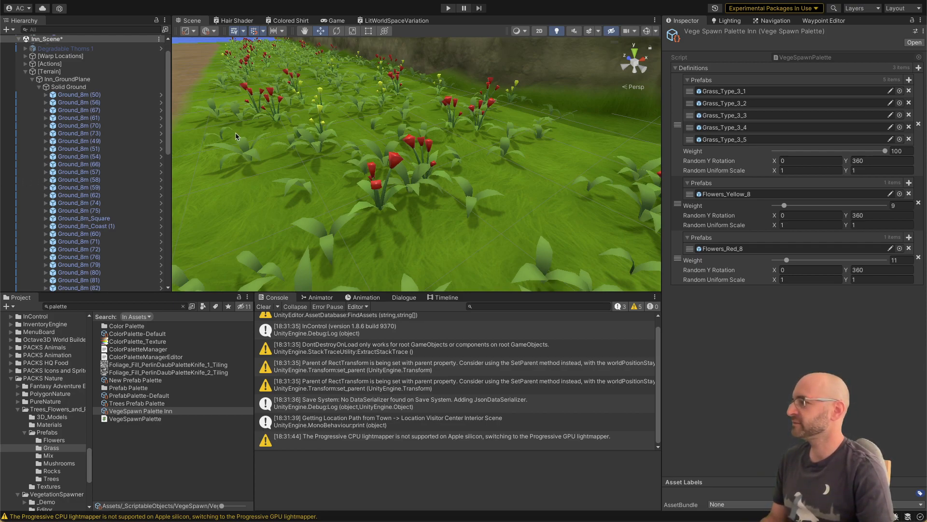
Step: Examine the grass and the red and yellow flowers spawned across the hillside and along the cliffside strip
mouse_move(386, 144)
right_mouse_down()
mouse_move(376, 138)
mouse_move(366, 168)
mouse_move(374, 155)
mouse_move(646, 106)
mouse_move(375, 141)
right_mouse_up()
key("w")
key("a")
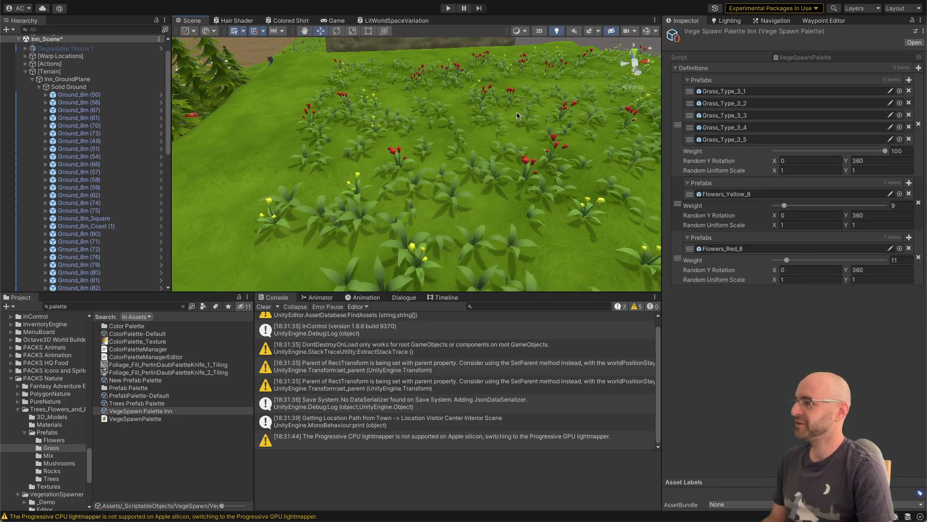
key("w")
right_click_drag(517, 116, 520, 108)
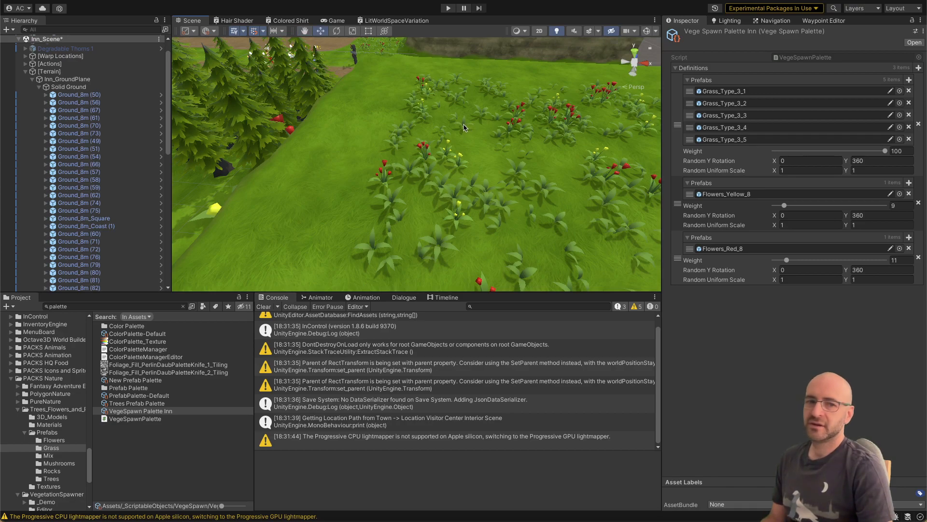
right_click_drag(471, 127, 447, 124)
key("Down")
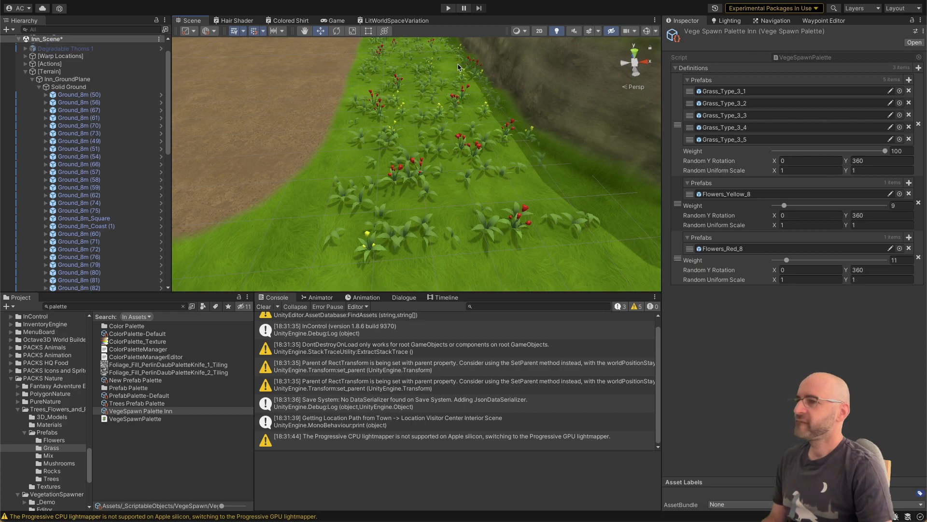
right_click_drag(460, 68, 452, 93)
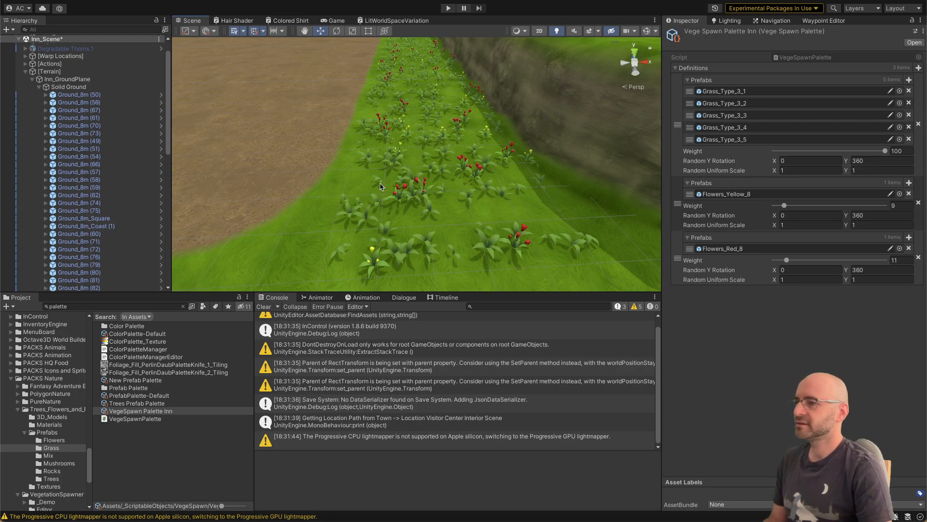
Step: Select the source prefab asset of the first Grass_Type_3_2 in the VegetationSpawnZone of the flower strip's nearest ground tile
left_click(419, 193)
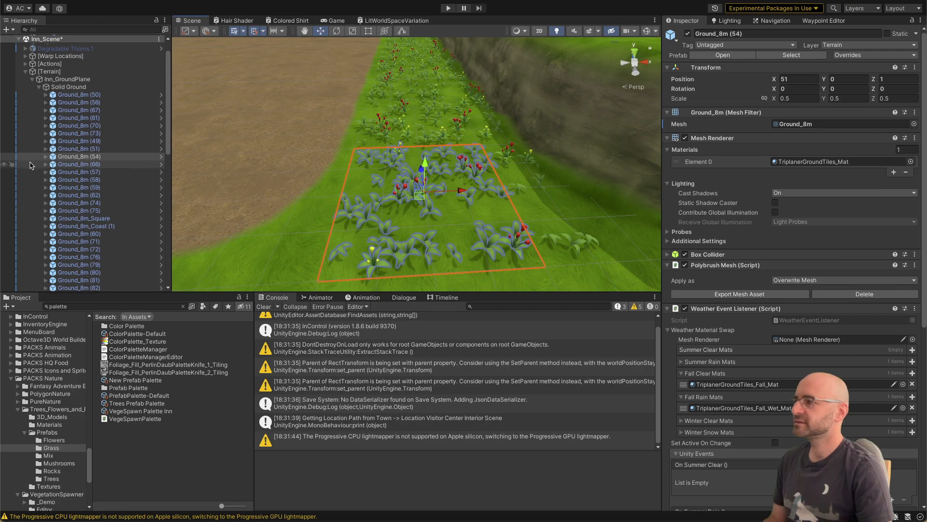
left_click(46, 156)
left_click(96, 180)
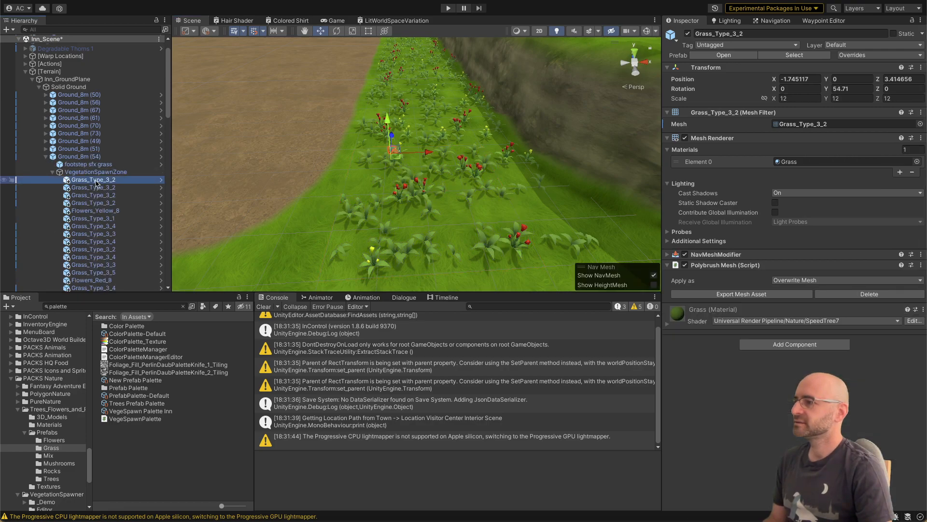
left_click(794, 55)
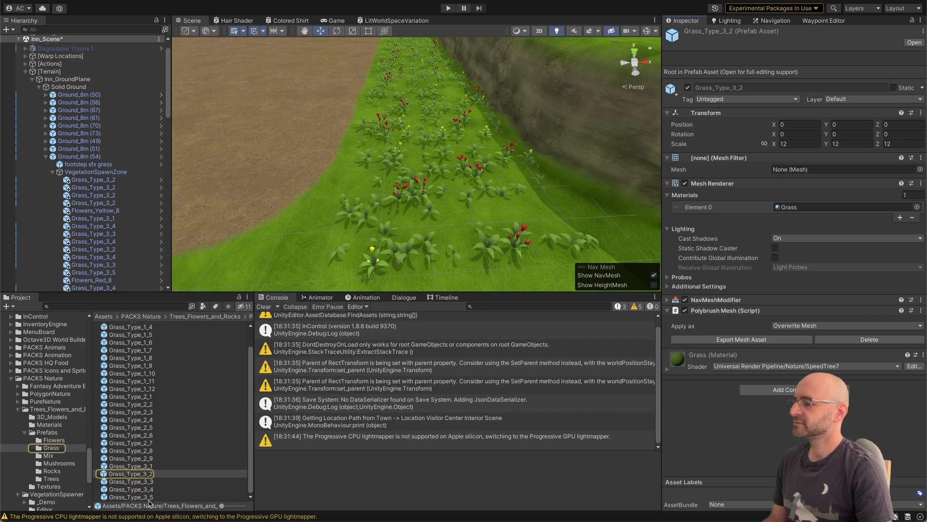
Step: Set Cast Shadows to Off for all prefabs in the Grass folder
left_click(131, 497)
key("super+a")
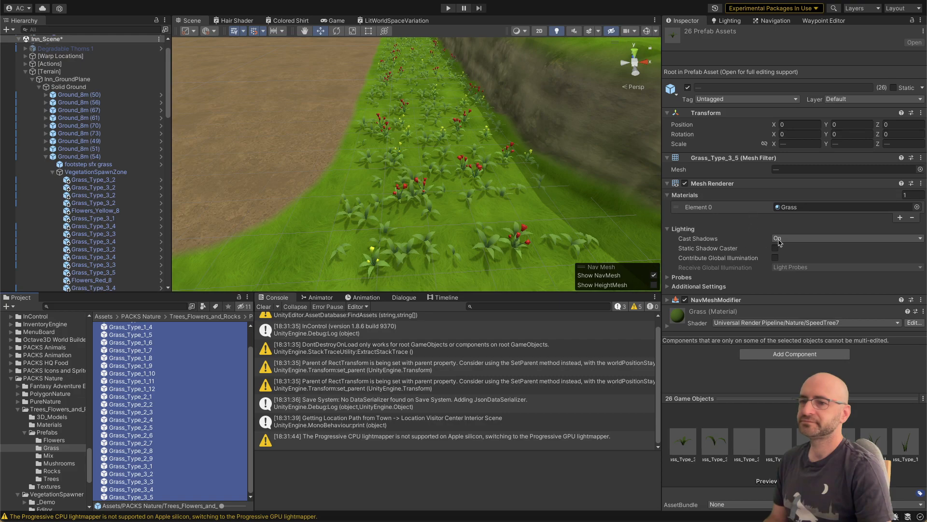
left_click(792, 239)
left_click(791, 235)
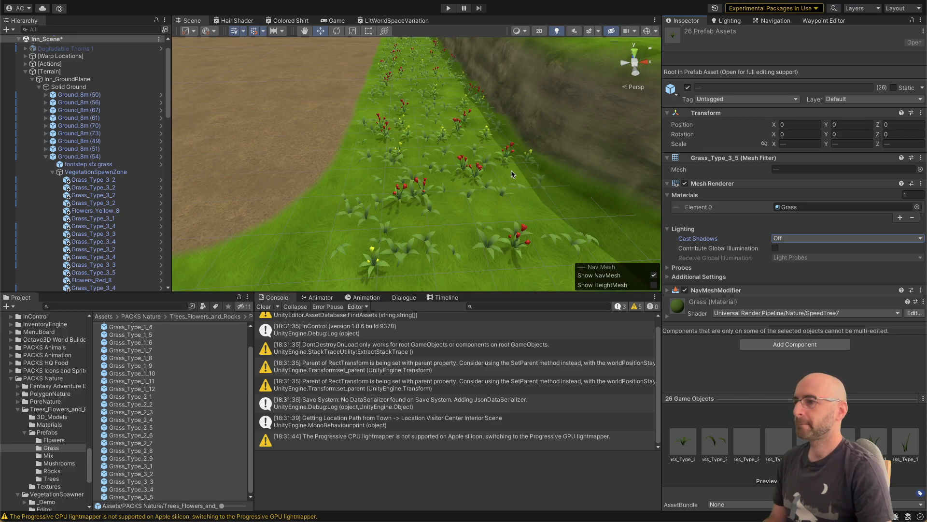
right_click_drag(509, 164, 509, 172)
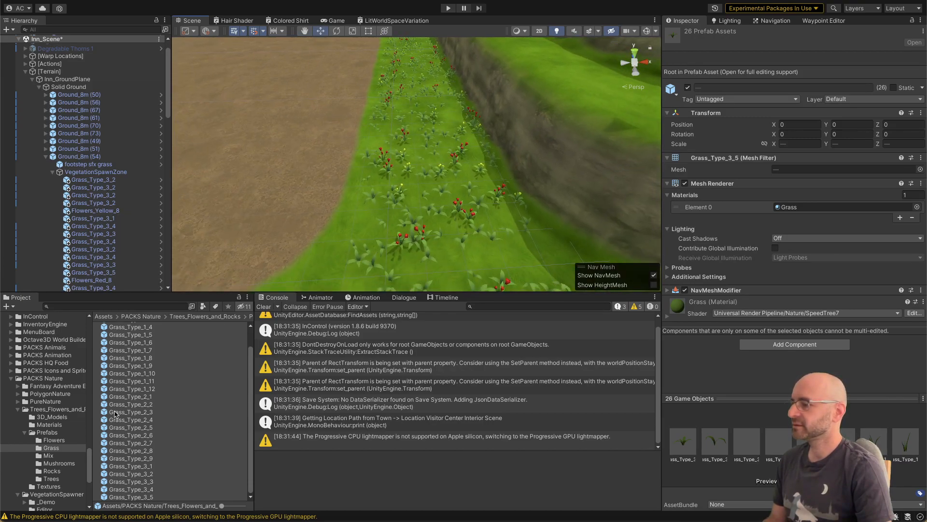
Step: Set Cast Shadows to Off for all prefabs in the Flowers folder
left_click(67, 440)
left_click(118, 415)
key("super+a")
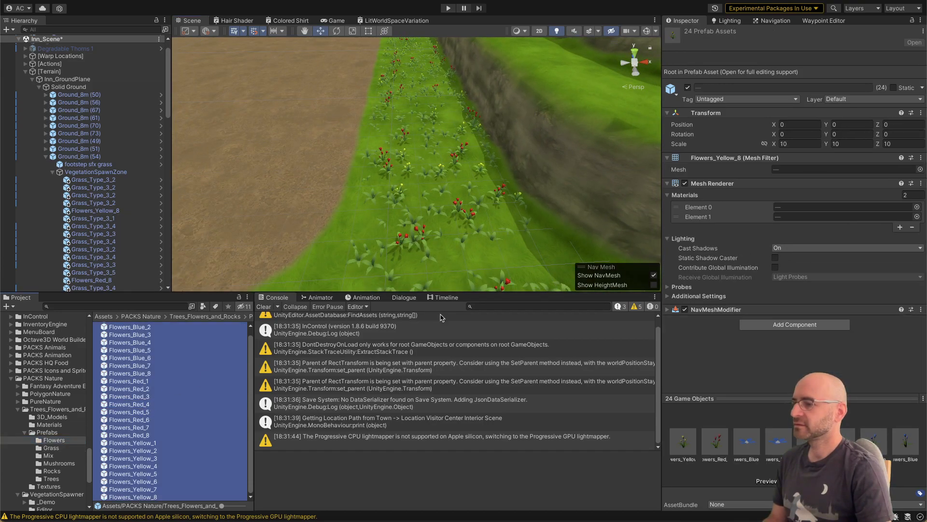
left_click(797, 247)
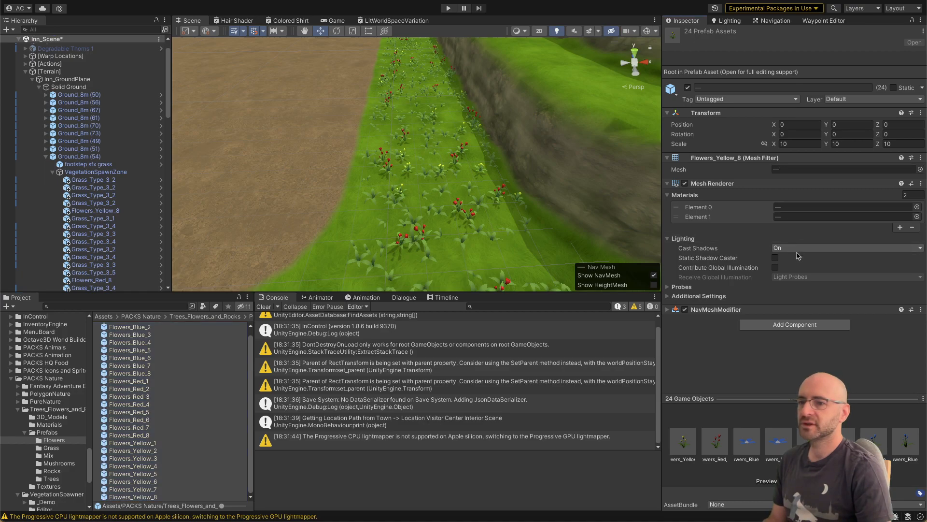
left_click(796, 243)
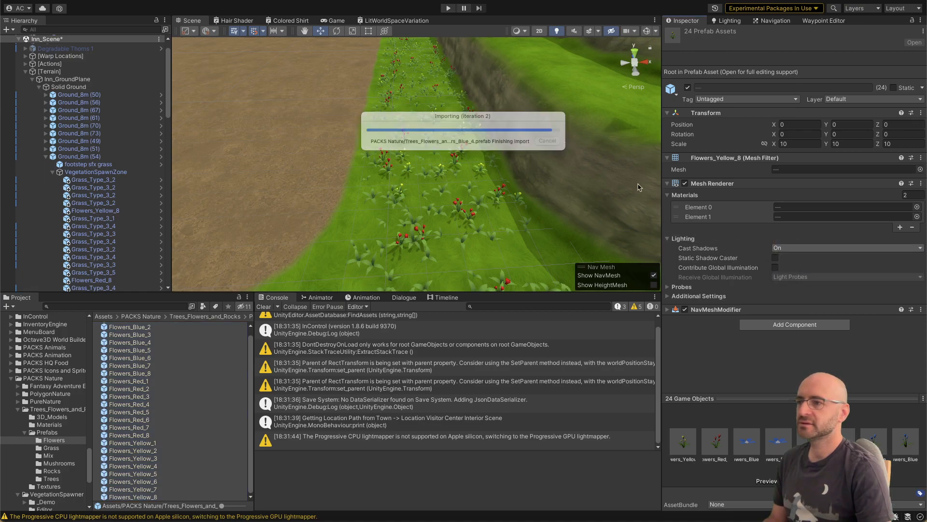
right_click_drag(489, 170, 487, 184)
key("w")
key("s")
key("w")
key("s")
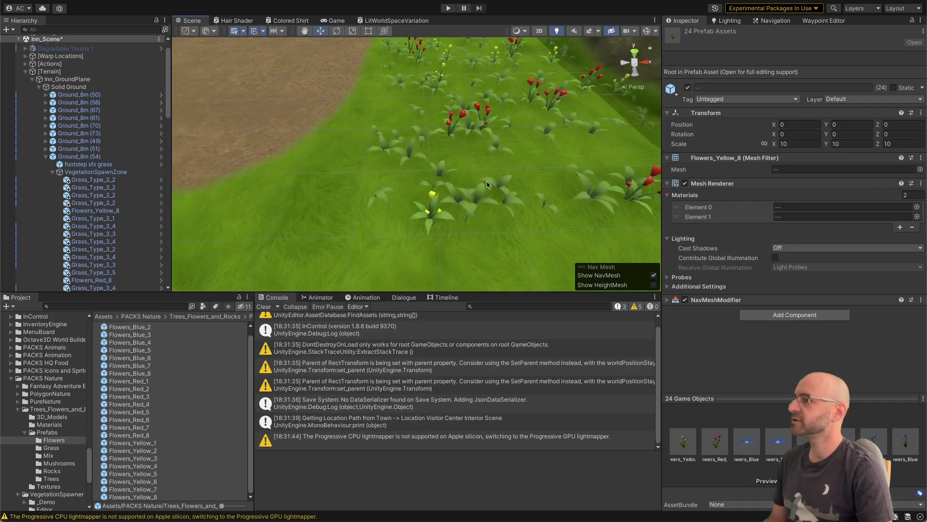
Step: Run the game, walk the character to the start of the flower strip, and maximize the Game view
left_click(449, 9)
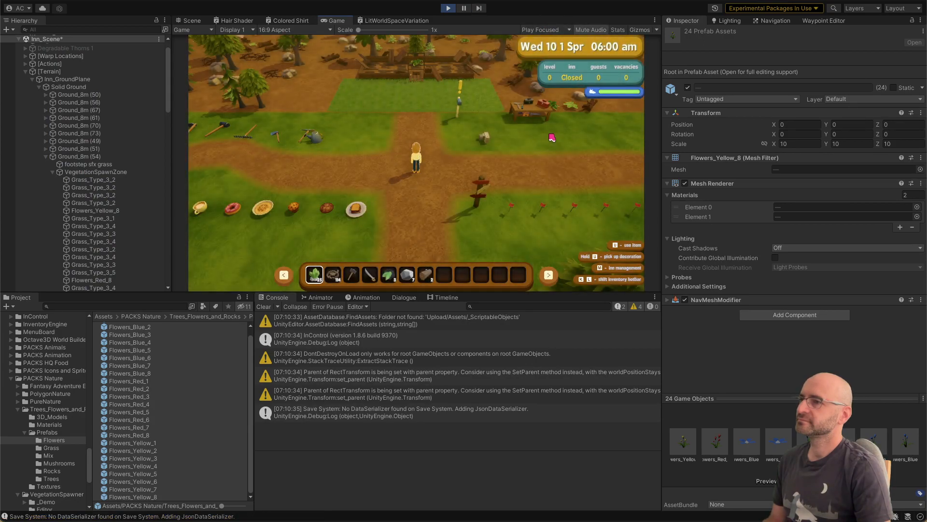
key("d")
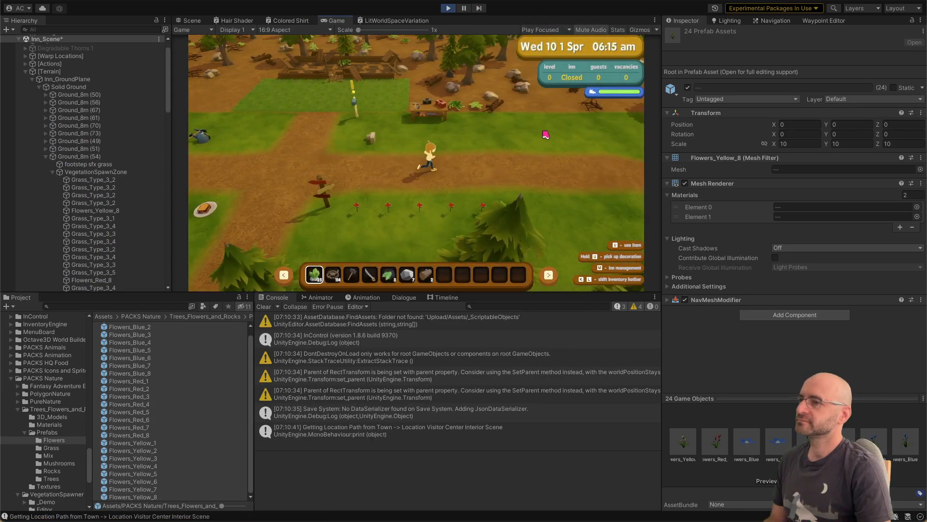
key("d")
key("w")
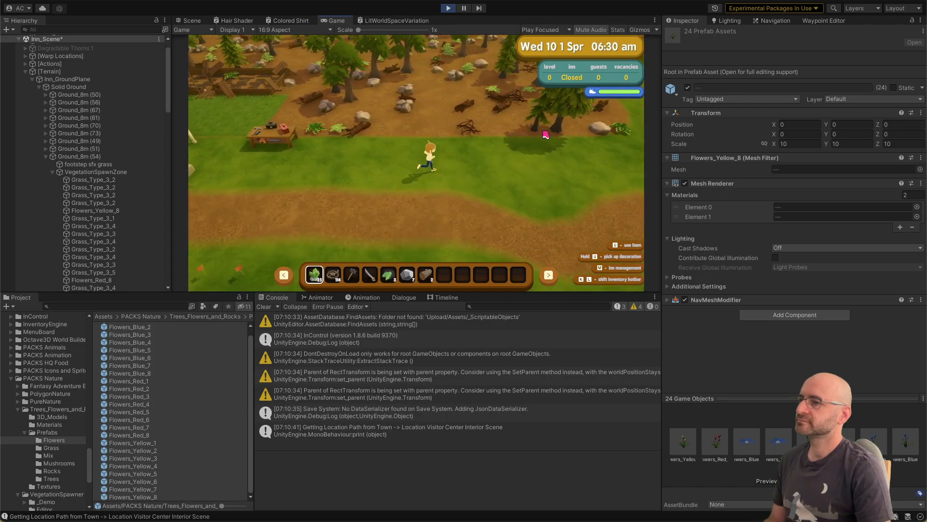
key("d")
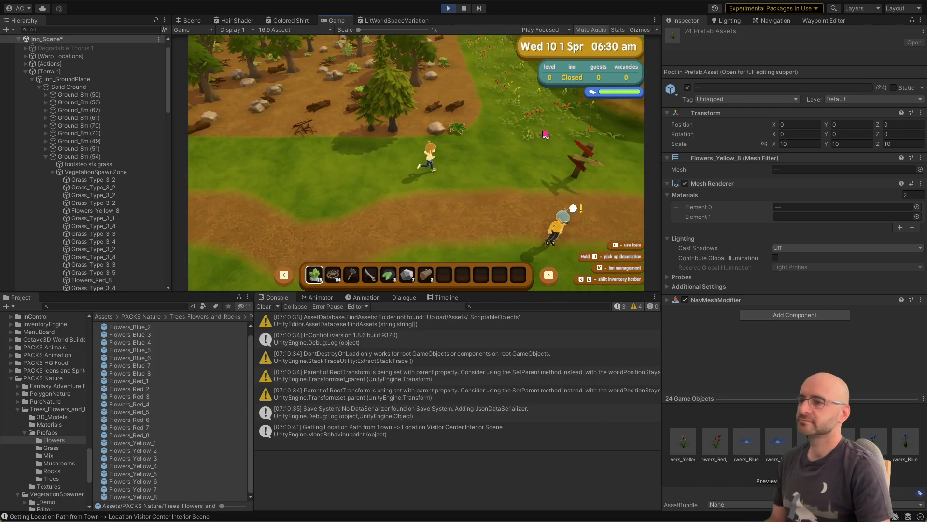
key("d")
double_click(336, 20)
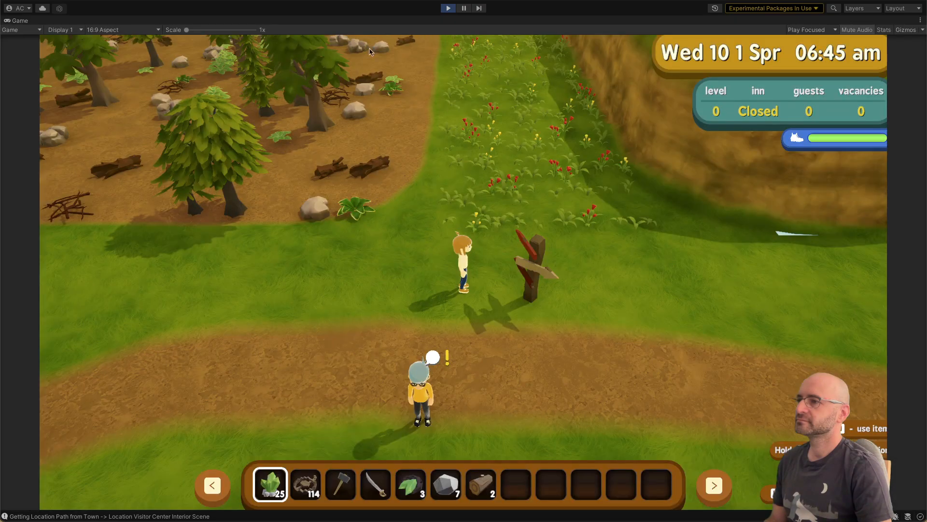
Step: Walk the character along the flower strip to the water to examine the shadowless grass and flowers in the running game
key("w")
key("w")
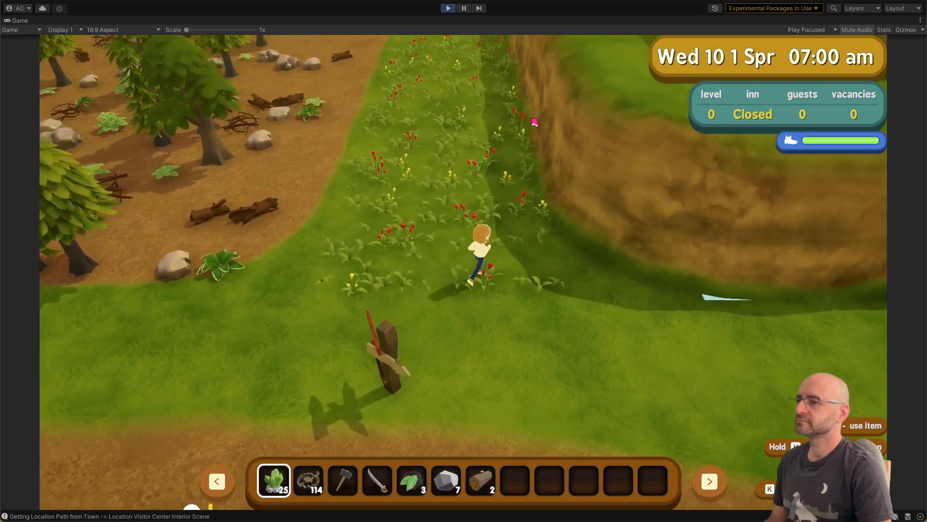
key("w")
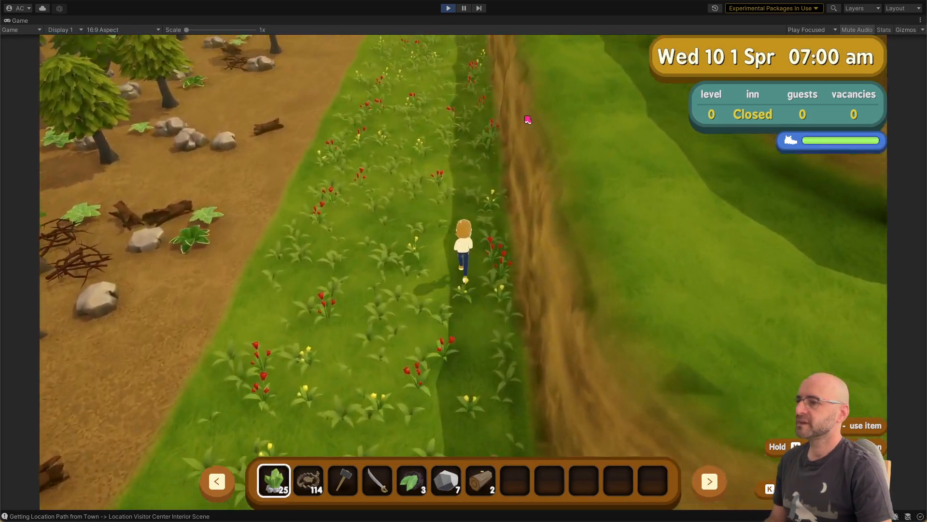
key("w")
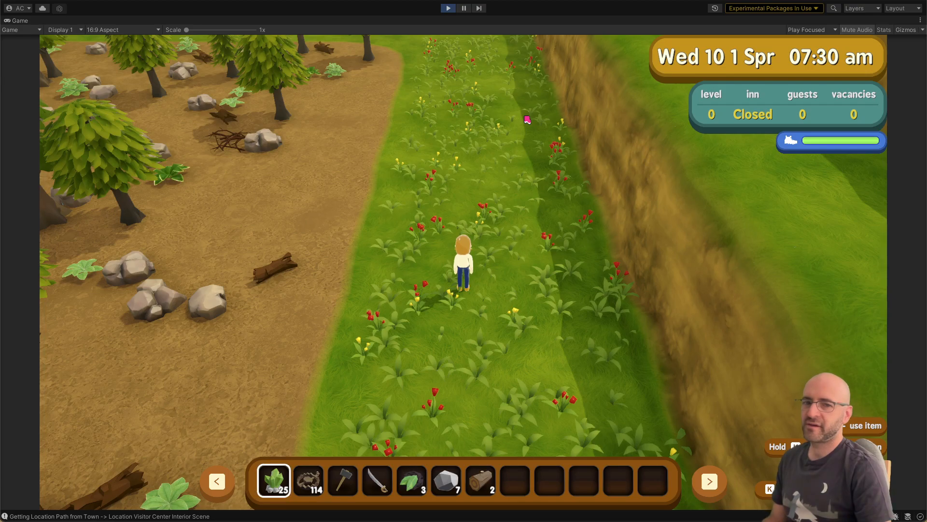
key("w")
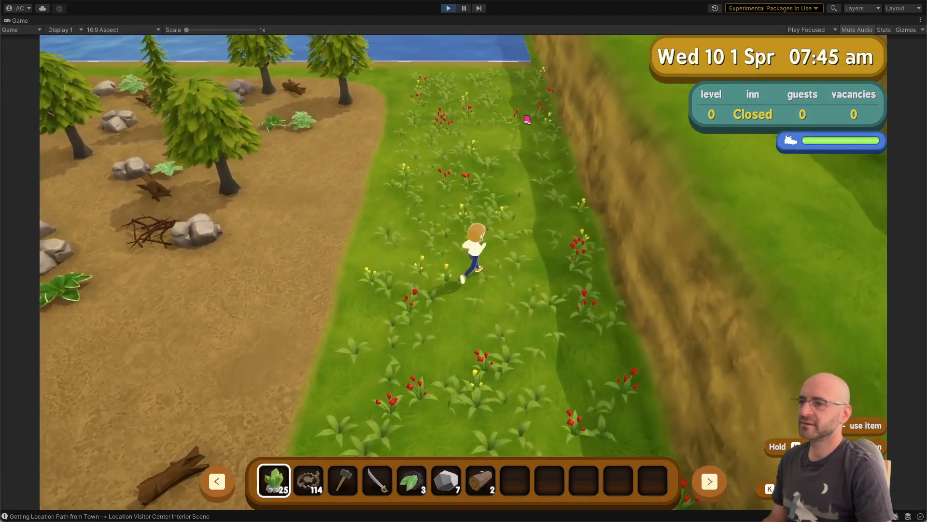
key("a")
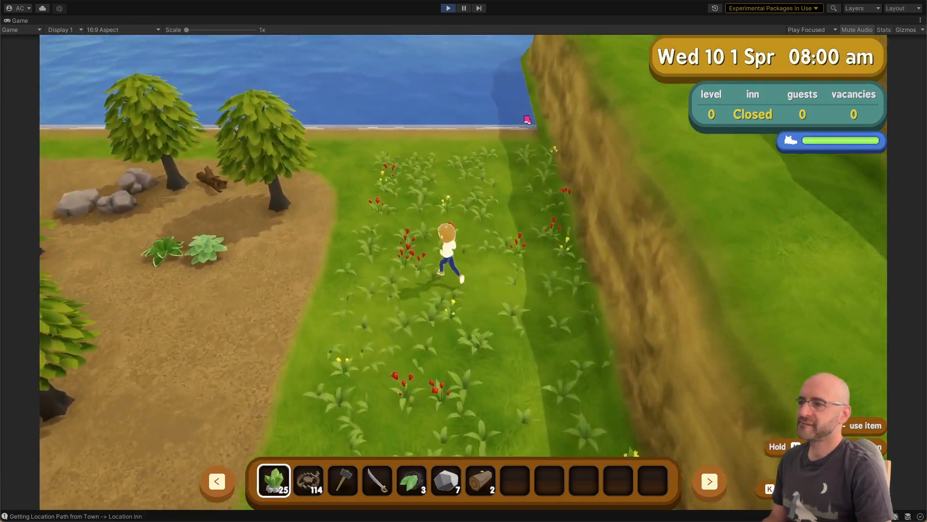
key("d")
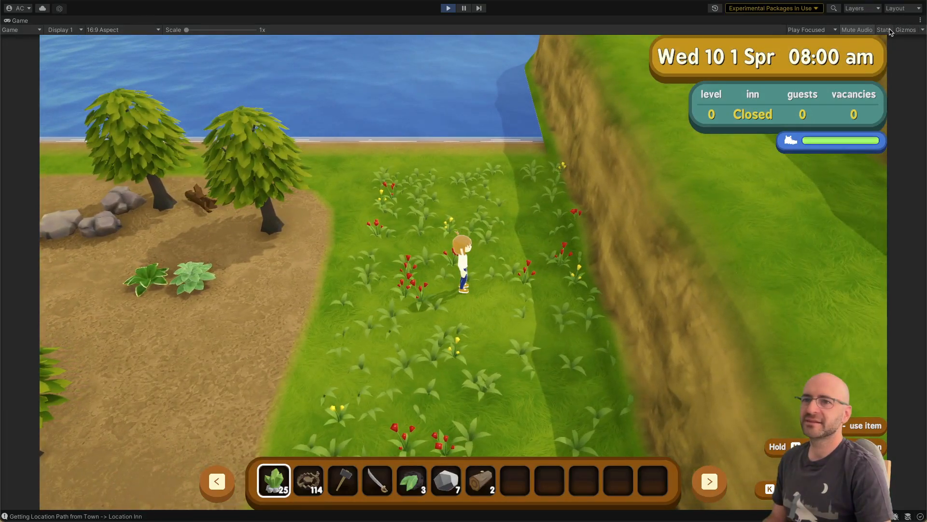
Step: Display the rendering statistics and compare them at the flower strip and around the grass in front of the ruined inn
left_click(888, 30)
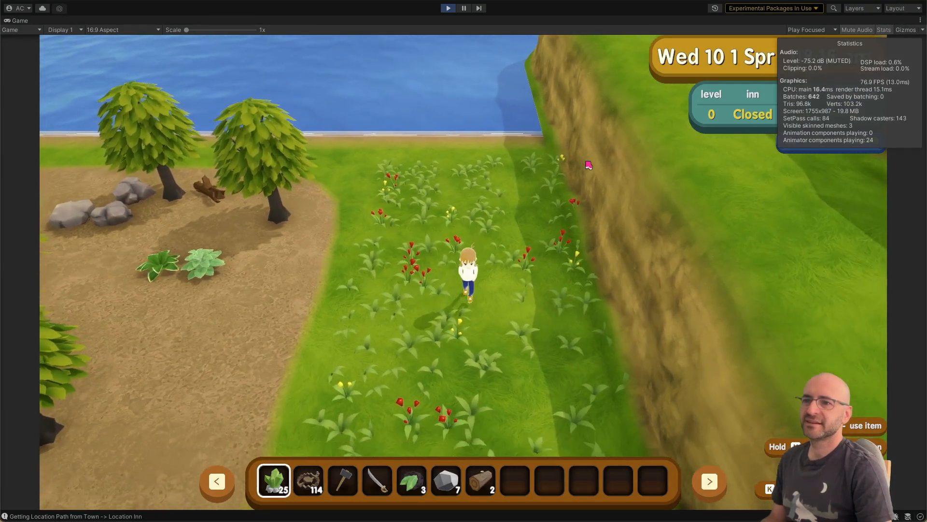
key("s")
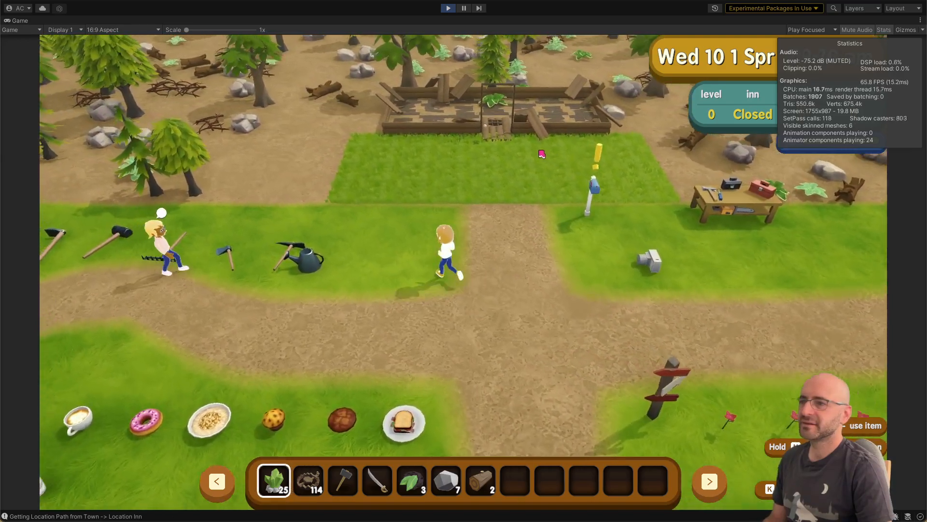
key("w")
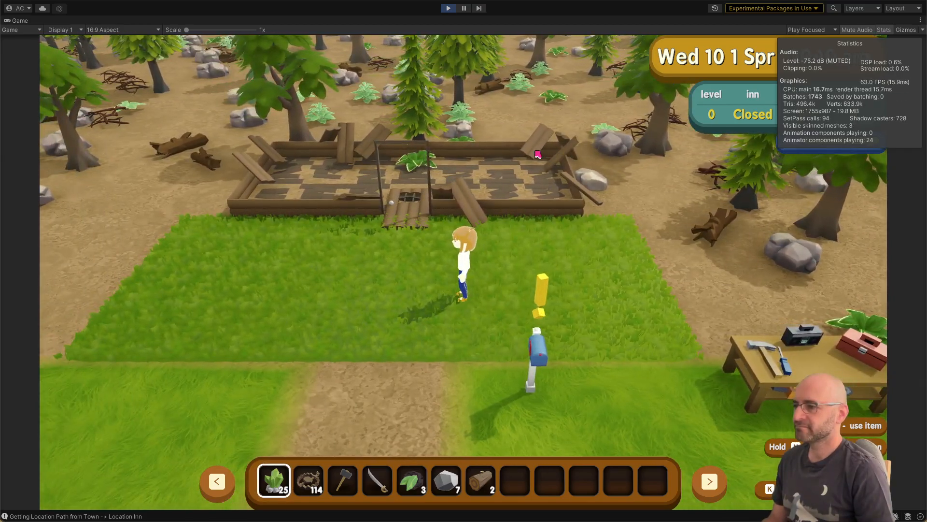
key("a")
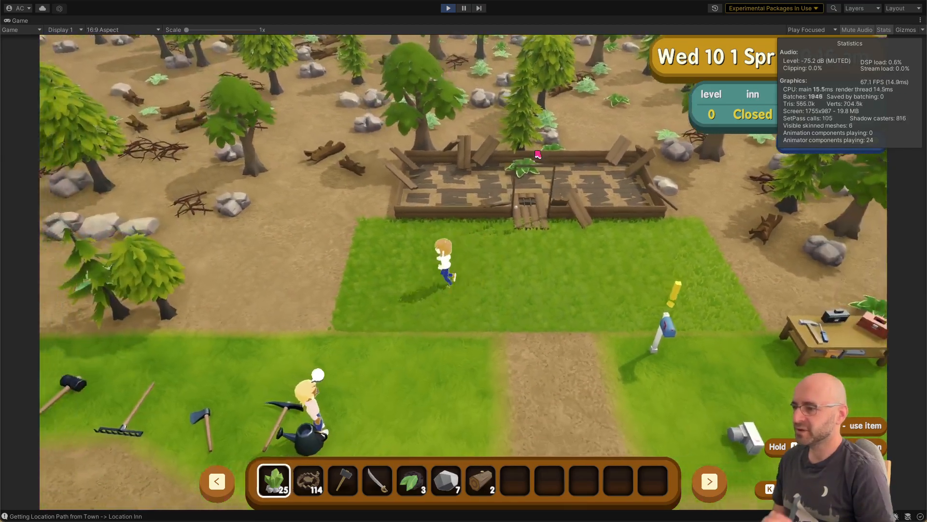
key("d")
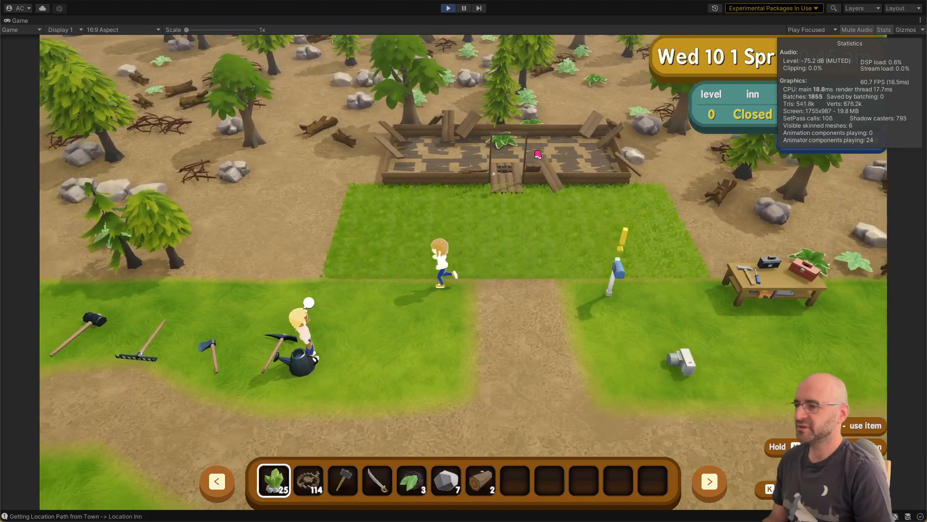
key("a")
key("d")
key("w")
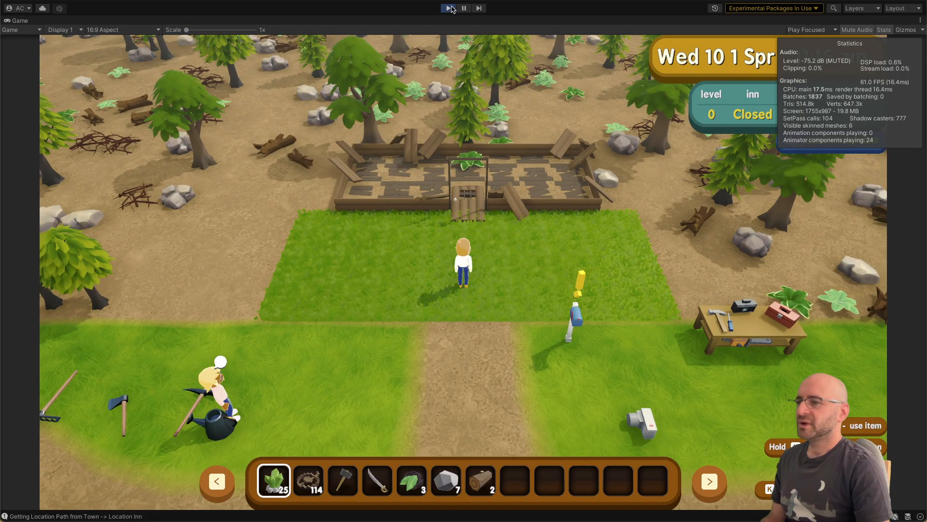
Step: Stop the running game and return to the flower strip in the scene
left_click(450, 10)
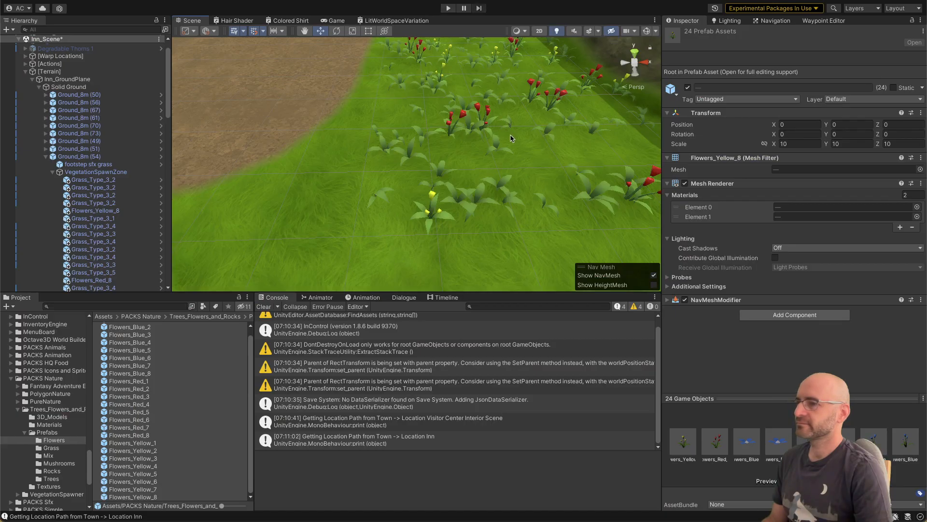
key("s")
mouse_move(510, 138)
right_mouse_down()
mouse_move(510, 145)
mouse_move(339, 160)
mouse_move(502, 131)
right_mouse_up()
key("w")
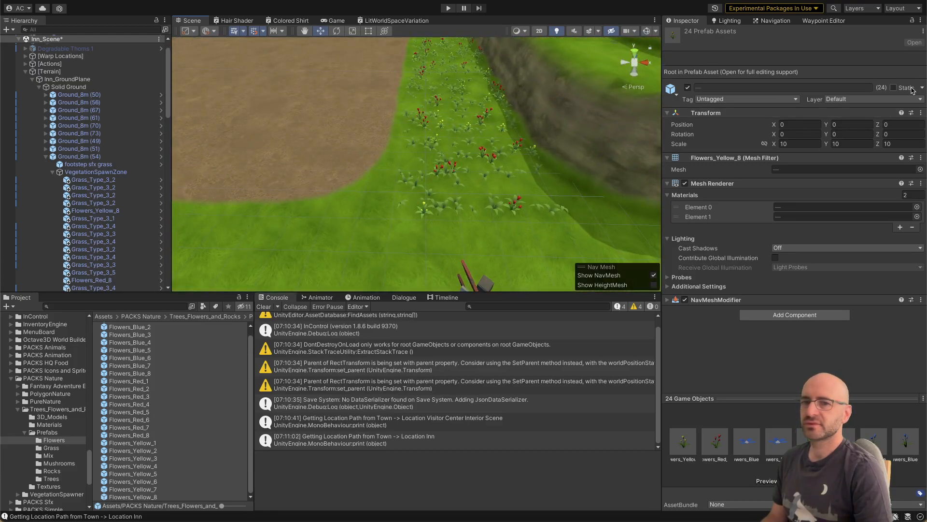
key("super+Tab")
key("Escape")
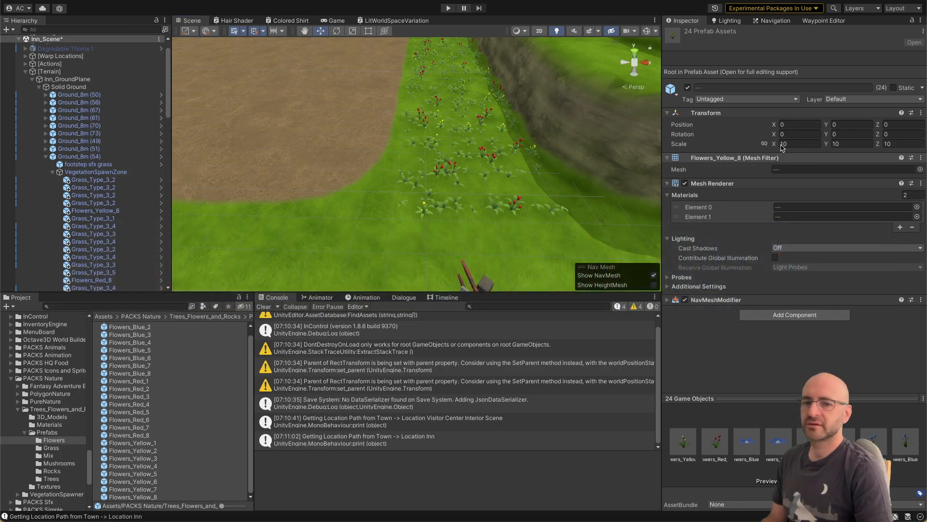
key("s")
right_click_drag(530, 124, 517, 153)
key("a")
key("d")
key("w")
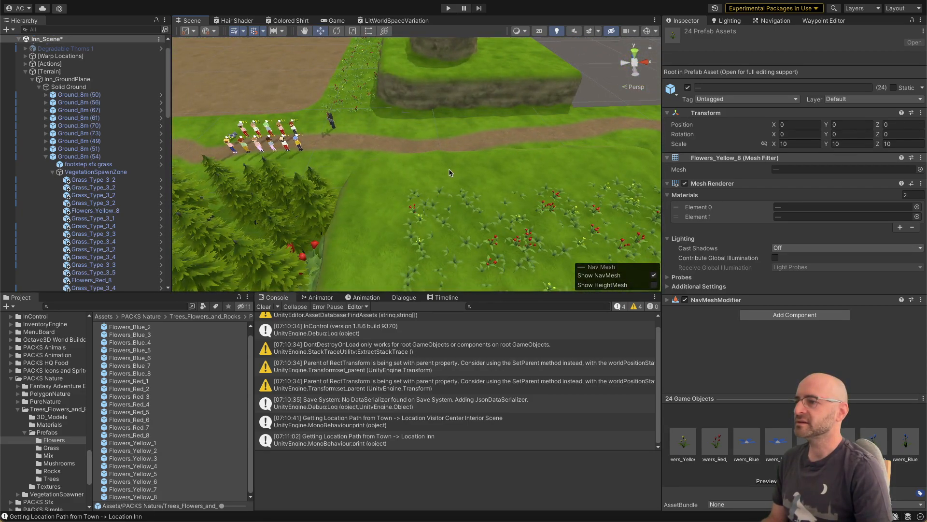
Step: Select the raised ground tile with the red and yellow flower clump beside the cliff near the water
left_click(451, 173)
key("a")
right_click_drag(415, 145, 537, 131)
key("w")
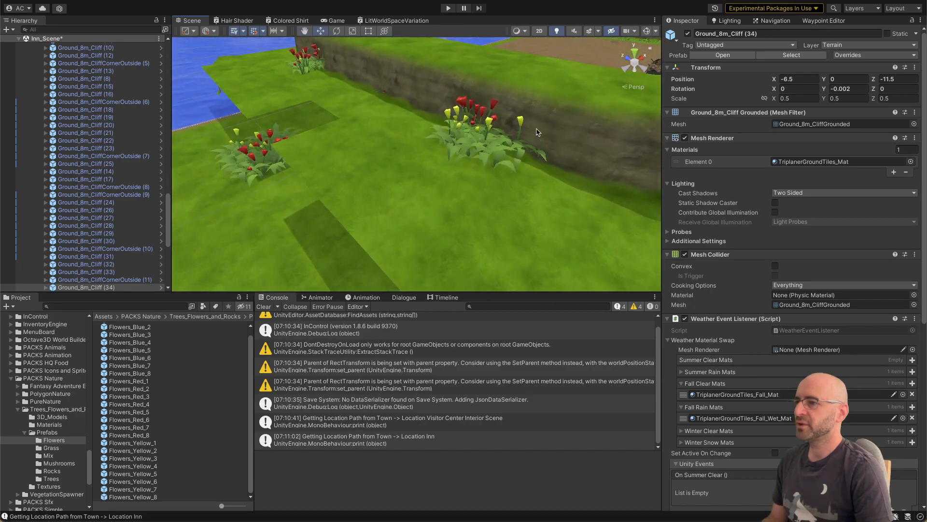
left_click(414, 173)
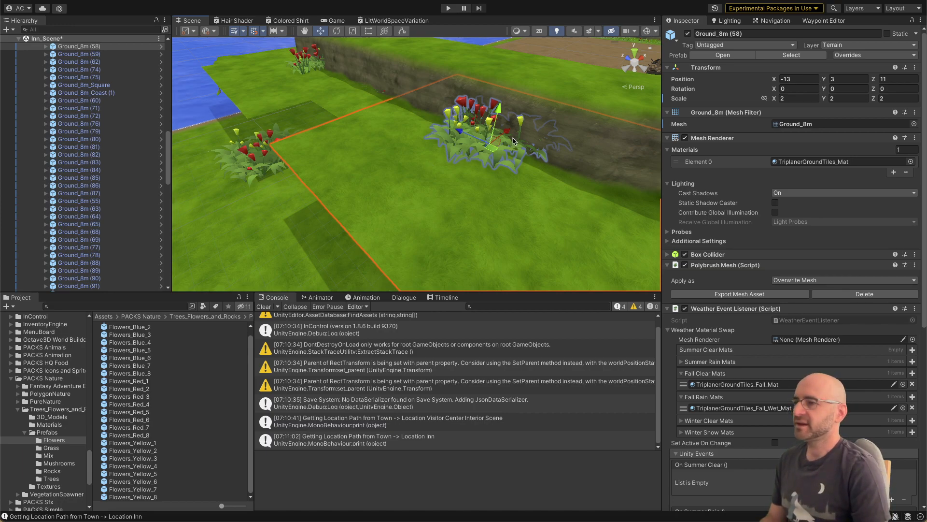
Step: Switch to Visual Studio, review the size fields and gizmo code in VegeSpawnArea.cs, and return to Unity
key("super+Tab")
mouse_move(297, 248)
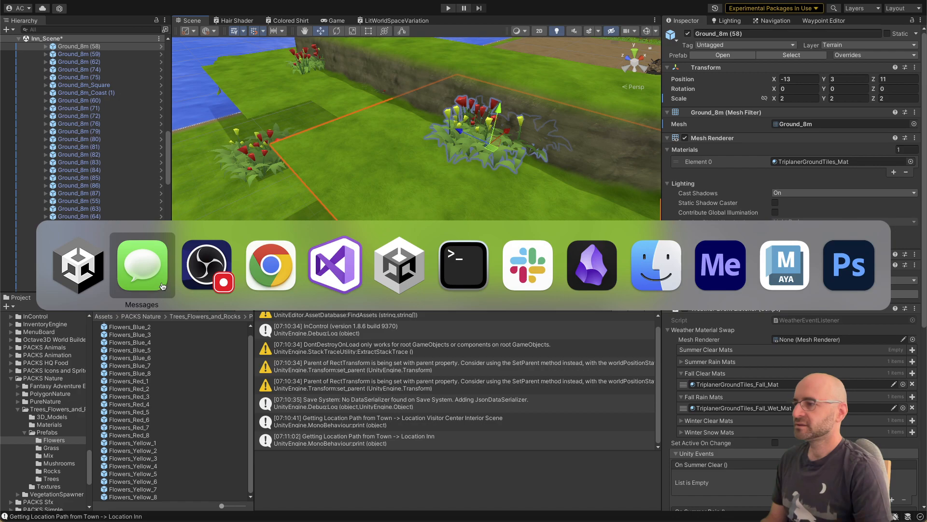
left_click(339, 265)
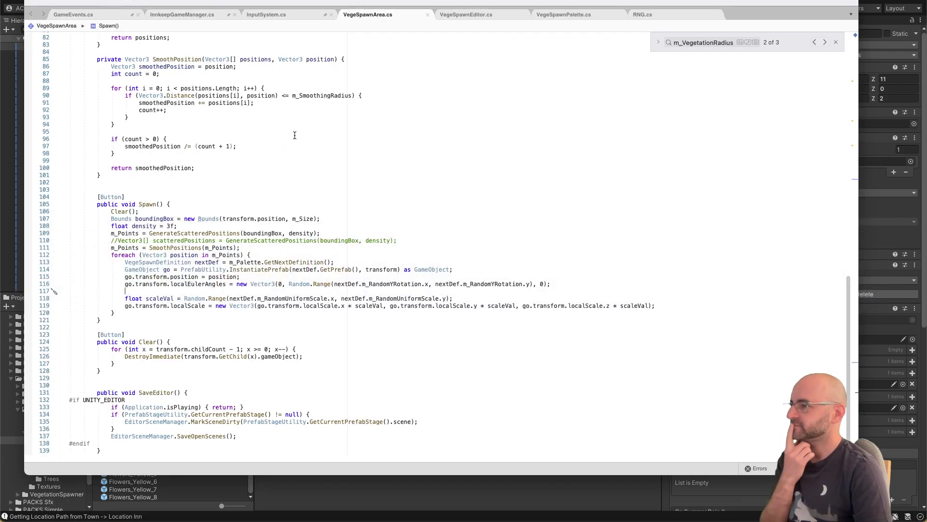
left_click(466, 13)
left_click(387, 18)
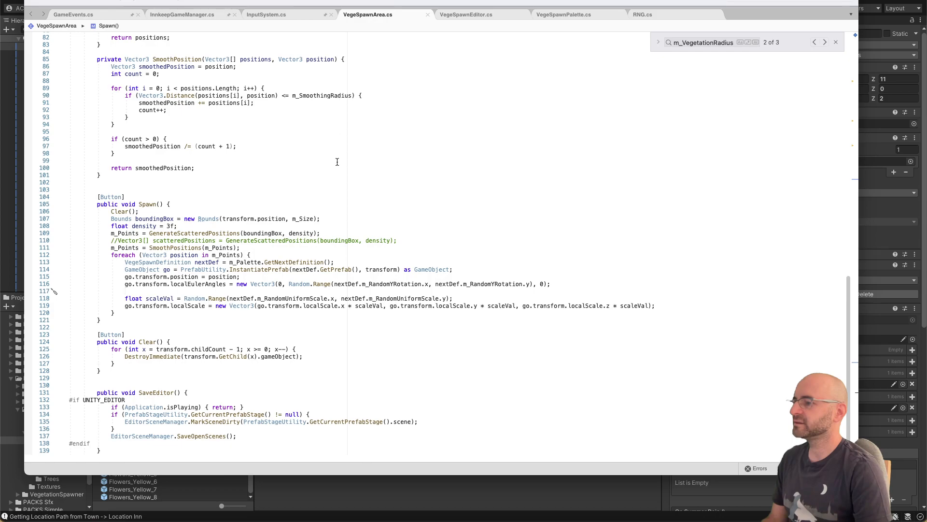
scroll(341, 169, "up", 15)
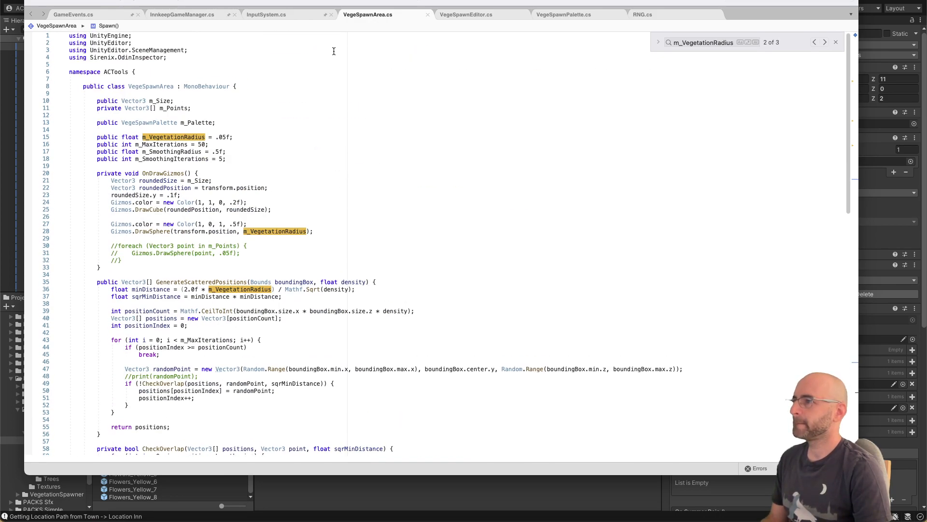
left_click_drag(313, 1, 322, 19)
left_click(319, 3)
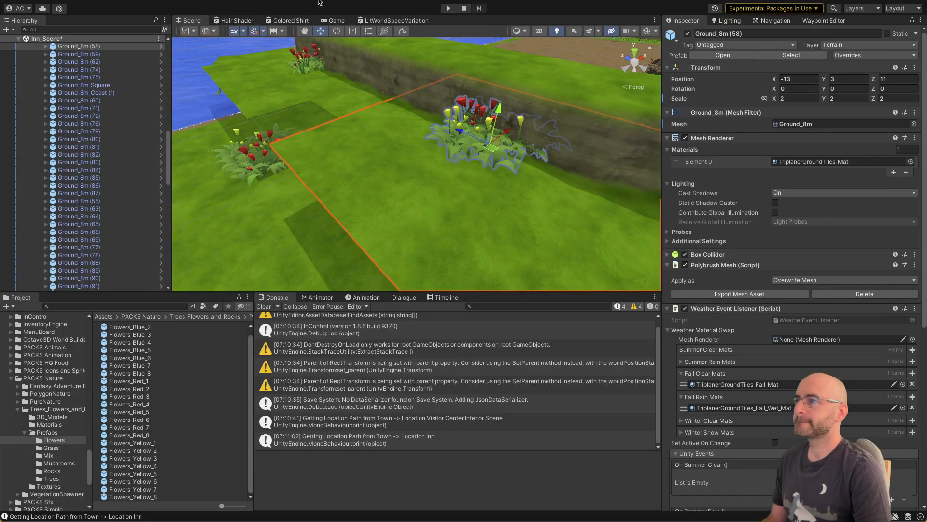
Step: Show the scene gizmos and move the selected ground tile with its flower clump to X -18
left_click(647, 31)
right_click_drag(511, 115, 426, 141)
key("d")
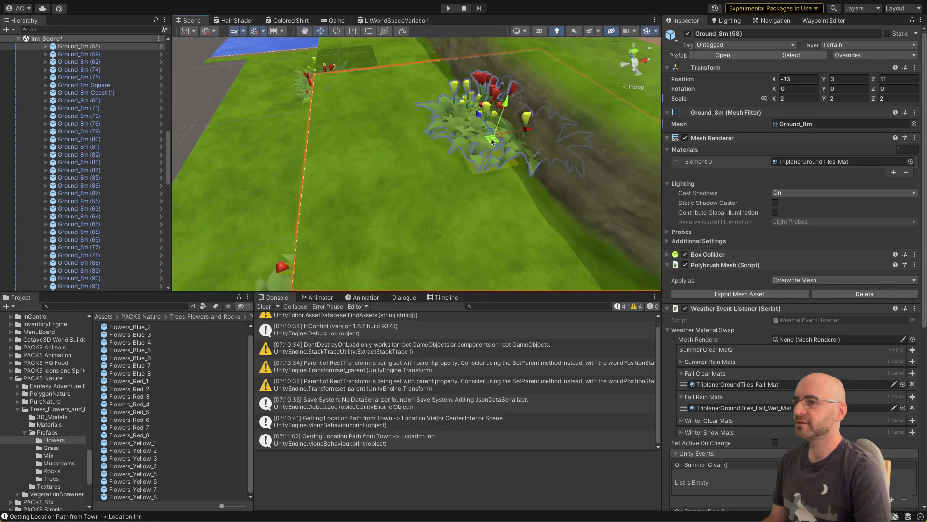
left_click_drag(492, 141, 381, 165)
key("r")
key("super+z")
Step: Switch to Visual Studio and multiply m_Size by transform.lossyScale in the roundedSize assignment of OnDrawGizmos in VegeSpawnArea.cs
key("super+Tab")
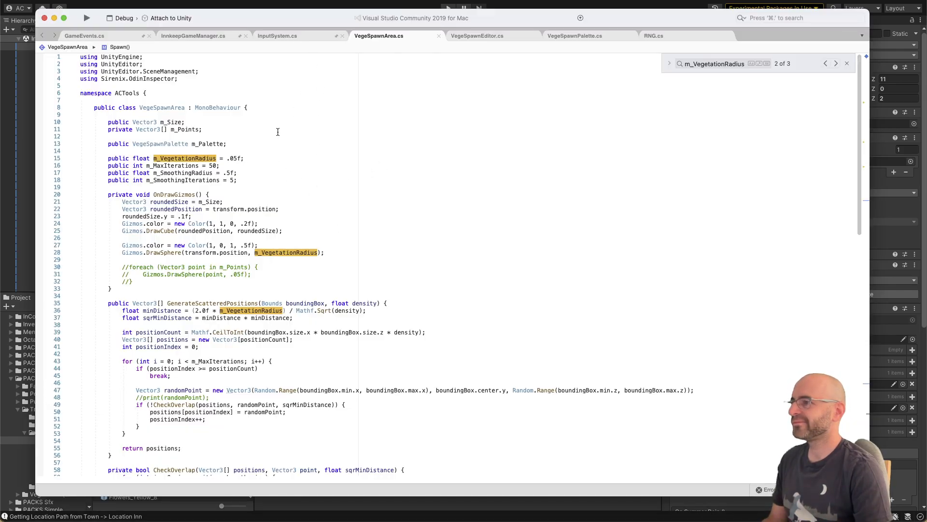
left_click(220, 202)
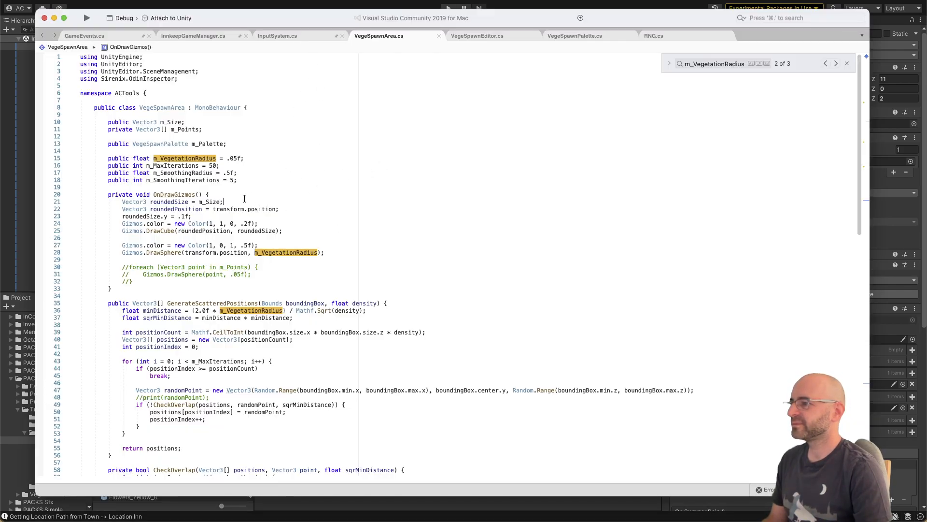
type("* ")
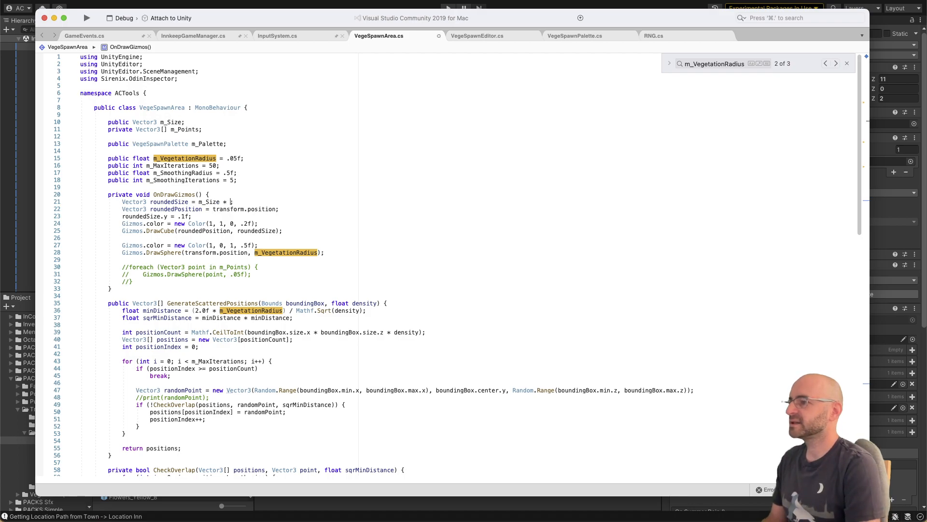
type("transform.loc")
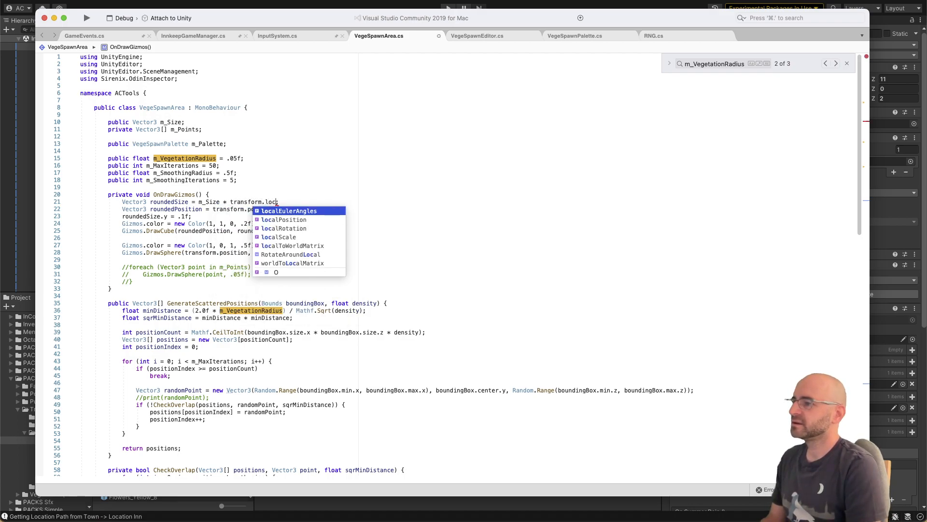
key("BackSpace")
key("BackSpace")
key("BackSpace")
type("sySca")
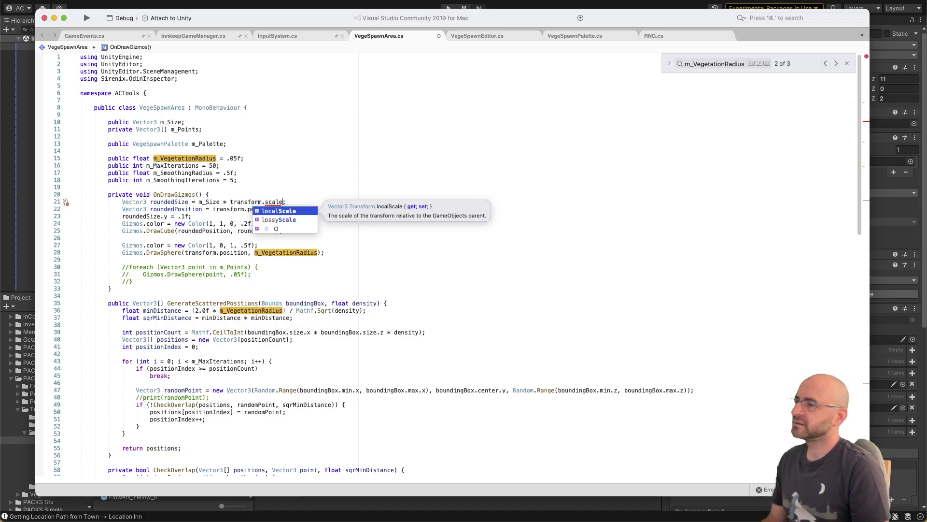
type("le")
key("Down")
key("Return")
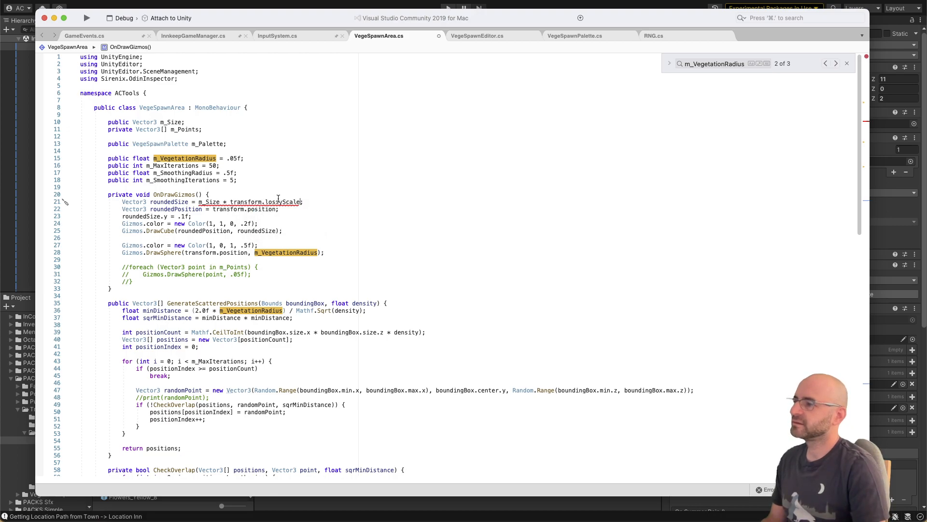
Step: Turn the roundedSize expression into a new Vector3 whose first component is m_Size.x * transform.lossyScale.x
mouse_move(278, 199)
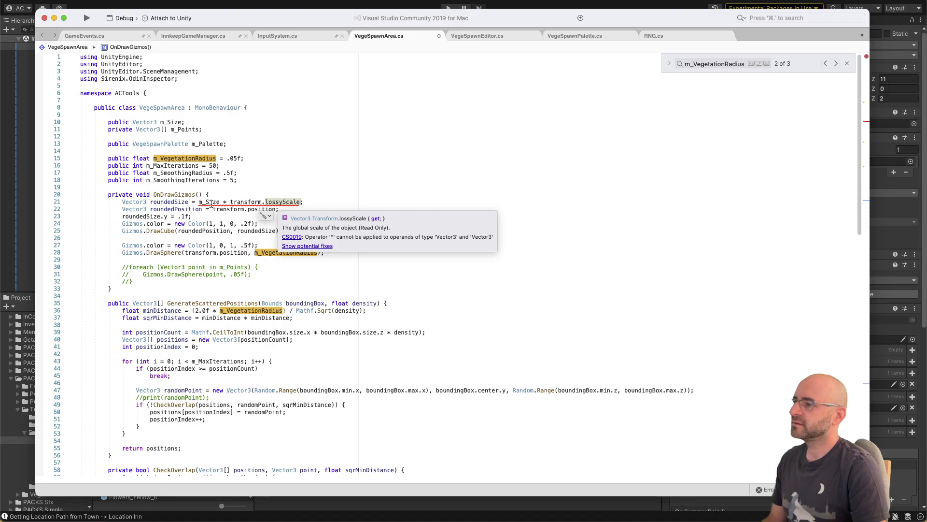
mouse_move(214, 184)
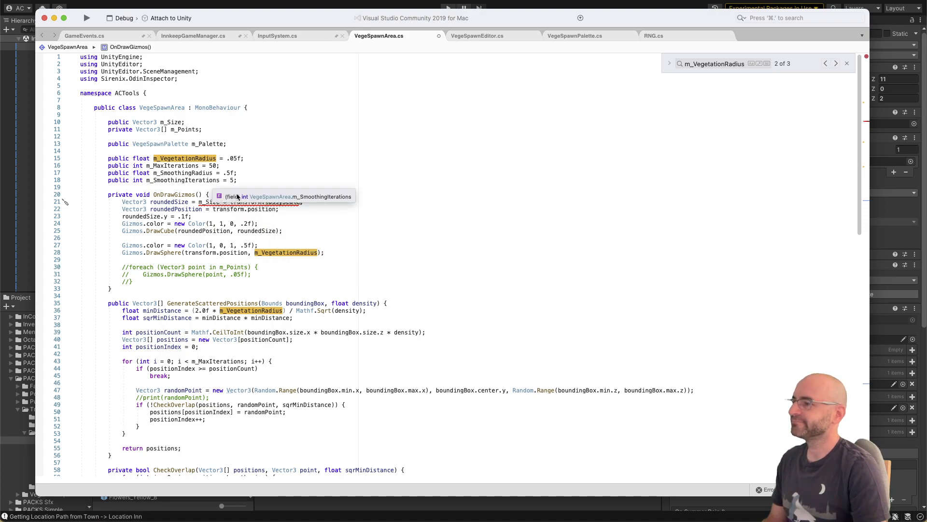
left_click(207, 202)
type("new Vector")
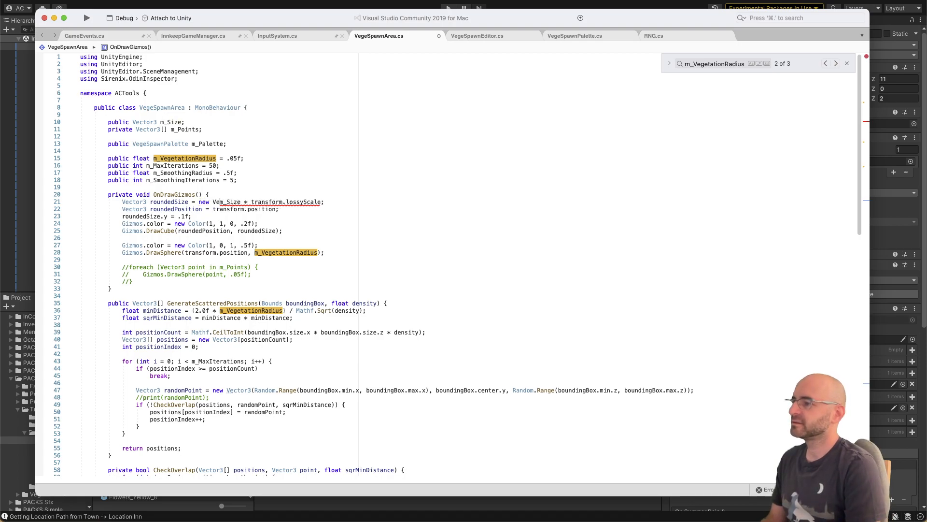
type("3(")
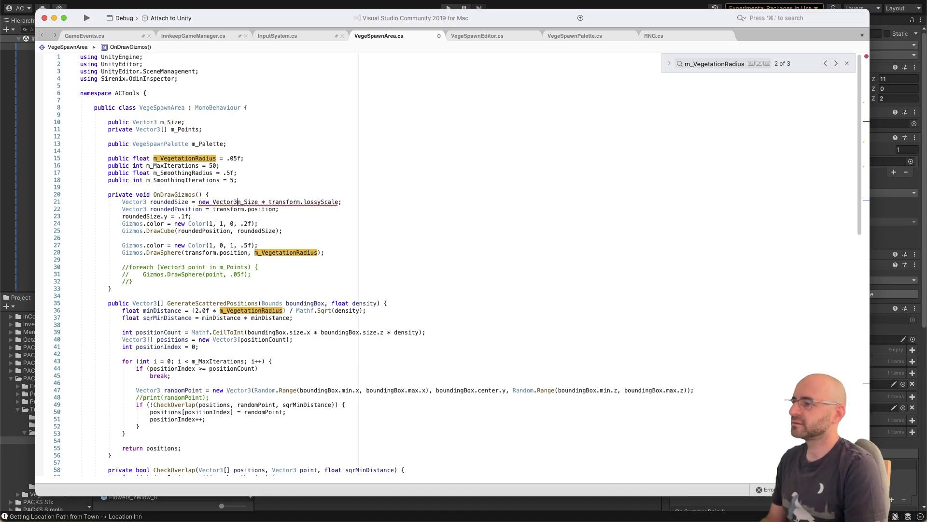
key("alt+Right")
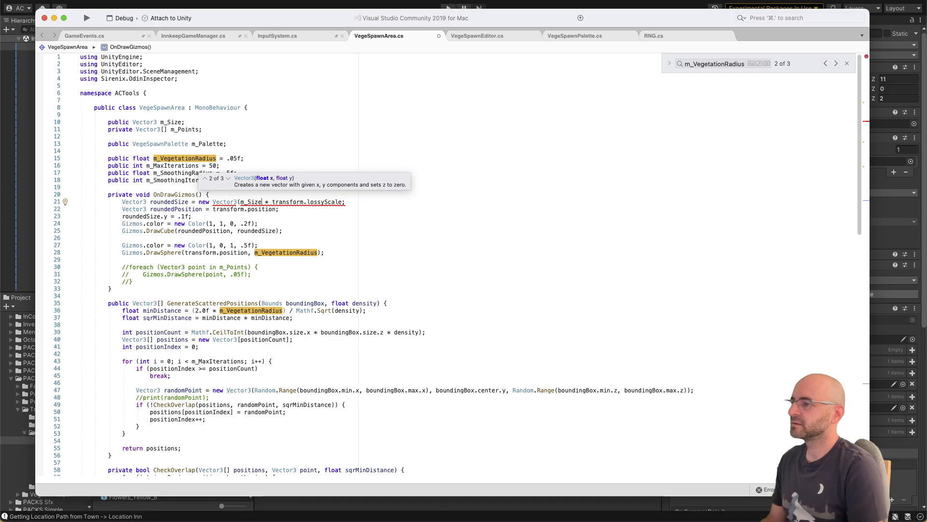
type(".")
key("BackSpace")
type(".x")
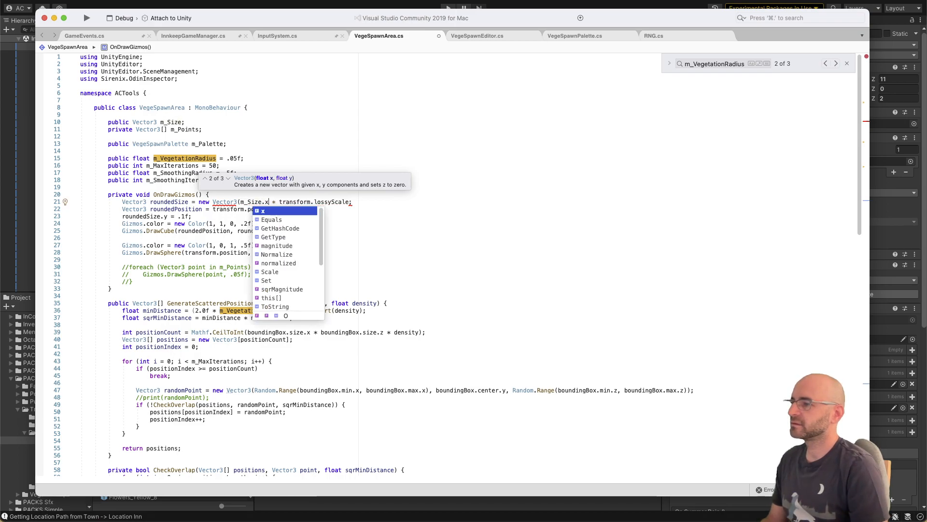
key("alt+Right")
key("alt+Right")
type(".x, msize")
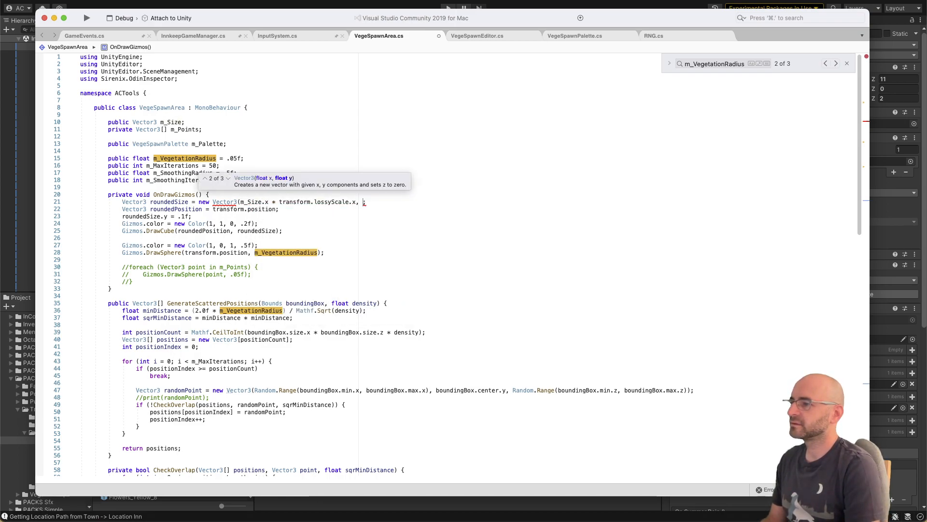
type(".y * ")
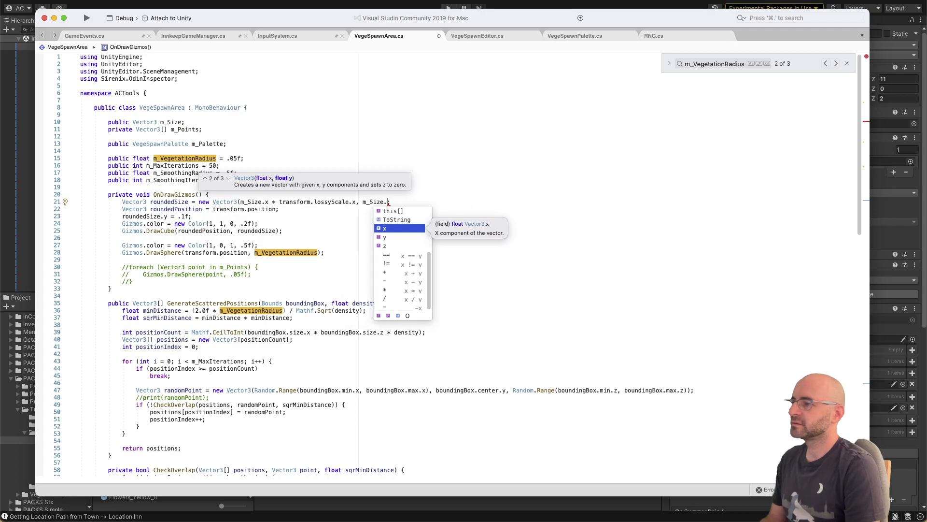
type("tranfsorm.")
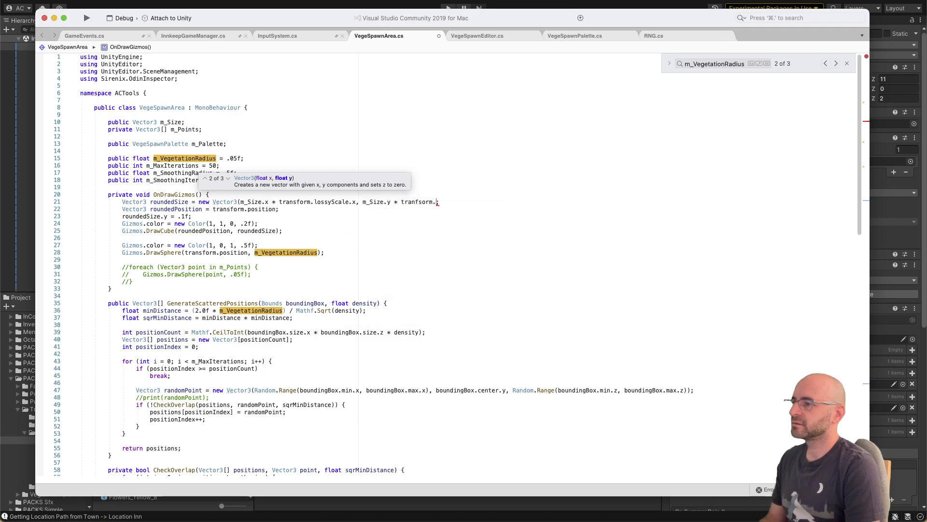
type("lossys")
Step: Enter m_Size.y * transform.lossyScale.y as the second component of the roundedSize vector
key("BackSpace")
key("BackSpace")
key("BackSpace")
key("BackSpace")
key("BackSpace")
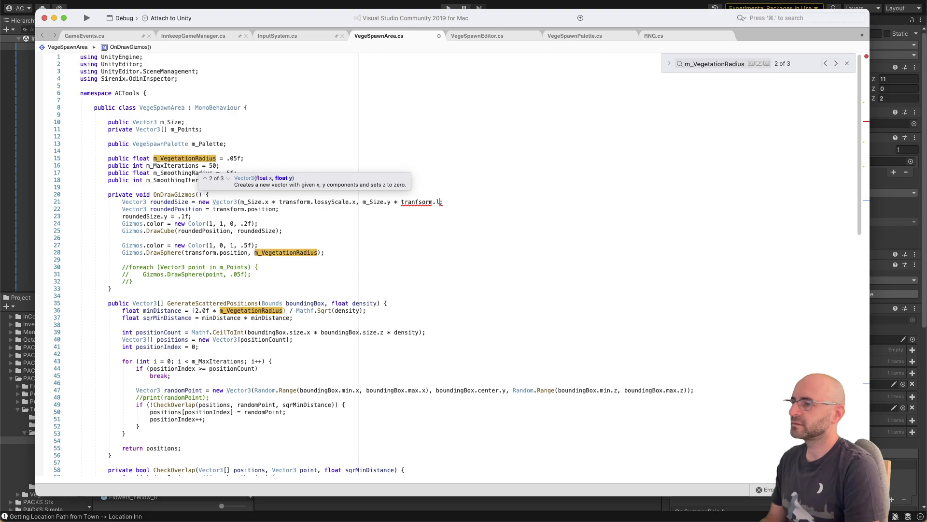
type("orm.lossy")
key("alt+shift+Left")
key("alt+shift+Left")
key("alt+shift+Left")
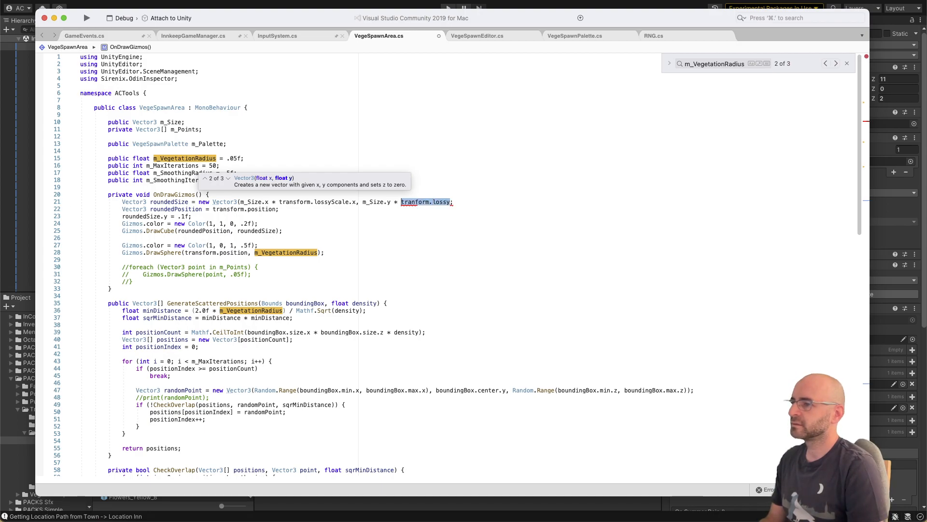
type("transform.lossyScale.")
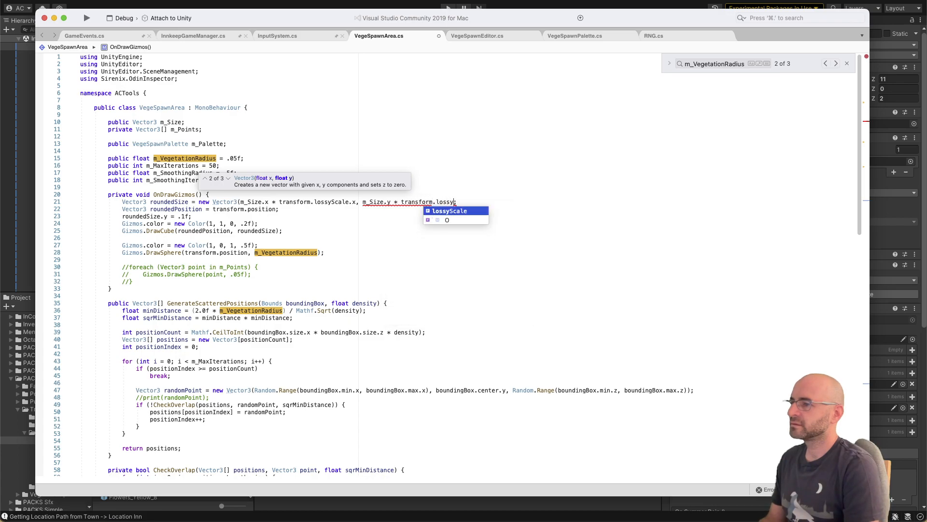
type("y, m")
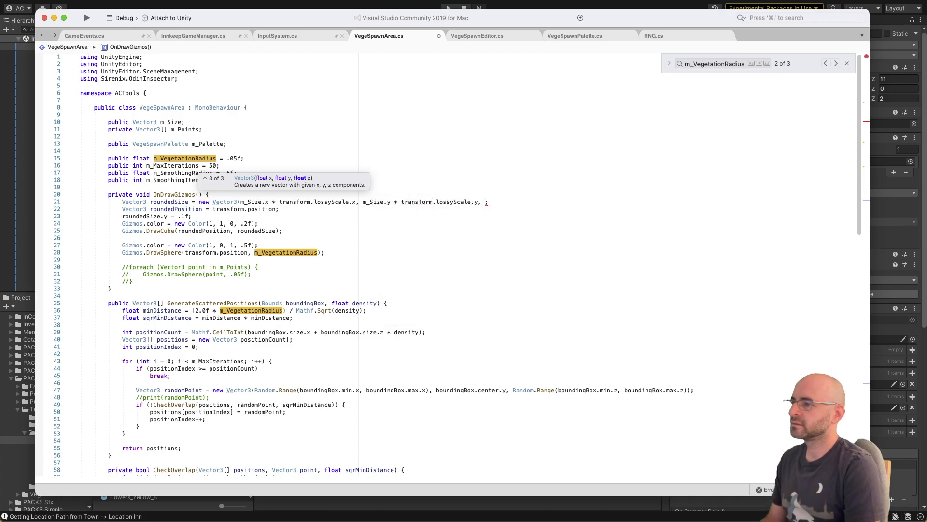
type("_Size.z ")
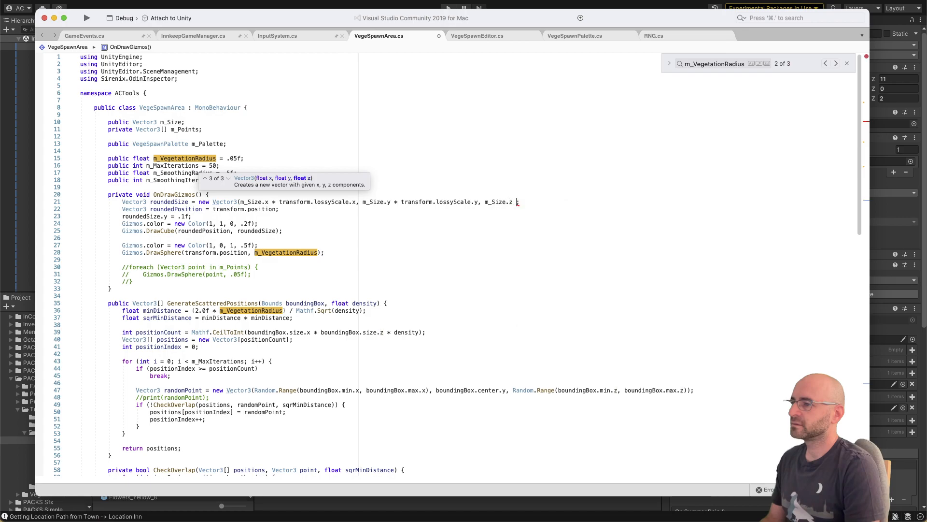
type("* transform.lossy")
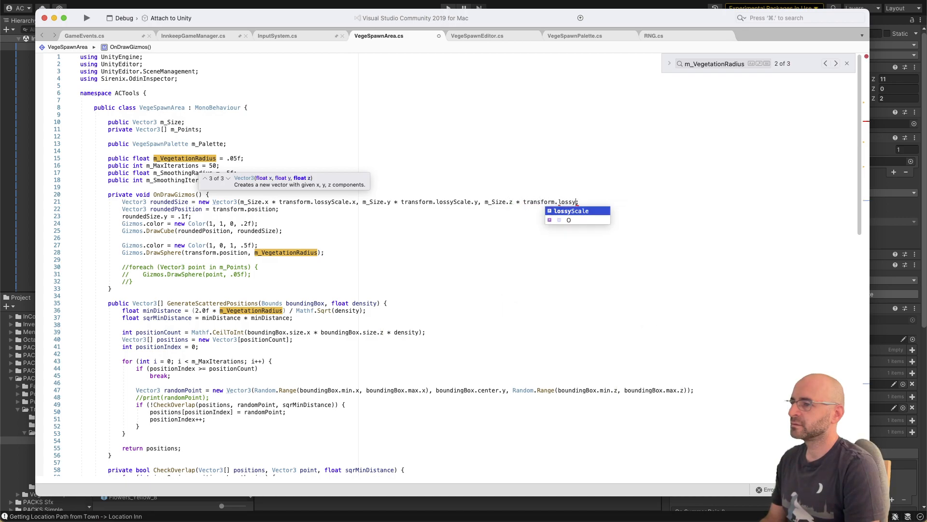
type("scal.z")
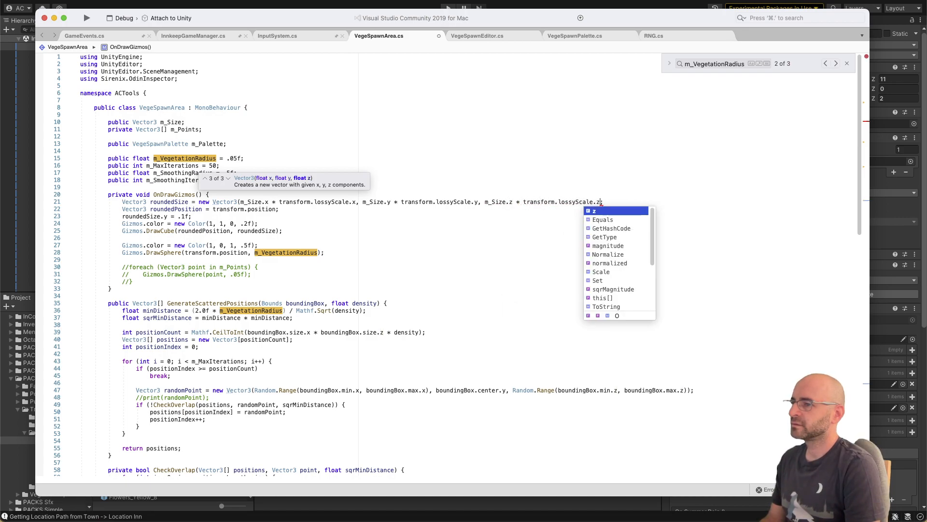
type(");")
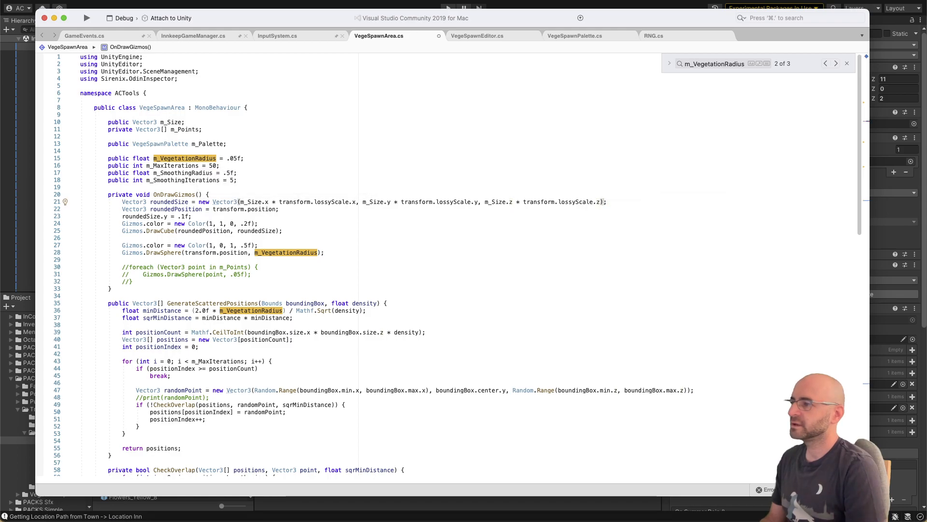
Step: Copy the scaled Vector3 expression over m_Size in the boundingBox line of Spawn(), save the script, and switch back to Unity
key("super+shift+Left")
key("super+c")
key("alt+shift+Right")
key("alt+shift+Right")
key("alt+shift+Right")
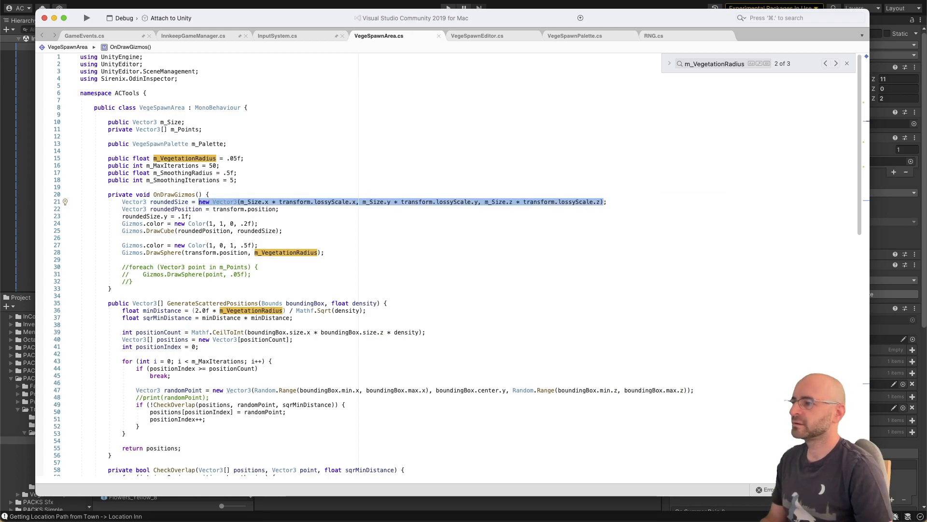
scroll(260, 241, "down", 20)
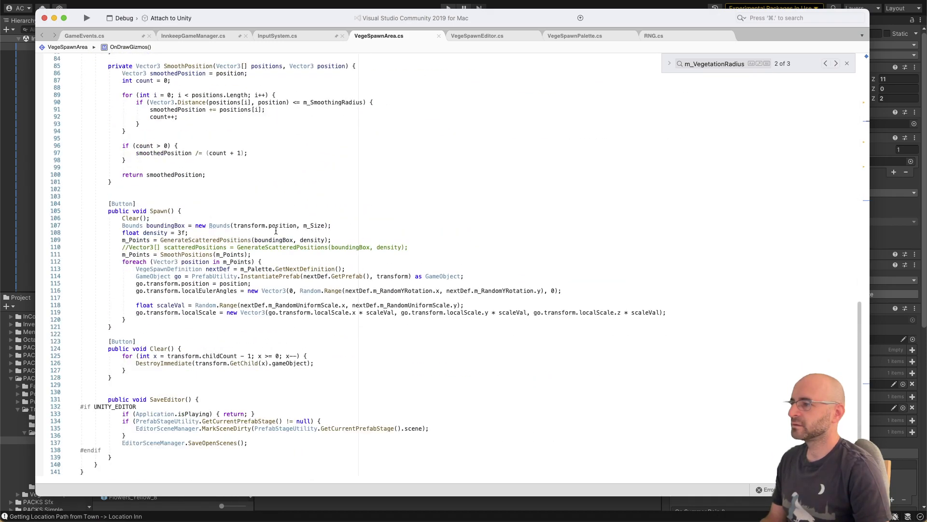
double_click(314, 225)
key("super+v")
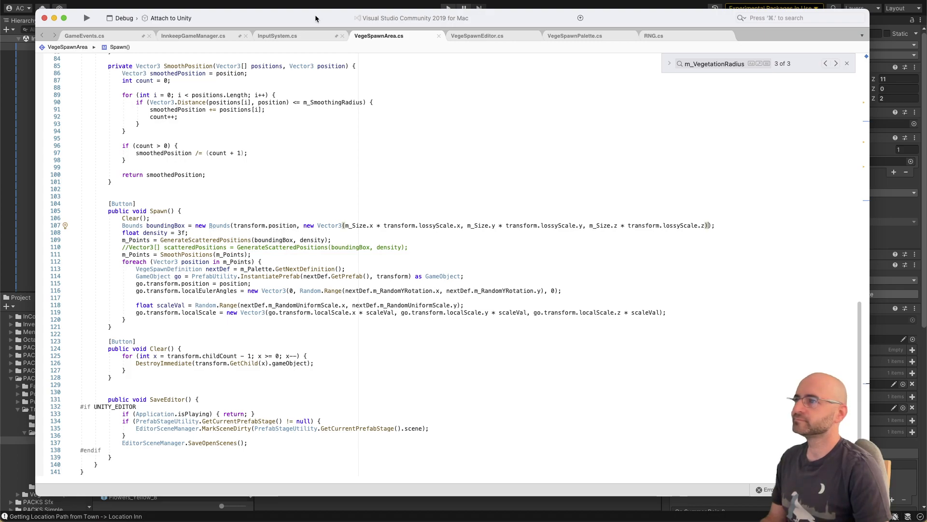
key("super+Tab")
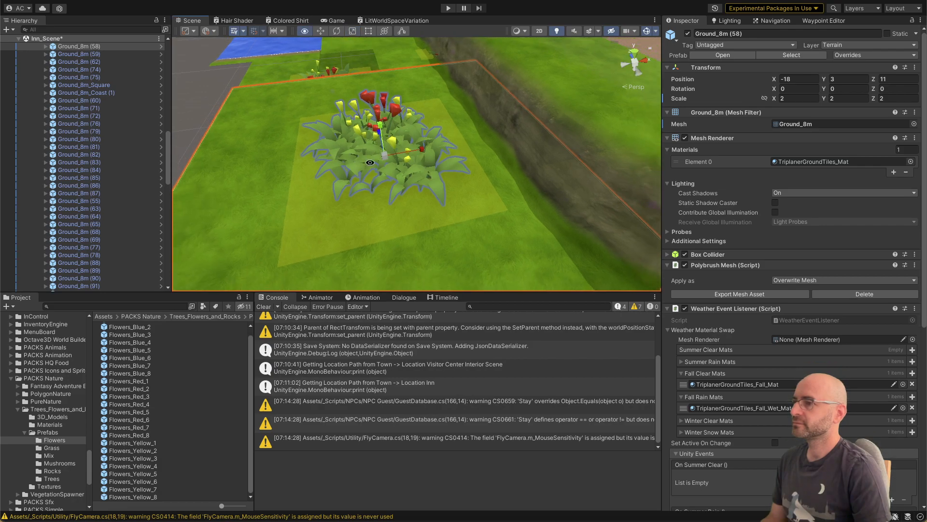
Step: Scale the selected Ground_8m (58) tile uniformly to about 1.65 and open the 8m_Grass prefab for editing
left_click_drag(385, 160, 379, 164)
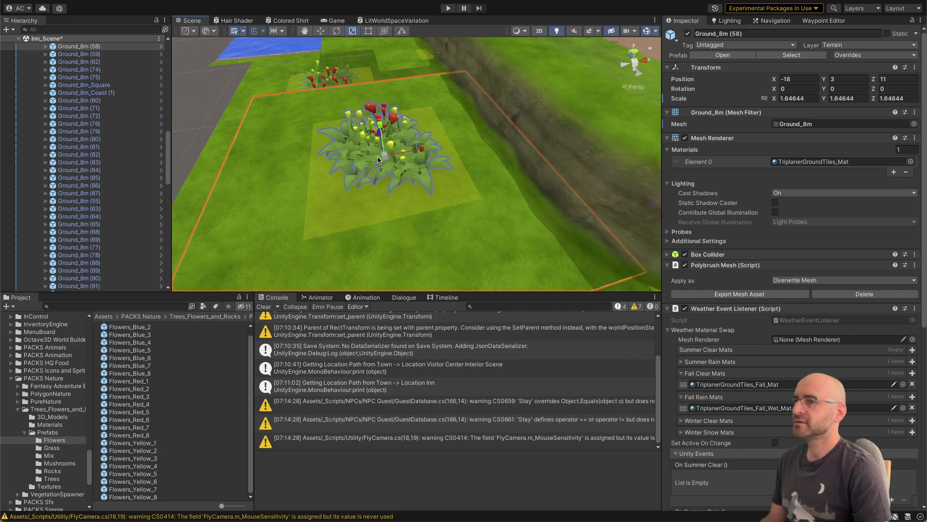
scroll(110, 155, "down", 10)
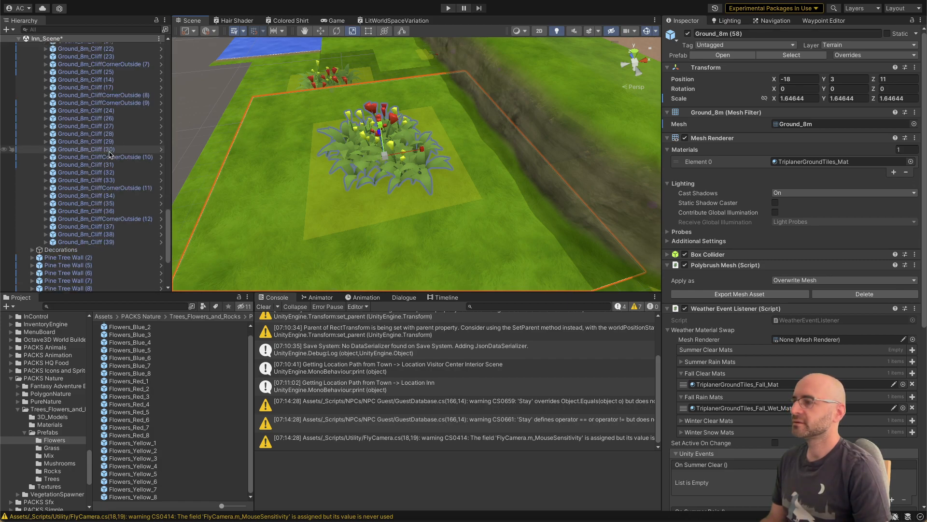
left_click(121, 305)
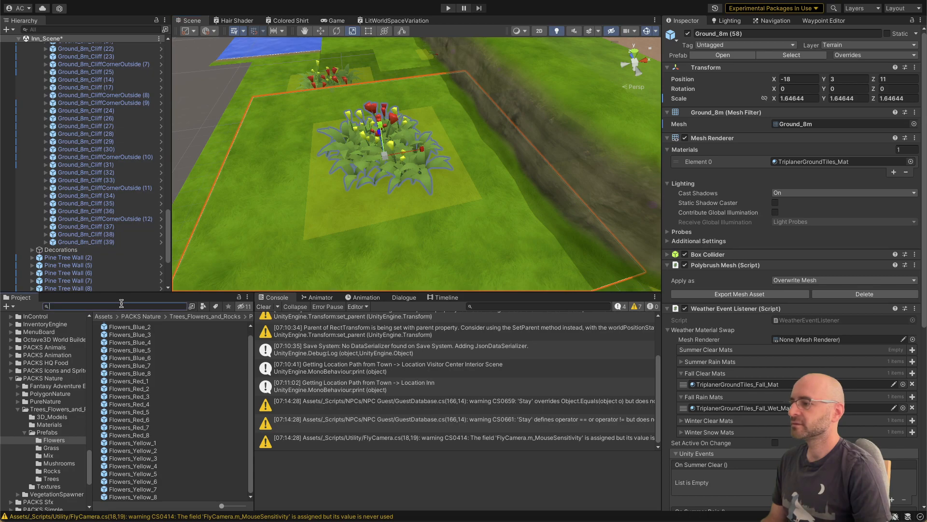
scroll(118, 101, "up", 10)
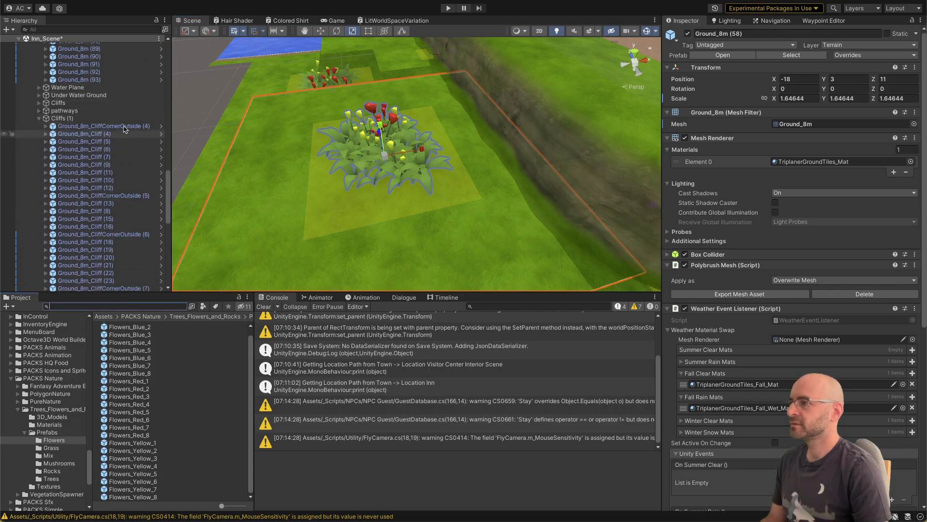
scroll(116, 99, "up", 5)
left_click(161, 92)
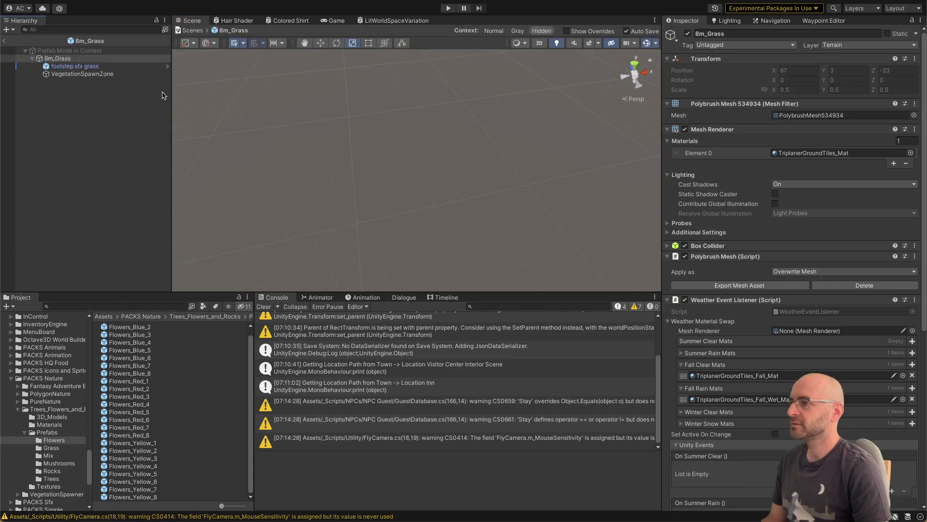
Step: Set the VegetationSpawnZone's Vege Spawn Area size to 7.5 on X and 7.5 on Z, and return to the inn scene
left_click(82, 73)
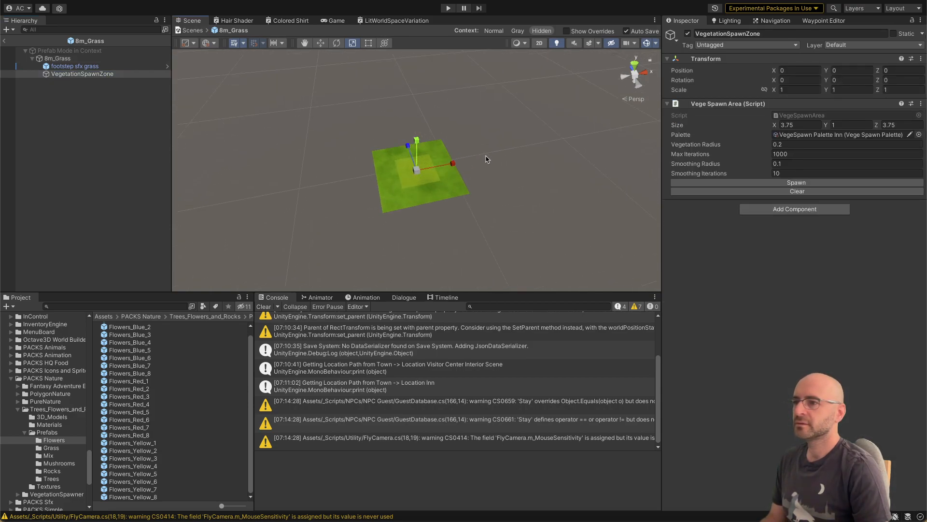
left_click(816, 121)
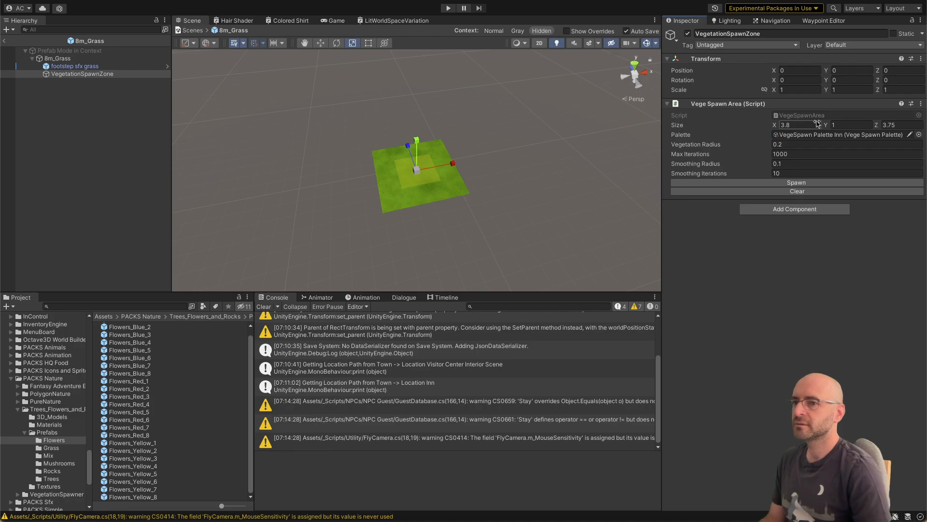
left_click(813, 125)
type("8")
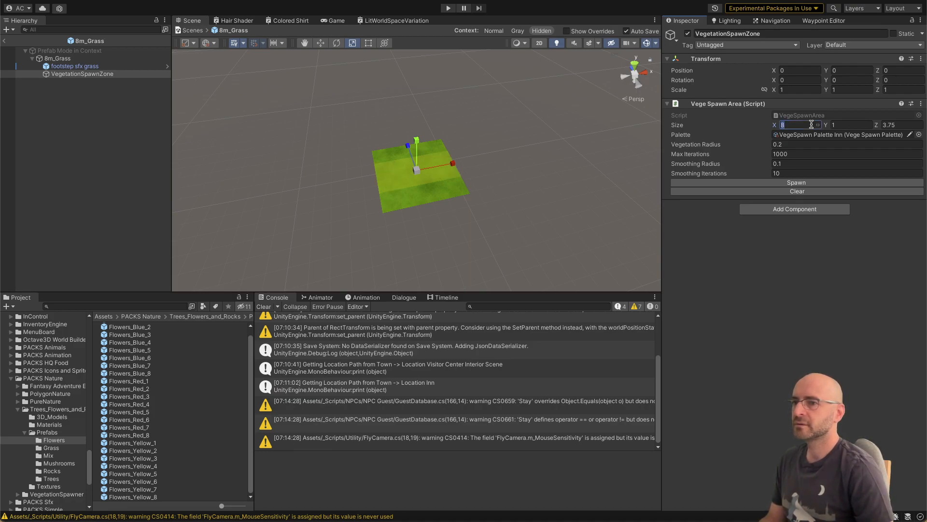
type("7.5")
key("Tab")
key("Tab")
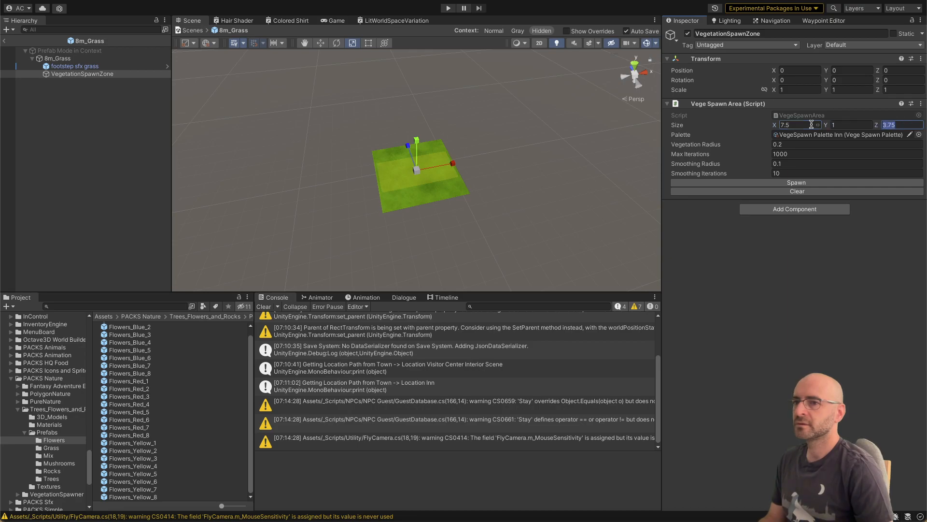
type("7.5")
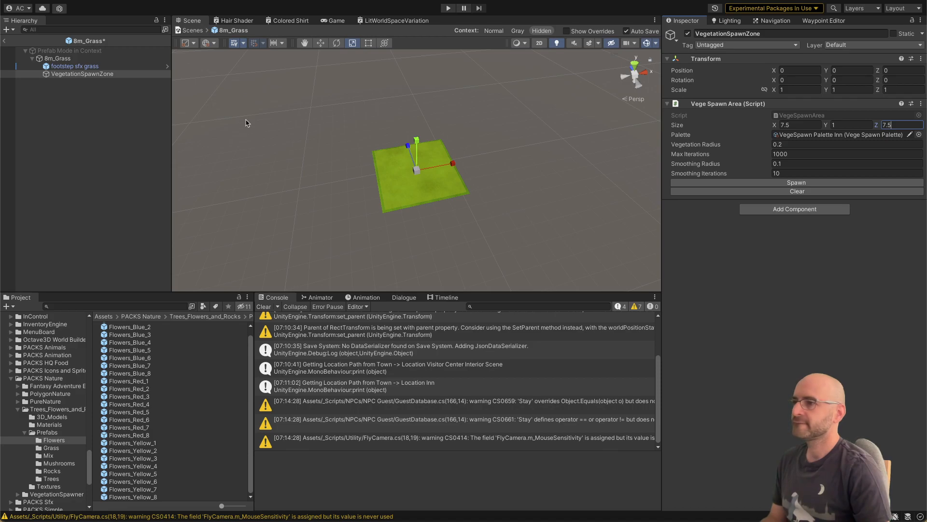
key("Return")
left_click(12, 49)
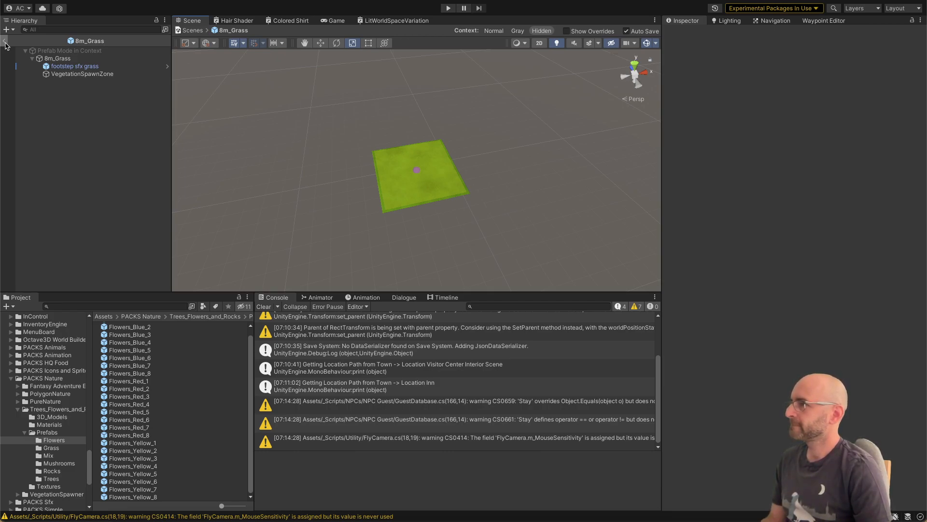
left_click(5, 44)
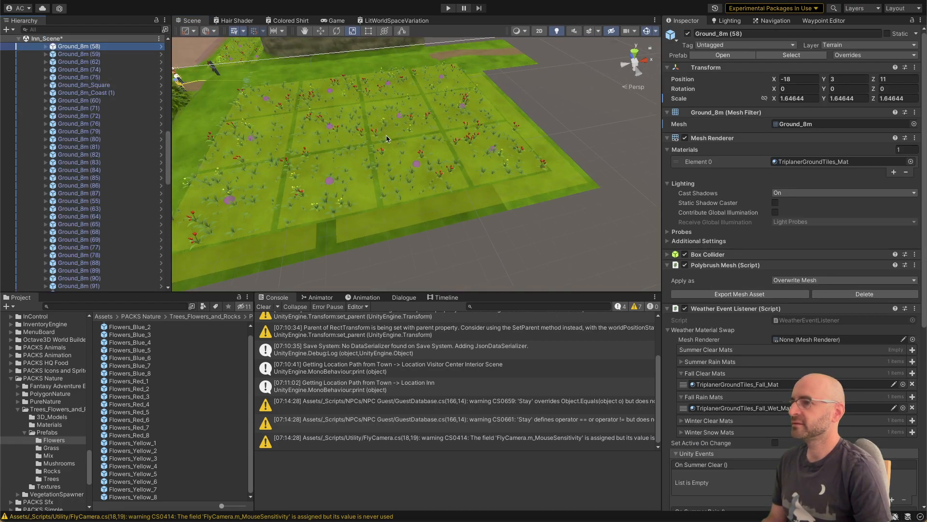
Step: Switch to VegeSpawnArea.cs in Visual Studio and search the script for localscale
right_click_drag(374, 162, 356, 168)
key("a")
key("w")
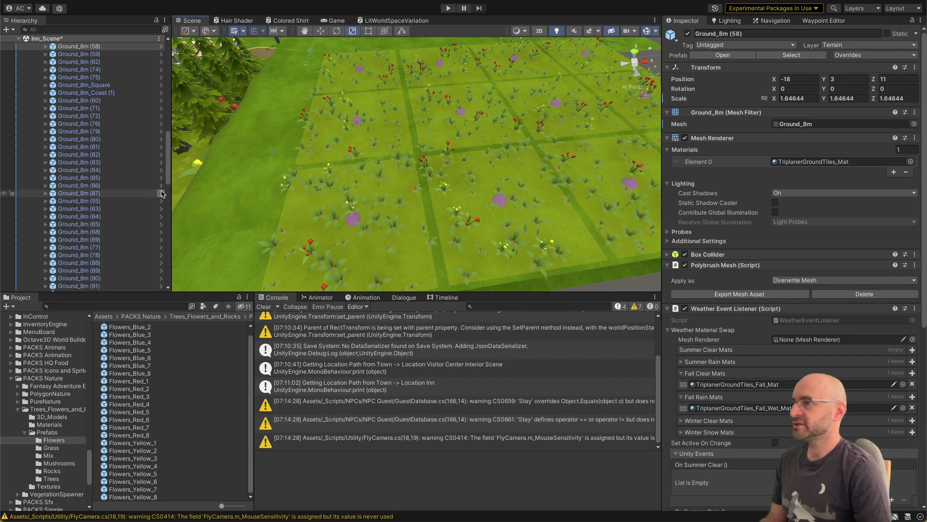
key("super+Tab")
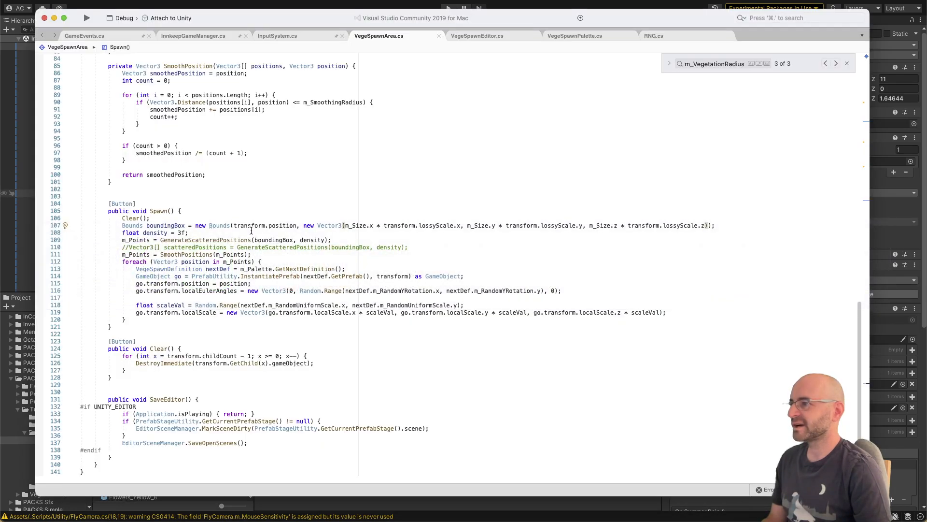
key("super+f")
type("l")
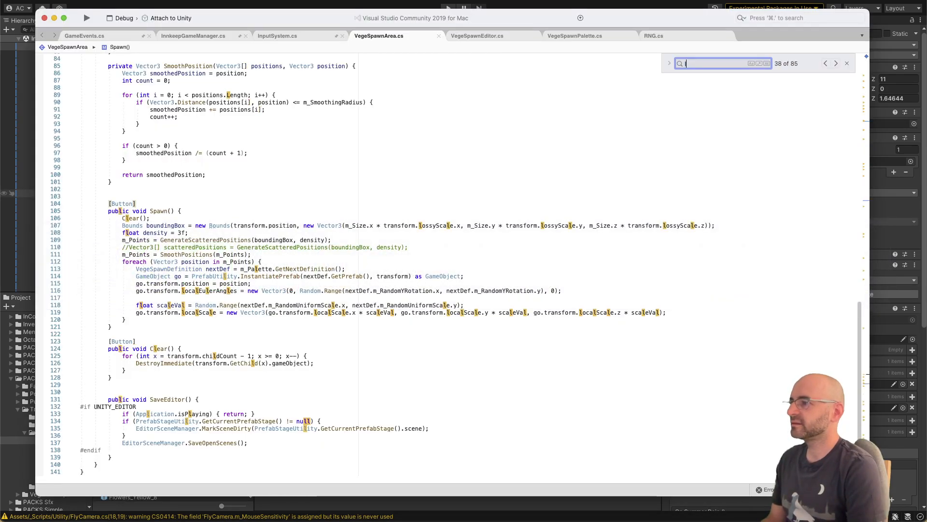
type("ocalscale")
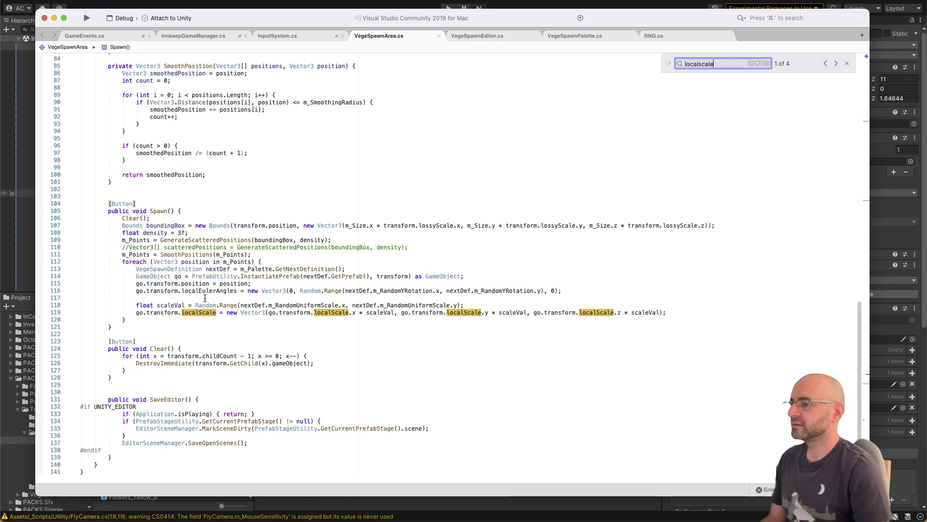
Step: Try replacing localScale with lossyScale in the go.transform scale assignment of Spawn(), and undo the edits
double_click(205, 313)
type("los")
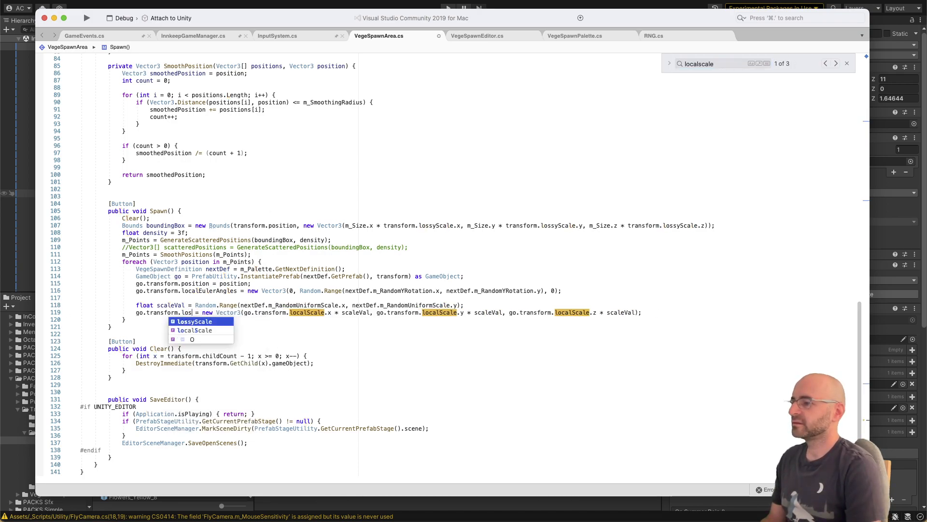
type("s")
key("Return")
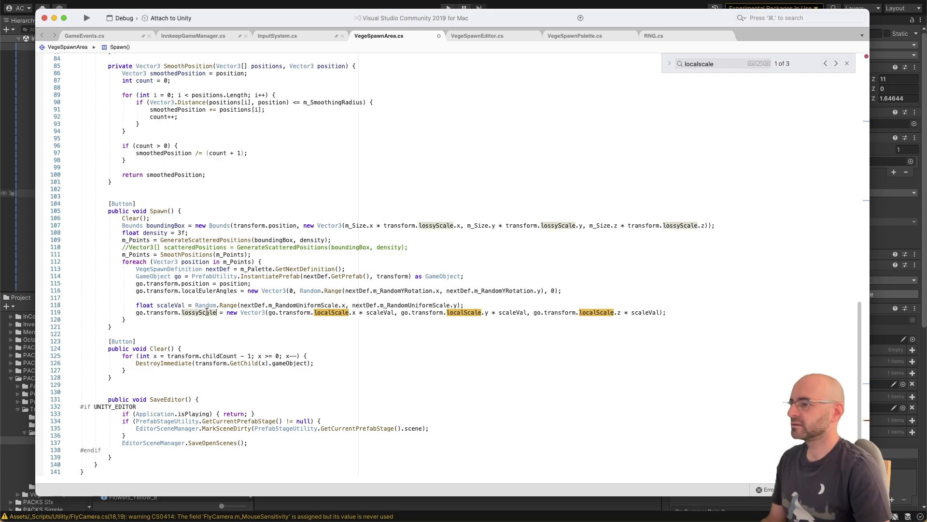
double_click(207, 312)
key("super+c")
double_click(317, 311)
key("super+v")
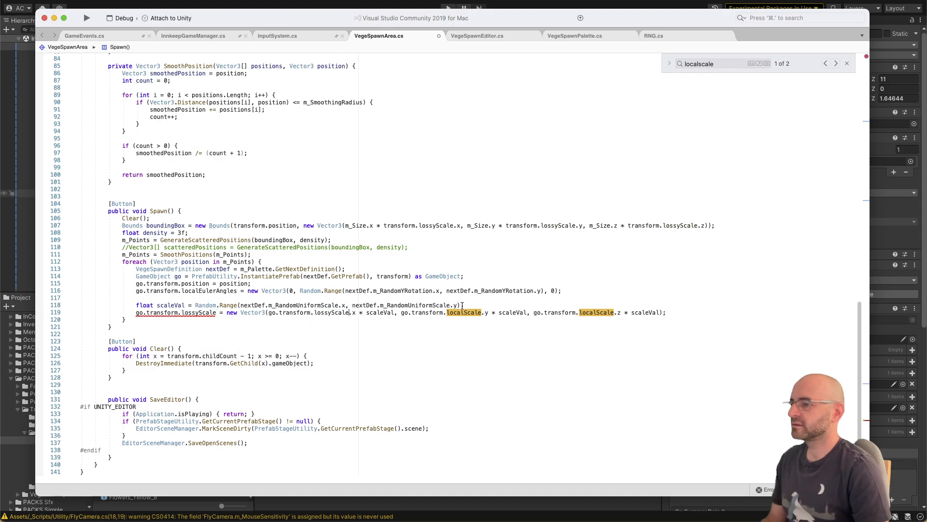
double_click(207, 312)
type("loss")
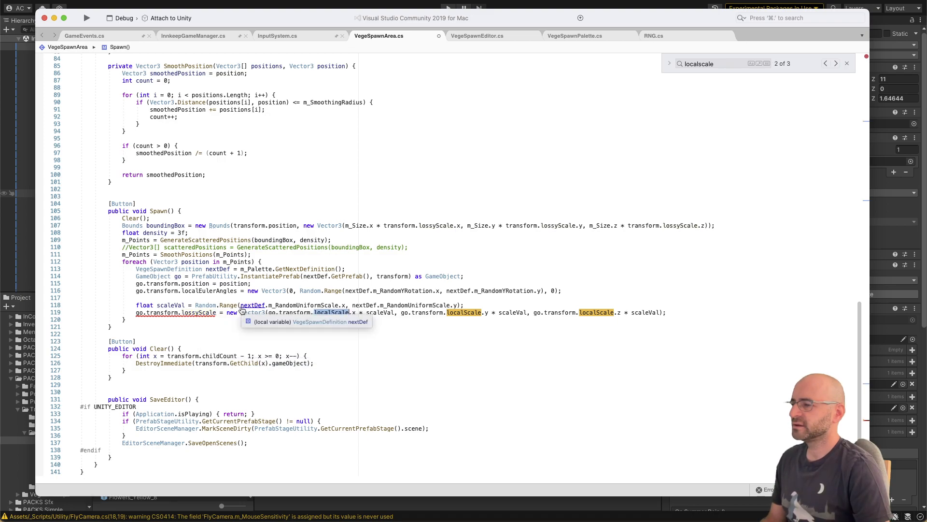
key("super+z")
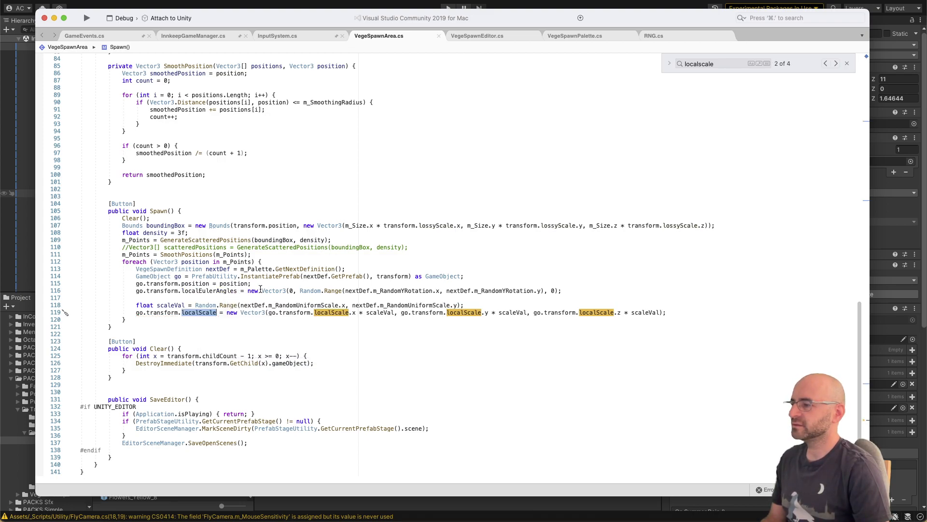
Step: Examine the InstantiatePrefab call in Spawn() and the transform passed to it as the parent
left_click(262, 289)
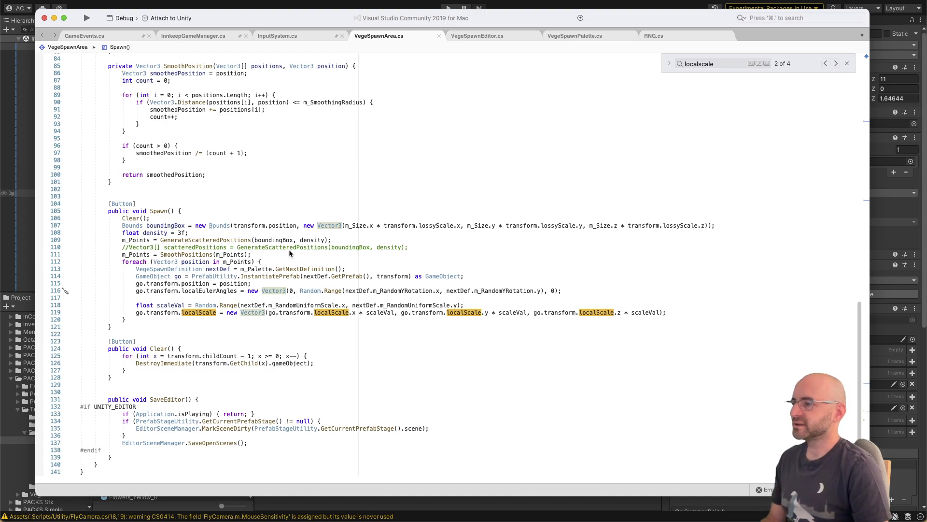
double_click(272, 274)
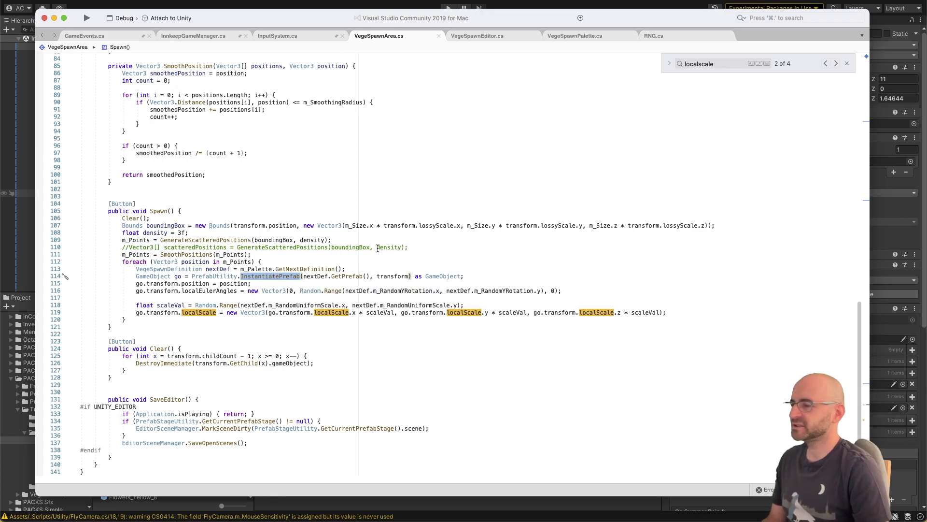
double_click(390, 276)
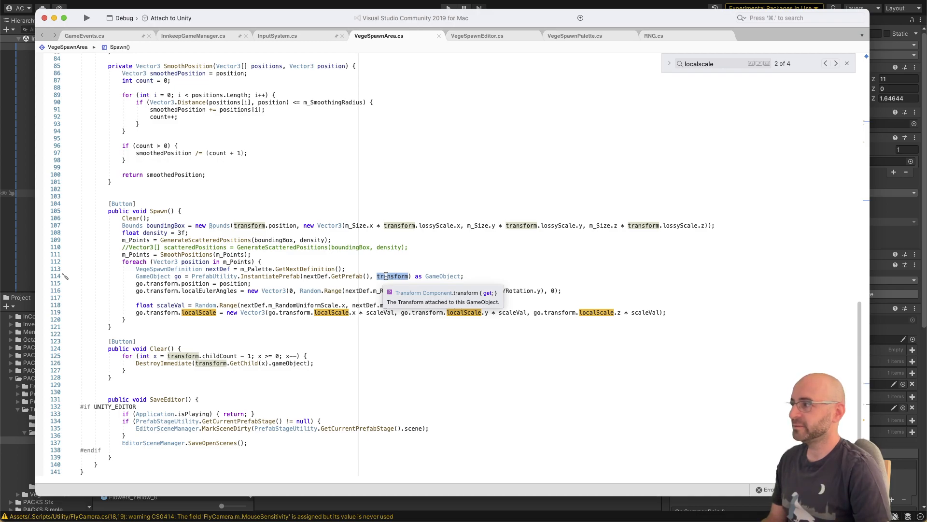
left_click(494, 275)
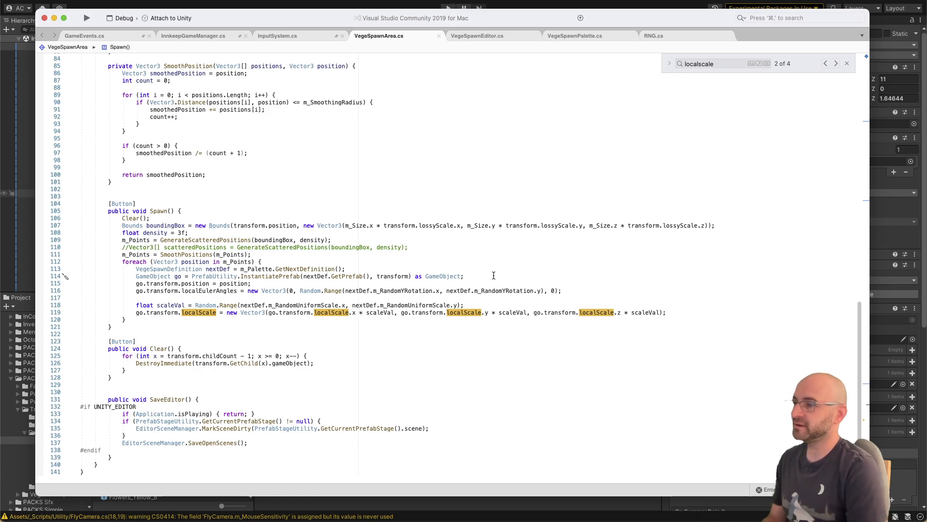
key("Down")
key("Down")
key("Down")
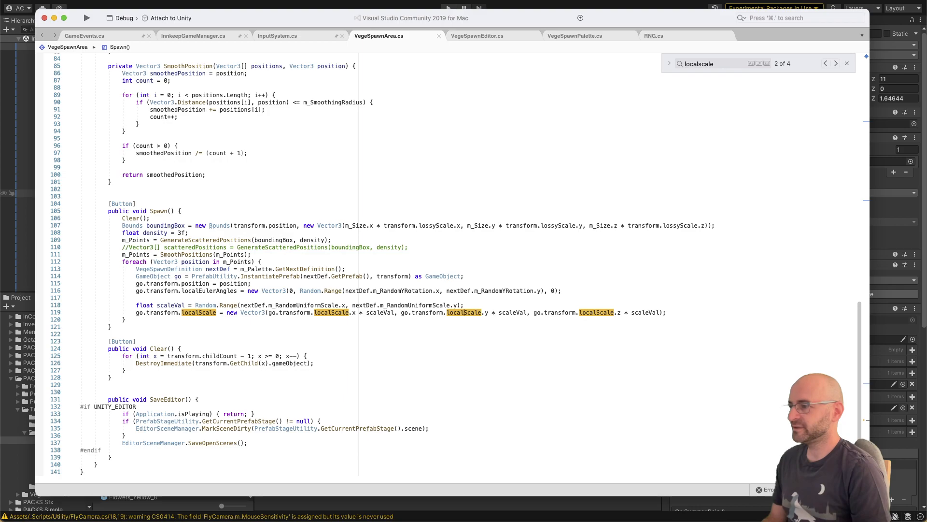
Step: Insert the line go.transform.parent = null; directly above the scaleVal declaration in Spawn()
left_click(464, 313)
key("Up")
key("Up")
key("Return")
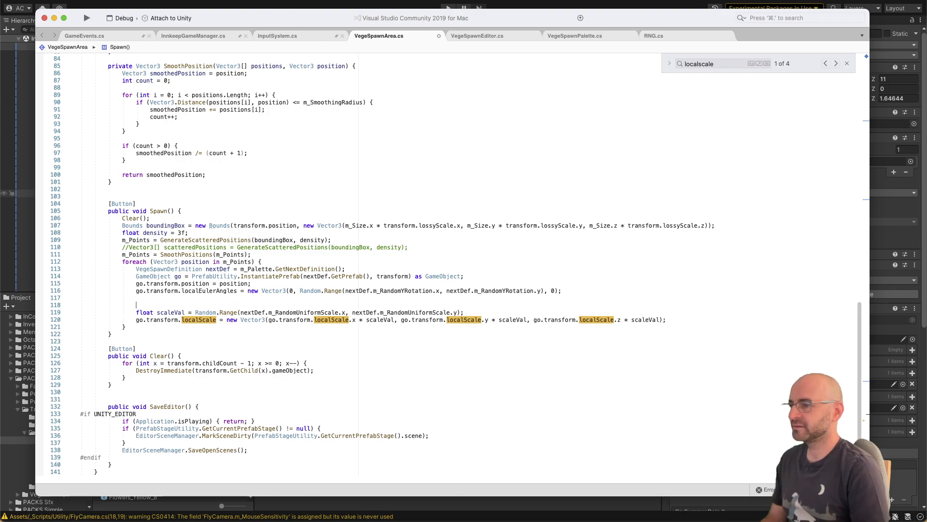
type("go.")
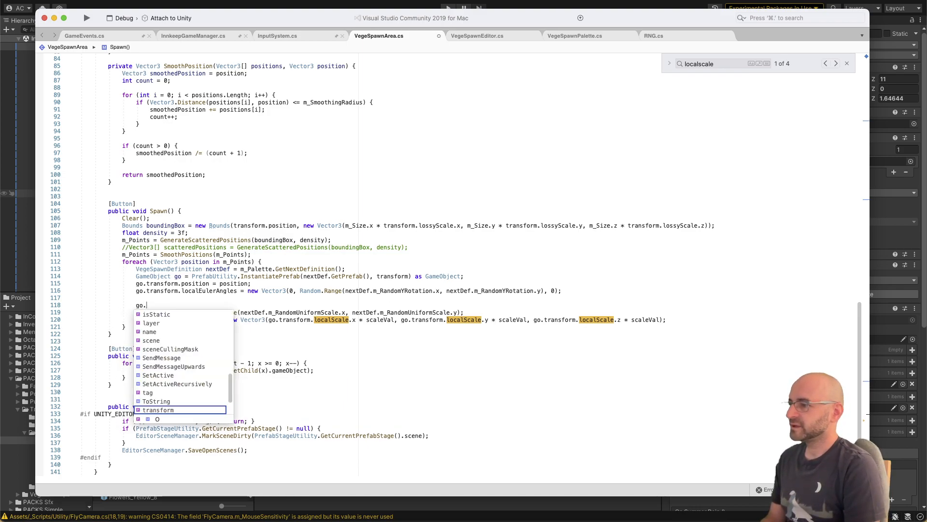
type("transfo")
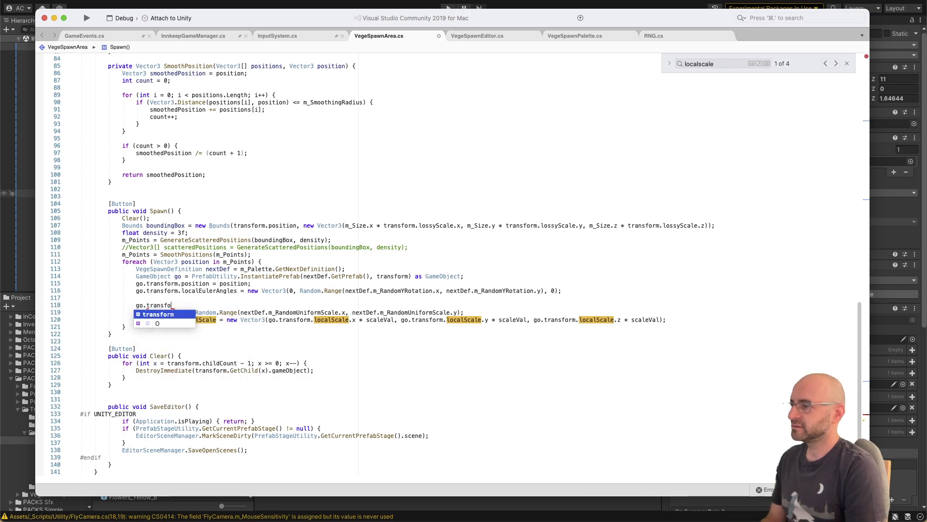
type("rm.parent = null;")
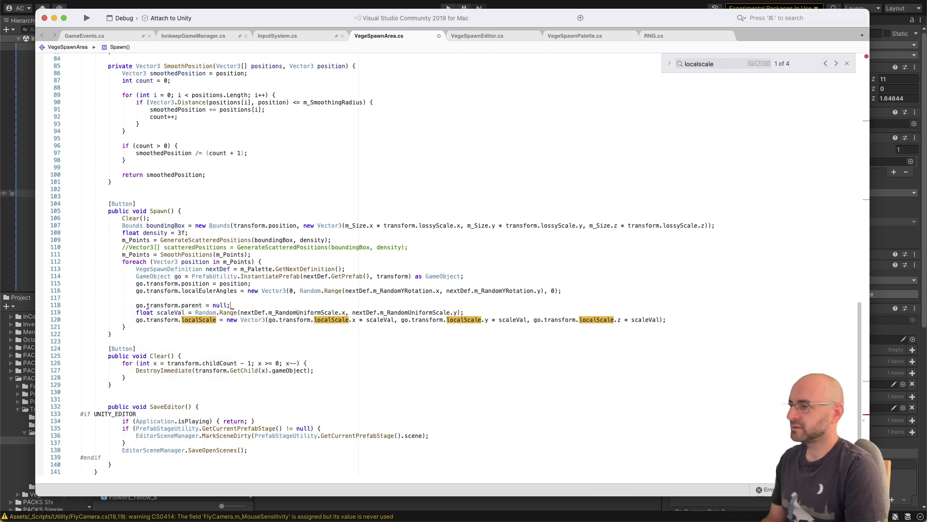
Step: Add the line go.transform.parent = transform; directly below the localScale assignment in Spawn() and save the script
key("Down")
key("Down")
key("End")
key("Return")
type("go.t")
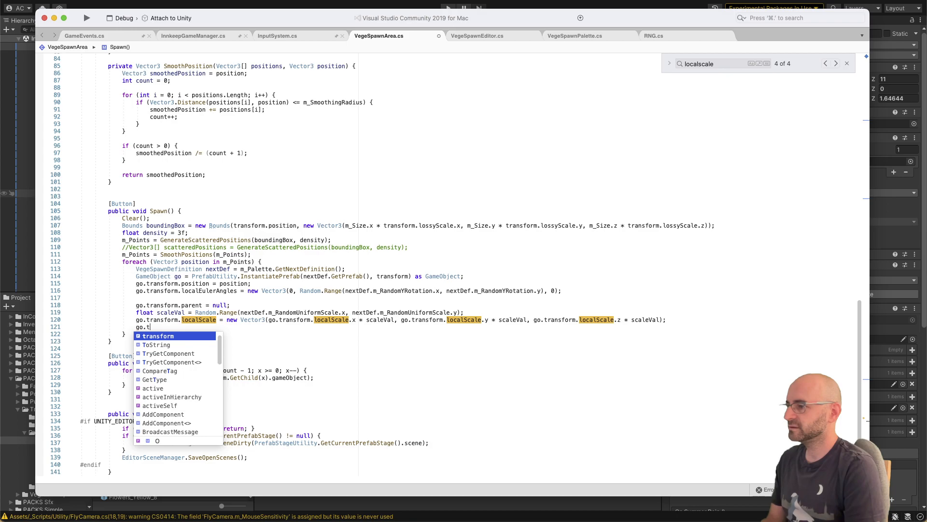
type("ransform.parent = transform;")
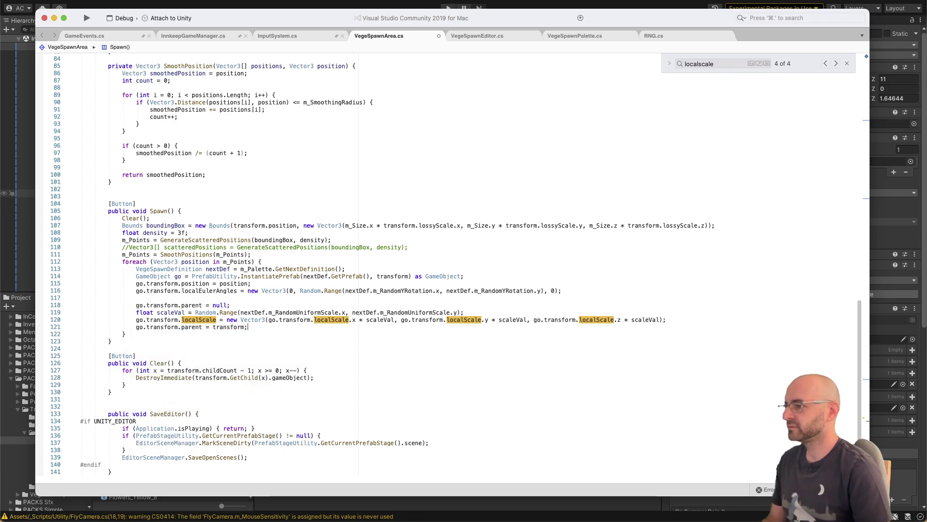
key("super+s")
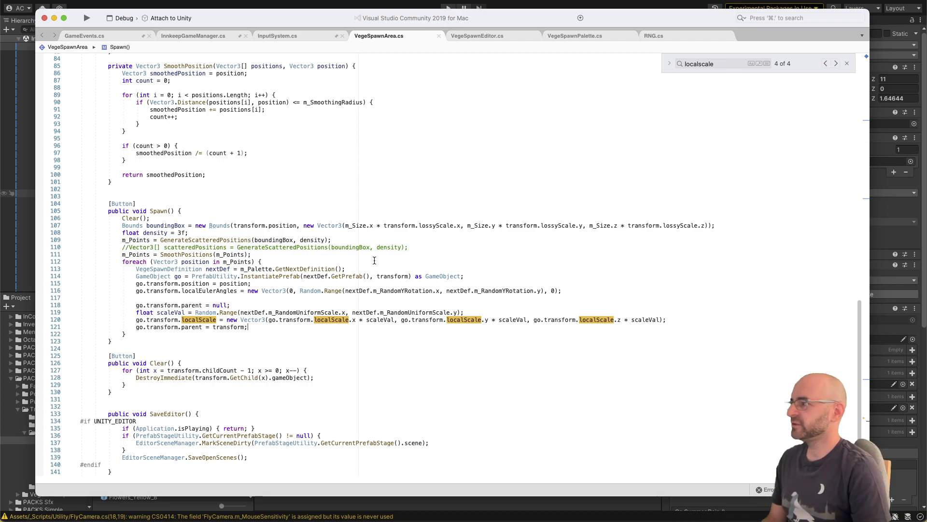
scroll(374, 261, "up", 20)
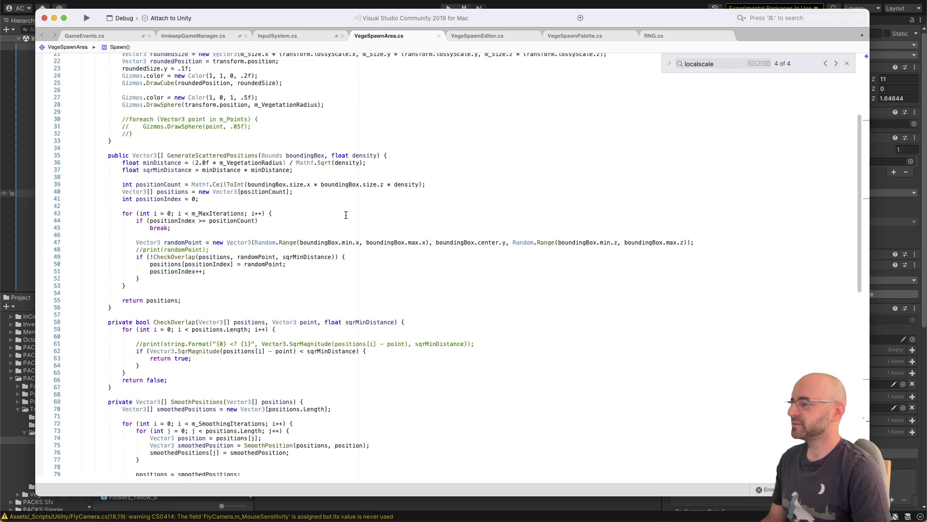
scroll(347, 218, "down", 18)
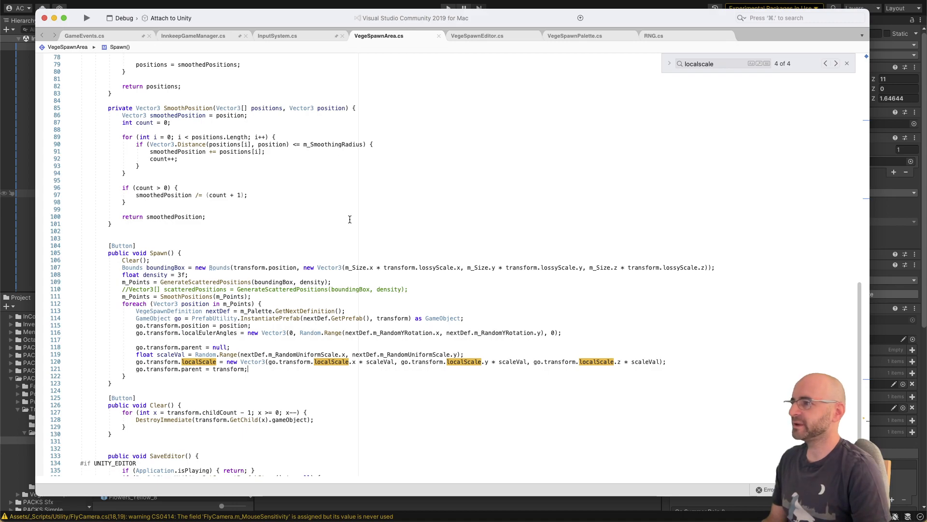
Step: Switch to Unity and respawn the plants from the VegetationSpawnZone under Ground_8m (58), then inspect the planted tile
left_click(279, 2)
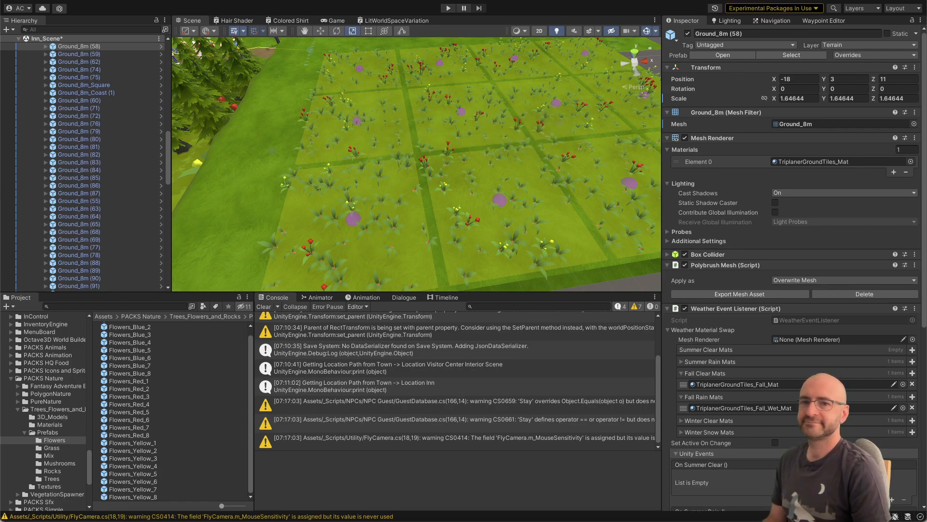
right_click_drag(439, 163, 606, 147)
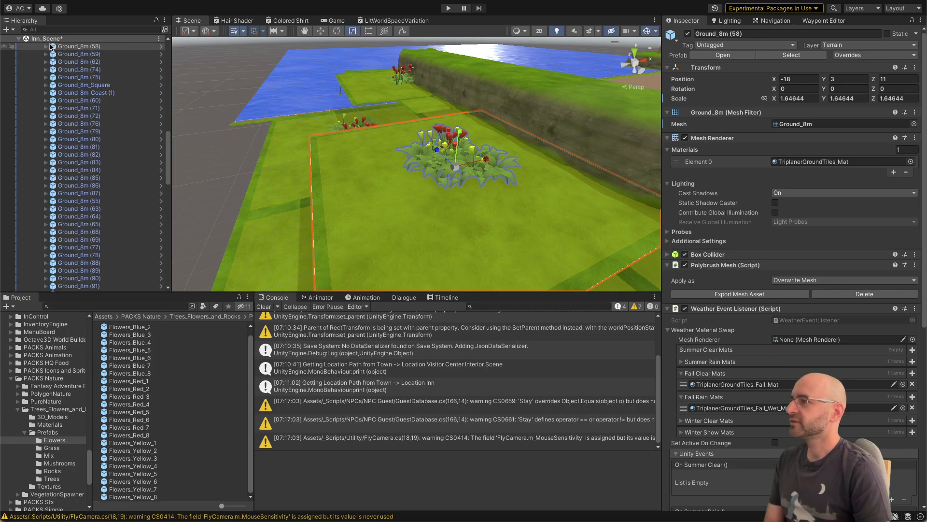
left_click(46, 47)
left_click(47, 47)
left_click(96, 62)
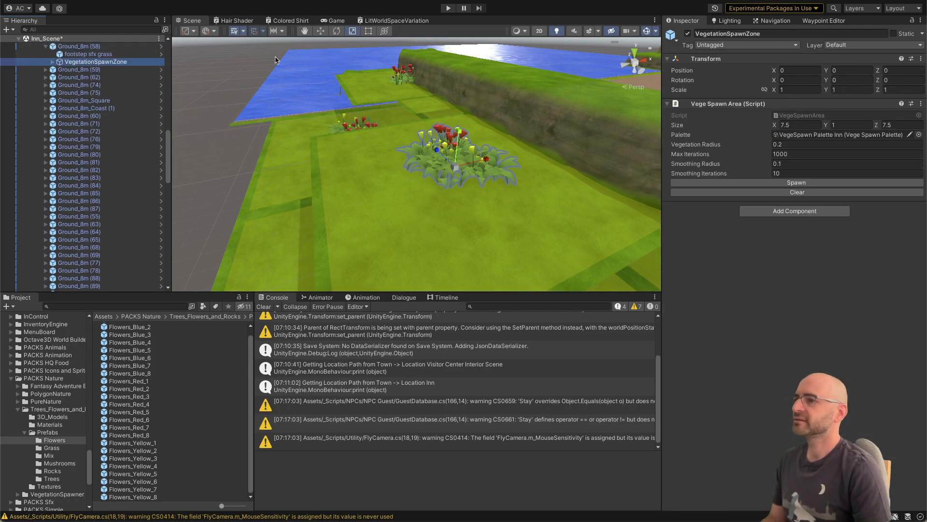
left_click(711, 182)
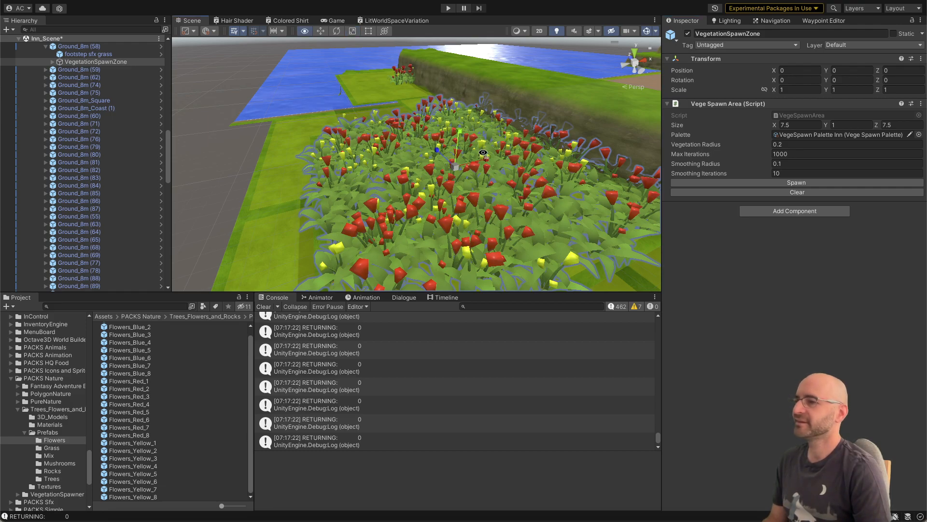
left_click_drag(484, 154, 488, 171, "alt")
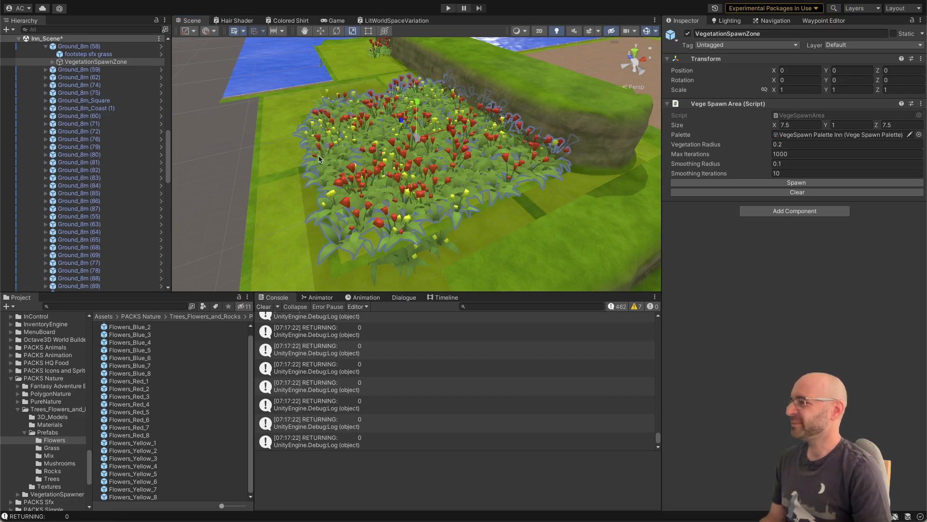
Step: Switch to Visual Studio and replace the parent = null assignment in Spawn() with go.transform.SetParent(null, false);
key("super+Tab")
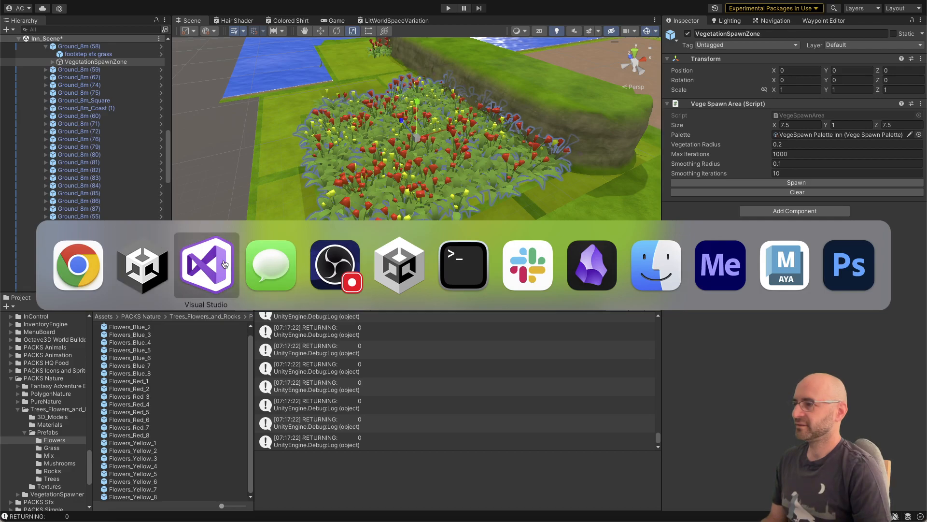
key("Escape")
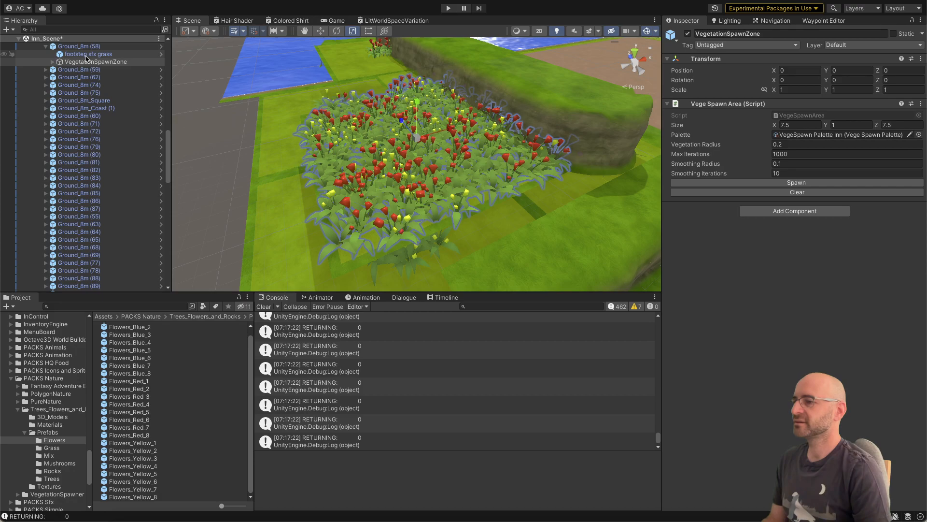
key("super+Tab")
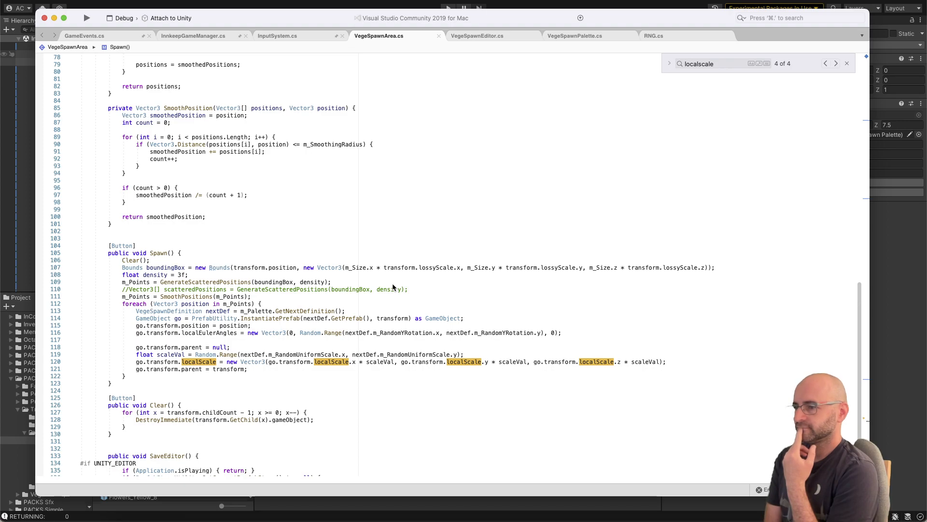
double_click(195, 348)
type("setparen")
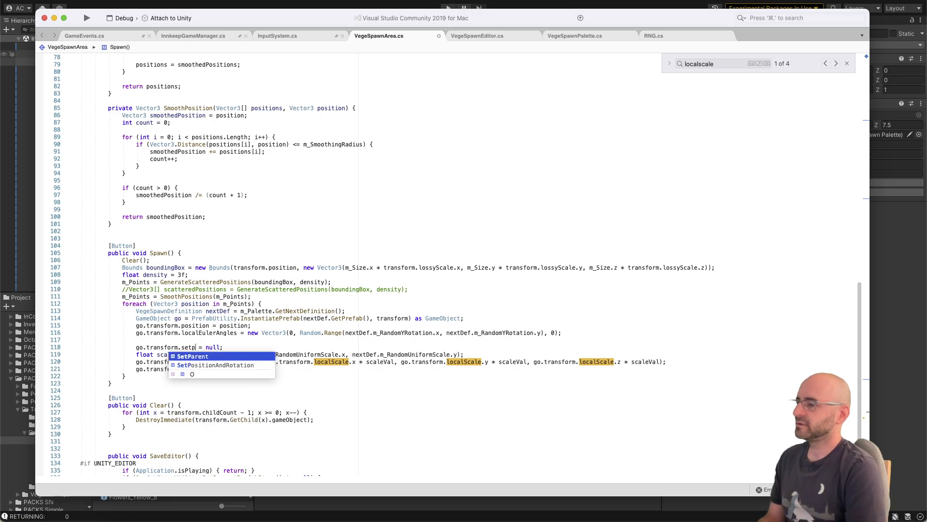
type("(null,")
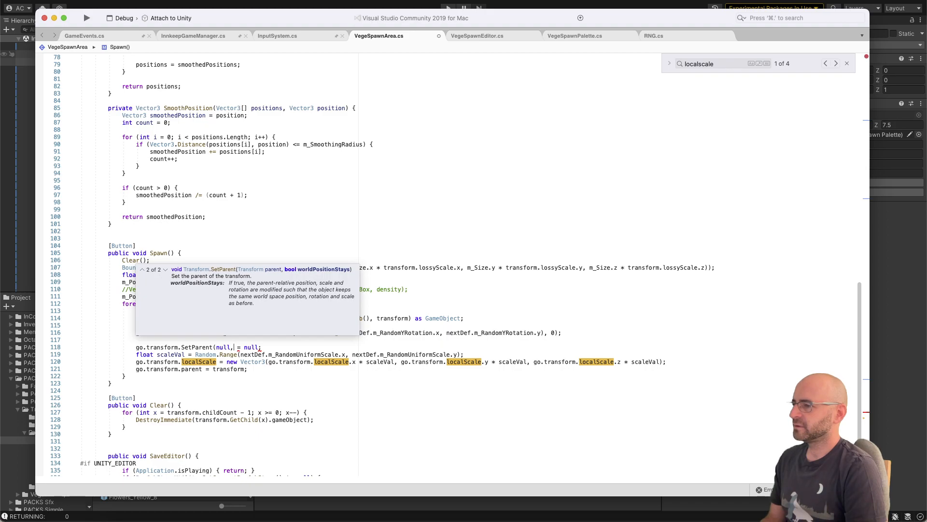
type("false)")
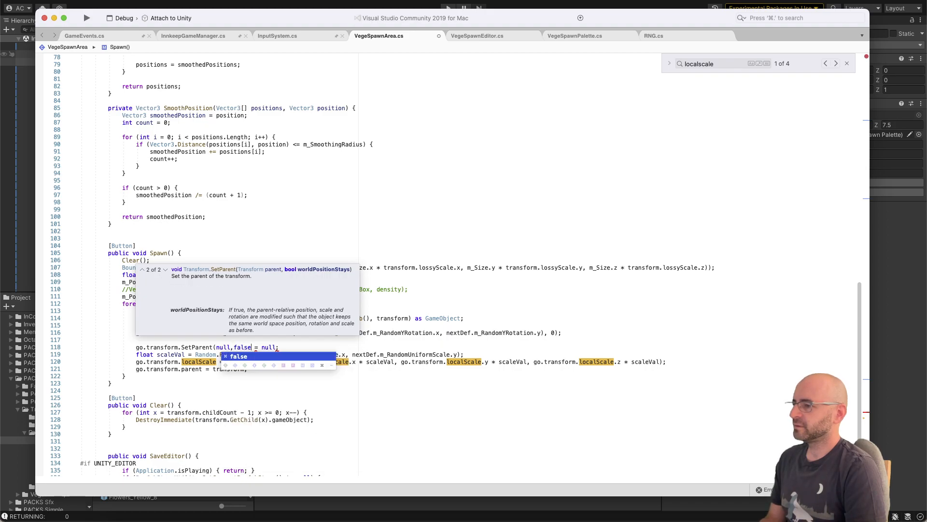
key("super+shift+Right")
key("BackSpace")
type(";")
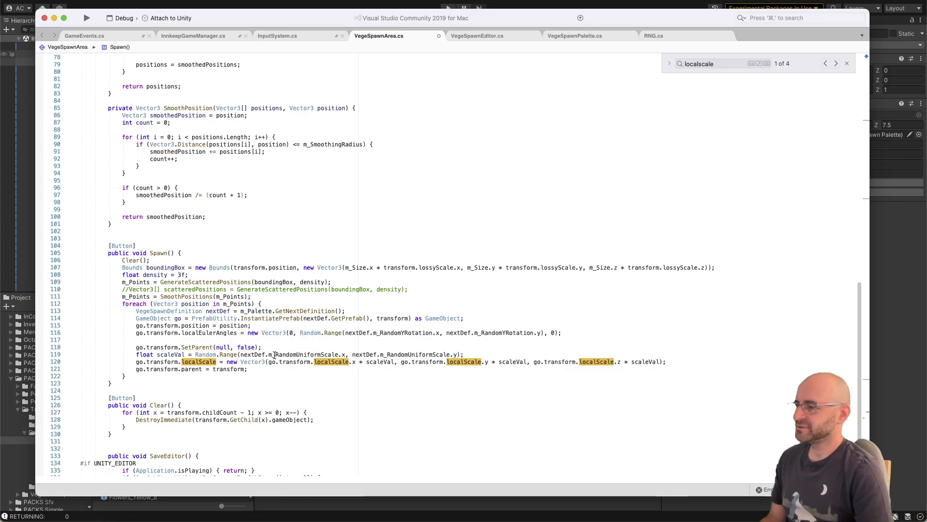
Step: Replace the parent = transform assignment below the localScale line with go.transform.SetParent(transform, true); and save the script
left_click(267, 371)
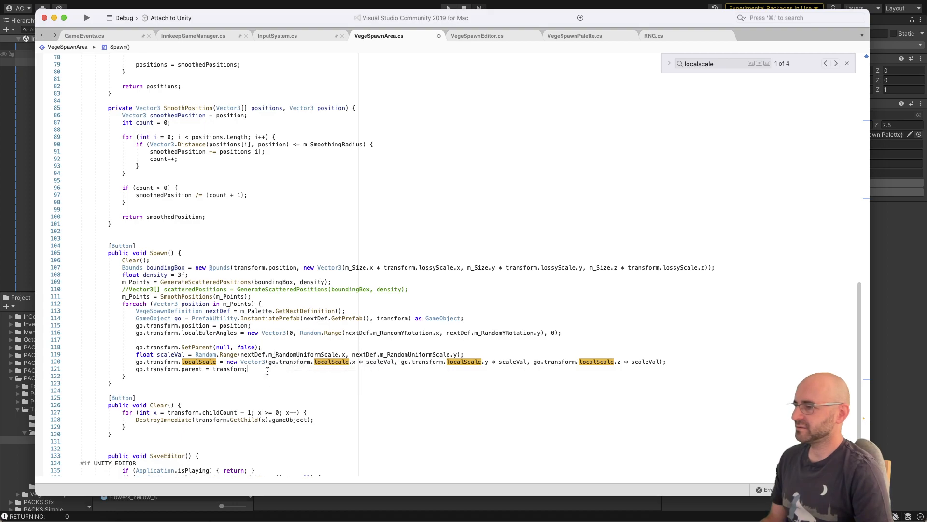
double_click(235, 369)
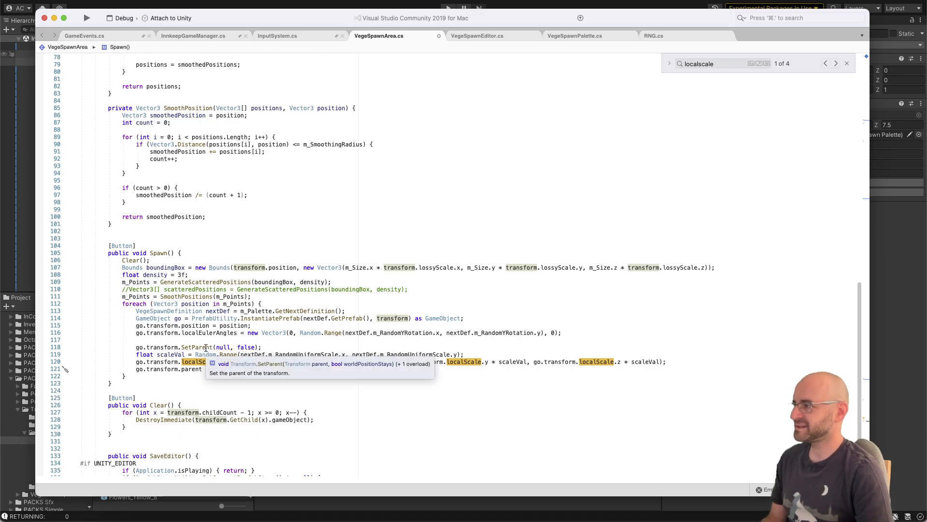
left_click(265, 346)
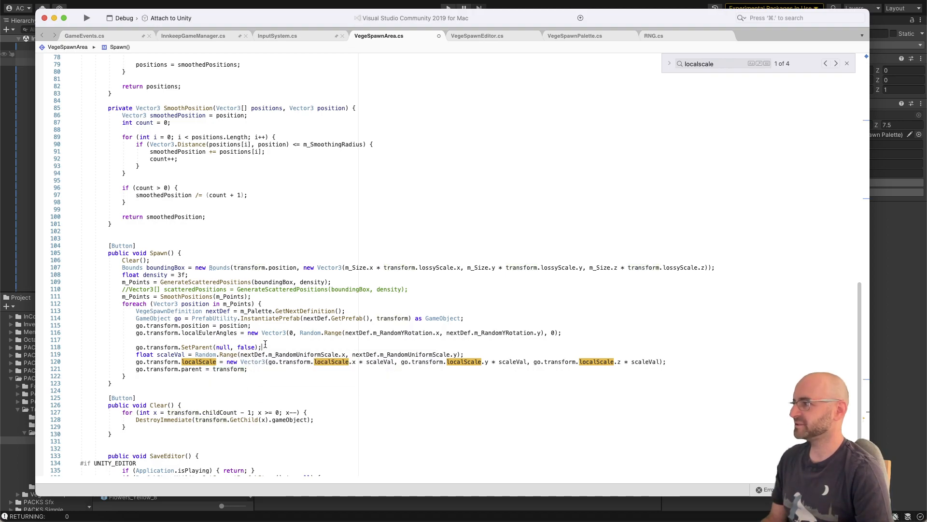
double_click(242, 369)
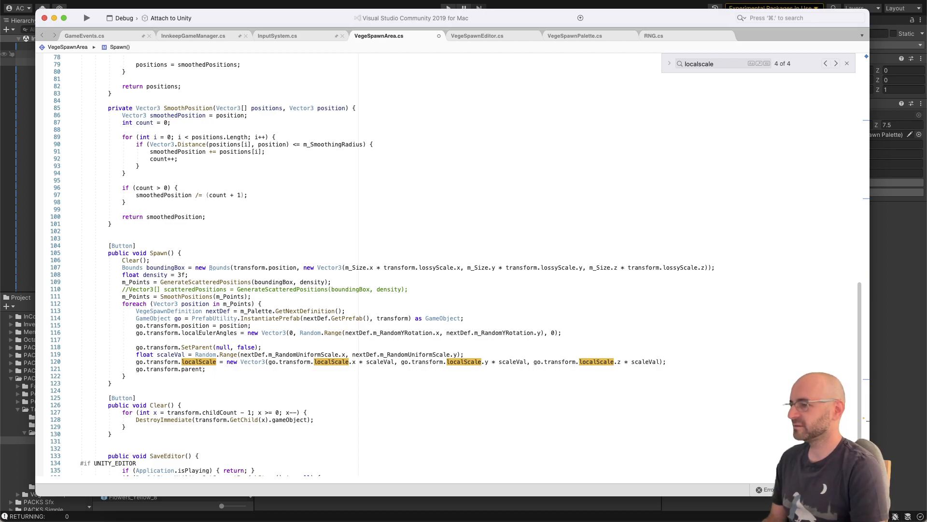
type(";")
key("Left")
key("BackSpace")
key("BackSpace")
type("SetParent(t")
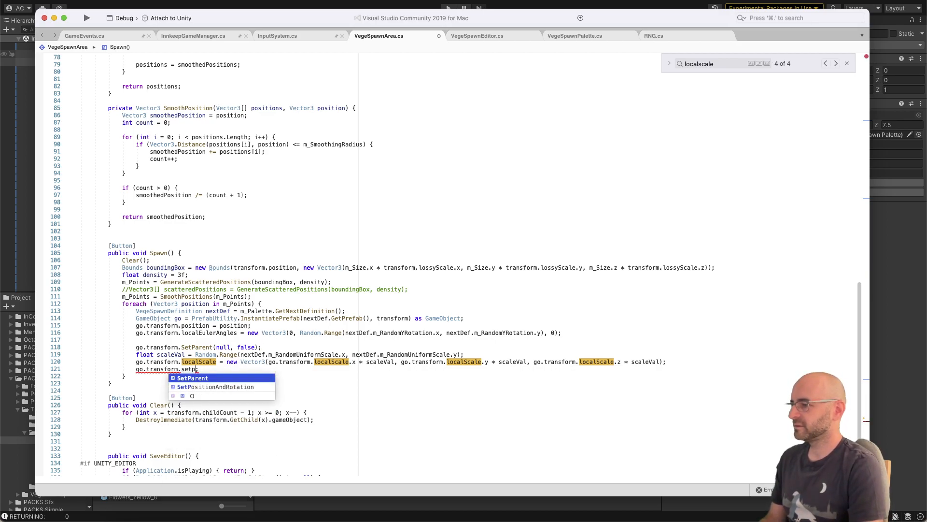
type("ransf")
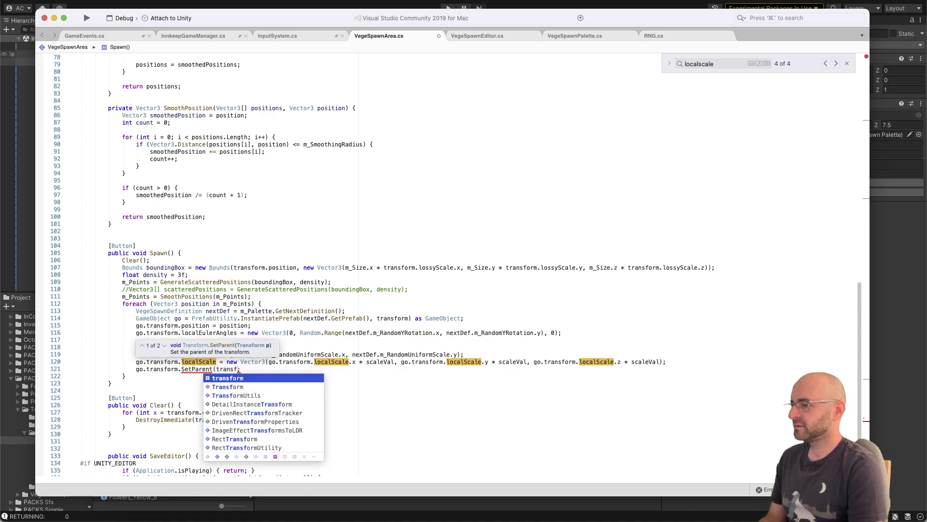
type("orm")
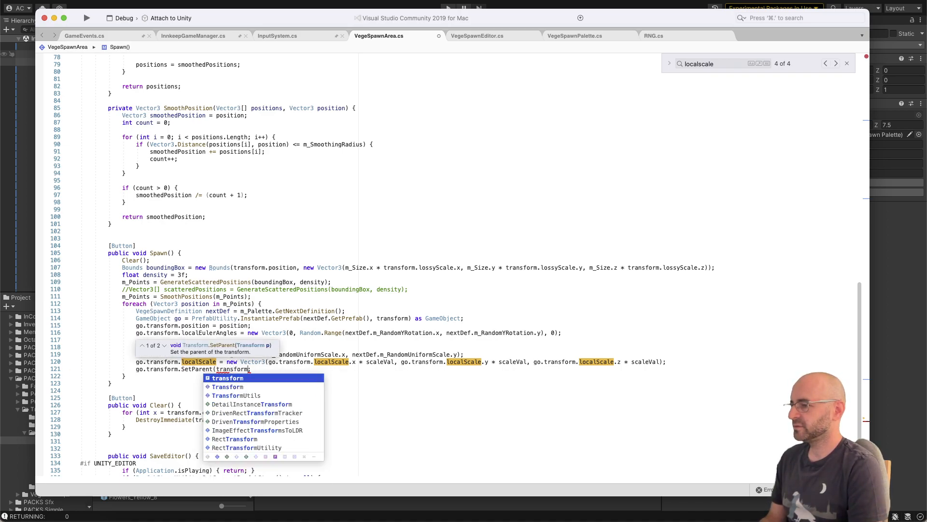
type(", ")
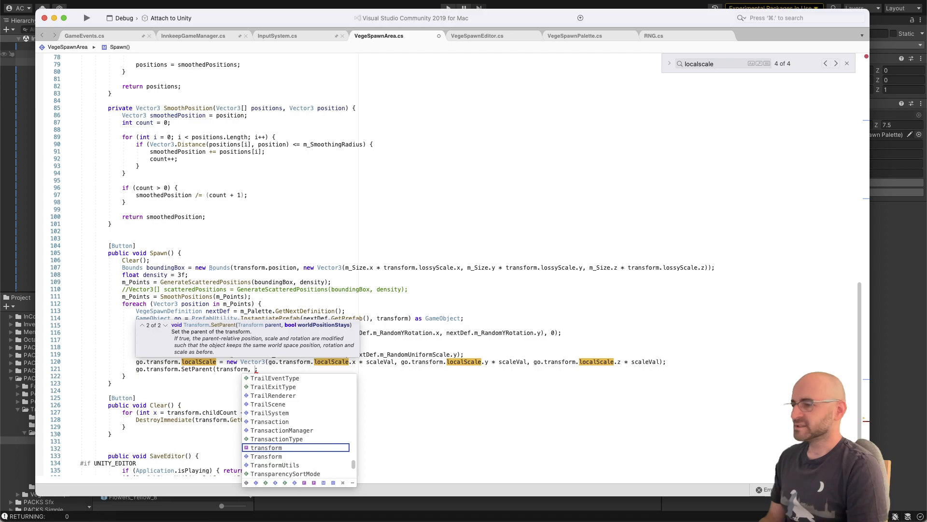
type("true);")
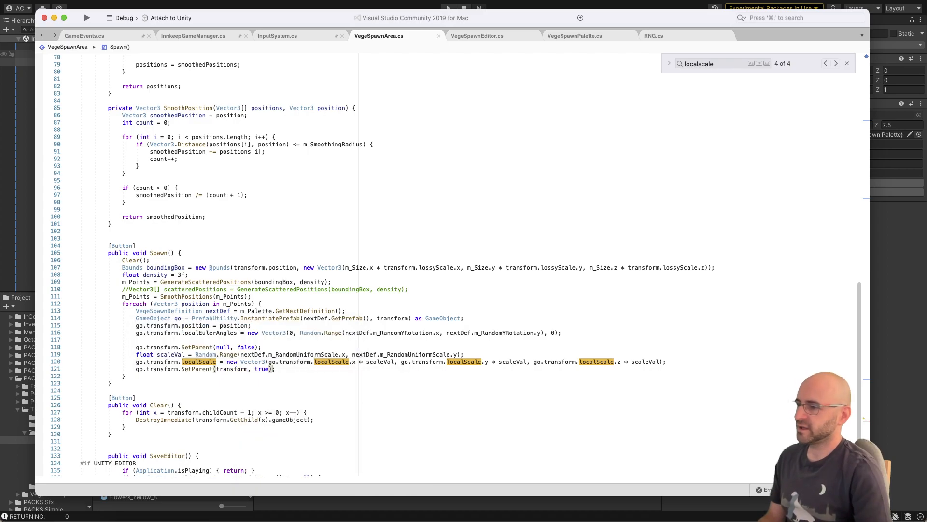
Step: Switch to Unity and respawn the vegetation in the selected VegetationSpawnZone once the script has recompiled
key("super+Tab")
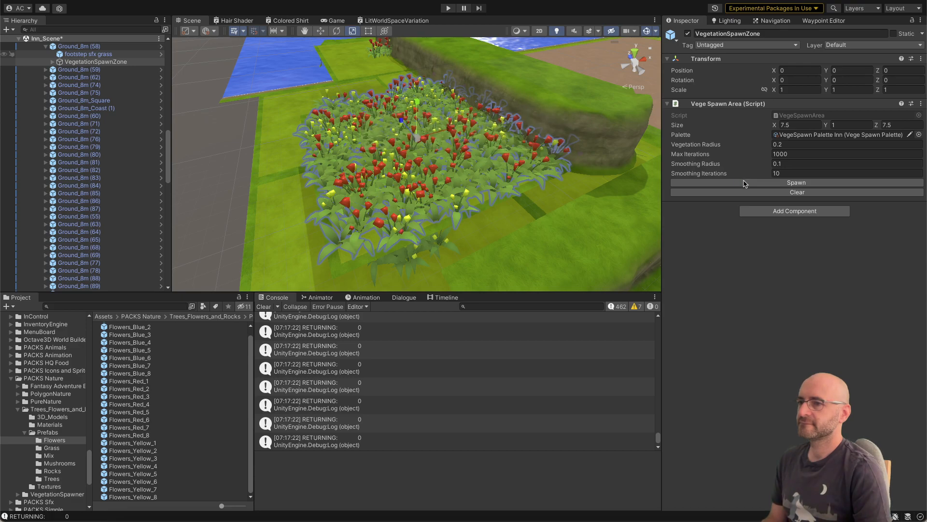
left_click(744, 183)
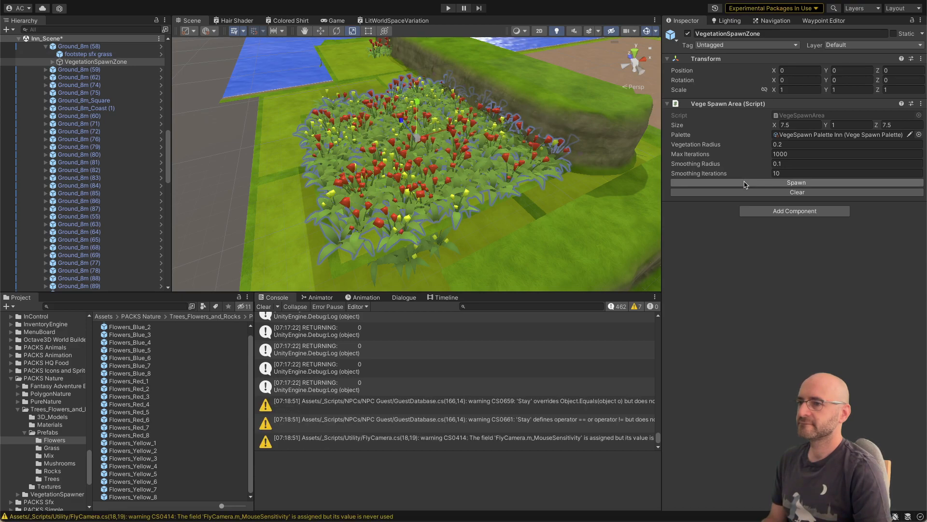
left_click(744, 183)
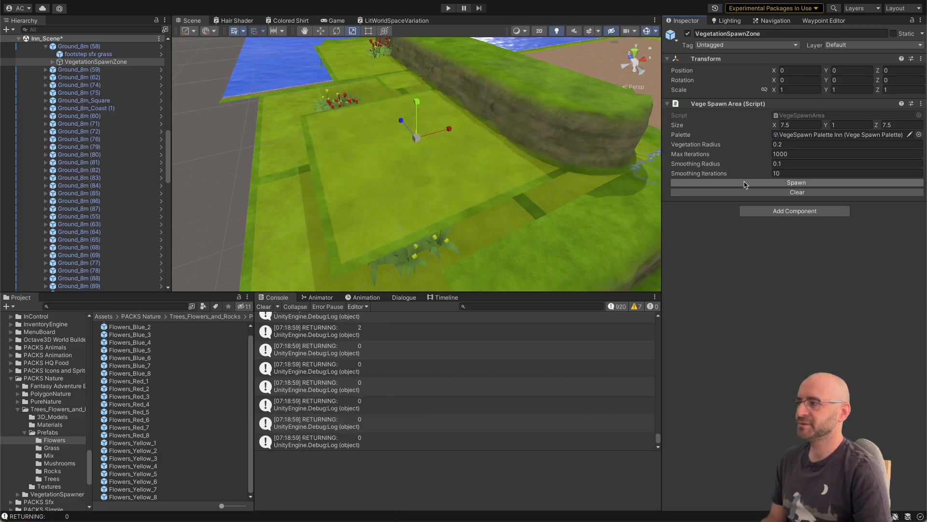
Step: Examine where the respawned plants landed, compare individual plants' position and scale with those on another tile, and reselect the VegetationSpawnZone of Ground_8m (58)
left_click_drag(482, 145, 424, 151, "alt")
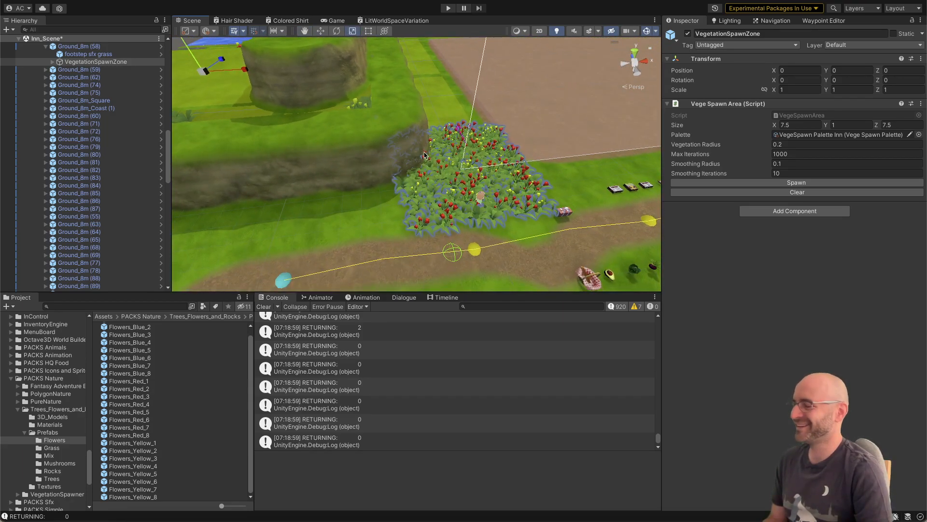
left_click(448, 197)
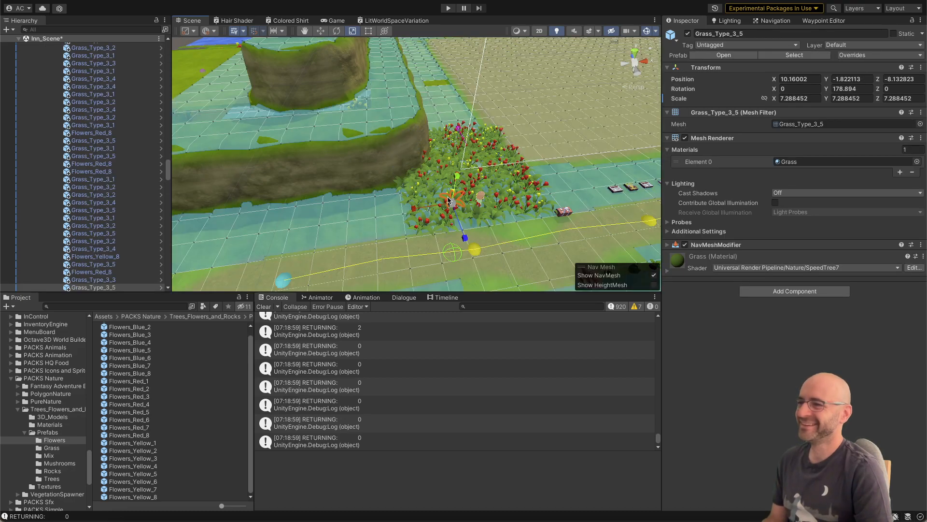
left_click_drag(470, 188, 395, 190, "alt")
scroll(502, 188, "up", 2)
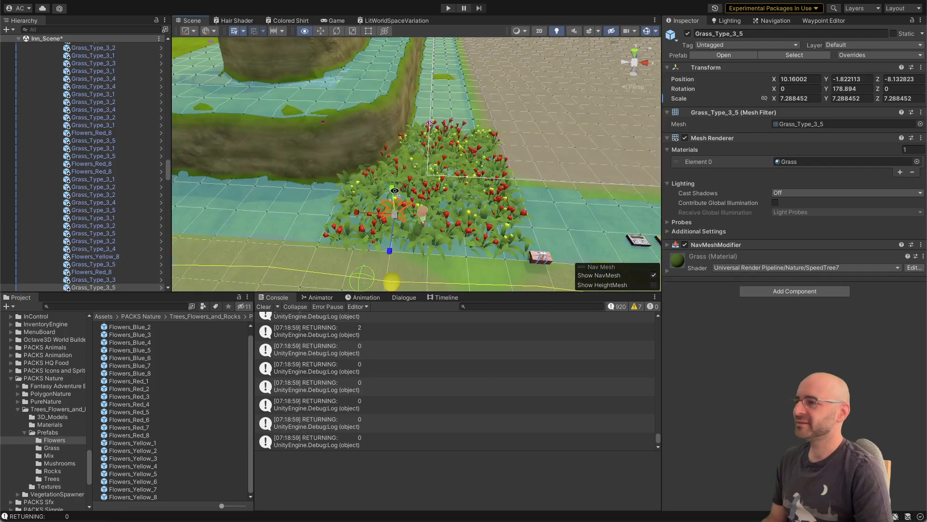
scroll(132, 188, "up", 10)
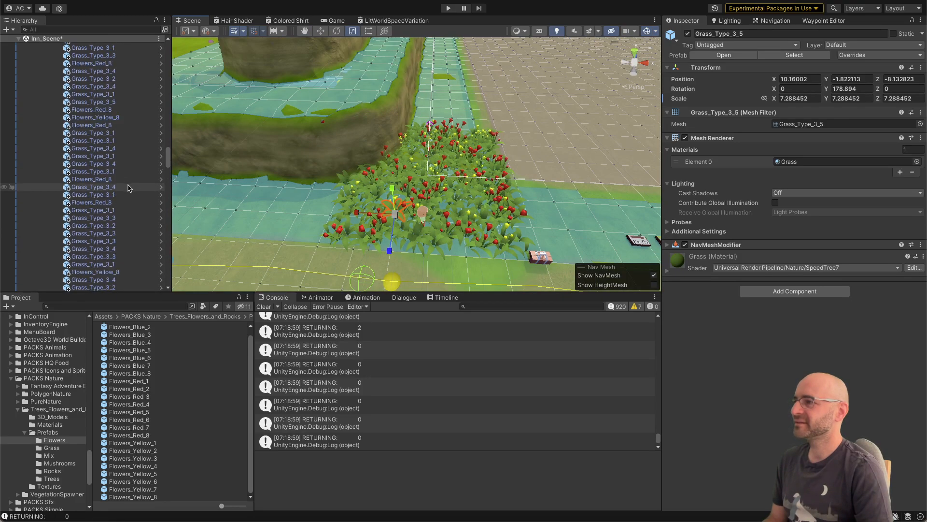
right_click_drag(343, 145, 315, 151)
left_click(494, 125)
left_click(492, 126)
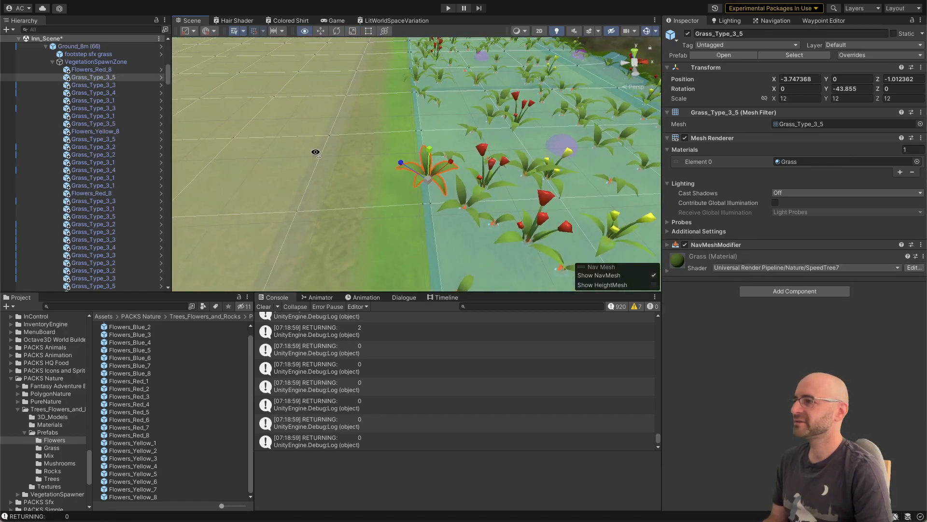
right_click_drag(378, 112, 405, 141)
left_click(468, 198)
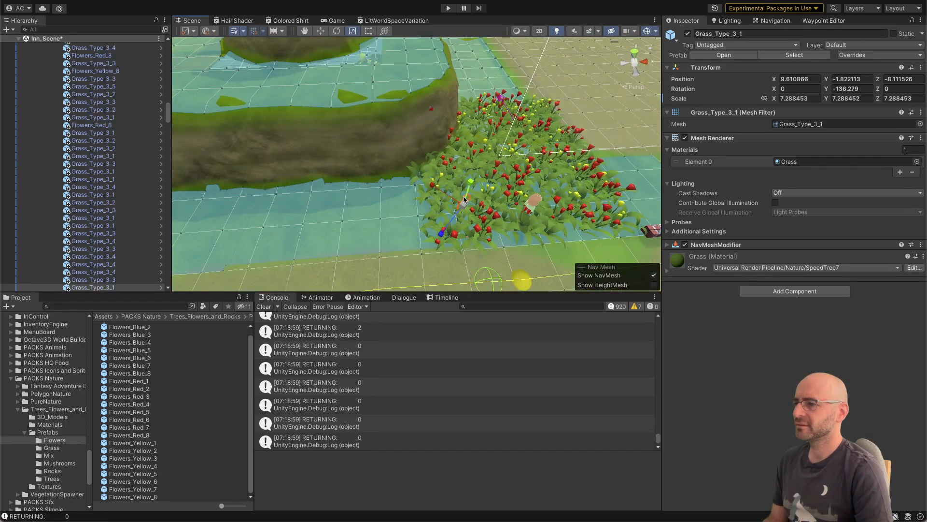
scroll(137, 170, "down", 2)
scroll(137, 170, "down", 3)
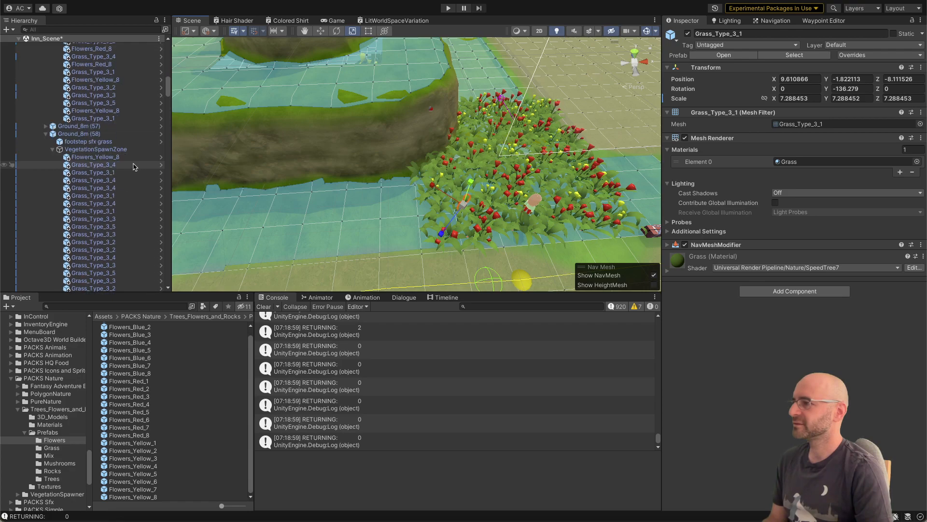
left_click(119, 149)
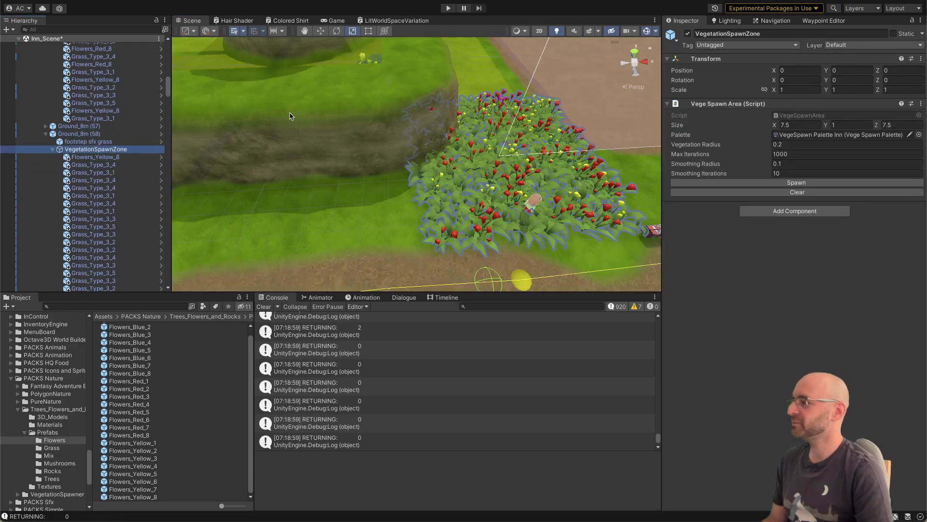
right_click_drag(292, 114, 353, 143)
Step: Switch to Visual Studio and move the go.transform.SetParent(null, false); line in Spawn() directly below the InstantiatePrefab line
key("super+Tab")
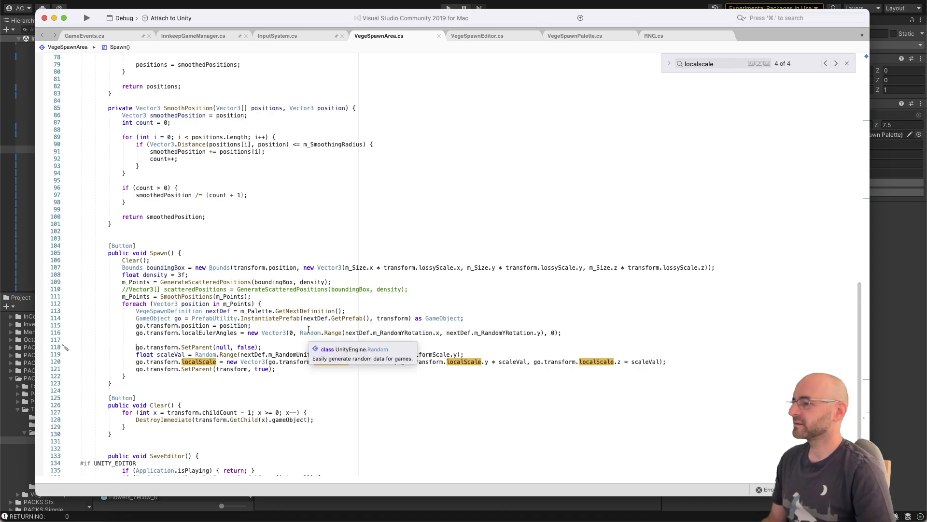
key("alt+Up")
key("alt+Up")
key("alt+Up")
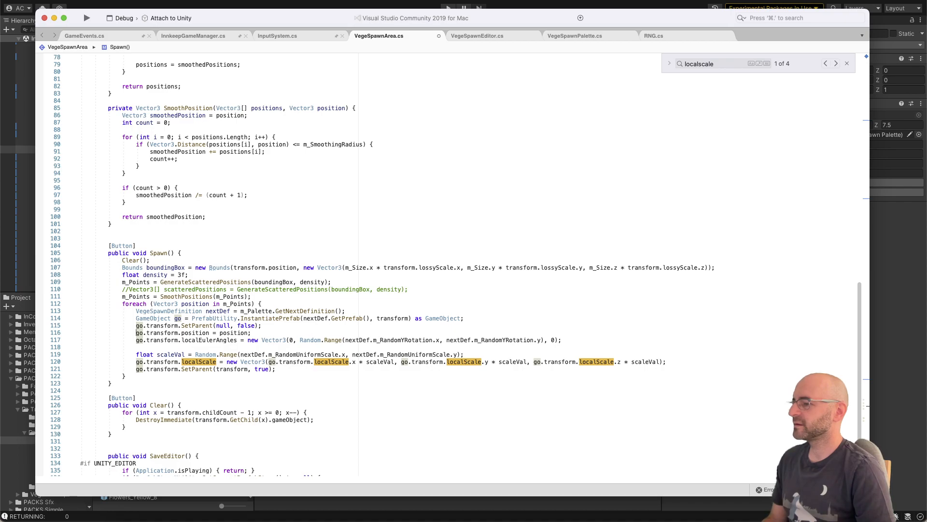
key("Down")
key("Down")
key("Up")
key("Down")
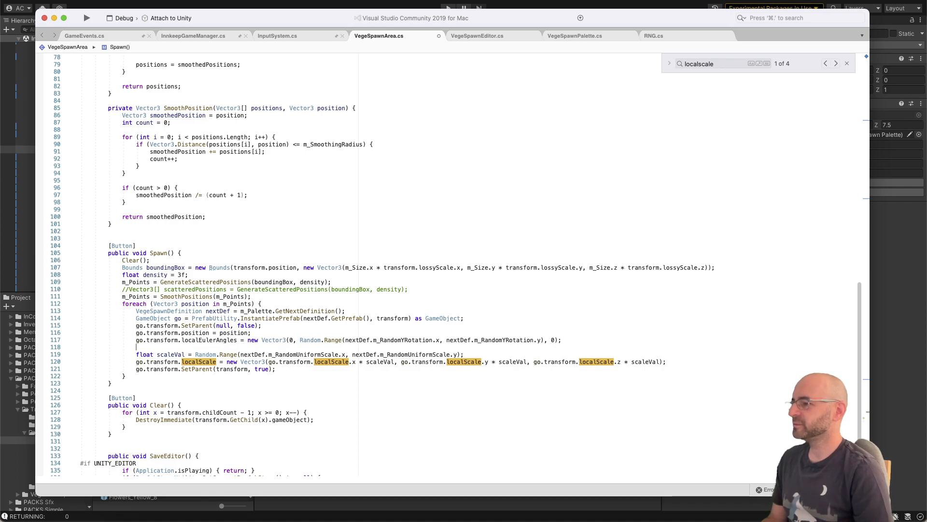
Step: Move the position and localEulerAngles assignments in Spawn() below go.transform.SetParent(transform, true);, separated from it by two blank lines
key("shift+Up")
key("shift+Up")
key("alt+Down")
key("alt+Down")
key("alt+Down")
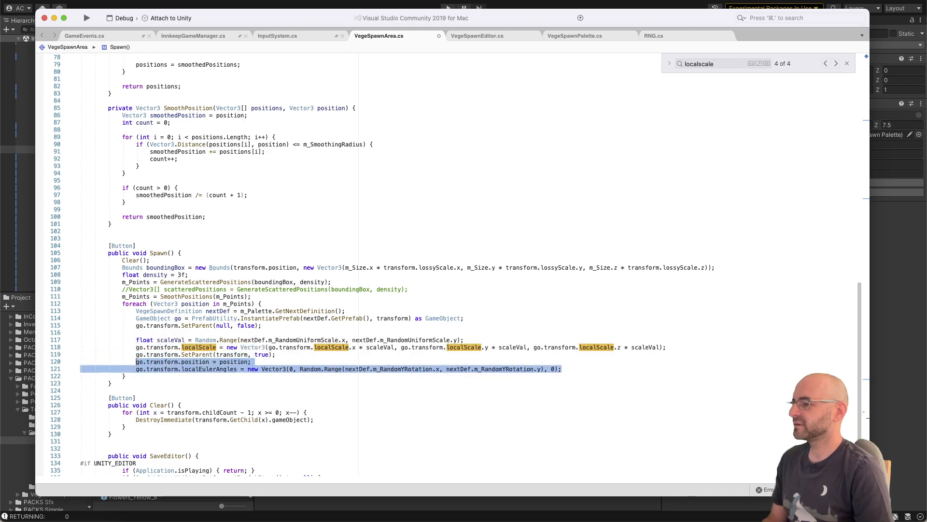
key("Up")
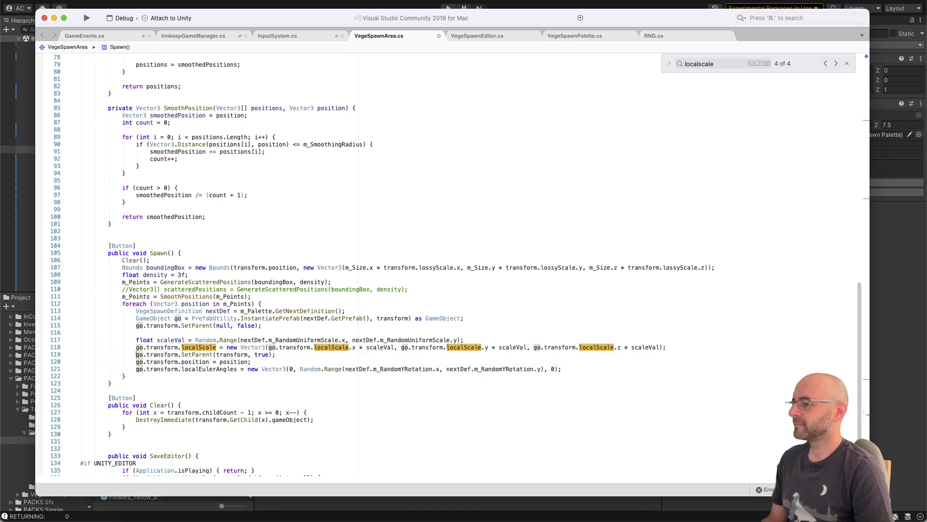
key("super+Right")
key("Return")
key("Return")
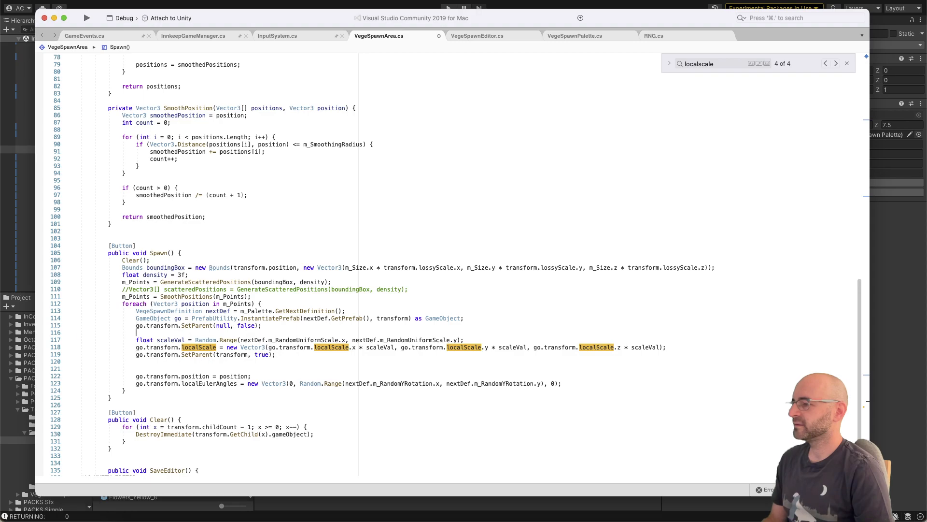
Step: Move go.transform.SetParent(null, false); directly above the float scaleVal line and save the script
key("alt+Down")
key("alt+Down")
key("alt+Up")
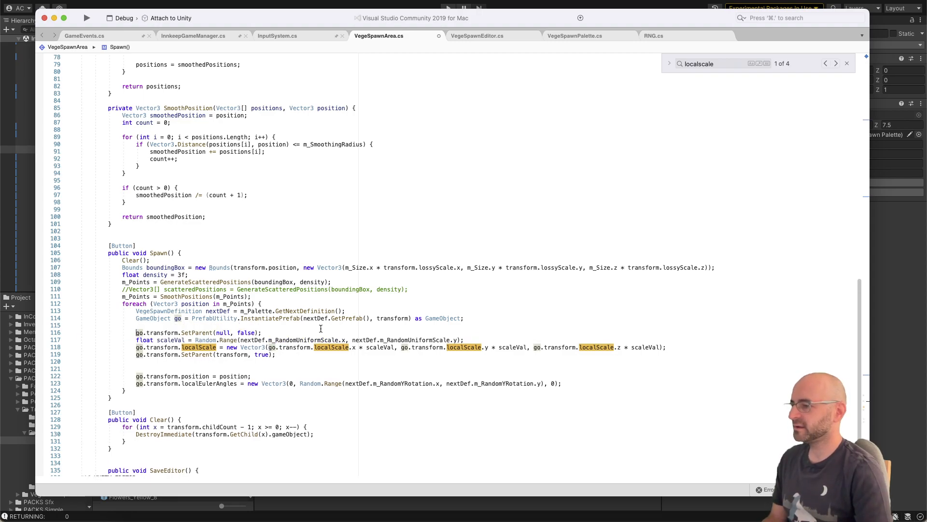
left_click(321, 362)
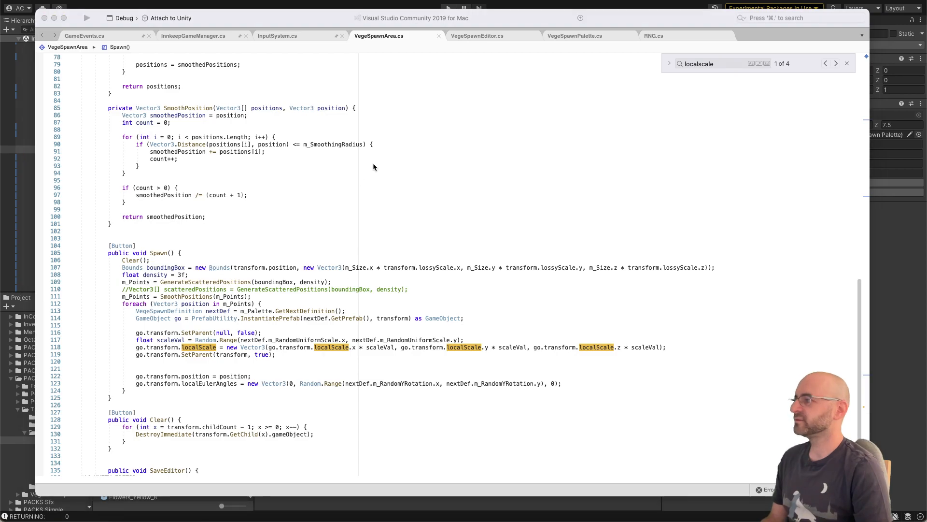
Step: Switch to Unity, select the VegetationSpawnZone of Ground_8m (58) and respawn its vegetation
key("super+Tab")
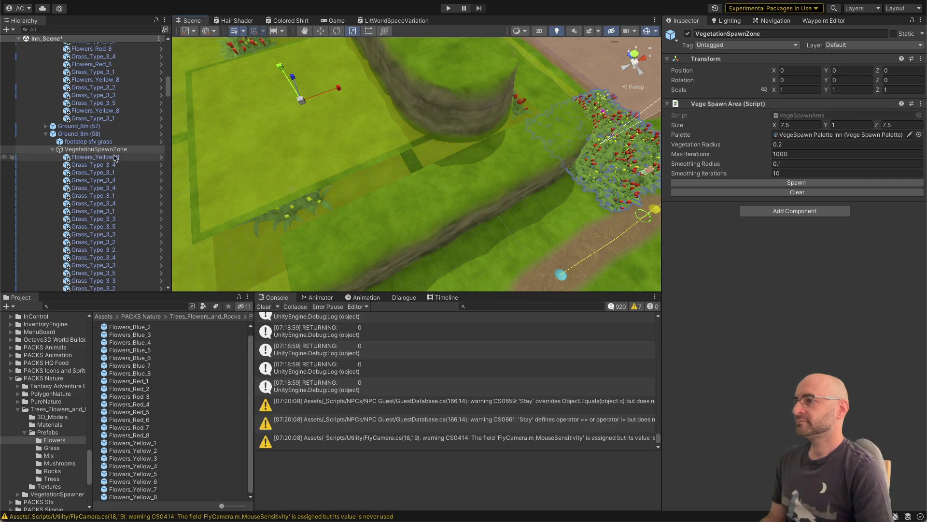
left_click(145, 150)
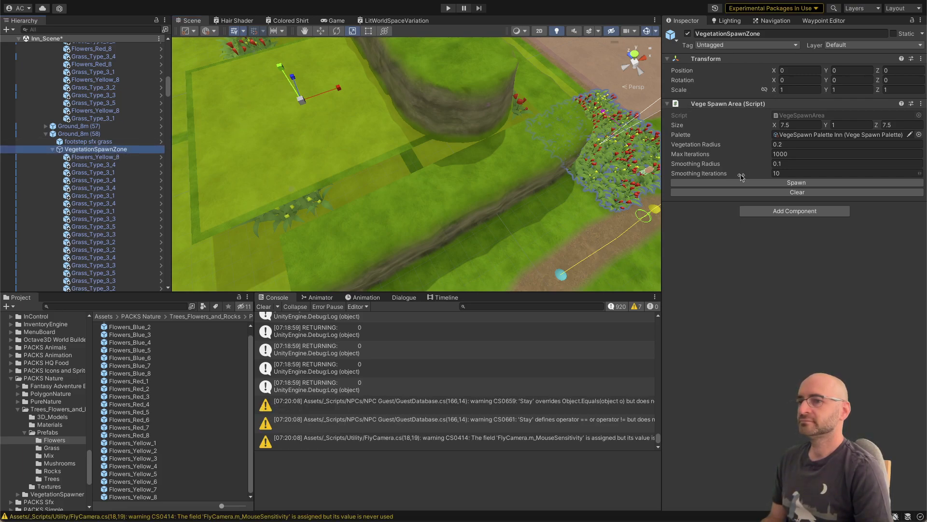
left_click(738, 182)
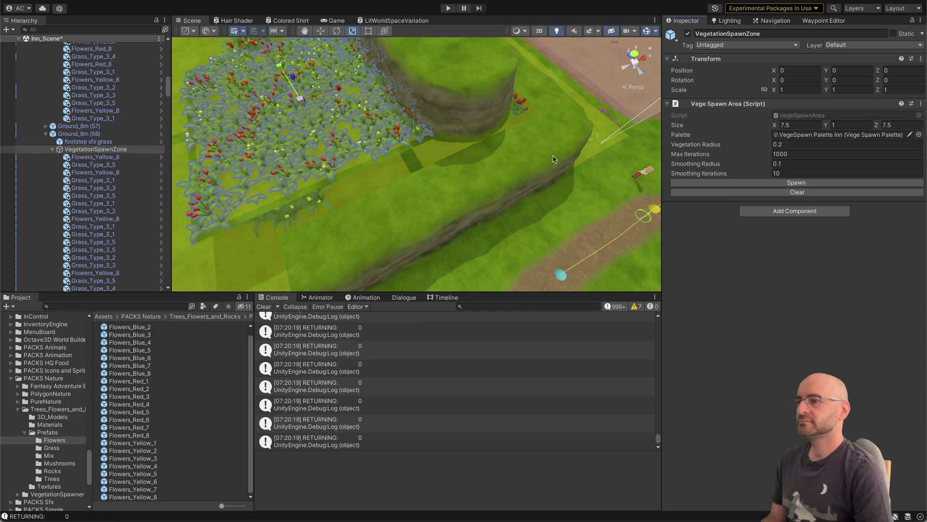
Step: Examine the respawned grass and flowers on the tile from several angles and at close range
left_click_drag(554, 159, 548, 101, "alt")
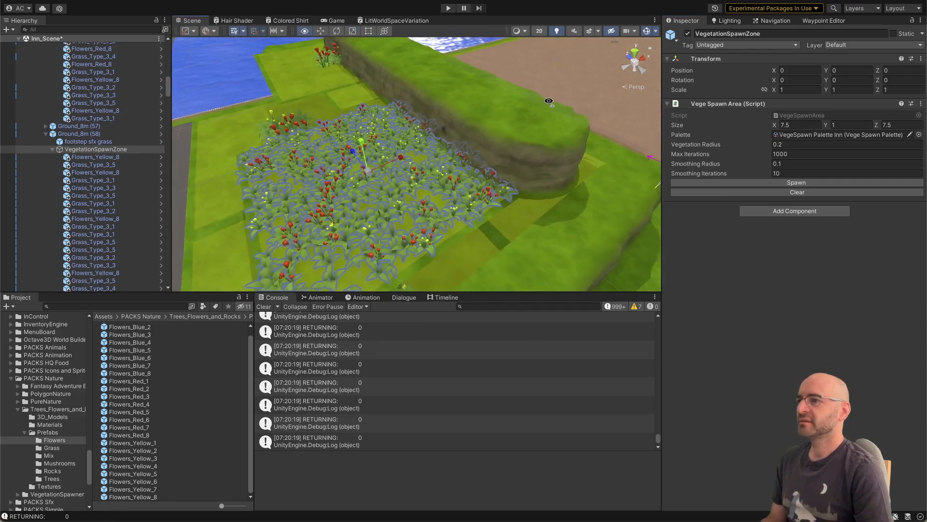
right_click_drag(549, 101, 404, 152)
scroll(525, 117, "up", 5)
key("s")
key("d")
key("d")
key("a")
key("w")
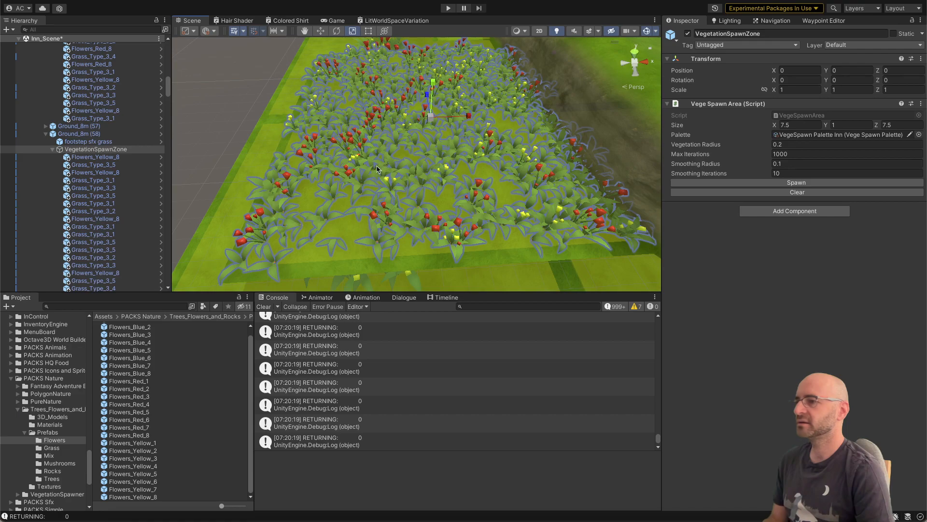
Step: Switch to Visual Studio and remove the transform argument from the PrefabUtility.InstantiatePrefab call in Spawn()
key("super+Tab")
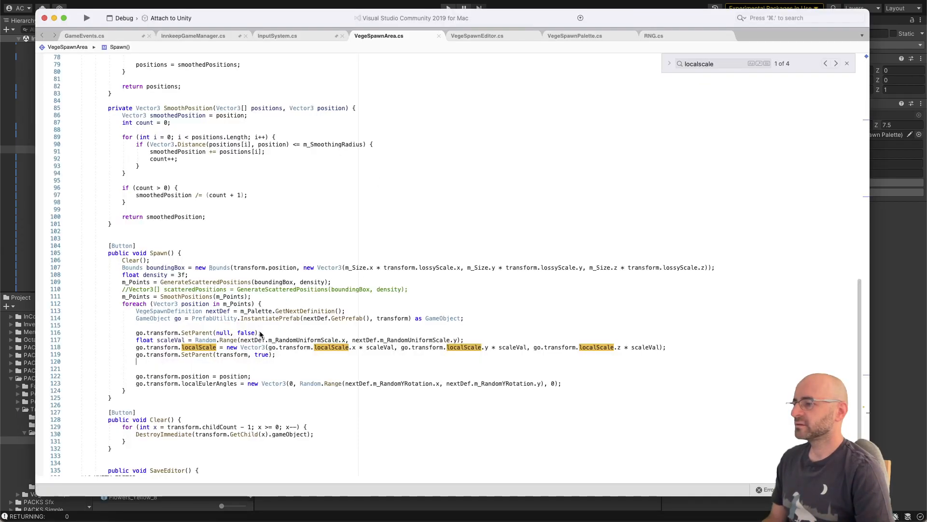
mouse_move(203, 335)
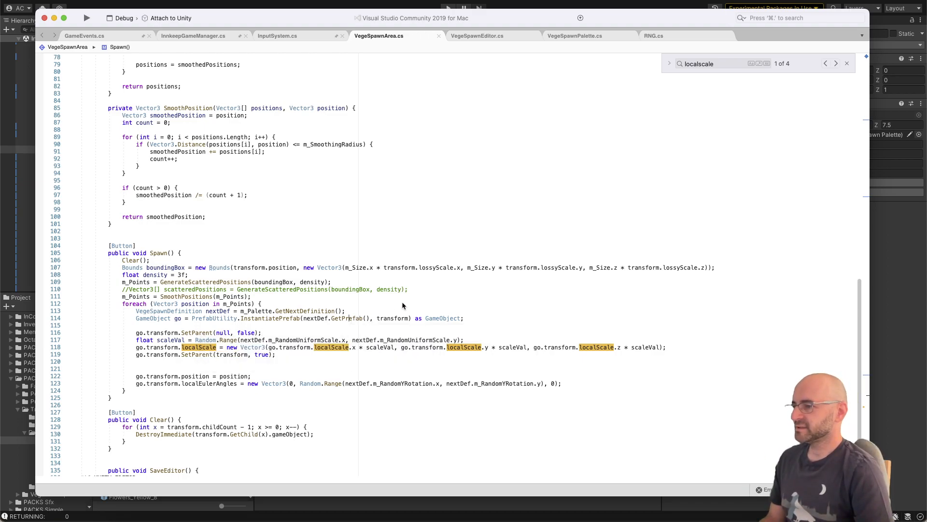
double_click(392, 318)
key("BackSpace")
key("BackSpace")
key("BackSpace")
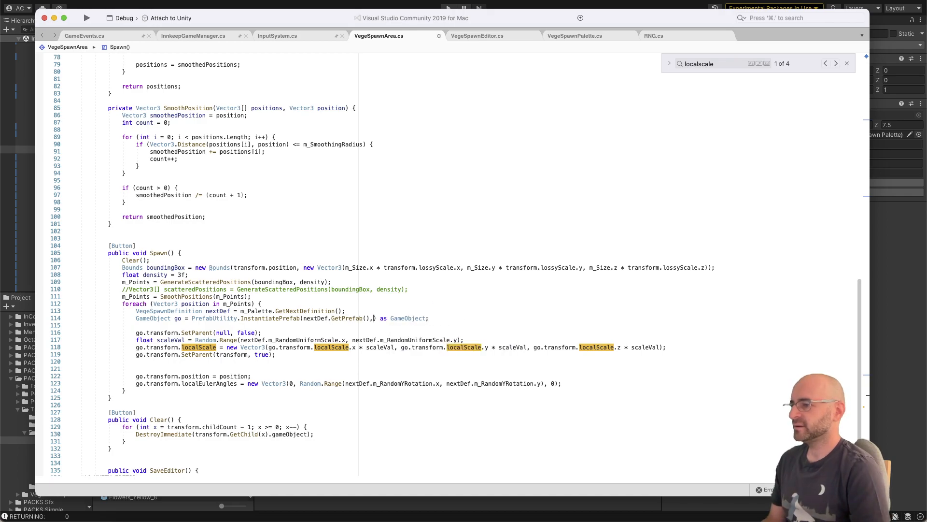
Step: Delete the go.transform.SetParent(null, false); line above the float scaleVal declaration
key("Down")
key("Down")
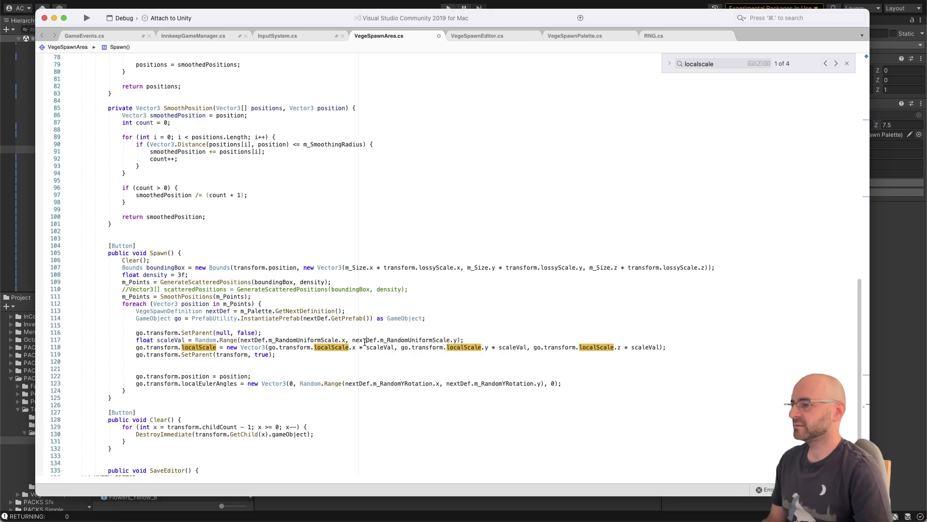
key("super+shift+Left")
key("BackSpace")
key("super+shift+Left")
key("BackSpace")
key("BackSpace")
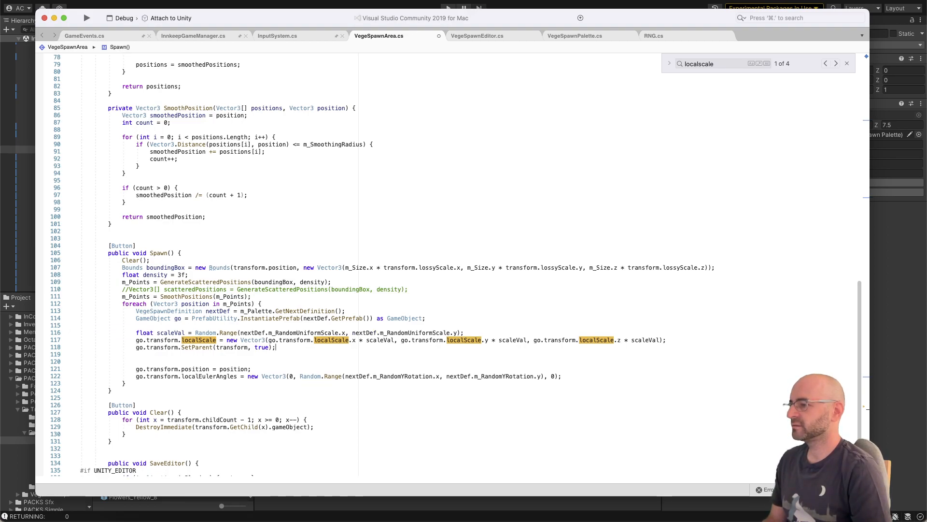
Step: Move go.transform.SetParent(transform, true); below the localEulerAngles assignment, with a blank line between them
key("super+shift+Left")
key("alt+Down")
key("alt+Down")
key("alt+Down")
key("alt+Down")
key("Up")
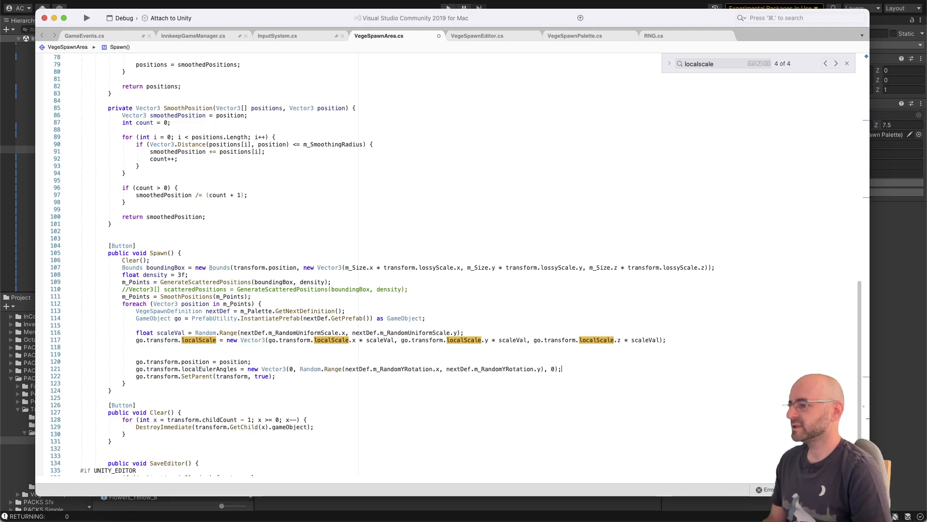
key("super+Right")
key("Return")
Step: Remove the blank lines above go.transform.position = position;, restore its indentation and save the script
key("Up")
key("shift+Up")
key("shift+Up")
key("BackSpace")
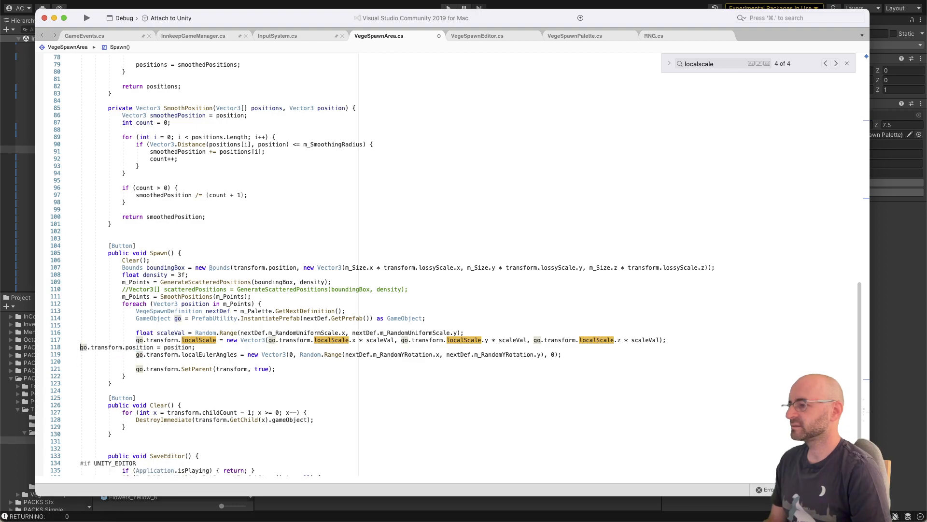
key("Tab")
key("Tab")
key("Tab")
key("Tab")
key("Up")
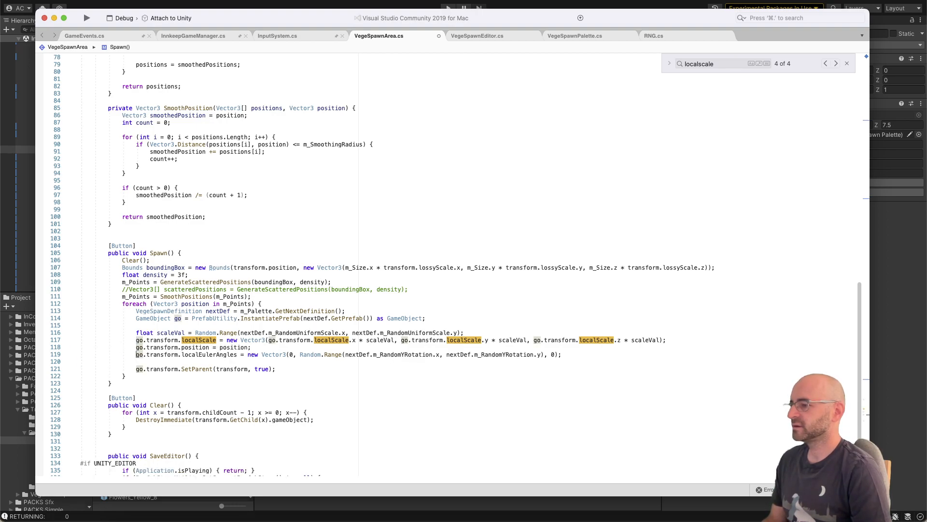
key("super+s")
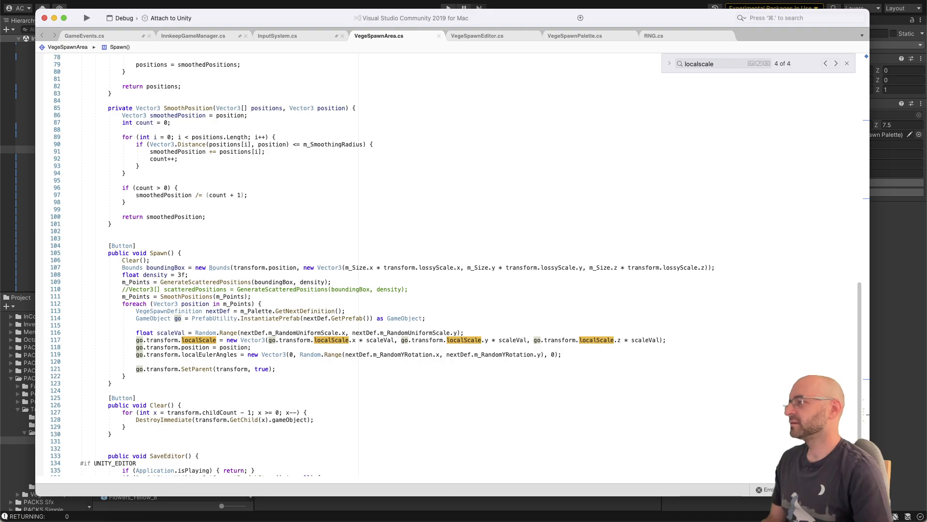
Step: Switch to Unity and respawn the selected zone's vegetation with the updated script
key("super+Tab")
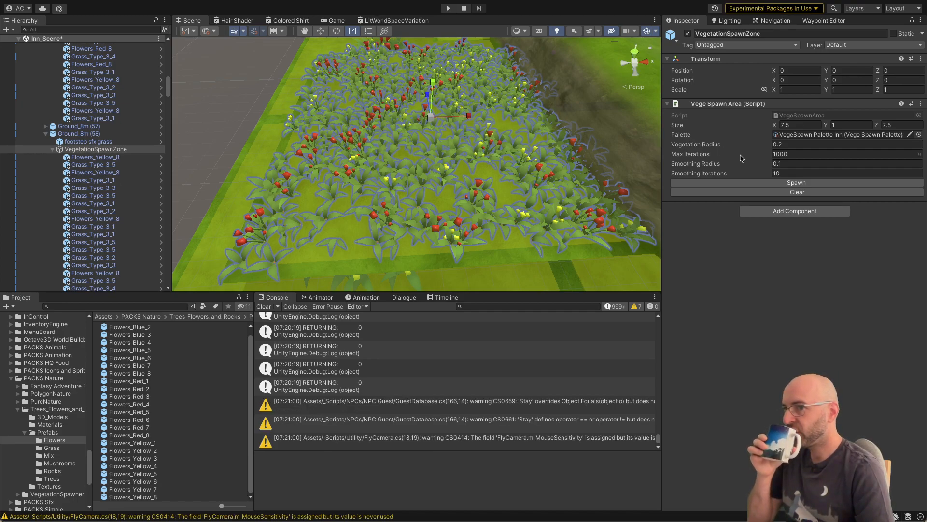
left_click(742, 182)
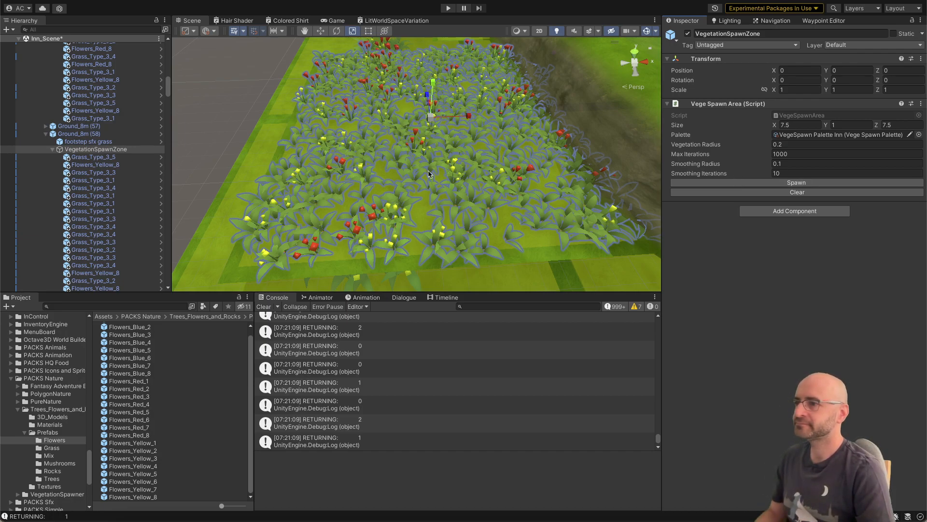
Step: Switch to Visual Studio, replace the final SetParent call with a parent = assignment, comment that line out and save the script
key("super+Tab")
left_click(271, 371)
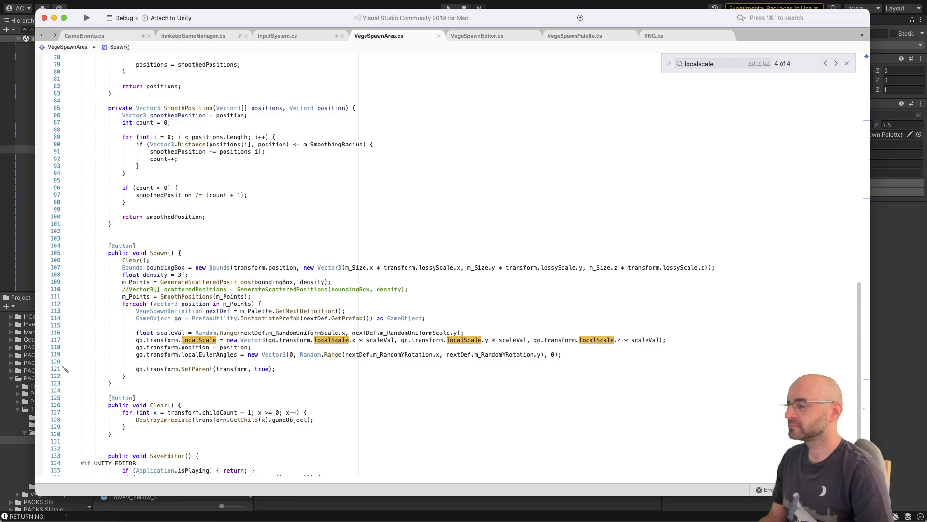
key("shift+alt+Left")
key("shift+alt+Left")
key("shift+alt+Left")
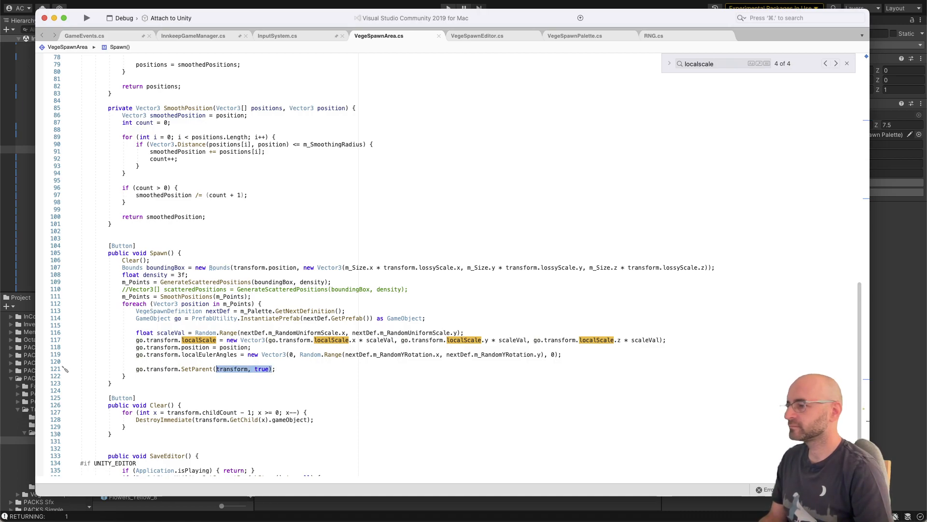
type("parent = ")
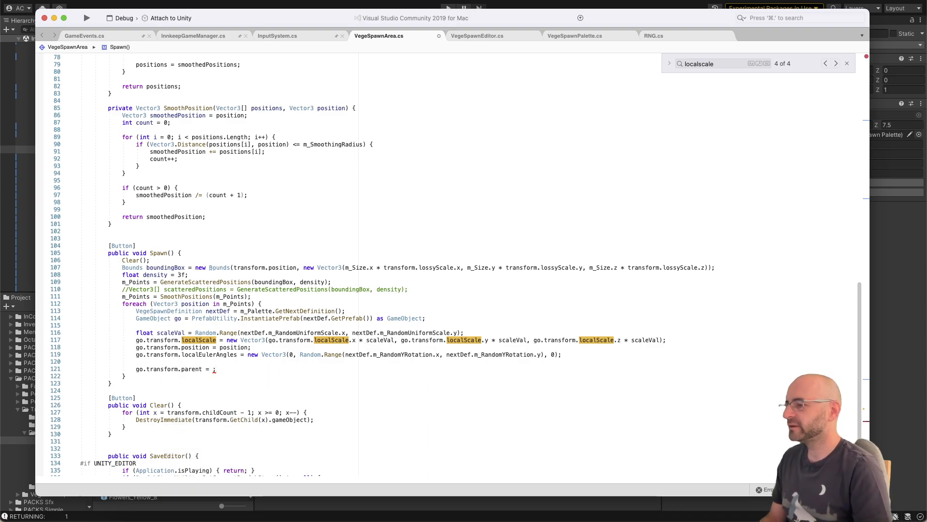
type("//")
key("super+s")
Step: Switch to Unity, respawn the zone's vegetation without parenting and look over the plants on the tile
key("super+Tab")
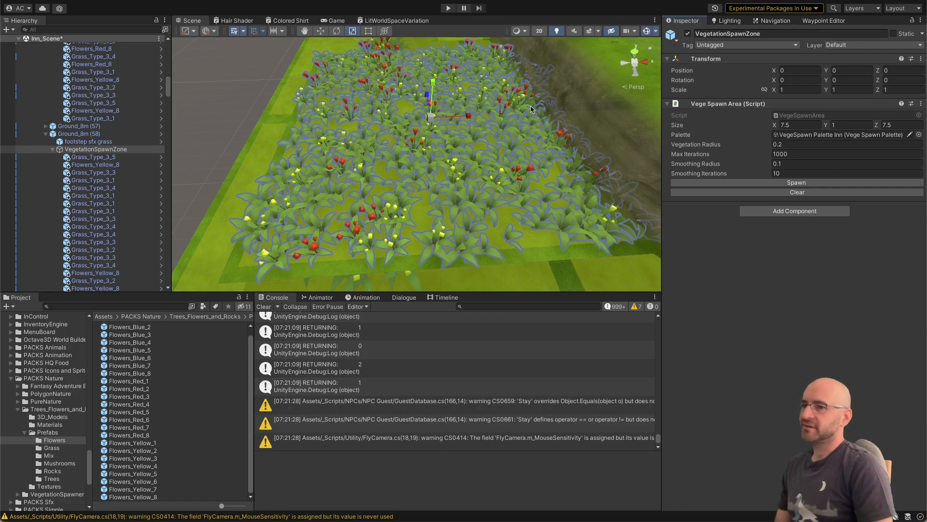
left_click(680, 182)
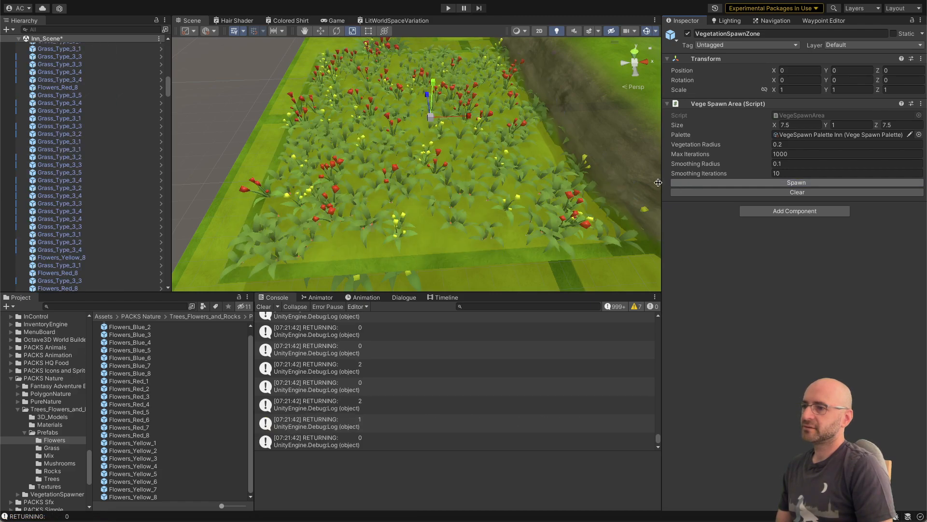
scroll(459, 180, "down", 10)
key("d")
right_click_drag(475, 180, 501, 180)
key("s")
key("d")
key("w")
key("f")
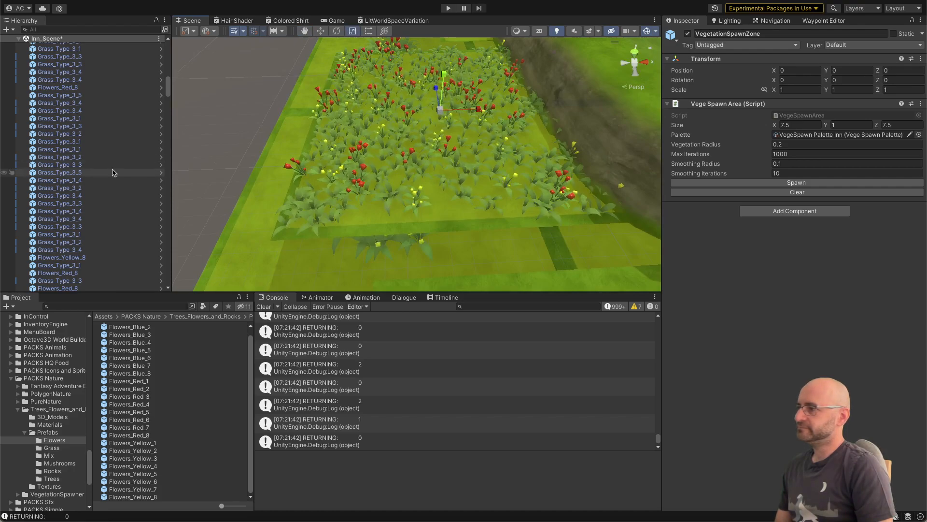
Step: Look through the unparented plants at the scene root and check the position and scale of individual grass objects
scroll(112, 172, "up", 10)
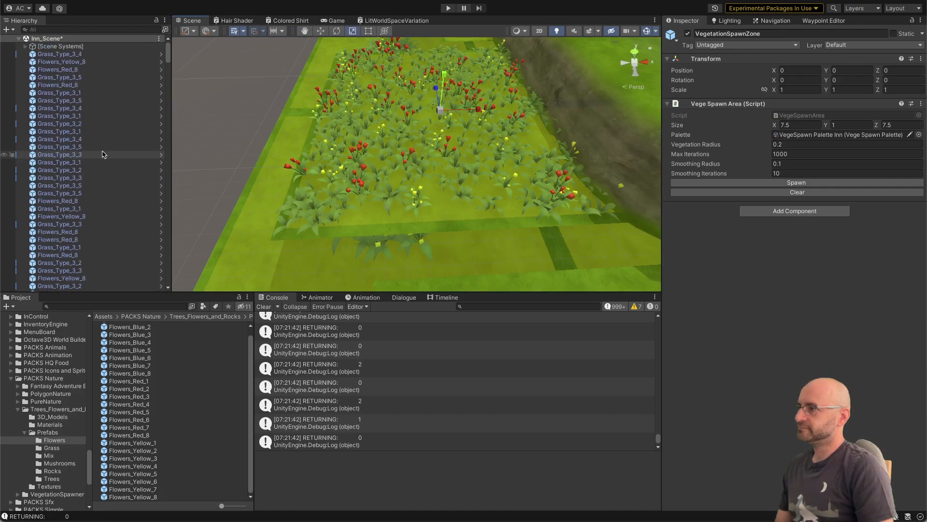
scroll(71, 84, "down", 20)
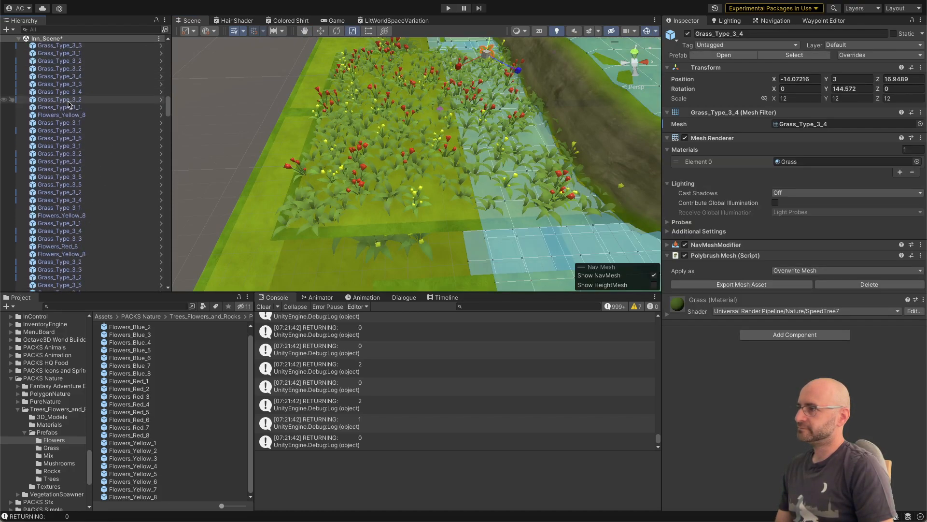
scroll(69, 127, "down", 5)
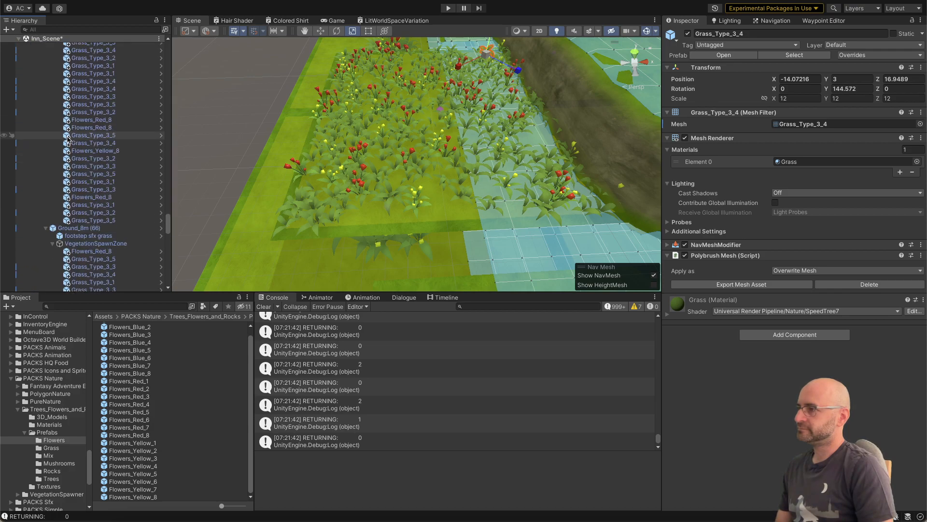
scroll(68, 130, "up", 10)
left_click(68, 128, "shift")
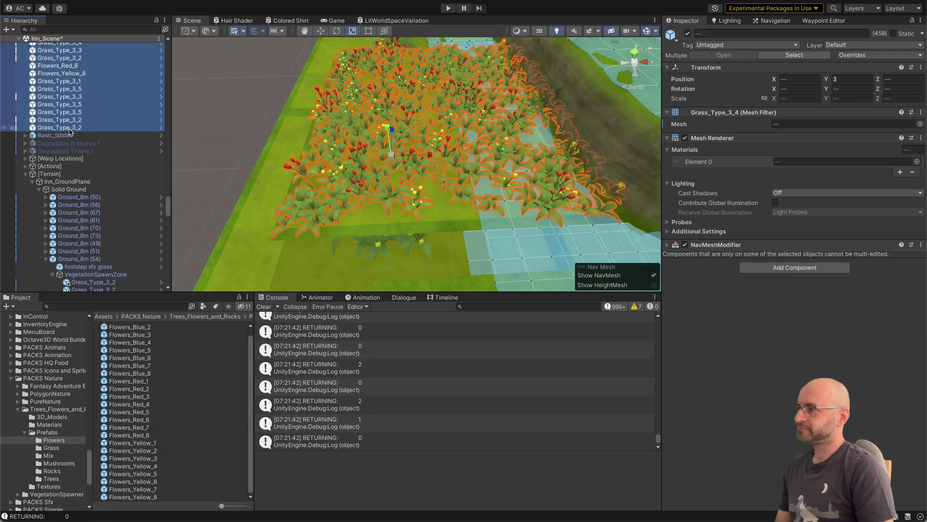
left_click(71, 121)
left_click(71, 130)
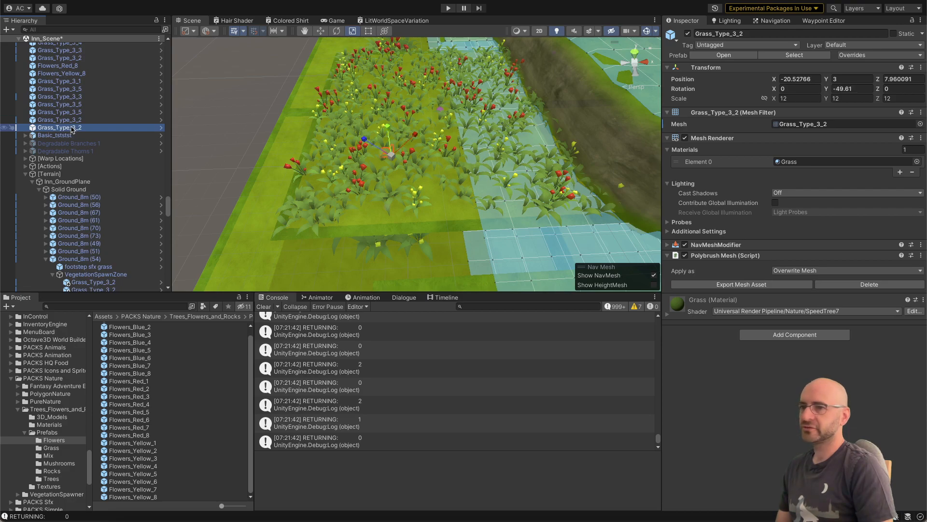
scroll(71, 129, "up", 8)
left_click(71, 129)
scroll(71, 129, "down", 1)
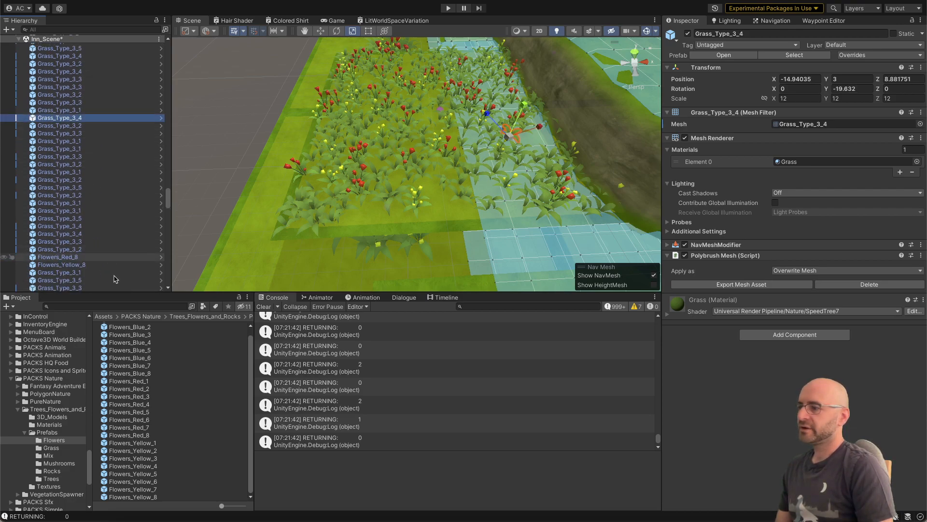
Step: Compare the transform scale of several blue, red and yellow flower prefabs in the Flowers folder, including Flowers_Blue_8 and Flowers_Yellow_5
left_click(129, 334)
left_click(136, 374)
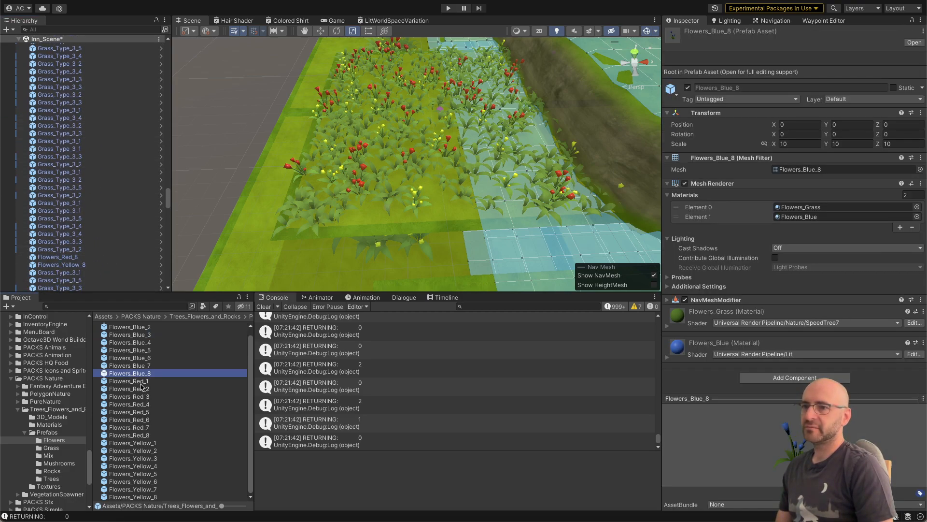
left_click(144, 413)
left_click(144, 451)
left_click(144, 473)
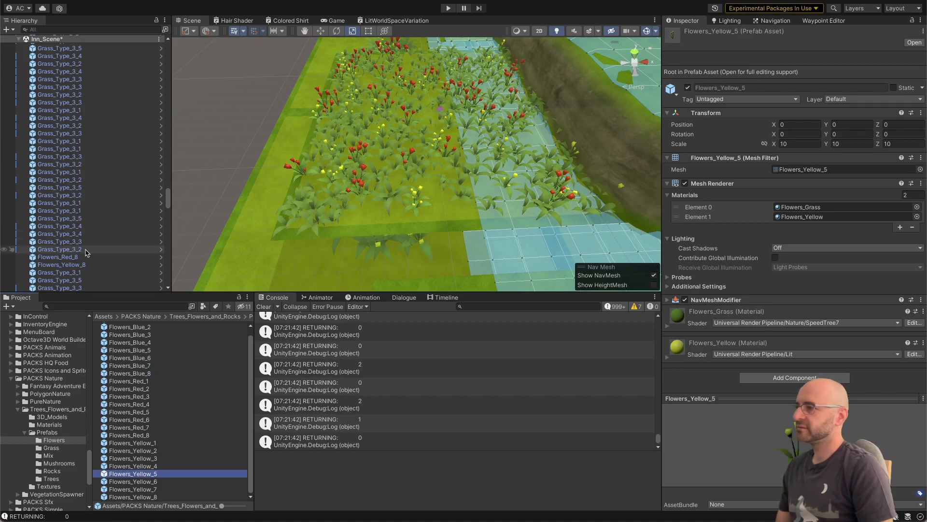
Step: Select all the unparented grass and flower plants at the scene root and delete them
scroll(79, 251, "down", 8)
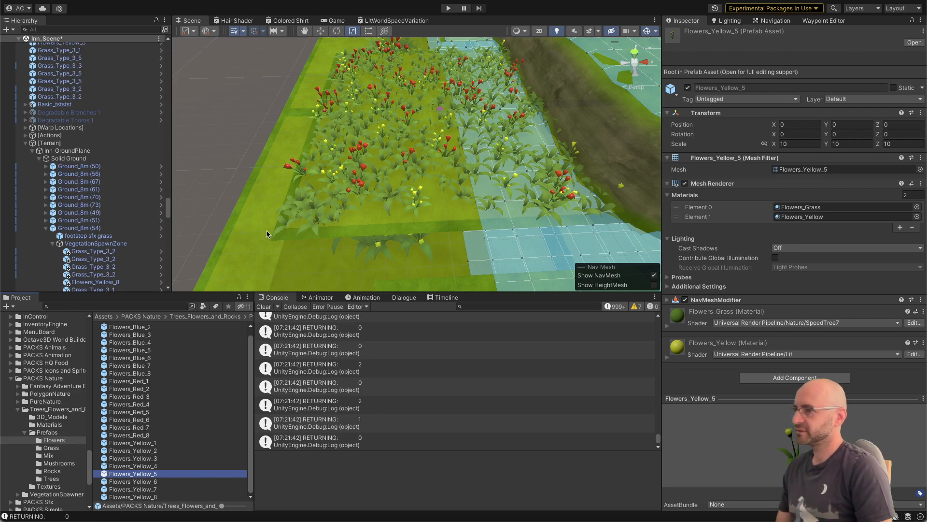
left_click(313, 218)
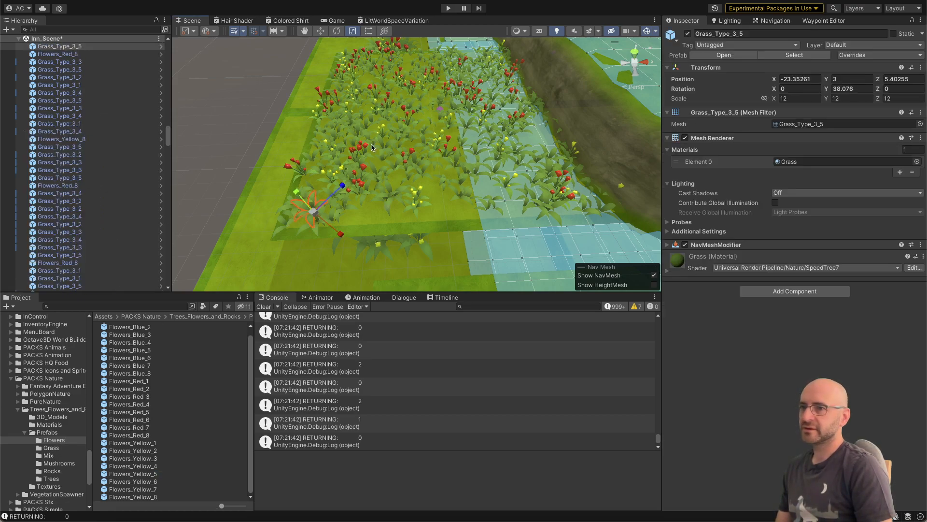
left_click(357, 121)
scroll(114, 141, "up", 10)
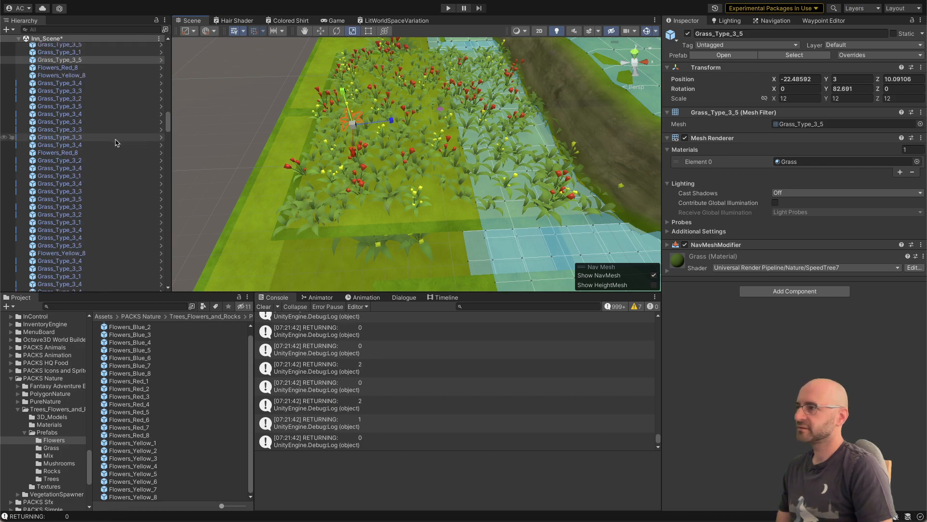
scroll(94, 99, "up", 5)
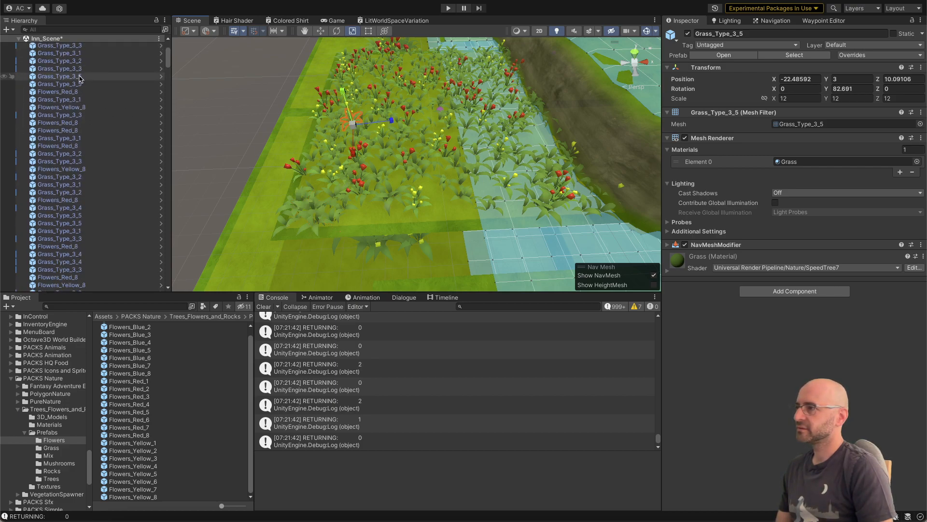
left_click(72, 61)
left_click(72, 54)
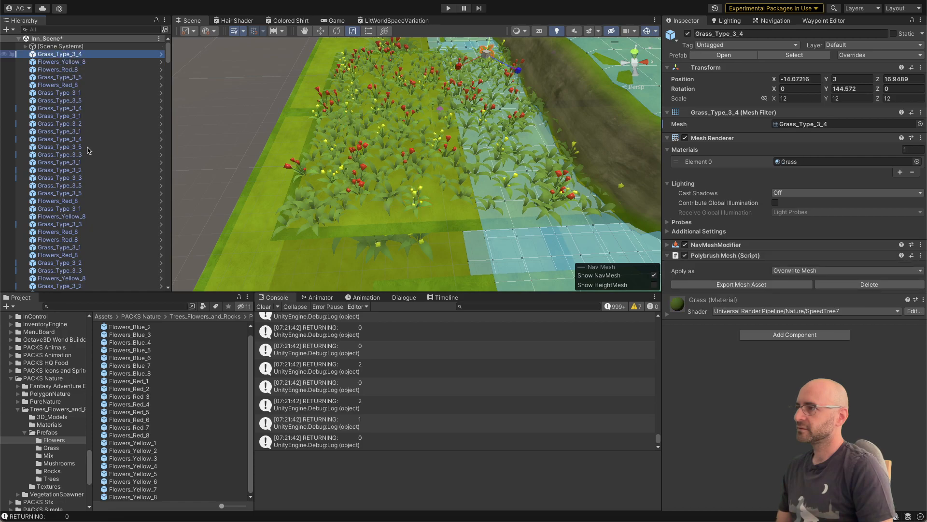
scroll(92, 164, "down", 15)
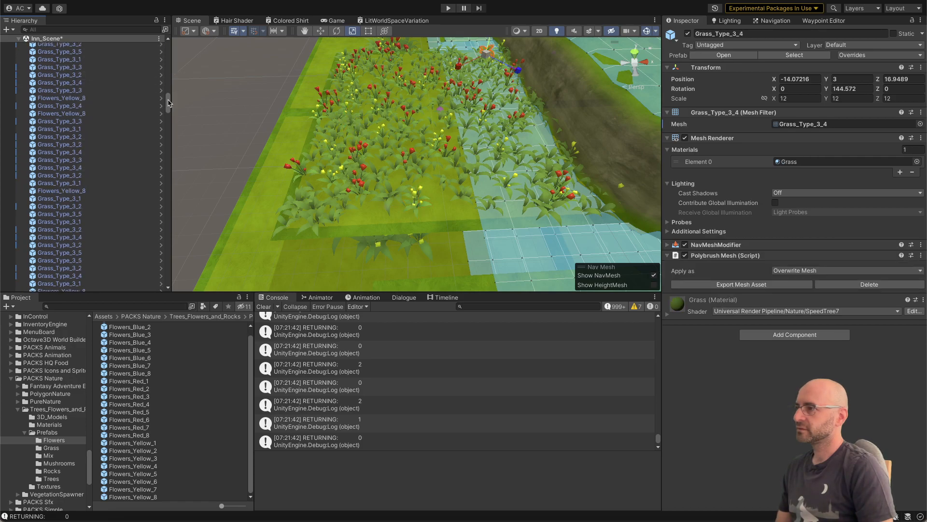
left_click_drag(168, 103, 169, 211)
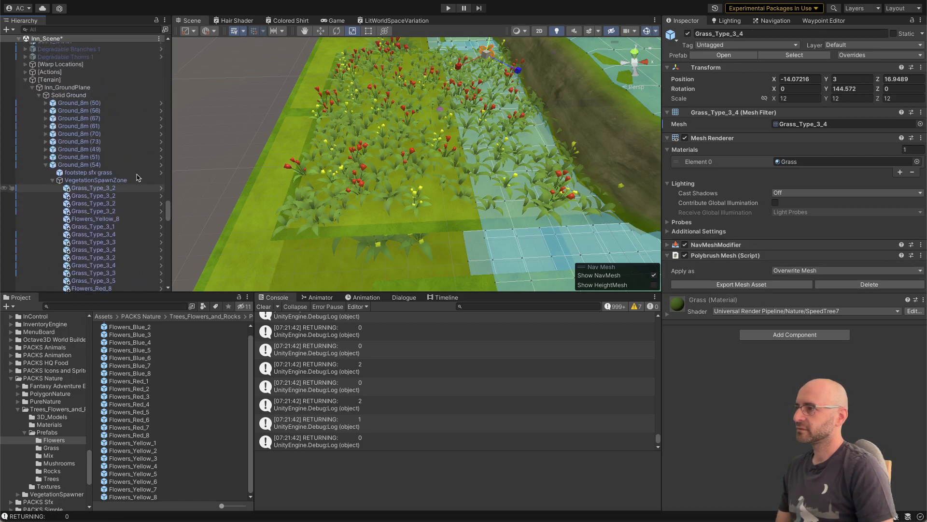
scroll(136, 177, "up", 6)
left_click(80, 155, "shift")
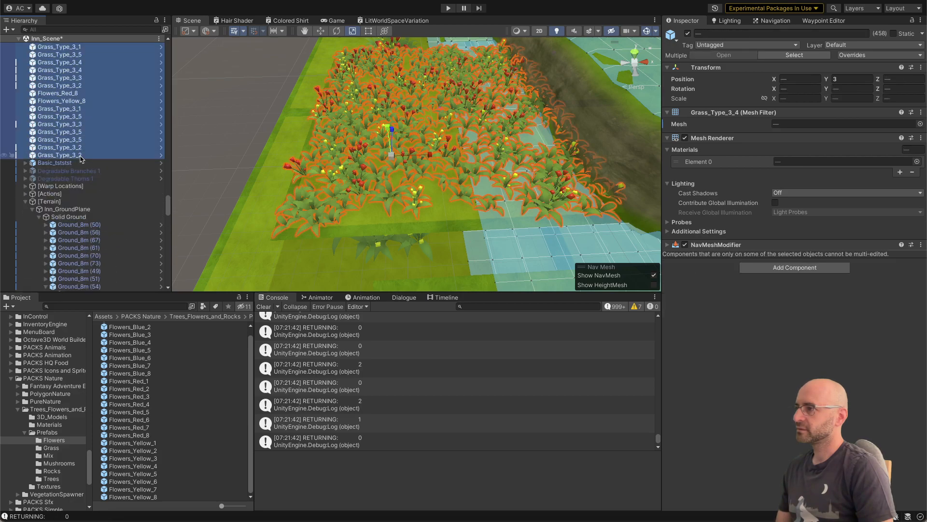
key("Delete")
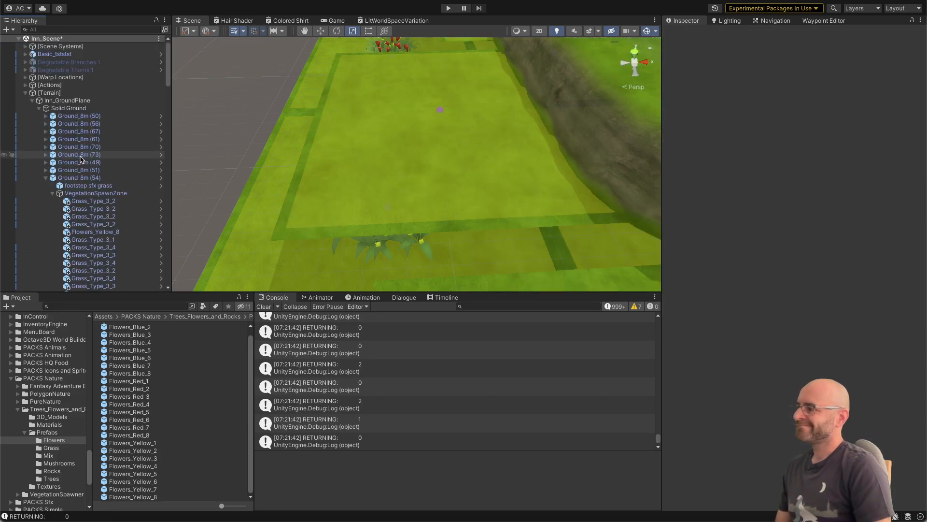
Step: Search the Unity project assets for "palette" and open the VegeSpawn Palette Inn asset's settings
key("super+Tab")
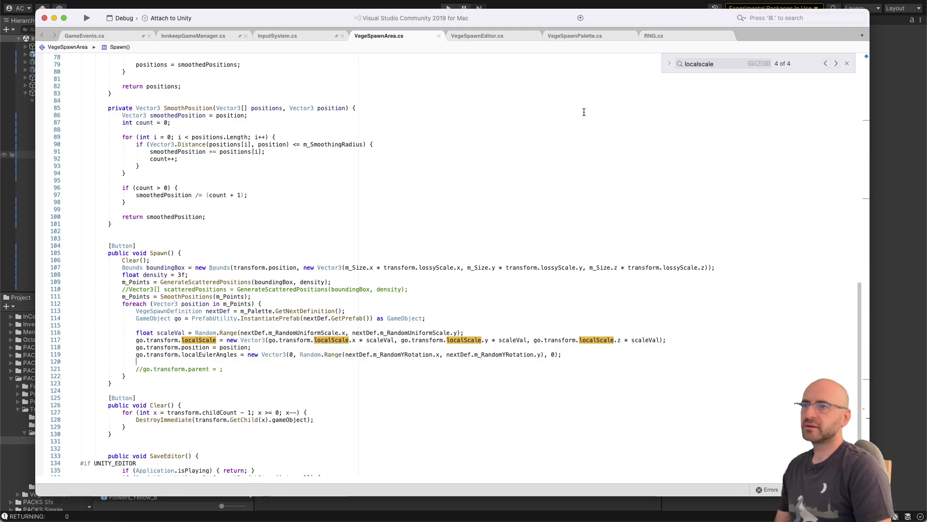
left_click(246, 7)
left_click(115, 305)
type("p")
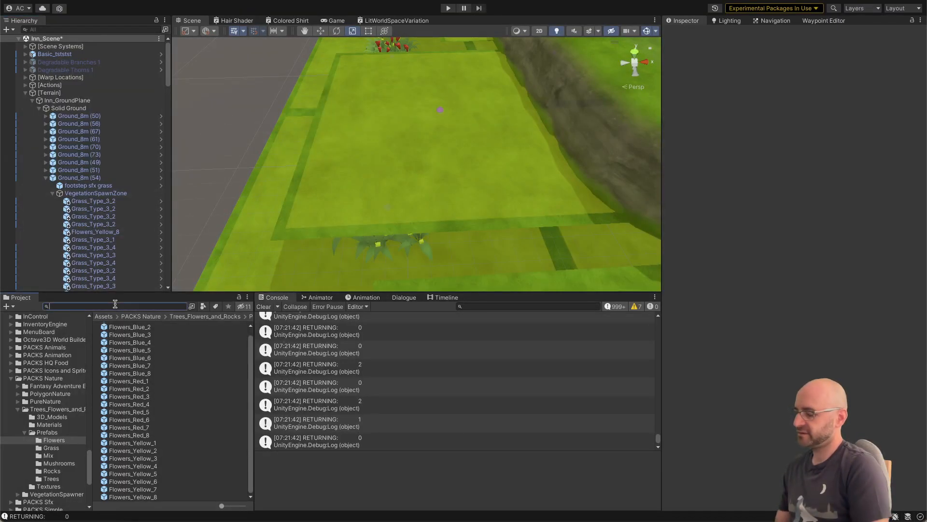
type("alette")
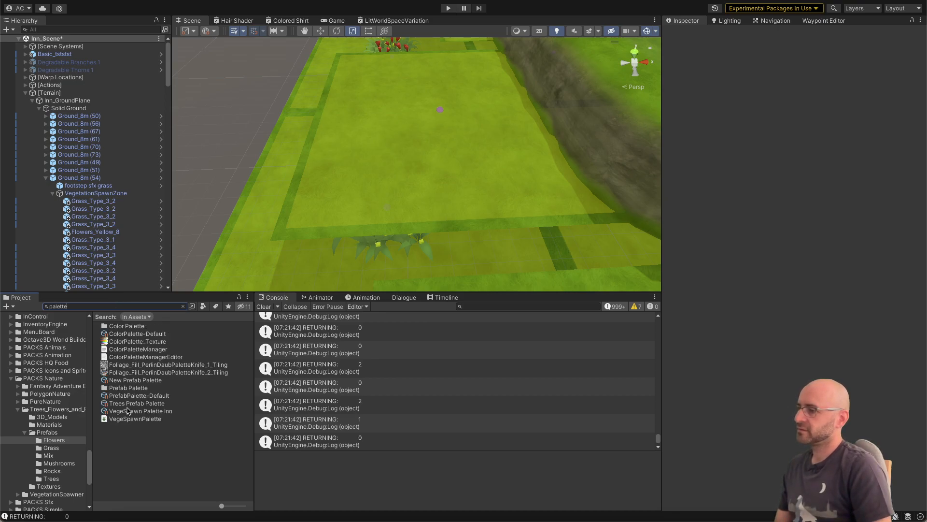
left_click(128, 411)
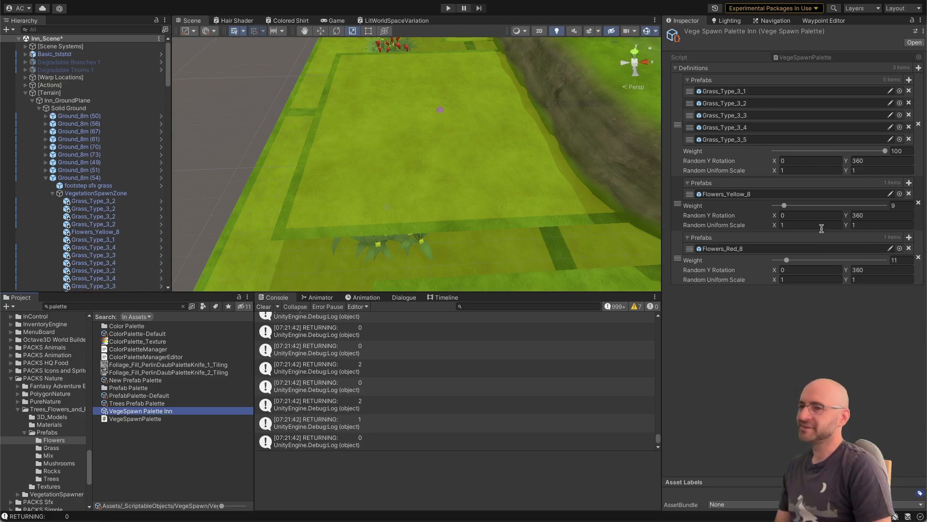
Step: Set the grass definition's Random Uniform Scale to X 0.8 and Y 1.2
left_click(795, 170)
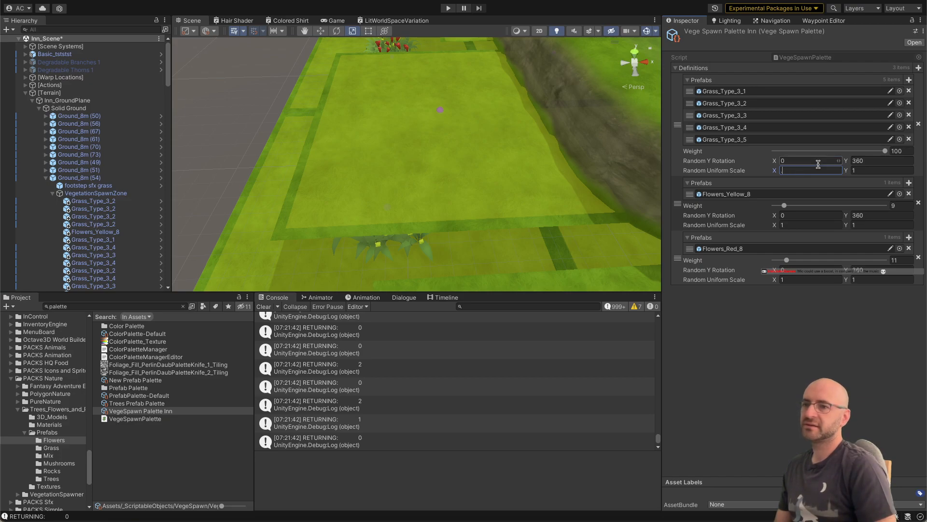
type(".8")
key("Tab")
type("1.2")
key("Return")
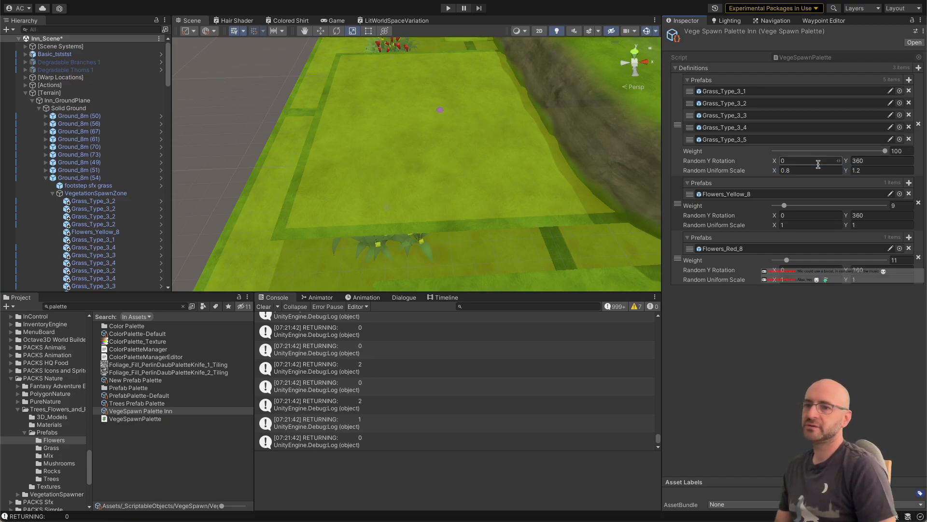
Step: Set the Random Uniform Scale of the Flowers_Yellow_8 and Flowers_Red_8 definitions to X 0.8 and Y 1.2
type(".8")
key("Tab")
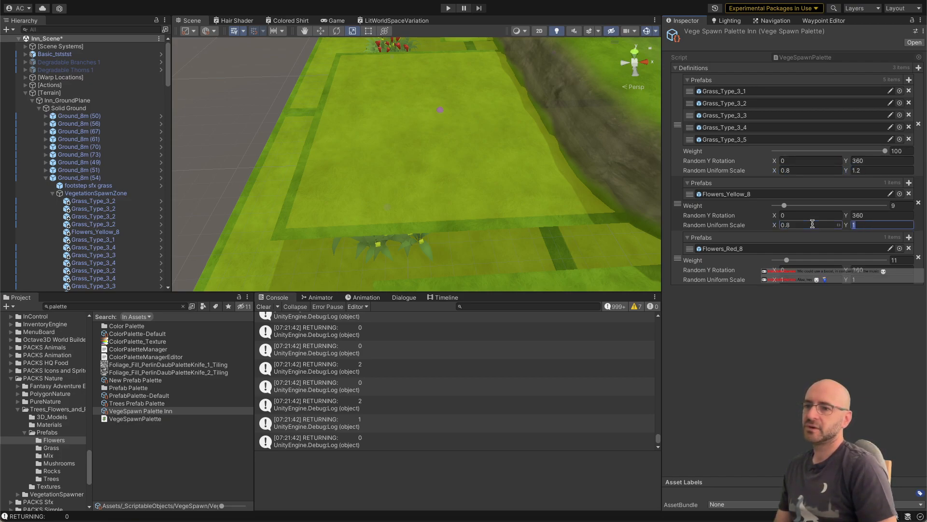
type("1.2")
left_click(801, 279)
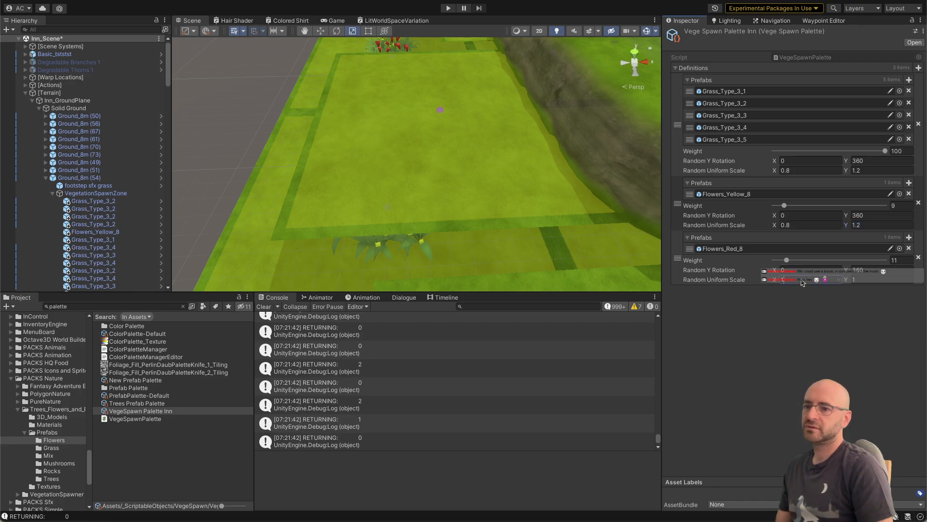
type(".8")
key("Tab")
type("1.")
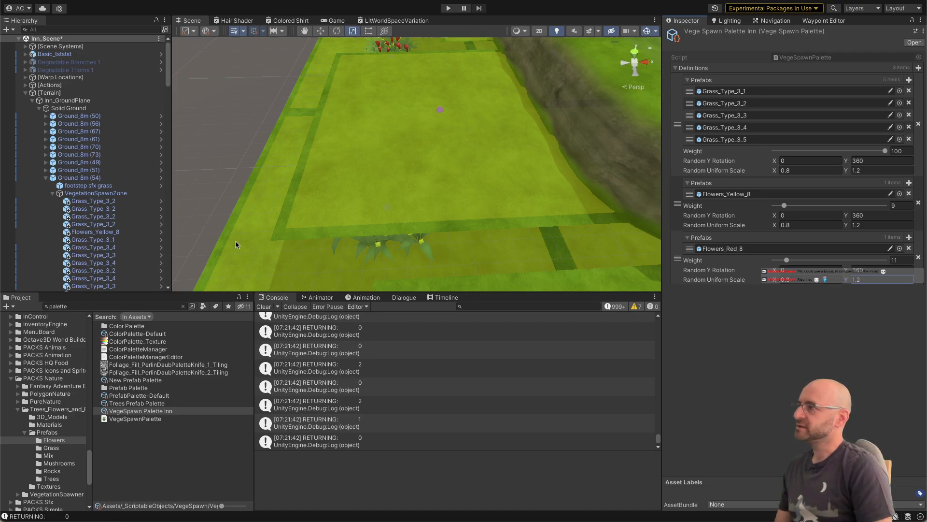
key("Return")
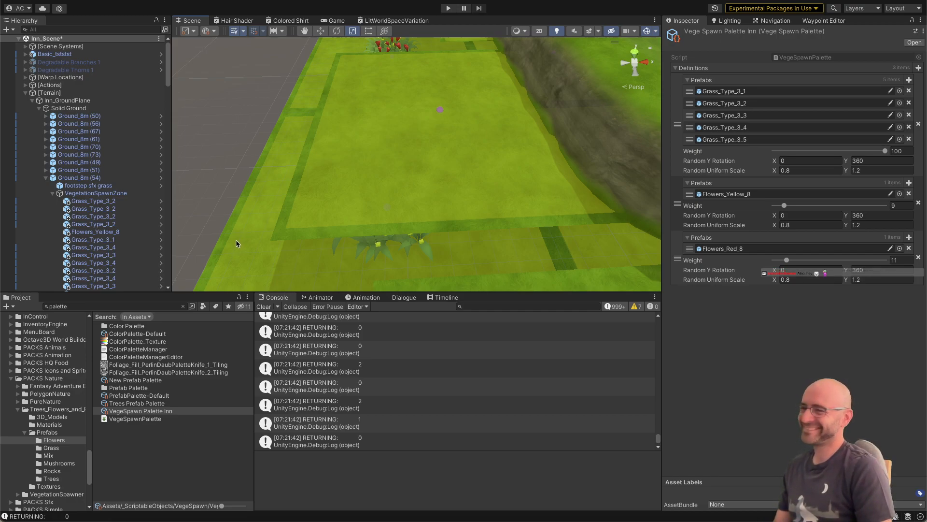
Step: Respawn the vegetation of the VegetationSpawnZone under Ground_8m (54)
mouse_move(277, 196)
right_mouse_down()
mouse_move(337, 151)
mouse_move(401, 130)
right_mouse_up()
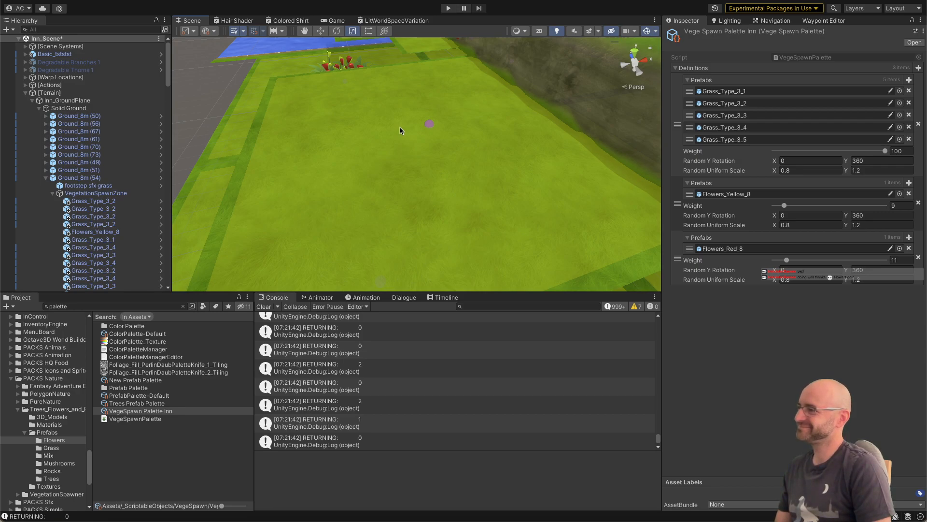
right_click_drag(405, 146, 405, 145)
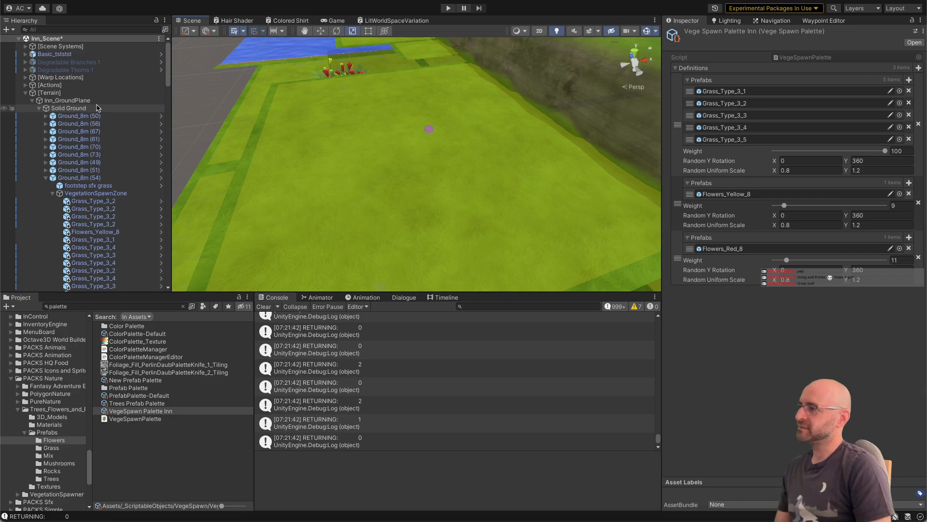
left_click(116, 194)
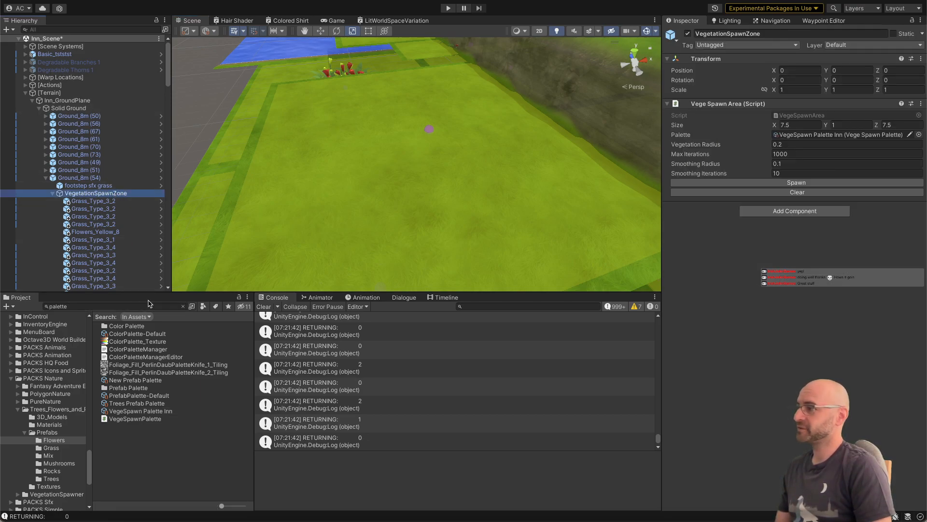
left_click(735, 183)
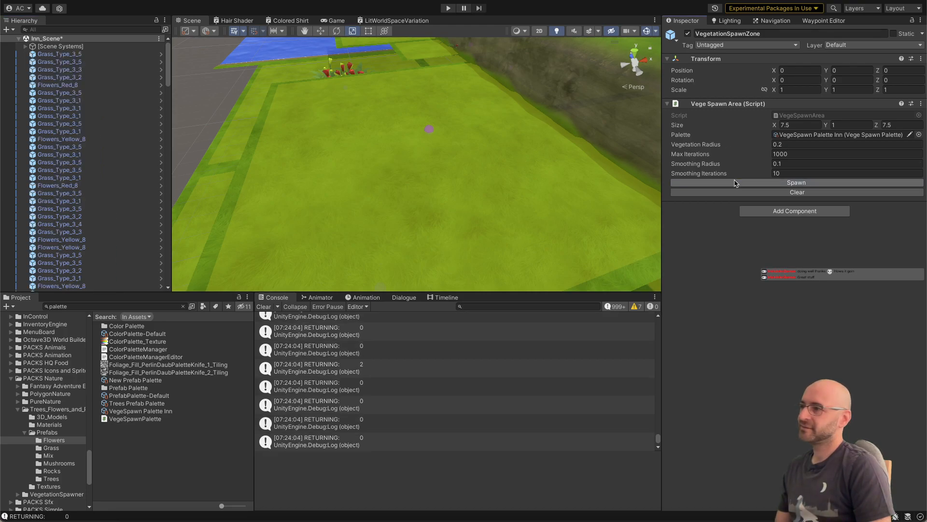
Step: Select the newly spawned plants at the scene root, frame them for inspection and delete them all
left_click(68, 62)
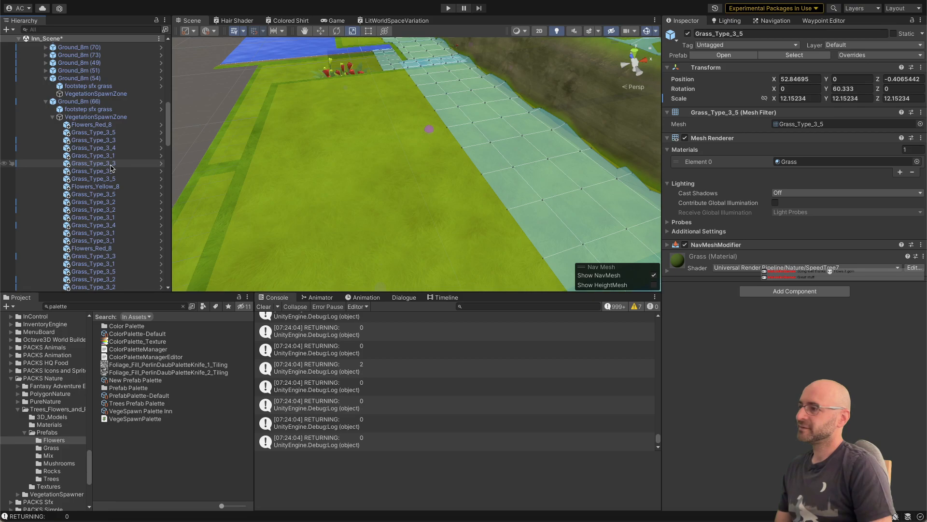
scroll(97, 155, "up", 10)
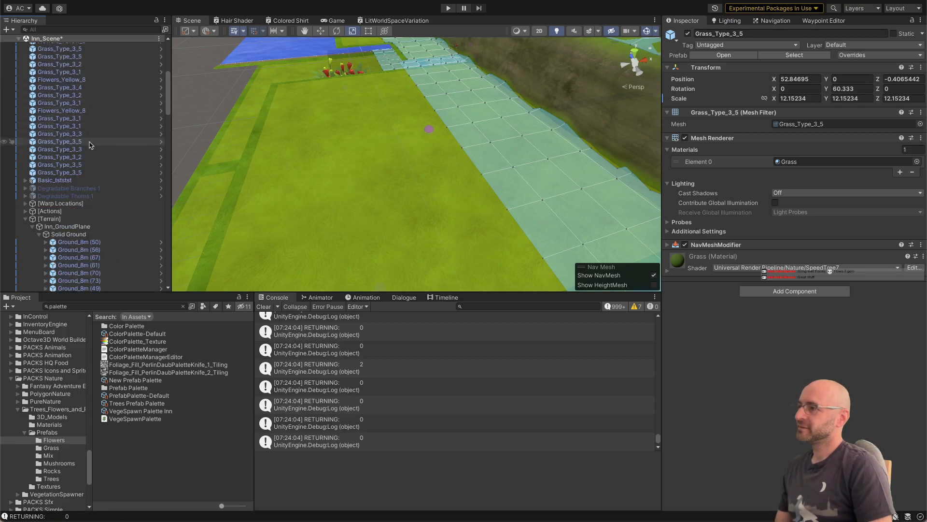
left_click(73, 171, "shift")
key("f")
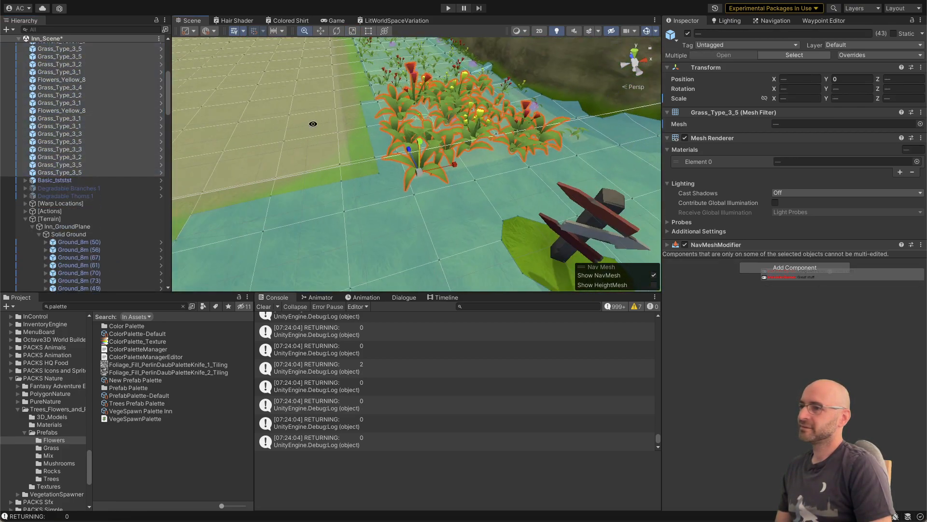
left_click_drag(313, 123, 378, 136, "alt")
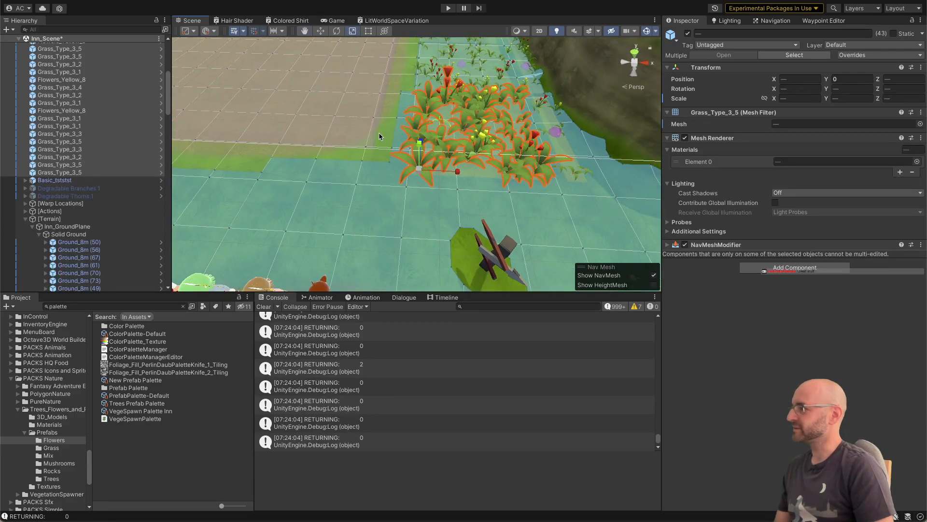
key("Delete")
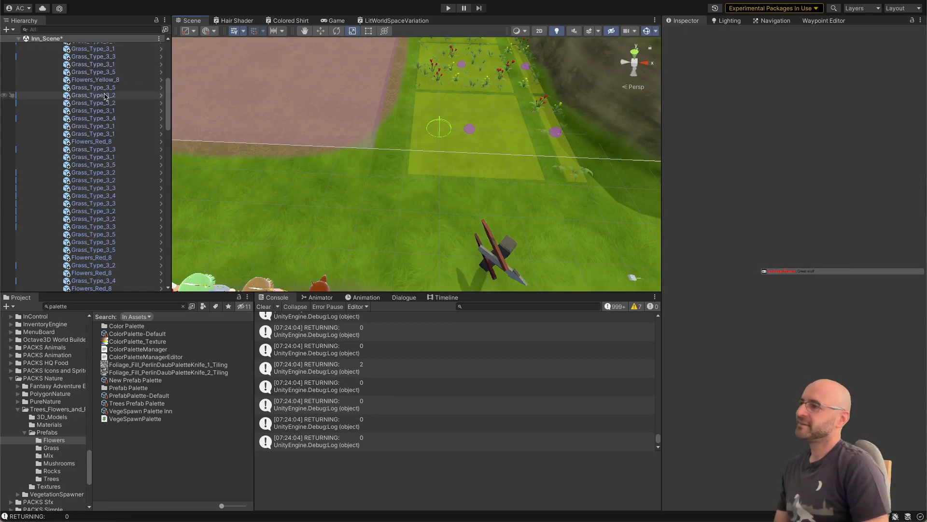
Step: Collapse and select the VegetationSpawnZone under Ground_8m (66), and look over the vegetation across the ground tiles
scroll(104, 96, "up", 8)
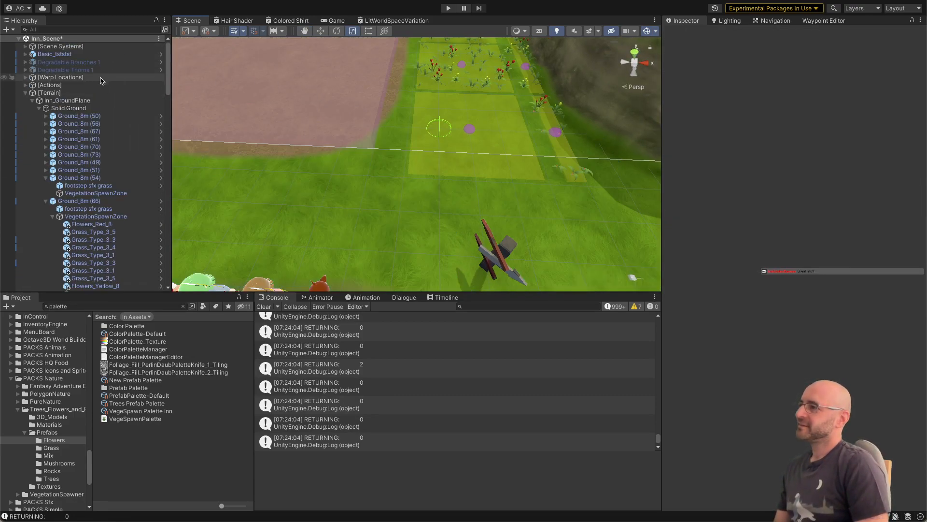
left_click(52, 216)
left_click(84, 217)
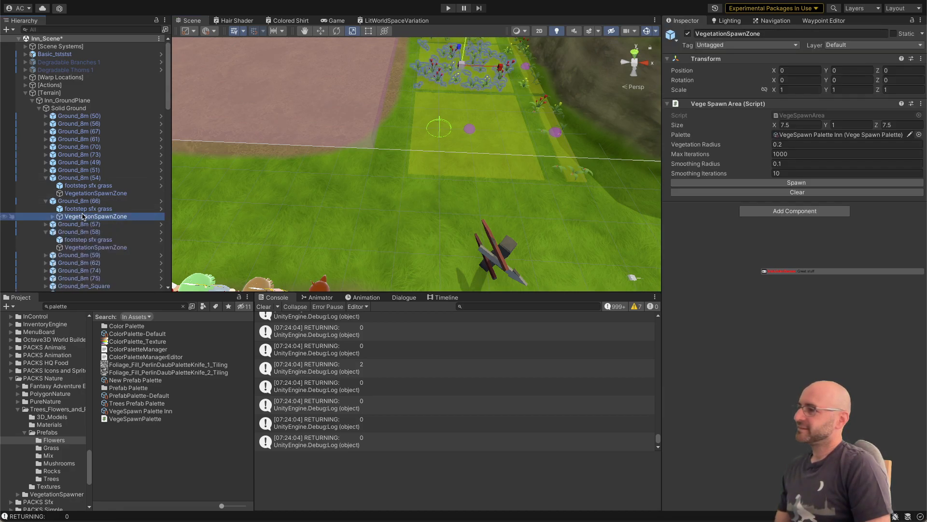
right_click_drag(335, 119, 400, 109)
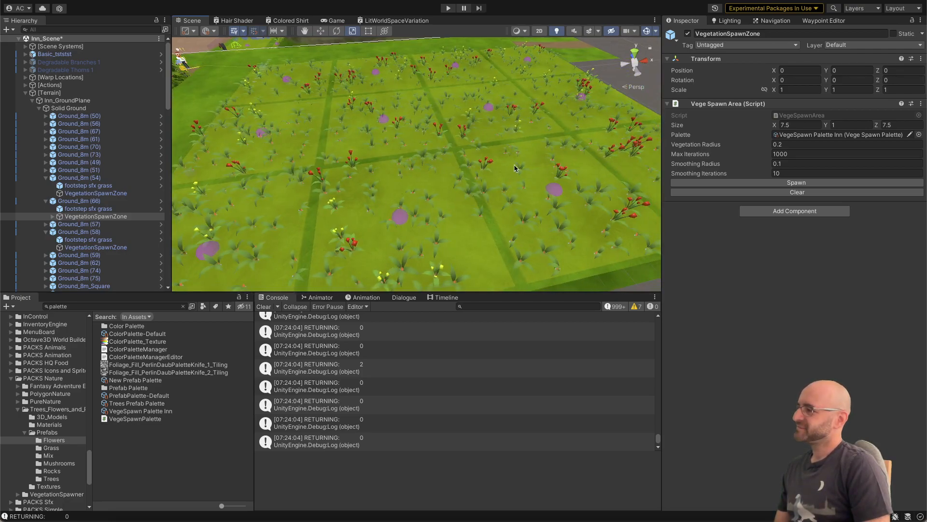
right_click_drag(519, 146, 581, 114)
left_click(571, 99)
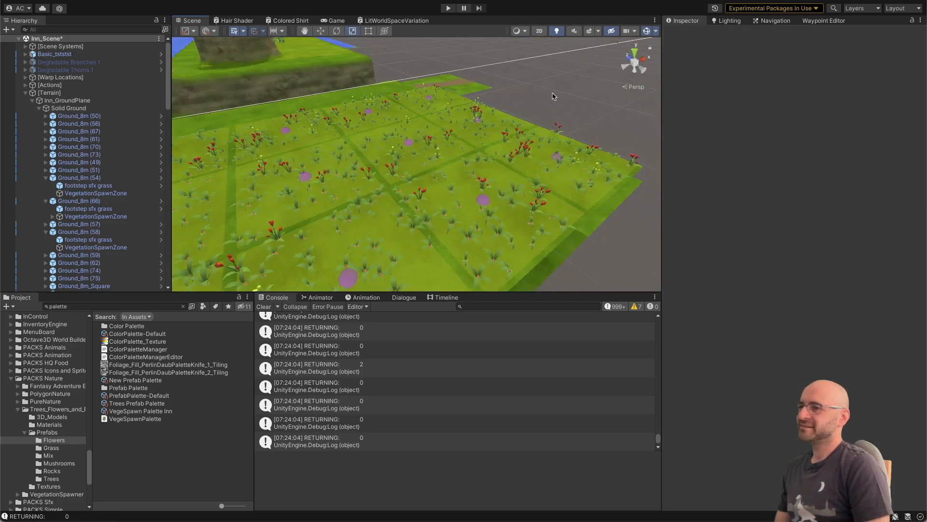
Step: With the gizmos temporarily hidden, select the bare Ground_8m (58) tile and its VegetationSpawnZone
left_click(646, 32)
right_click_drag(546, 97, 435, 156)
key("w")
left_click(393, 127)
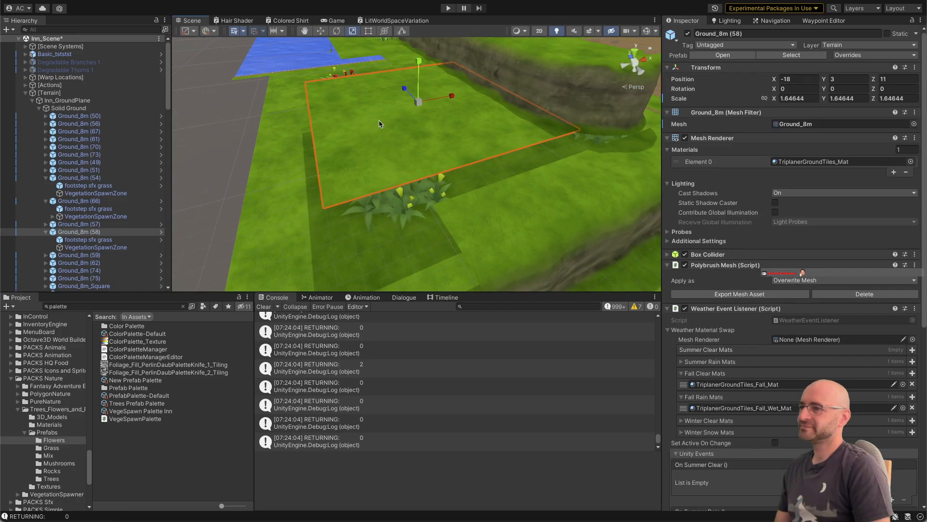
left_click(131, 247)
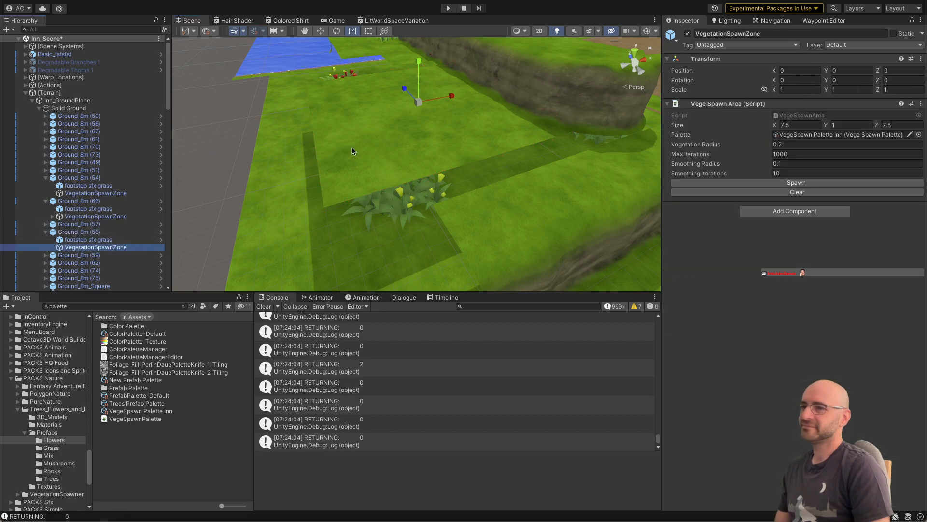
left_click(646, 31)
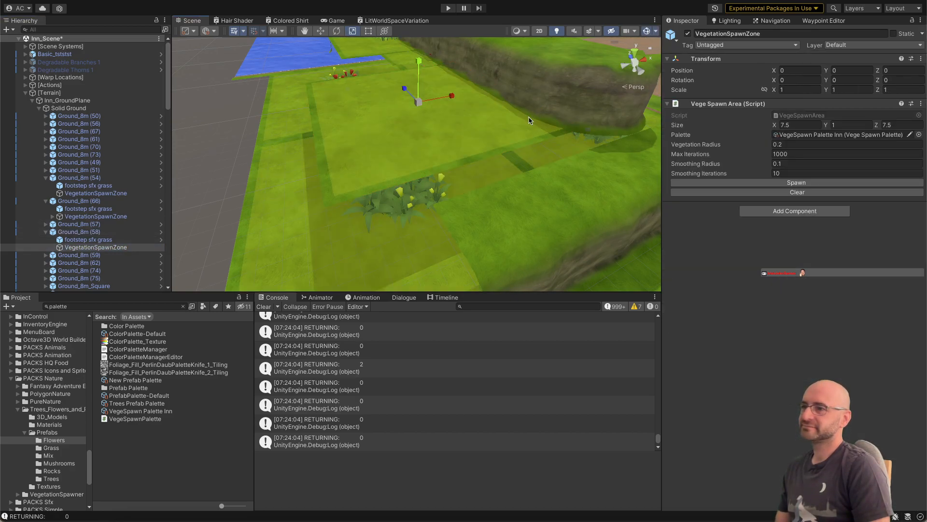
Step: In Visual Studio, uncomment the parenting line in the Spawn() method of VegeSpawnArea.cs and complete it as go.transform.parent = transform;
right_click_drag(529, 117, 506, 134)
key("super+Tab")
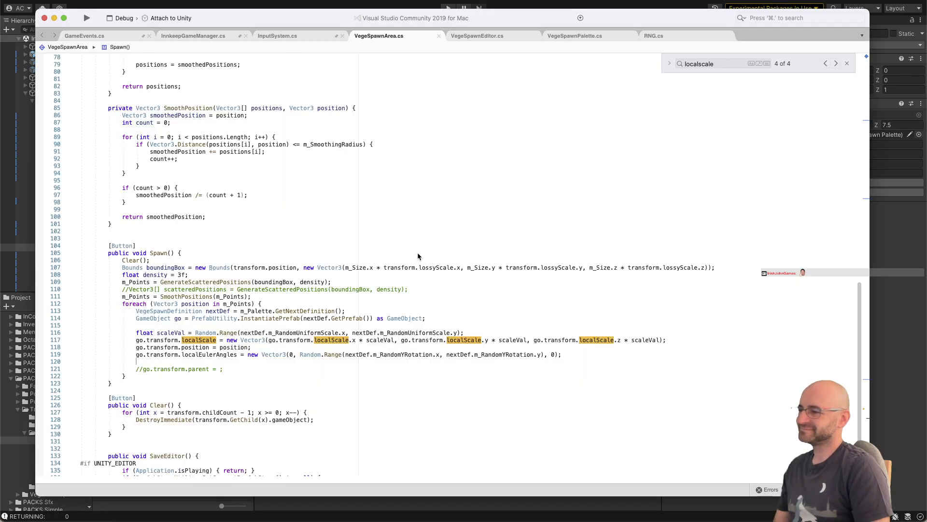
scroll(354, 362, "down", 1)
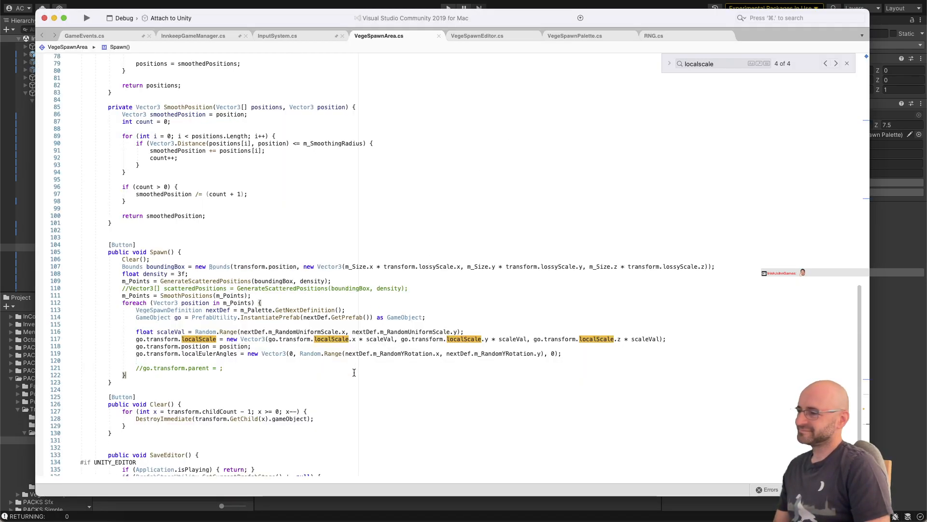
left_click(354, 368)
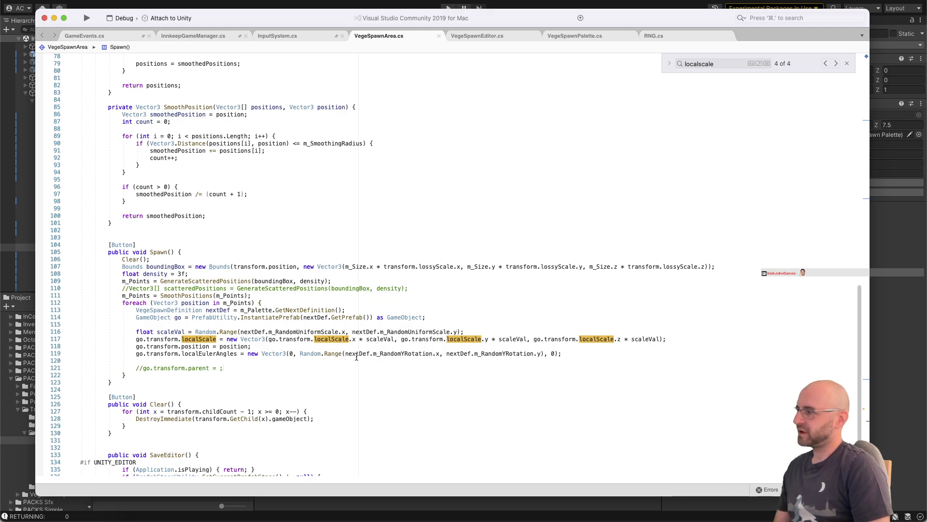
key("Down")
key("Delete")
key("Delete")
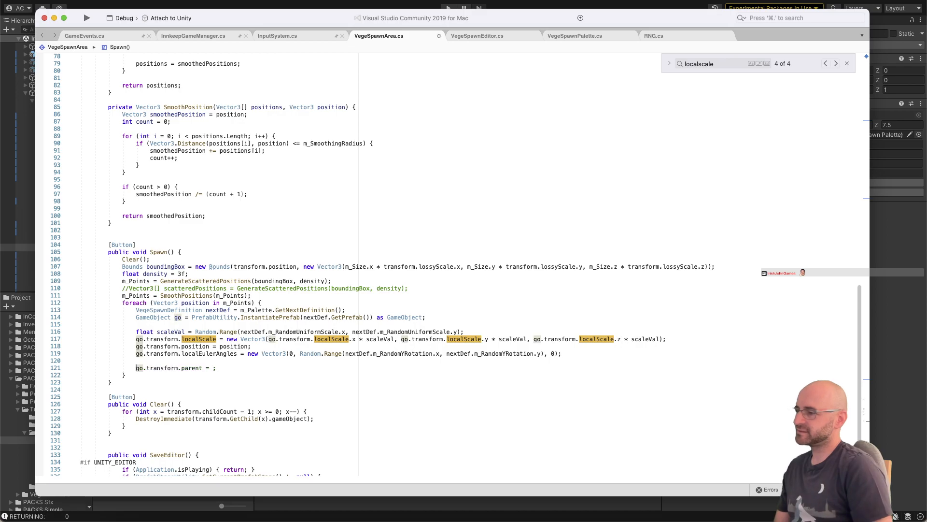
key("super+Right")
key("Left")
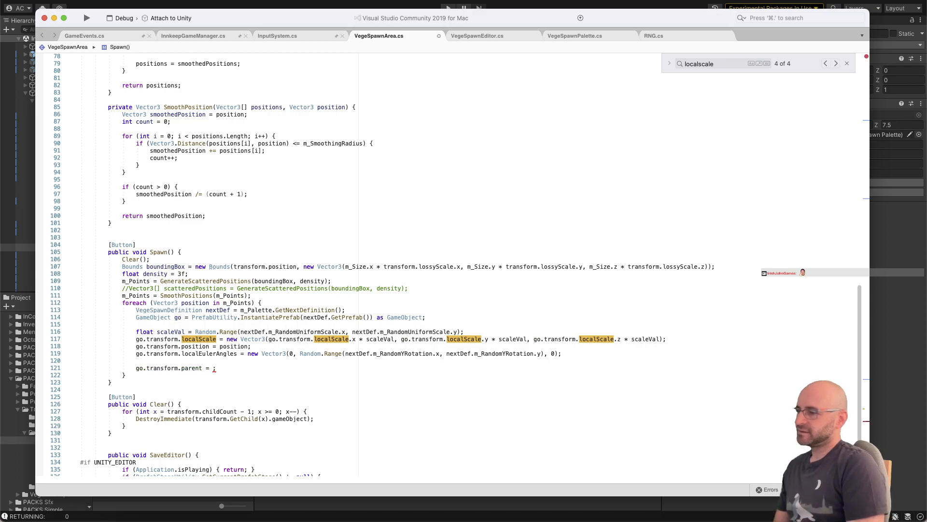
type("tran")
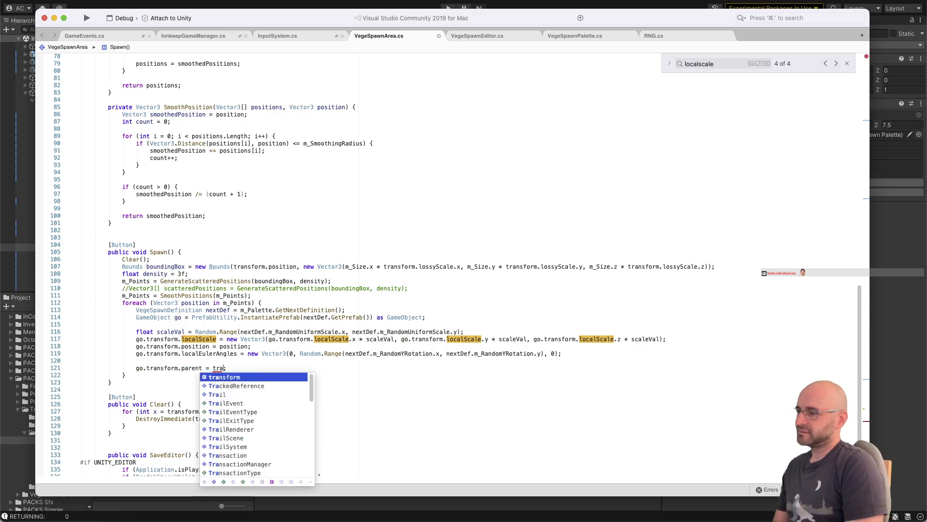
type("sform")
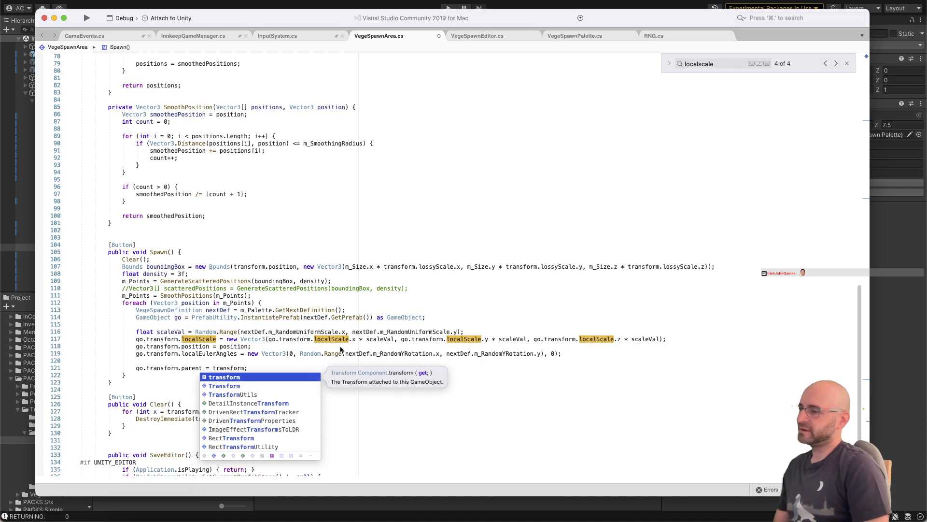
left_click(344, 352)
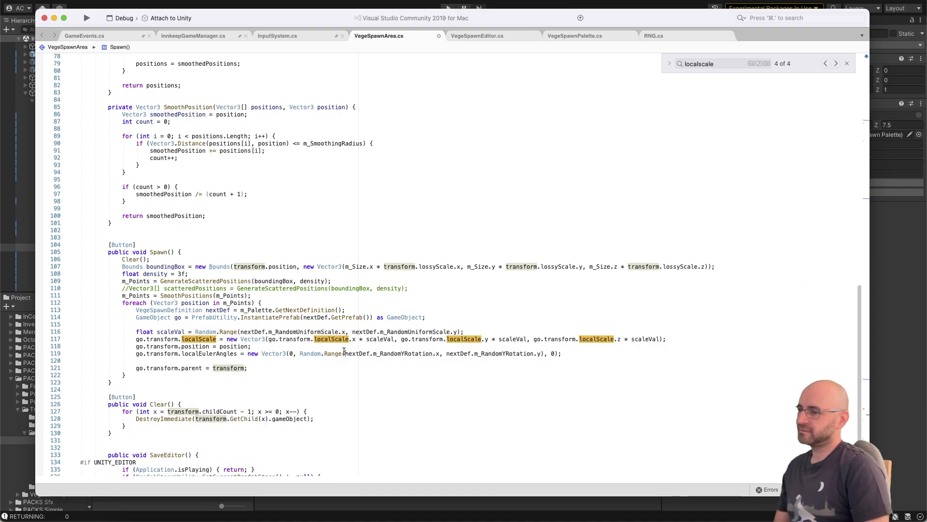
Step: Check how scaleVal uses m_RandomUniformScale in Spawn(), save VegeSpawnArea.cs and return to Unity so the script recompiles
key("super+Tab")
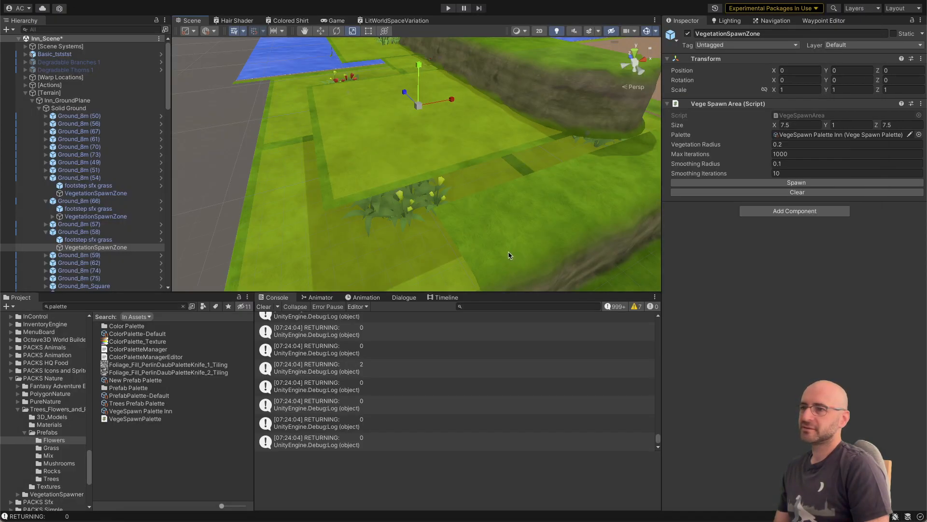
key("super+Tab")
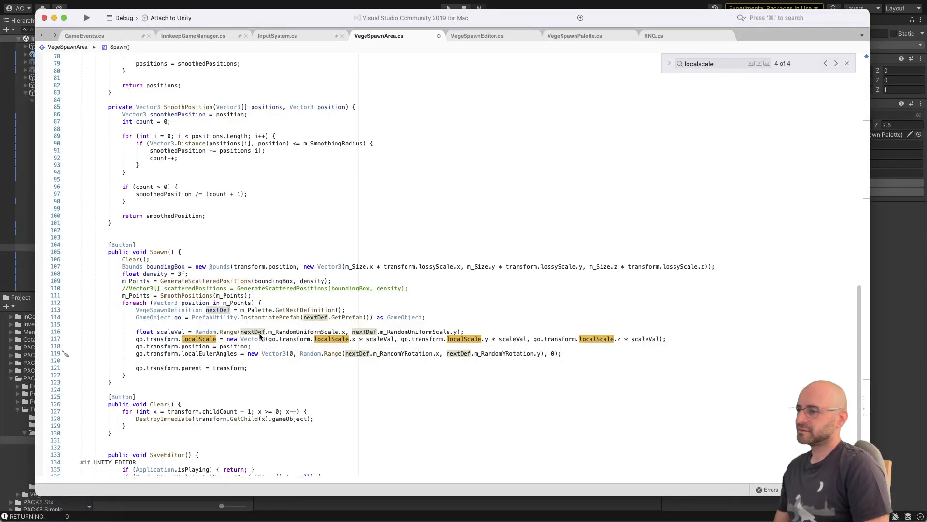
double_click(183, 333)
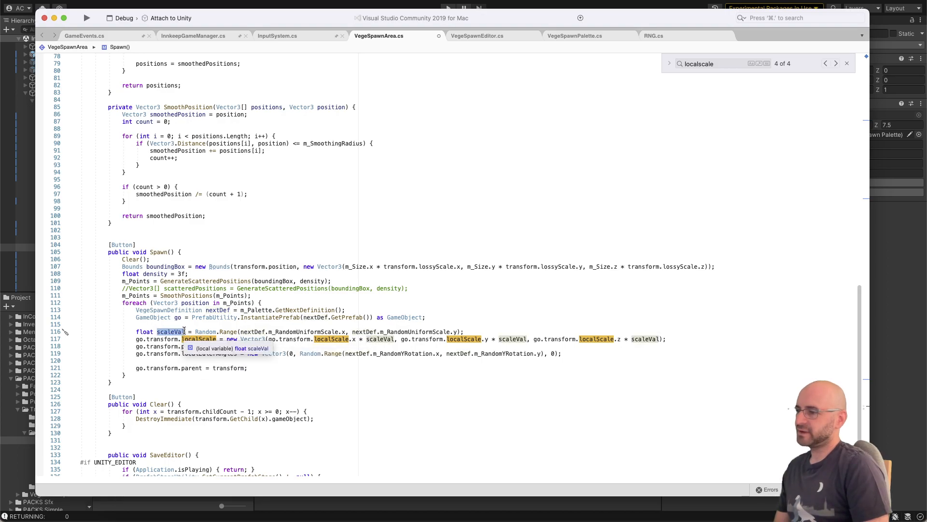
double_click(301, 332)
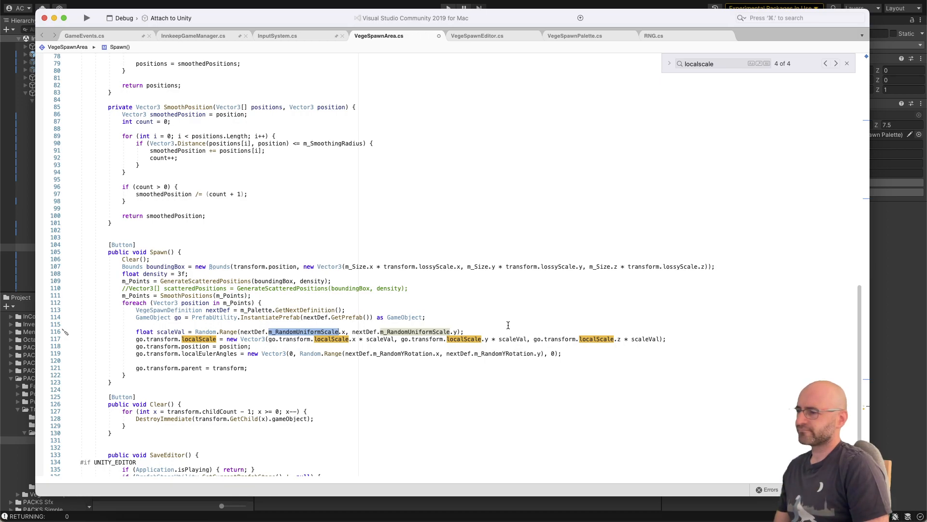
key("super+Tab")
scroll(468, 199, "up", 5)
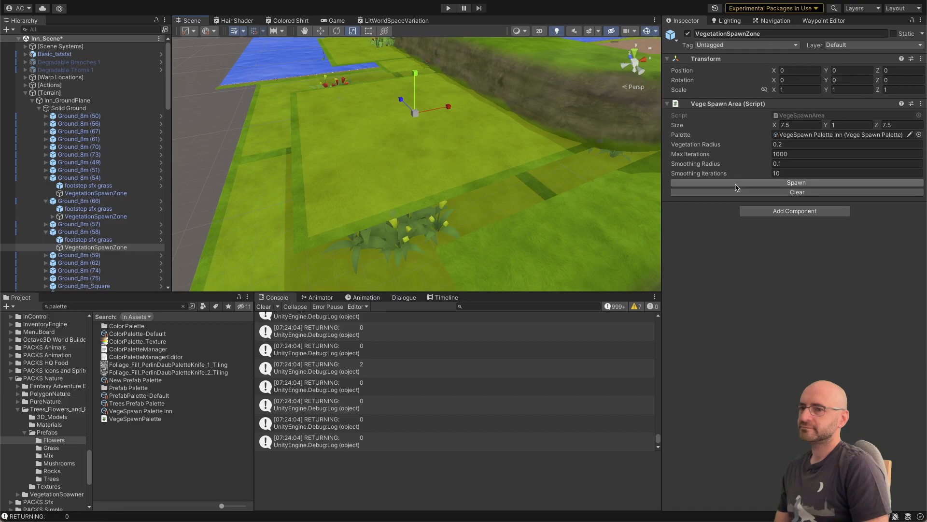
key("super+Tab")
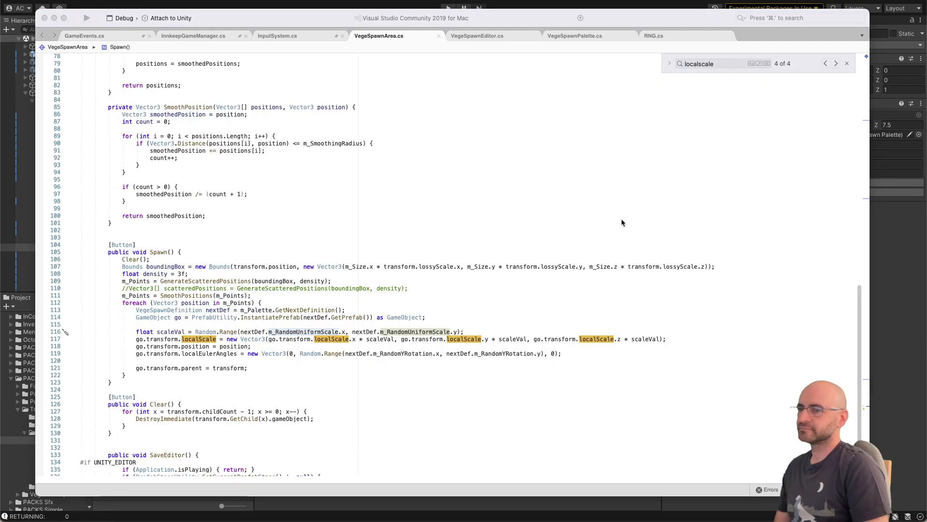
key("super+Tab")
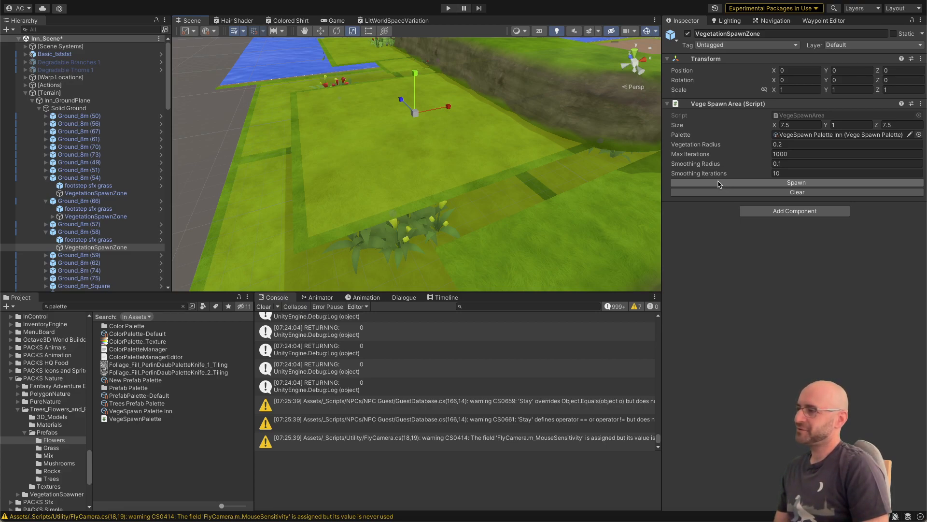
Step: Spawn the vegetation of the VegetationSpawnZone under Ground_8m (58) and inspect one of its red flowers
left_click(719, 187)
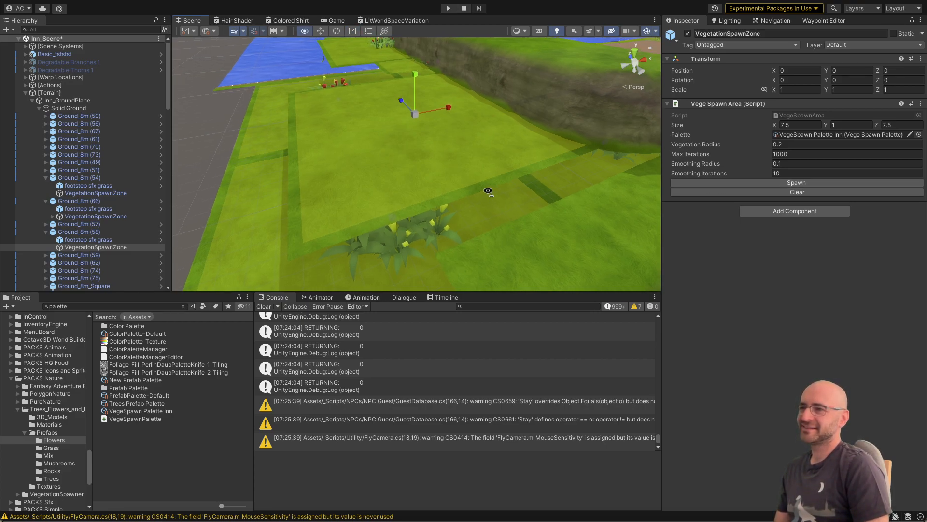
left_click(719, 183)
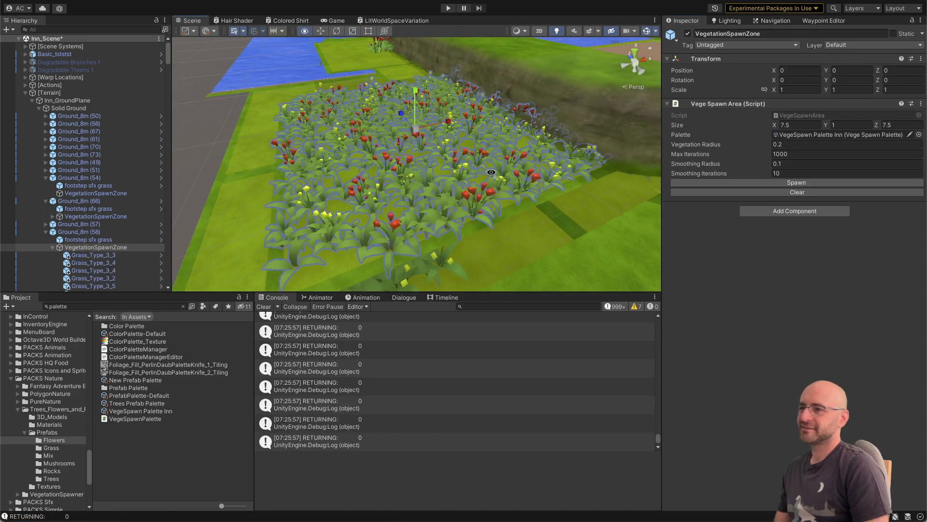
right_click_drag(489, 170, 468, 181)
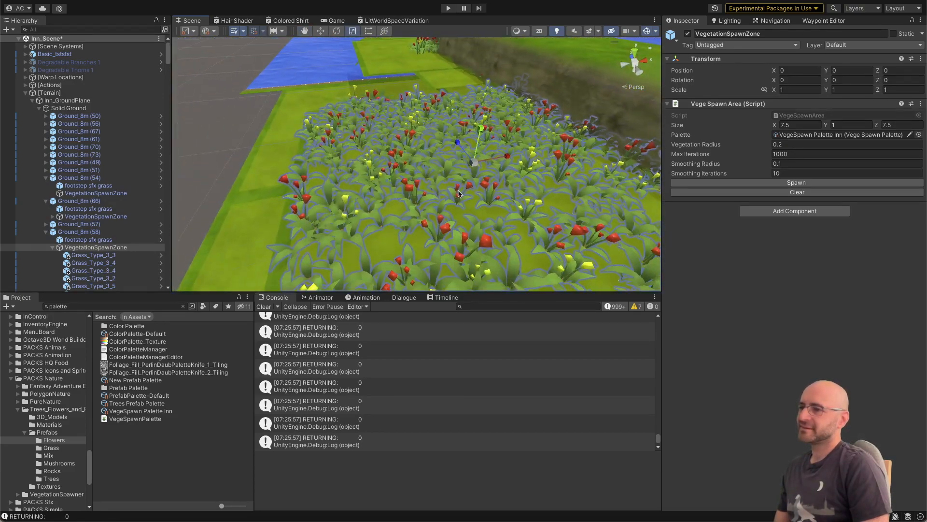
left_click(457, 196)
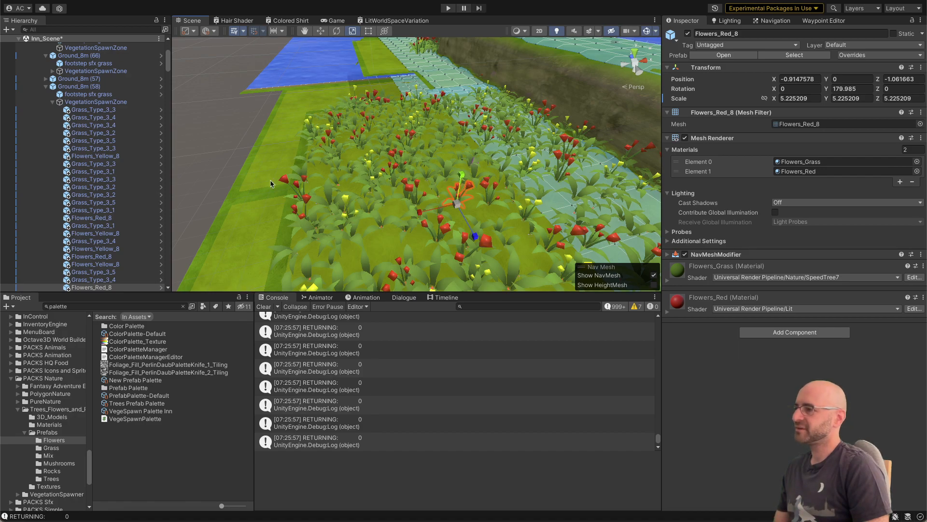
Step: Move to the distant planted tiles, select the VegetationSpawnZone under Ground_8m (71) and collapse its plant list
right_click_drag(275, 183, 461, 163)
left_click(461, 163)
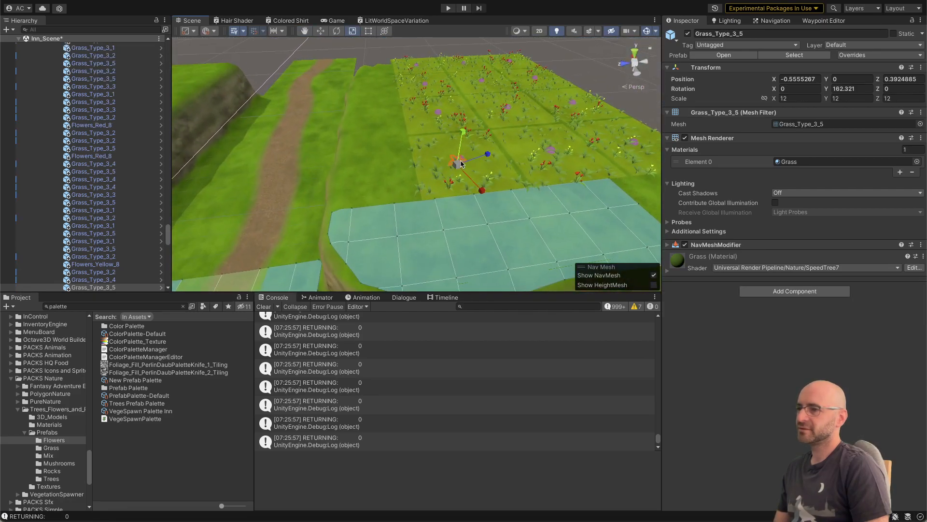
left_click(422, 161)
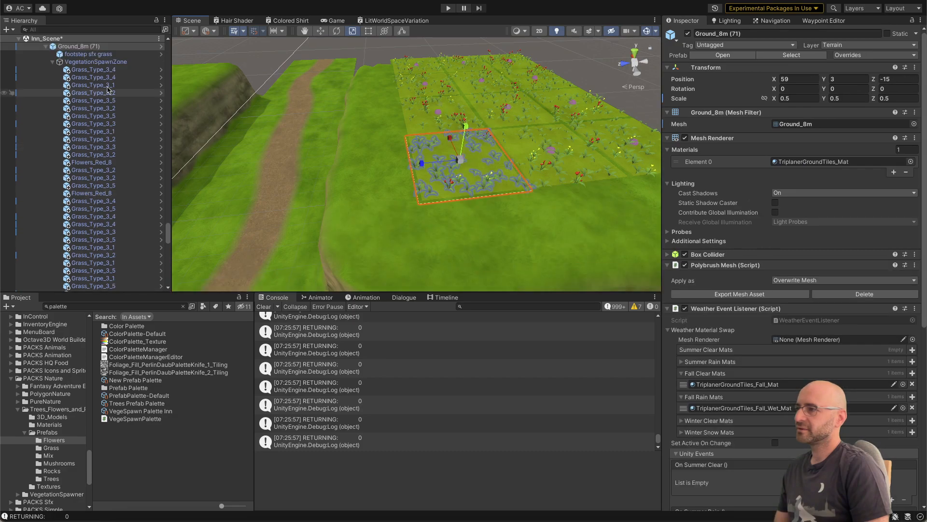
left_click(77, 62)
left_click(53, 61)
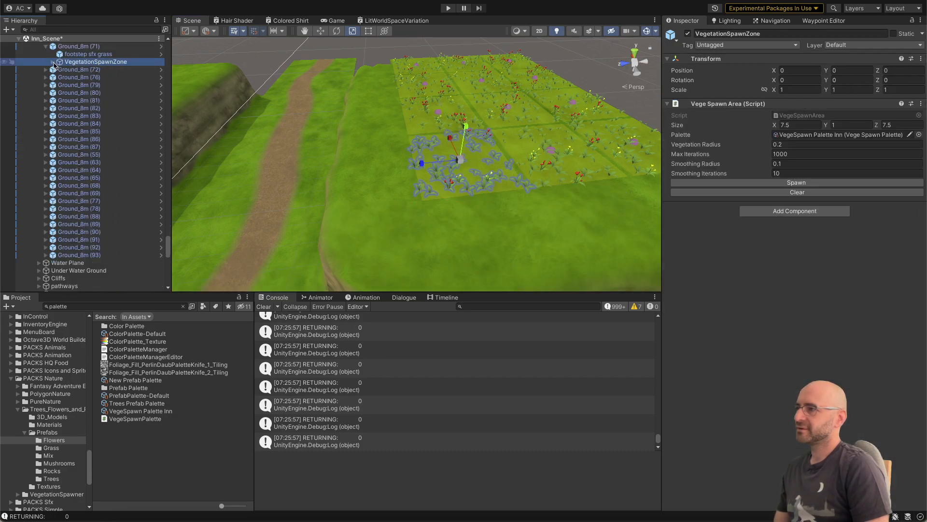
Step: Open the VegeSpawn Helper window and dock it beside the Inspector
left_click(824, 20)
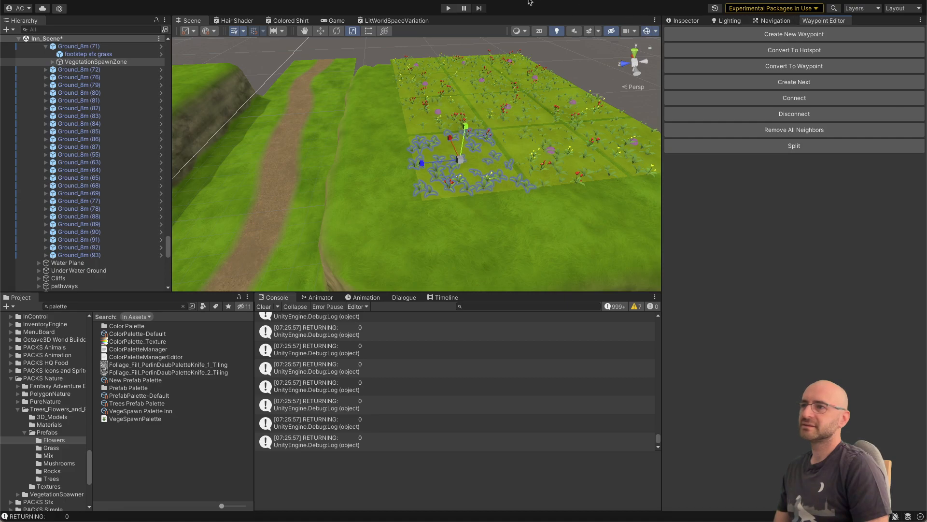
left_click(383, 1)
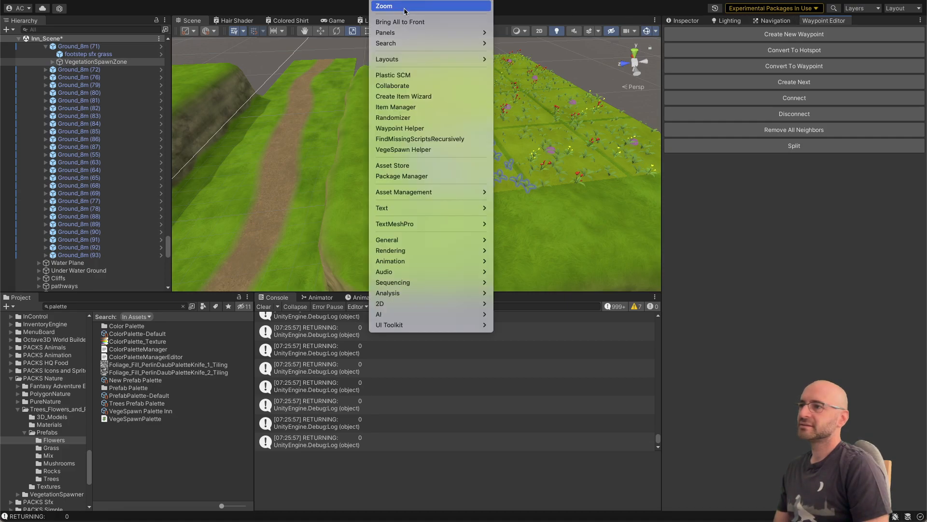
left_click(425, 149)
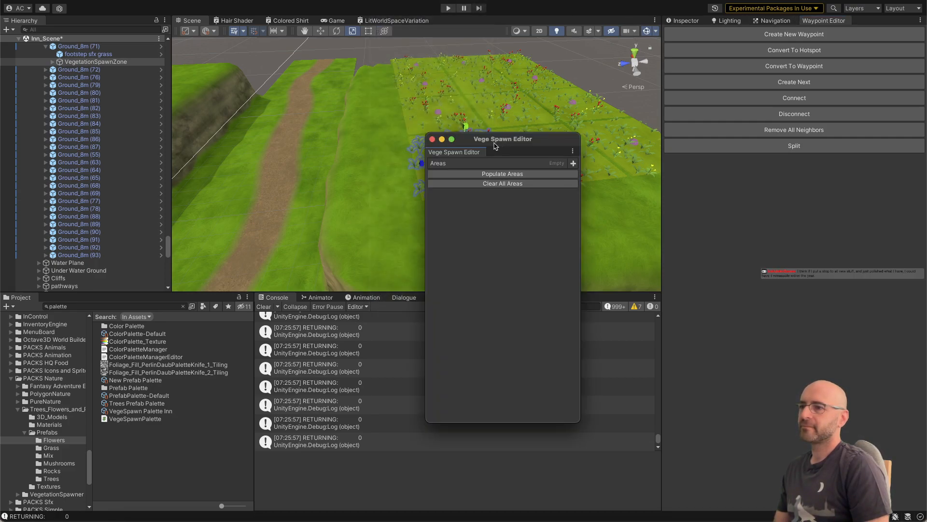
left_click_drag(470, 155, 737, 21)
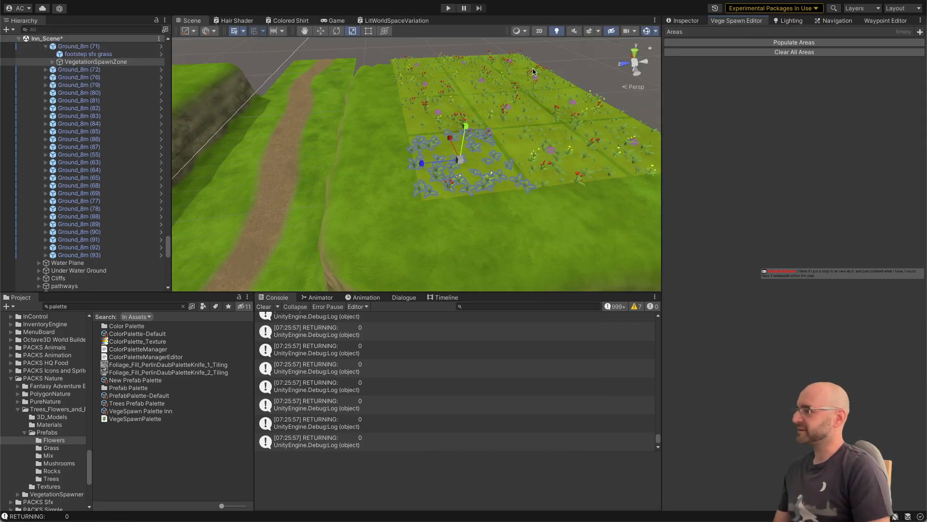
Step: Clear all vegetation areas and populate all of them again
left_click(816, 54)
left_click(809, 45)
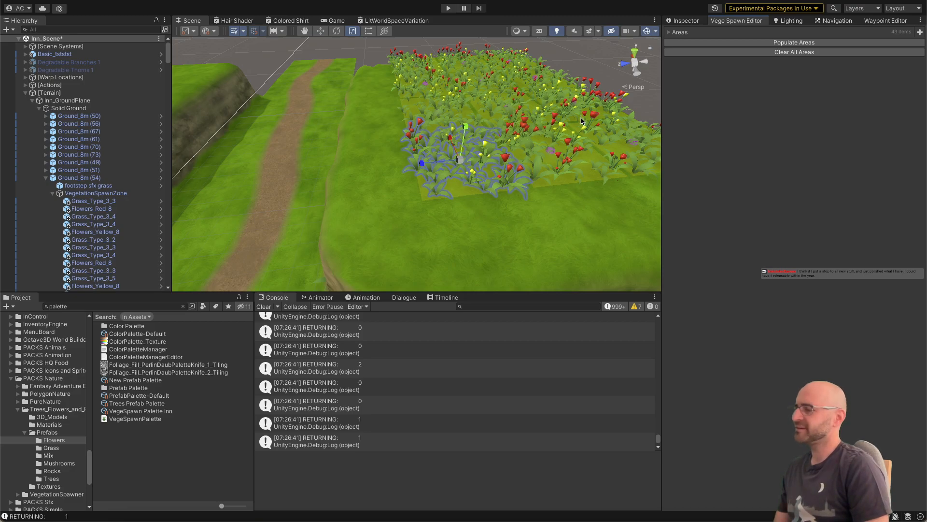
Step: Fly around the repopulated ground tiles and examine the vegetation's size and coverage, with the gizmos hidden for a clean view
right_click_drag(536, 142, 338, 163)
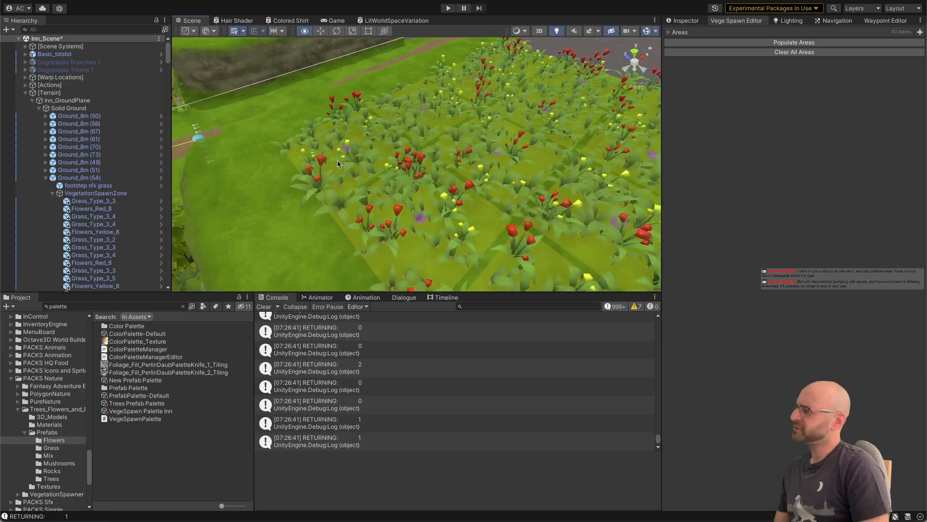
key("d")
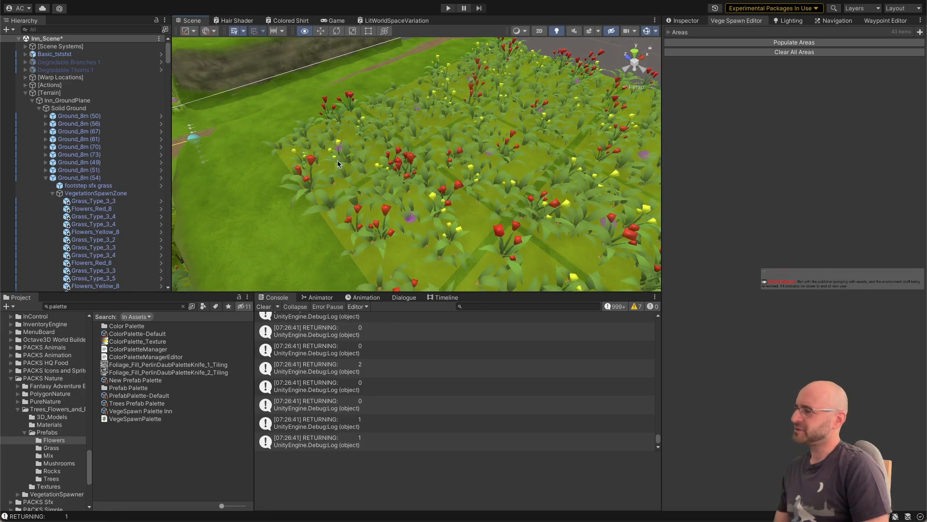
key("d")
right_click_drag(338, 164, 431, 117)
key("s")
right_click_drag(482, 93, 354, 146)
key("w")
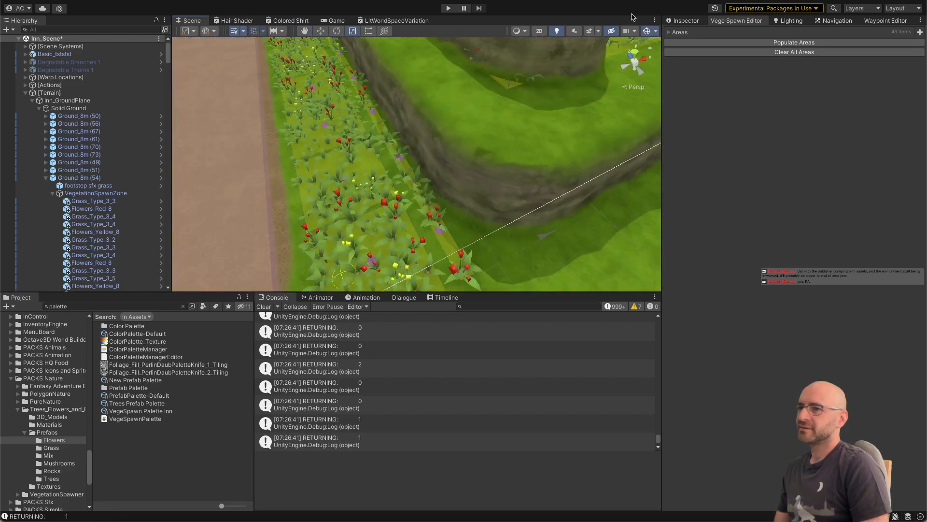
left_click(645, 30)
right_click_drag(515, 105, 343, 97)
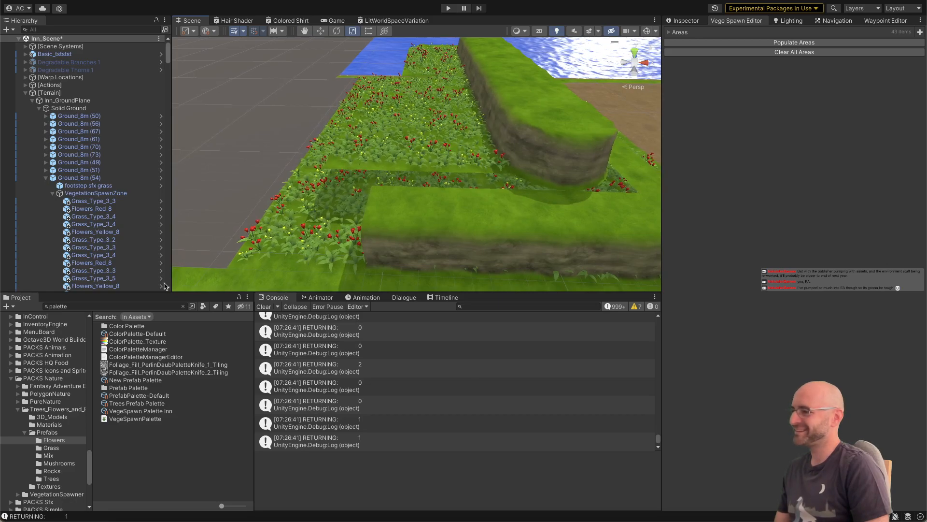
Step: Locate the source prefab of the first Grass_Type_3_3 plant under Ground_8m (54) in the project's Grass folder
left_click(124, 215)
left_click(125, 210)
left_click(124, 202)
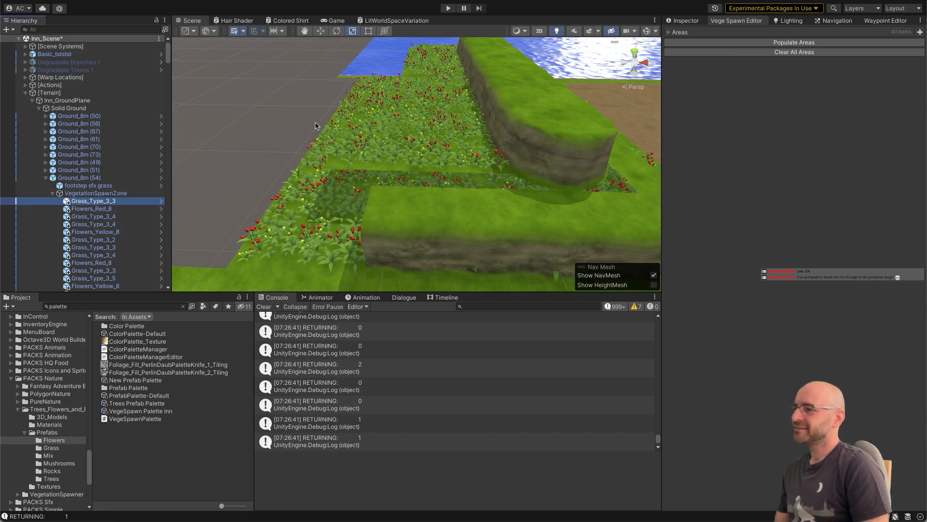
left_click(687, 20)
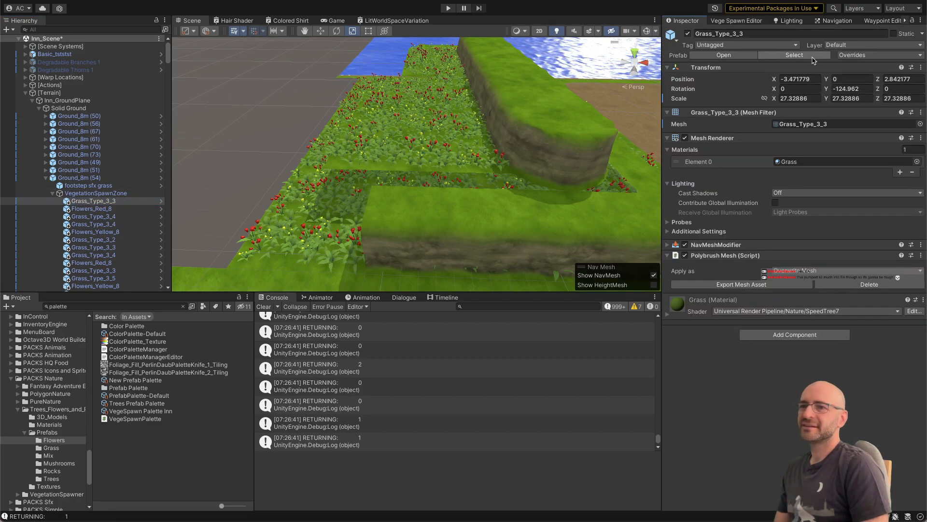
left_click(793, 56)
left_click(137, 412)
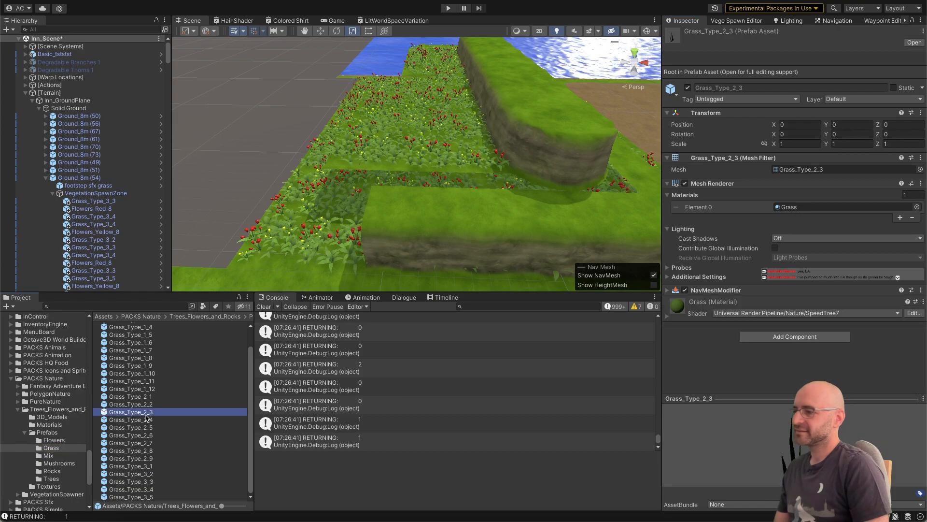
Step: Set the scale of all the prefabs in the Grass folder to 7 on X, Y and Z
key("ctrl+a")
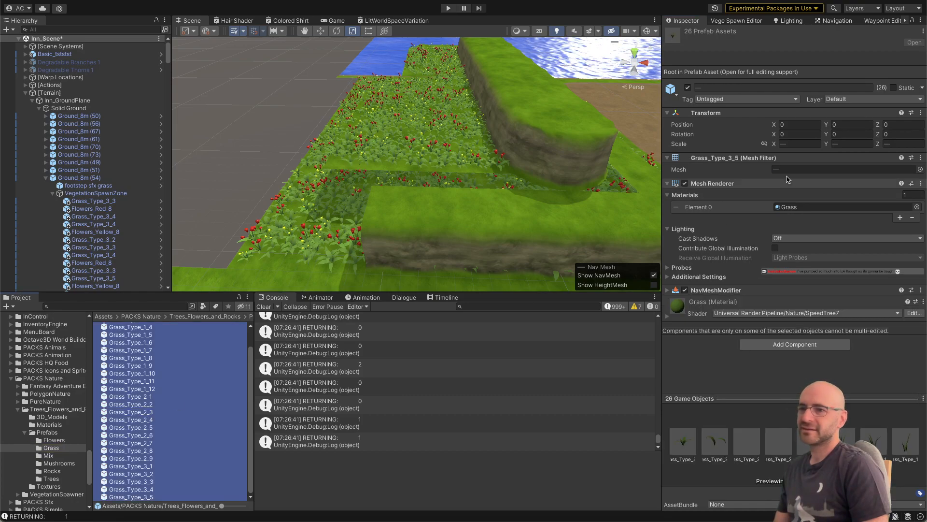
left_click(198, 388)
left_click(153, 466)
left_click(154, 481)
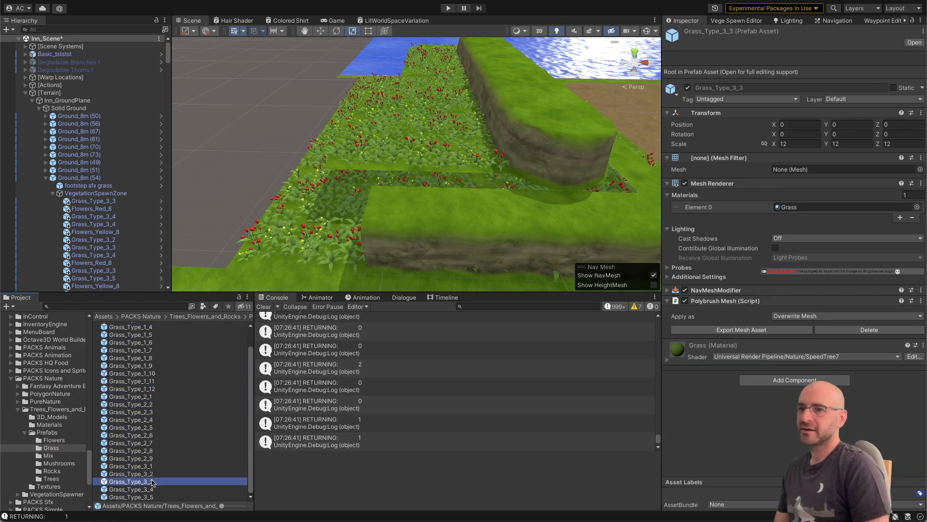
key("ctrl+a")
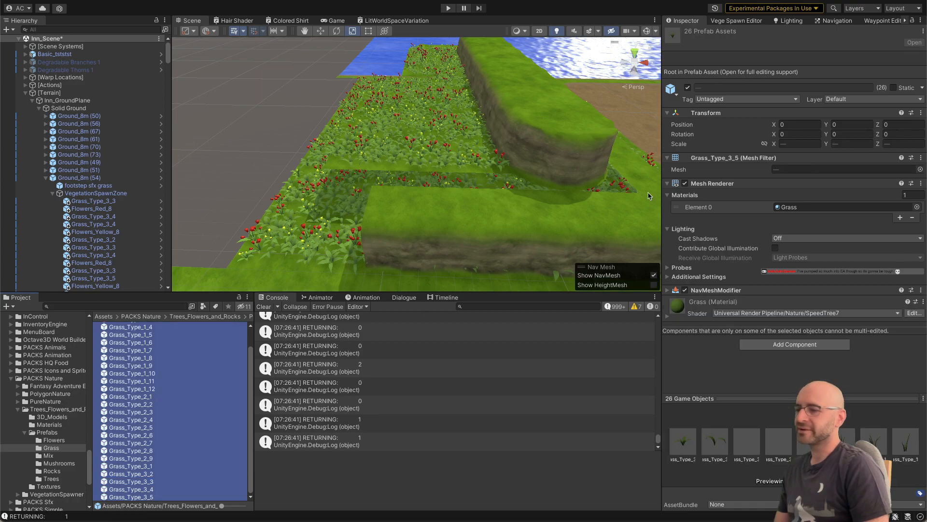
left_click(798, 143)
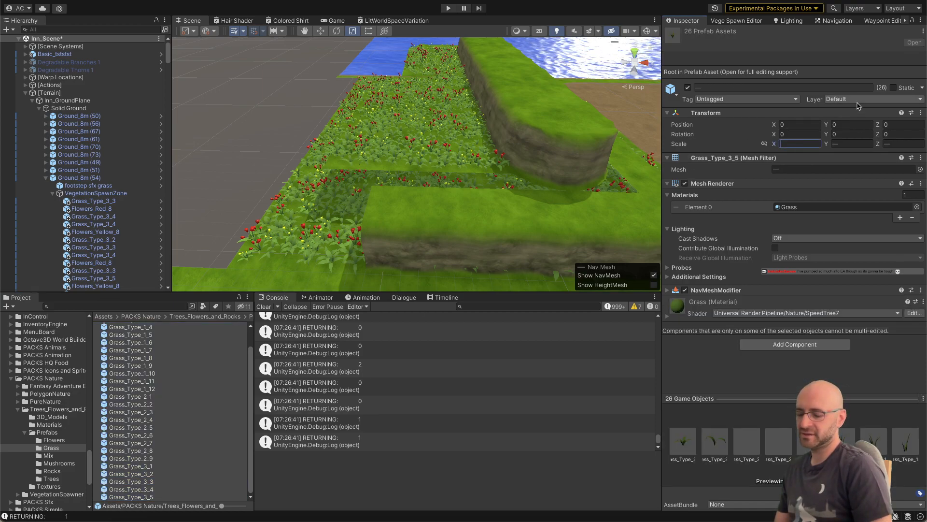
type("7")
key("Tab")
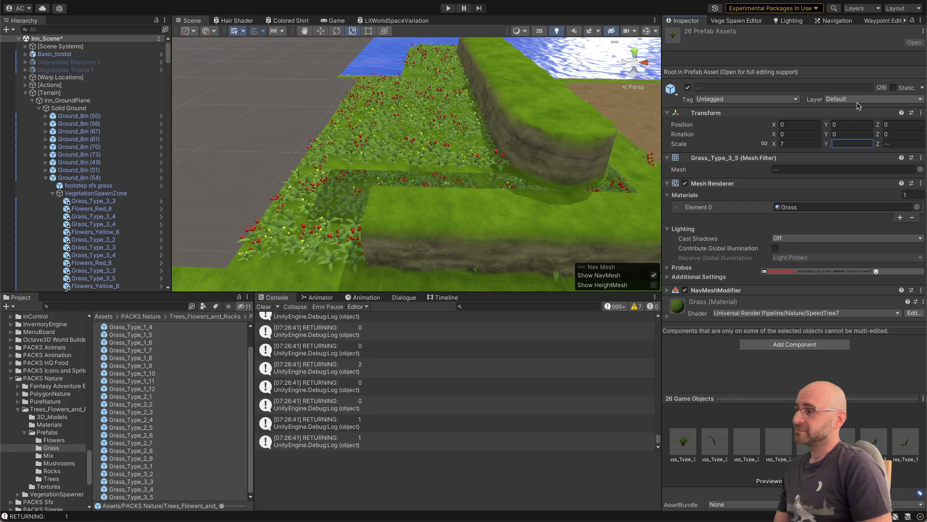
type("7")
key("Tab")
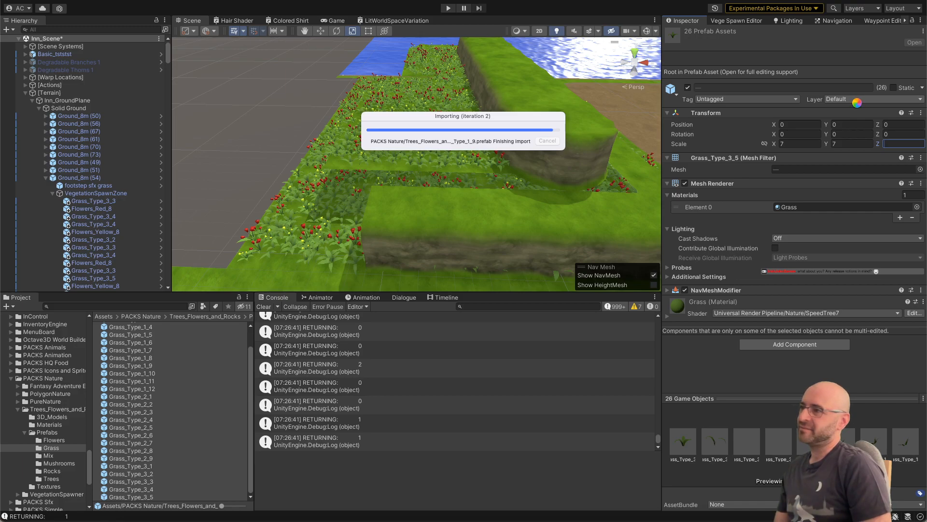
type("7")
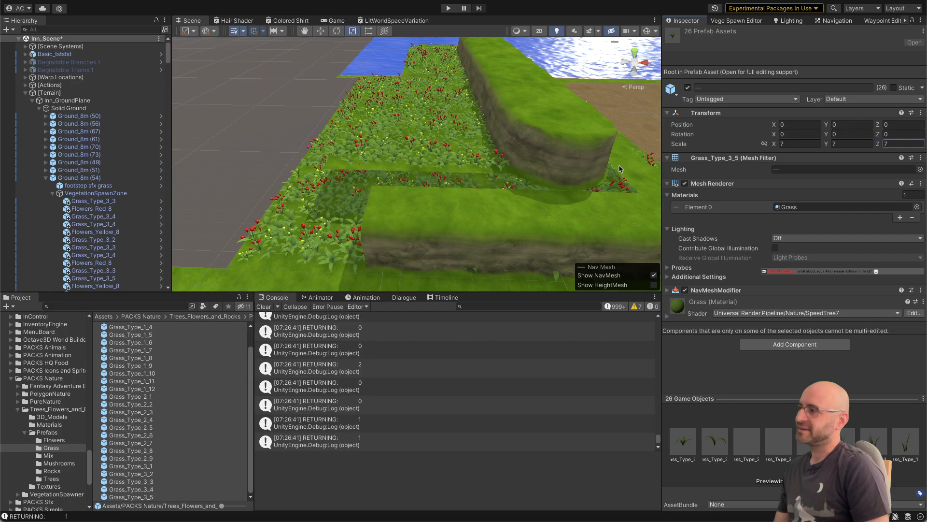
Step: Clear all vegetation areas and repopulate them with the rescaled grass prefabs
right_click_drag(524, 183, 550, 164)
right_click_drag(489, 185, 400, 190)
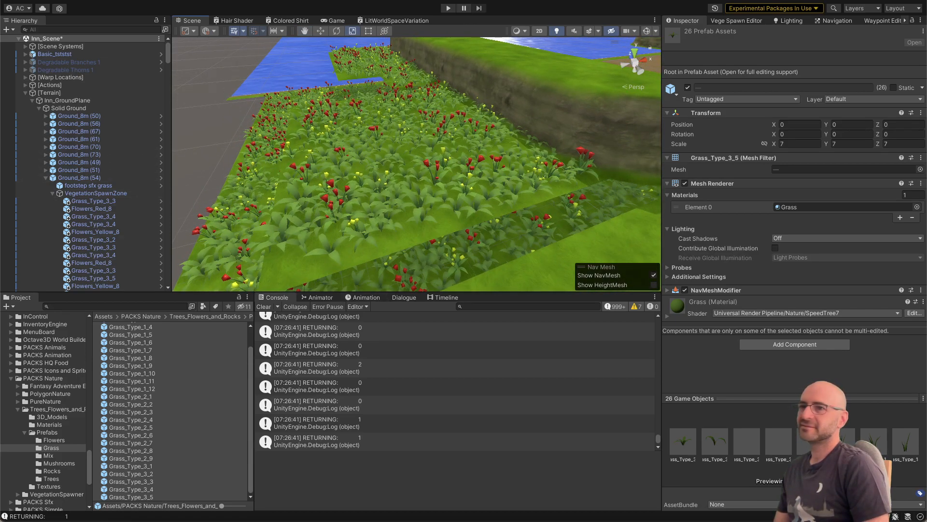
left_click(736, 20)
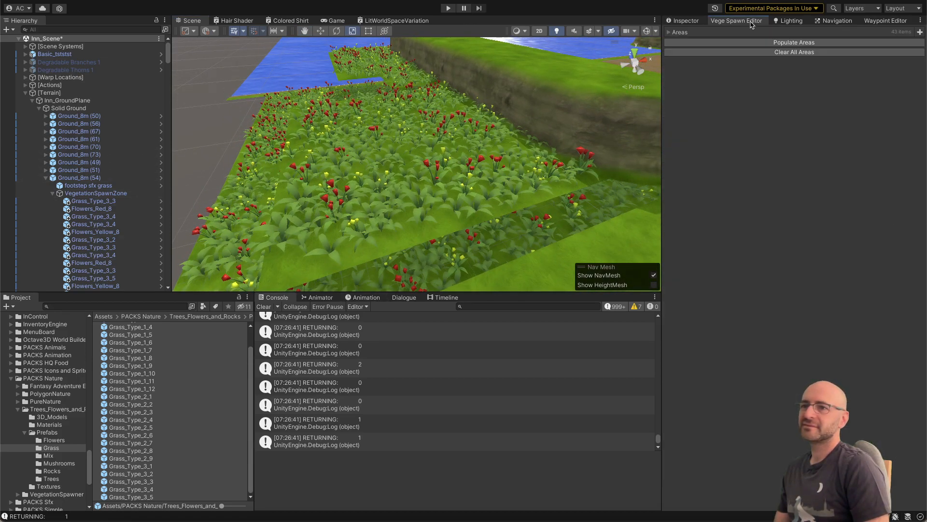
left_click(776, 52)
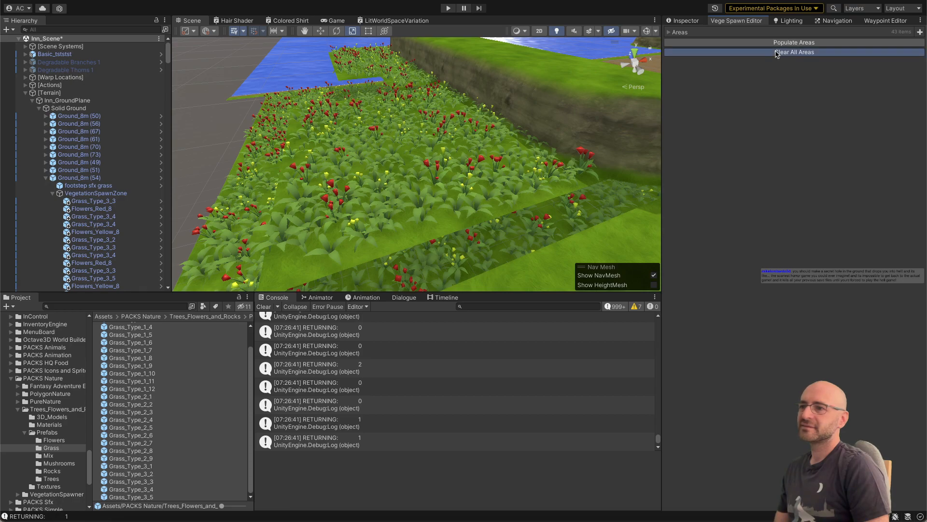
left_click(773, 42)
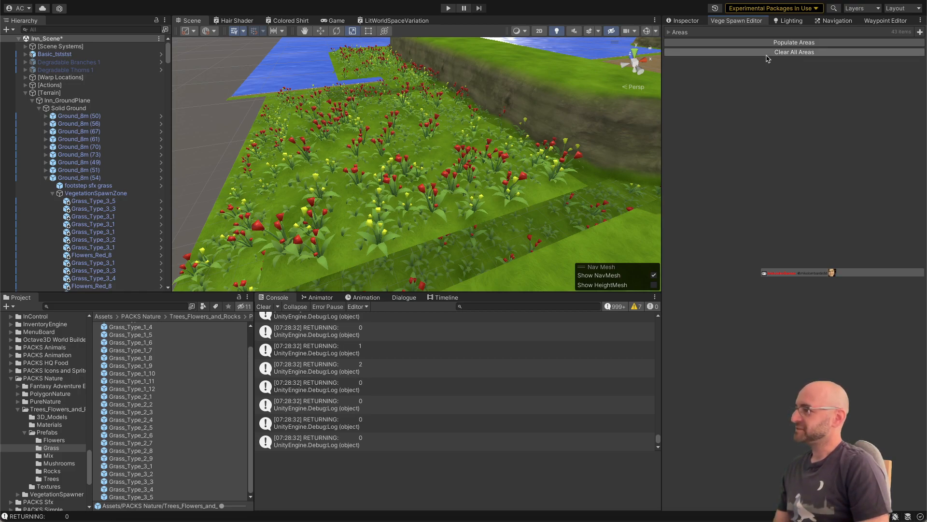
left_click(769, 54)
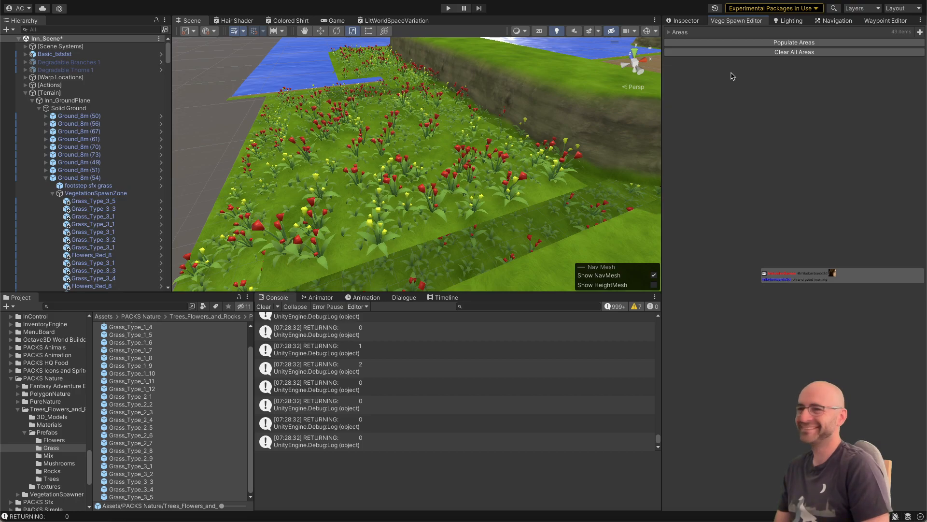
Step: Open the 8m_Grass prefab from Ground_8m (54) and display the spawn settings of its VegetationSpawnZone
left_click_drag(547, 122, 634, 116, "alt")
scroll(545, 132, "down", 5, "alt")
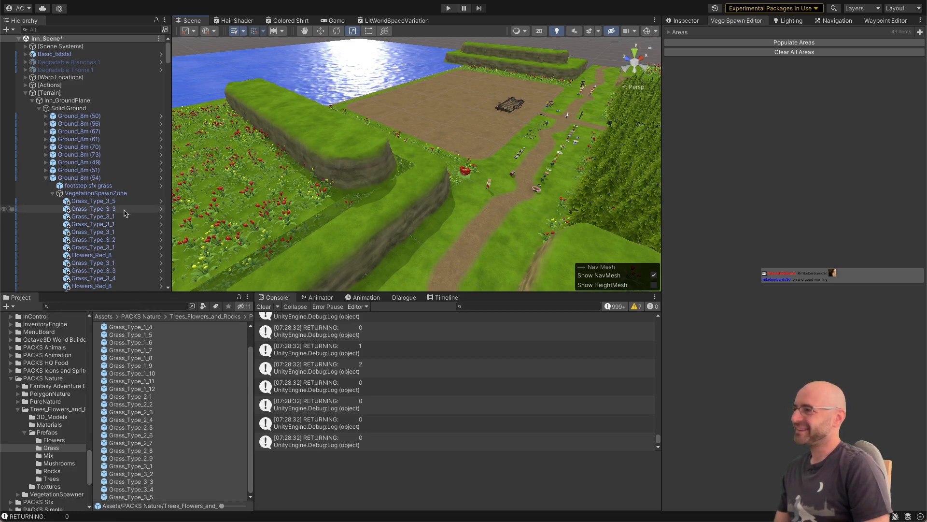
left_click(161, 185)
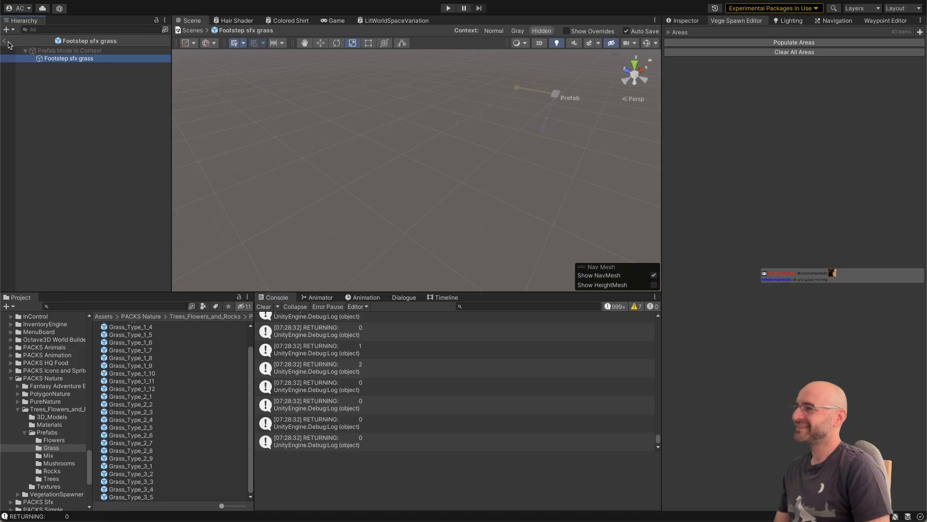
left_click(7, 42)
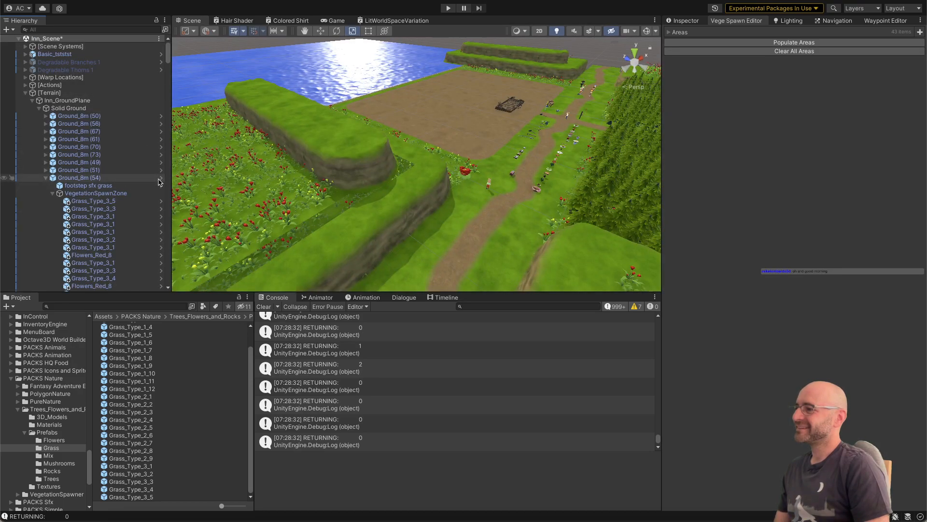
left_click(160, 179)
left_click(59, 74)
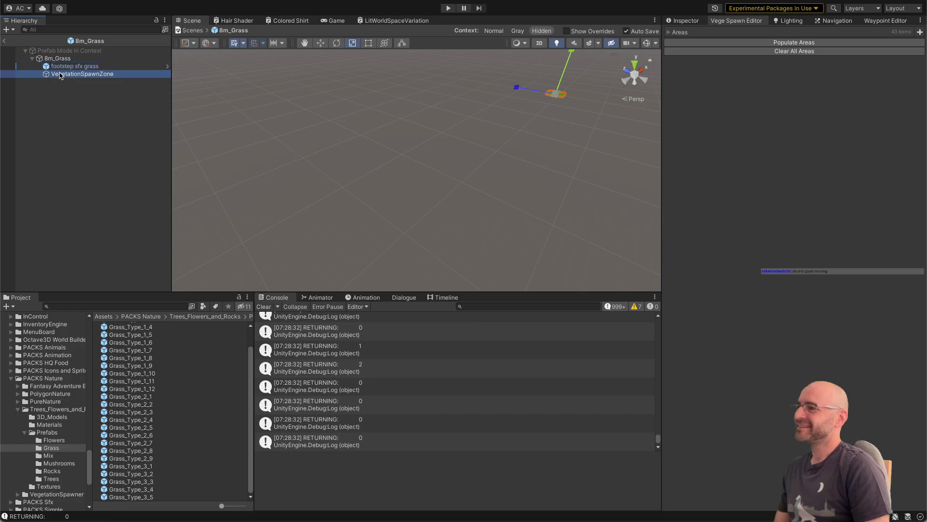
left_click(746, 42)
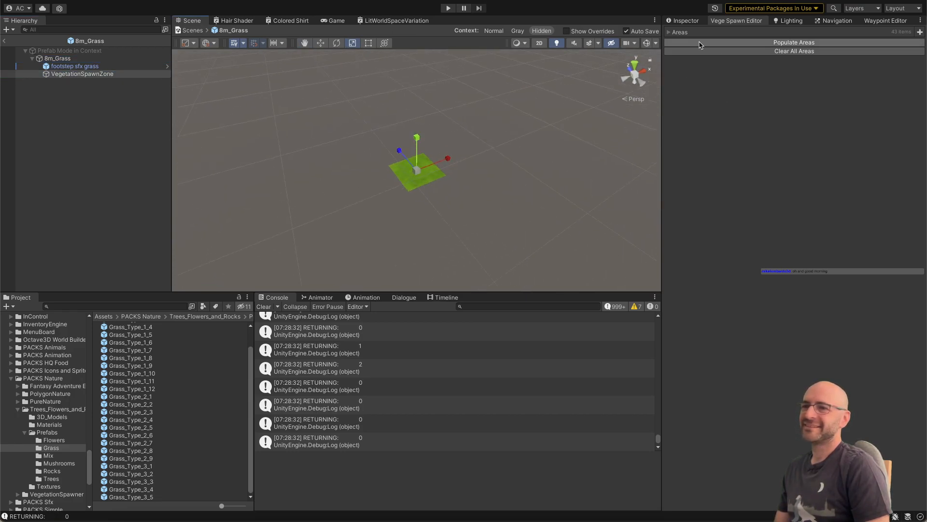
left_click(685, 20)
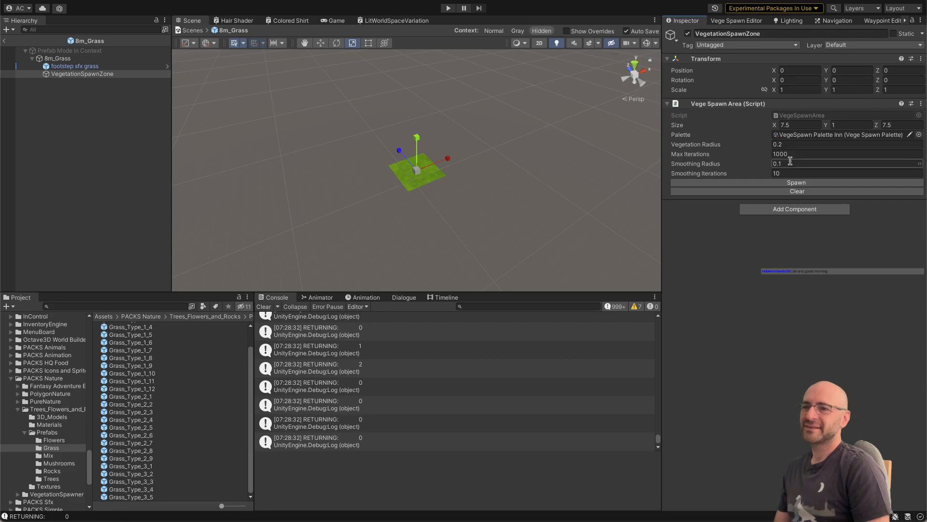
Step: Set the zone's Vegetation Radius to 0.4 and Max Iterations to 100, and return to the inn scene
left_click(792, 144)
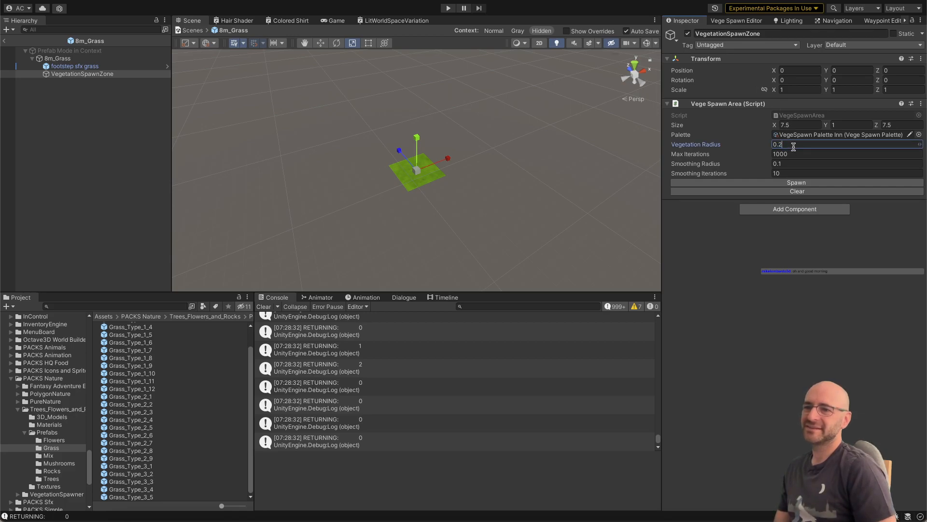
type("4")
key("Tab")
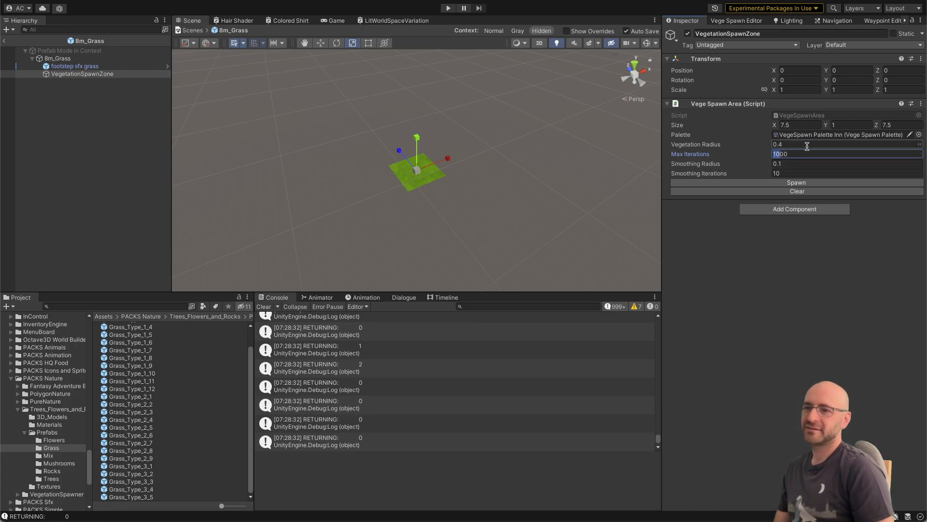
key("BackSpace")
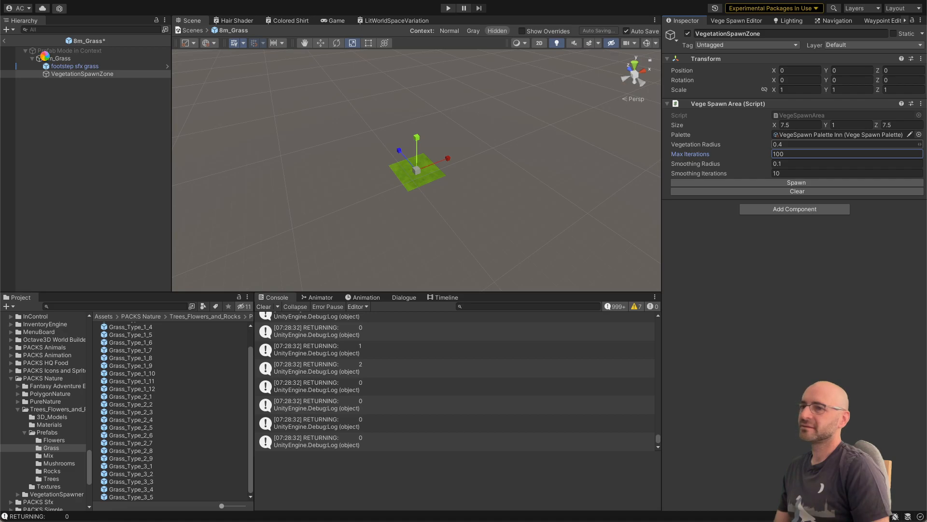
left_click(4, 41)
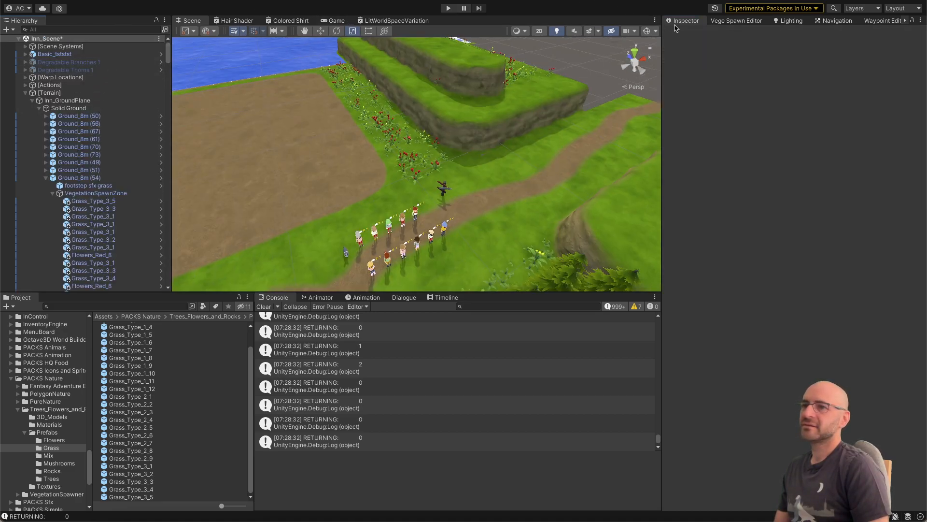
Step: Populate all vegetation areas again with the new spawn settings and inspect a planted tile up close
left_click(735, 21)
left_click(738, 43)
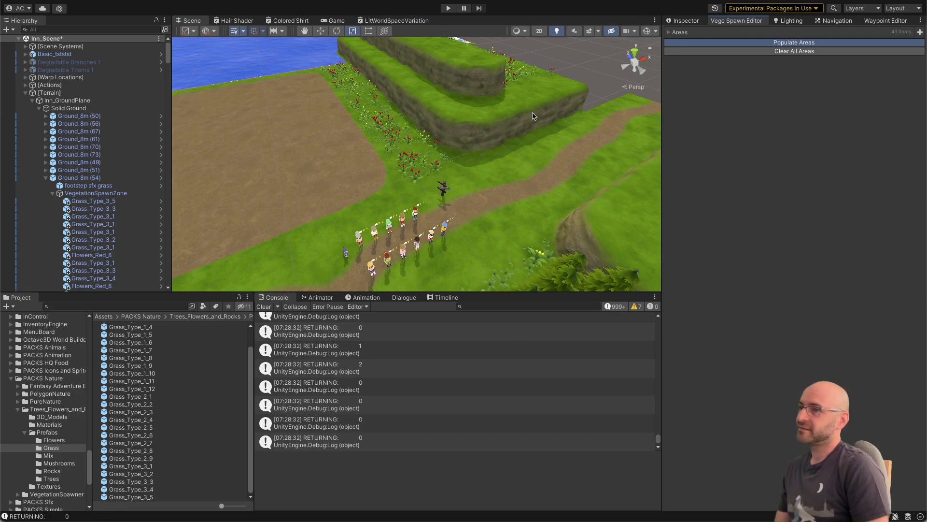
right_click_drag(509, 126, 489, 154)
Step: Set the scale of all the prefabs in the Flowers folder uniformly to 7, linking the axes only for this change
left_click(68, 440)
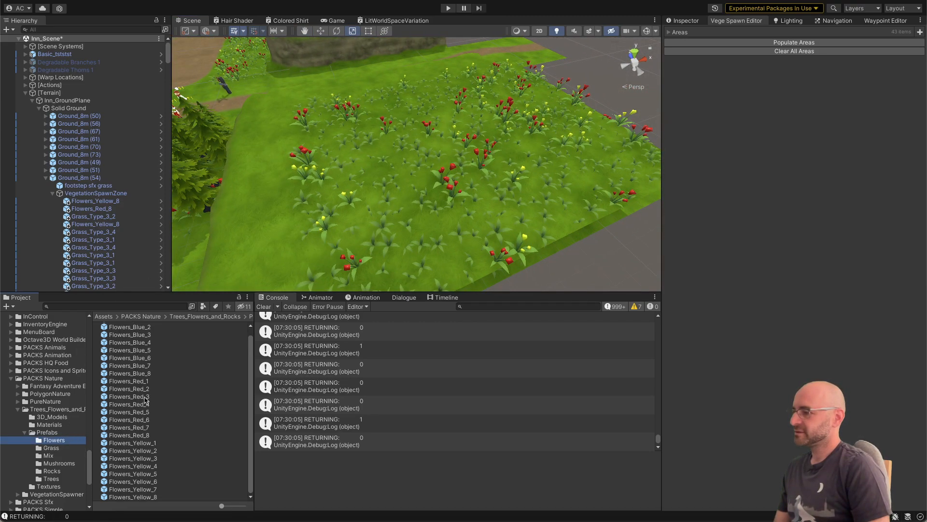
left_click(145, 397)
key("ctrl+a")
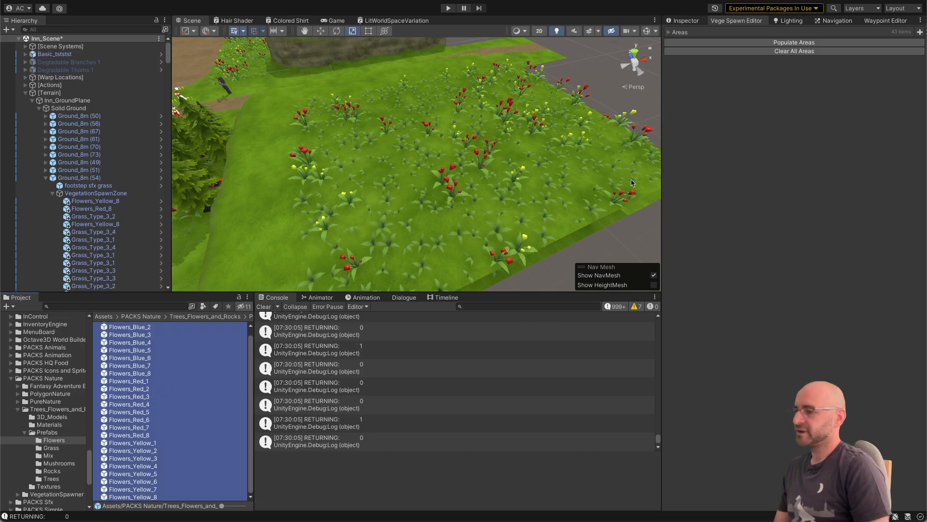
left_click(686, 22)
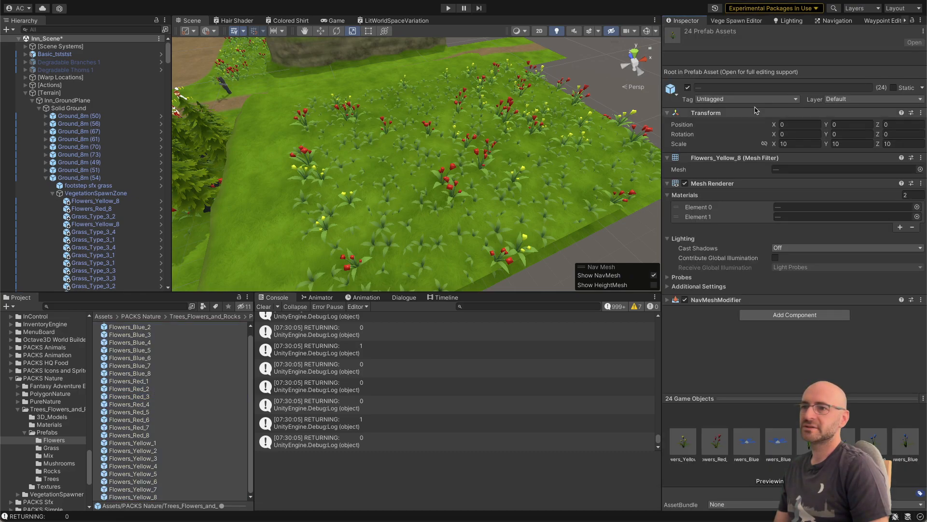
left_click(764, 144)
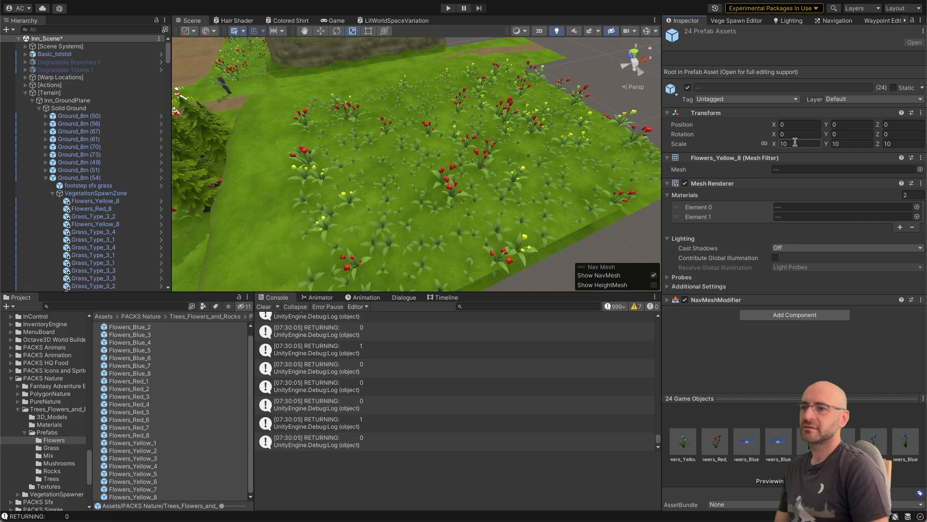
left_click(794, 143)
type("7")
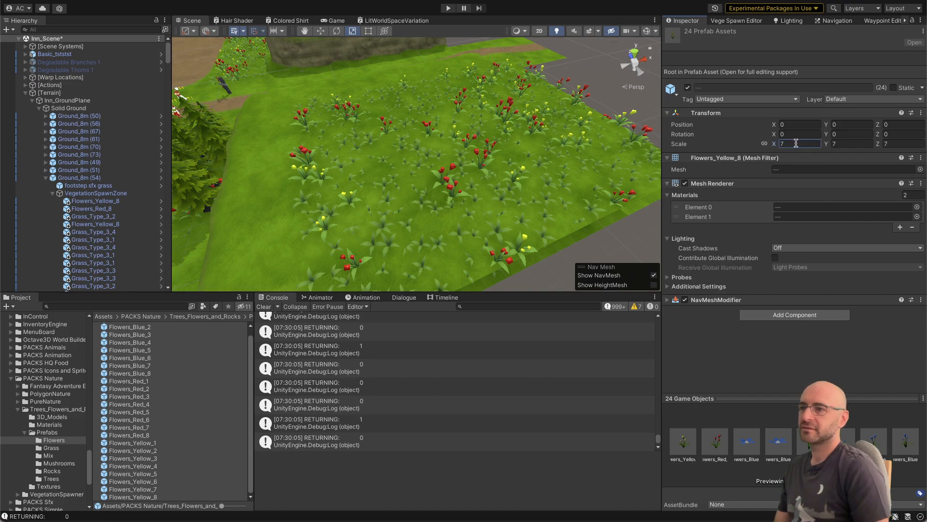
left_click(764, 144)
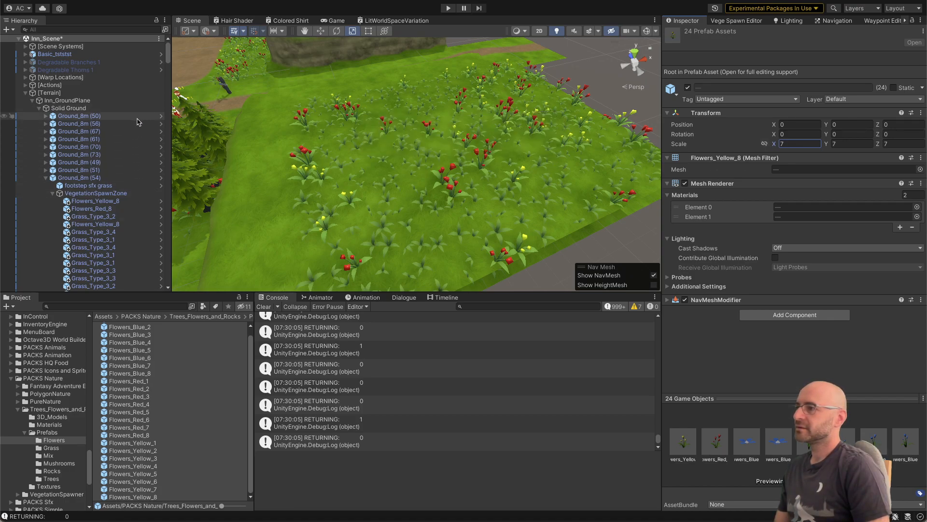
Step: Set the Vegetation Radius of the 8m_Grass prefab's VegetationSpawnZone to 1 and return to the inn scene
left_click(161, 178)
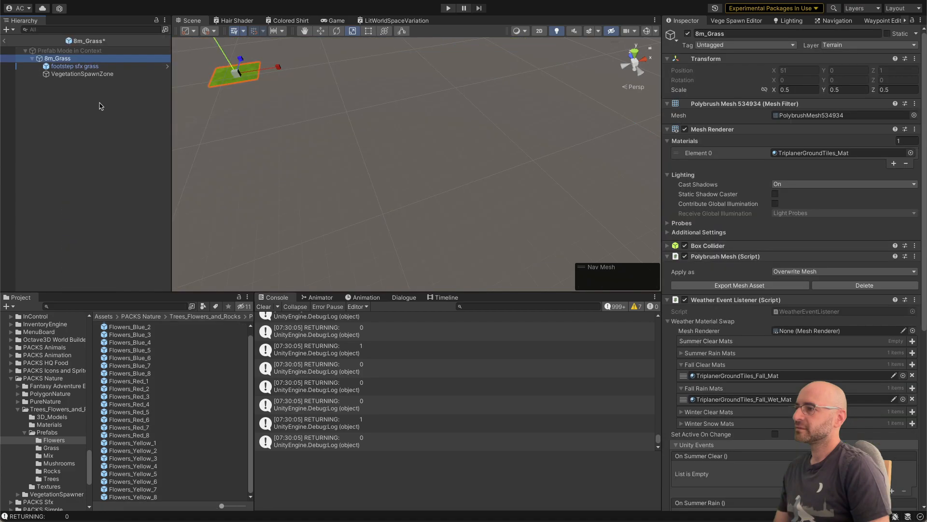
right_click(94, 76)
left_click(66, 89)
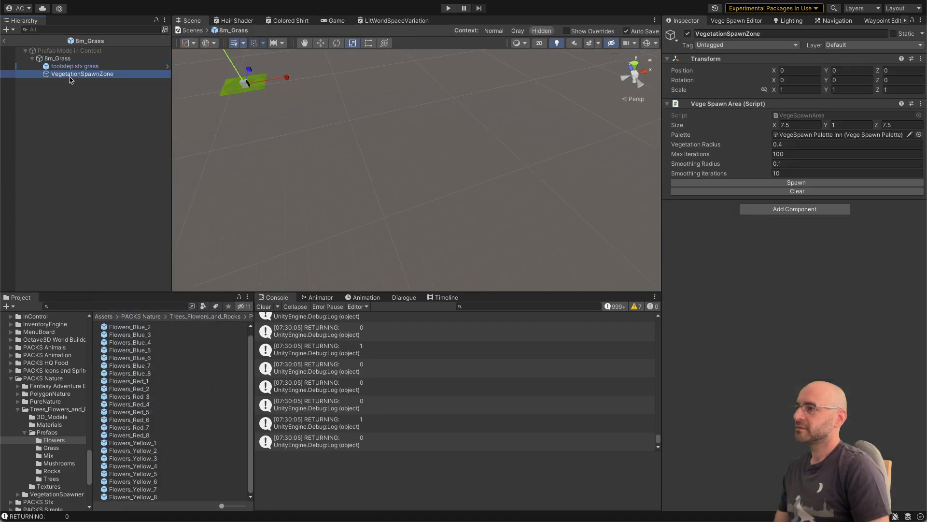
left_click(77, 88)
left_click(81, 76)
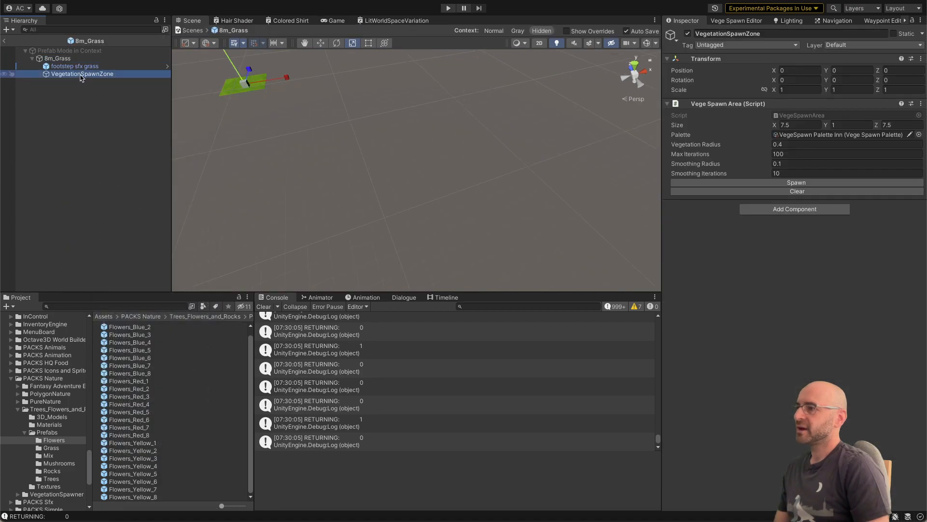
left_click(795, 142)
type("1")
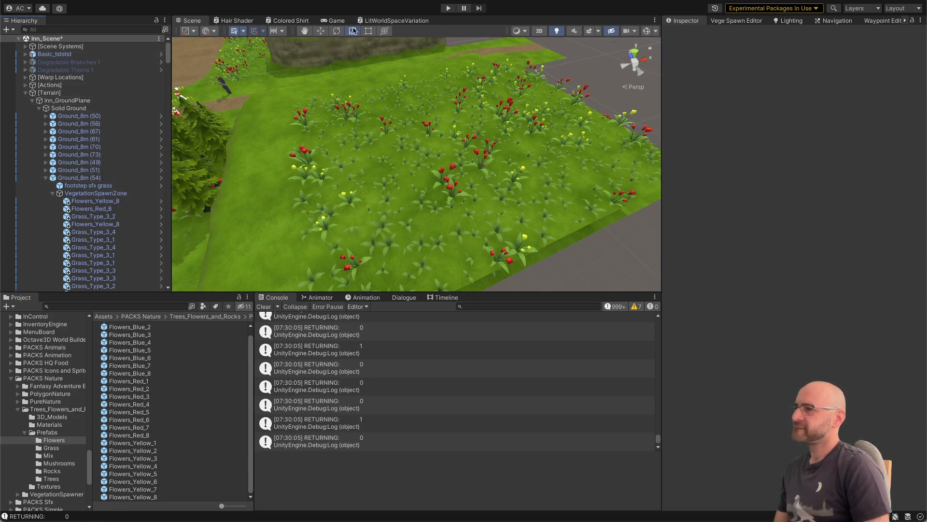
Step: Populate all vegetation areas again with the new radius and inspect the planting across the inn scene's grounds
left_click(736, 20)
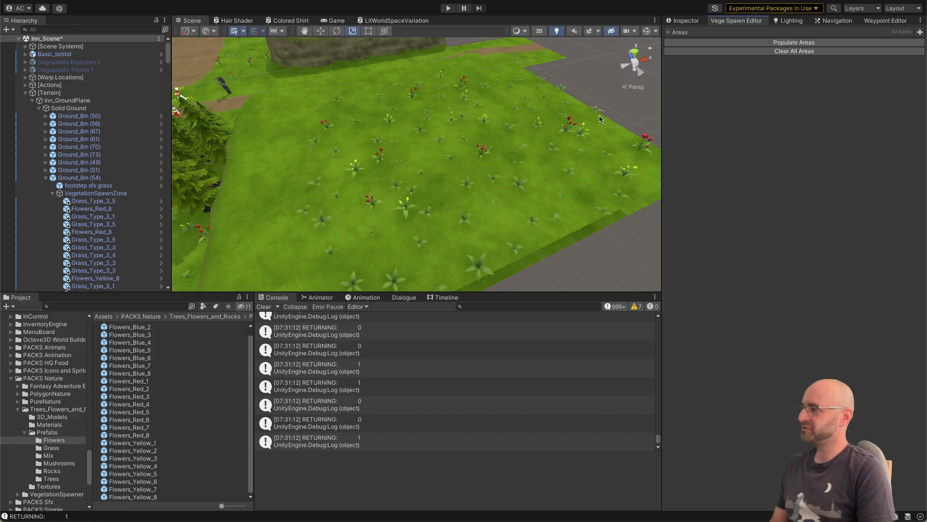
right_click_drag(595, 125, 541, 154)
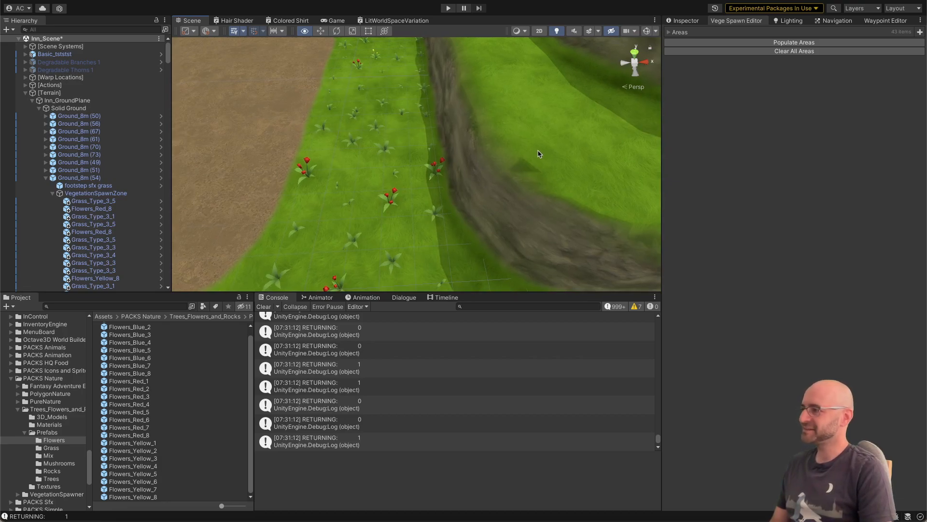
right_click_drag(539, 153, 457, 141)
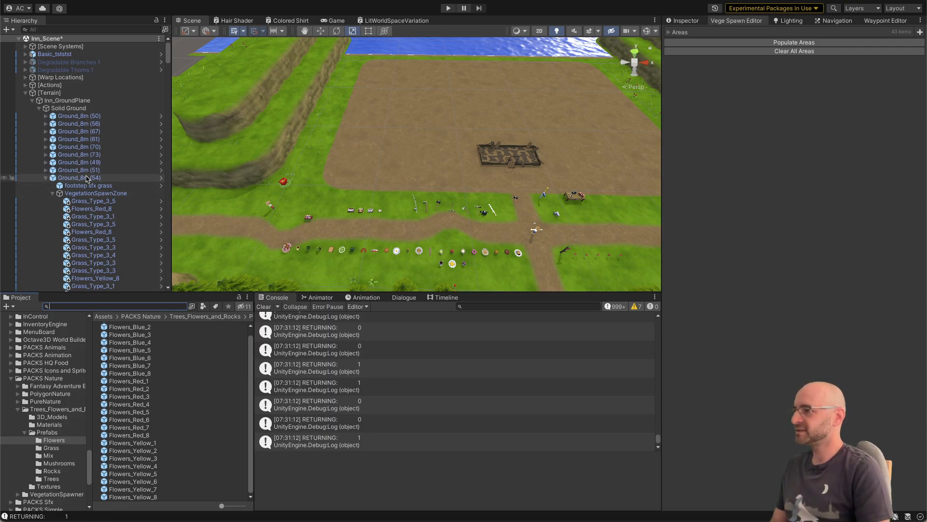
Step: Reopen the 8m_Grass prefab from Ground_8m (54) and display its VegetationSpawnZone's component settings
left_click(91, 192)
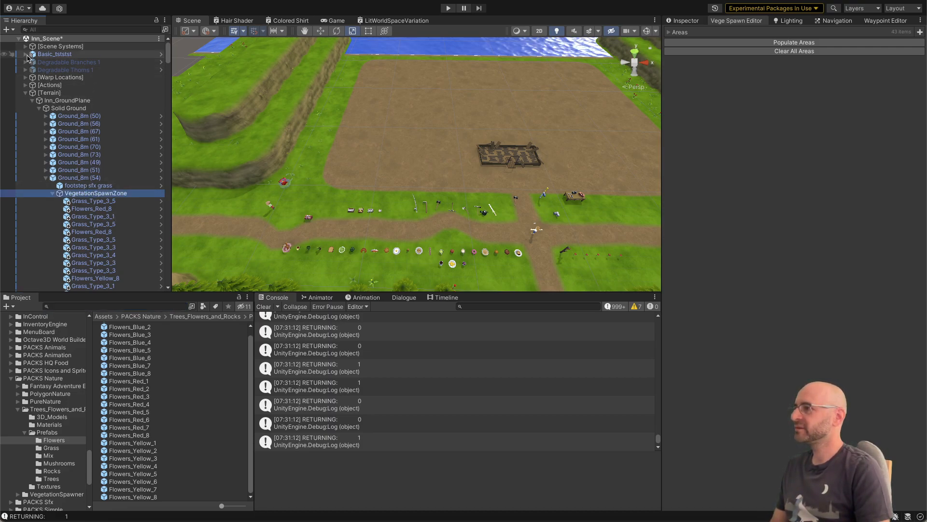
left_click(161, 178)
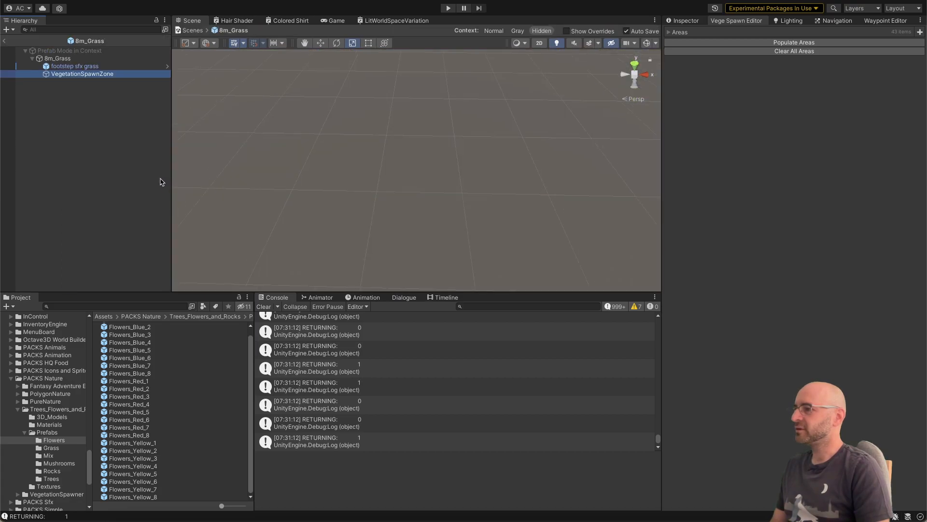
left_click(90, 87)
left_click(91, 74)
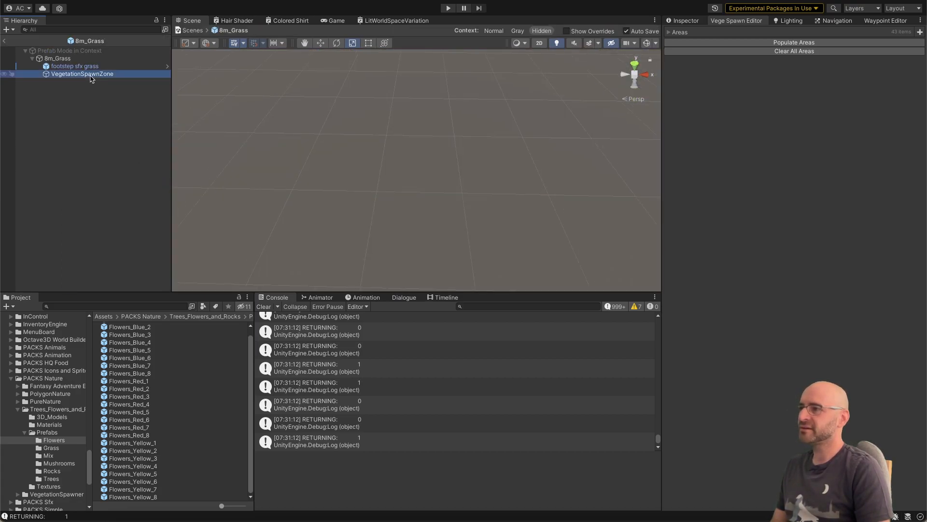
left_click(688, 21)
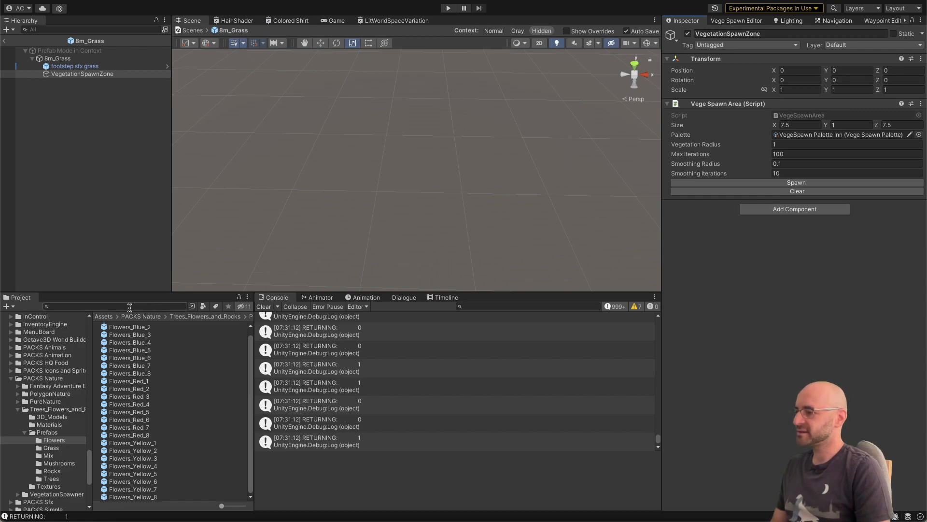
Step: Create a folder named VegeSpawn Prefabs inside the project's _Content folder
scroll(57, 387, "up", 15)
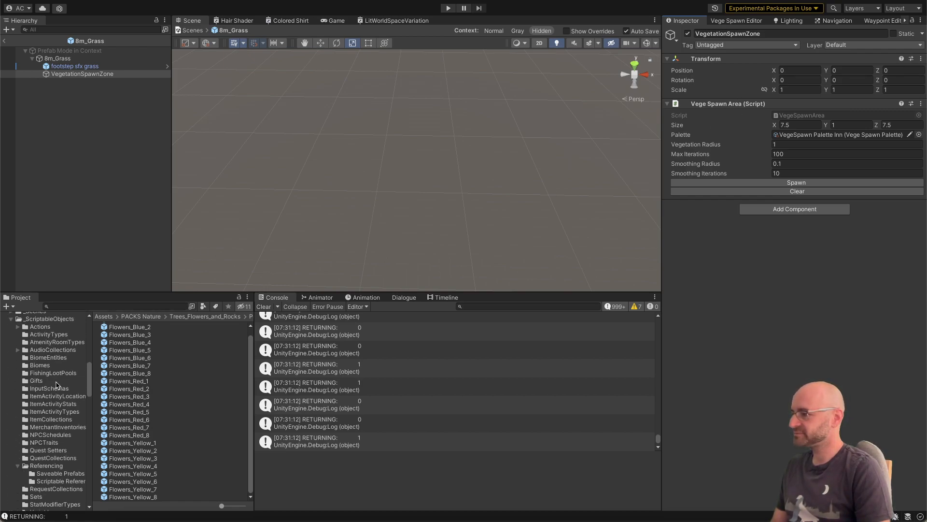
left_click(36, 362)
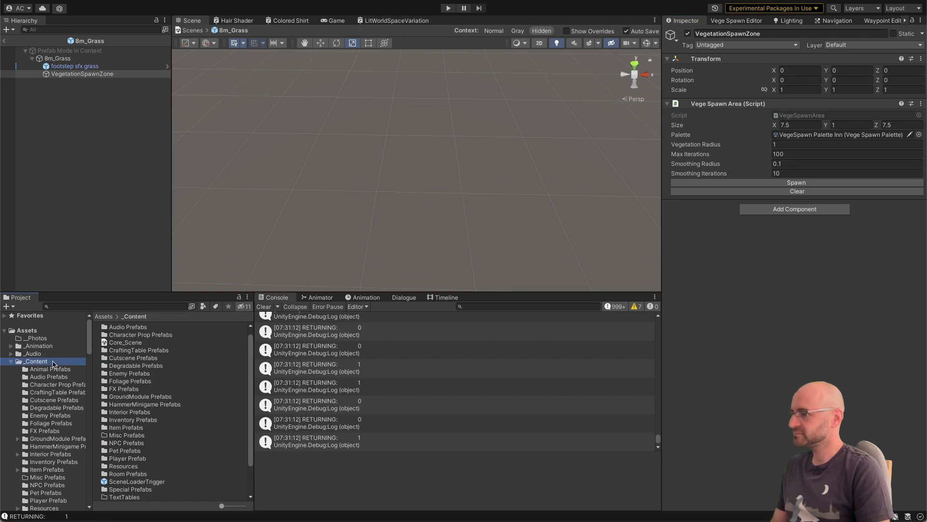
right_click(54, 365)
mouse_move(96, 232)
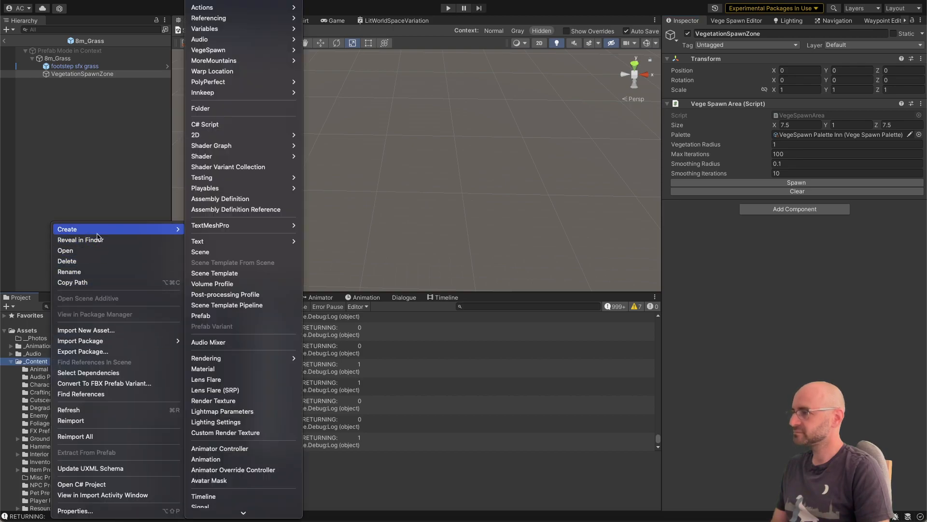
left_click(240, 109)
type("VegeSp")
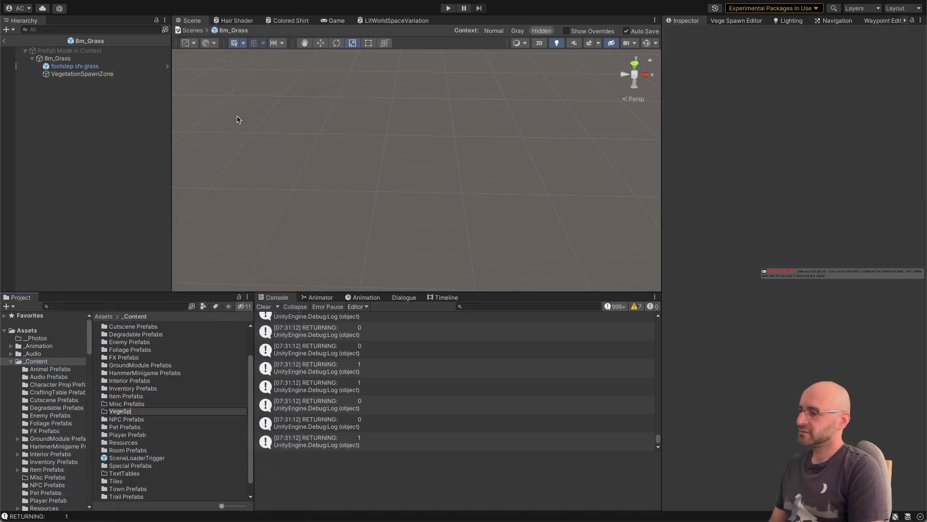
type("awn Prefabs")
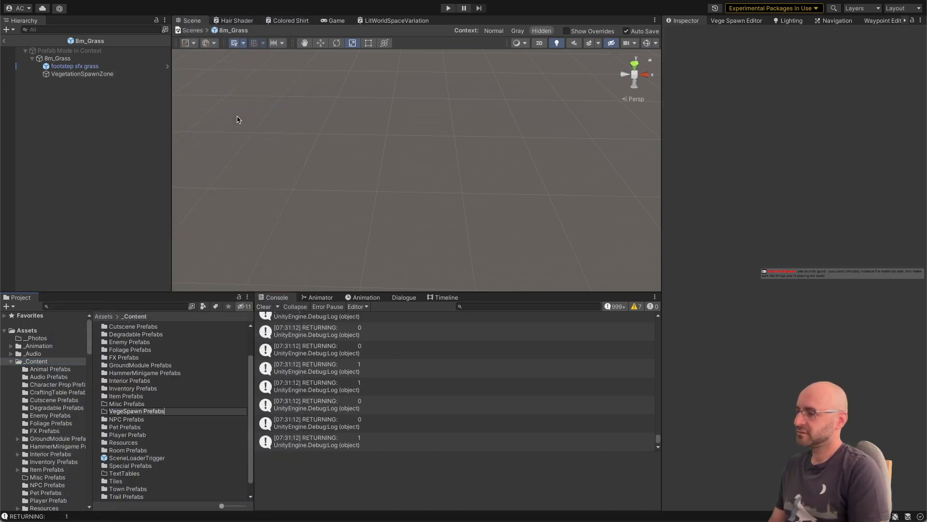
key("Return")
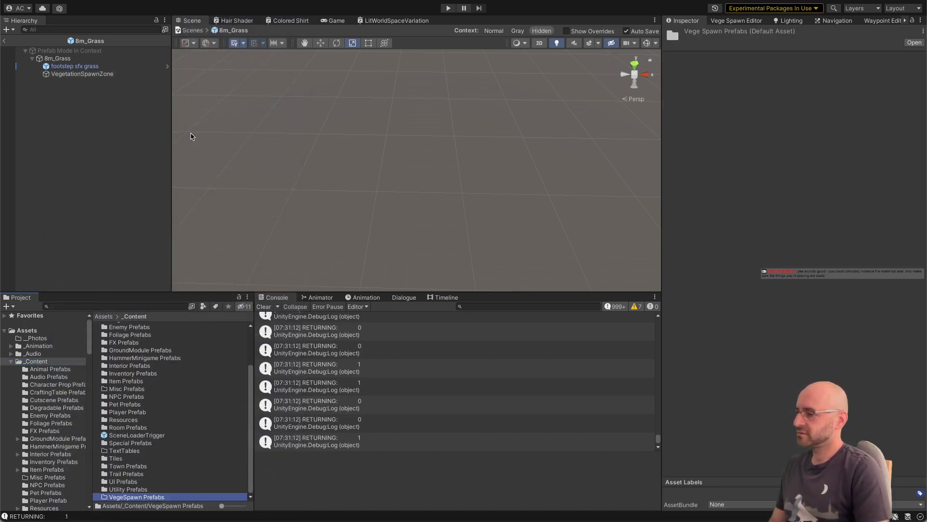
Step: Save the VegetationSpawnZone object as a prefab in the VegeSpawn Prefabs folder
double_click(145, 498)
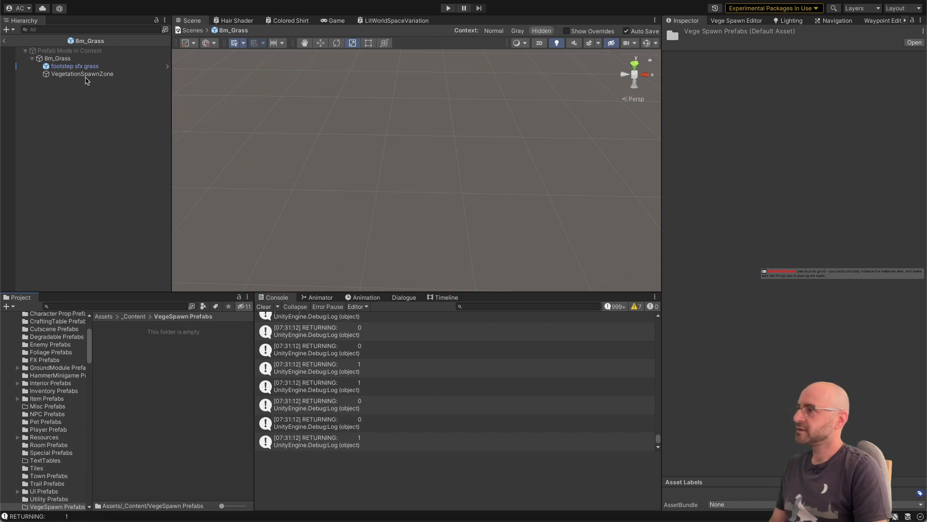
left_click_drag(85, 76, 155, 357)
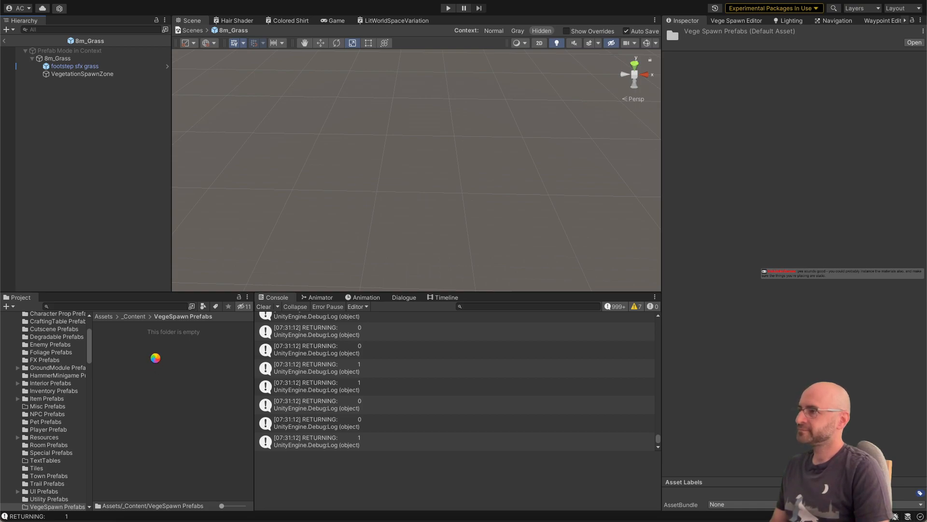
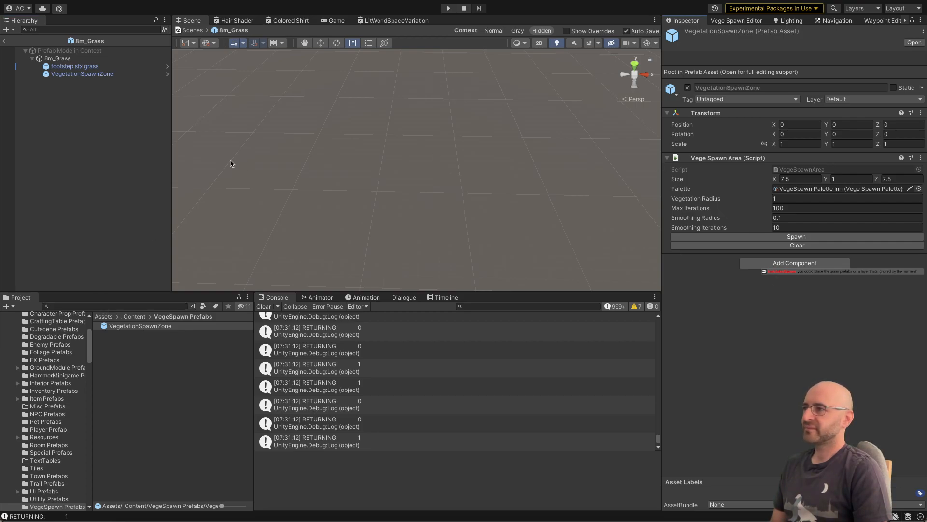
Step: Return from the 8m_Grass prefab to the inn scene and examine which layers the NavMesh Inn surface includes
left_click(114, 126)
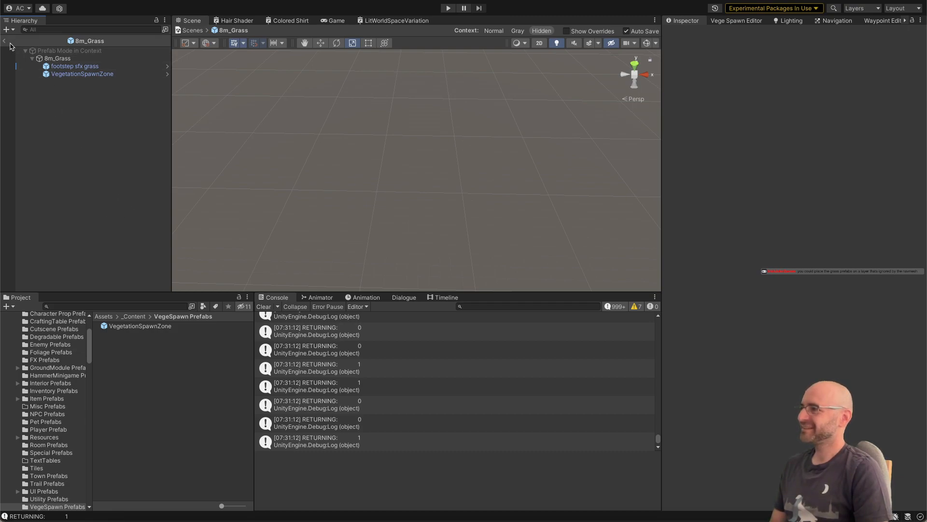
left_click(4, 41)
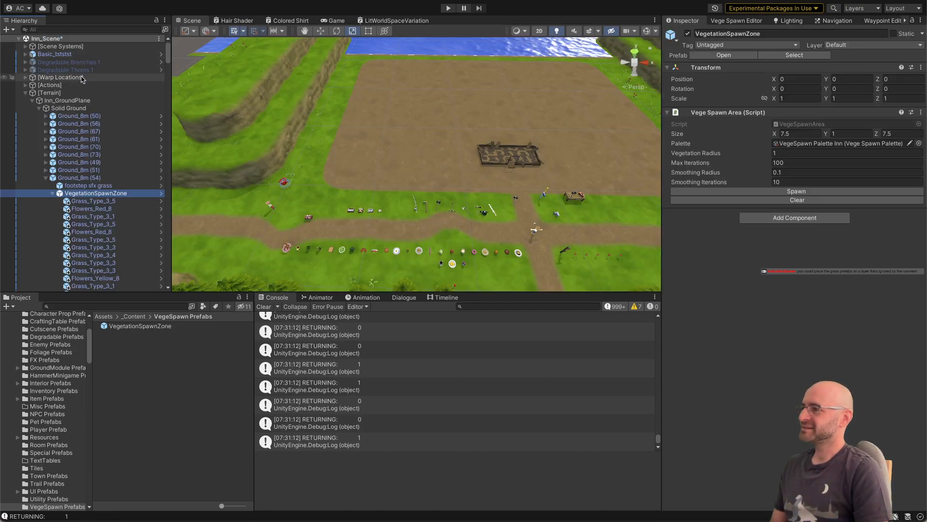
left_click(60, 46)
left_click(25, 46)
left_click(61, 54)
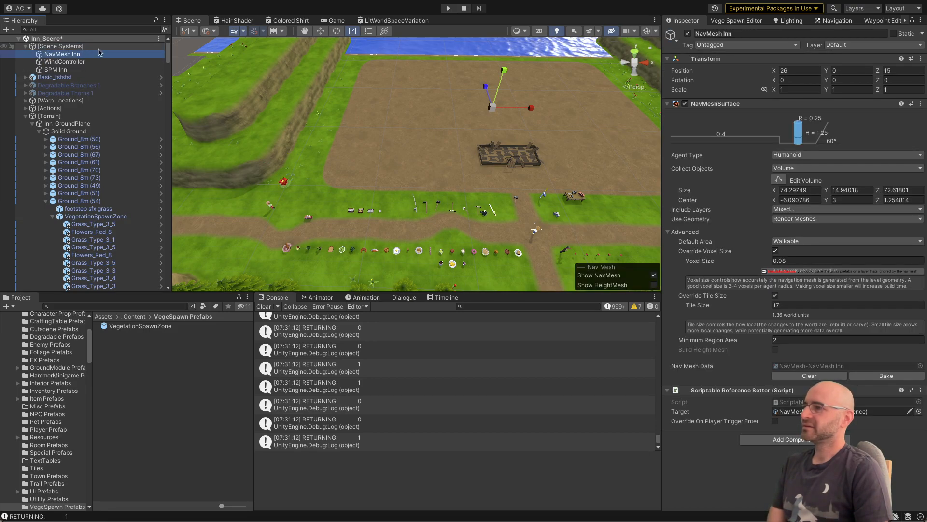
right_click_drag(361, 120, 473, 84)
key("w")
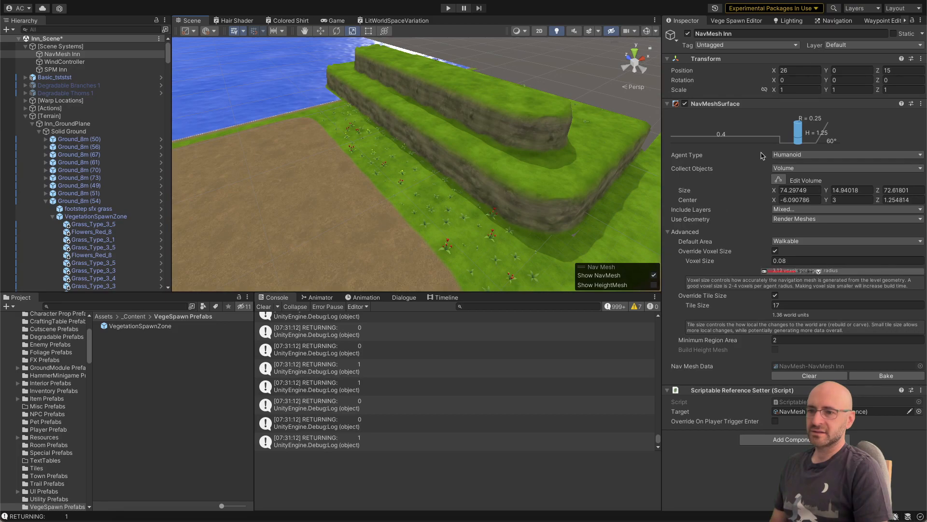
left_click(797, 209)
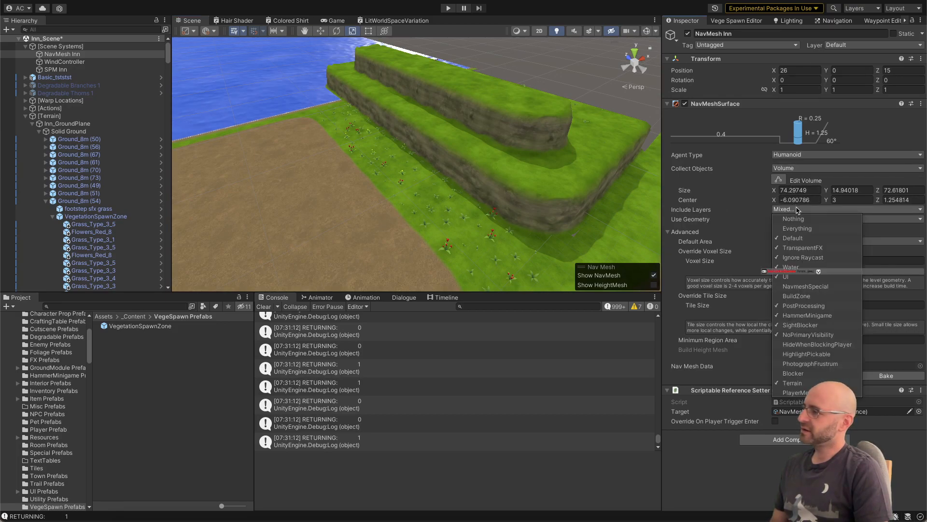
left_click(796, 209)
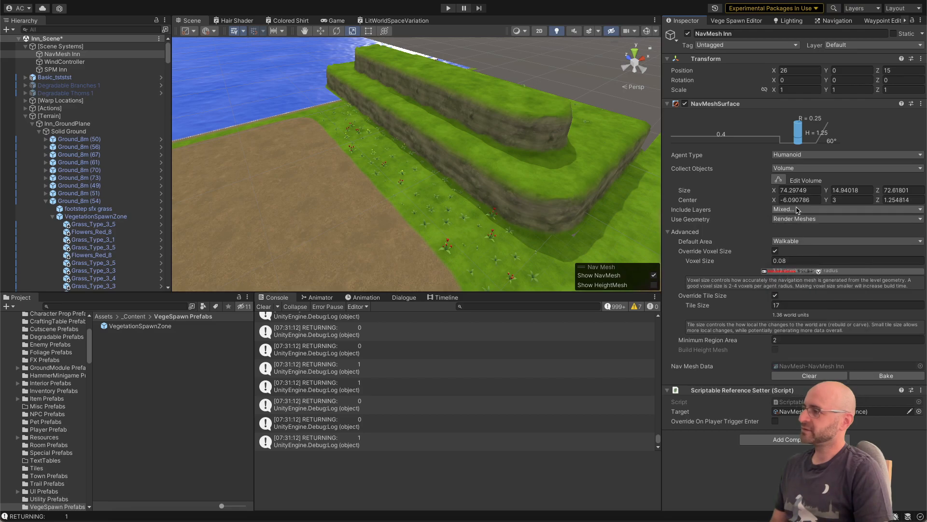
Step: Check the layer assignments of a spawned grass object and the Ground_8m (70) tile, including the layers available
left_click(104, 239)
left_click(94, 263)
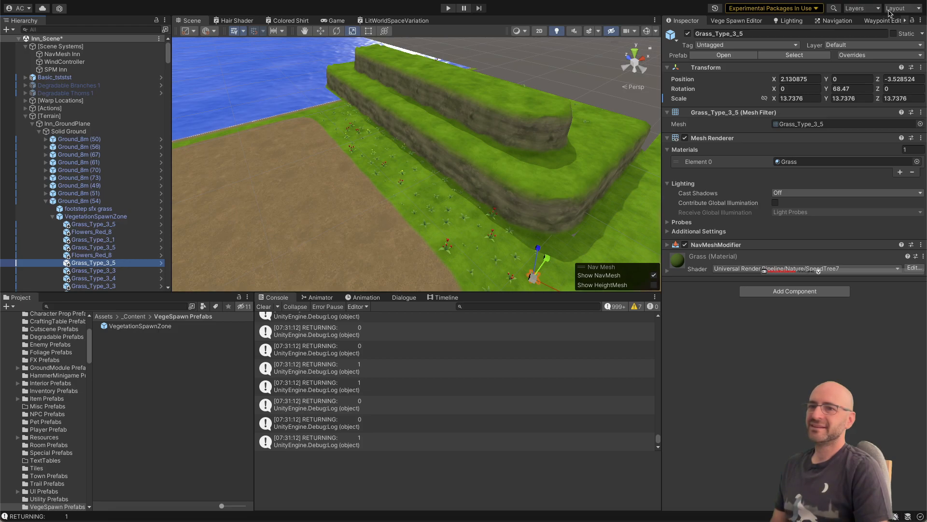
left_click(902, 45)
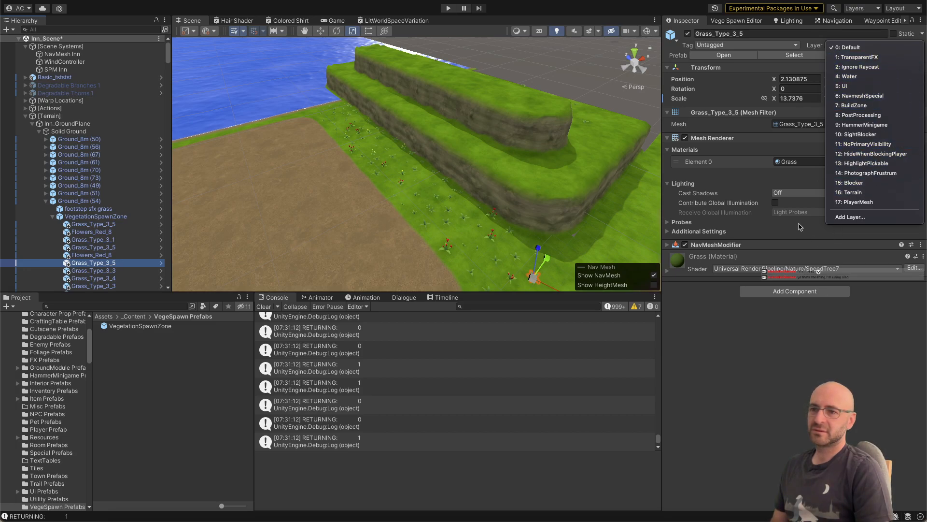
left_click(790, 357)
left_click(139, 171)
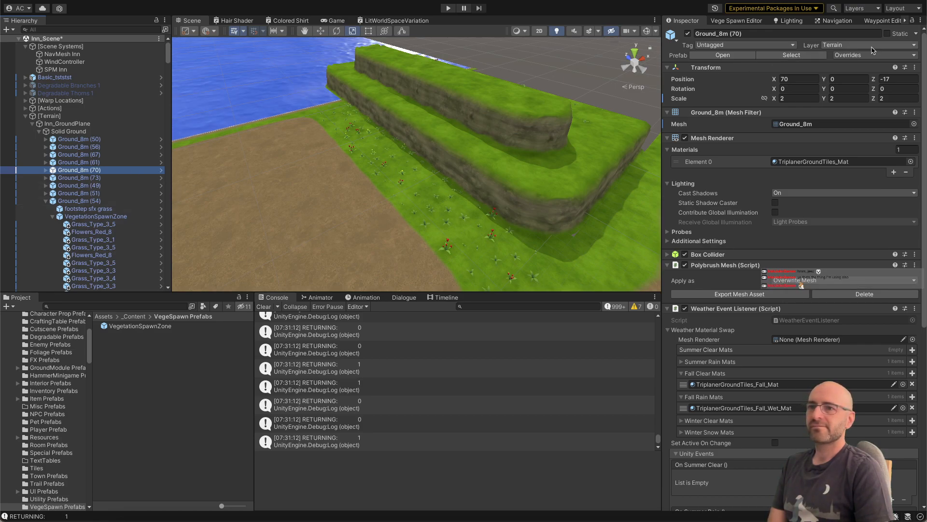
Step: Review the NavMesh Inn surface's included layers again for comparison with the vegetation and ground layers
left_click(99, 69)
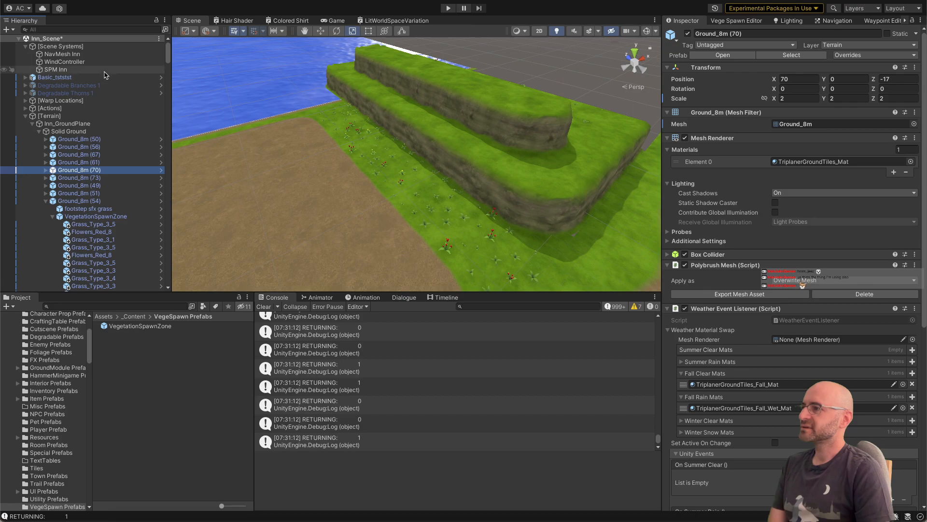
key("Up")
key("Up")
key("Up")
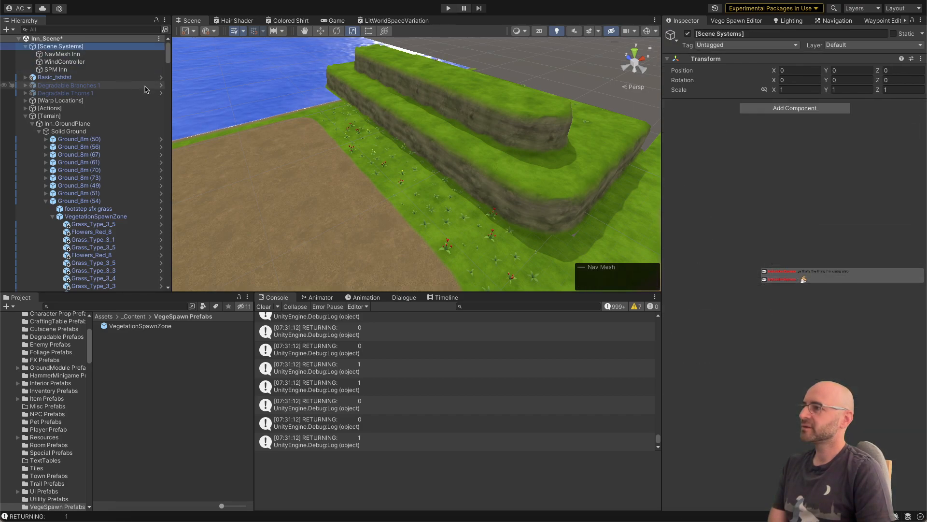
key("Down")
left_click(811, 210)
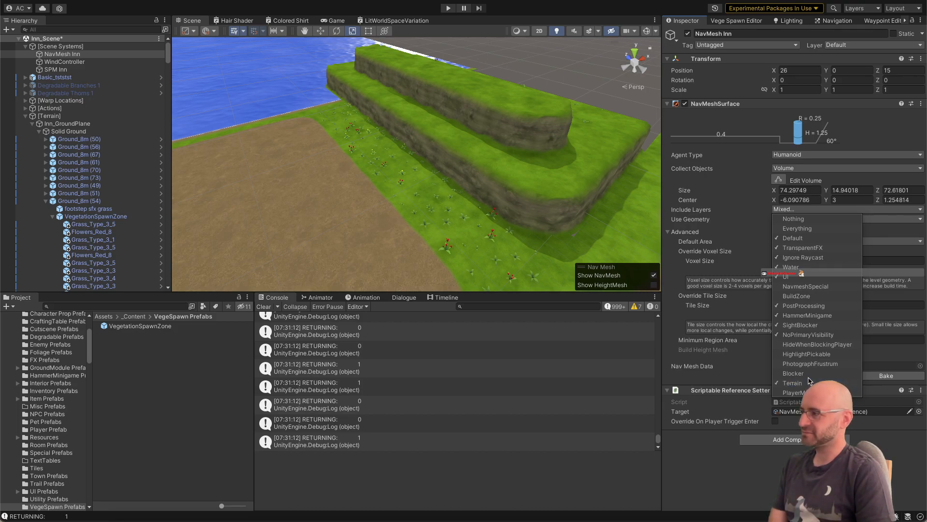
Step: Add a new project layer named NavmeshIgnore as User Layer 18
left_click(873, 45)
left_click(853, 219)
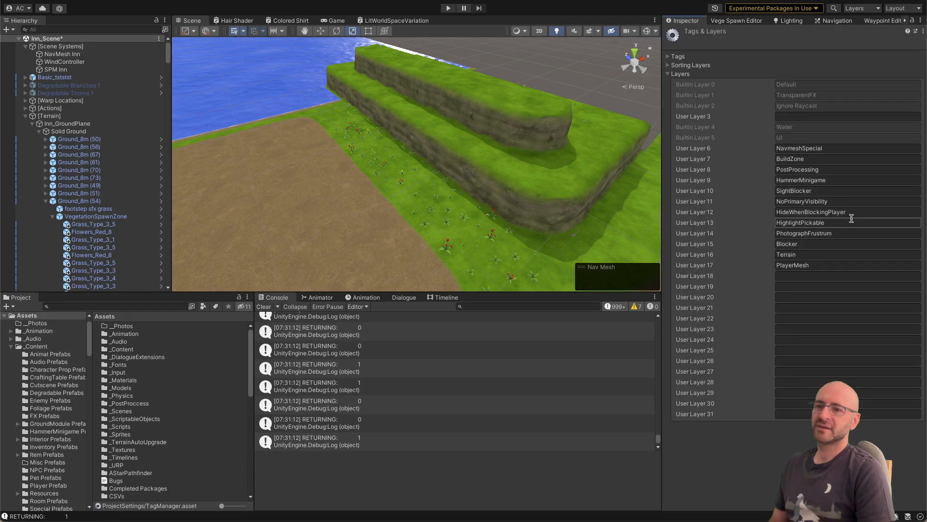
left_click(799, 278)
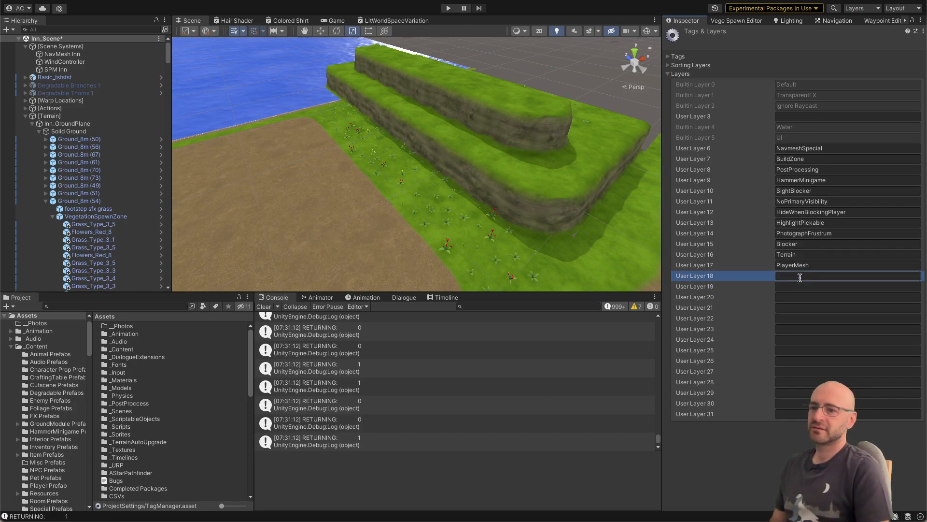
left_click(800, 278)
type("NavmeshIgnore")
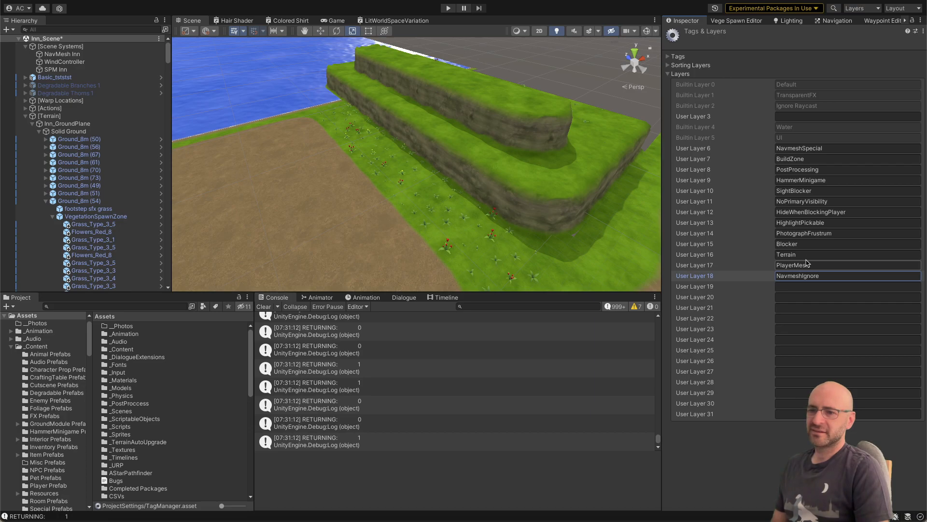
Step: Assign every prefab in the Grass folder to the NavmeshIgnore layer and mark them all as static
left_click(109, 241)
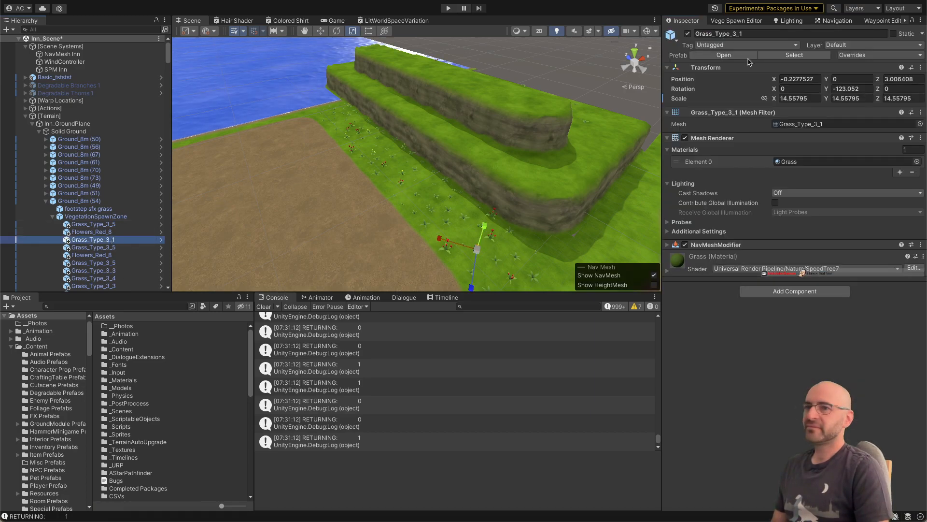
left_click(788, 58)
key("ctrl+a")
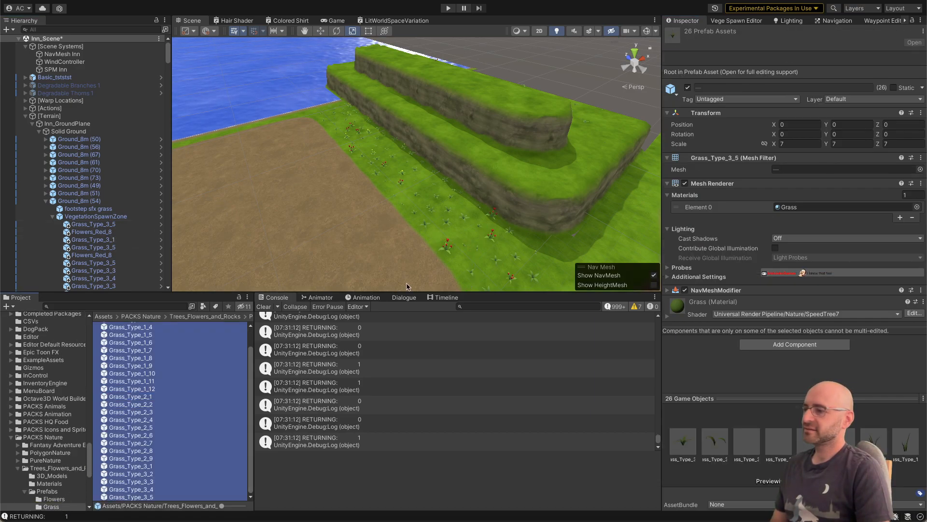
left_click(879, 99)
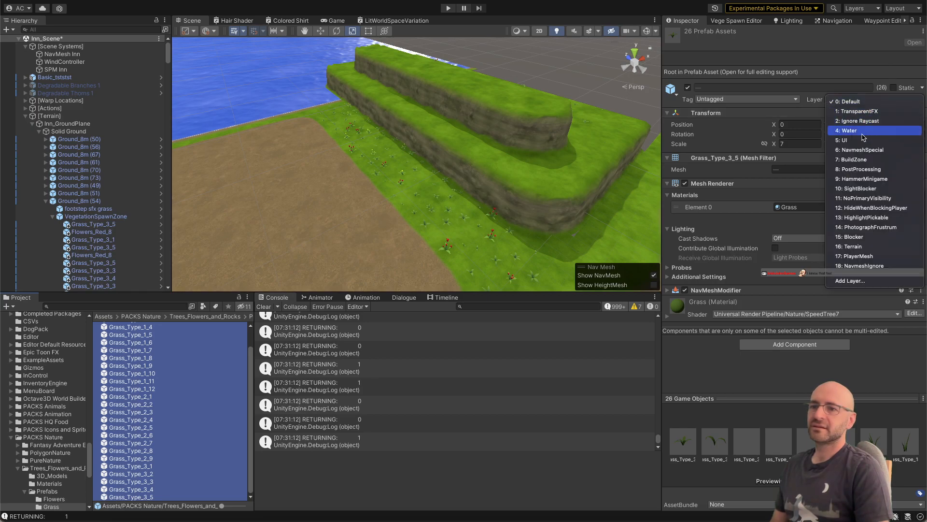
left_click(864, 265)
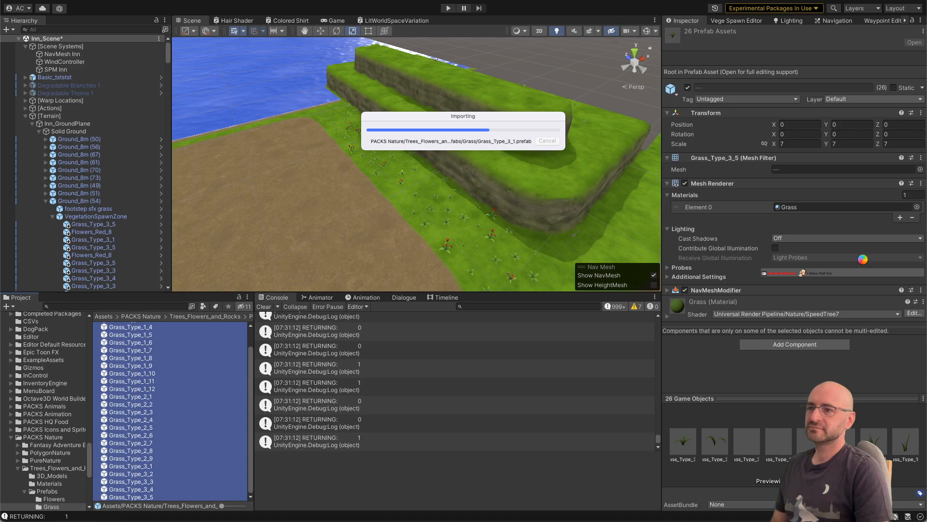
left_click(894, 88)
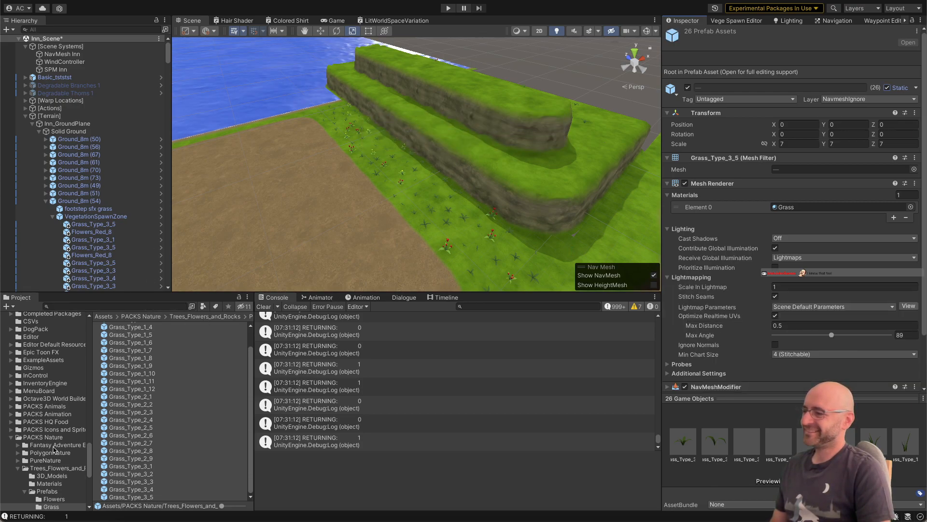
Step: Mark every prefab in the Flowers folder as static and assign them all to the NavmeshIgnore layer
left_click(53, 497)
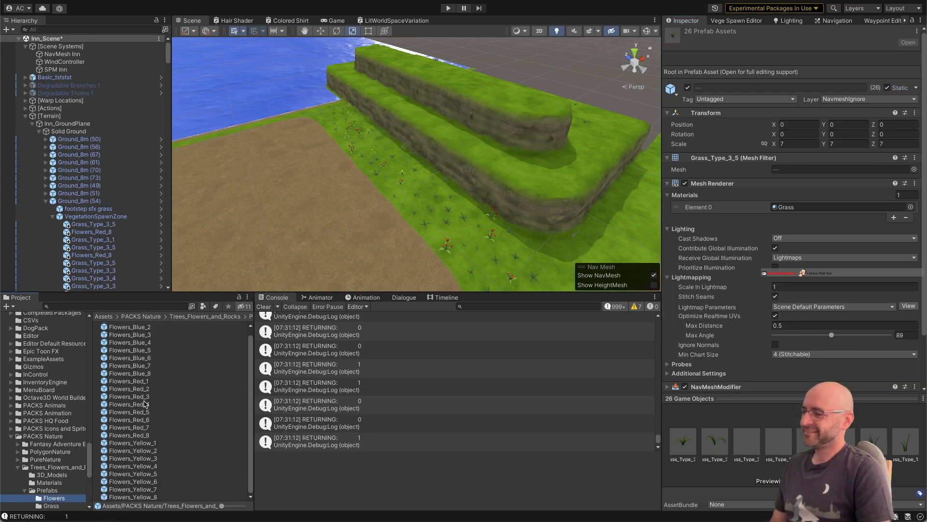
left_click(145, 388)
key("ctrl+a")
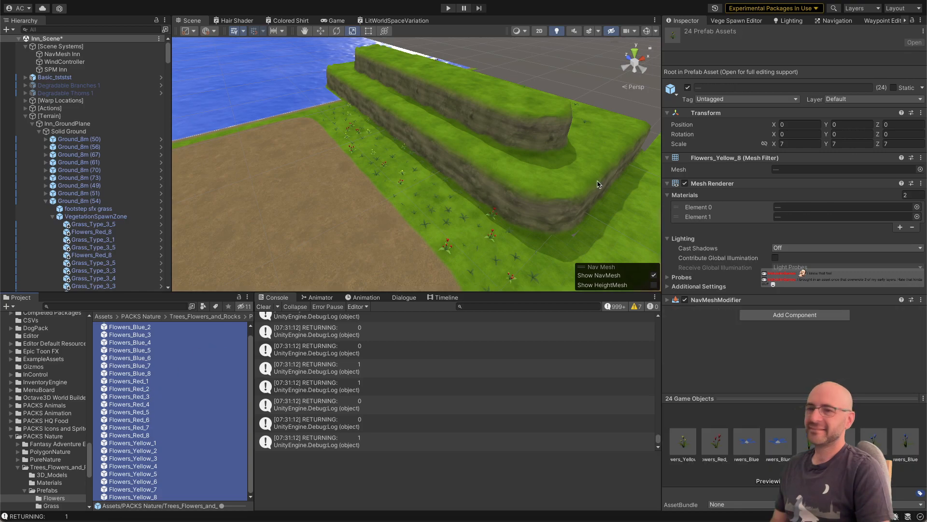
left_click(893, 87)
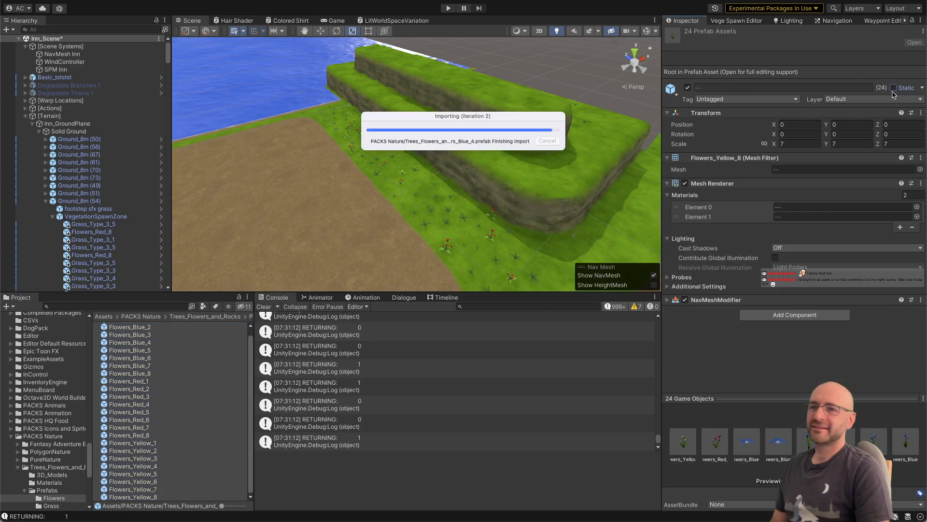
left_click(865, 100)
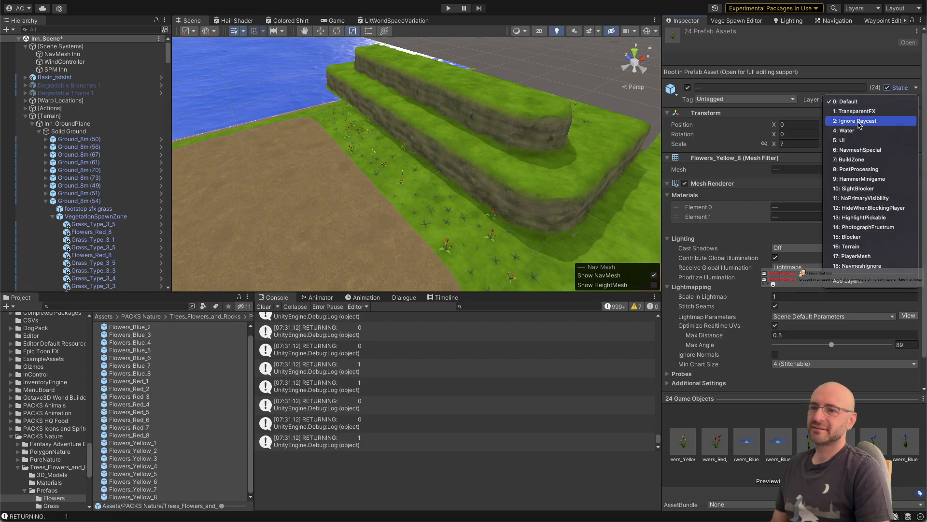
left_click(854, 266)
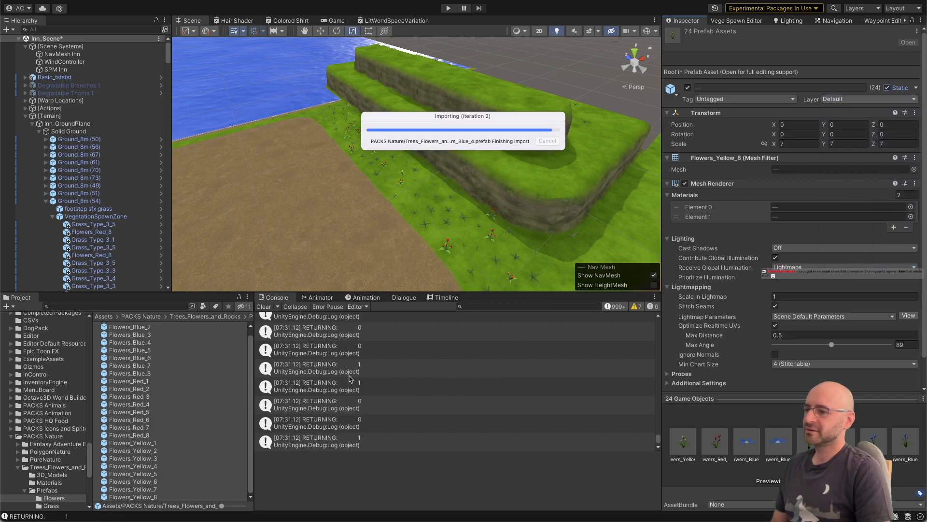
Step: Open RNG.cs in Visual Studio from a RETURNING log entry, delete the Debug.Log line in GetWeightedInList, and switch back to Unity
left_click(334, 368)
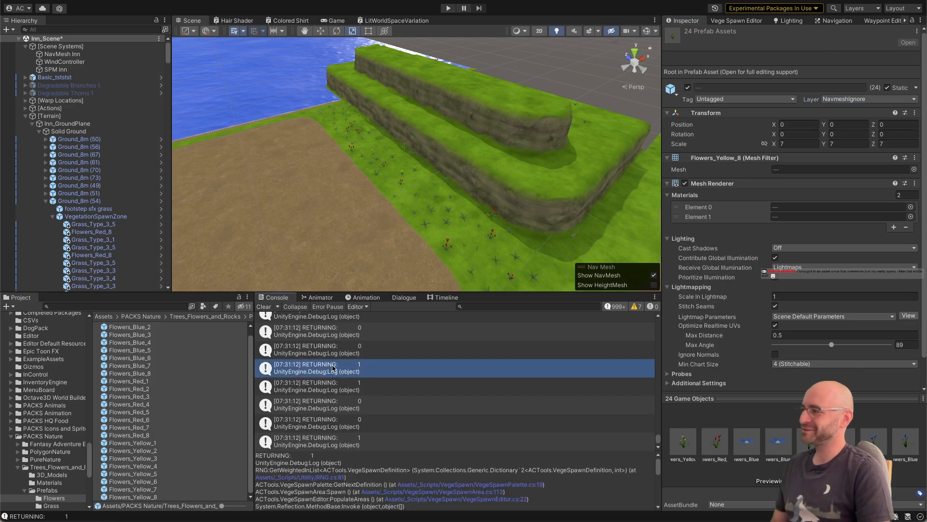
double_click(334, 368)
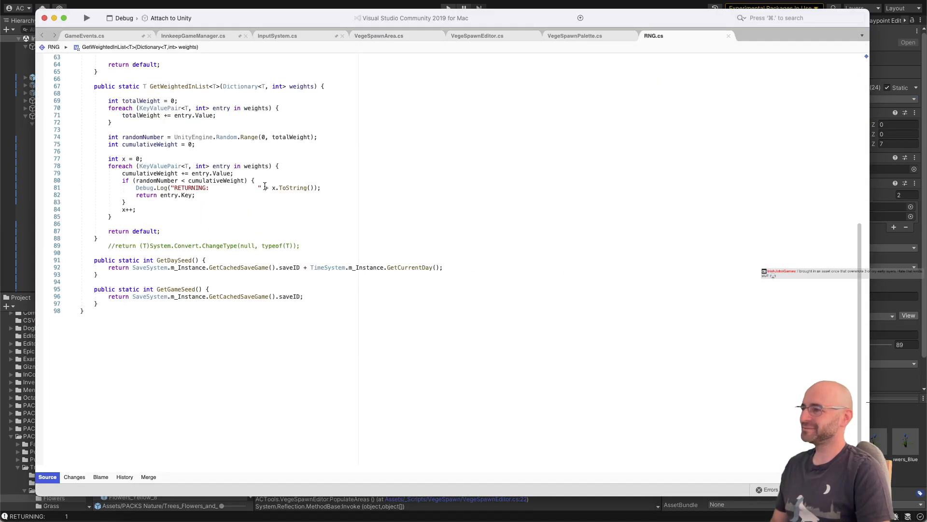
left_click(322, 187)
key("super+shift+Left")
key("BackSpace")
key("super+shift+Left")
key("BackSpace")
key("BackSpace")
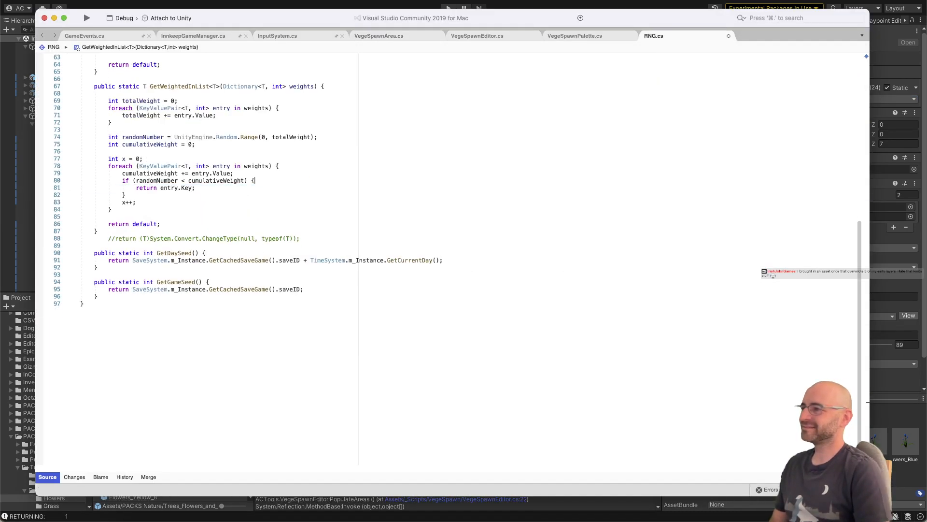
key("super+Tab")
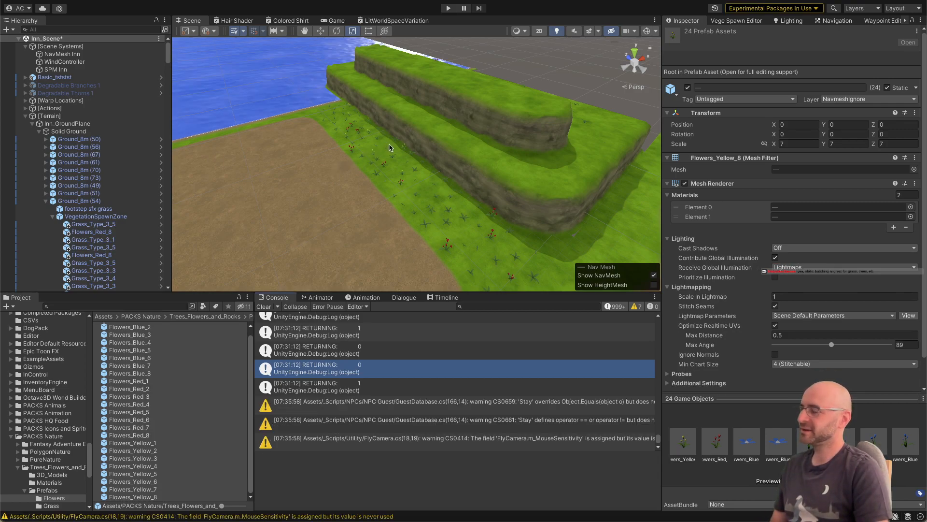
Step: Locate the pine tree walls in the inn scene and open the Pine Tree Wall prefab from Pine Tree Wall (2)
right_click_drag(389, 145, 459, 146)
right_click_drag(401, 176, 396, 180)
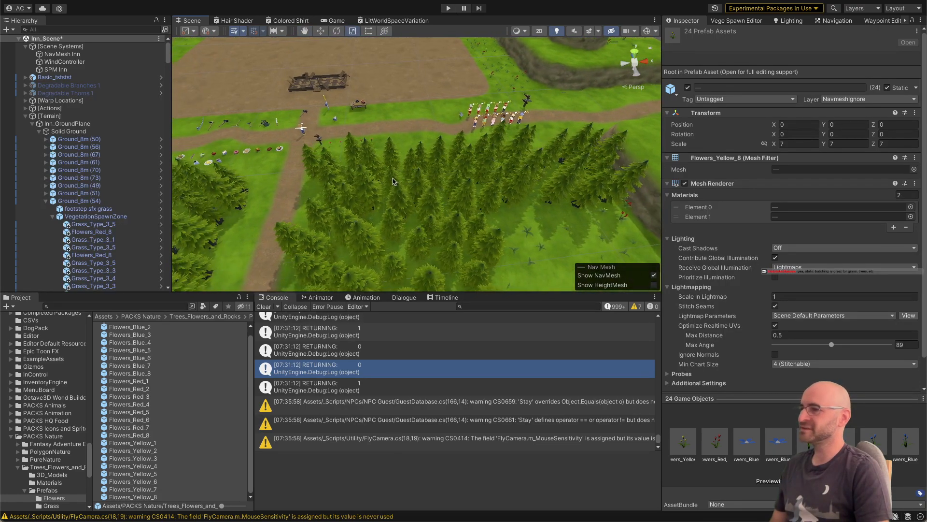
left_click(395, 181)
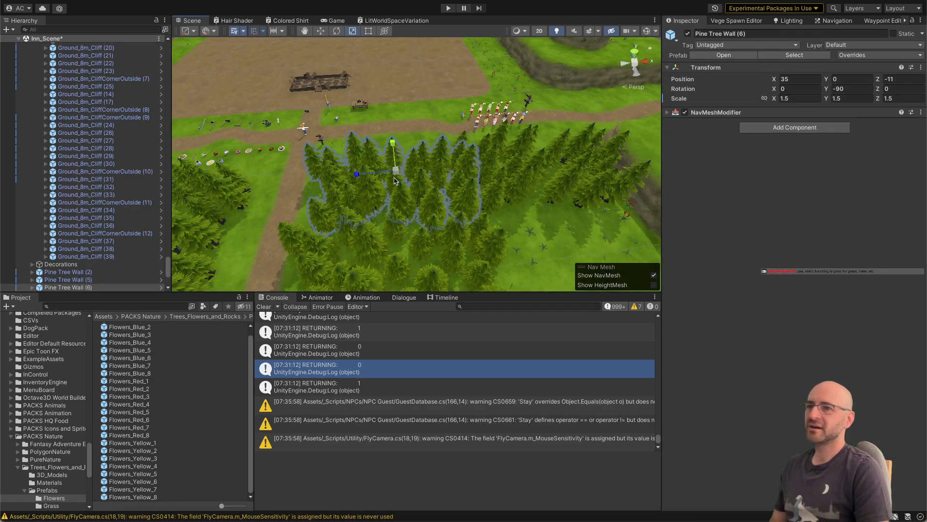
left_click(116, 271)
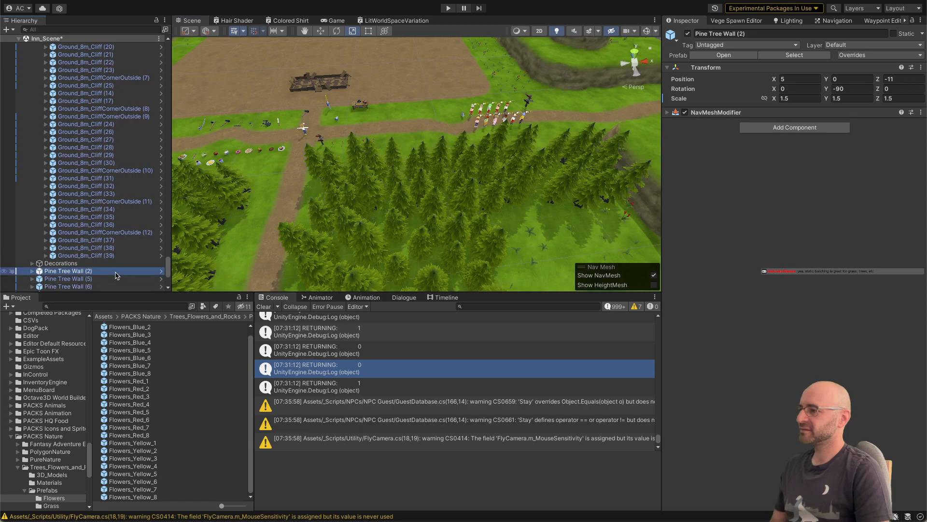
left_click(161, 271)
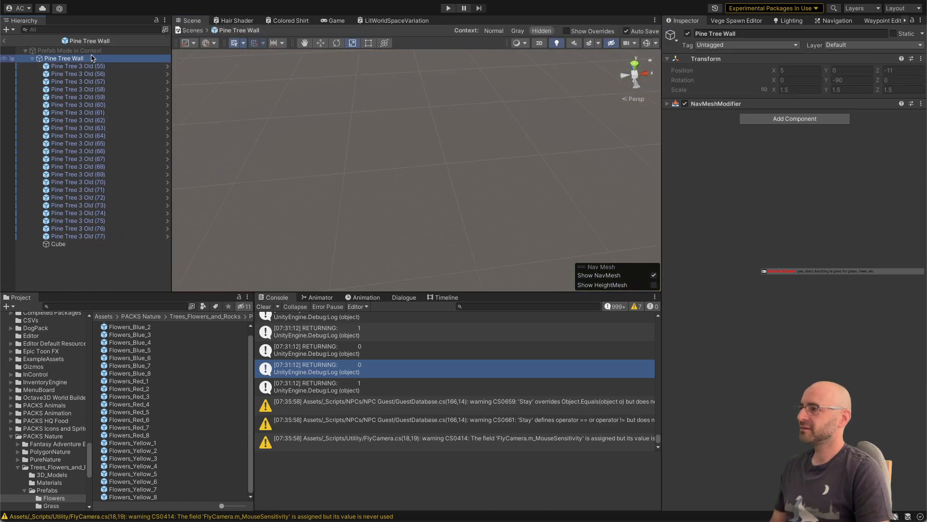
Step: Mark the Pine Tree Wall root and all its Pine Tree 3 Old objects as static, including children, and return to the inn scene
left_click(97, 73)
left_click(96, 70)
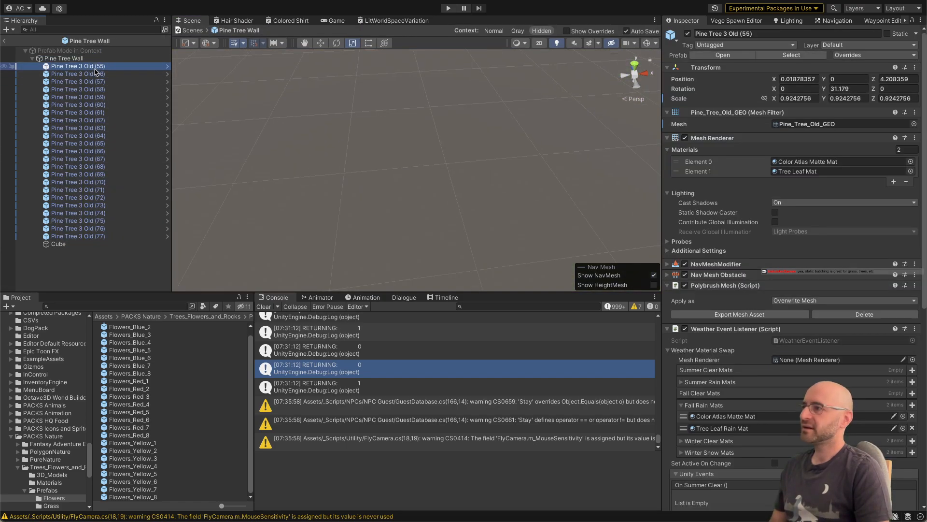
left_click(82, 58)
left_click(96, 236, "shift")
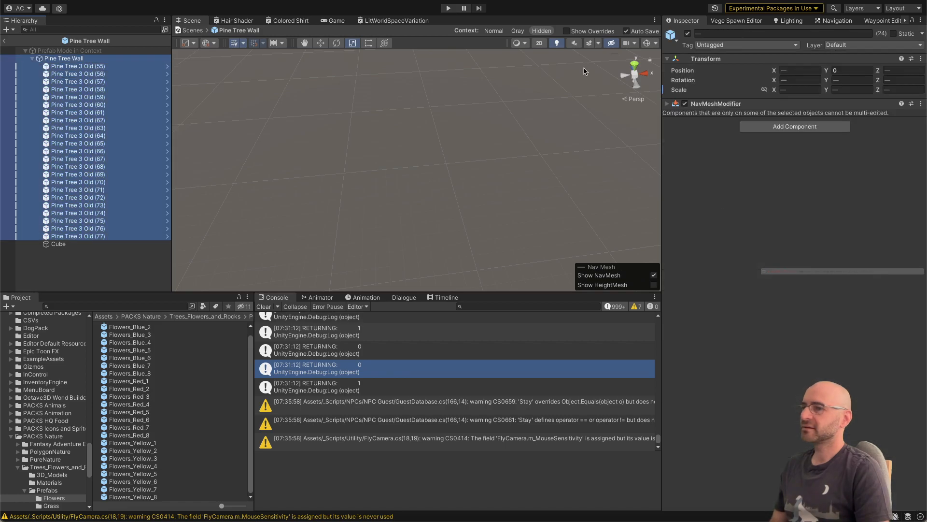
left_click(900, 35)
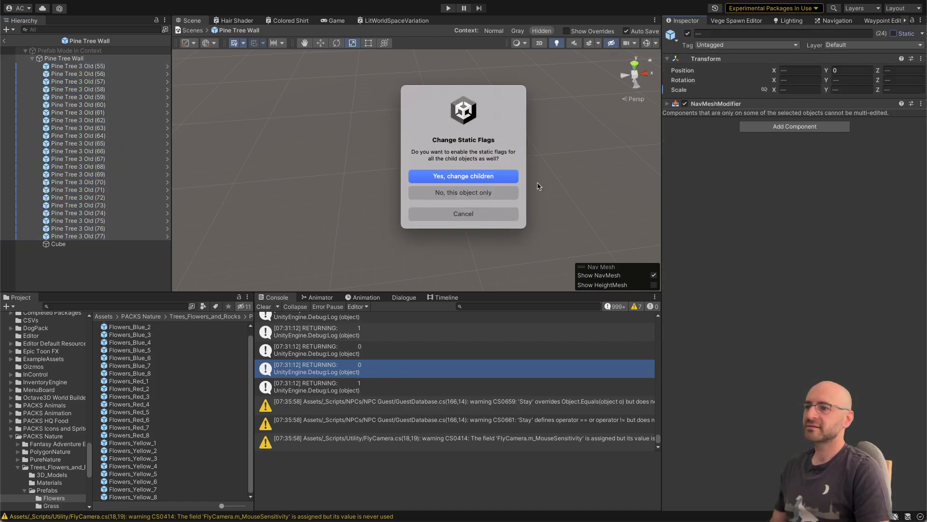
left_click(493, 179)
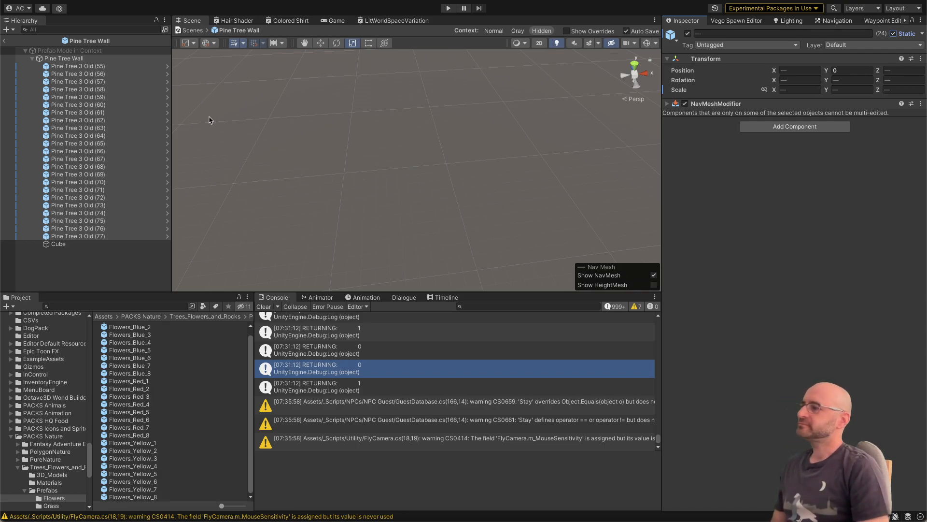
left_click(5, 41)
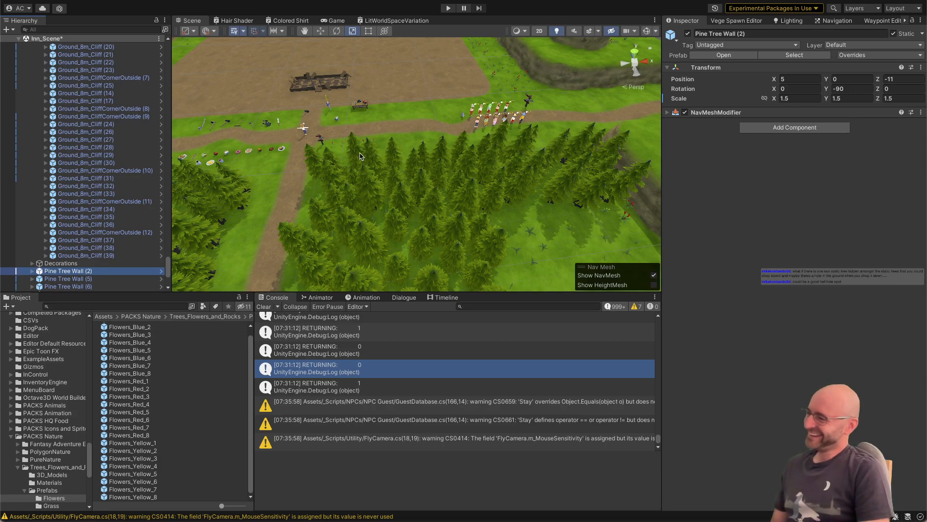
Step: Look over the inn scene around the pine trees, the item displays and the ruined inn foundation
right_click_drag(360, 151, 361, 134)
key("a")
key("w")
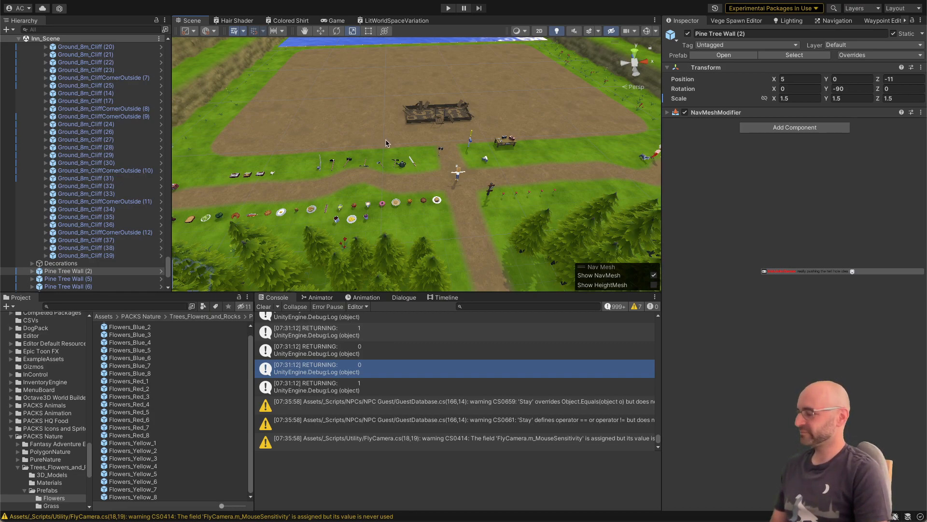
right_click_drag(385, 145, 460, 205)
key("w")
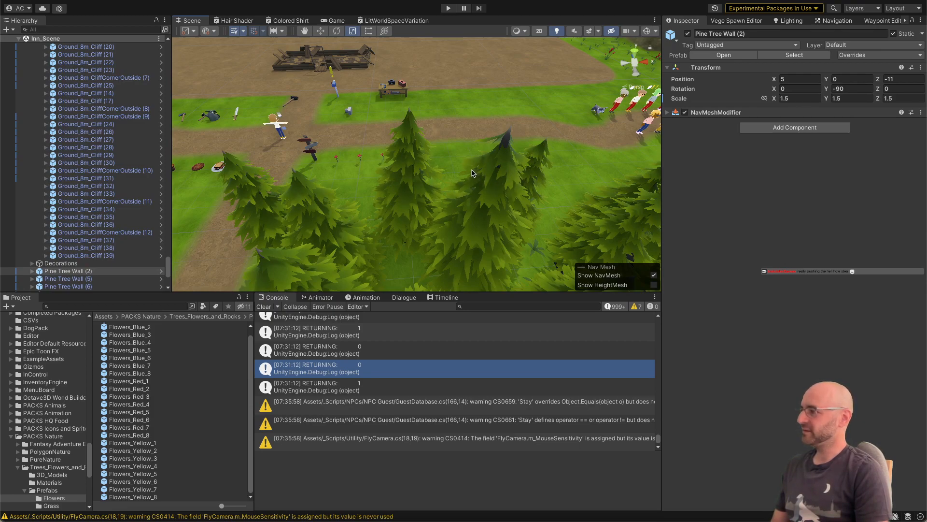
key("w")
right_click_drag(471, 171, 454, 160)
key("a")
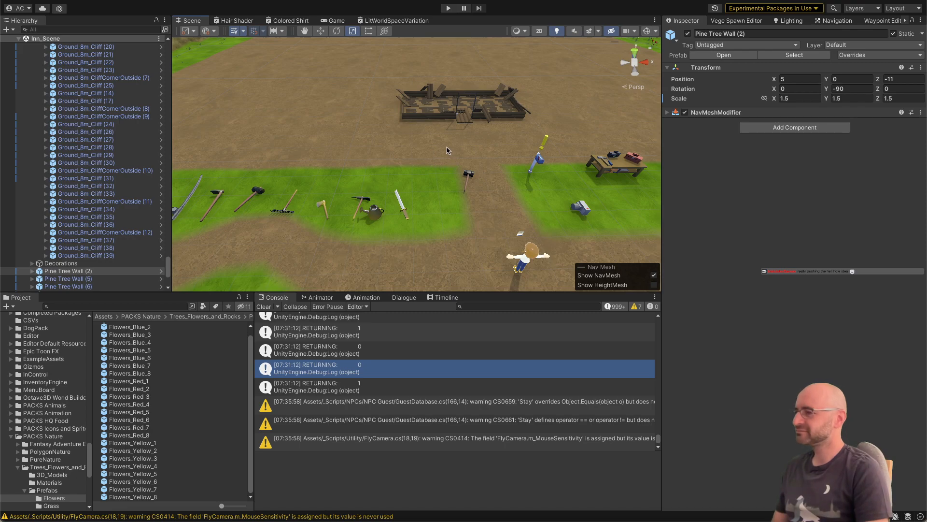
right_click_drag(448, 159, 452, 94)
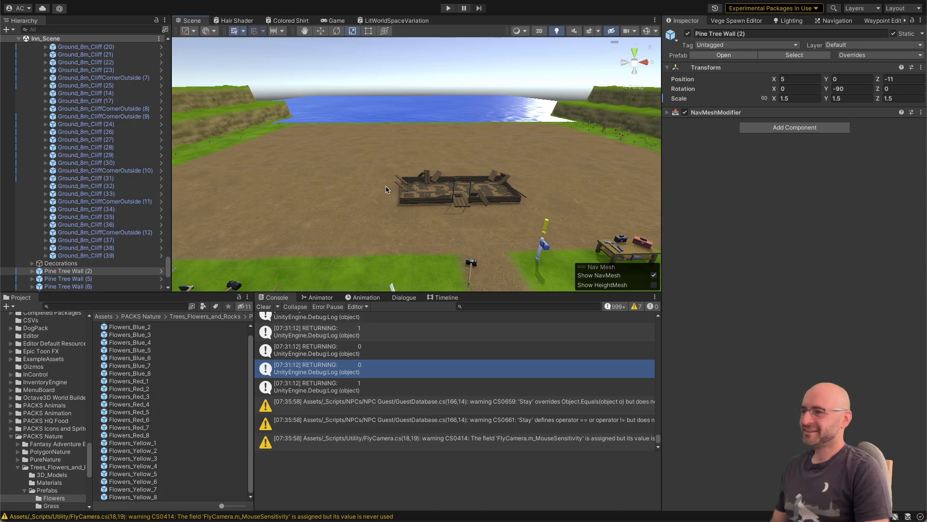
Step: Clear all areas with the Vege Spawn Editor, repopulate them with vegetation, and collapse Ground_8m (54) in the hierarchy
left_click(313, 105)
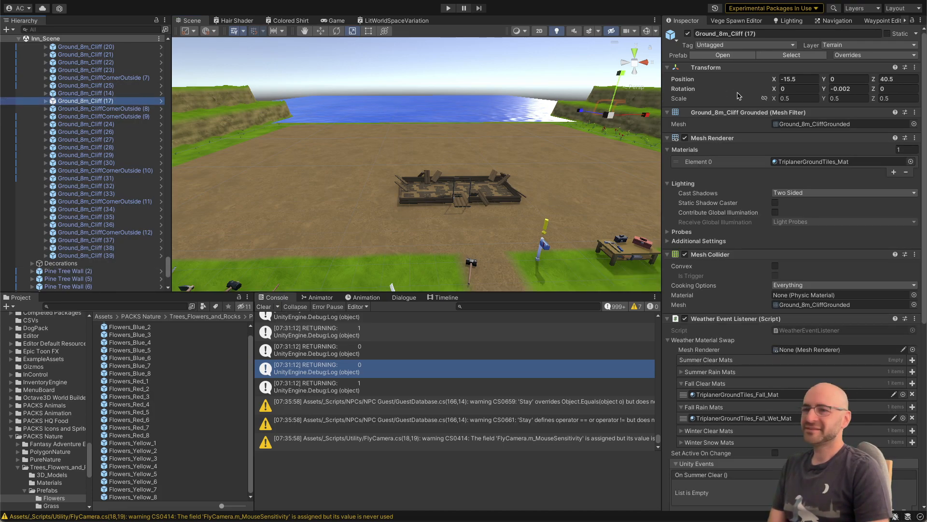
left_click(736, 20)
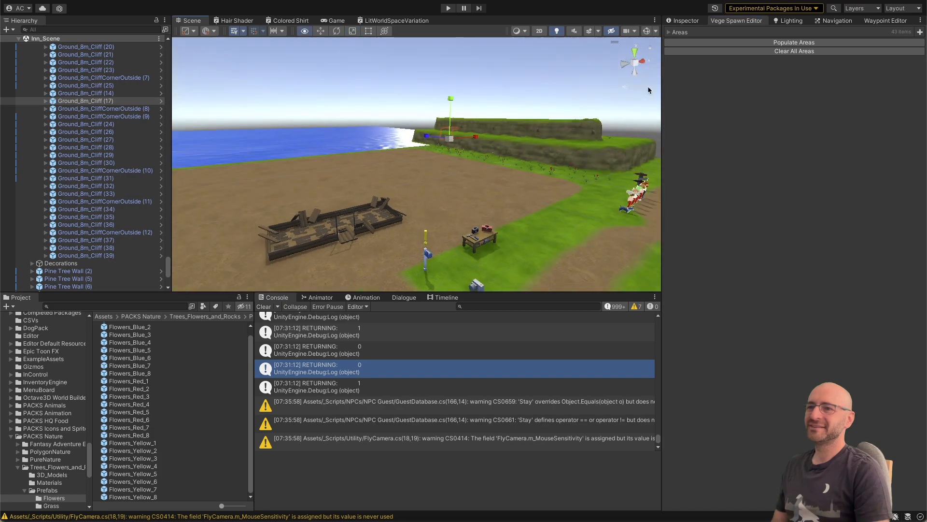
left_click(782, 51)
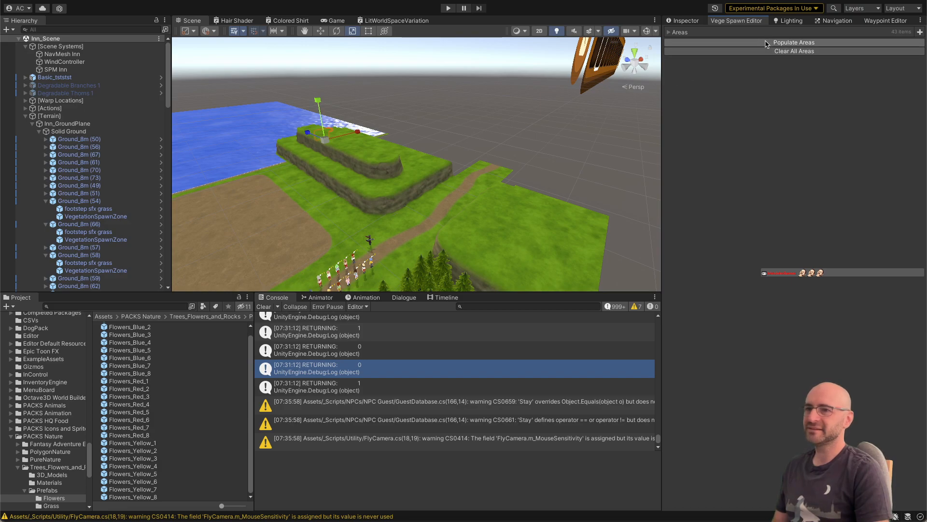
left_click(766, 43)
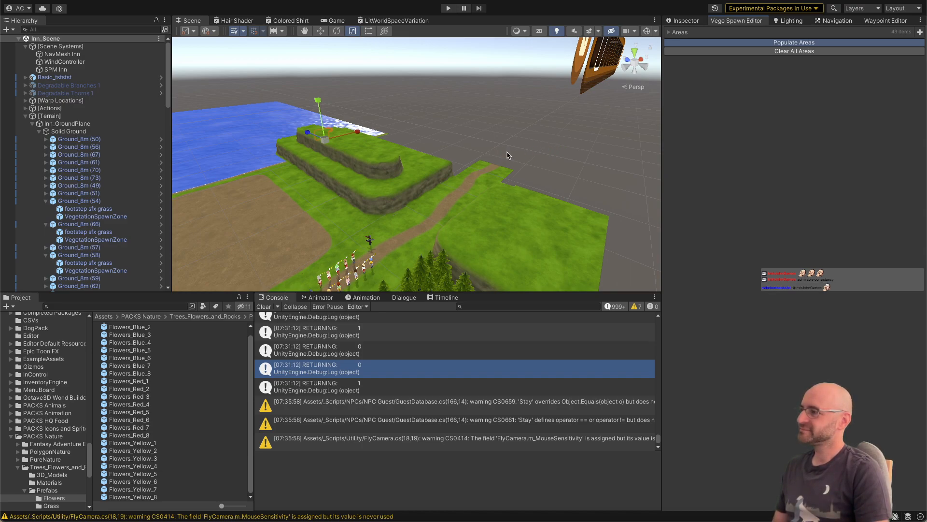
right_click_drag(515, 151, 352, 131)
key("w")
key("s")
key("a")
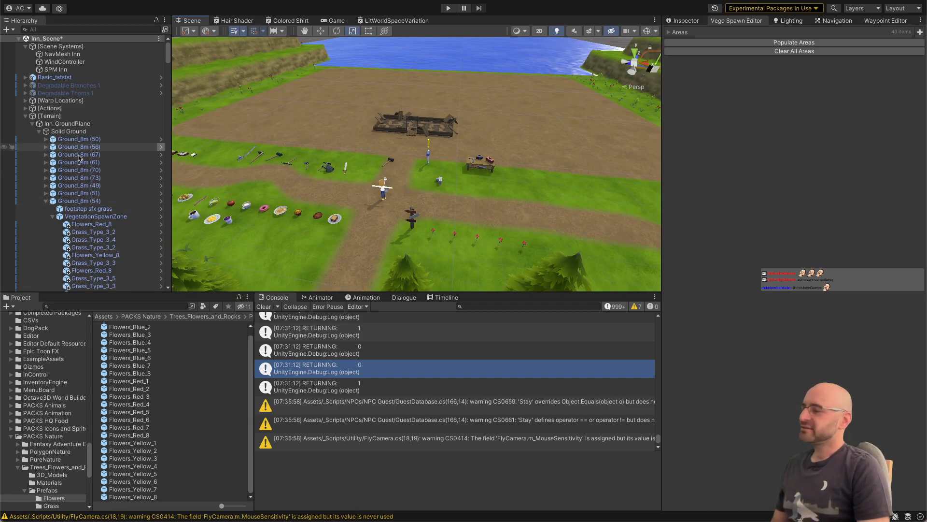
left_click(47, 200)
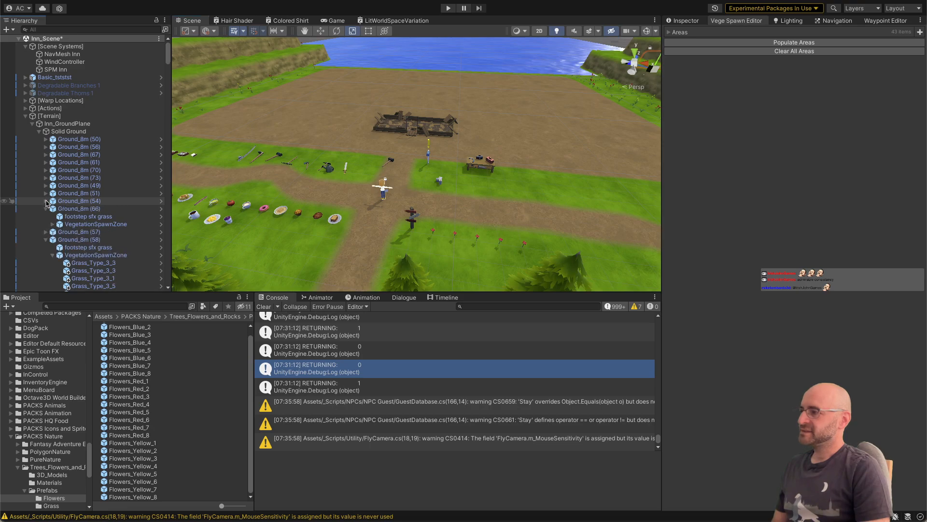
left_click(52, 209)
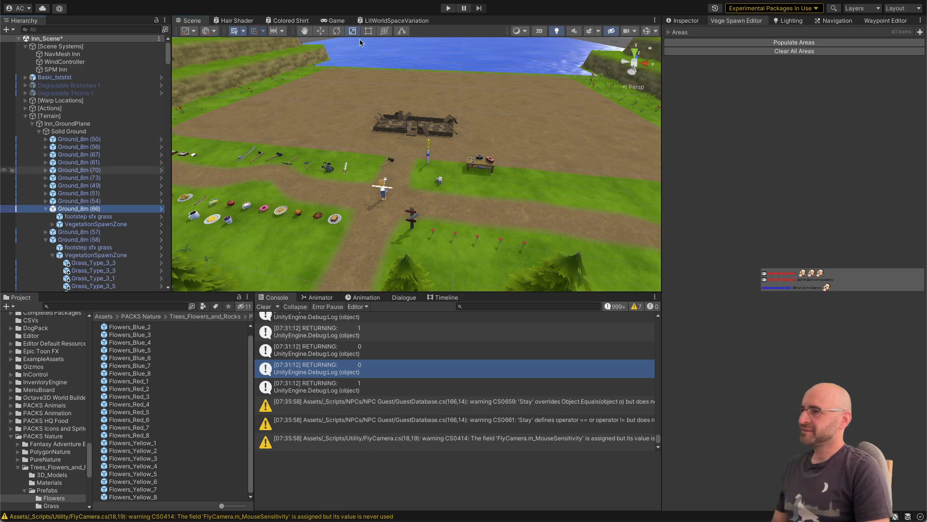
Step: Run the game, walk the character up to the woodland beside the ruined inn, and hide the statistics overlay
left_click(449, 8)
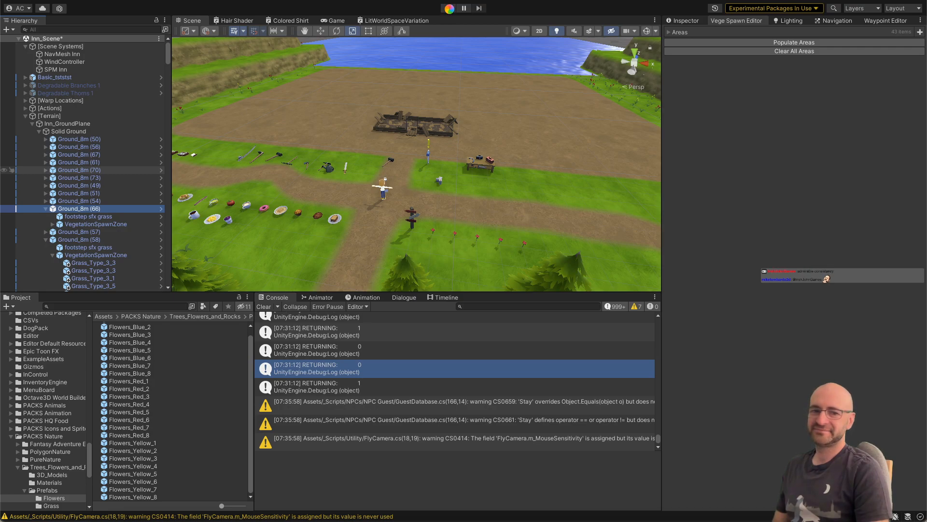
left_click(449, 9)
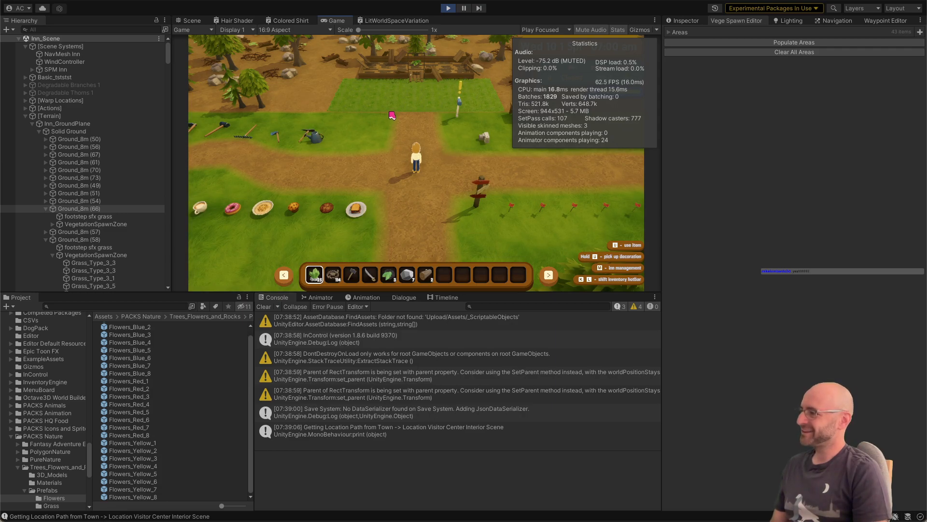
key("w")
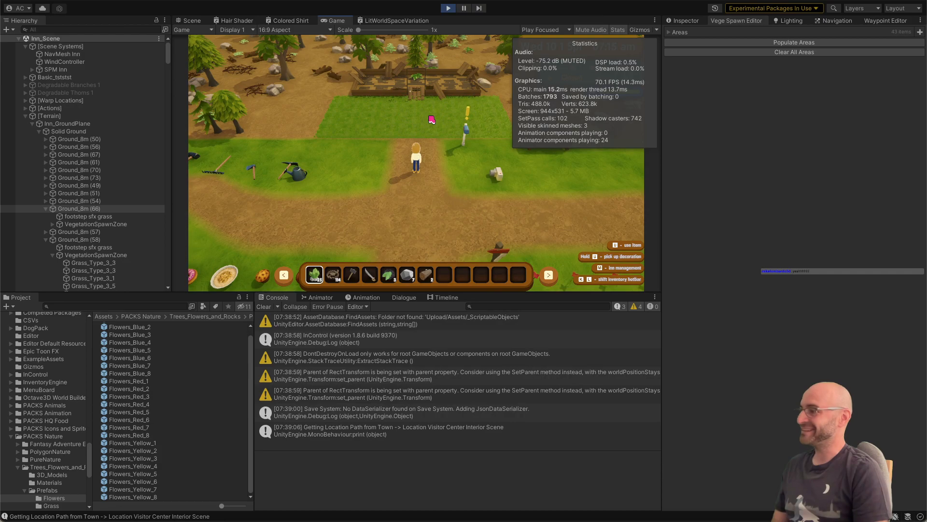
key("w")
key("a")
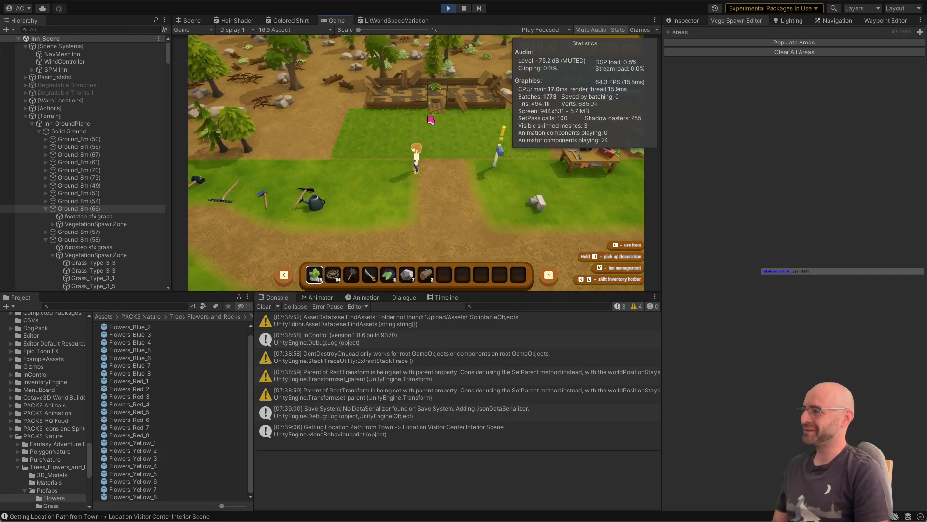
key("a")
key("w")
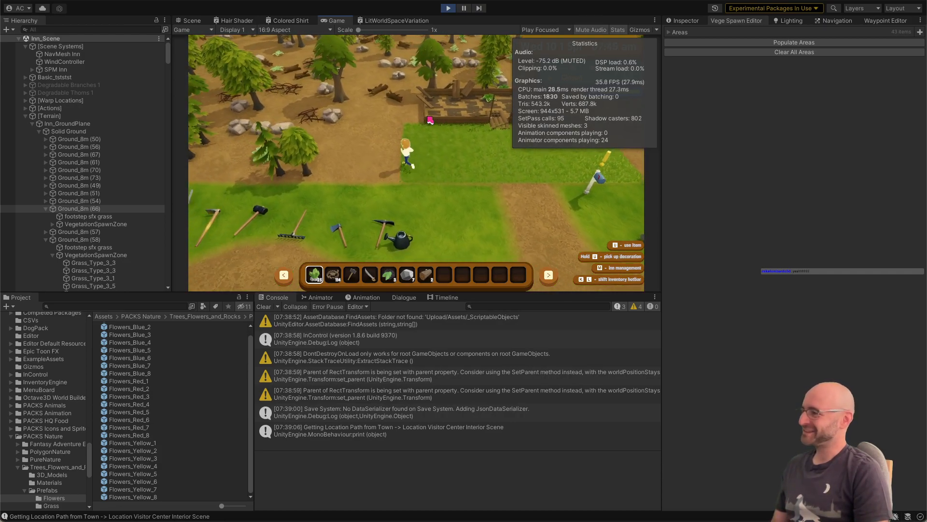
key("w")
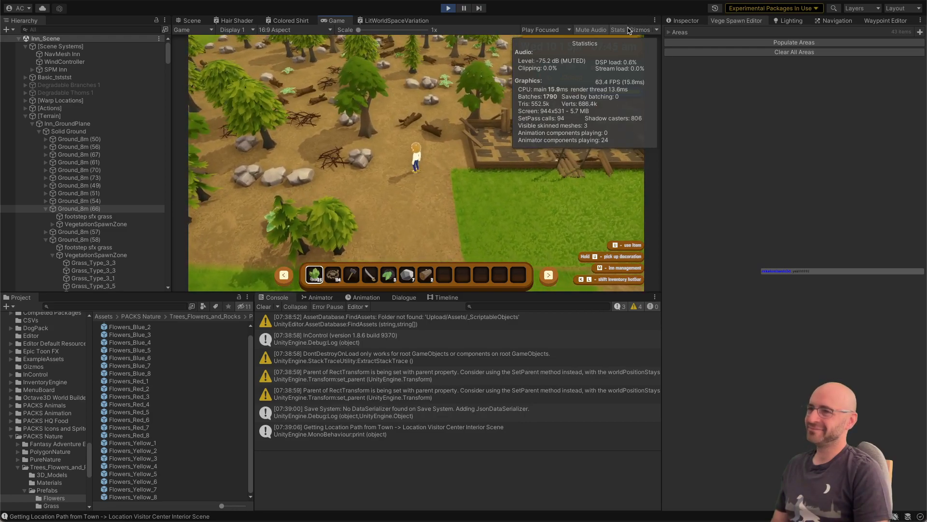
left_click(625, 30)
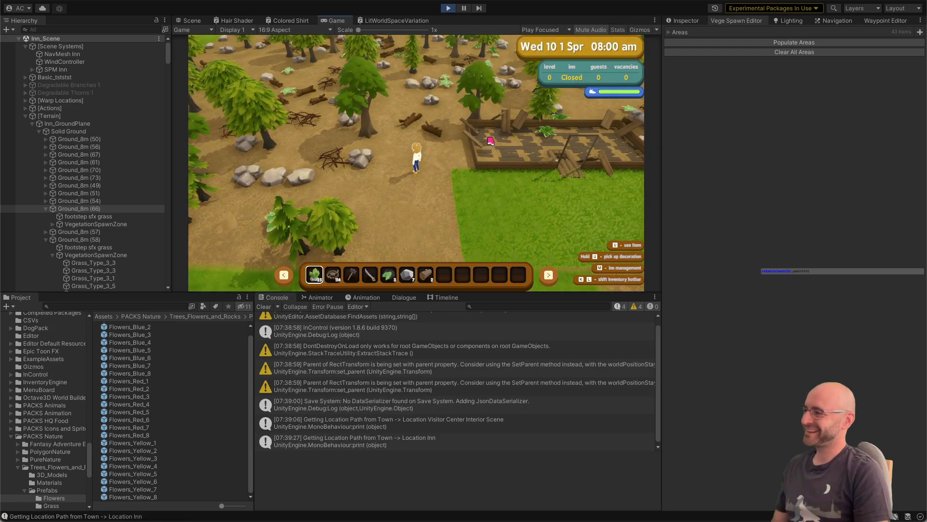
Step: Walk the character back past the inn and the workbench to the signpost to check the vegetation, and stop the game
key("s")
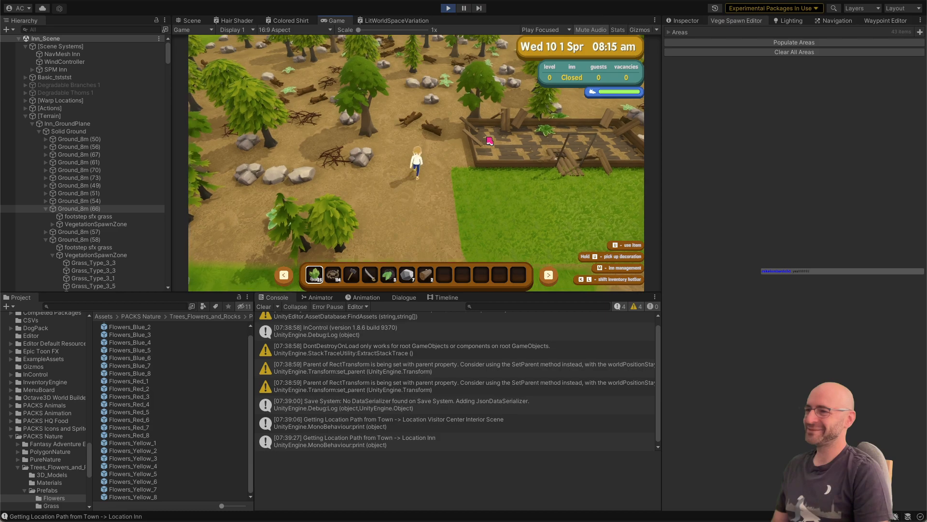
key("d")
key("s")
key("d")
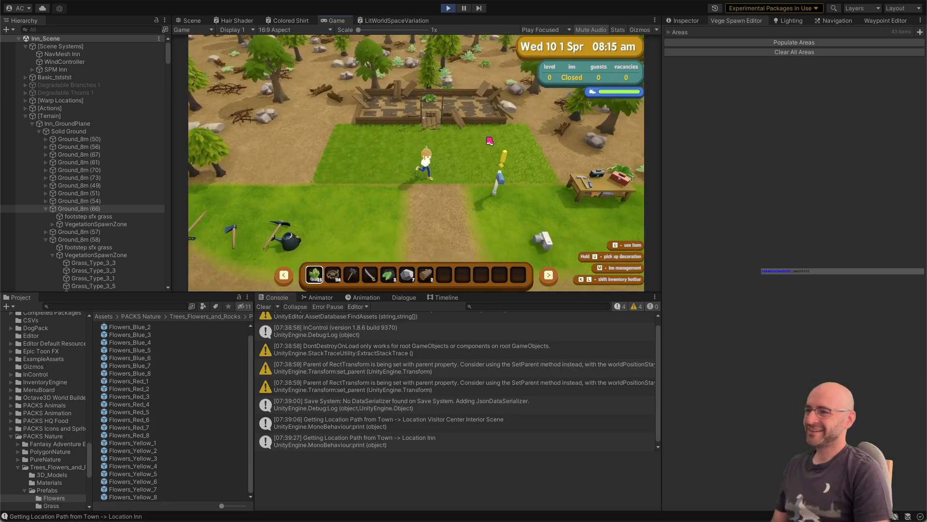
key("d")
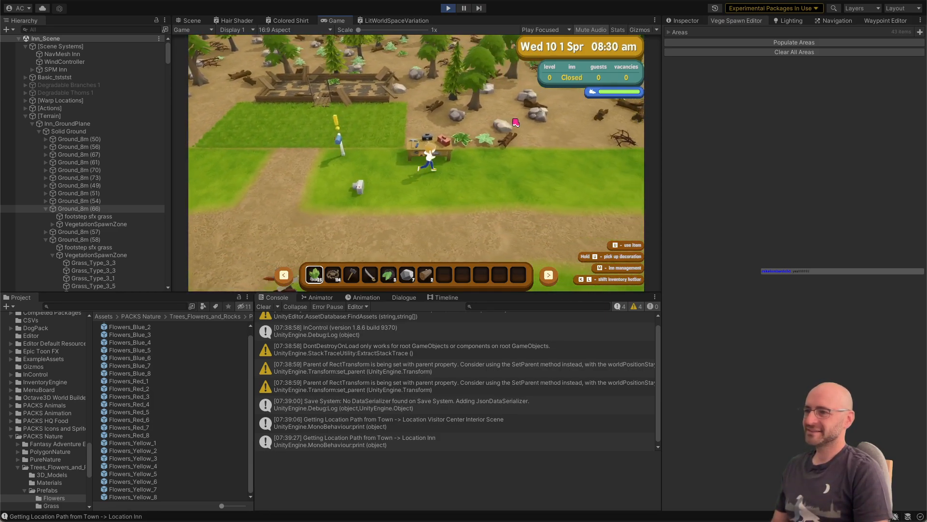
key("d")
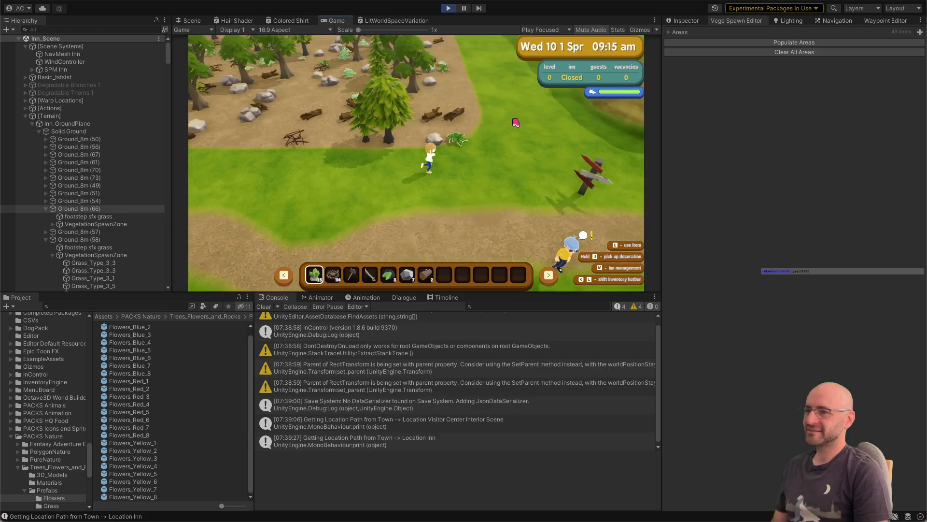
key("w")
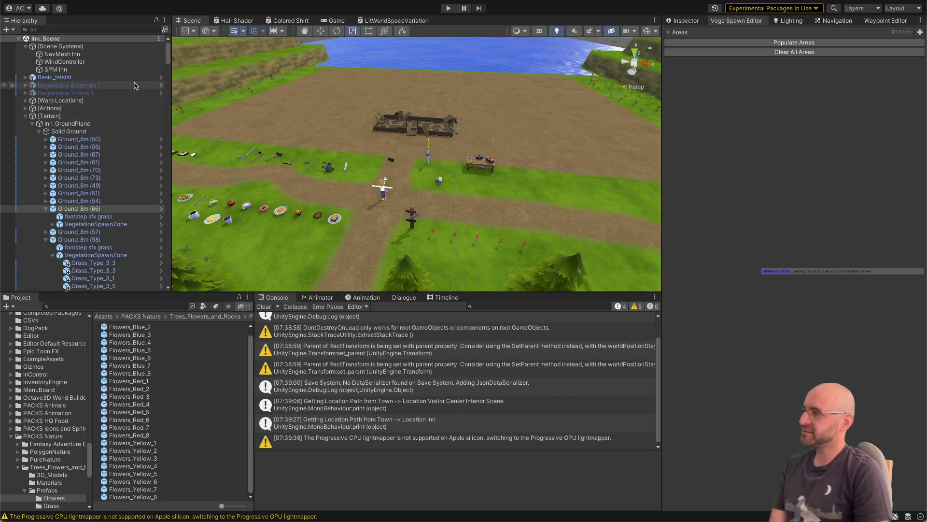
Step: Bake the NavMeshSurface of the NavMesh Inn object
left_click(135, 54)
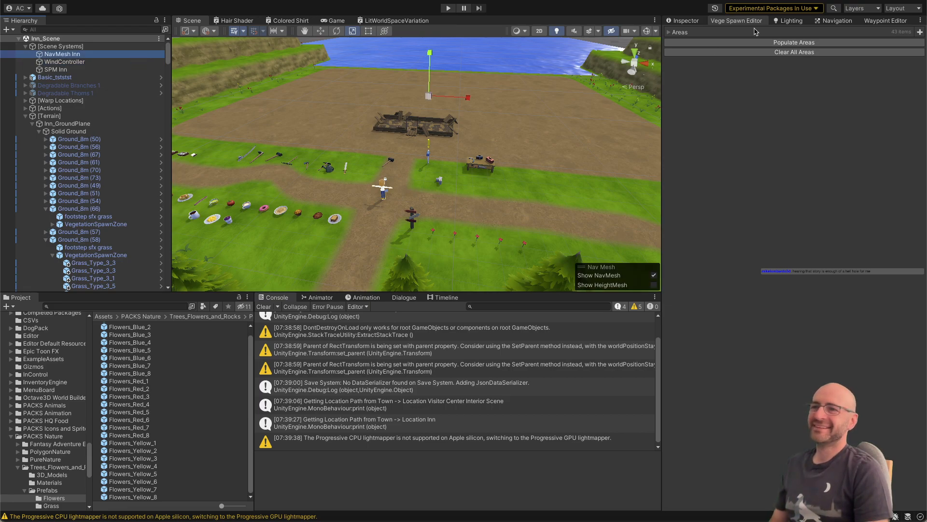
left_click(686, 20)
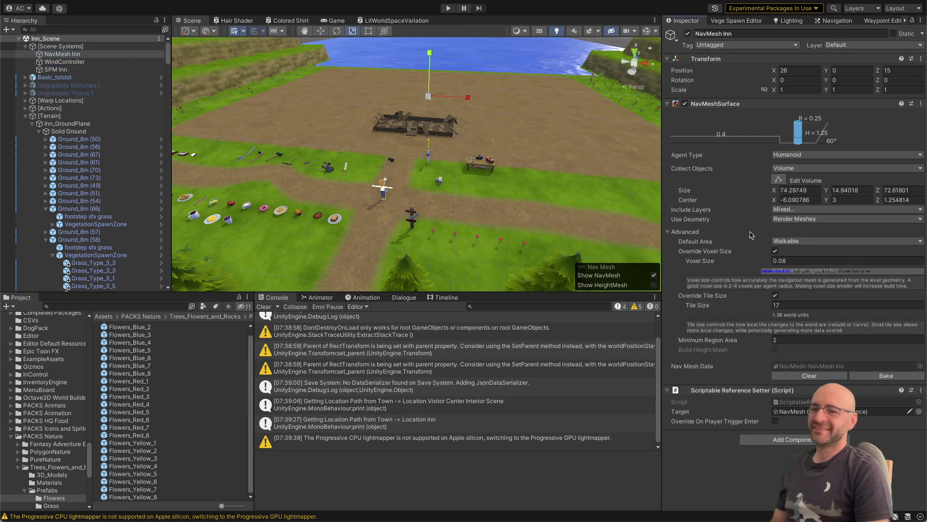
left_click(882, 375)
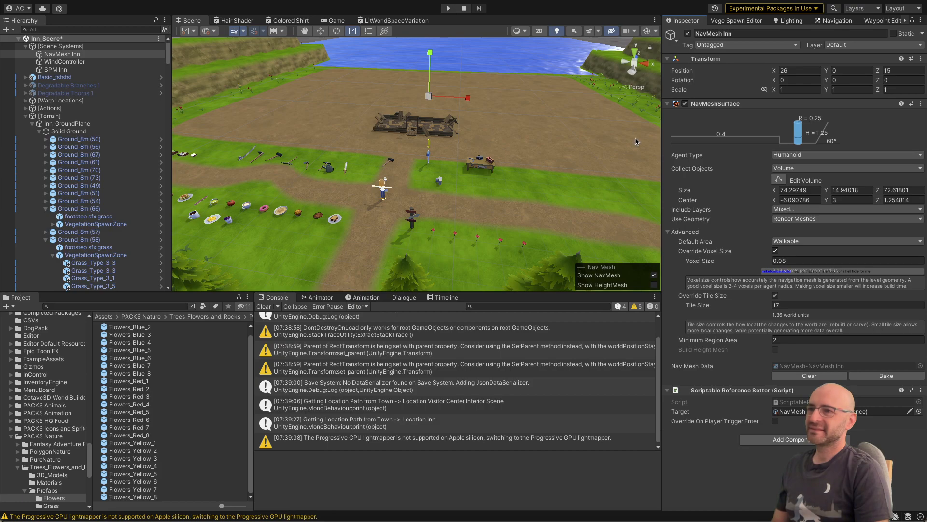
Step: Turn on the scene gizmos and examine the baked navmesh across the inn grounds, paths and workbench area
left_click(648, 33)
key("d")
right_click_drag(546, 157, 550, 148)
key("w")
key("s")
key("a")
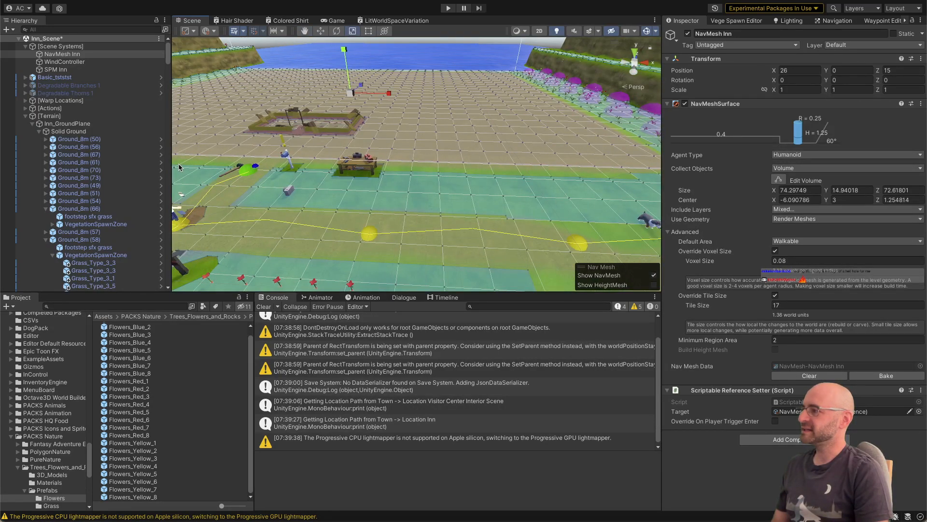
Step: Collapse the terrain hierarchy and examine the culling mask of the MainCamera in Core_Scene
left_click(113, 116)
key("Left")
left_click(126, 224)
key("Right")
key("Down")
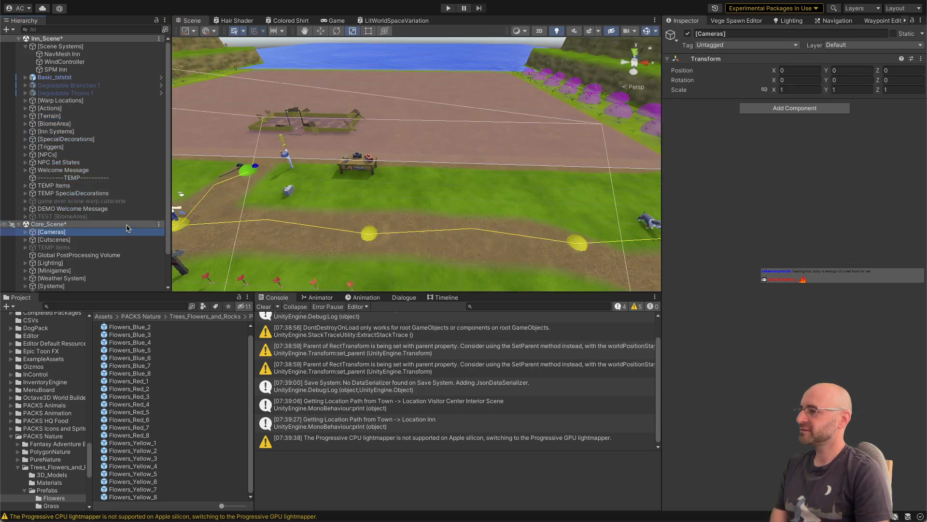
scroll(126, 224, "down", 2)
key("Right")
key("Down")
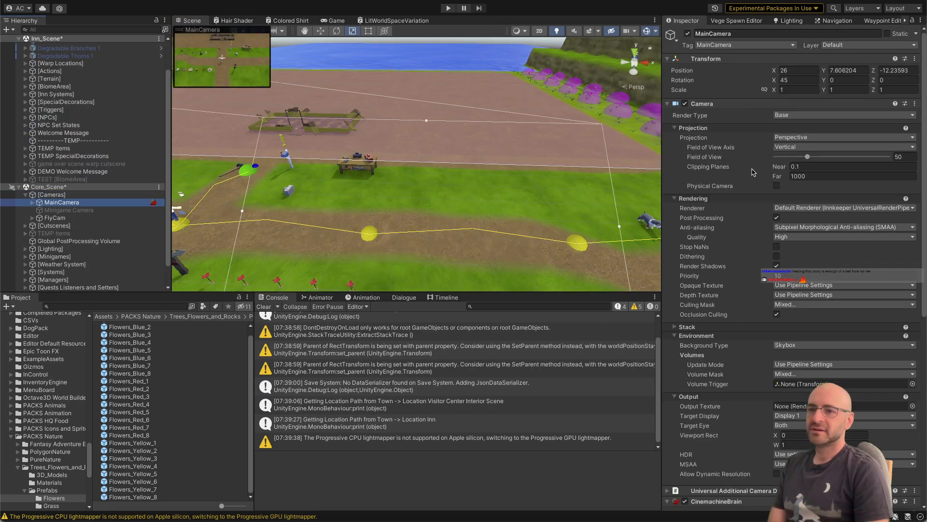
left_click(792, 306)
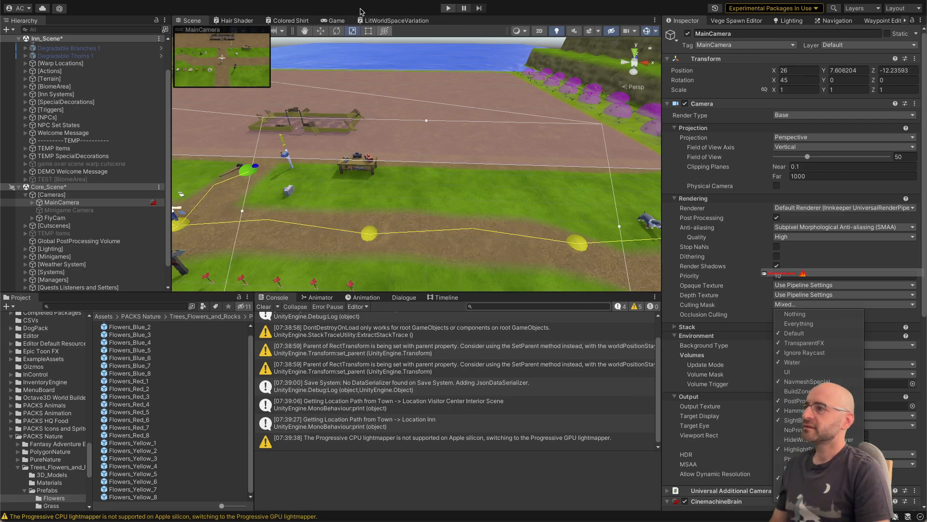
Step: Open the prefab of the pathway cross ground tile in front of the ruined inn for editing
right_click_drag(380, 123, 377, 142)
key("s")
key("a")
left_click(389, 206)
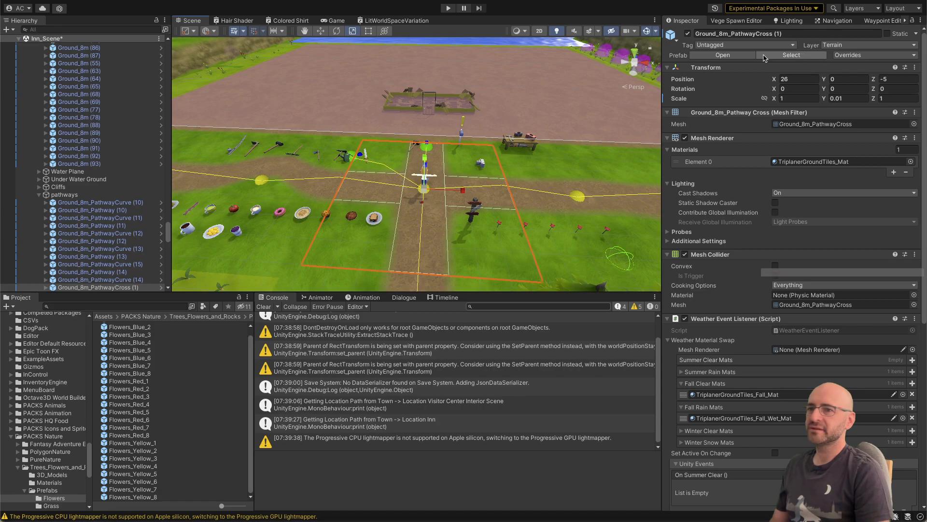
left_click(160, 287)
Step: Search the project for "vegetation" and add the VegetationSpawnZone prefab to 8m_PathwayCross
left_click(151, 305)
type("veg")
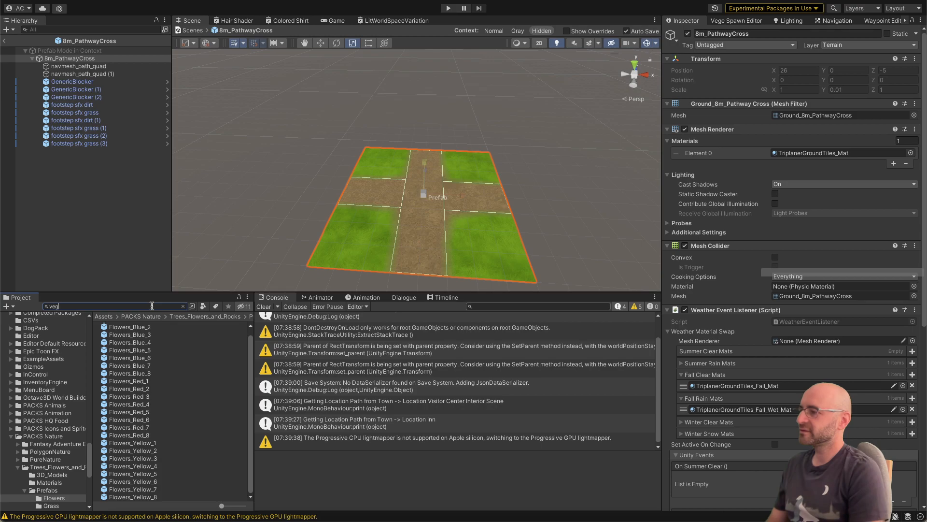
type("es")
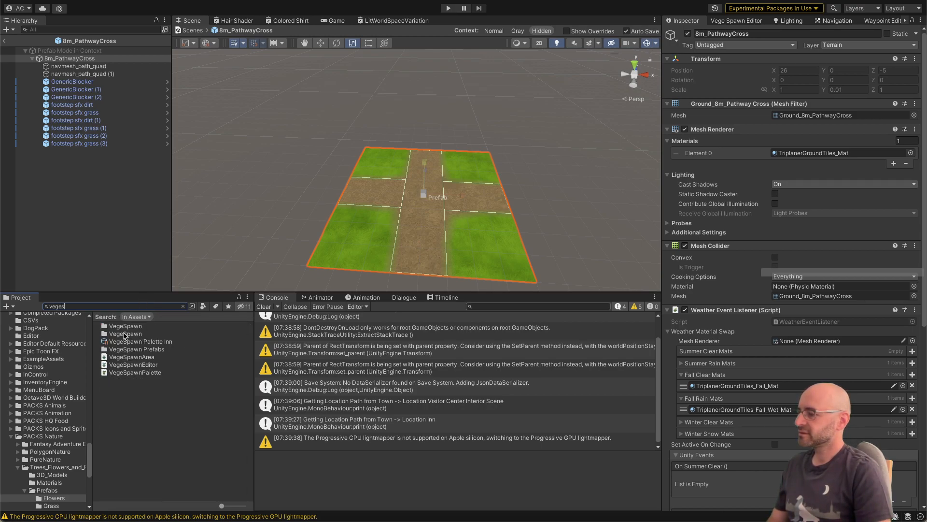
key("BackSpace")
type("tation")
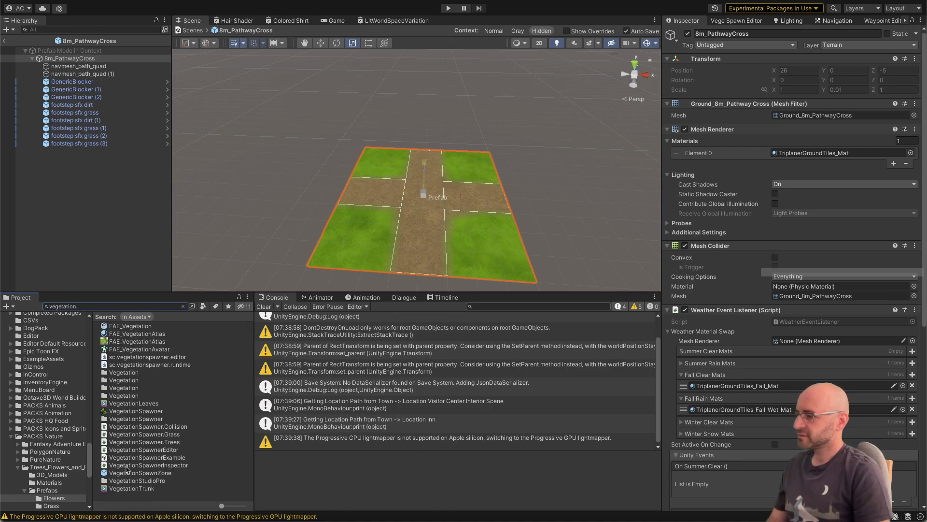
left_click_drag(128, 472, 118, 247)
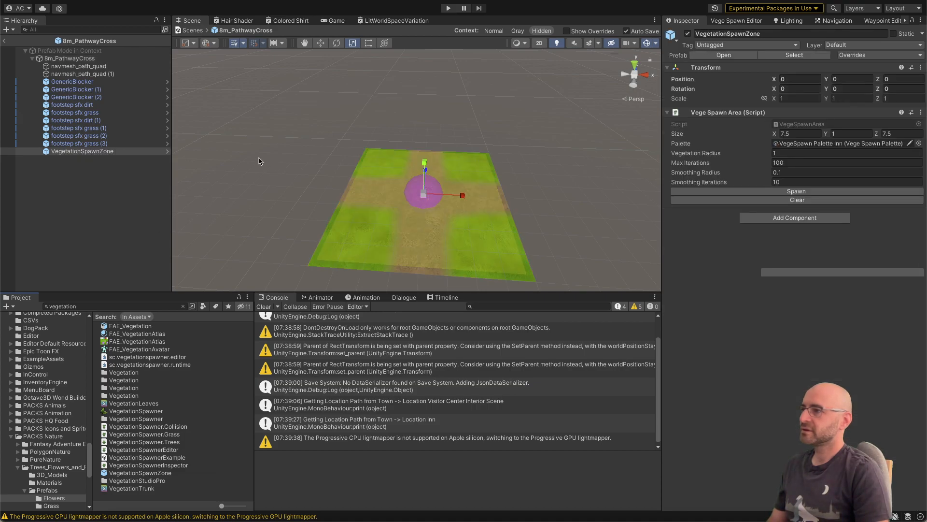
Step: Try a size of 4 in X and Z for the VegetationSpawnZone
left_click(97, 151)
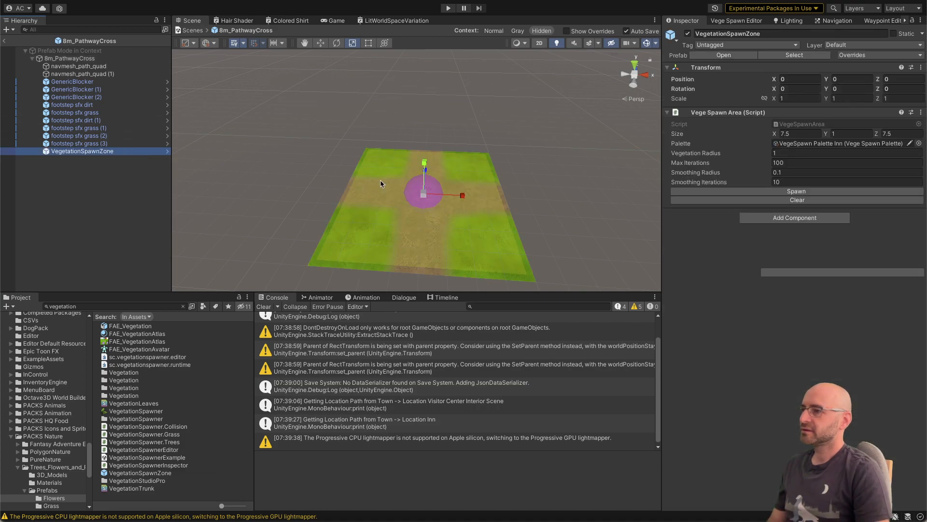
key("w")
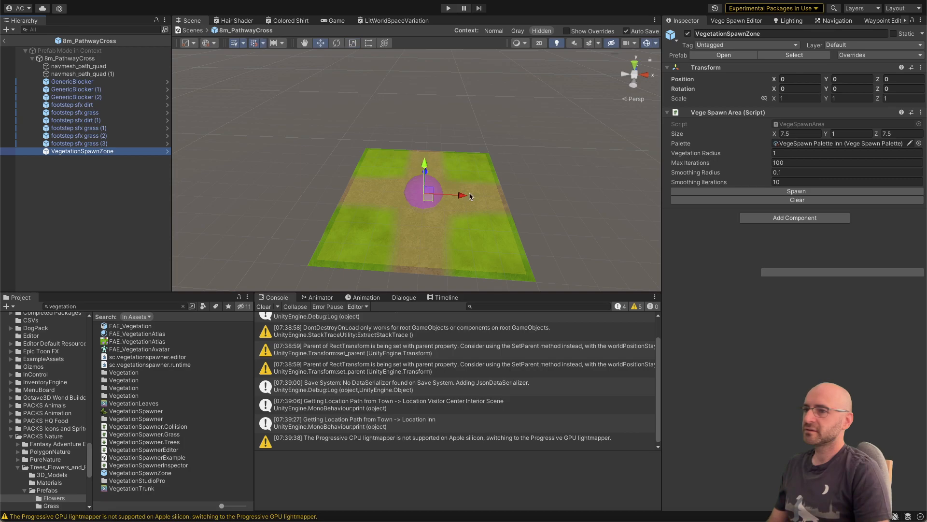
left_click(802, 134)
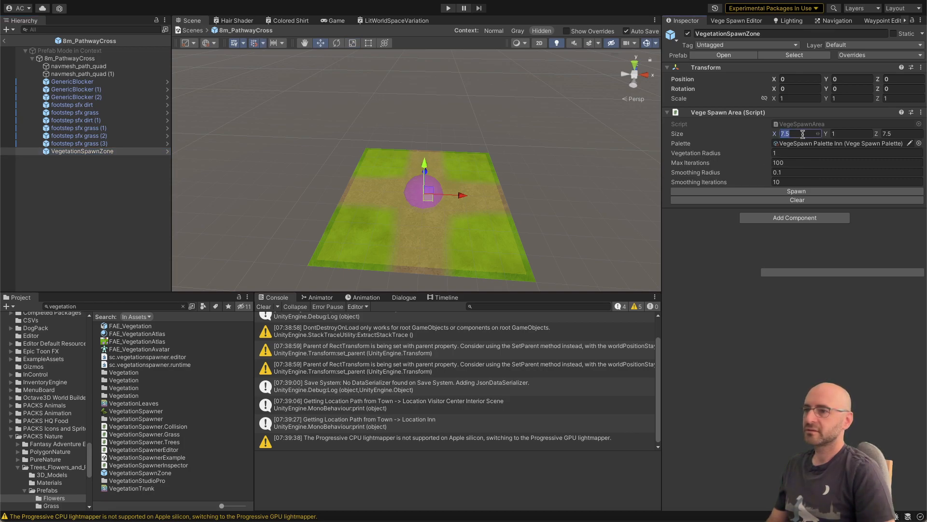
type("4")
key("Tab")
key("Tab")
type("4")
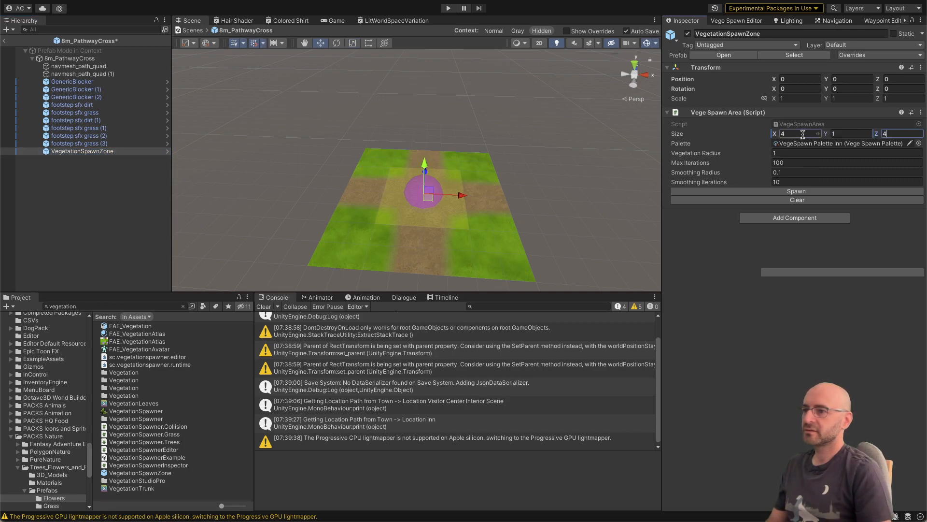
Step: Set the VegetationSpawnZone's size to 3 in X and 3 in Z
left_click(802, 134)
type("3")
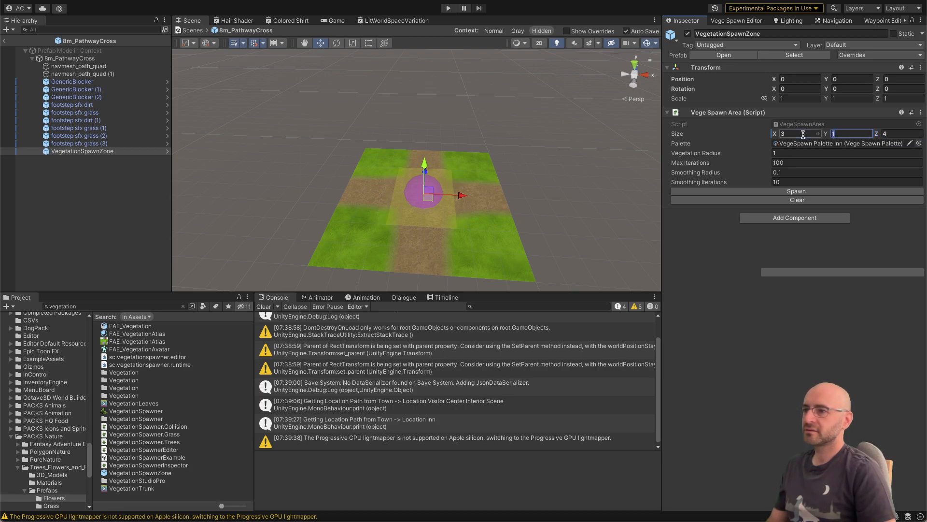
key("Tab")
key("Tab")
type("3")
Step: Place the spawn zone and a duplicate on the two grass corners at Z 2.5, one of them at X 2.5
left_click_drag(604, 209, 491, 202, "alt")
right_click_drag(491, 202, 487, 191)
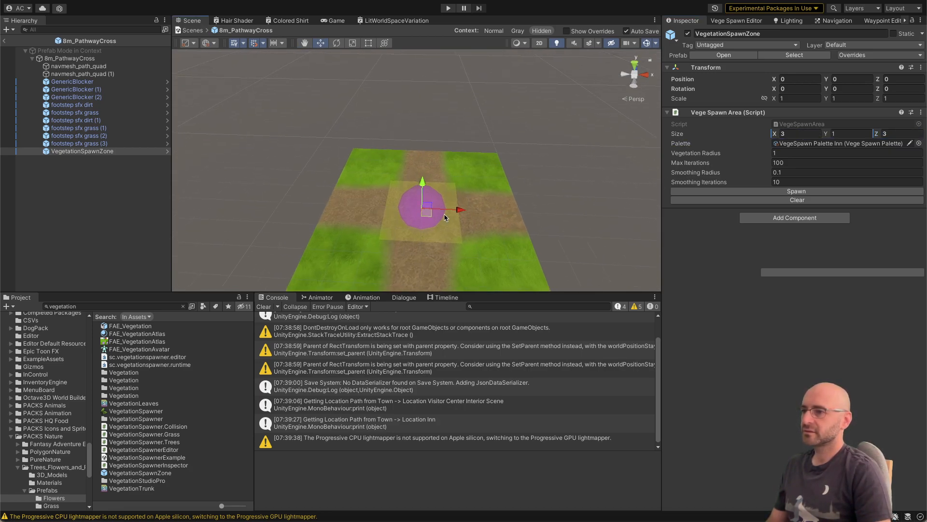
left_click_drag(429, 216, 513, 178)
key("super+d")
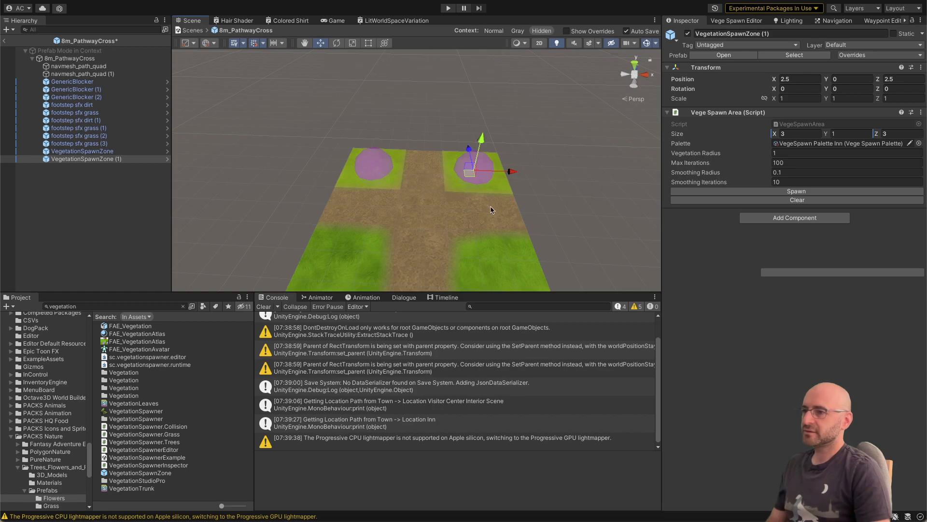
Step: Duplicate both spawn zones, move the copies to Z -2.5 over the remaining grass corners, and return to the inn scene
right_click_drag(573, 234, 575, 235)
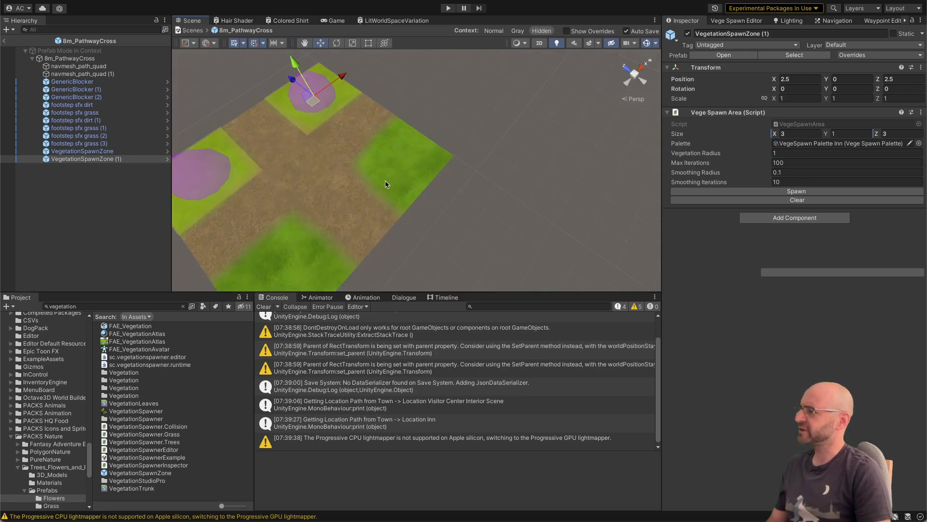
left_click(119, 152, "shift")
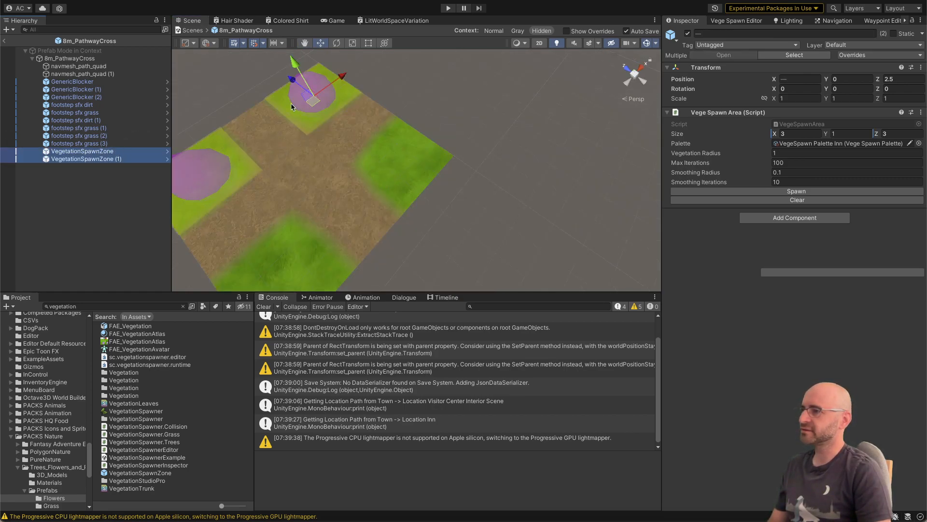
key("super+d")
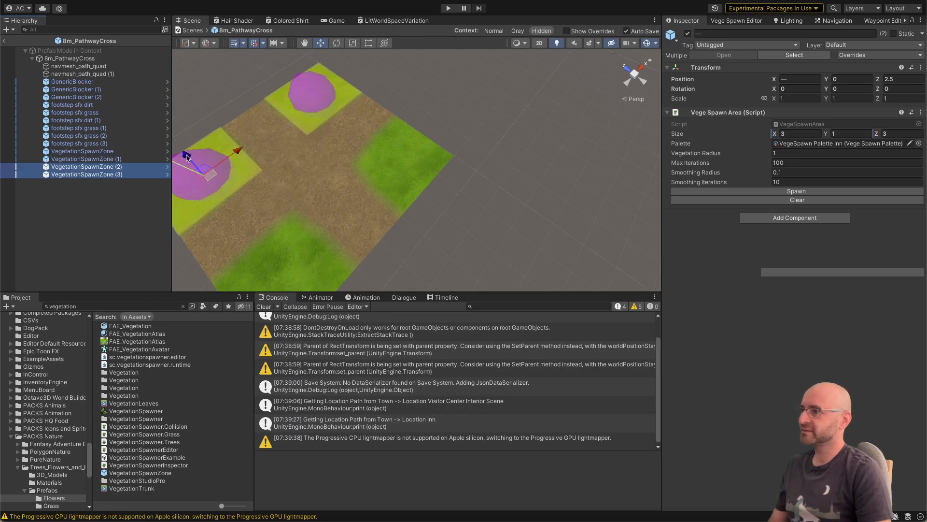
left_click_drag(186, 156, 292, 234)
right_click_drag(344, 144, 313, 118)
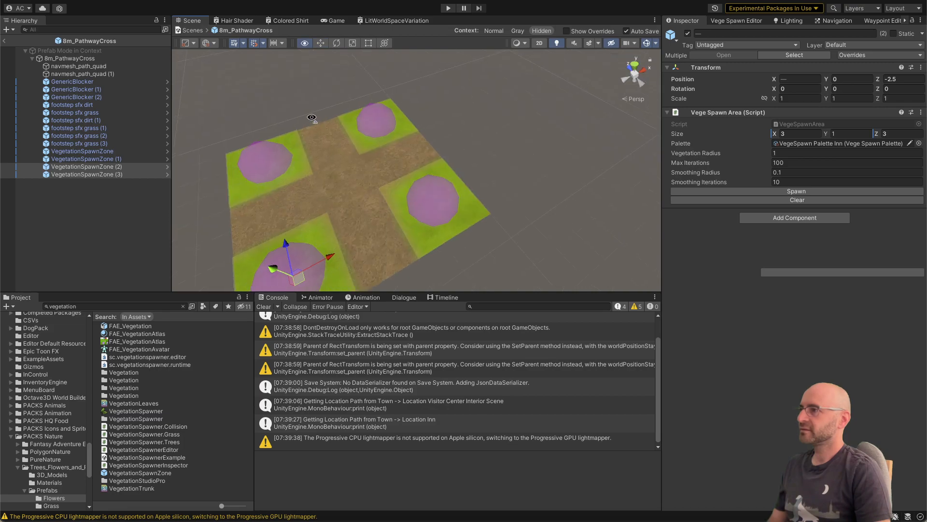
left_click(4, 42)
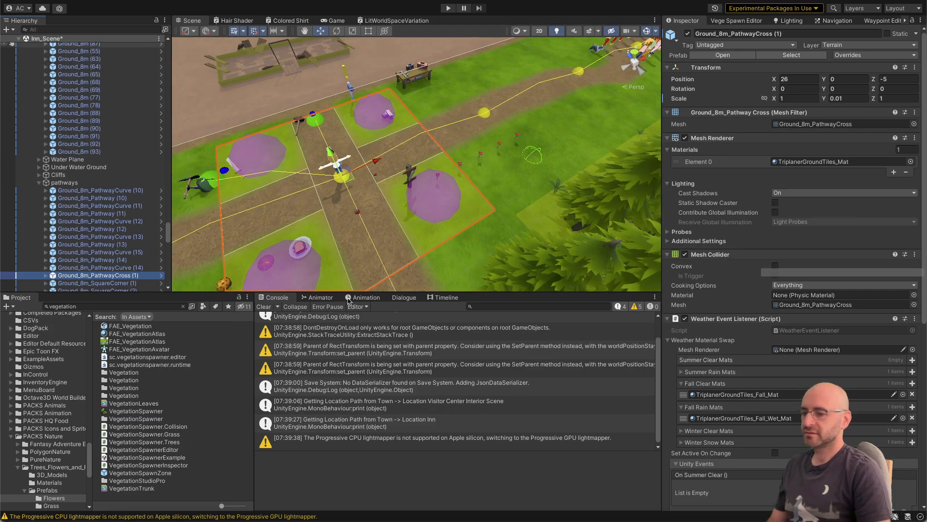
key("super+Tab")
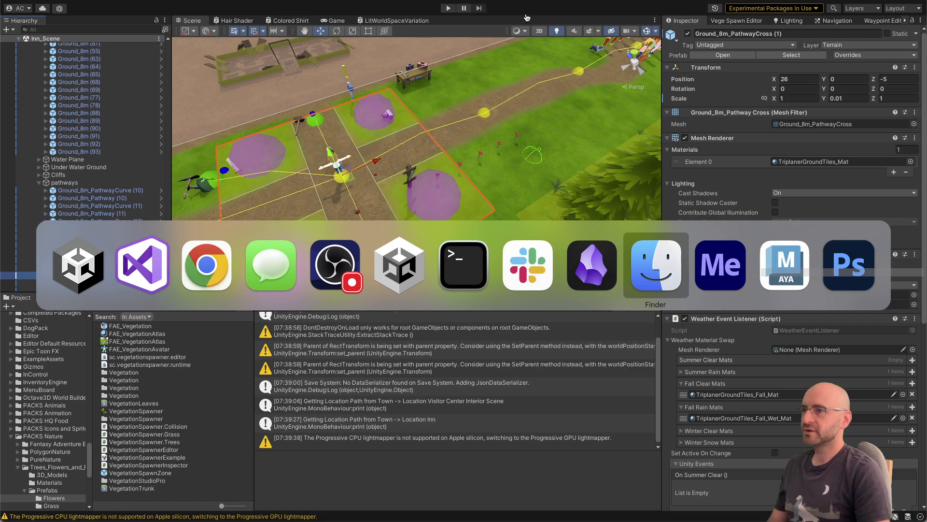
key("Escape")
Step: Open the prefab of the neighbouring pathway curve tile and add a VegetationSpawnZone to it
right_click_drag(351, 129, 293, 128)
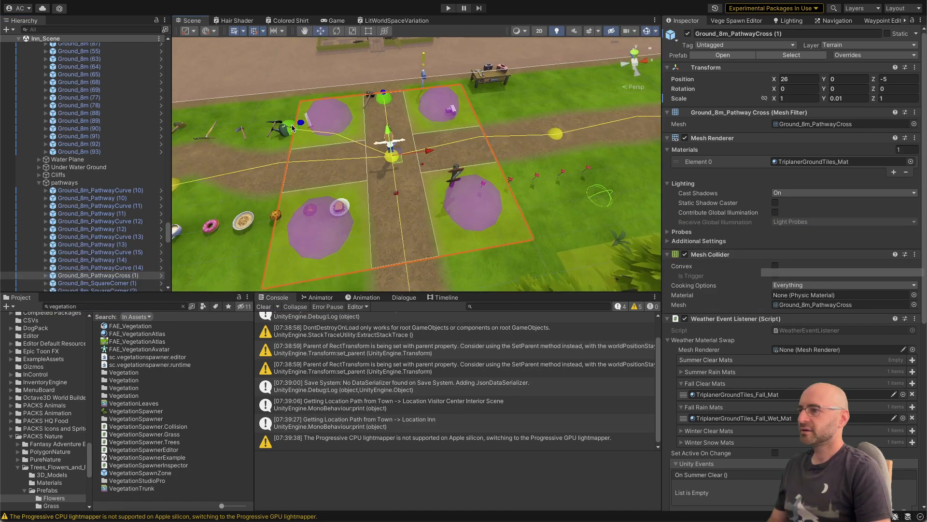
left_click(252, 116)
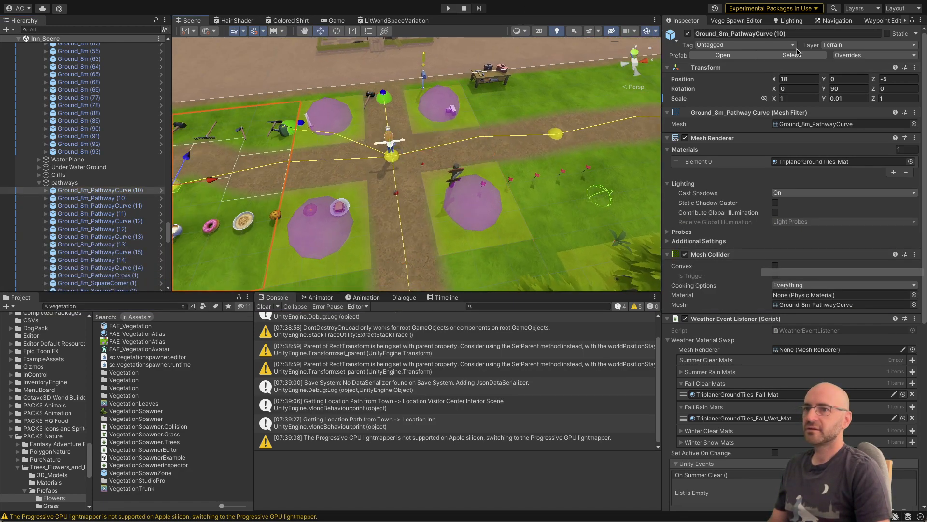
left_click(724, 56)
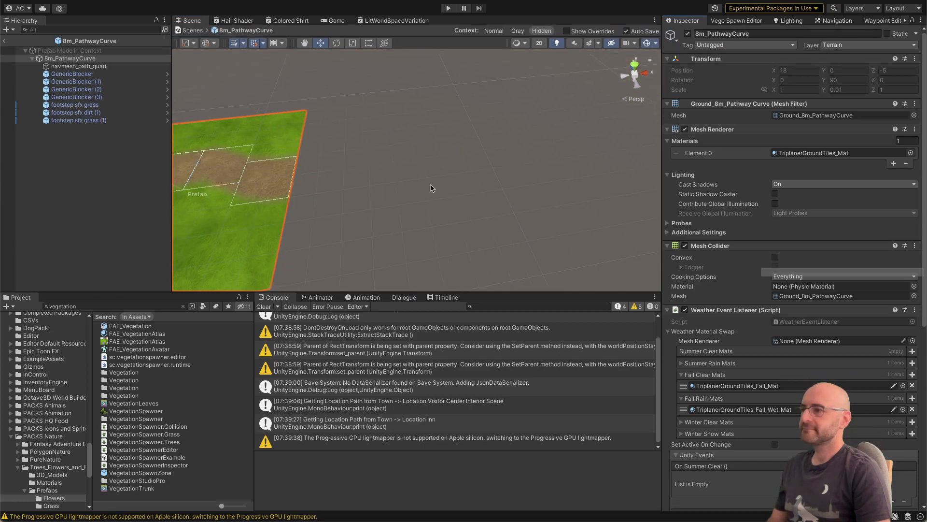
key("f")
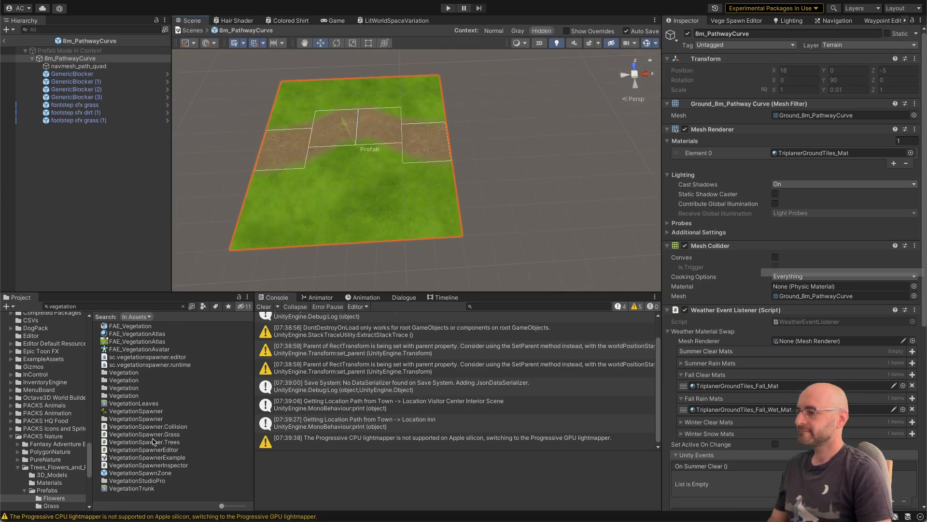
left_click_drag(155, 476, 346, 175)
Step: Set the spawn zone's Z size to 3 and move it to X 2.5 over the grass beside the curved path
left_click_drag(452, 144, 651, 139, "alt")
scroll(652, 139, "down", 5)
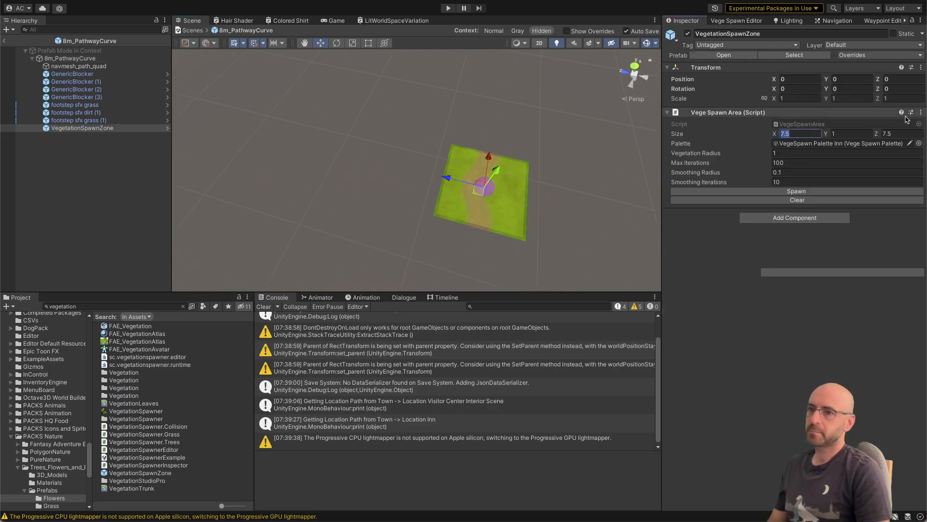
left_click(901, 132)
type("3")
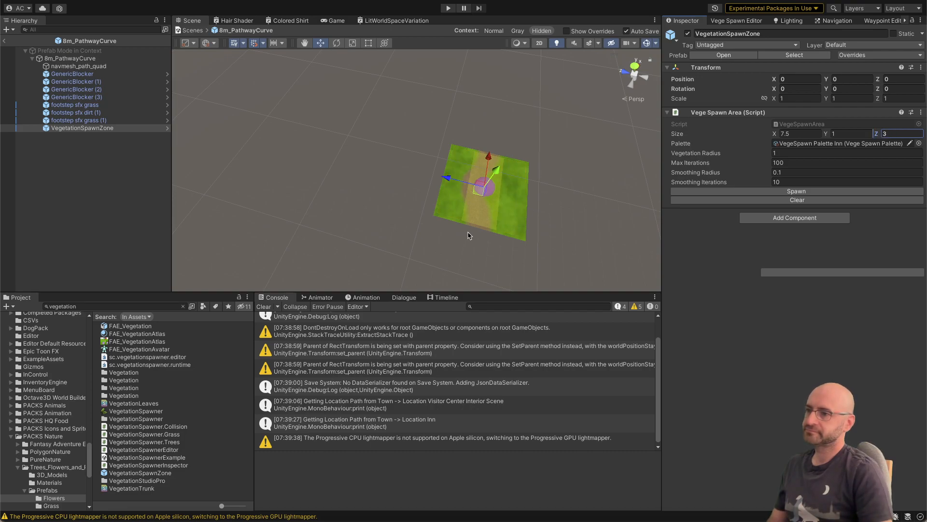
left_click_drag(447, 181, 472, 187)
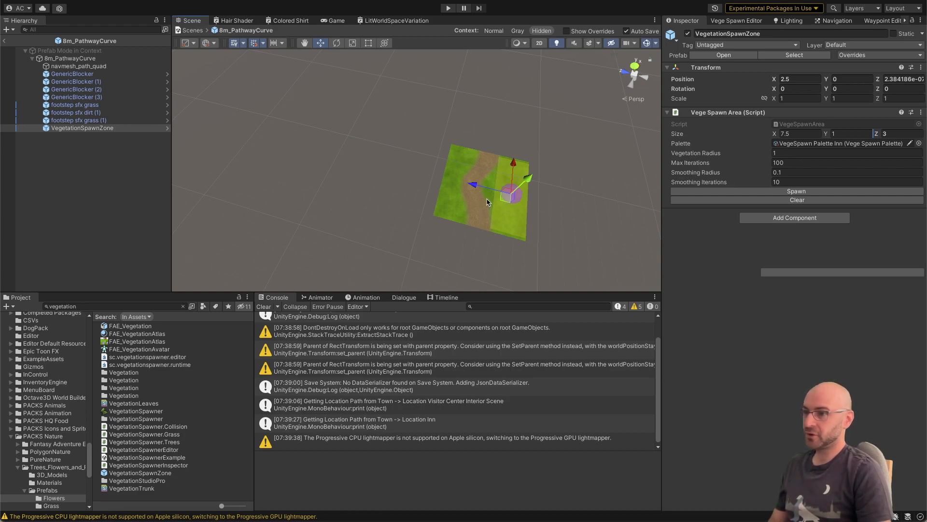
Step: Duplicate the spawn zone and move the copy to X -2.25 on the opposite side of the path
key("super+d")
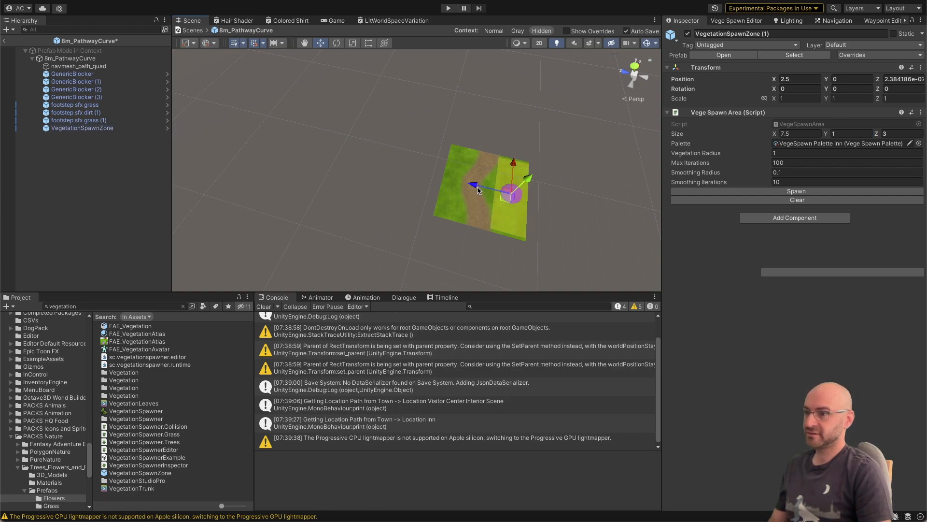
left_click_drag(478, 189, 428, 189)
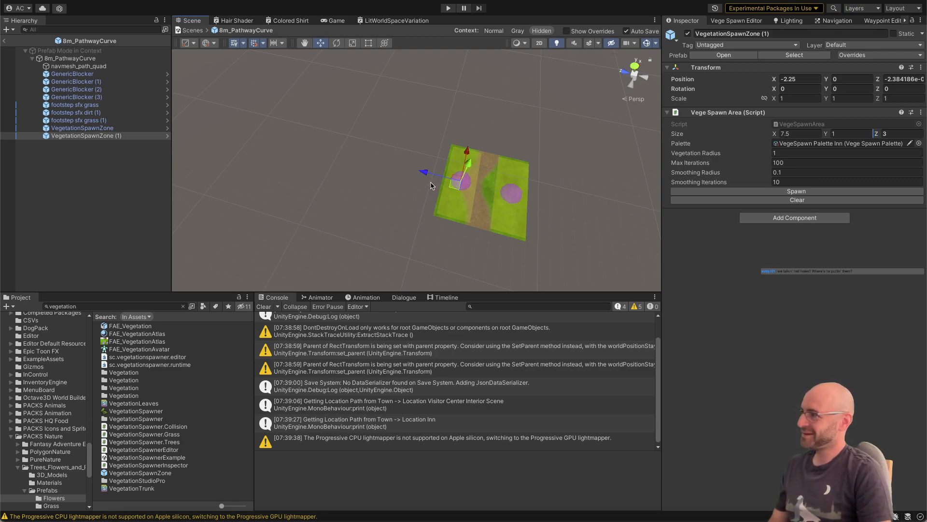
Step: Set the duplicate zone's Z size to 2, shift it to X -2.75 clear of the path, and return to the inn scene
right_click_drag(430, 181, 432, 182)
key("d")
key("w")
key("d")
key("w")
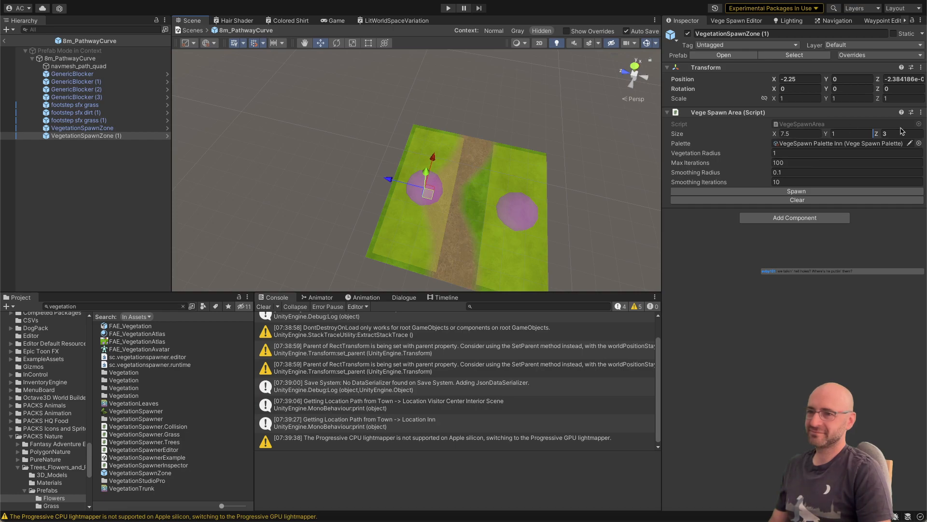
type("2")
key("Tab")
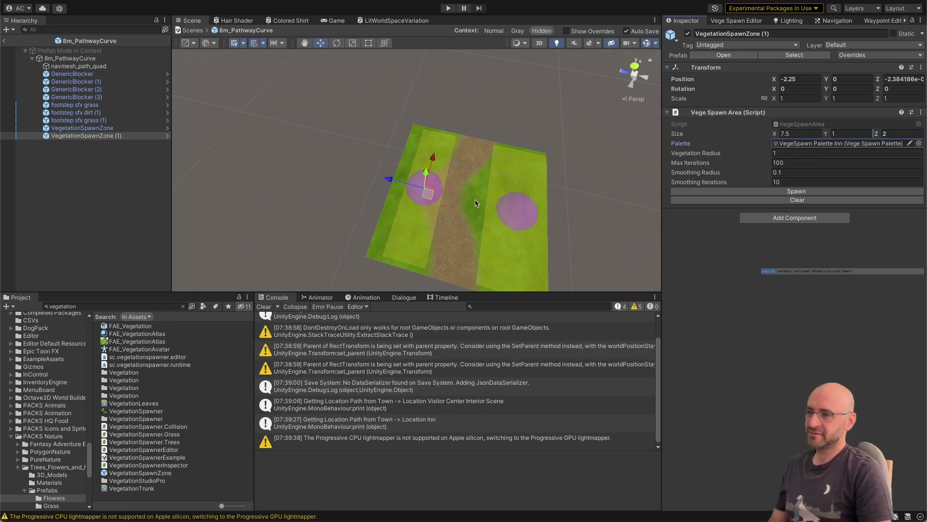
left_click_drag(394, 189, 378, 178)
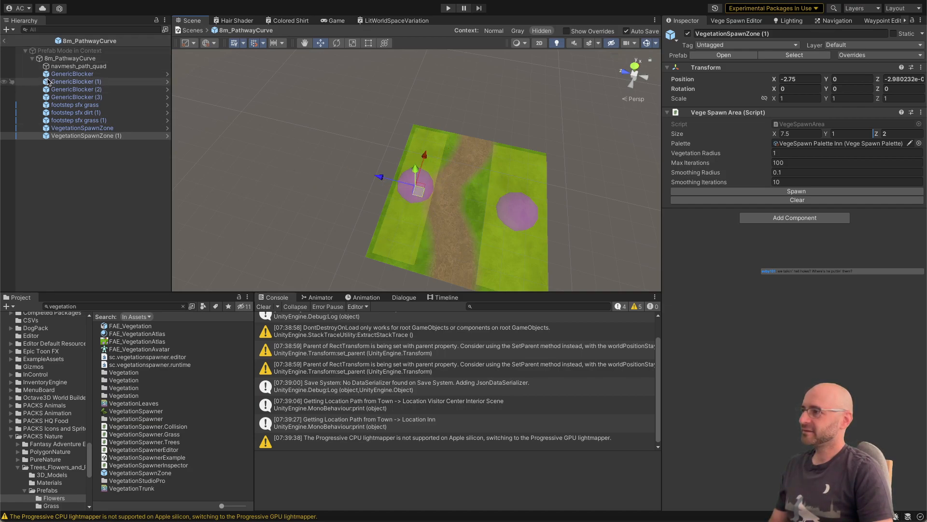
left_click(93, 128)
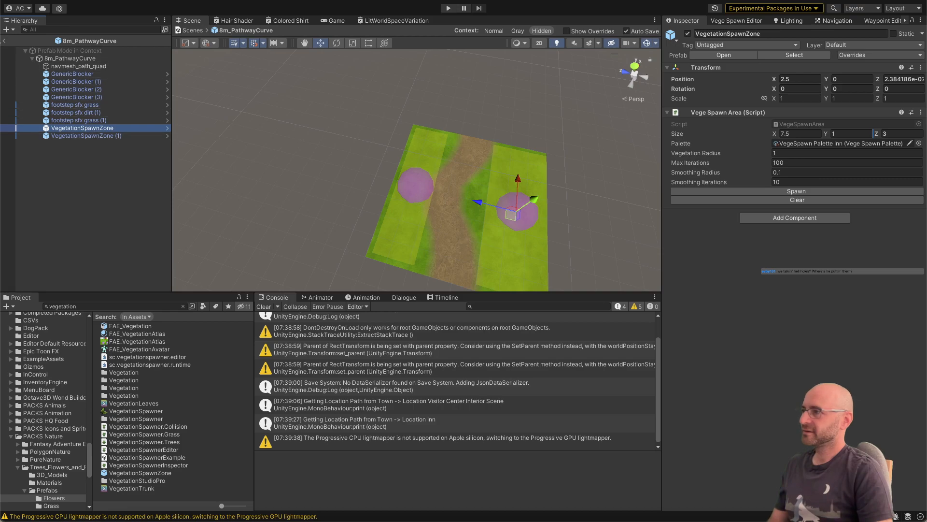
left_click(4, 42)
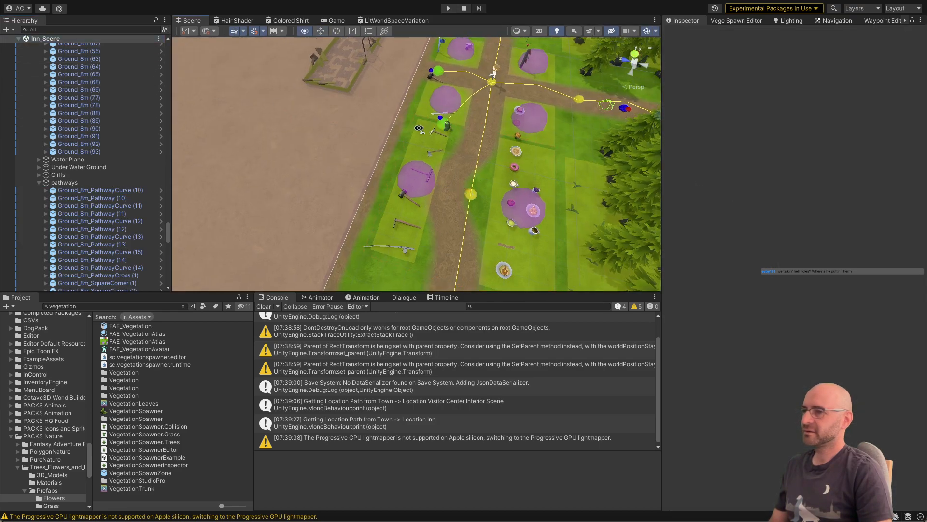
Step: Open the prefab of the straight pathway tile Ground_8m_Pathway (10) and paste the copied VegetationSpawnZone into it
key("s")
right_click_drag(260, 160, 218, 164)
key("a")
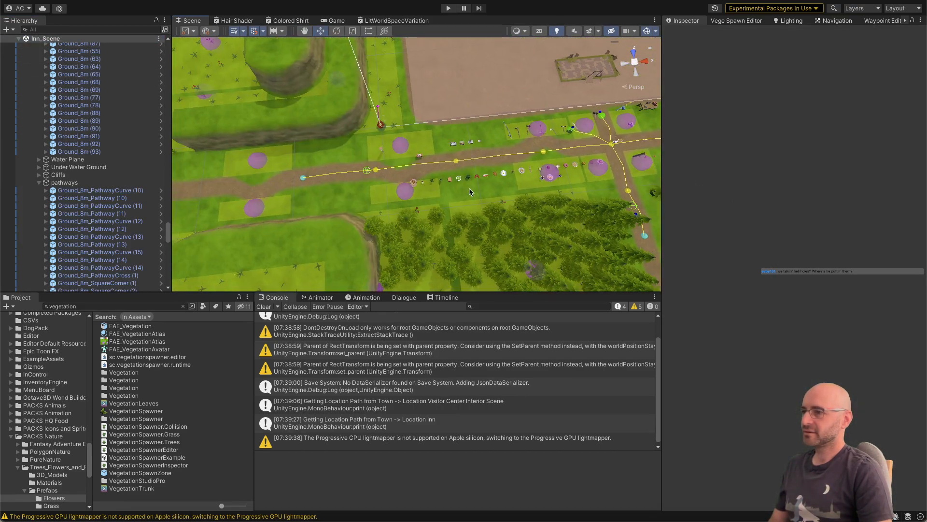
left_click(470, 192)
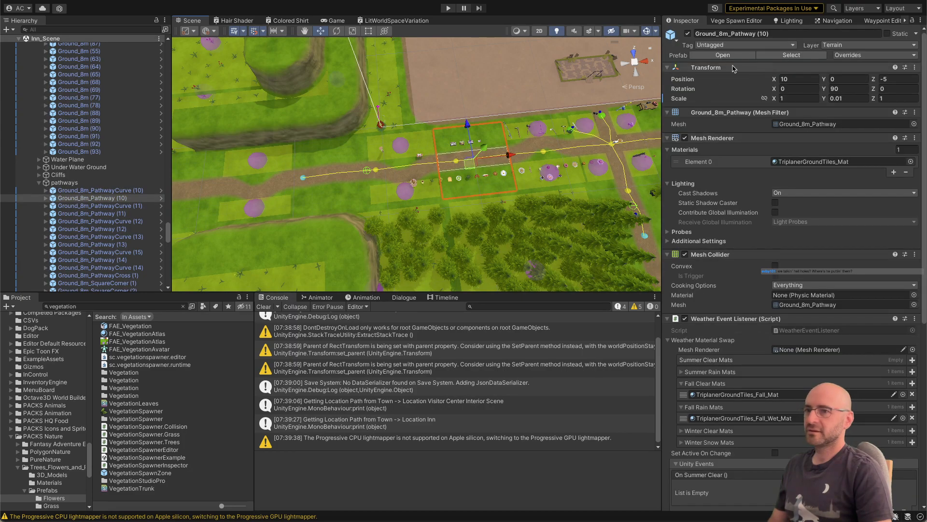
left_click(734, 57)
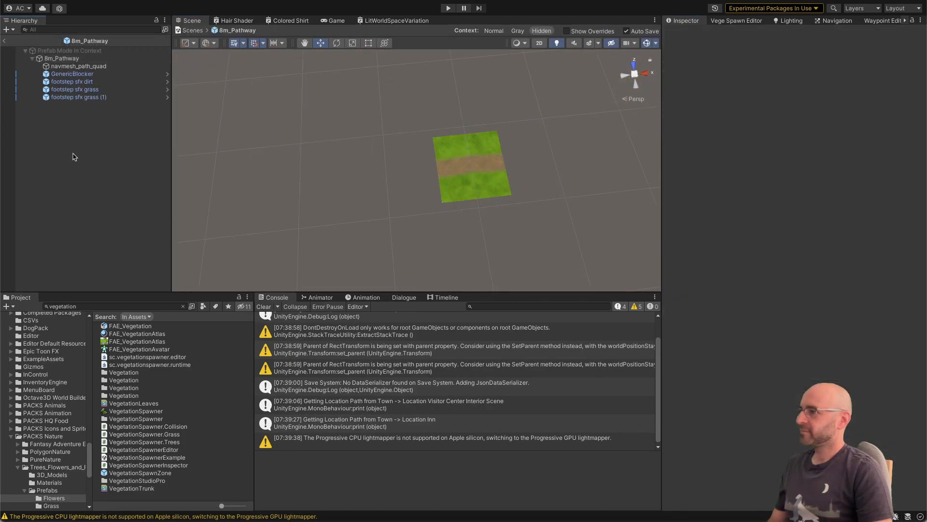
key("super+v")
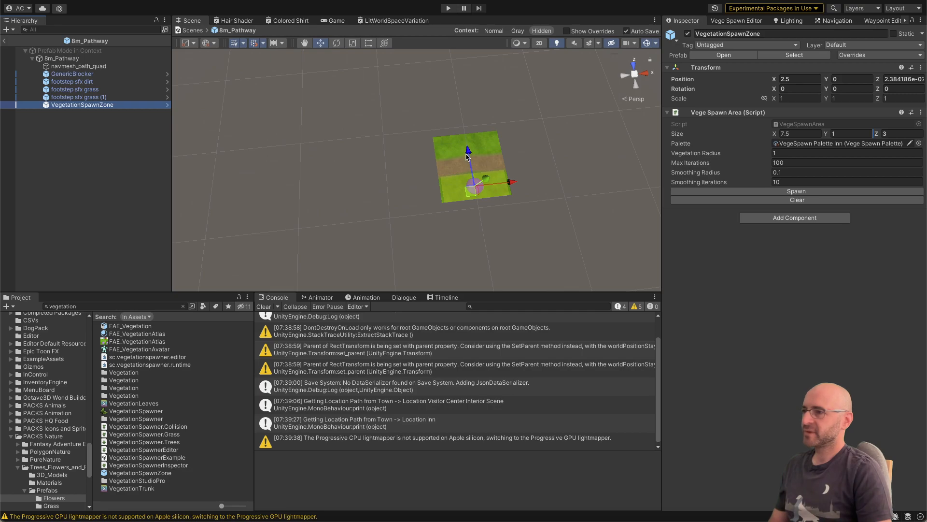
Step: Duplicate the spawn zone, move the copy to X -2.25 on the opposite side of the path, and return to the inn scene
left_click(466, 156)
key("super+d")
left_click_drag(465, 144, 456, 118)
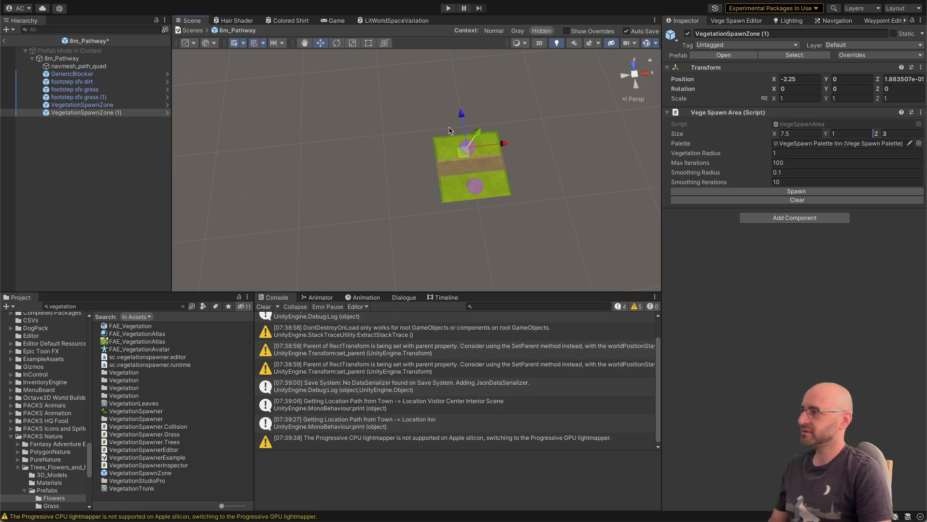
left_click(3, 43)
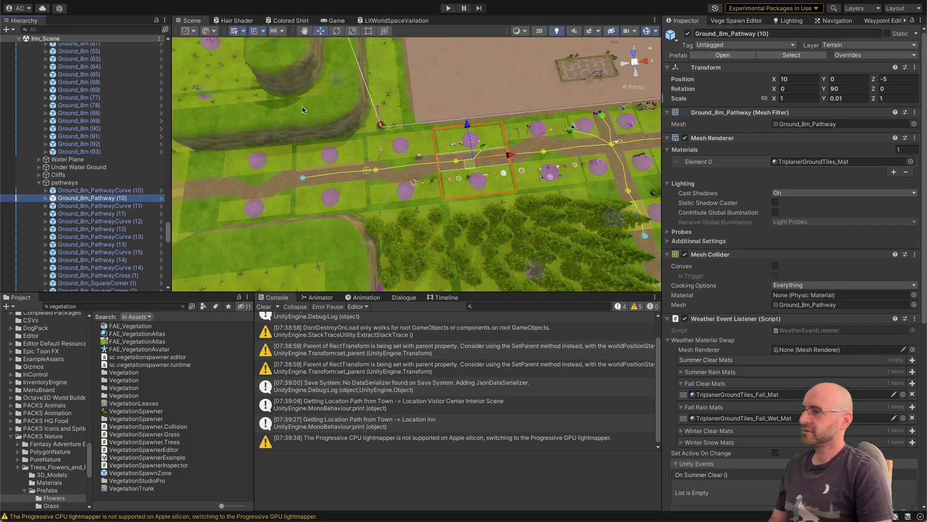
Step: Populate all vegetation areas of the inn scene with the Vege Spawn Editor
scroll(331, 91, "up", 3)
right_click_drag(332, 92, 352, 86)
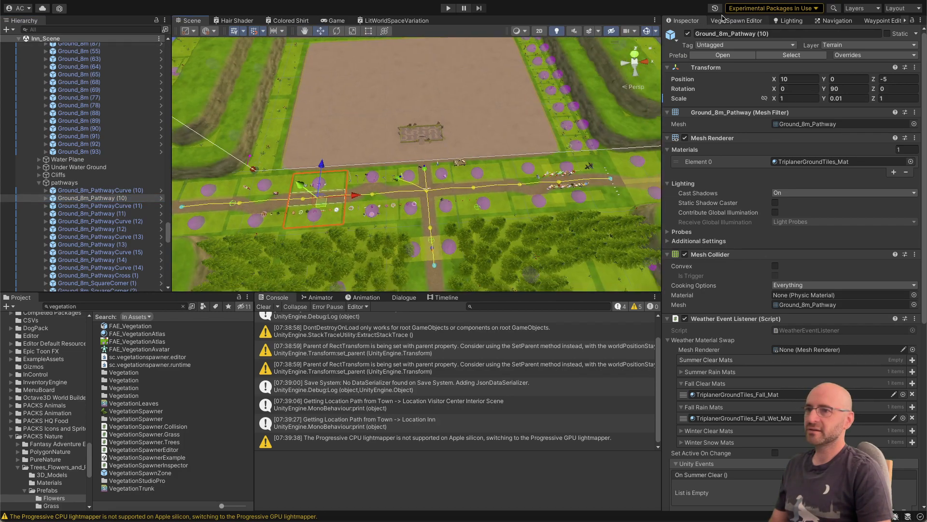
left_click(723, 19)
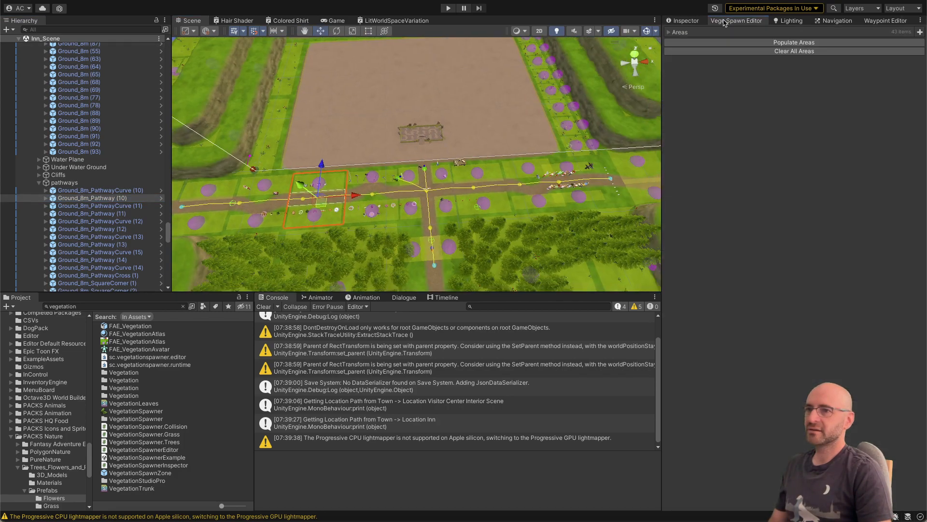
left_click(732, 43)
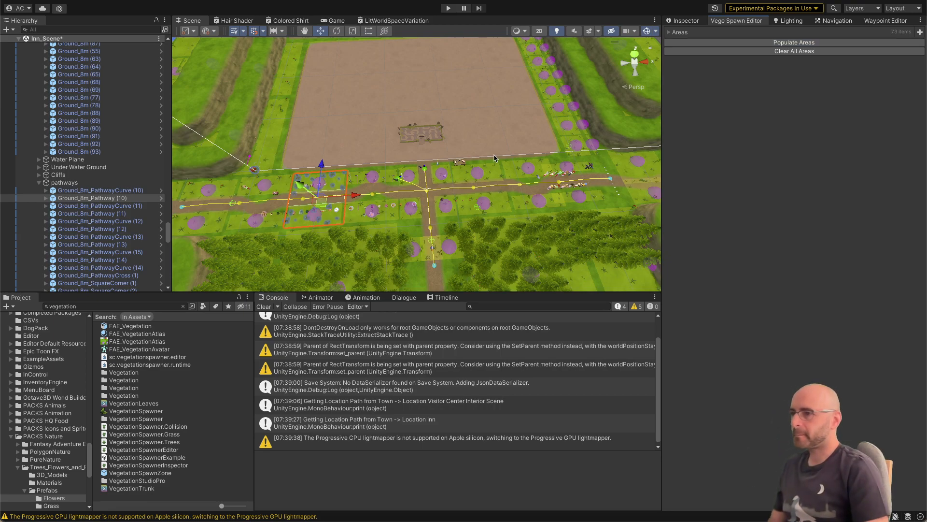
Step: Hide the scene gizmos and check the spawned vegetation along the paths and the crossing
right_click_drag(495, 157, 322, 71)
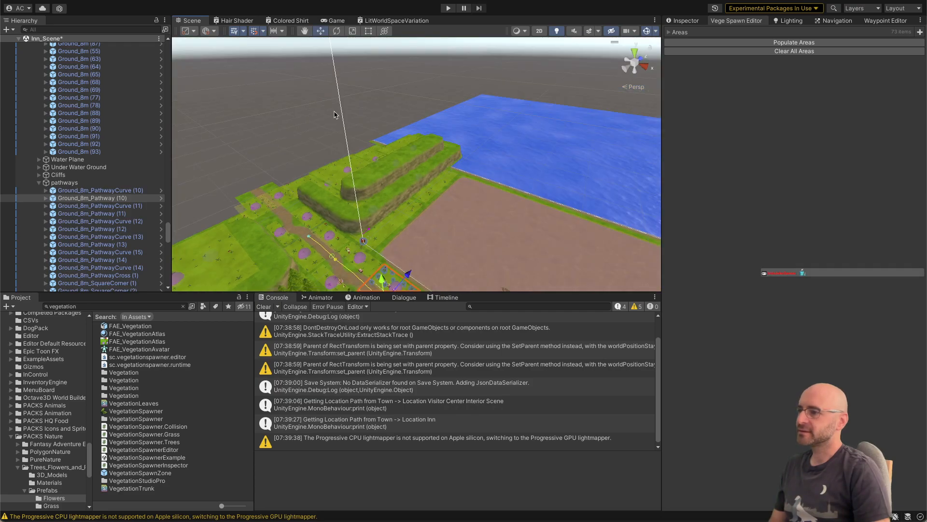
left_click(334, 111)
right_click_drag(333, 111, 407, 201)
key("q")
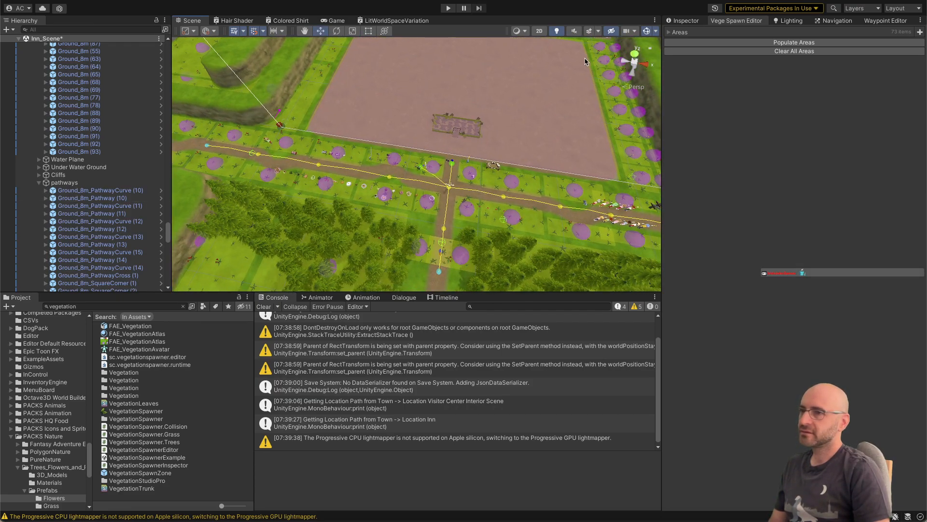
left_click(646, 31)
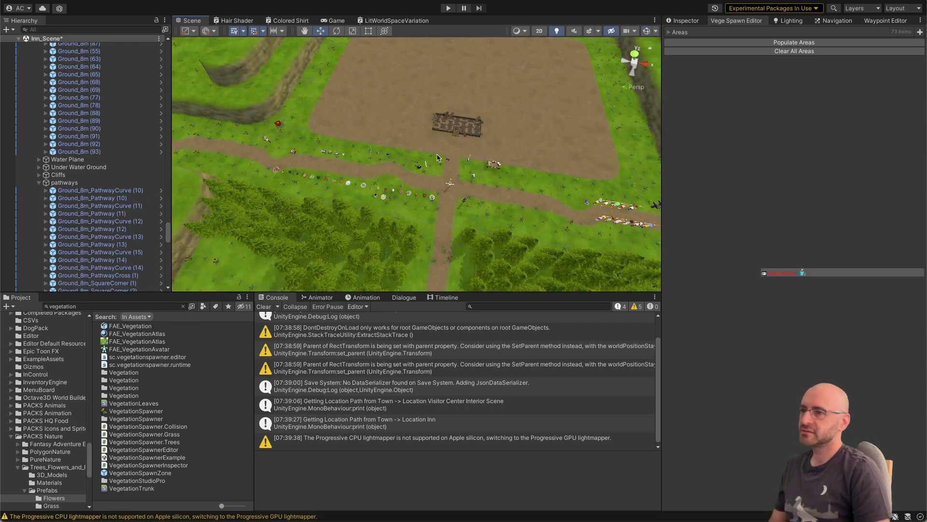
right_click_drag(451, 151, 478, 151)
key("w")
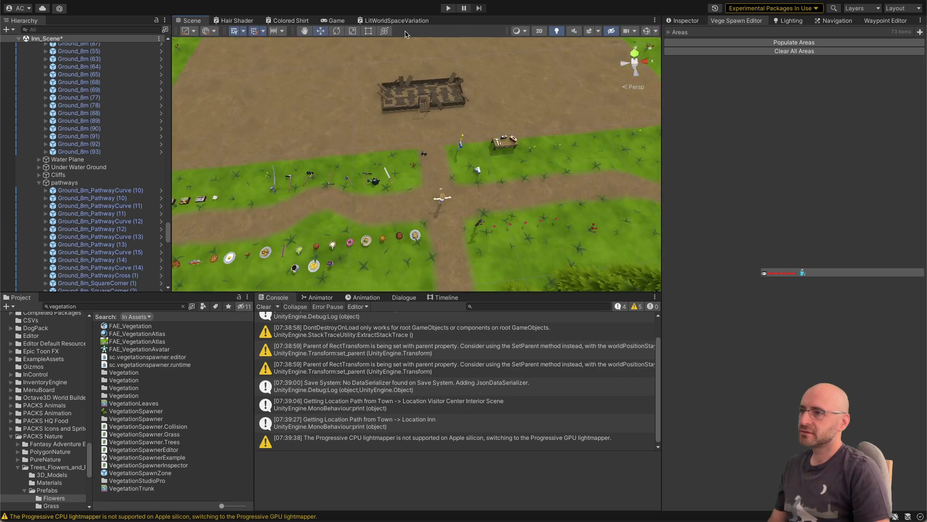
Step: Save and close the LitWorldSpaceVariation shader graph, and close the Colored Shirt and Hair Shader graphs
right_click(396, 22)
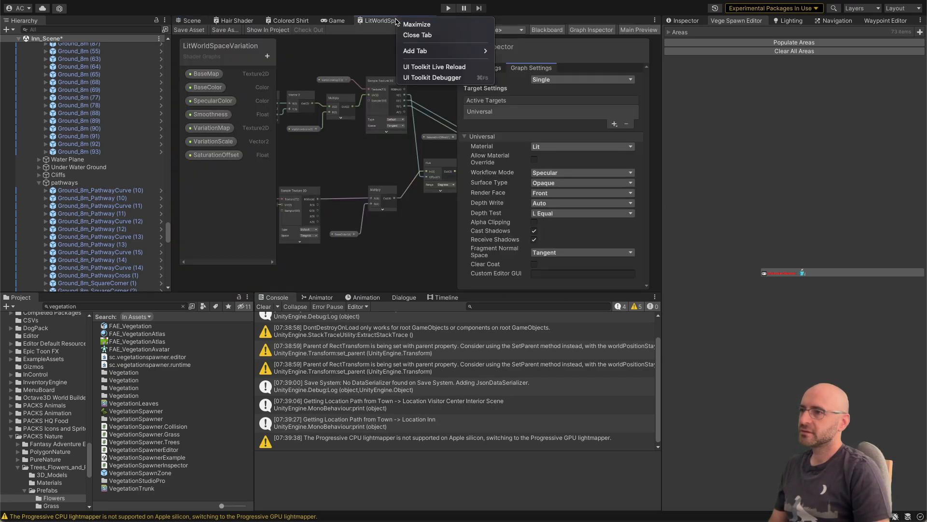
left_click(413, 35)
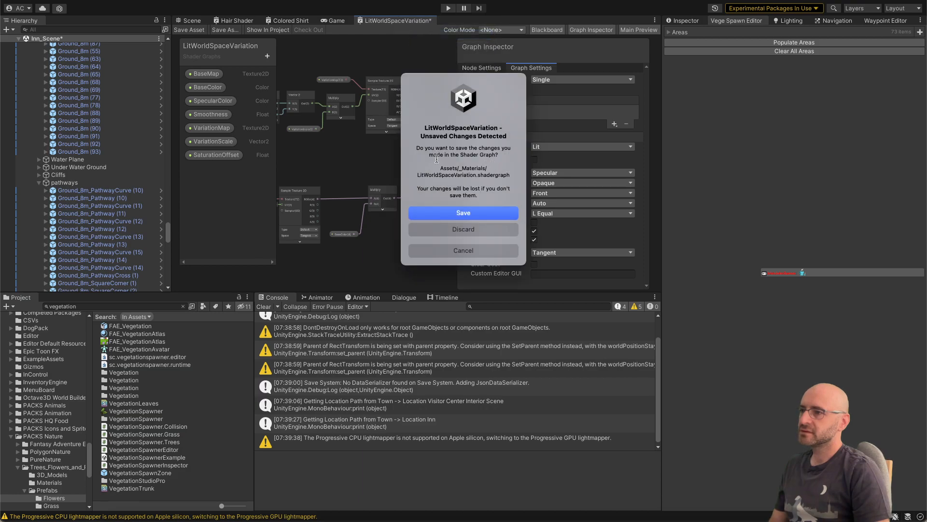
left_click(438, 213)
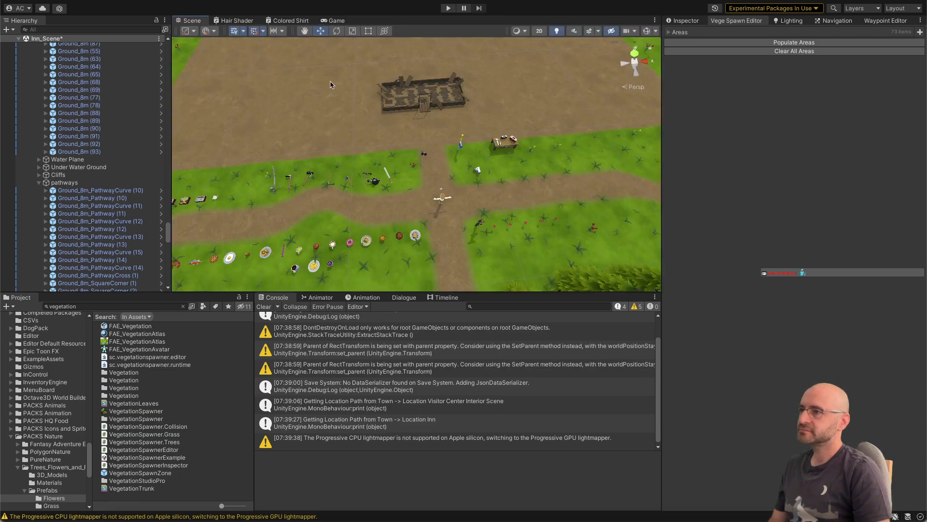
right_click(292, 21)
left_click(309, 35)
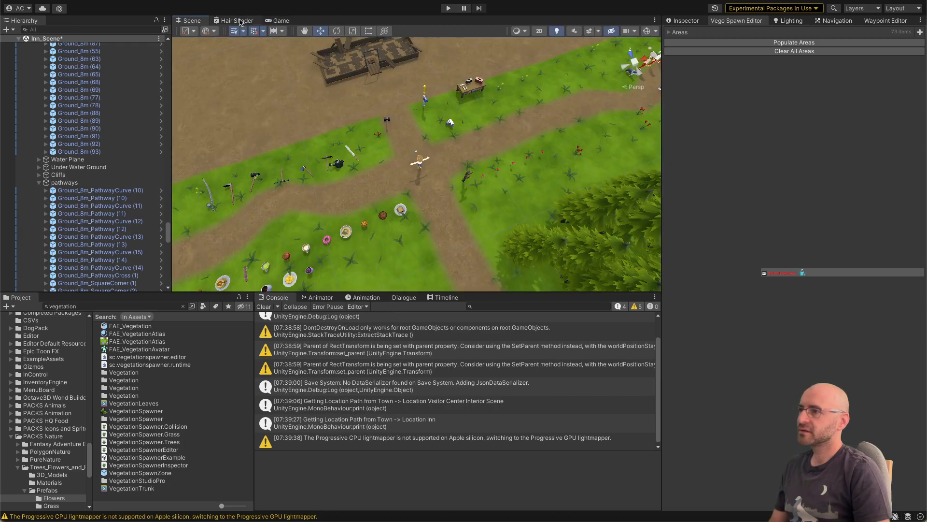
right_click(241, 21)
left_click(261, 35)
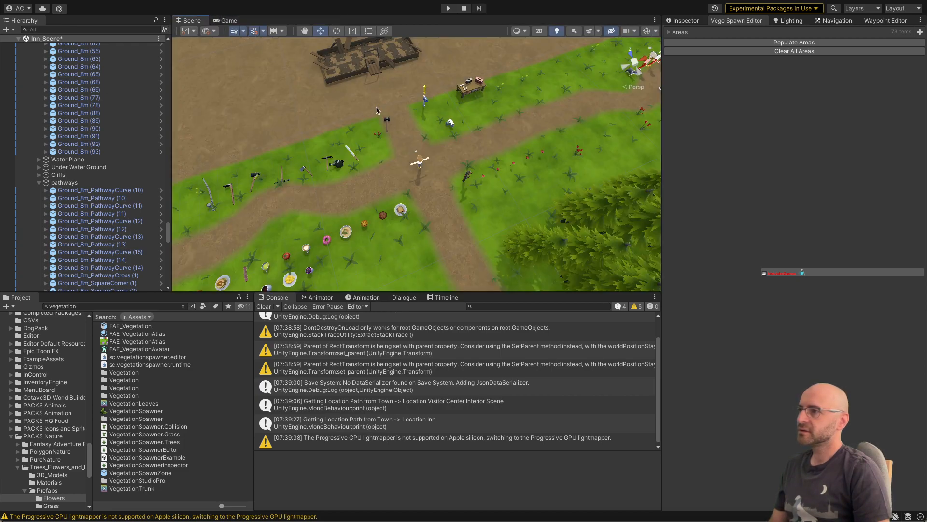
Step: Inspect the vegetation along the path and focus on the oversized red flower clump near the cliff
right_click_drag(434, 99, 438, 101)
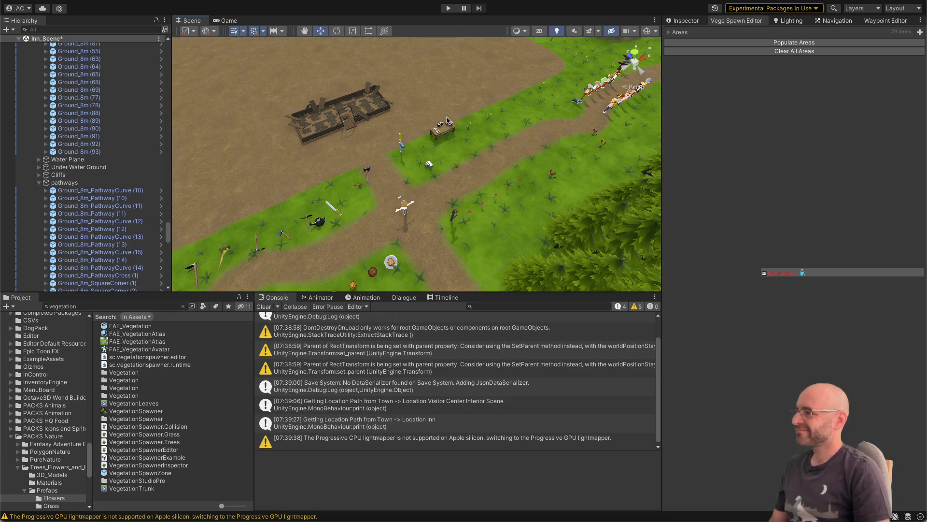
right_click_drag(448, 145, 343, 133)
key("a")
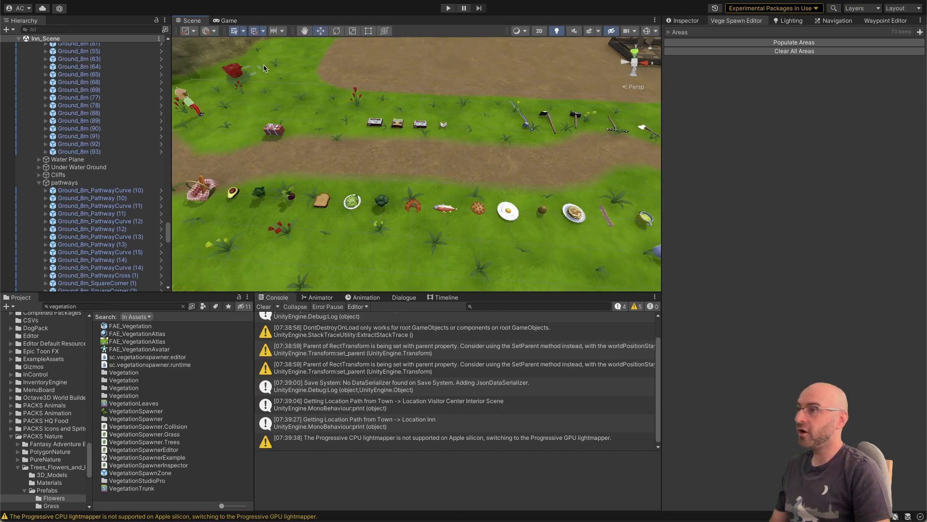
left_click(238, 72)
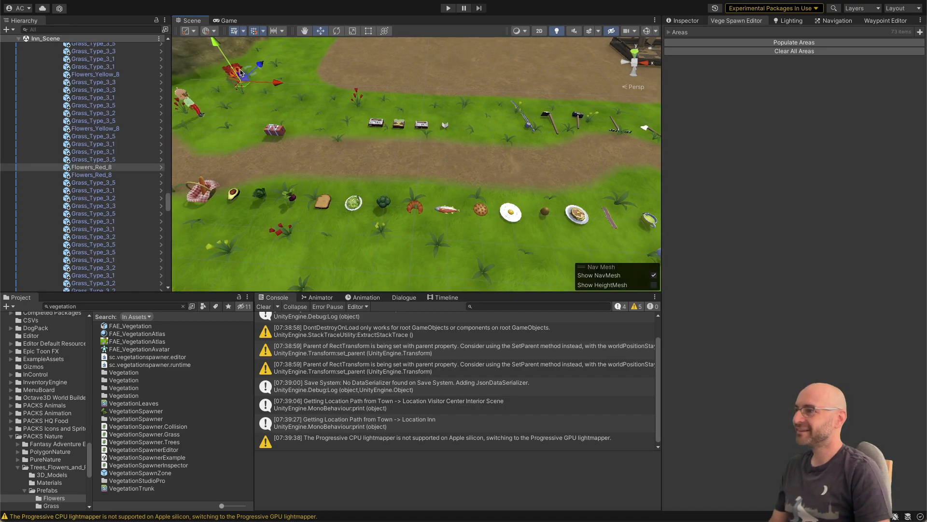
key("f")
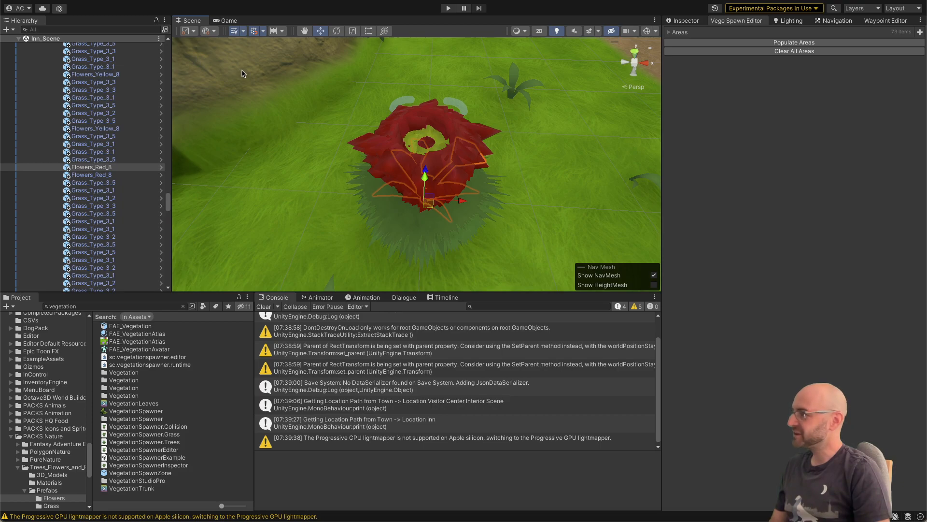
Step: Try to remove the vegetation stacked at the red flower clump by selecting the whole pile
scroll(153, 157, "up", 15)
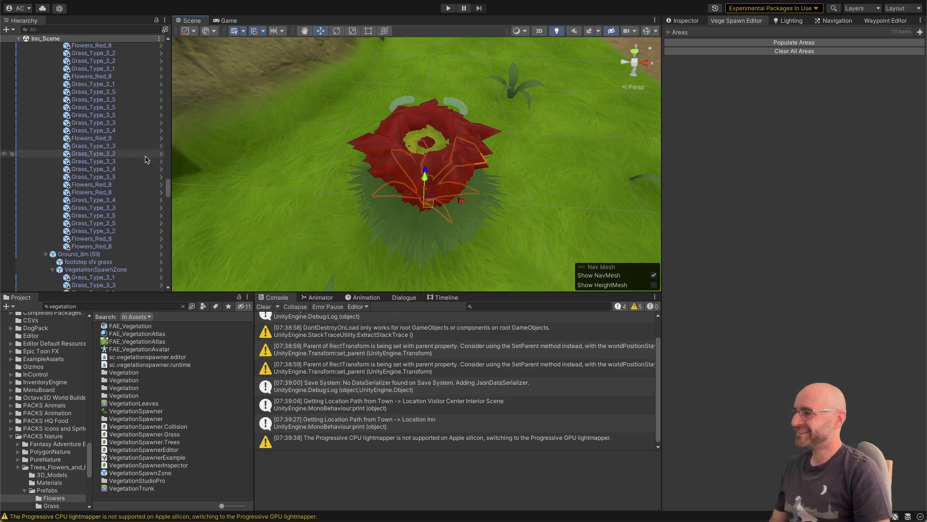
scroll(147, 159, "down", 1)
left_click_drag(329, 83, 505, 268)
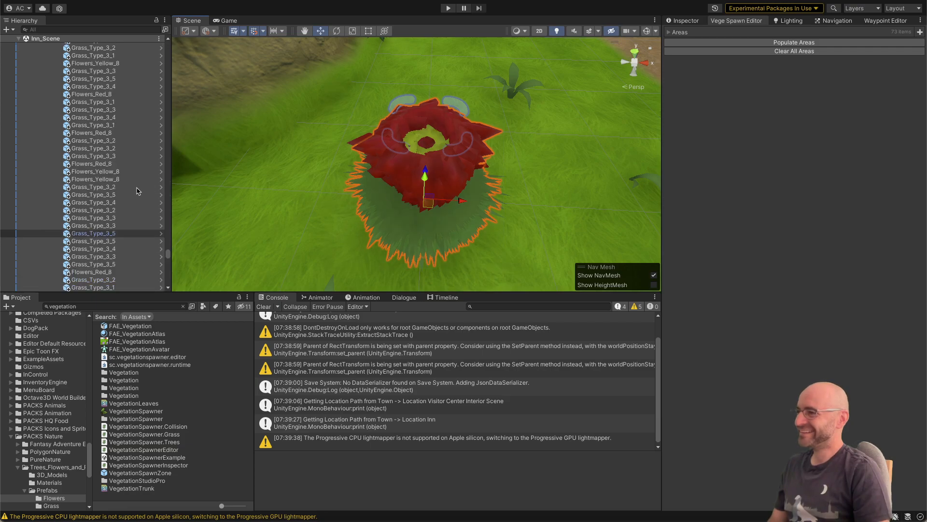
scroll(118, 187, "up", 15)
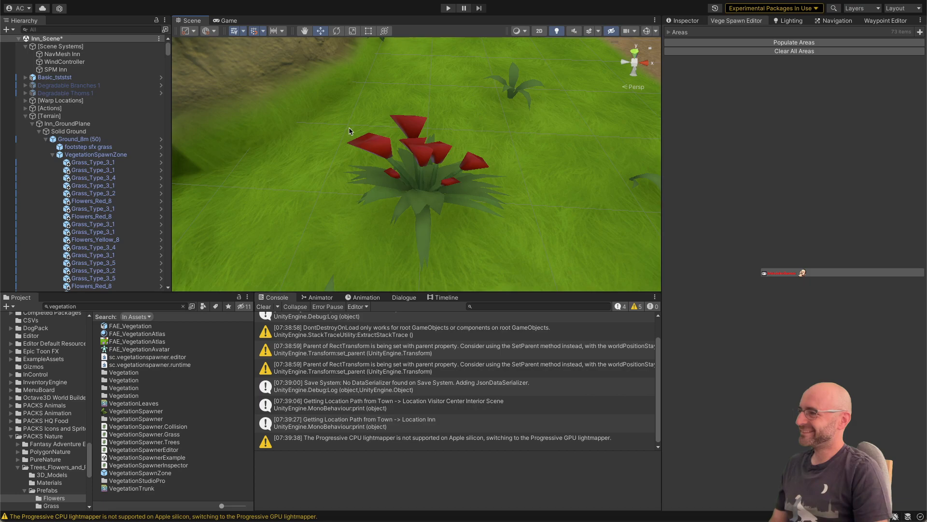
Step: Select the stacked vegetation again, exclude IsoPlayer from the selection, and review the selected objects in the hierarchy
left_click_drag(349, 111, 493, 268)
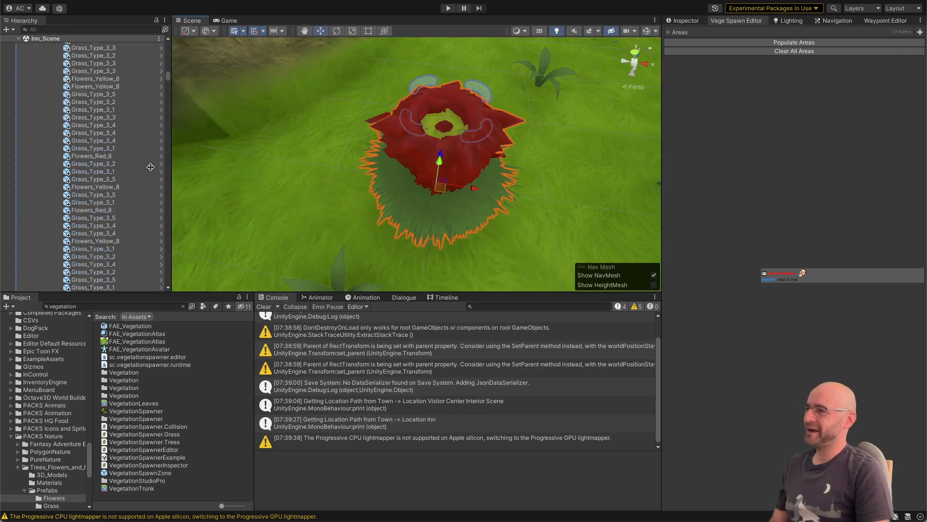
left_click_drag(169, 78, 169, 283)
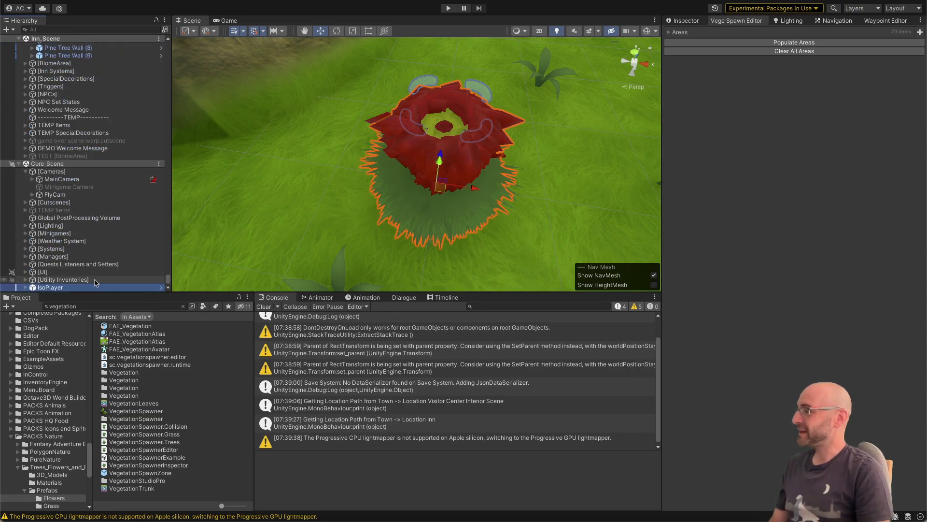
left_click(69, 286, "super")
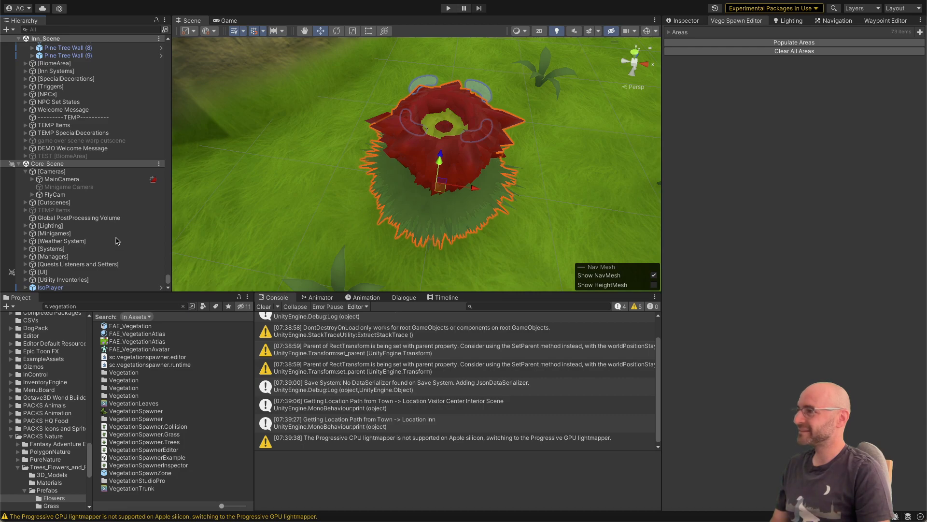
left_click_drag(169, 282, 170, 281)
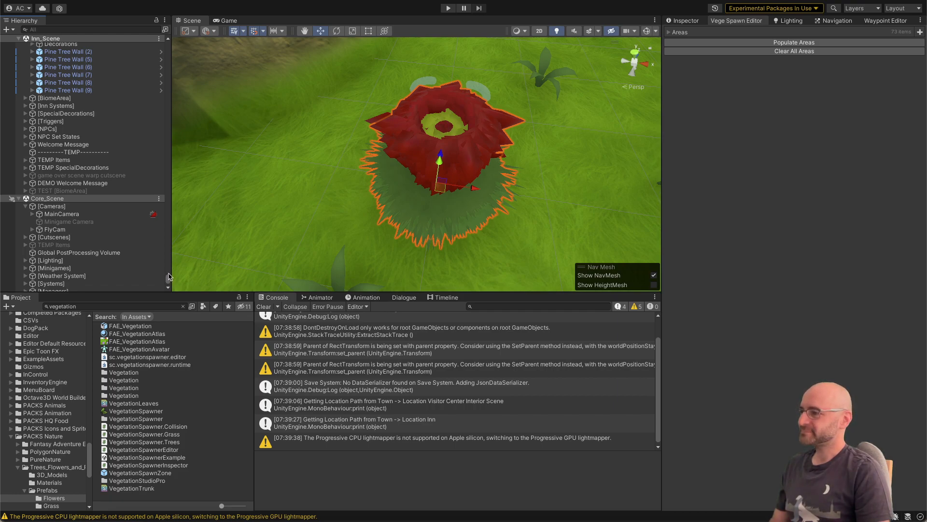
left_click_drag(169, 277, 169, 278)
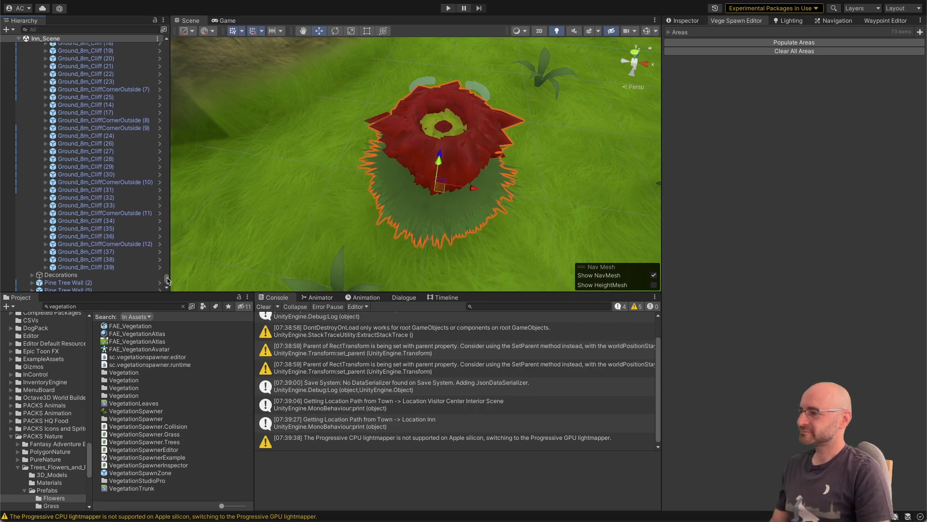
scroll(168, 280, "down", 15)
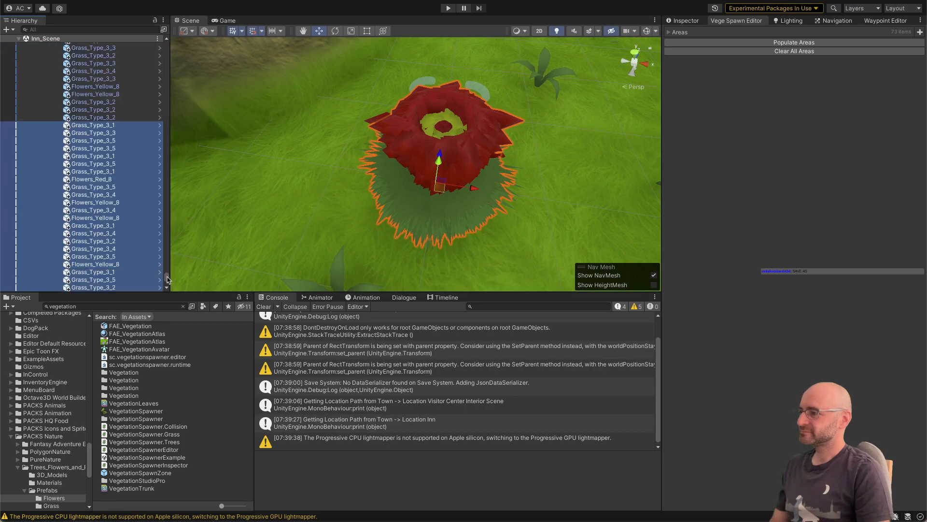
scroll(168, 280, "down", 10)
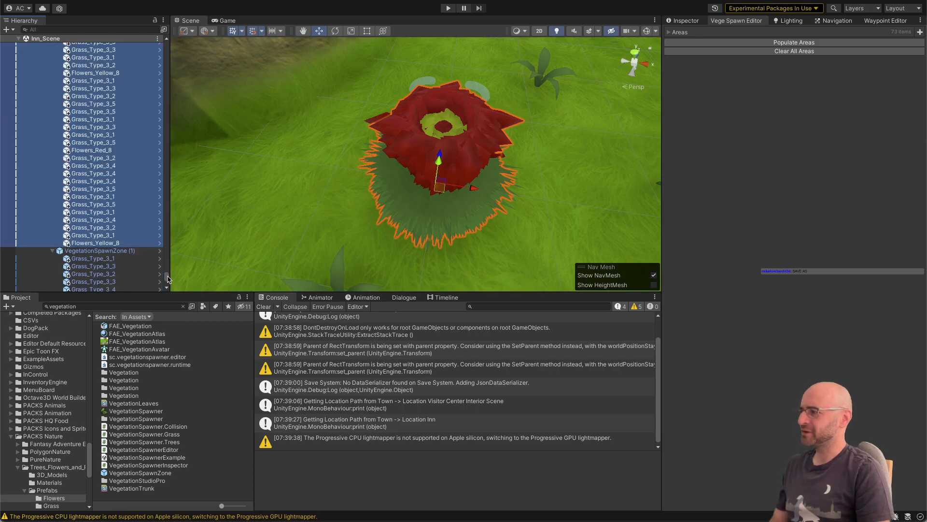
left_click_drag(168, 279, 169, 48)
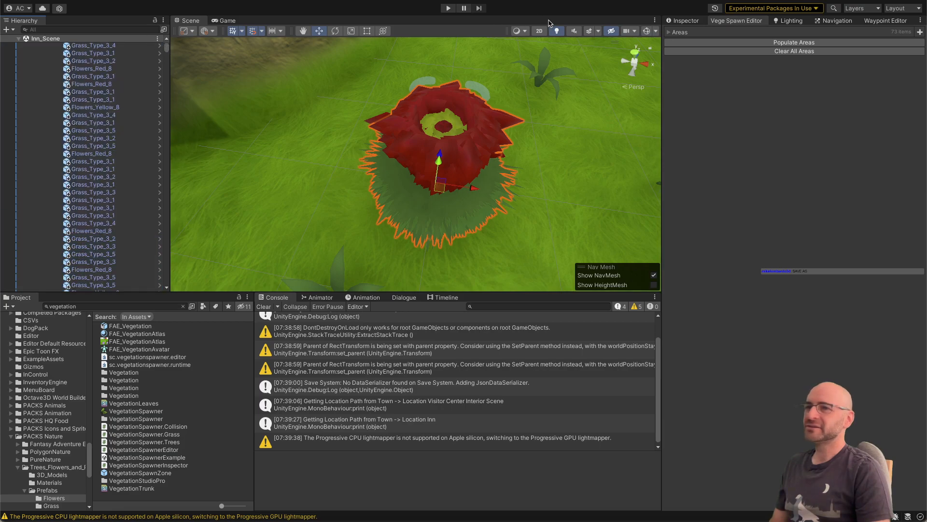
Step: Clear the spawned vegetation from all areas of the inn scene and check the emptied terrain
left_click(730, 51)
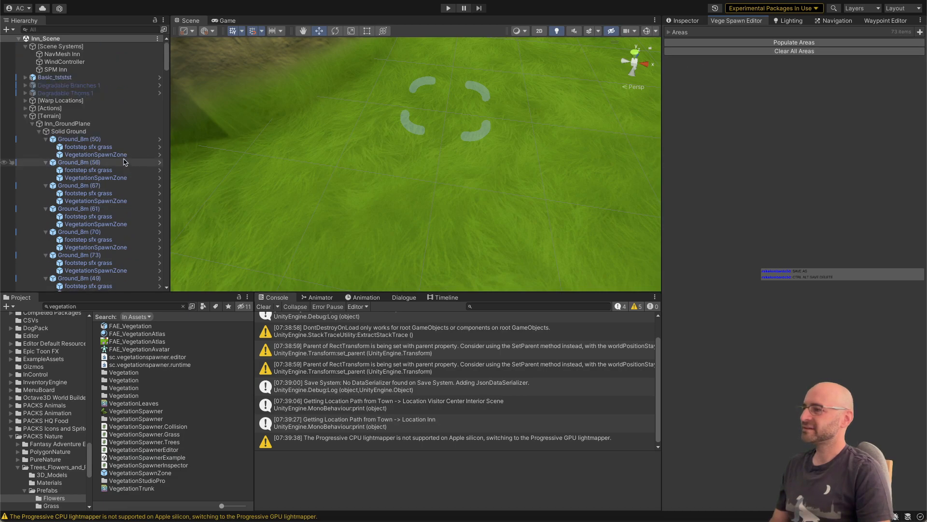
scroll(383, 114, "down", 10)
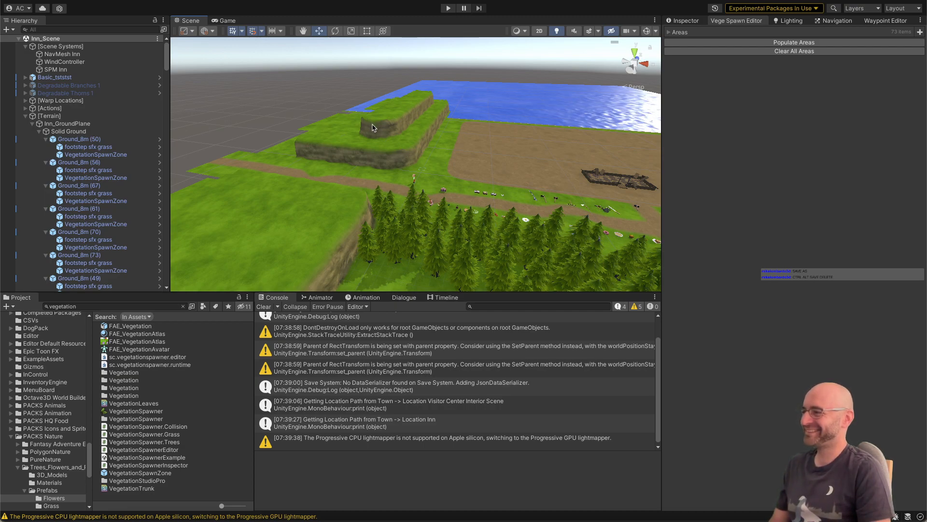
Step: Switch to Visual Studio and examine the scattering, overlap-check and smoothing code in VegeSpawnArea.cs
left_click_drag(370, 125, 504, 161, "alt")
scroll(503, 162, "up", 5)
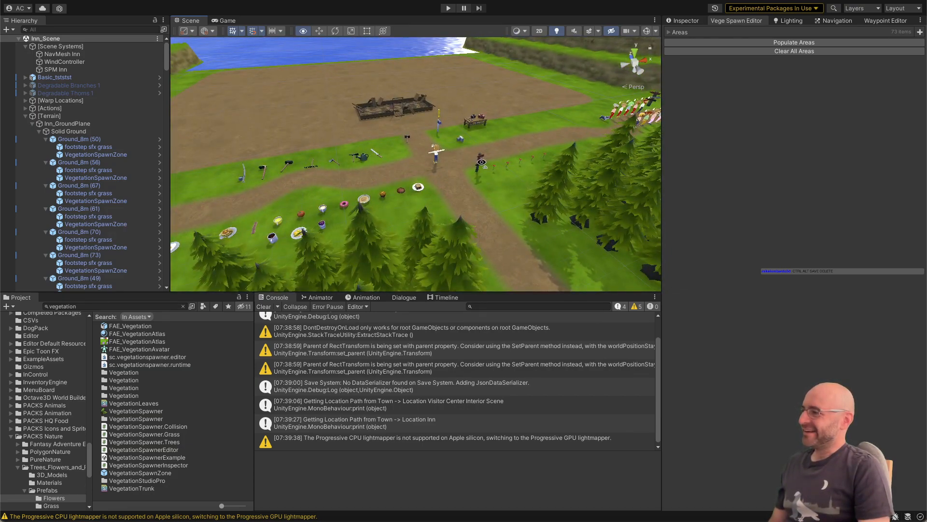
right_click_drag(481, 163, 481, 161)
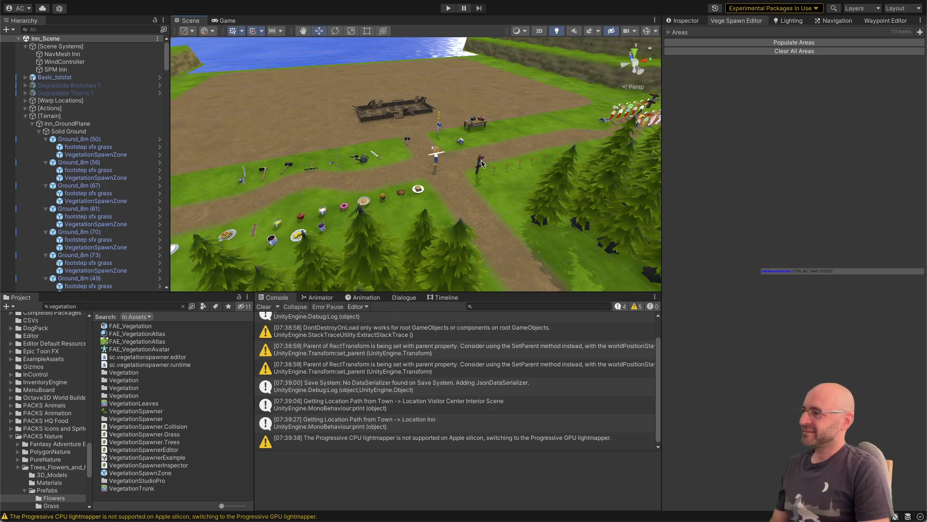
key("super+Tab")
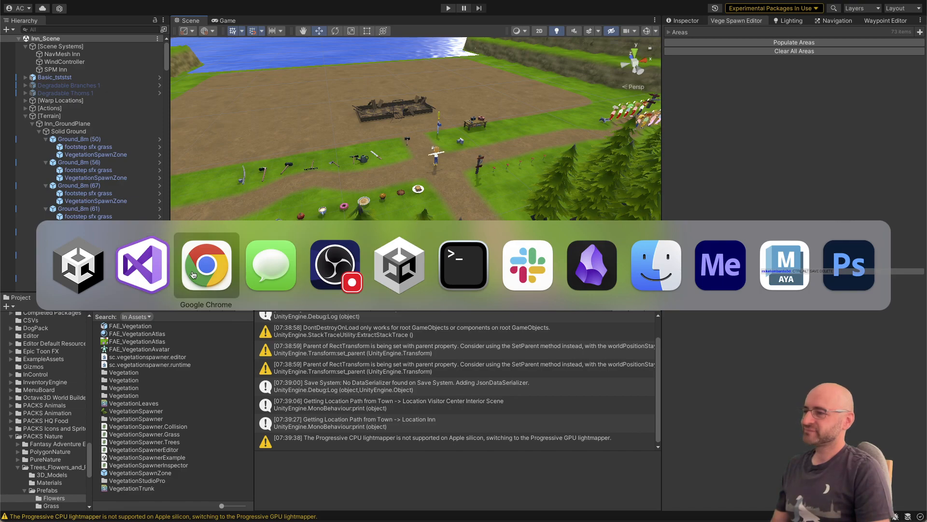
left_click(140, 281)
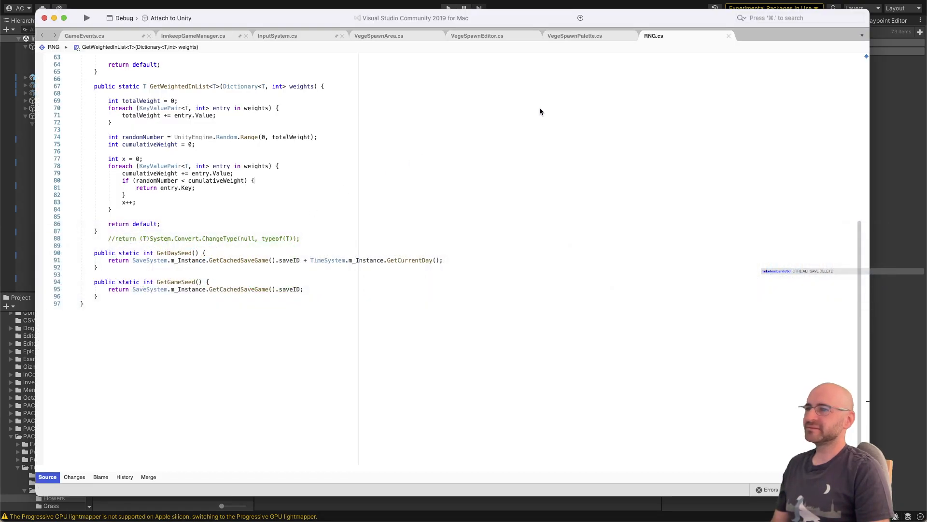
left_click(391, 37)
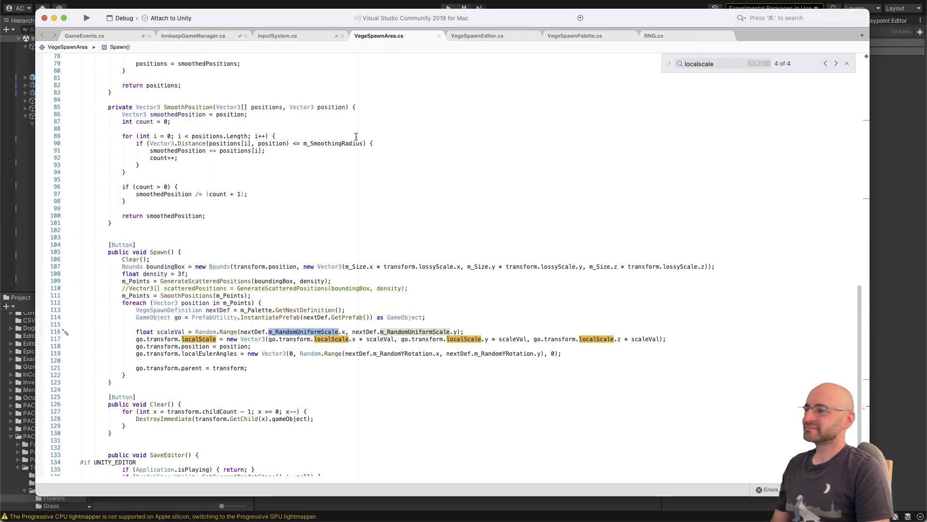
scroll(356, 140, "up", 20)
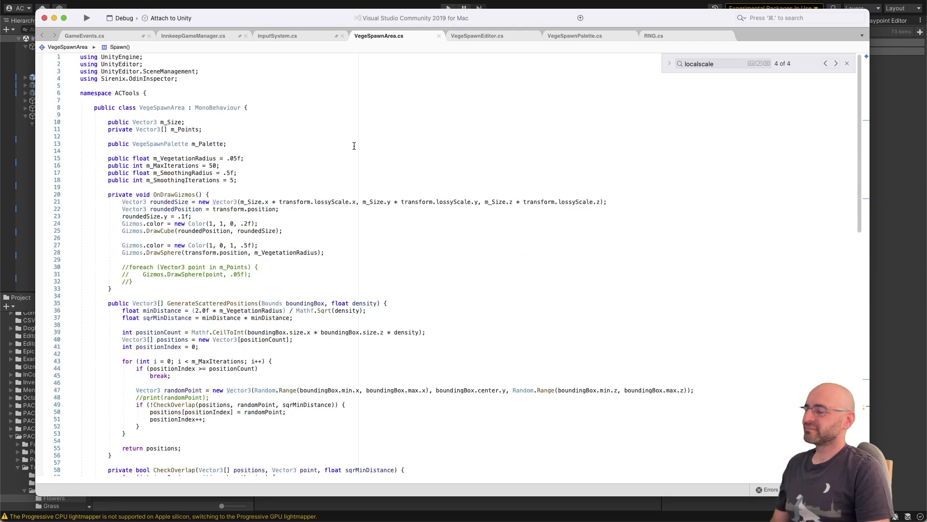
scroll(353, 147, "down", 1)
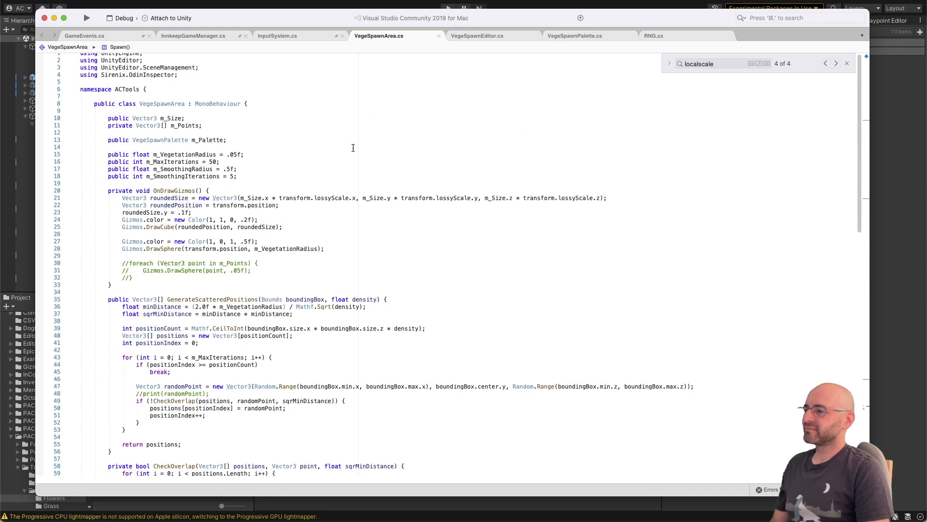
scroll(353, 148, "down", 20)
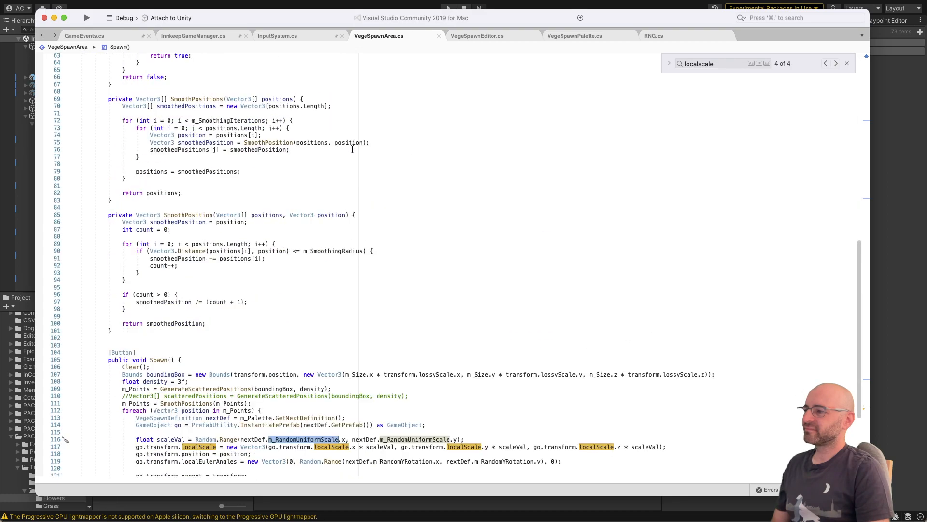
scroll(352, 149, "up", 20)
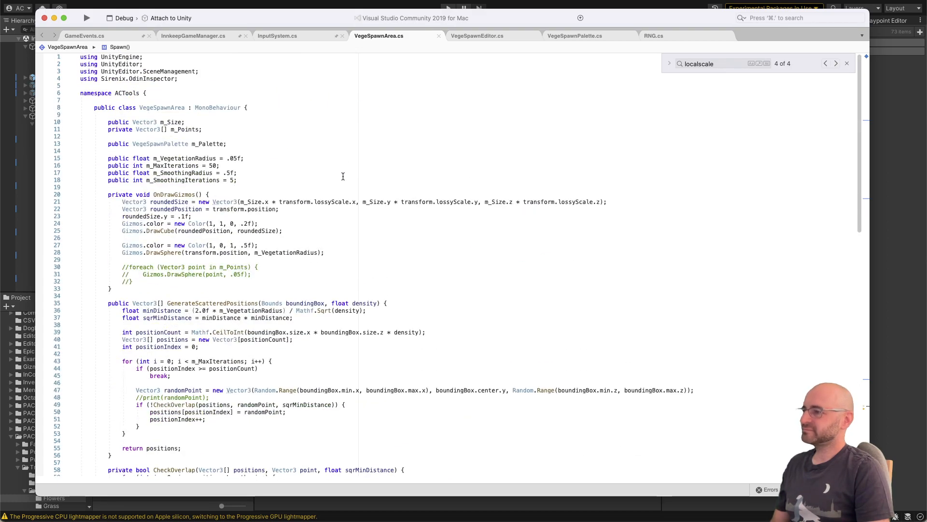
scroll(338, 180, "down", 14)
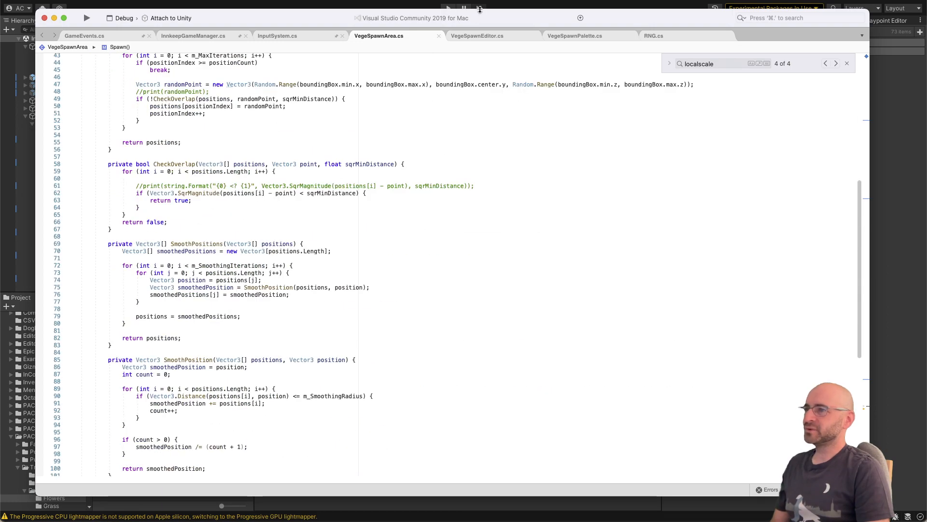
key("super+Tab")
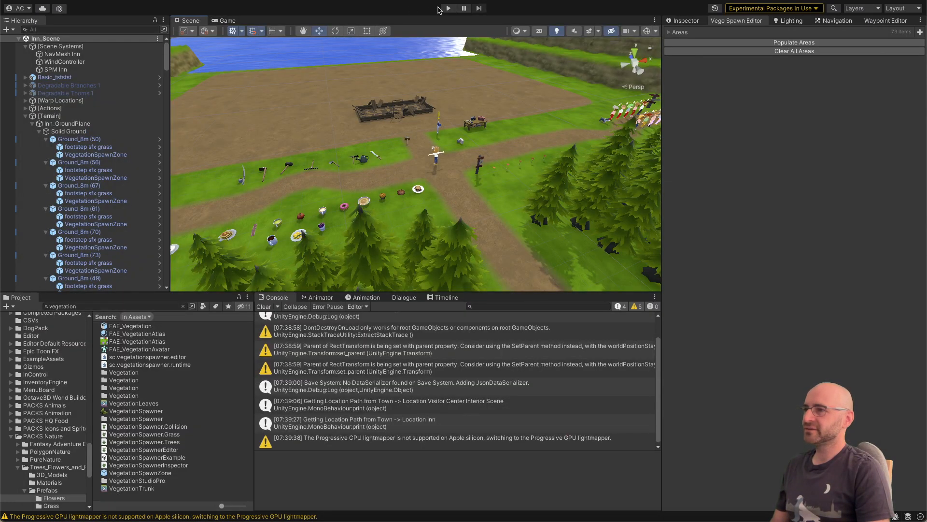
key("super+Tab")
Step: Comment out the "m_Points = SmoothPositions(m_Points);" line in the Spawn method and let Unity recompile the script
scroll(313, 187, "down", 12)
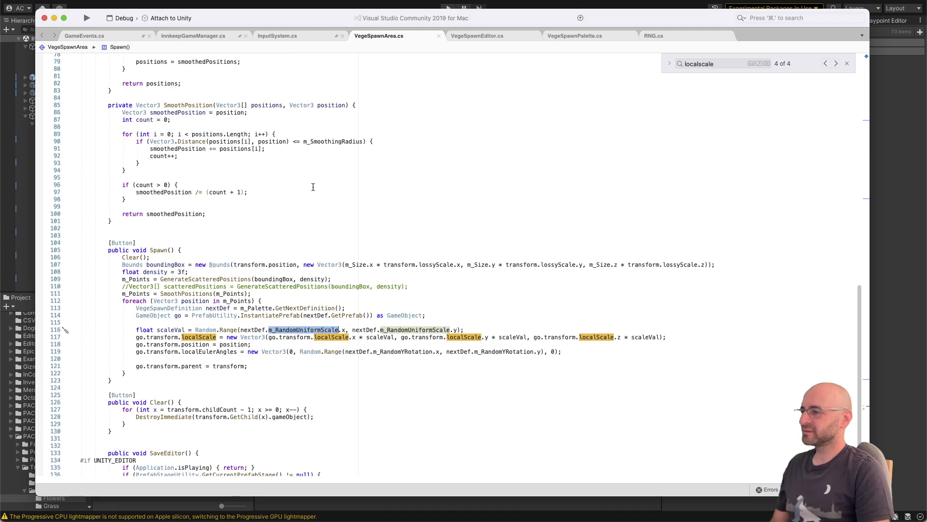
scroll(313, 187, "down", 2)
left_click(282, 253)
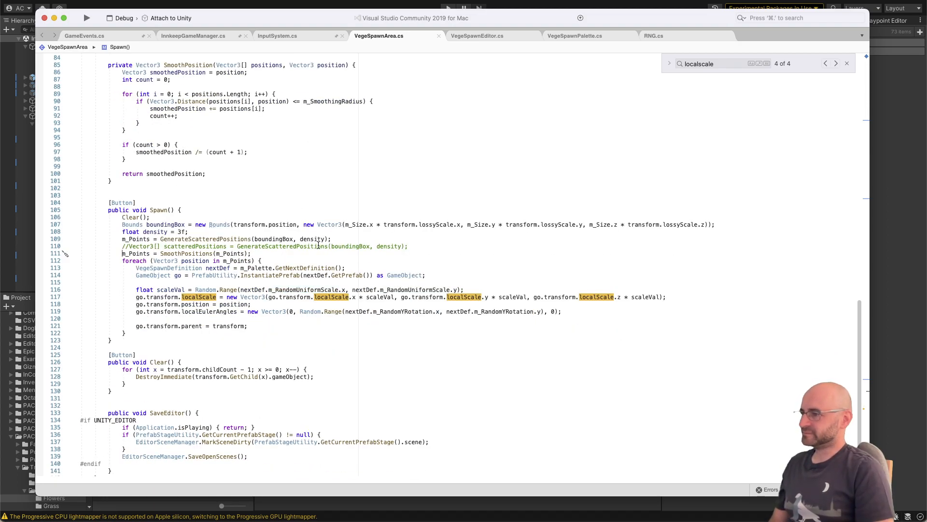
key("super+slash")
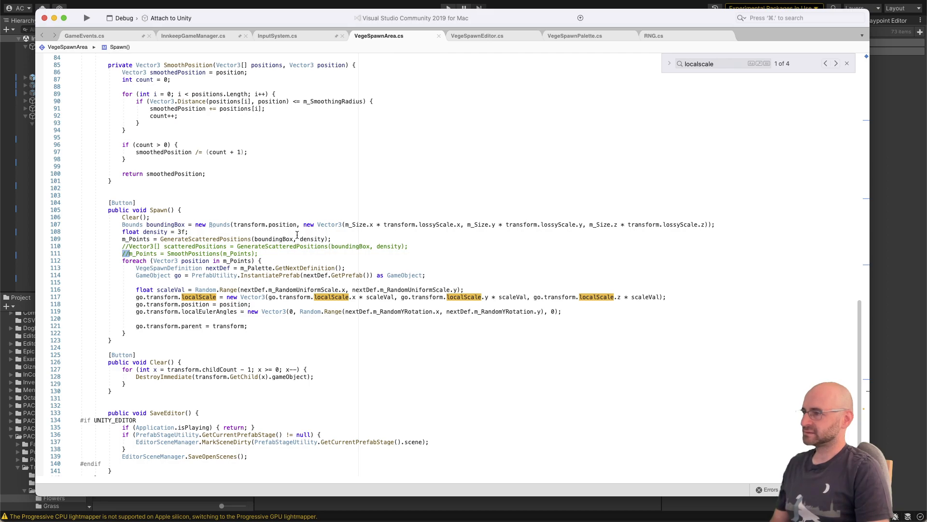
left_click(273, 2)
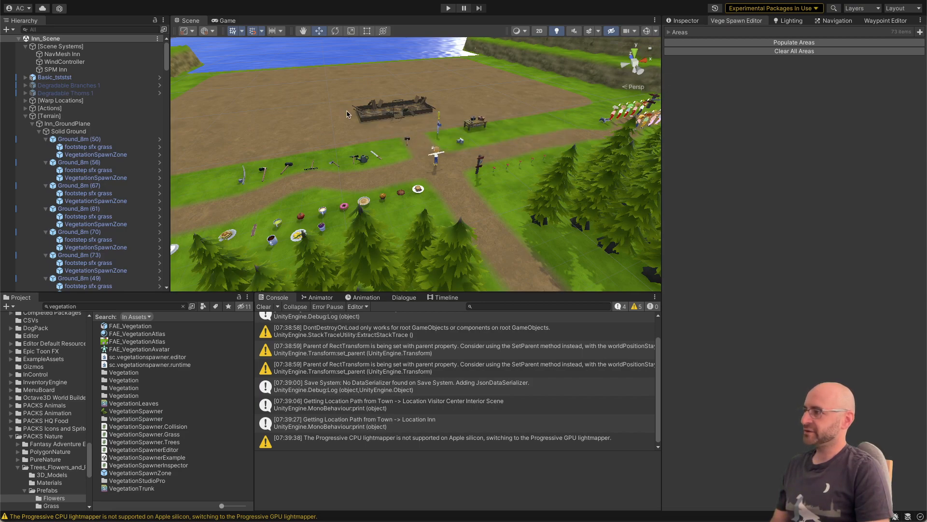
key("super+Tab")
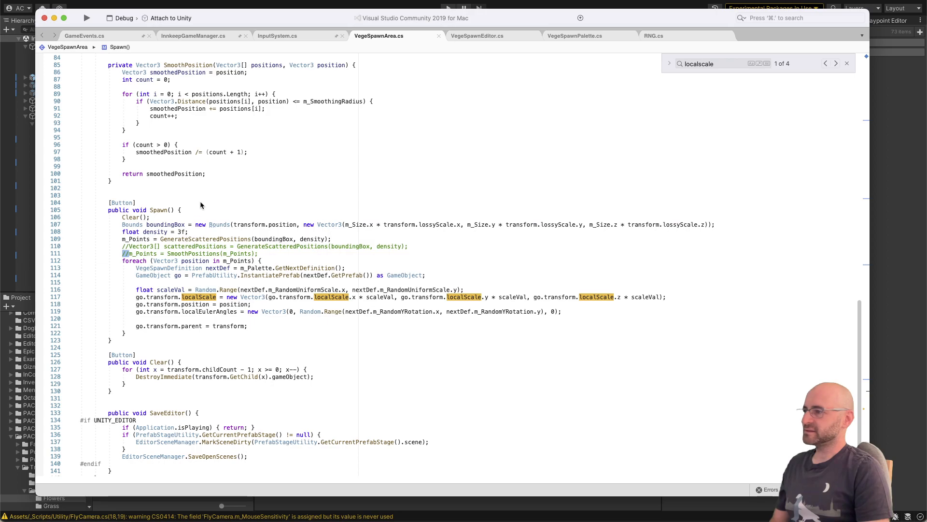
Step: Review the Spawn and Clear methods in VegeSpawnArea.cs, including the prefab instantiation, scale, rotation and parenting lines
left_click(165, 210)
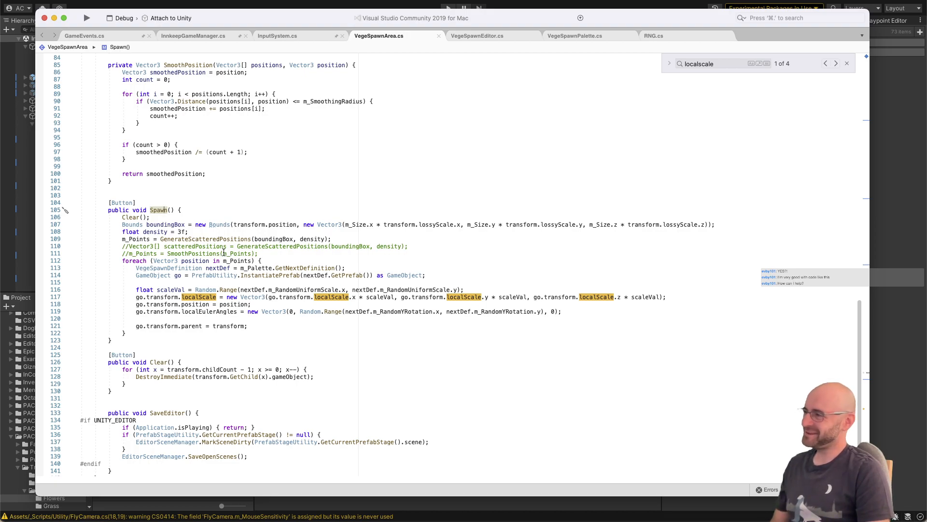
scroll(252, 243, "down", 5)
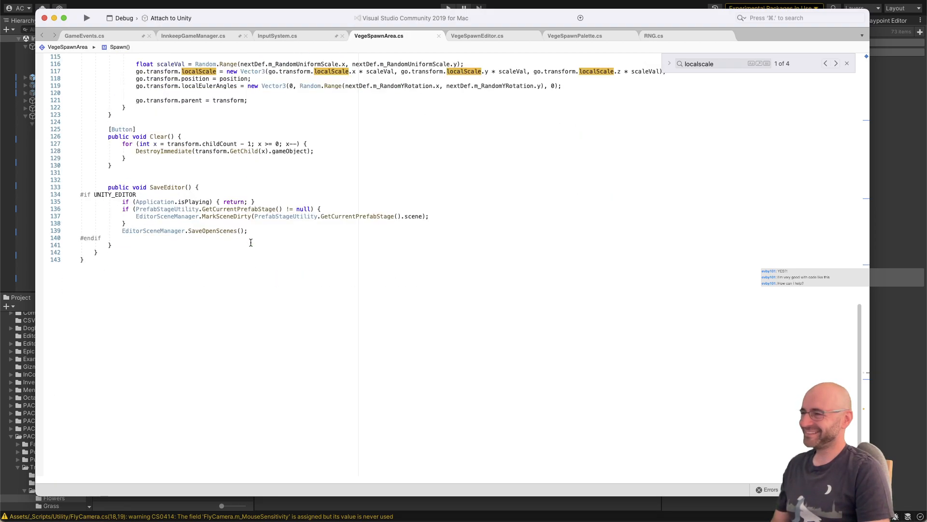
left_click(250, 158)
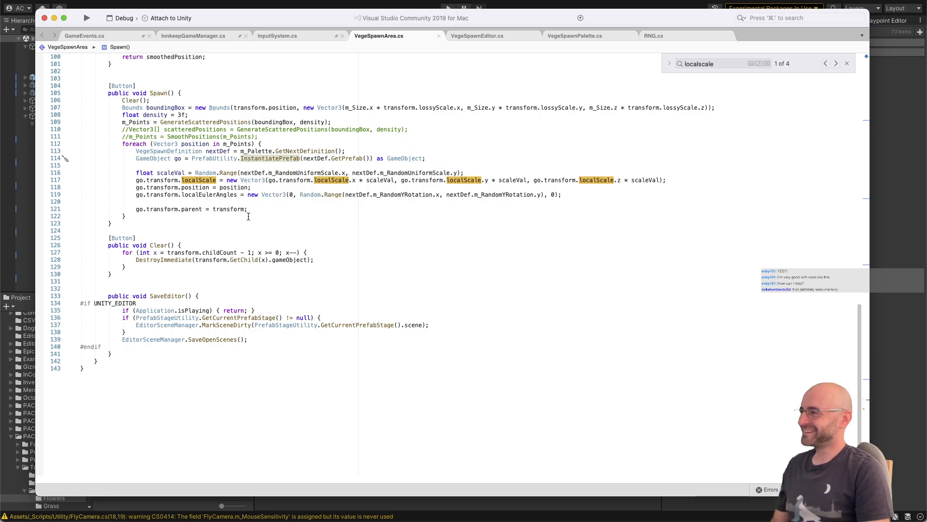
left_click(336, 207)
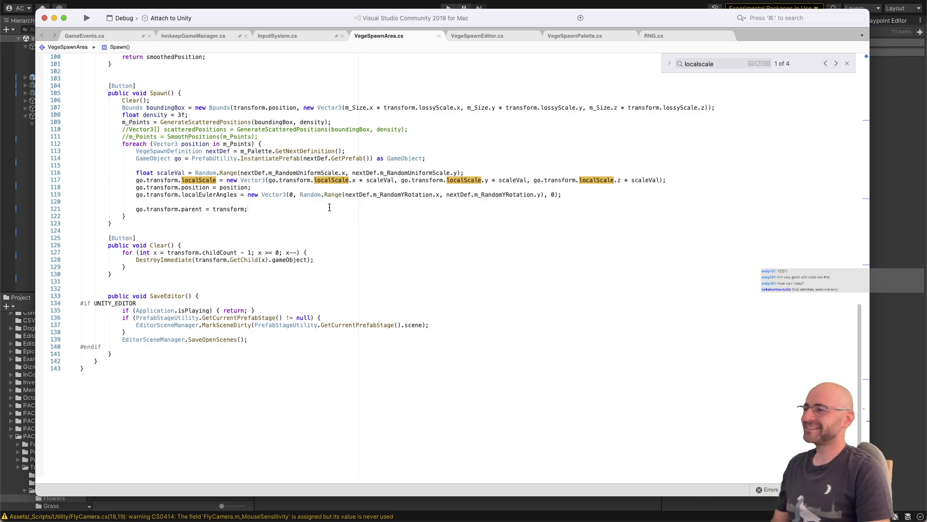
left_click(330, 194)
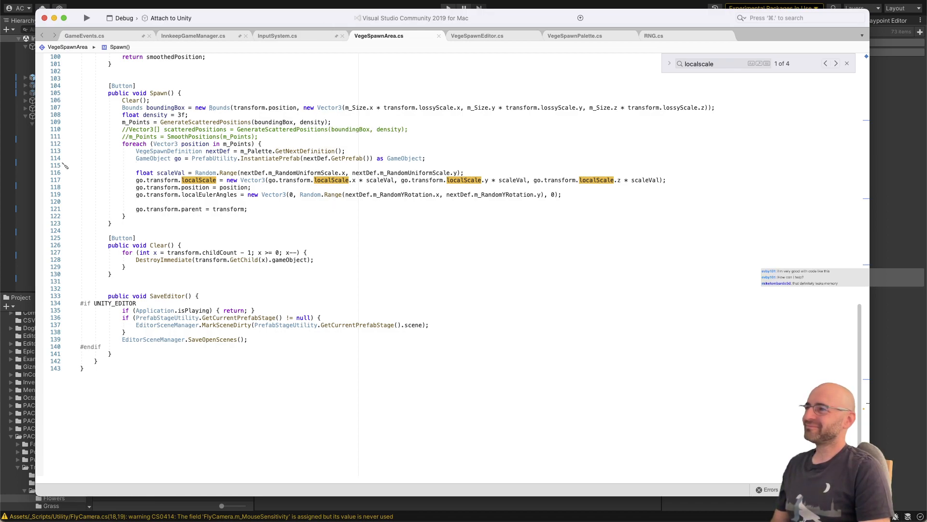
Step: Switch to Unity and survey the emptied inn terrain, checking the density argument in the Spawn code in between
left_click(279, 0)
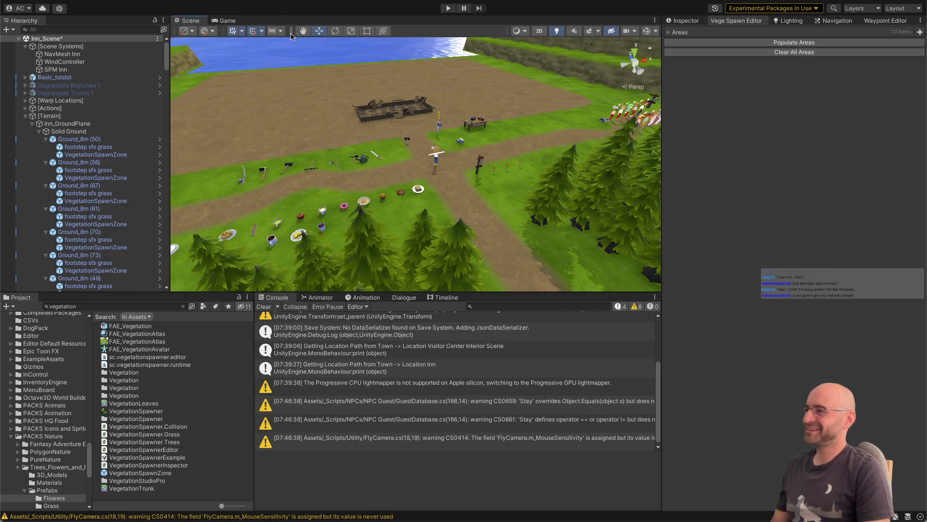
key("s")
right_click_drag(333, 117, 306, 107)
key("w")
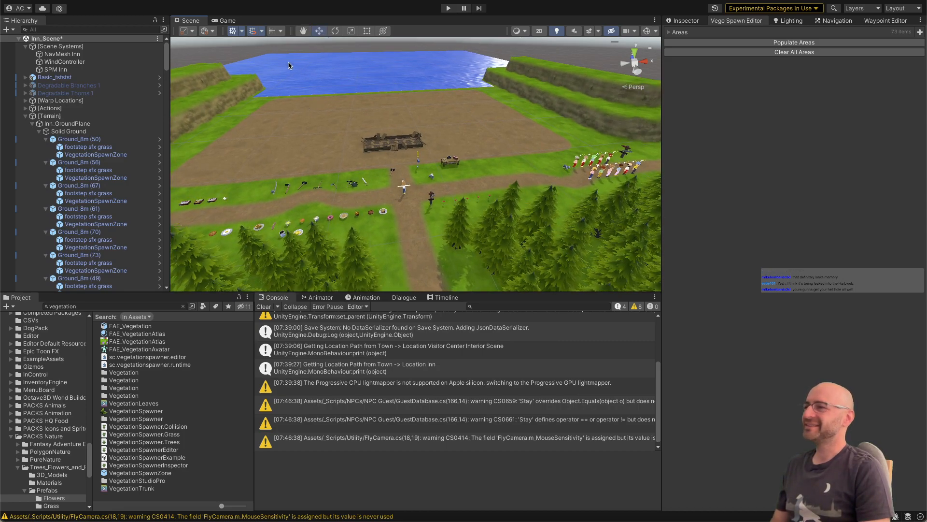
key("super+Tab")
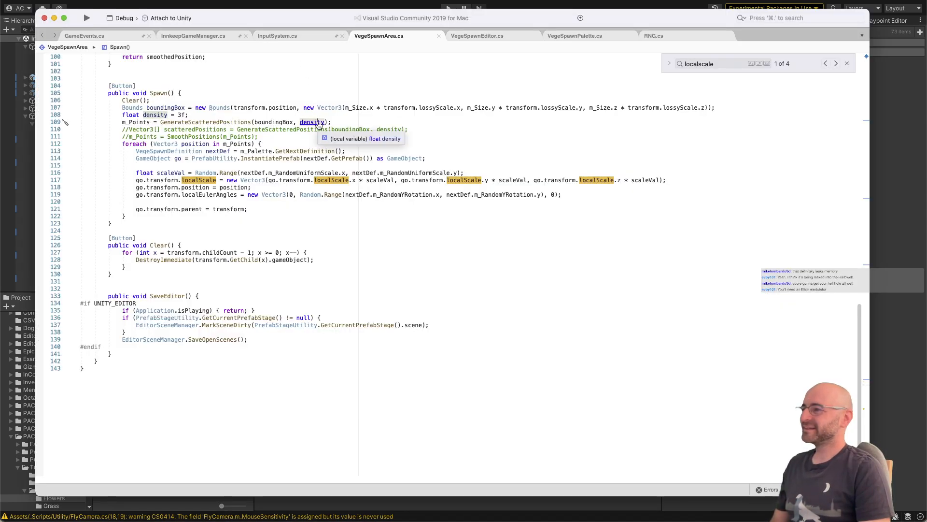
key("super+Tab")
key("w")
right_click_drag(336, 127, 201, 124)
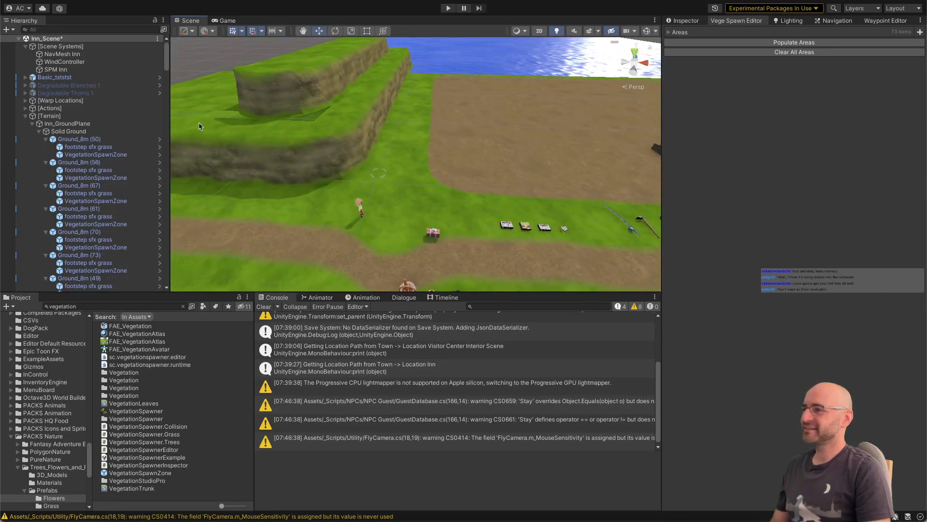
Step: Open the VegetationSpawnZone prefab from Ground_8m (50), set its Max Iterations to 10, and return to the inn scene
left_click(145, 156)
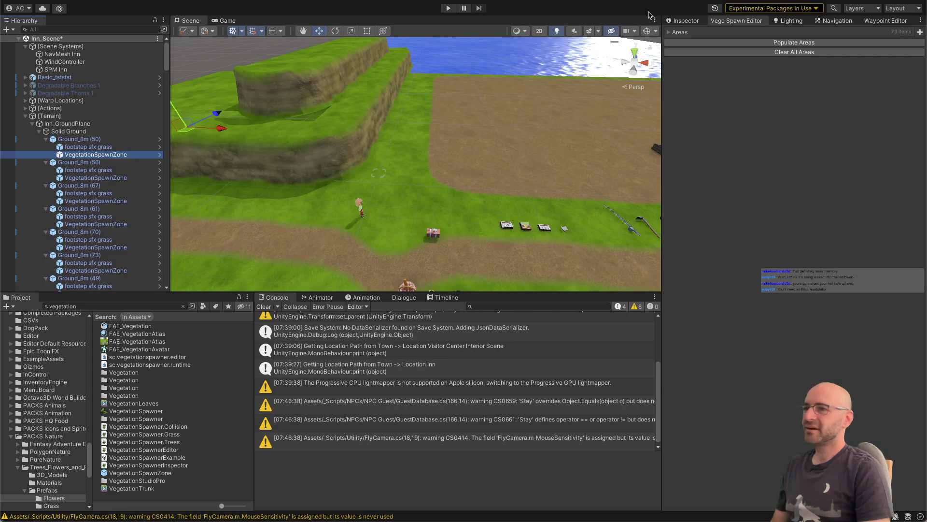
left_click(684, 20)
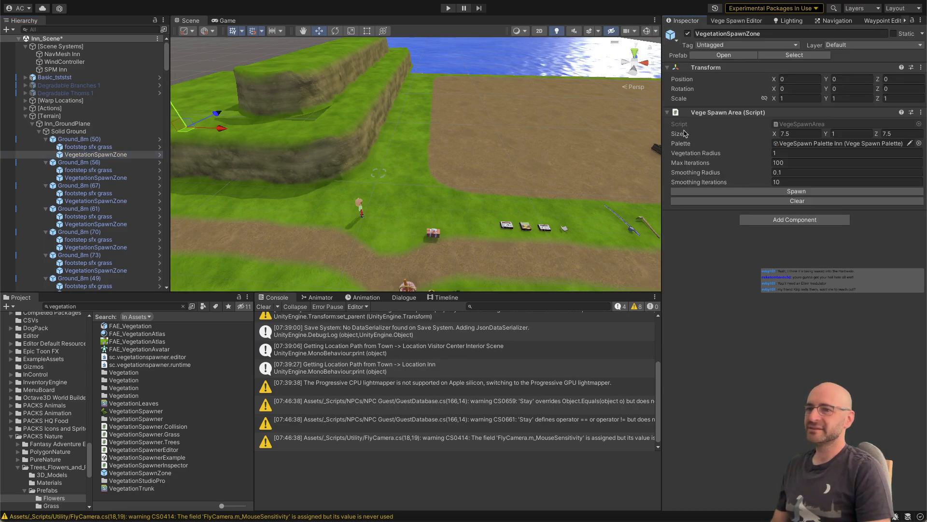
left_click(159, 154)
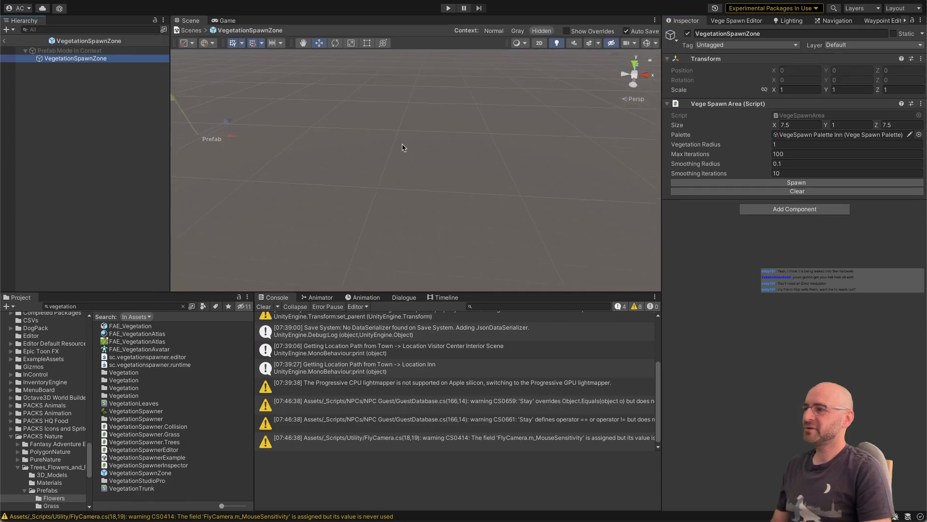
left_click(805, 150)
type("10")
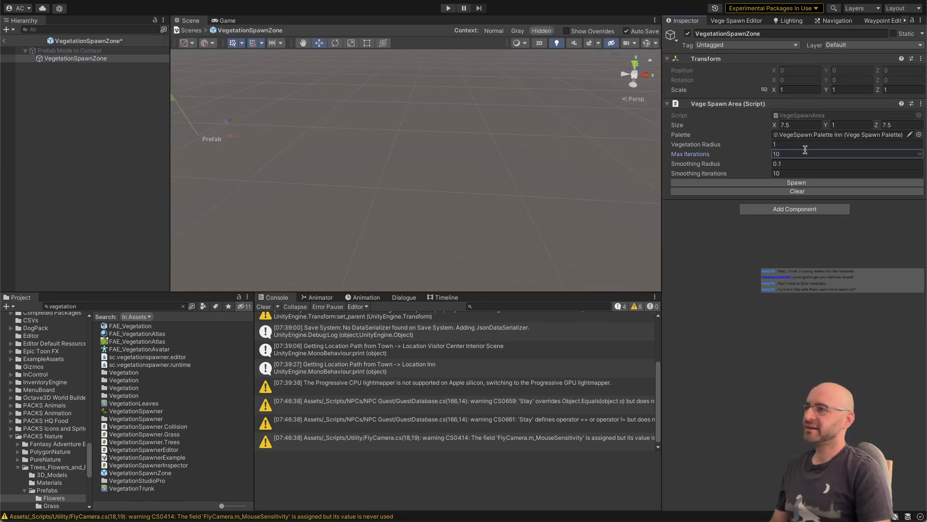
key("Return")
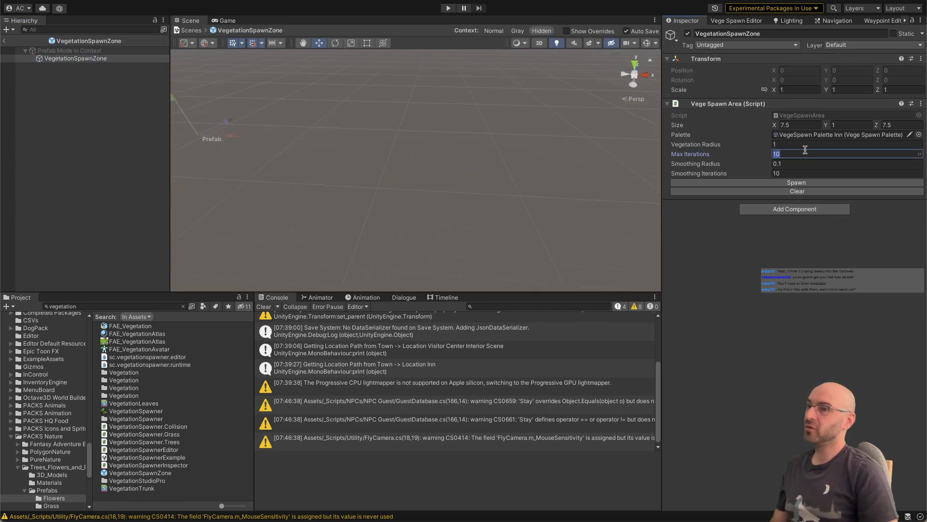
left_click(4, 43)
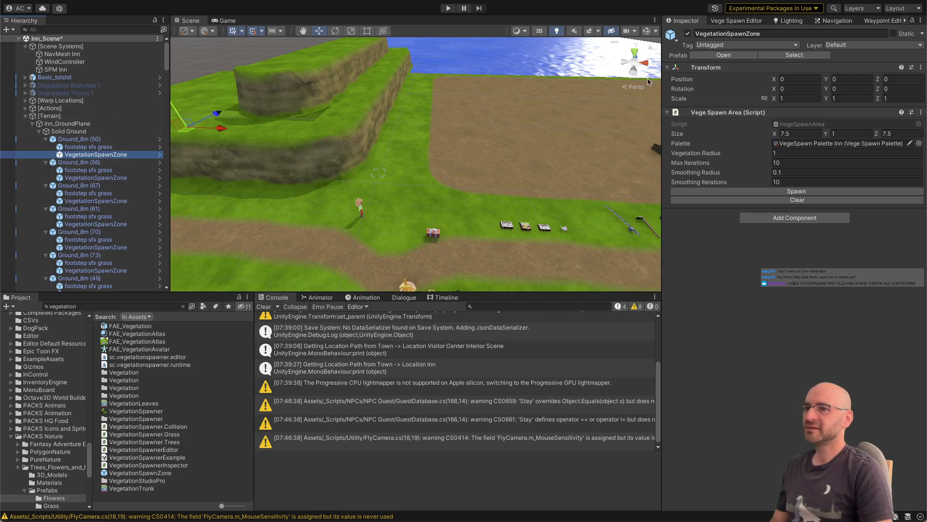
Step: Populate all spawn areas with vegetation while viewing the grass around the character near the cliff
left_click(745, 21)
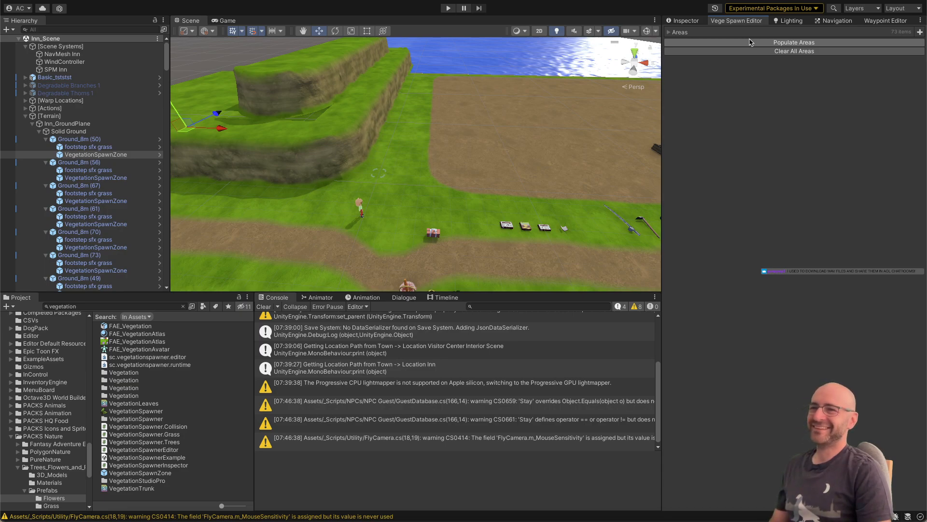
scroll(608, 105, "up", 5)
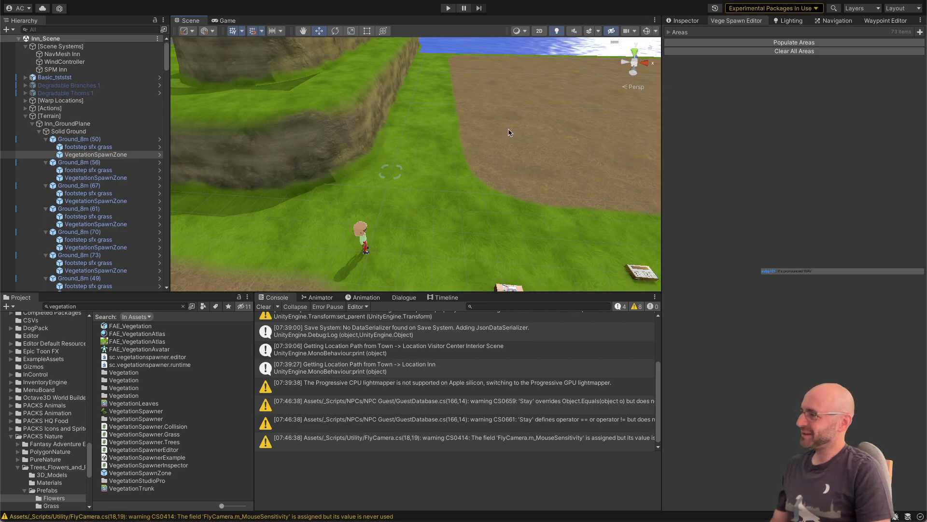
right_click_drag(511, 134, 513, 170)
key("w")
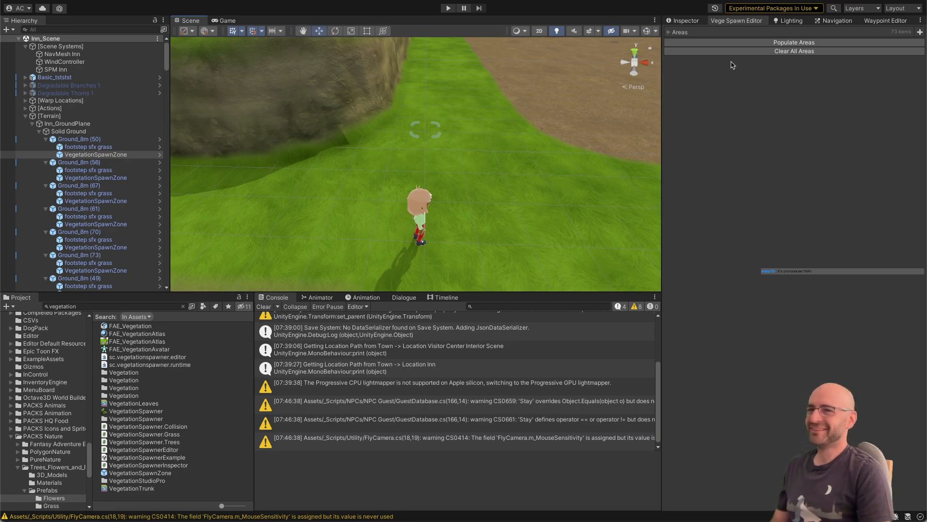
left_click(732, 42)
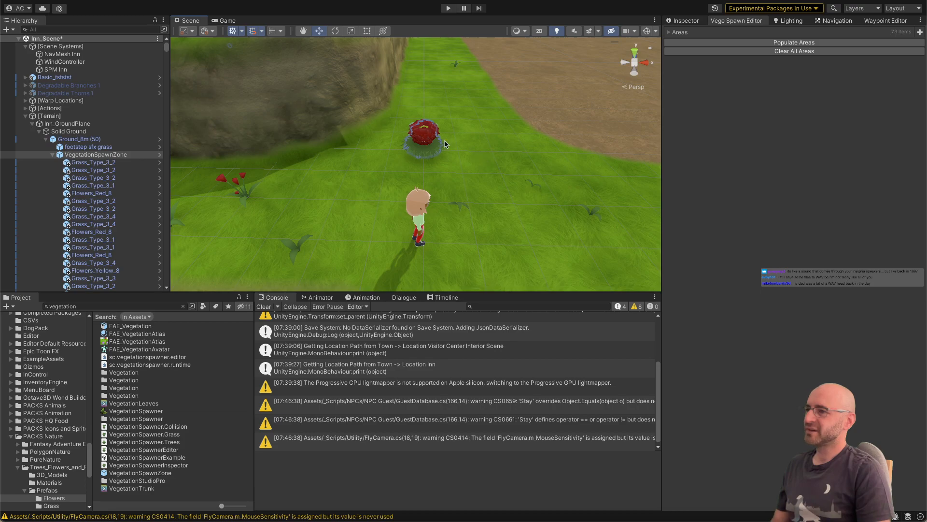
Step: Examine the plant cluster near the cliff and select several grass and flower instances under Ground_8m (50)'s spawn zone to compare their placement
right_click_drag(431, 138, 431, 139)
key("w")
scroll(133, 203, "down", 10)
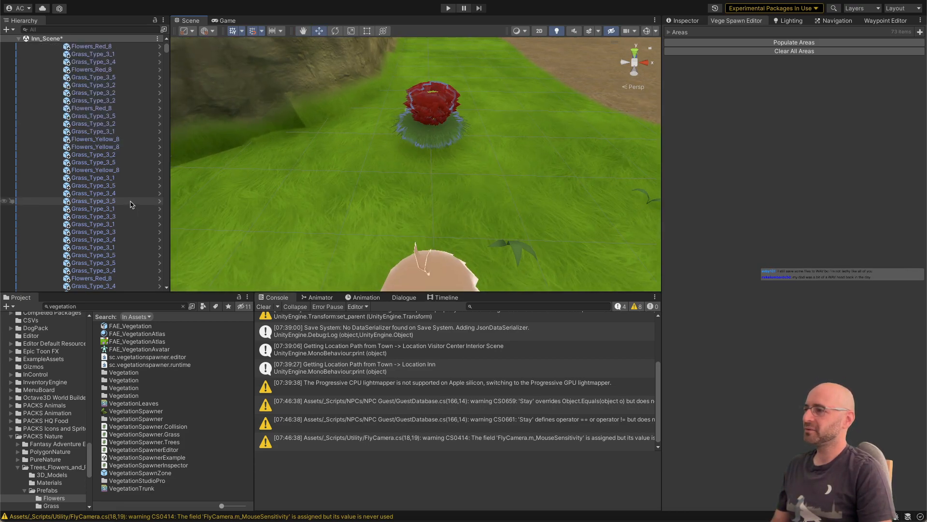
scroll(132, 200, "down", 5)
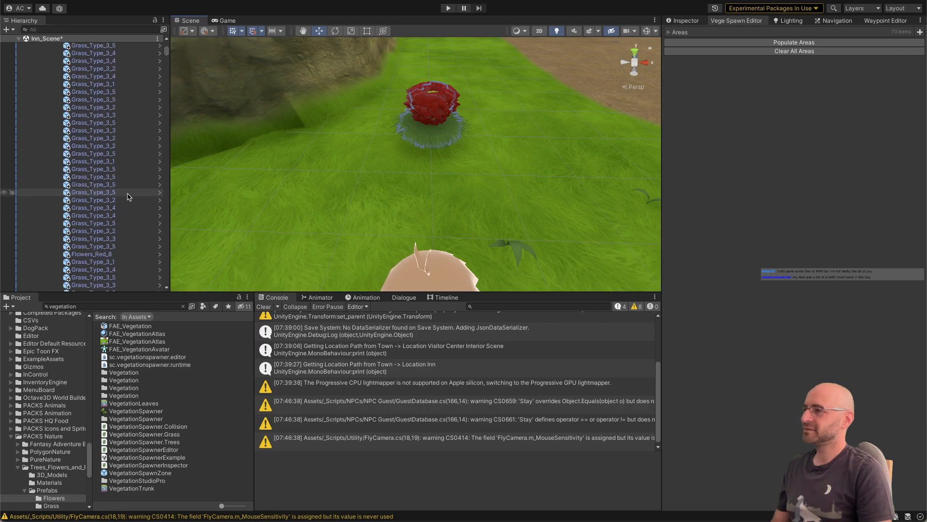
scroll(126, 196, "down", 10)
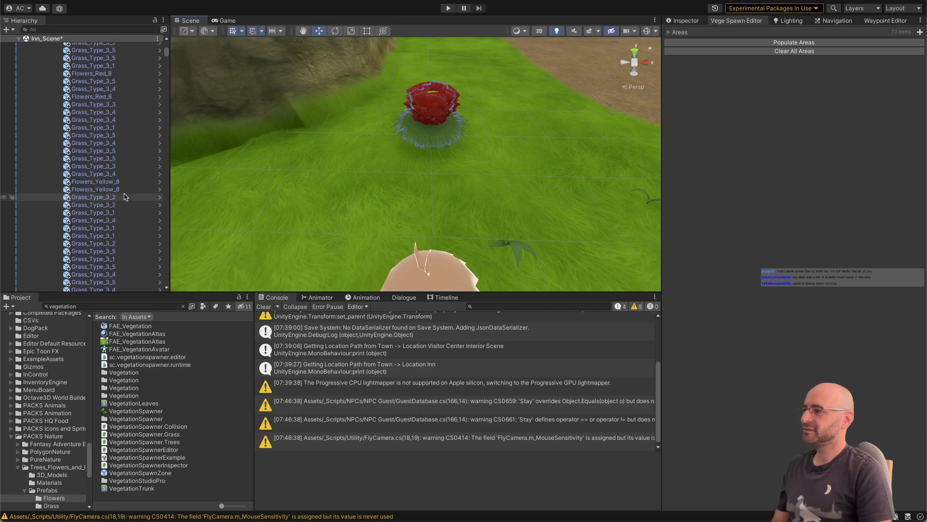
left_click(116, 173)
left_click(116, 151, "shift")
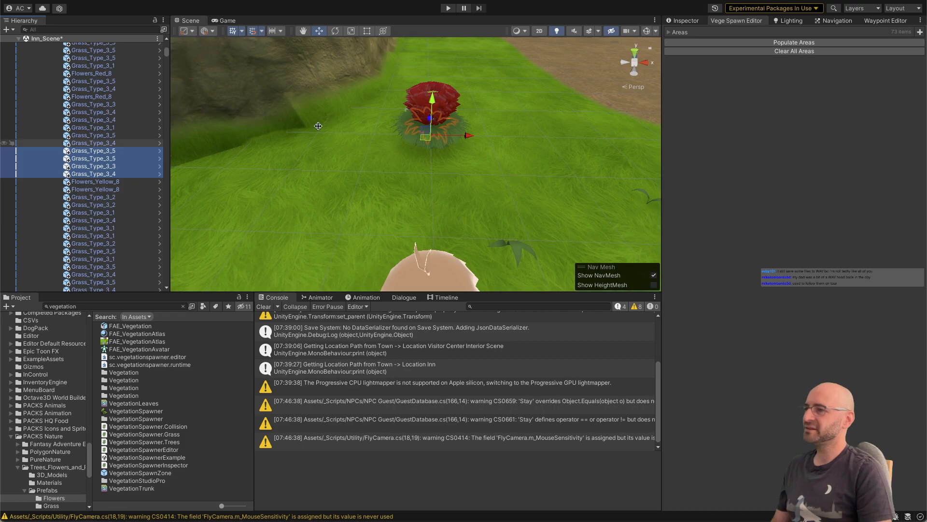
right_click_drag(327, 123, 326, 123)
key("w")
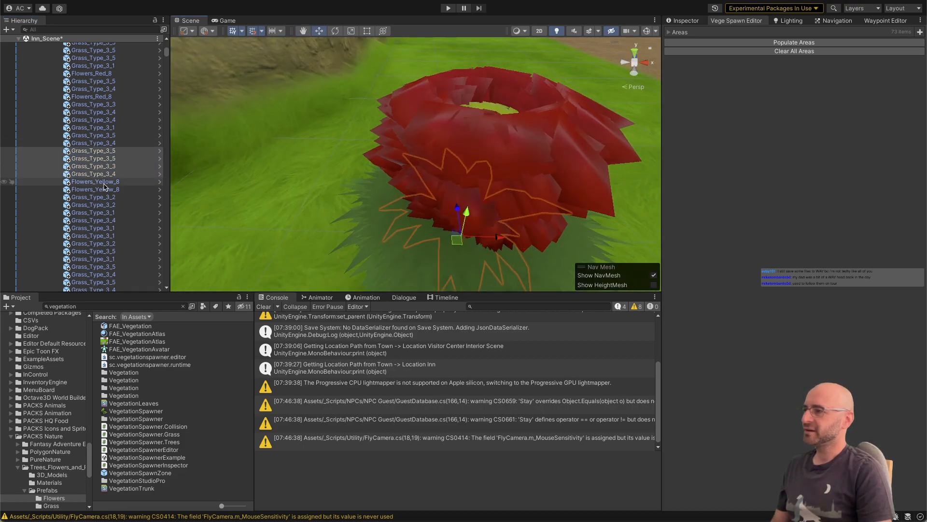
left_click(104, 188)
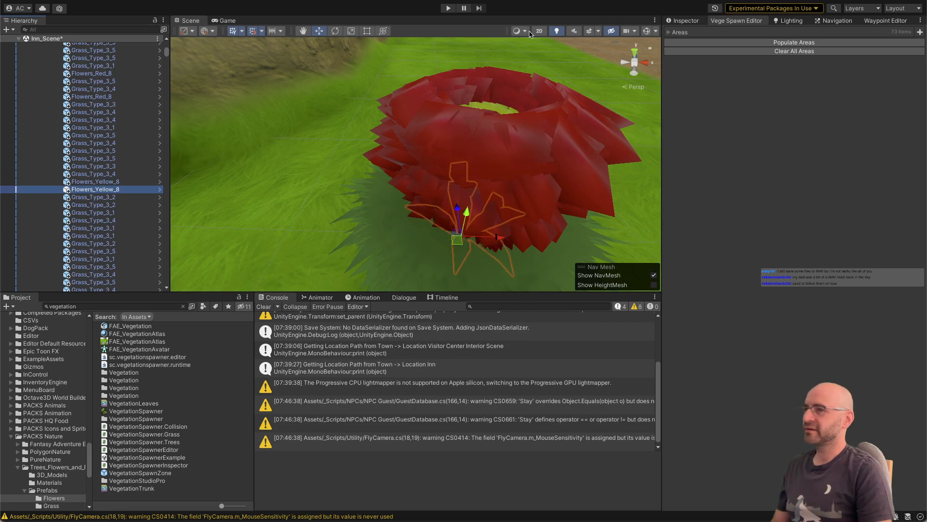
Step: Clear the spawned vegetation from all areas of the inn scene
left_click(771, 51)
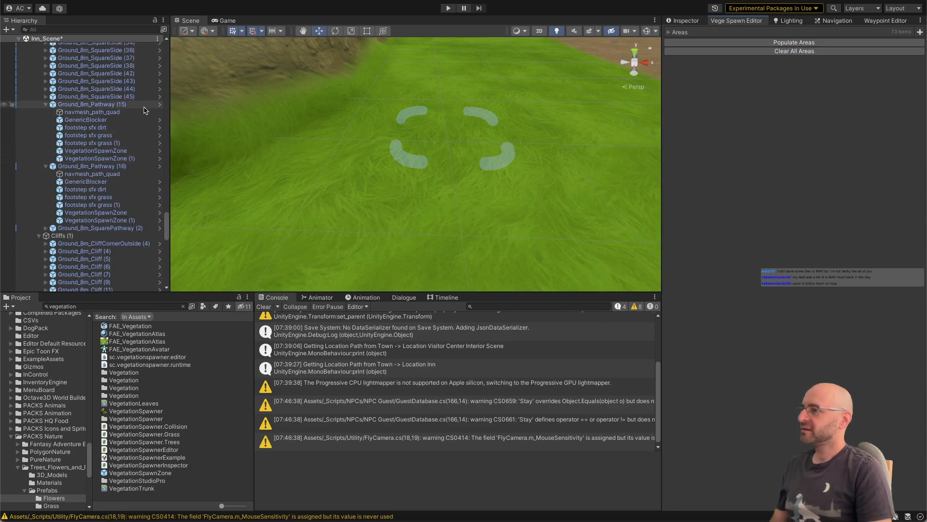
right_click_drag(356, 157, 349, 165)
key("s")
Step: Open the prefab of Ground_8m_PathwayCurve (10) and frame its first VegetationSpawnZone in the scene view
scroll(77, 231, "up", 15)
right_click(107, 110)
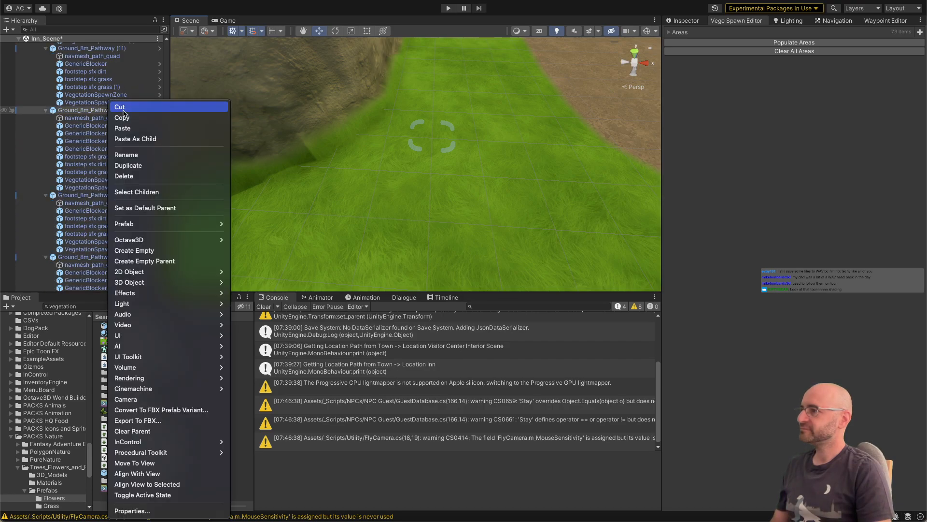
left_click(124, 108)
scroll(144, 63, "up", 10)
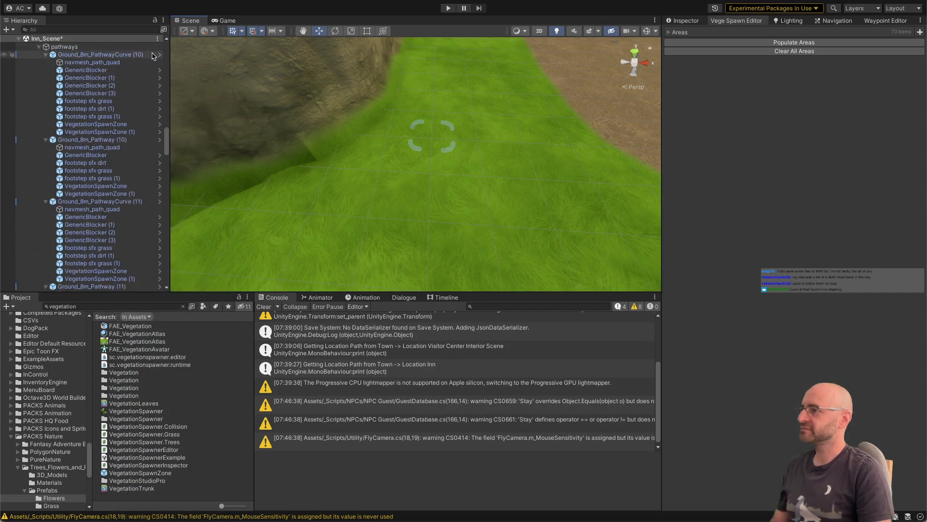
left_click(160, 55)
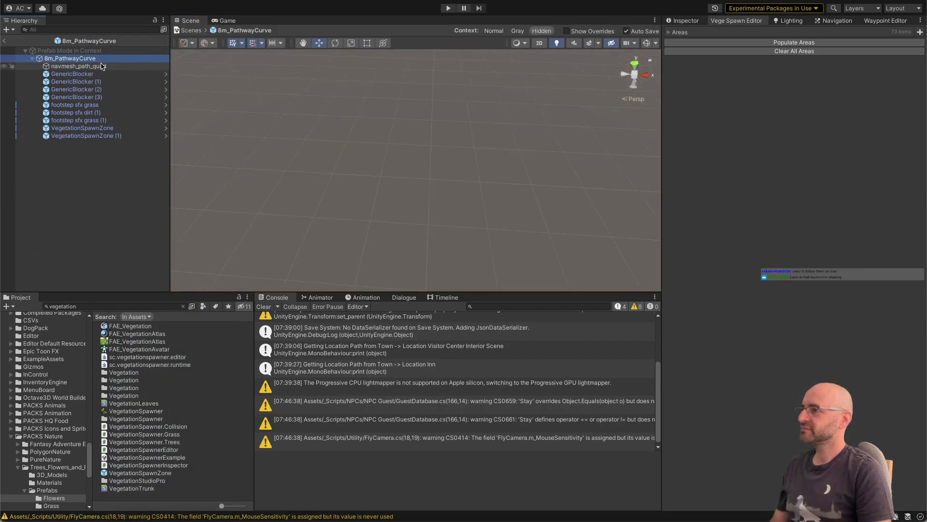
left_click(97, 136)
left_click(97, 128)
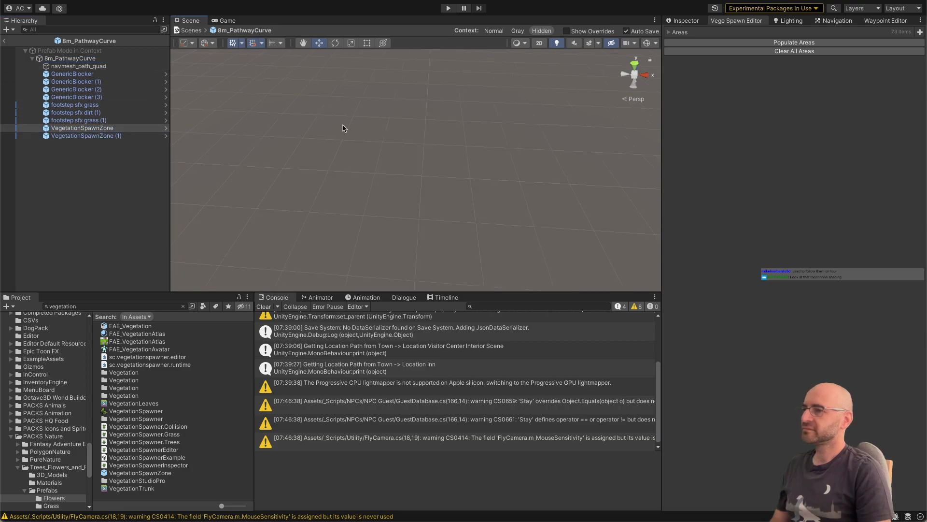
key("f")
scroll(350, 135, "up", 3)
left_click_drag(349, 135, 432, 123, "alt")
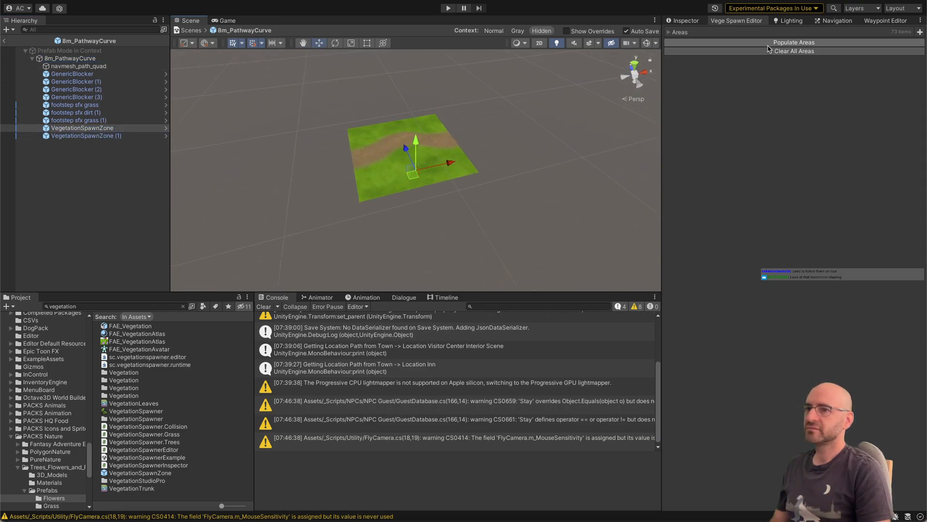
Step: Spawn vegetation in the pathway curve prefab's first VegetationSpawnZone
left_click(680, 21)
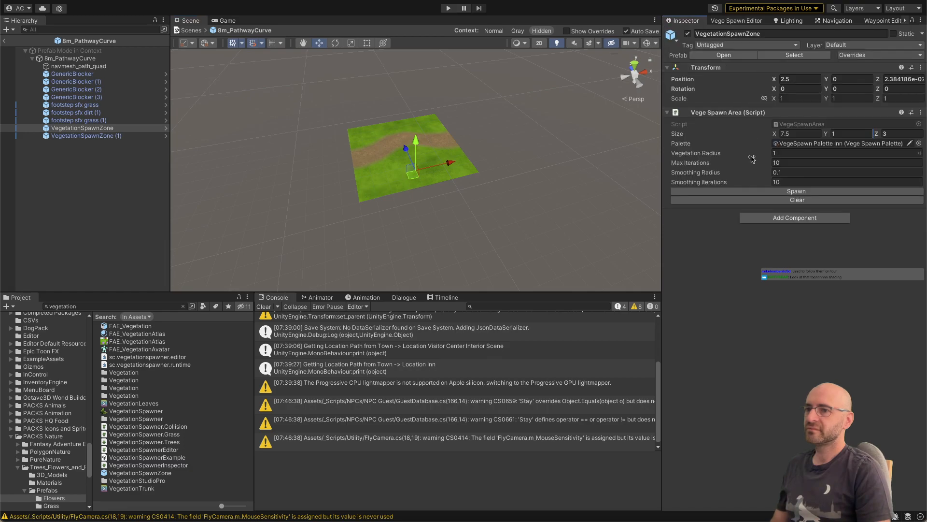
left_click(751, 191)
scroll(472, 148, "up", 1)
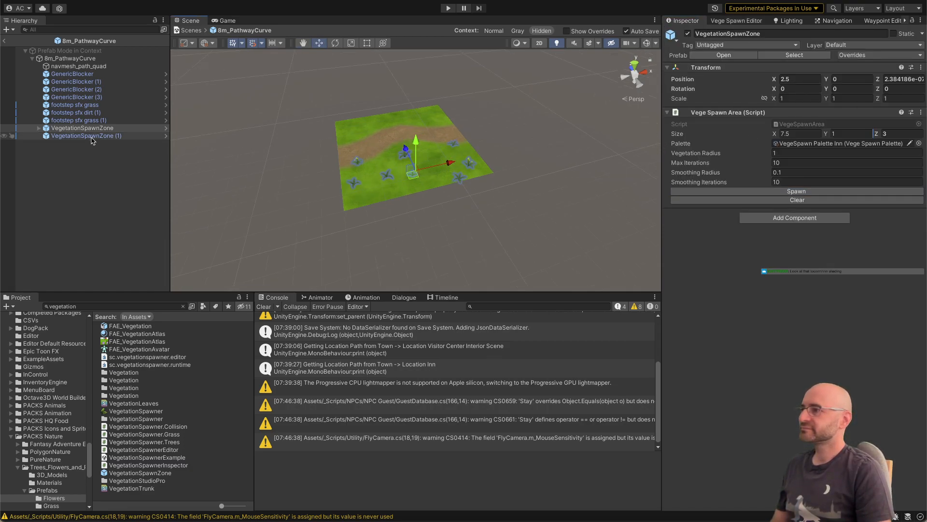
Step: Inspect the plants spawned under VegetationSpawnZone, comparing the transform positions of several instances and locating them relative to the ground tile
left_click(39, 128)
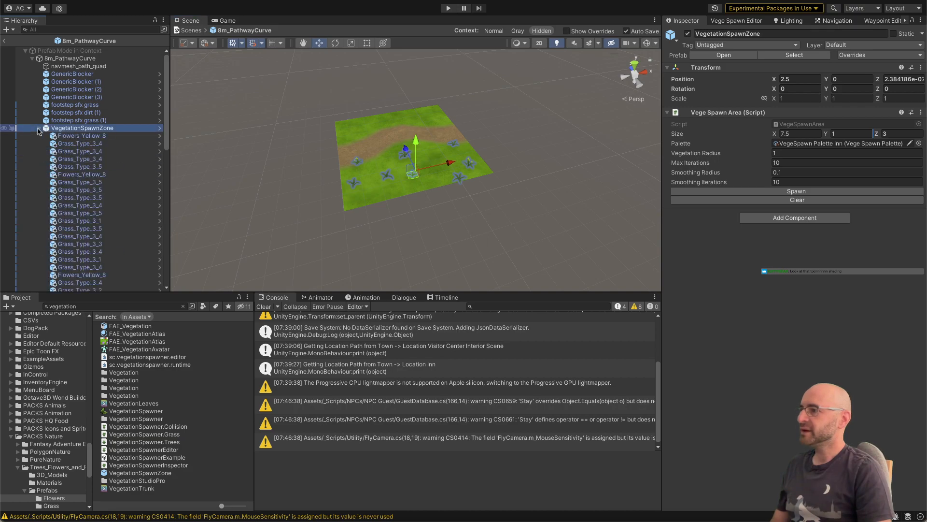
left_click(80, 137)
scroll(97, 164, "down", 5)
left_click(141, 132)
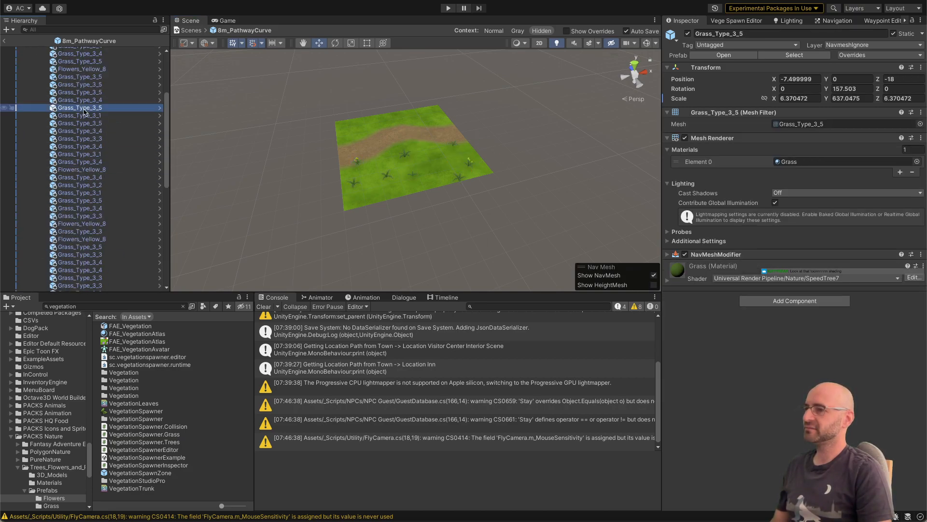
key("f")
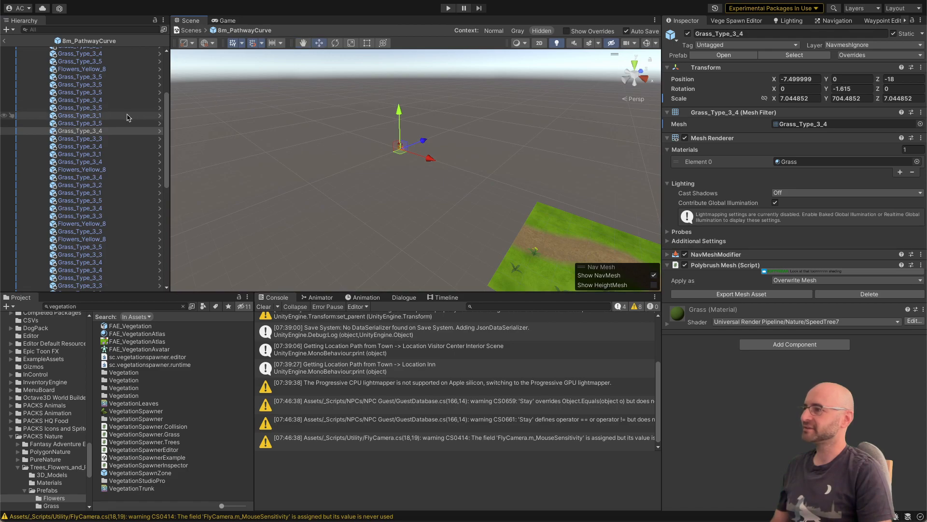
right_click_drag(268, 126, 317, 130)
left_click(110, 147)
scroll(110, 144, "down", 5)
left_click(112, 124)
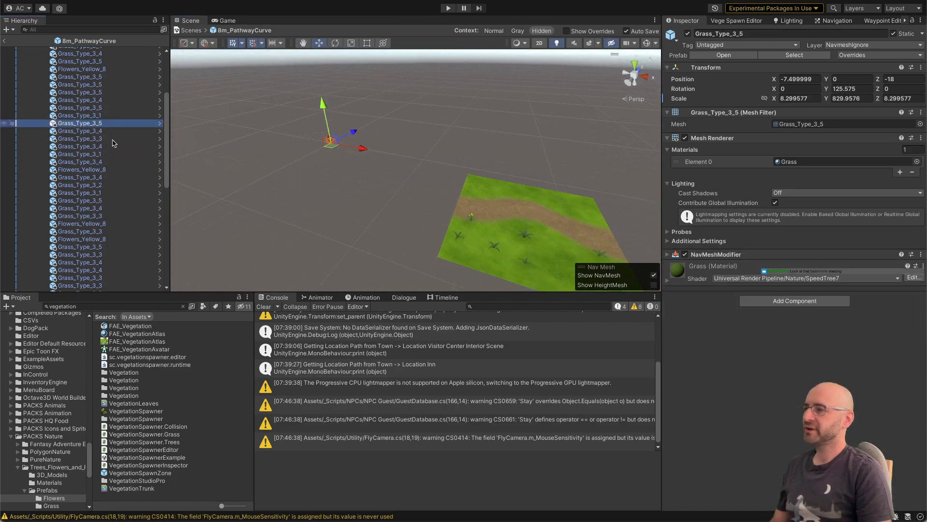
scroll(112, 135, "down", 6)
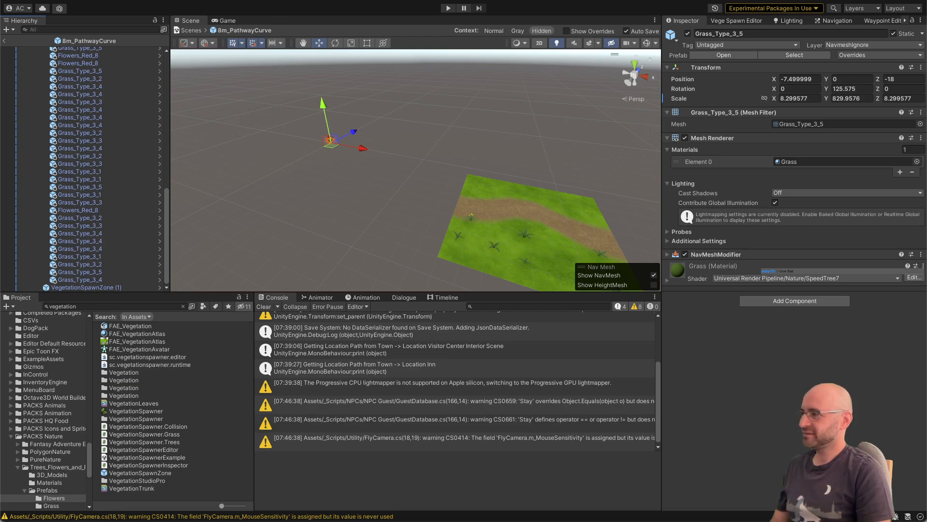
key("w")
right_click_drag(250, 165, 250, 165)
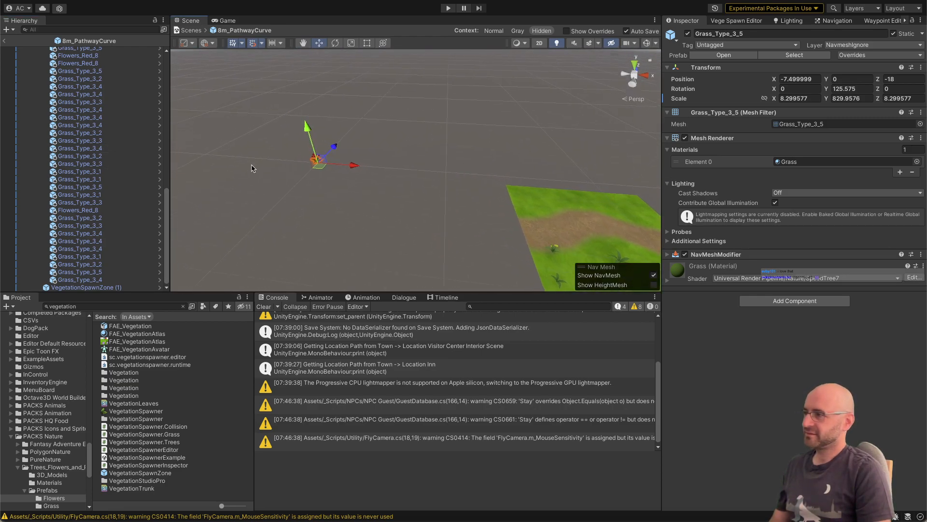
scroll(118, 97, "up", 15)
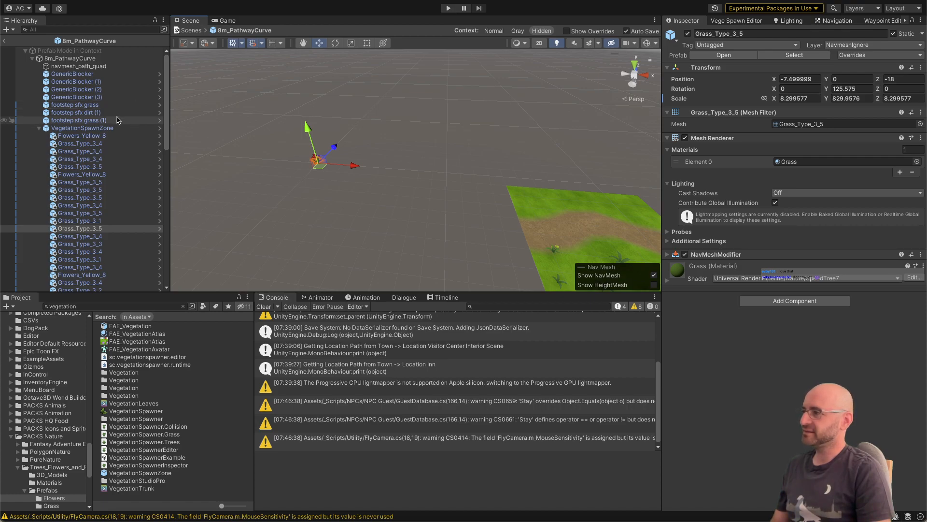
Step: Clear the spawned plants from the pathway curve's first VegetationSpawnZone
left_click(116, 128)
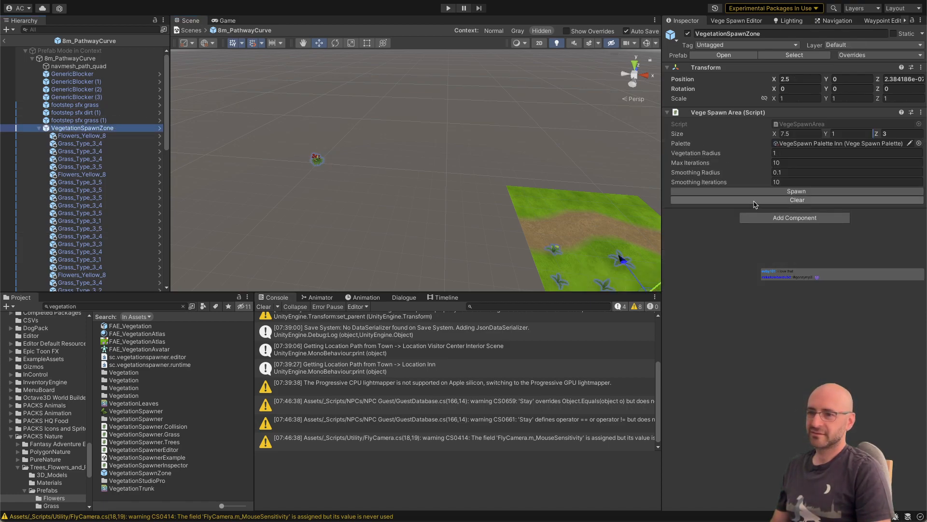
left_click(755, 200)
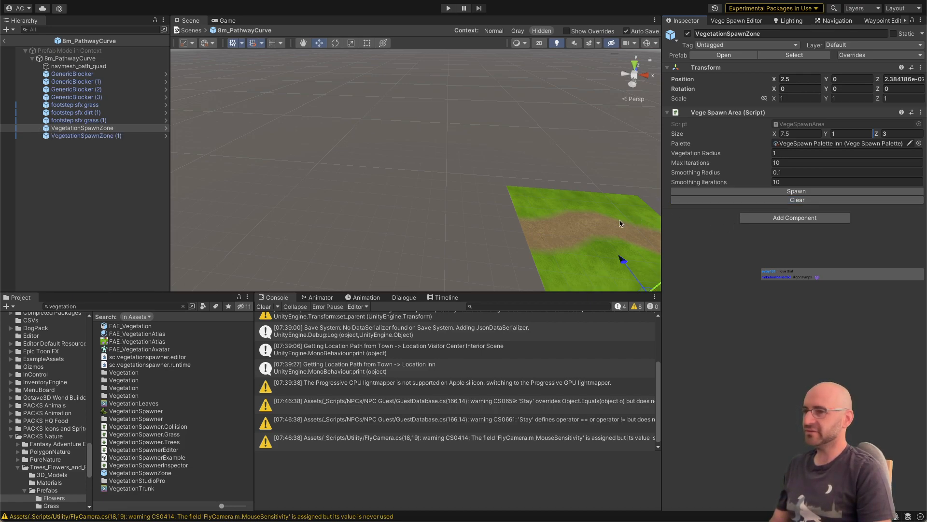
right_click_drag(531, 208, 596, 216)
Step: Check the foreach loop over m_Points in the Spawn method of VegeSpawnArea.cs in Visual Studio, and return to Unity
key("super+Tab")
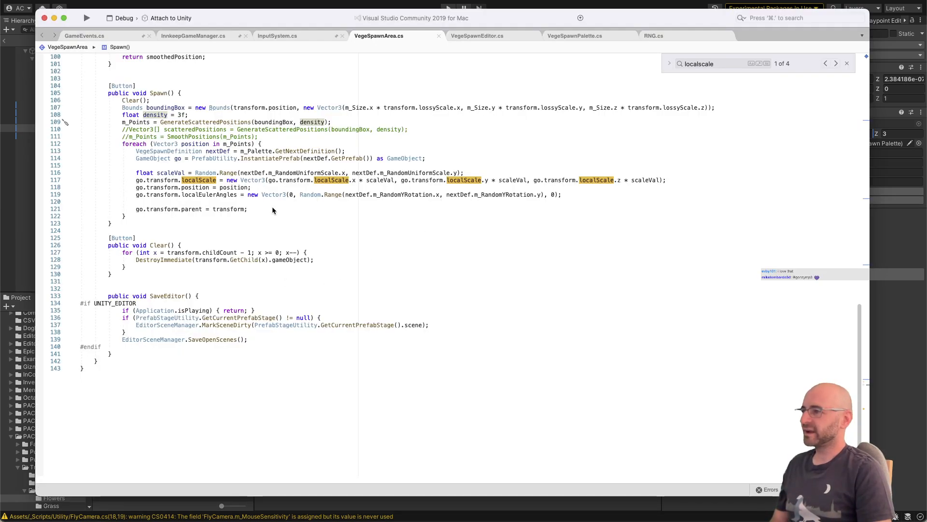
left_click(284, 142)
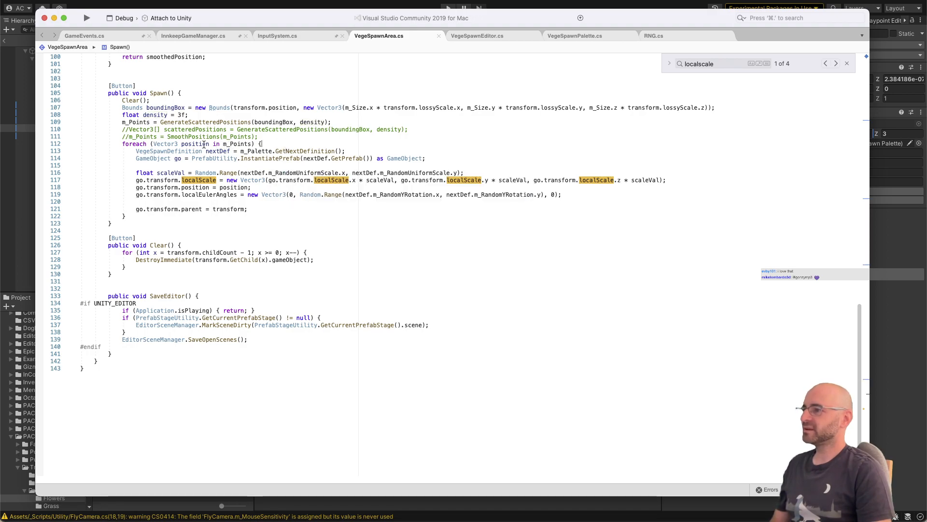
key("super+Tab")
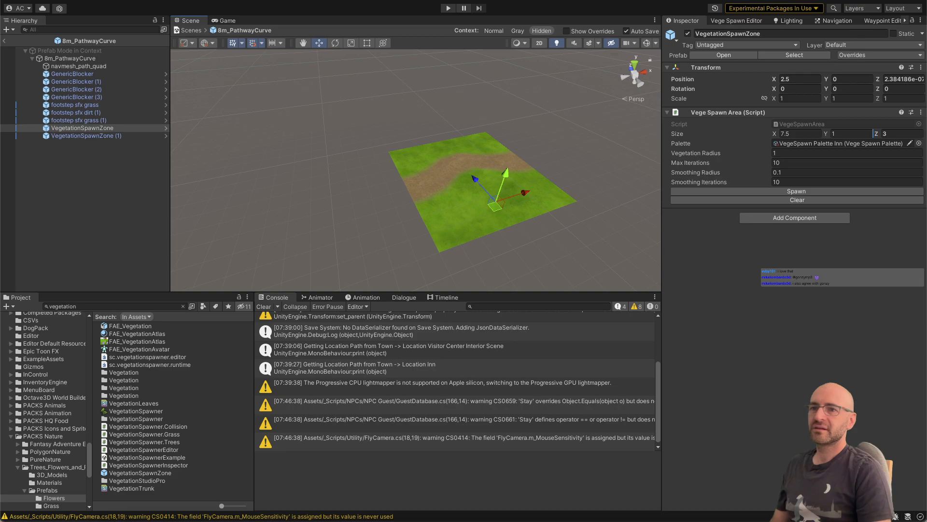
Step: Switch the Inspector to Debug mode and examine the Points array of the zone's Vege Spawn Area script
left_click(920, 20)
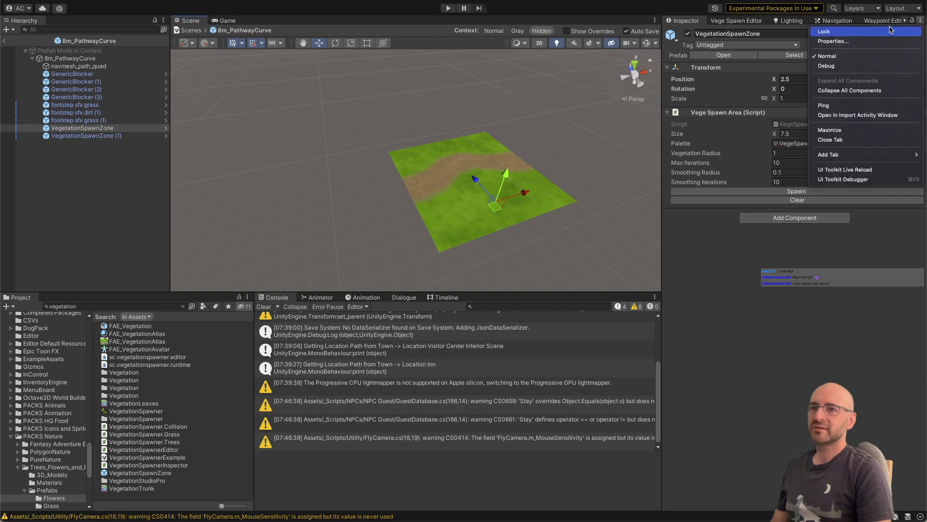
left_click(859, 65)
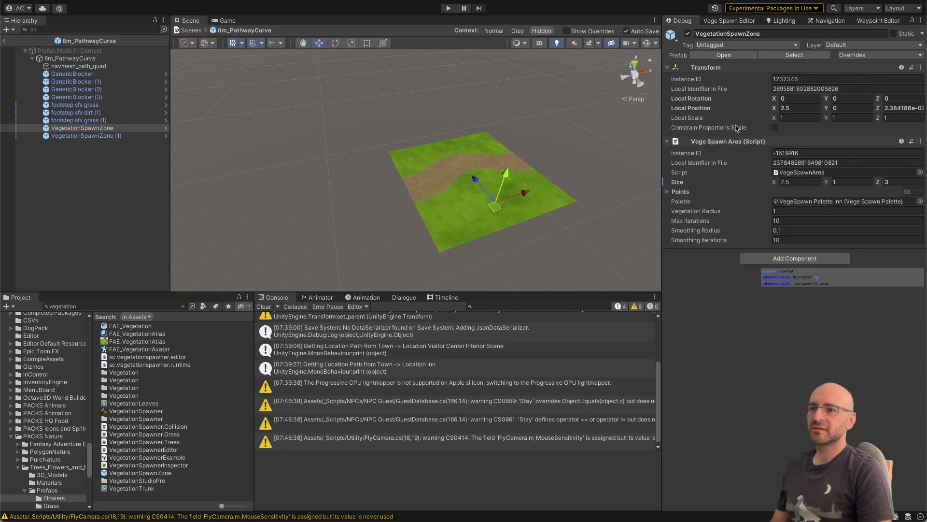
left_click(668, 192)
scroll(814, 259, "down", 10)
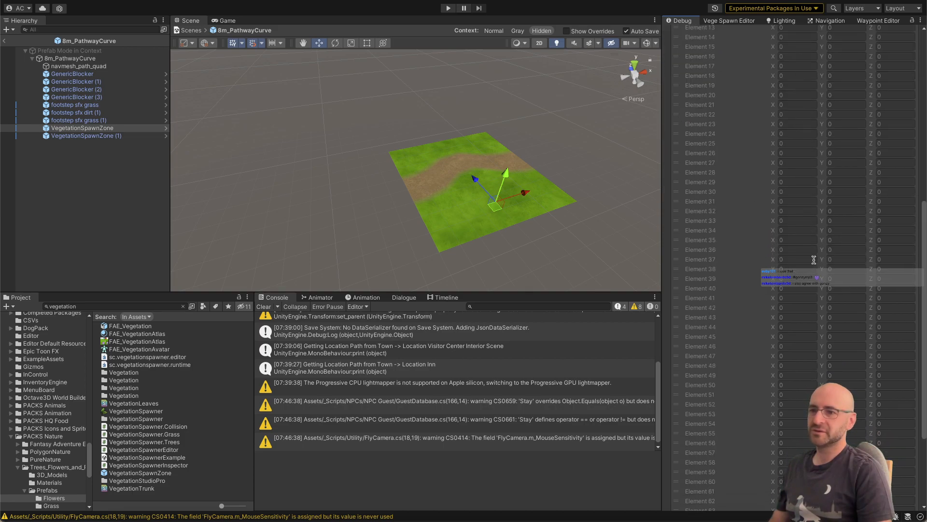
Step: Compare GenerateScatteredPositions in VegeSpawnArea.cs with the Points array in Unity, and return to the Spawn method in the code
key("super+Tab")
scroll(300, 182, "up", 10)
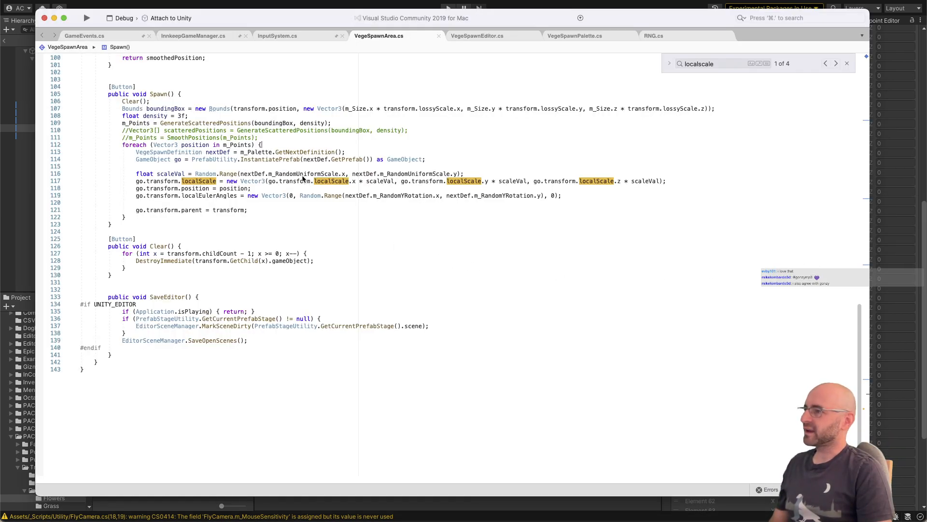
scroll(210, 161, "up", 15)
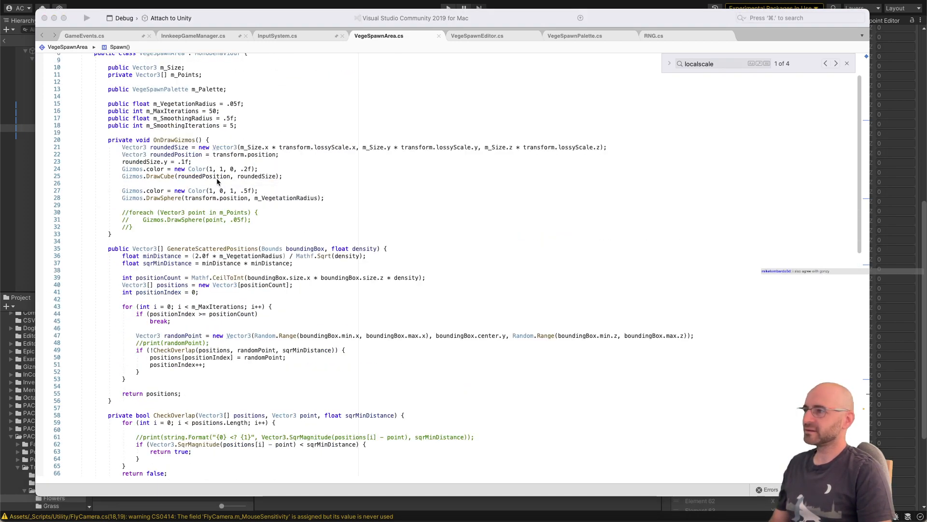
key("super+Tab")
scroll(699, 51, "up", 10)
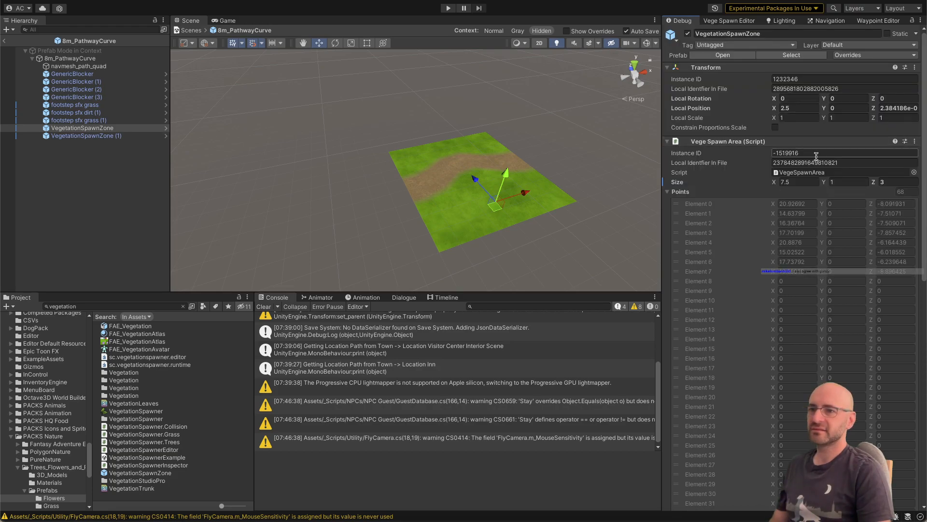
left_click(668, 192)
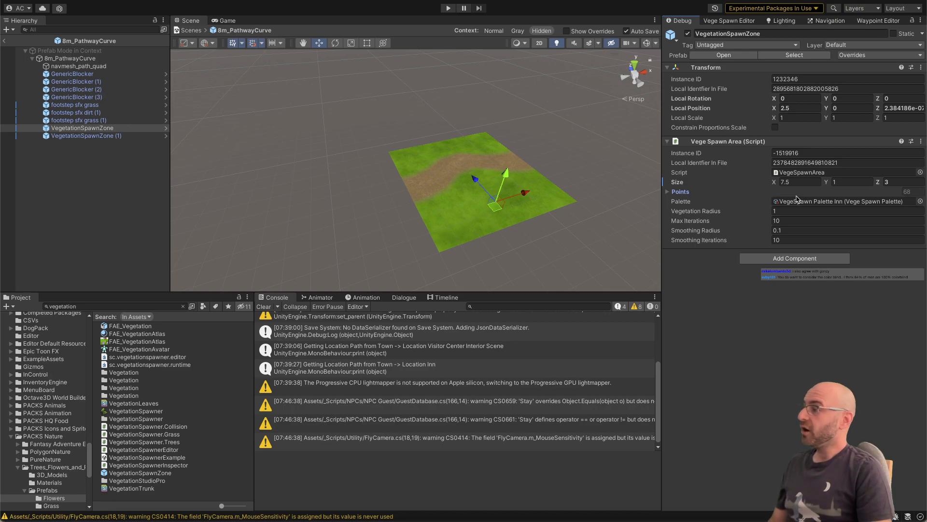
key("super+Tab")
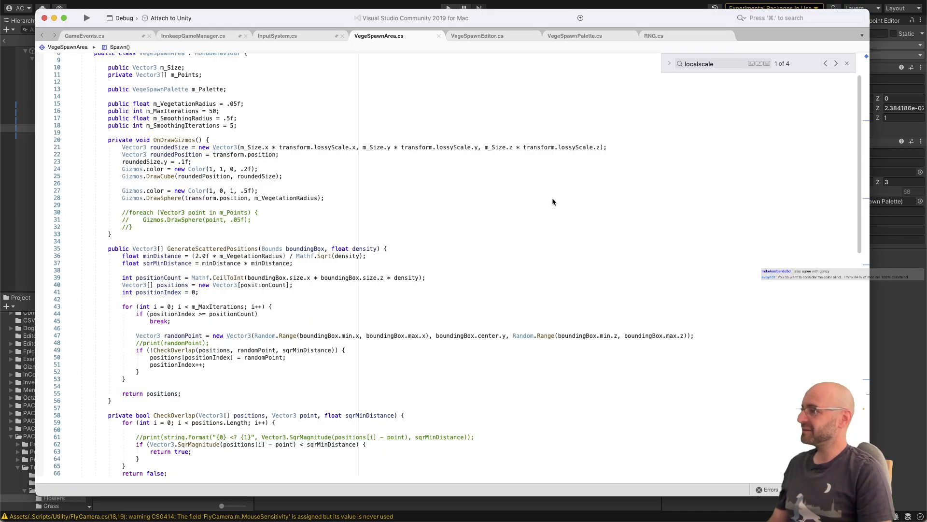
scroll(403, 235, "down", 20)
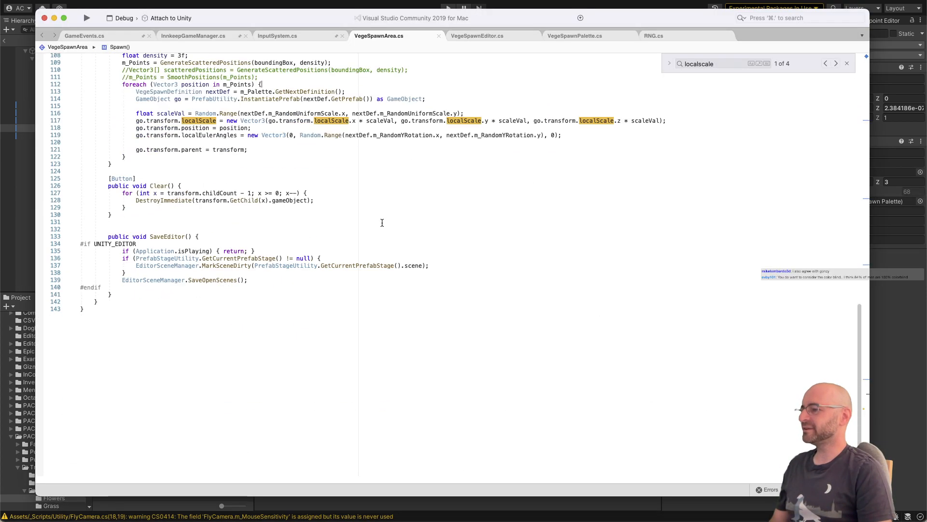
Step: Begin an m_Size statement on a new first line inside the Clear method of VegeSpawnArea.cs
left_click(378, 206)
key("Up")
key("Up")
key("Up")
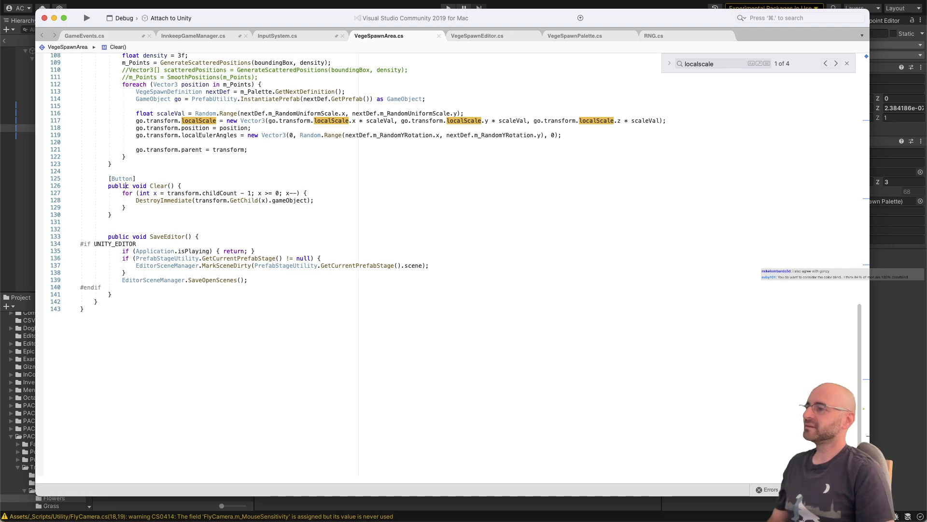
key("super+Right")
key("Return")
type("m_Size)")
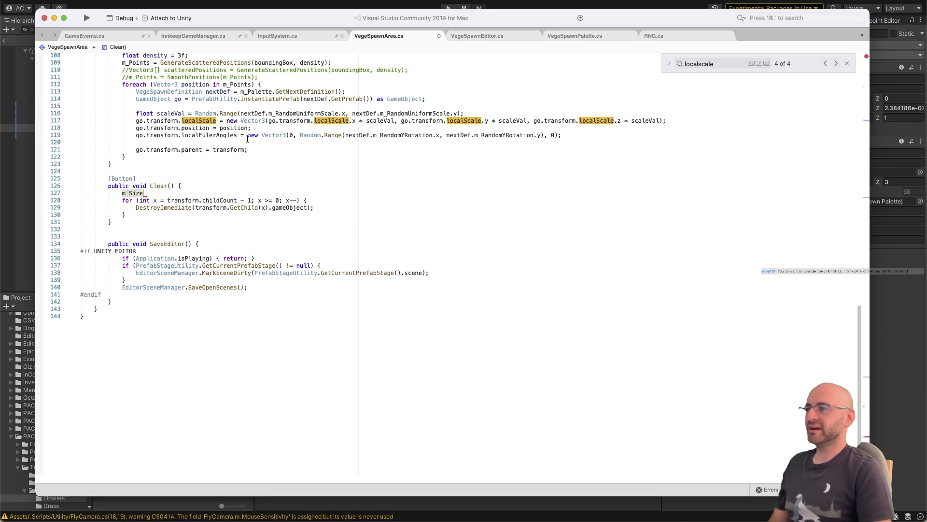
Step: Go to the GenerateScatteredPositions definition and examine how positionCount sizes the positions array
left_click(193, 63, "super")
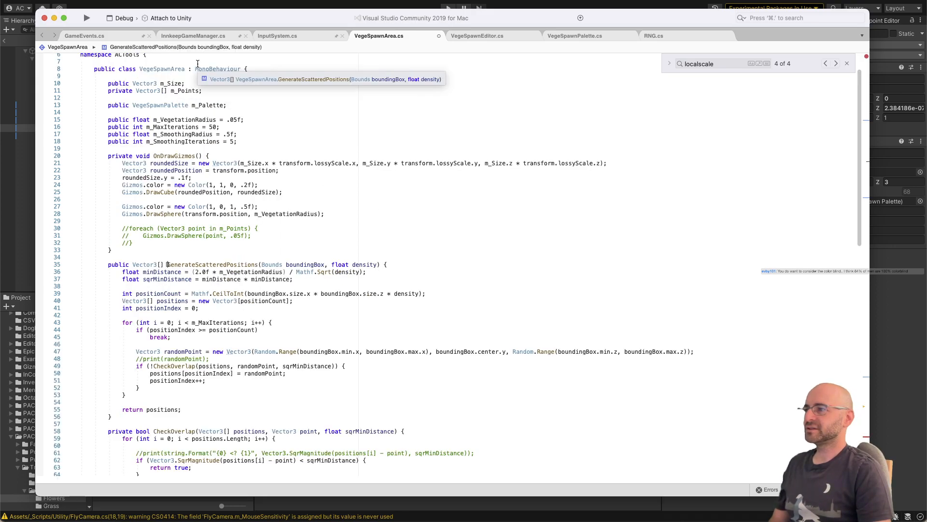
scroll(195, 245, "down", 1)
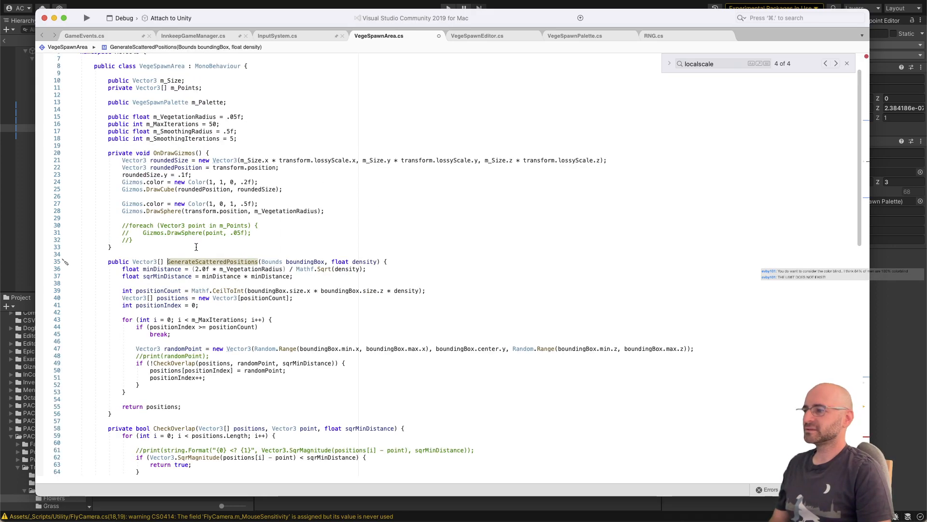
double_click(252, 298)
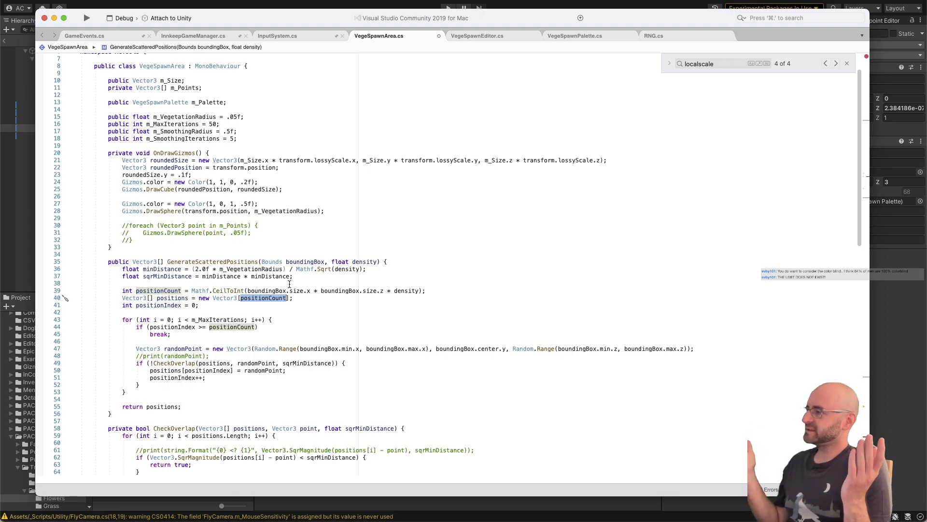
scroll(288, 275, "down", 1)
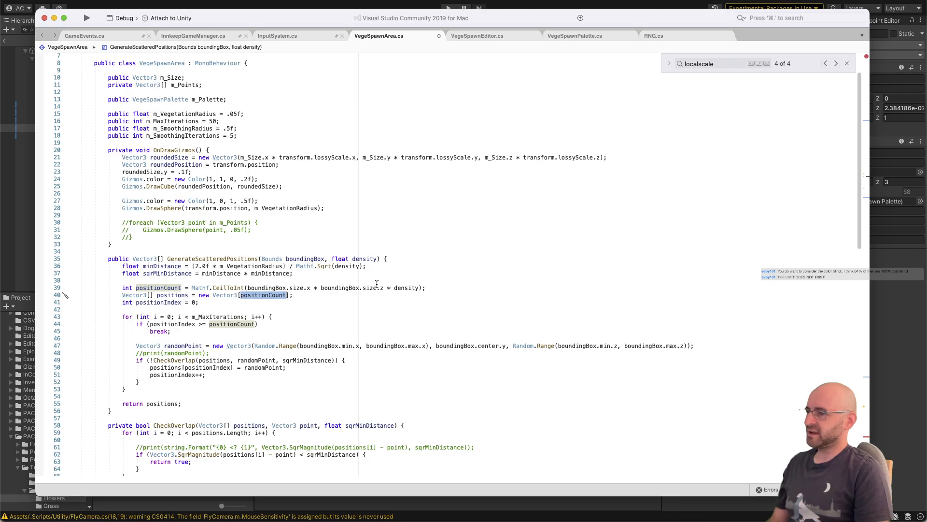
left_click(417, 293)
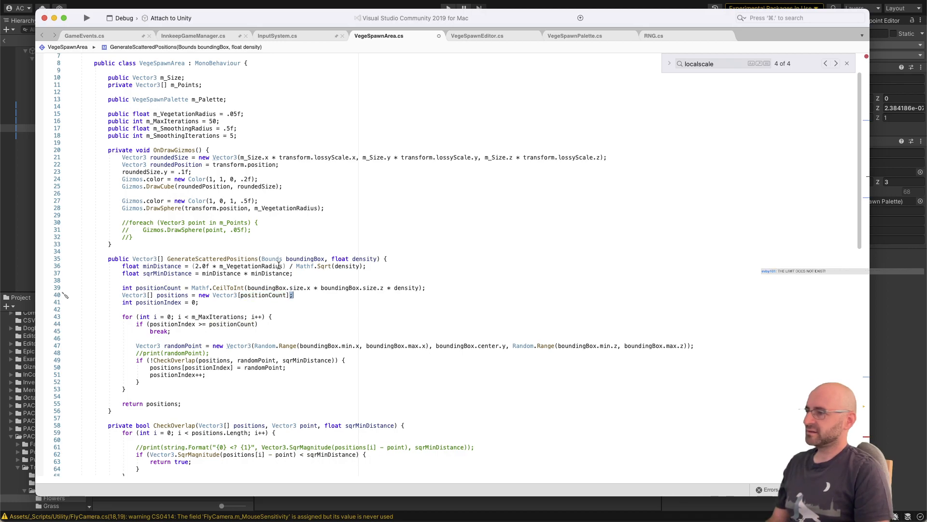
scroll(229, 258, "down", 20)
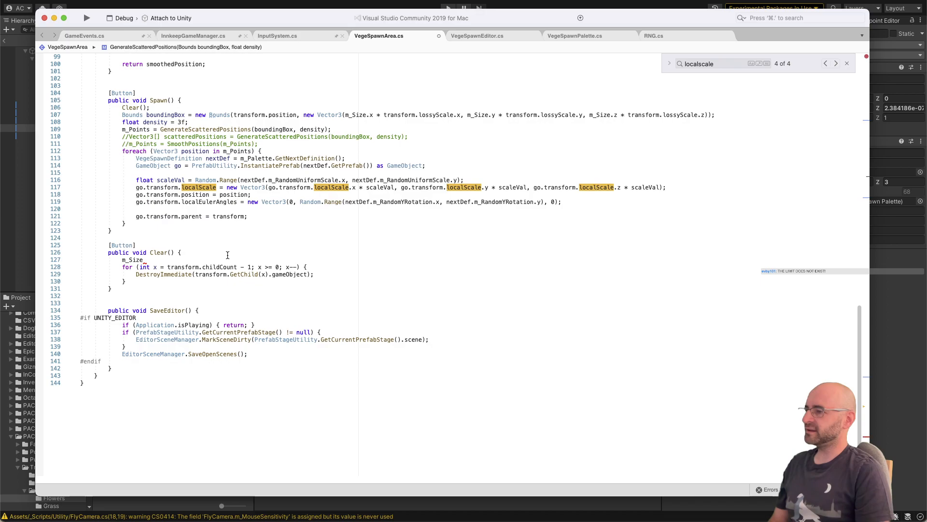
Step: Remove the unfinished m_Size line from the Clear method
left_click(169, 259)
key("shift+super+Left")
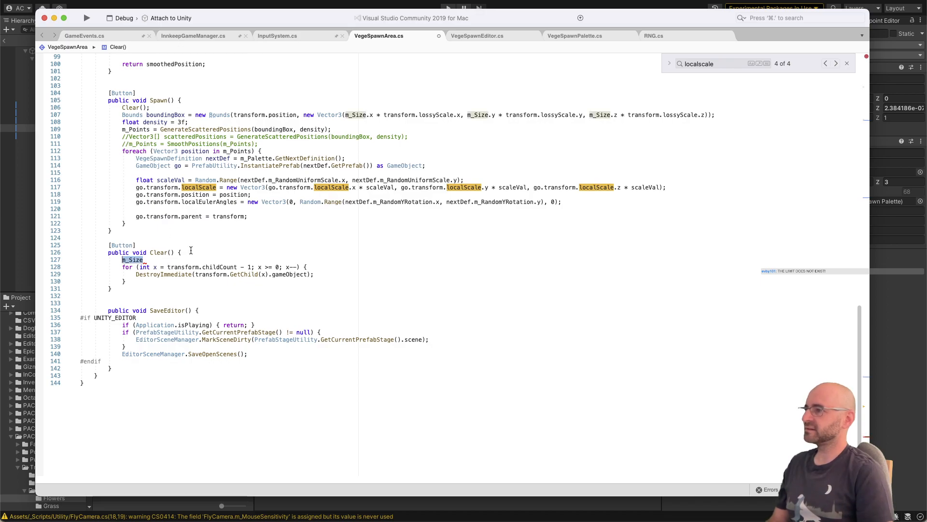
key("BackSpace")
key("shift+super+Left")
key("BackSpace")
key("BackSpace")
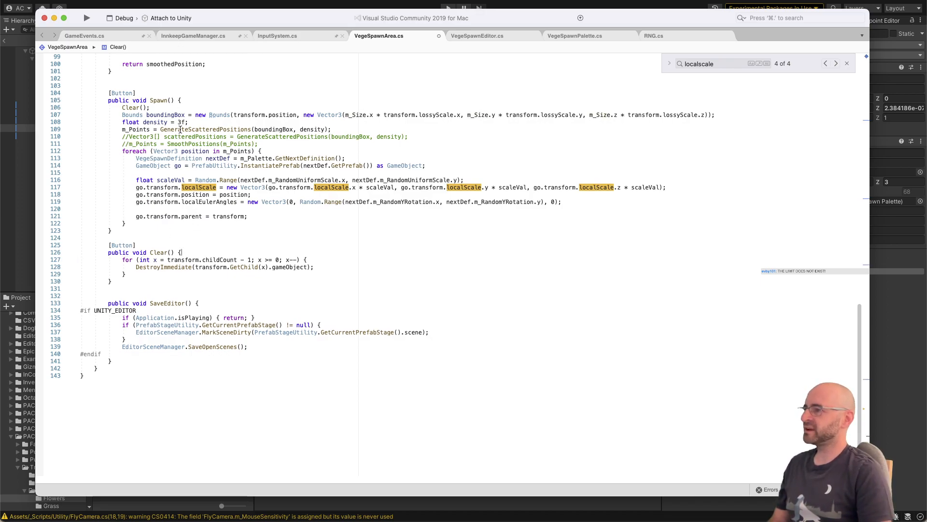
Step: Delete the local float density declaration from the Spawn method
left_click(185, 123)
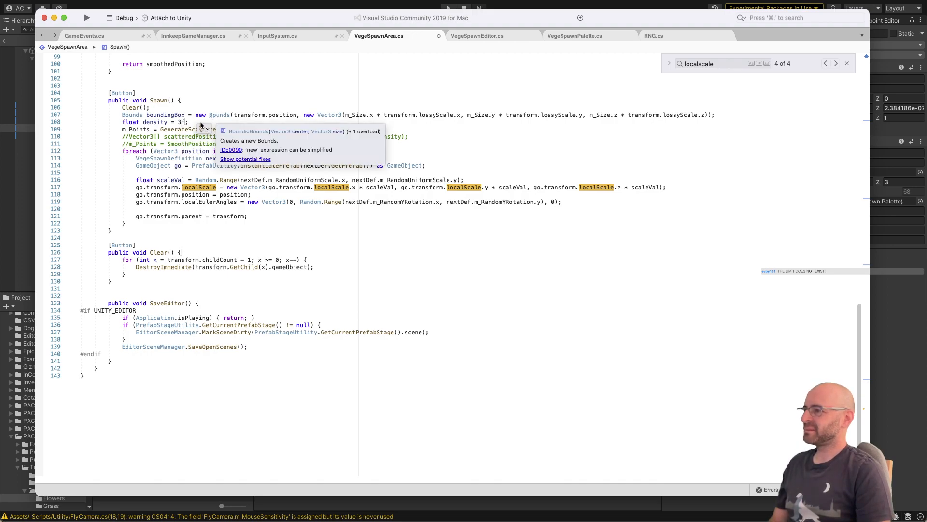
scroll(196, 158, "up", 10)
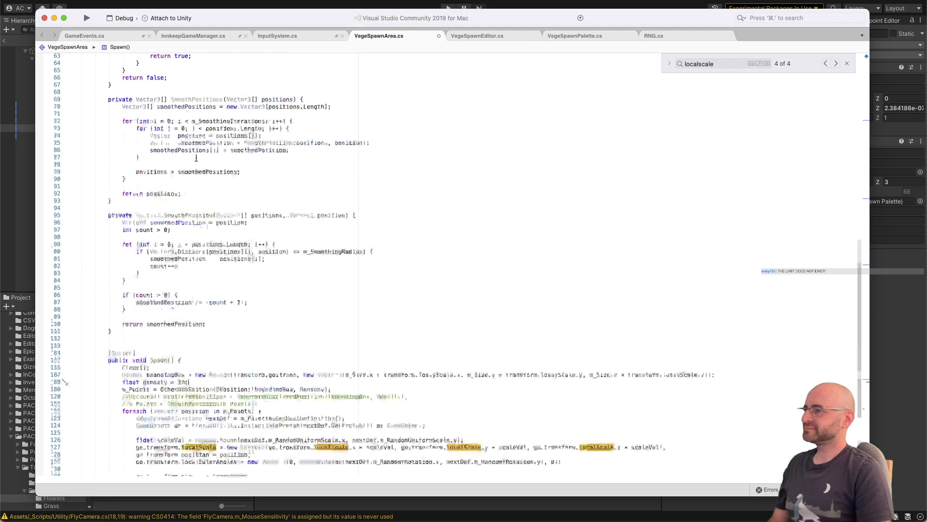
scroll(196, 158, "up", 5)
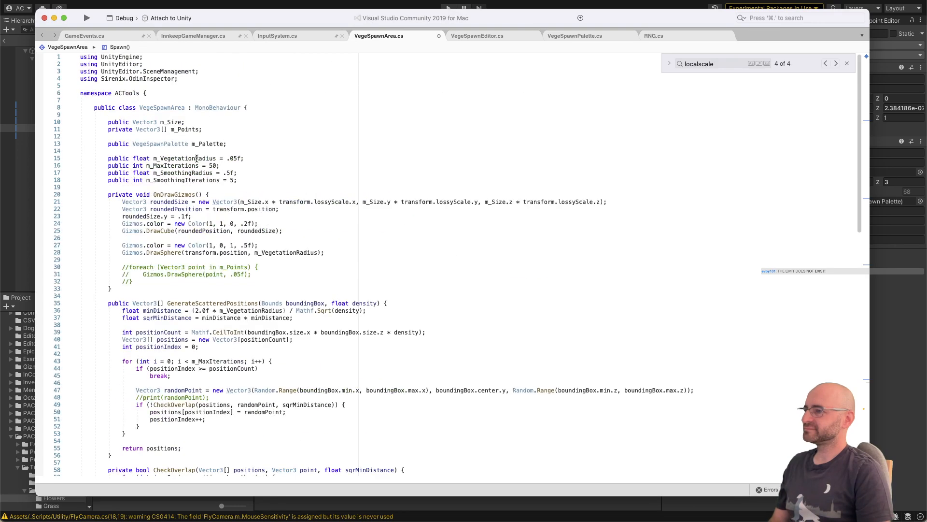
scroll(236, 278, "down", 1)
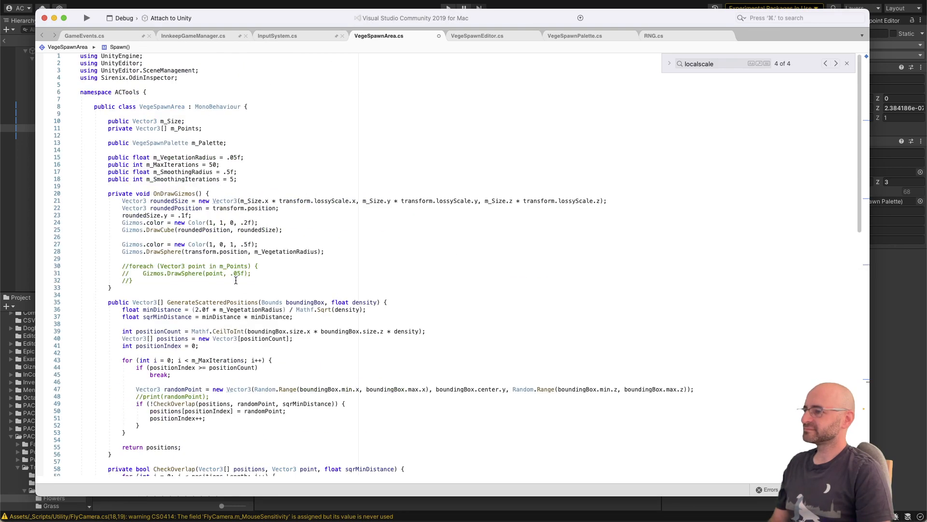
scroll(236, 295, "down", 20)
scroll(227, 198, "up", 4)
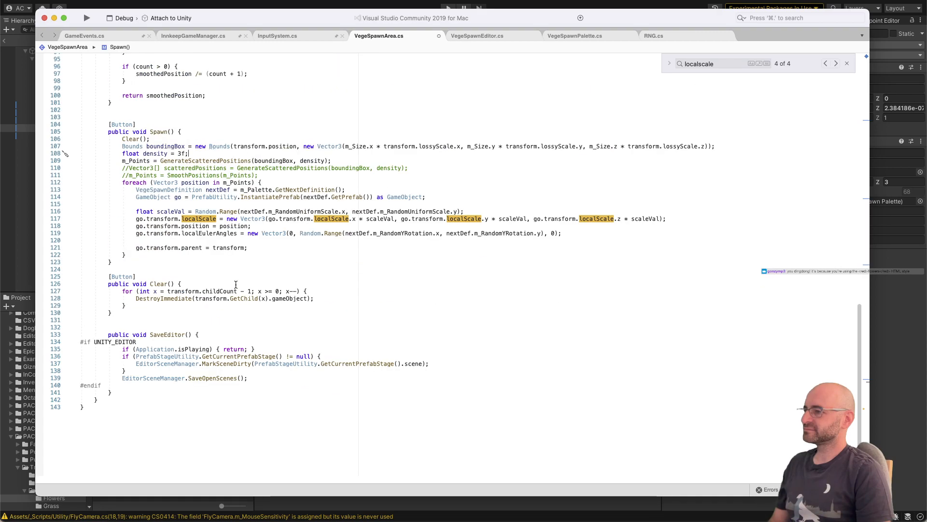
key("super+shift+Left")
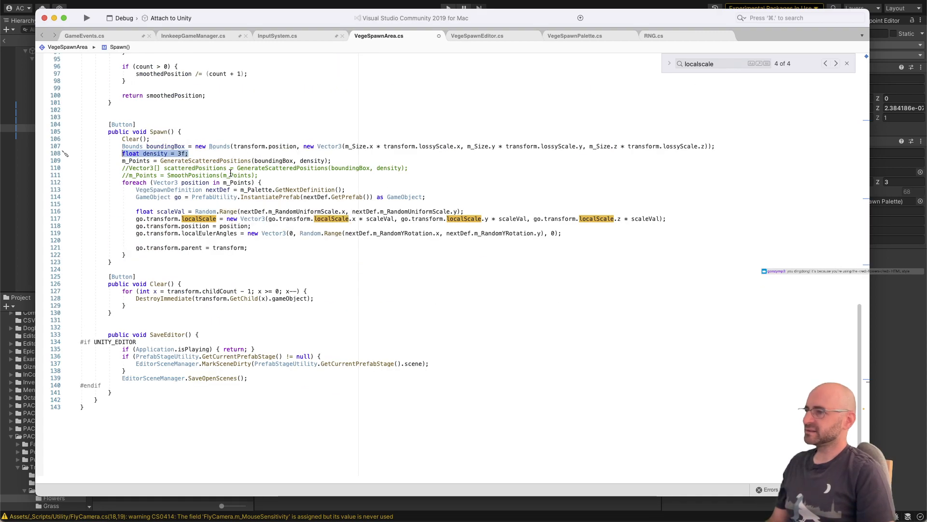
key("BackSpace")
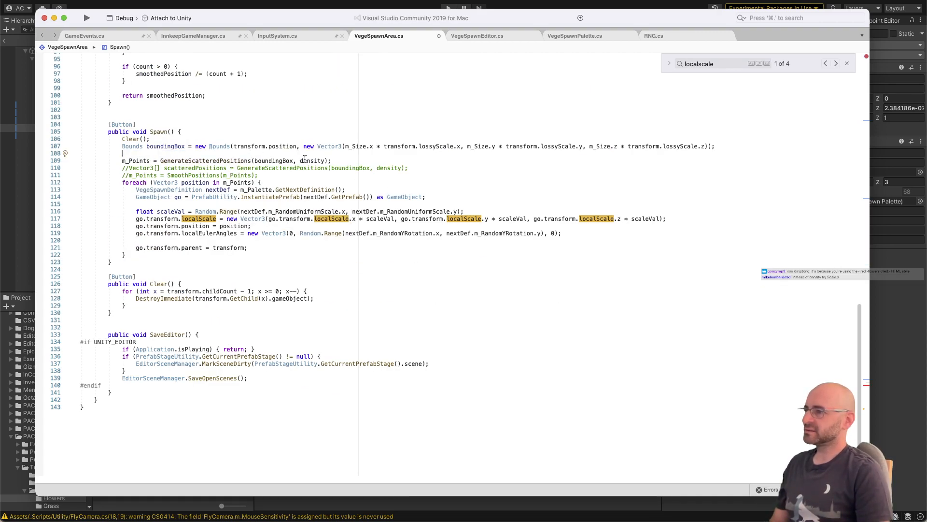
Step: Review how GenerateScatteredPositions uses density and reread the code down to the Spawn method
mouse_move(291, 169)
scroll(335, 111, "up", 20)
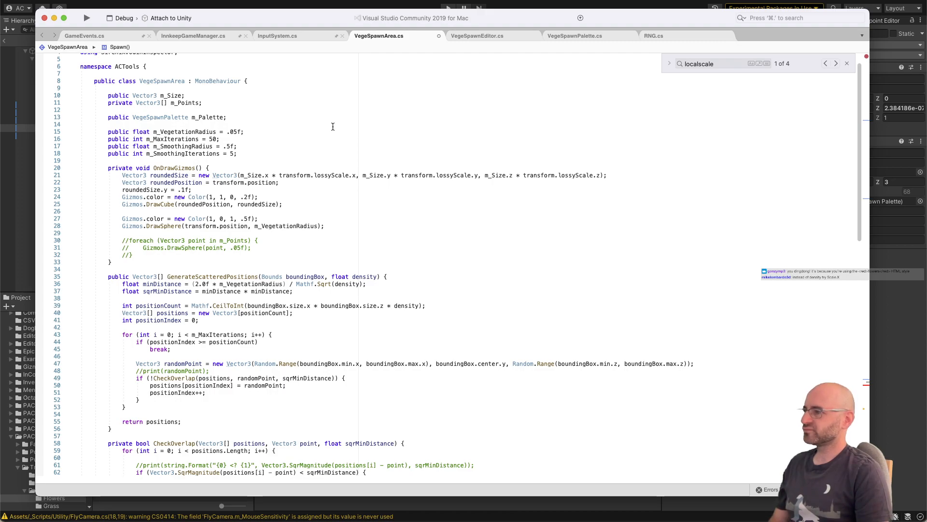
scroll(333, 126, "down", 2)
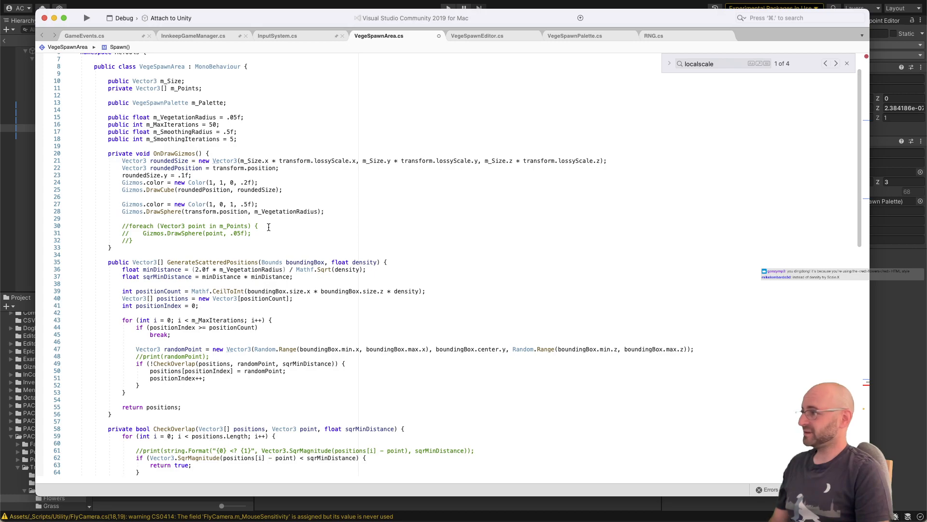
scroll(278, 220, "down", 5)
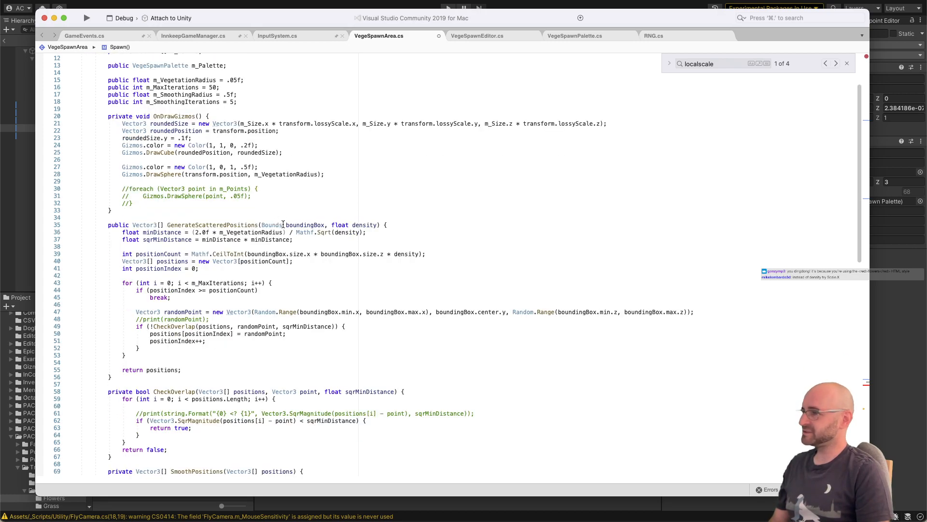
scroll(270, 232, "down", 1)
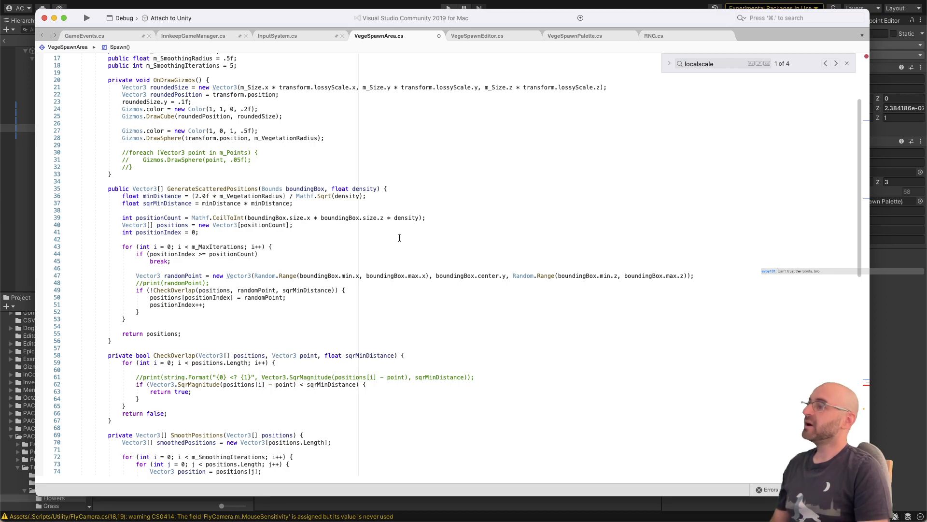
scroll(400, 238, "down", 20)
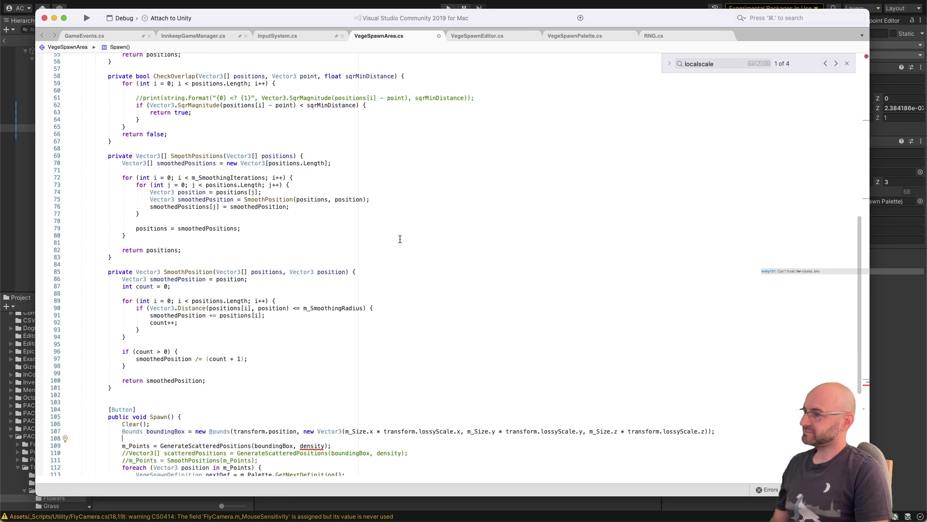
Step: Undo the deletion of the density declaration and reread the script from GenerateScatteredPositions to Spawn
key("super+z")
key("super+z")
scroll(399, 237, "up", 5)
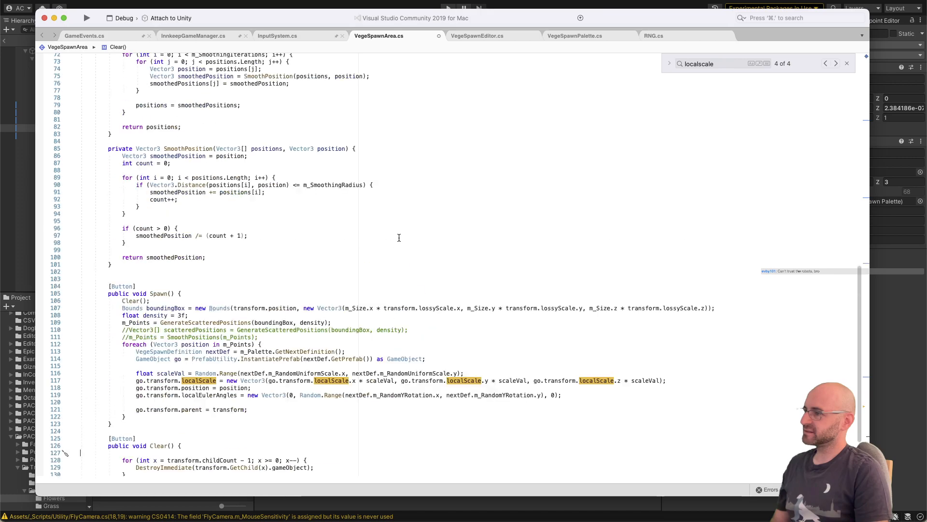
scroll(398, 239, "up", 20)
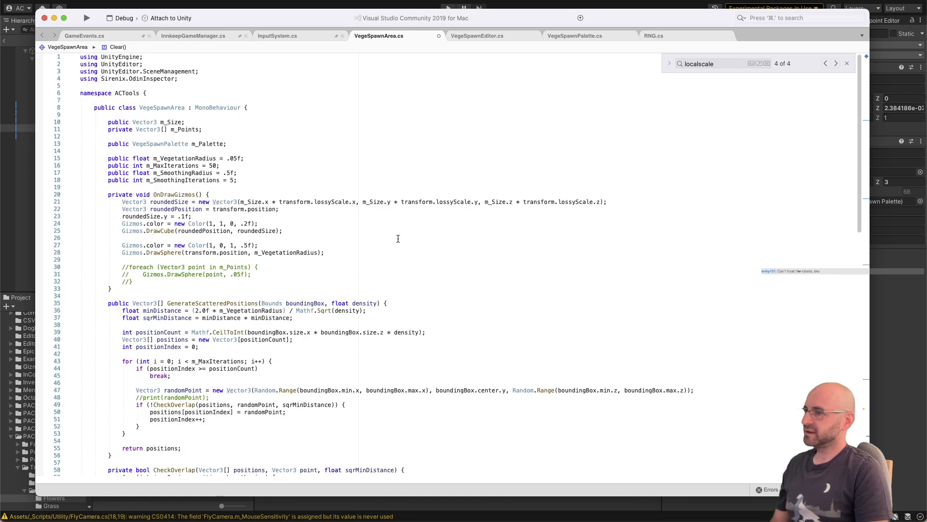
left_click(390, 305)
left_click(391, 325)
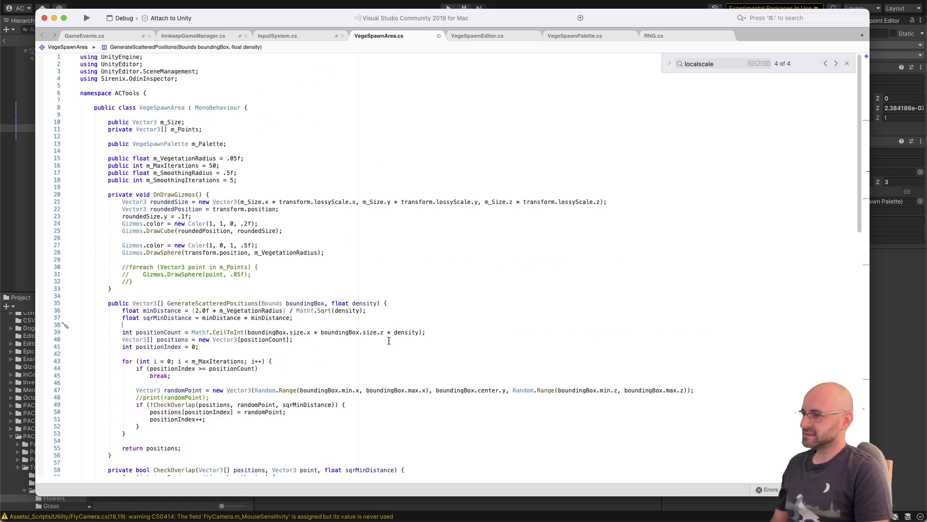
scroll(382, 329, "down", 5)
scroll(383, 329, "down", 10)
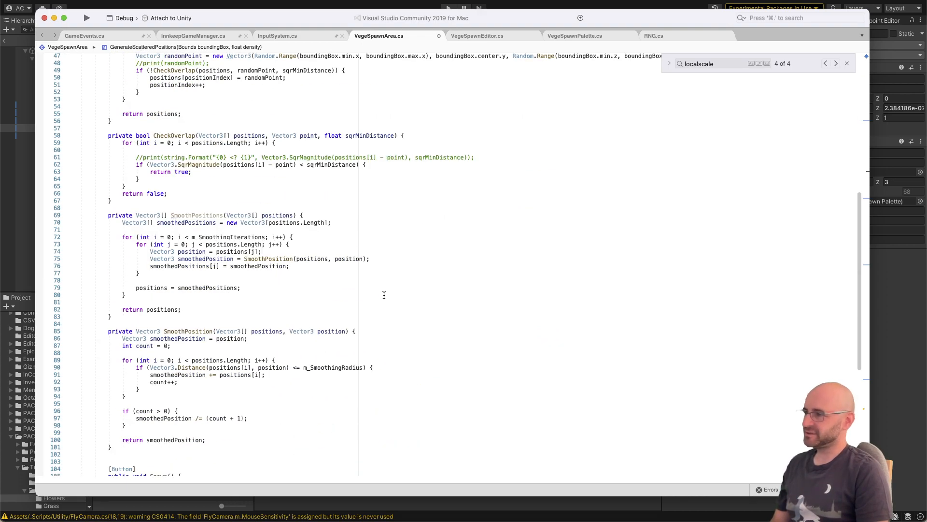
scroll(381, 297, "up", 2)
scroll(380, 296, "down", 10)
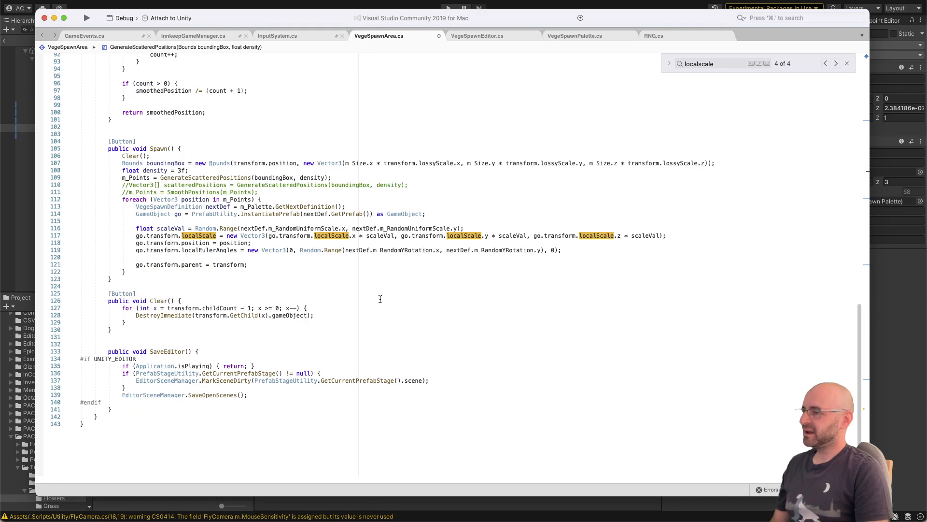
Step: Add if (position == Vector3.zero) { continue; } as the first line of Spawn's foreach loop, save the script, and switch to Unity
left_click(367, 223)
key("Up")
key("Up")
key("Up")
key("super+Right")
key("Return")
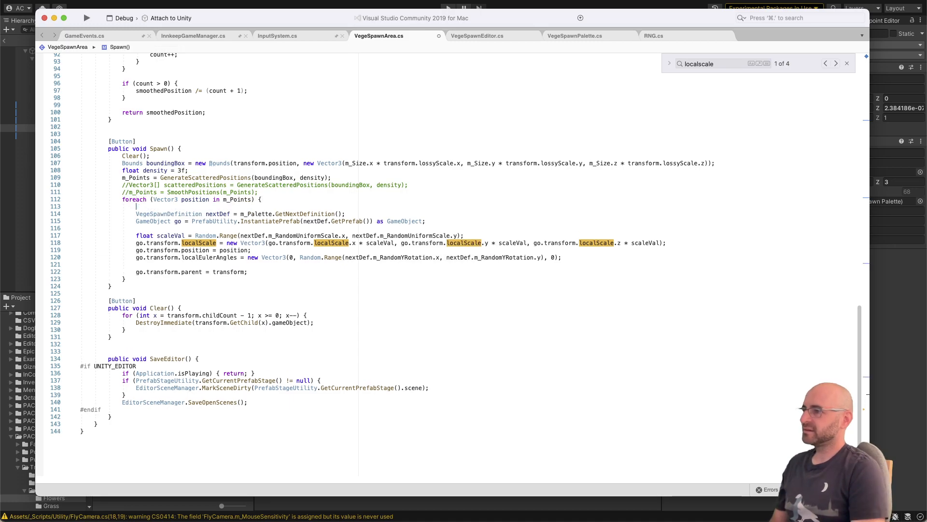
type("if(position")
type(" == Vector3.zero")
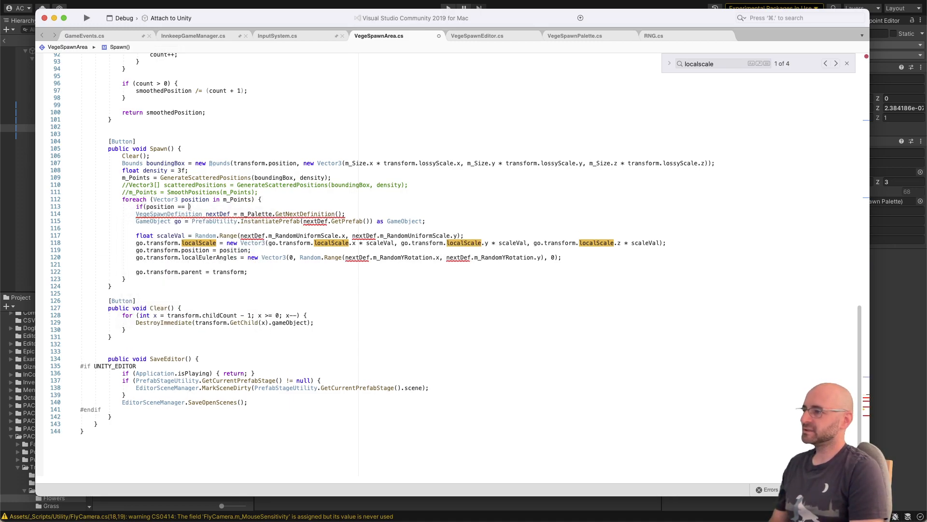
type(") { continue;")
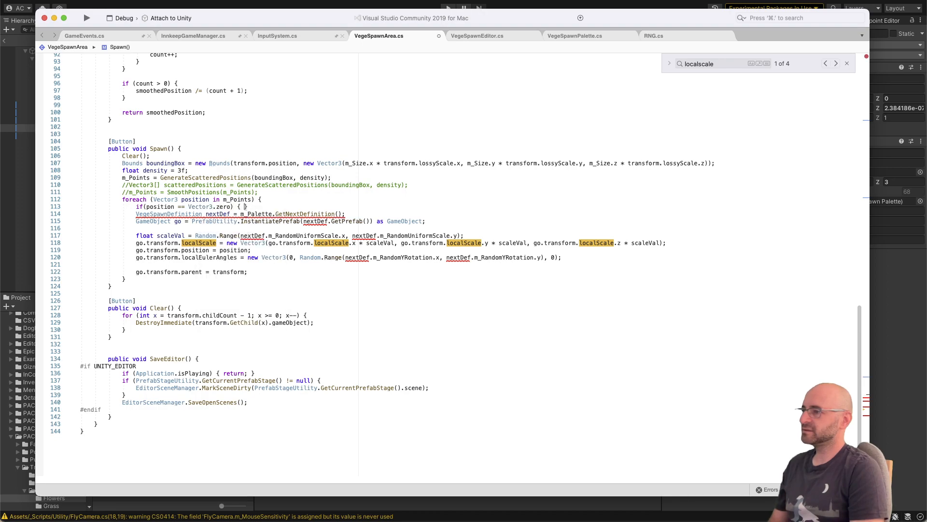
type(" }")
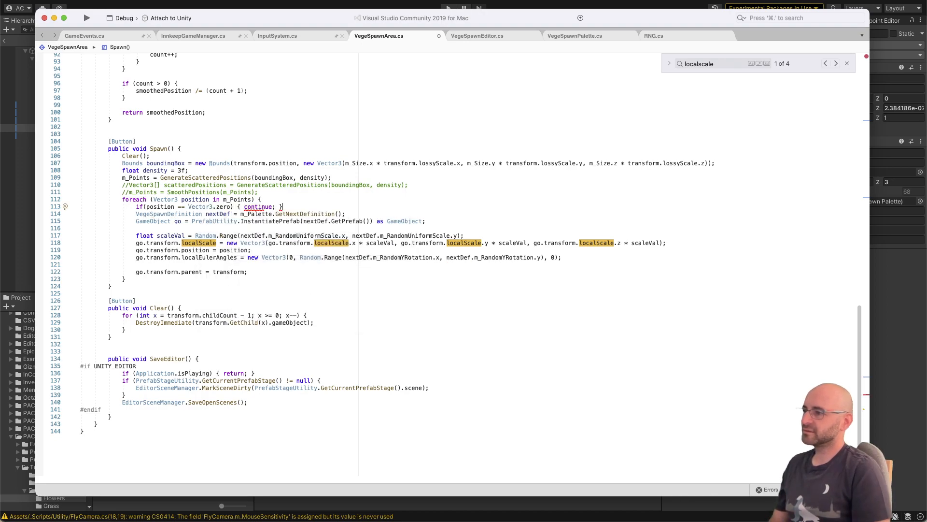
key("BackSpace")
type("{")
key("super+z")
key("BackSpace")
type("}")
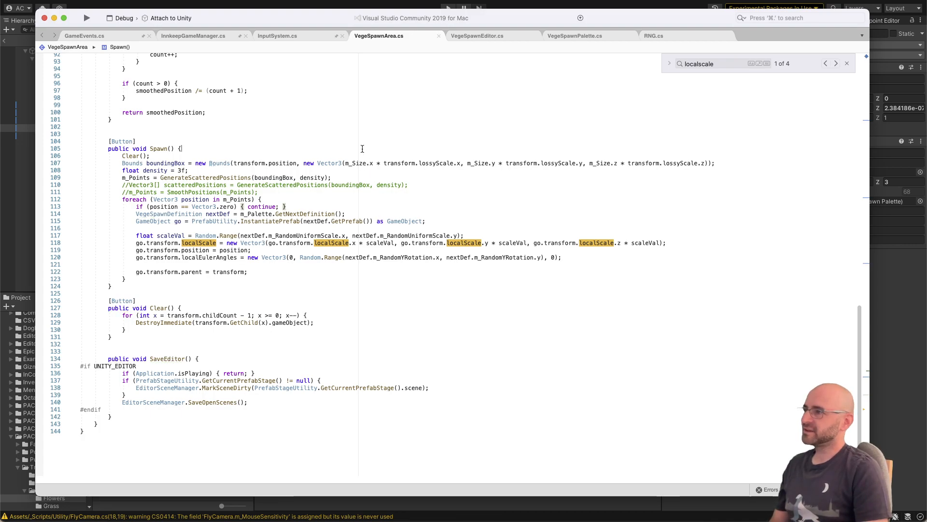
left_click(283, 4)
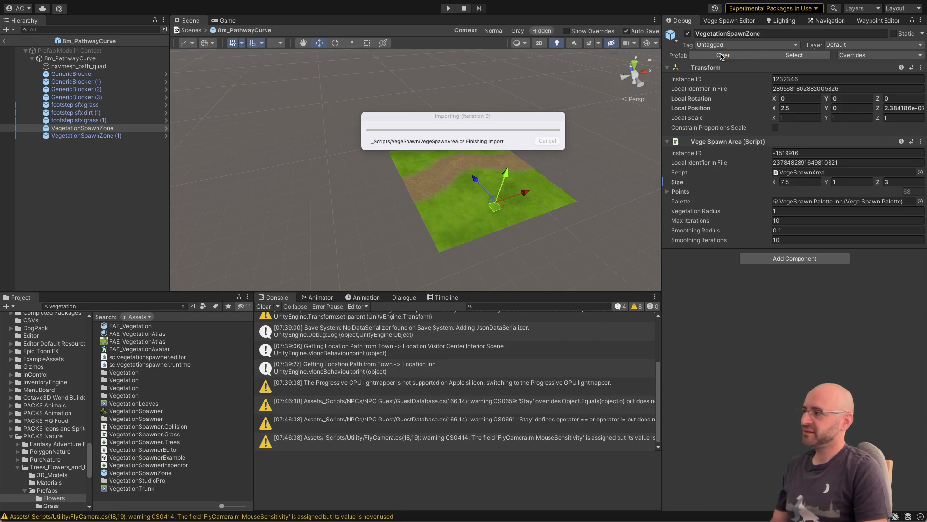
Step: Return to Visual Studio, set the density in the Spawn method to .5f, save the script, and switch back to Unity
key("super+Tab")
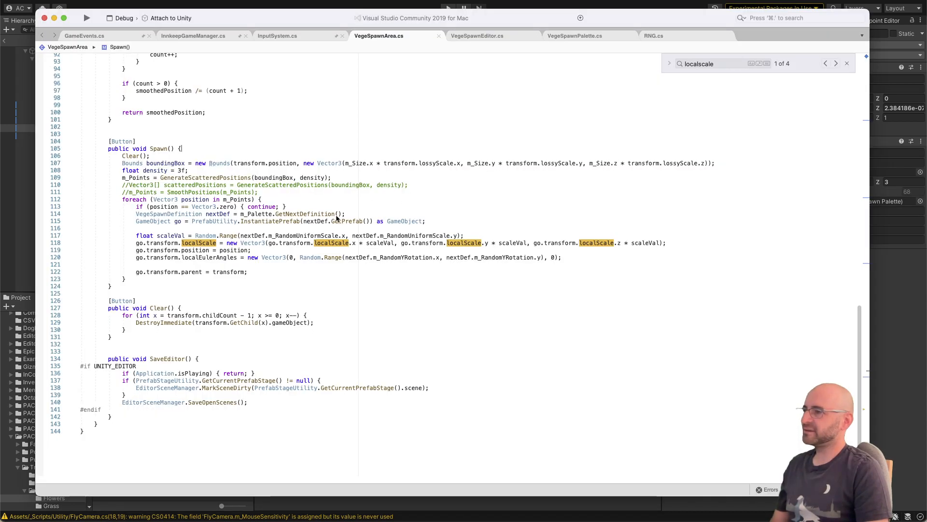
scroll(290, 188, "up", 20)
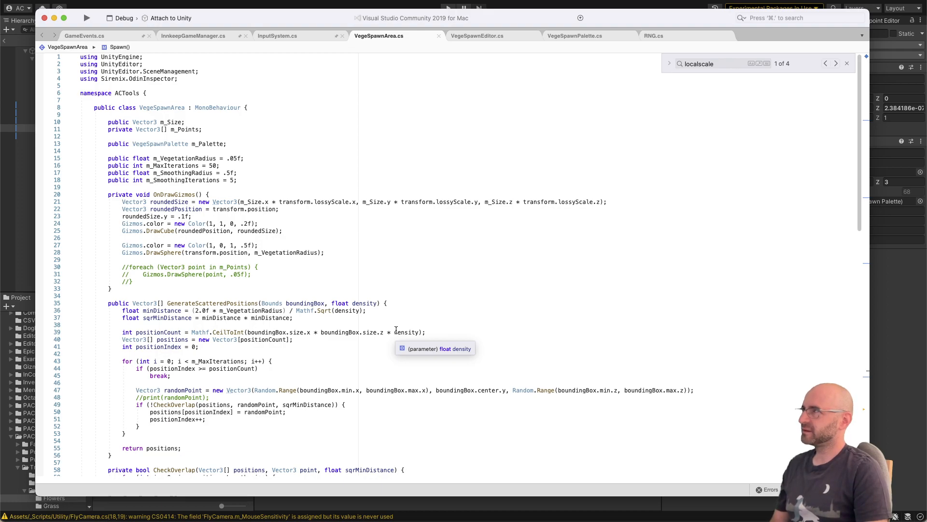
scroll(398, 328, "down", 10)
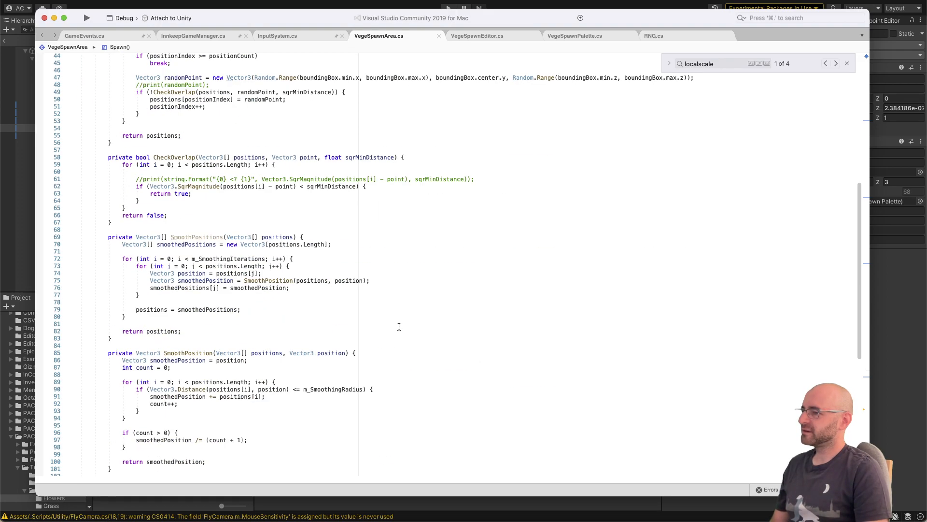
scroll(399, 326, "down", 10)
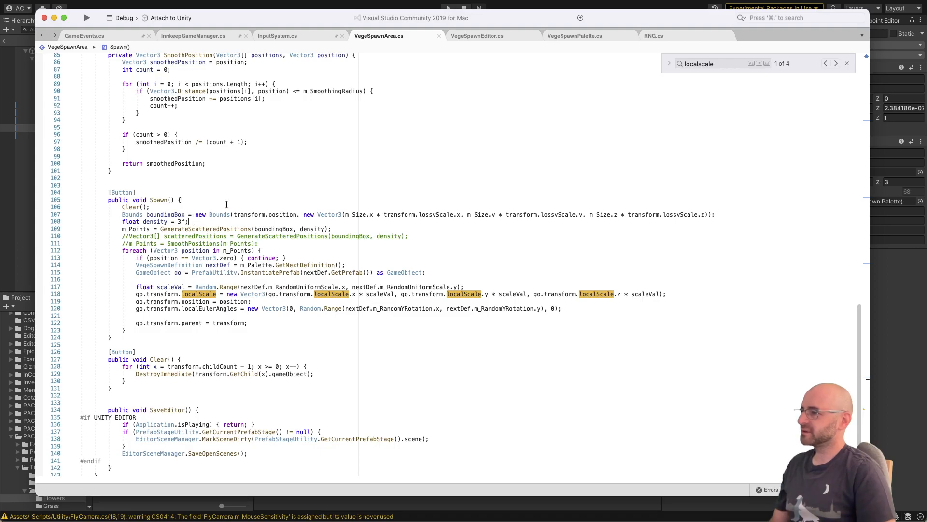
key("Left")
key("Left")
key("shift+Left")
type(".5")
key("super+s")
key("super+Tab")
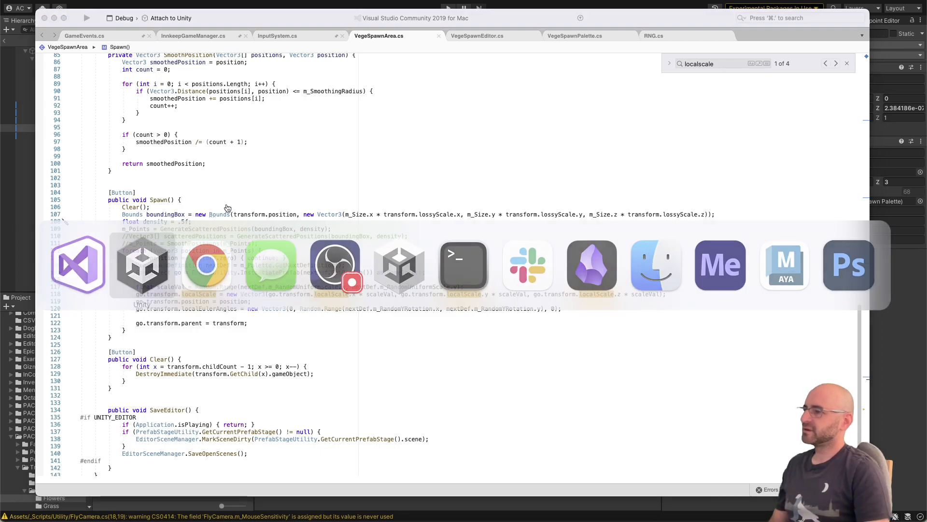
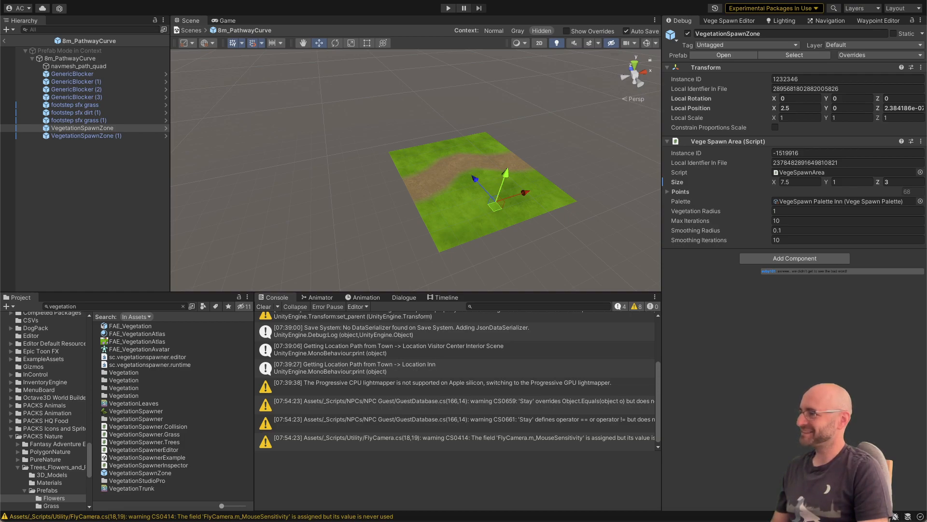
Step: Select VegetationSpawnZone in the 8m_PathwayCurve prefab, return its property display to Normal mode, and spawn its vegetation
left_click(390, 105)
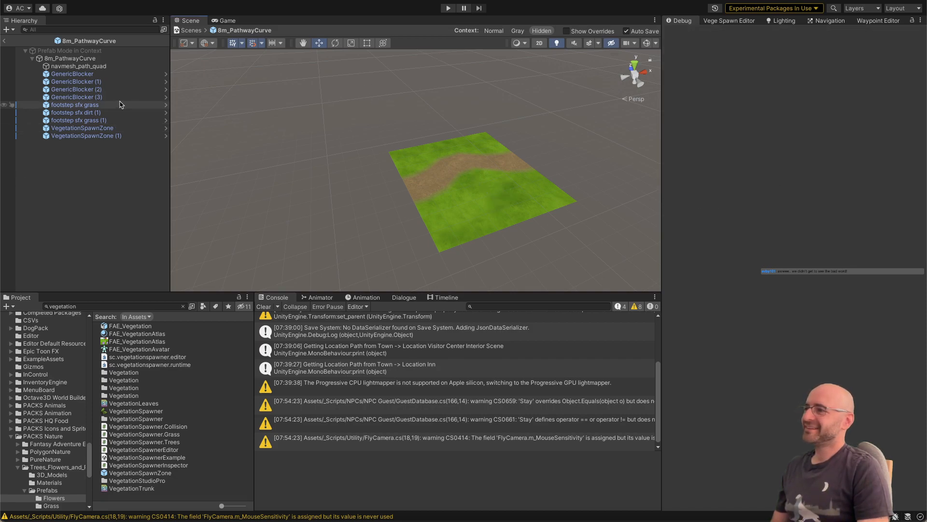
left_click(114, 129)
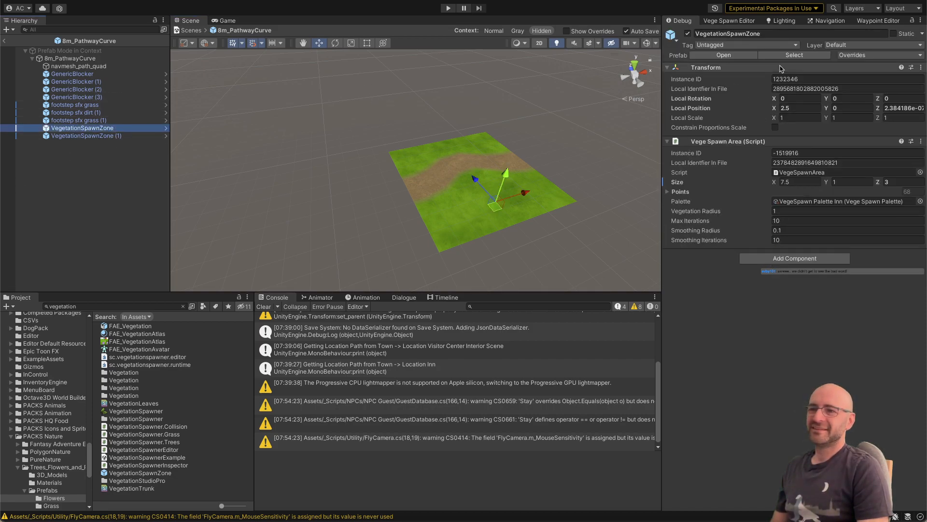
left_click(920, 21)
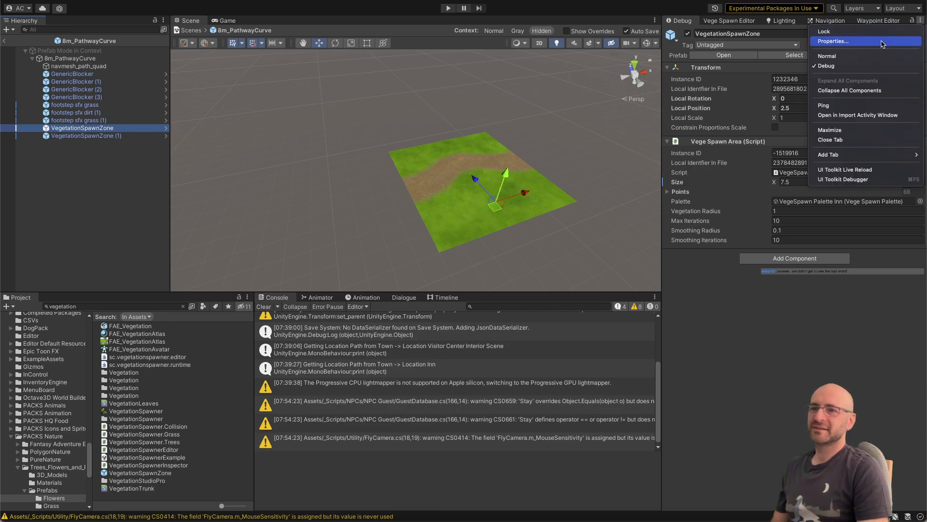
left_click(879, 56)
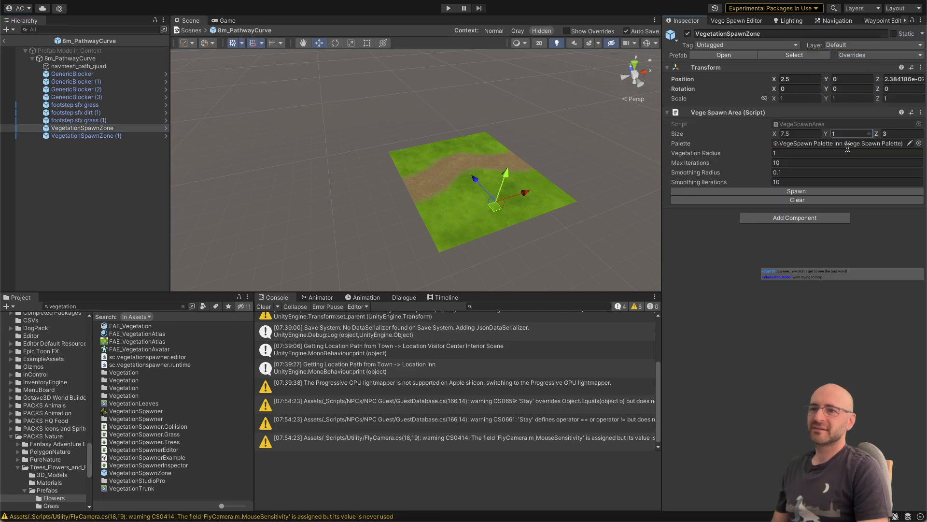
left_click(809, 194)
right_click_drag(539, 190, 381, 174)
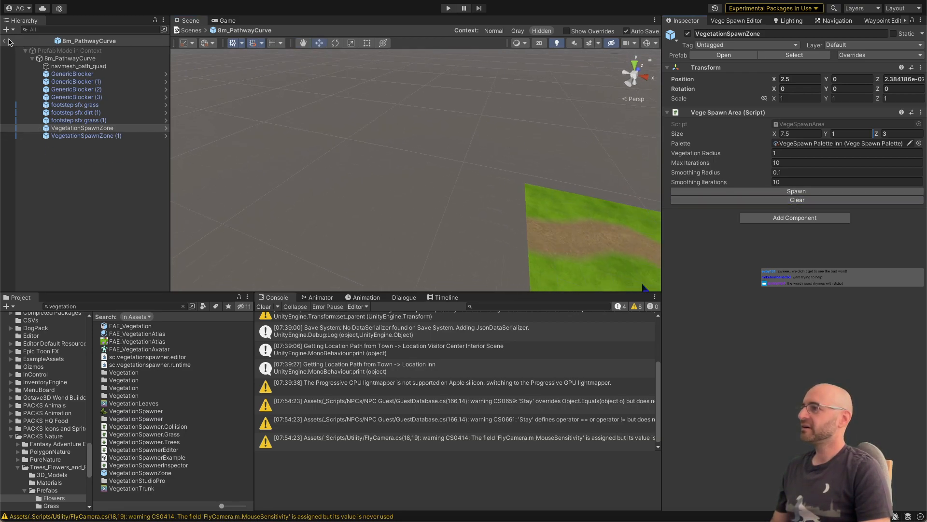
Step: Set the spawn zone's Max Iterations to 50 and apply the change to the VegetationSpawnZone prefab
left_click(785, 162)
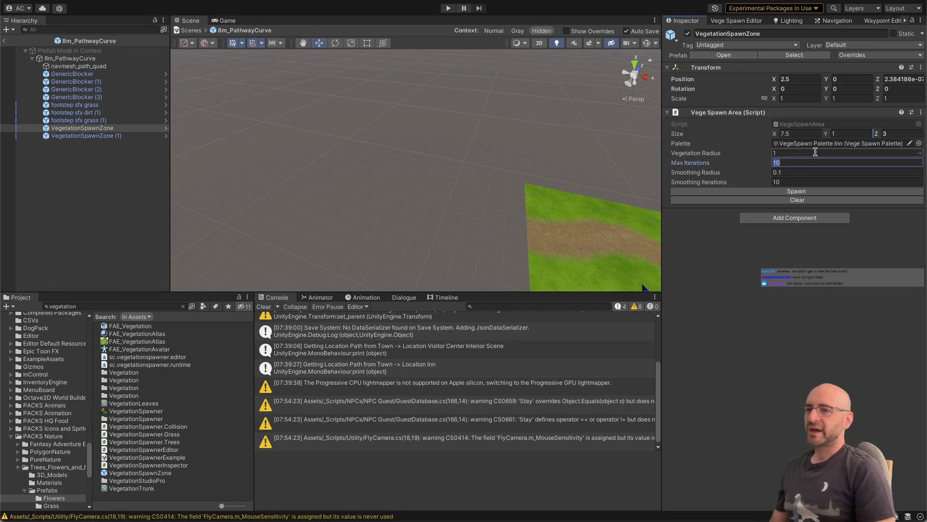
type("50")
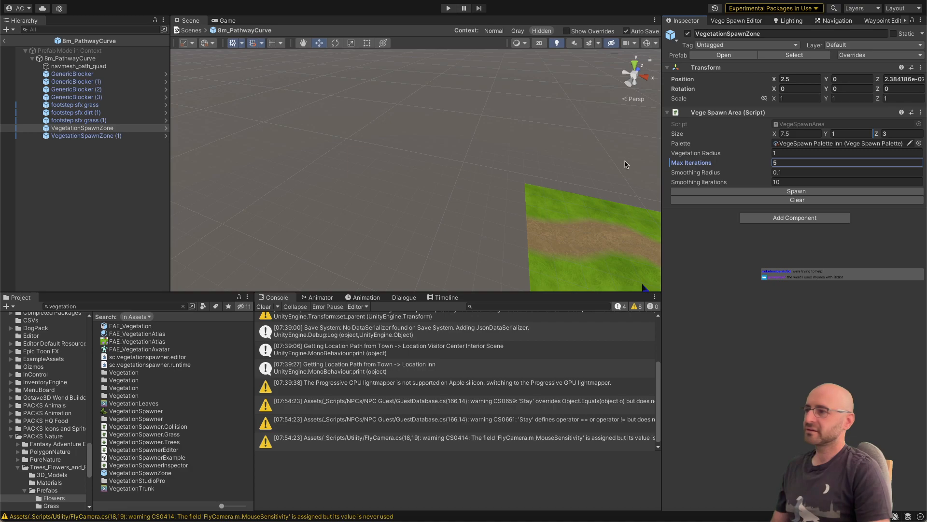
key("BackSpace")
left_click(793, 162)
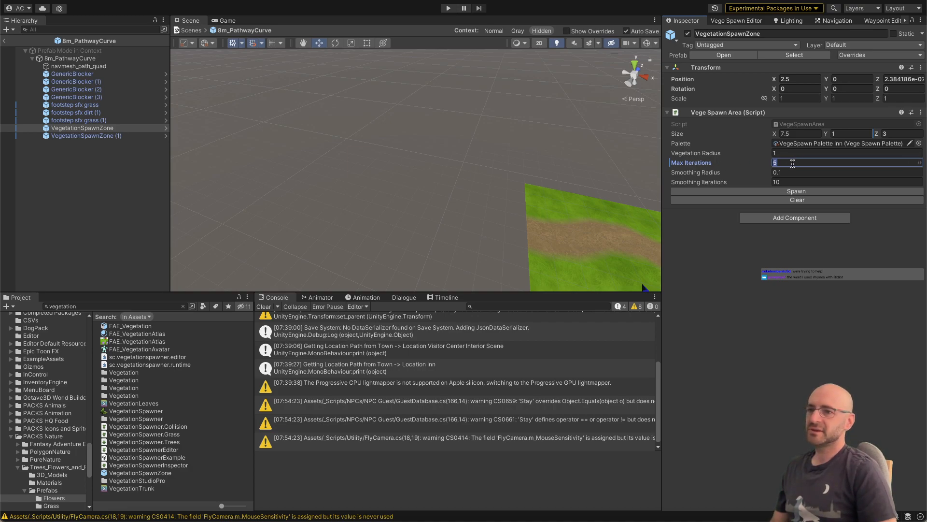
type("50")
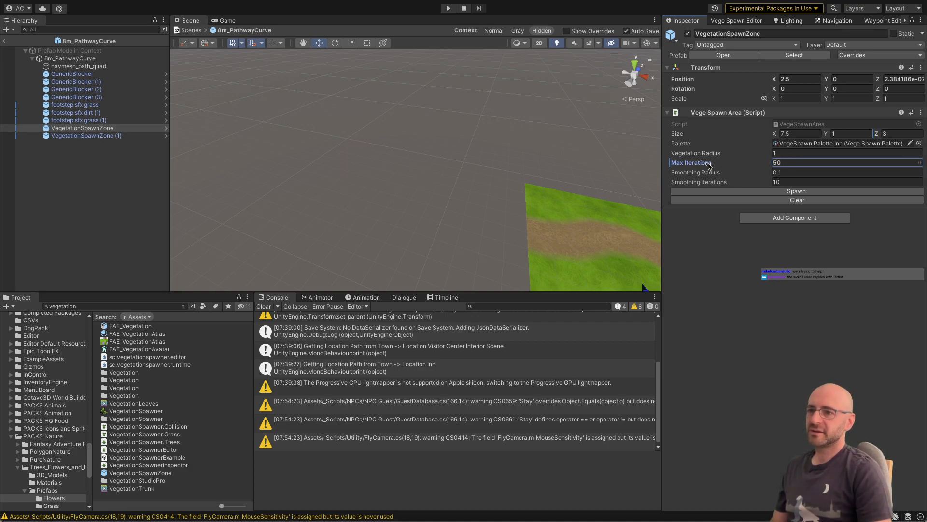
right_click(708, 164)
left_click(643, 193)
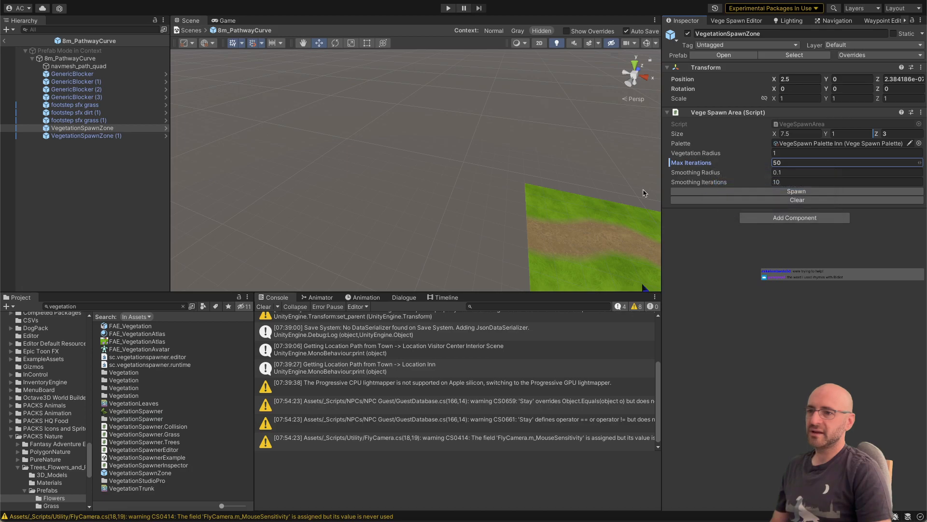
Step: Leave prefab editing, populate all vegetation areas in the inn scene, and inspect the plants around the paths
left_click(4, 42)
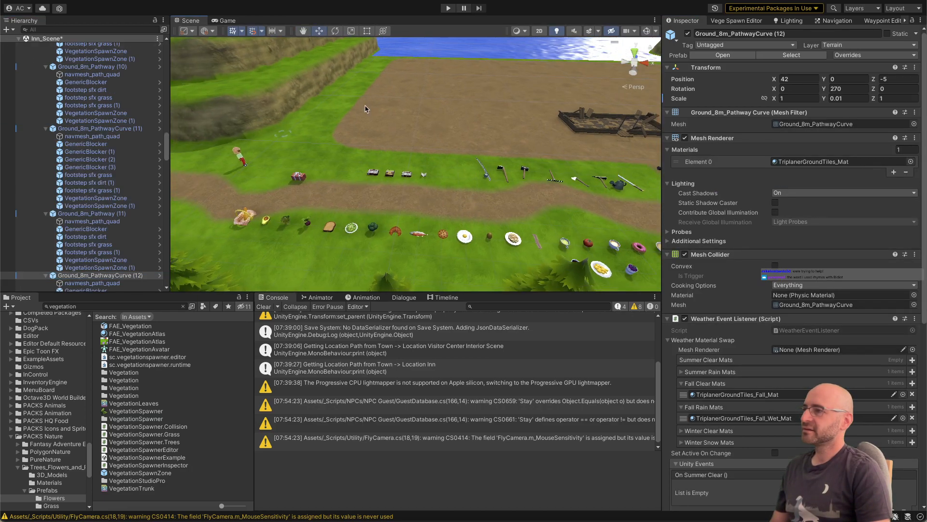
left_click(755, 21)
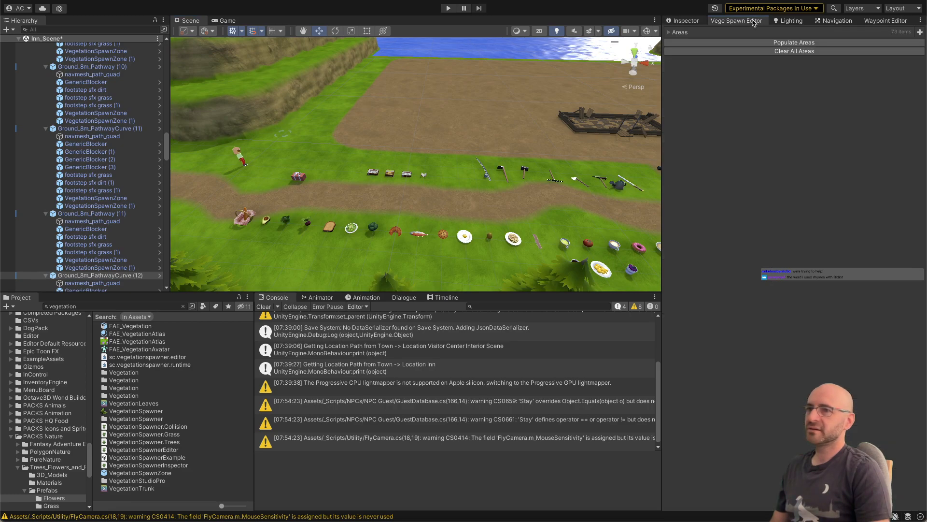
left_click(762, 43)
right_click_drag(476, 124, 495, 153)
key("d")
key("w")
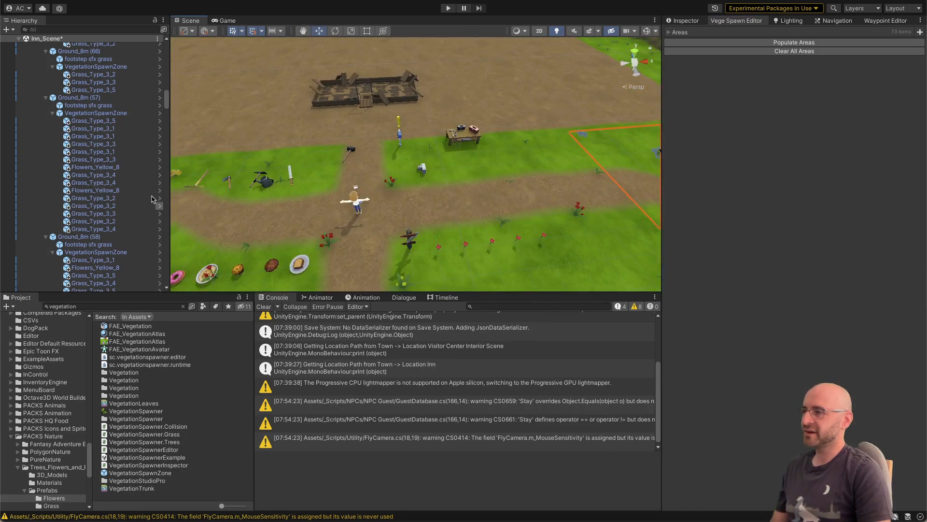
left_click(147, 152)
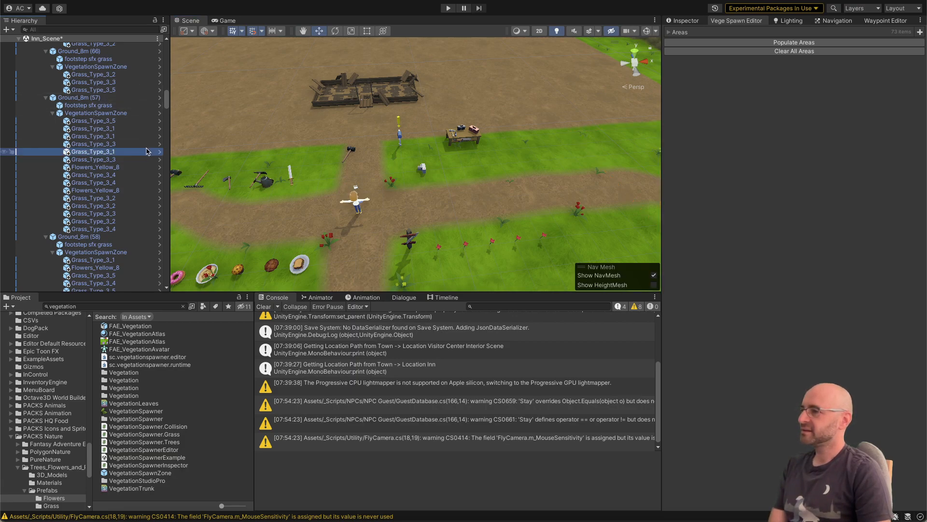
right_click_drag(455, 210, 473, 187)
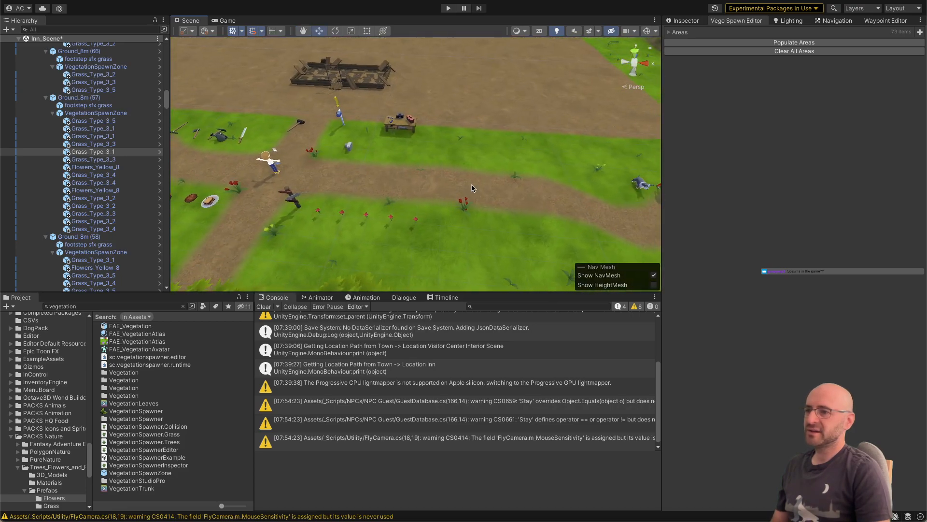
Step: In Visual Studio, uncomment Spawn's SmoothPositions call, delete the commented-out scatteredPositions line, save VegeSpawnArea.cs, and return to Unity
key("super+Tab")
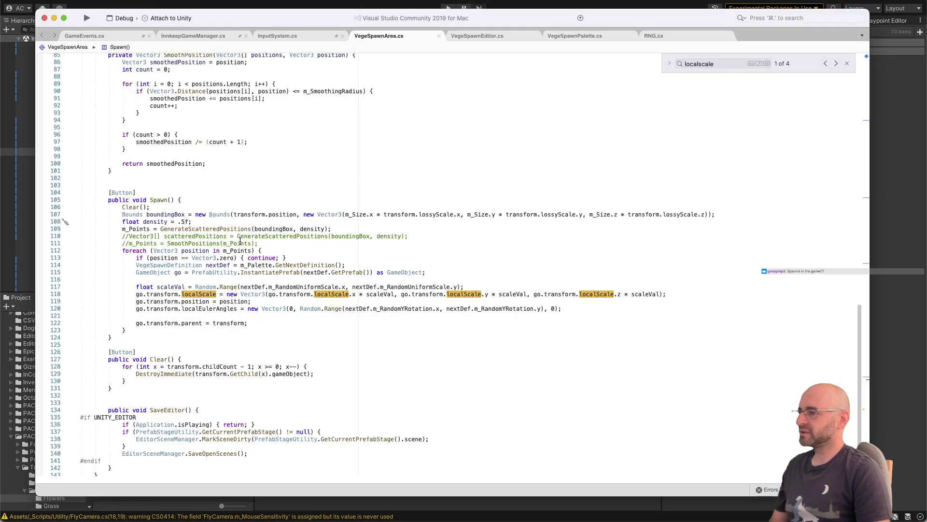
key("super+slash")
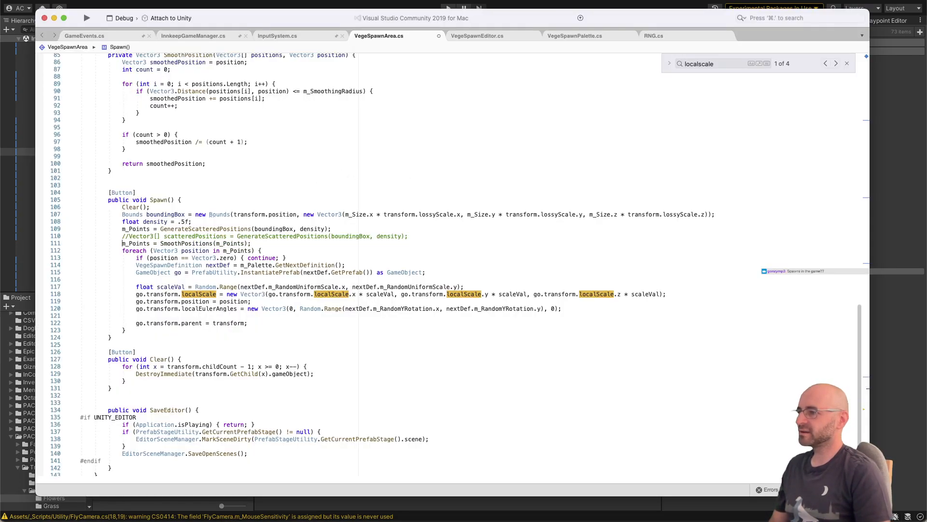
key("Up")
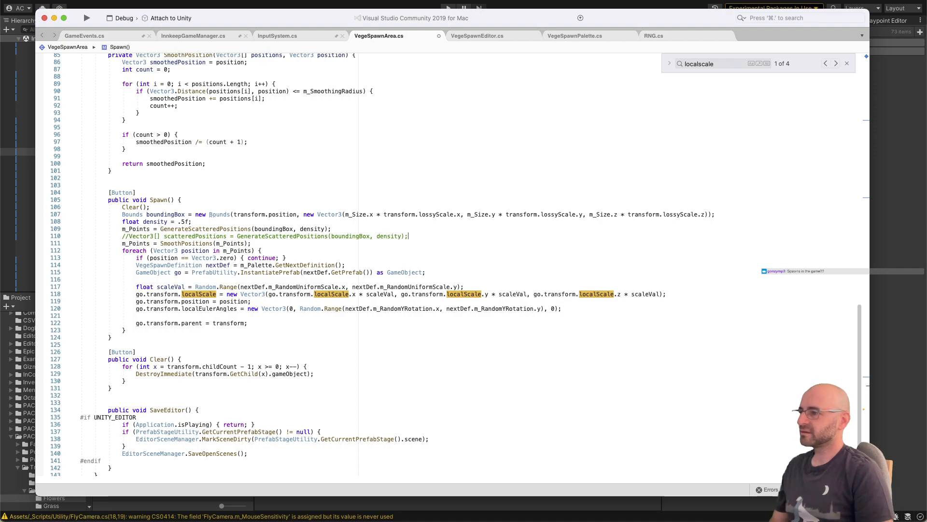
key("shift+super+Right")
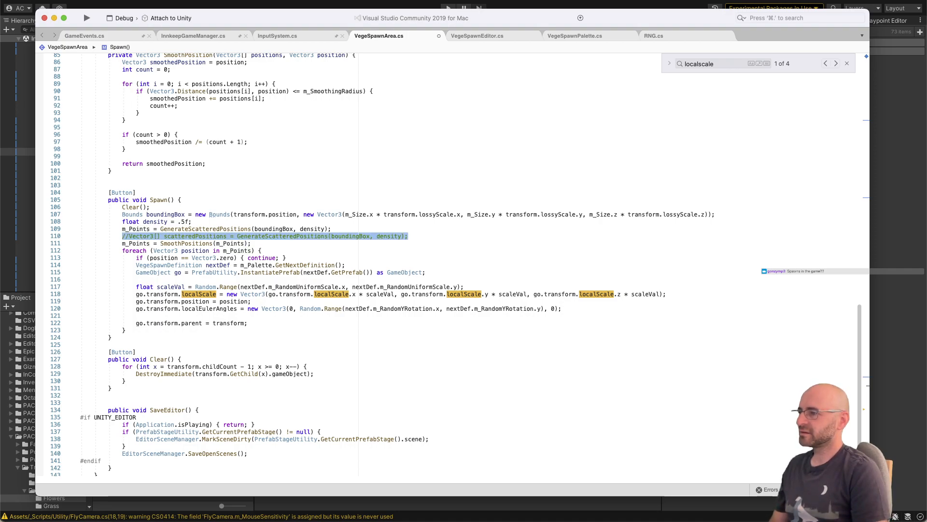
key("BackSpace")
key("BackSpace")
key("BackSpace")
key("super+s")
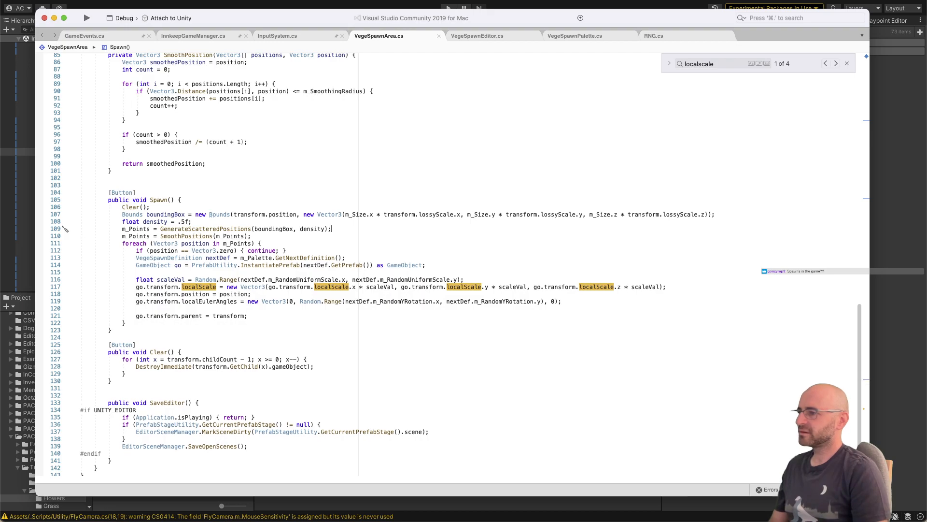
key("super+Tab")
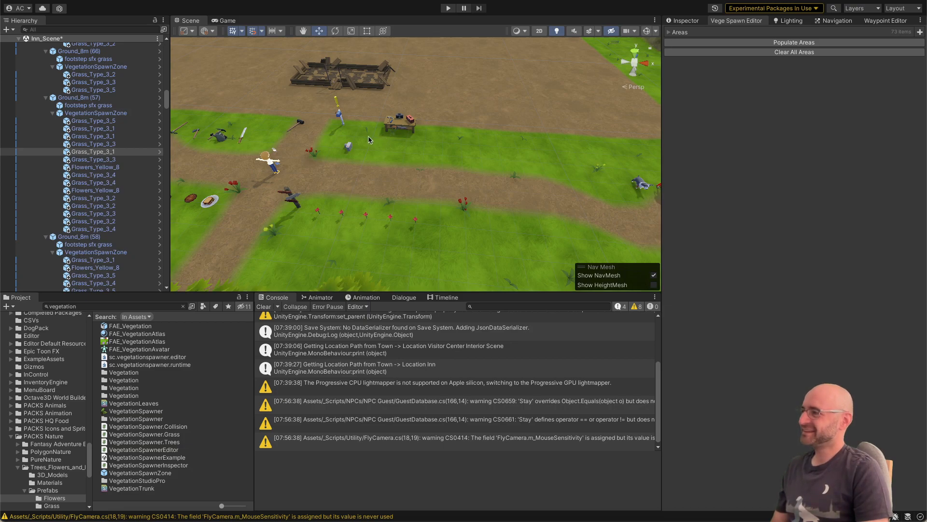
key("d")
right_click_drag(382, 140, 382, 141)
key("w")
key("a")
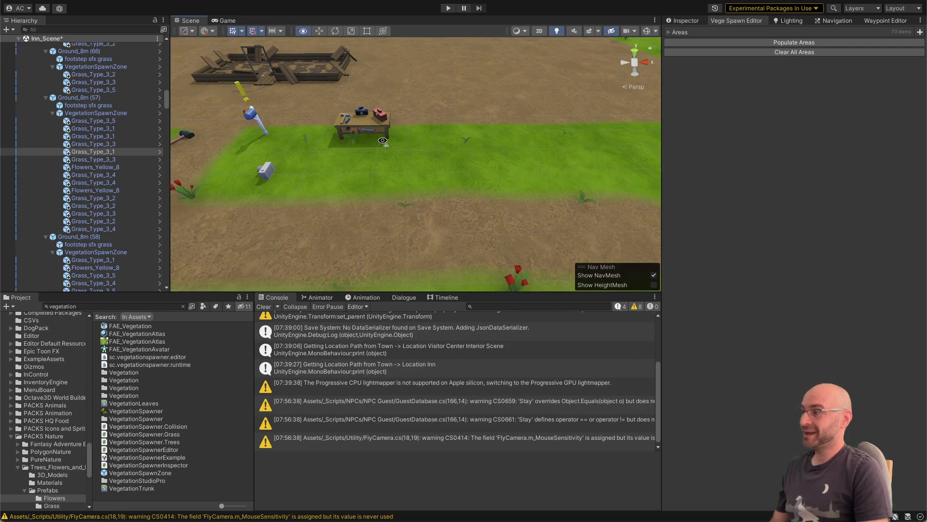
right_click_drag(382, 141, 385, 143)
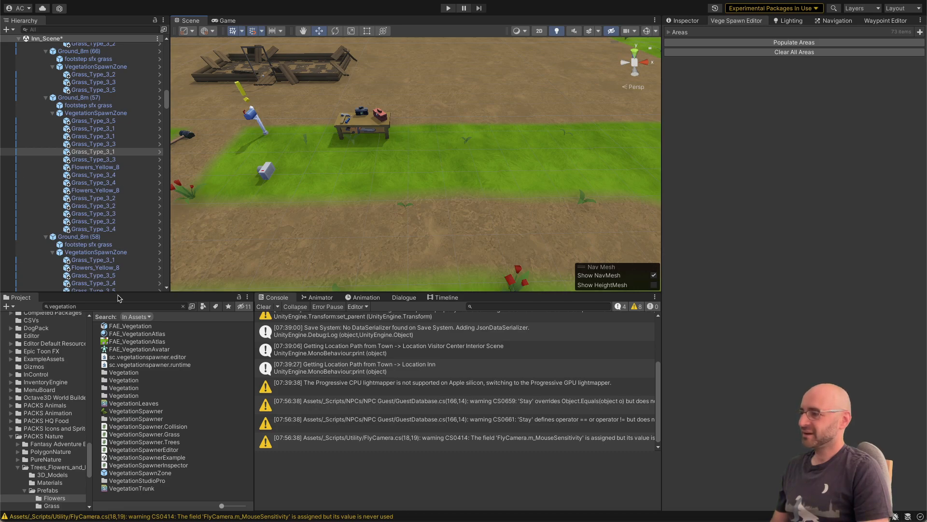
Step: Set Vegetation Radius to 0.5 and Max Iterations to 100 on the VegetationSpawnZone prefab asset
left_click(140, 474)
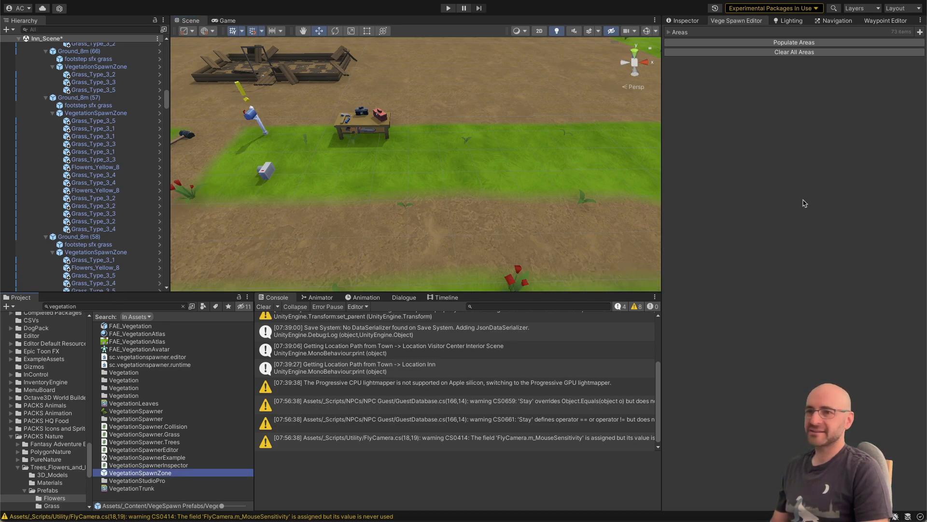
left_click(682, 20)
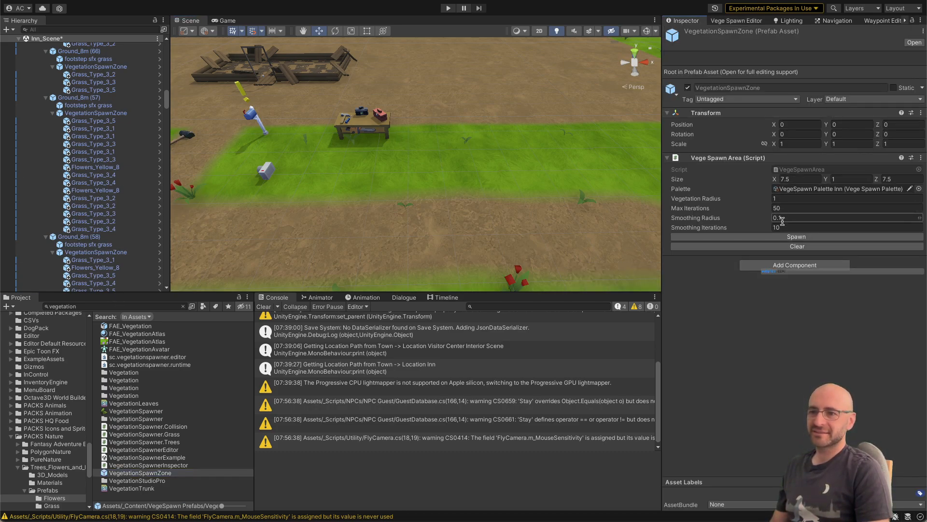
left_click(784, 218)
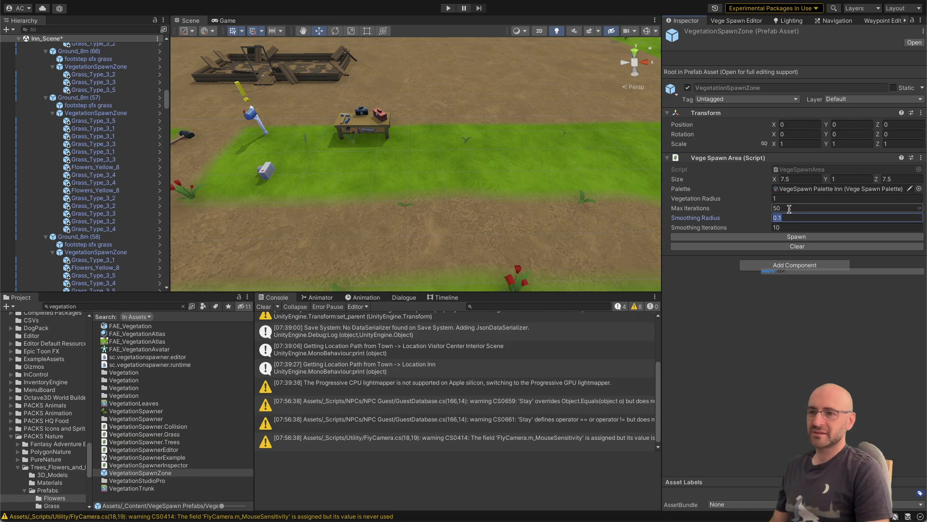
left_click(788, 198)
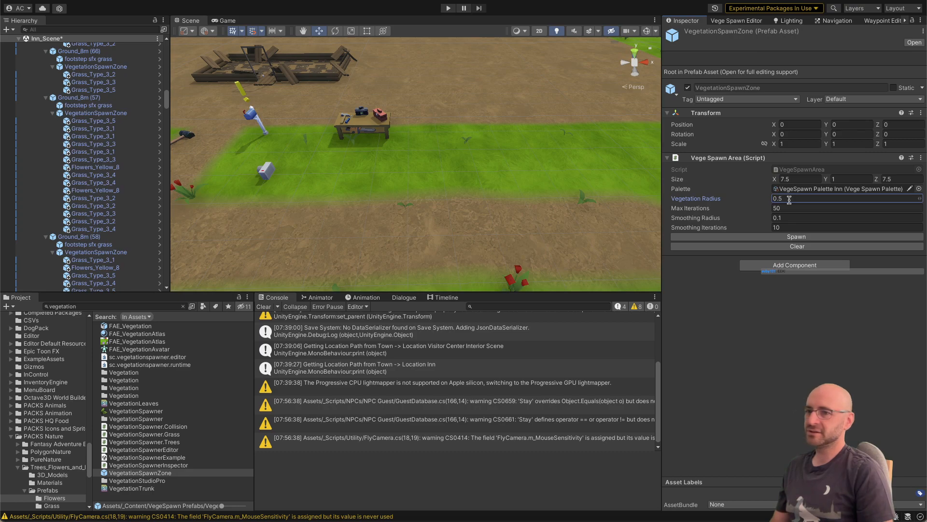
right_click(791, 207)
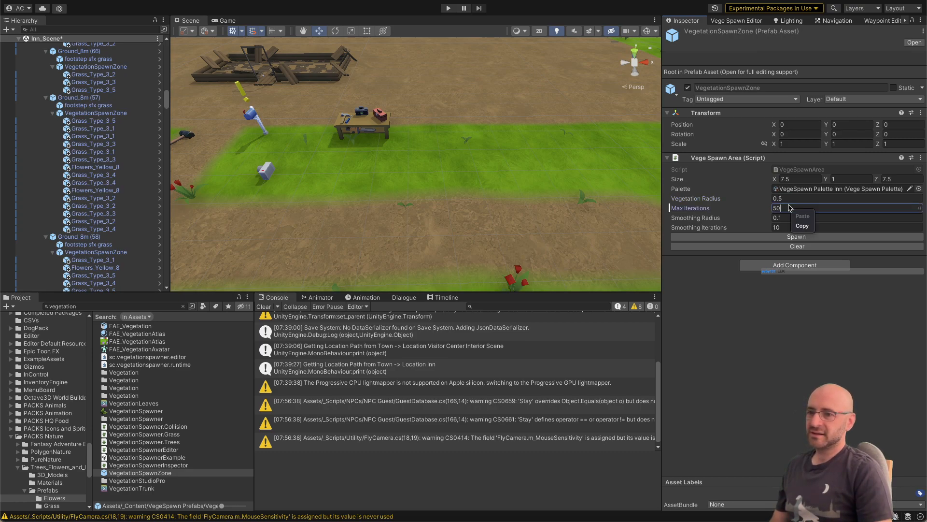
left_click(788, 208)
left_click(774, 210)
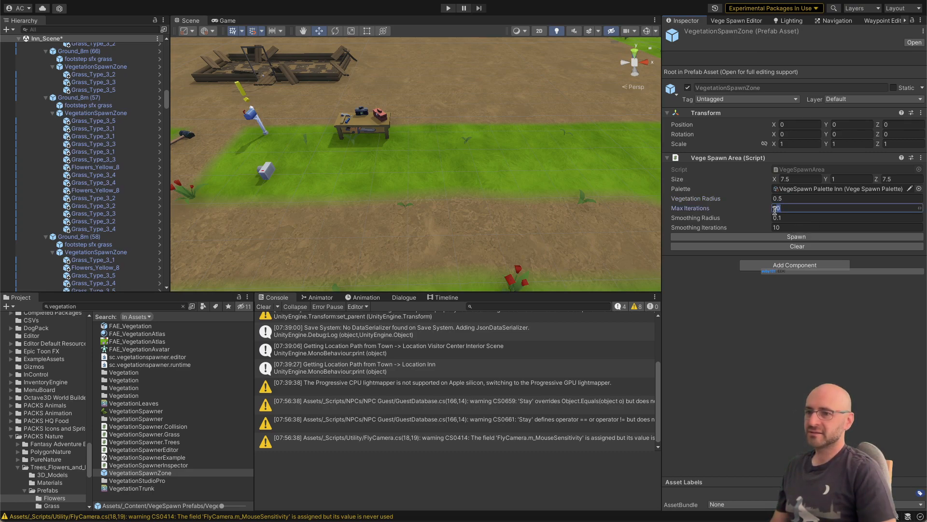
type("100")
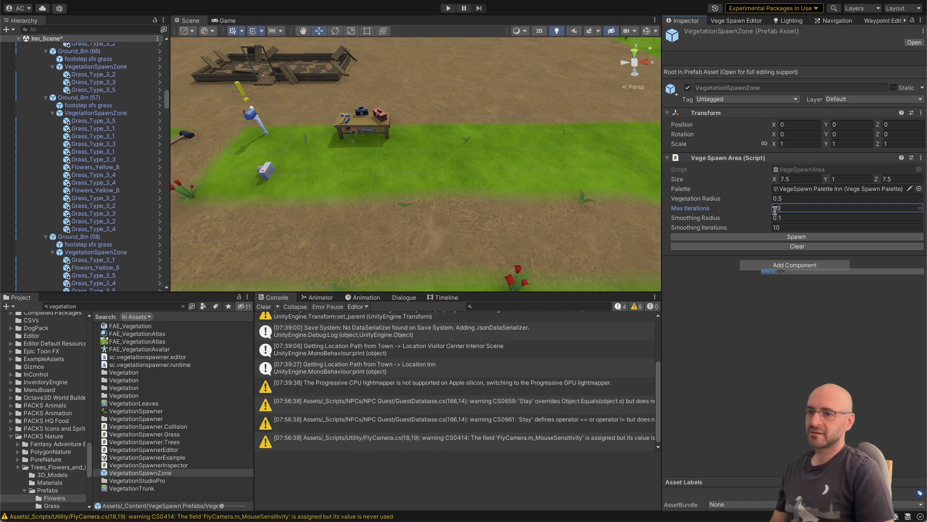
Step: Repopulate all vegetation areas in the inn scene with the new zone settings
left_click(716, 21)
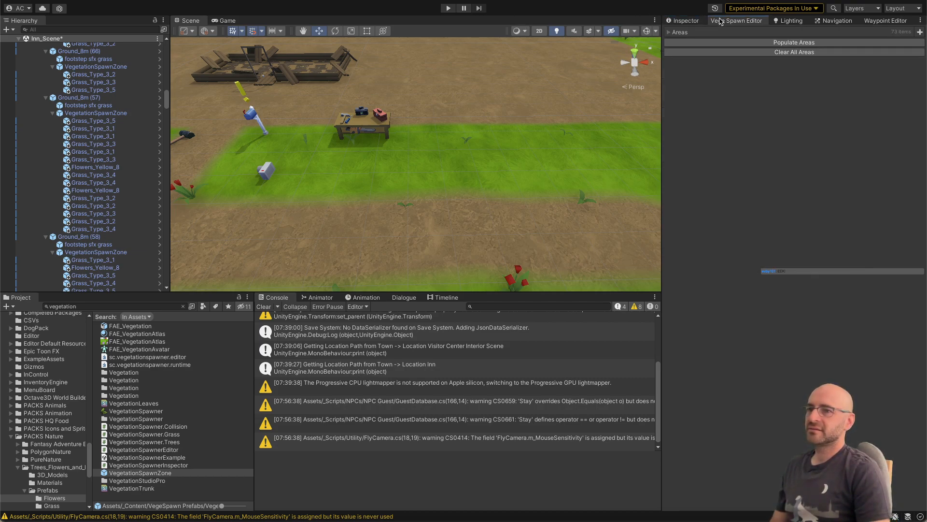
left_click(730, 43)
key("a")
mouse_move(503, 135)
right_mouse_down()
mouse_move(523, 140)
mouse_move(510, 139)
right_mouse_up()
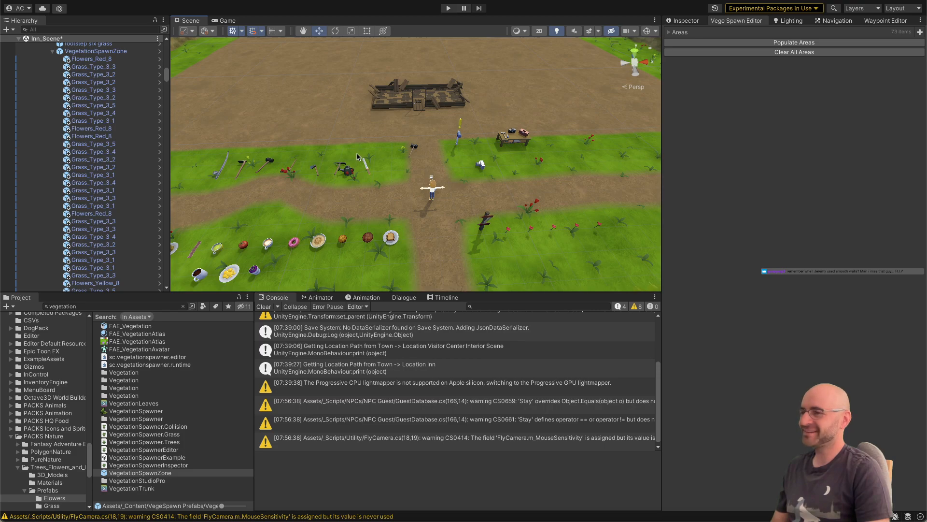
Step: Inspect the spawned grass and flowers along the paths and select the curved path tile to examine plant placement on the dirt
right_click_drag(358, 157, 386, 140)
key("d")
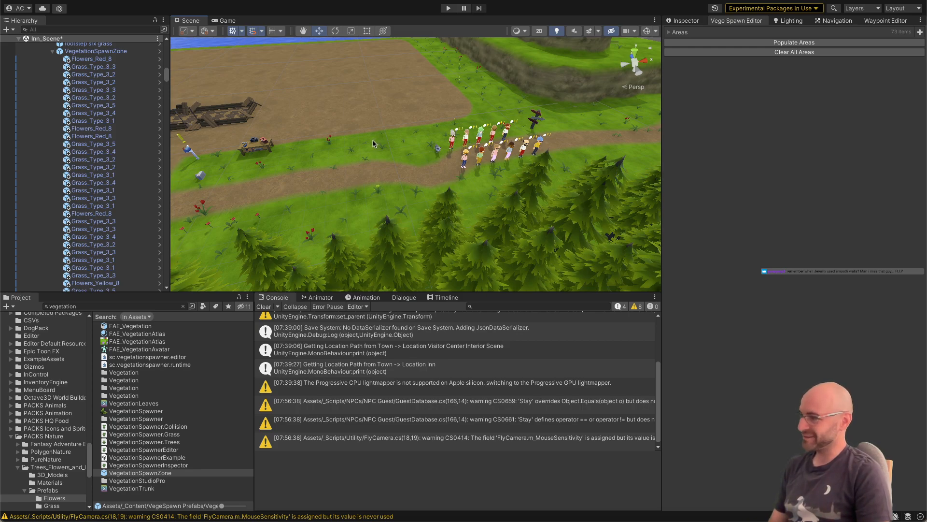
key("a")
right_click_drag(373, 144, 438, 146)
key("w")
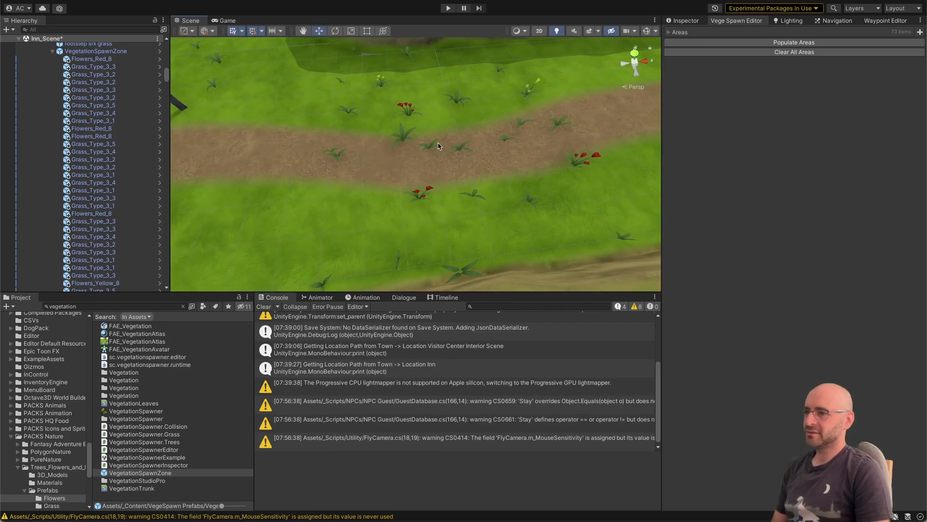
left_click(482, 148)
scroll(451, 145, "down", 3)
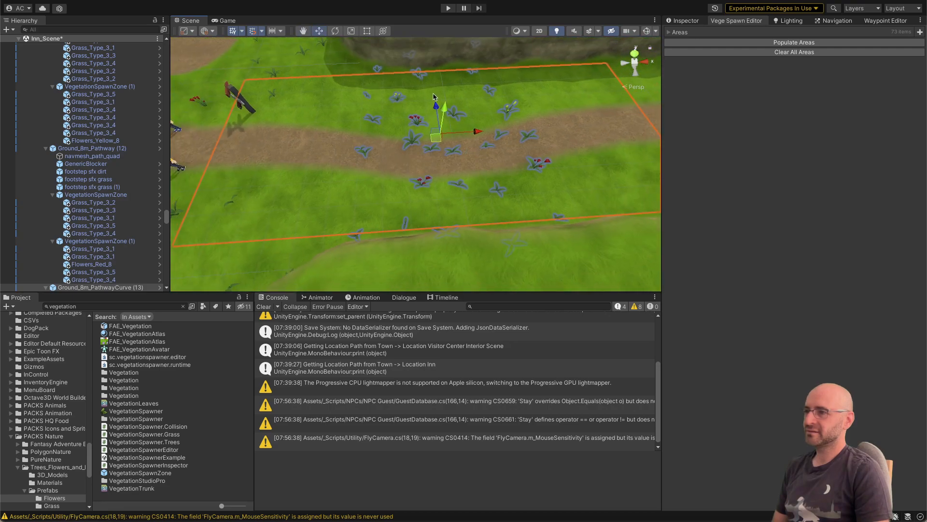
Step: Show all gizmos in the Scene view and inspect the vegetation spawn zones around the selected curved path tile
right_click_drag(450, 112, 447, 121)
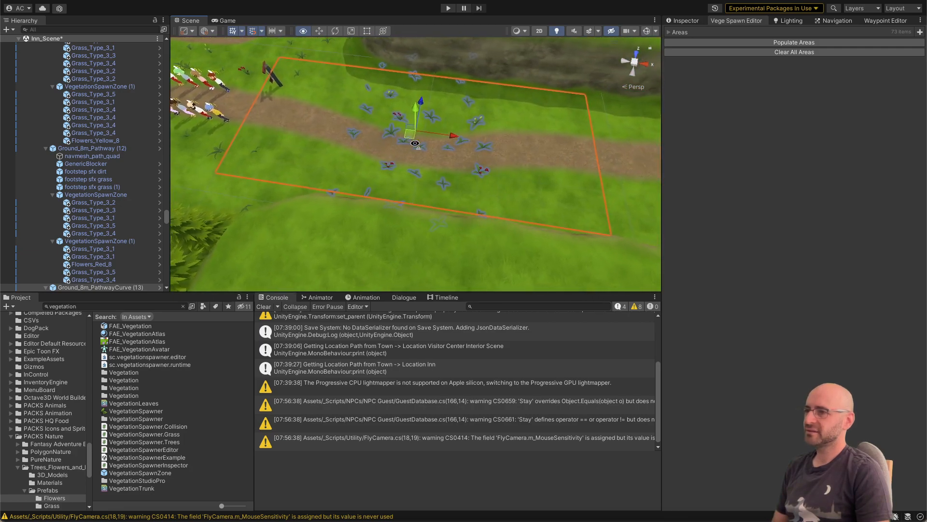
right_click_drag(442, 137, 487, 155)
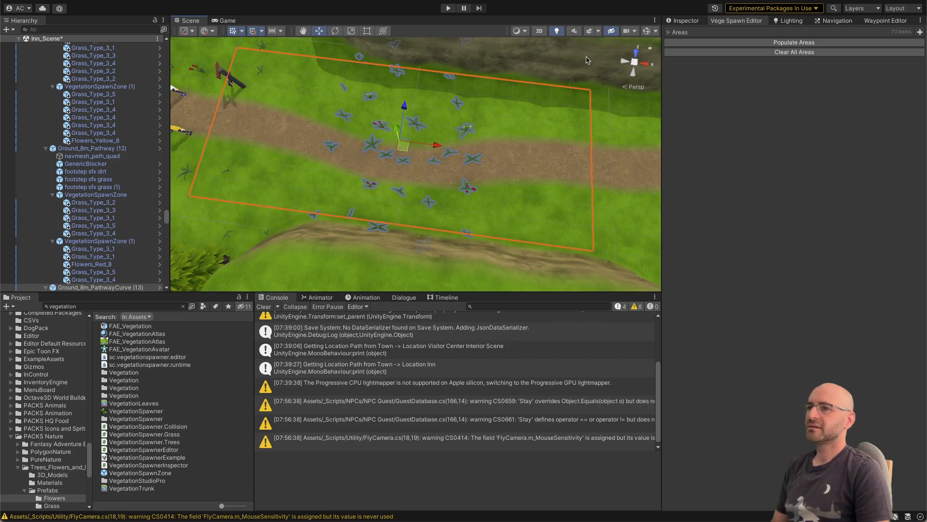
left_click(646, 31)
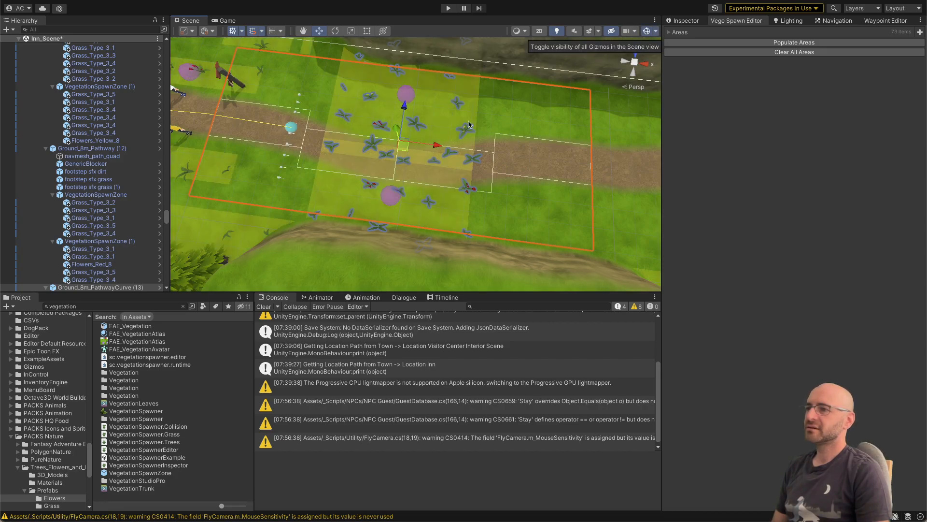
left_click_drag(447, 123, 359, 133, "alt")
key("r")
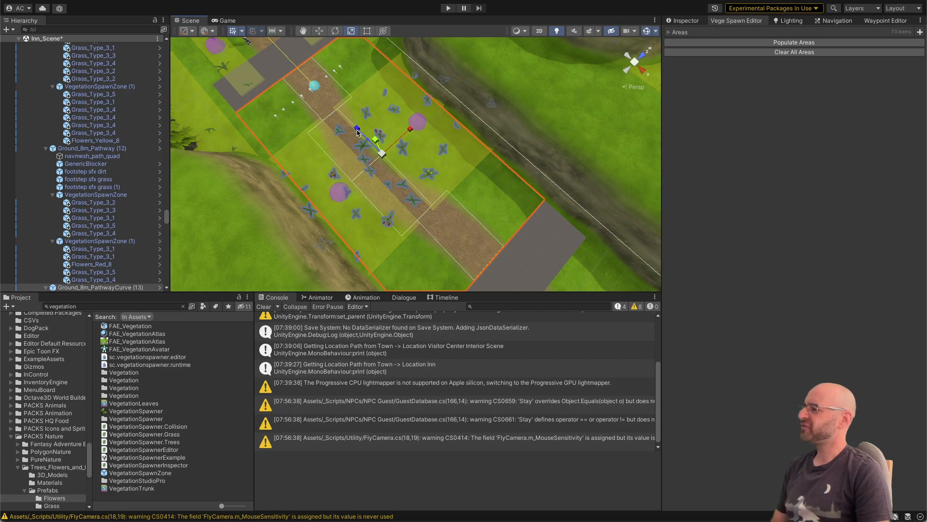
key("super+z")
Step: Survey the spawned vegetation along the crossing paths, glancing at the Spawn code in Visual Studio and returning to Unity
right_click_drag(390, 139, 436, 146)
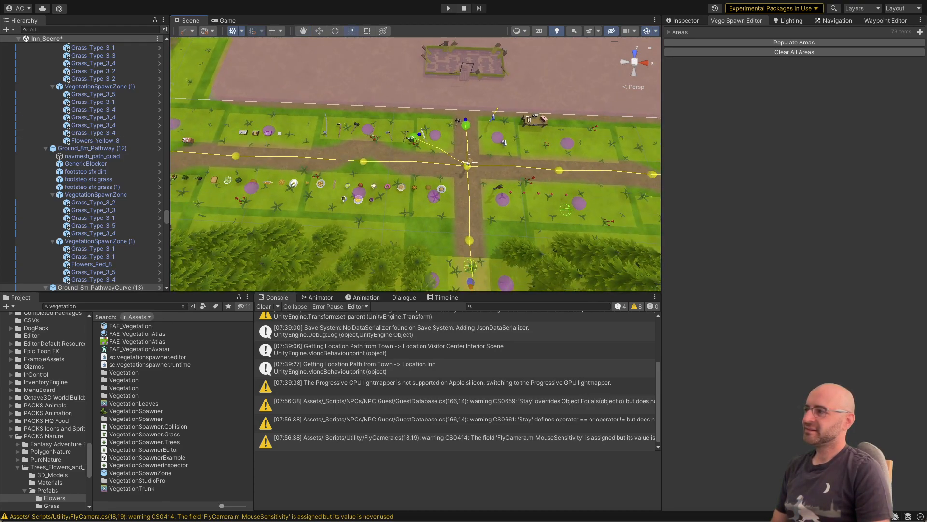
key("super+Tab")
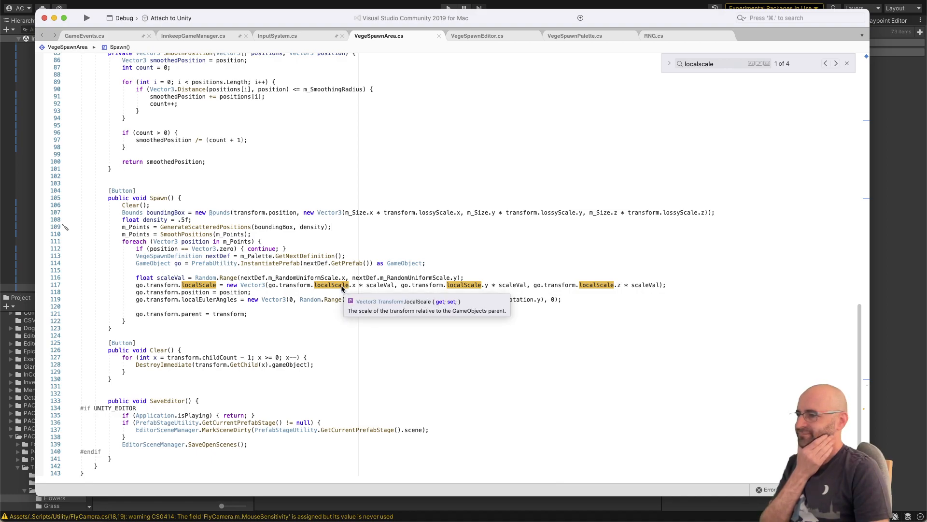
key("super+Tab")
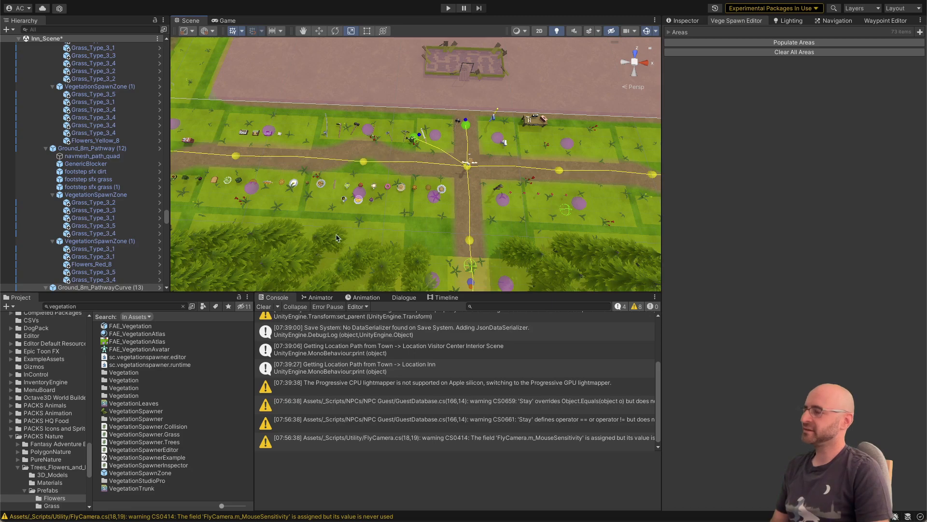
key("a")
right_click_drag(369, 214, 380, 199)
key("d")
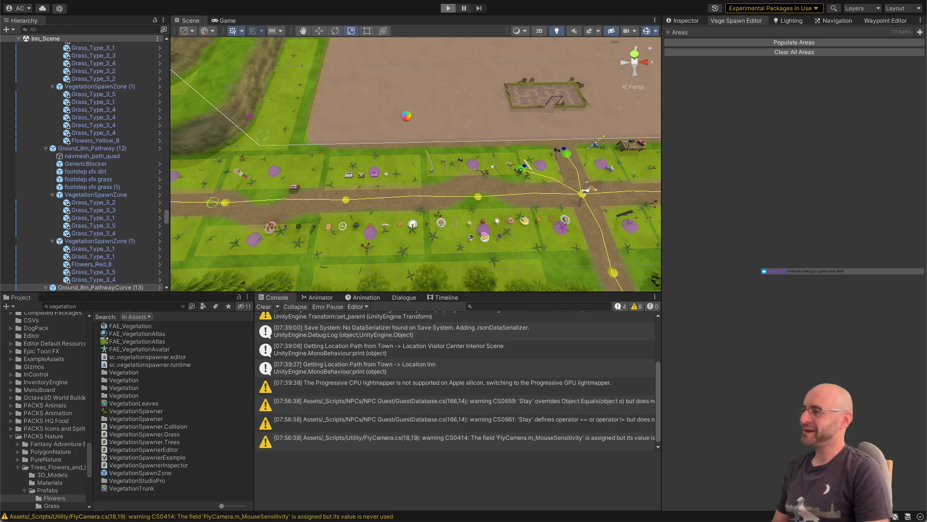
Step: Play-test the inn scene by walking the character along the dirt path among the plants, and stop play mode
key("d")
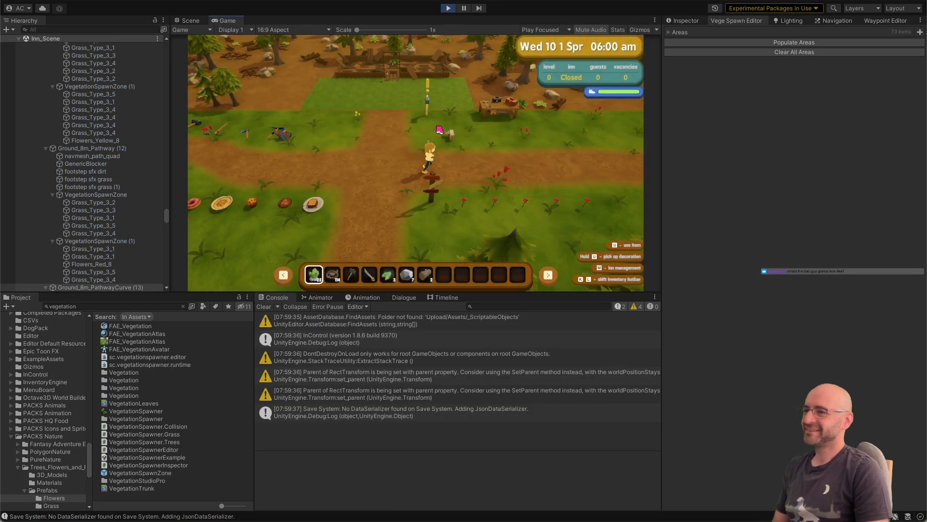
key("d")
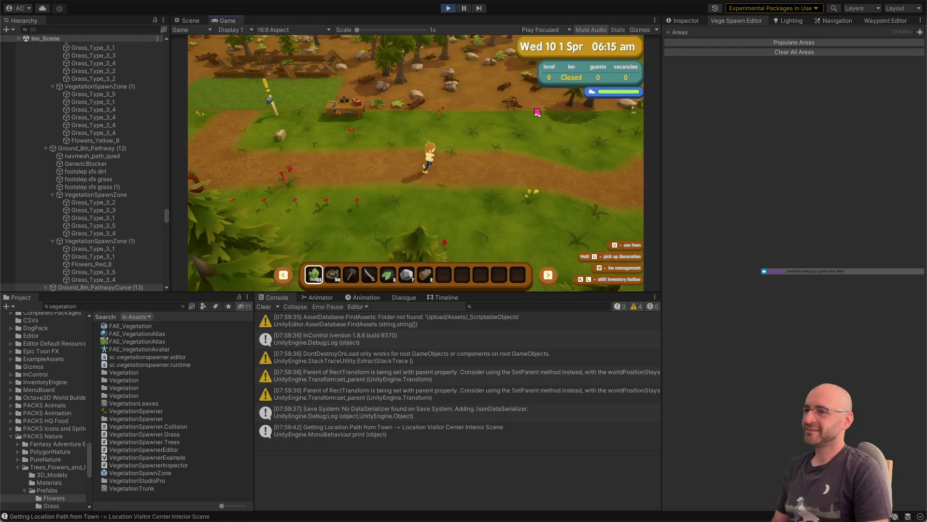
key("w")
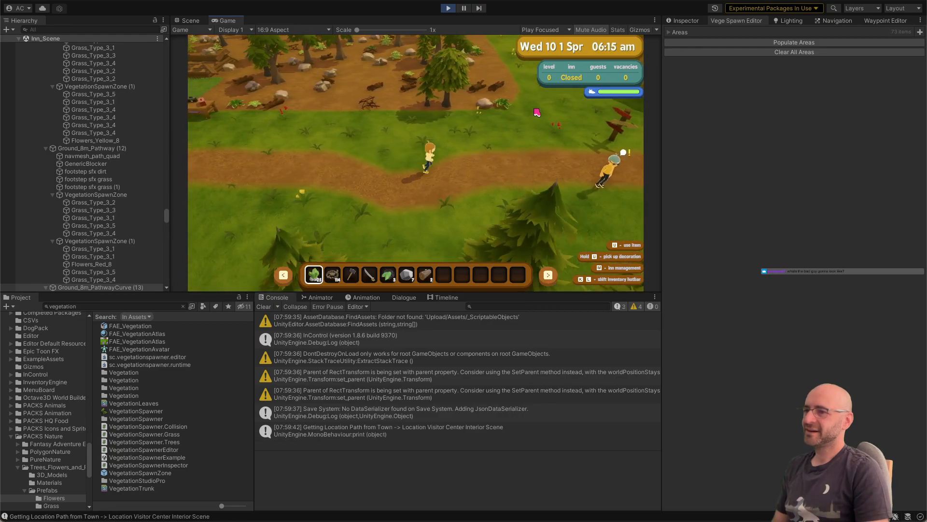
key("w")
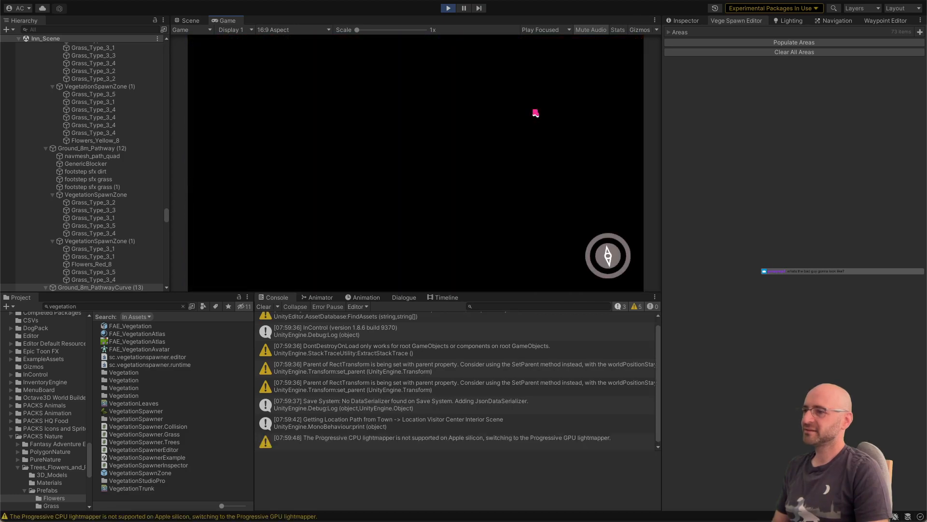
left_click(449, 9)
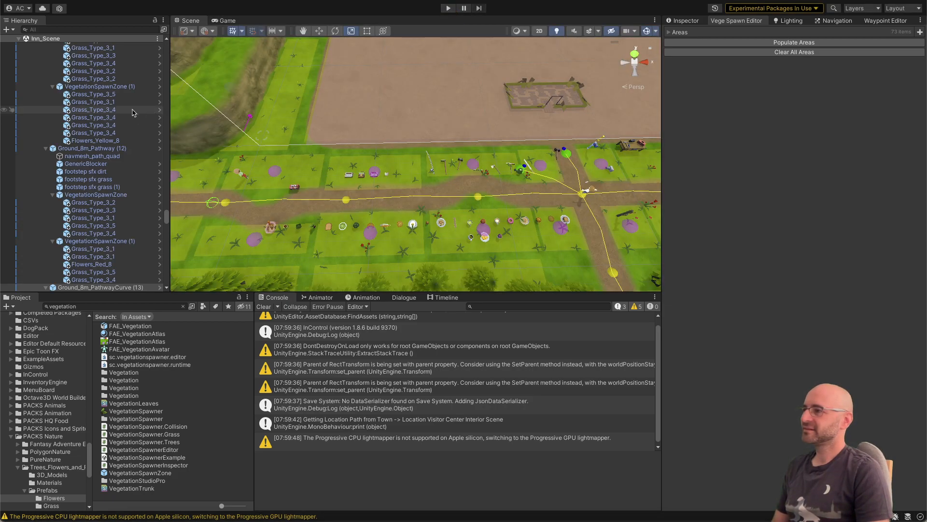
Step: Search the scene hierarchy for "base" and "basement", and clear the search
scroll(122, 106, "up", 10)
left_click(94, 31)
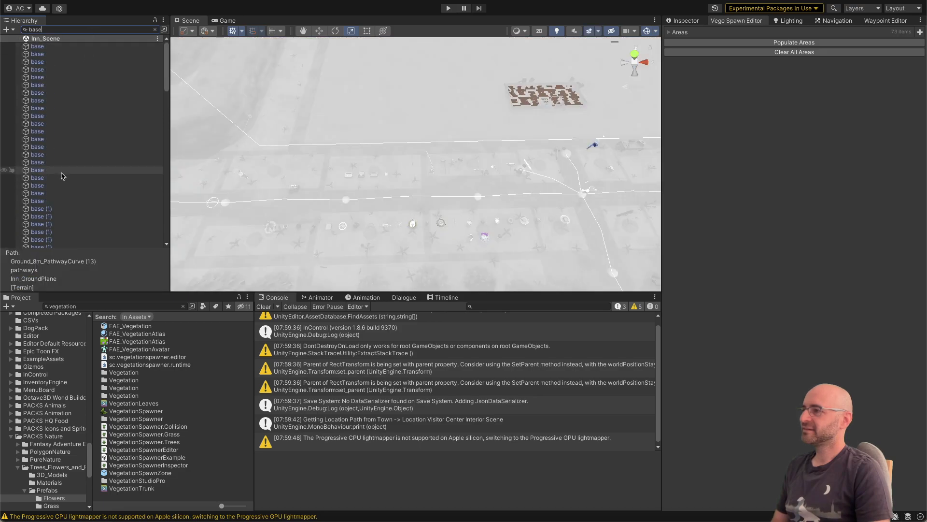
scroll(62, 175, "down", 15)
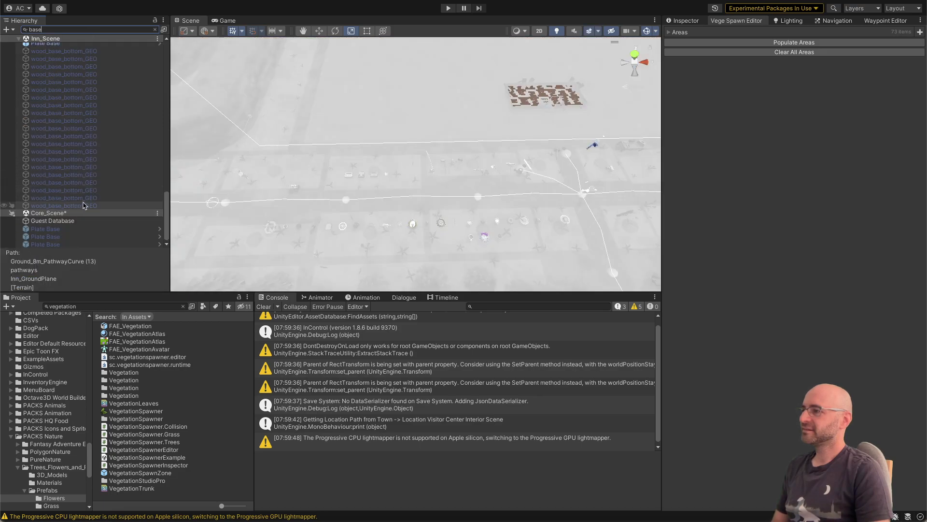
scroll(83, 203, "up", 5)
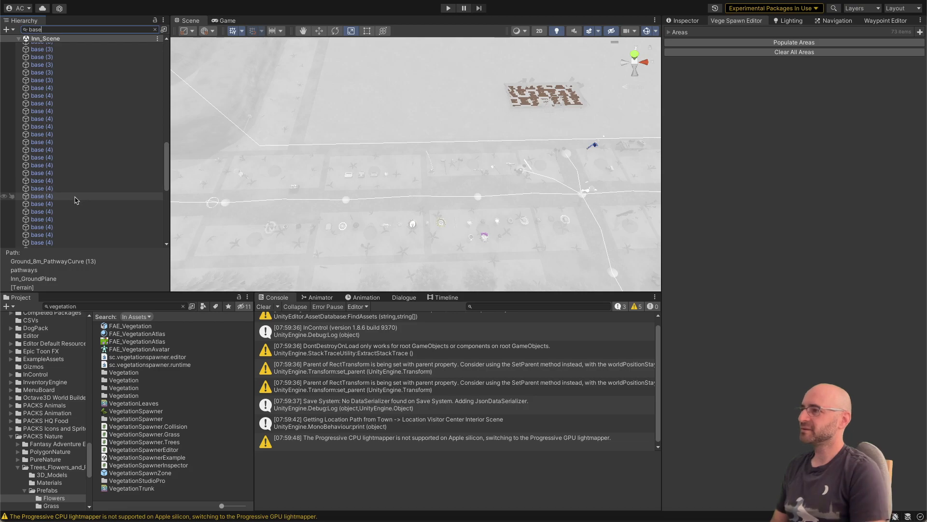
type("t")
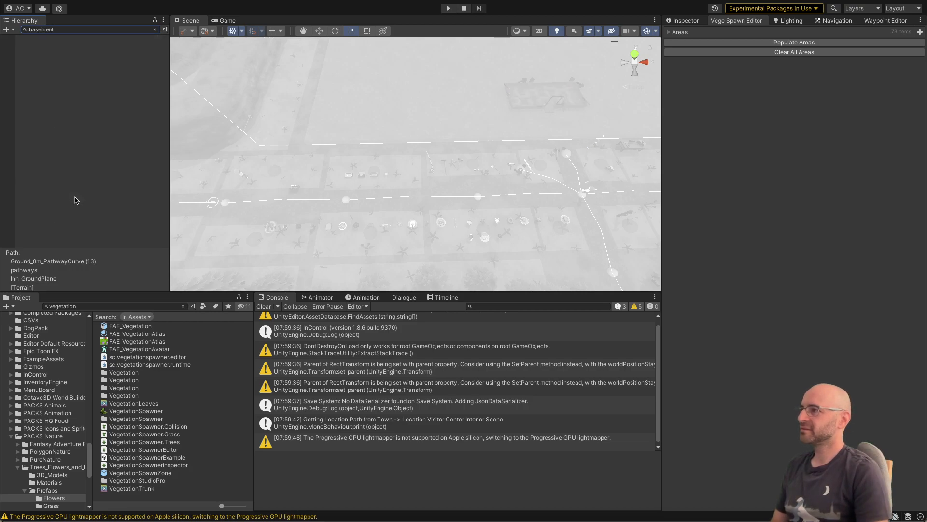
left_click(155, 32)
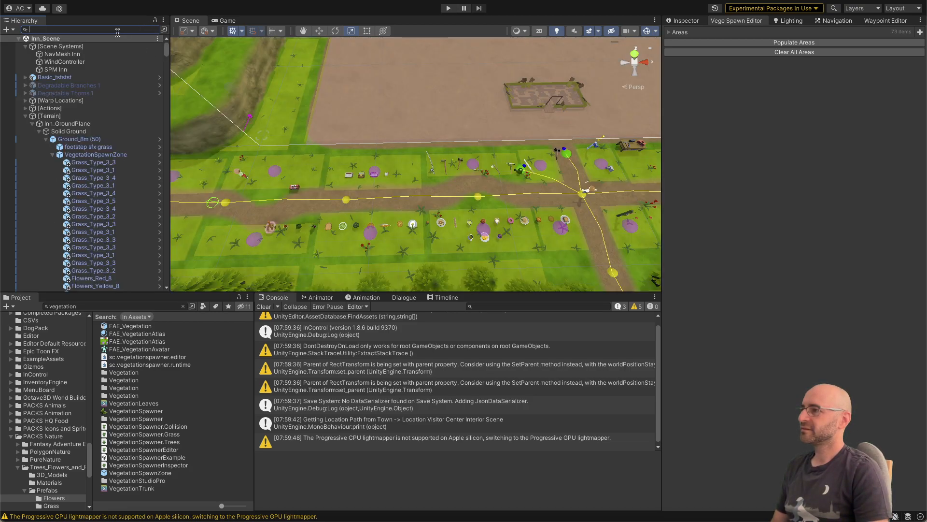
Step: Try to select the green wire collider beside the purple sphere at the edge of the dirt area
right_click_drag(290, 121, 489, 101)
key("w")
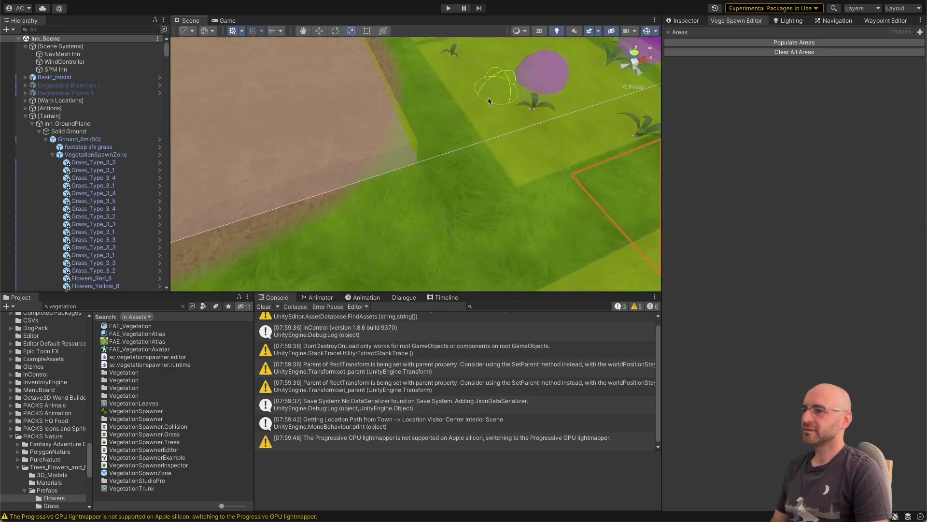
left_click(503, 71)
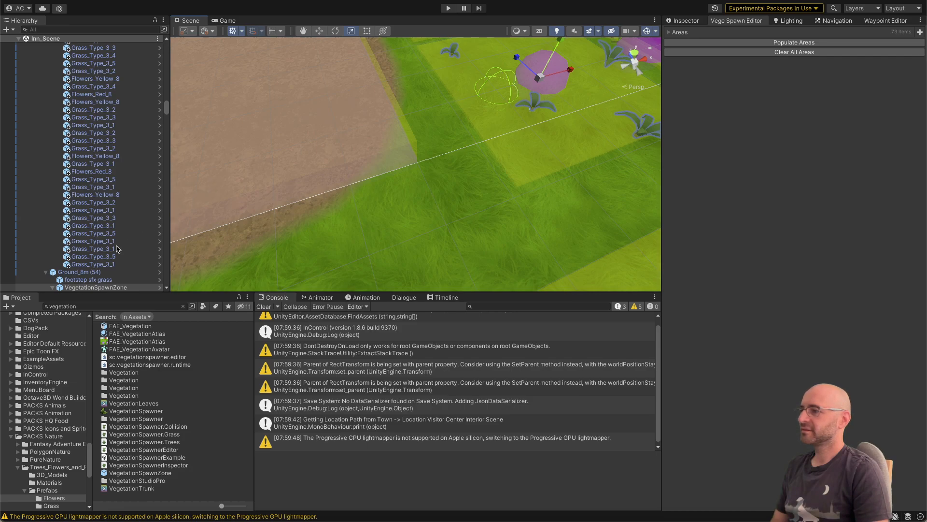
left_click_drag(271, 166, 231, 166, "alt")
scroll(106, 144, "down", 3)
Step: Collapse the expanded vegetation and ground objects in the hierarchy up to the [Terrain] group
left_click(105, 144)
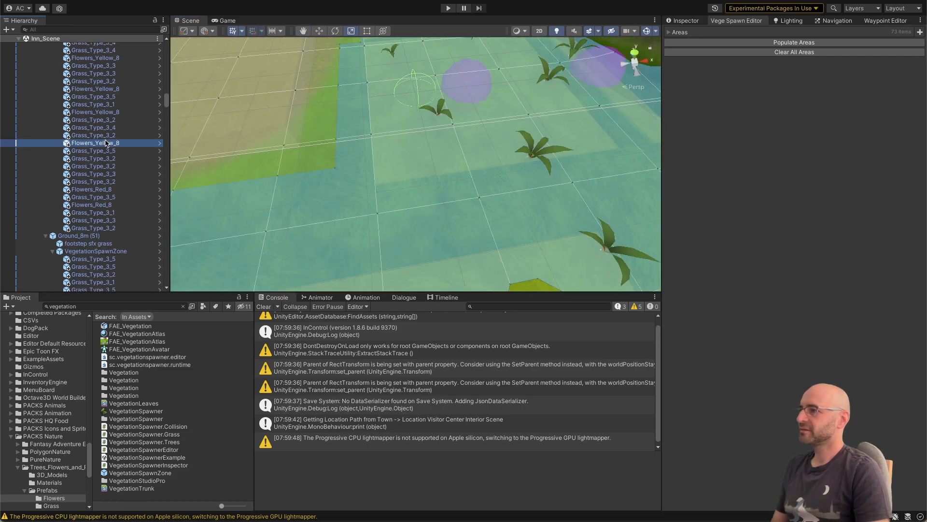
key("Left")
key("Left")
key("Left")
key("Left")
key("Left")
key("Left")
key("Left")
key("Left")
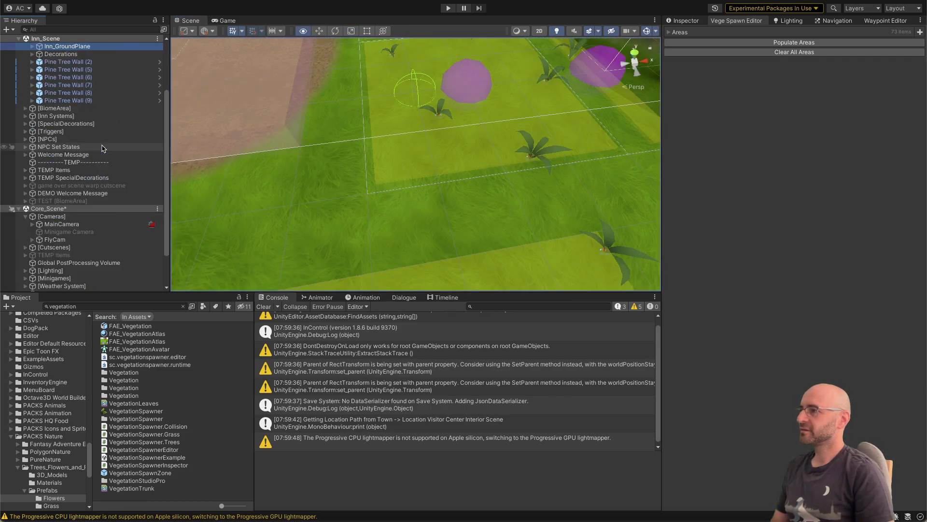
key("Left")
key("Left")
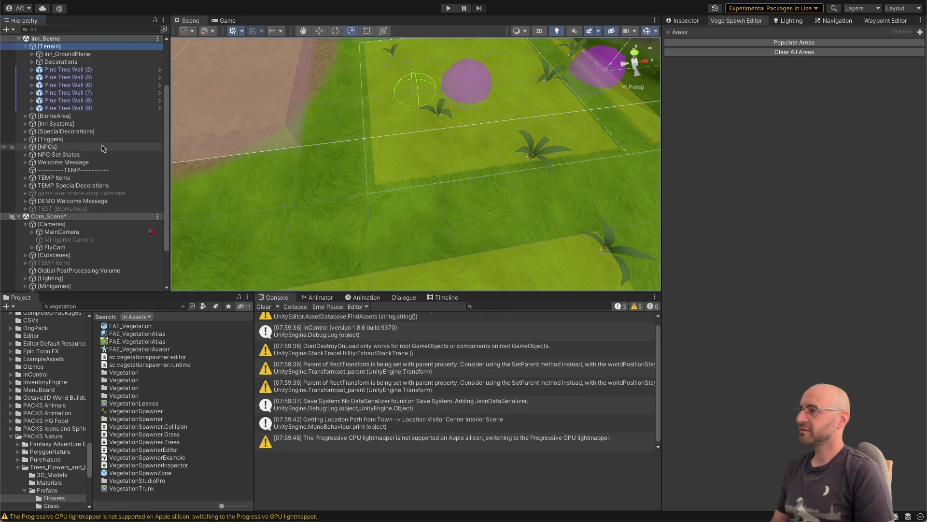
Step: Expand [Warp Locations] and go through its entries to select WarpLocation_Inn_Scene_(50.00, 0.00, 1.00)
key("Right")
key("Down")
key("Down")
key("Down")
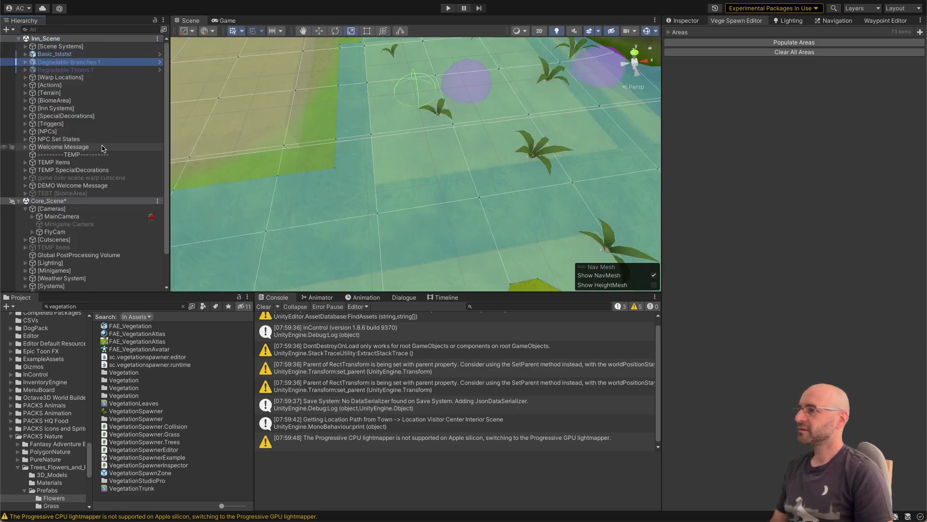
key("Down")
key("Down")
key("Right")
key("Down")
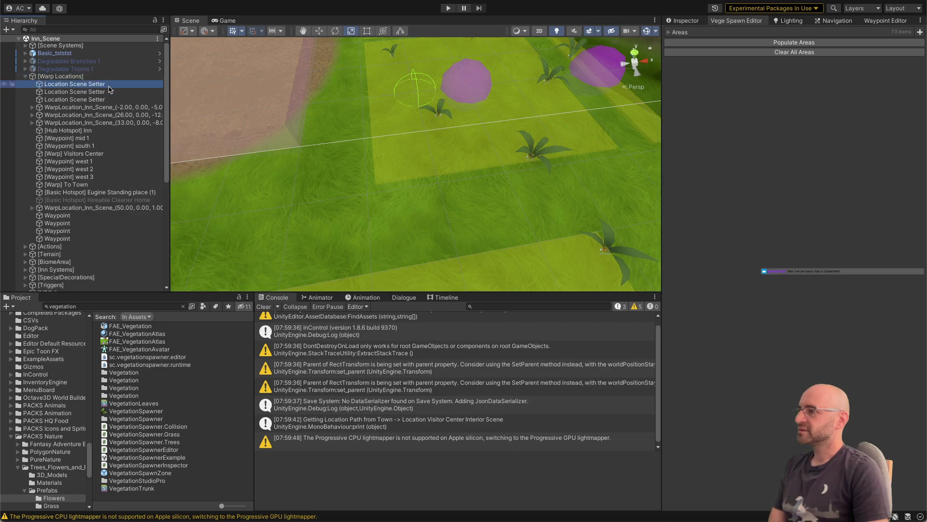
key("Down")
key("Down")
key("Down")
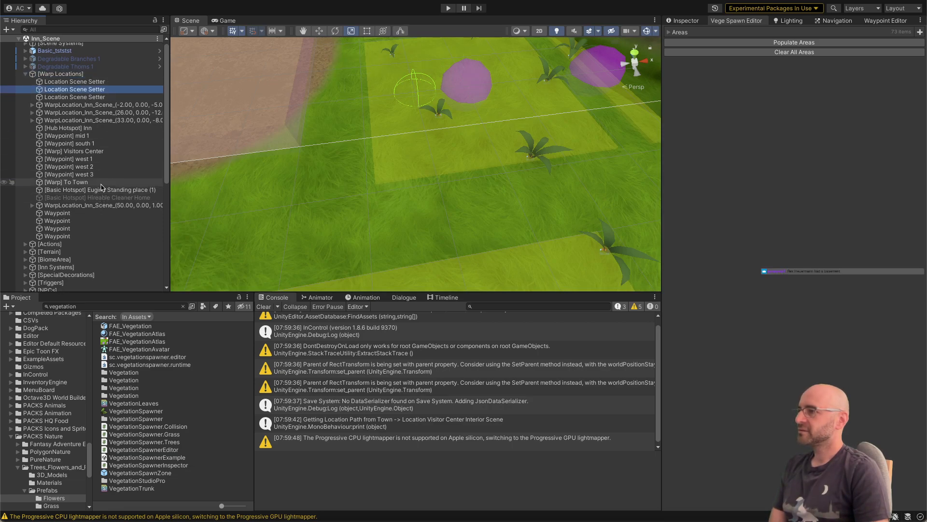
key("Down")
key("Down")
key("Down")
key("Down")
key("Down")
key("Down")
key("Down")
key("Down")
key("Down")
key("Down")
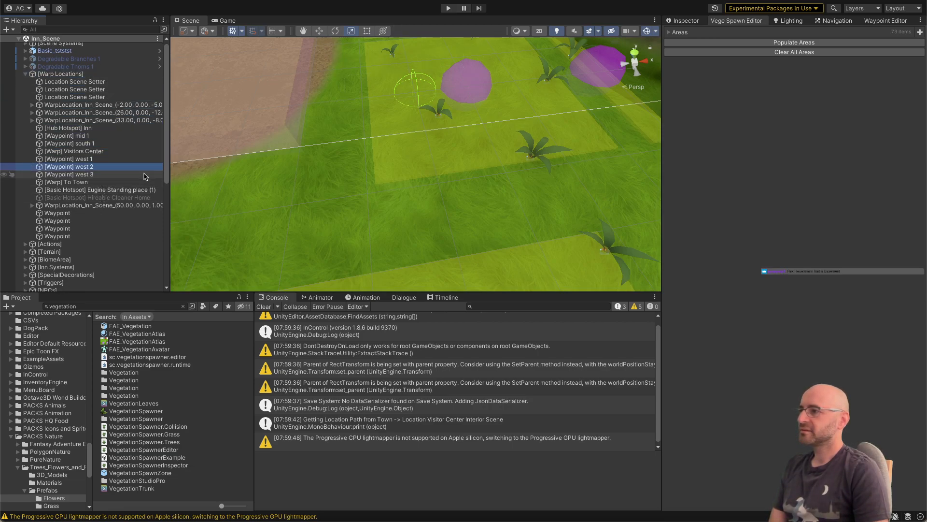
key("Down")
key("Down")
key("Down")
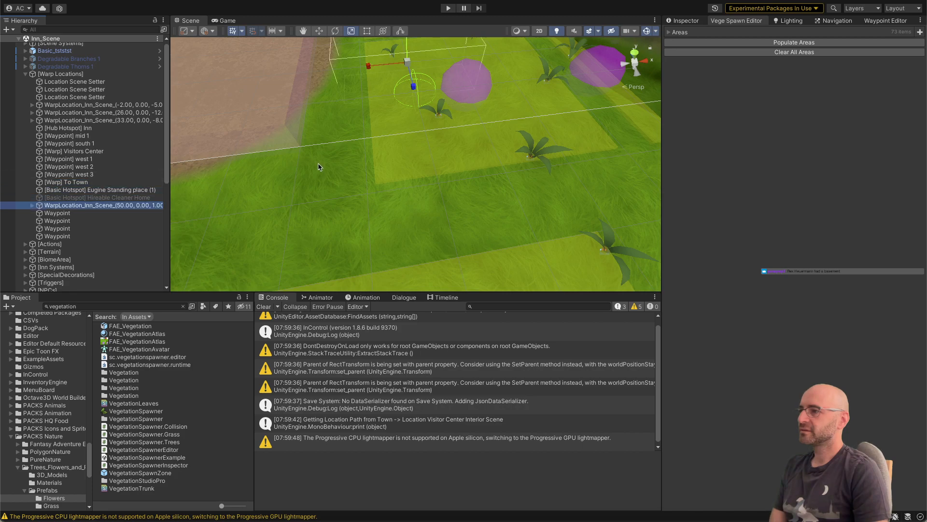
Step: Check the selected warp location and its Spawn Location child, deactivate the warp object, and save the scene
left_click_drag(318, 167, 323, 125, "alt")
key("w")
right_click_drag(324, 125, 322, 127)
key("e")
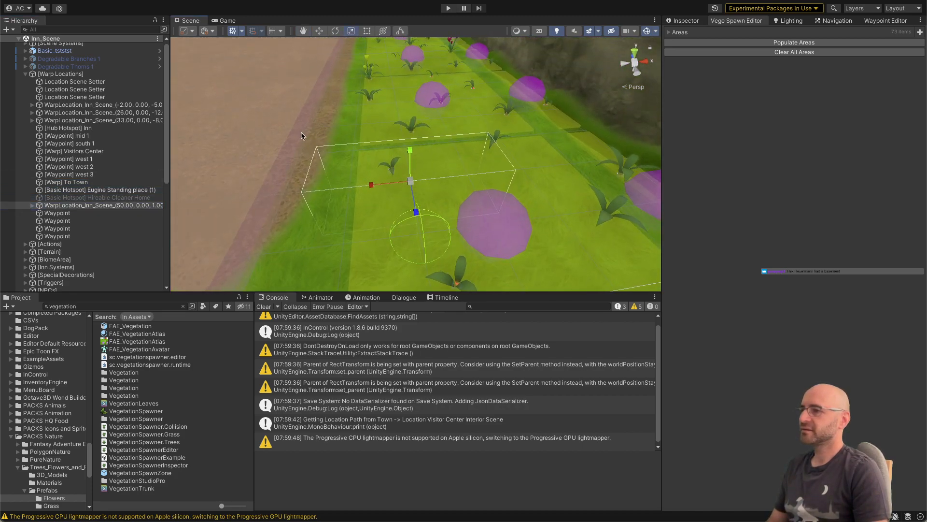
left_click(110, 202)
key("Right")
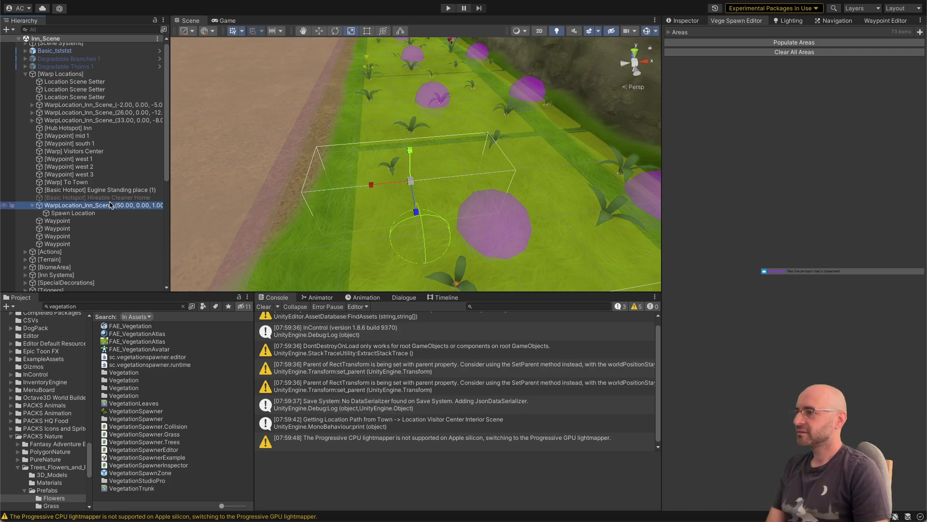
key("Down")
key("Up")
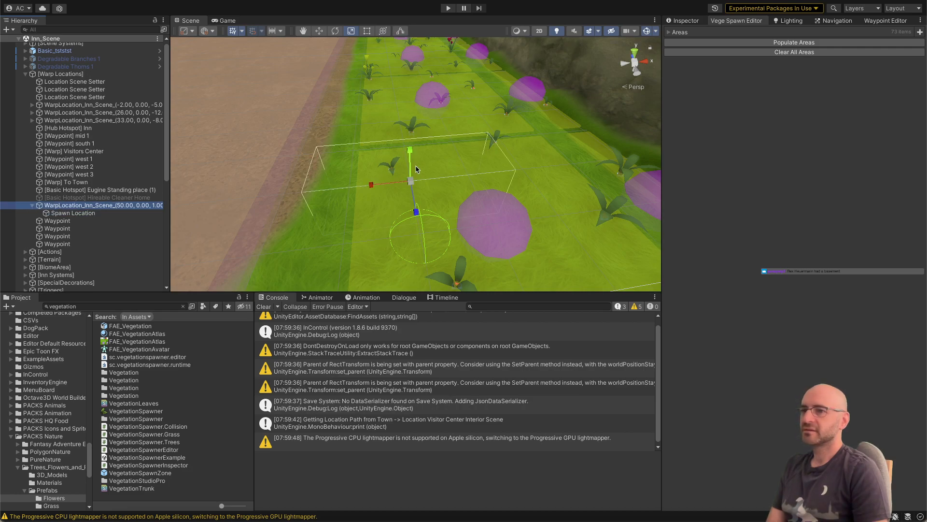
left_click(693, 20)
left_click(688, 33)
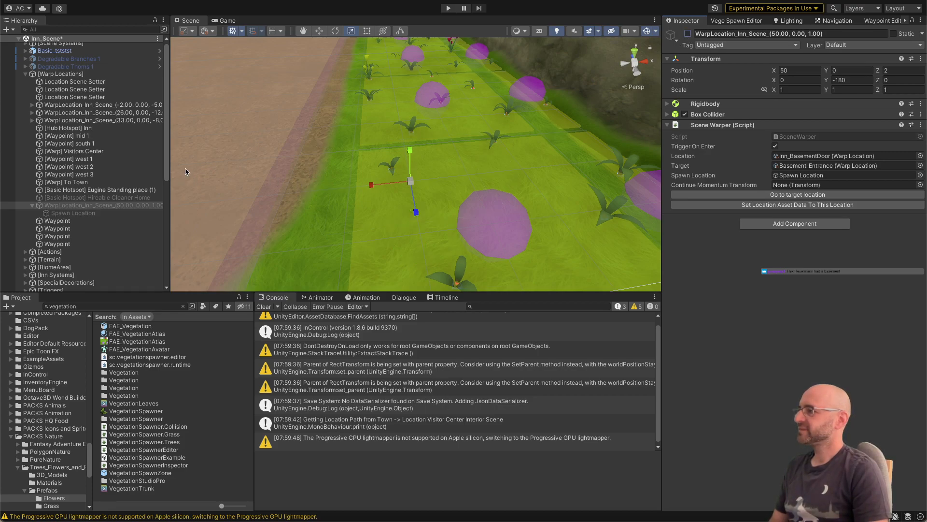
key("super+s")
Step: Search the project assets for "jarf" and open the Basic_Jarf prefab for editing
left_click(92, 305)
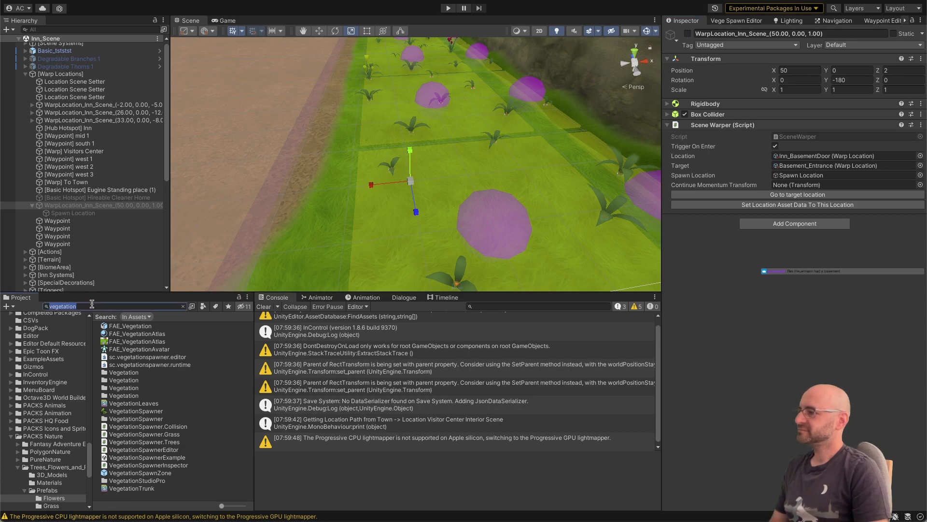
type("jarf")
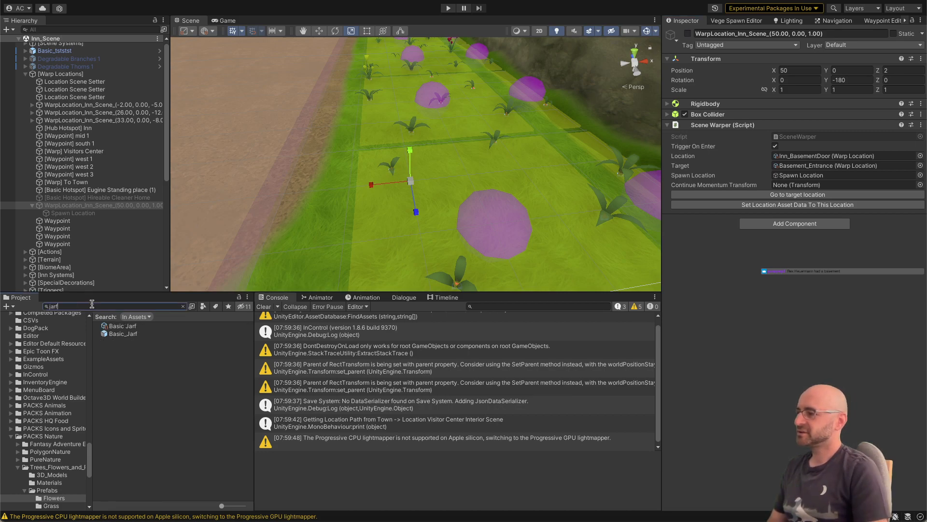
double_click(123, 334)
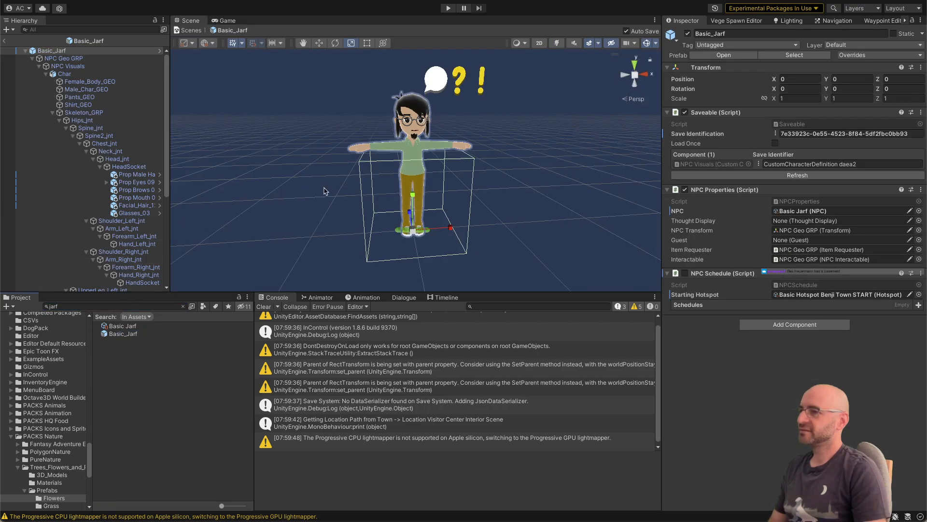
Step: Examine the Basic_Jarf character's face, hair and glasses up close from the front
left_click(496, 143)
key("w")
right_click_drag(497, 143, 538, 152)
key("s")
key("w")
left_click_drag(538, 152, 420, 148, "alt")
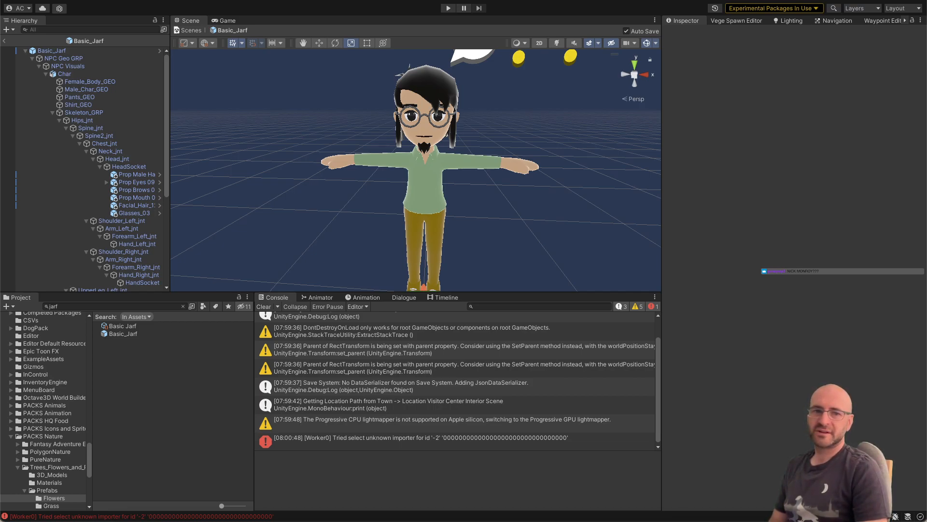
Step: Switch to the browser and view image results for "aggretsuko new ceo", enlarging the TV Tropes picture beside the Jarf character for comparison
left_click_drag(926, 103, 736, 68)
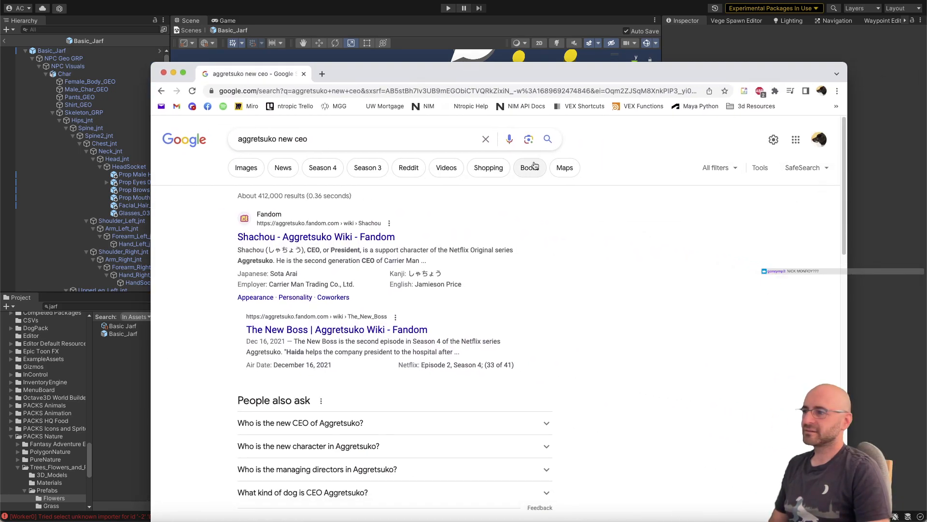
left_click(242, 169)
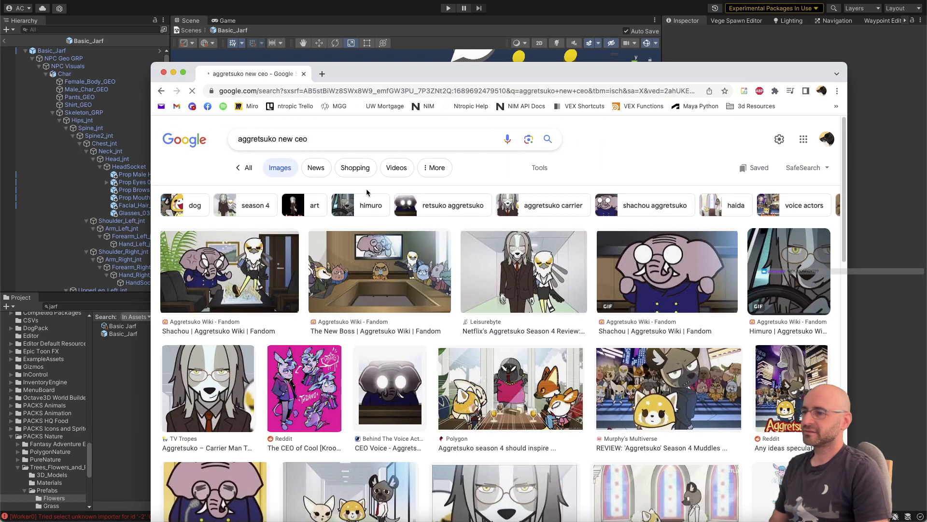
left_click(208, 385)
left_click_drag(359, 78, 350, 212)
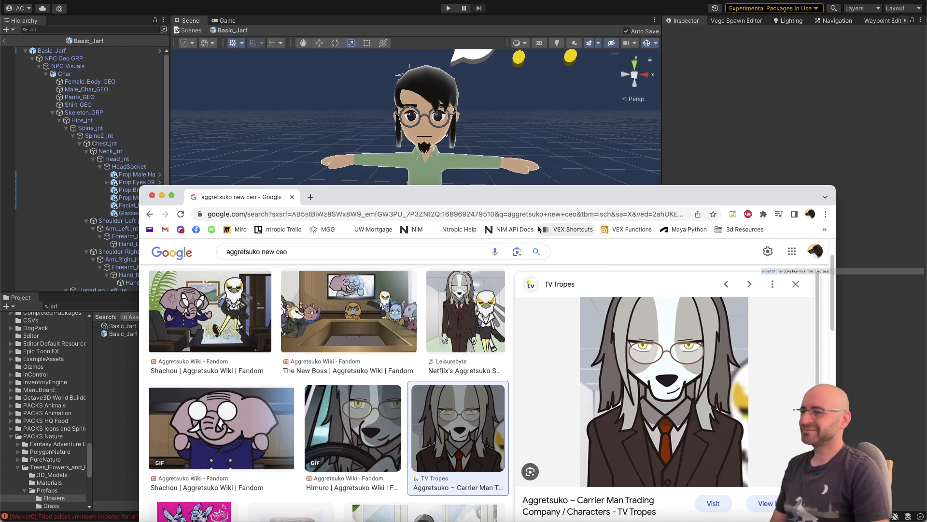
left_click_drag(457, 200, 926, 154)
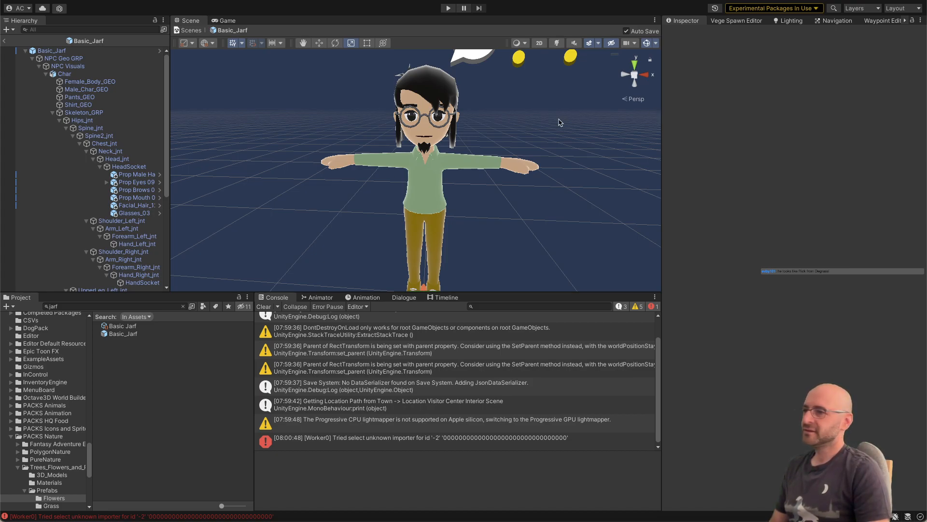
Step: Search the project assets for "tstst", open the Basic_tststst prefab and select its Random Character Generator
scroll(559, 122, "down", 3)
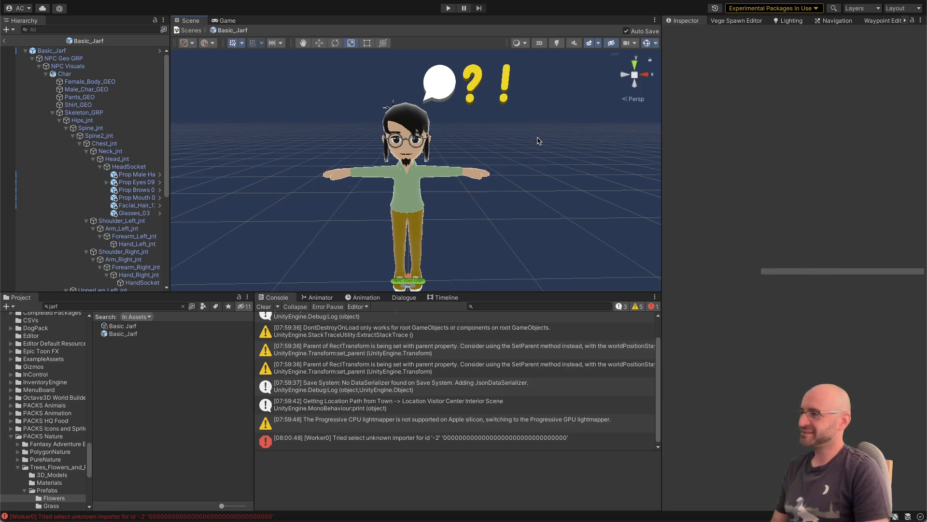
left_click_drag(525, 143, 532, 139, "alt")
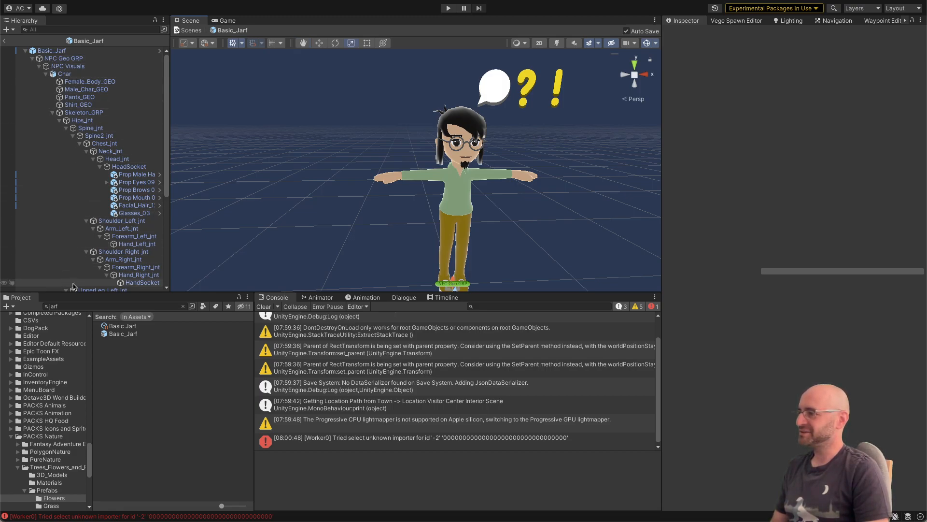
scroll(65, 353, "up", 15)
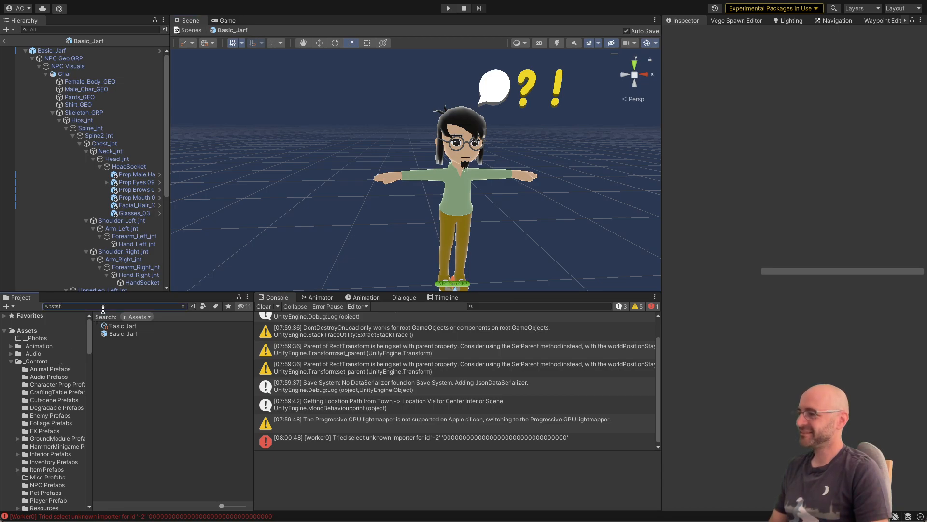
double_click(125, 326)
left_click_drag(405, 212, 464, 228, "alt")
left_click(107, 90)
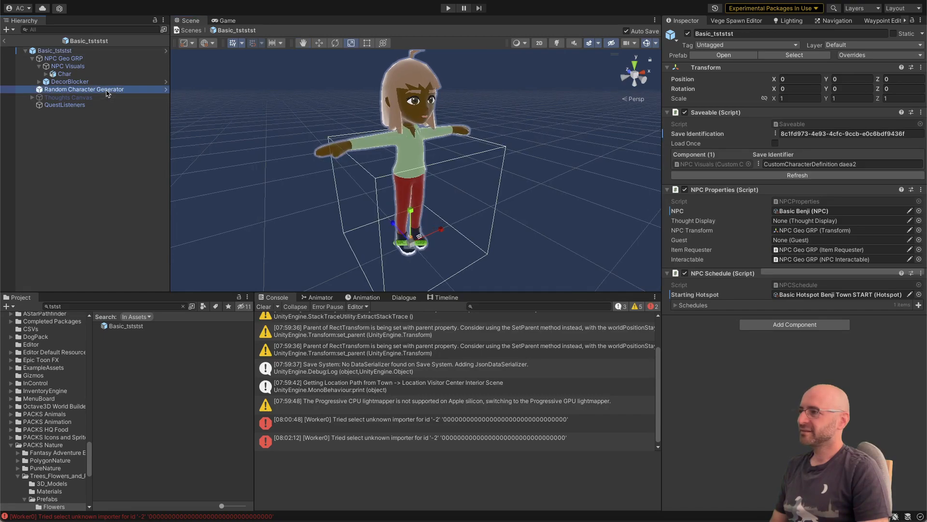
right_click(106, 90)
left_click(94, 92)
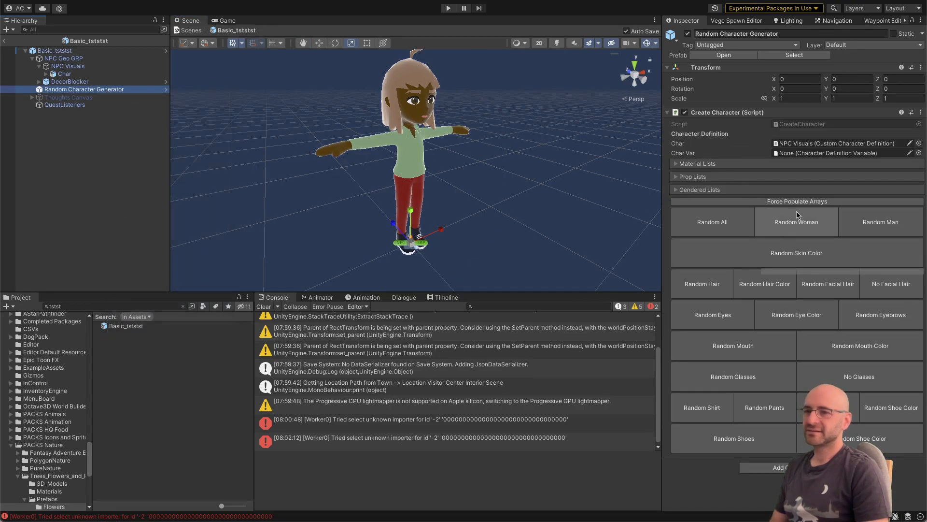
Step: Randomize the entire character repeatedly with the generator's Random All option
left_click(740, 226)
left_click(740, 225)
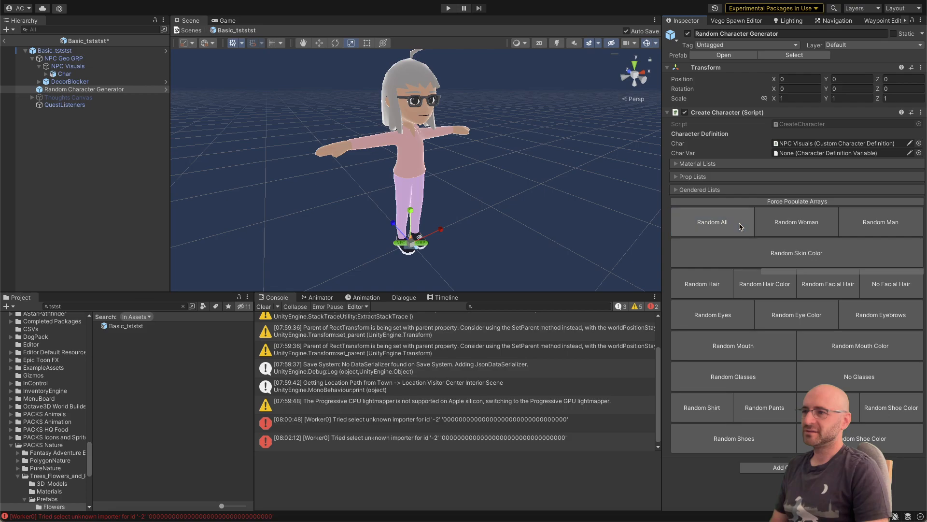
left_click(741, 226)
left_click(738, 225)
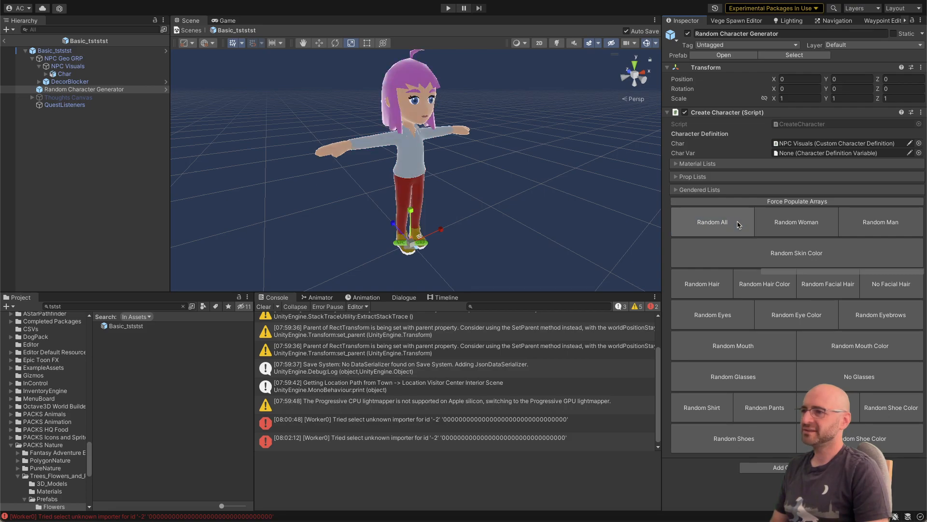
left_click(738, 225)
left_click(738, 224)
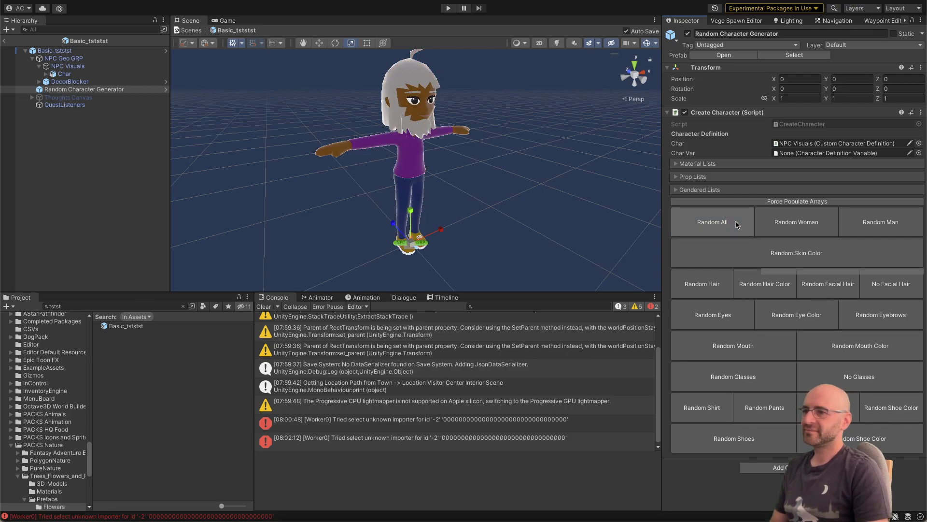
left_click(738, 224)
left_click(738, 225)
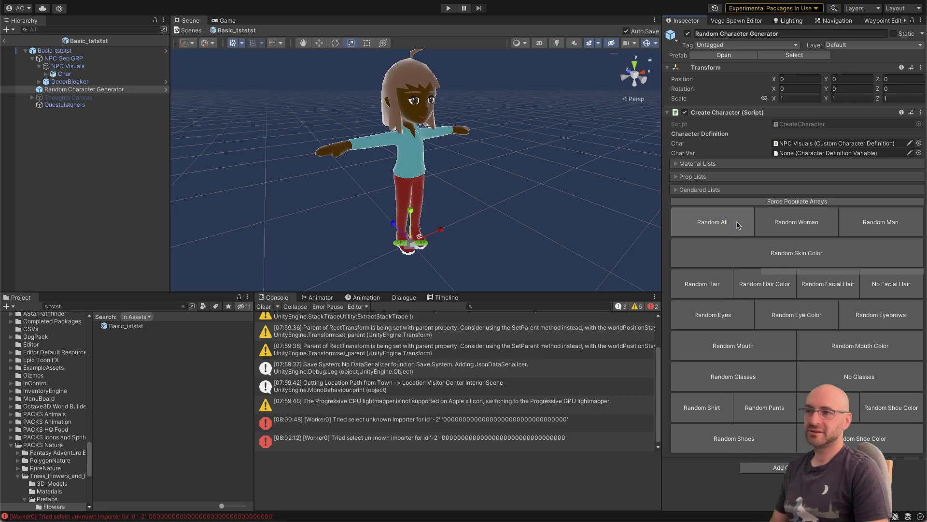
left_click(737, 225)
left_click(737, 225)
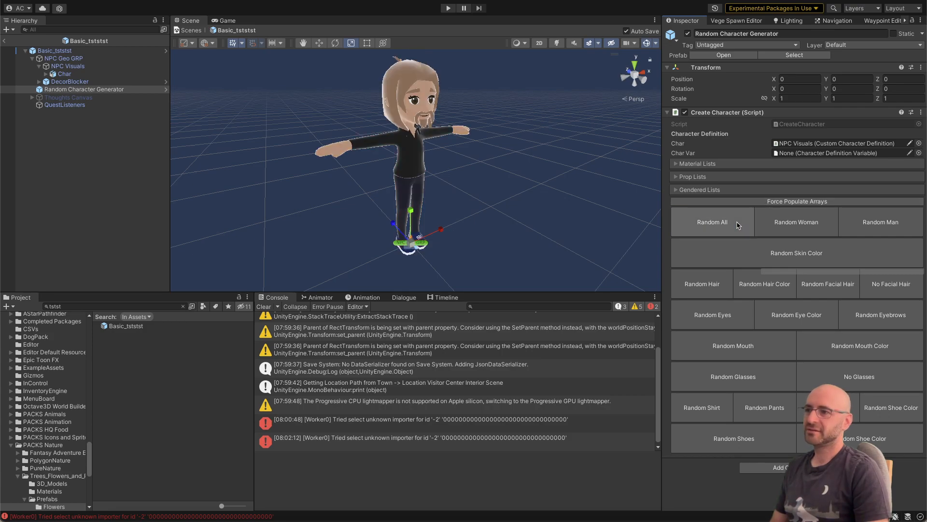
left_click(738, 225)
left_click(738, 225)
Step: View the character from the front and generate several male variants with Random Man
left_click_drag(564, 186, 496, 186, "alt")
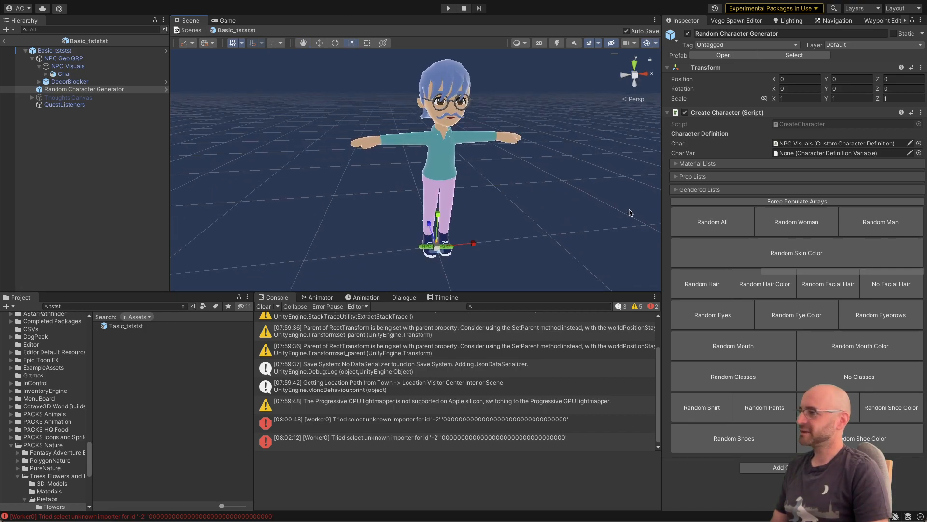
left_click(871, 231)
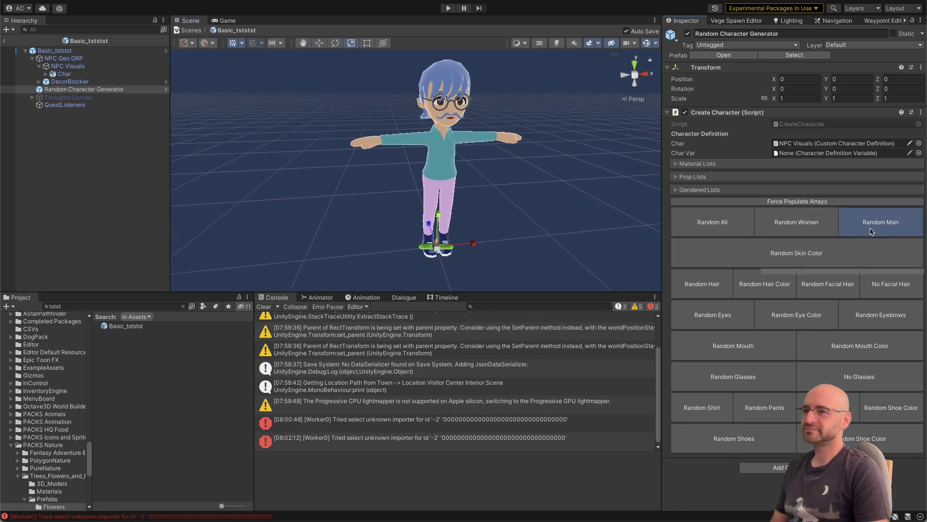
left_click(871, 231)
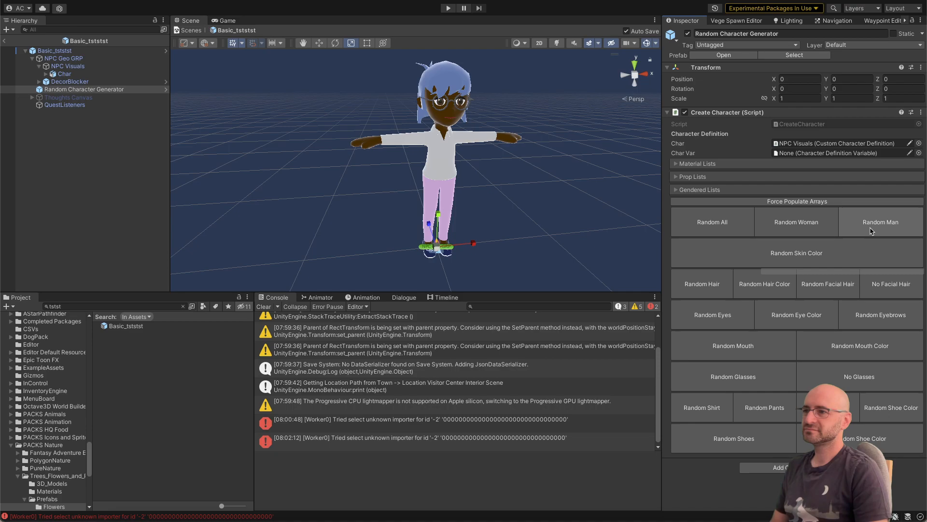
left_click(871, 231)
left_click(871, 231)
left_click(871, 231)
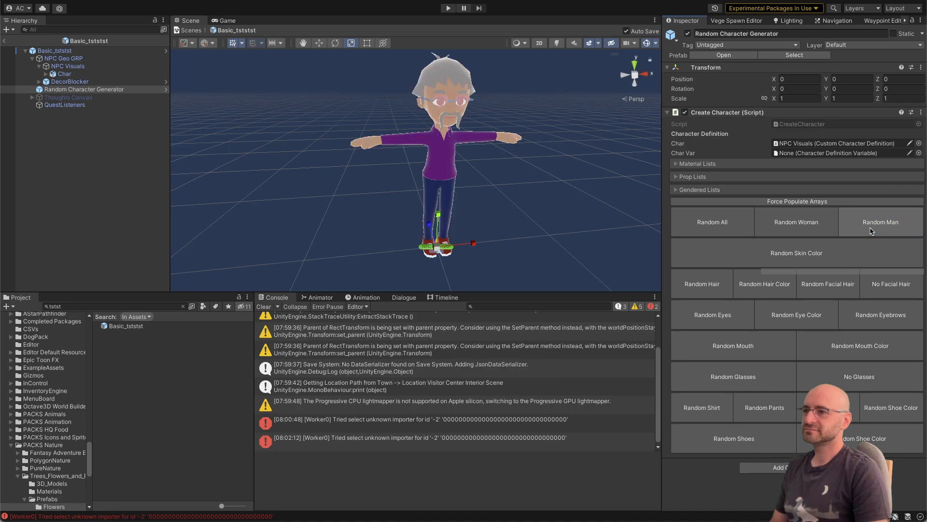
Step: Leave the prefab for Inn_Scene and collapse the [Warp Locations] group in the hierarchy
left_click(6, 45)
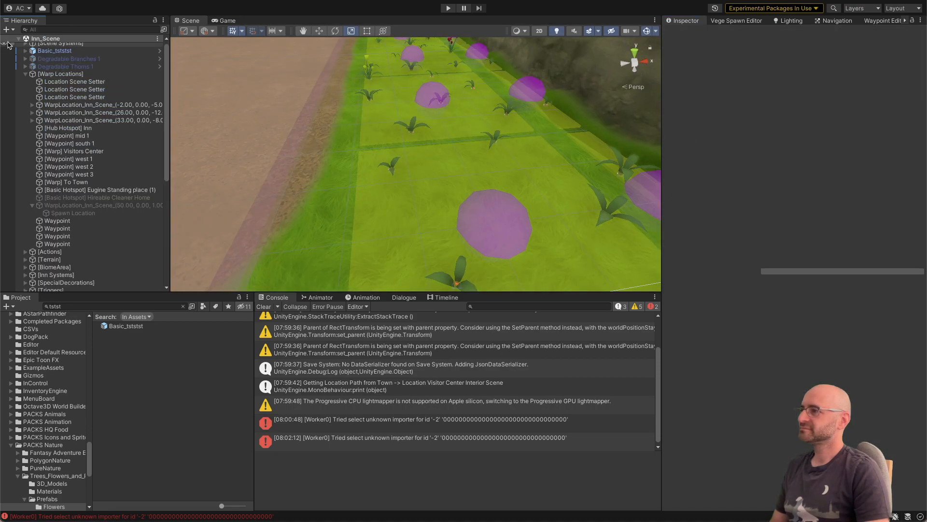
key("a")
right_click_drag(323, 175, 316, 172)
key("s")
left_click(97, 84)
key("Left")
key("Left")
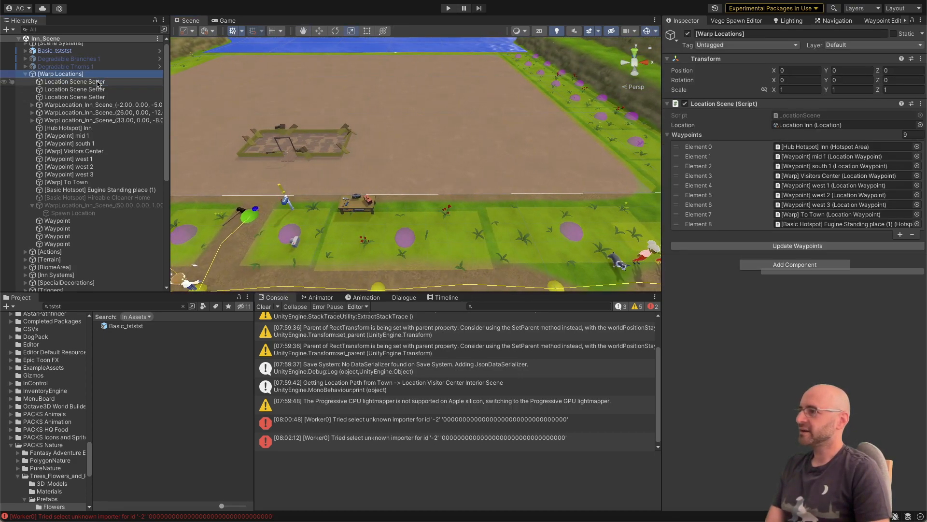
key("Up")
key("Left")
Step: Expand [Scene Systems], select NavMesh Inn and bake its navigation mesh
left_click(91, 47)
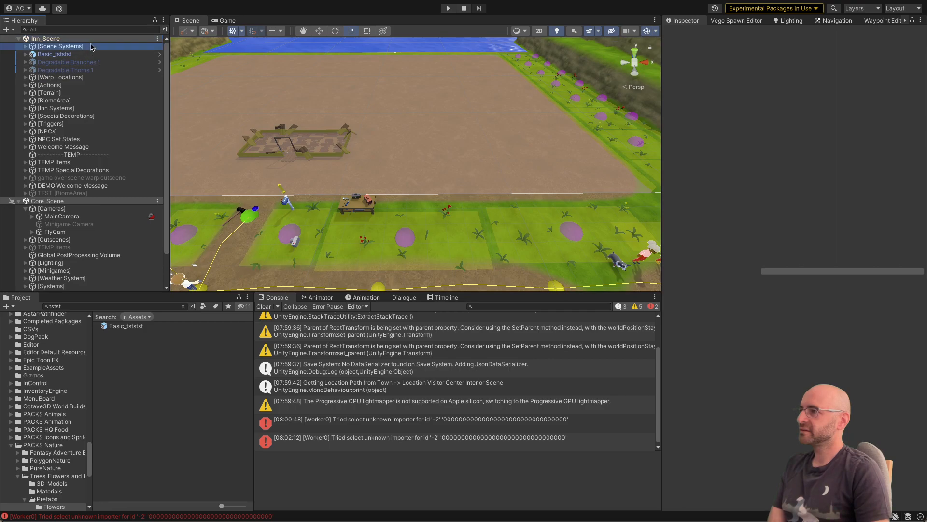
key("Right")
key("Down")
key("Down")
key("Up")
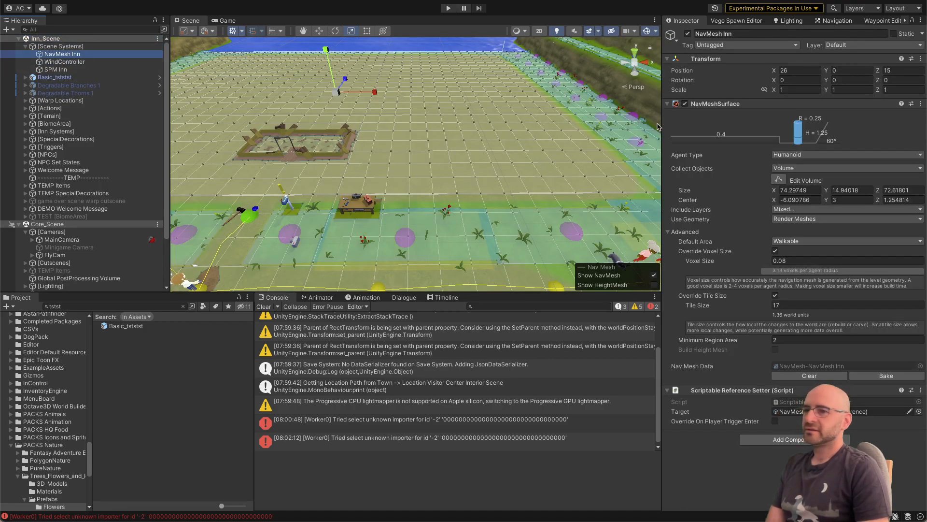
left_click(886, 376)
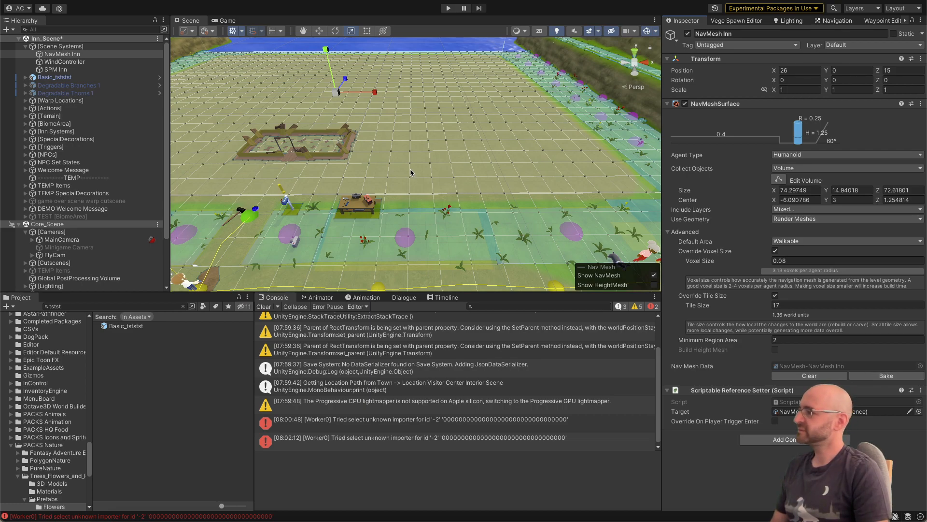
Step: Check the baked navigation mesh across the inn grounds and search the project assets for "veget"
key("s")
right_click_drag(410, 175, 373, 147)
key("a")
scroll(373, 147, "up", 2)
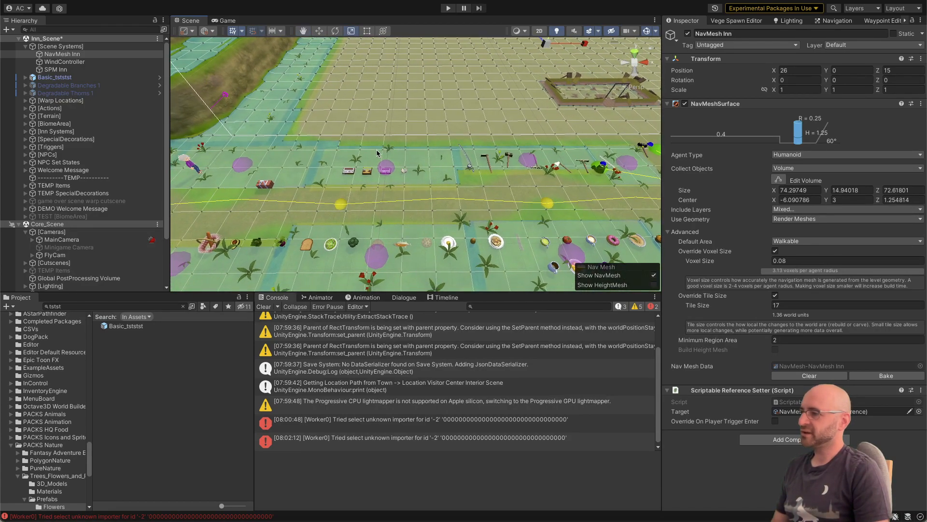
left_click(150, 304)
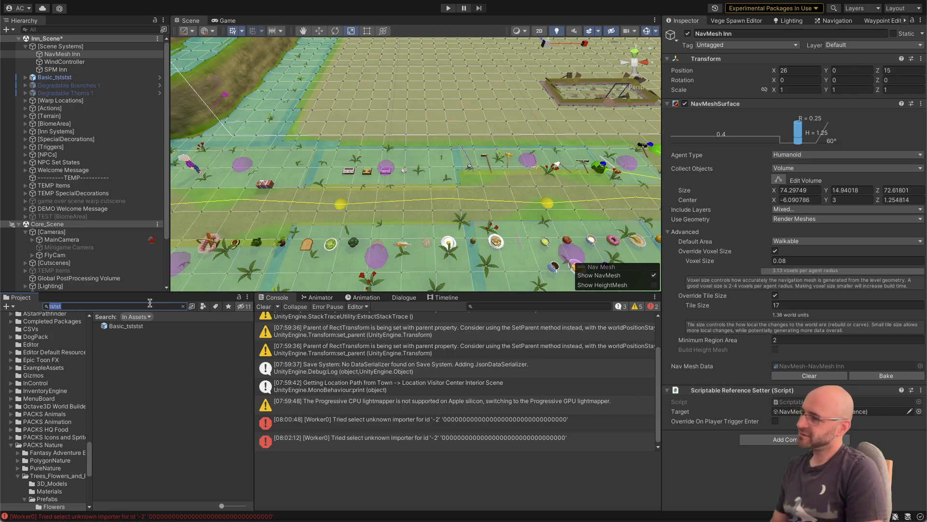
type("veget")
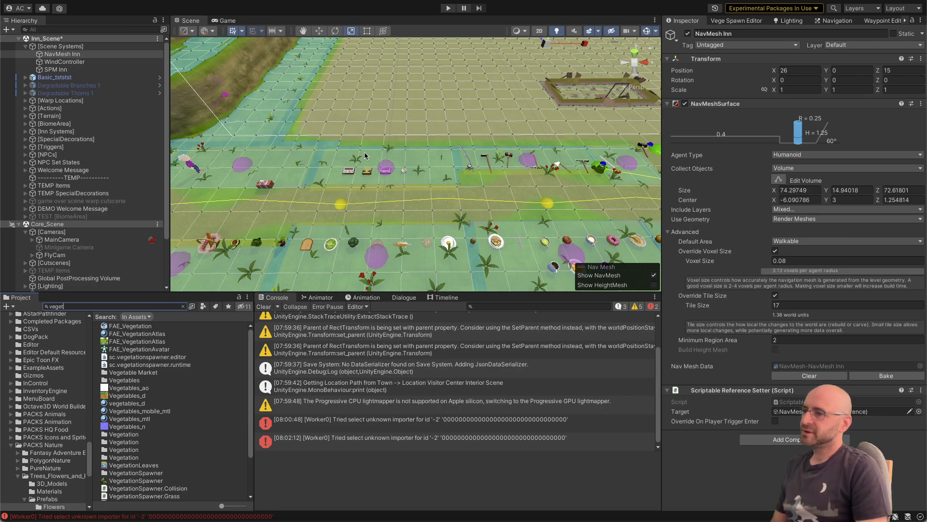
Step: Clear the NavMesh Inn selection and save the inn scene
mouse_move(365, 156)
right_mouse_down()
mouse_move(321, 85)
mouse_move(289, 74)
mouse_move(393, 154)
mouse_move(420, 218)
mouse_move(370, 168)
right_mouse_up()
left_click(288, 74)
key("a")
key("w")
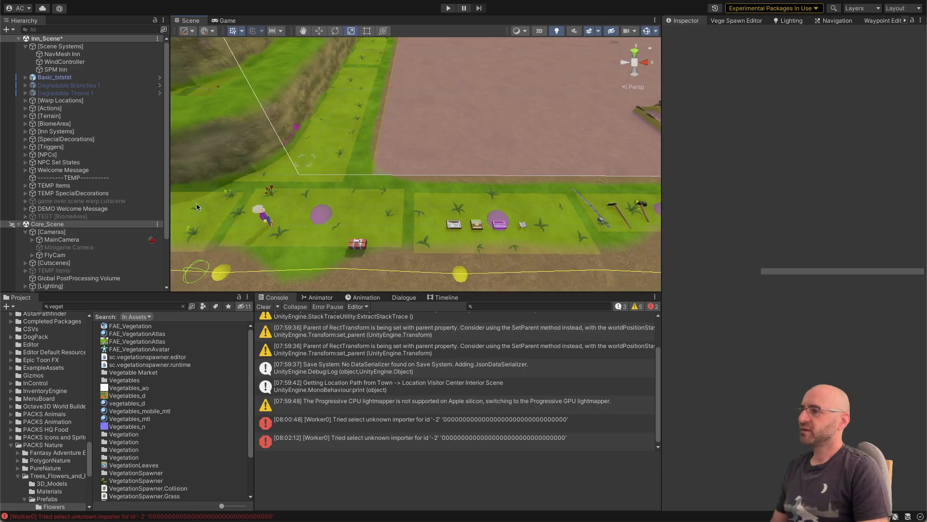
left_click(107, 305)
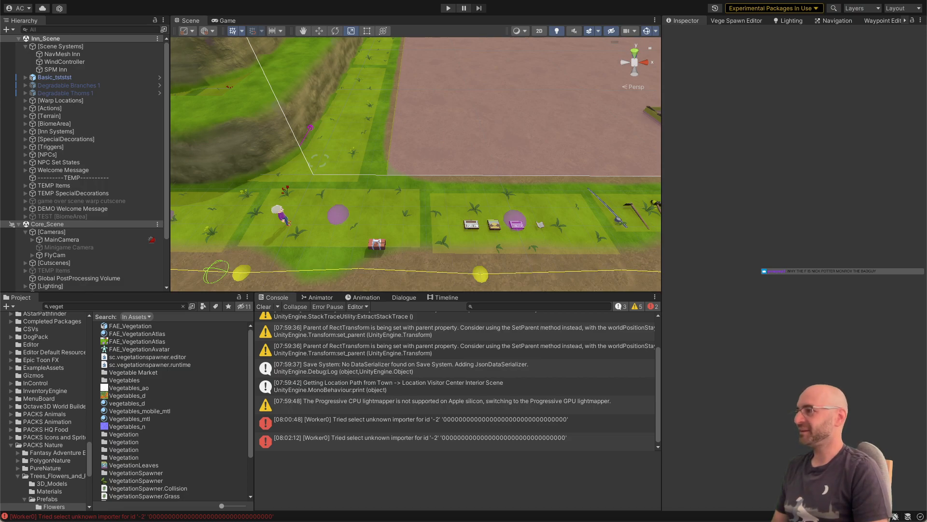
Step: Search the project assets for "town scene" and load Town_Scene alongside Inn_Scene and Core_Scene
left_click(85, 307)
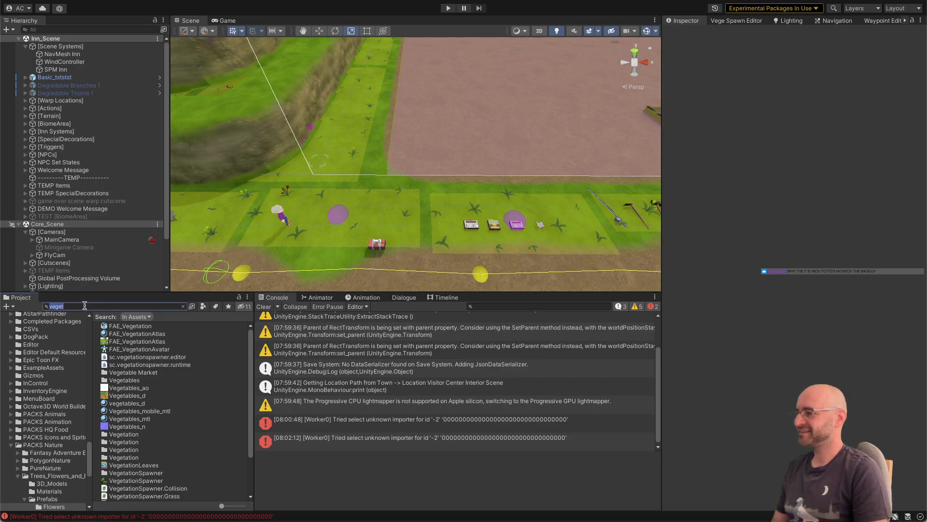
key("BackSpace")
key("BackSpace")
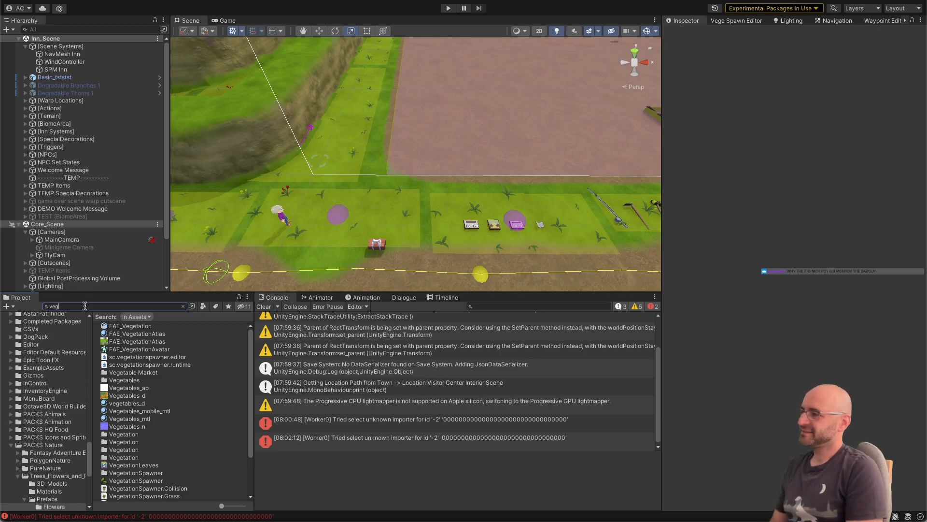
type("town scene")
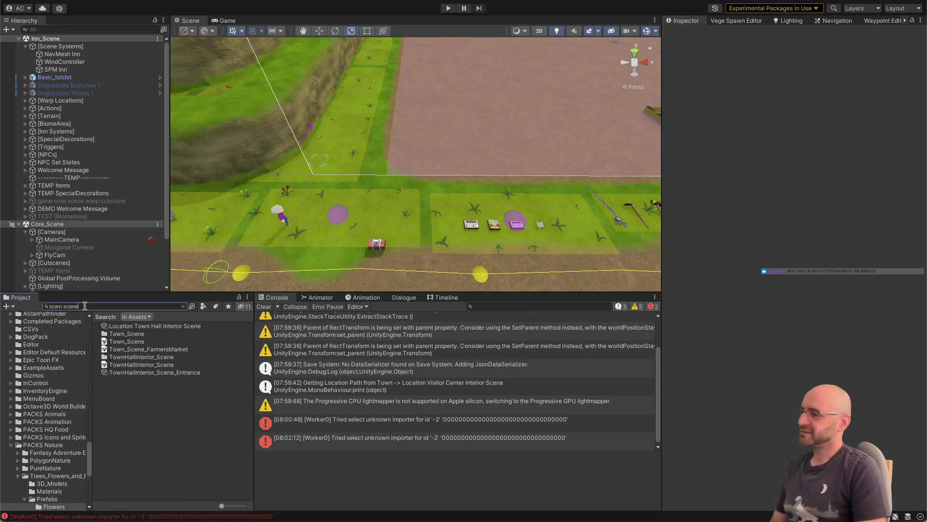
left_click_drag(127, 342, 82, 231)
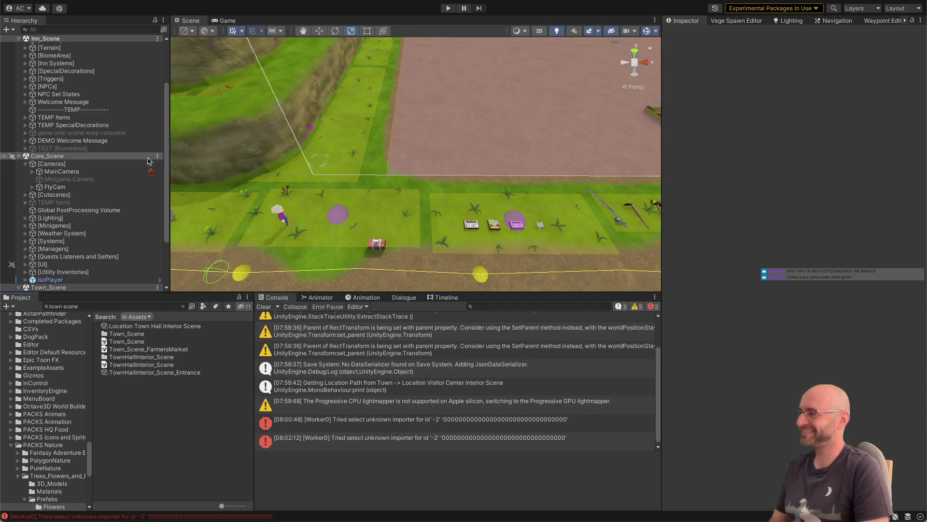
Step: Go to the town plaza in the scene and select the large Grass_Tile_1x1 beneath it
right_click_drag(280, 159, 266, 190)
key("w")
key("w")
key("a")
key("d")
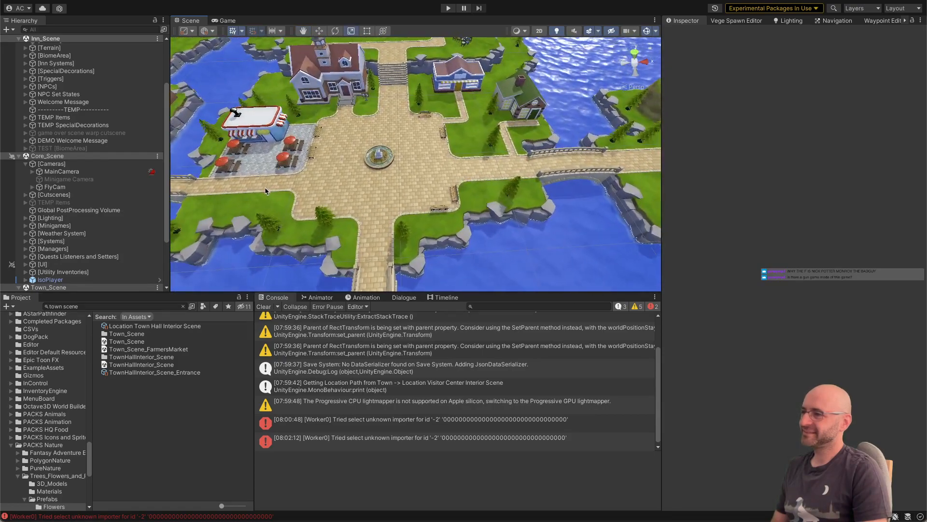
left_click(265, 203)
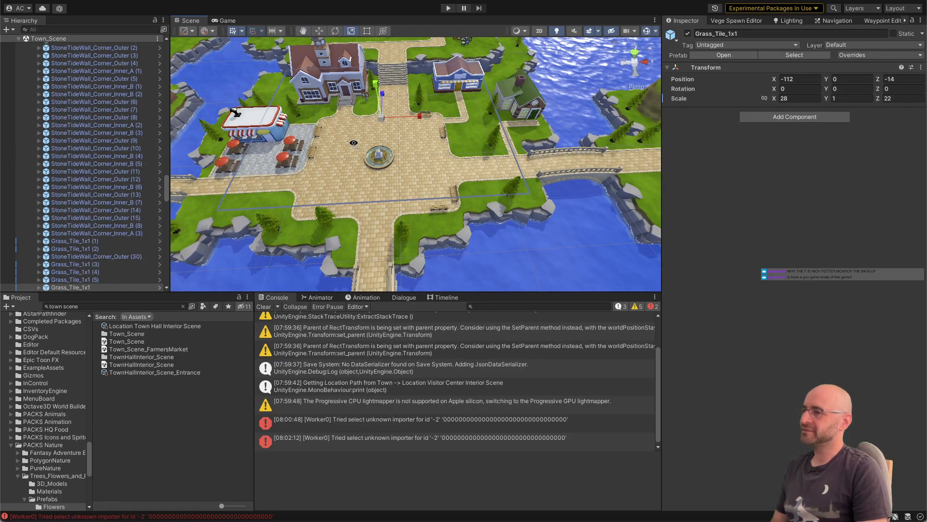
Step: Open the prefab of the selected Grass_Tile_1x1 beneath the town plaza for editing
key("w")
right_click_drag(353, 143, 350, 144)
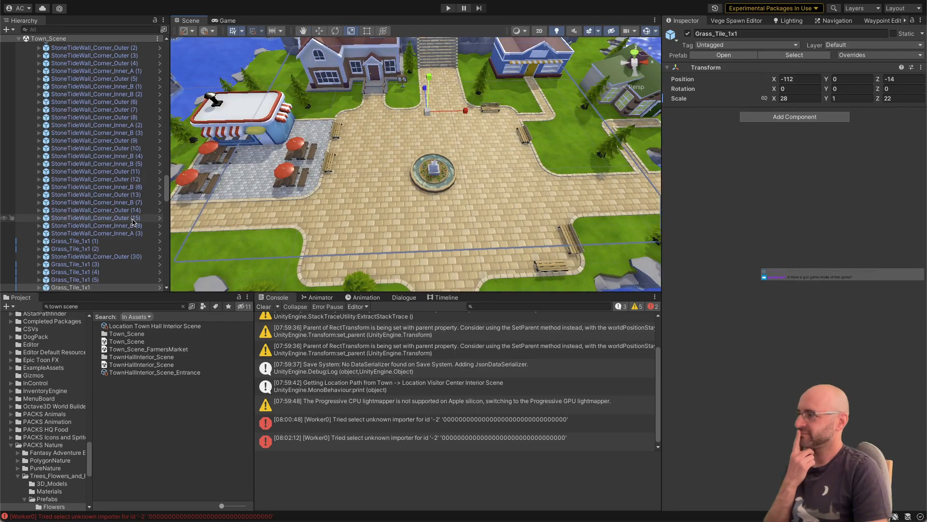
right_click_drag(295, 190, 297, 220)
key("s")
scroll(130, 251, "down", 1)
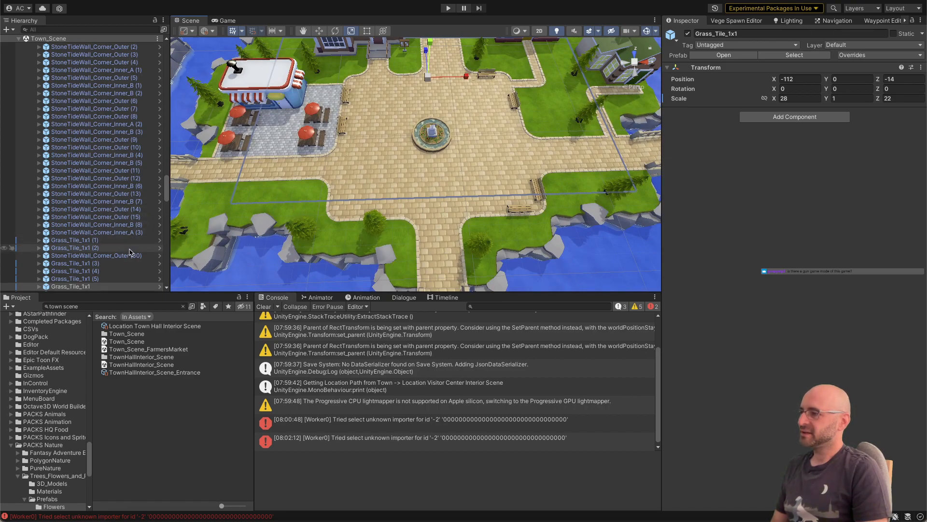
left_click(158, 288)
Step: Search the project assets for "vegetation sp" and add the VegetationSpawnZone prefab inside 1m_Grass
left_click(117, 306)
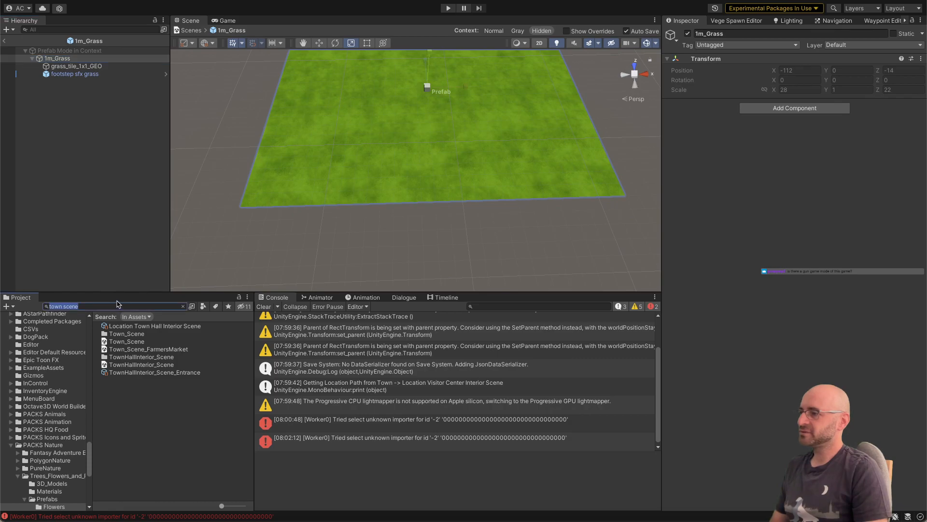
type("vegetation ")
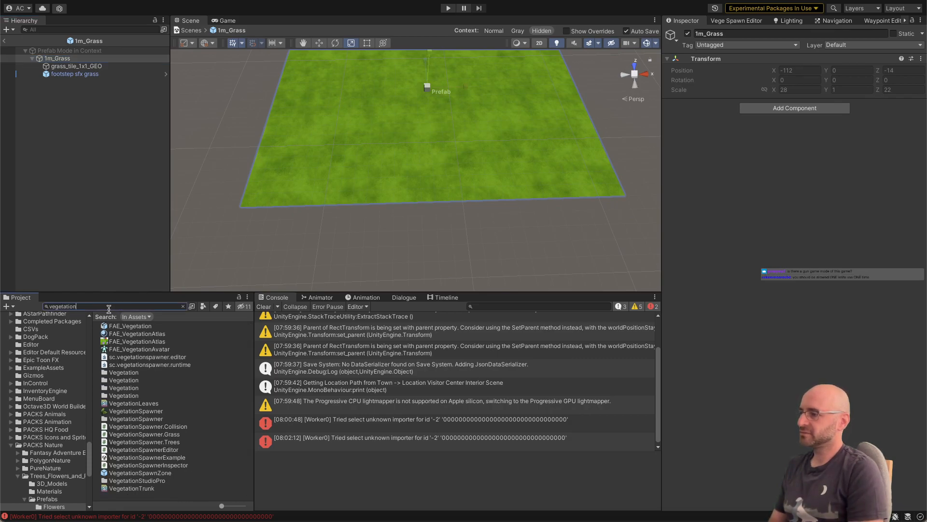
type("sp")
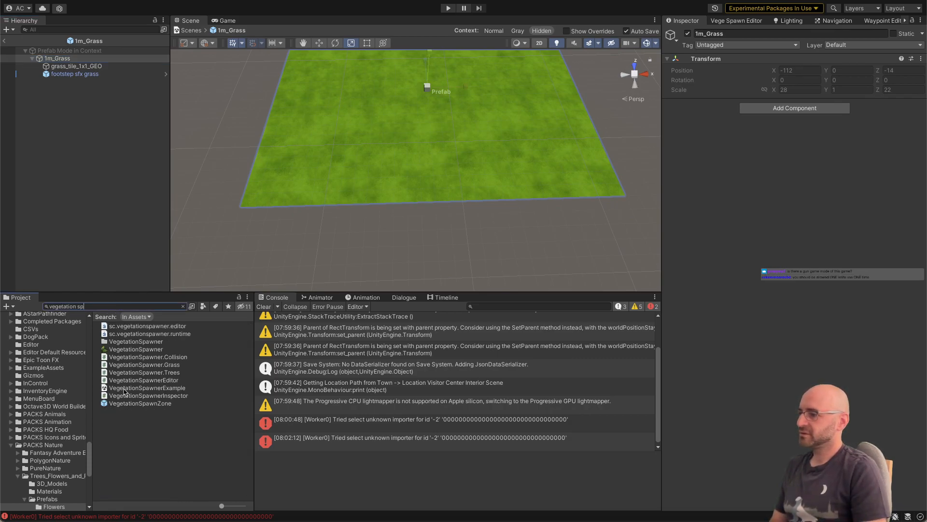
left_click_drag(126, 404, 92, 203)
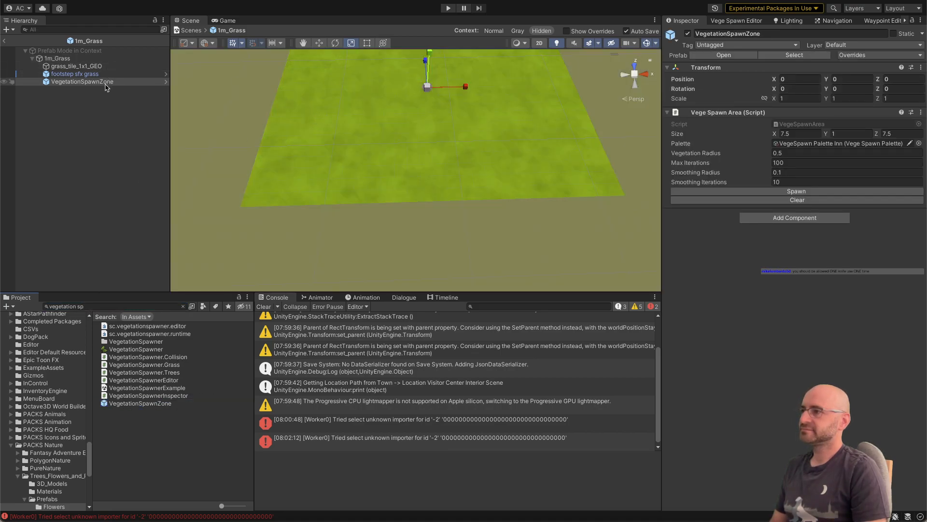
Step: Set the grass tile's vegetation spawn area size to 1 on X and Z
left_click(803, 133)
type("1")
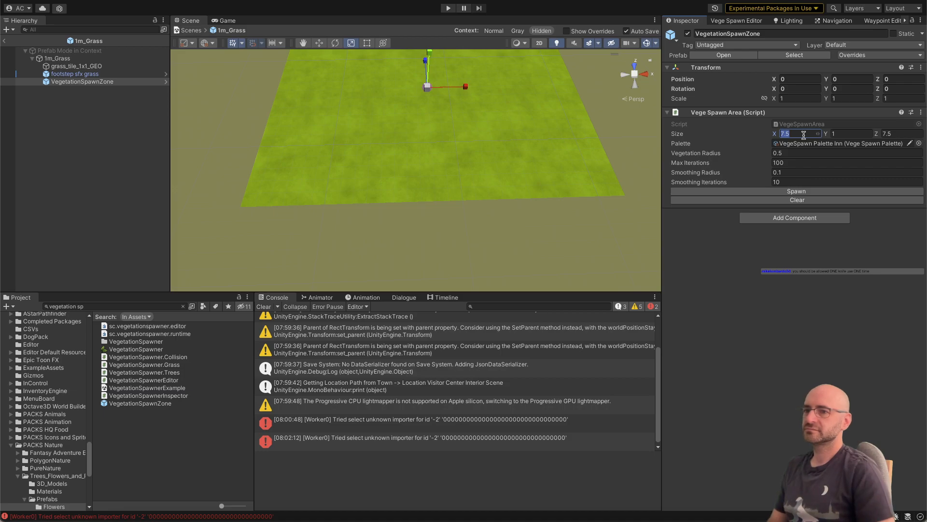
key("Tab")
key("Tab")
type("1")
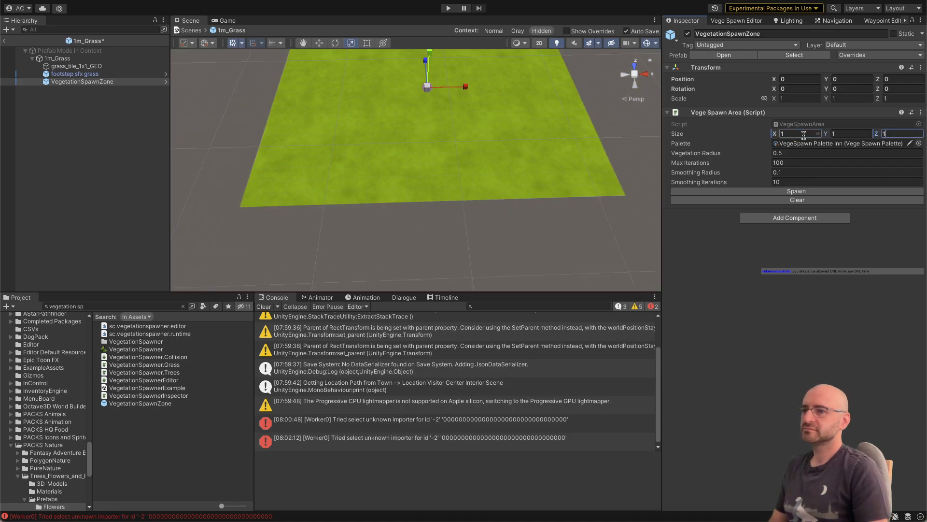
type("0.9")
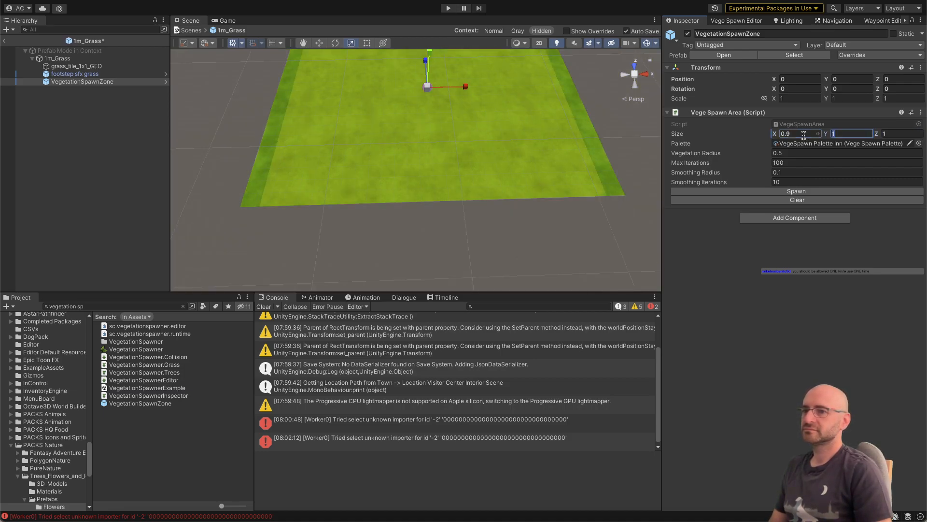
Step: Shrink the grass tile's spawn area to 0.95 on X and Z and return to the town scene
key("Tab")
key("Tab")
left_click(804, 133)
type("0.95")
key("Tab")
key("Tab")
type("0.95")
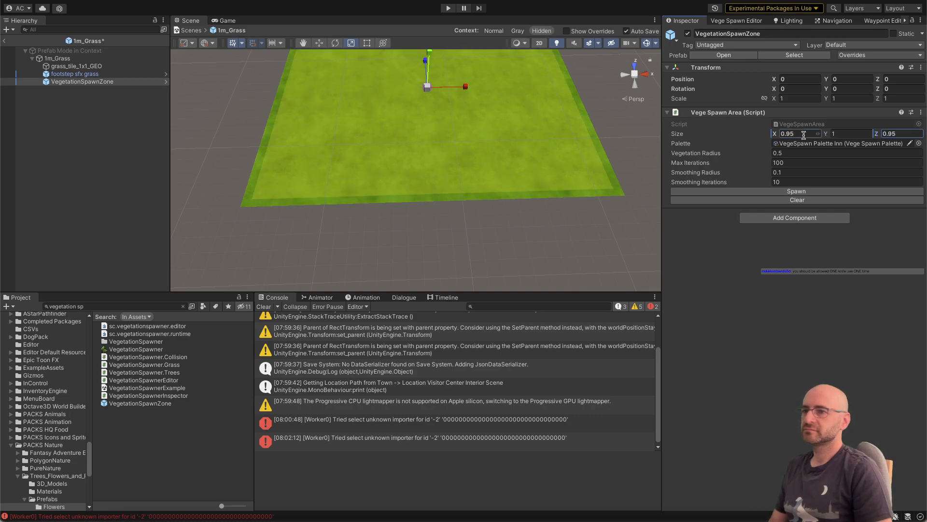
left_click_drag(531, 163, 515, 163, "alt")
right_click_drag(514, 163, 477, 165, "alt")
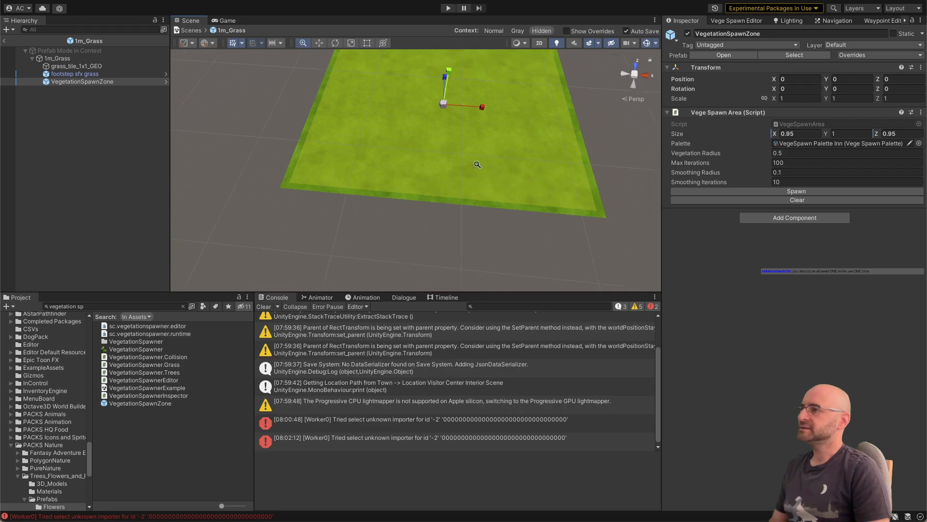
left_click(4, 41)
left_click_drag(364, 146, 396, 156, "alt")
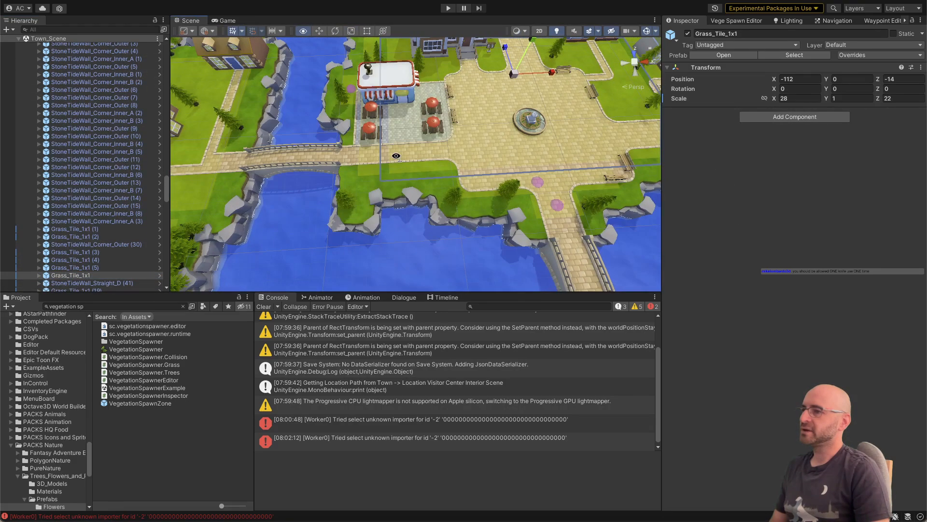
Step: Reopen the 1m_Grass prefab, set its VegetationSpawnZone size to 1 on X and Z, and return to the town scene
left_click(159, 276)
left_click(121, 82)
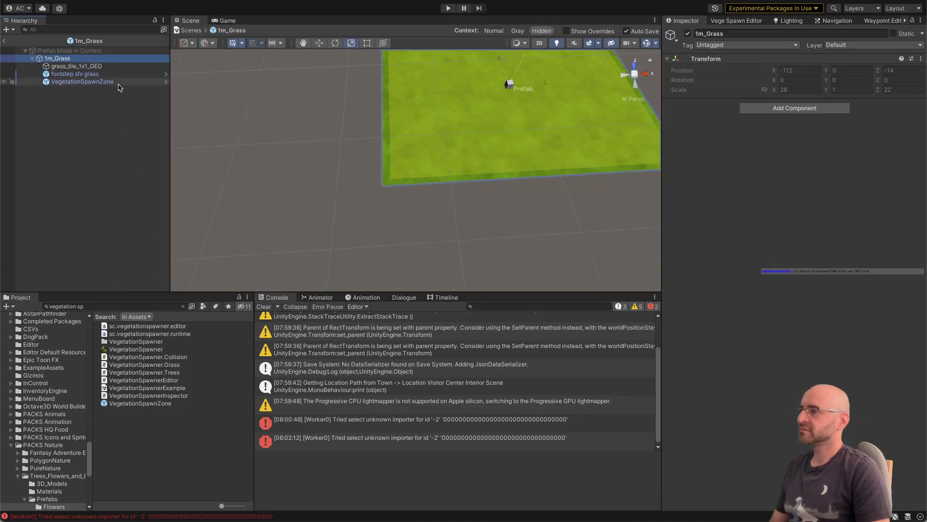
left_click(801, 132)
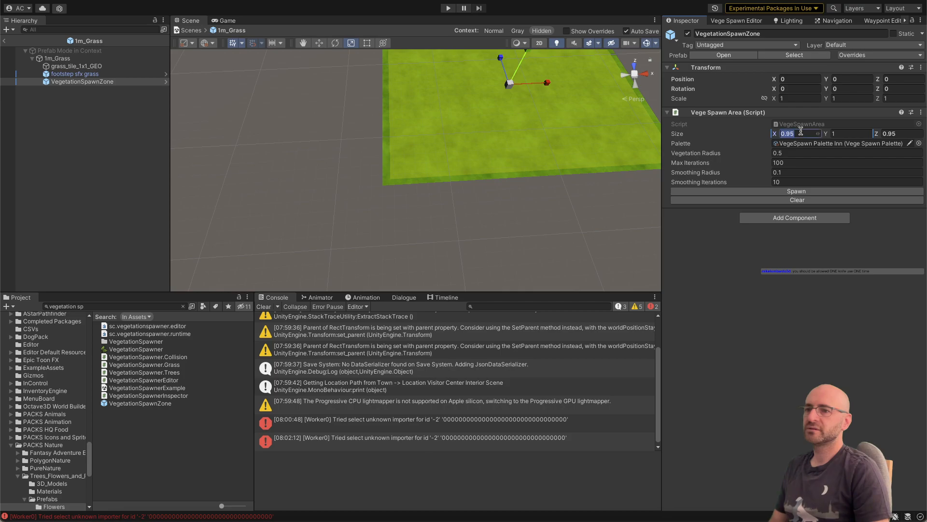
type("1")
key("Tab")
key("Tab")
type("1")
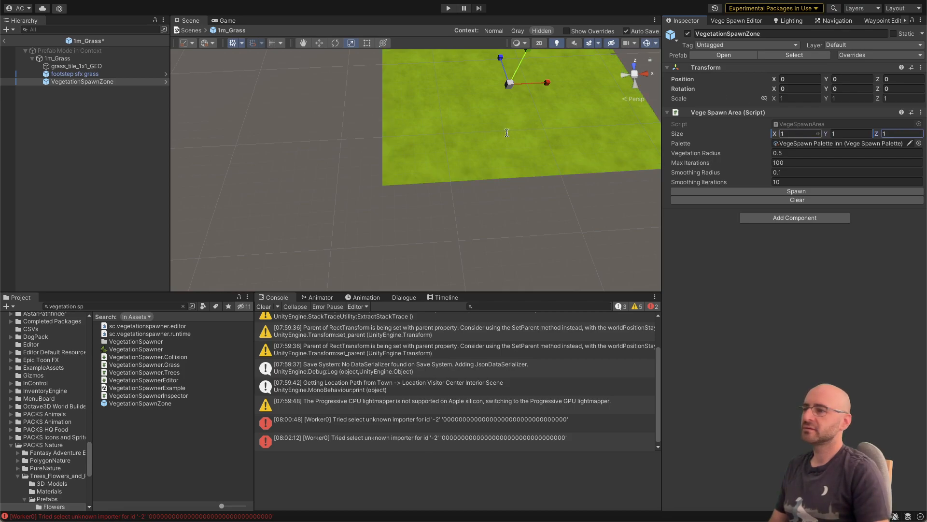
left_click(5, 41)
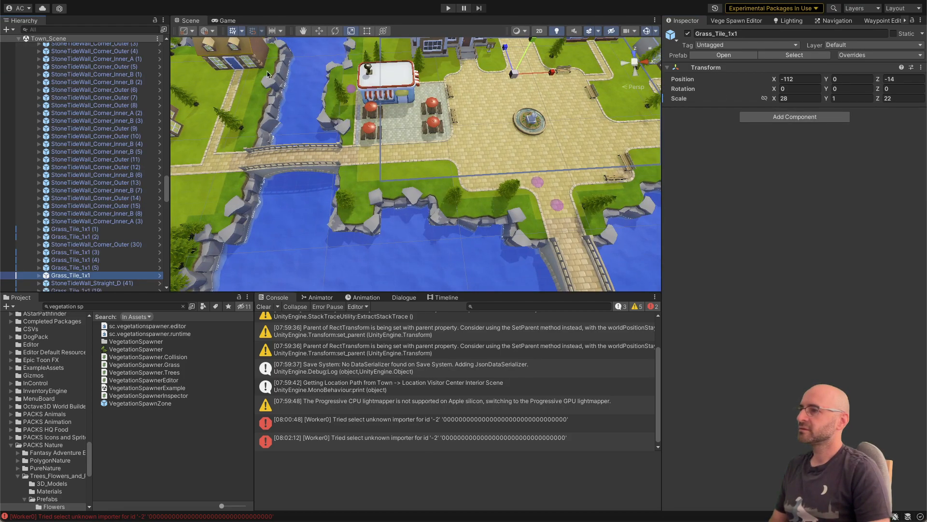
Step: Open the prefab of StoneTideWall_Corner_Outer (4) on the shore near the bridge and add a VegetationSpawnZone to it
scroll(268, 73, "up", 3)
left_click(349, 208)
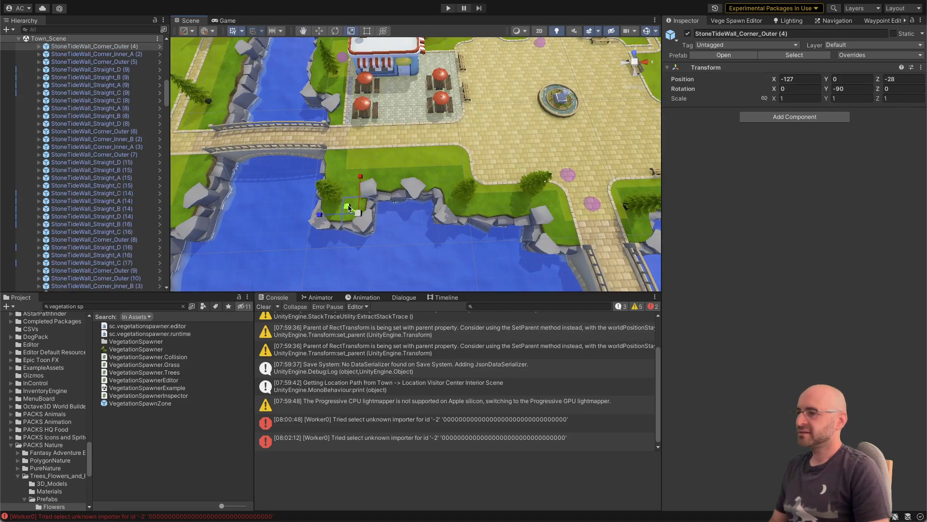
scroll(300, 210, "up", 5)
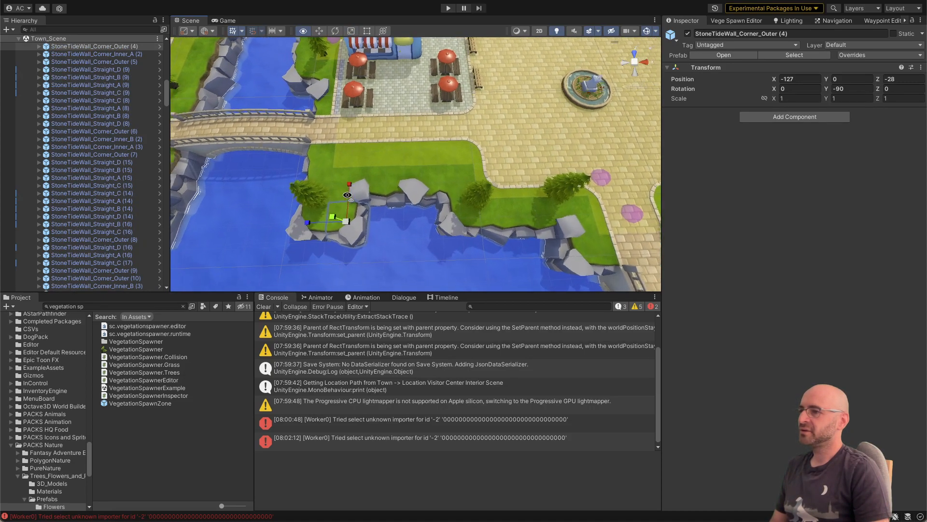
left_click(160, 46)
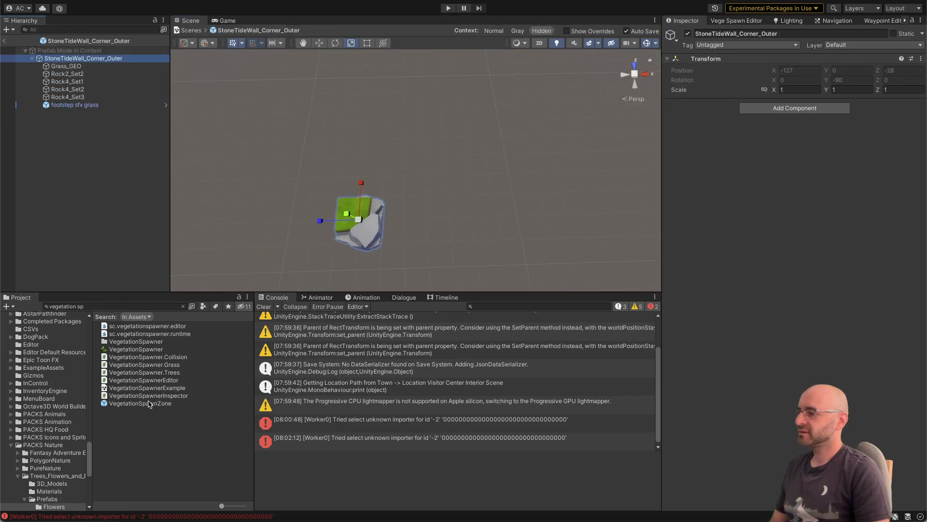
left_click_drag(149, 403, 102, 163)
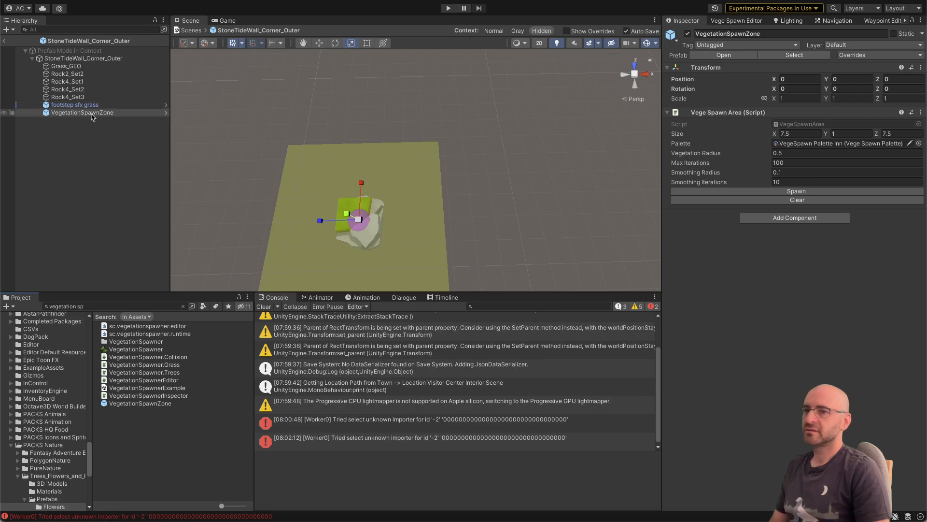
Step: Set the outer corner wall's spawn area size to 1 on X and Z
left_click(792, 133)
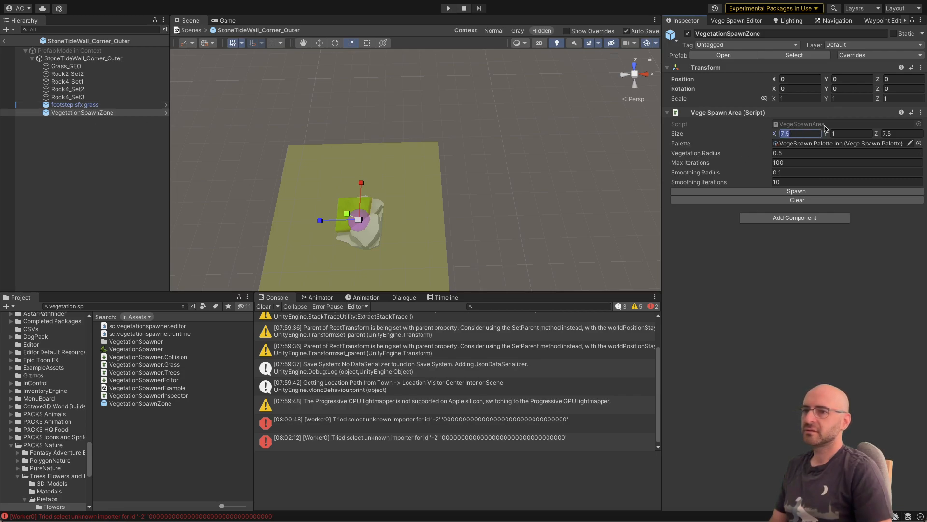
type("1")
key("Tab")
key("Tab")
type("1")
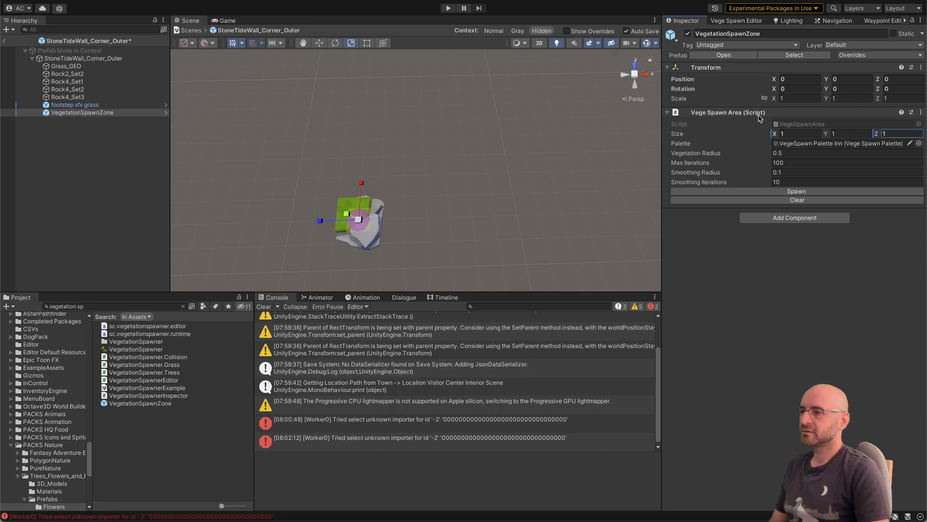
Step: Move the corner wall's spawn zone onto its grass at about X 0.5, Z 0.5, and return to the town scene
key("a")
right_click_drag(563, 182, 563, 183)
key("w")
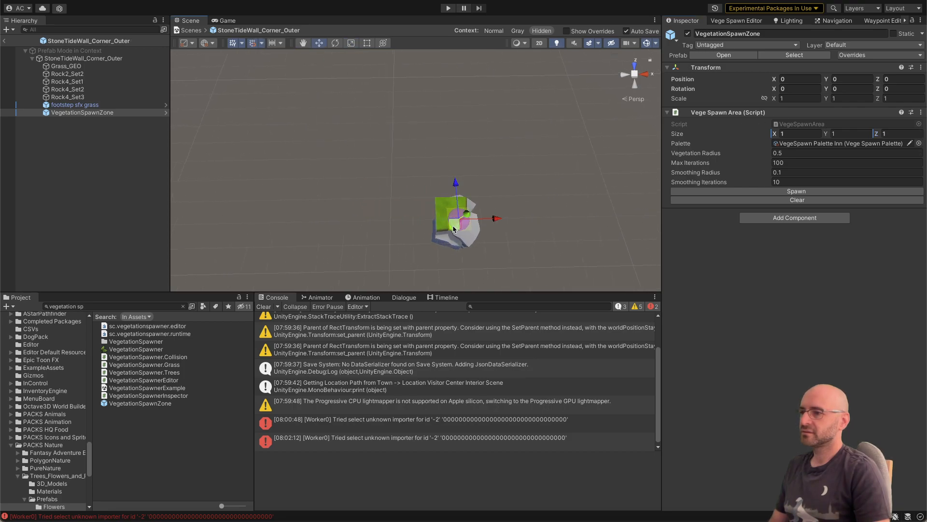
left_click_drag(454, 228, 440, 213)
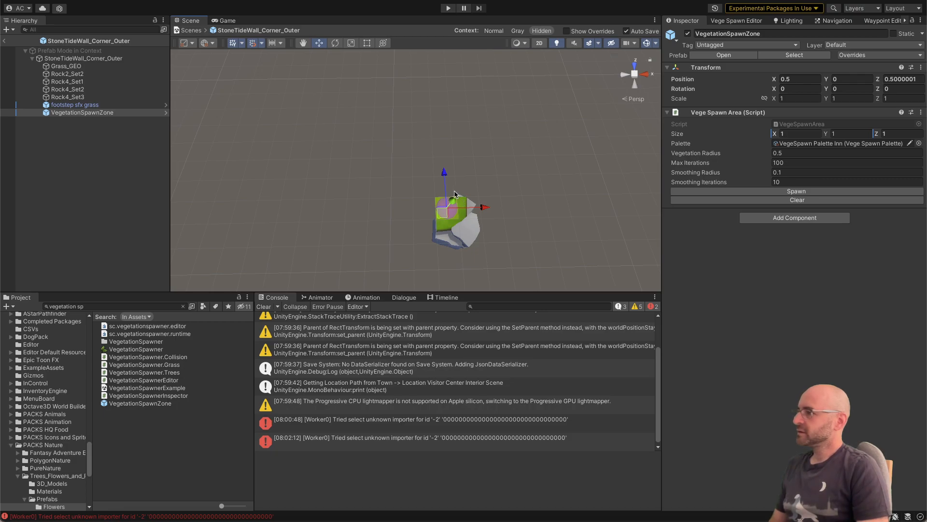
right_click_drag(447, 165, 451, 174)
key("w")
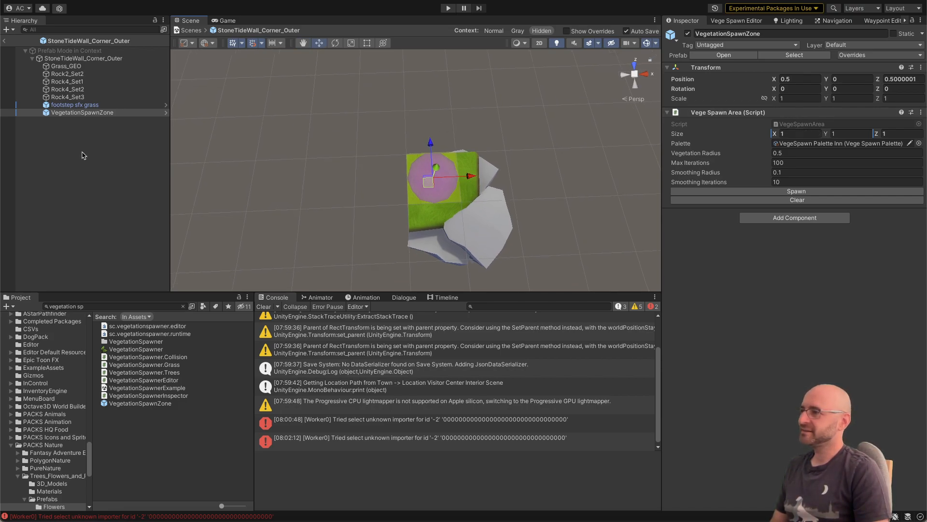
left_click(88, 114)
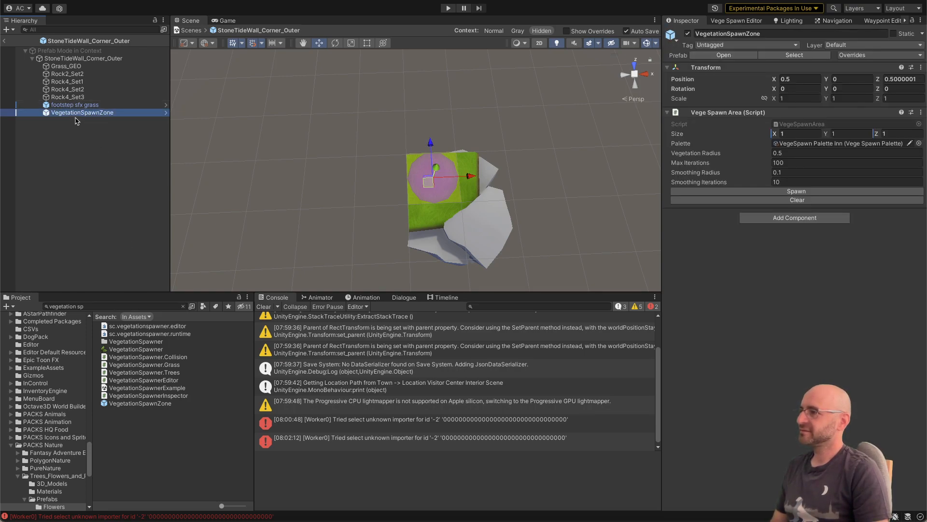
left_click(53, 58)
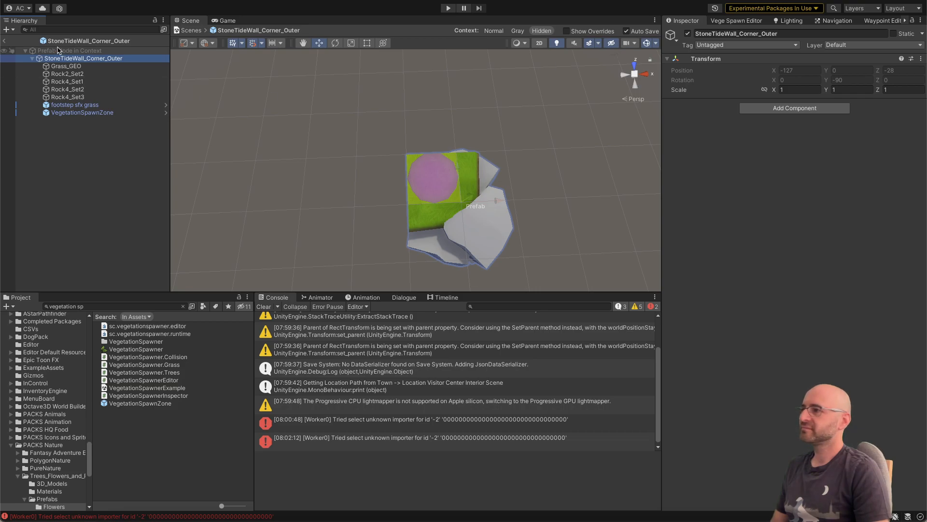
left_click(6, 41)
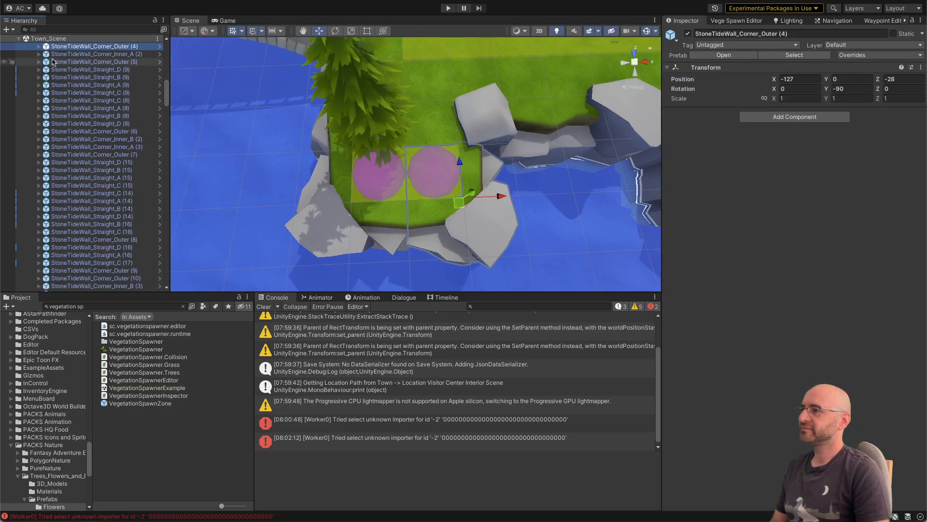
Step: Open the prefab of StoneTideWall_Straight_D (2) beside the corner piece and add a VegetationSpawnZone to it
left_click(513, 119)
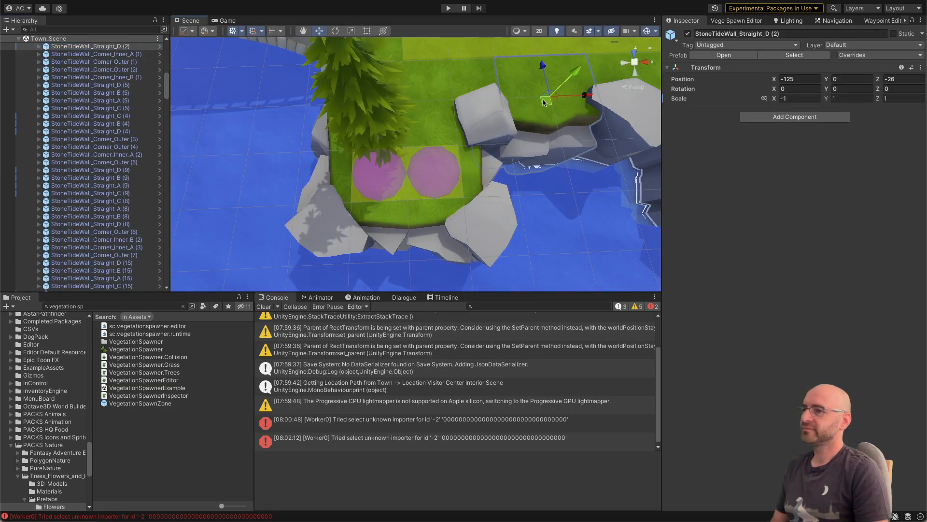
left_click(724, 55)
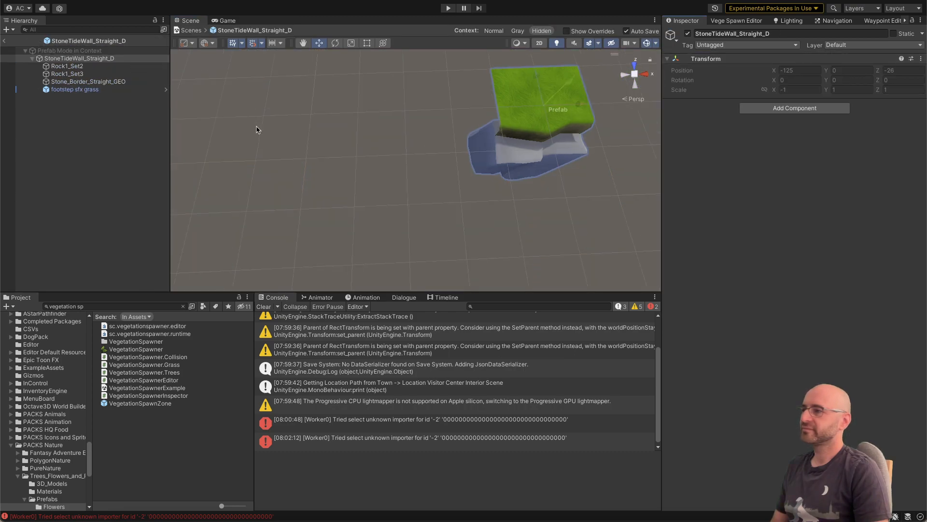
left_click_drag(142, 398, 99, 234)
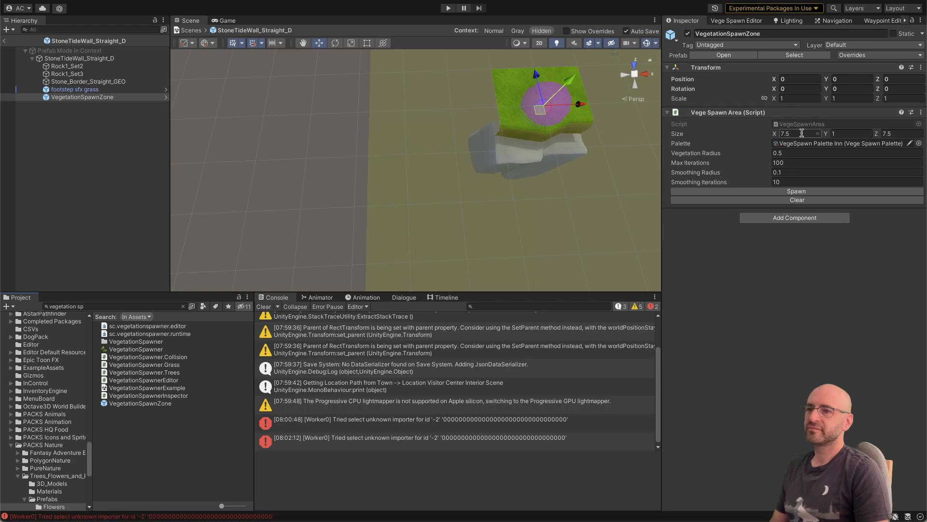
Step: Set the straight wall's spawn area size to X 2 and Z 1, and move the zone to Z 0.25
type("1")
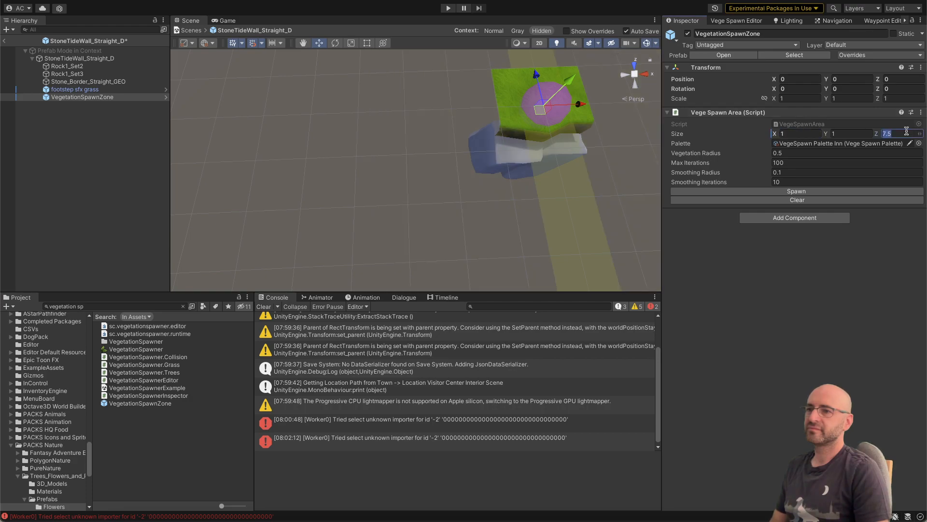
type("2")
type("1")
key("Return")
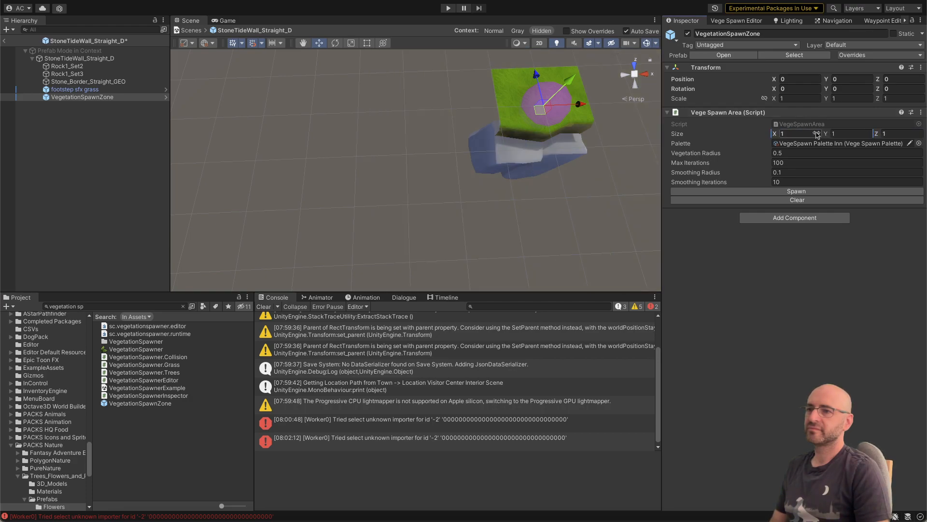
type("2")
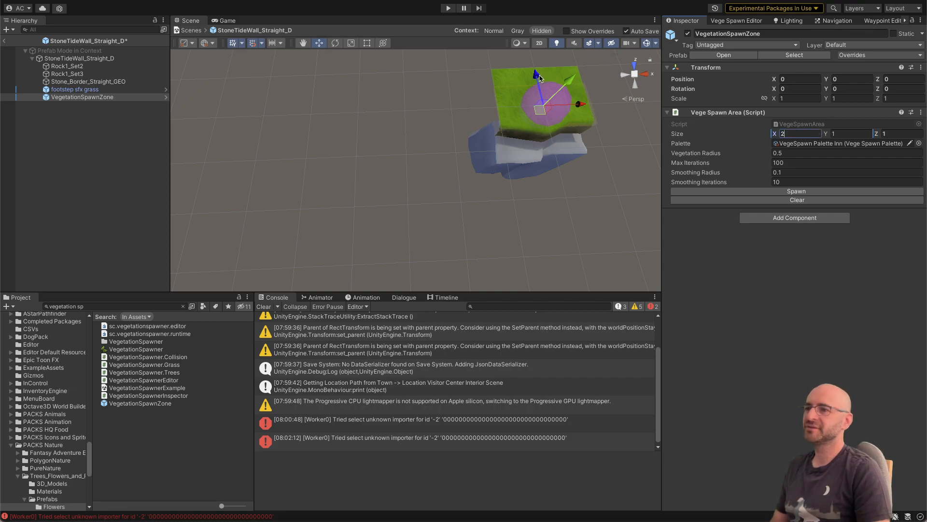
left_click_drag(539, 76, 535, 67)
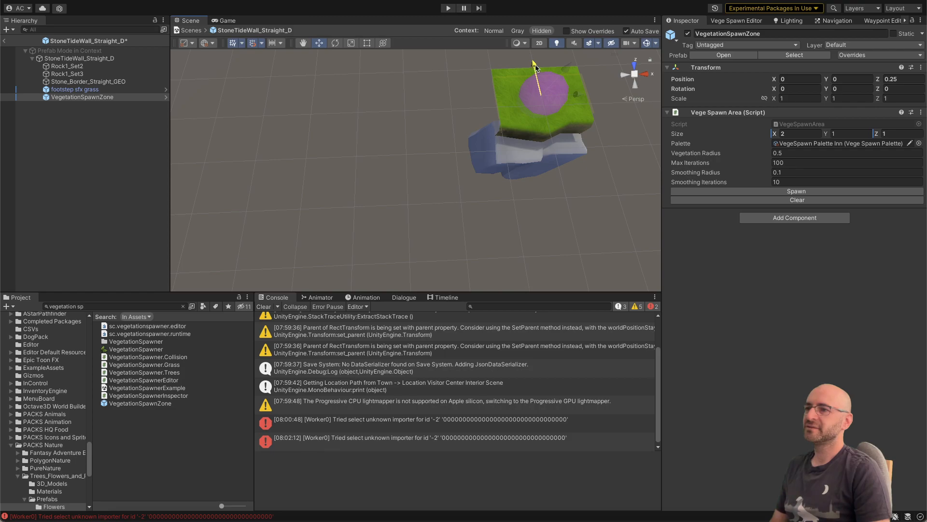
Step: Move the StoneTideWall_Straight_D prefab's spawn zone to Z 0.5 and return to the town scene
left_click_drag(536, 64, 534, 61)
right_click_drag(515, 68, 514, 66)
key("d")
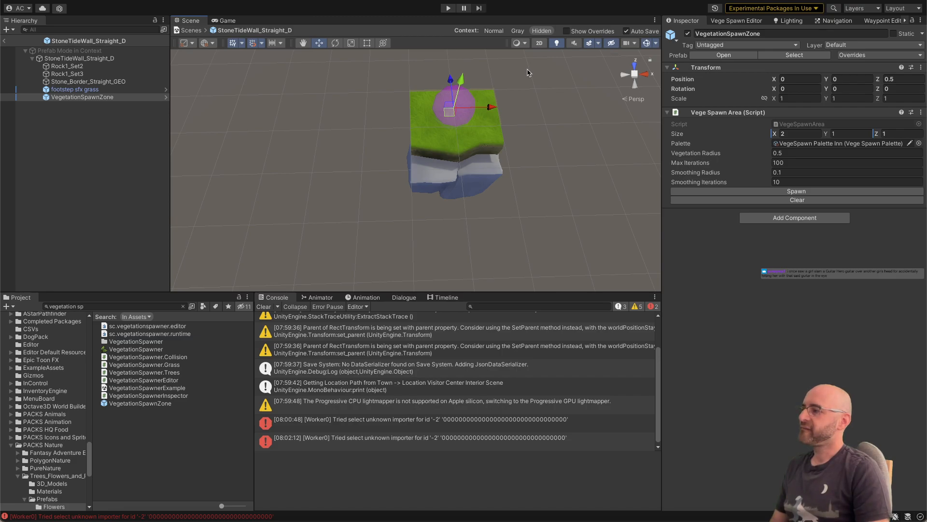
left_click(6, 41)
right_click_drag(338, 115, 292, 113)
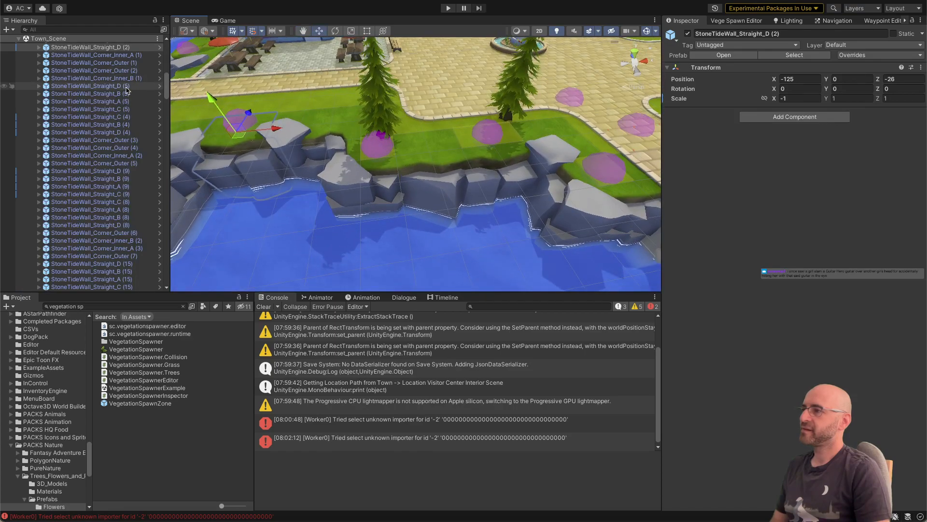
Step: Try raising the spawn zone in the StoneTideWall_Straight_D prefab to Y 1, undo the move, and return to the town scene
left_click(158, 47)
left_click(159, 47)
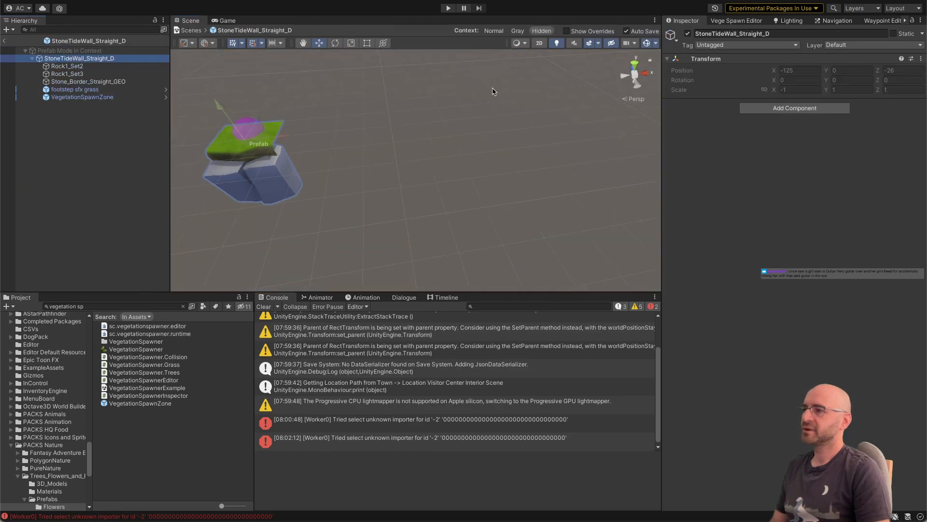
left_click(116, 97)
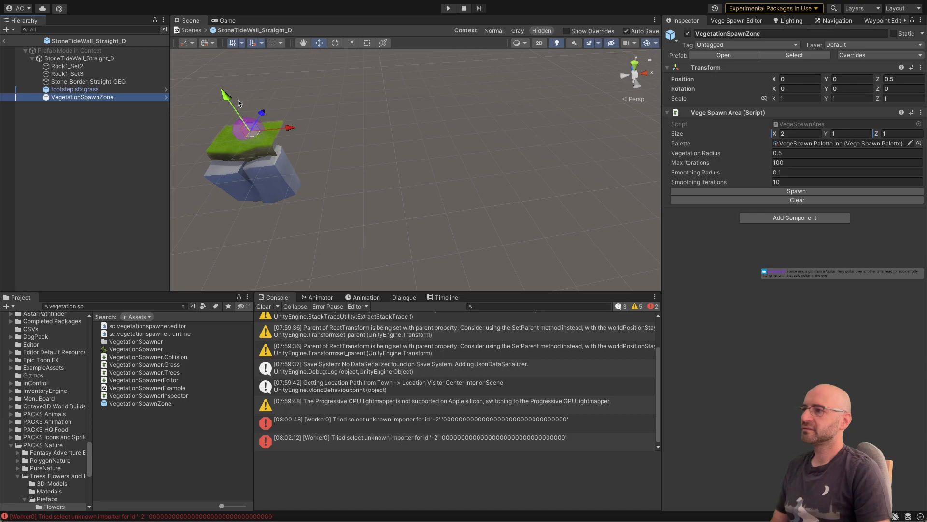
left_click_drag(223, 93, 211, 75)
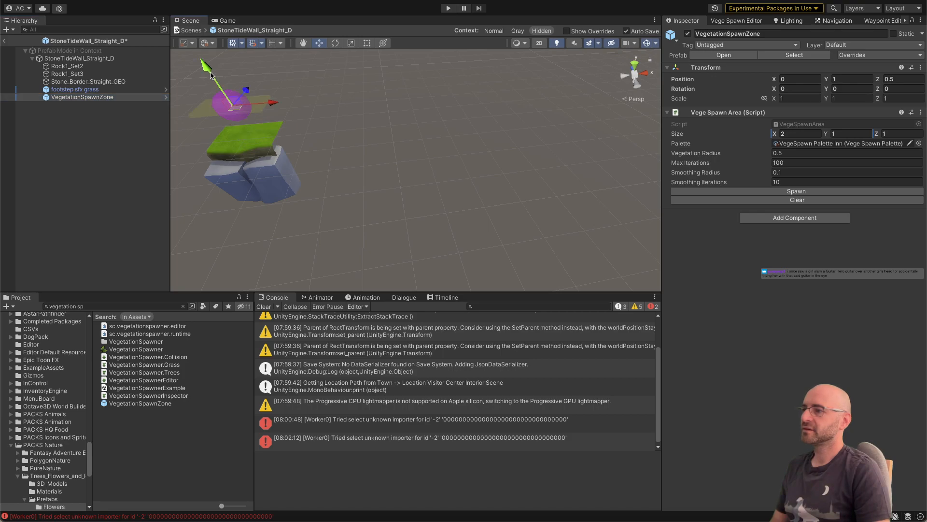
key("super+z")
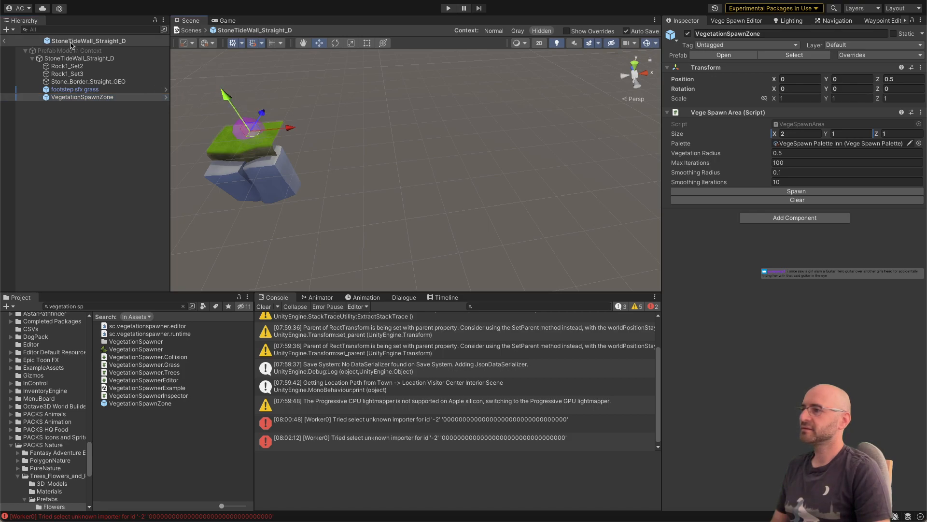
left_click(7, 42)
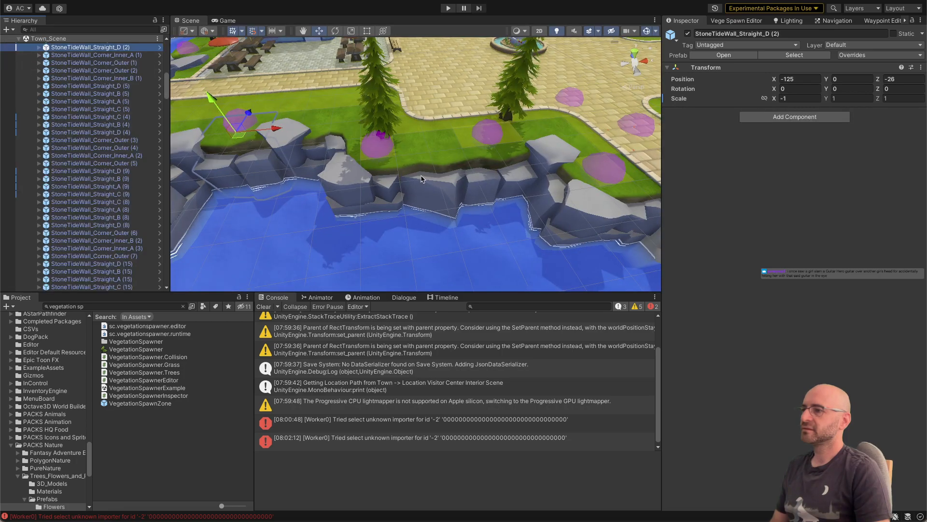
Step: Open the prefab of StoneTideWall_Straight_B (3) along the shore and add a VegetationSpawnZone to it
left_click(421, 179)
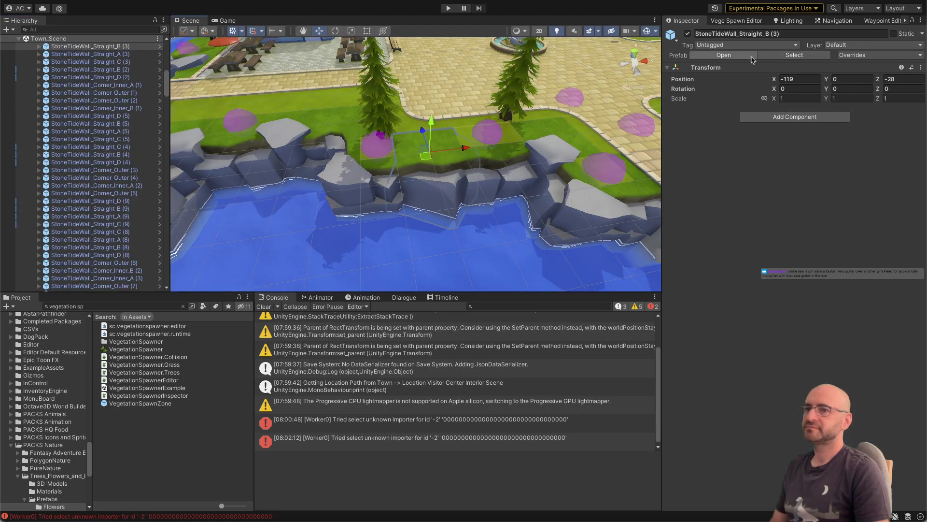
left_click(724, 55)
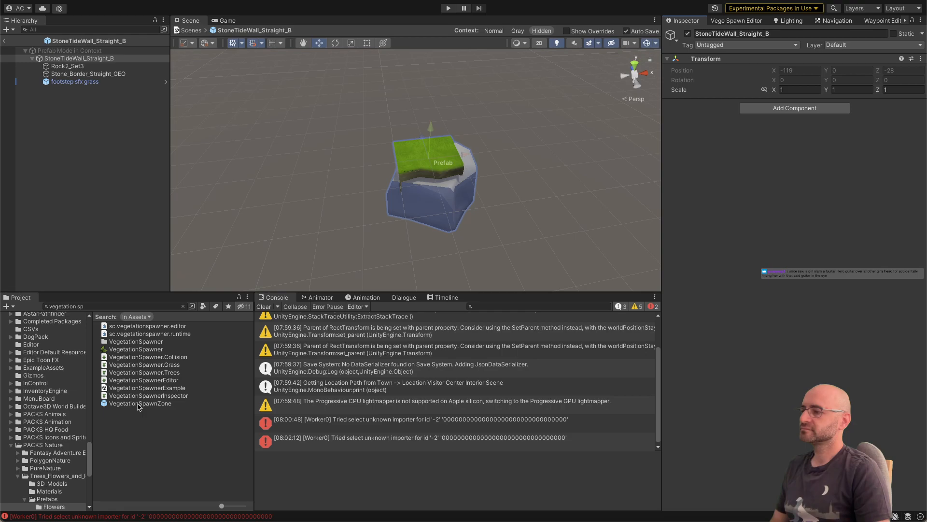
left_click_drag(139, 407, 82, 121)
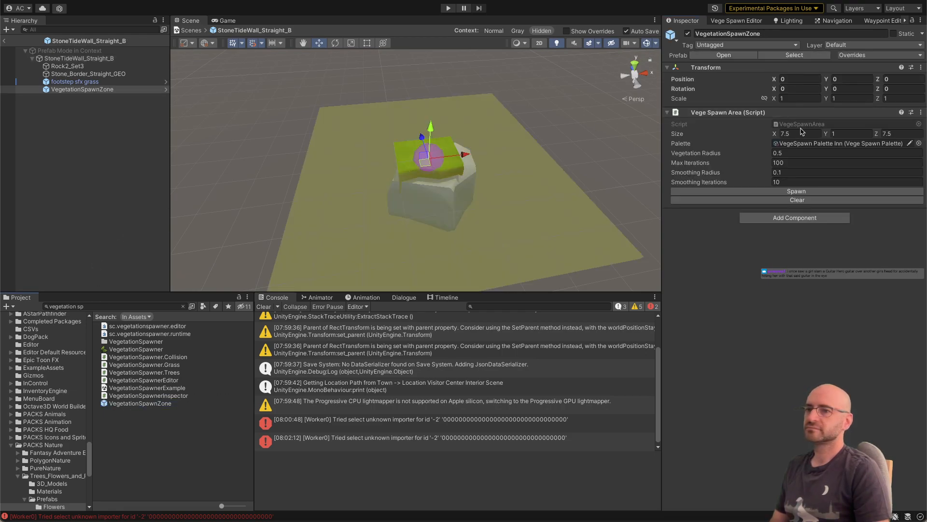
Step: Set the Straight_B wall's spawn area size to X 2 and Z 1, with the zone positioned at Z 0.5, and return to the town scene
type("2")
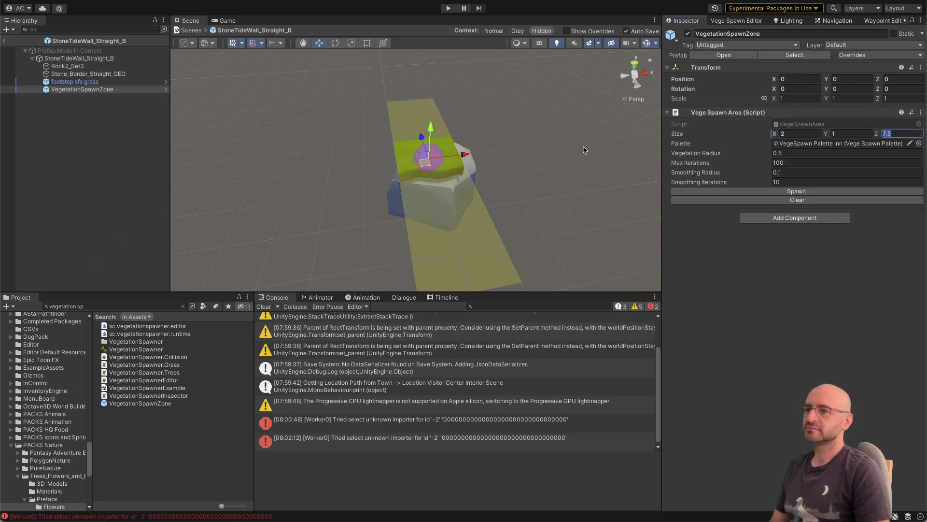
type("1")
left_click_drag(374, 148, 481, 121, "alt")
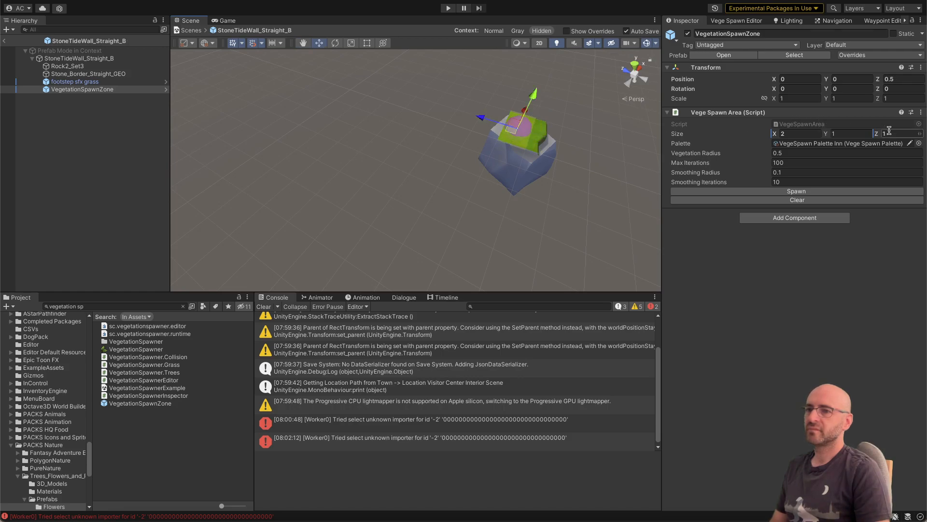
left_click(3, 41)
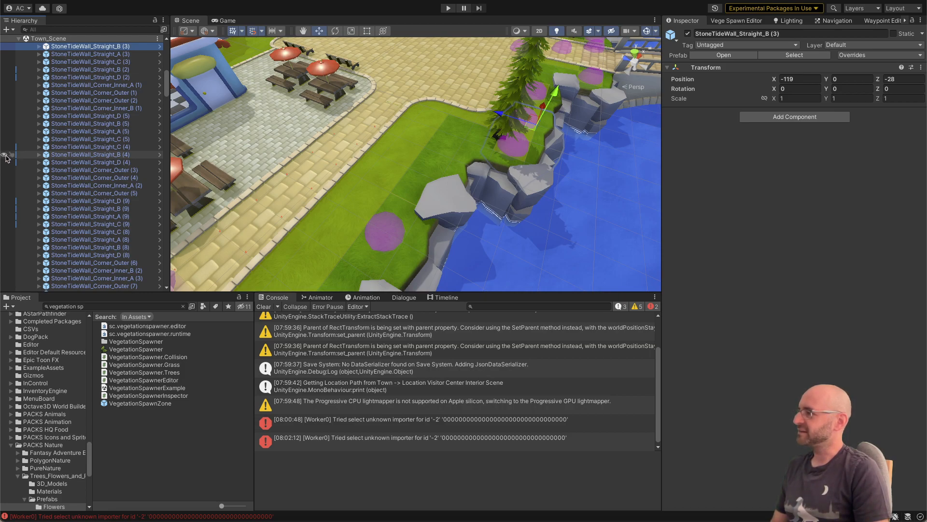
Step: Open the prefab of StoneTideWall_Straight_A (3) and add a VegetationSpawnZone to it
right_click_drag(352, 141, 287, 141)
key("s")
key("a")
key("d")
left_click(384, 185)
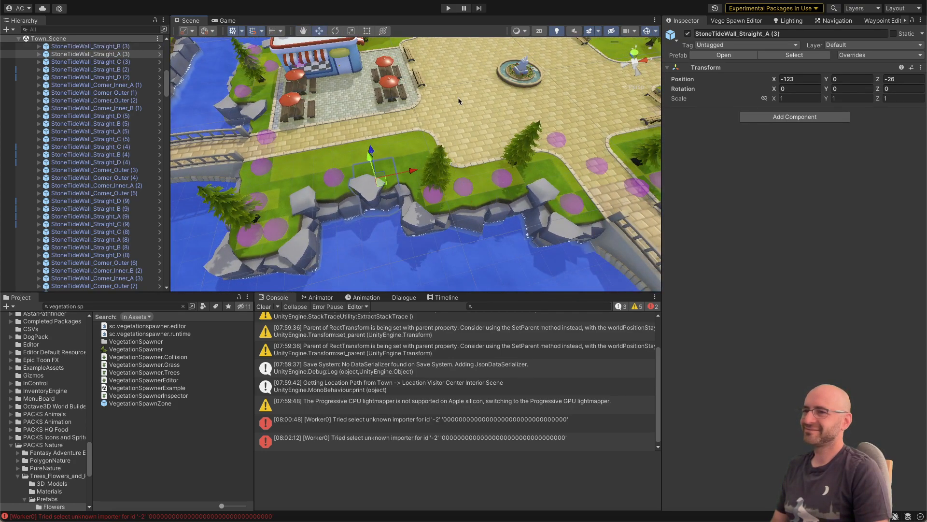
left_click(160, 54)
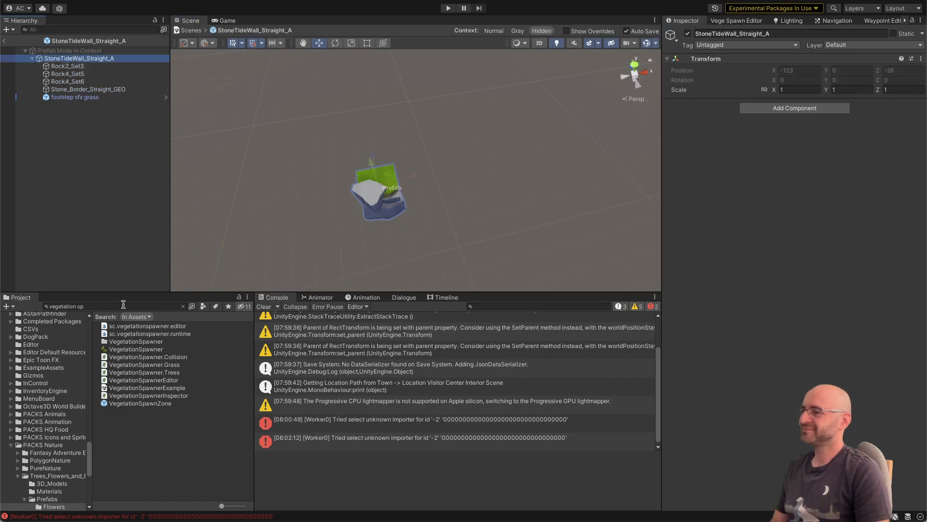
left_click_drag(136, 407, 103, 228)
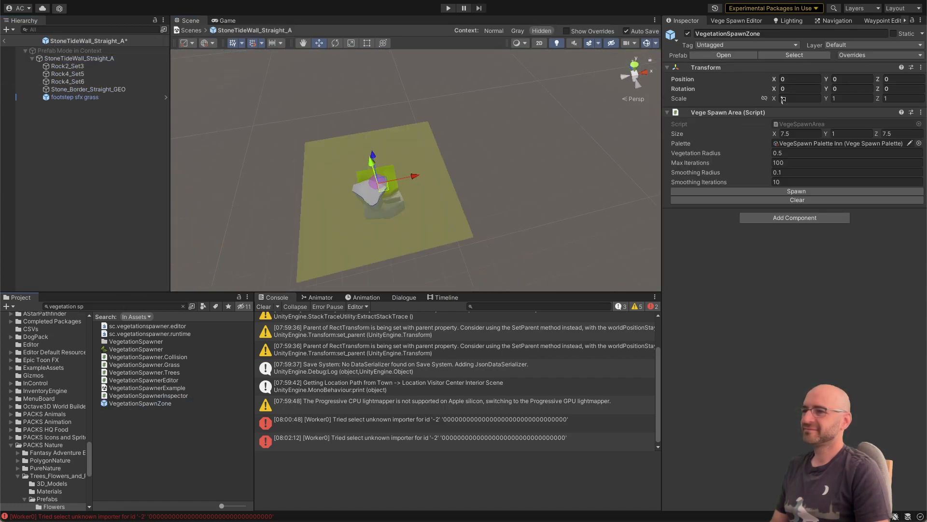
Step: Set the Straight_A wall's spawn area size to 1 on X and Z, and move the zone to Z 0.5
left_click(908, 132)
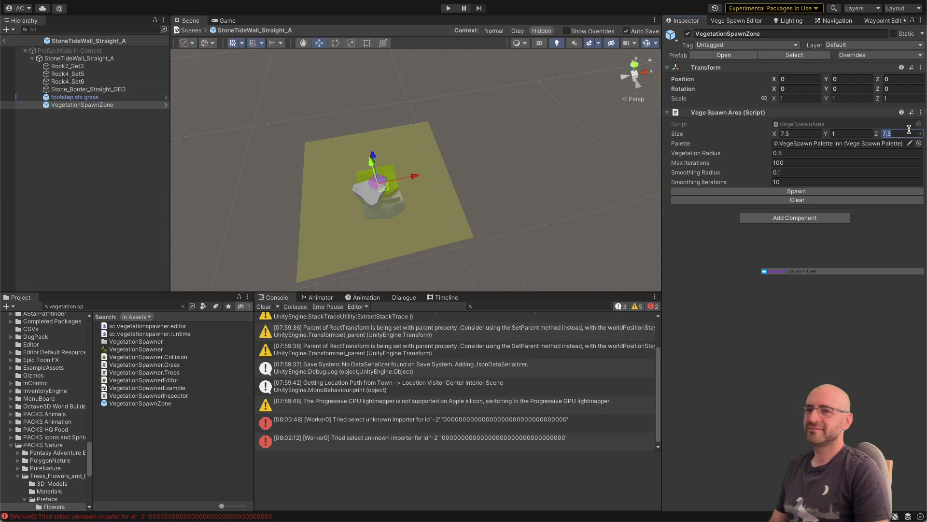
type("1")
left_click(806, 133)
type("1")
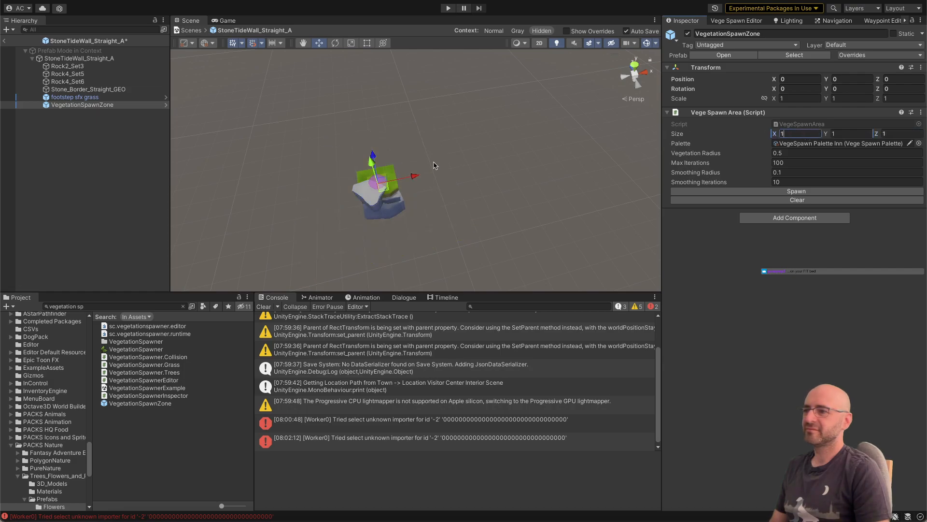
right_click_drag(440, 168, 427, 170, "alt")
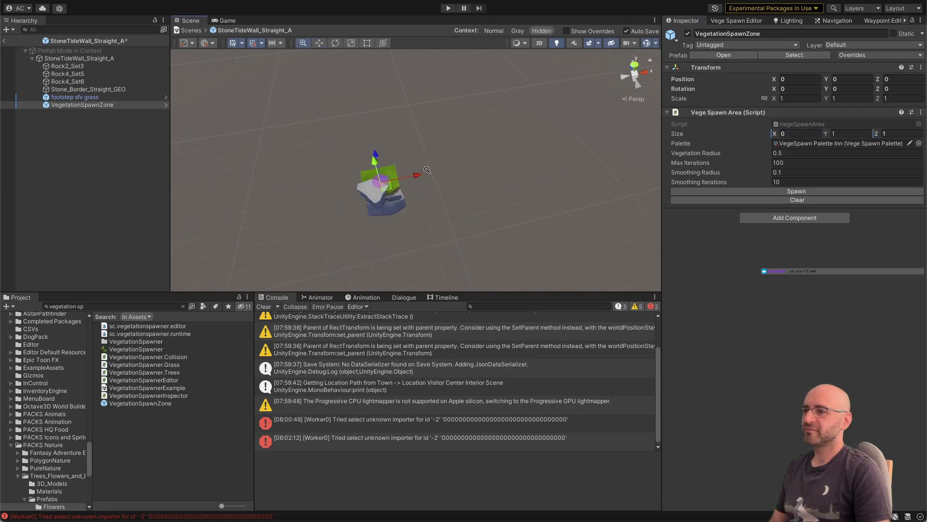
middle_click_drag(426, 170, 454, 161)
right_click_drag(459, 159, 700, 155, "alt")
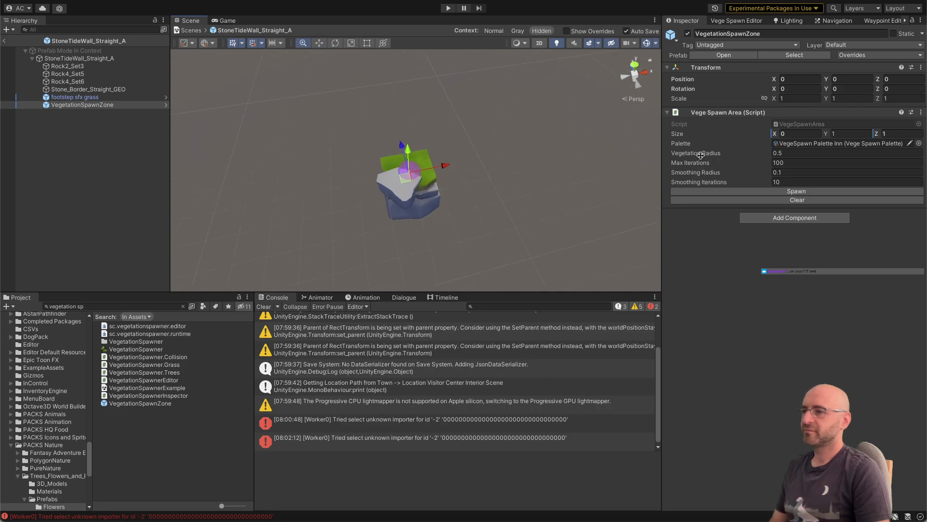
left_click_drag(438, 158, 577, 124, "alt")
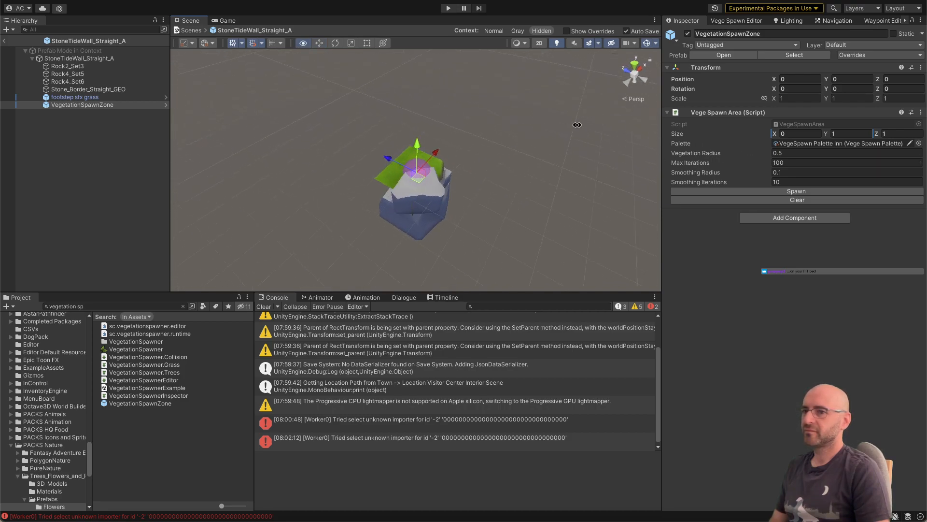
left_click(817, 141)
left_click(810, 134)
type("1")
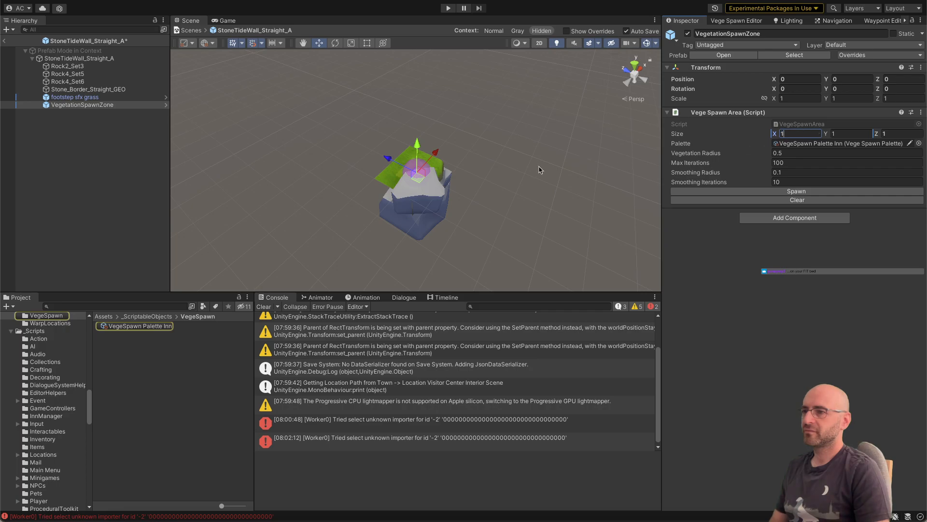
left_click_drag(452, 176, 487, 176, "alt")
left_click_drag(388, 163, 384, 166)
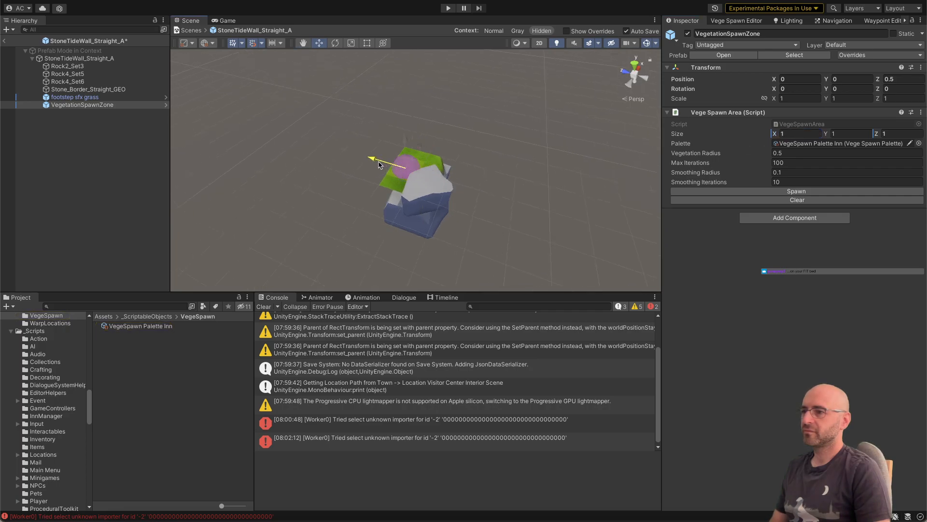
Step: Scale the Straight_A wall's spawn zone to 2 on X and return to the town scene
key("r")
left_click_drag(421, 149, 433, 128)
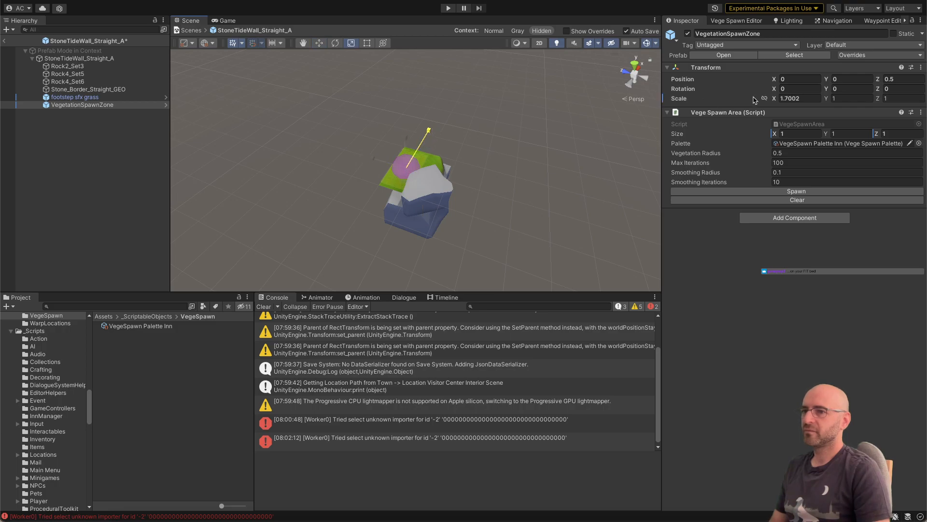
left_click(810, 98)
type("2")
left_click_drag(503, 133, 346, 182, "alt")
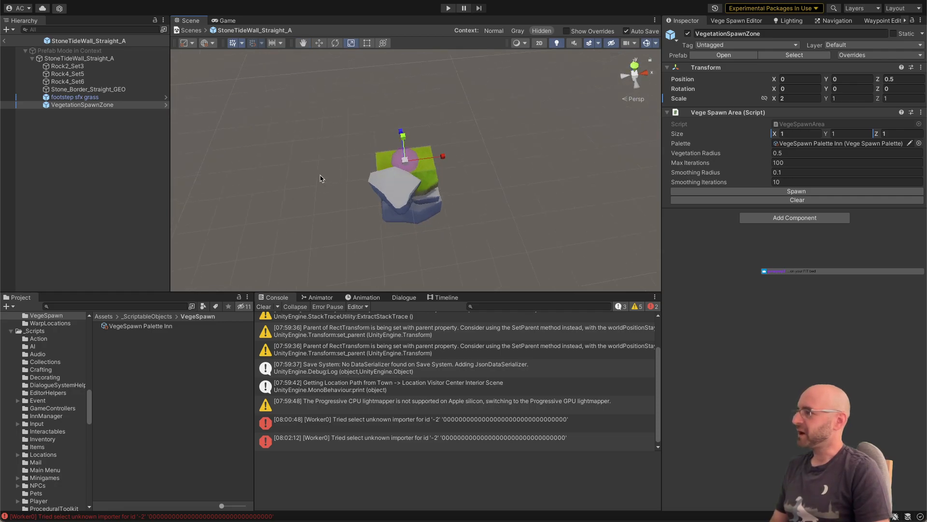
left_click(5, 42)
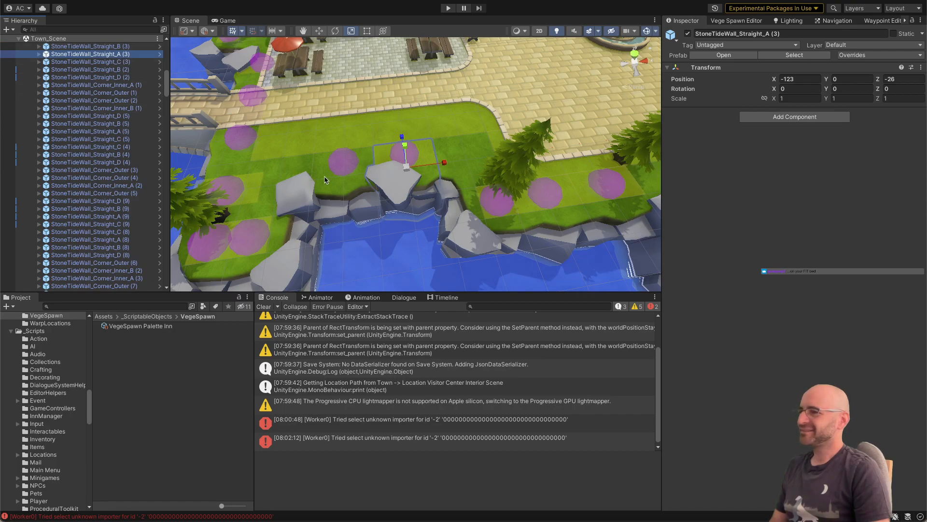
Step: Reopen the prefab of StoneTideWall_Straight_D (2) and set its spawn zone's area size to 1 on X
left_click(293, 144)
left_click(160, 78)
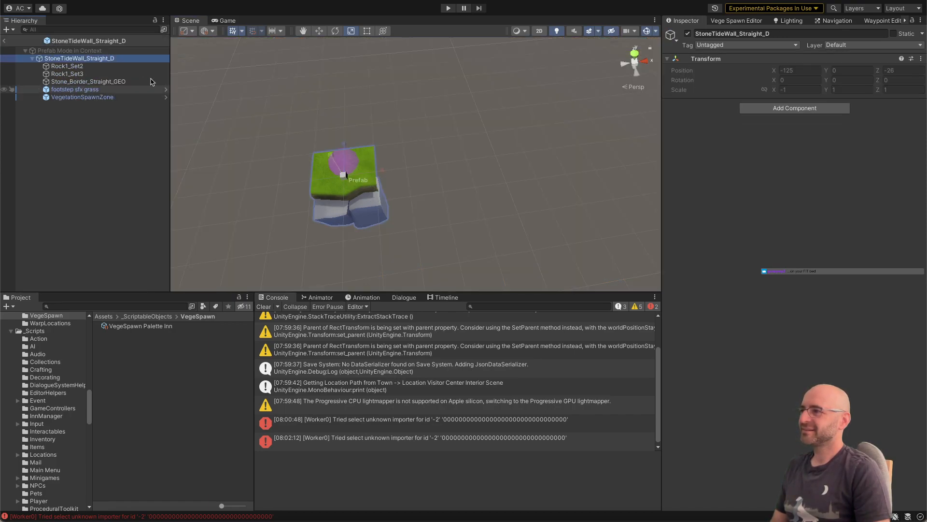
left_click(128, 97)
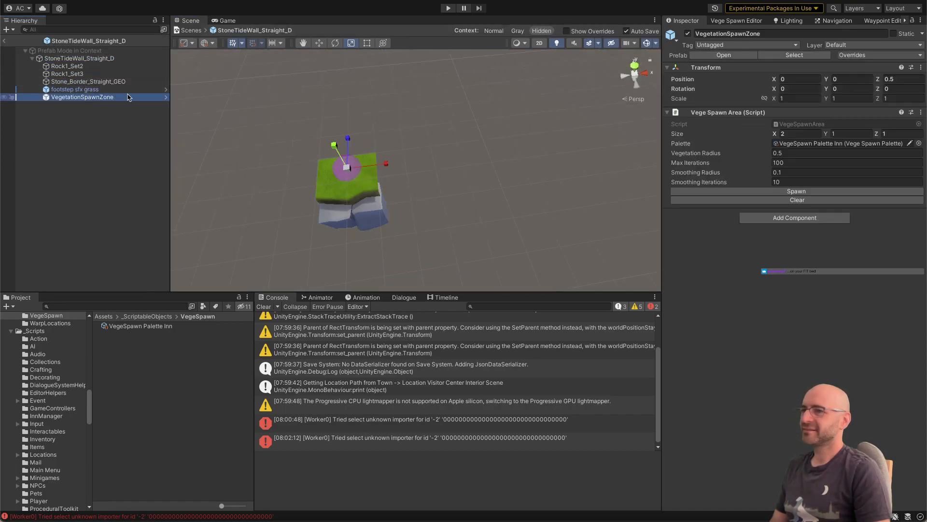
left_click(811, 133)
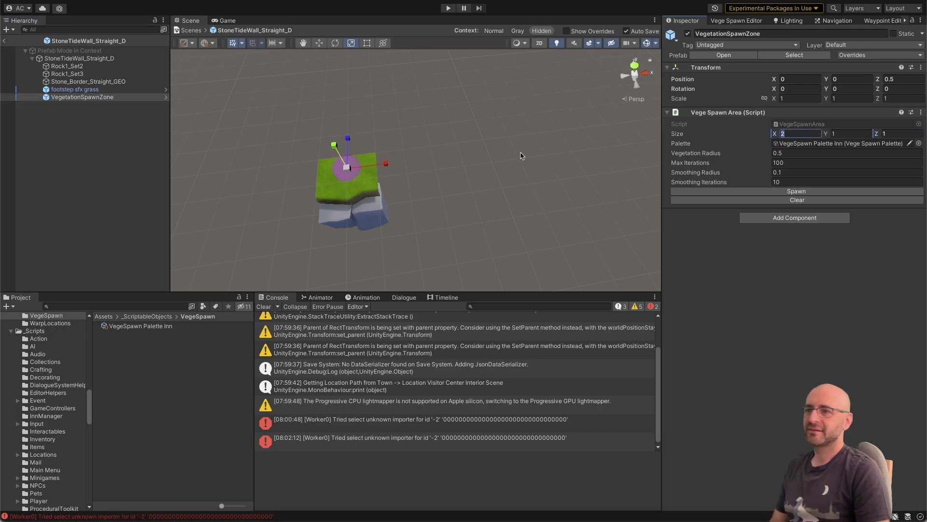
left_click_drag(401, 173, 570, 116, "alt")
key("f")
left_click_drag(428, 181, 405, 158, "alt")
scroll(449, 165, "up", 10)
left_click(801, 134)
type("1")
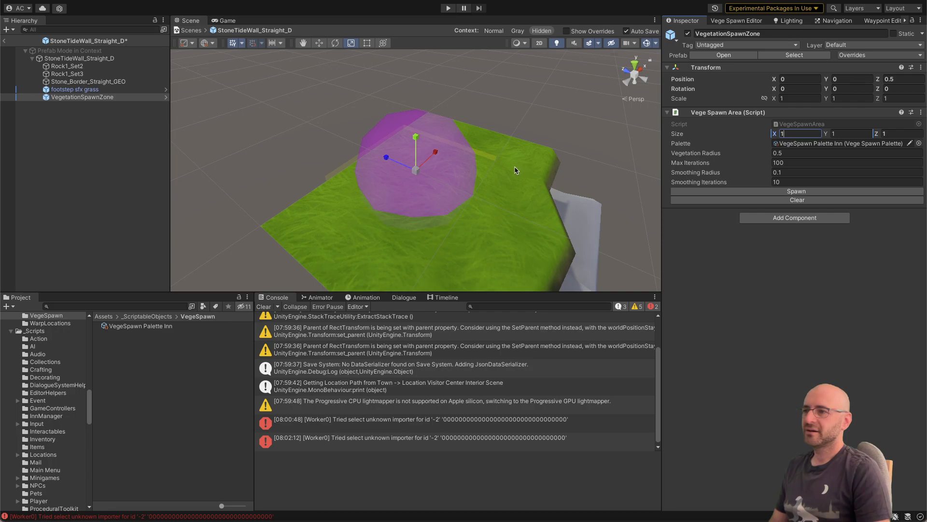
Step: Set the Straight_D wall's spawn zone scale to 2 on X and return to the town scene
left_click_drag(516, 169, 480, 156, "alt")
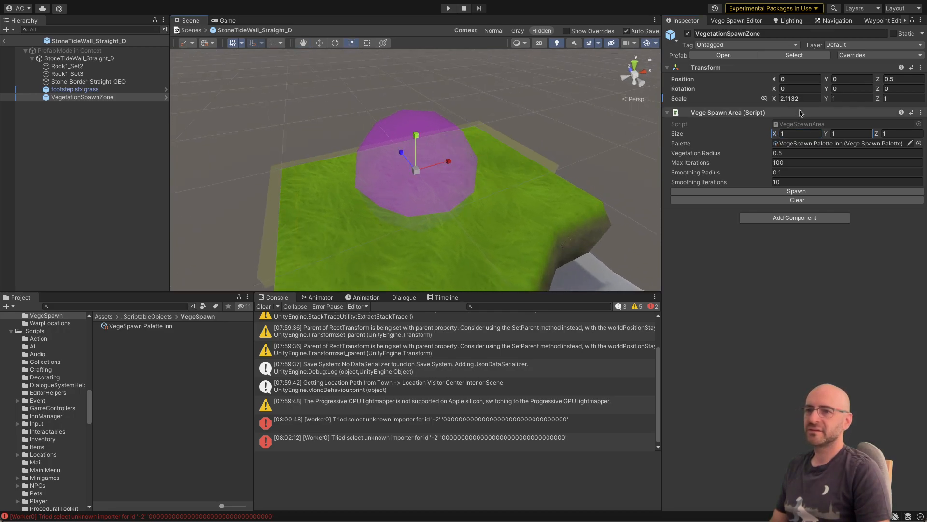
left_click(802, 99)
type("2")
right_click_drag(589, 157, 248, 102, "alt")
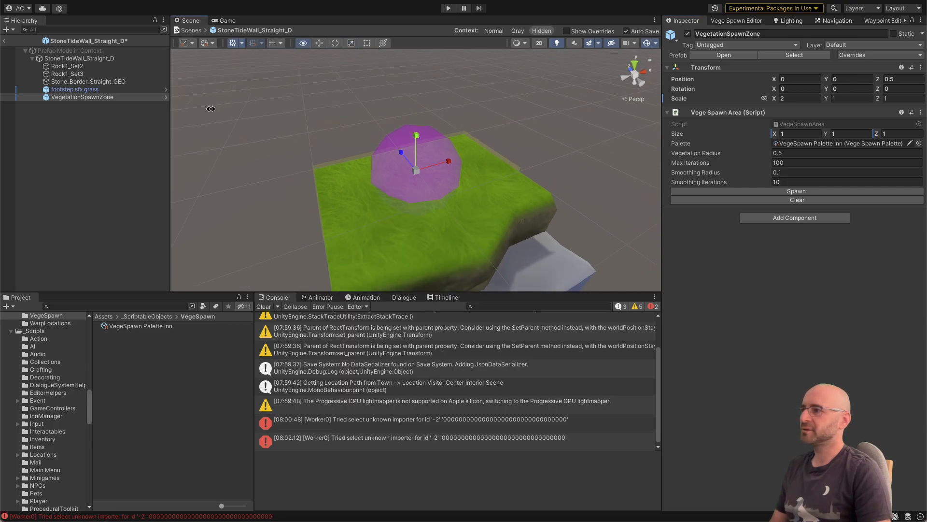
key("e")
left_click_drag(440, 194, 403, 211)
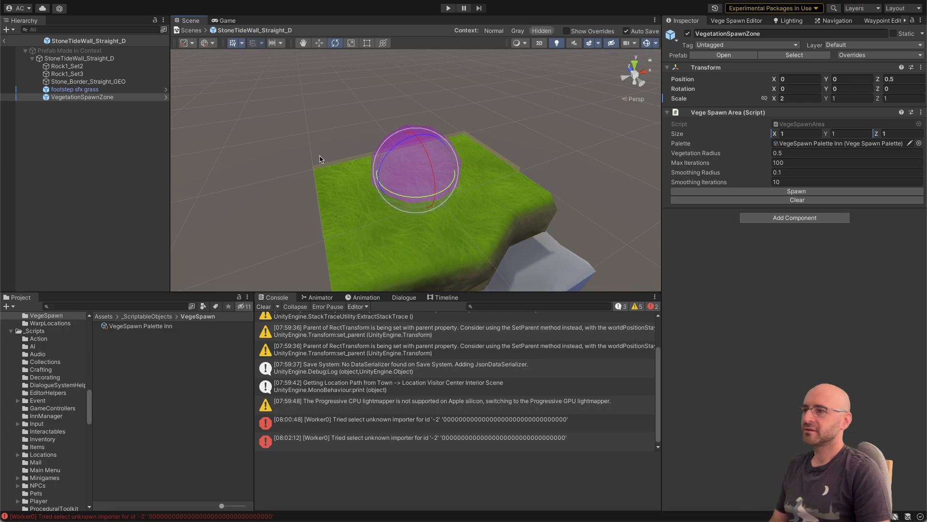
left_click(5, 42)
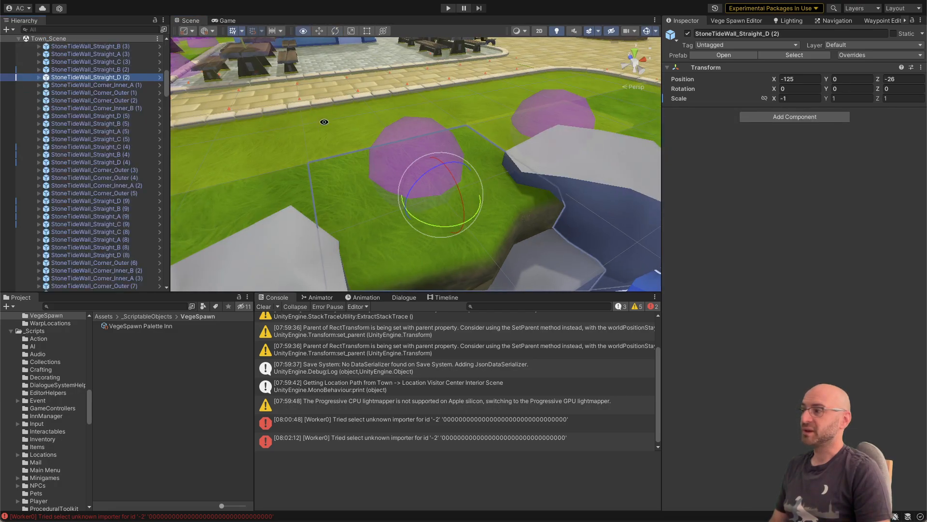
scroll(224, 138, "down", 2)
right_click_drag(224, 138, 336, 120, "alt")
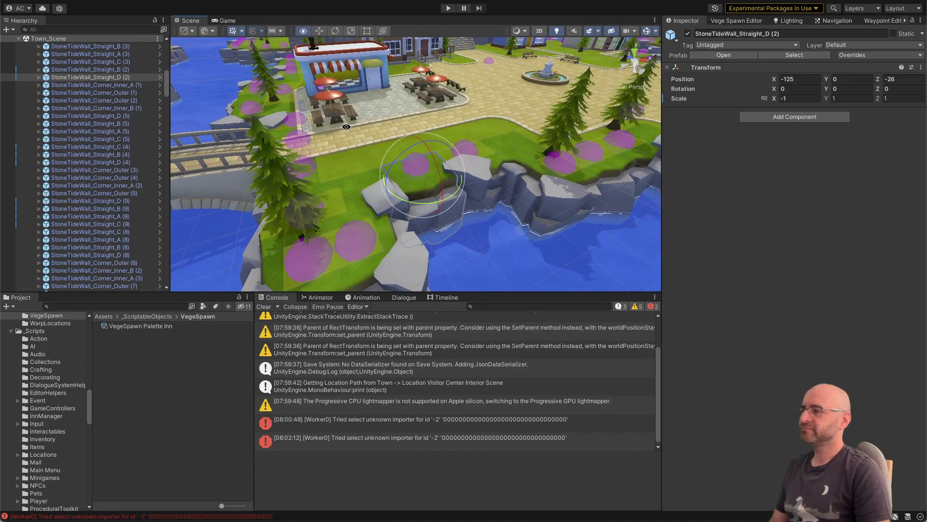
Step: Open the prefab of StoneTideWall_Corner_Inner_B (9) and add a VegetationSpawnZone to it
left_click_drag(384, 120, 404, 147, "alt")
scroll(403, 147, "up", 5)
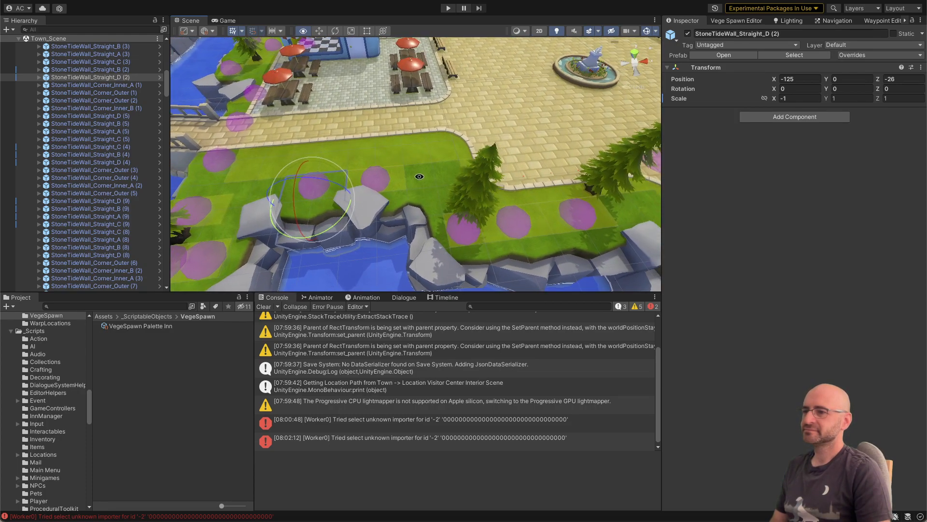
left_click(444, 194)
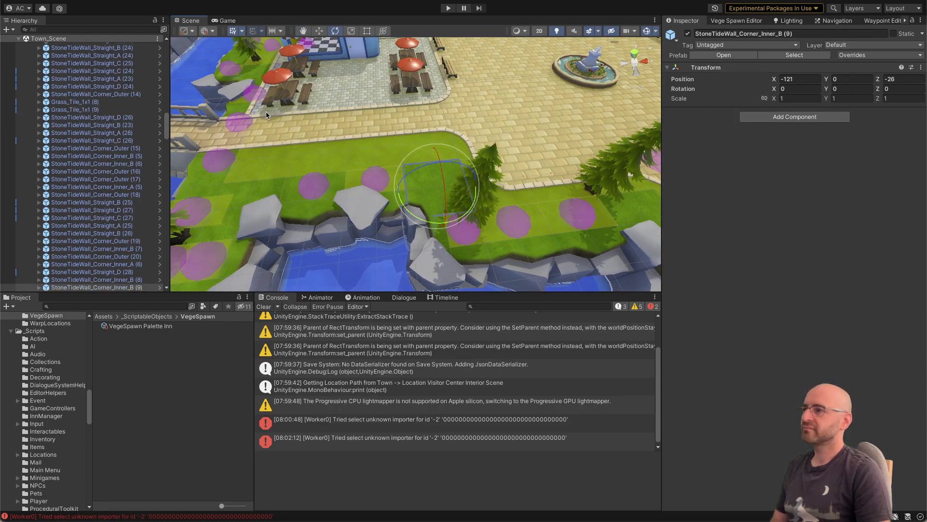
left_click(160, 286)
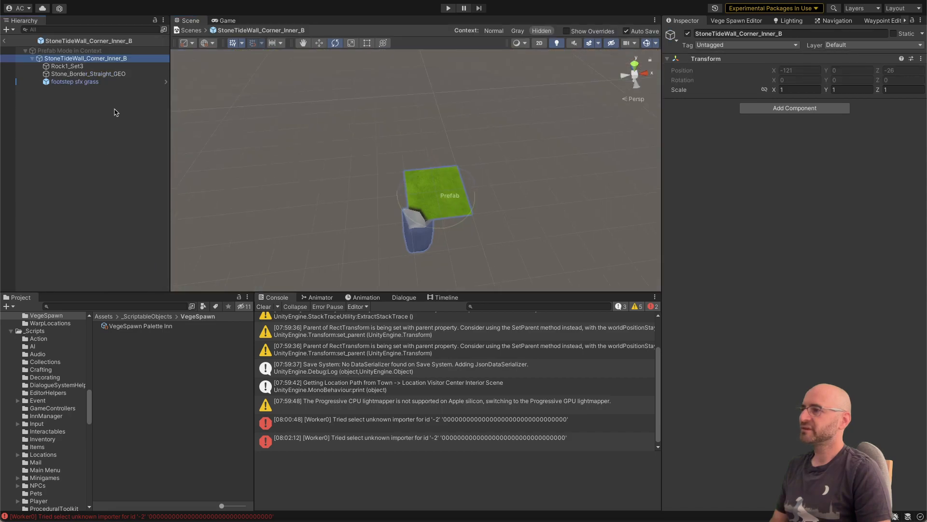
left_click_drag(126, 326, 98, 236)
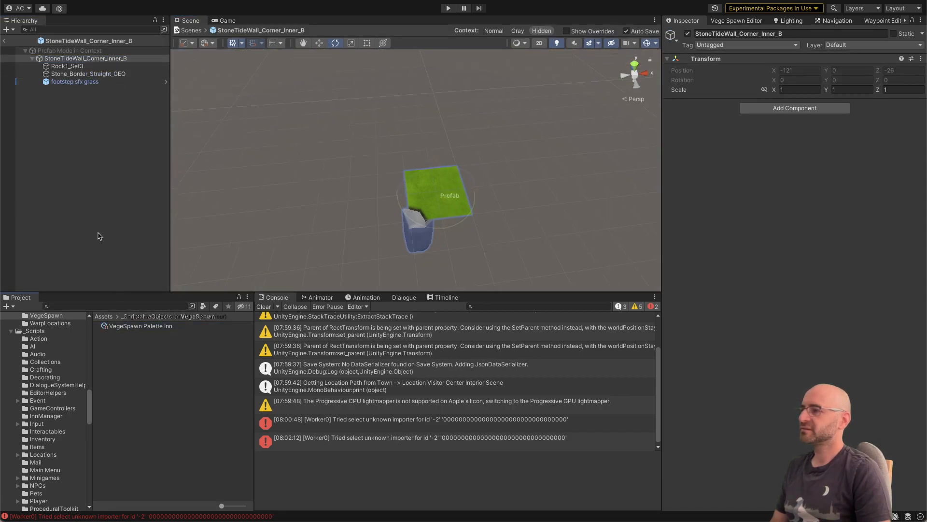
left_click(121, 302)
type("v")
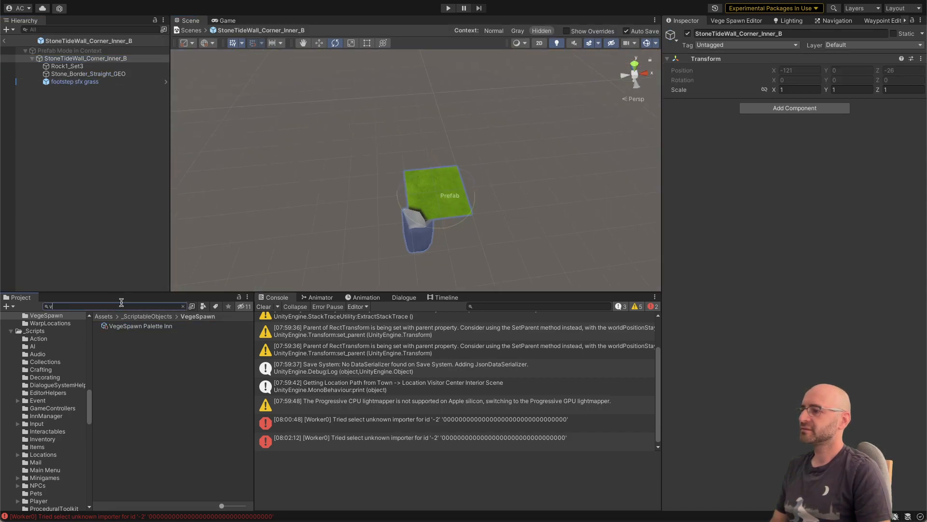
type("egetat")
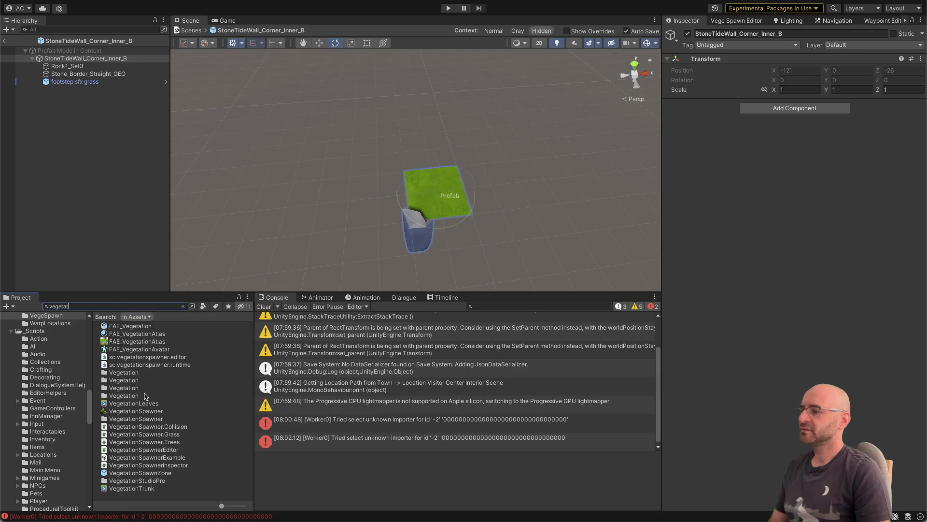
left_click_drag(146, 469, 159, 242)
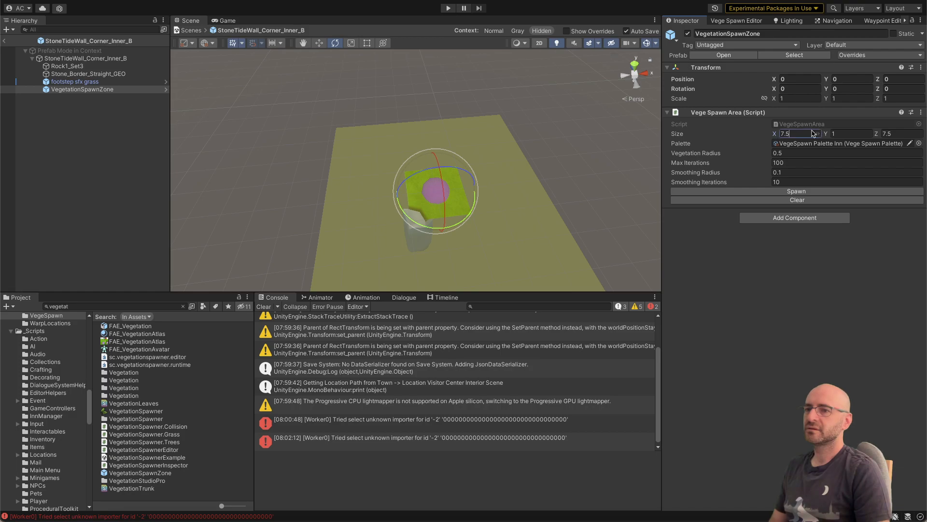
Step: Set the Corner_Inner_B spawn zone's area size to 1 on X and Z
type("1")
key("Tab")
type("1")
Step: Scale the Corner_Inner_B spawn zone to 1.5 on X and Z and move it to X 0.25, Z 0.25
left_click(812, 98)
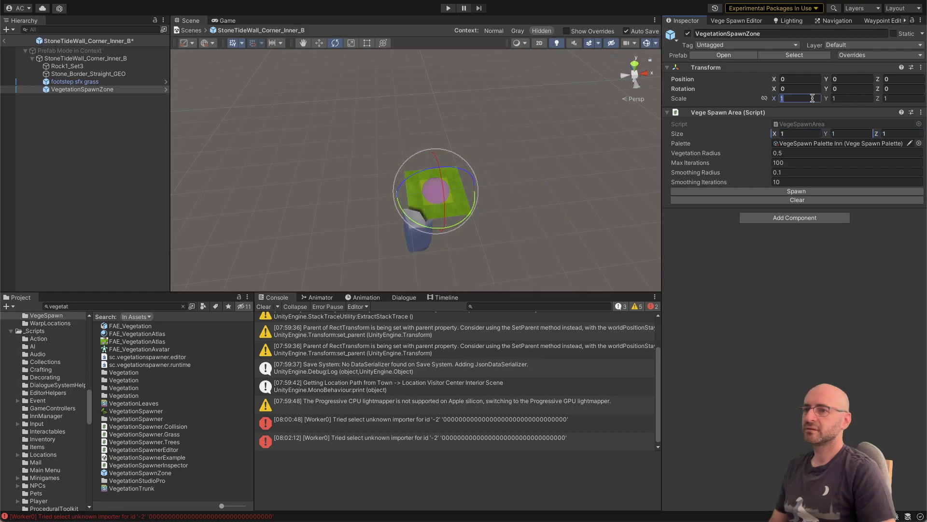
type("1.5")
key("Tab")
key("Tab")
type("1.")
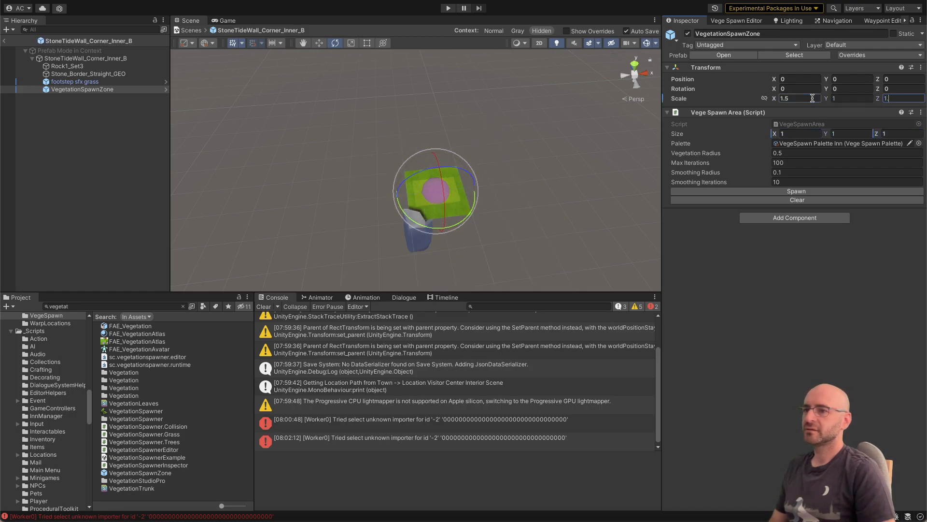
type("5")
key("Return")
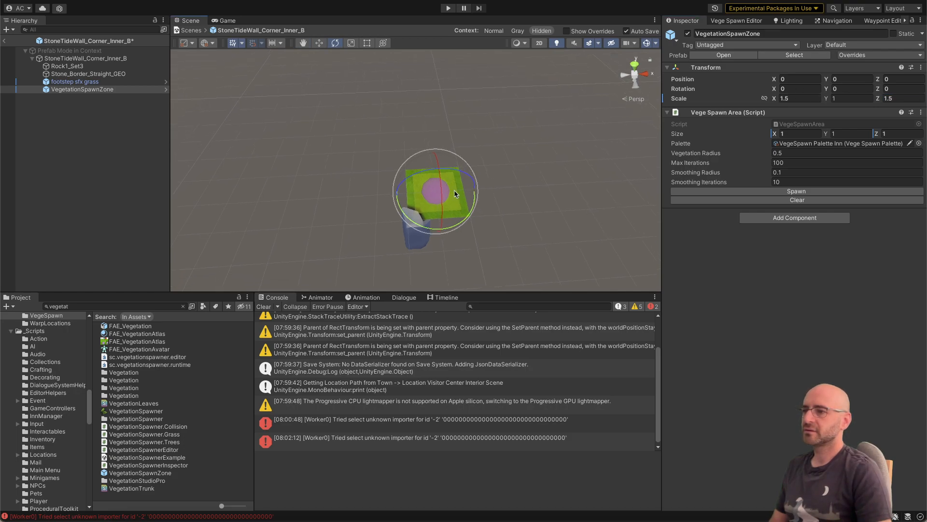
key("w")
left_click_drag(431, 200, 439, 191)
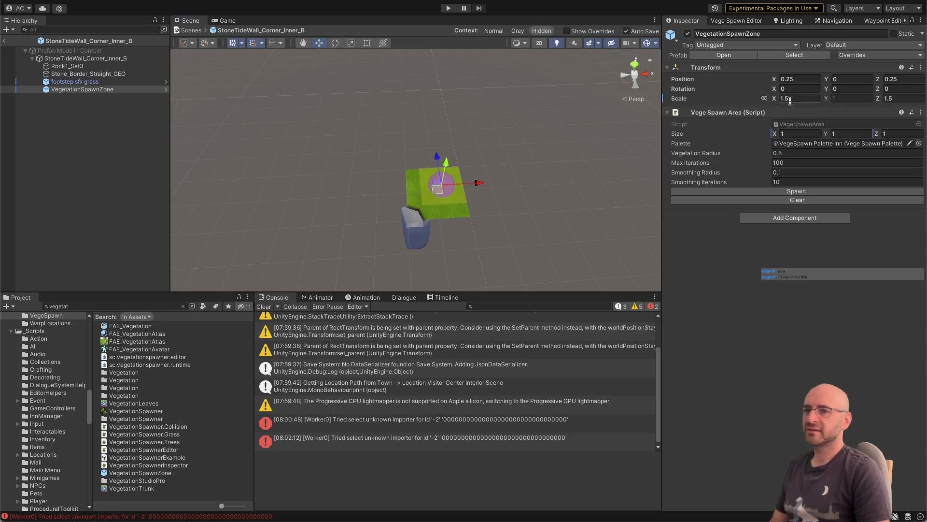
Step: Set the Corner_Inner_B spawn zone's scale to 1.75 on X and Z
type("1.7")
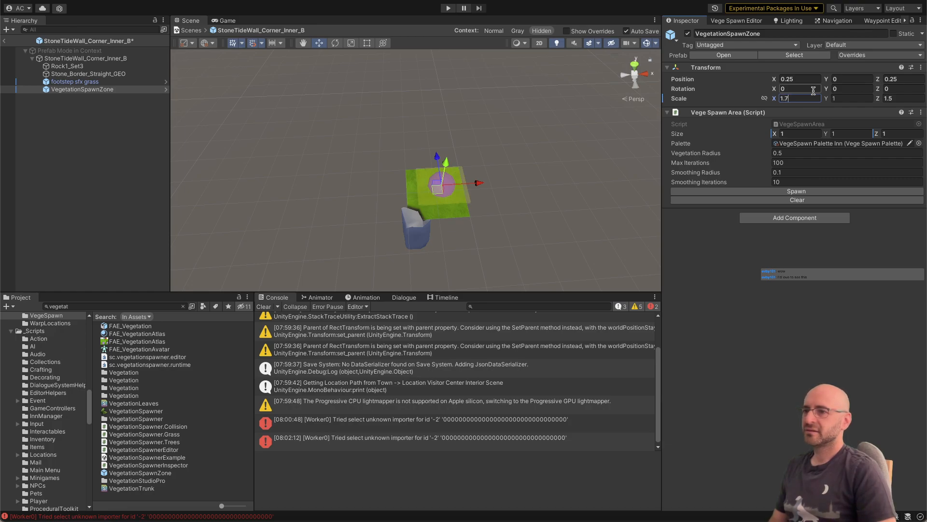
key("Tab")
type("1.75")
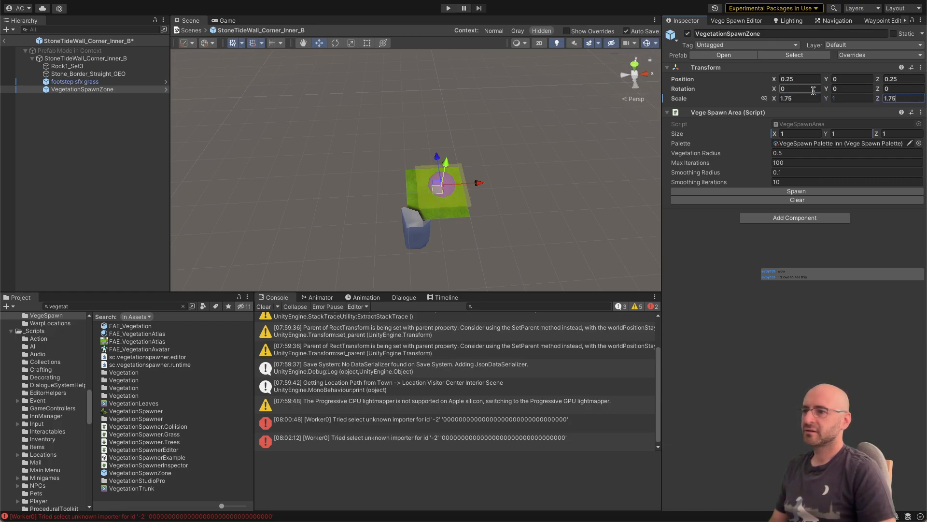
key("Return")
Step: Move the Corner_Inner_B spawn zone to about X 0.08, Z 0.07 and return to the town scene
key("f")
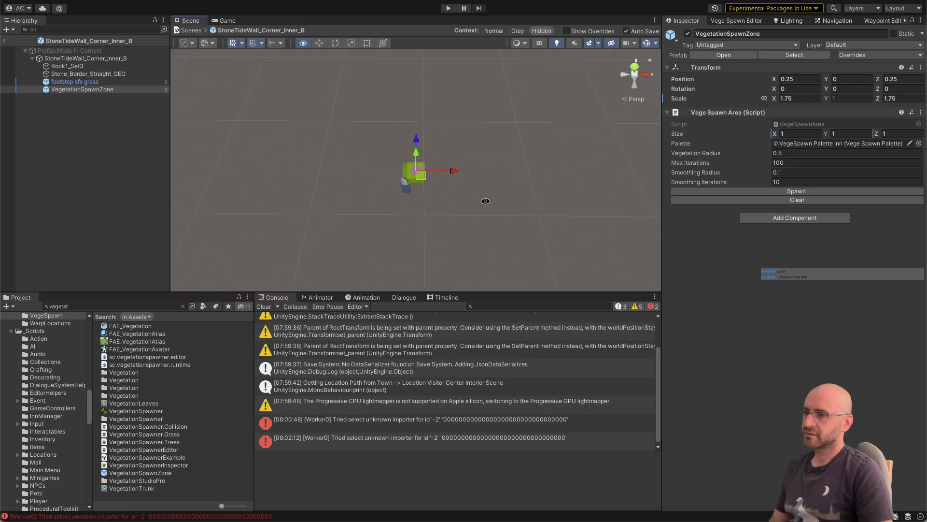
left_click_drag(485, 205, 399, 198, "alt")
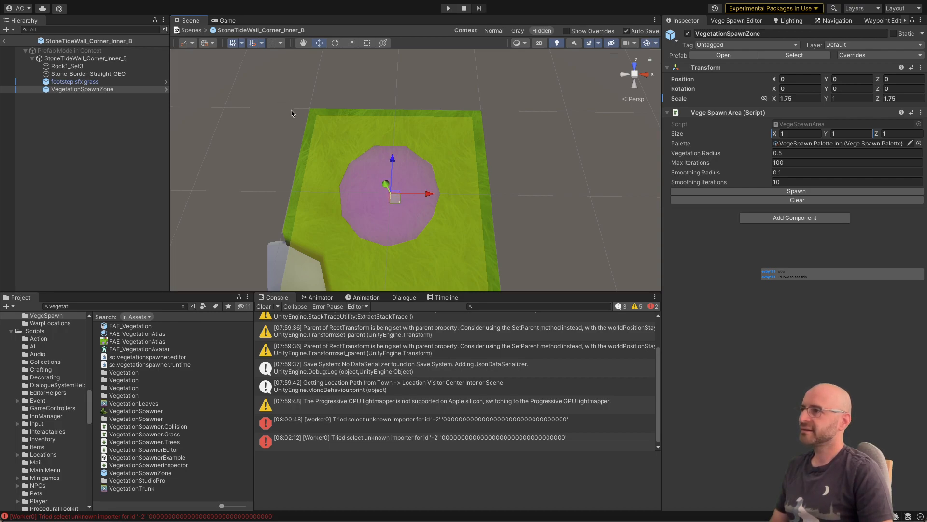
scroll(264, 62, "down", 5)
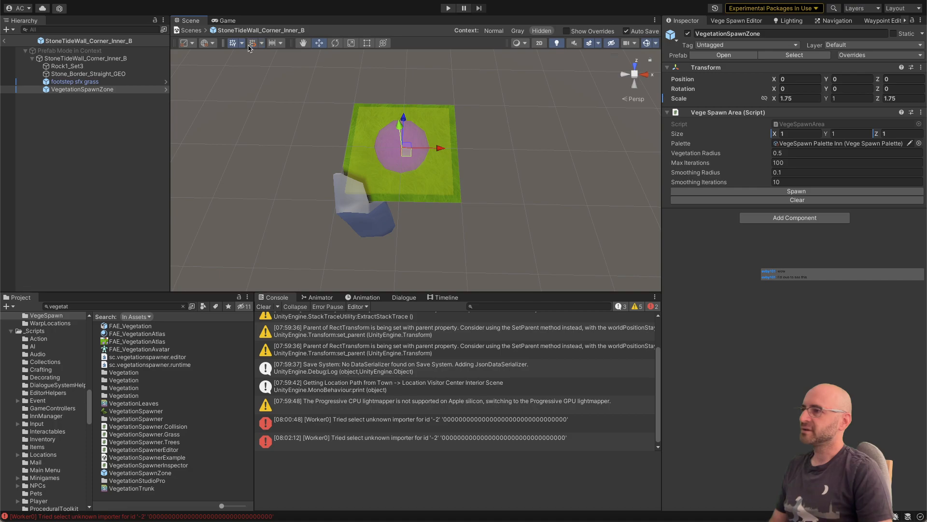
left_click_drag(405, 152, 413, 147)
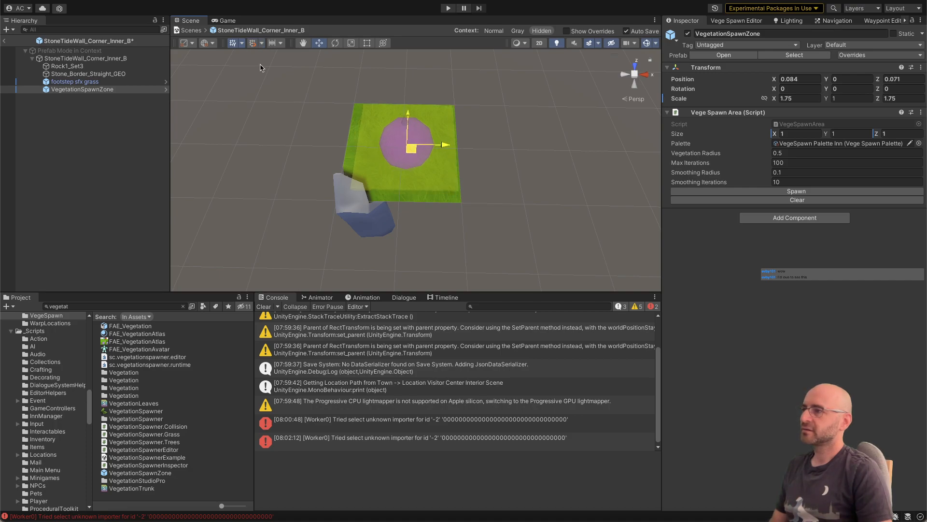
left_click(4, 40)
Step: Open the prefab of StoneTideWall_Straight_C (26) and add a VegetationSpawnZone to it
right_click_drag(331, 90, 208, 107)
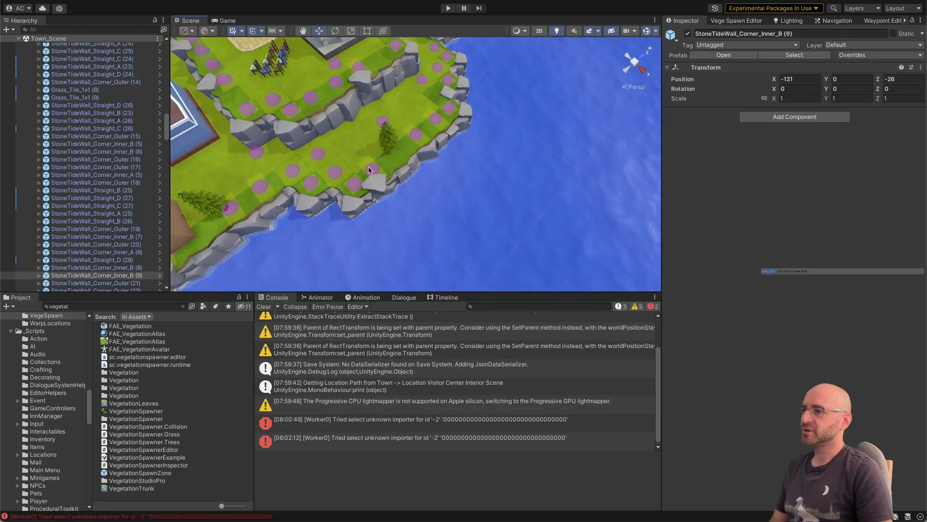
left_click(401, 168)
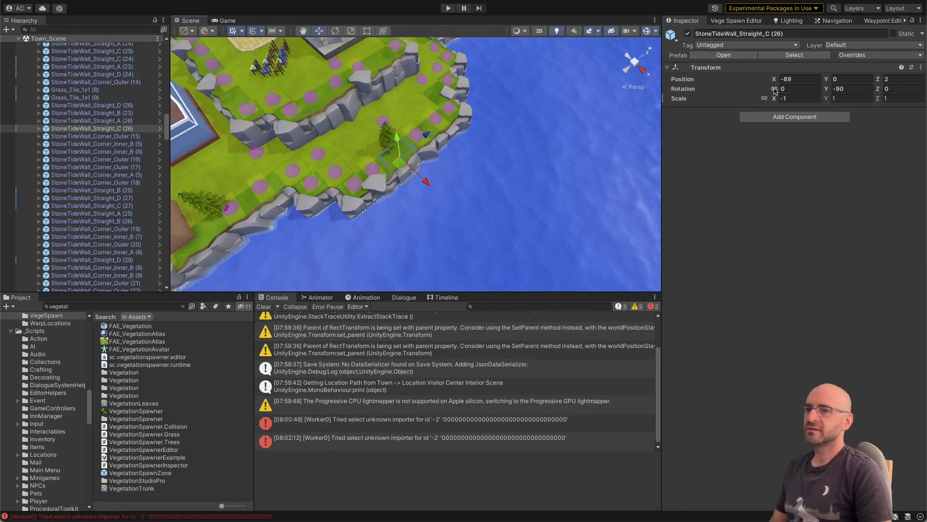
left_click(159, 129)
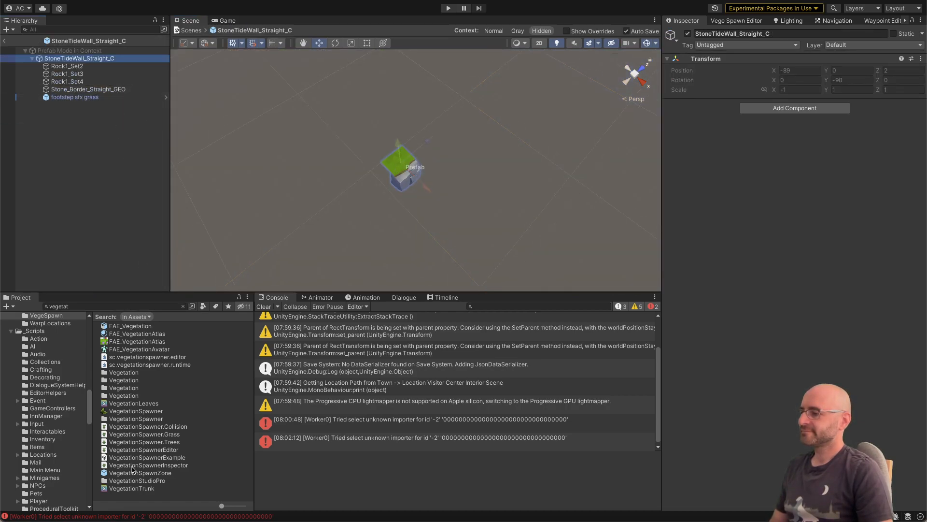
left_click_drag(133, 475, 59, 139)
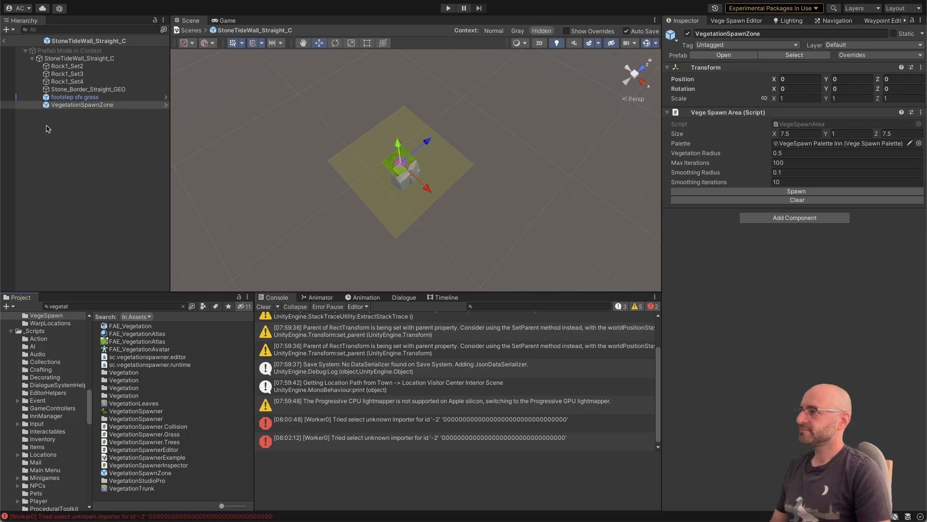
left_click(66, 106)
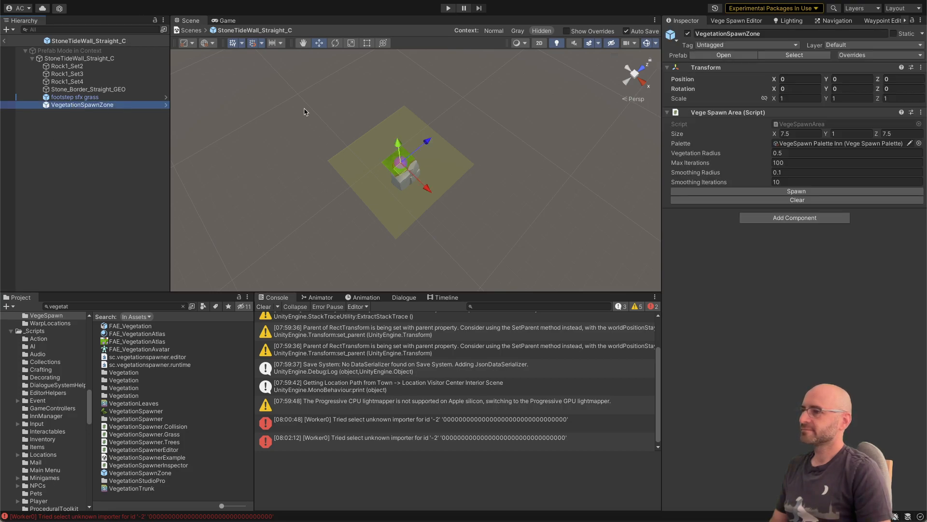
Step: Set the Straight_C spawn zone's area size to 1 on X and Z, and move the zone to Z 0.5
left_click(802, 132)
type("1")
key("Tab")
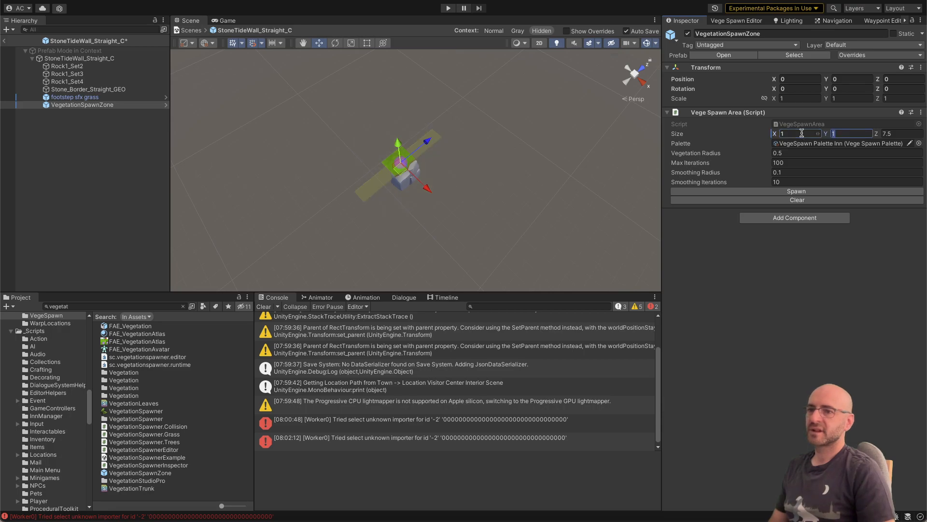
key("Tab")
type("1")
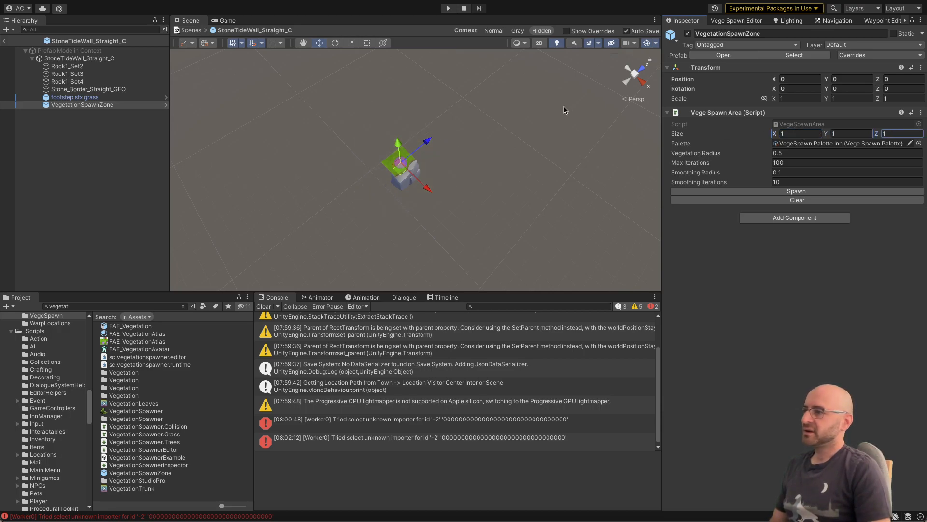
left_click_drag(441, 131, 478, 94, "alt")
key("f")
scroll(459, 141, "up", 10)
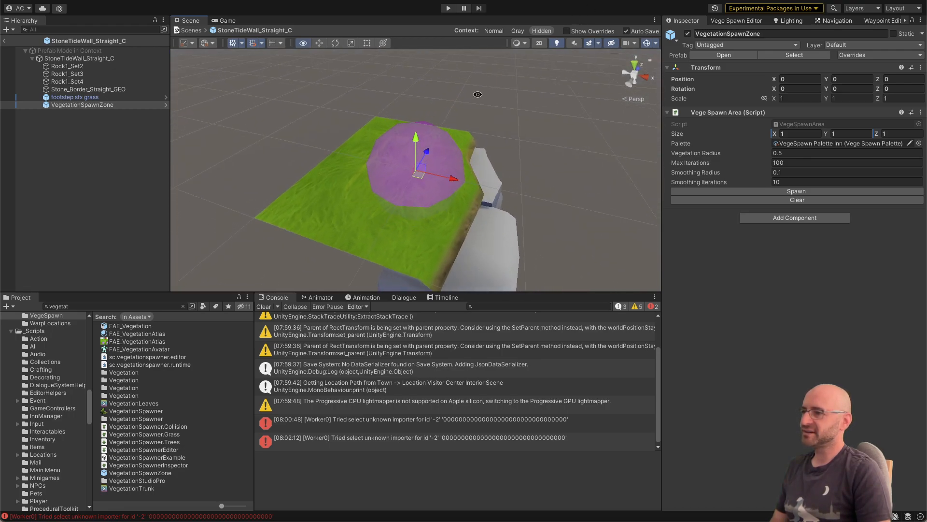
left_click_drag(457, 150, 414, 184, "alt")
Step: Scale the Straight_C spawn zone to 2 on Z and return to the town scene
key("r")
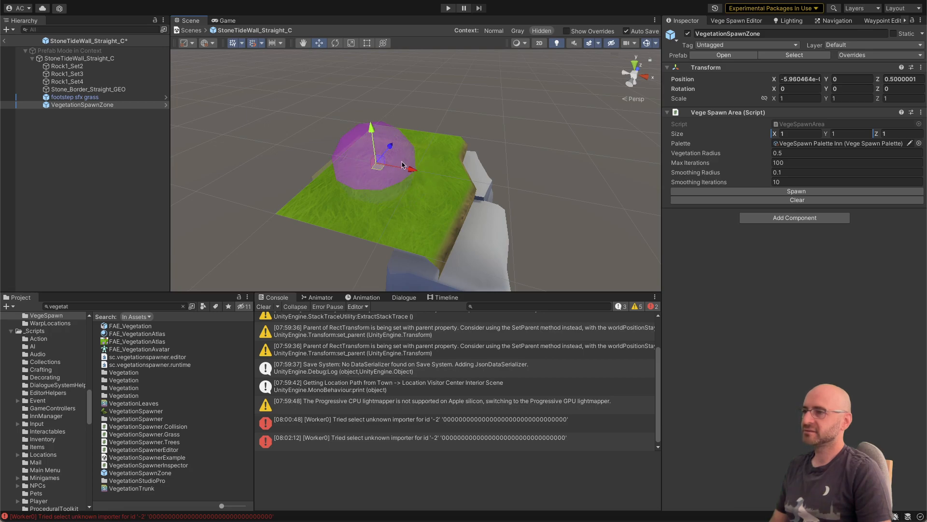
type("2")
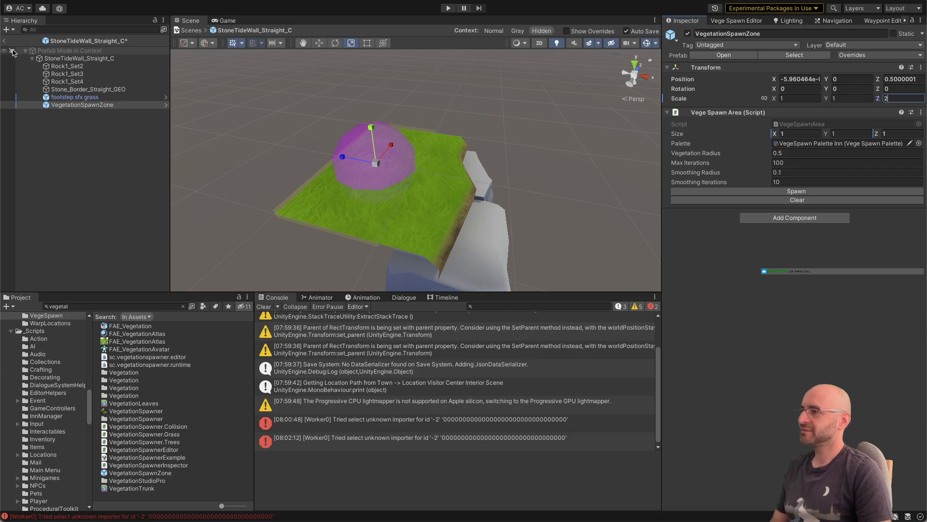
left_click(6, 44)
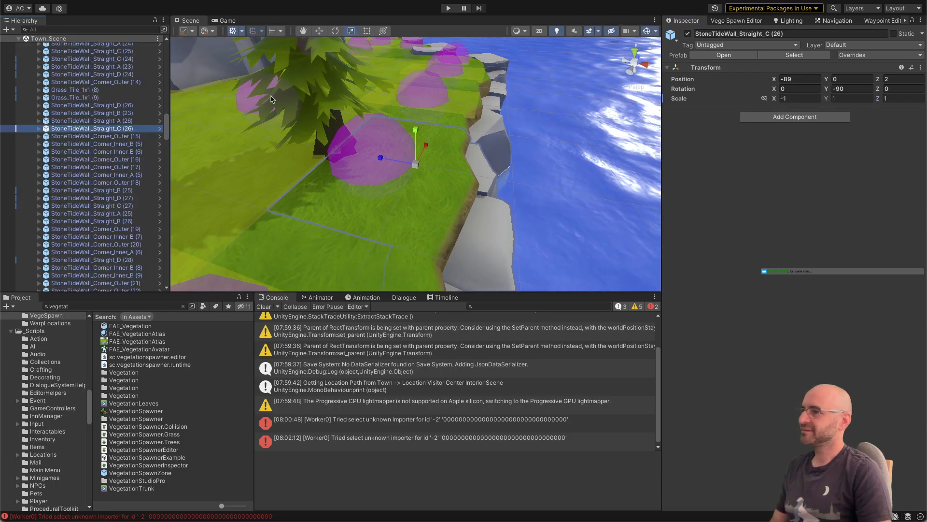
Step: Open the prefab of StoneTideWall_Corner_Inner_A (5) and add a VegetationSpawnZone to it
key("s")
mouse_move(369, 145)
right_mouse_down()
mouse_move(329, 143)
mouse_move(372, 157)
right_mouse_up()
key("w")
left_click(417, 144)
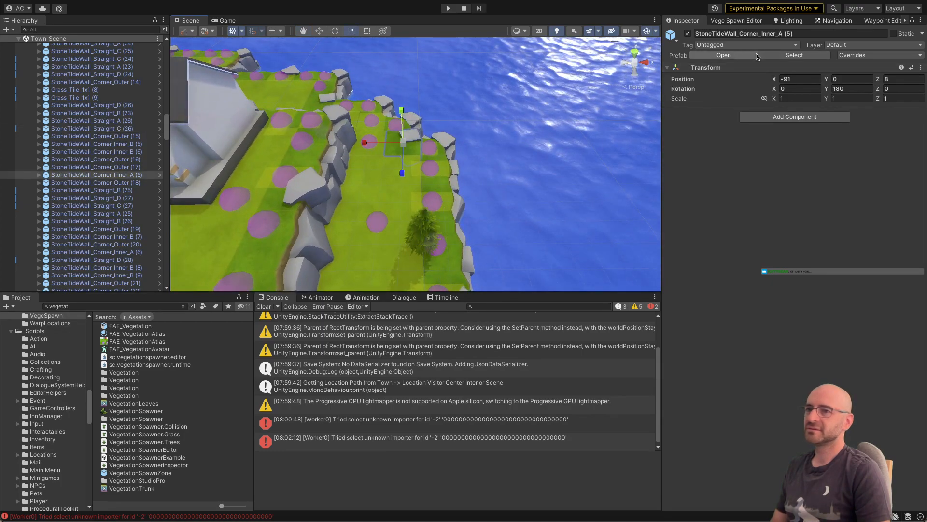
left_click(723, 55)
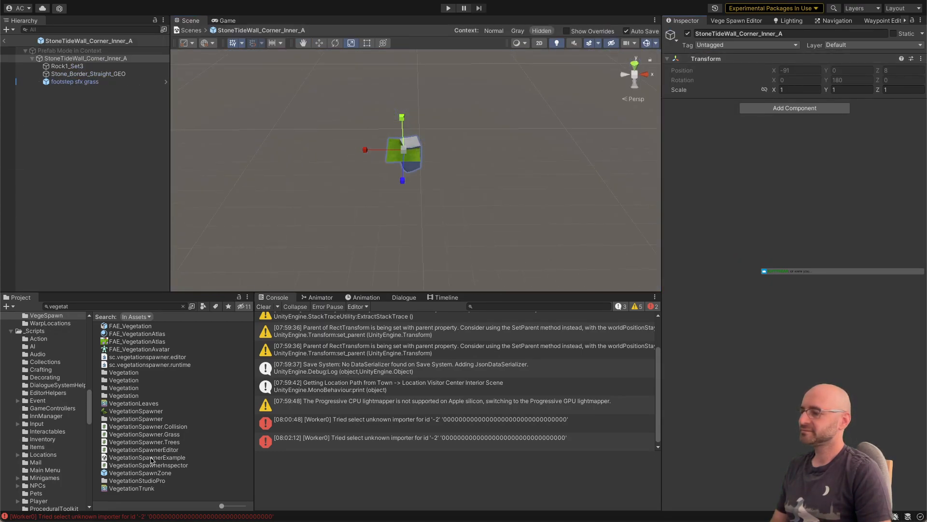
left_click_drag(144, 473, 101, 200)
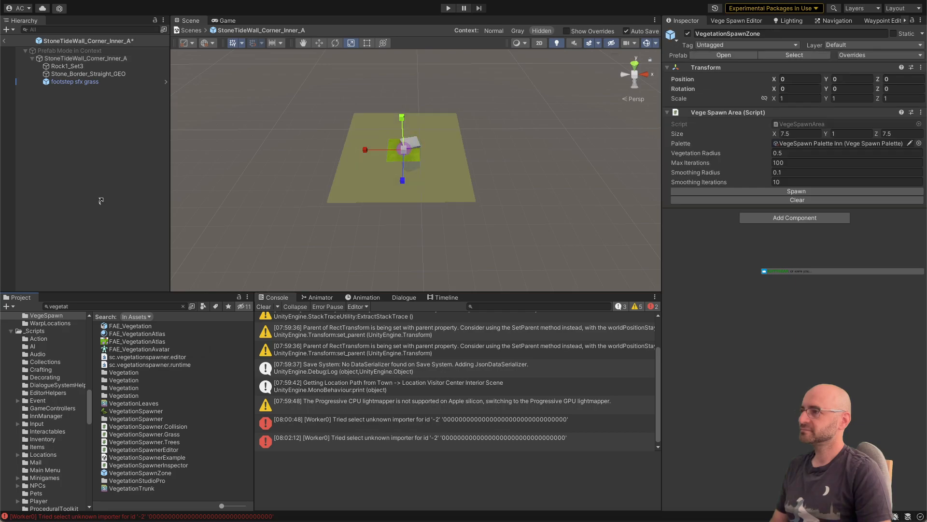
left_click_drag(117, 129, 99, 89)
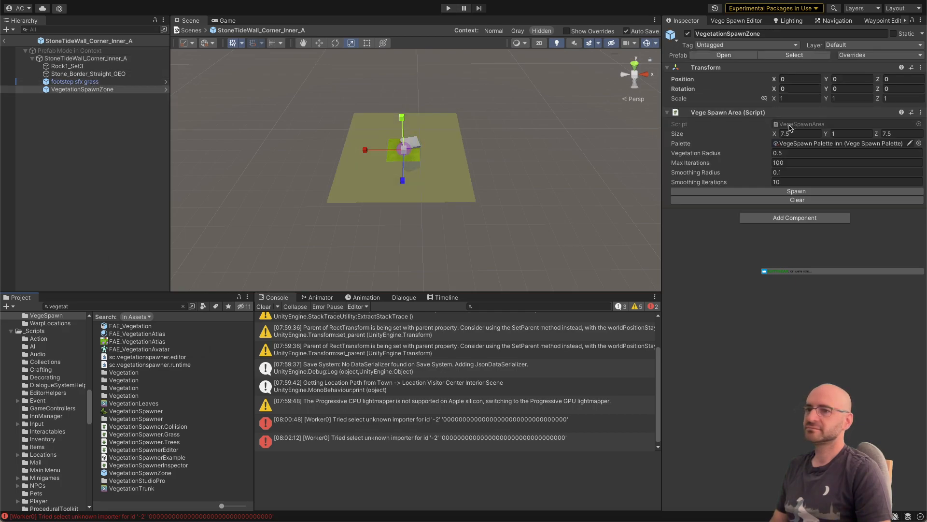
Step: Set the Corner_Inner_A spawn zone's area size to 1 on X and Z
type("1")
key("Tab")
key("Tab")
type("1")
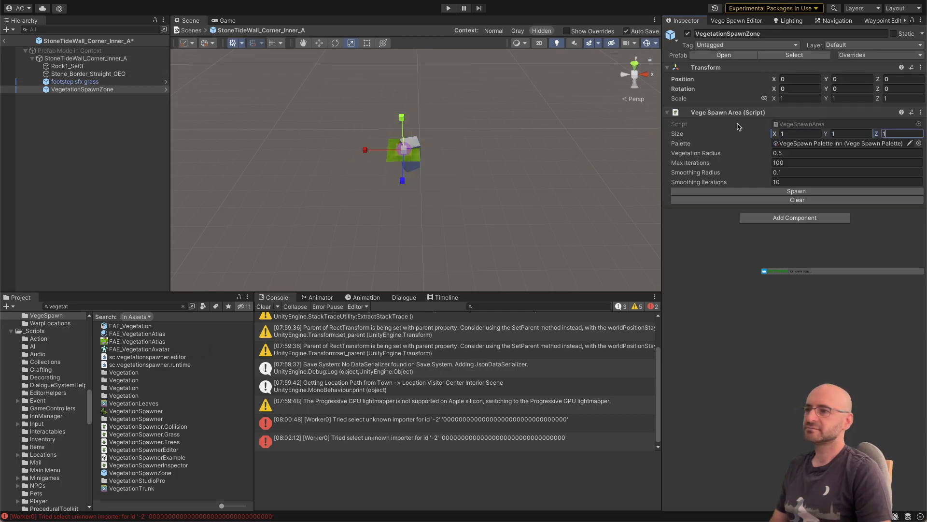
Step: Scale the Corner_Inner_A prefab's VegetationSpawnZone to 1.75 on X and Z
left_click(892, 97)
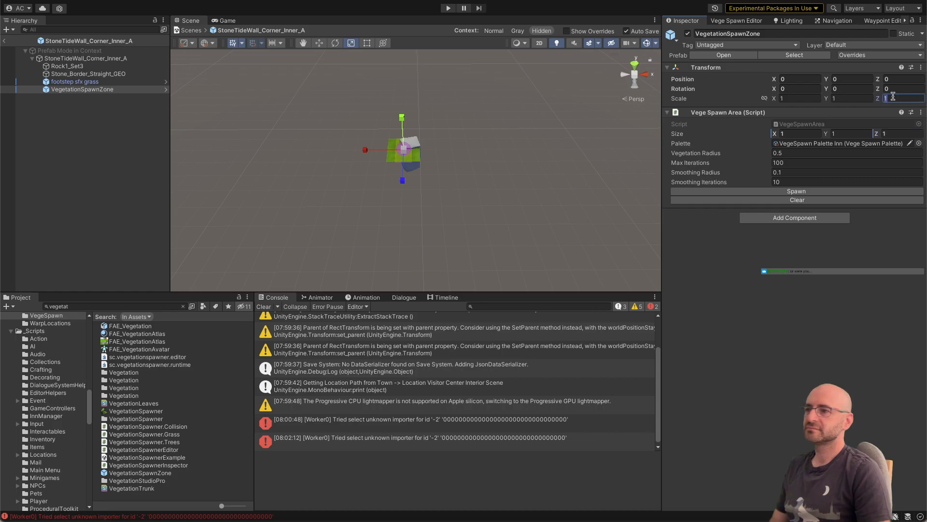
type("2")
left_click(811, 99)
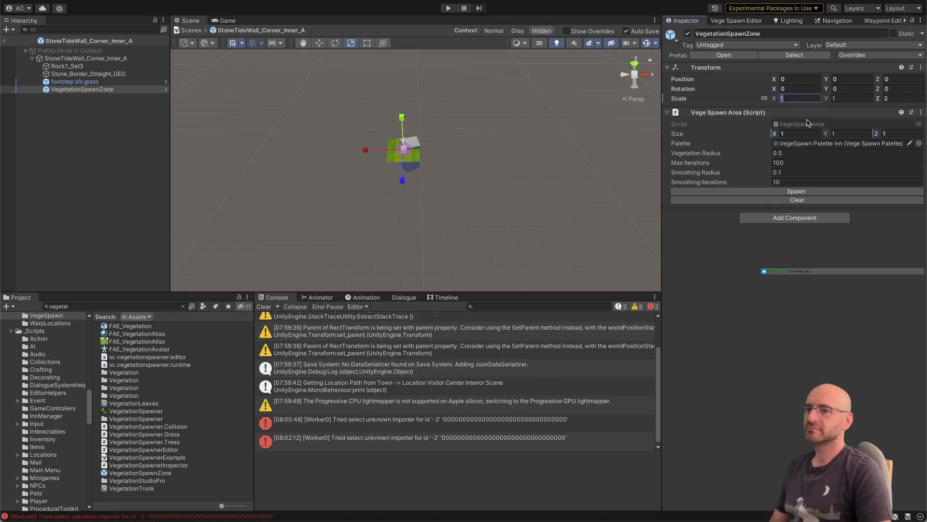
type("7")
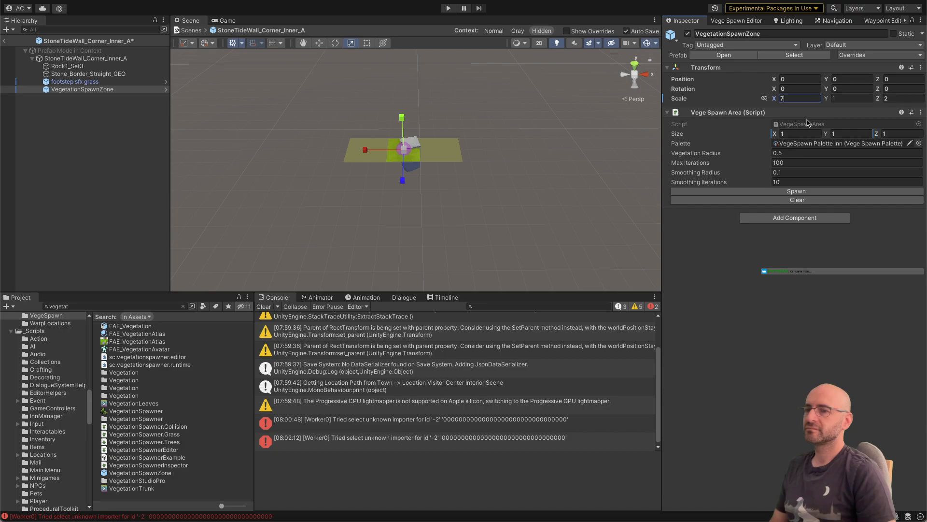
type("/4")
key("Tab")
key("Tab")
type("1.")
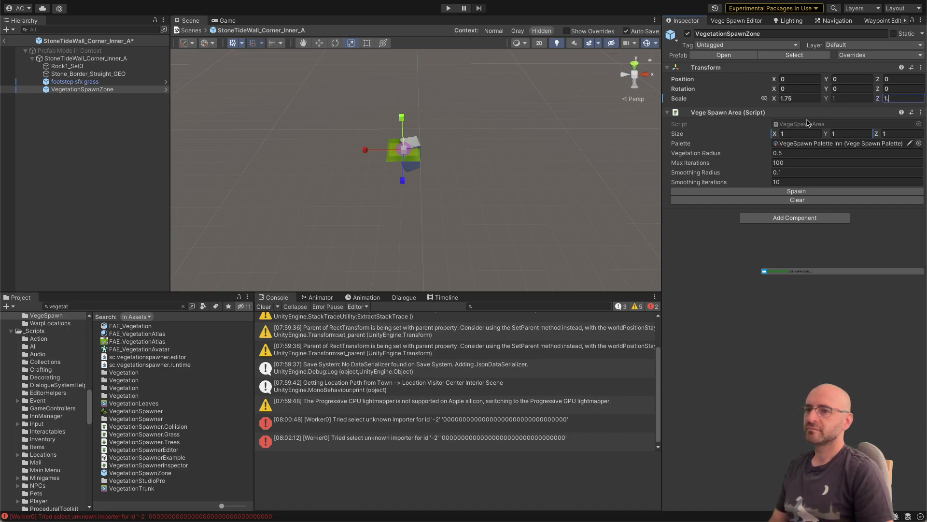
type("75")
key("Return")
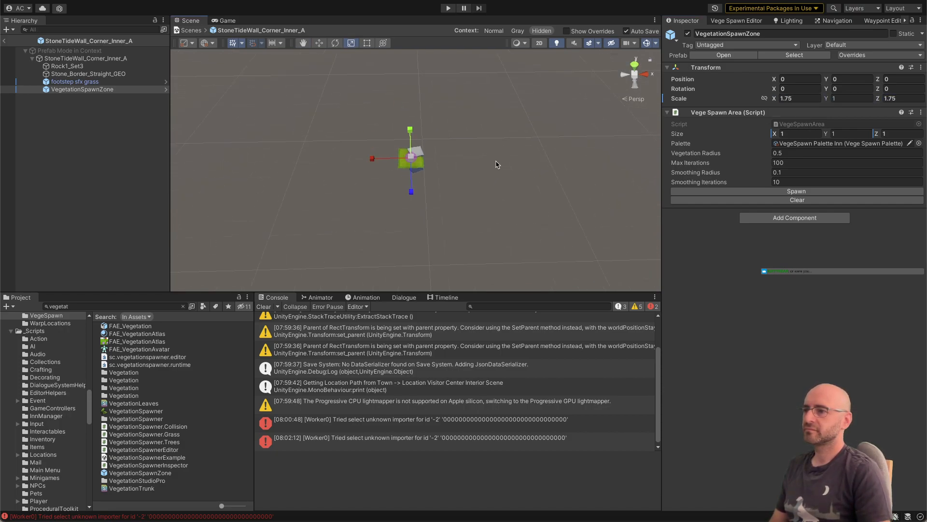
Step: Check how the spawn zone fits the Corner_Inner_A grass and return to the town scene
key("f")
left_click_drag(495, 162, 495, 191, "alt")
scroll(494, 191, "down", 3)
key("w")
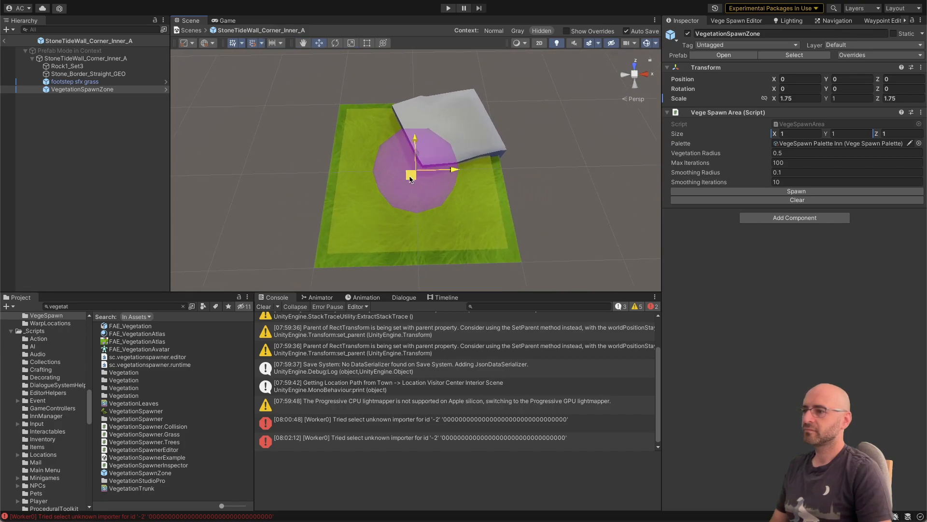
left_click(4, 42)
mouse_move(326, 116)
right_mouse_down()
mouse_move(322, 193)
mouse_move(319, 114)
right_mouse_up()
key("s")
key("a")
key("w")
key("w")
scroll(142, 108, "up", 15)
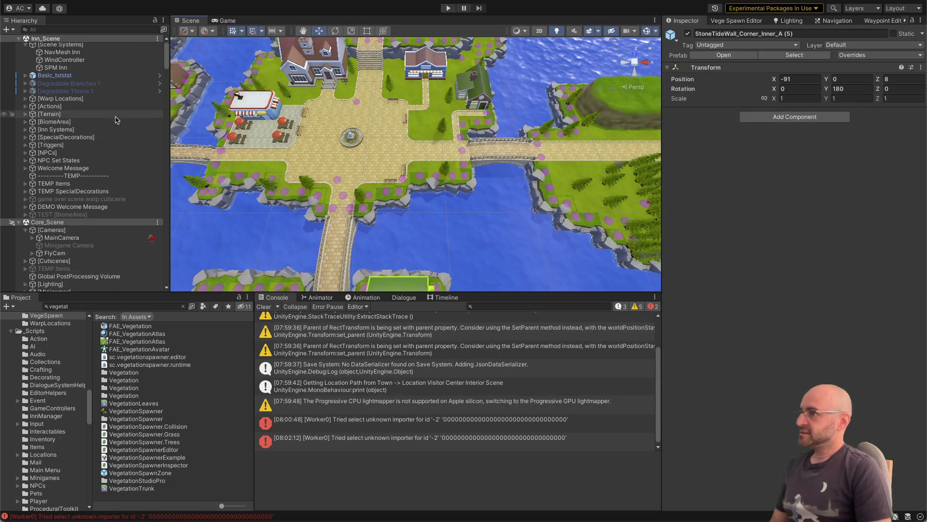
Step: Unload Inn_Scene and make Town_Scene the active scene
right_click(31, 52)
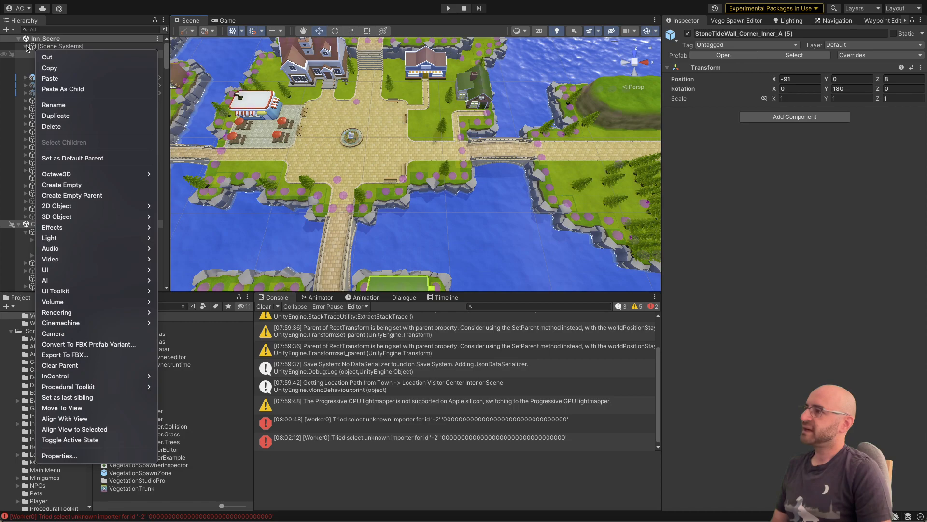
left_click(26, 46)
left_click(26, 46)
left_click(35, 40)
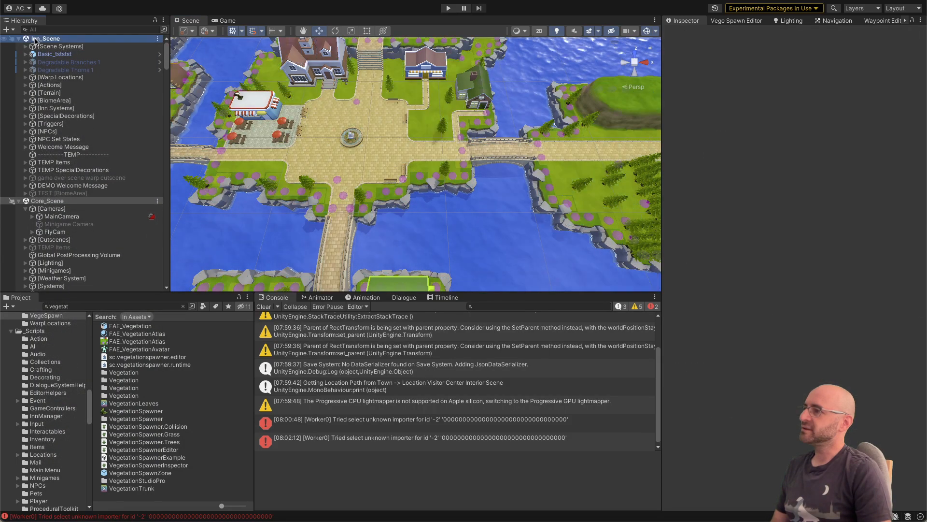
right_click(34, 41)
left_click(64, 98)
right_click(48, 178)
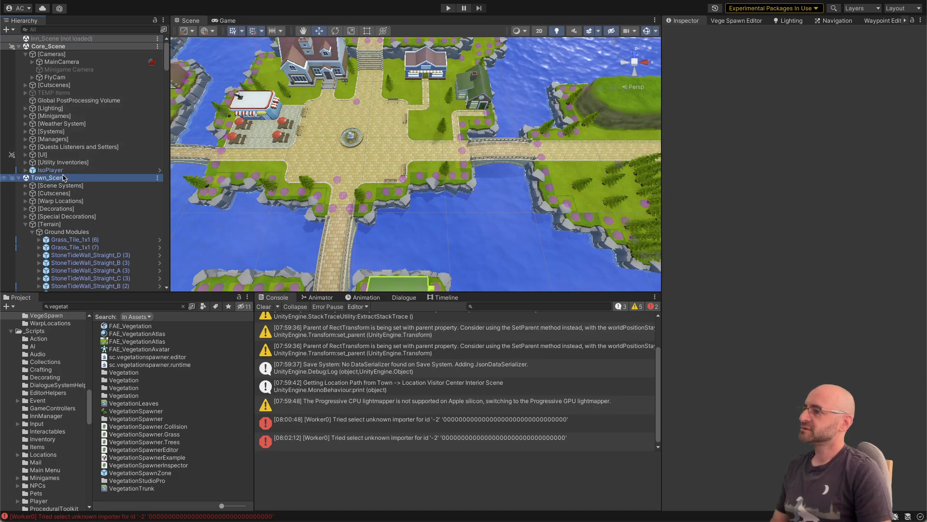
left_click(66, 179)
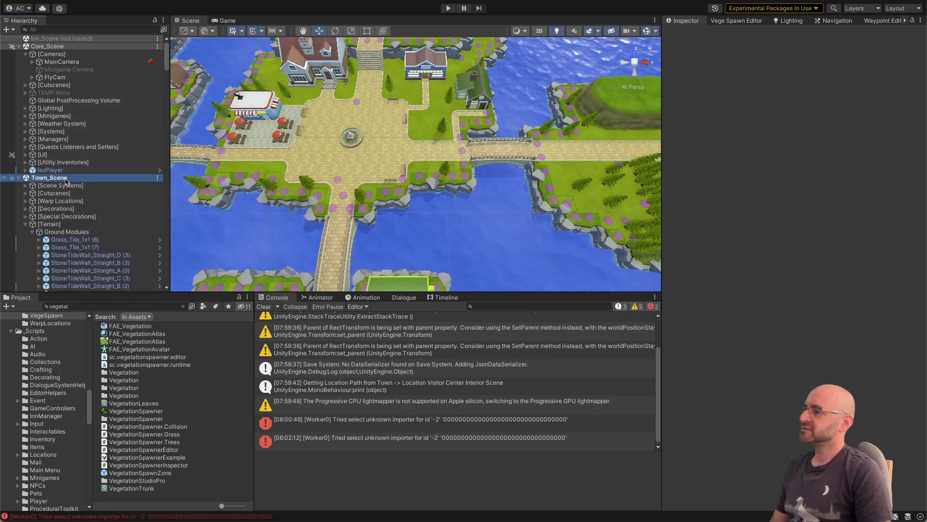
Step: Try to populate all vegetation spawn areas, and inspect the positionCount code in VegeSpawnArea.cs behind the console error
left_click(732, 20)
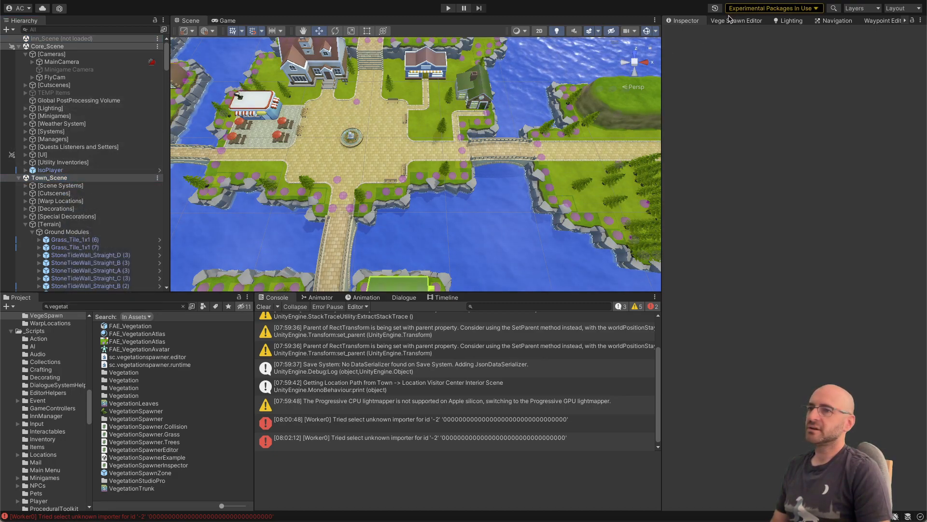
left_click(732, 42)
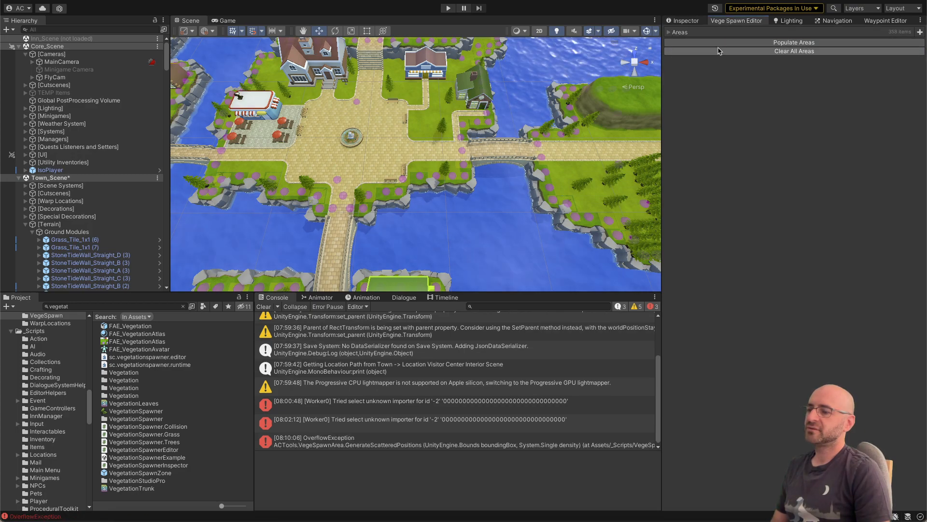
left_click(509, 441)
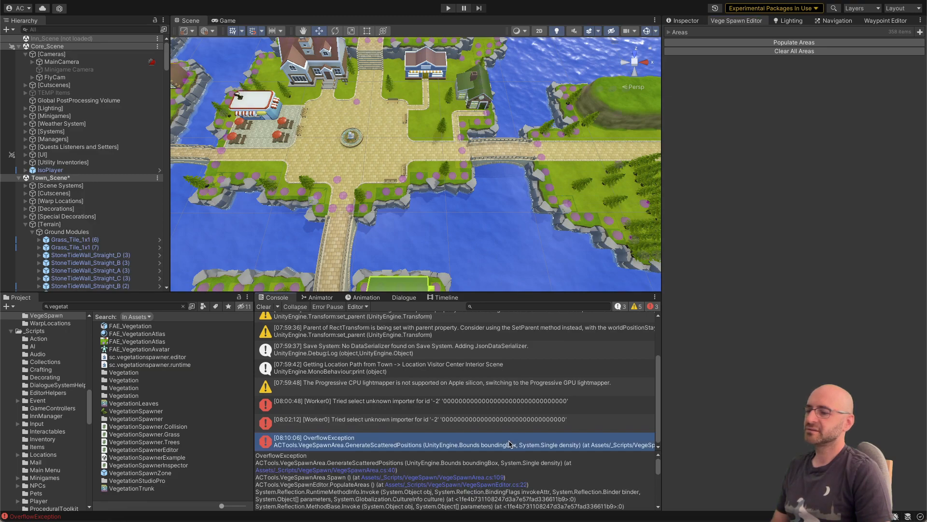
left_click(353, 470)
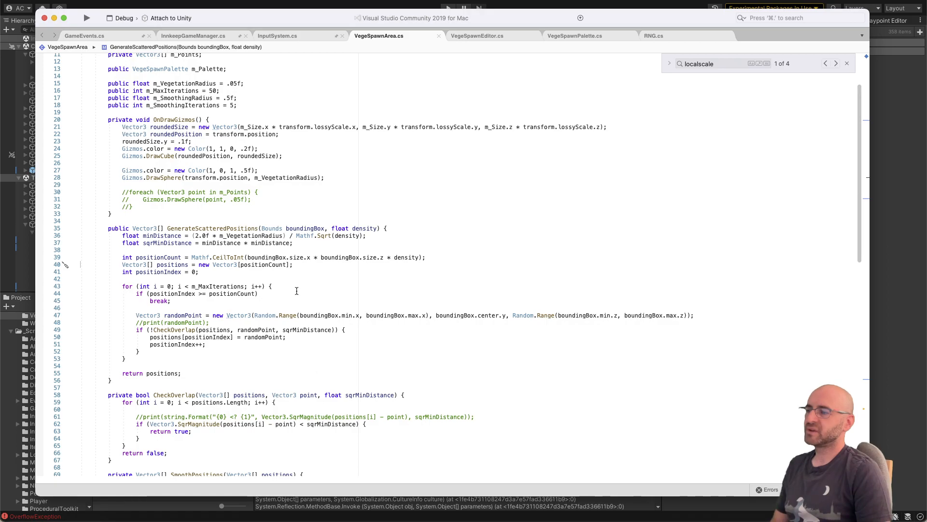
double_click(276, 267)
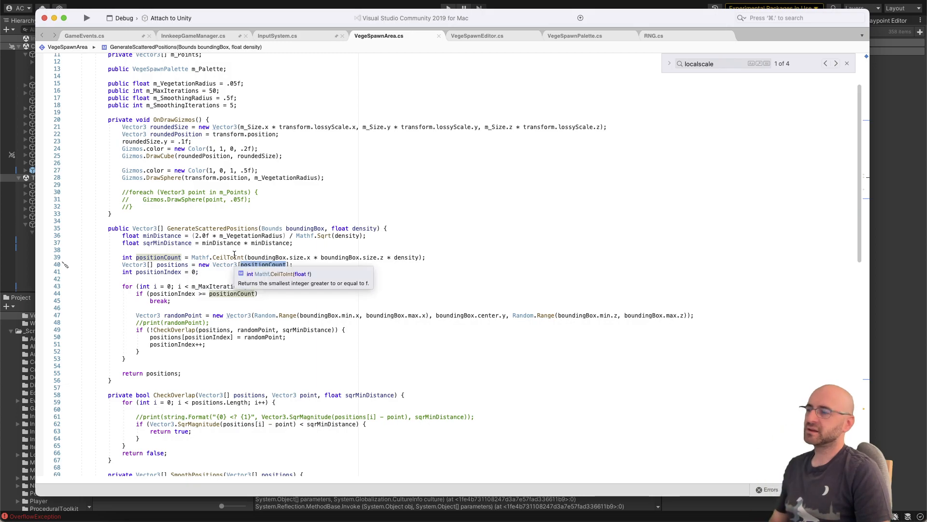
Step: Examine the town's spawn zones in Unity, clear the console, and go back to VegeSpawnArea.cs in Visual Studio
key("super+Tab")
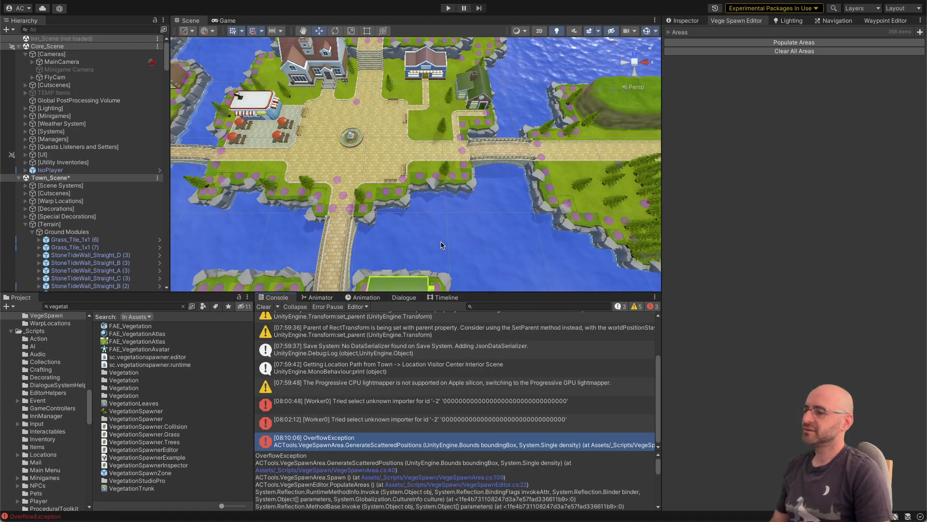
left_click_drag(317, 234, 418, 255, "alt")
key("w")
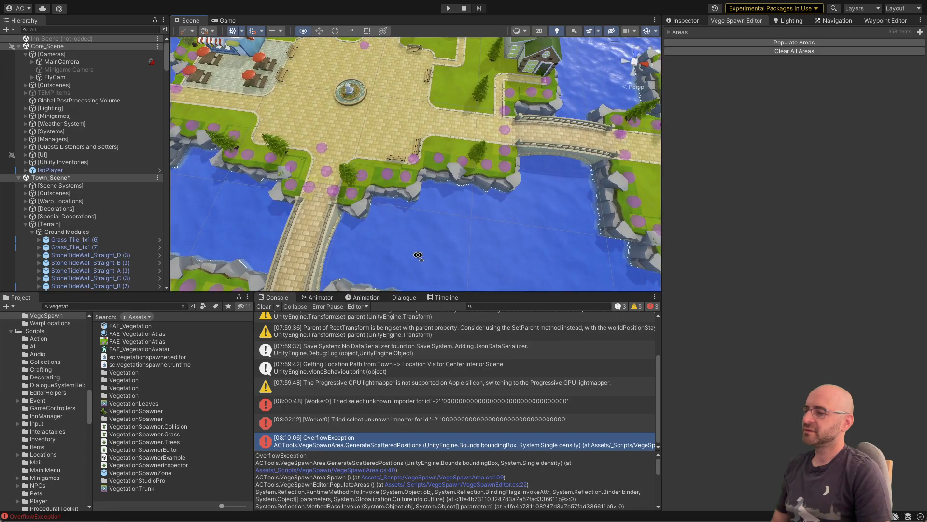
key("a")
right_click_drag(418, 254, 417, 192)
key("w")
key("a")
key("s")
key("s")
key("w")
key("w")
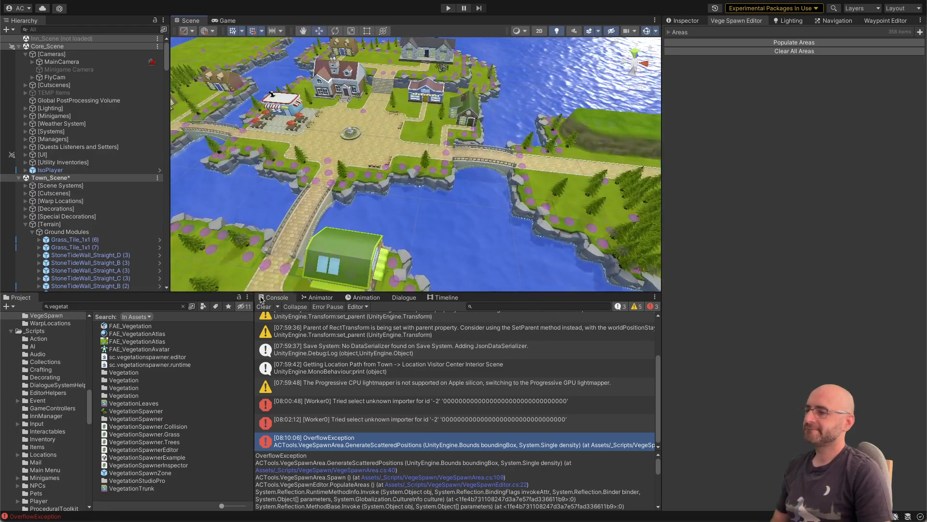
left_click(263, 307)
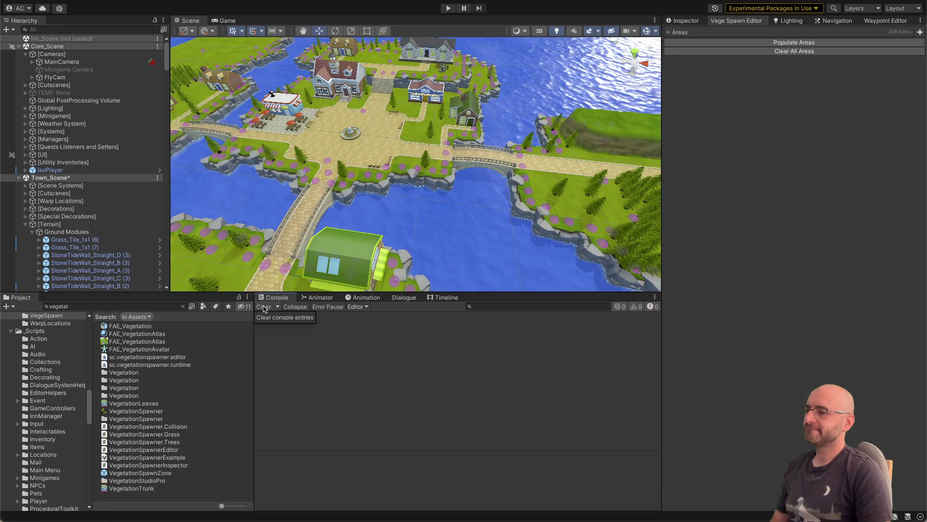
left_click(418, 129)
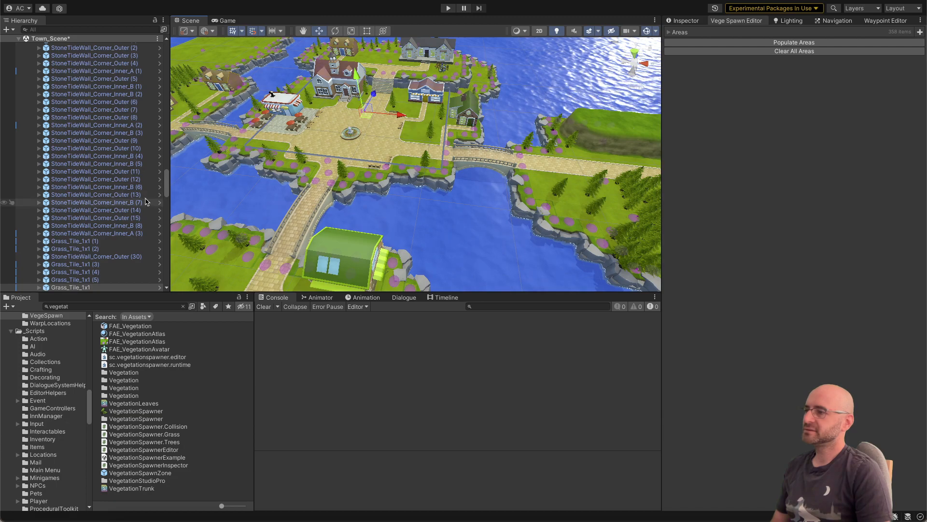
key("super+Tab")
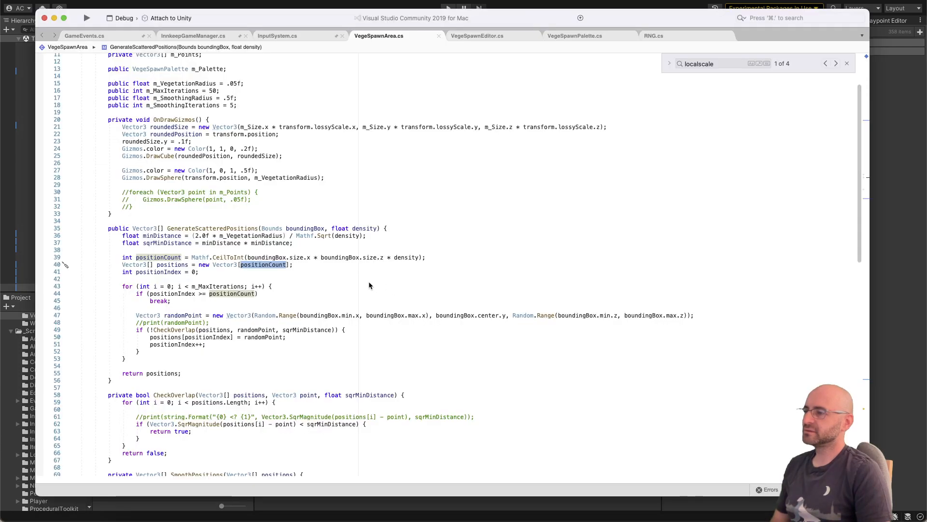
left_click(439, 254)
key("Return")
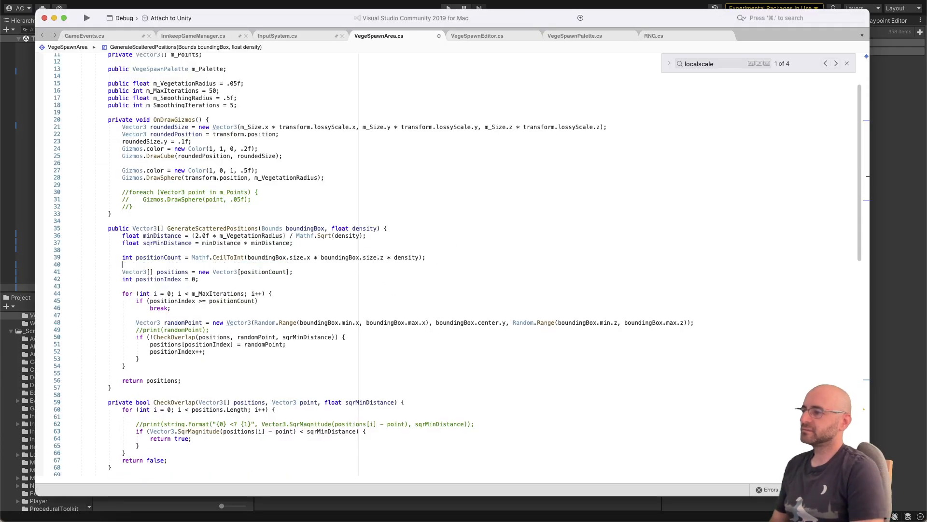
type("print(positionCount)")
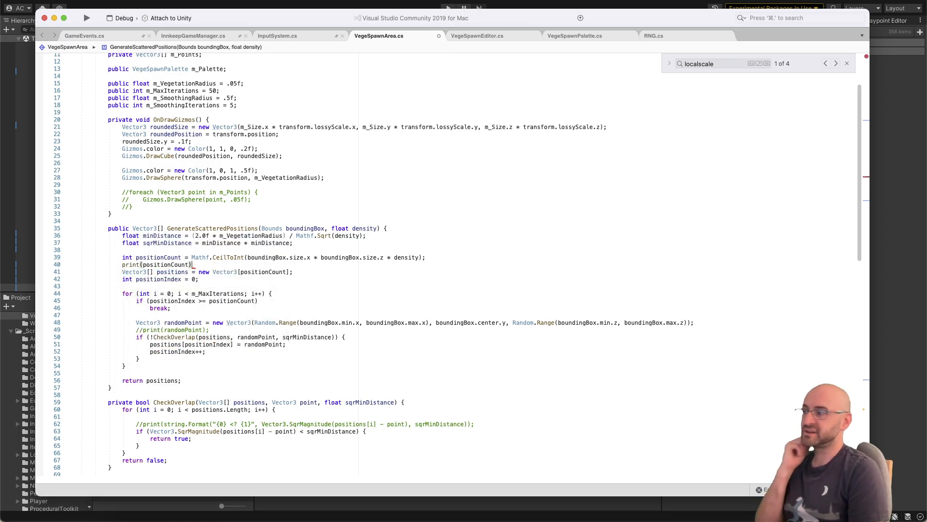
key("super+BackSpace")
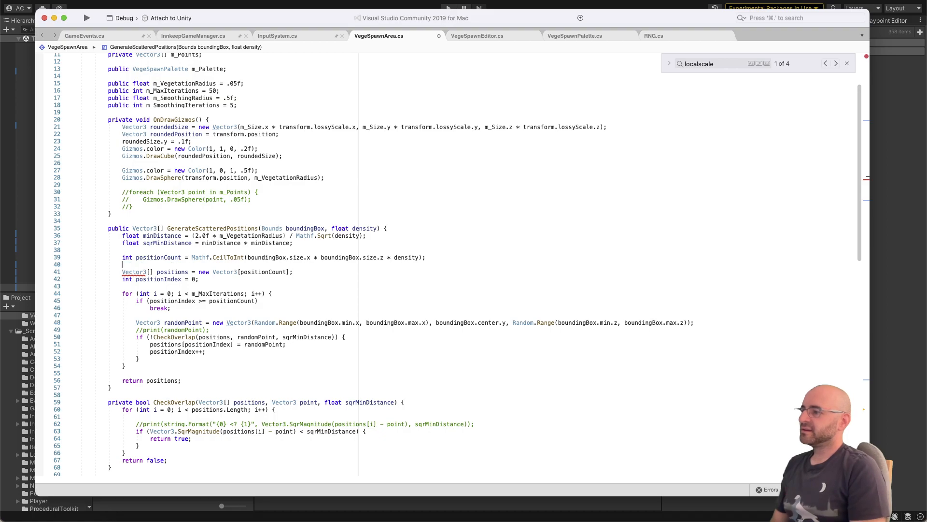
Step: Wrap the Mathf.CeilToInt expression for positionCount in Mathf.Abs and switch back to Unity
type("Mathf.Abs(")
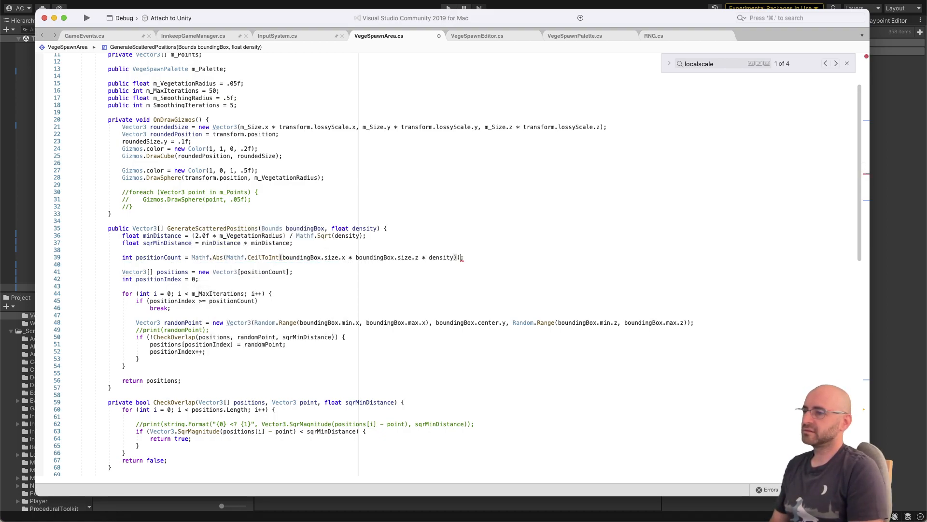
key("super+Tab")
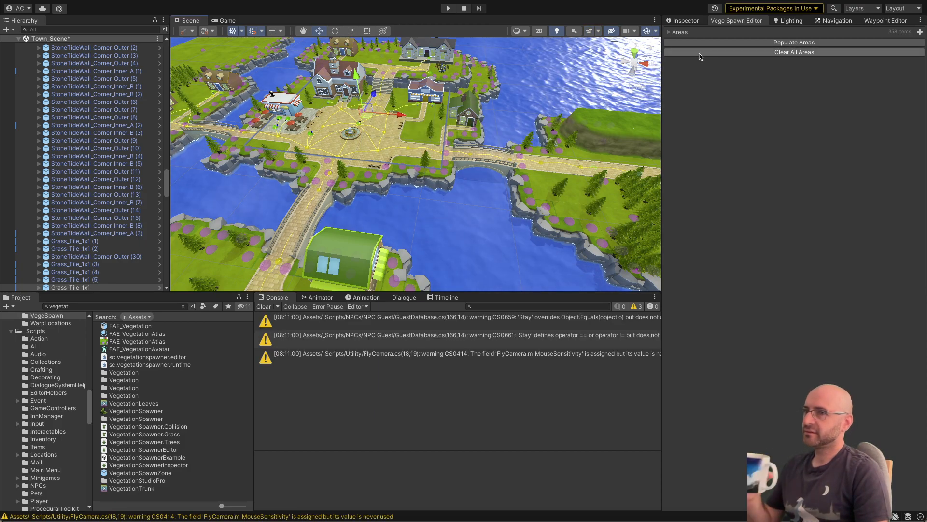
Step: Clear and repopulate all vegetation spawn areas, and inspect the spawned plants around the fountain plaza
left_click(699, 54)
left_click(700, 48)
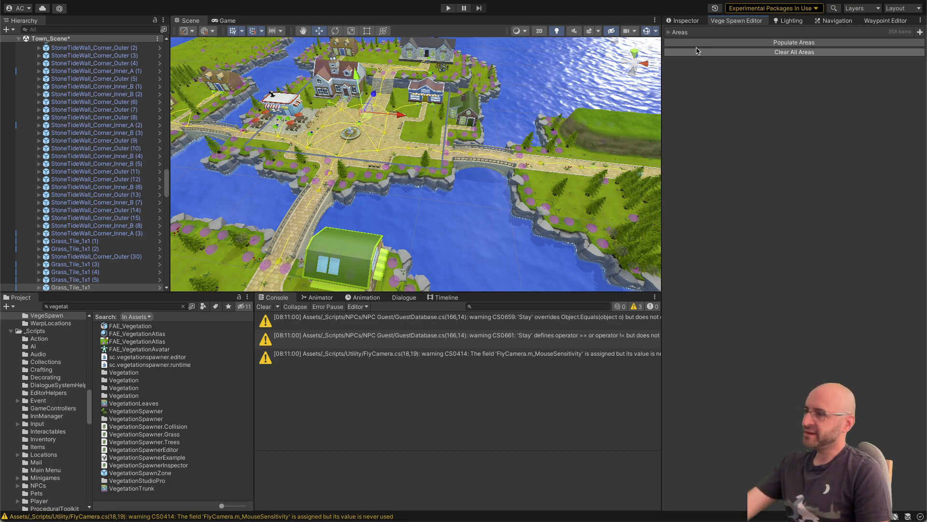
mouse_move(470, 146)
right_mouse_down()
mouse_move(451, 143)
mouse_move(481, 154)
mouse_move(473, 157)
right_mouse_up()
key("w")
key("a")
key("s")
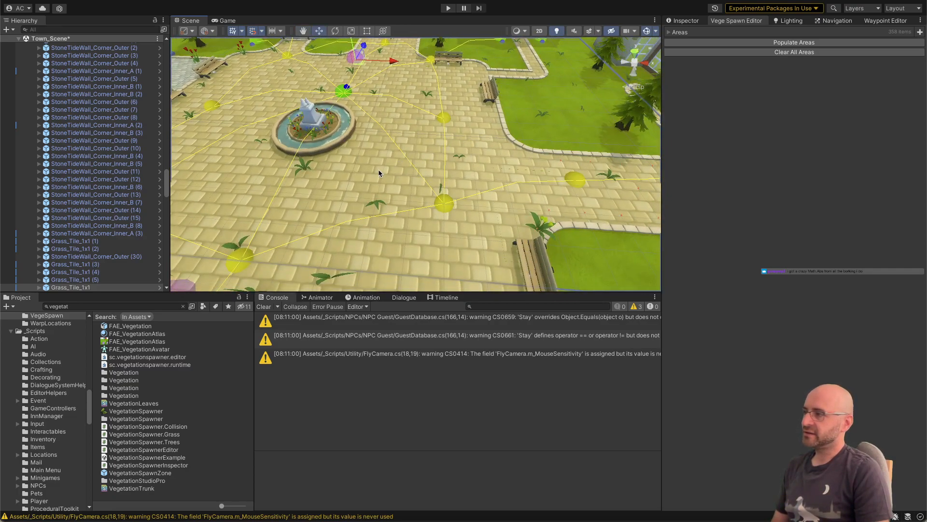
Step: Open the prefab of the BrickPath_Solid_Tile (3) ground piece around the fountain
left_click(375, 182)
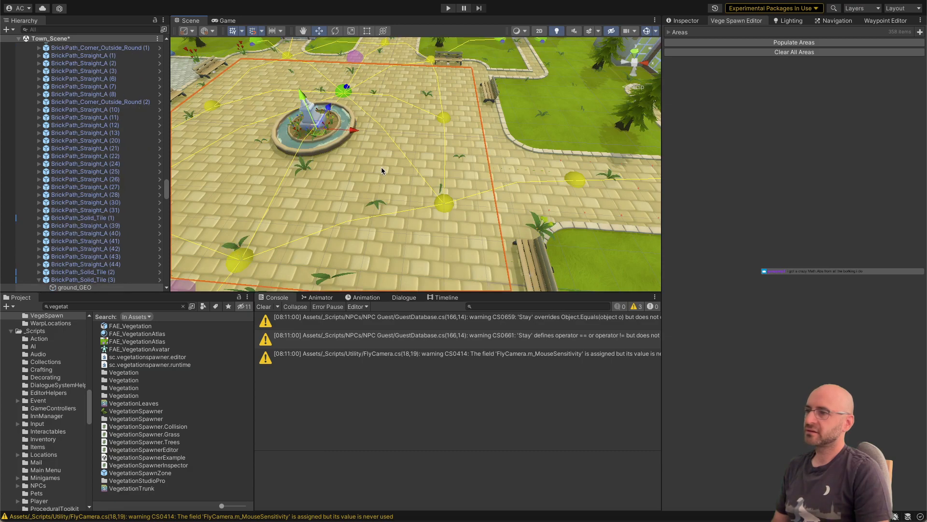
left_click(145, 272)
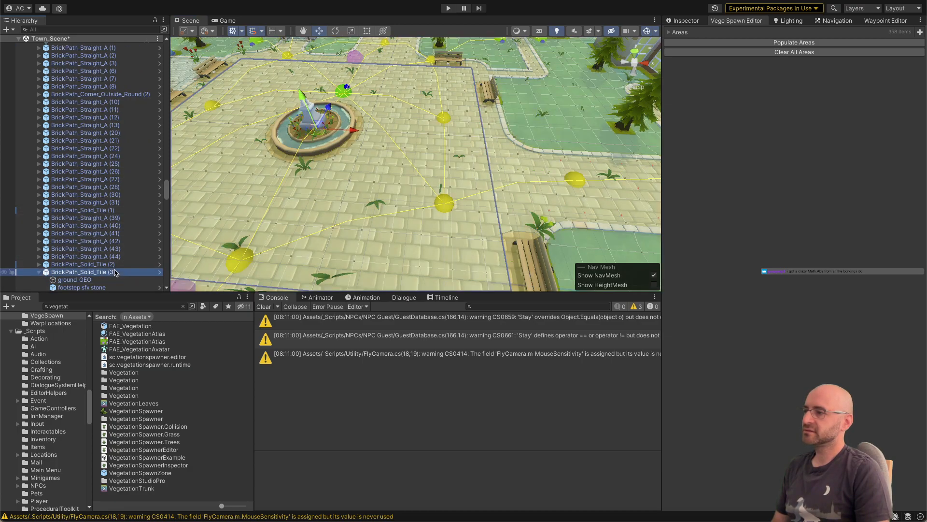
left_click(159, 272)
Step: Examine the components and layers of ground_GEO and footstep sfx stone in the BrickPath_Solid_Tile prefab
left_click(90, 74)
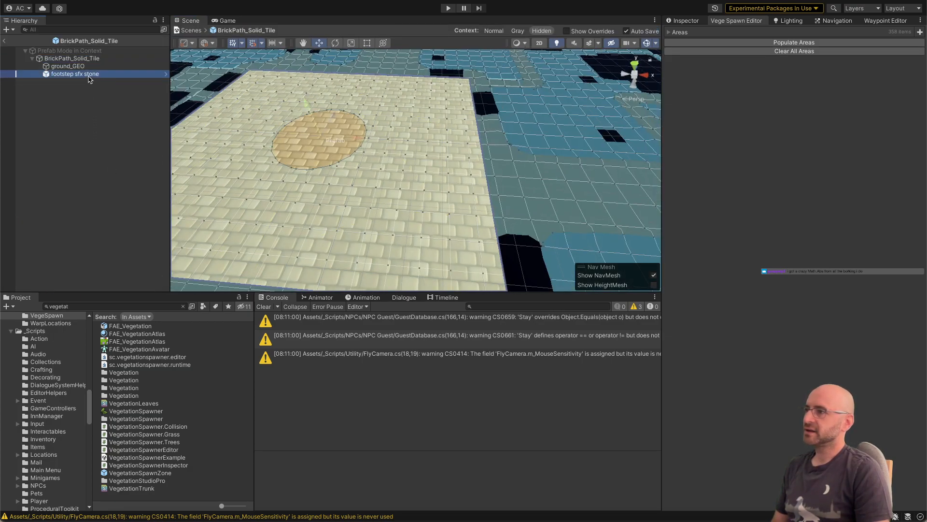
left_click(90, 67)
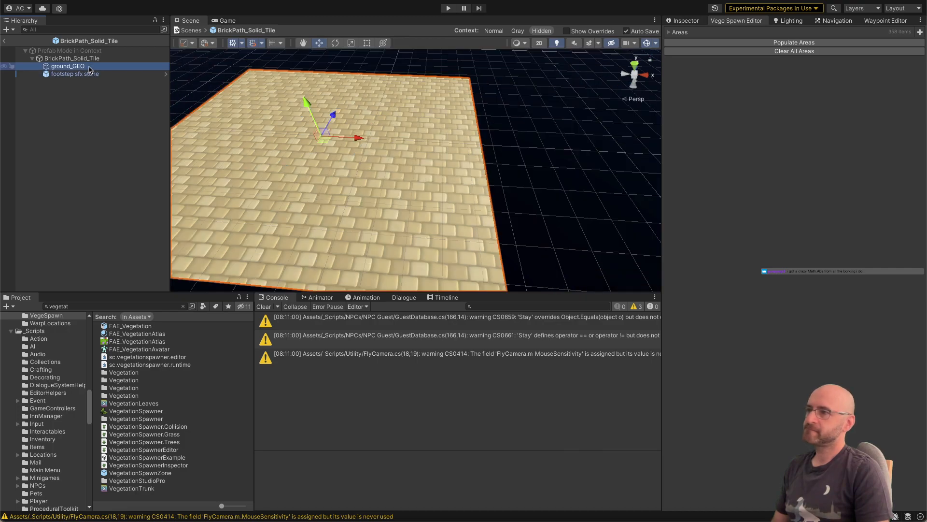
left_click(687, 22)
left_click(125, 59)
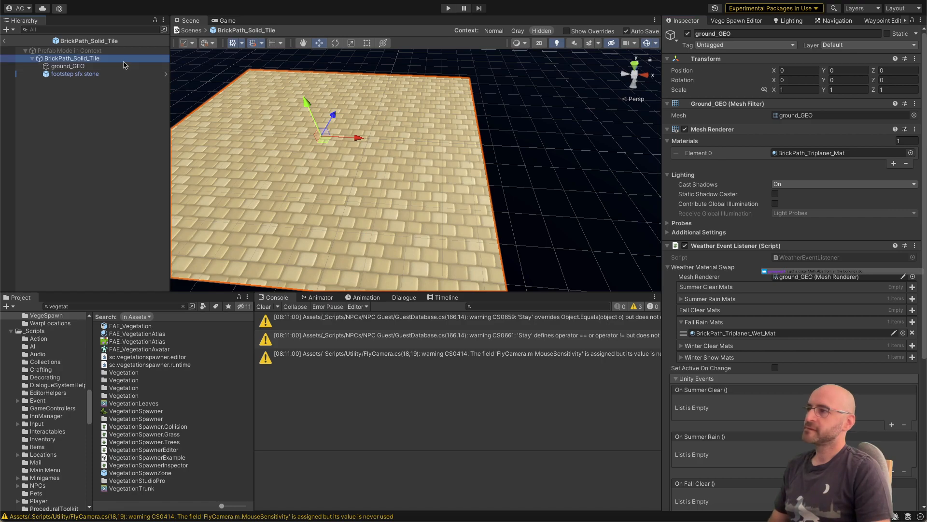
key("Down")
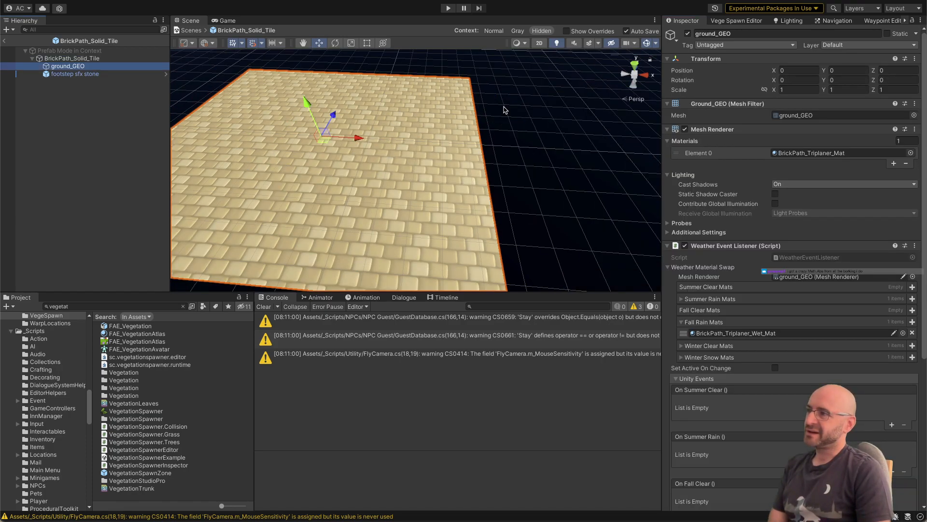
scroll(726, 268, "down", 8)
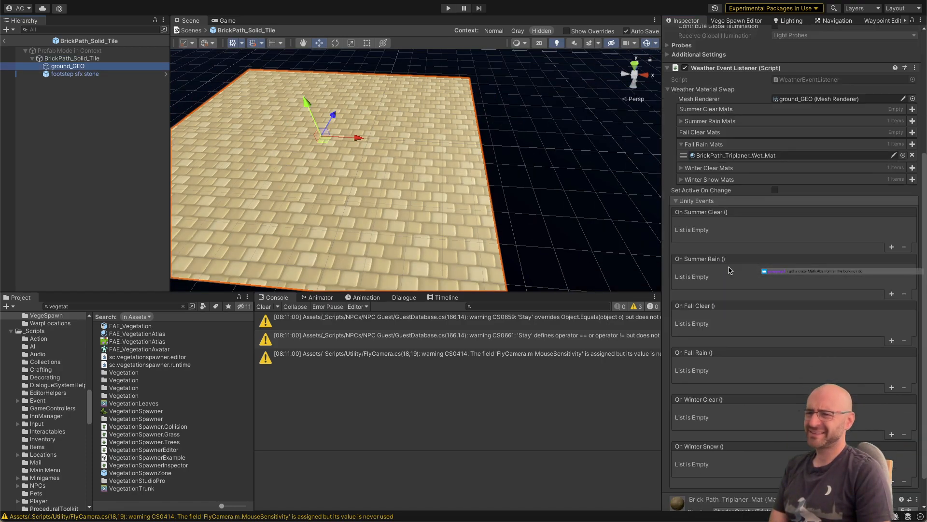
scroll(727, 268, "up", 8)
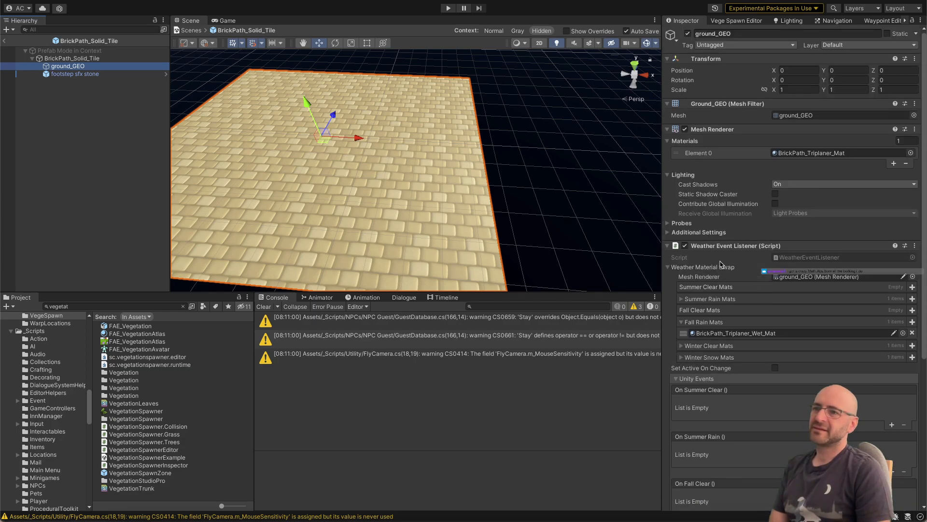
left_click(164, 74)
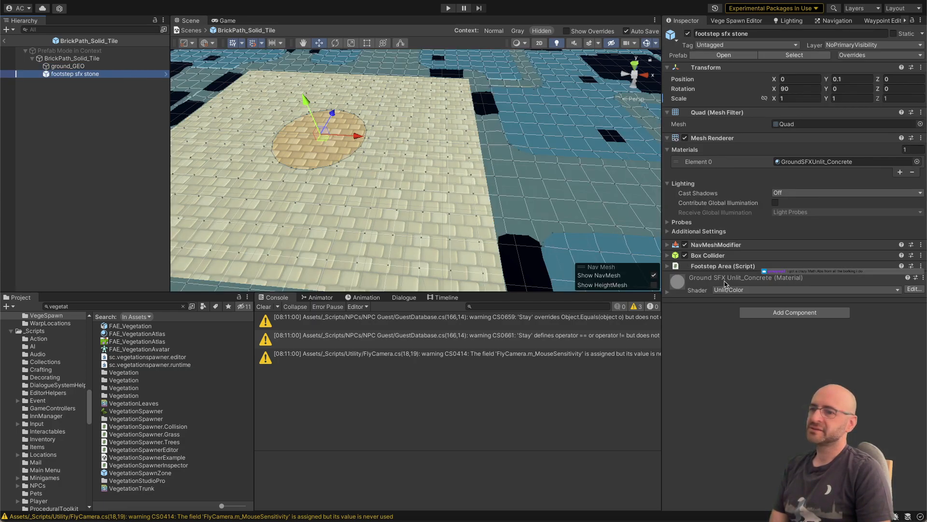
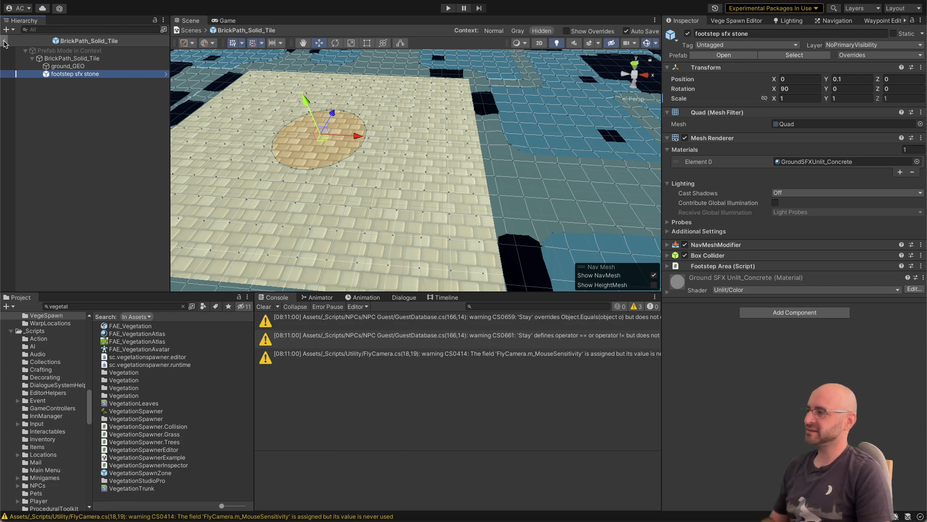
Step: Exit the BrickPath_Solid_Tile prefab back to Town_Scene, frame the tile, and switch to Visual Studio
left_click(4, 43)
key("f")
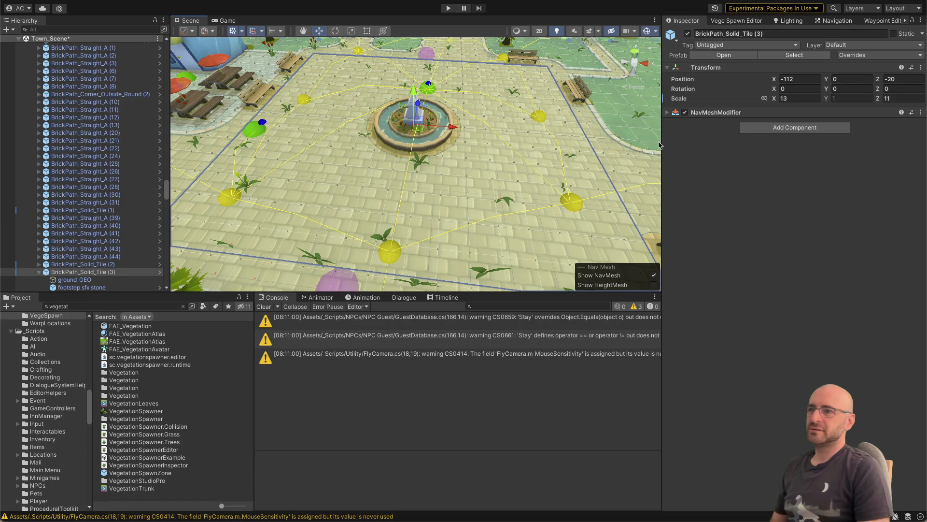
key("super+Tab")
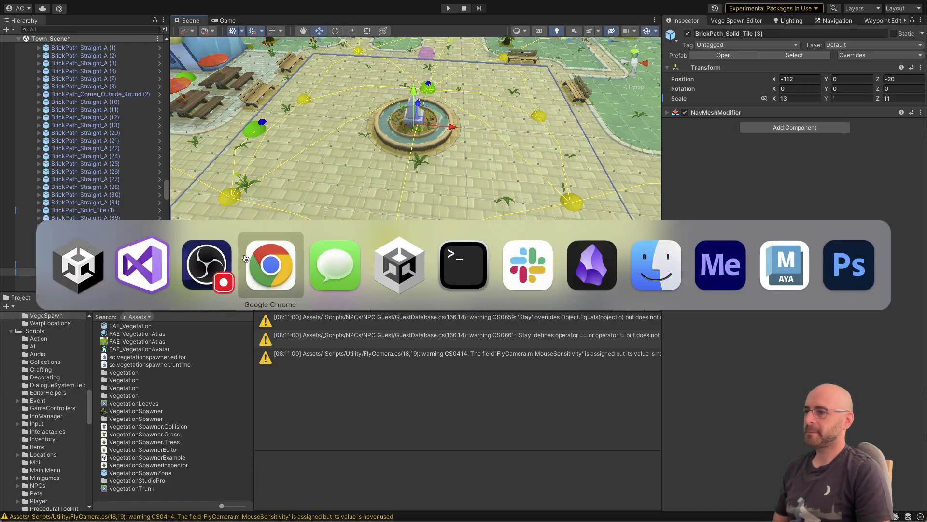
left_click(159, 269)
Step: Review the Spawn, SmoothPositions and GenerateScatteredPositions methods in VegeSpawnArea.cs
scroll(298, 282, "down", 10)
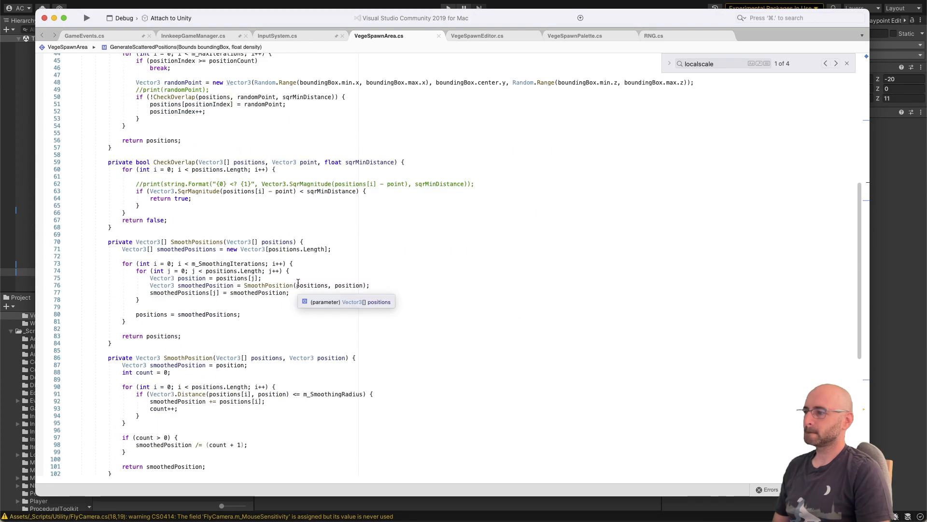
scroll(298, 282, "down", 15)
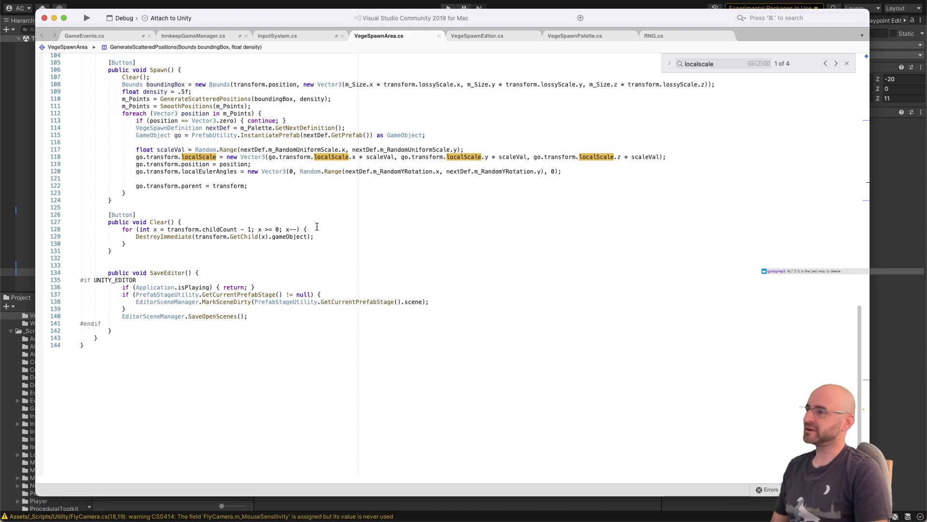
scroll(296, 225, "up", 2)
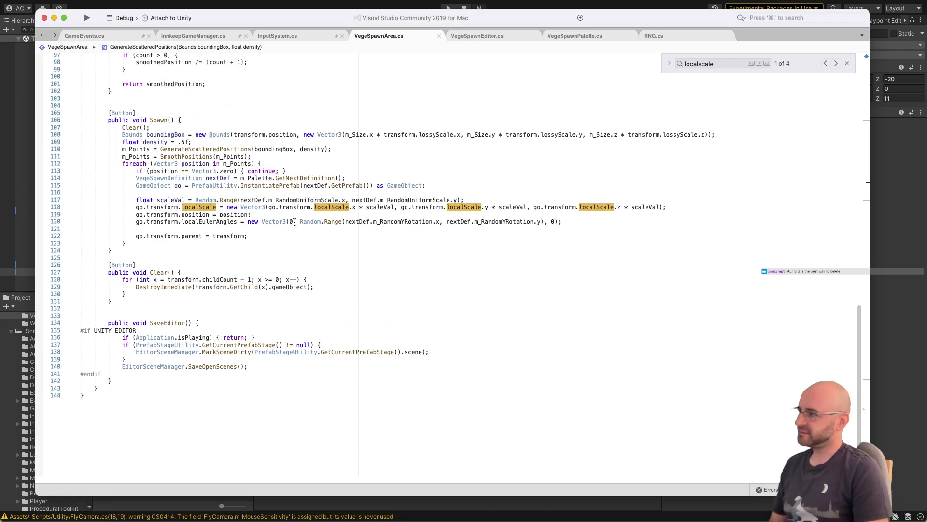
scroll(295, 223, "up", 15)
scroll(294, 222, "up", 6)
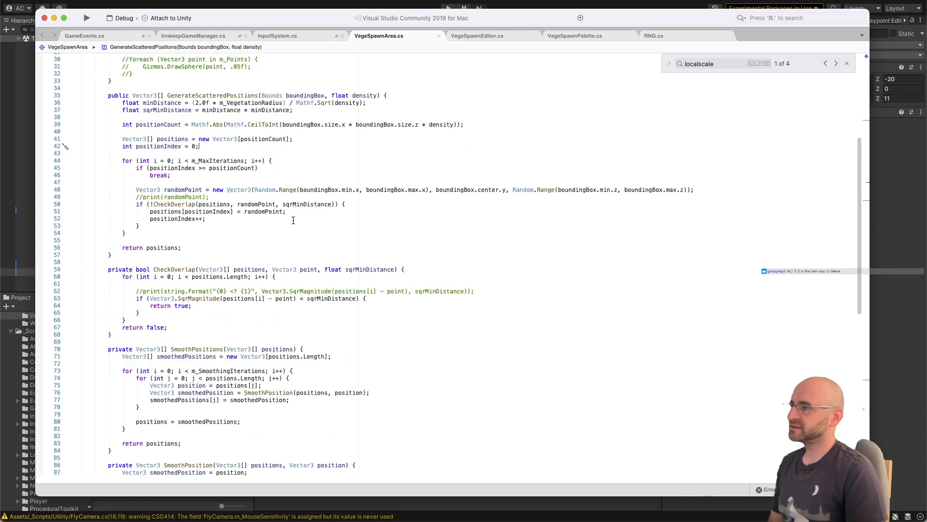
scroll(293, 220, "down", 1)
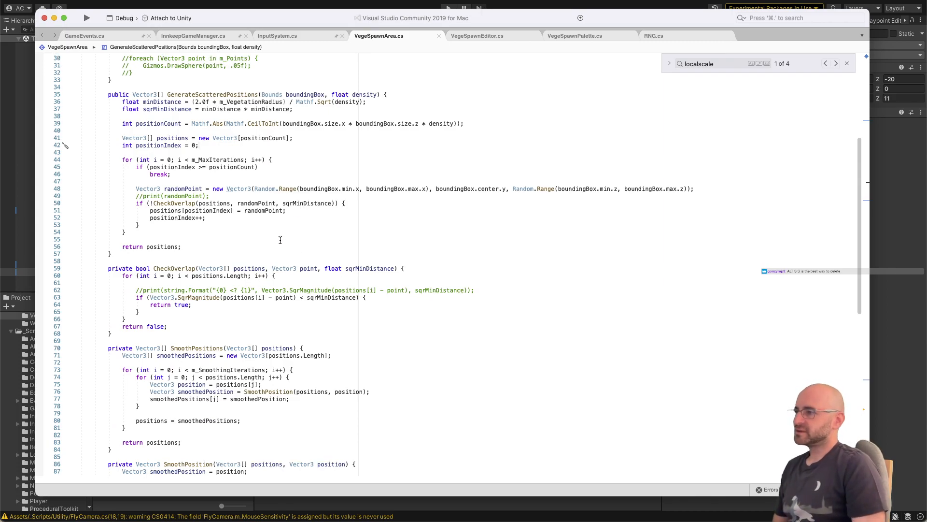
Step: Remove the blank line above the commented print in CheckOverlap and add empty lines before return false
left_click(207, 312)
left_click(206, 316)
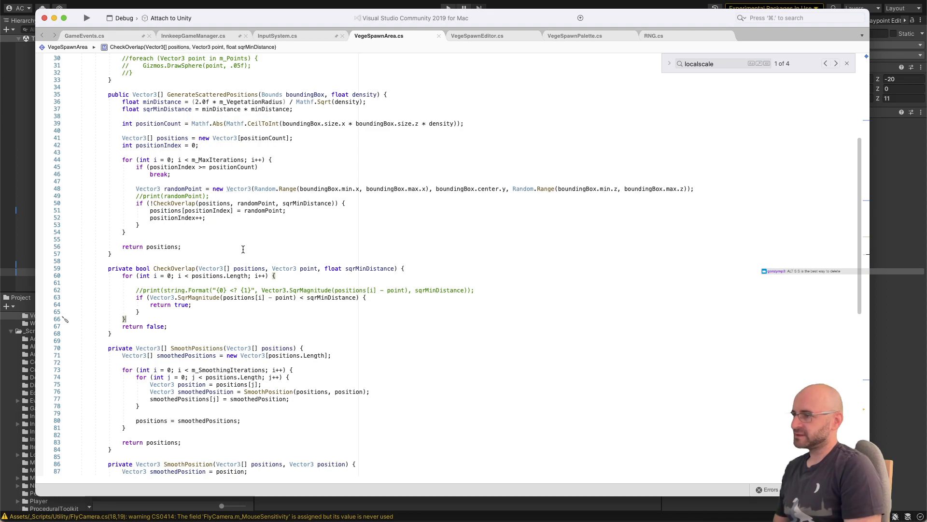
key("Return")
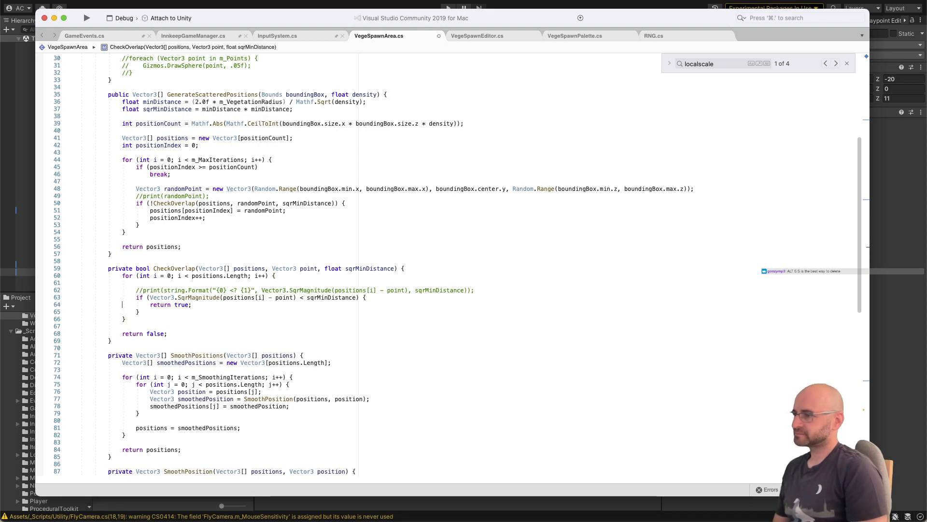
key("Up")
key("Up")
key("Up")
key("Up")
key("Up")
key("Up")
key("BackSpace")
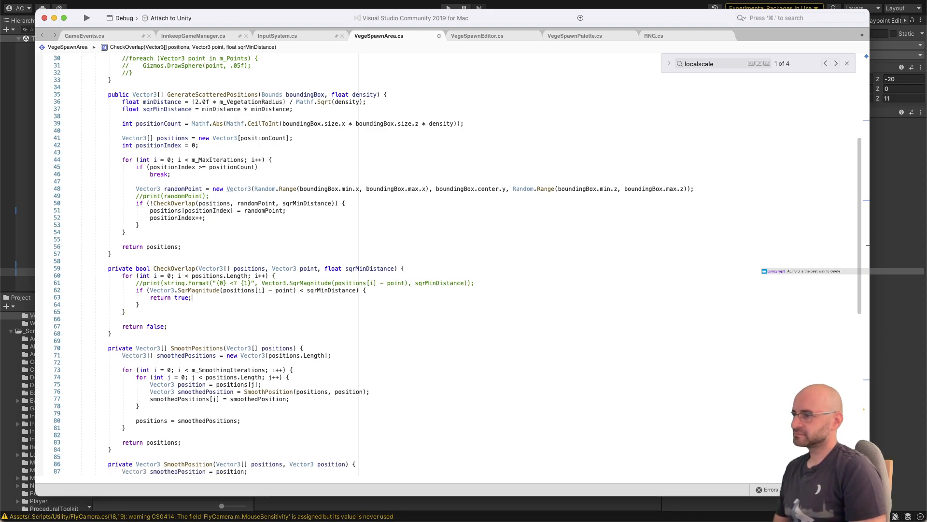
key("Down")
key("Down")
key("Down")
key("Down")
key("Down")
key("Return")
key("Return")
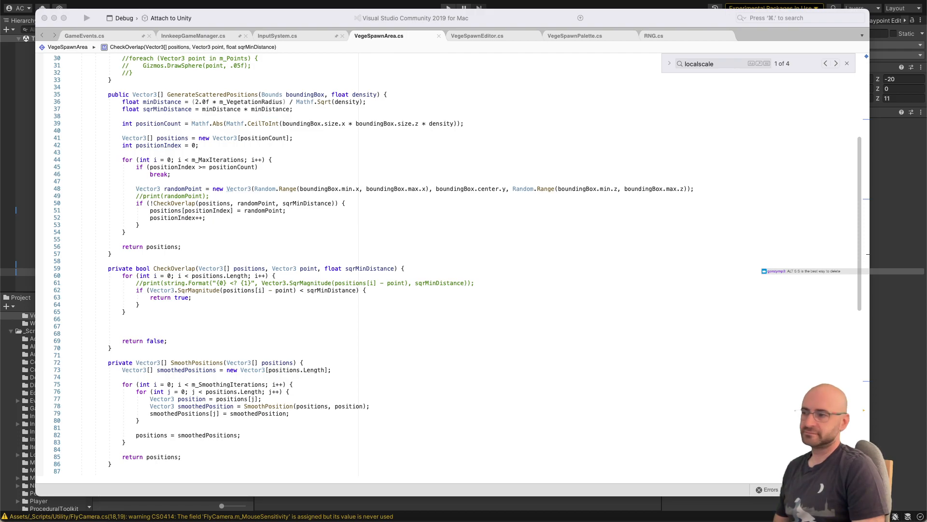
Step: Paste the Physics.OverlapSphere collider check with its foreach loop above return true inside CheckOverlap's distance condition
left_click(315, 326)
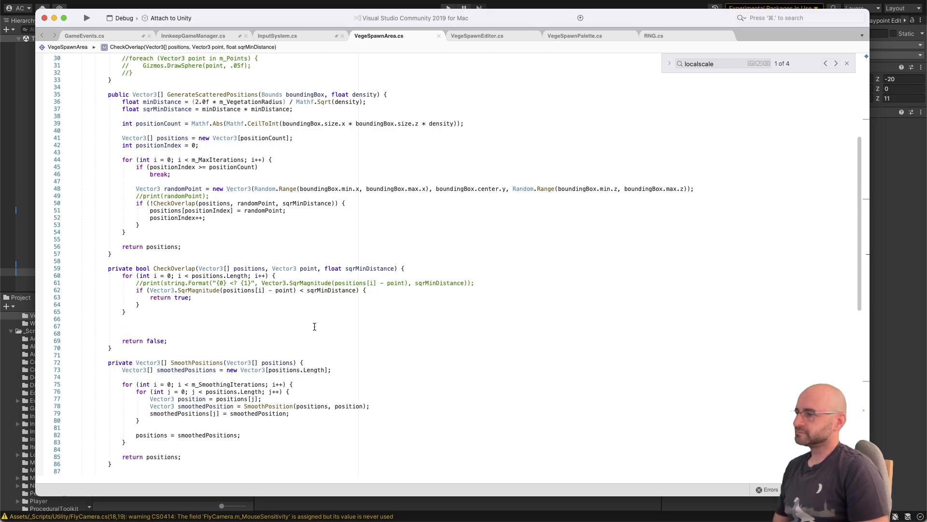
key("Up")
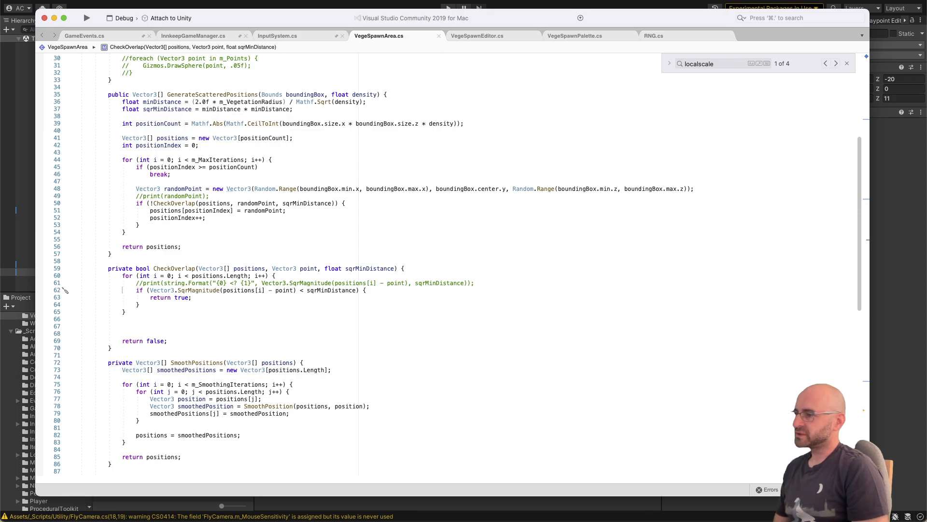
key("Down")
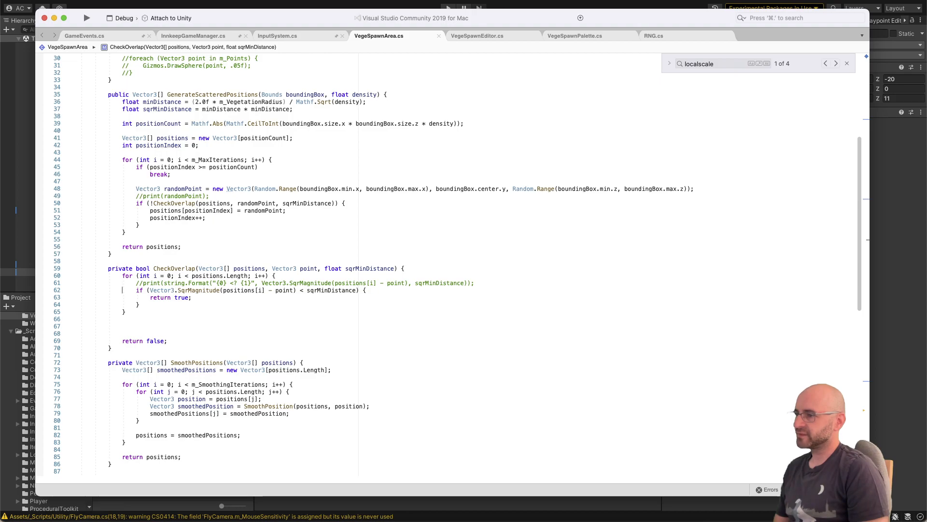
key("Return")
key("Return")
key("Return")
key("Return")
key("Up")
key("Up")
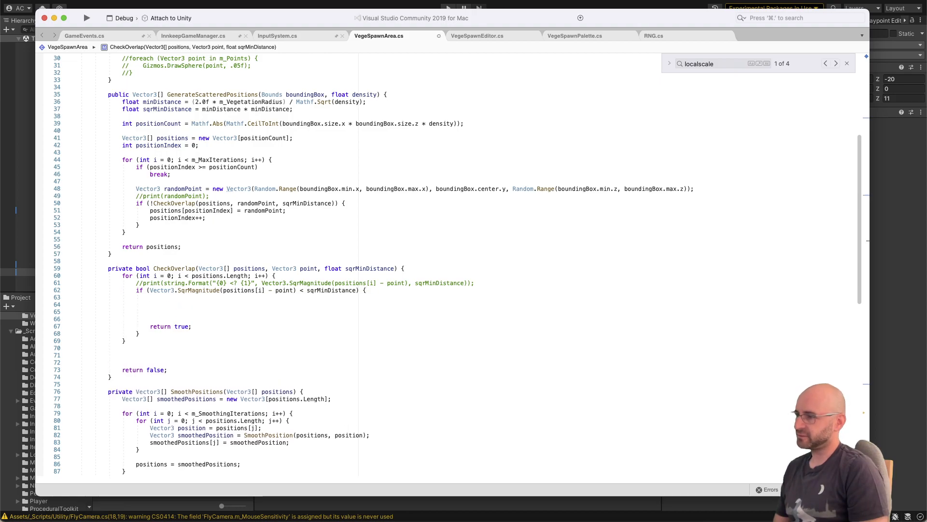
type("Collider[] colliders = Physics.OverlapSphere(positions[i], vegetationRadius); foreach (Collider collider in colliders) {     if (collider.CompareTag(\"Vegetation\")) {         return true;     } }")
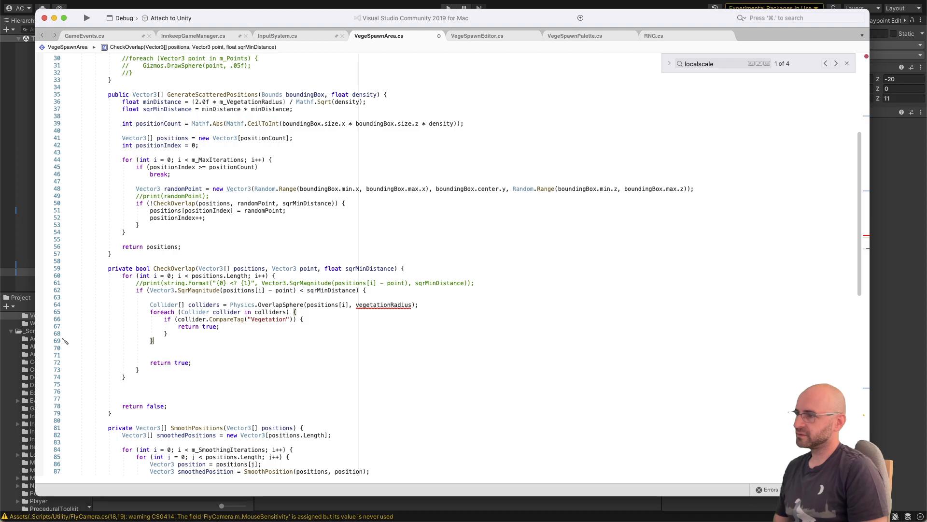
Step: Replace vegetationRadius with m_VegetationRadius in the Physics.OverlapSphere call
key("Up")
key("Up")
key("Up")
key("Up")
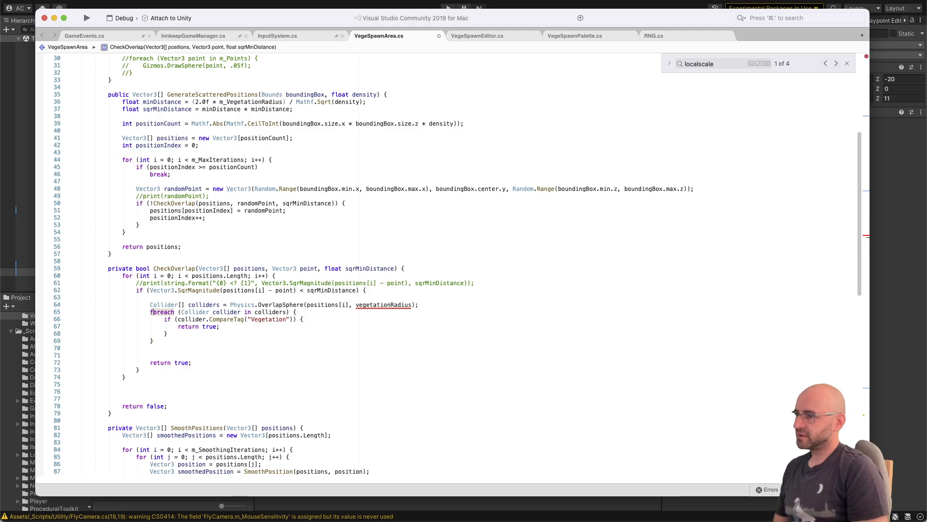
double_click(380, 305)
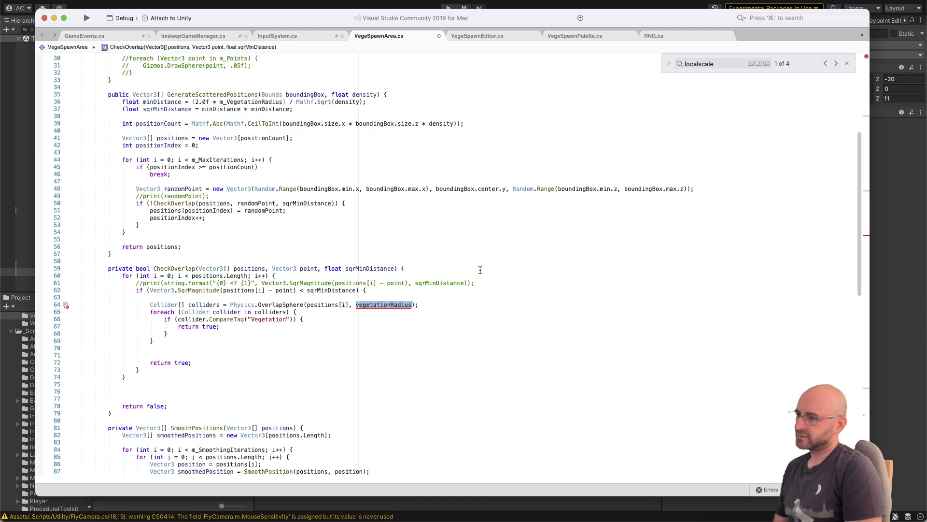
type("m_VegetationRadius")
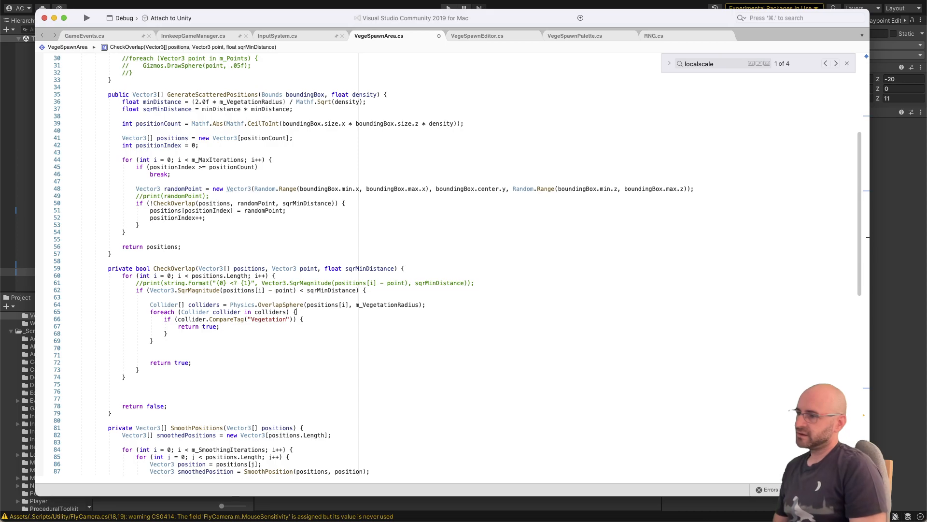
left_click(304, 318)
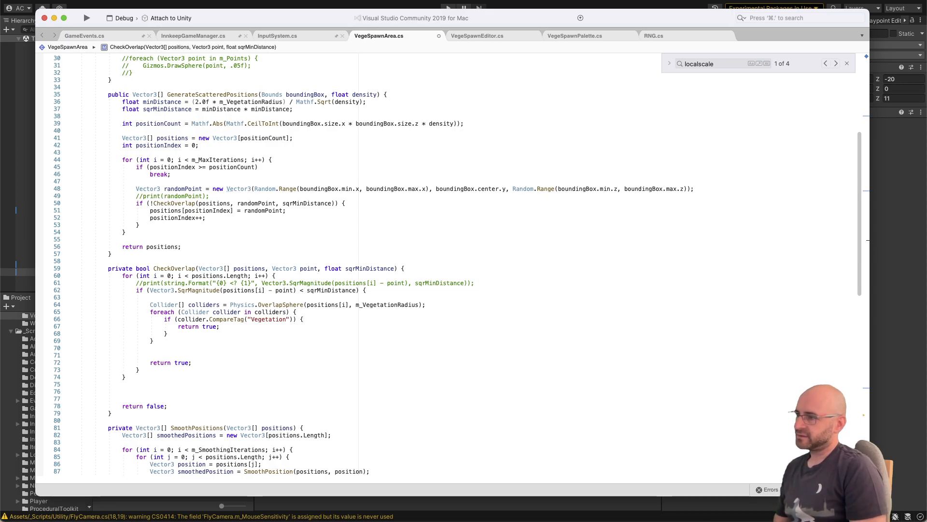
key("shift+Home")
key("BackSpace")
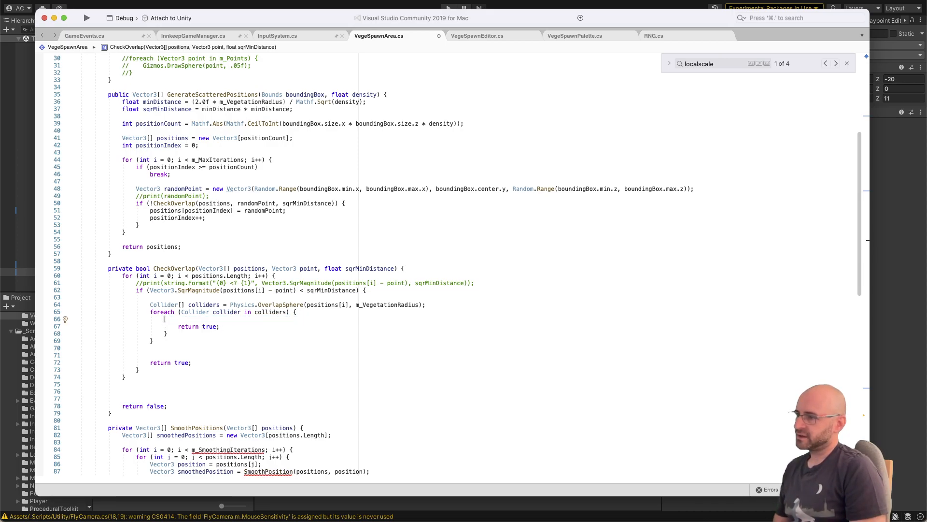
key("super+z")
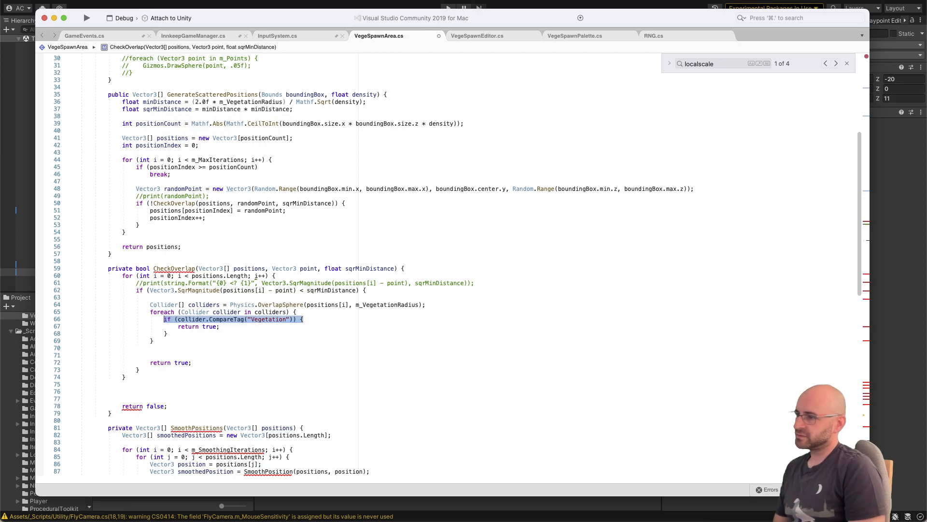
Step: Replace the collider.CompareTag("Vegetation") condition in the foreach loop with TryGetComponent<FootstepArea>()
key("Left")
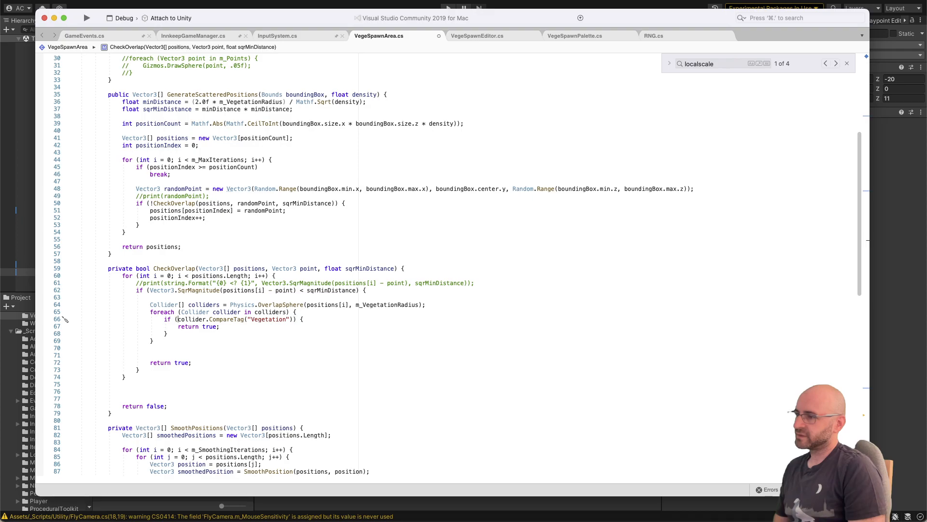
key("shift+Right")
key("shift+Right")
key("shift+Right")
key("shift+Right")
key("shift+Right")
key("shift+Right")
key("shift+Right")
key("shift+Right")
key("shift+Right")
key("shift+Right")
key("shift+Right")
key("shift+Right")
key("shift+Right")
key("shift+Right")
key("shift+Right")
key("shift+Right")
key("shift+Right")
key("shift+Right")
key("shift+Right")
key("shift+Right")
type("Try")
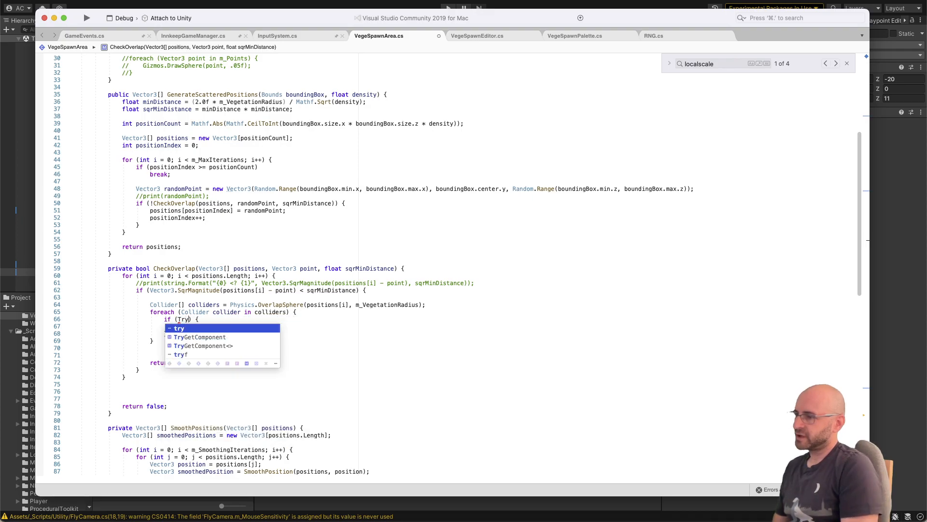
type("GetComponent<Fo")
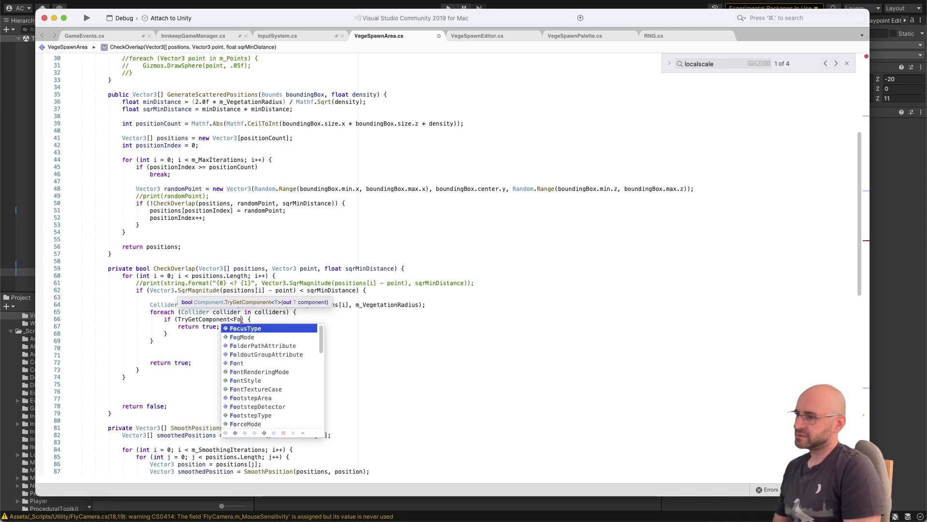
type("otstepArea")
key("Return")
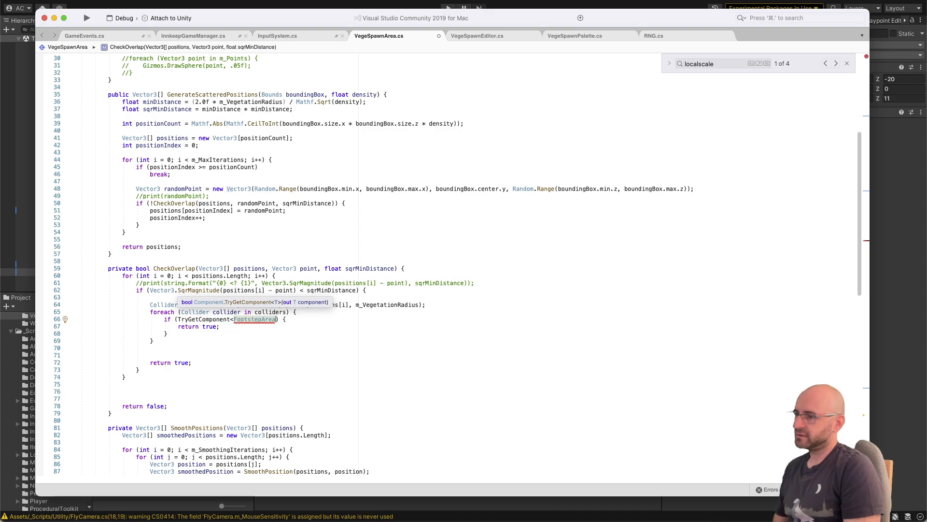
type(">()")
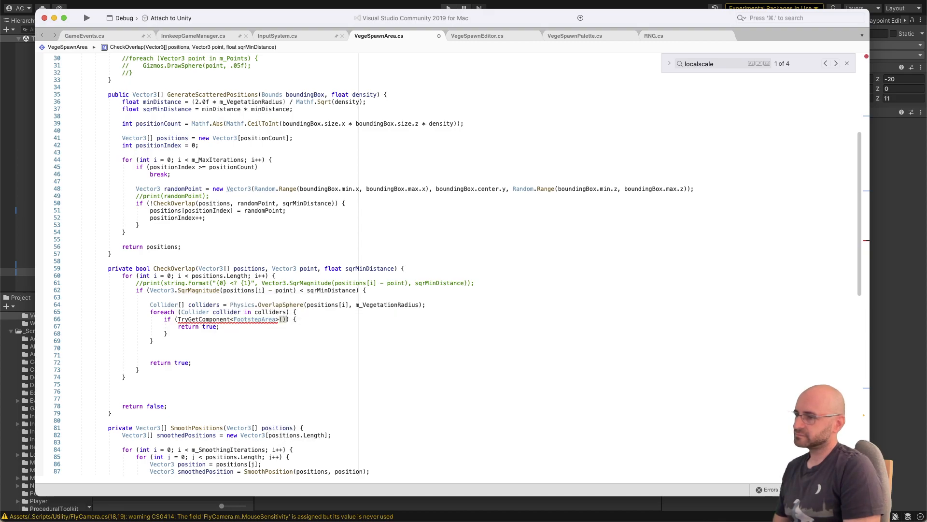
Step: Fill in "FootstepArea out footstepArea" as the argument of the TryGetComponent<FootstepArea> call
key("BackSpace")
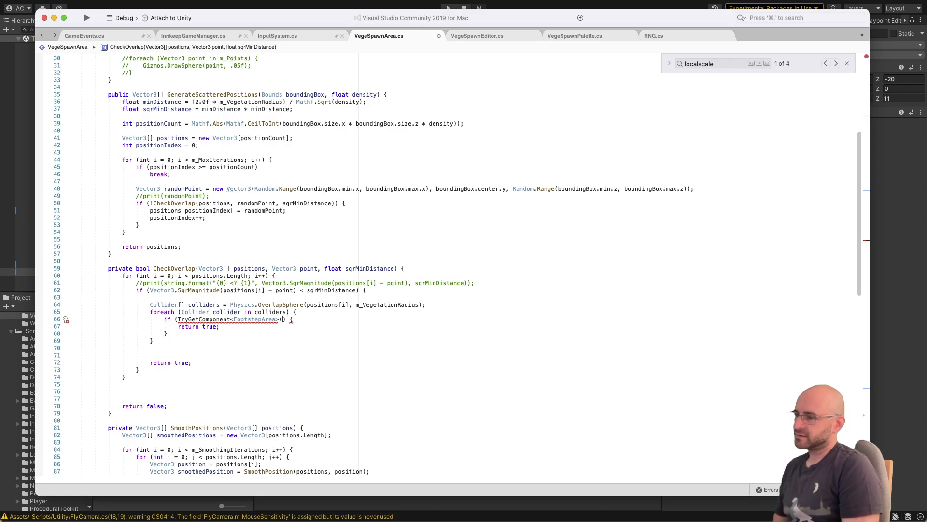
type("FootstepArea")
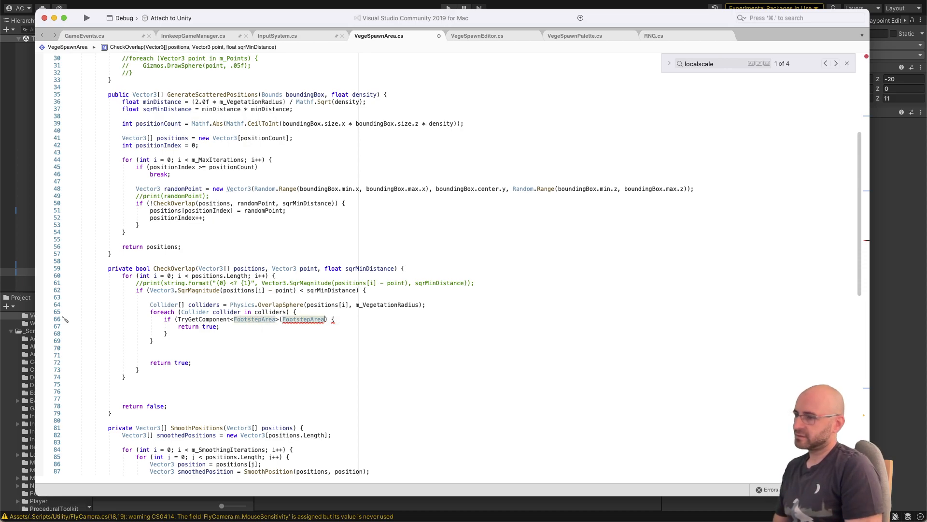
type(" out footstep")
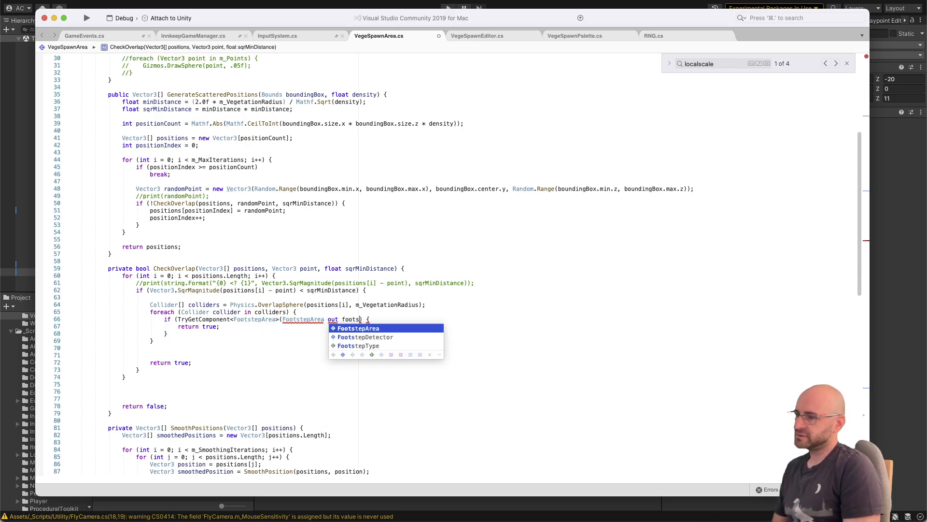
type("Area")
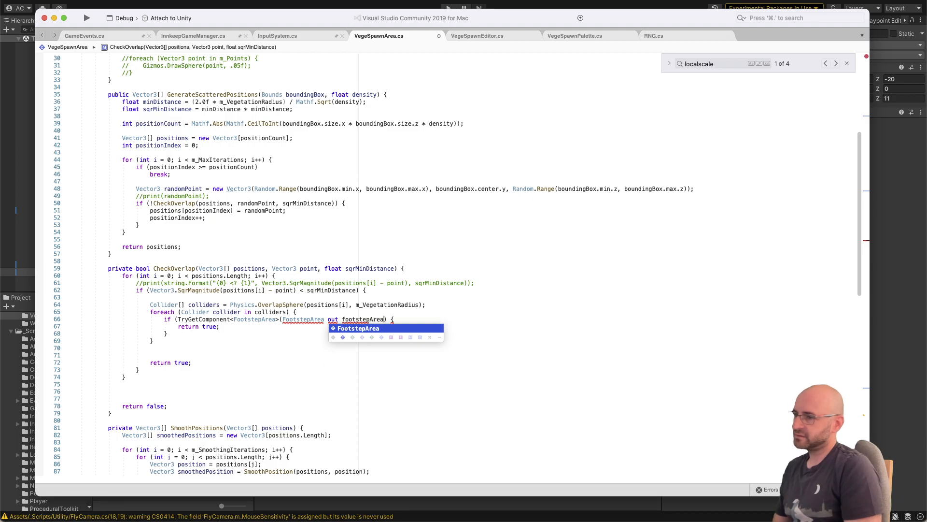
key("End")
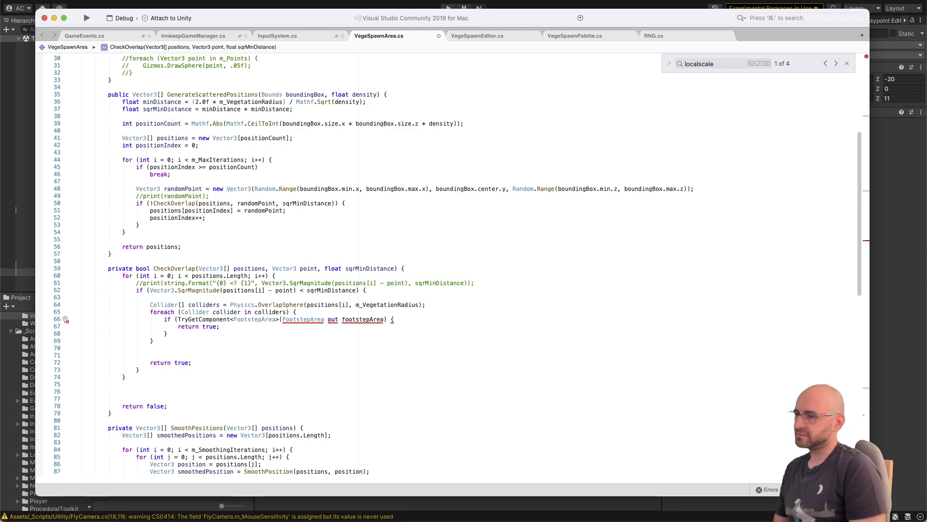
Step: Search the whole solution for TryGetComponent and select the GiftDisplay usage in FloatingItemDescriptionPanel as a syntax reference
key("super+shift+f")
type("TryGet")
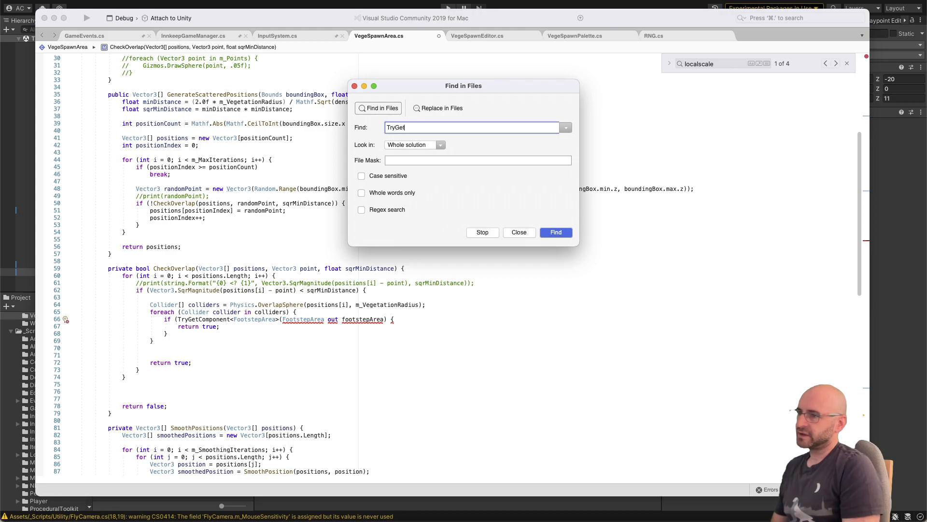
type("Component")
key("Return")
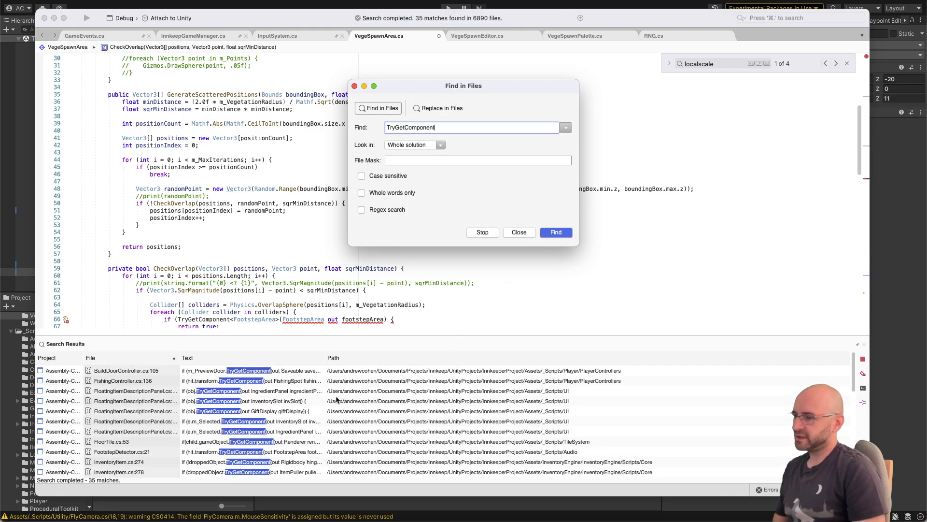
left_click(283, 412)
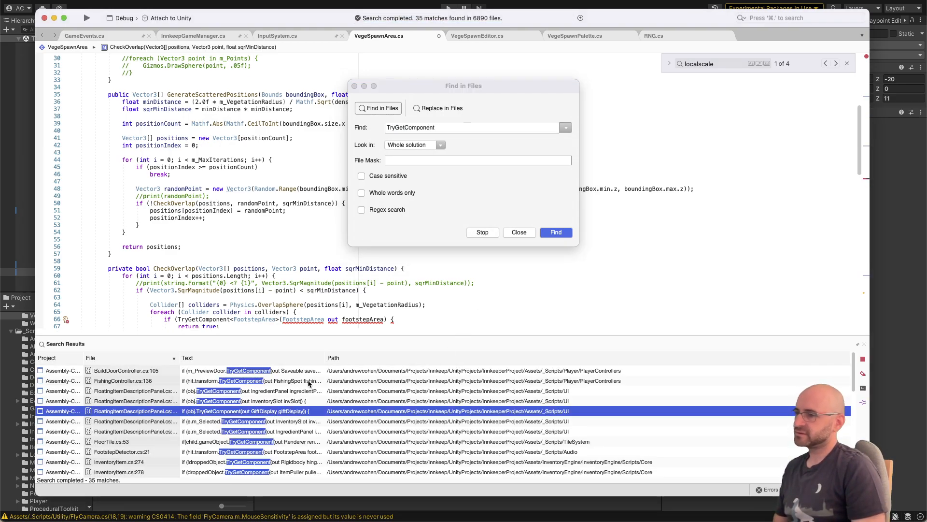
Step: Move the out keyword ahead of FootstepArea in the TryGetComponent argument so it reads "out FootstepArea footstepArea", and close the file search dialog
left_click(332, 319)
double_click(333, 318)
key("super+x")
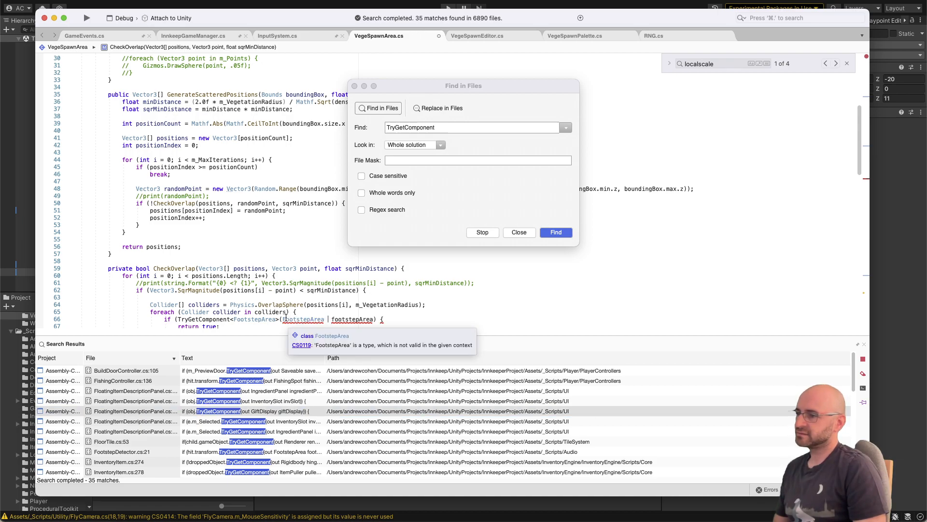
left_click(283, 318)
key("super+v")
left_click(345, 319)
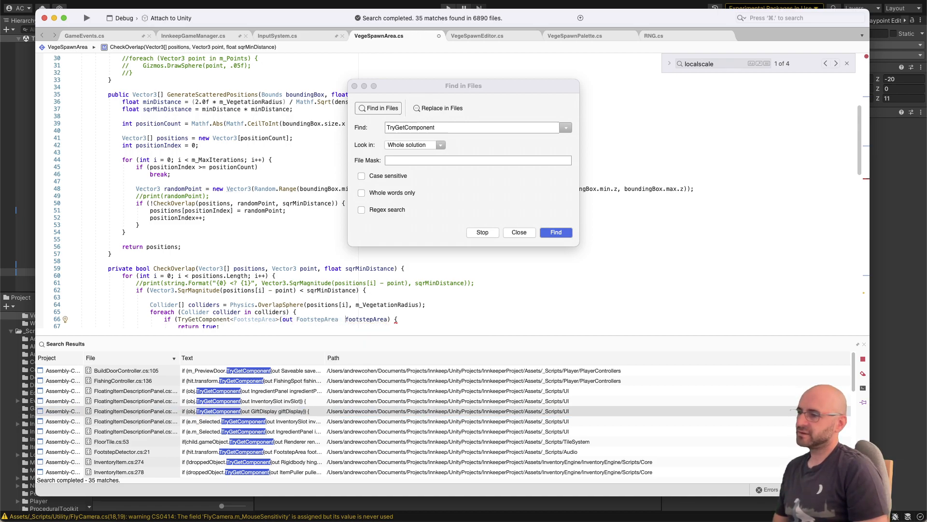
key("BackSpace")
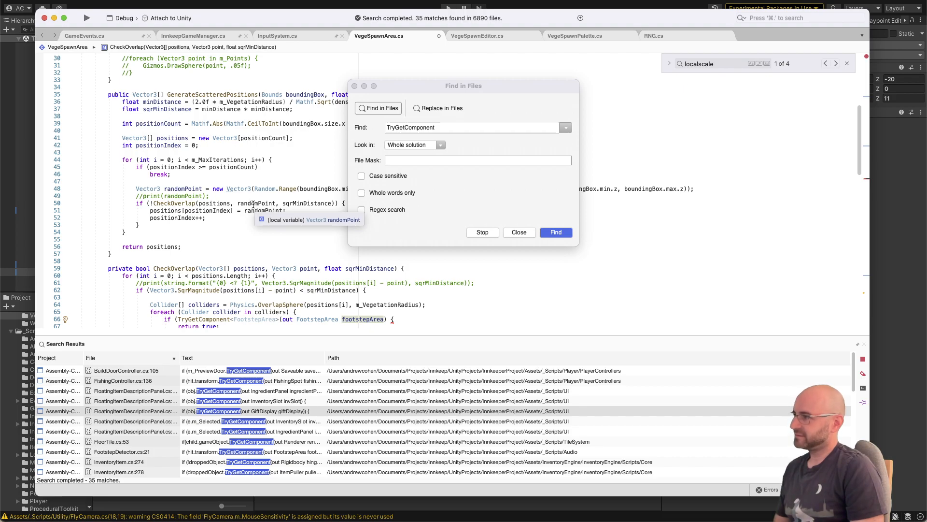
left_click(354, 85)
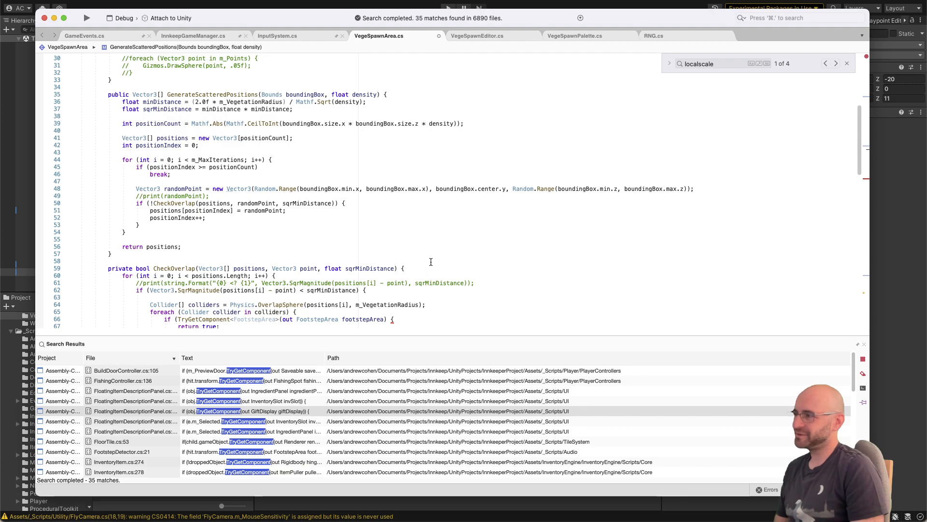
Step: Remove the <FootstepArea> type argument from the TryGetComponent call in the foreach loop and prefix the call with "collider."
scroll(433, 275, "down", 1)
left_click(437, 291)
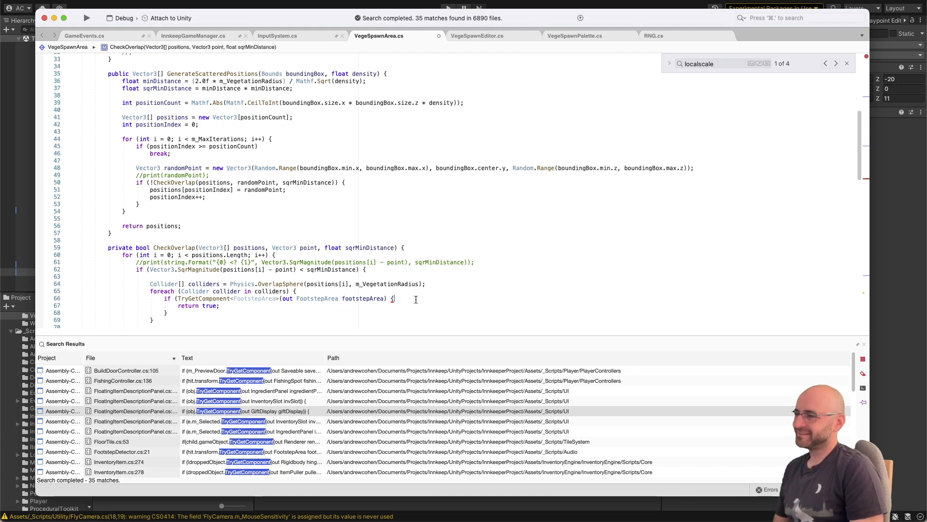
double_click(265, 300)
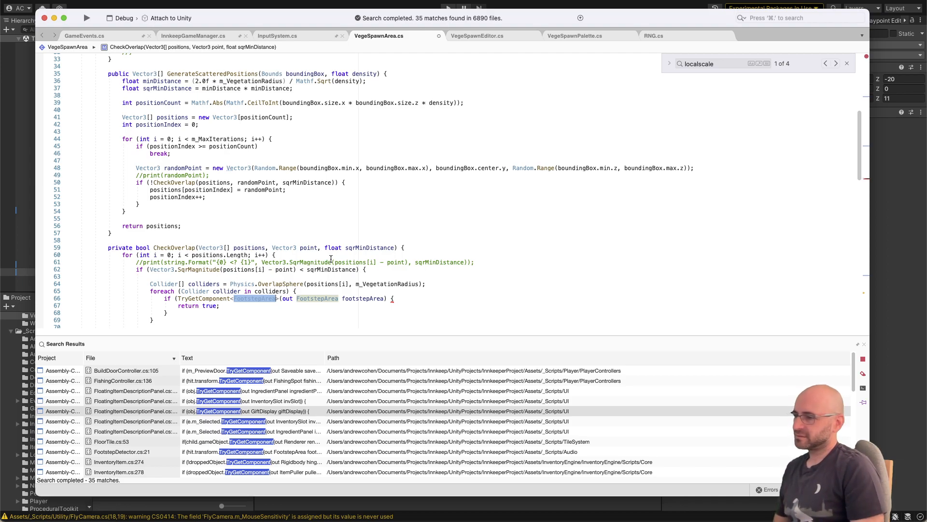
key("BackSpace")
key("Right")
key("BackSpace")
key("BackSpace")
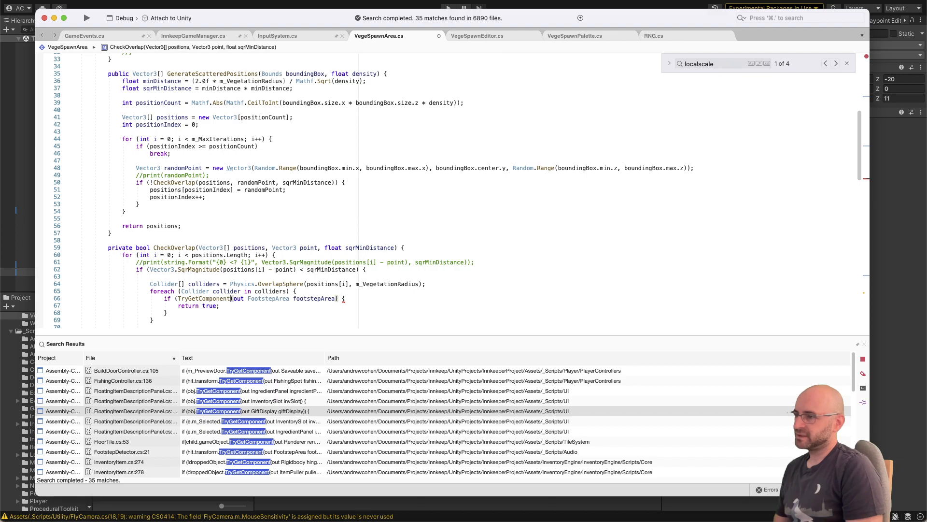
key("alt+Left")
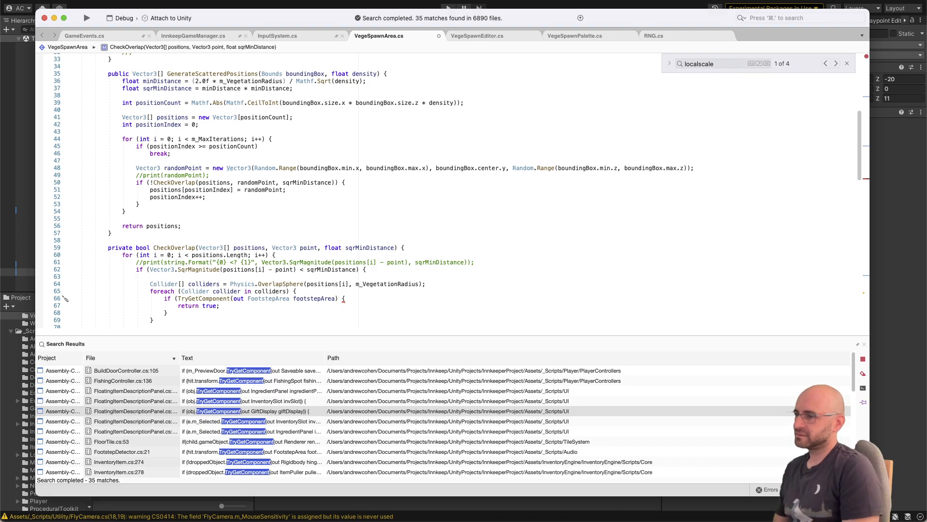
type("collider.")
key("Escape")
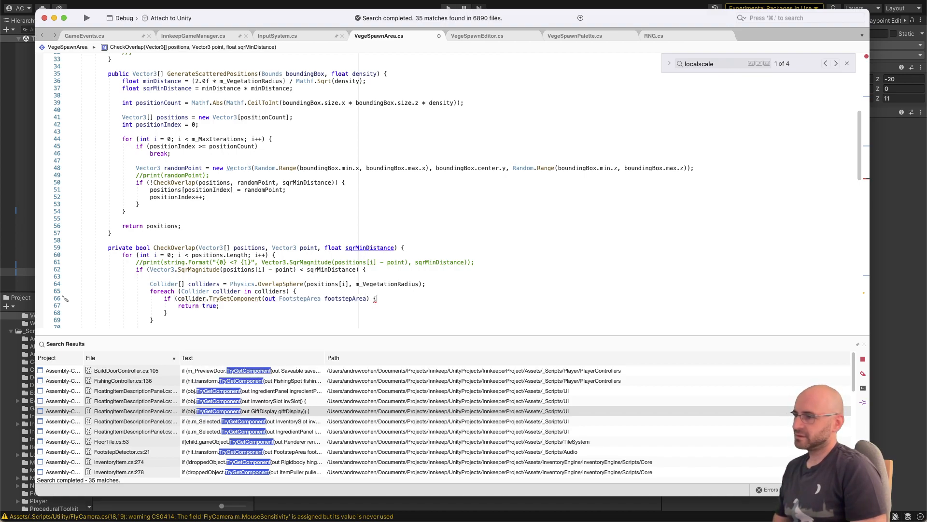
Step: Add the missing closing parenthesis to the TryGetComponent if condition and insert an empty line above return true
key("Up")
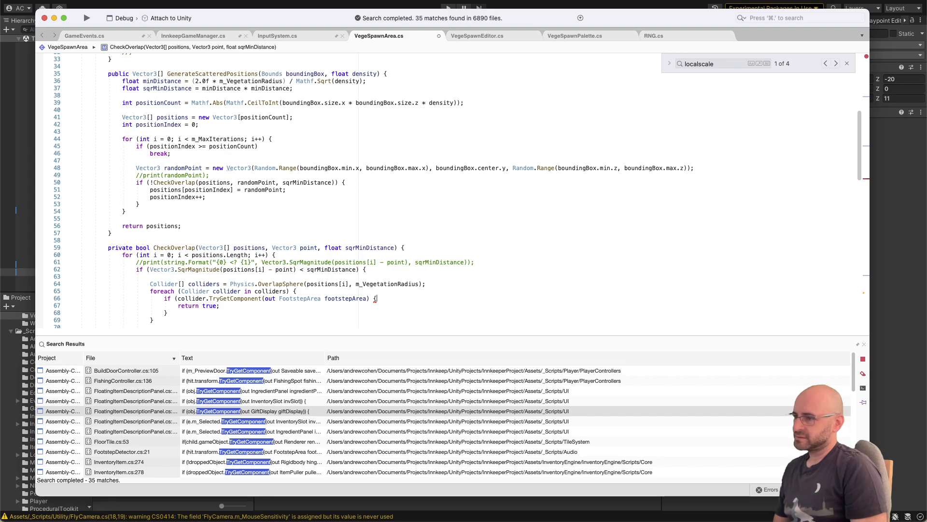
key("super+Right")
key("Return")
key("super+Right")
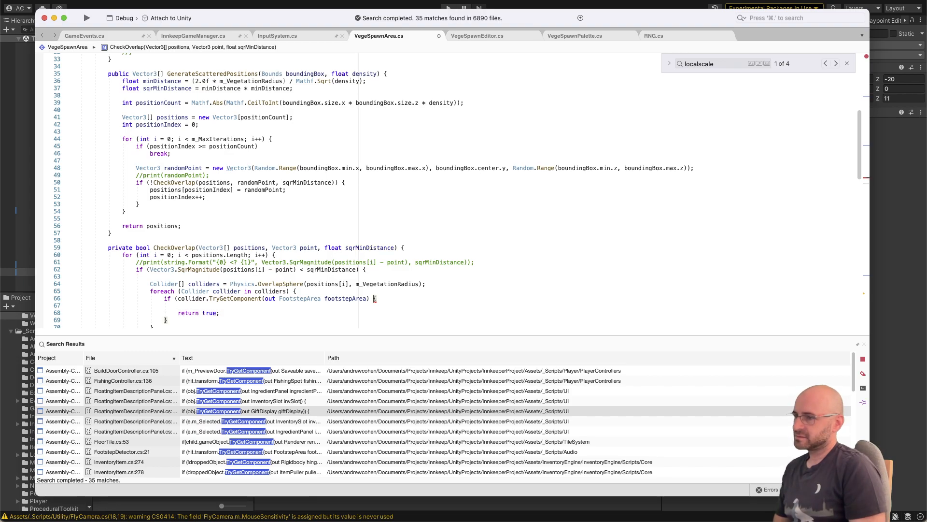
key("Left")
key("Left")
type(")")
key("Down")
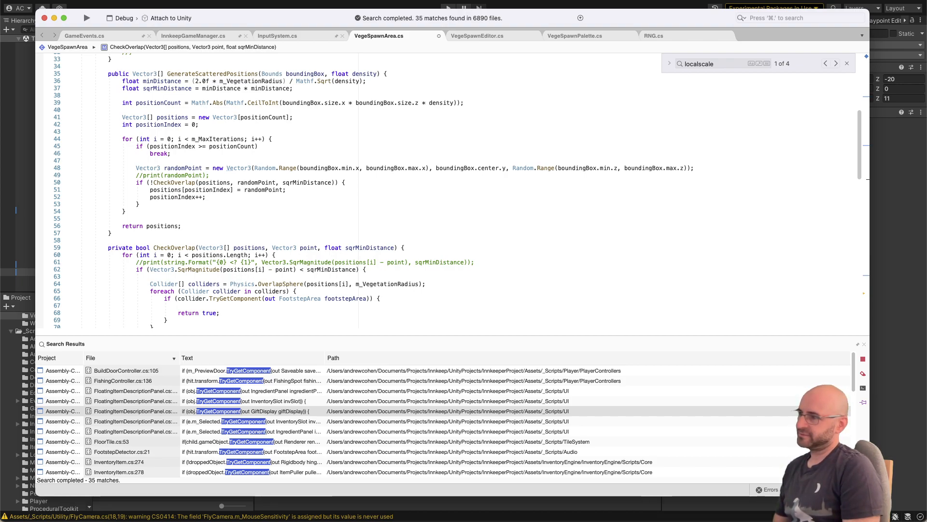
Step: Start a nested condition if(footstepArea) on the empty line above return true
type("if(fiits")
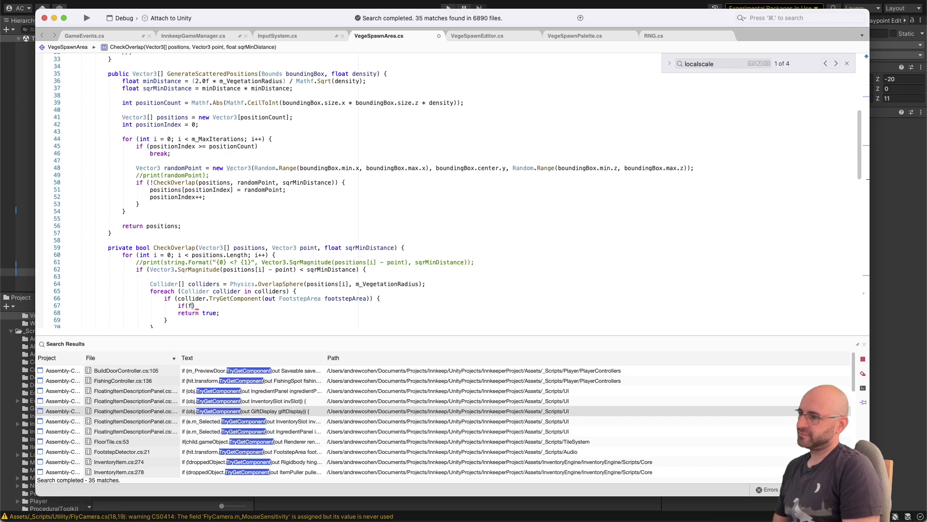
type("teap")
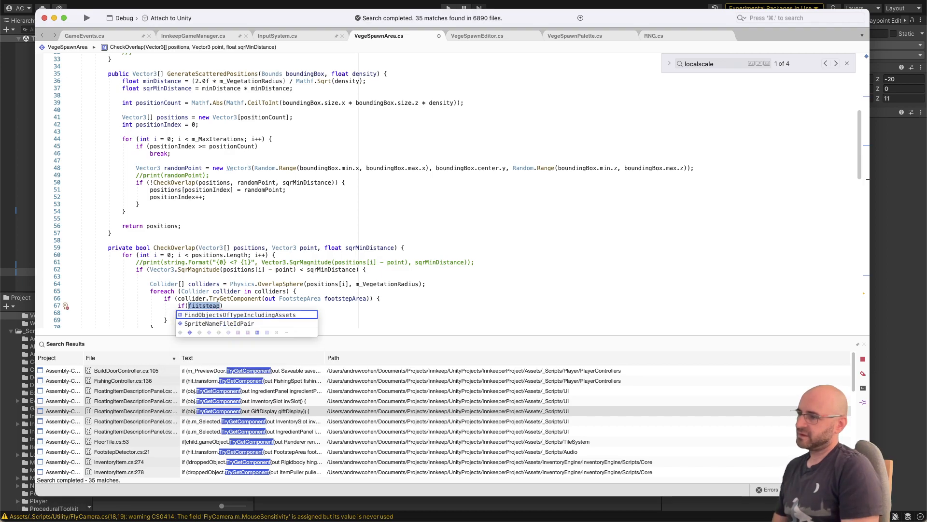
type("footstepArea")
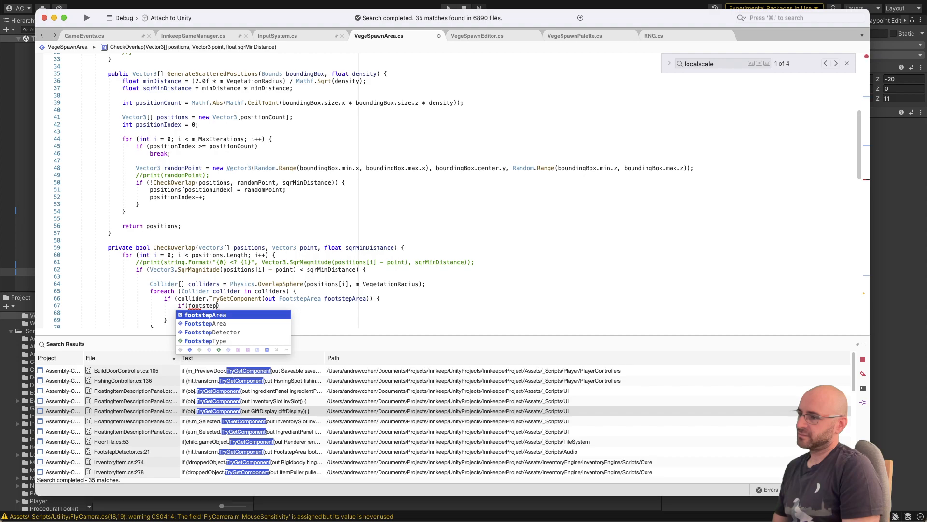
type(" ==")
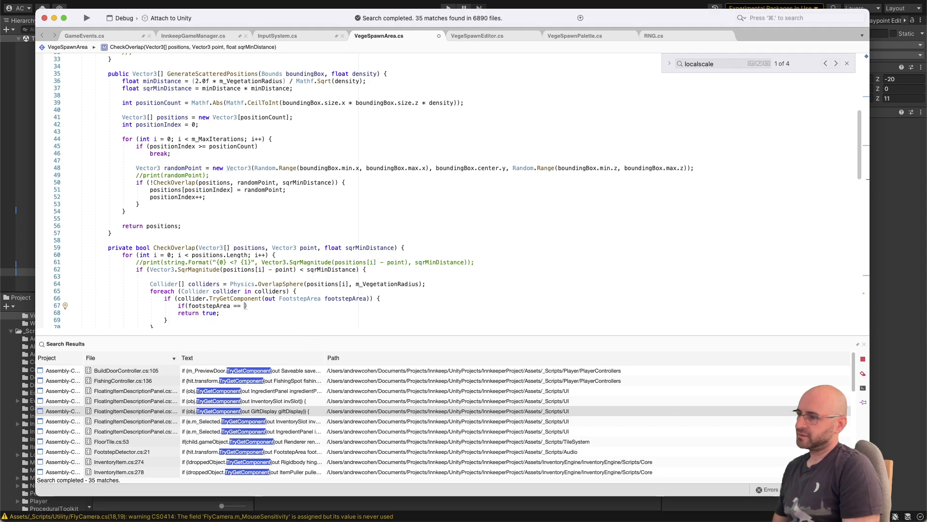
key("BackSpace")
type(".type")
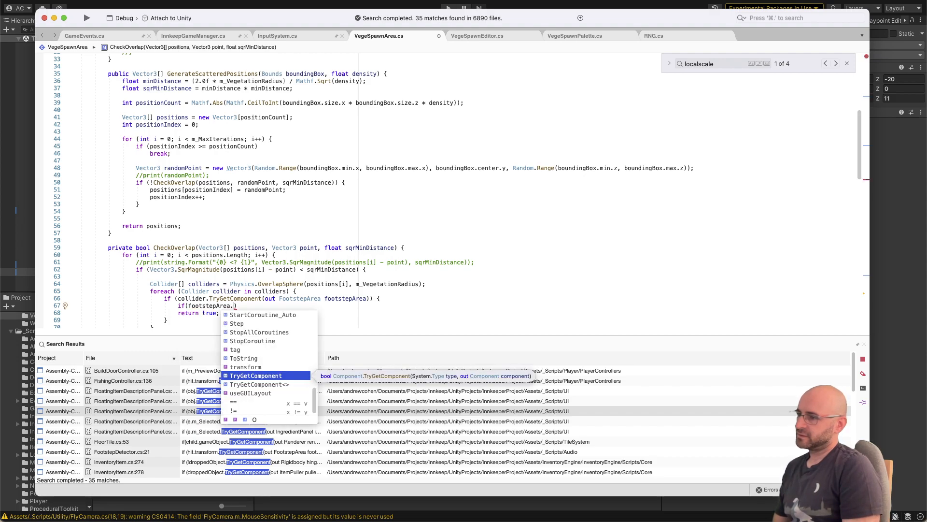
key("BackSpace")
key("BackSpace")
key("BackSpace")
key("BackSpace")
key("BackSpace")
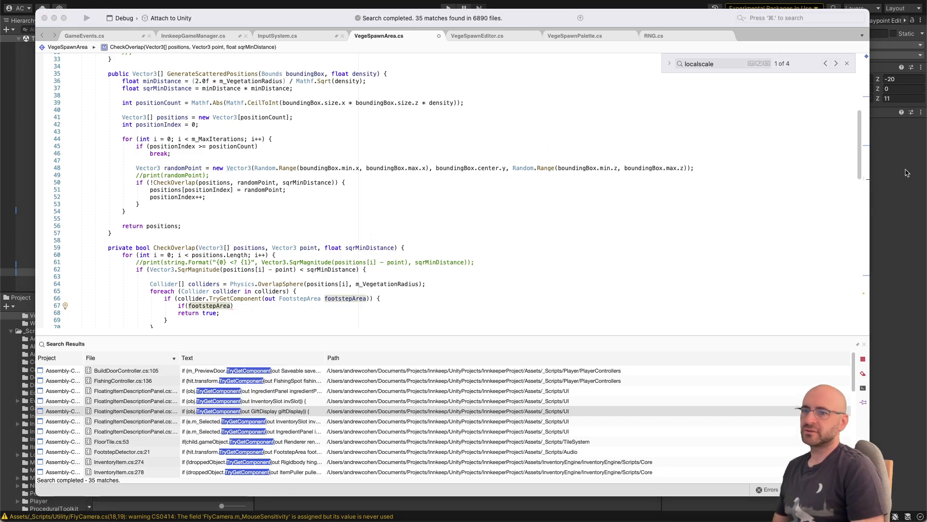
Step: Switch to Unity and examine the Footstep Area and Box Collider components on the footstep sfx stone child of BrickPath_Solid_Tile (3)
key("super+Tab")
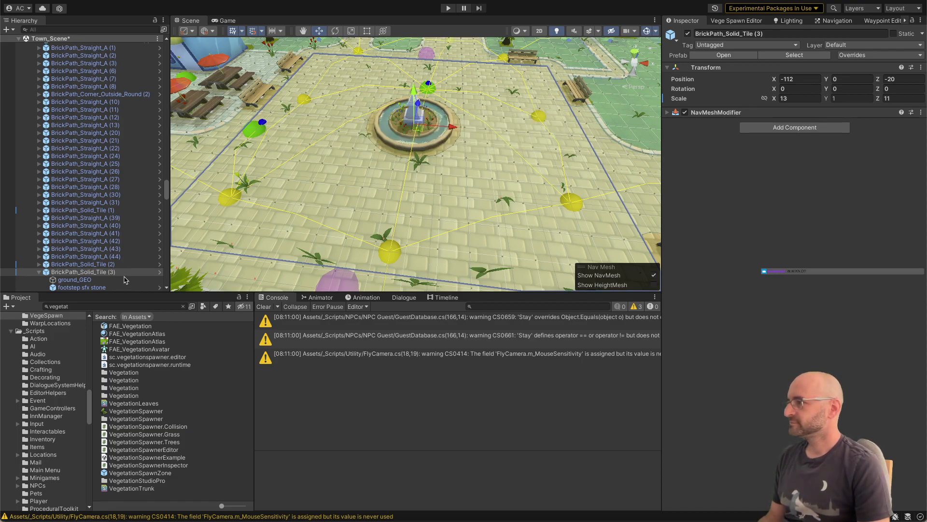
left_click(107, 286)
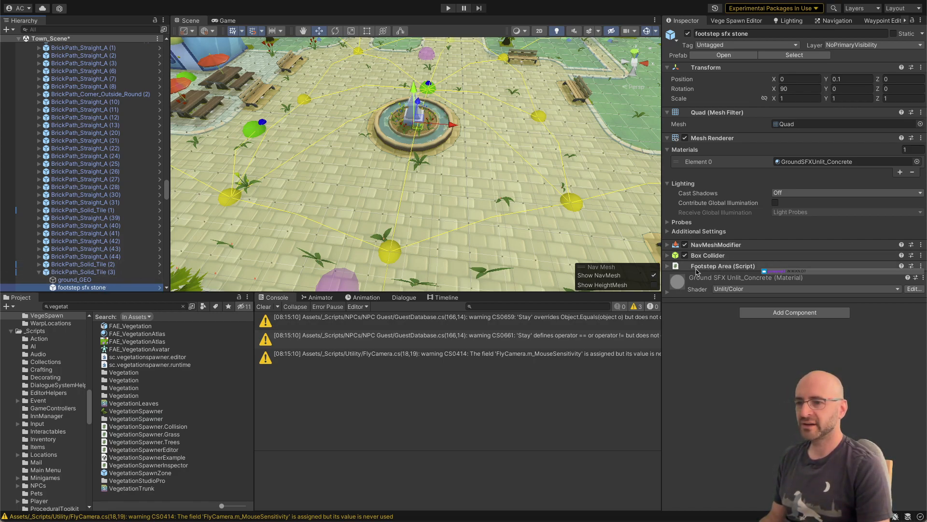
left_click(666, 267)
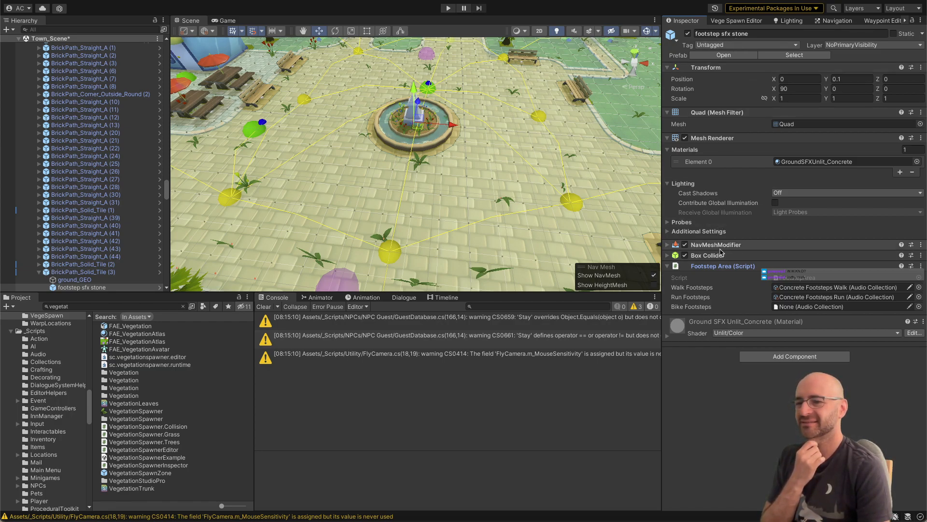
left_click(668, 256)
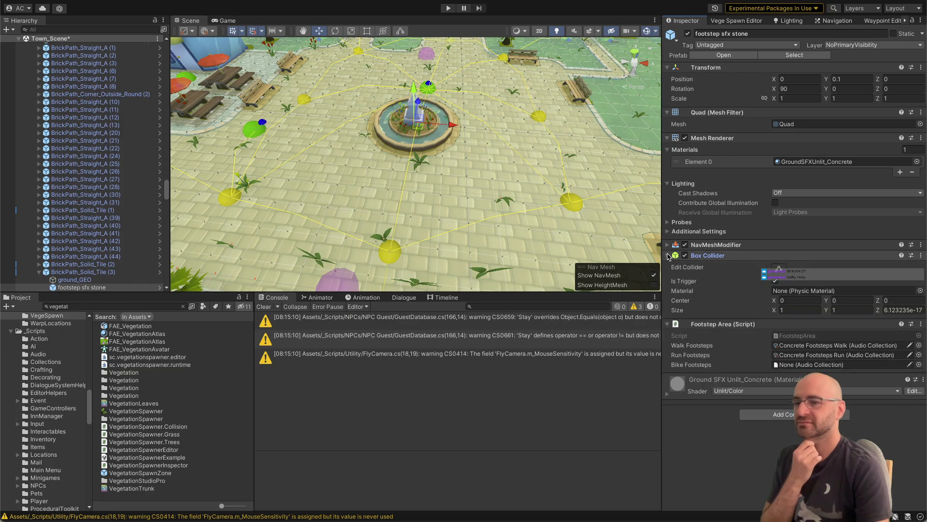
left_click(668, 256)
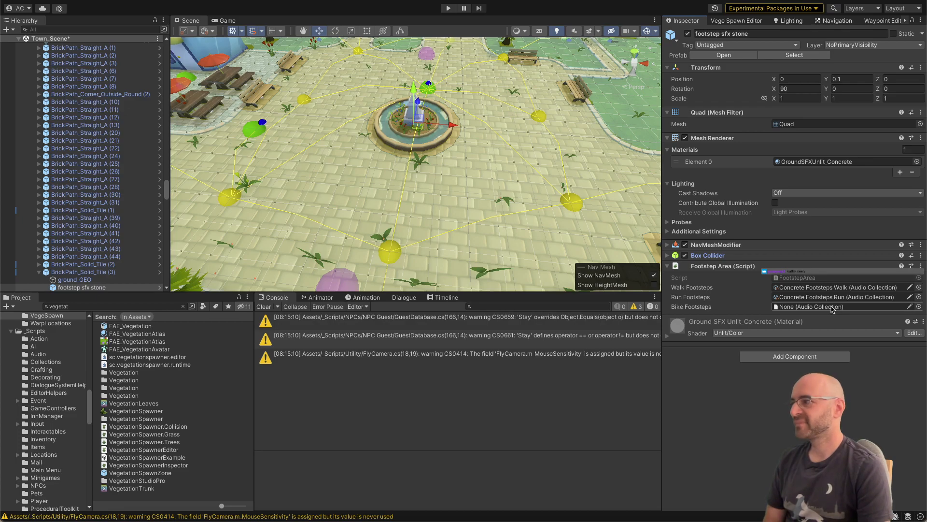
right_click_drag(599, 209, 601, 221)
key("s")
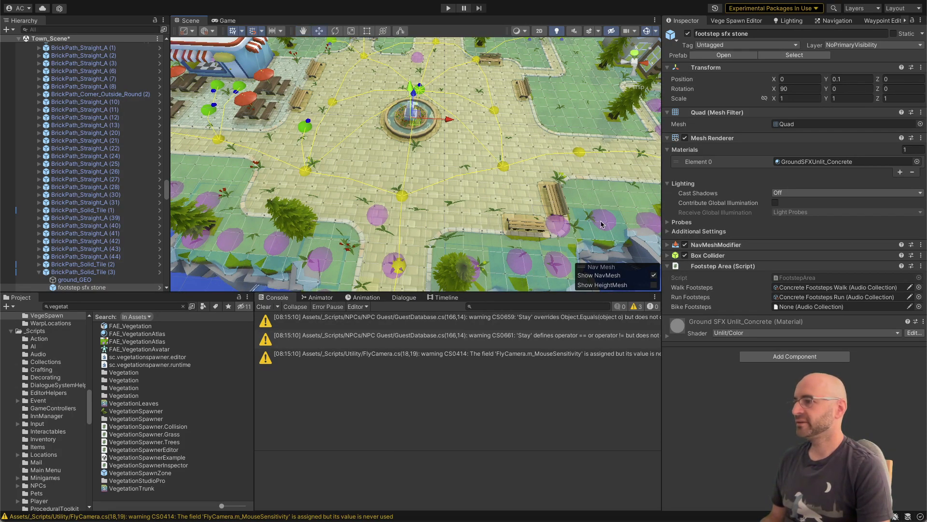
key("super+Tab")
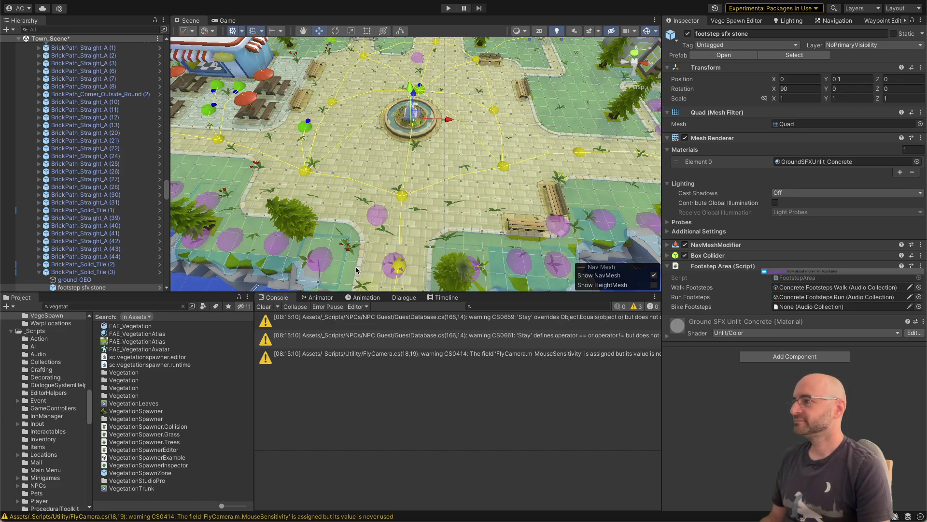
Step: Try out a copy of Town_Fountain at X position -3 beside the original, and delete the copy
right_click_drag(368, 186, 393, 182)
left_click(399, 183)
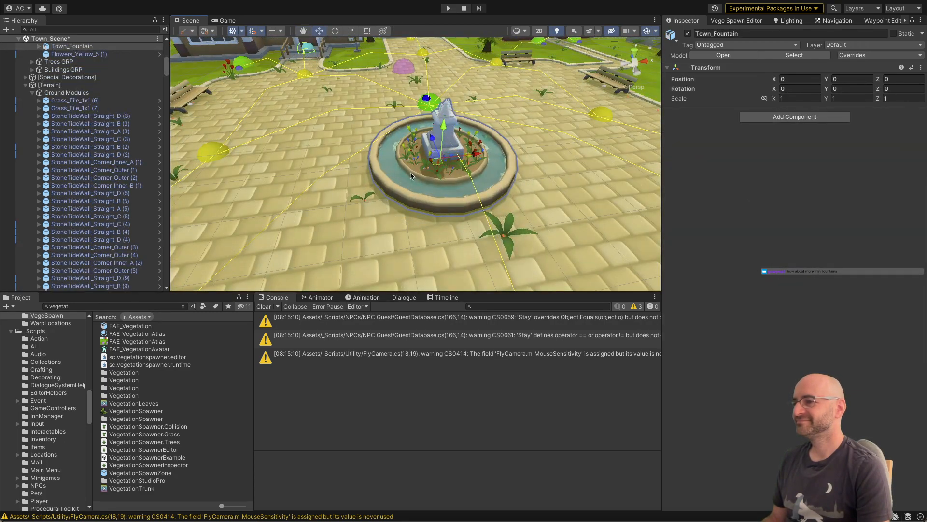
key("ctrl+d")
left_click_drag(437, 165, 290, 188)
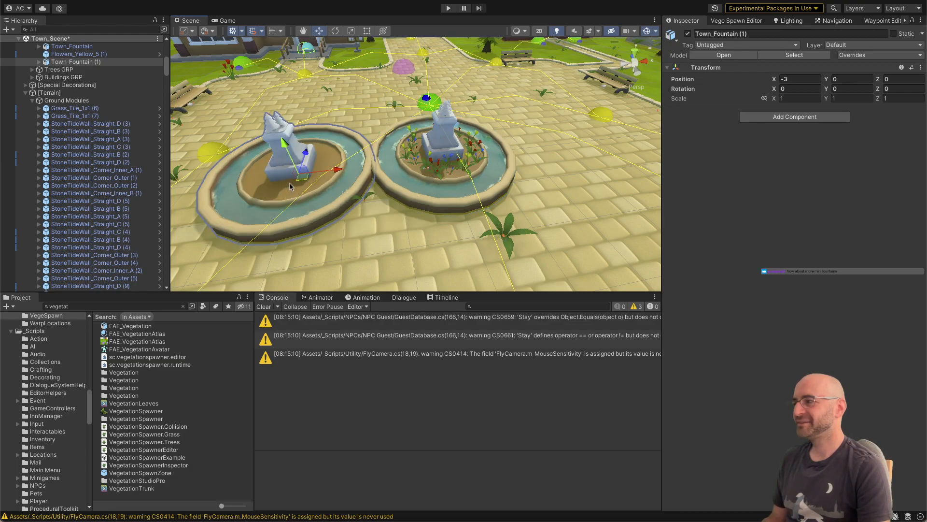
key("Delete")
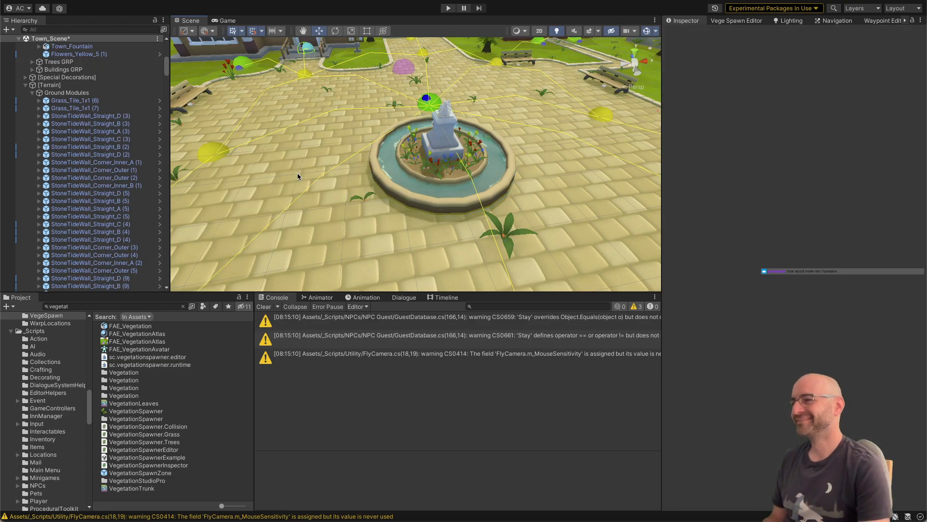
key("s")
right_click_drag(453, 177, 436, 192)
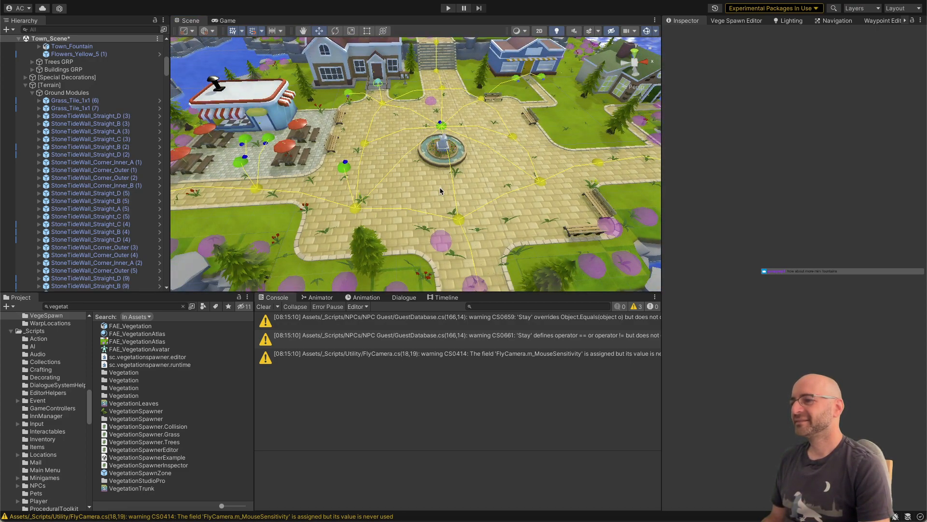
key("super+Tab")
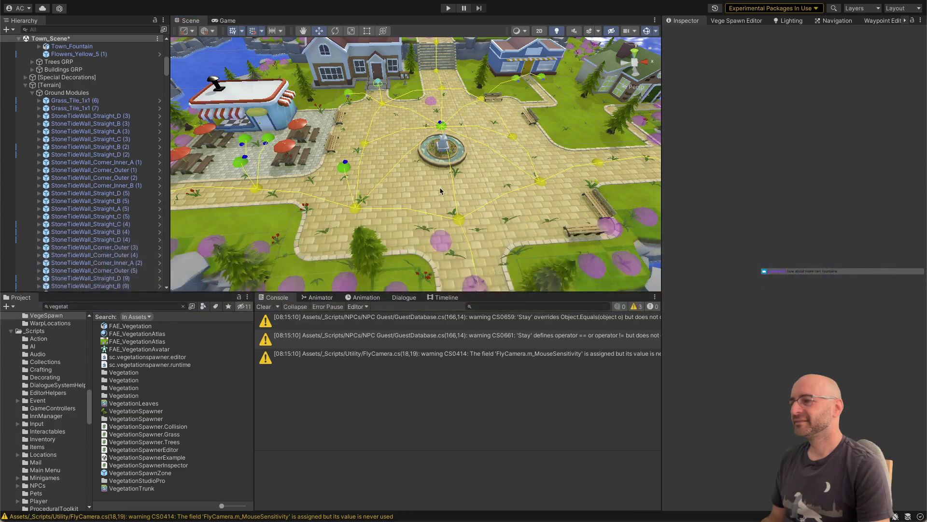
right_click_drag(440, 188, 450, 184)
key("a")
key("s")
key("a")
key("w")
key("super+Tab")
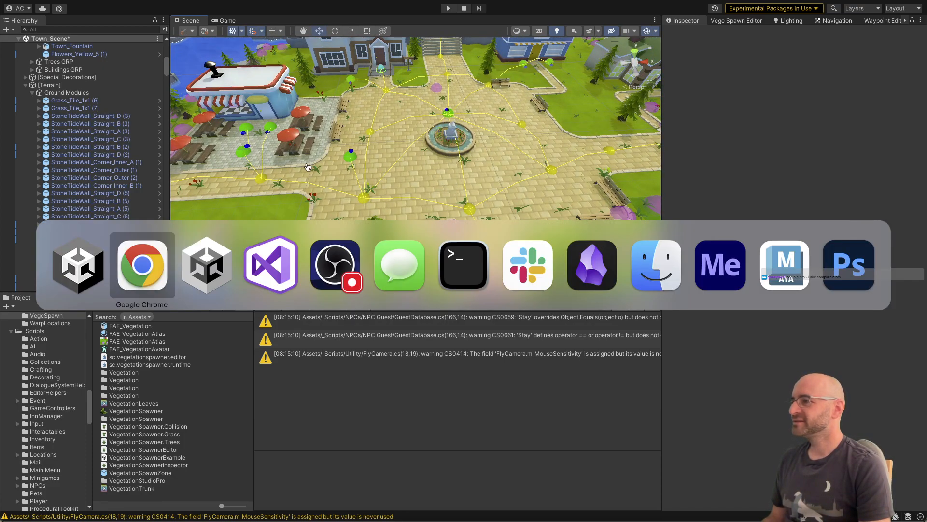
key("Escape")
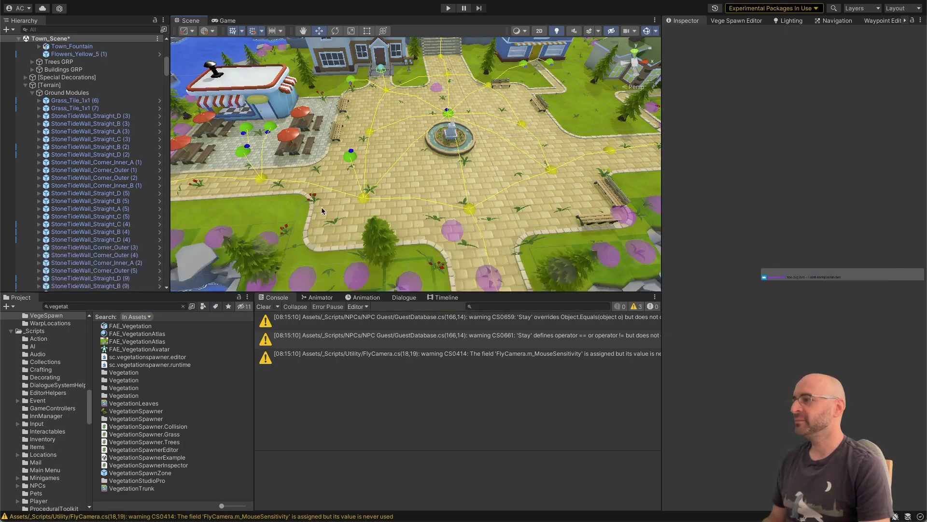
Step: Switch back to Visual Studio and place the cursor on the FootstepArea type in the collider.TryGetComponent condition
key("super+Tab")
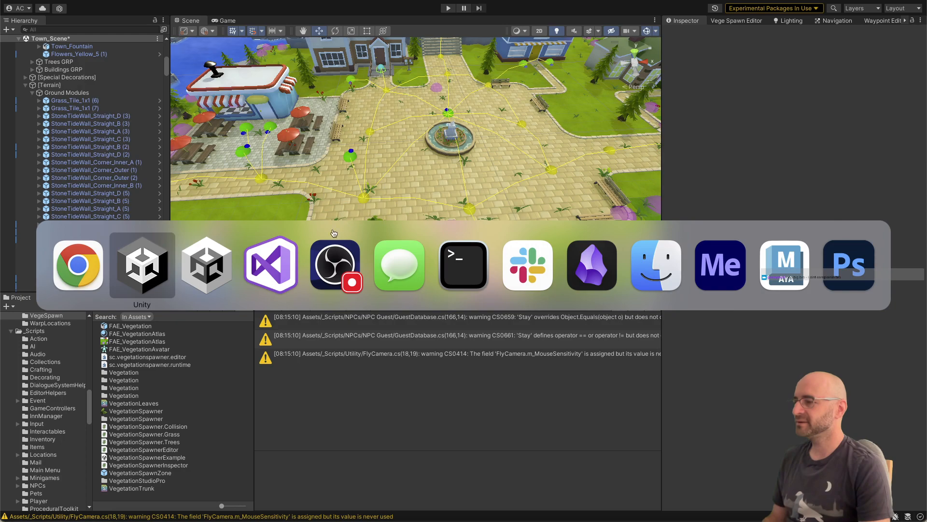
left_click(283, 283)
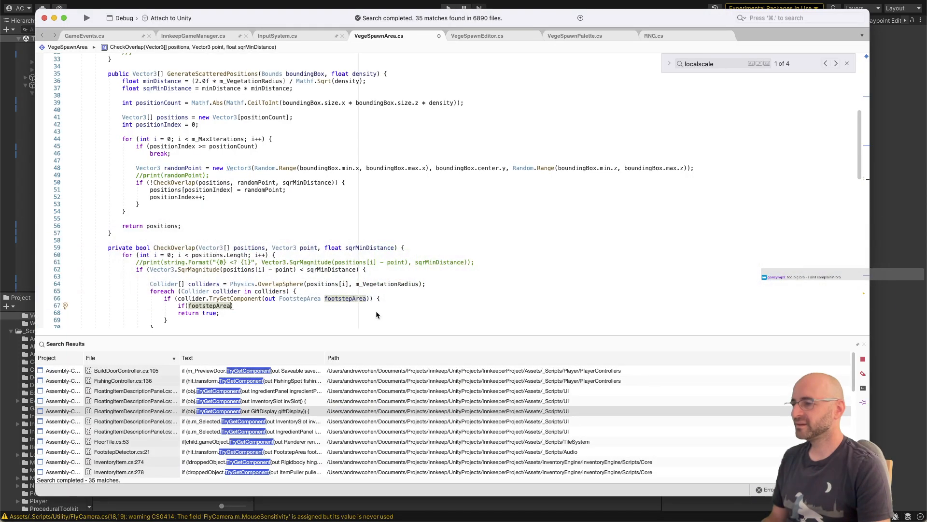
left_click(304, 299)
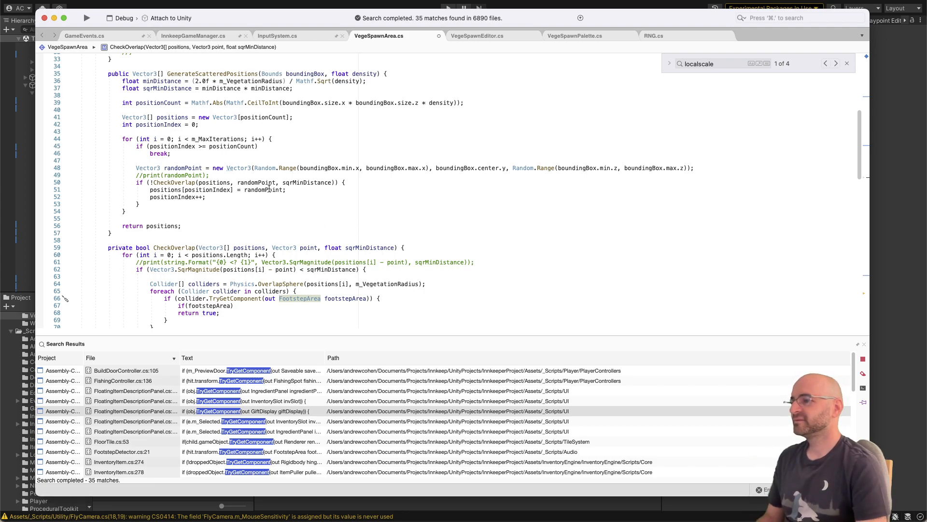
Step: Search the whole solution for Raycast and open the RaycastAll match at line 171 of DecorationController.cs
left_click(291, 259)
left_click(295, 274)
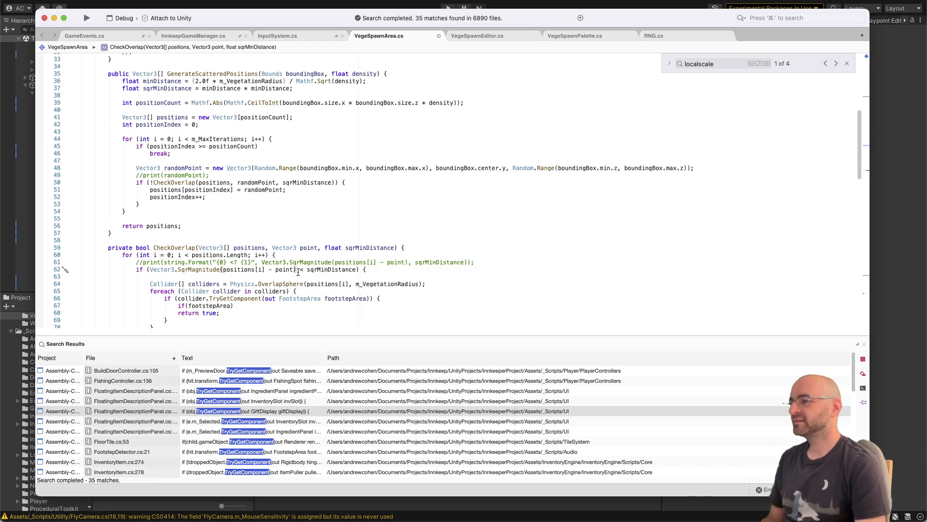
key("super+shift+f")
type("Raycast")
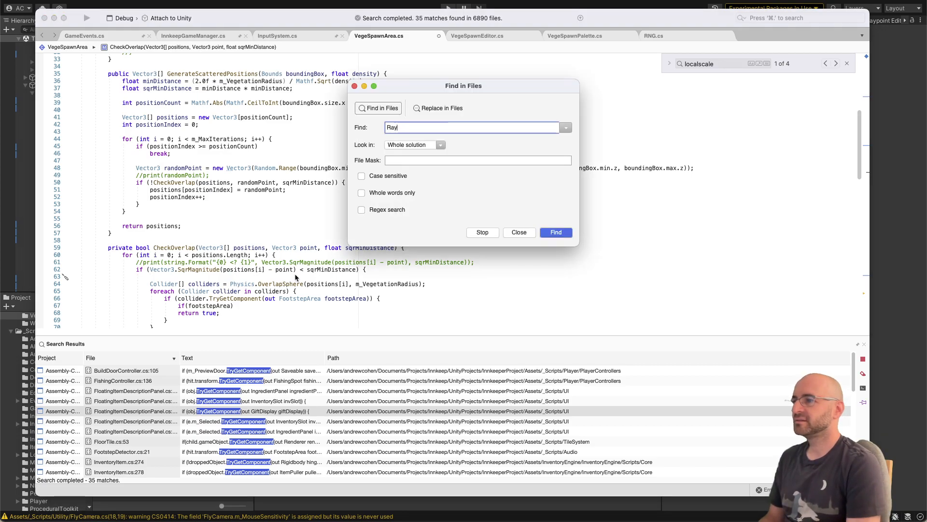
key("Return")
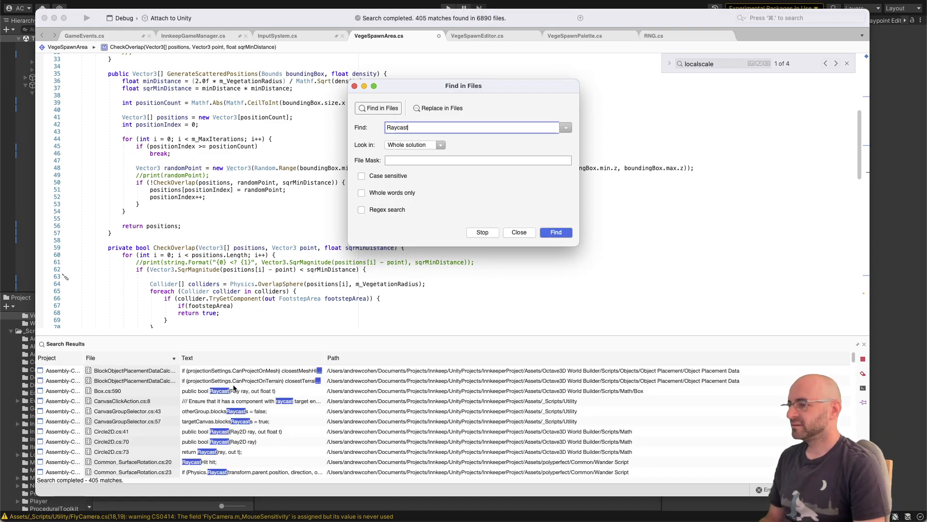
scroll(226, 395, "down", 10)
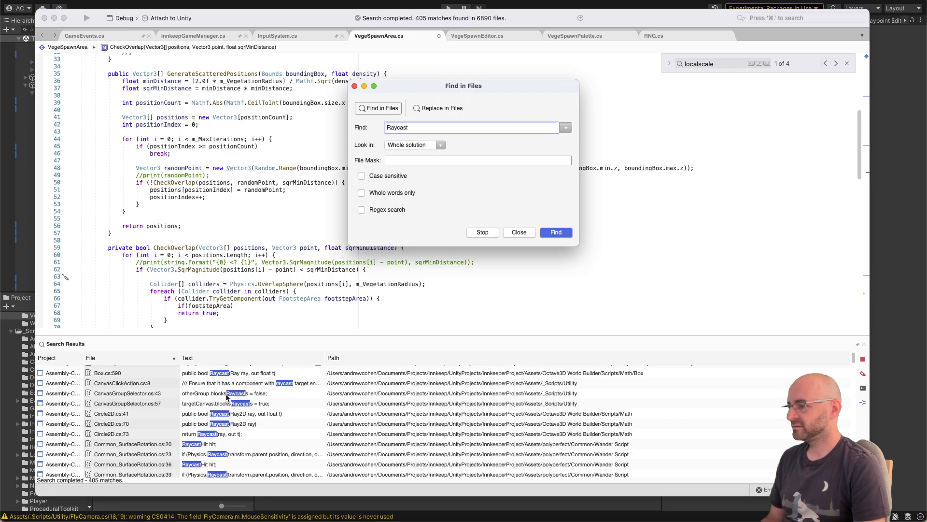
scroll(227, 397, "up", 3)
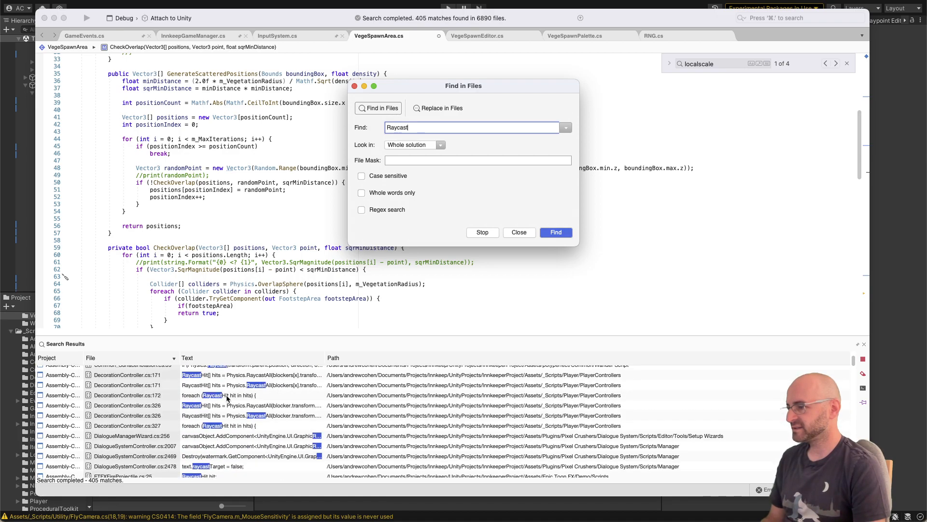
double_click(226, 385)
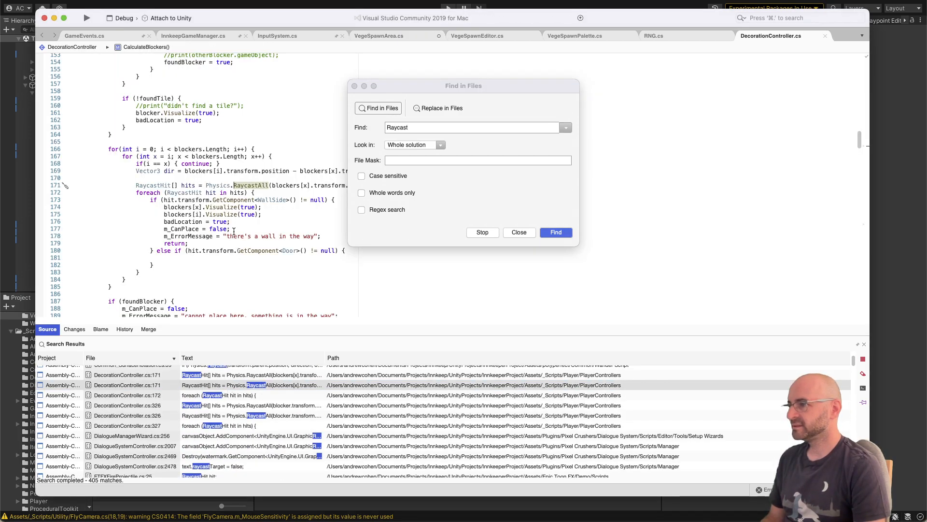
Step: Copy the block from the Vector3 dir line through the end of the foreach RaycastHit loop
left_click(231, 229)
left_click_drag(165, 275, 136, 184)
left_click(135, 184)
left_click_drag(140, 273, 136, 172)
key("super+c")
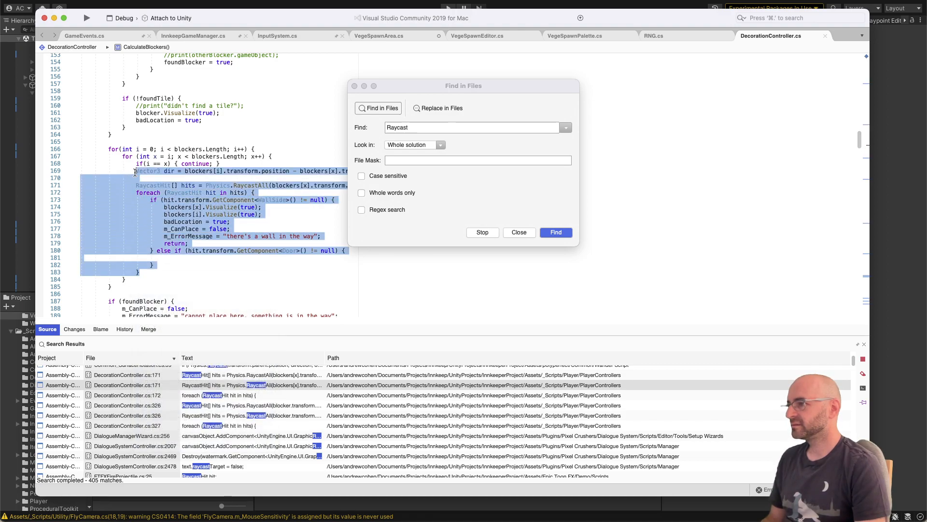
Step: Return to VegeSpawnArea.cs and comment out the OverlapSphere line and its collider foreach loop in CheckOverlap
left_click(372, 37)
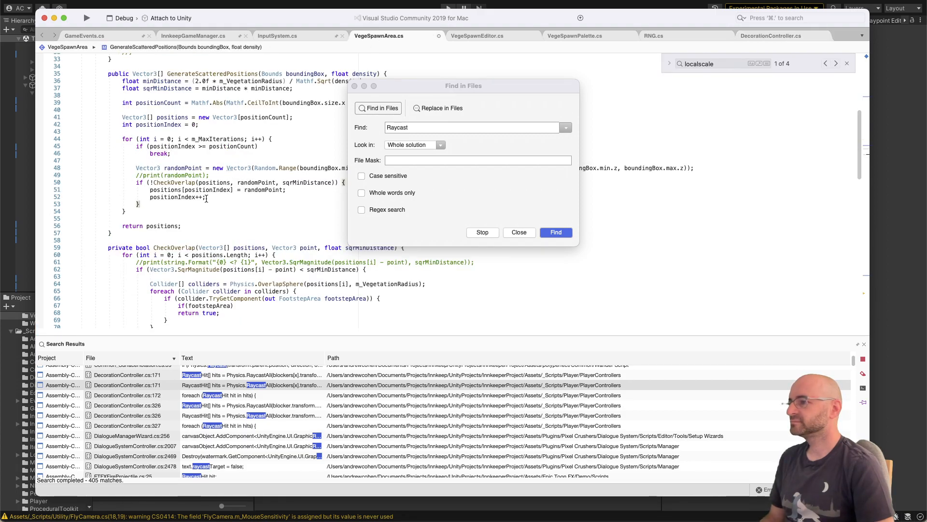
key("Up")
key("Up")
key("Up")
key("Up")
key("shift+super+Right")
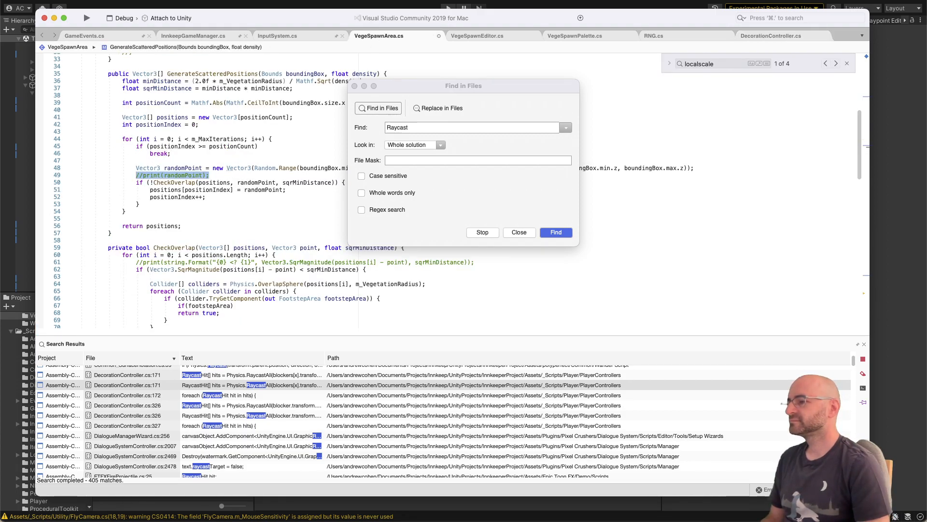
key("Down")
key("Down")
key("Down")
scroll(234, 153, "down", 1)
left_click(184, 320)
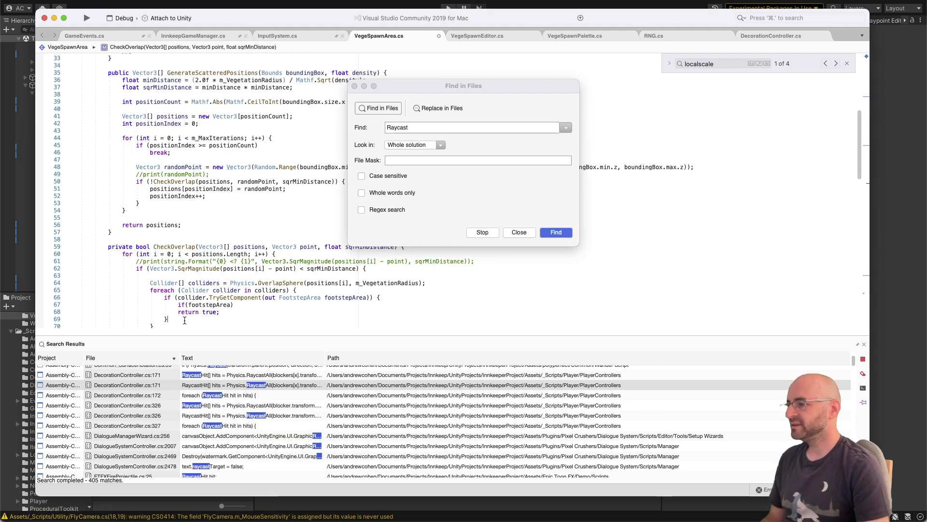
key("Down")
key("shift+Up")
key("shift+Up")
key("shift+Up")
key("shift+Up")
key("shift+Up")
key("shift+Up")
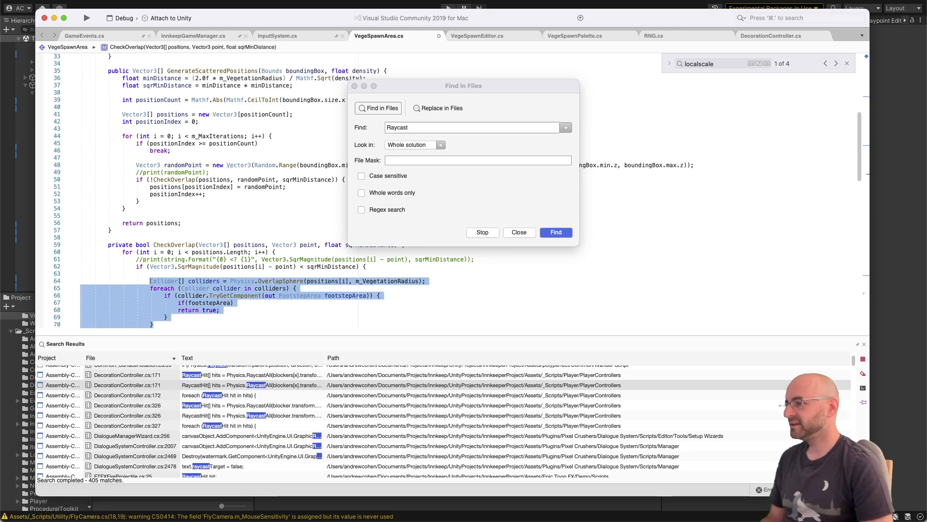
key("super+slash")
Step: Add blank lines above the commented-out collider block and paste the copied raycast code there
left_click(161, 266)
key("Down")
key("Return")
key("Return")
key("Return")
key("Up")
key("Up")
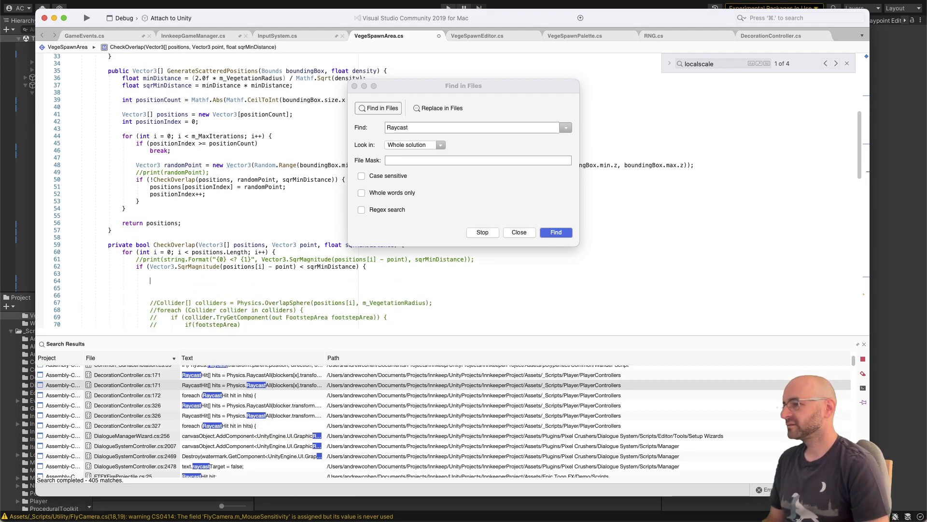
key("super+v")
Step: Move the Find in Files dialog off the code and change RaycastAll to Raycast in the pasted hits line
left_click_drag(382, 88, 496, 59)
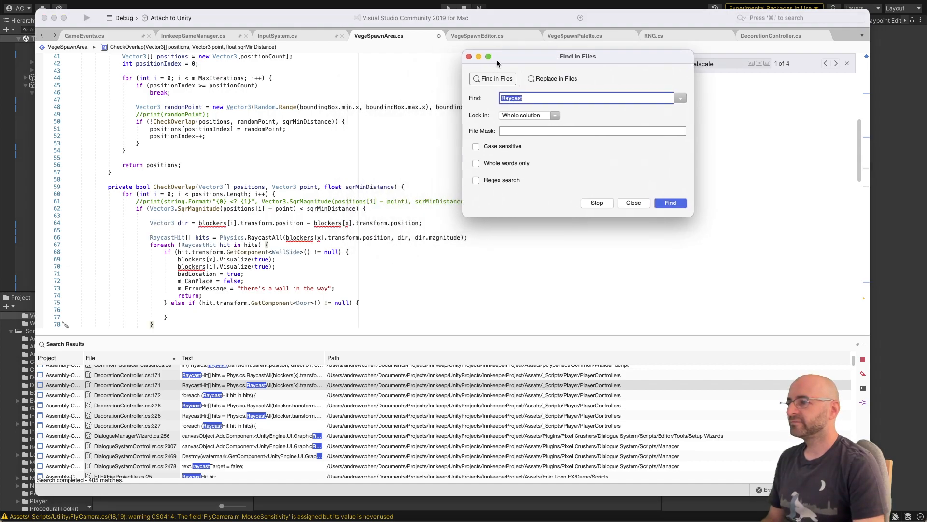
double_click(280, 237)
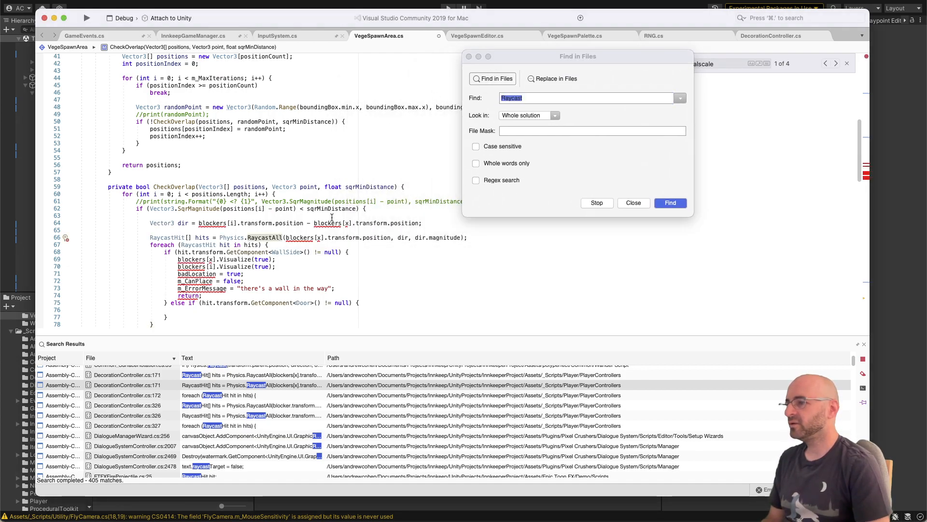
type("Raycast")
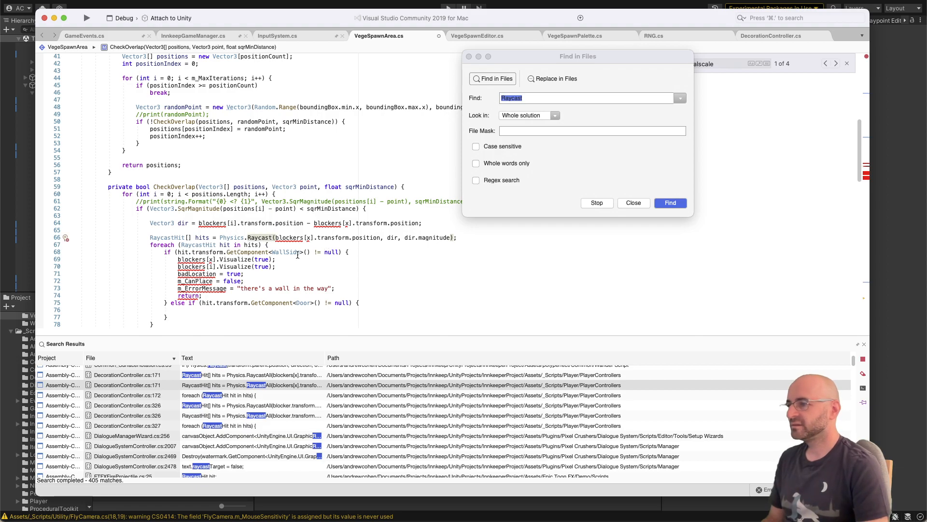
Step: Try replacing blockers[i].transform.position in the dir assignment with point + Vector3.up * 3
left_click(231, 223)
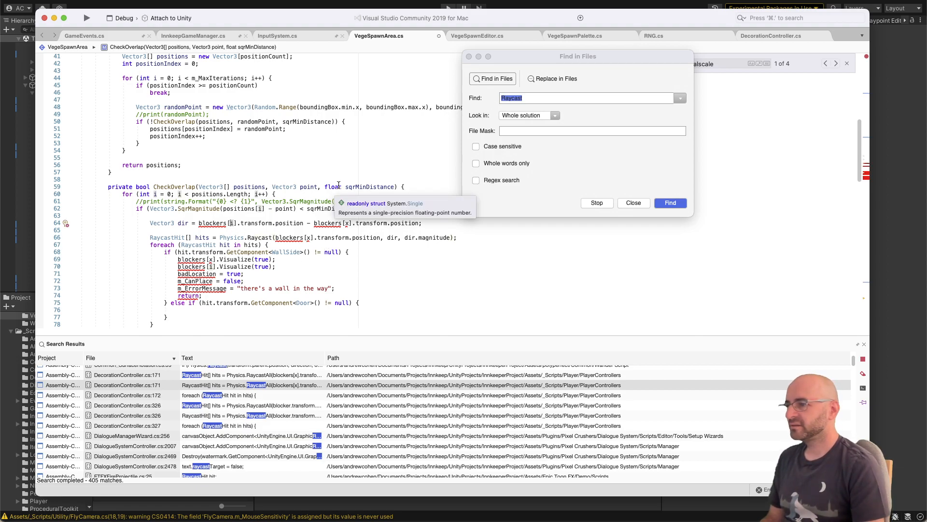
key("Left")
key("Left")
key("Left")
key("Left")
key("Left")
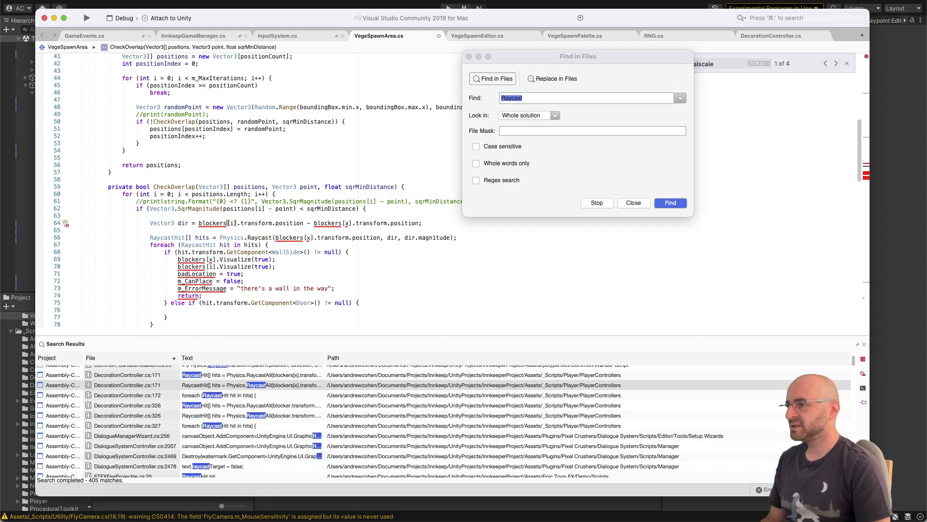
key("shift+alt+Right")
key("shift+alt+Right")
key("shift+alt+Right")
key("shift+alt+Right")
key("shift+alt+Right")
key("shift+alt+Right")
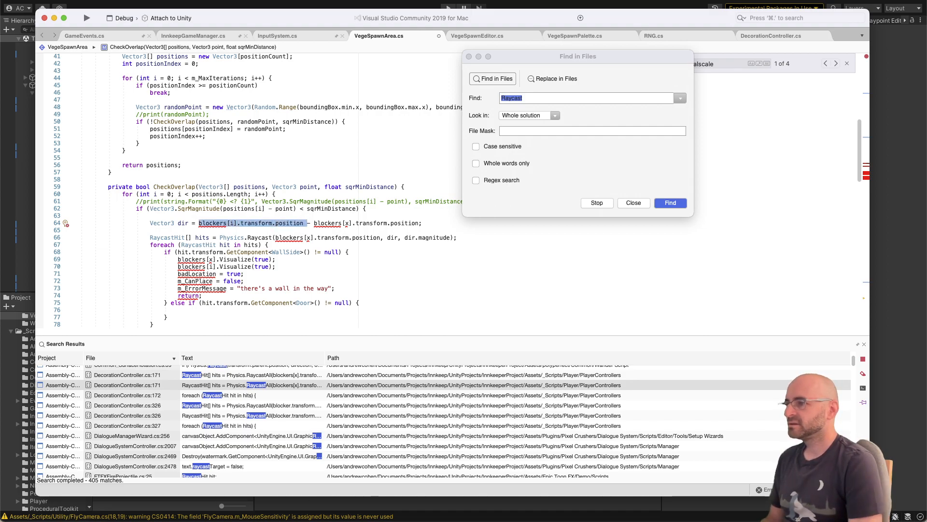
type("point ")
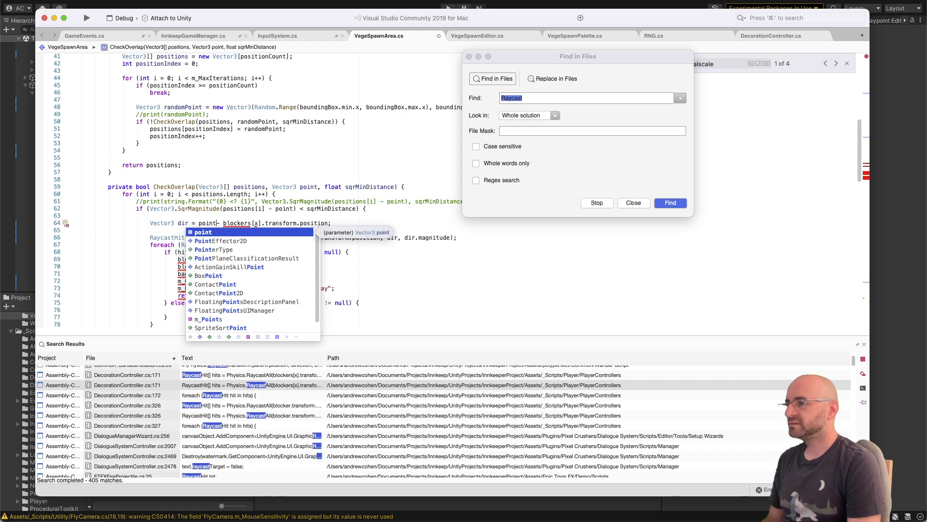
type("+ Vector3.")
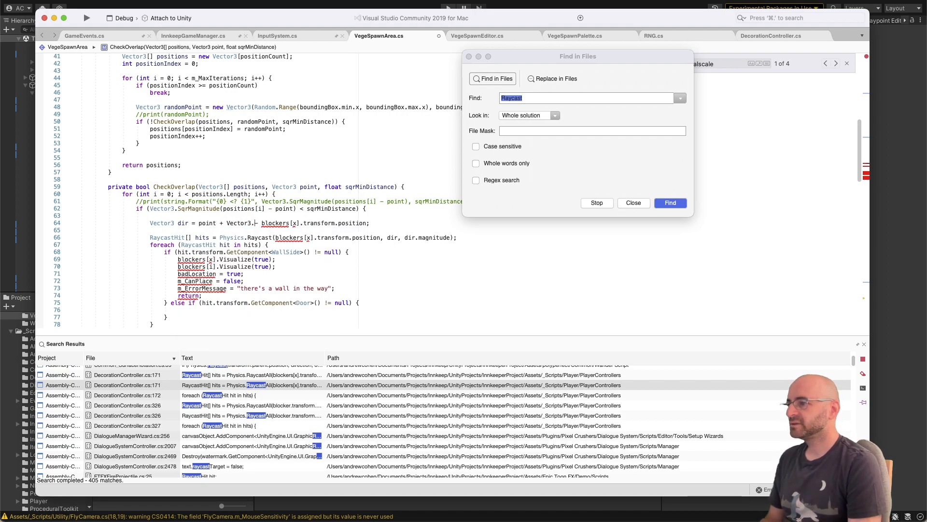
type("up * -")
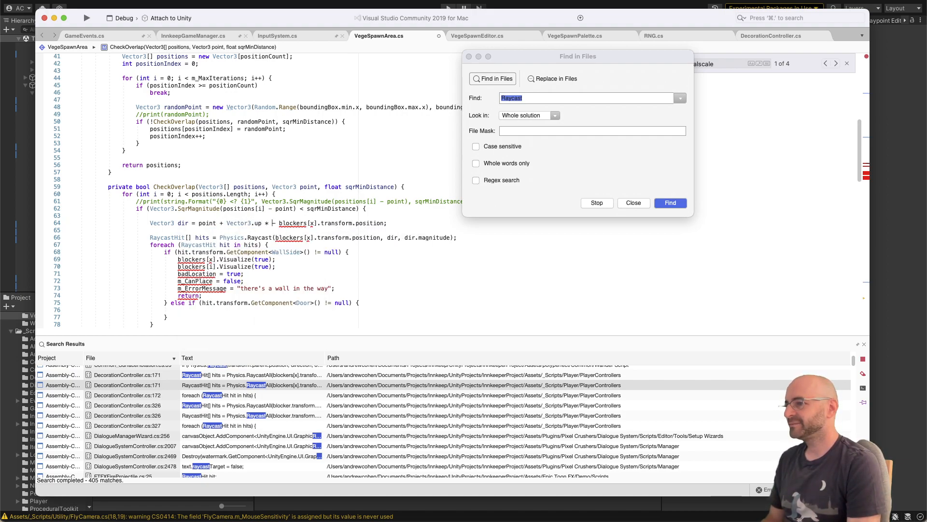
key("Left")
type("3")
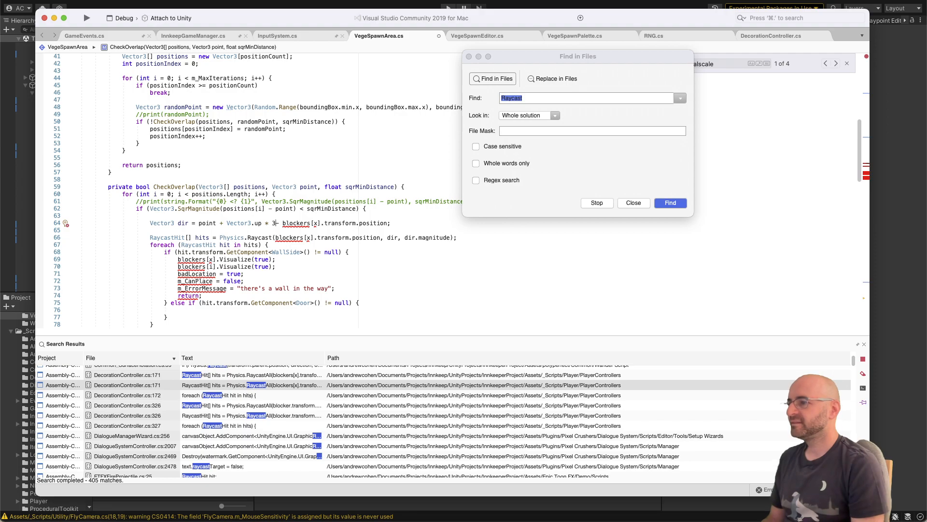
Step: Delete the whole Vector3 dir assignment above the Physics.Raycast line
key("BackSpace")
key("BackSpace")
key("BackSpace")
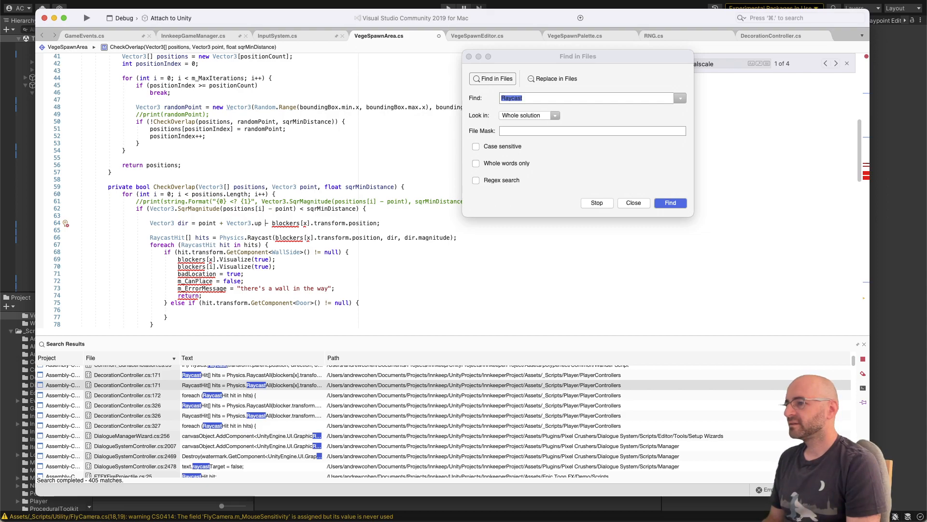
key("BackSpace")
key("BackSpace")
key("BackSpace")
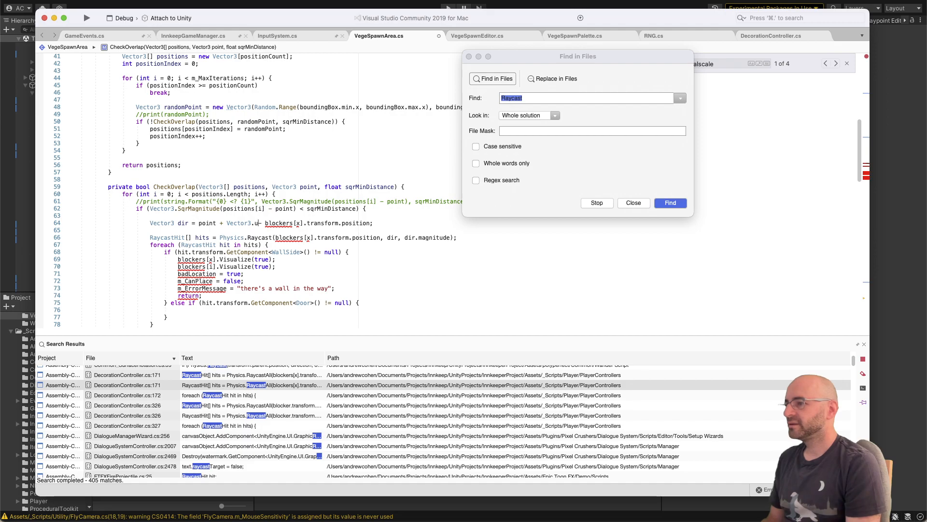
key("super+Right")
key("shift+super+Left")
key("BackSpace")
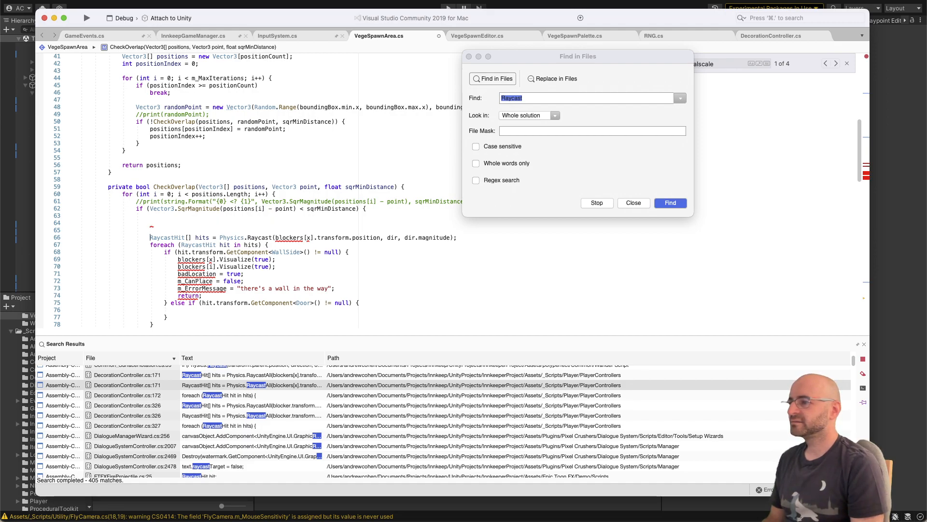
Step: Set the Physics.Raycast direction argument to Vector3.down and its distance argument to 3
key("alt+Right")
key("alt+Right")
key("alt+Right")
key("alt+Right")
key("alt+Right")
key("alt+Right")
key("alt+Right")
key("alt+Right")
key("alt+Right")
key("alt+Right")
key("alt+Right")
key("alt+Right")
key("alt+Right")
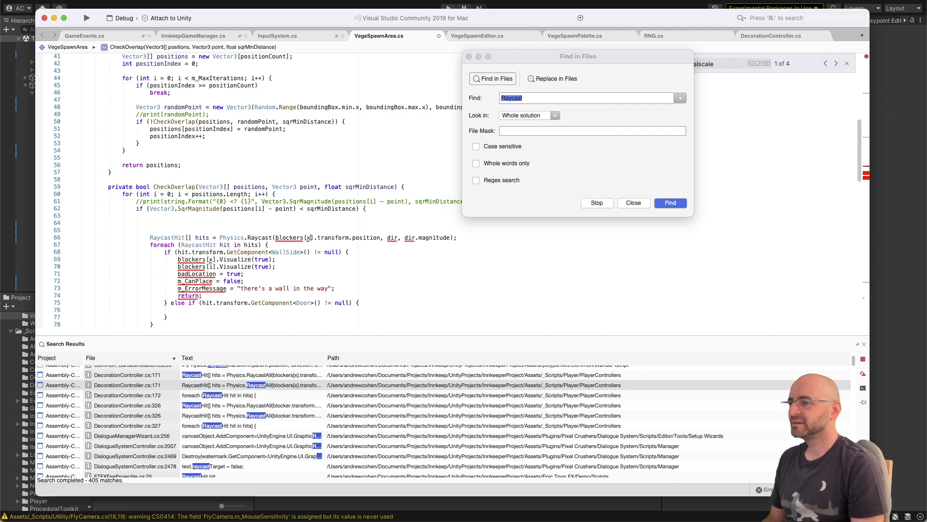
key("shift+alt+Right")
type("Vector3.d")
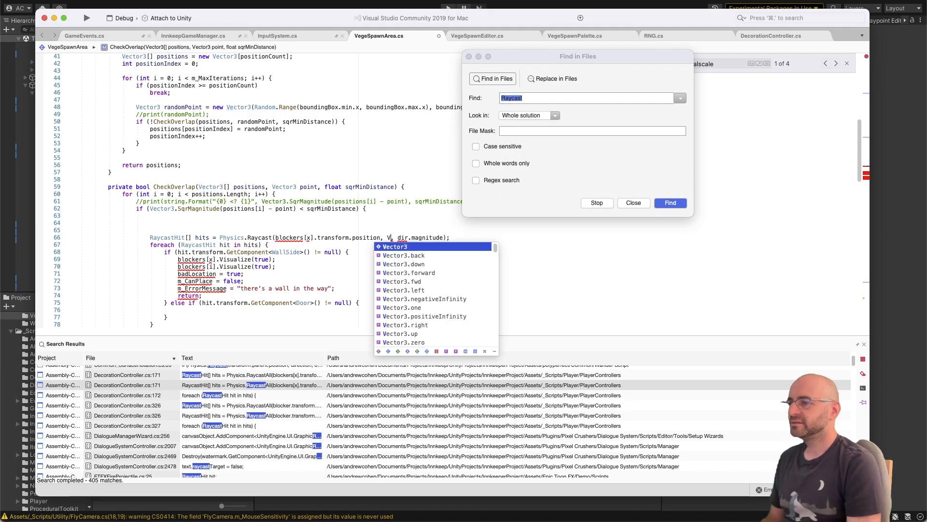
key("Return")
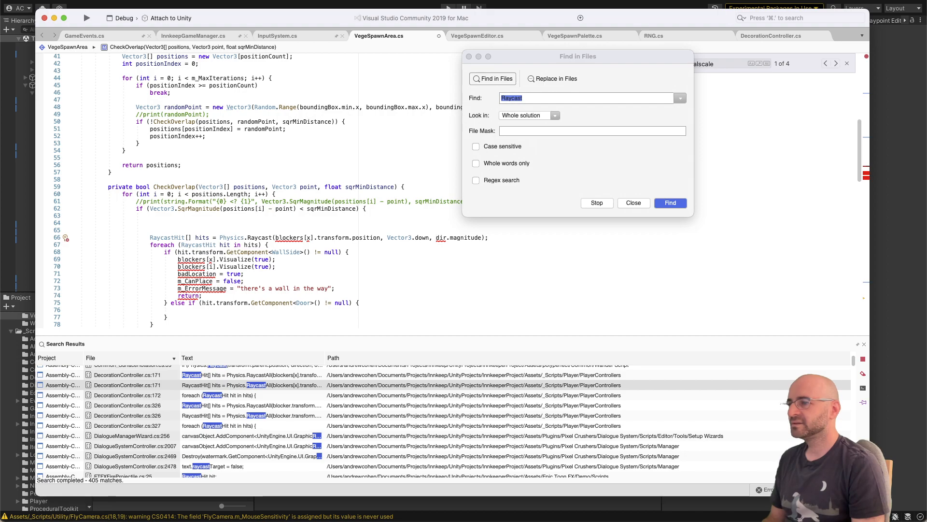
key("alt+shift+Right")
key("alt+shift+Right")
key("alt+shift+Right")
type("3")
Step: Replace blockers[x] with point in the origin argument of Physics.Raycast
key("Left")
key("Left")
key("Left")
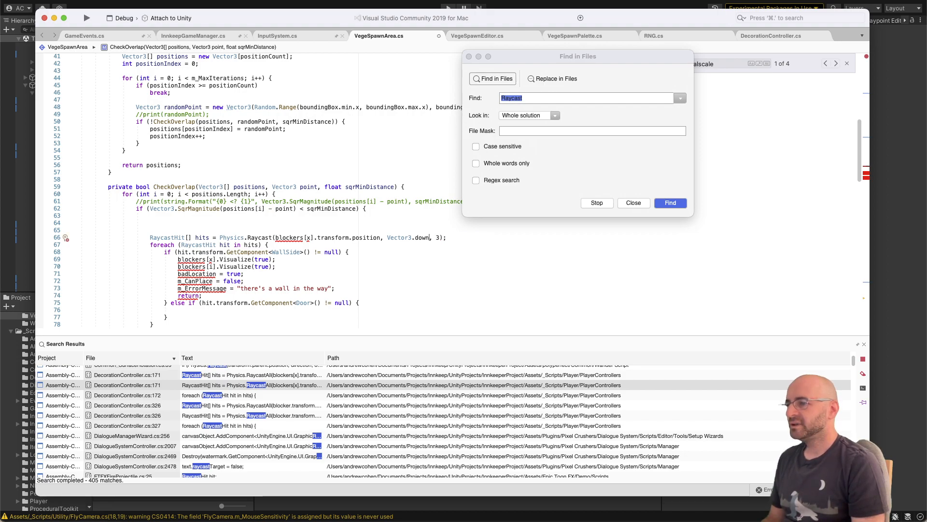
key("alt+Left")
key("alt+Left")
key("alt+Left")
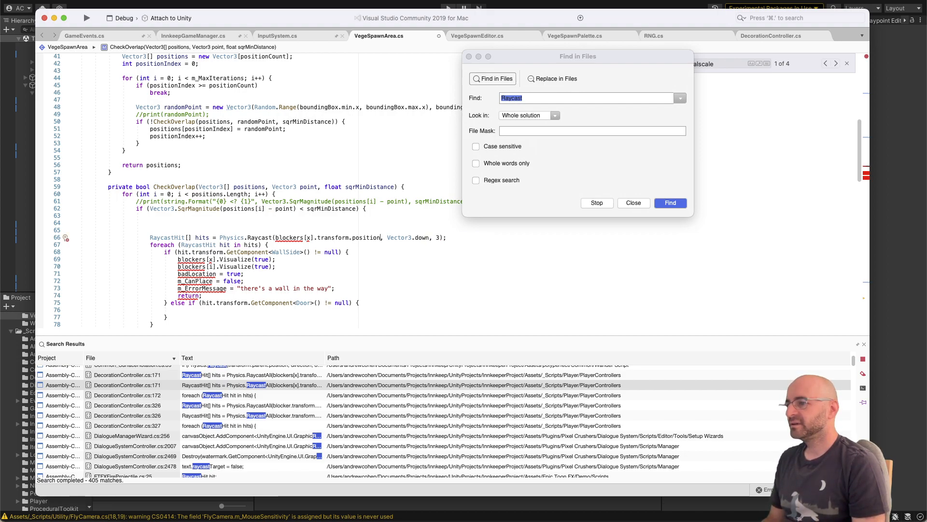
key("alt+Left")
key("alt+Left")
key("alt+Left")
key("alt+Left")
key("alt+shift+Left")
key("alt+shift+Left")
key("alt+shift+Left")
key("alt+shift+Left")
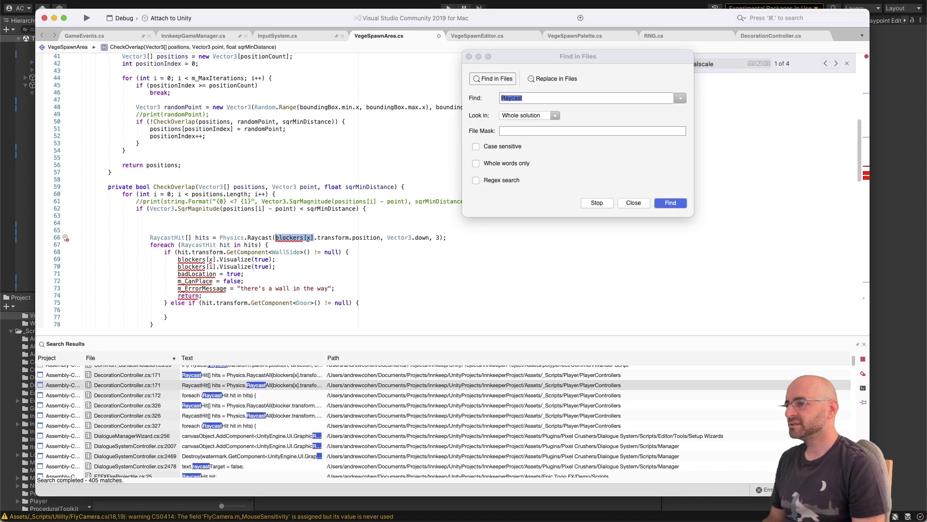
key("BackSpace")
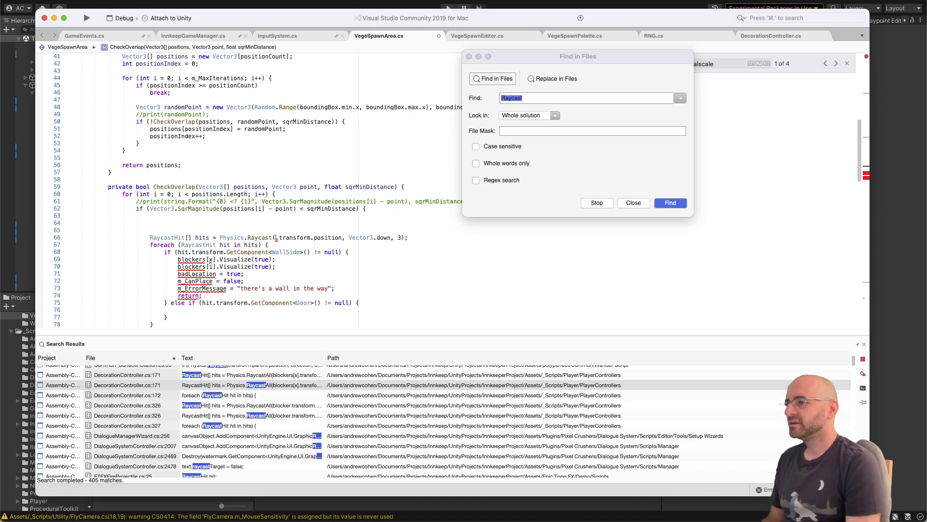
type("point")
Step: Replace transform.position in the Physics.Raycast origin so that the argument reads point + (Vector3.up * 3)
key("alt+shift+Right")
key("alt+shift+Right")
key("alt+shift+Right")
key("alt+shift+Right")
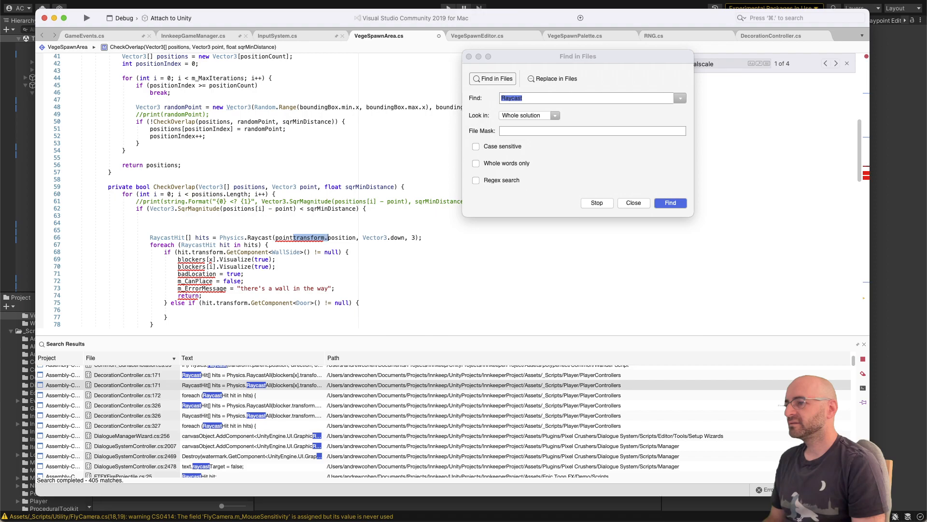
key("BackSpace")
type("+ Vector3")
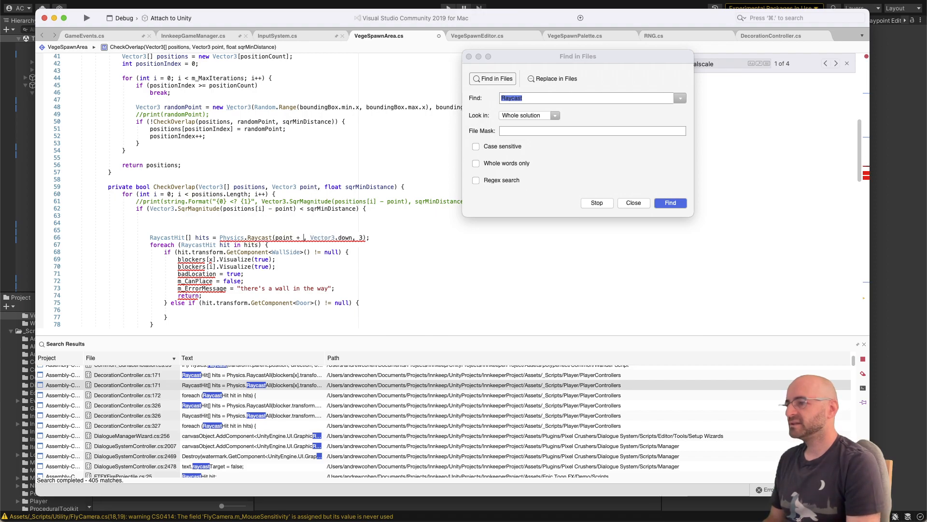
type(".up * 3)")
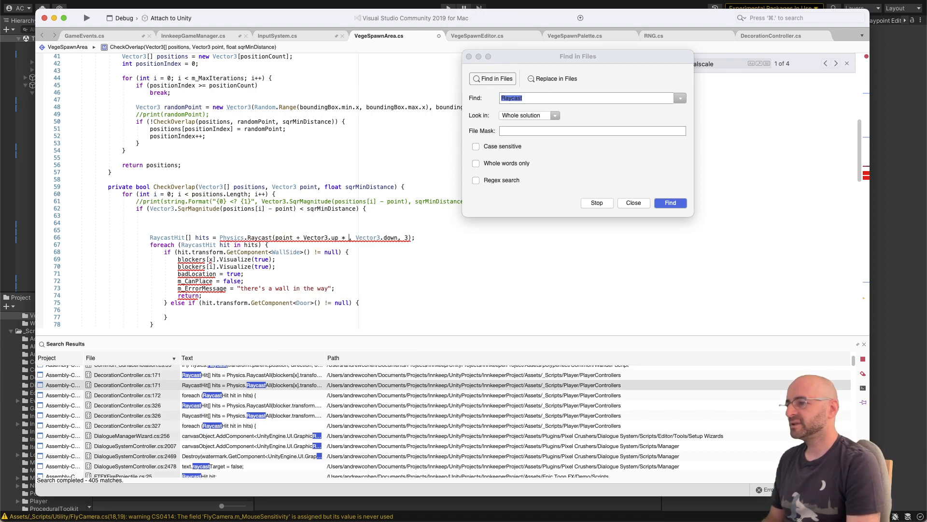
left_click(303, 237)
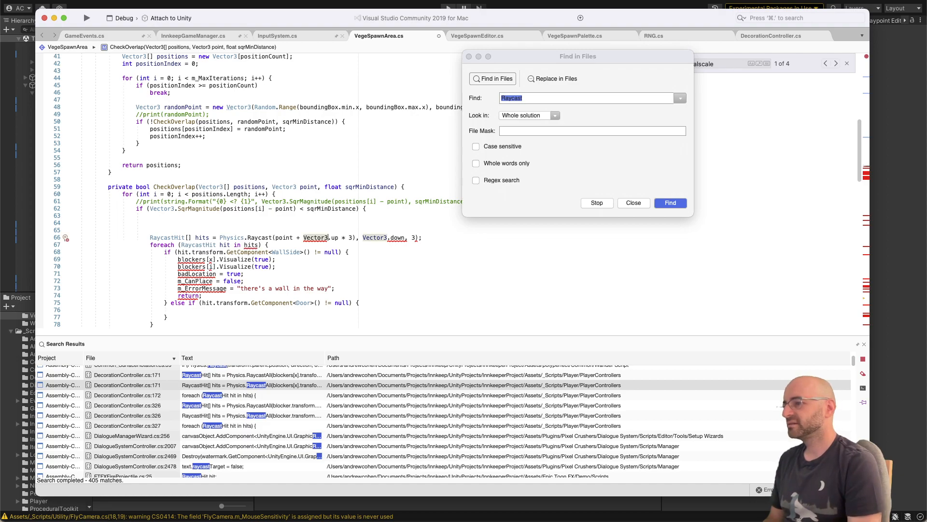
type("(")
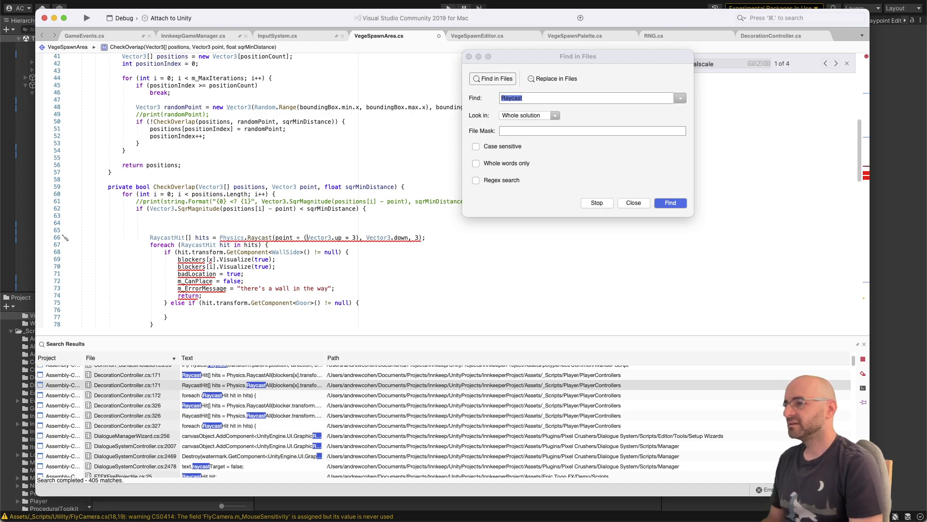
key("Left")
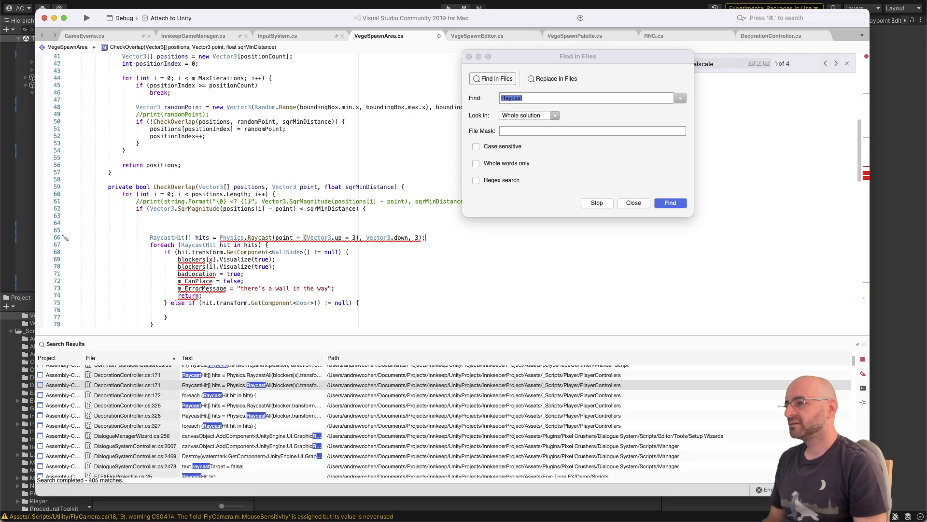
key("Left")
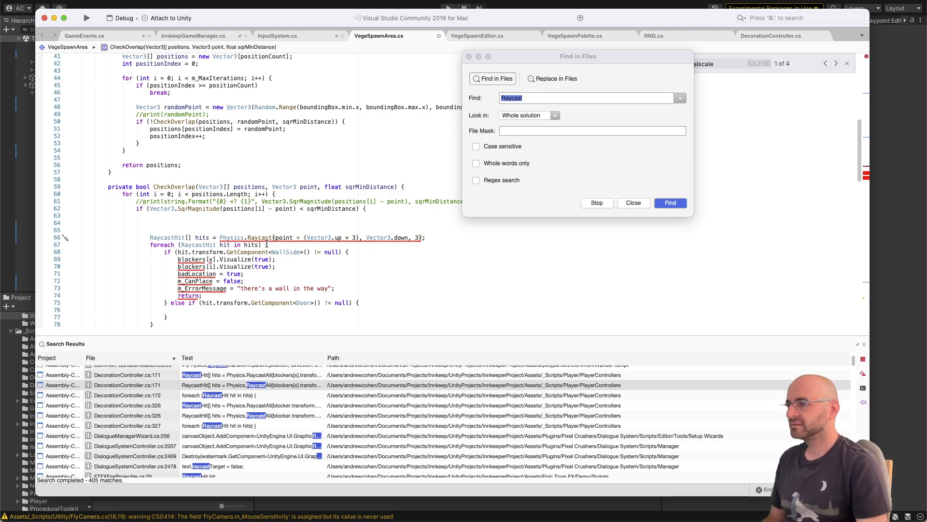
Step: Check the Physics.Raycast overloads and insert an out hitInfo argument before the distance argument 3
mouse_move(263, 237)
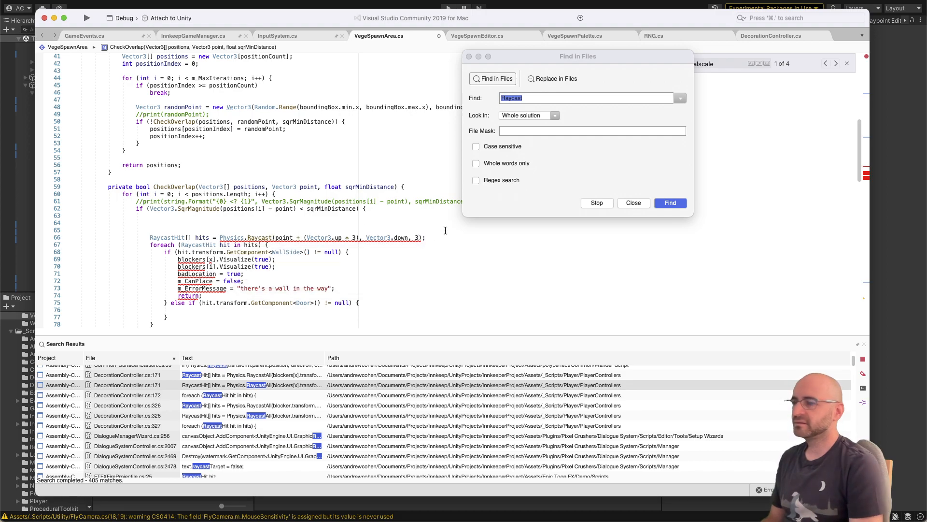
type(",")
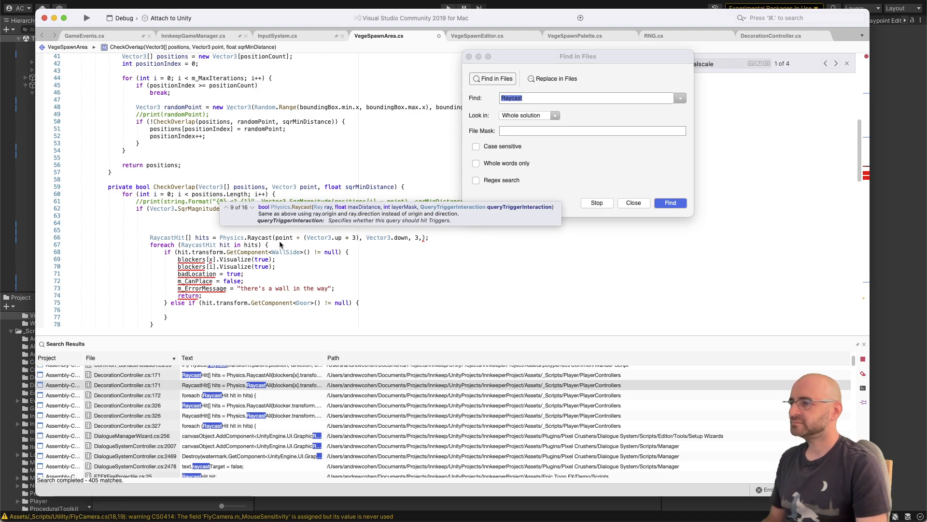
left_click(252, 208)
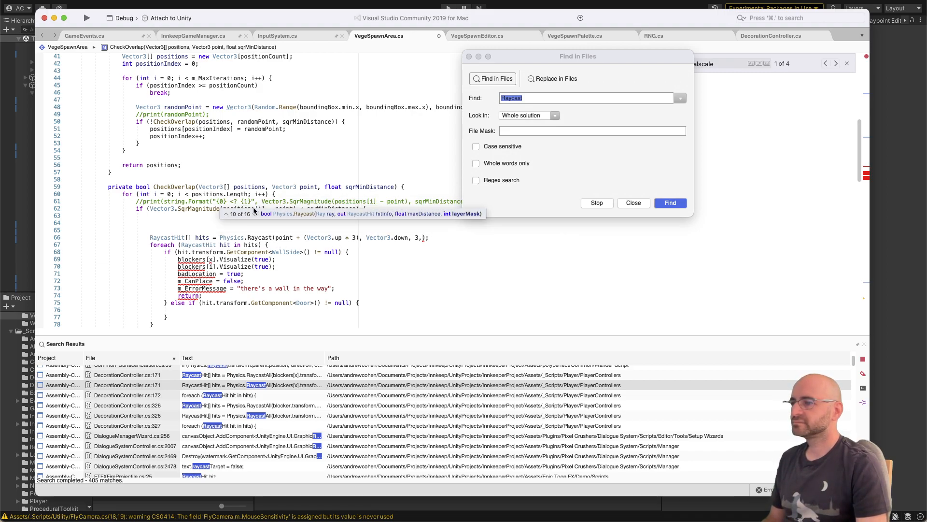
left_click(254, 213)
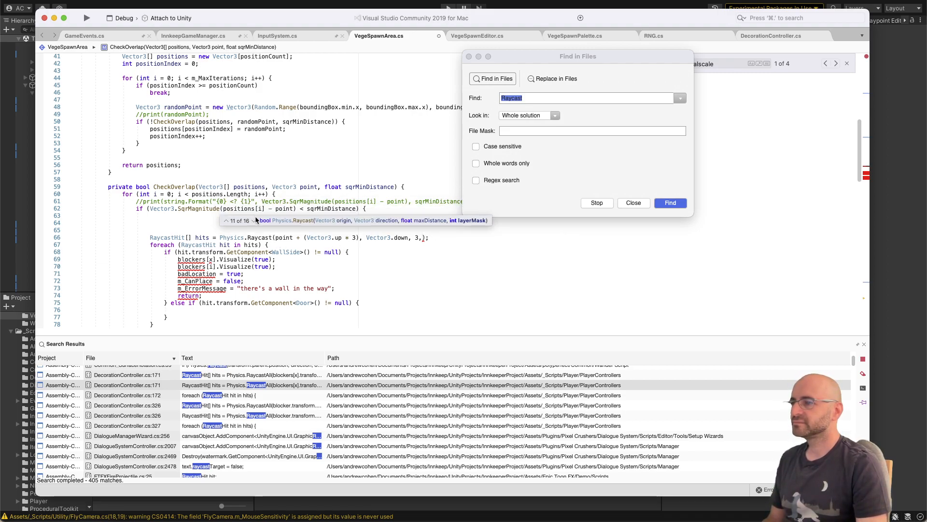
left_click(254, 217)
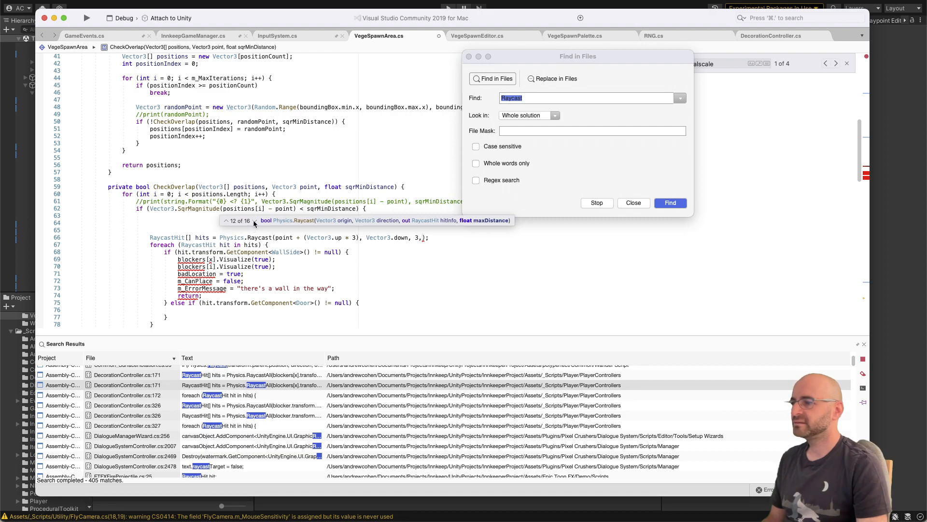
left_click(253, 220)
left_click(229, 222)
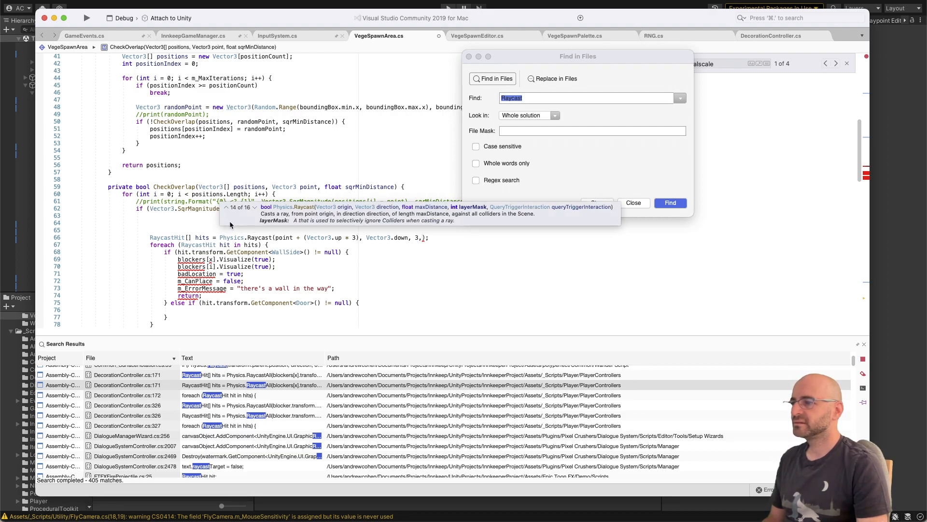
left_click(254, 207)
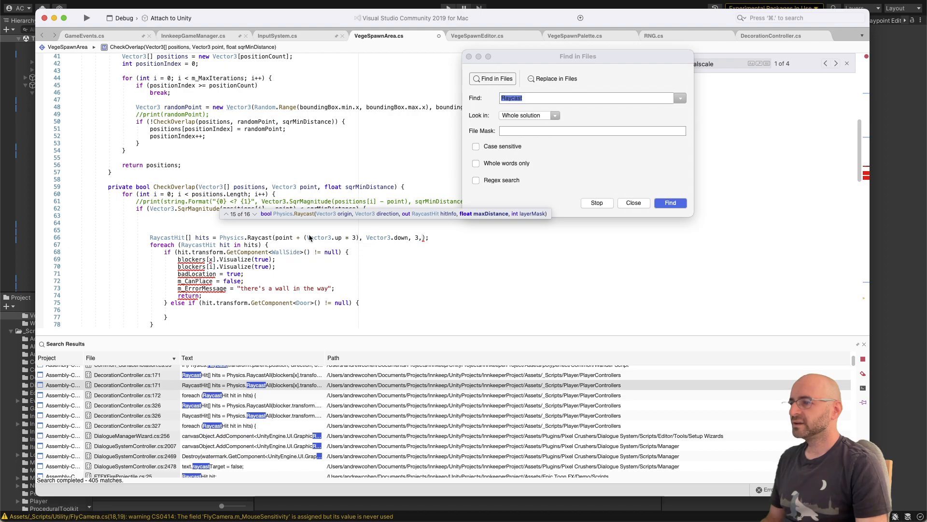
left_click(415, 238)
type("out hitInfo,")
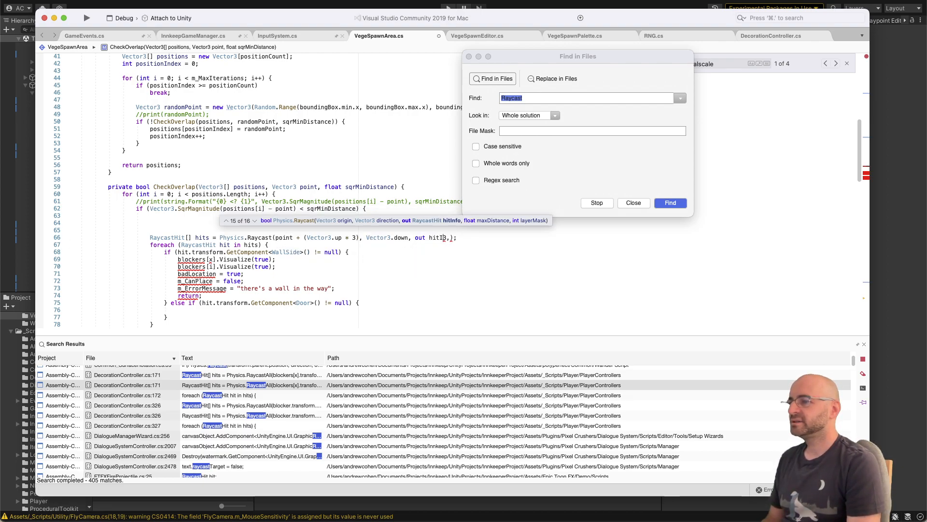
Step: Declare a variable hitInfo of type HitInfo on the line above the Physics.Raycast call
key("super+Left")
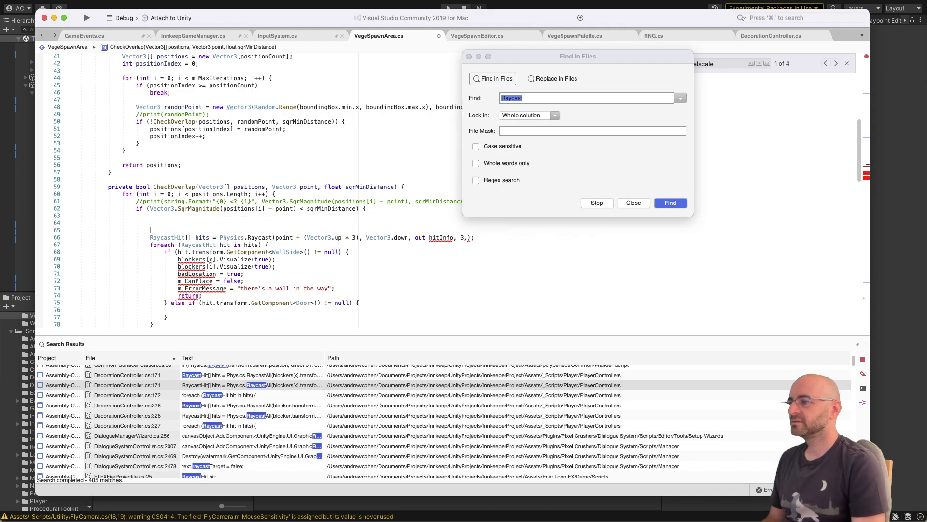
type("RaycastHit")
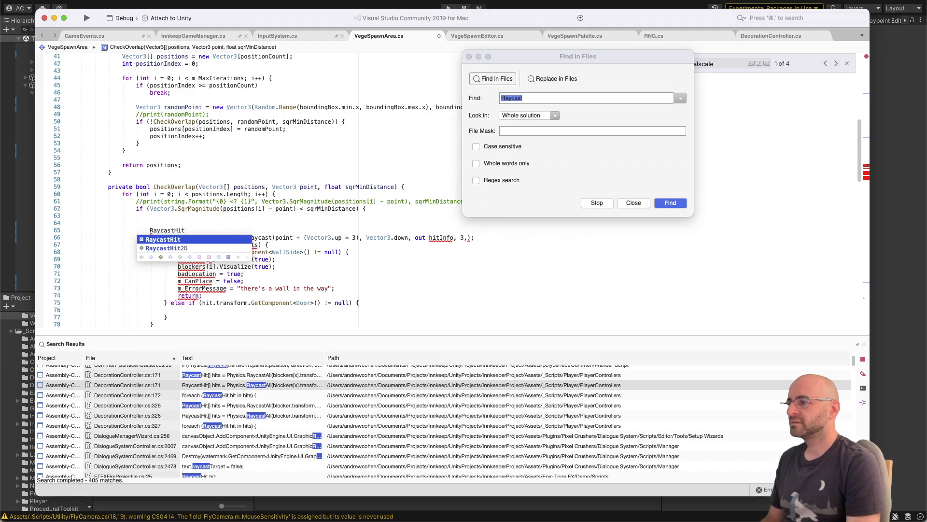
type(" ou")
key("BackSpace")
key("BackSpace")
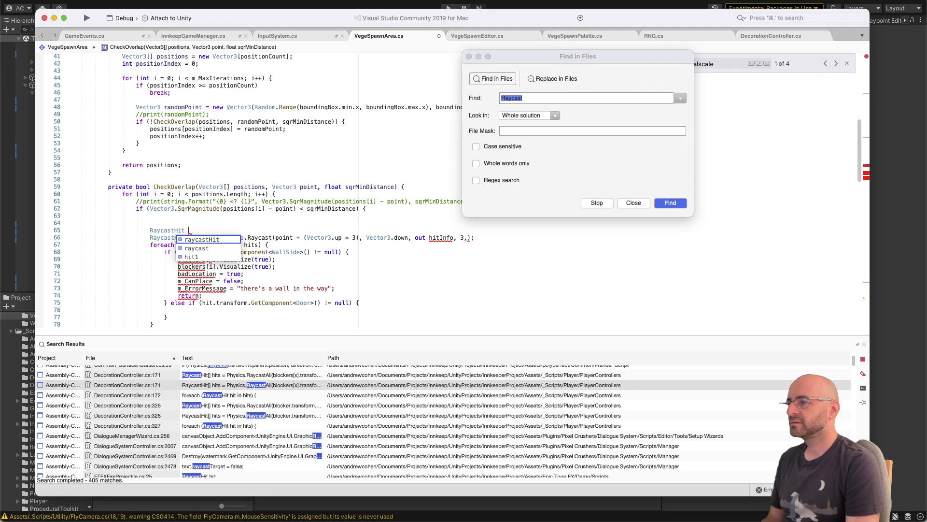
type("hitInfo")
key("super+Left")
key("shift+alt+Right")
type("HitInfo")
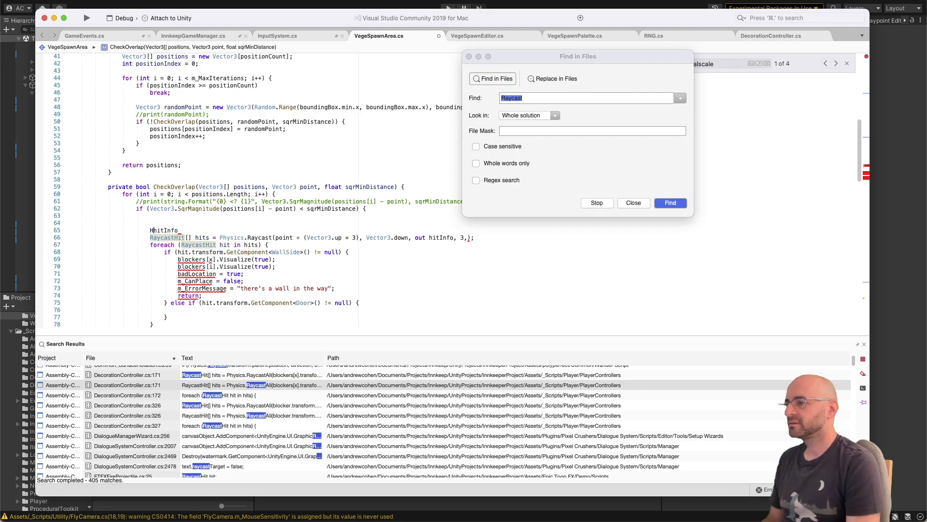
Step: Change the variable that receives the Physics.Raycast result to bool hit
key("Down")
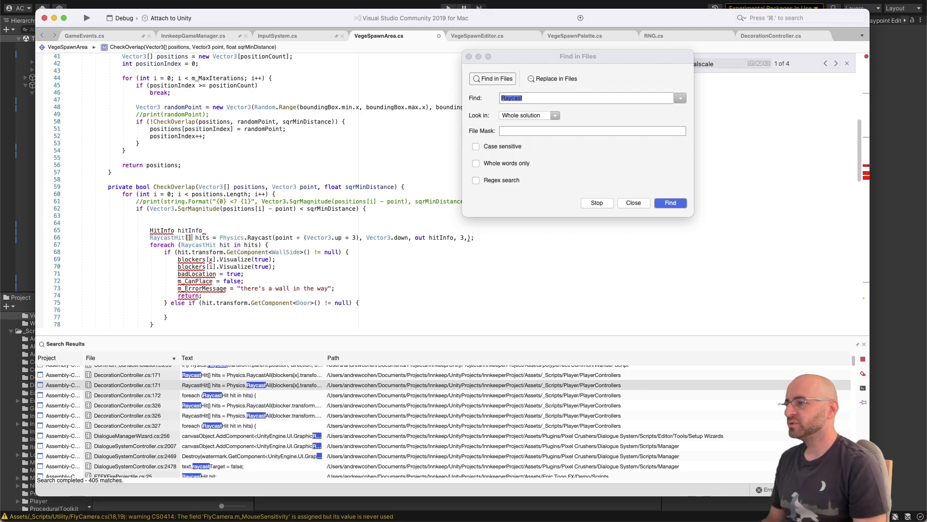
key("shift+super+Left")
type("bool")
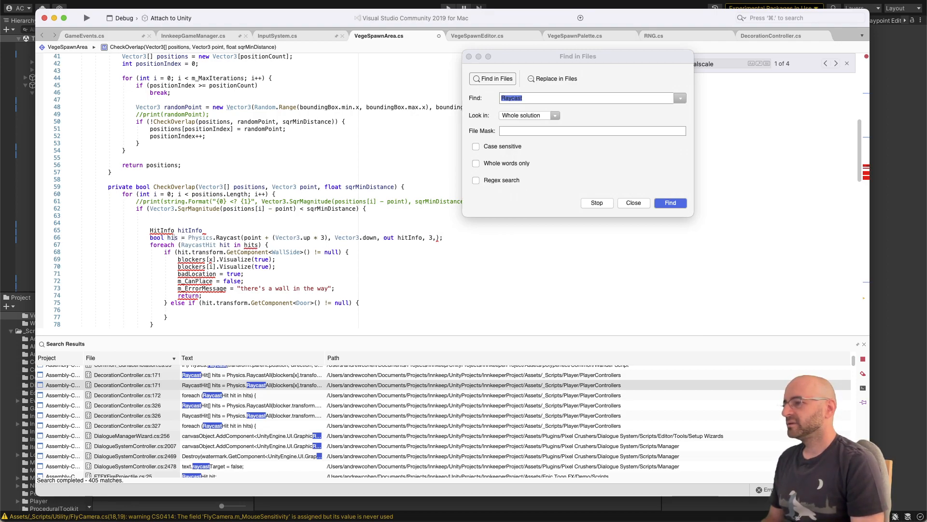
key("Delete")
Step: Replace the foreach header below the raycast with an if (hit) condition
key("Down")
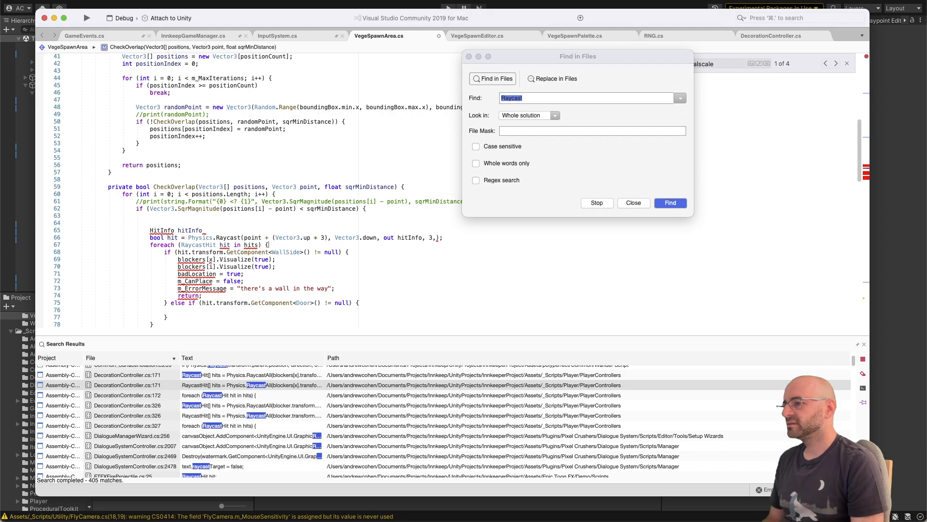
key("shift+super+Left")
type("if(")
type("hit)")
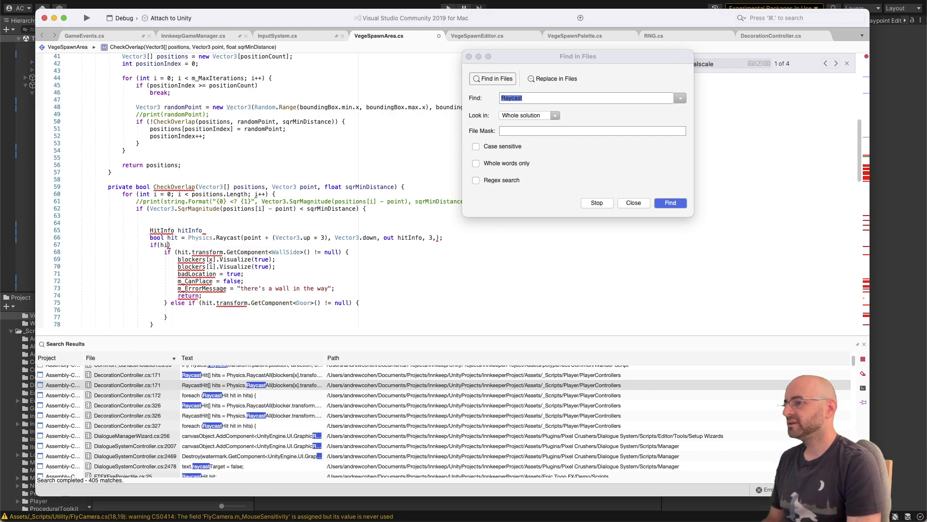
Step: Add the opening brace to the if (hit) block and delete the copied WallSide and Door checks inside it
key("Down")
key("Down")
key("Down")
key("Down")
key("Down")
key("Down")
key("Down")
key("Down")
key("Down")
key("Down")
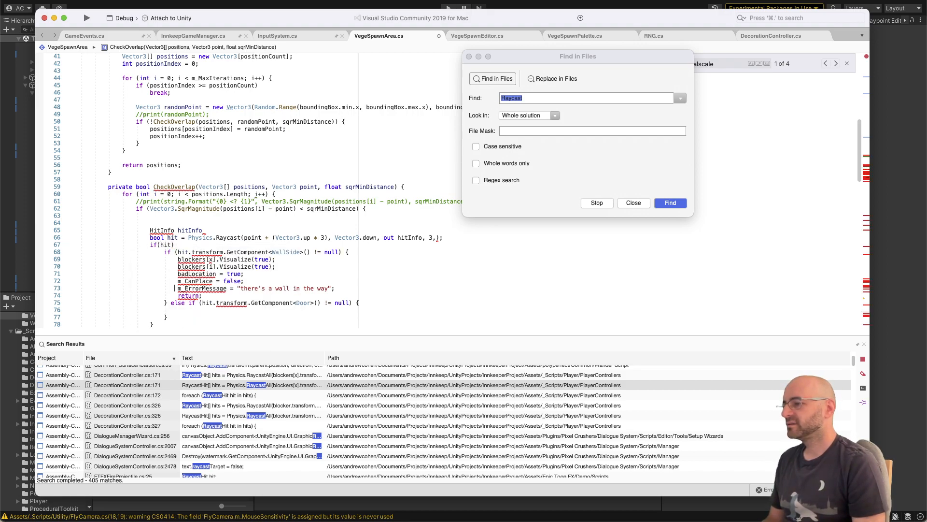
key("Down")
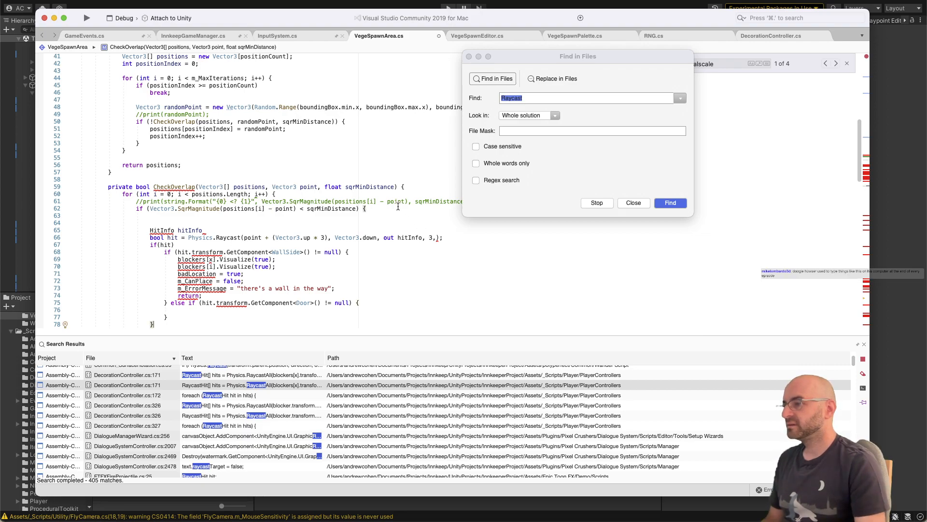
left_click(305, 247)
type("{")
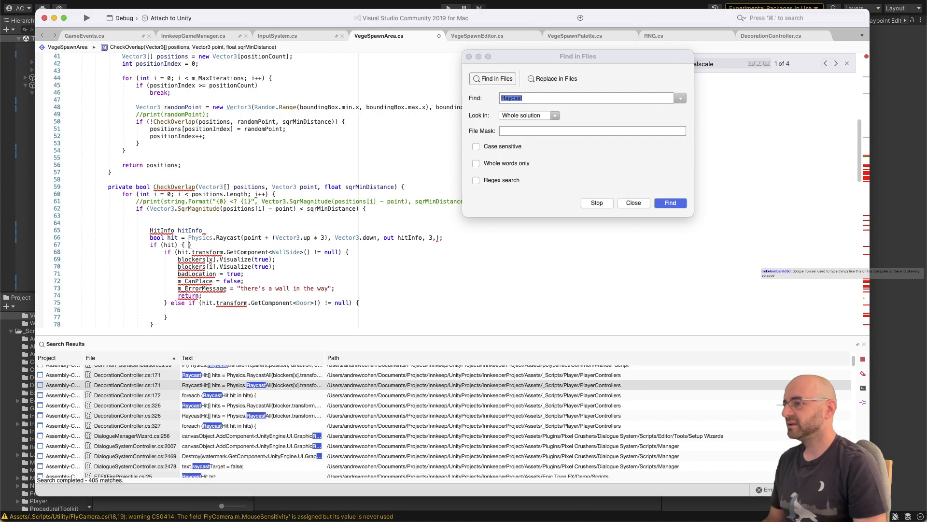
left_click_drag(164, 252, 169, 318)
key("BackSpace")
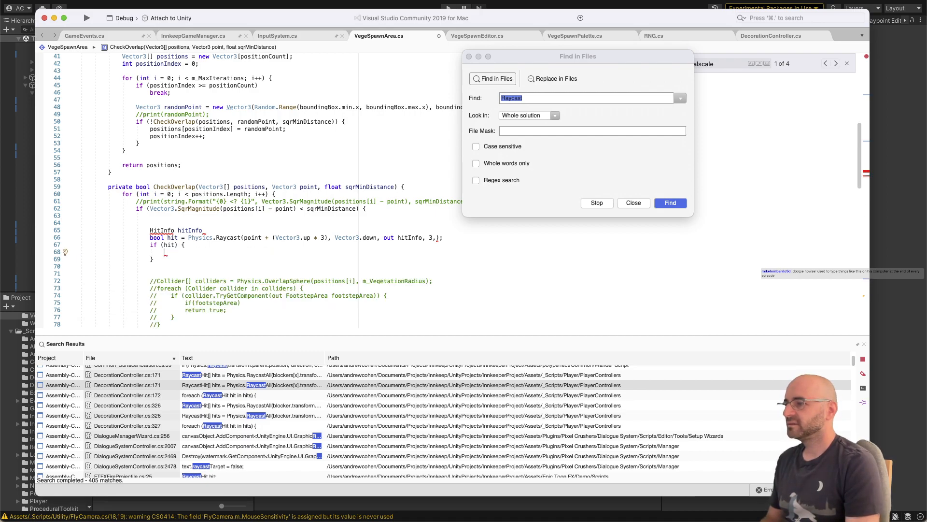
Step: End the hitInfo declaration with a semicolon and remove the stray comma after the 3 in the Physics.Raycast call
left_click(203, 230)
type(";")
left_click(149, 230)
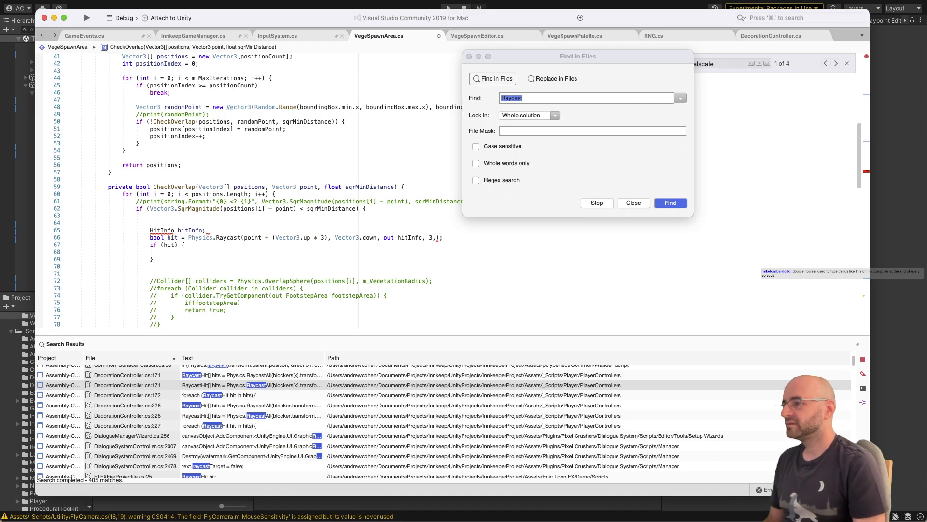
mouse_move(237, 238)
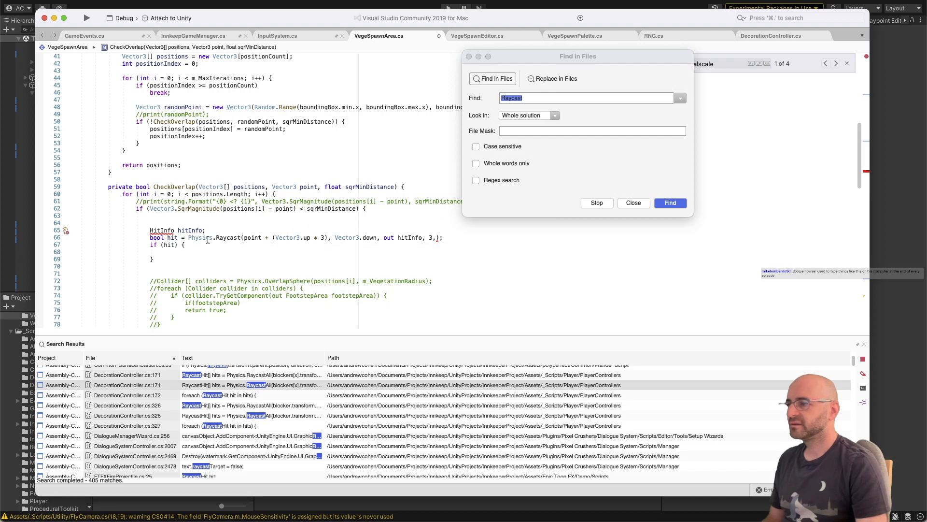
left_click(235, 237)
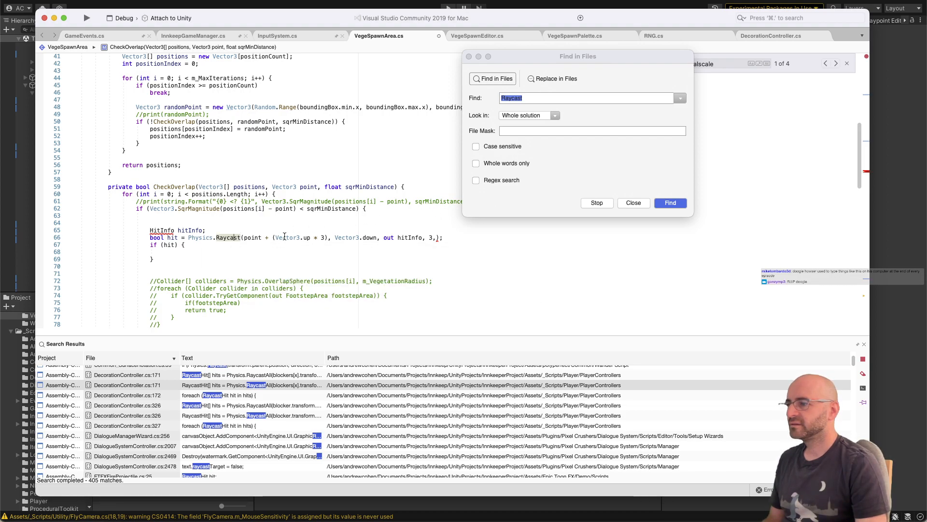
left_click(436, 236)
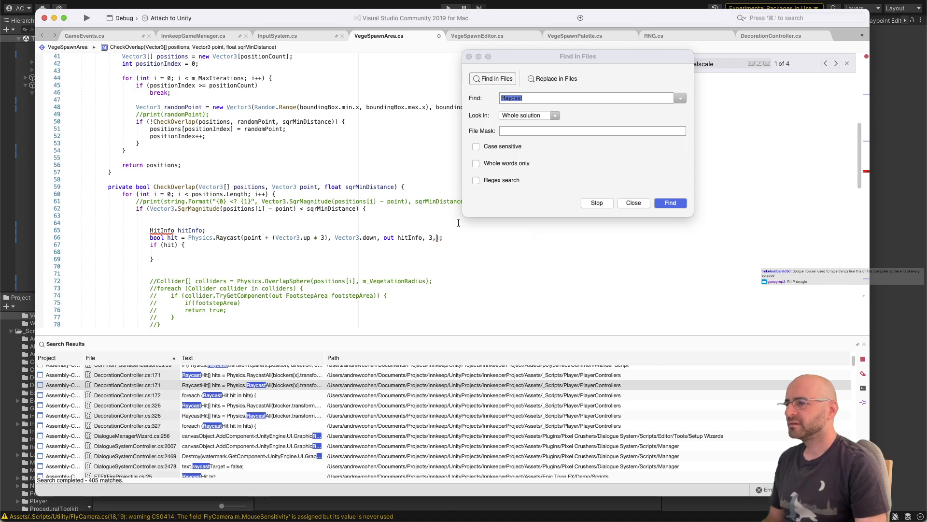
key("BackSpace")
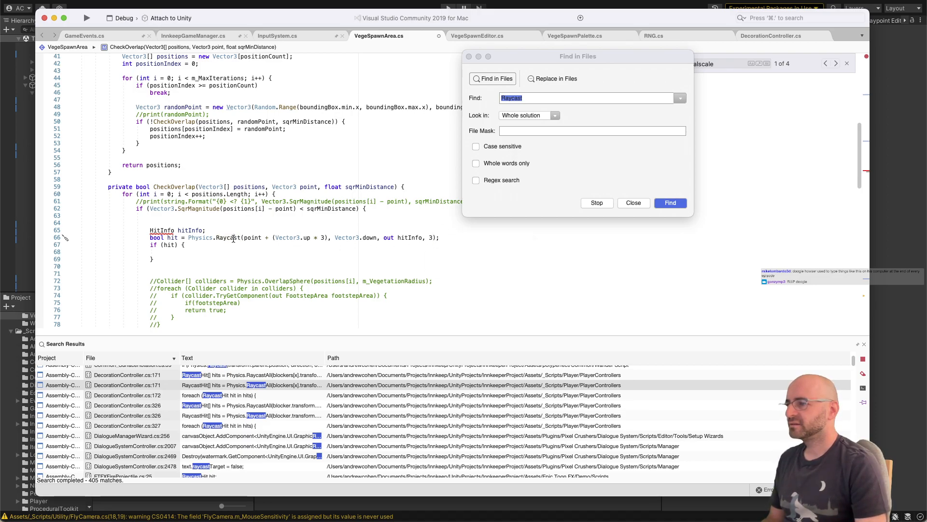
Step: Add 0 as the layer mask argument at the end of the Physics.Raycast call and save the script
mouse_move(223, 238)
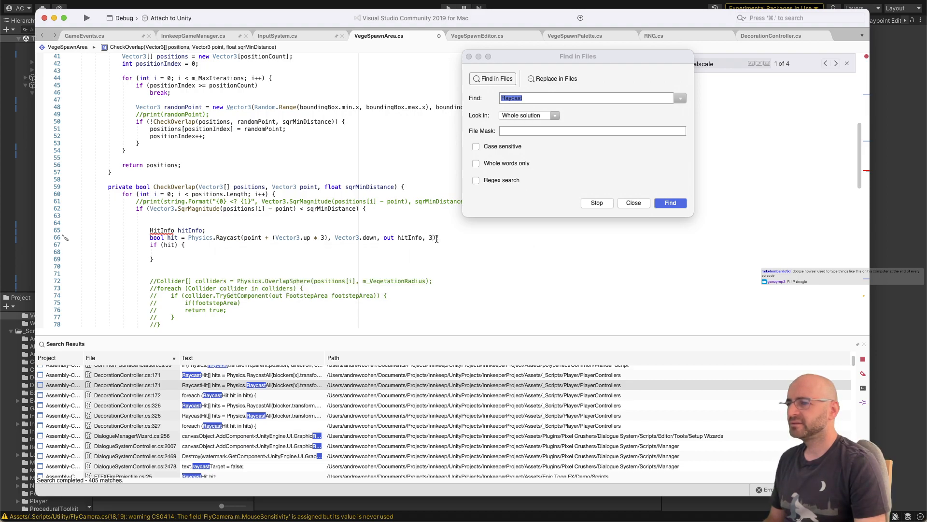
type(", 0")
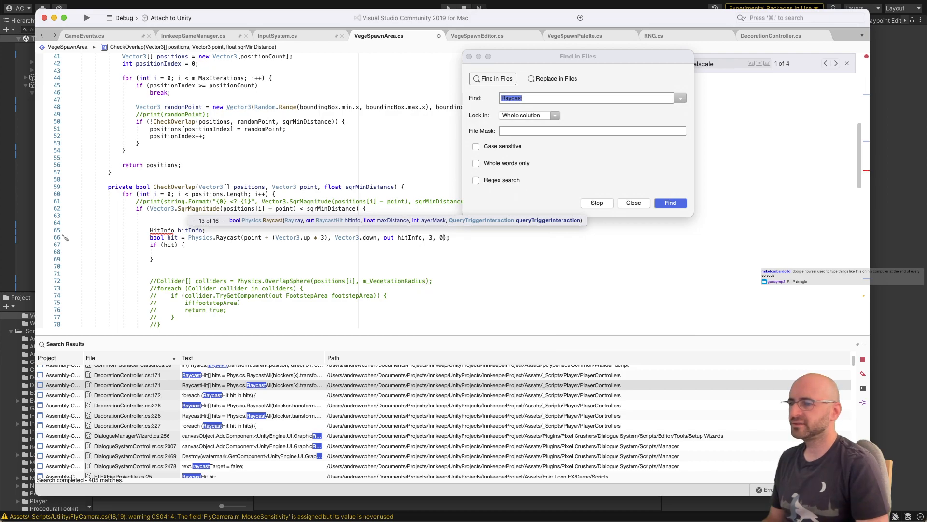
key("End")
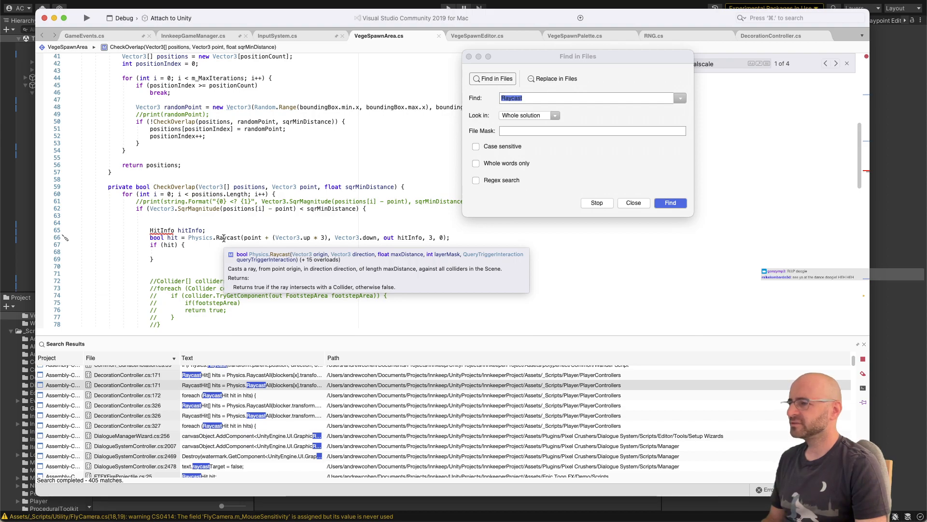
Step: Check the Physics.Raycast overloads and change the type in the hitInfo declaration to RaycastHit
left_click(231, 231)
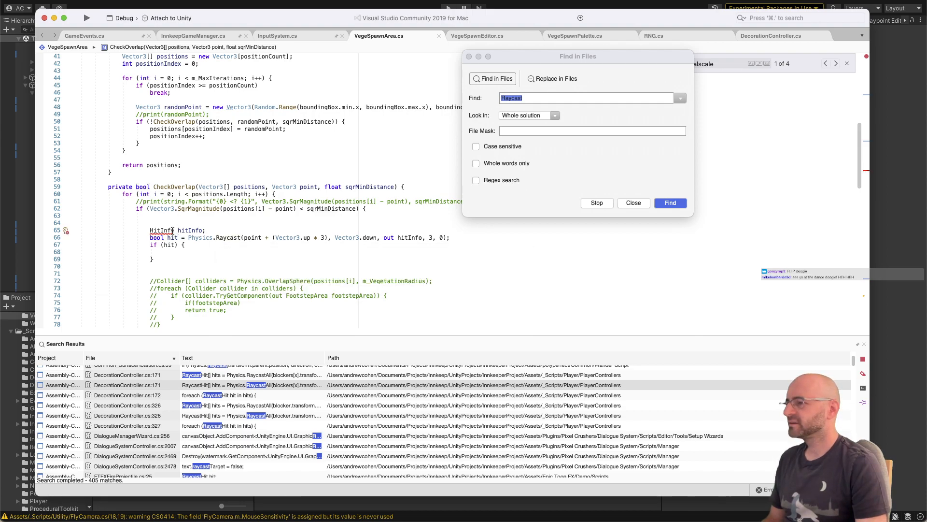
mouse_move(172, 231)
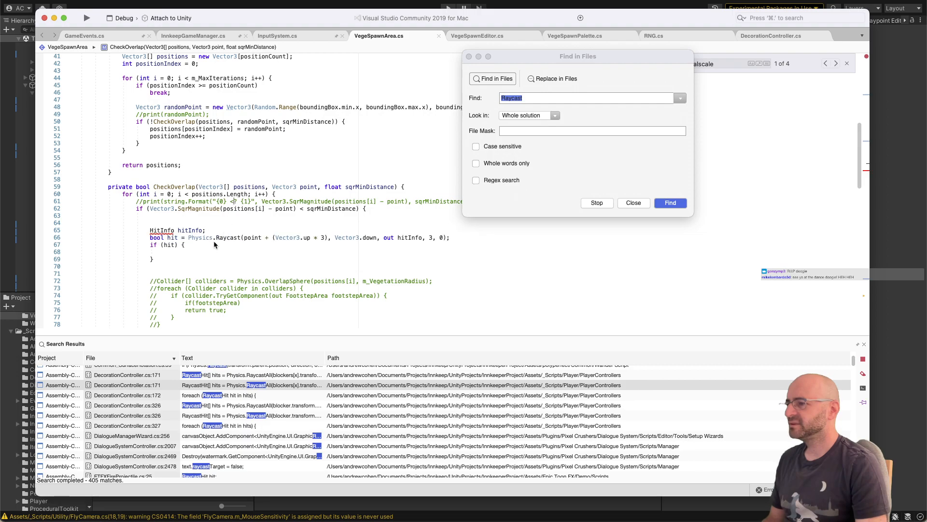
left_click(220, 238)
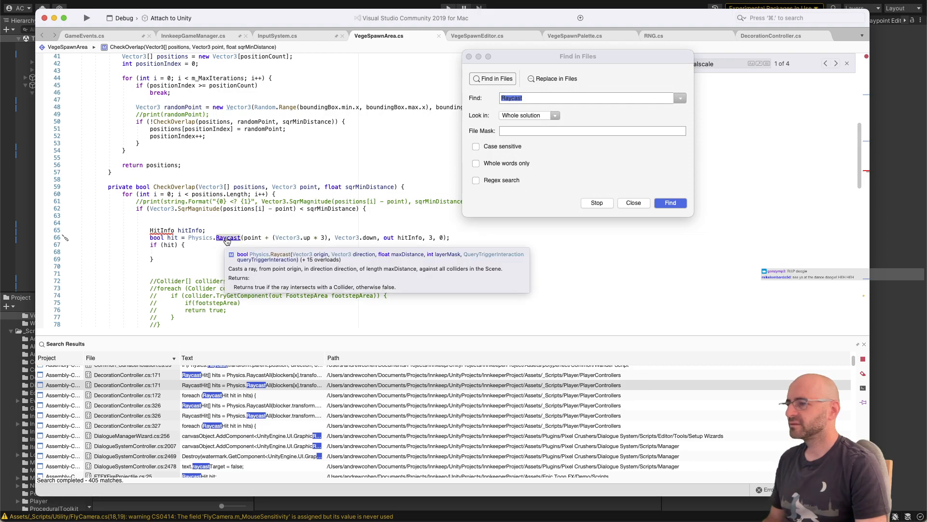
left_click(247, 237)
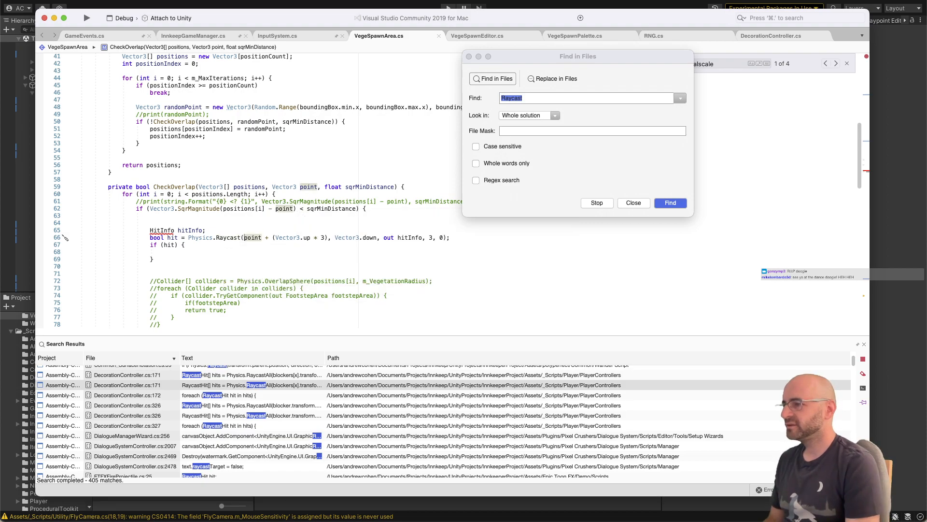
key("BackSpace")
type("(")
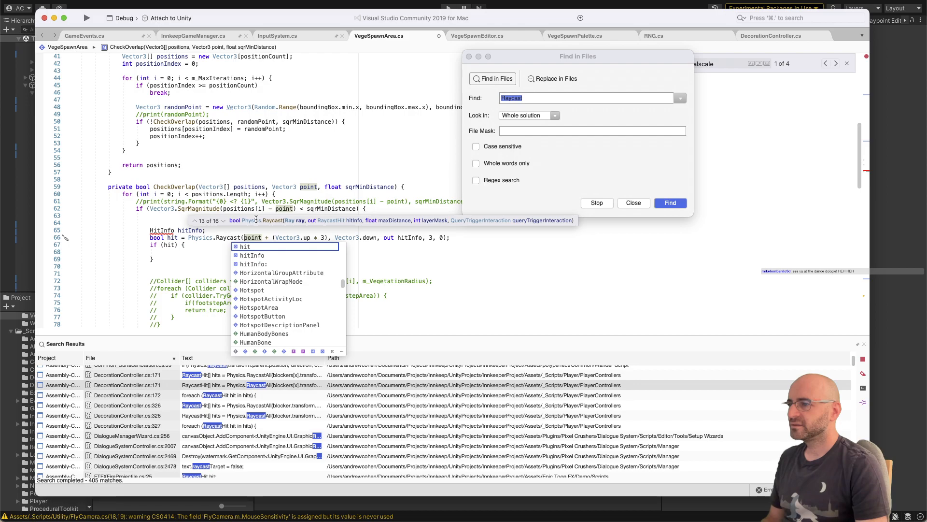
key("Escape")
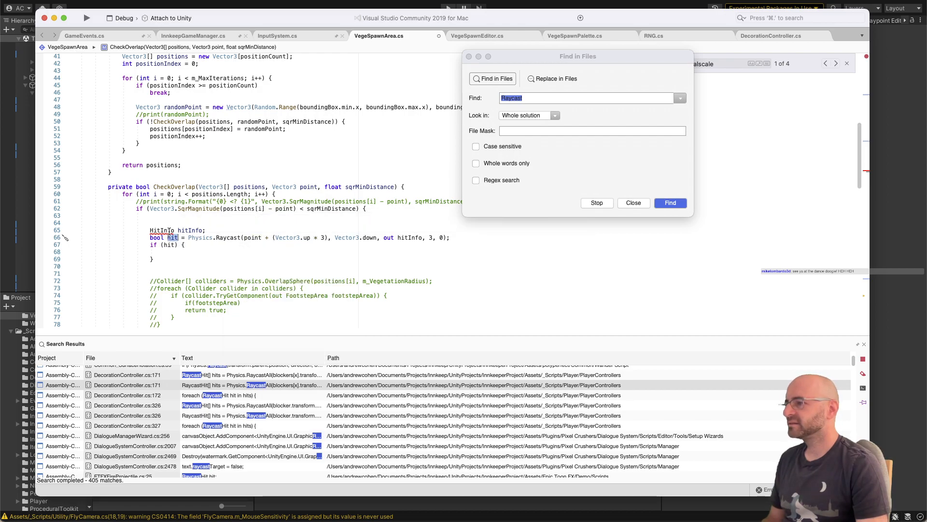
double_click(161, 231)
type("RaycastHit")
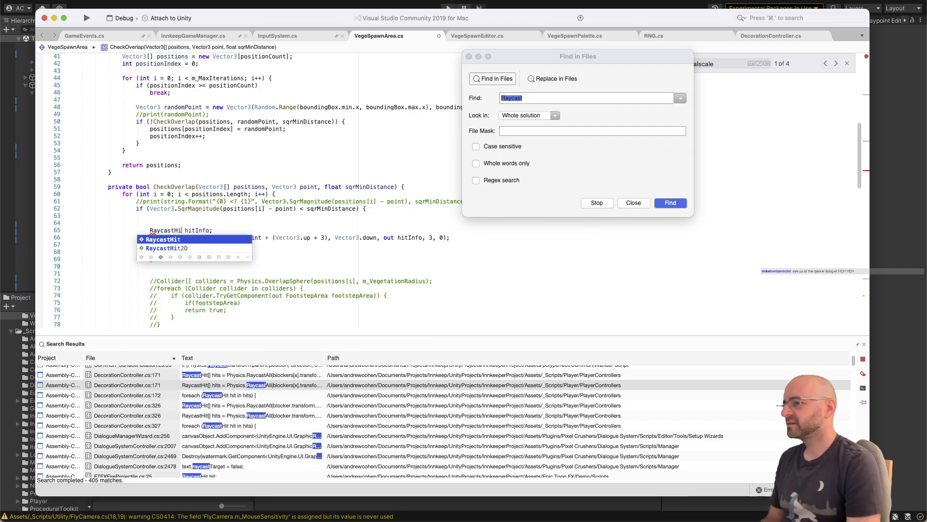
key("Return")
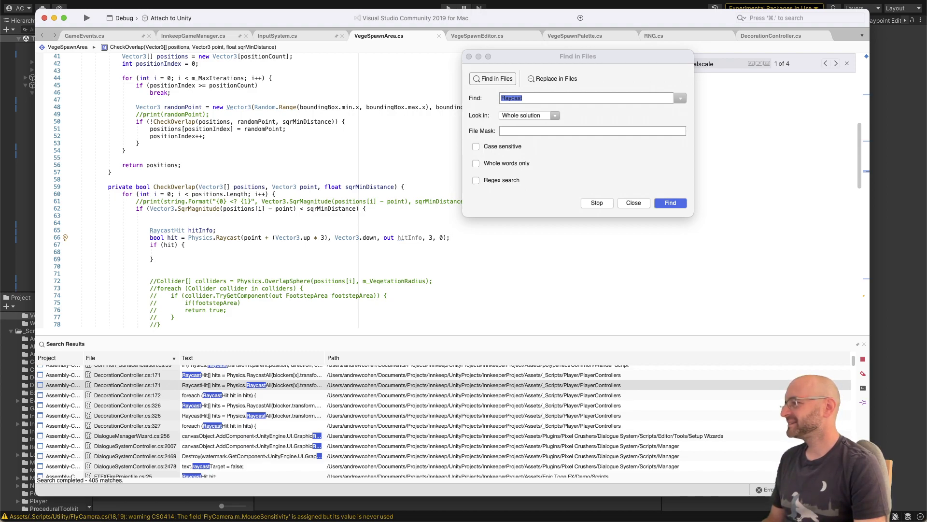
Step: Delete the extra blank line below the closing brace of the if (hit) block
left_click(205, 245)
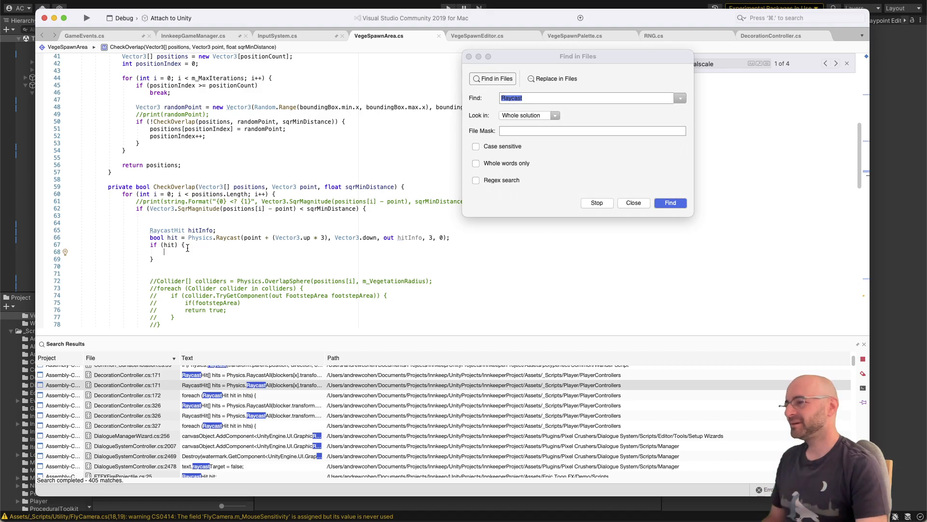
left_click(186, 256)
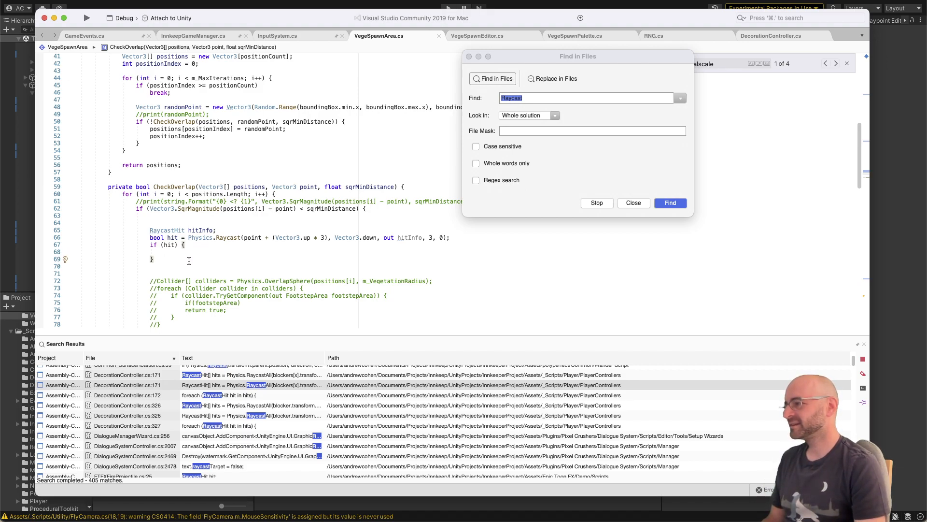
key("shift+Down")
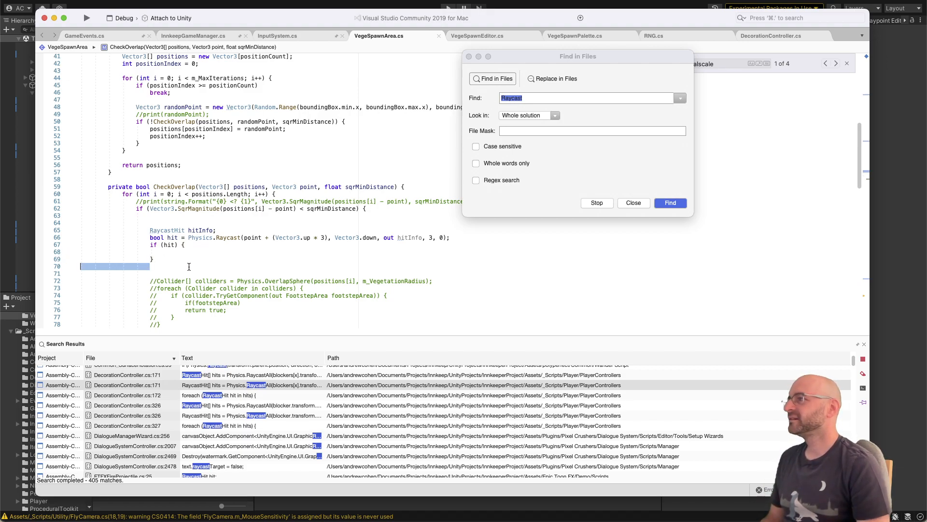
key("BackSpace")
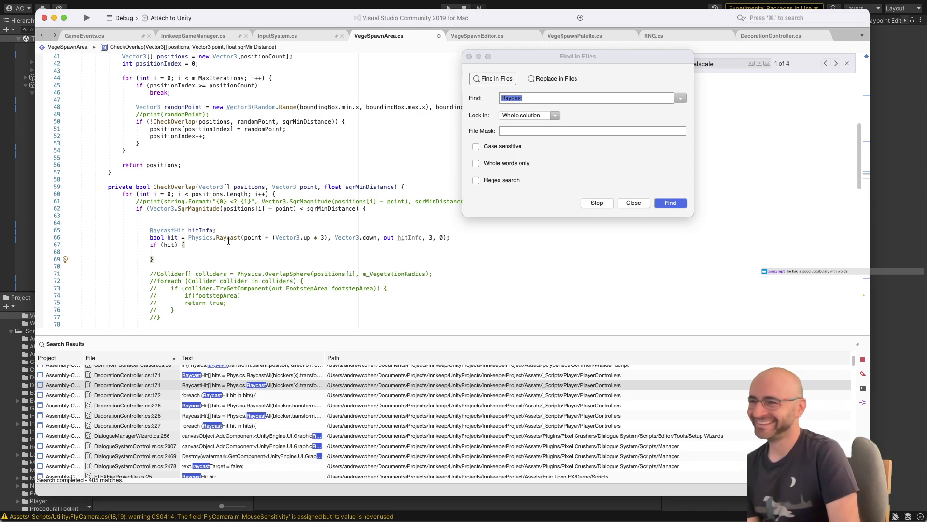
Step: Close the Find in Files window and save VegeSpawnArea.cs
mouse_move(228, 239)
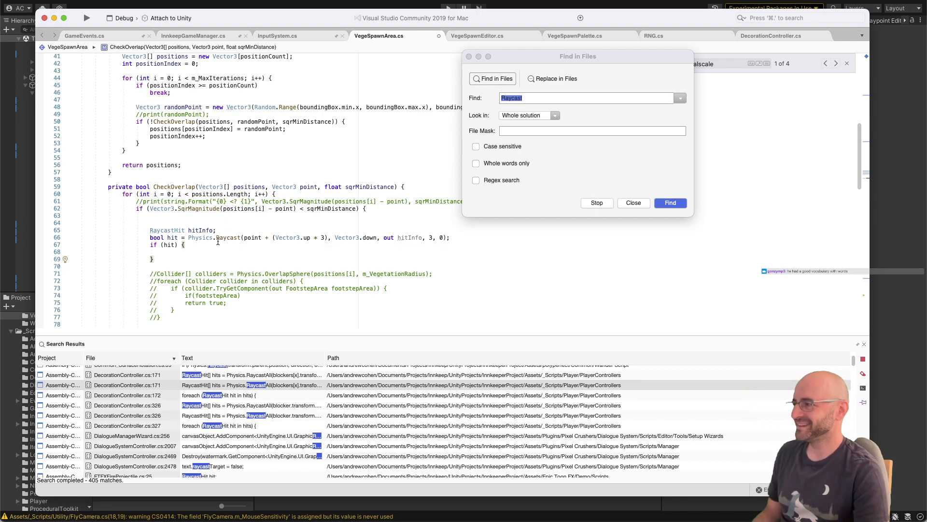
left_click(241, 251)
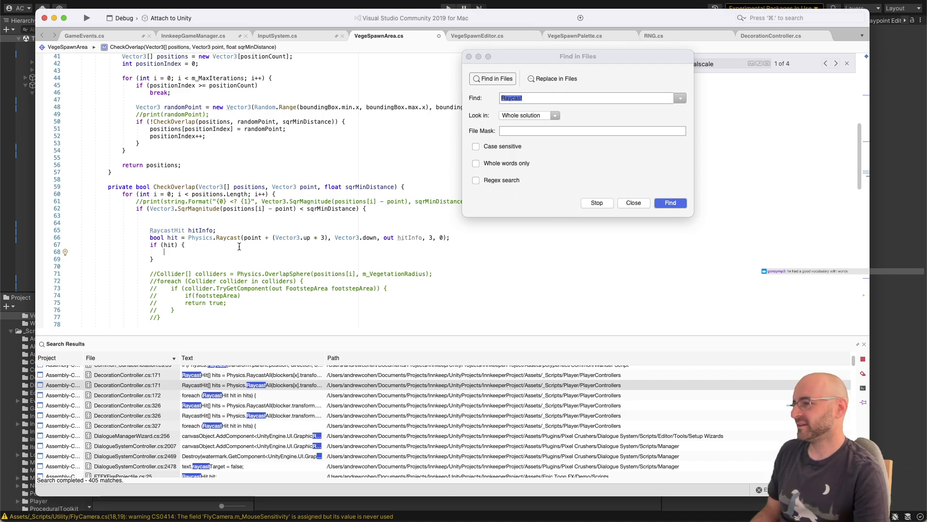
left_click(238, 246)
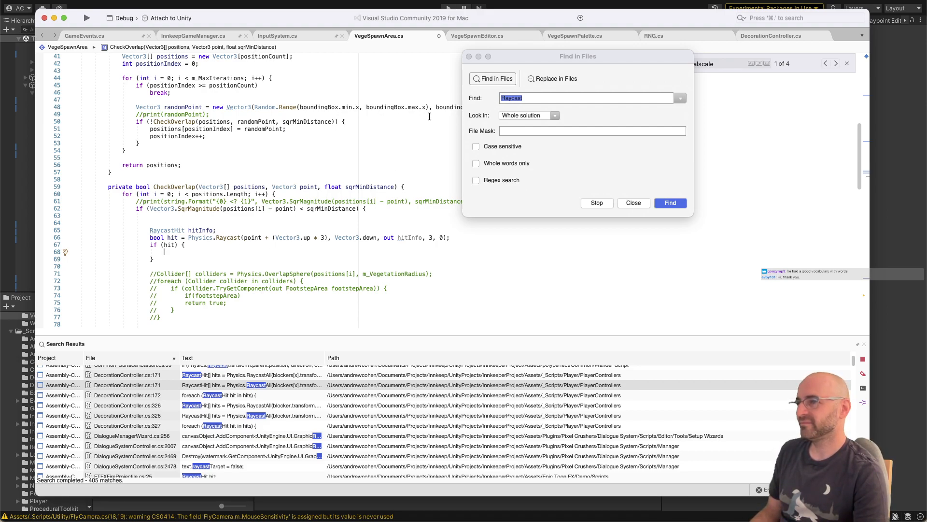
left_click(355, 157)
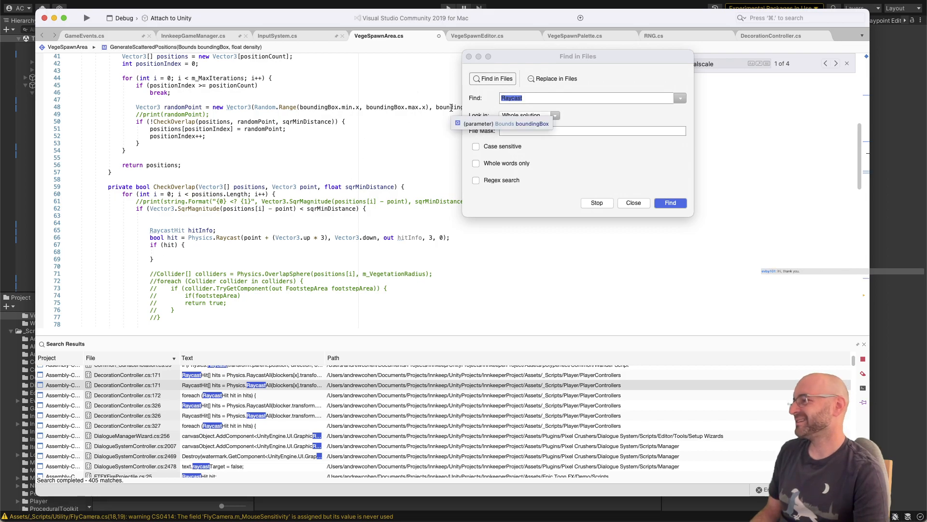
left_click(468, 57)
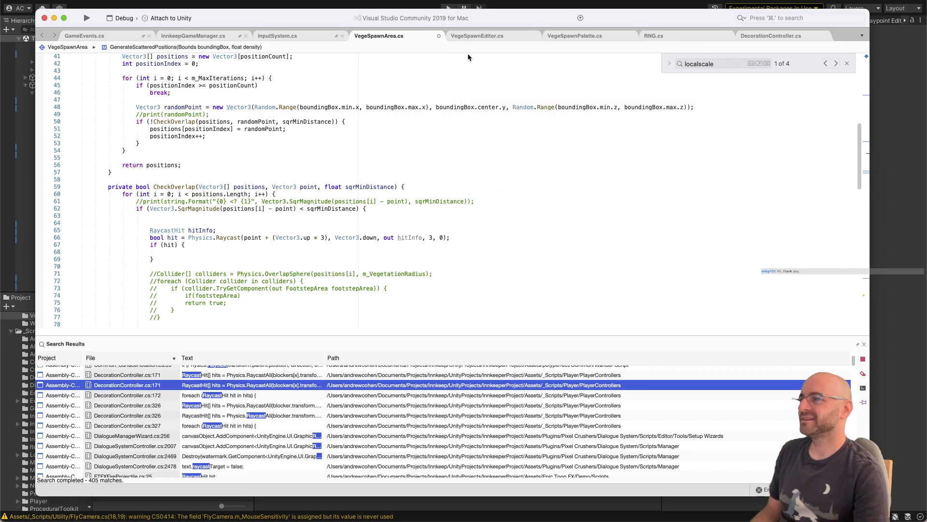
left_click(472, 206)
key("super+s")
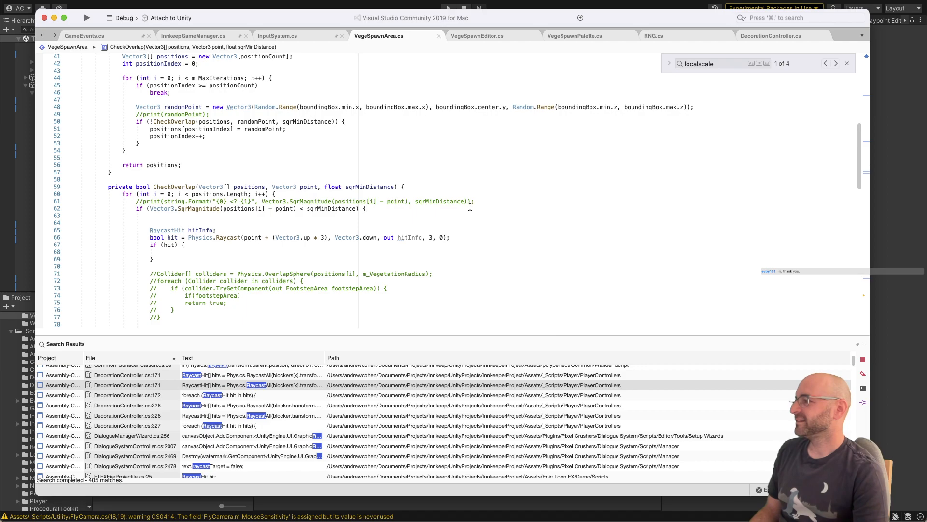
Step: Declare a public LayerMask field named m_LayerMask below m_SmoothingIterations, separated by a blank line, and save the script
left_click(459, 222)
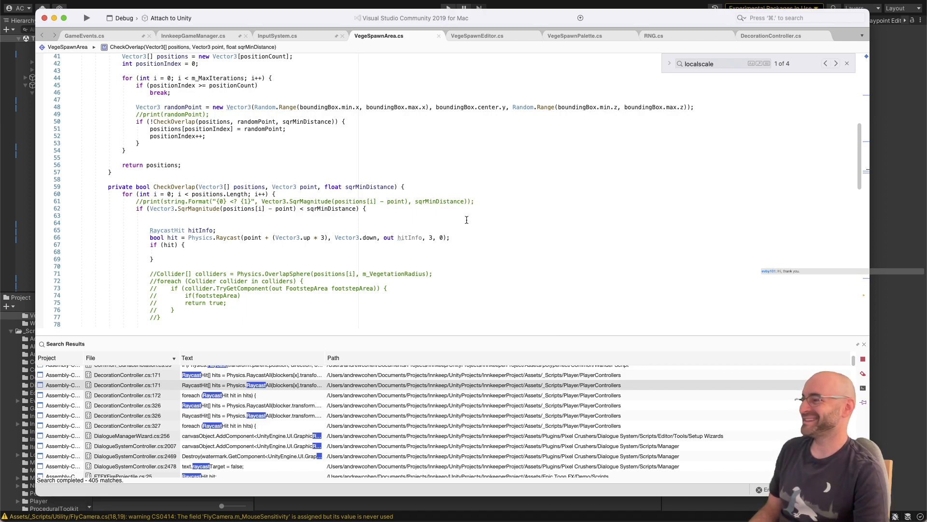
left_click(438, 237)
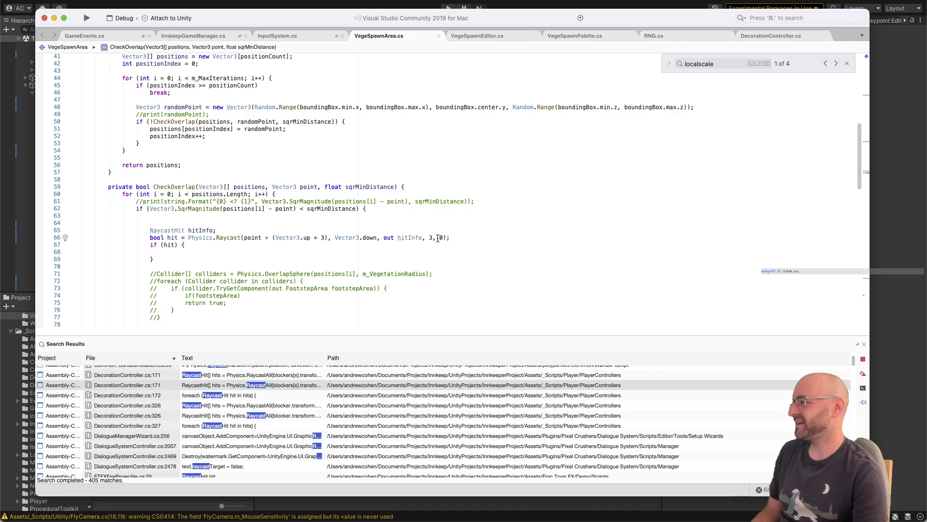
left_click(434, 251)
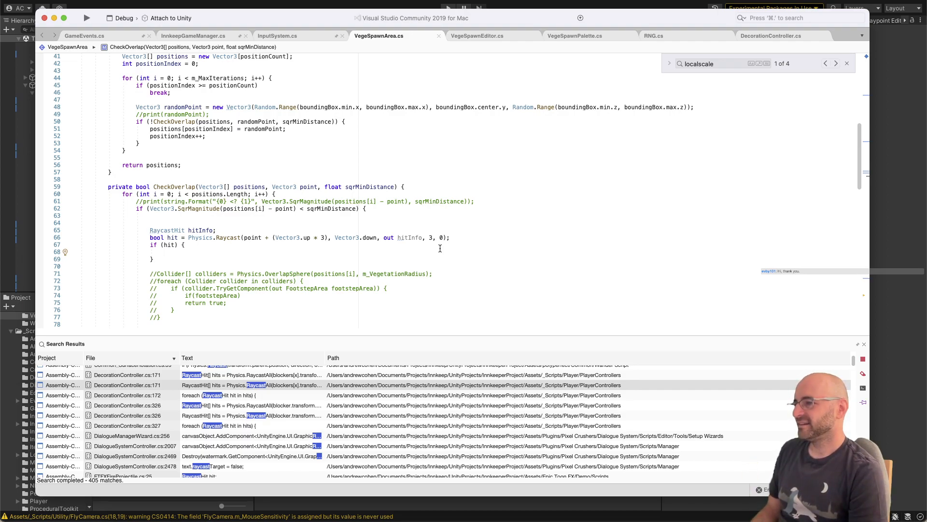
left_click(442, 237)
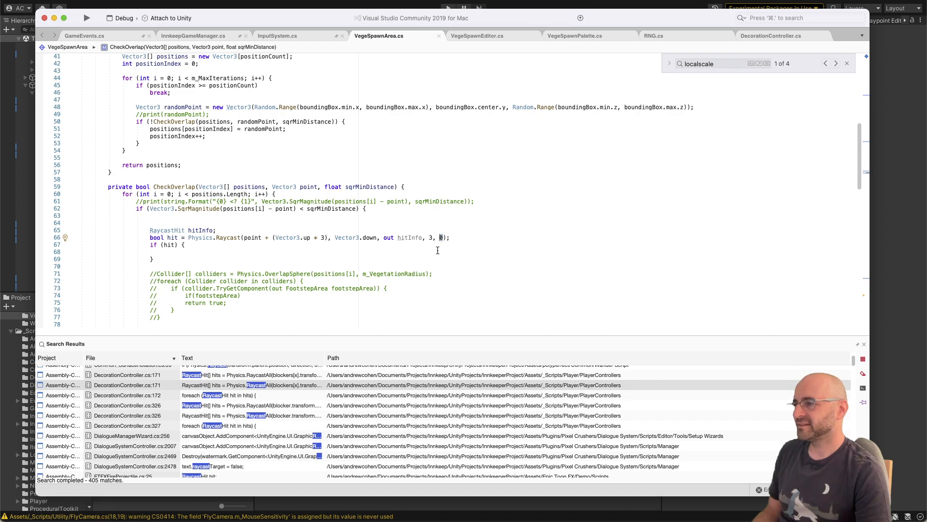
scroll(416, 235, "up", 13)
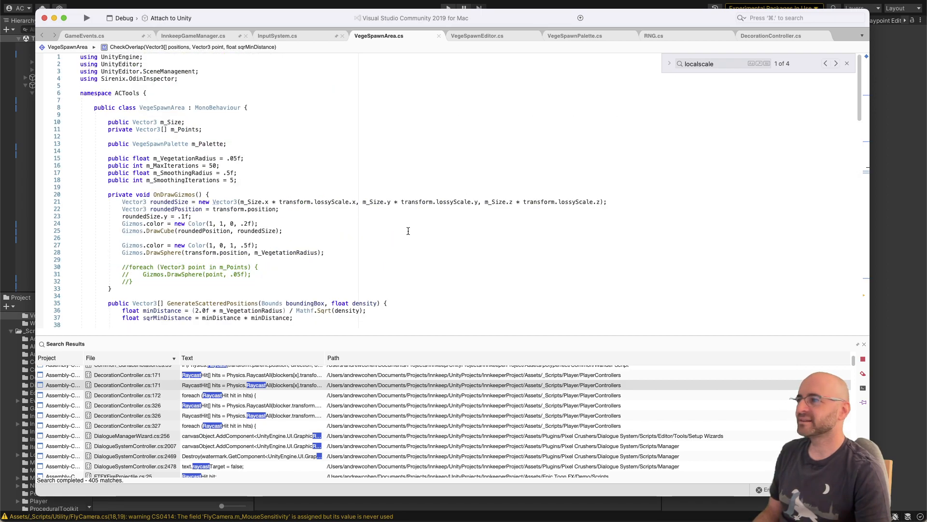
left_click(400, 180)
key("Return")
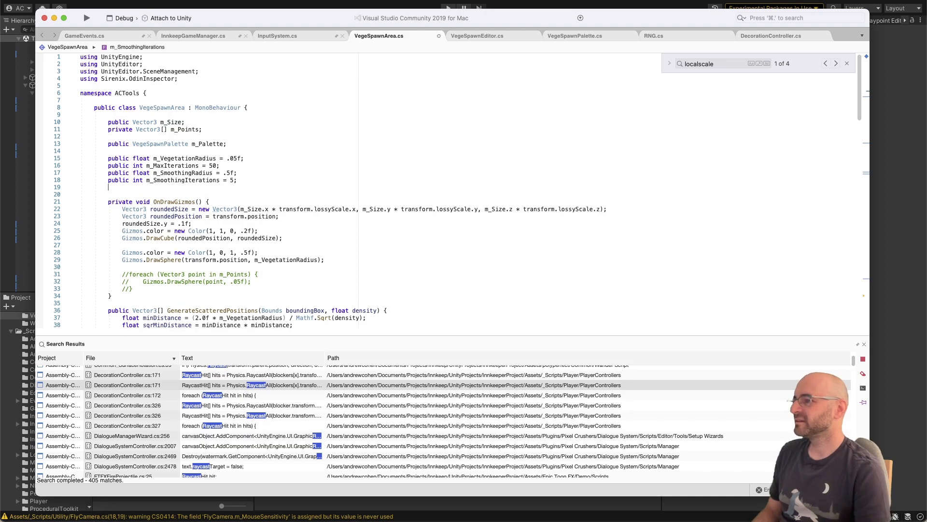
key("Return")
type("public Lay")
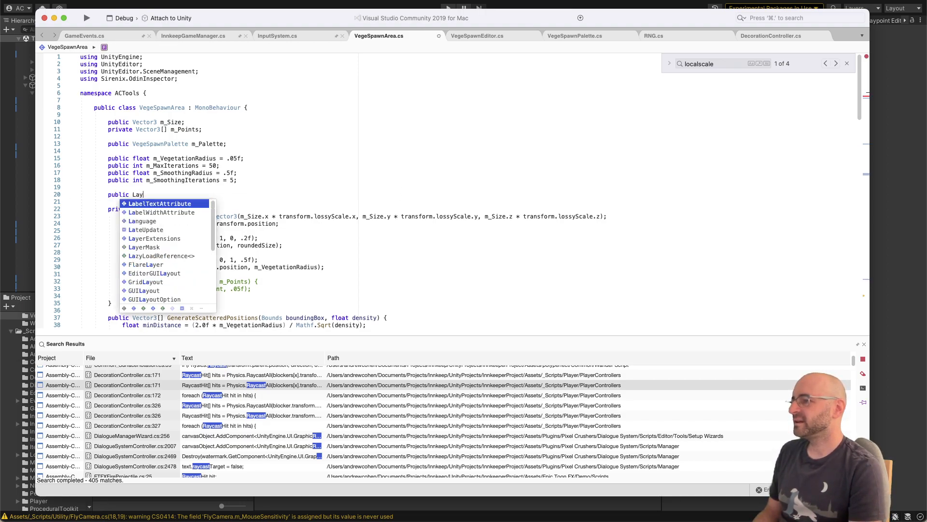
type("erMask m_")
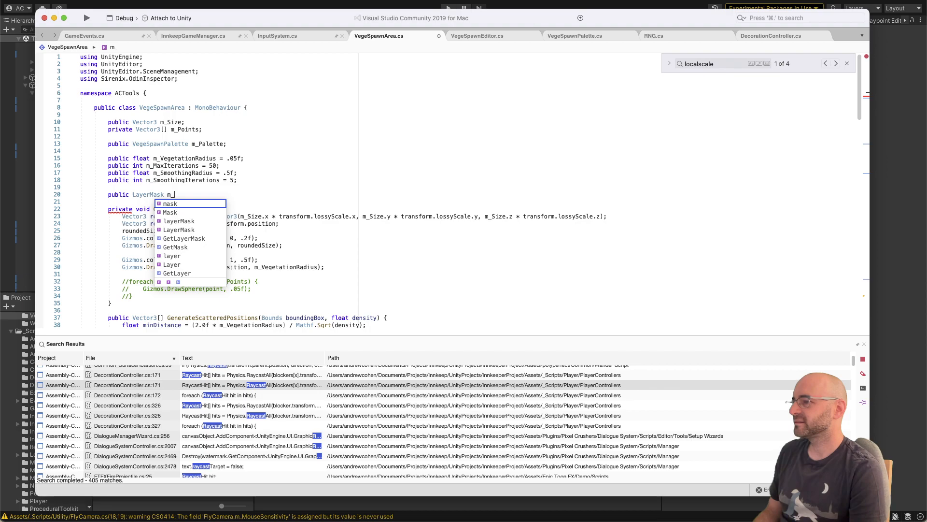
type("LayerMask")
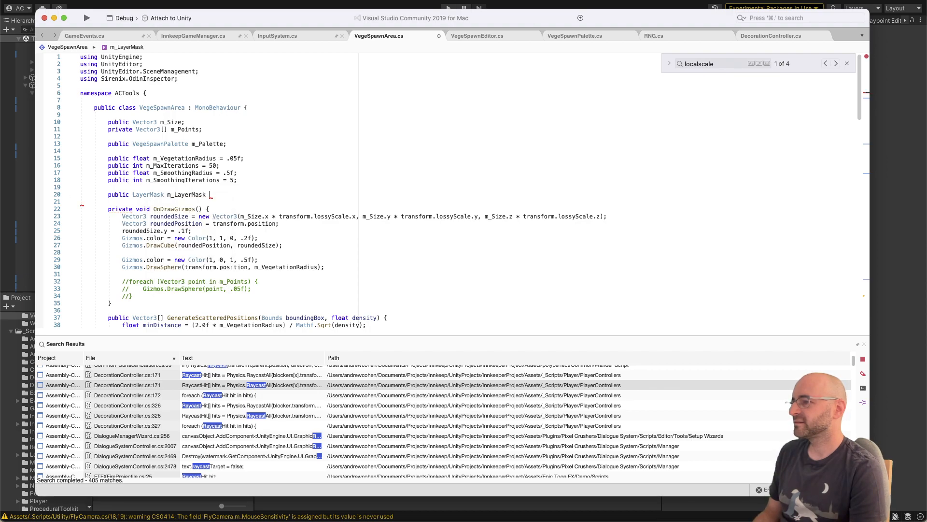
key("BackSpace")
type(";")
key("super+s")
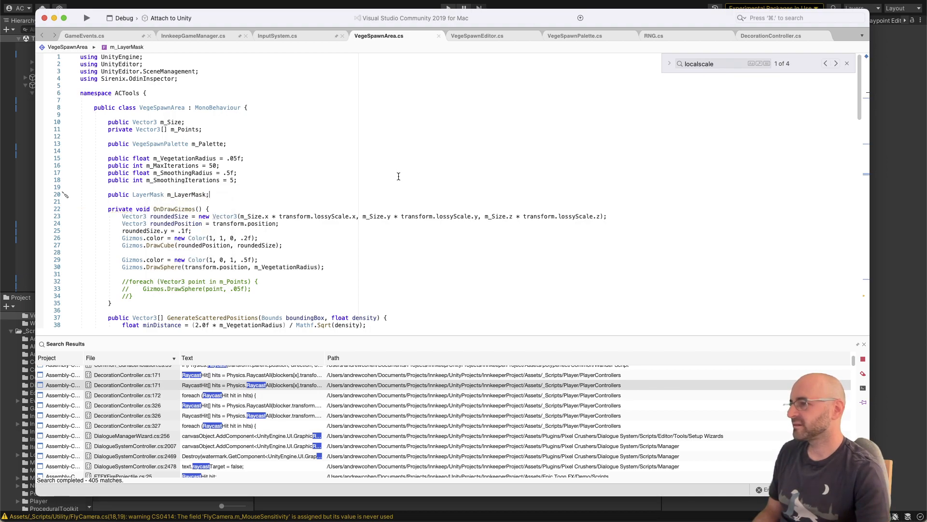
Step: Replace the 0 layer mask argument in the Physics.Raycast call with m_LayerMask and save the script
scroll(398, 176, "down", 14)
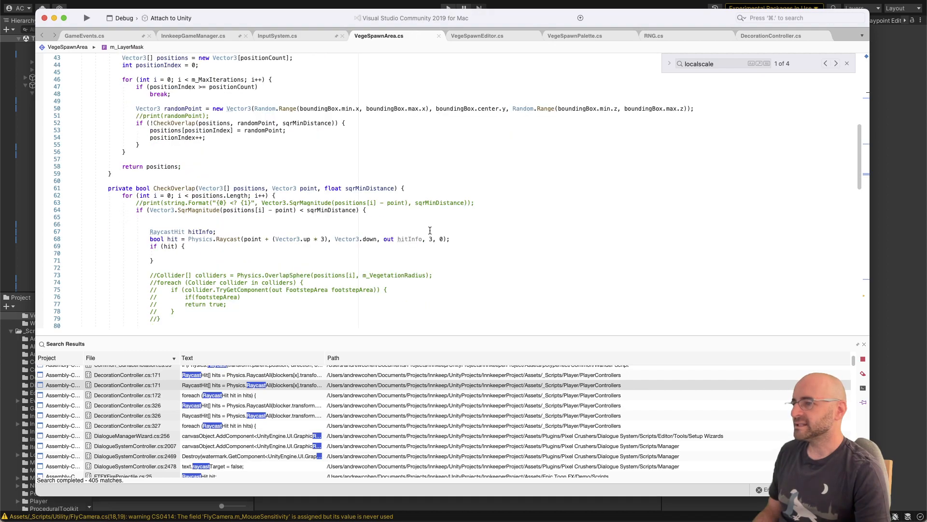
double_click(441, 239)
type("layer")
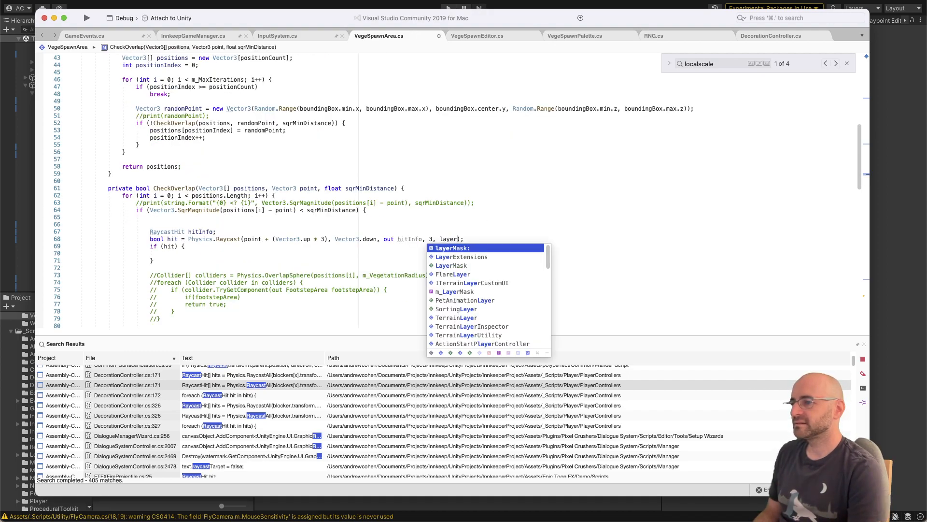
type("M")
key("Return")
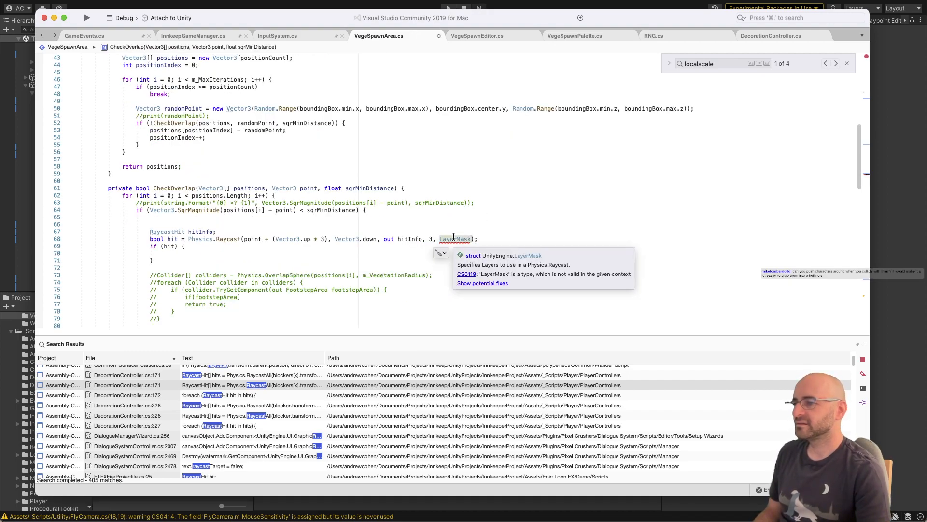
double_click(454, 239)
type("m_La")
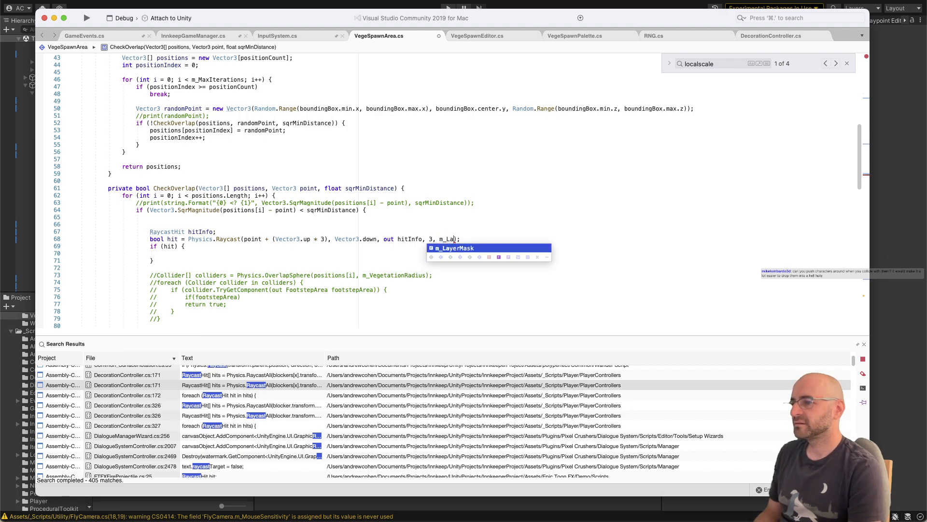
key("Return")
Step: Inside the if (hit) block, add a nested check that returns true when hitInfo.collider.transform == transform
mouse_move(225, 238)
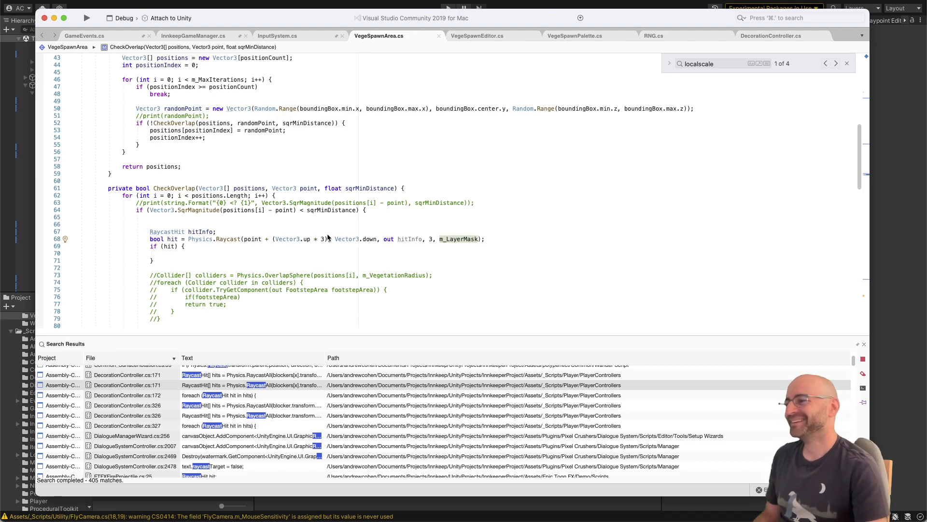
left_click(331, 253)
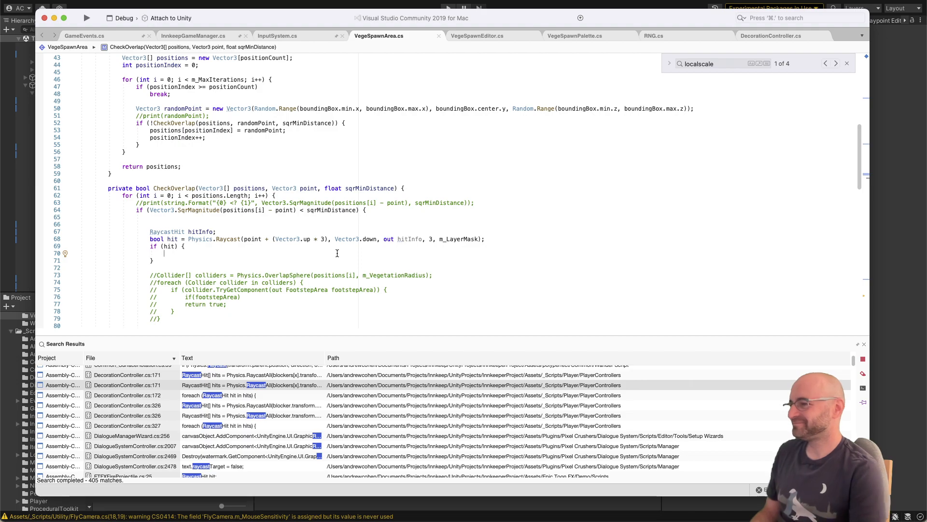
type("if(hitInfo.")
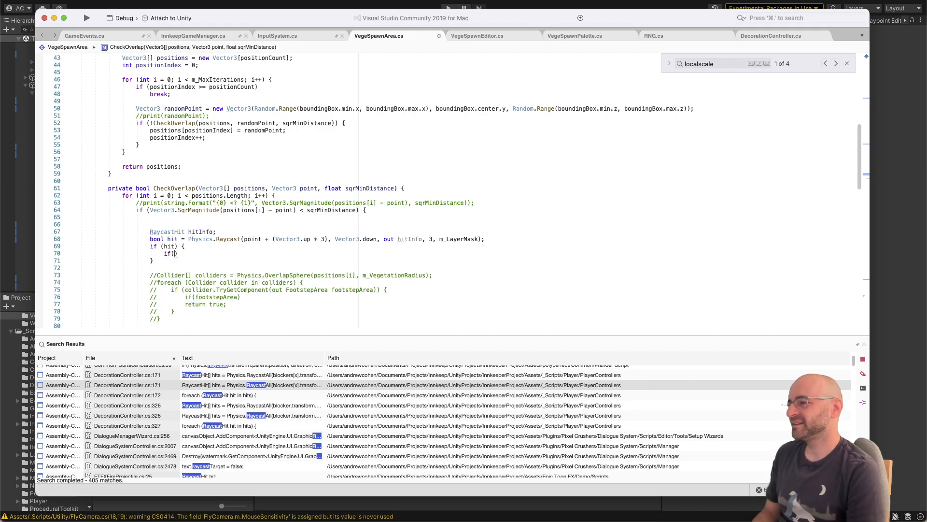
type("collider.tra")
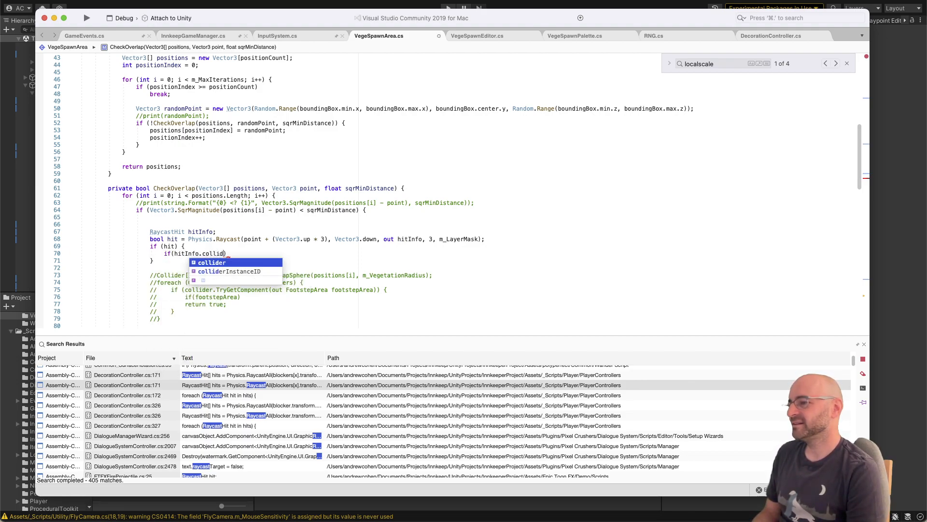
type("nsform == ")
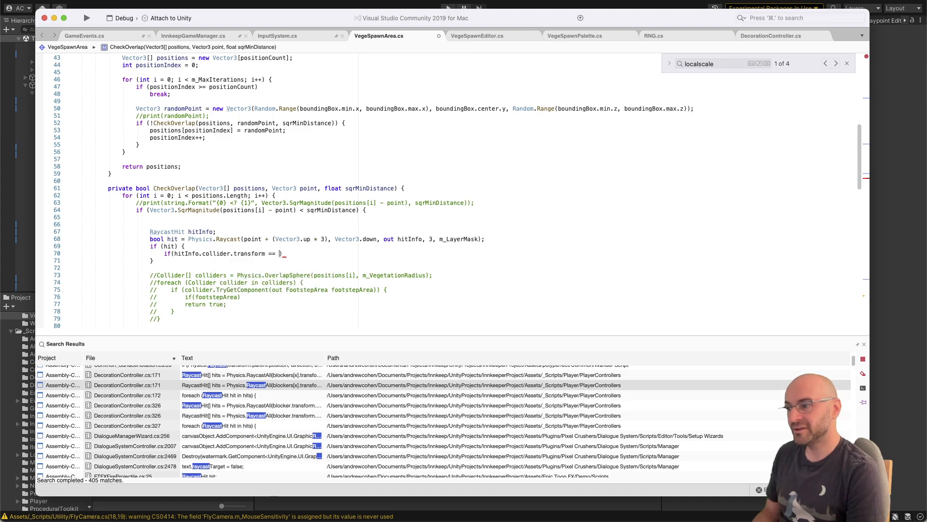
type("transform) { ")
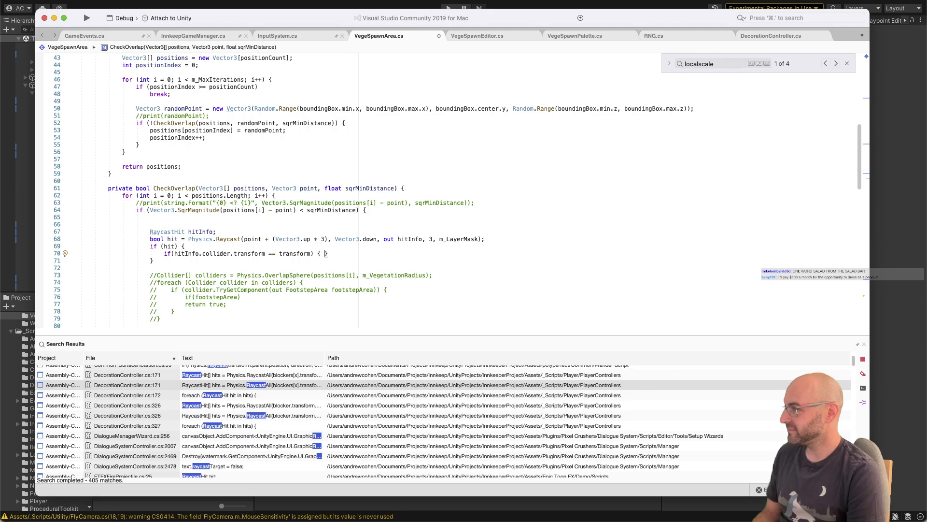
type("return true;")
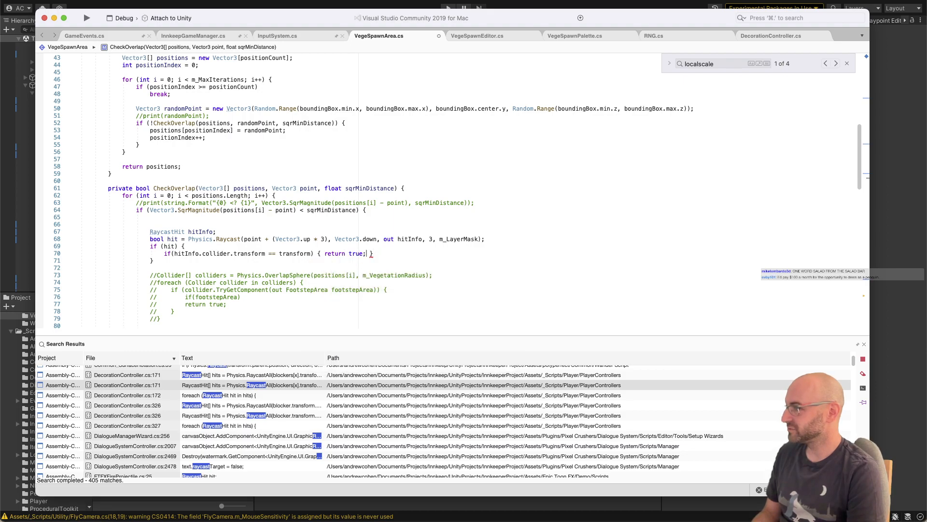
Step: Comment out the final return true; in the distance check and add the comment "// no raycast or collider check" above it
scroll(336, 254, "down", 2)
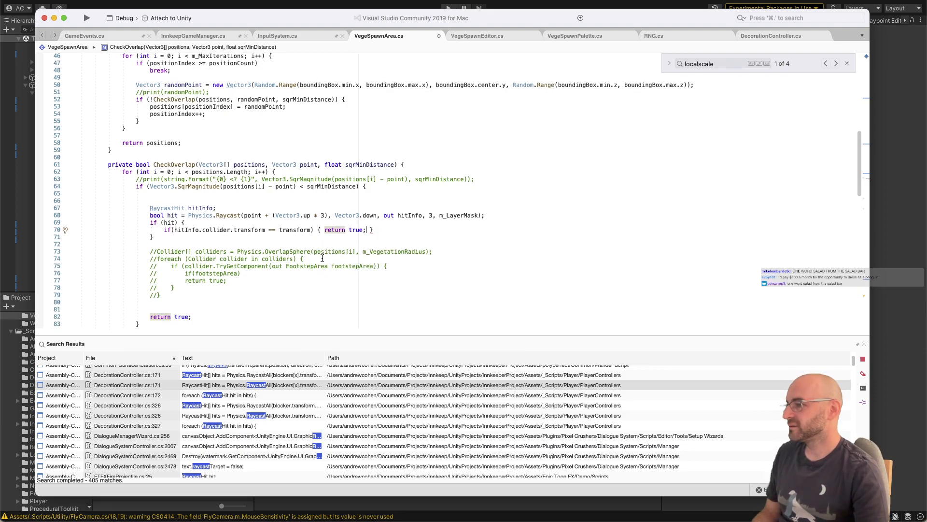
left_click(295, 314)
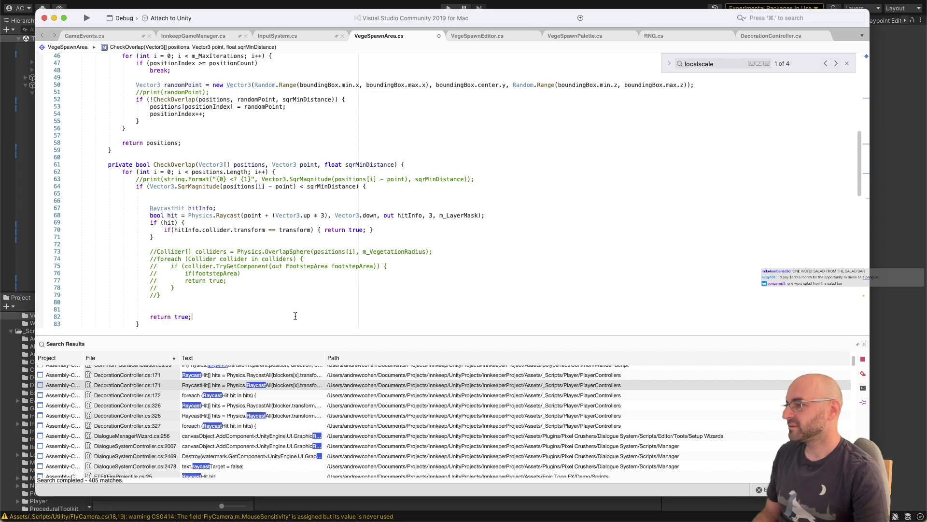
key("super+slash")
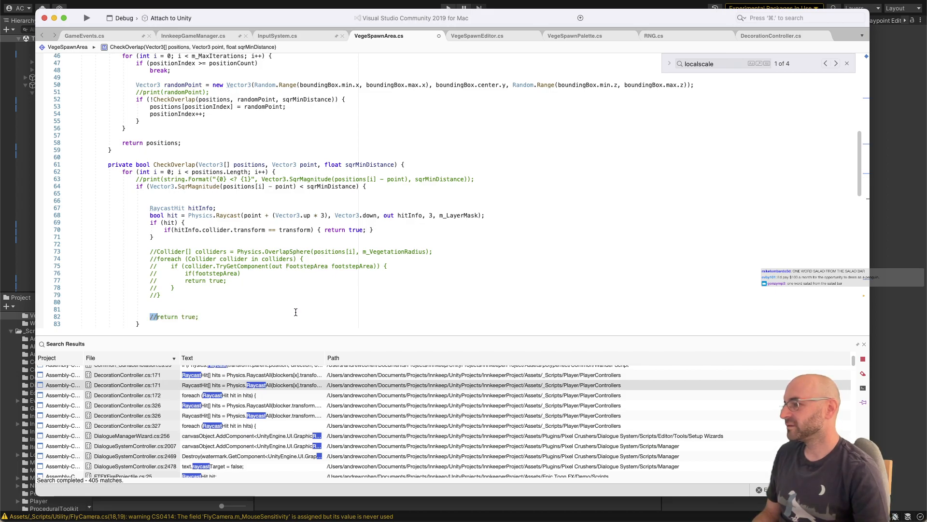
left_click(278, 303)
key("Down")
key("Return")
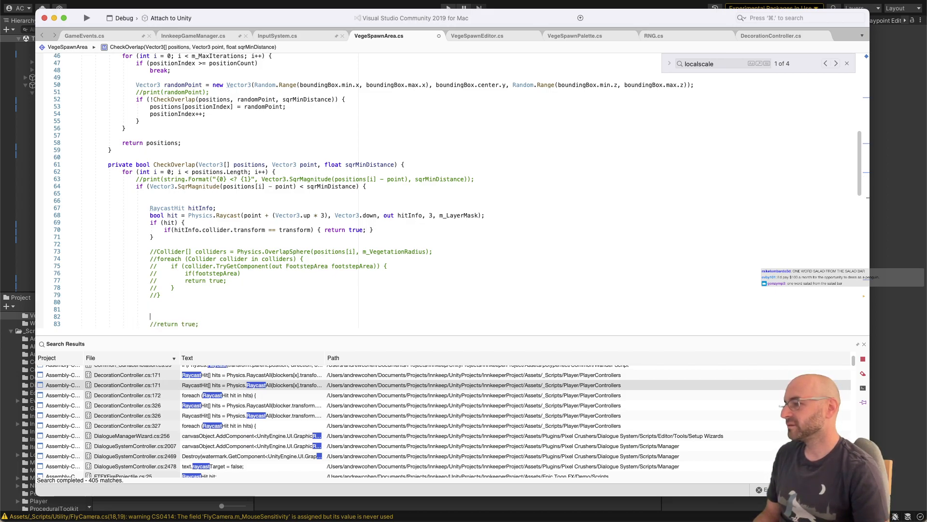
type("// no")
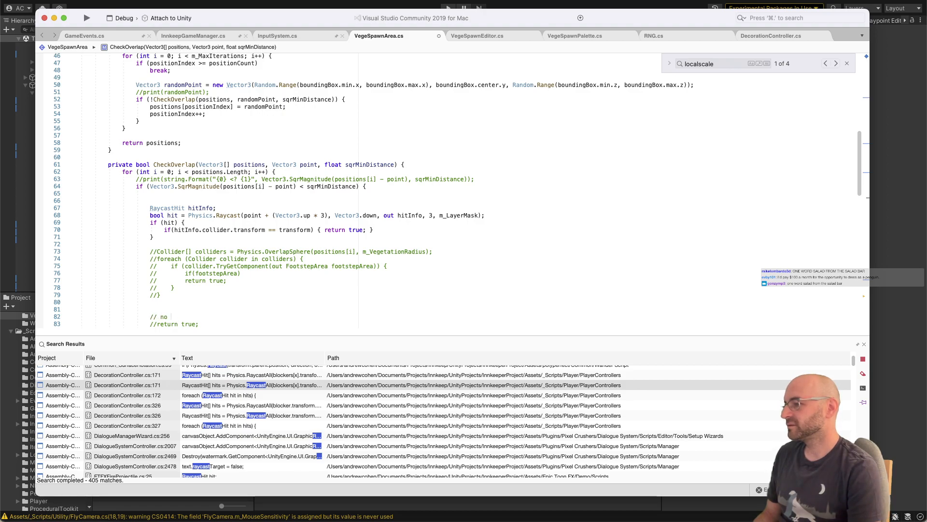
type(" craycast or collider check")
Step: Add the comment "// bad collider check" above the commented-out Physics.OverlapSphere code
key("Up")
key("Up")
key("Up")
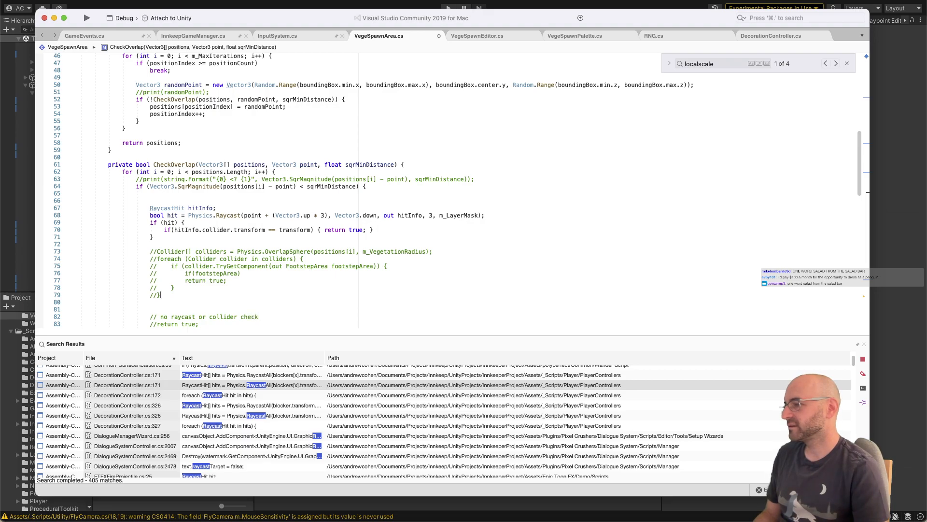
key("Return")
type("// b")
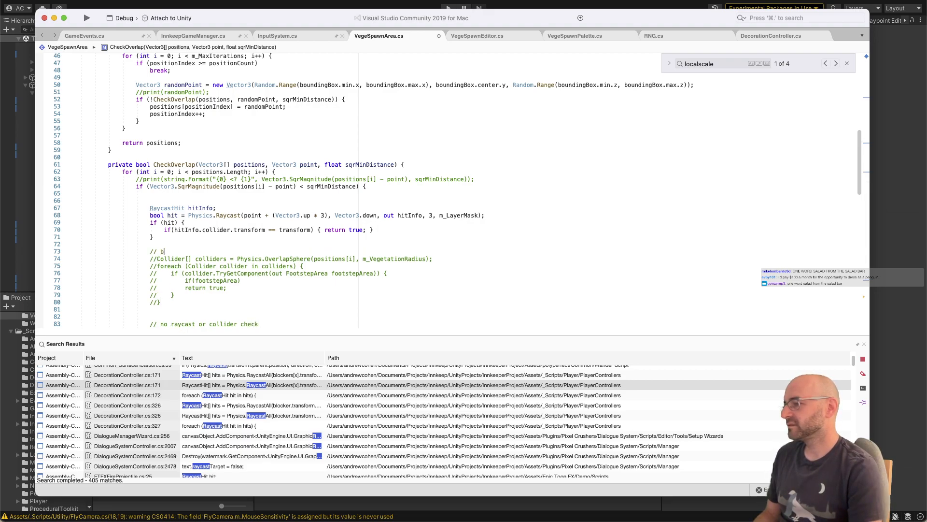
type("ad collider ch")
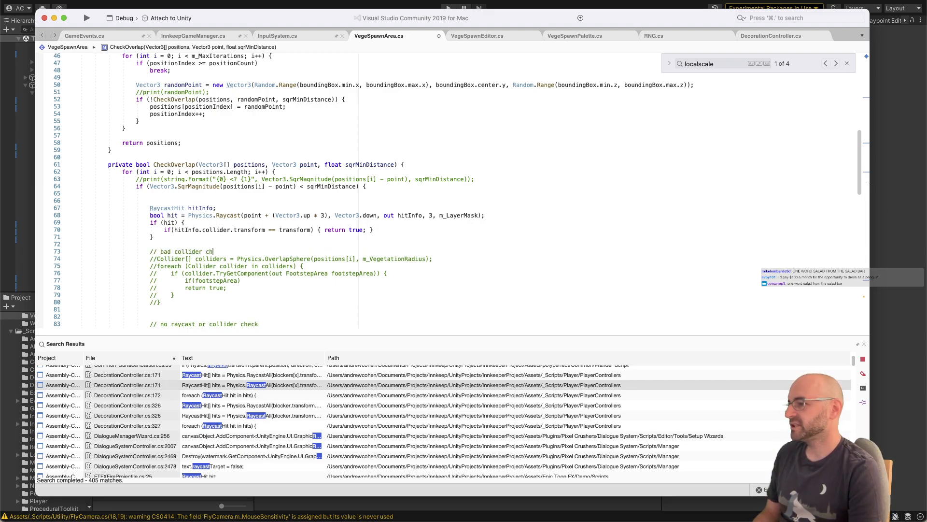
type("eck")
Step: Remove the extra blank line above the RaycastHit hitInfo declaration
key("Up")
key("BackSpace")
key("BackSpace")
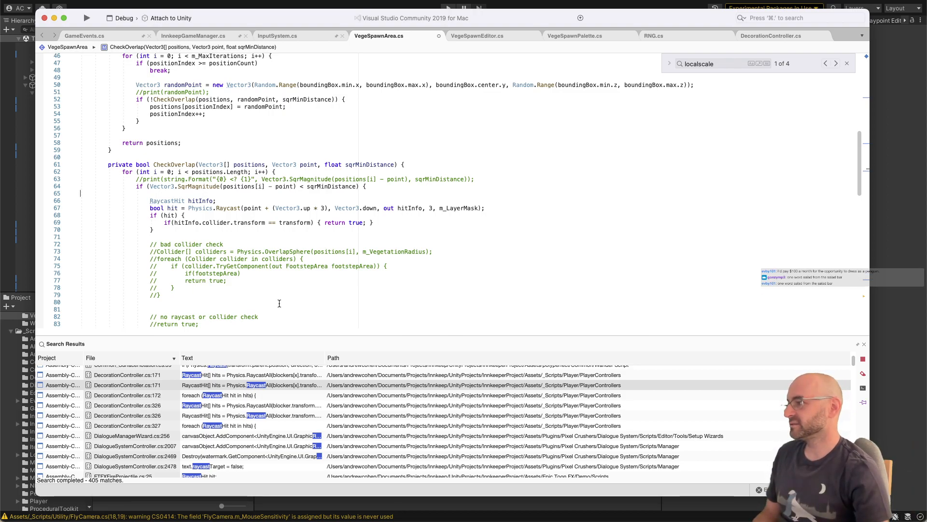
Step: Change the collider comparison to use transform.parent instead of transform and save VegeSpawnArea.cs
left_click(393, 233)
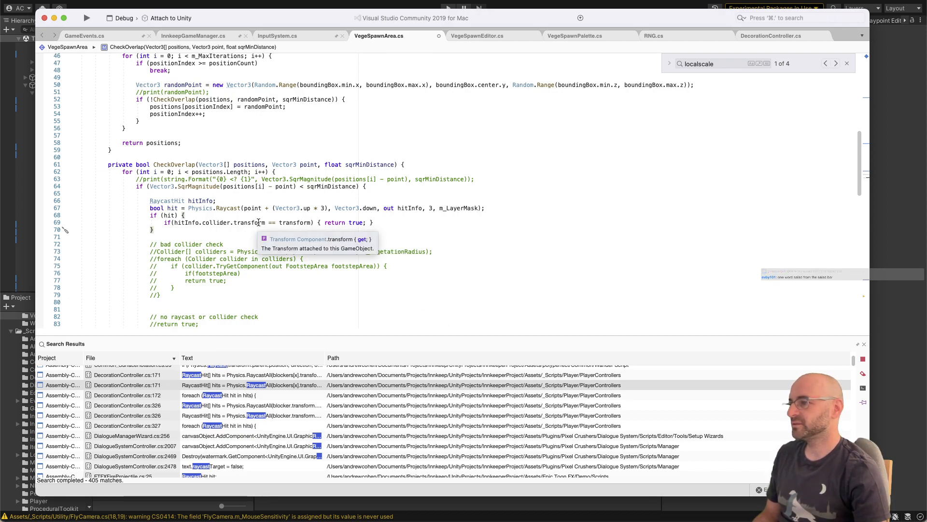
left_click(311, 222)
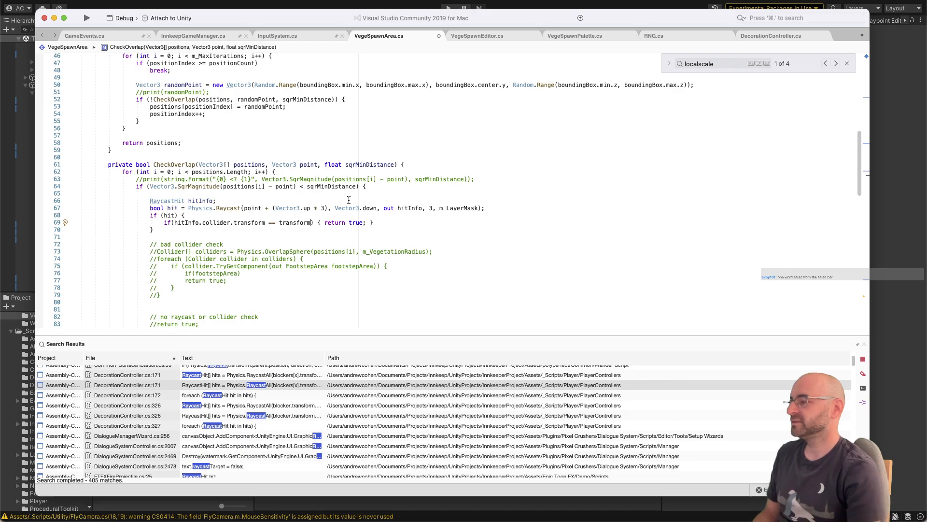
type(".parent")
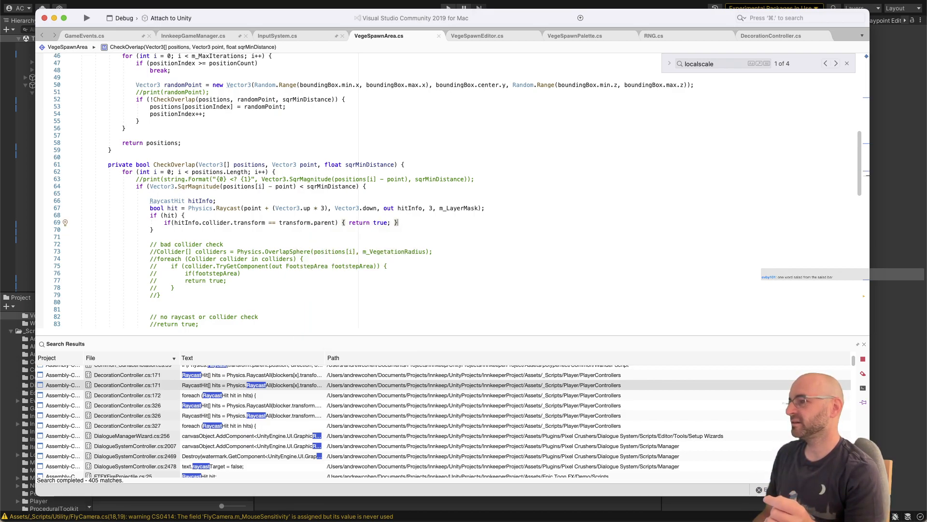
Step: Switch to Unity and examine the components and layers of the grass mesh, footstep sfx grass and VegetationSpawnZone under Grass_Tile_1x1 (7)
key("super+Tab")
left_click(105, 5)
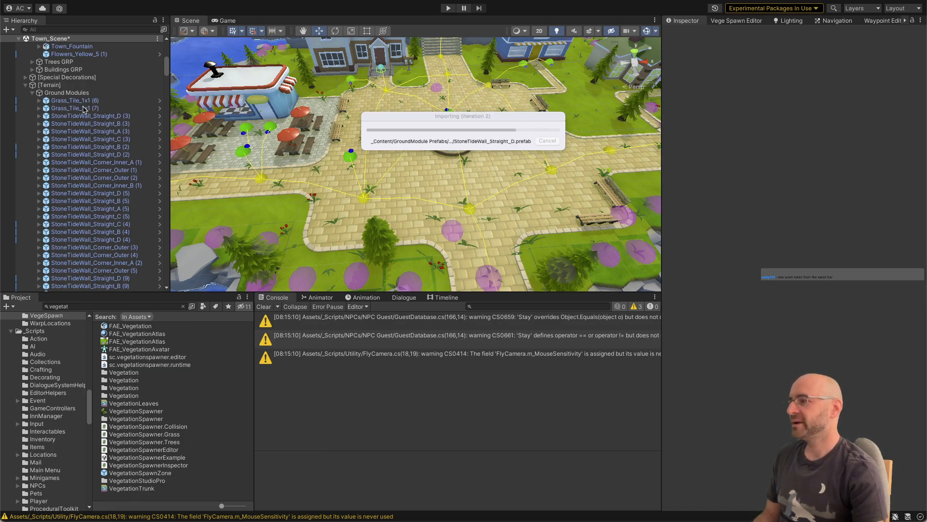
left_click(101, 108)
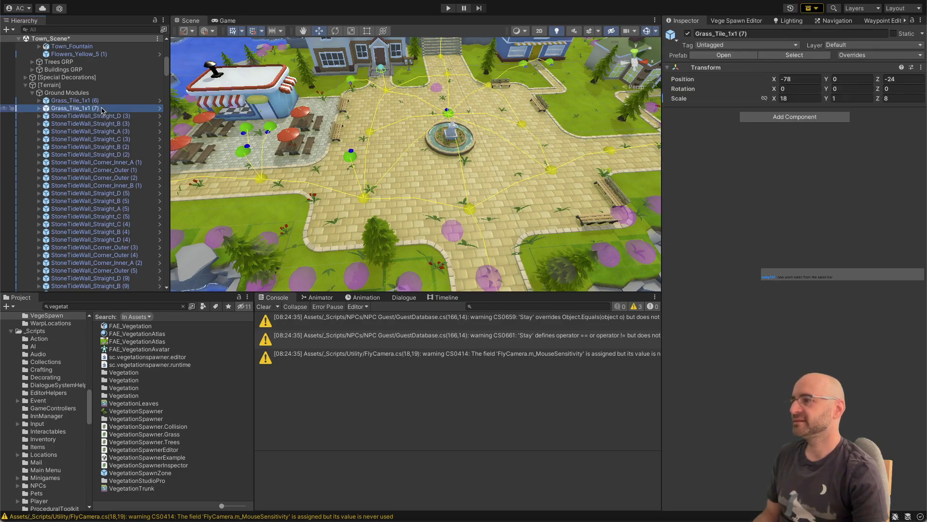
left_click(107, 115)
left_click(118, 106)
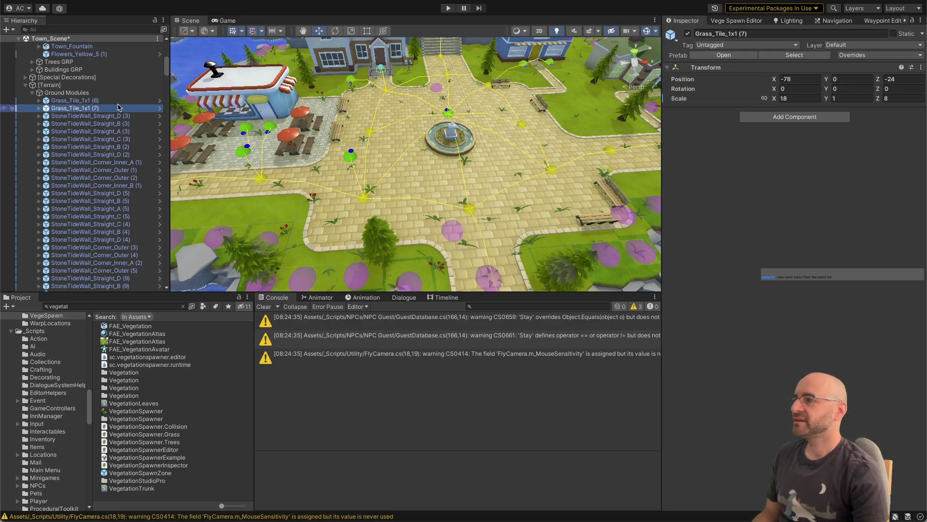
left_click(40, 109)
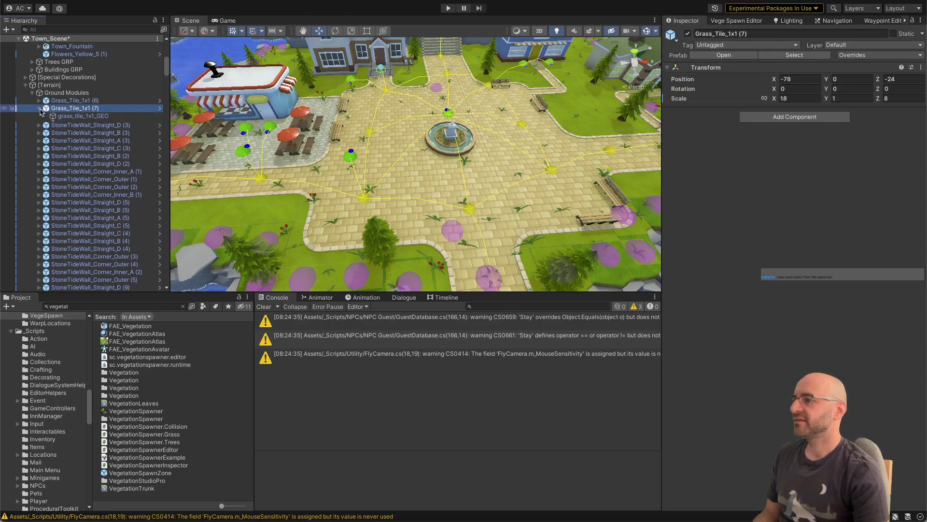
left_click(65, 116)
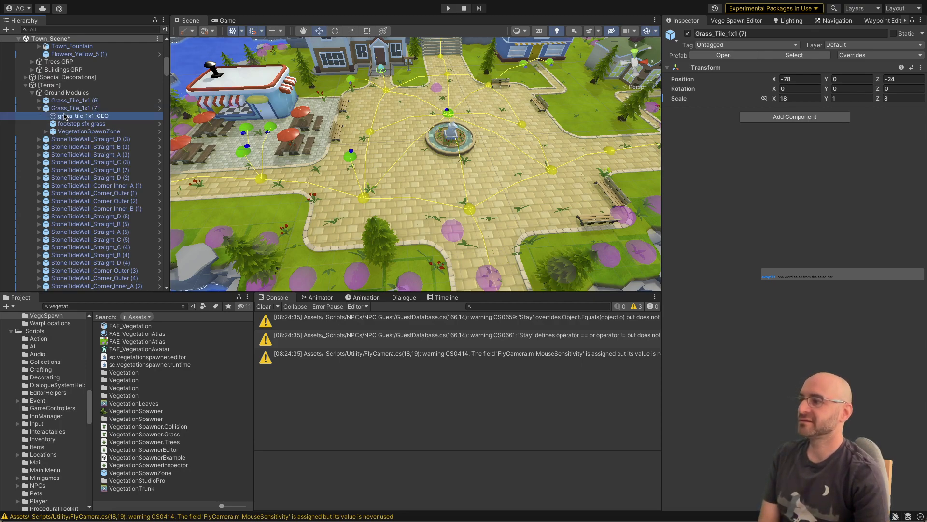
key("Down")
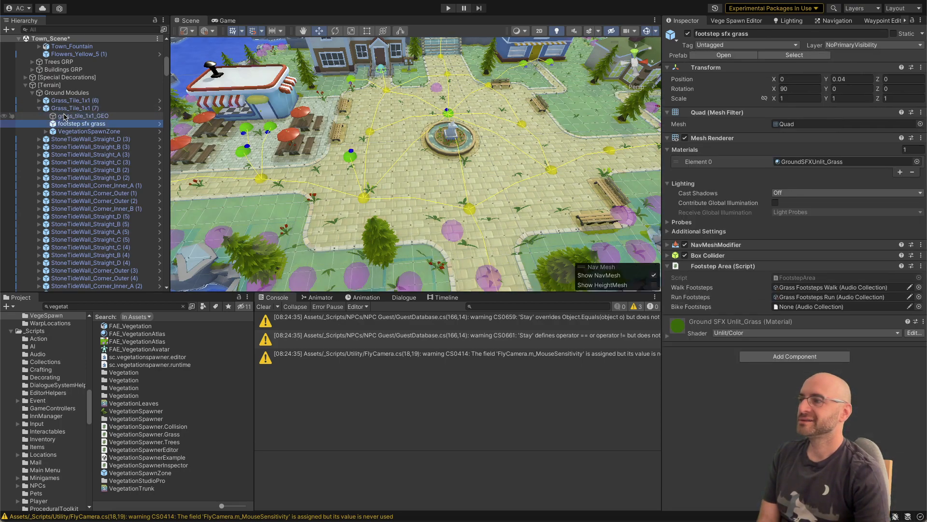
key("Up")
key("Up")
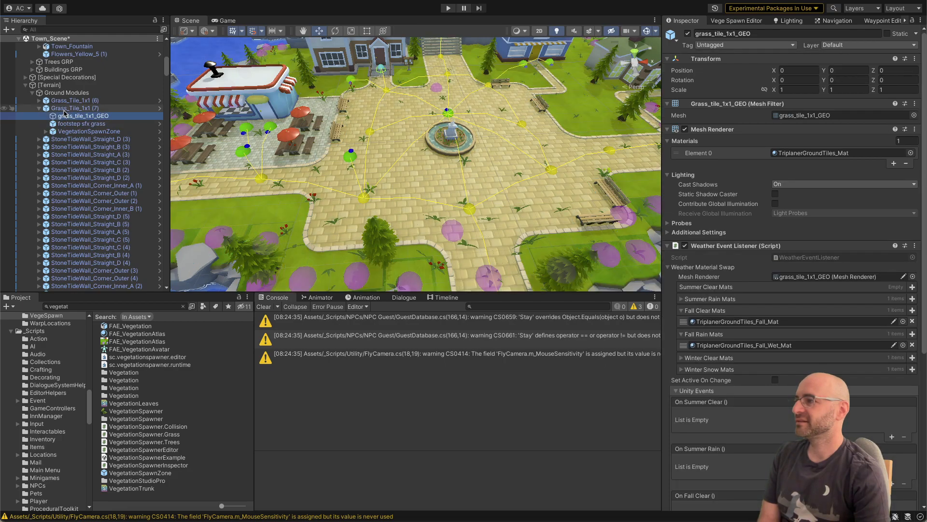
key("Down")
key("Down")
key("Down")
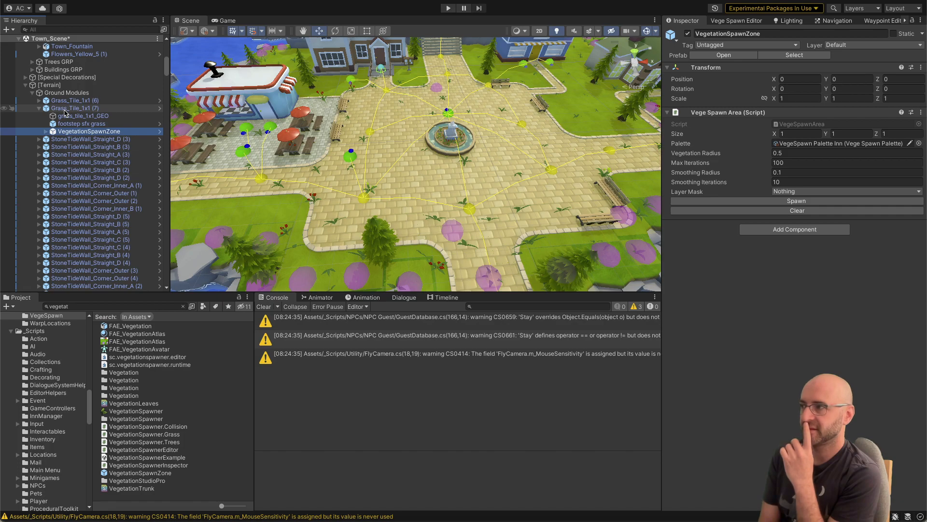
key("Up")
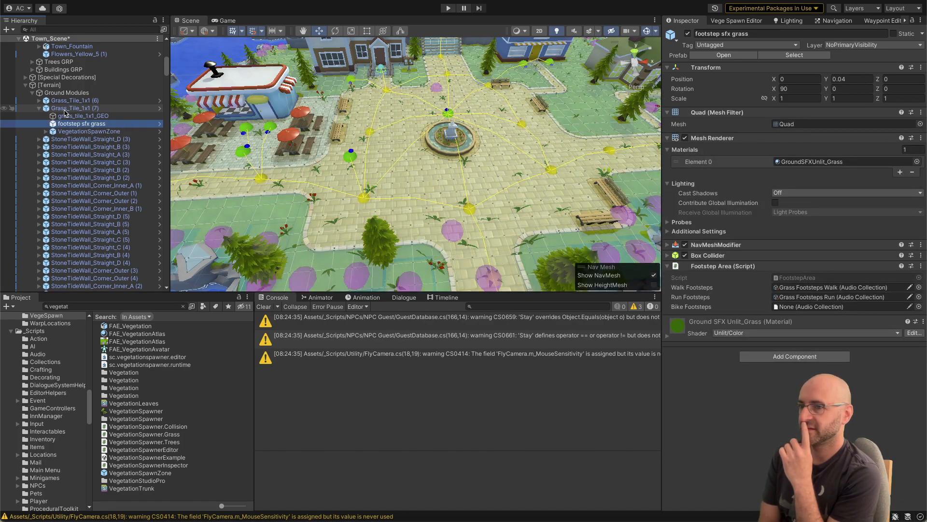
key("Down")
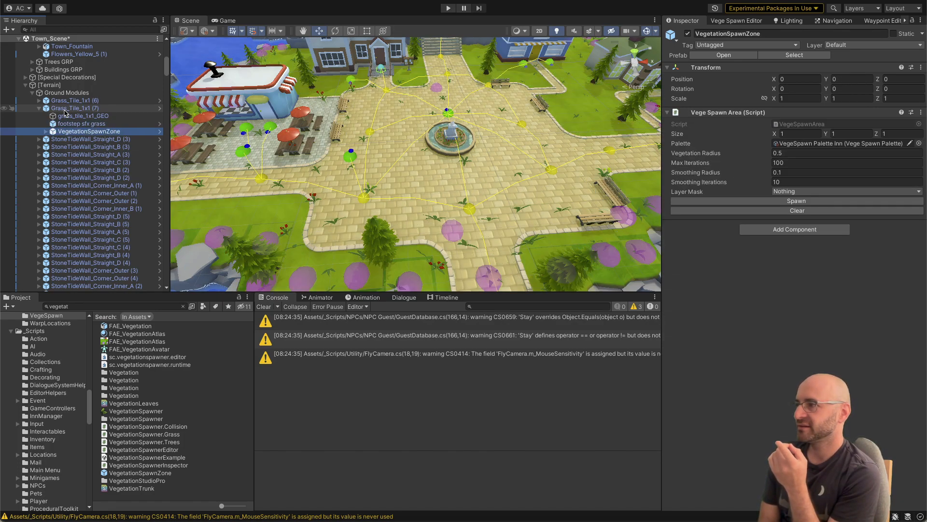
key("Up")
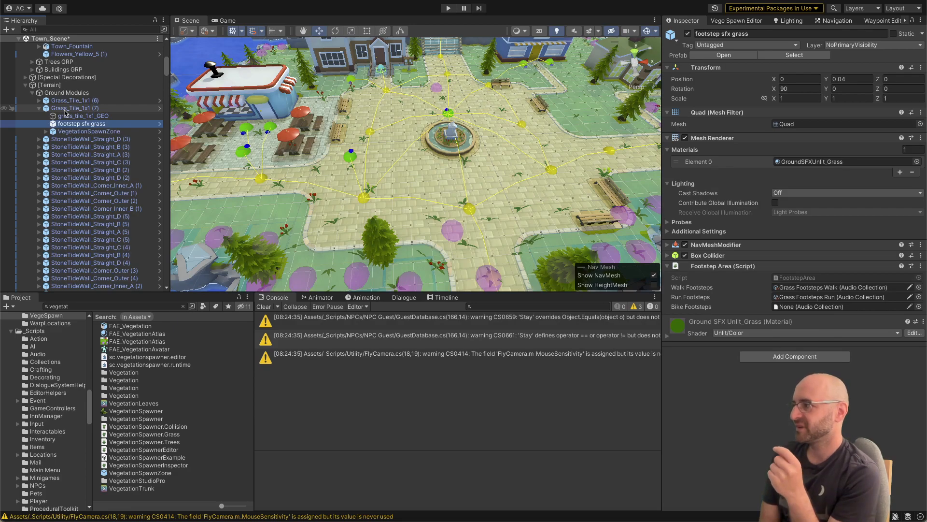
key("Up")
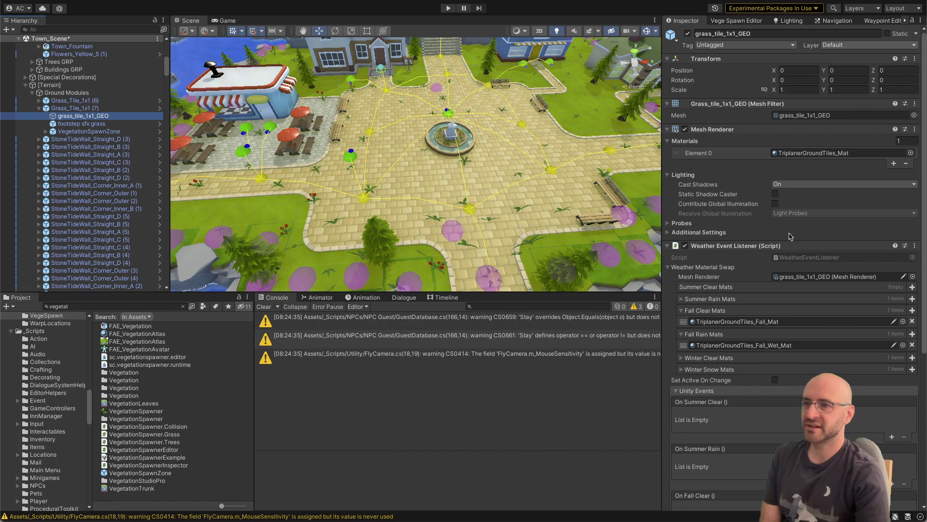
scroll(792, 242, "down", 10)
scroll(792, 241, "up", 10)
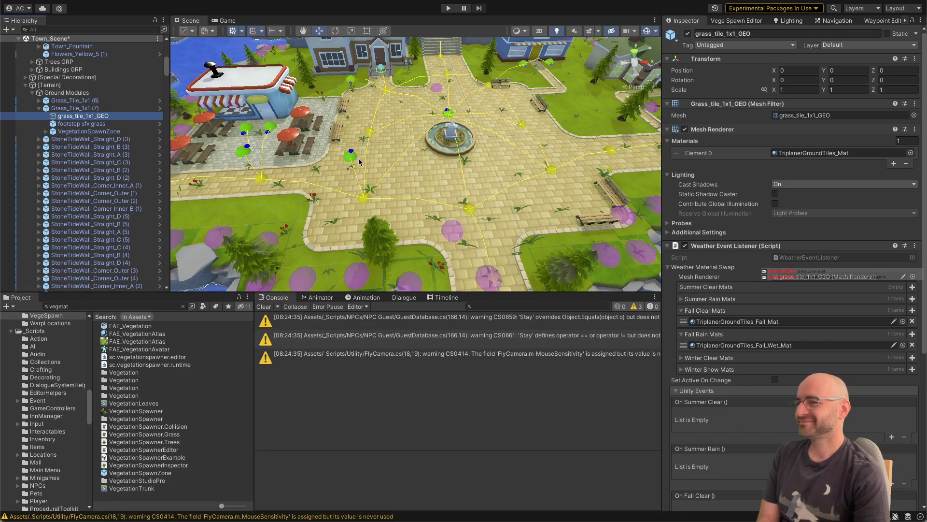
right_click_drag(362, 161, 362, 159)
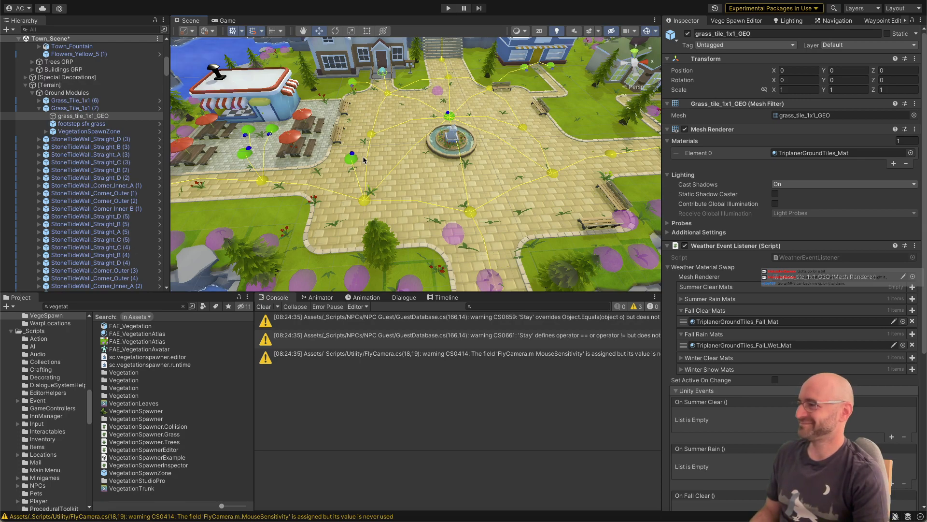
right_click_drag(363, 161, 389, 178)
key("w")
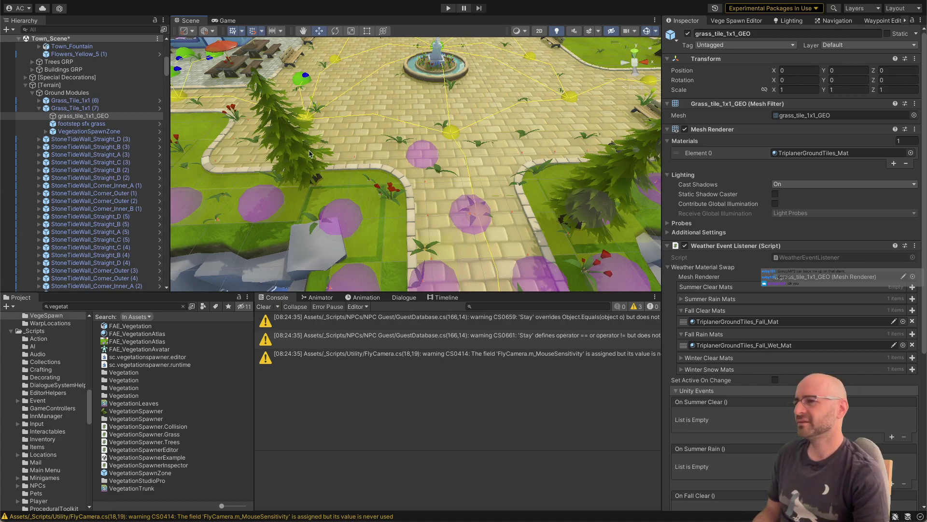
right_click_drag(347, 157, 264, 129)
key("w")
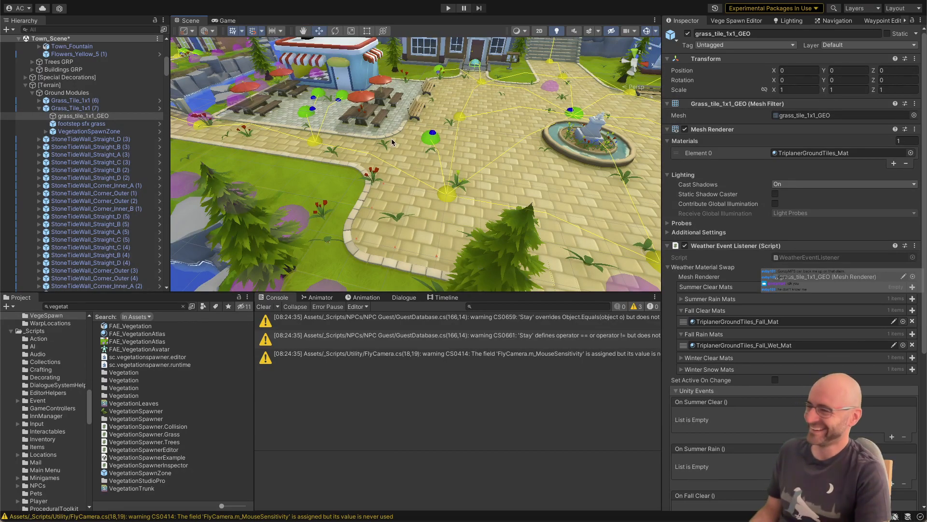
Step: Examine the grass tiles and StoneTideWall pieces around the town plaza, including the source prefab of StoneTideWall_Straight_C (6)
right_click_drag(389, 145, 429, 141)
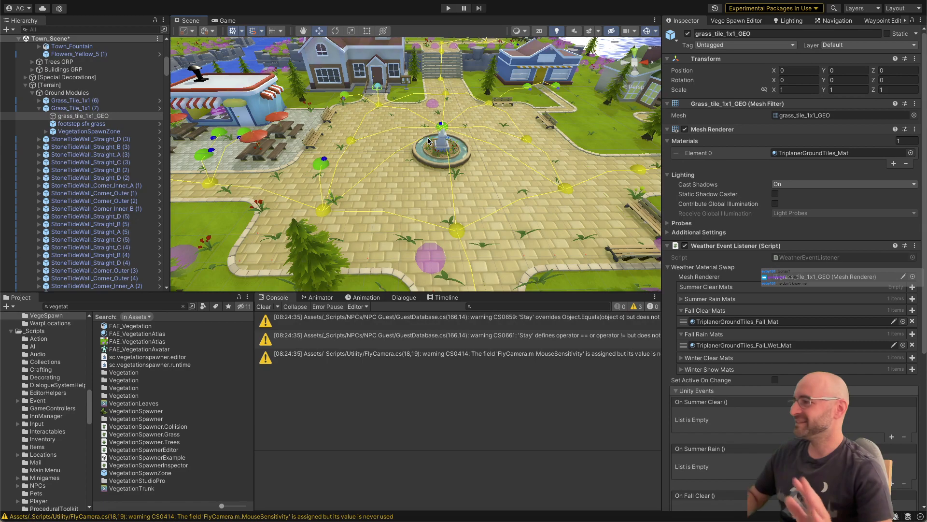
scroll(429, 140, "up", 3)
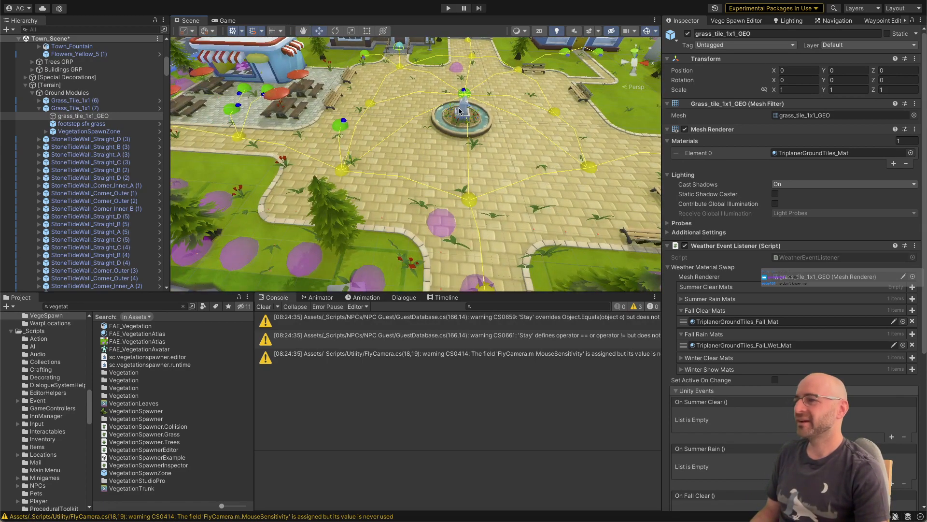
left_click(163, 309)
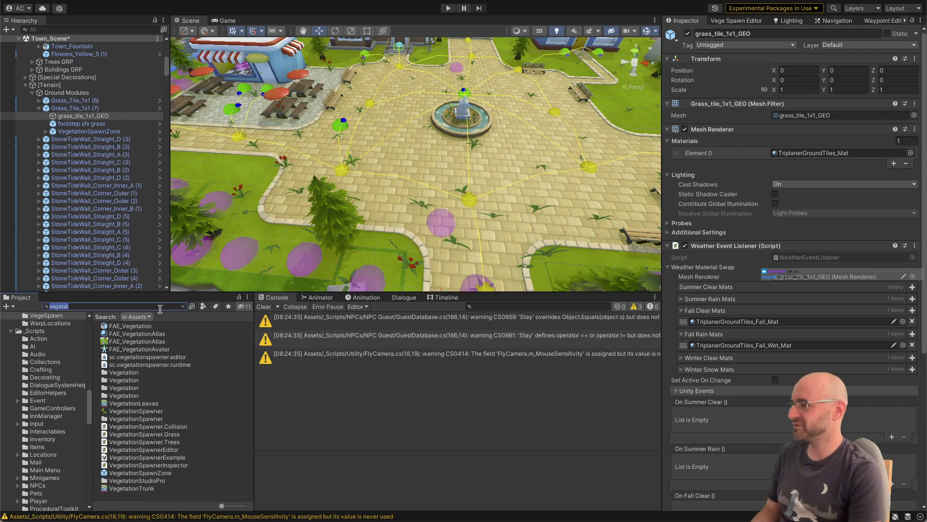
left_click(390, 191)
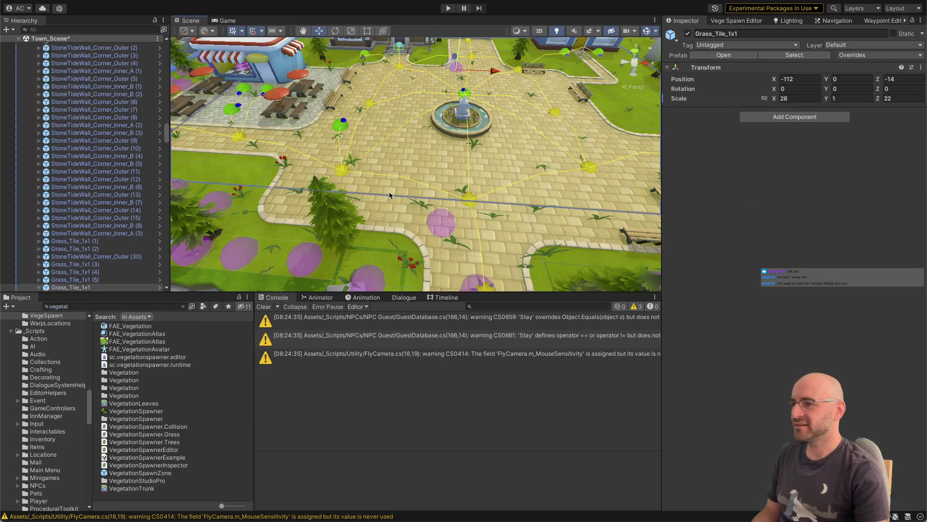
left_click(380, 217)
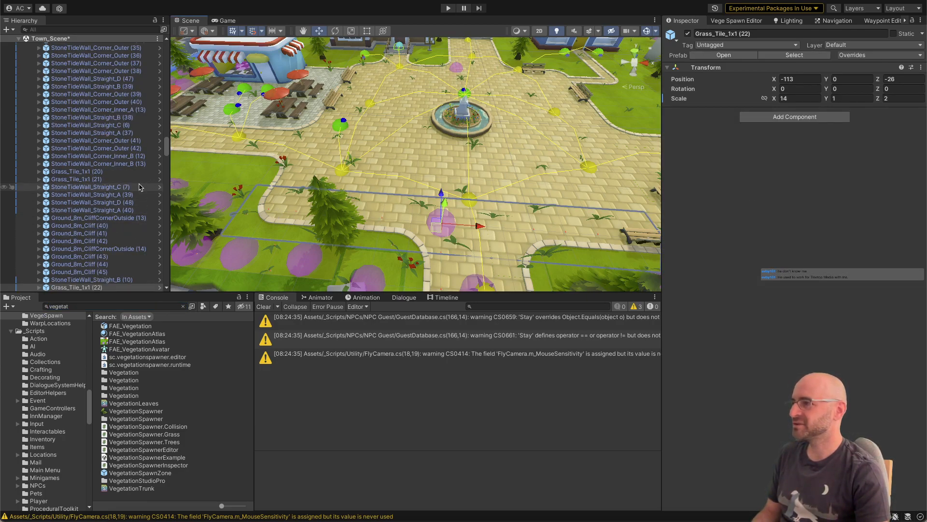
left_click(131, 125)
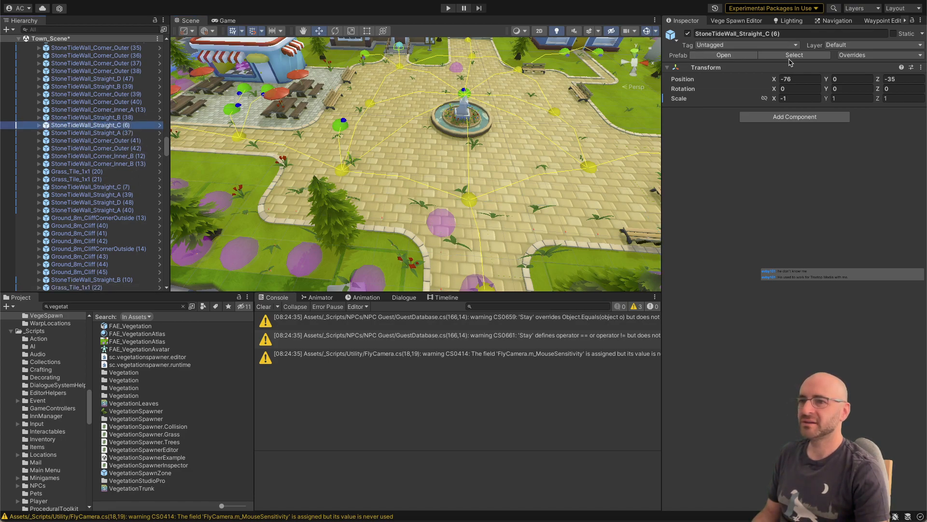
left_click(790, 56)
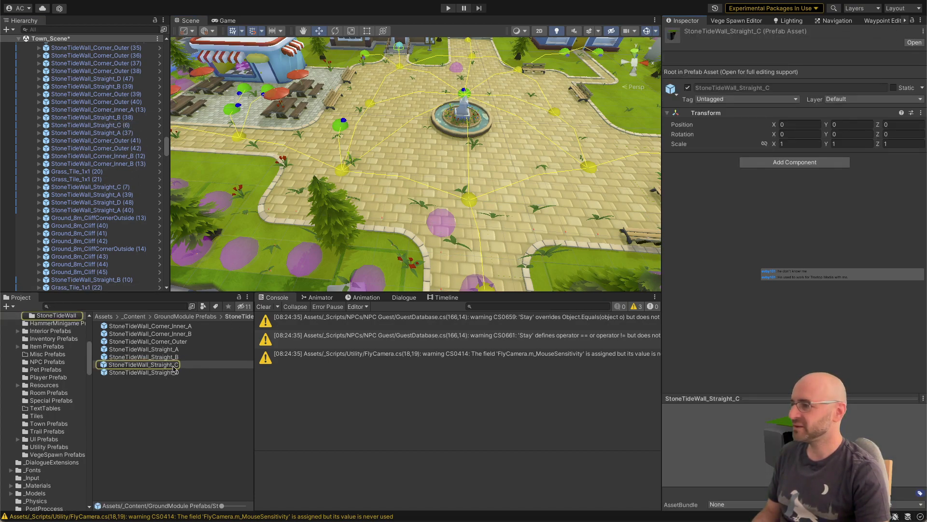
left_click(127, 56)
right_click_drag(393, 122, 389, 114)
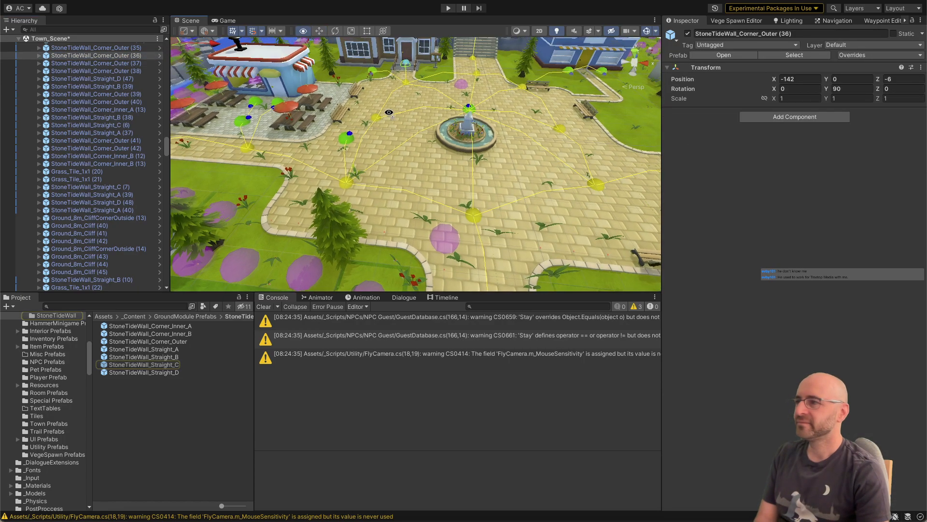
left_click(97, 63)
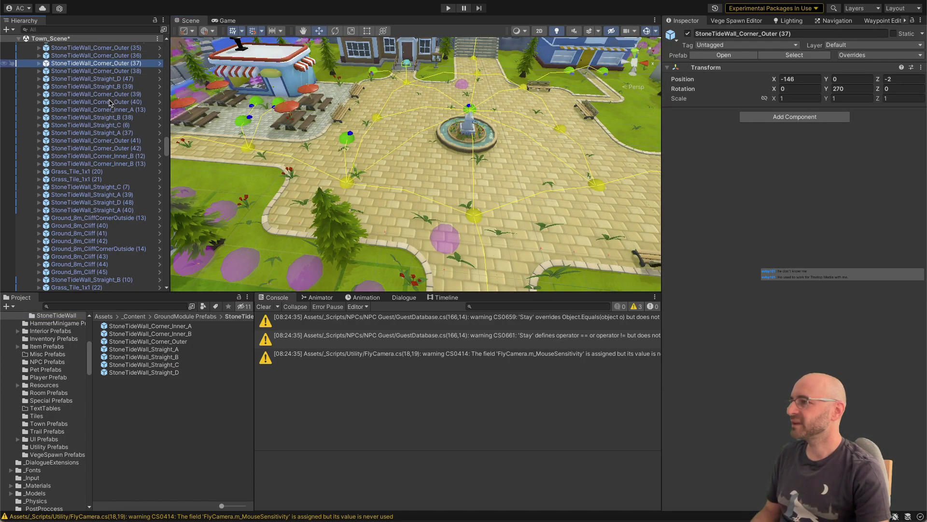
scroll(110, 103, "up", 5)
Step: Select BrickPath_Corner_Outside_Round (1) at the plaza's curved path edge and locate its source prefab in the project
left_click(282, 217)
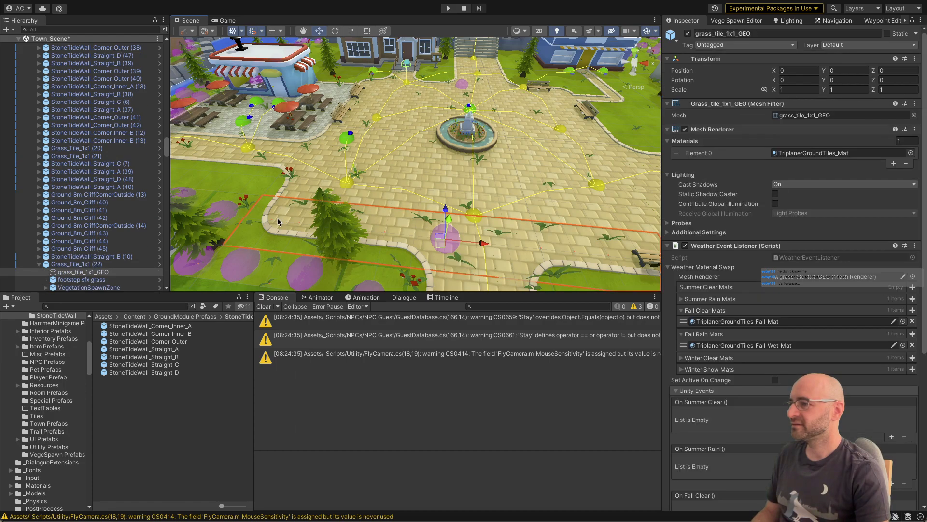
left_click(277, 219)
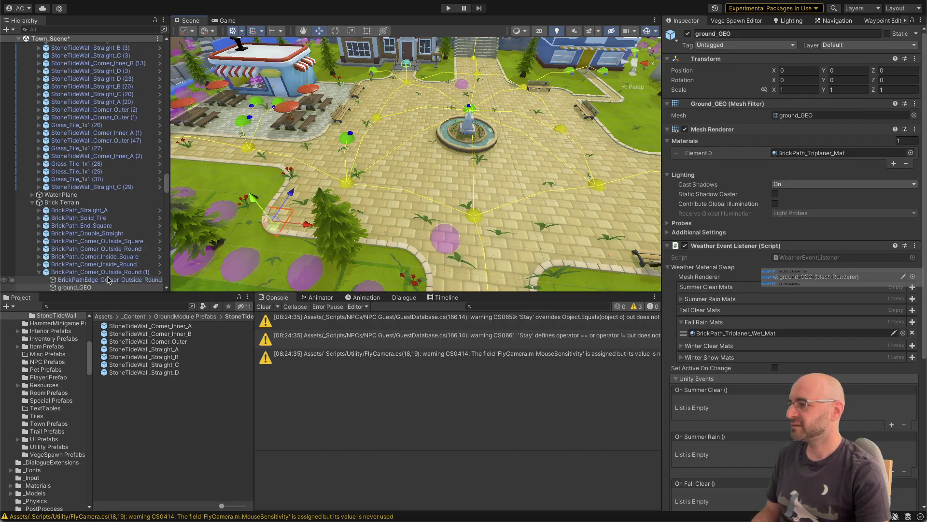
left_click(103, 272)
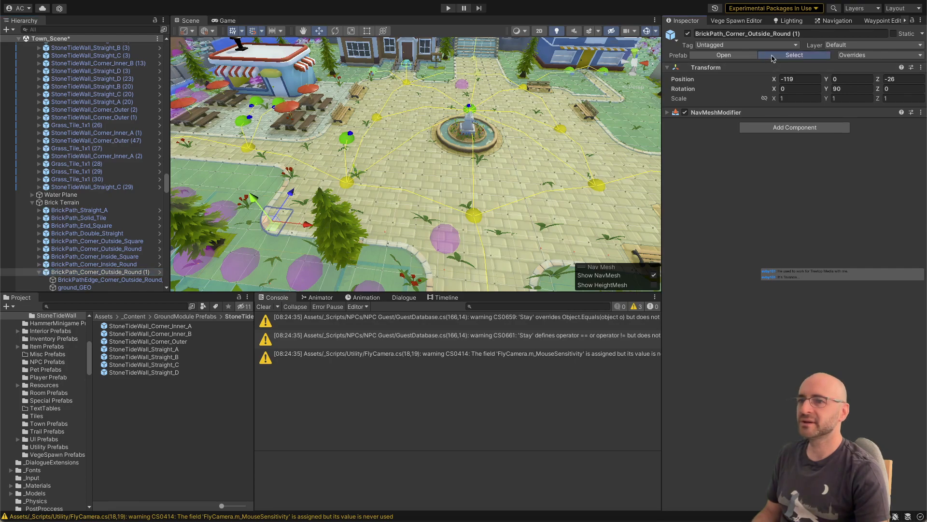
left_click(772, 55)
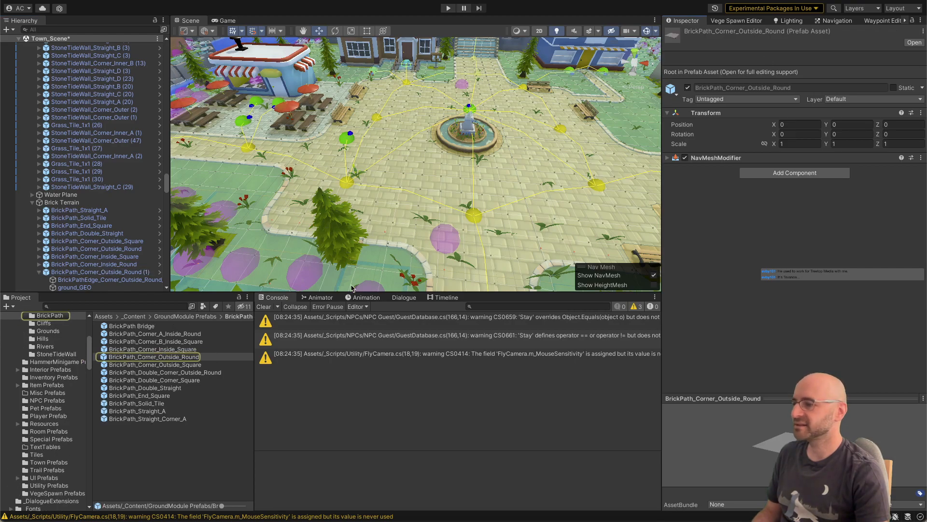
Step: Open the BrickPath Bridge prefab briefly, switch to the BrickPath_Corner_A_Inside_Round prefab, and inspect its root and mesh children
left_click(146, 327)
double_click(146, 327)
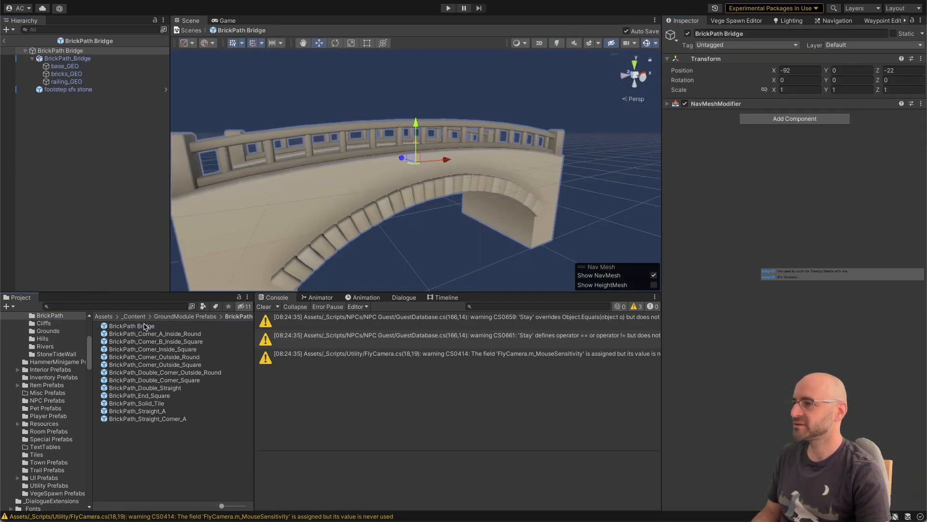
double_click(146, 334)
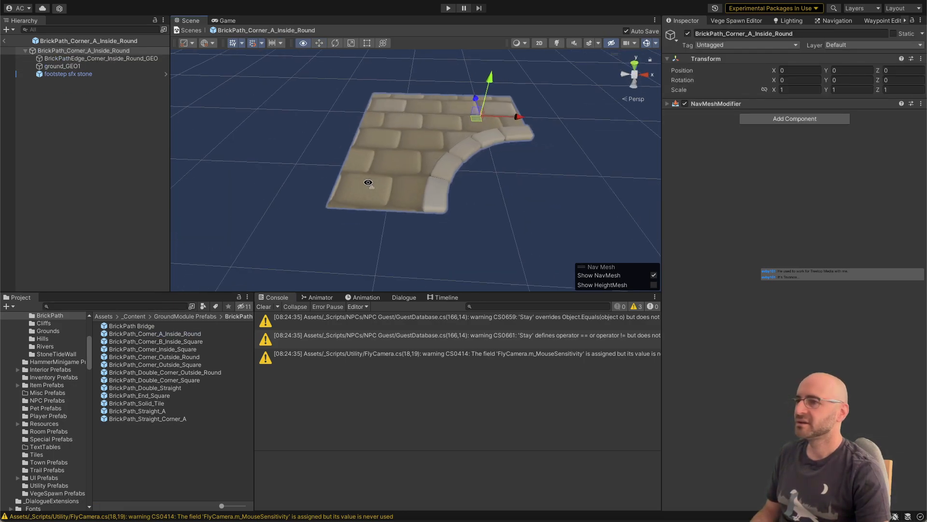
right_click_drag(368, 182, 368, 183)
key("e")
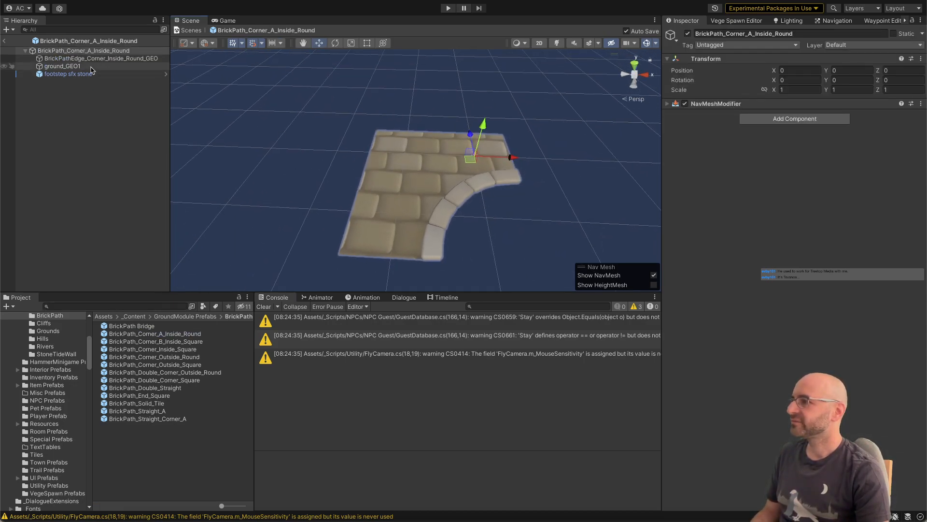
left_click(90, 67)
left_click(93, 60)
left_click(91, 51)
Step: Search the project assets for "blocker" and clear the selection in the open brick path prefab
left_click(80, 306)
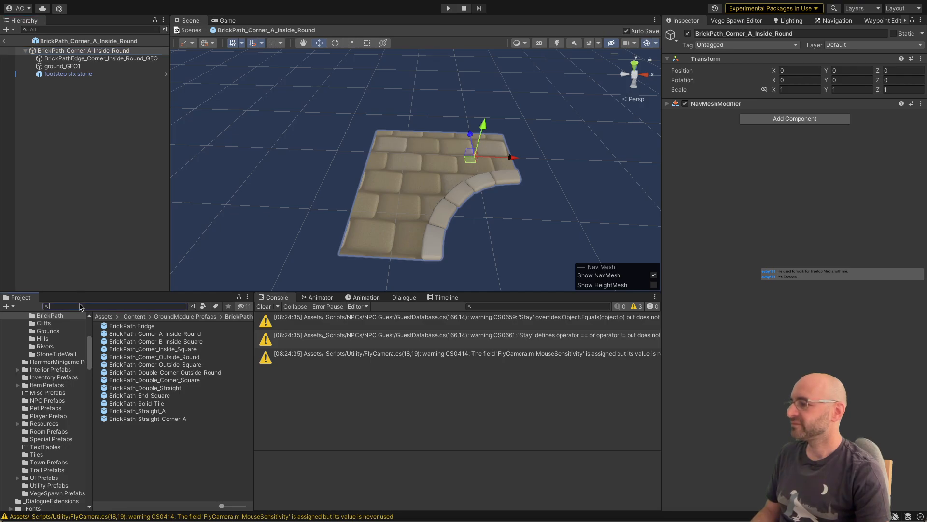
type("blocker")
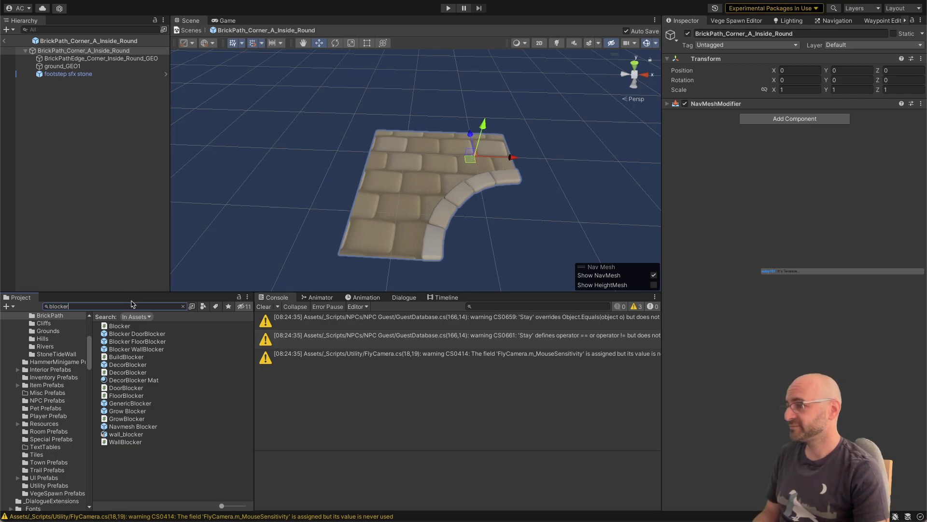
left_click(121, 256)
right_click(78, 139)
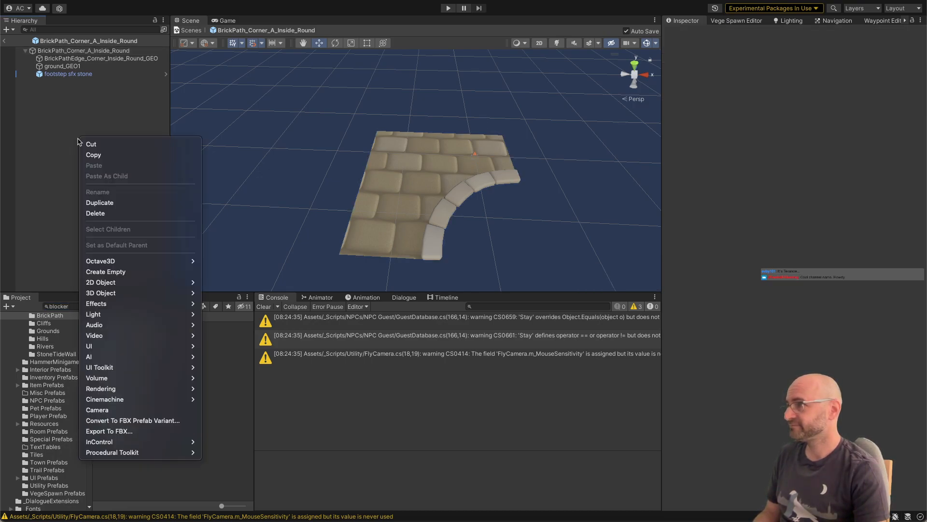
left_click(77, 132)
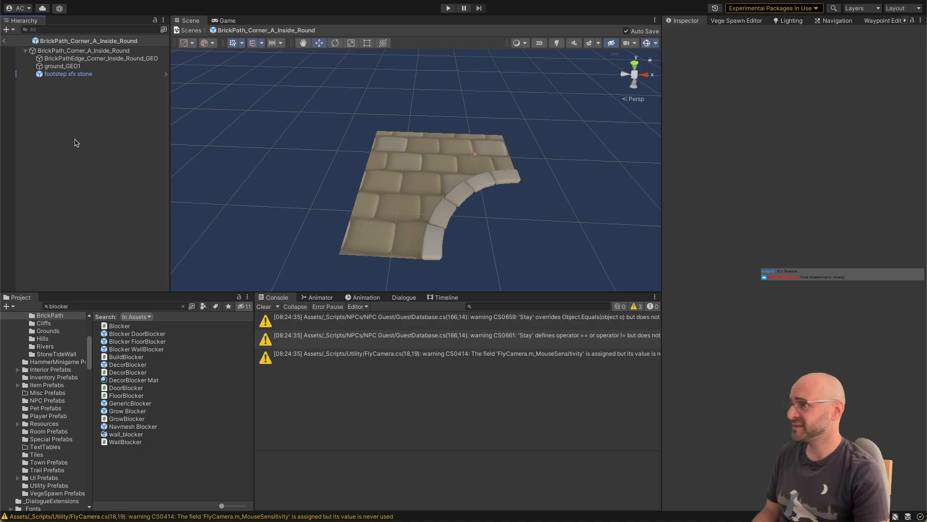
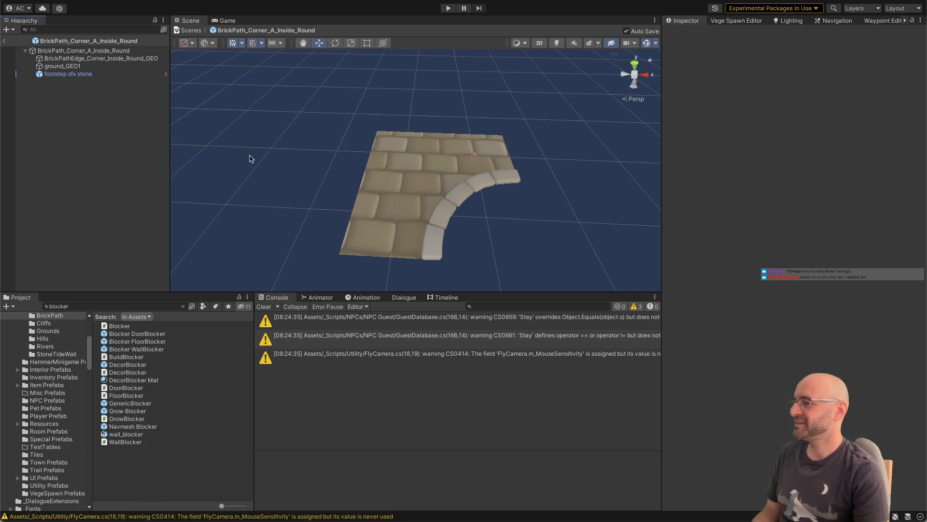
Step: Add an empty object named "vege blocker" to the BrickPath_Corner_A_Inside_Round prefab
scroll(282, 140, "down", 3)
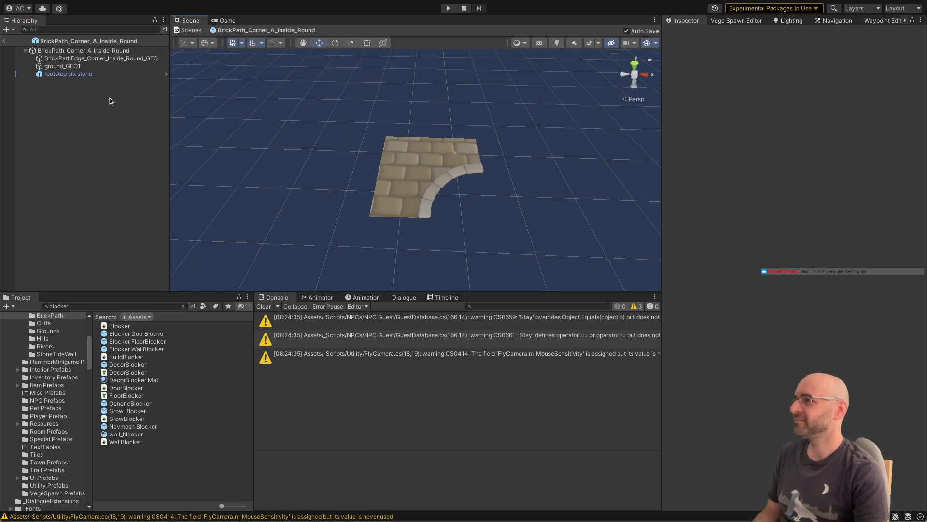
left_click(64, 53)
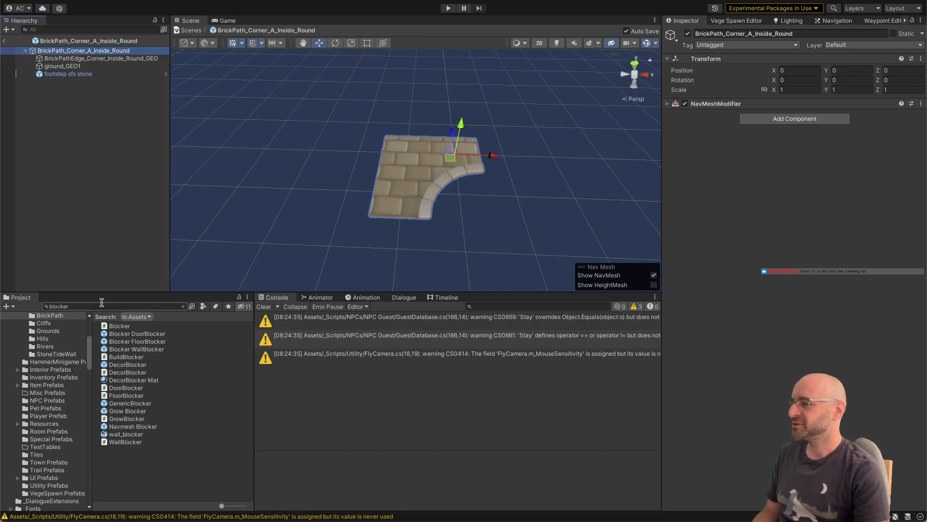
right_click(80, 143)
left_click(74, 129)
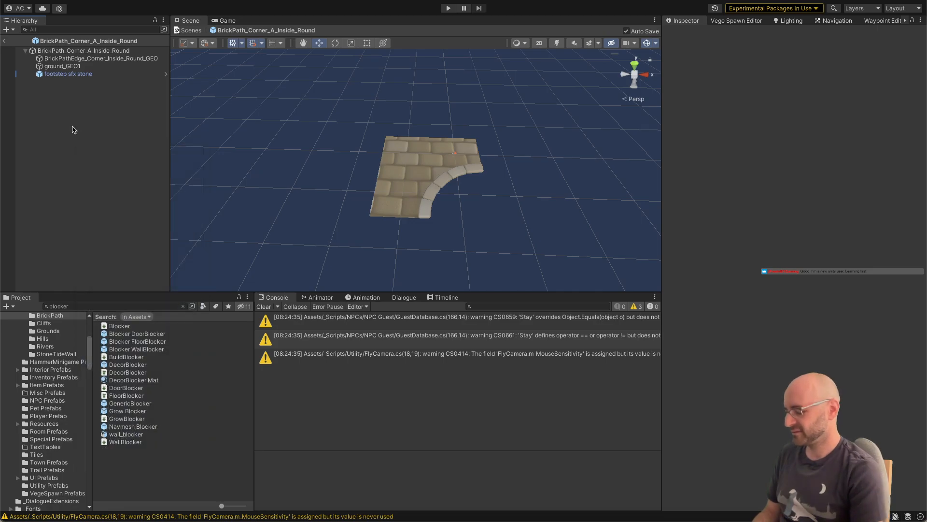
key("ctrl+shift+n")
type("v")
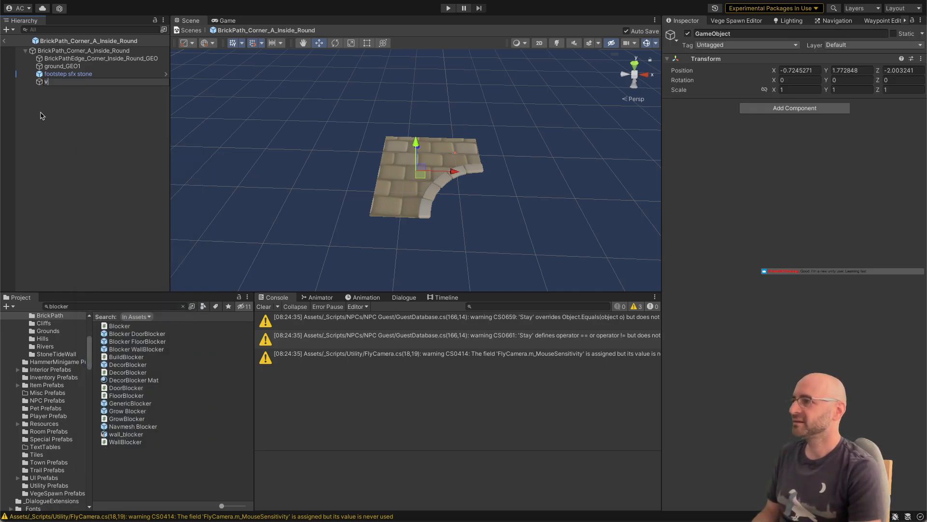
type("ege_block")
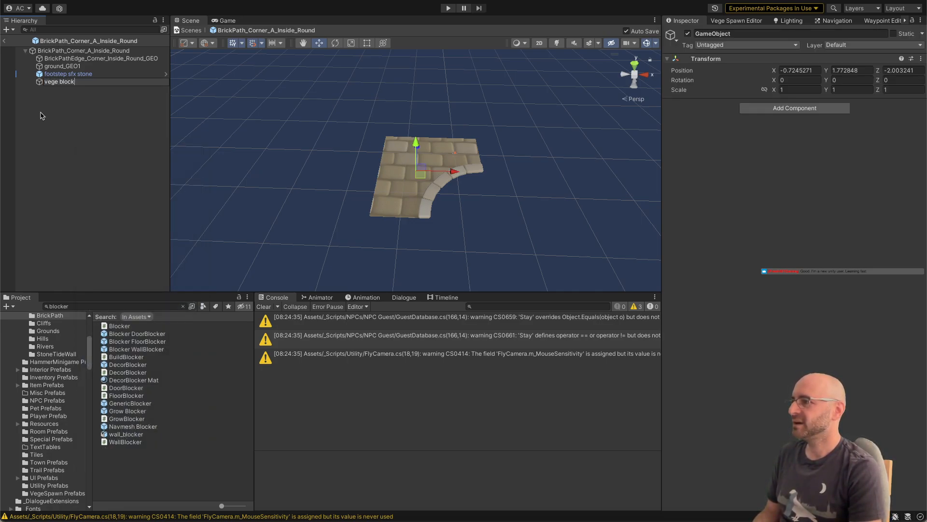
type("er")
key("Return")
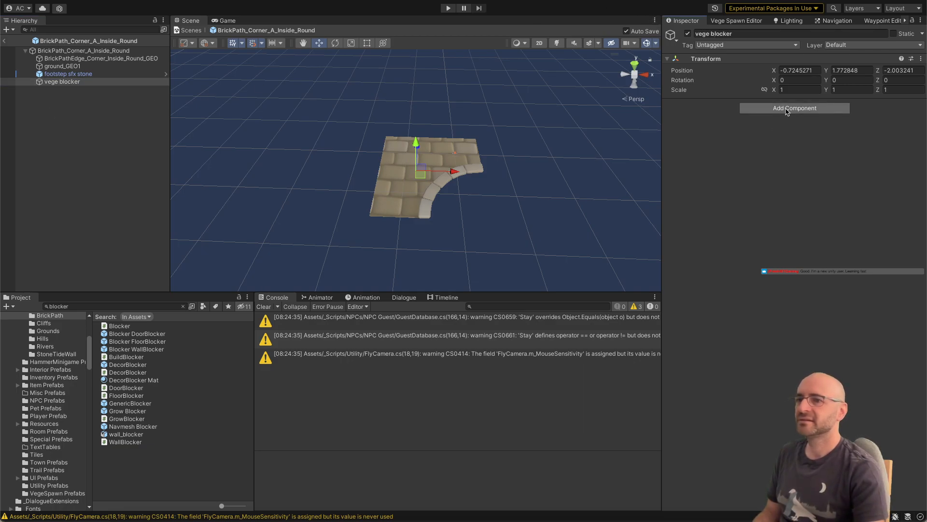
Step: Add a Box Collider component to the vege blocker object
left_click(789, 111)
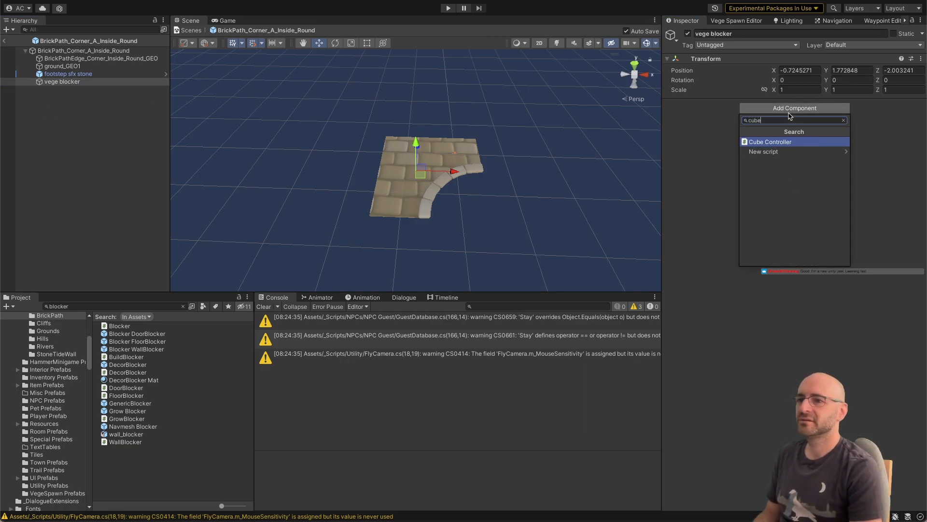
type("box")
key("Return")
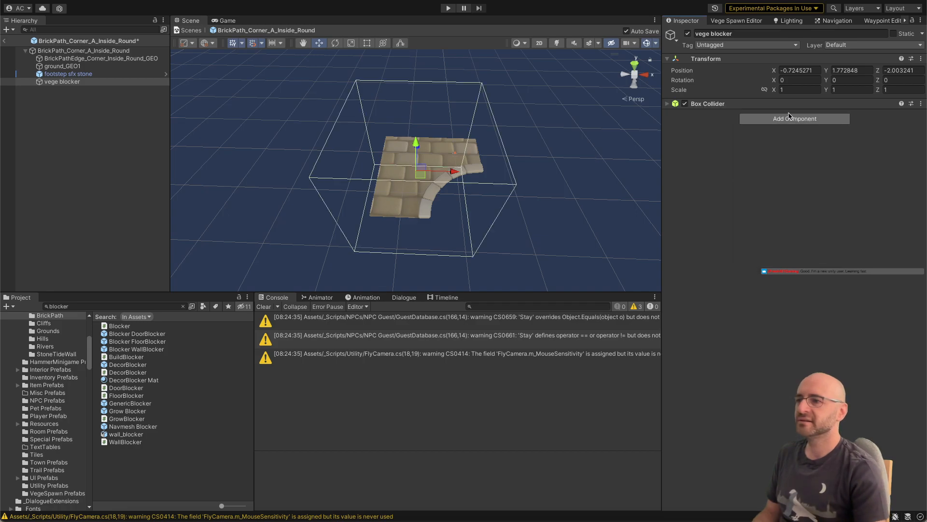
Step: Set the vege blocker's X, Y and Z position to 0 and check its collider against the path tile
left_click(848, 89)
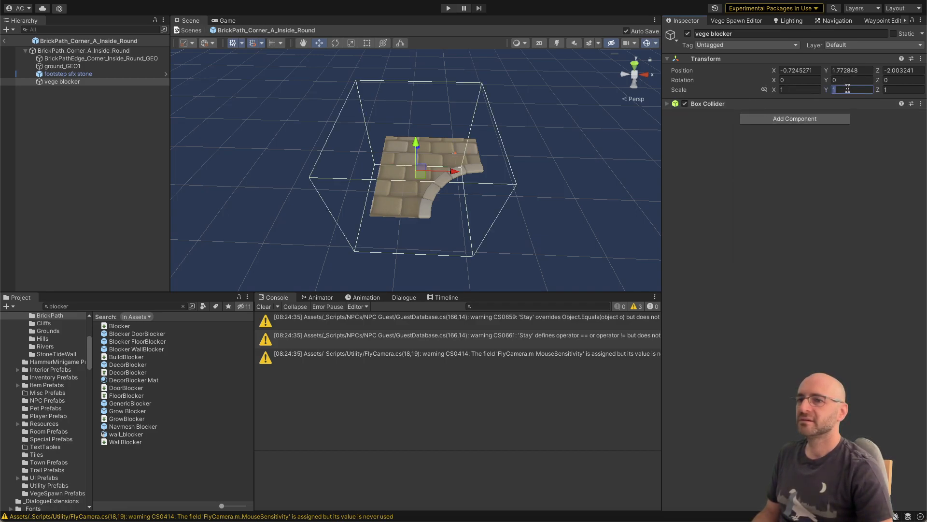
left_click_drag(474, 173, 549, 108, "alt")
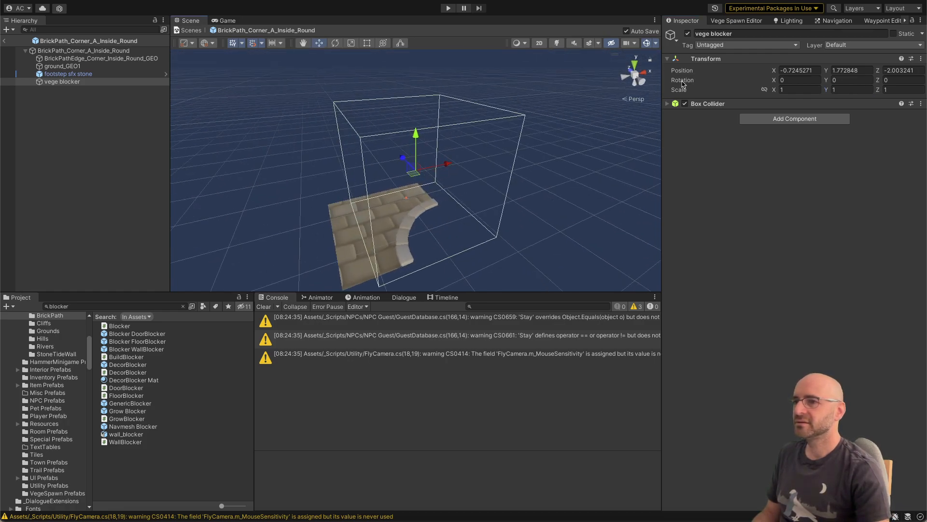
left_click(809, 70)
type("0")
key("Tab")
type("0")
key("Tab")
type("0")
key("Tab")
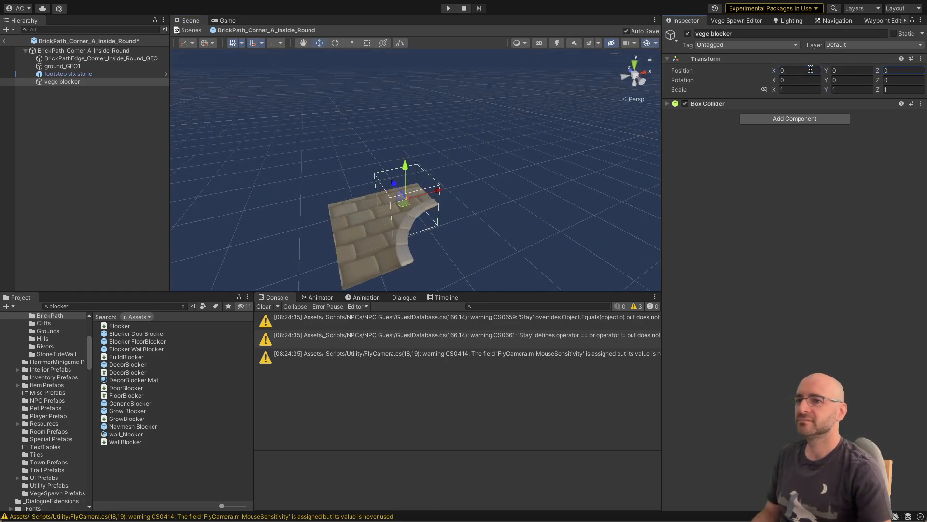
left_click_drag(476, 178, 395, 260, "alt")
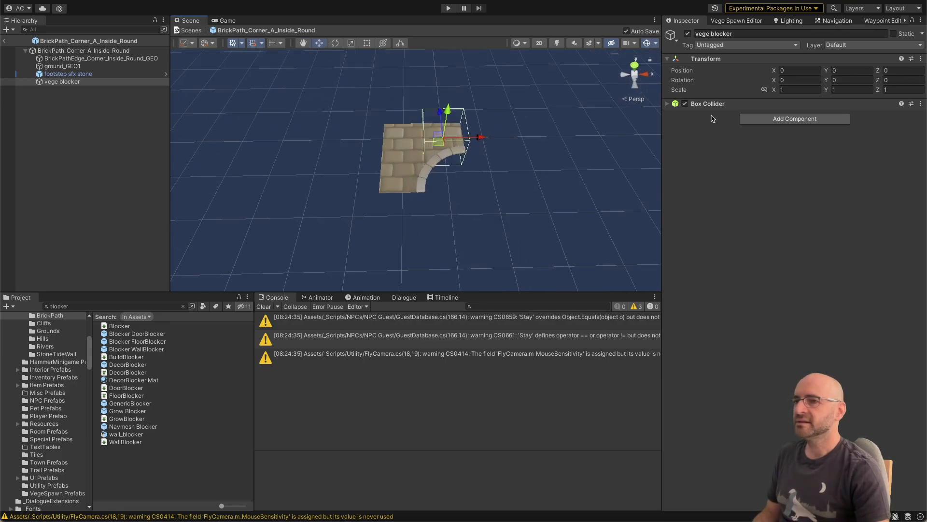
right_click_drag(517, 148, 549, 139, "alt")
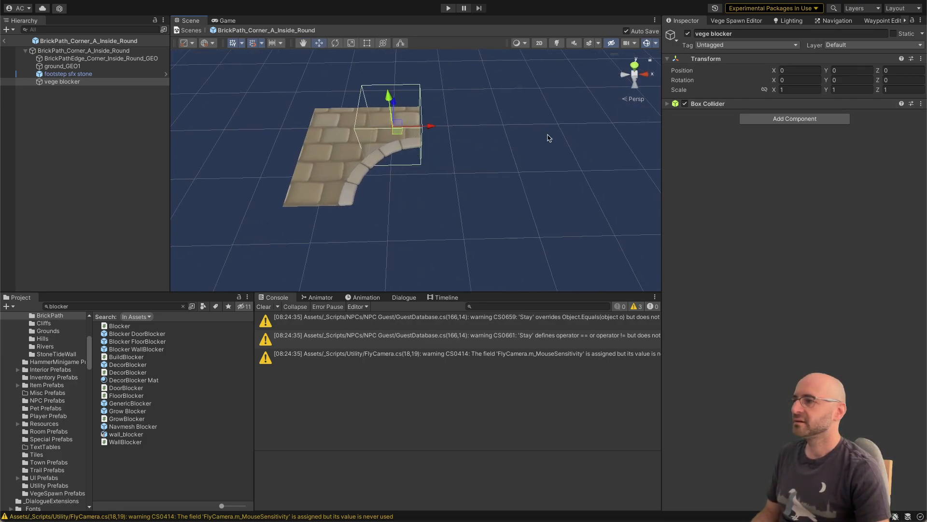
left_click(671, 105)
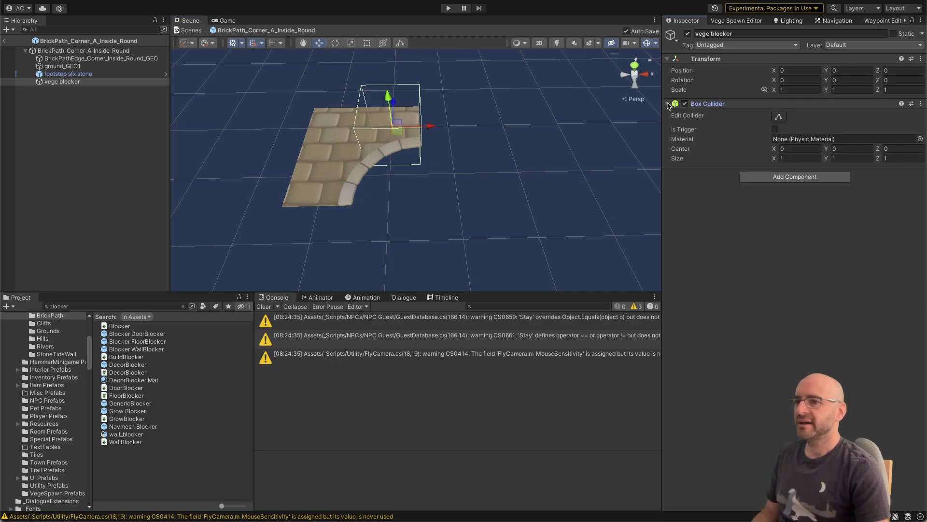
left_click(671, 105)
Step: Create a new tag named VegeBlocker in the project's tag list
left_click(729, 45)
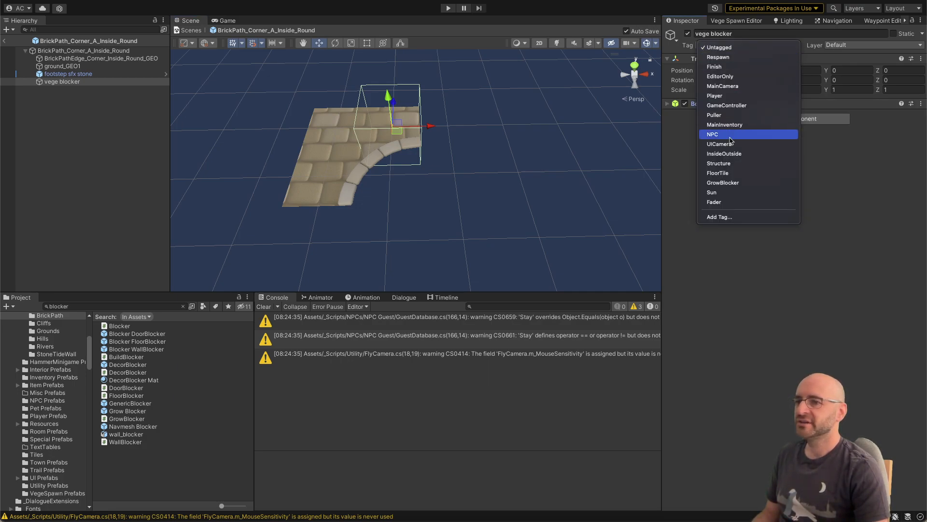
left_click(724, 217)
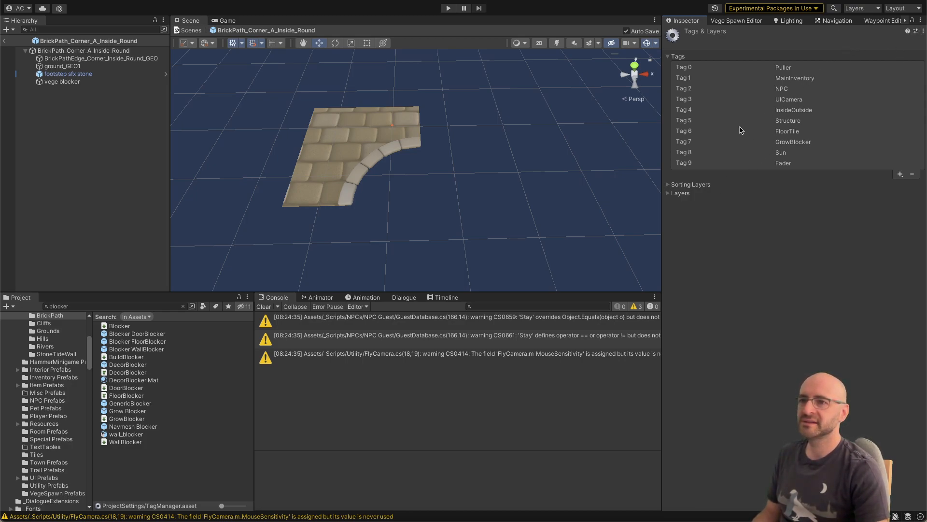
left_click(901, 174)
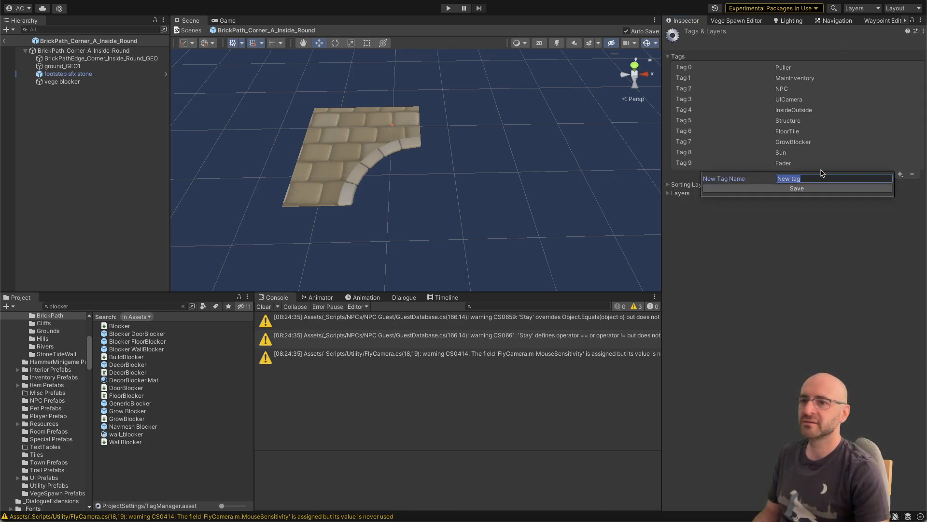
type("VegeBlocker")
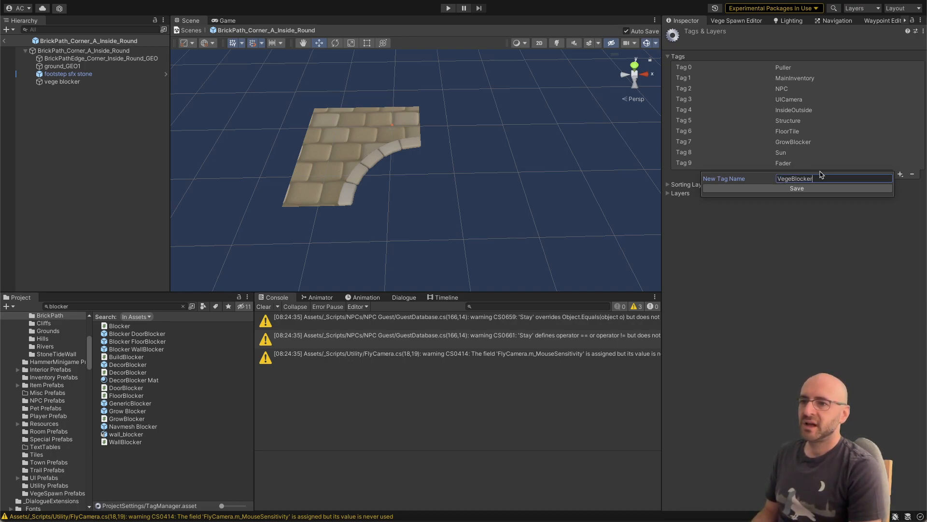
key("Return")
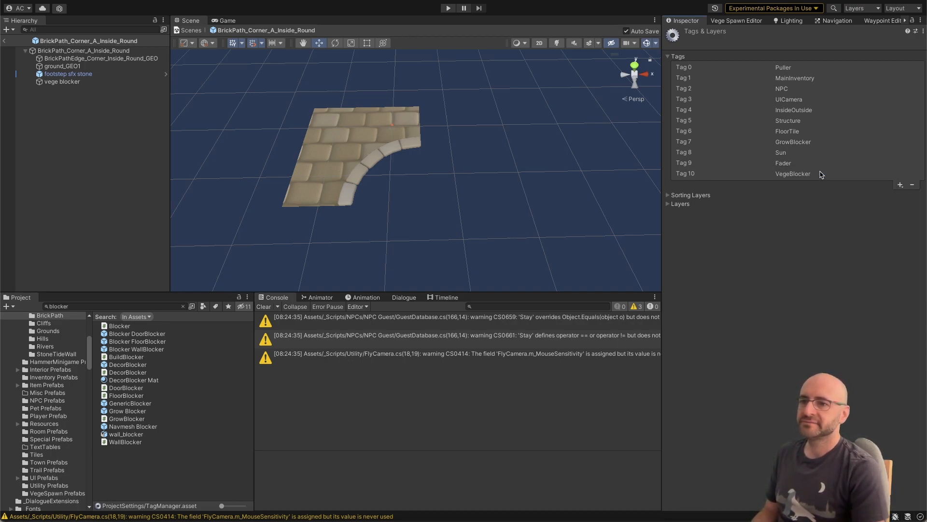
Step: Assign the VegeBlocker tag to the vege blocker object
left_click(96, 88)
left_click(72, 82)
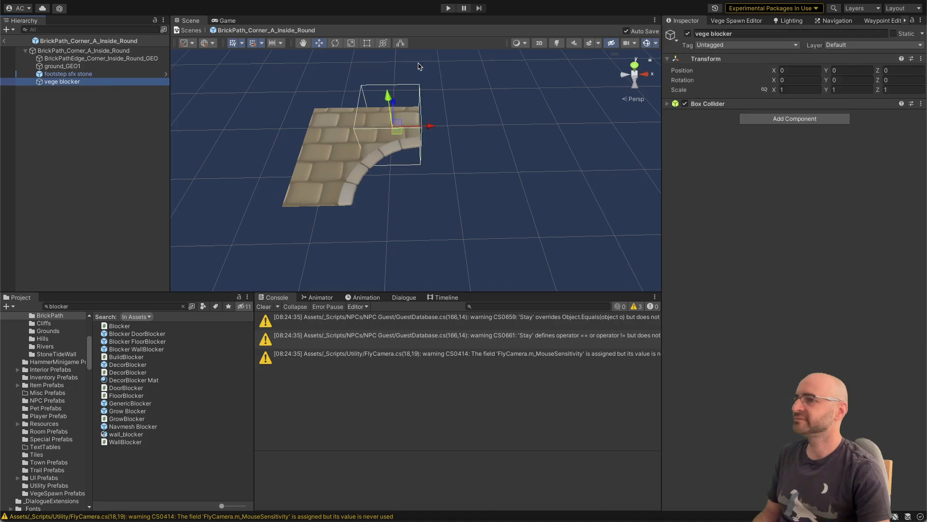
left_click(746, 45)
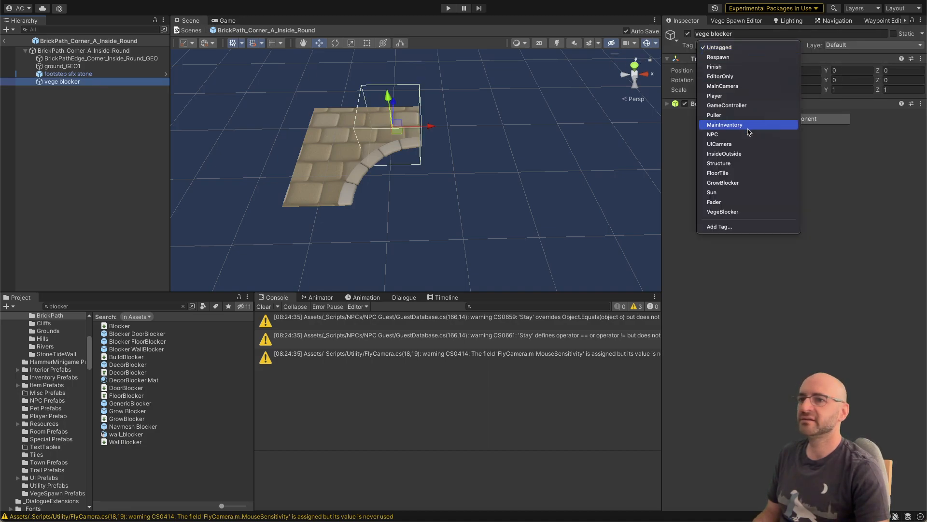
left_click(728, 211)
Step: Switch to Visual Studio and replace the hit collider's transform with CompareTag in the CheckOverlap condition of VegeSpawnArea.cs
key("super+Tab")
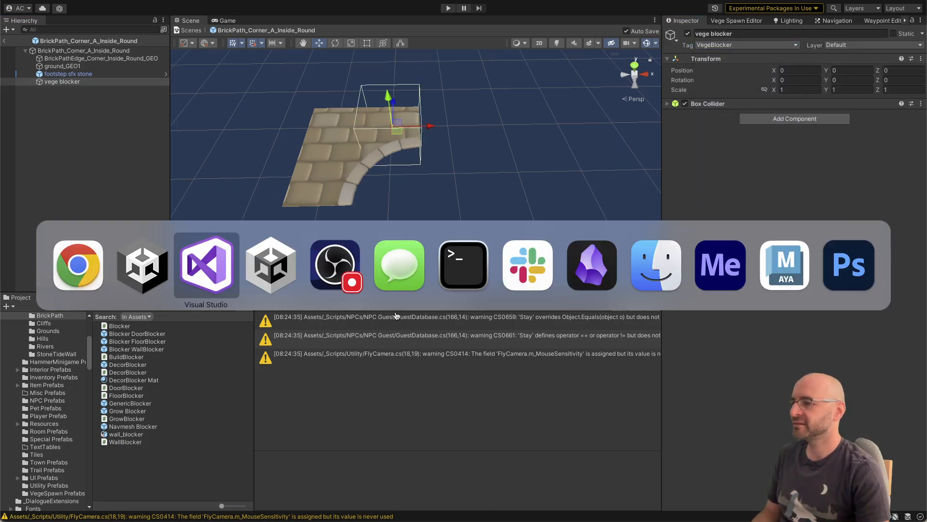
left_click(207, 265)
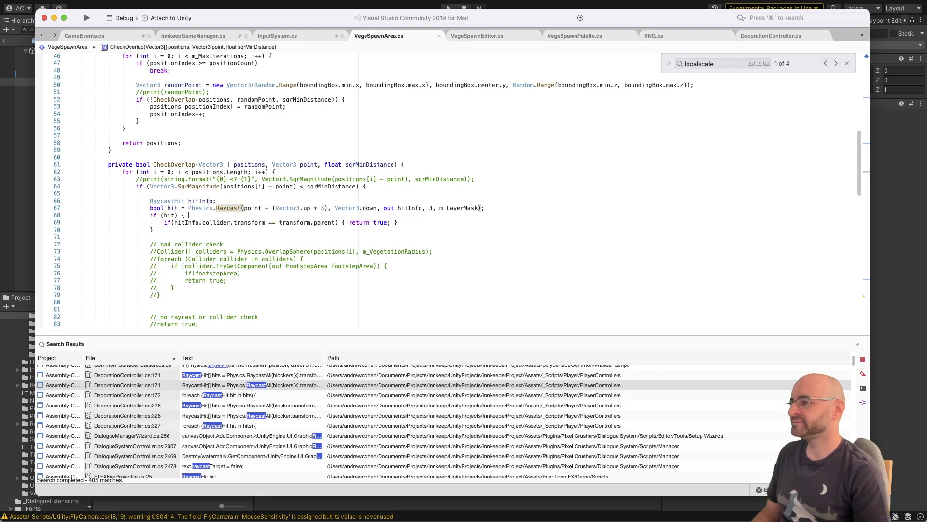
left_click(241, 222)
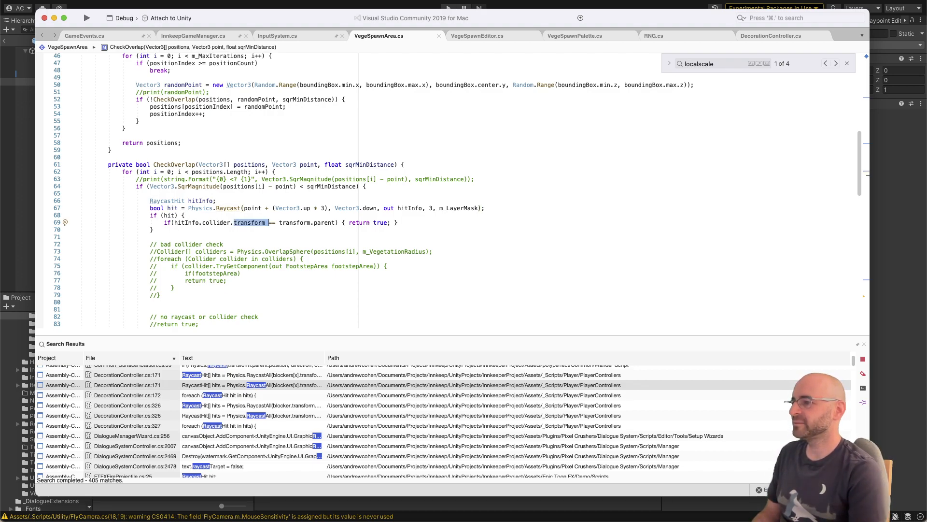
type("CompareTag")
key("Tab")
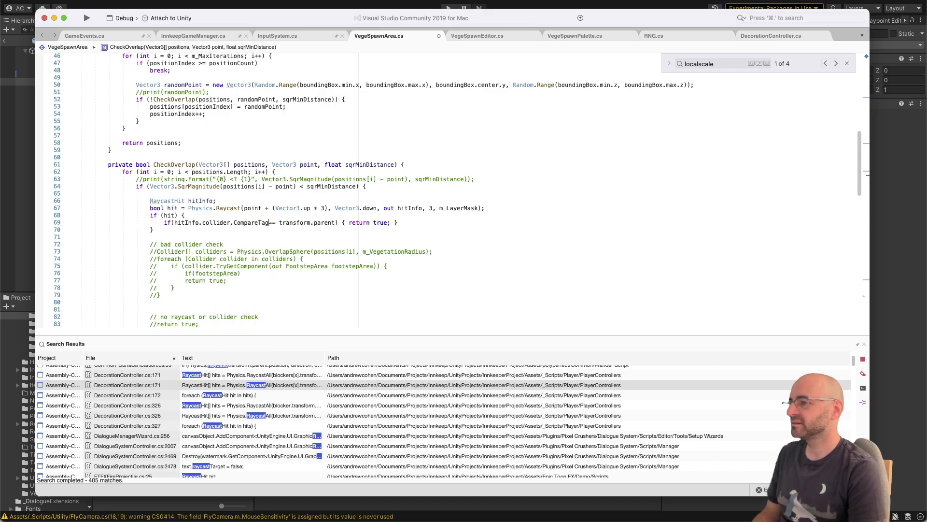
Step: Pass "VegeBlocker" as the CompareTag argument and remove the leftover comparison with transform.parent from the condition
key("alt+shift+Left")
key("alt+shift+Left")
key("alt+shift+Left")
key("Right")
type("(veg")
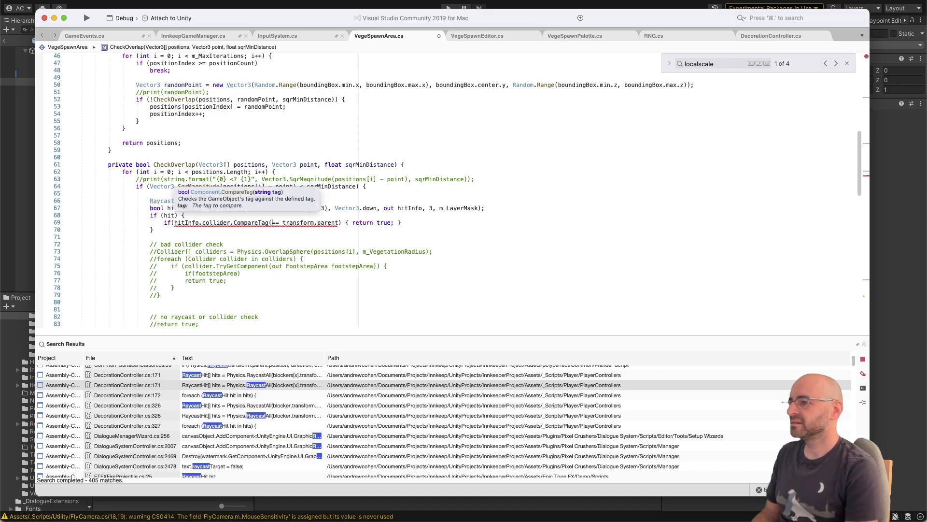
key("BackSpace")
key("BackSpace")
key("BackSpace")
type("\"VegeBl")
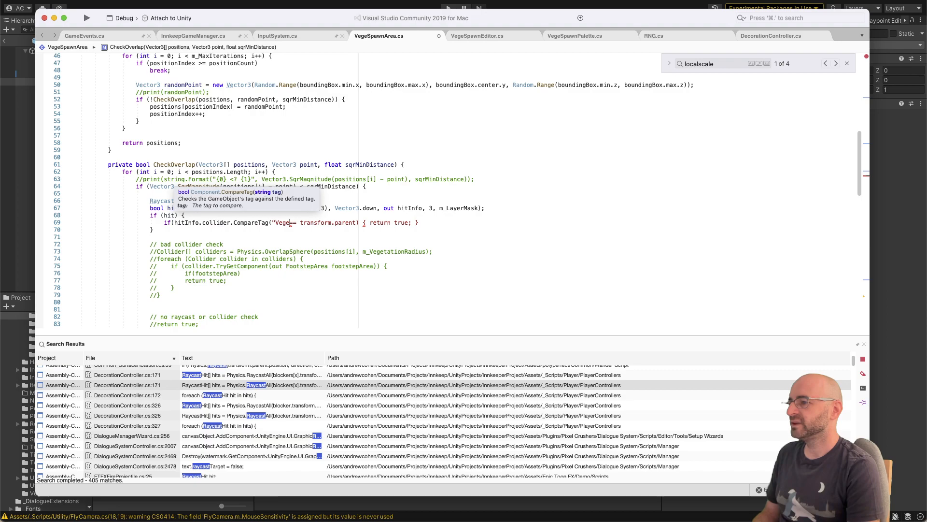
type("ocker\")")
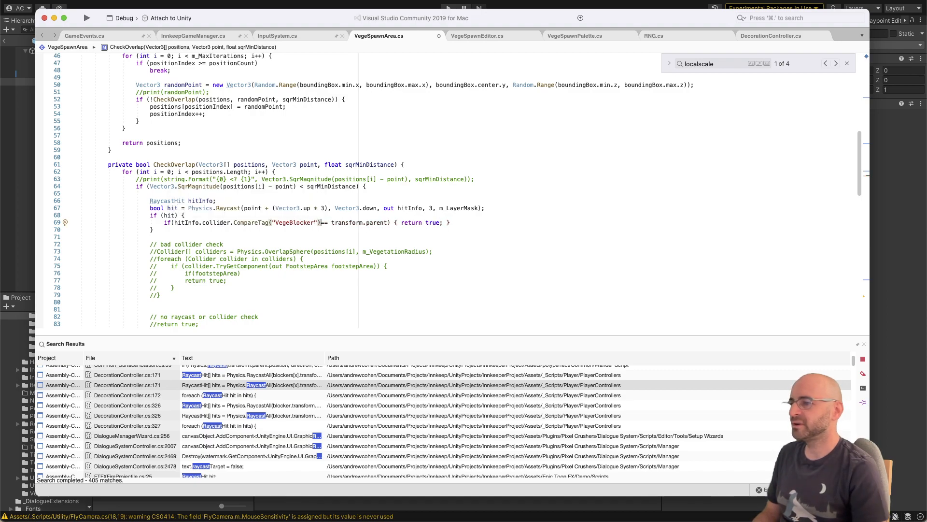
key("alt+shift+Right")
key("alt+shift+Right")
key("alt+shift+Right")
key("alt+shift+Right")
key("BackSpace")
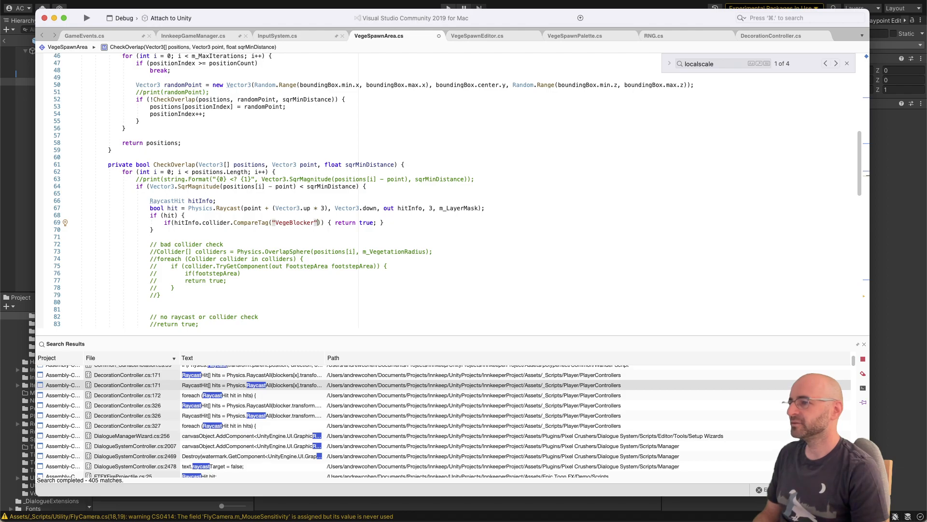
Step: Review the rest of the script, then negate the VegeBlocker tag check in CheckOverlap with "!"
scroll(292, 196, "up", 12)
scroll(305, 167, "down", 16)
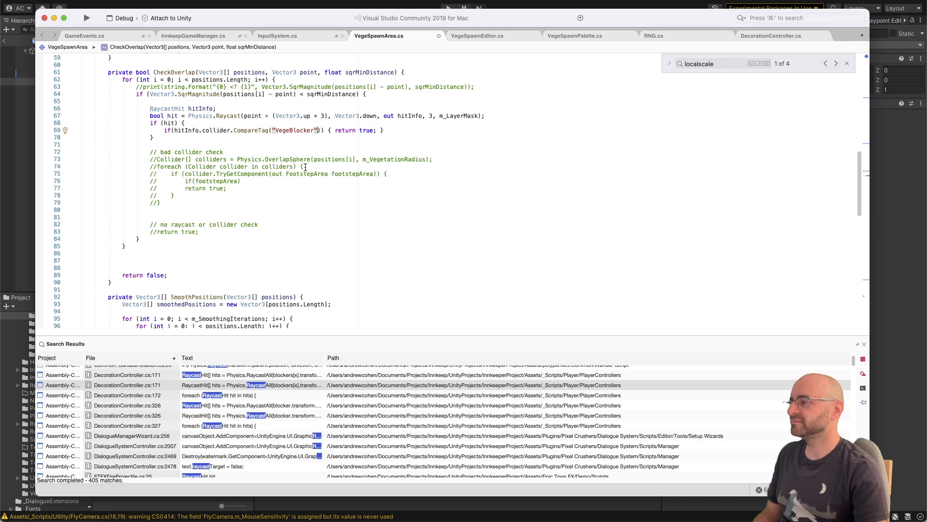
scroll(305, 167, "down", 15)
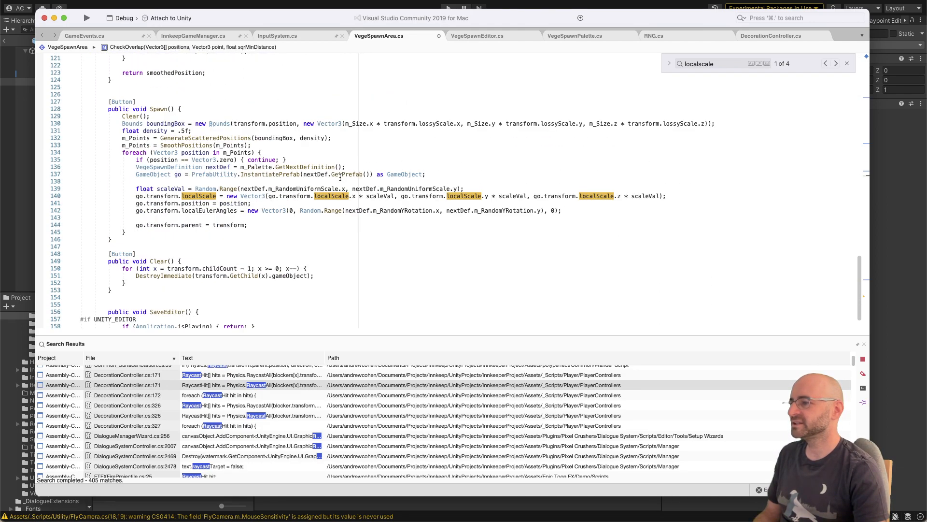
scroll(340, 177, "down", 5)
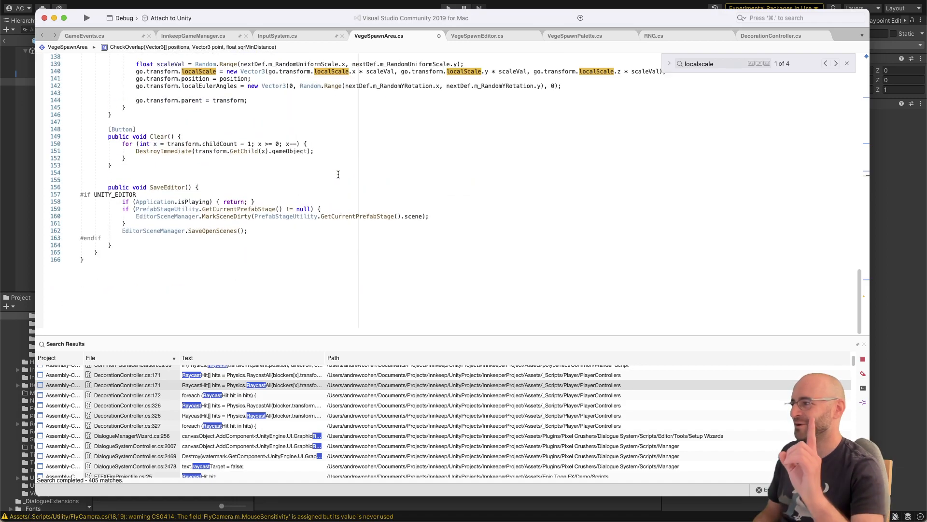
scroll(344, 167, "up", 12)
scroll(351, 160, "up", 10)
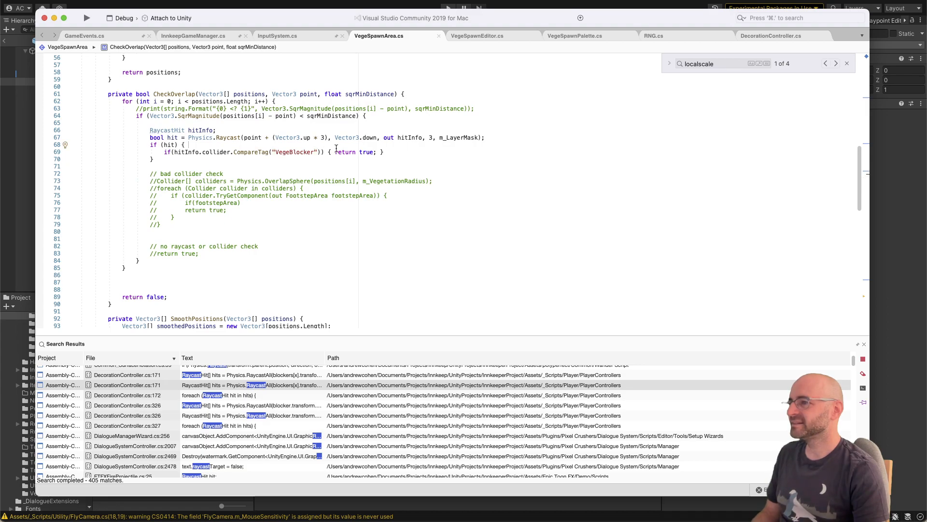
left_click(174, 152)
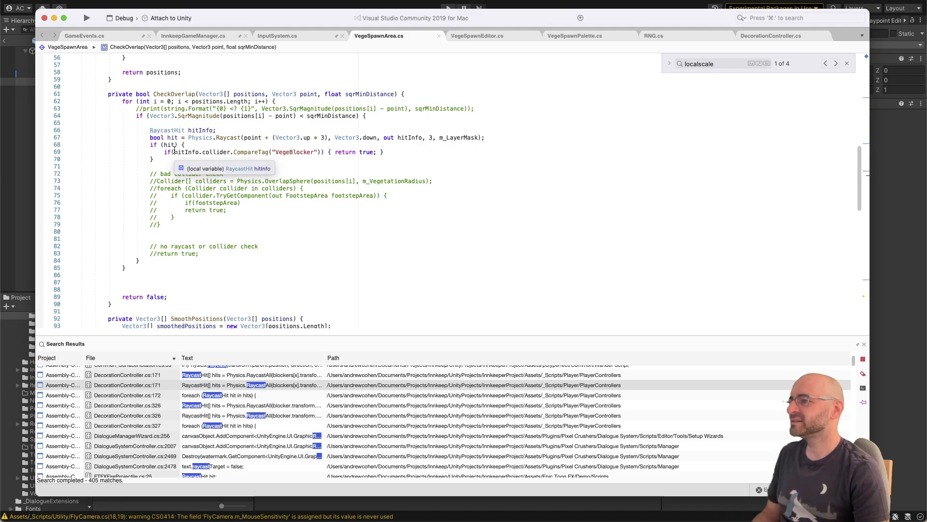
type("!")
left_click(230, 162)
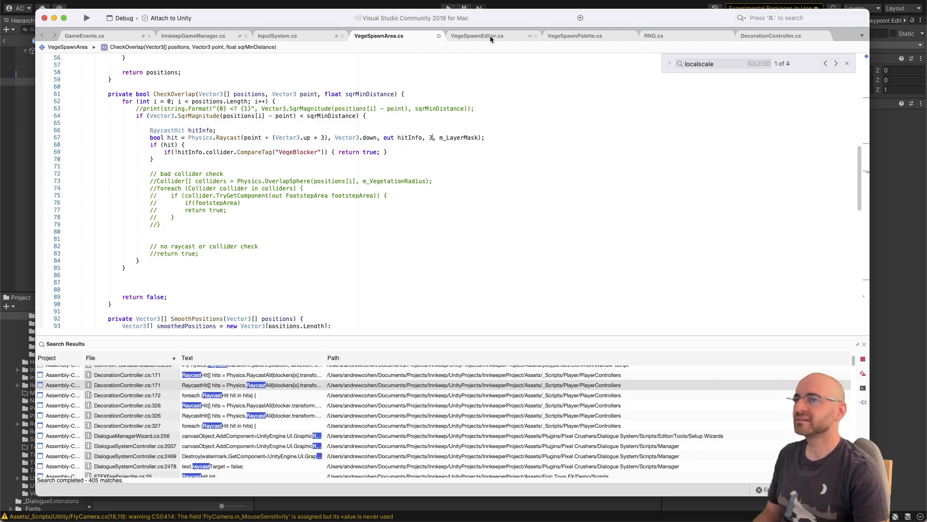
Step: Switch to Unity and define User Layer 19 as VegeBlocker in the project's layer list
left_click(499, 1)
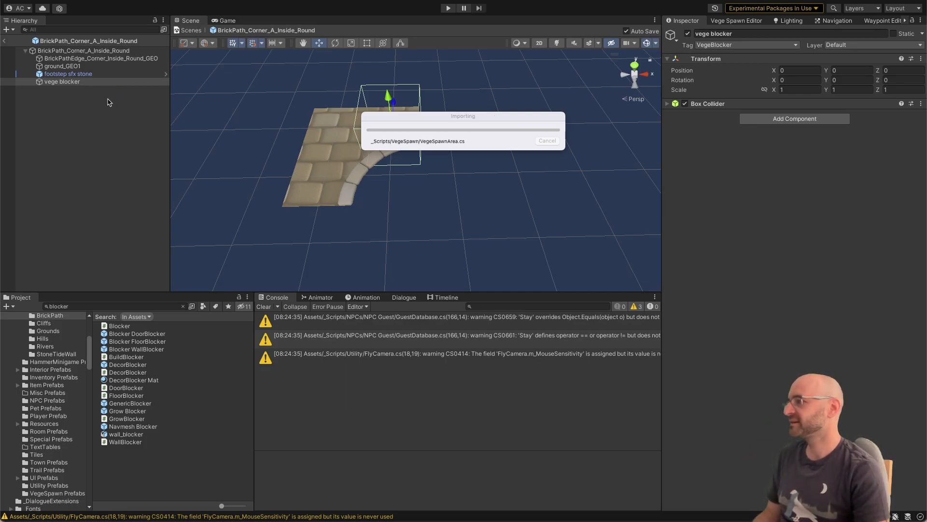
left_click(86, 74)
left_click(87, 82)
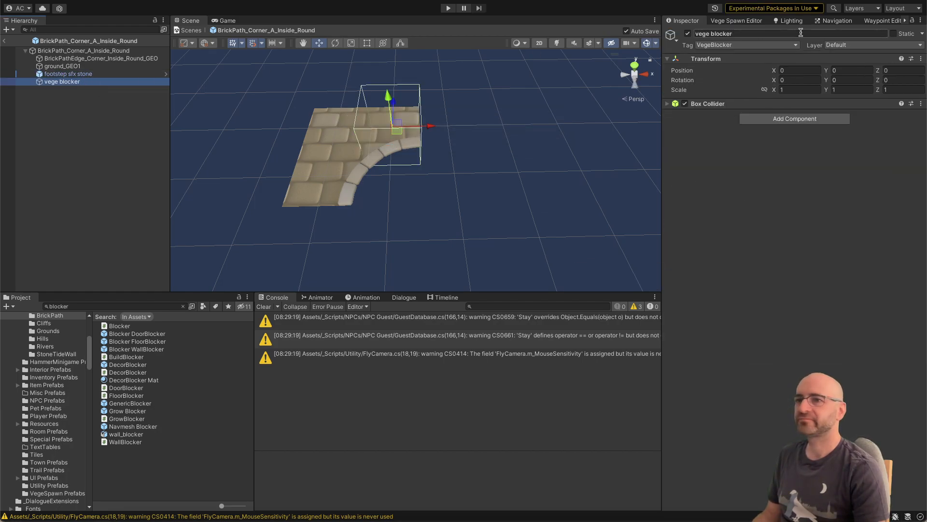
left_click(869, 45)
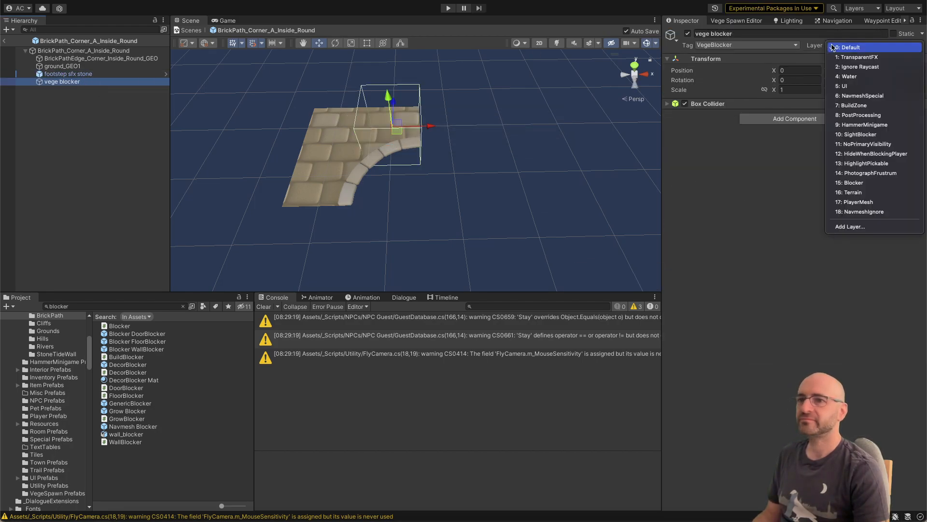
left_click(851, 226)
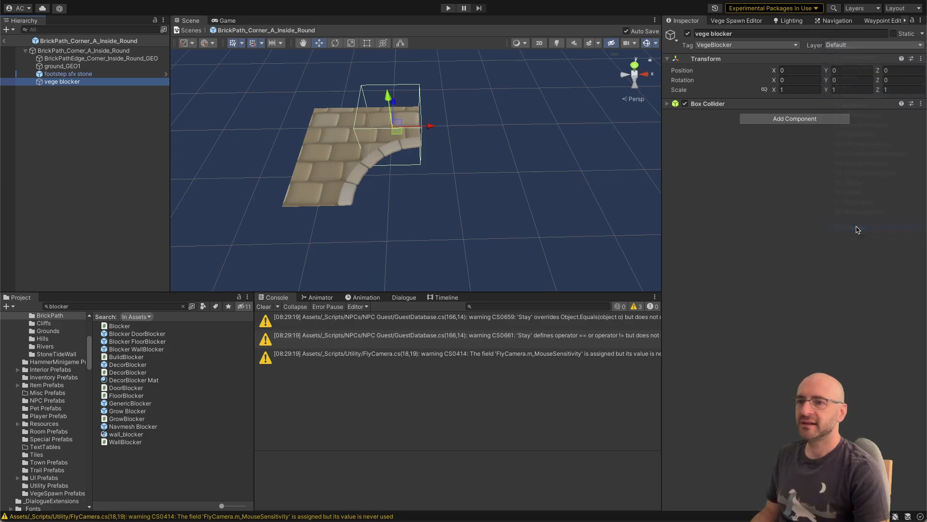
left_click(798, 287)
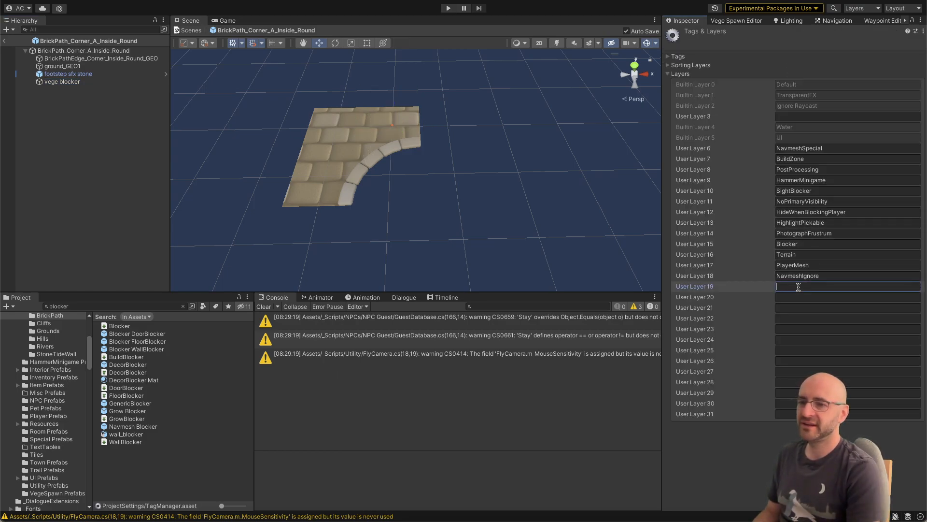
type("VegeBlocker")
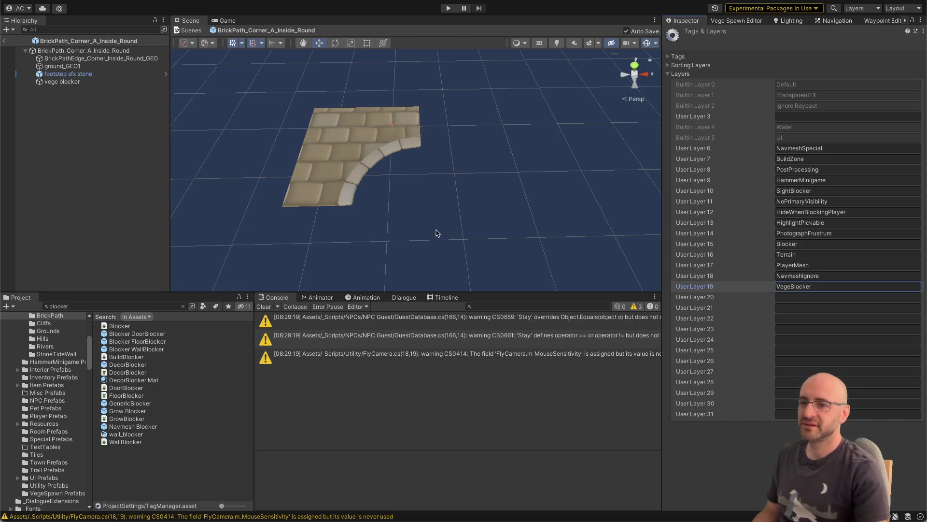
Step: Assign the VegeBlocker layer to the vege blocker object in the BrickPath_Corner_A_Inside_Round prefab
left_click(63, 81)
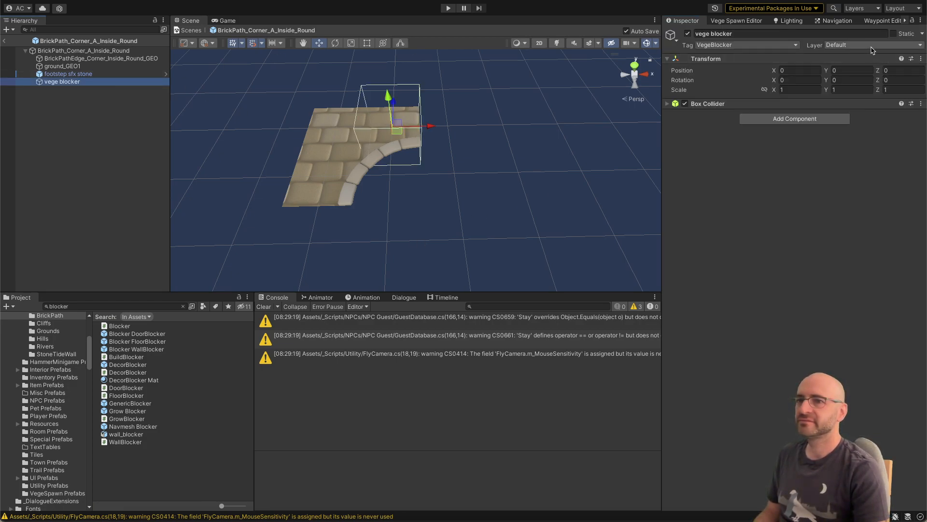
left_click(864, 45)
left_click(857, 221)
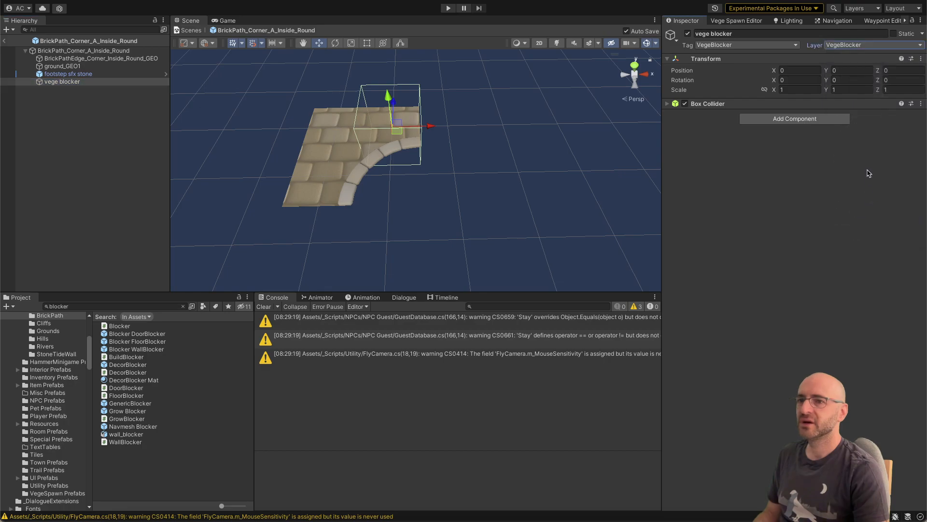
left_click(107, 151)
Step: Find the VegetationSpawnZone prefab among the project assets and set its Vege Spawn Area layer mask to VegeBlocker
left_click(101, 305)
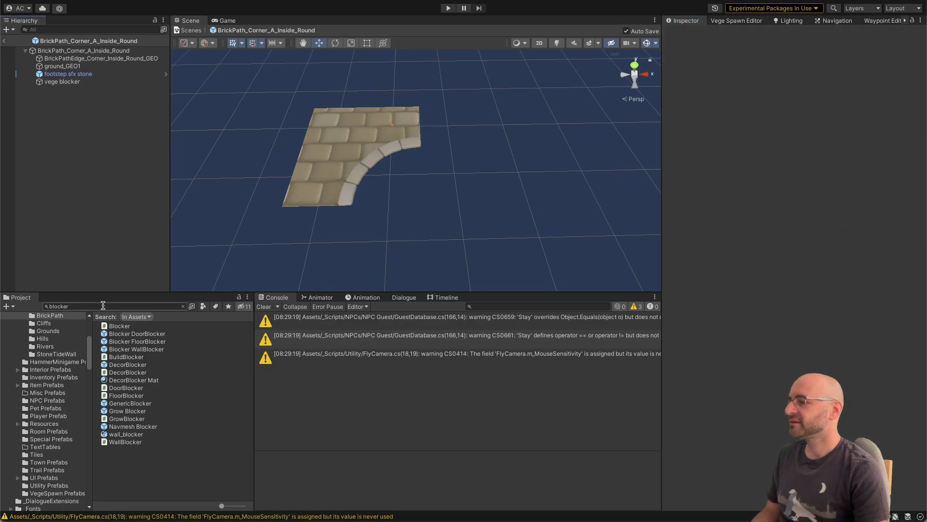
type("vegetation spa")
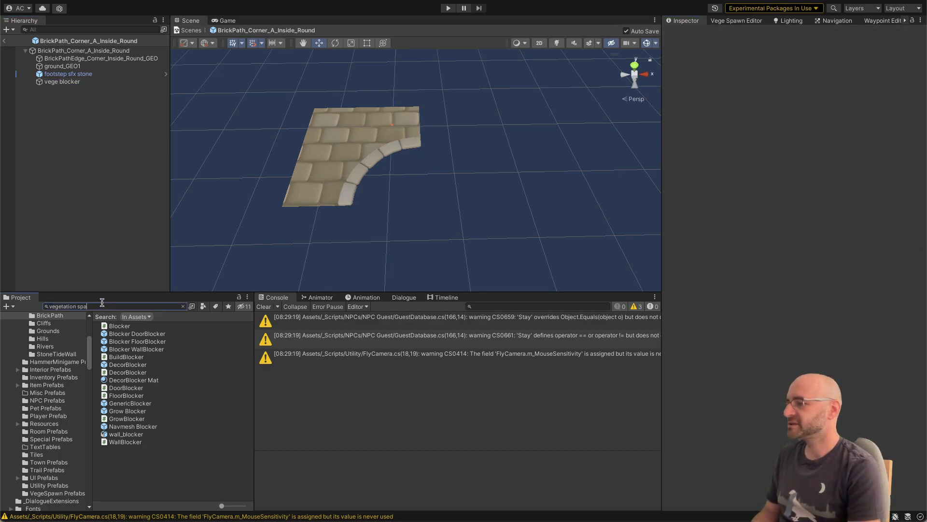
type("wner")
key("BackSpace")
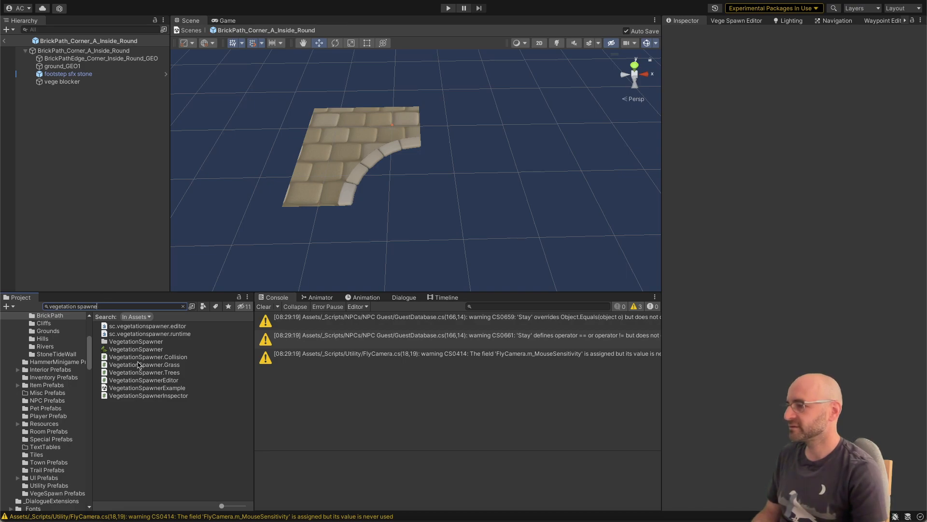
key("BackSpace")
key("BackSpace")
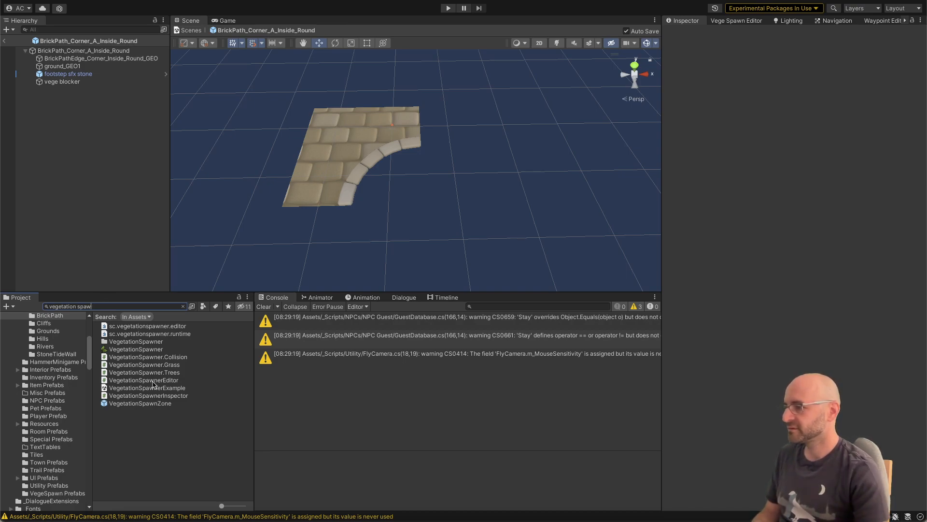
left_click(152, 403)
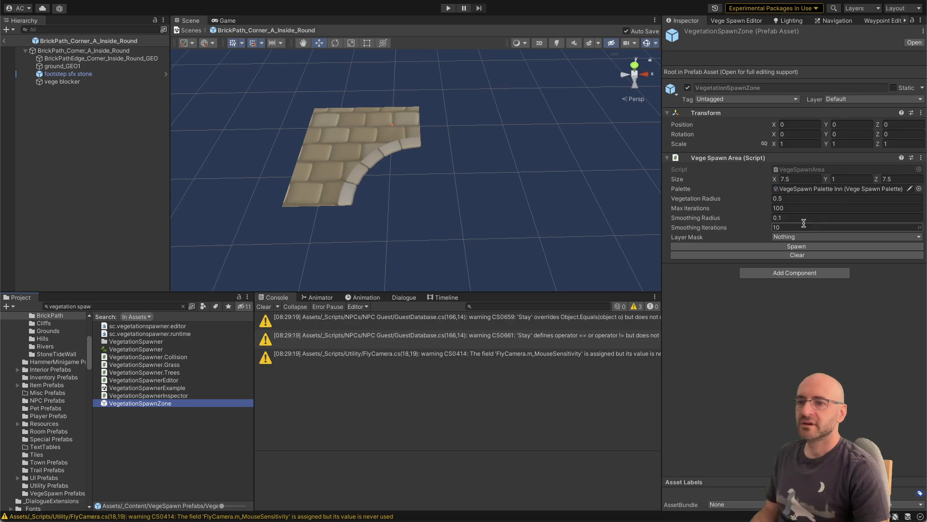
left_click(796, 237)
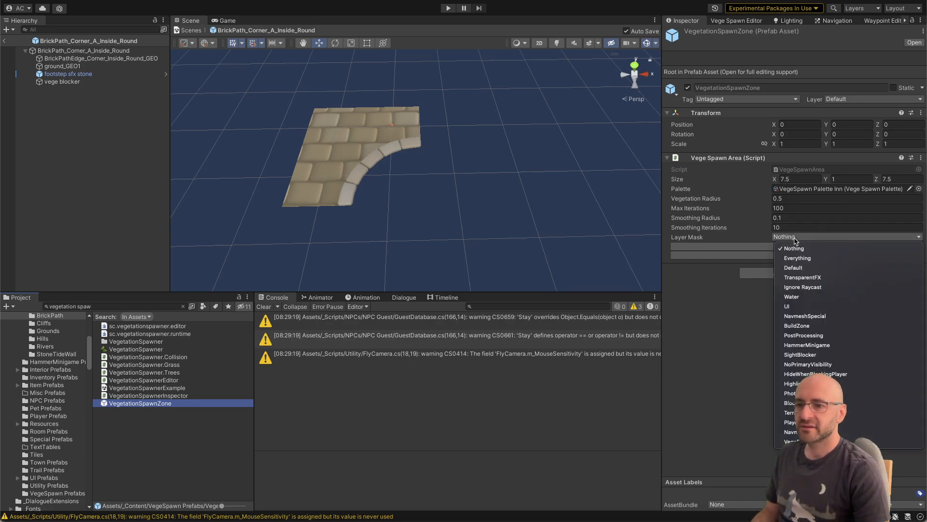
left_click(793, 439)
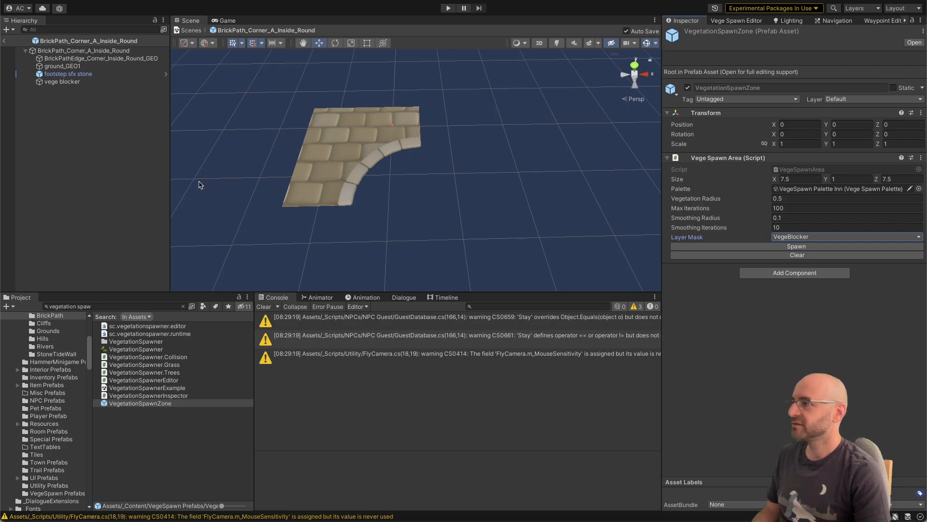
Step: Leave prefab editing to return to Town_Scene and save the scene
left_click(108, 148)
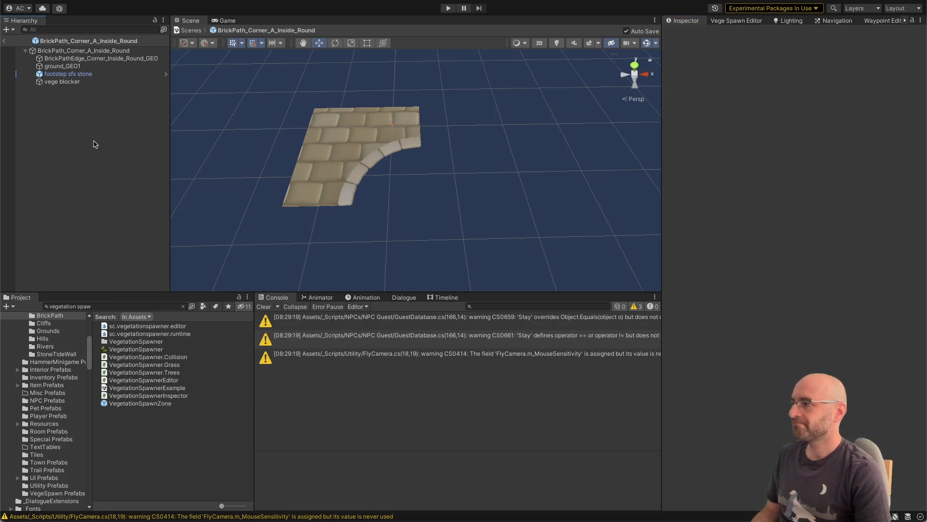
left_click(6, 43)
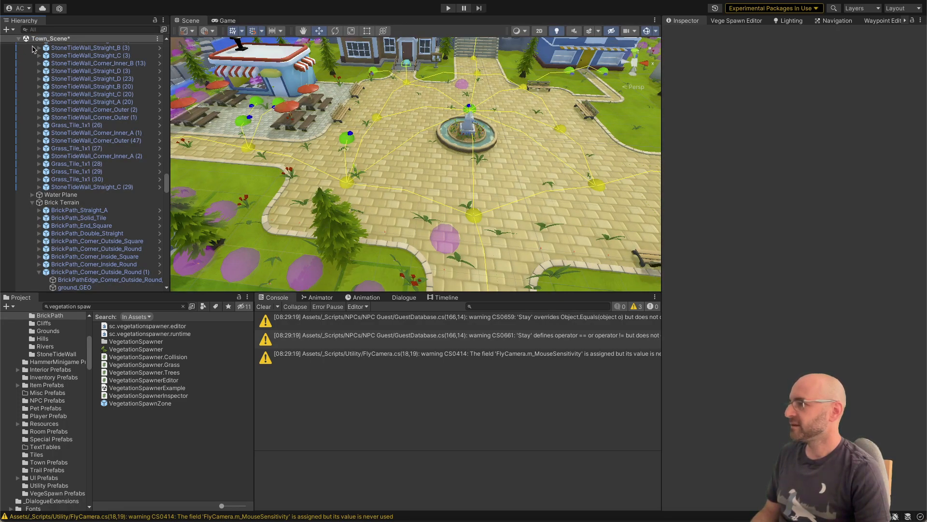
key("ctrl+s")
Step: Select the rounded inside-corner brick path beside the lawn in the scene and open its source prefab for editing
right_click_drag(438, 200, 470, 206)
key("s")
key("w")
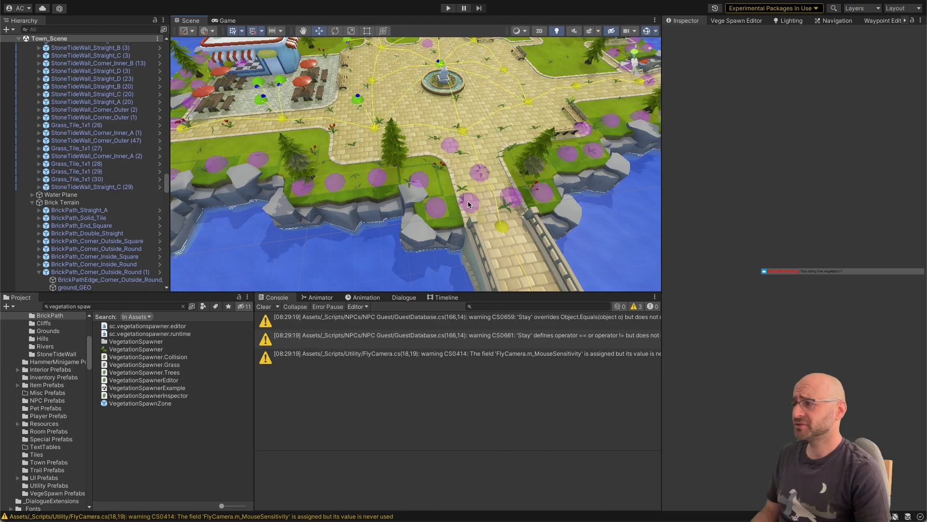
left_click(335, 152)
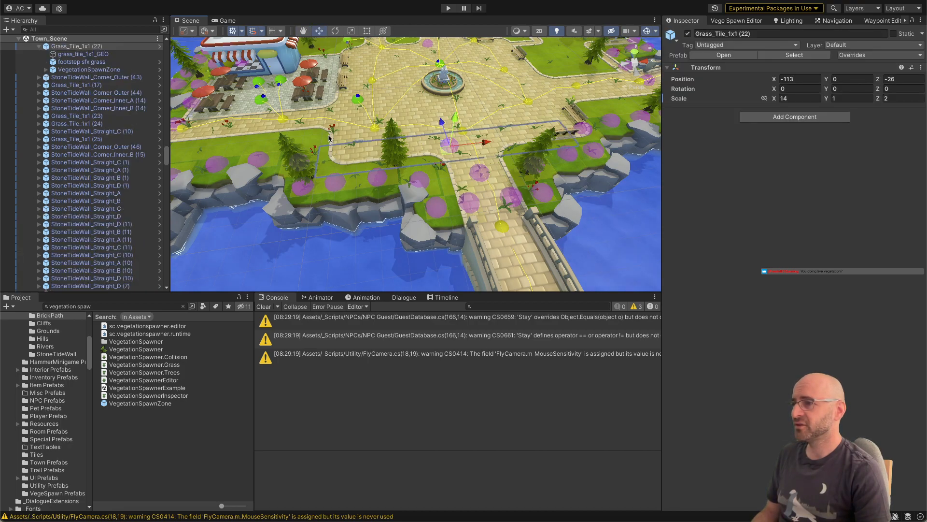
key("w")
right_click_drag(325, 137, 335, 151)
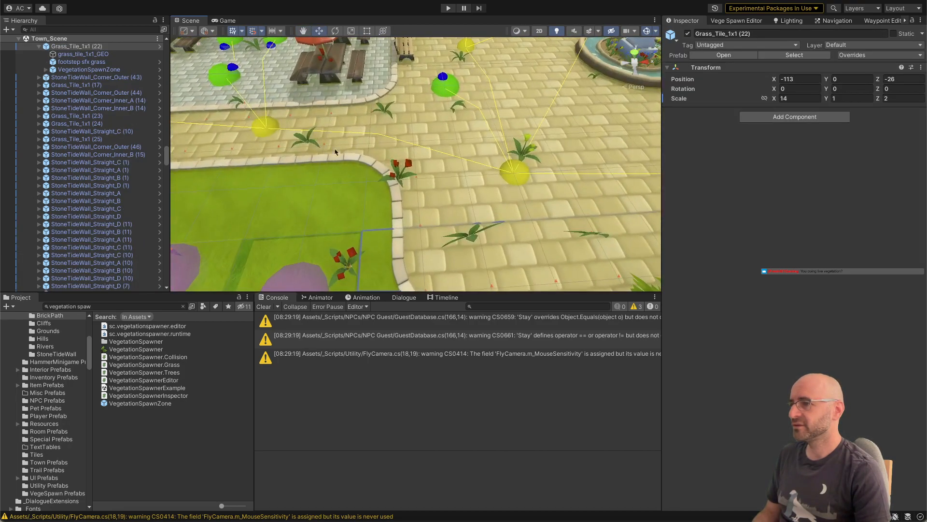
left_click(400, 191)
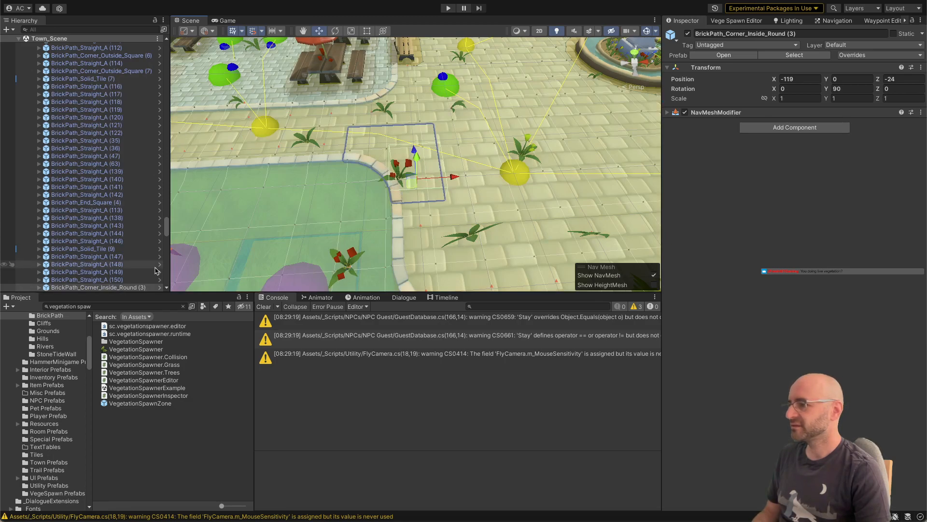
left_click(789, 55)
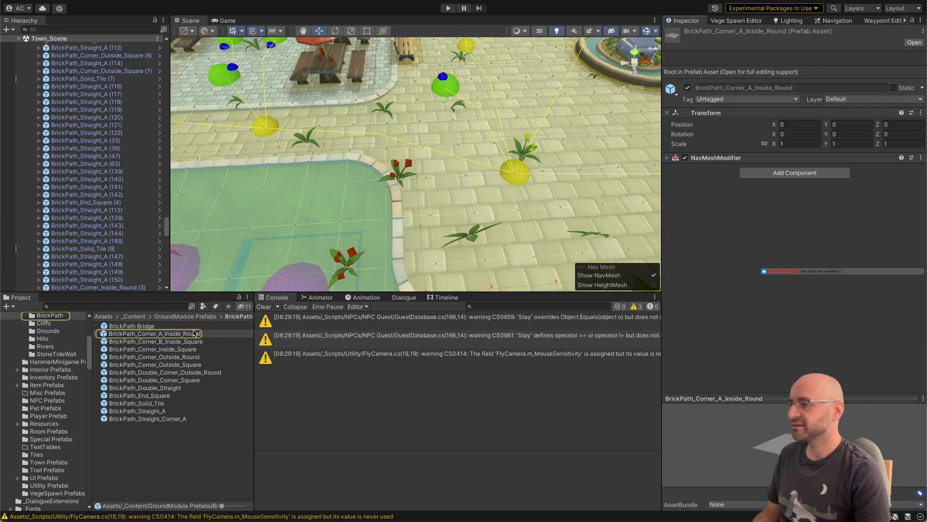
double_click(154, 334)
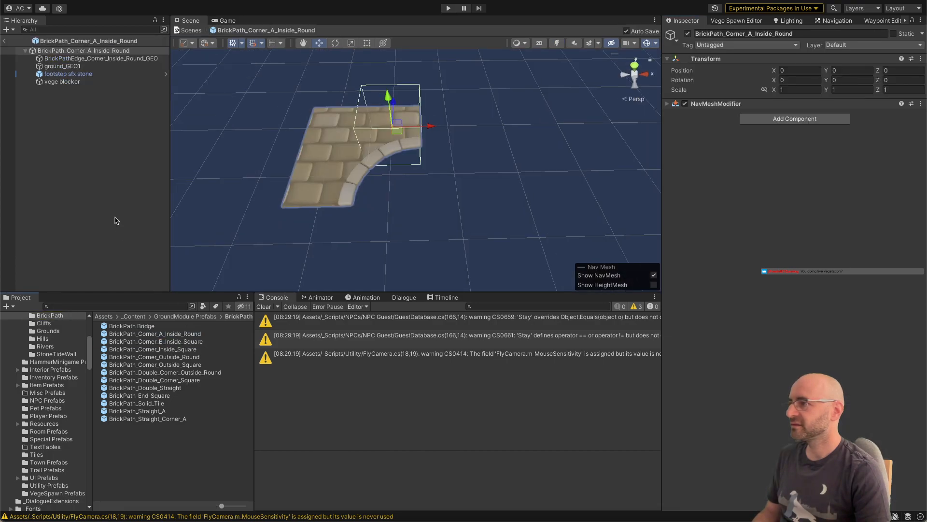
Step: Rename the vege blocker object as VegeBlocker and save it as a prefab in the VegeSpawn Prefabs folder
left_click(83, 84)
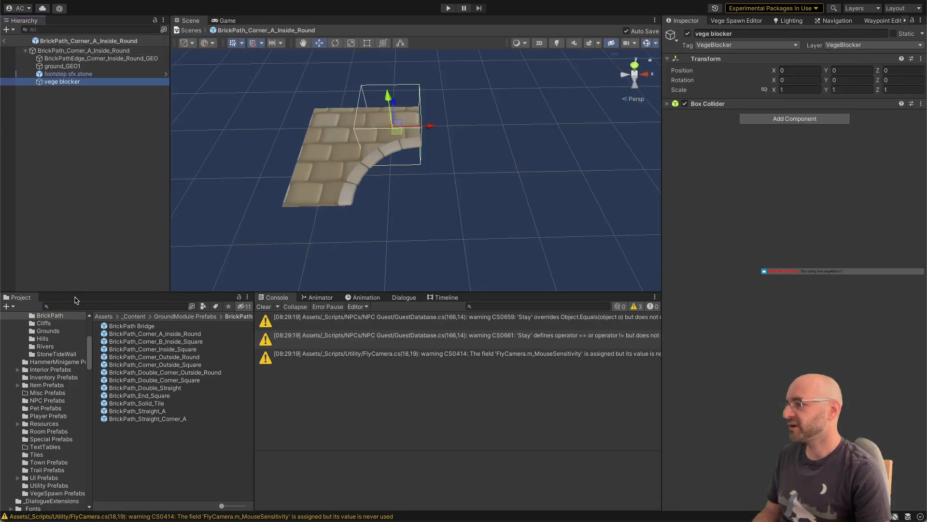
scroll(57, 356, "up", 5)
scroll(48, 446, "down", 3)
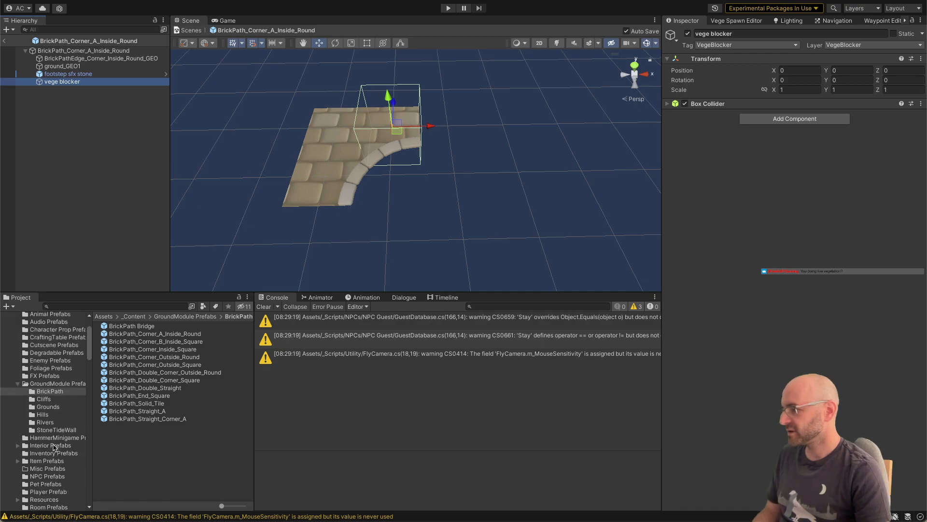
scroll(54, 459, "down", 4)
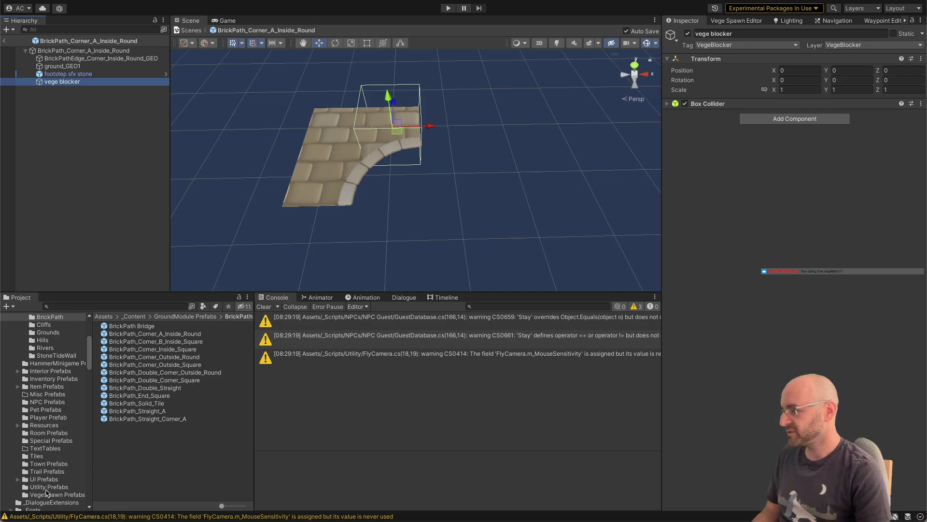
left_click(47, 494)
left_click(63, 83)
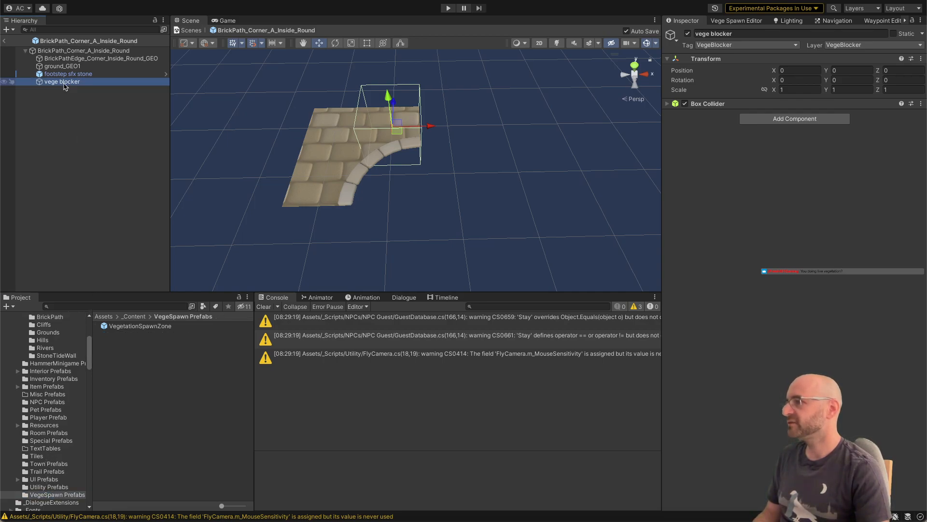
left_click(63, 83)
type("VegeBlocker")
key("Return")
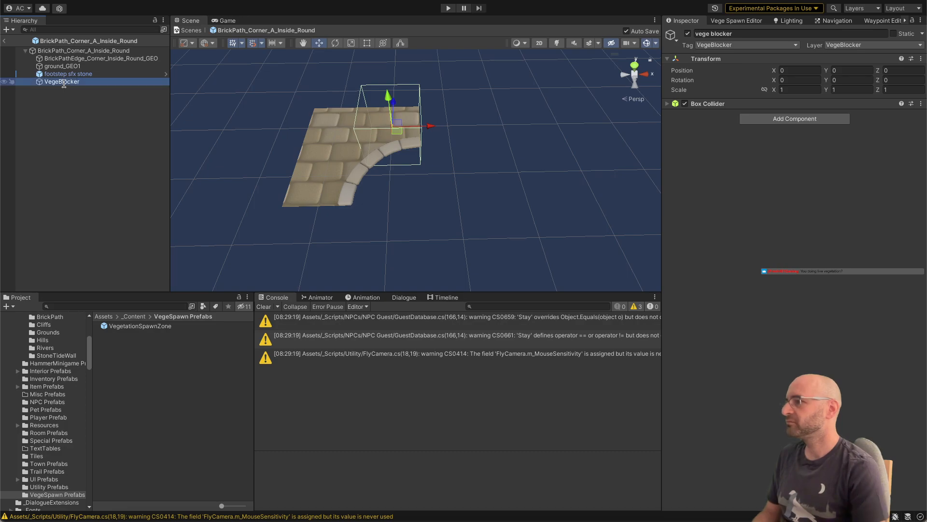
left_click_drag(161, 383, 155, 358)
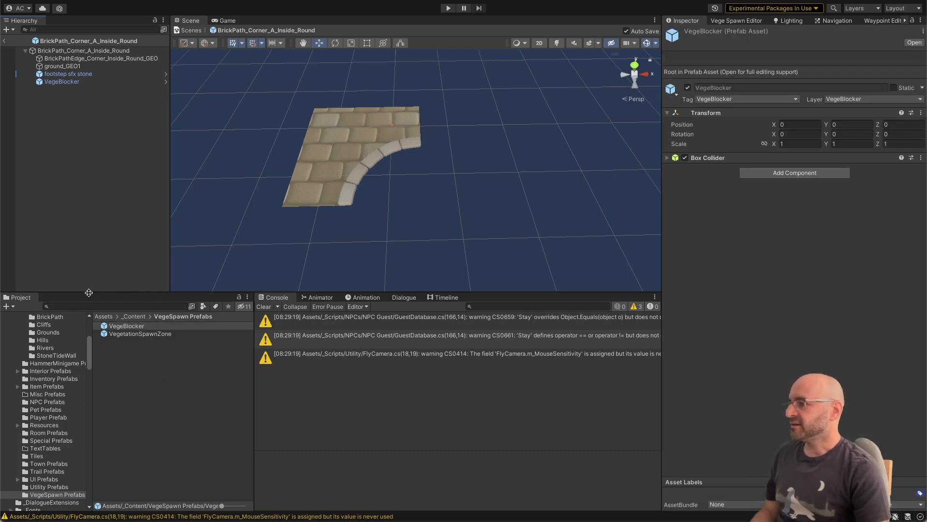
Step: Open the BrickPath_Corner_B_Inside_Square prefab from the BrickPath folder and add the VegeBlocker prefab as its child
left_click(63, 317)
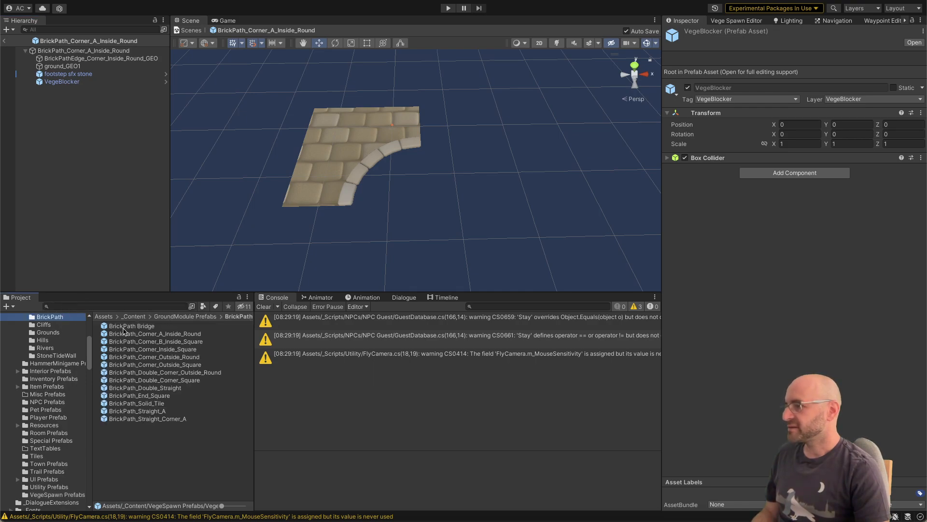
double_click(129, 343)
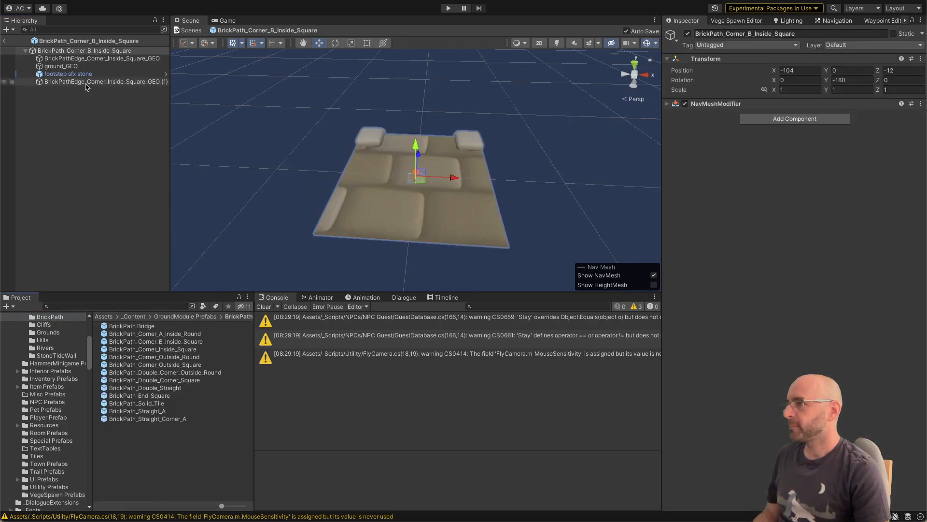
left_click(92, 307)
type("vege")
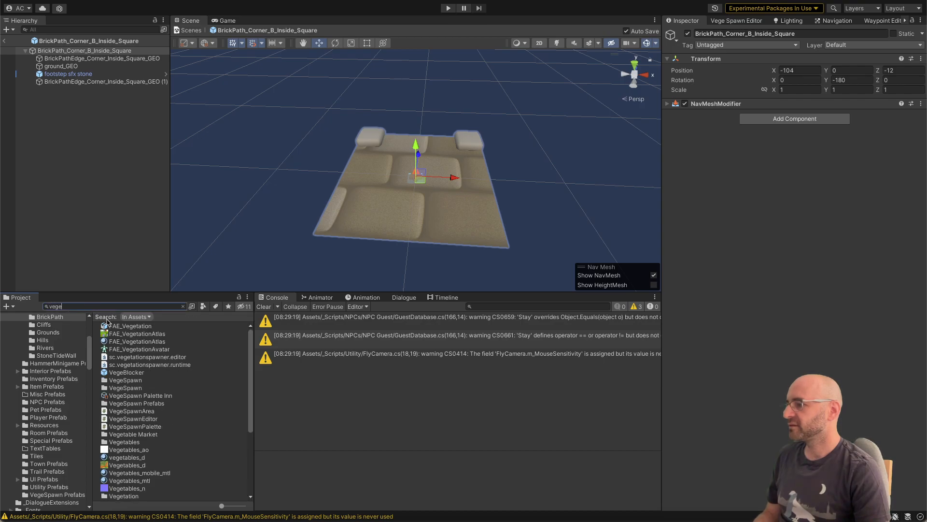
type("blo")
left_click_drag(117, 323, 98, 244)
left_click_drag(91, 144, 93, 145)
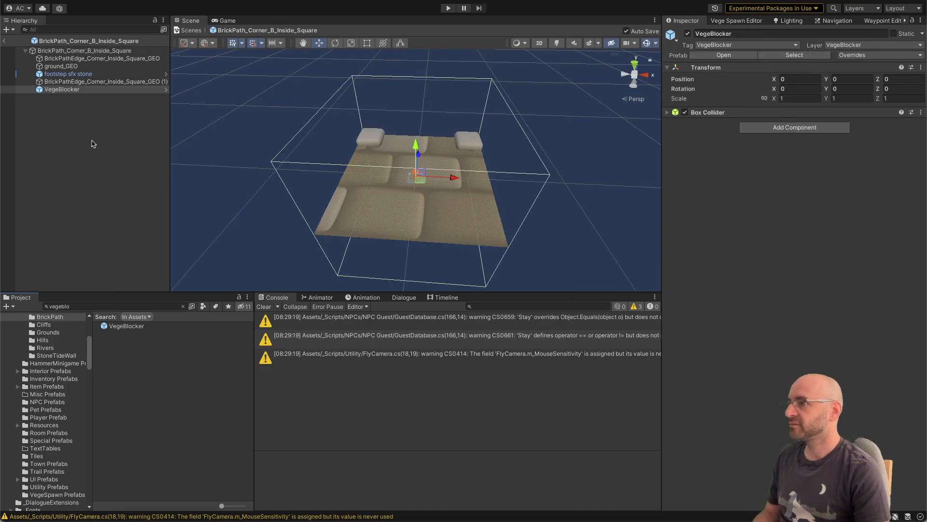
Step: Clear the asset search and add the VegeBlocker prefab to BrickPath_Corner_Inside_Square, BrickPath_Corner_Outside_Round and BrickPath_Corner_Outside_Square
left_click(184, 307)
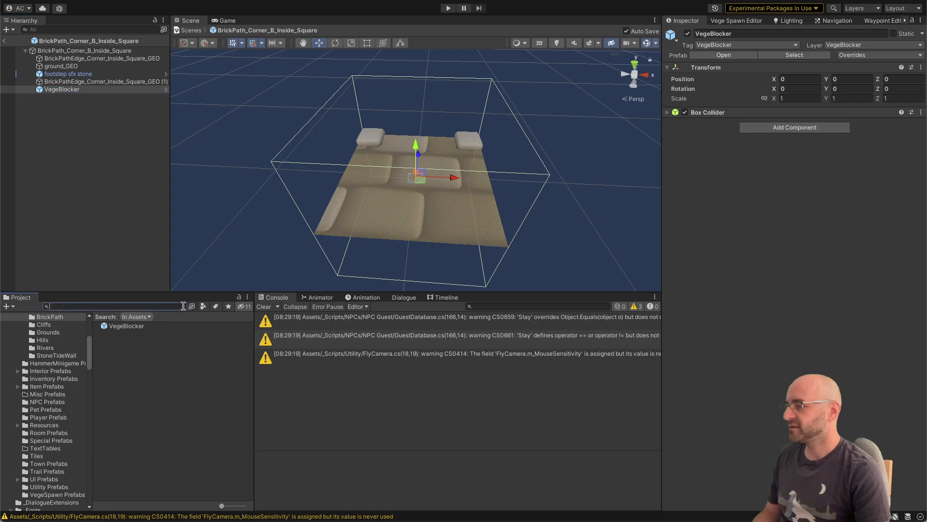
double_click(169, 348)
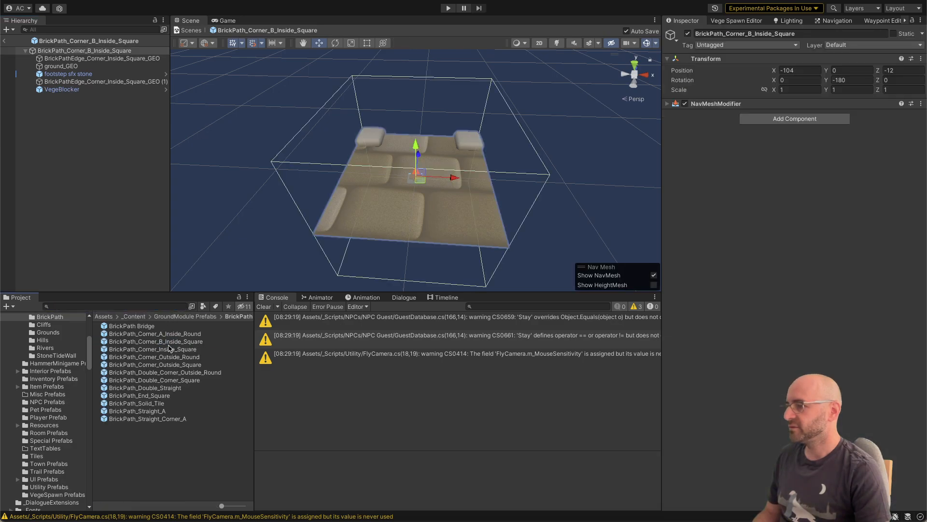
key("ctrl+v")
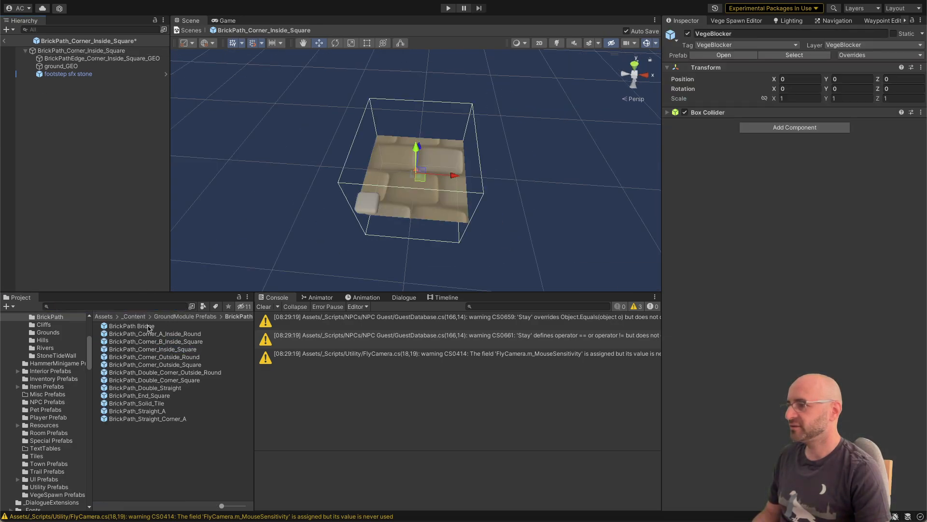
double_click(156, 356)
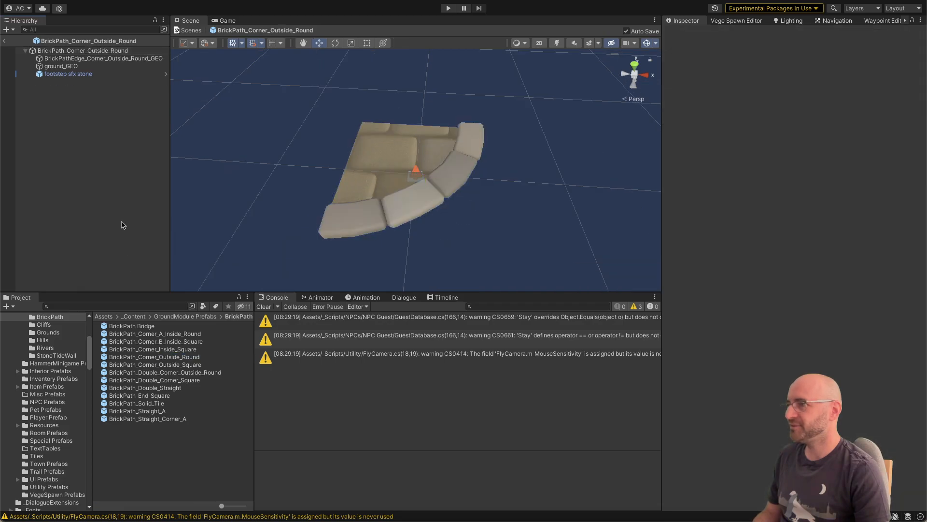
key("ctrl+v")
double_click(160, 364)
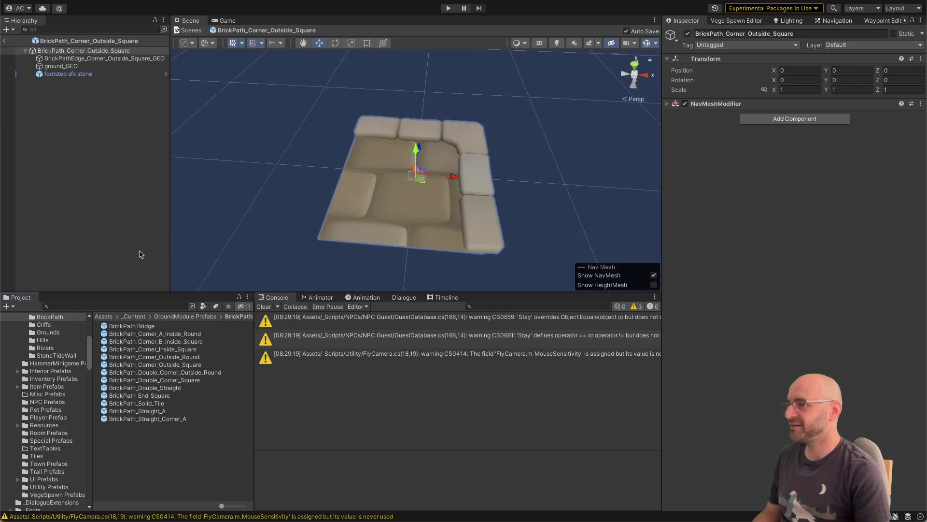
key("ctrl+v")
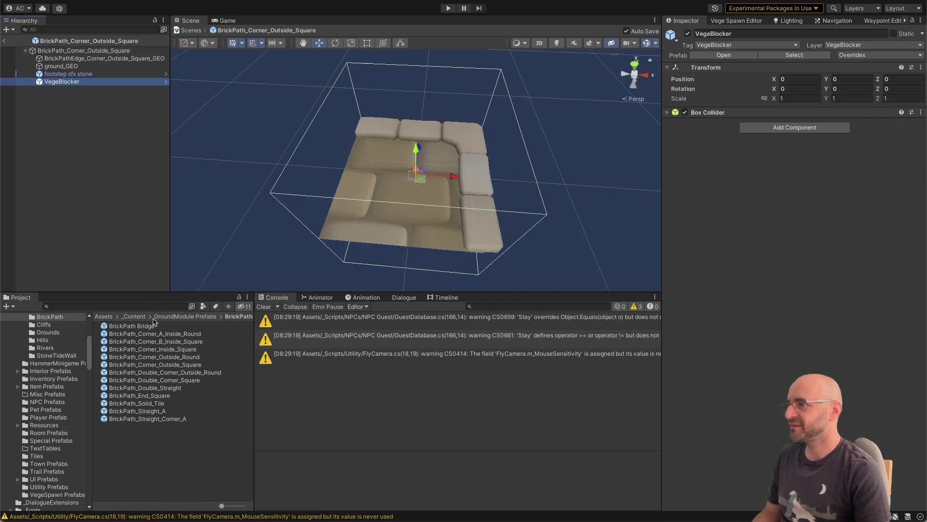
Step: Add the VegeBlocker prefab to the BrickPath_Double_Corner_Outside_Round, BrickPath_Double_Corner_Square and BrickPath_Double_Straight prefabs
double_click(164, 372)
key("ctrl+v")
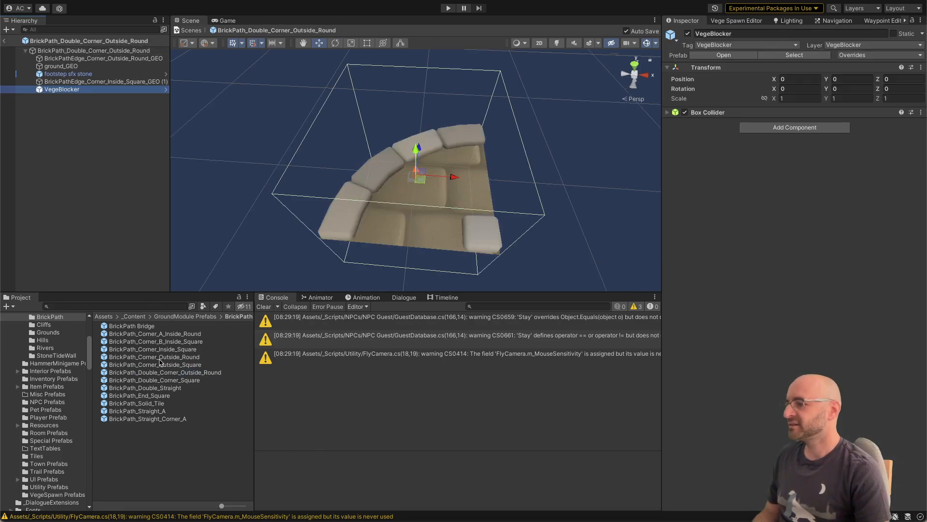
double_click(161, 380)
key("ctrl+v")
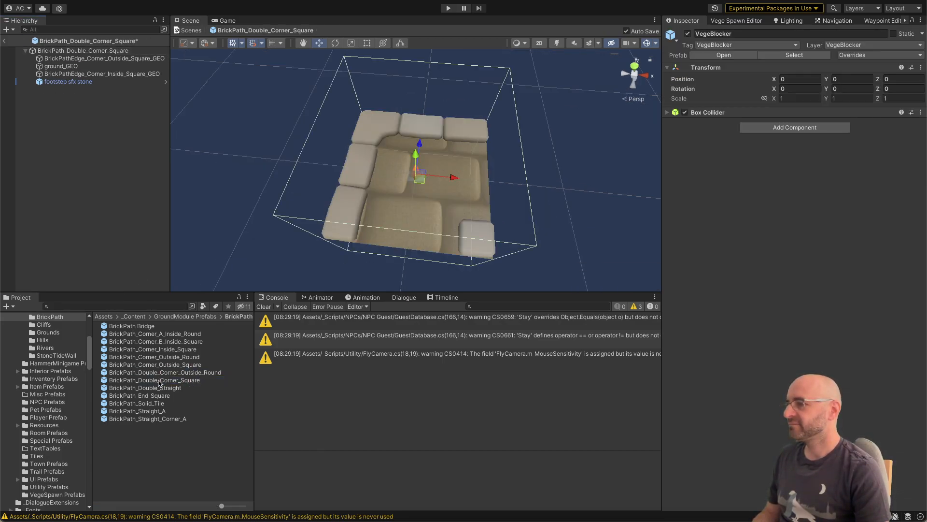
left_click(165, 388)
double_click(164, 389)
key("ctrl+v")
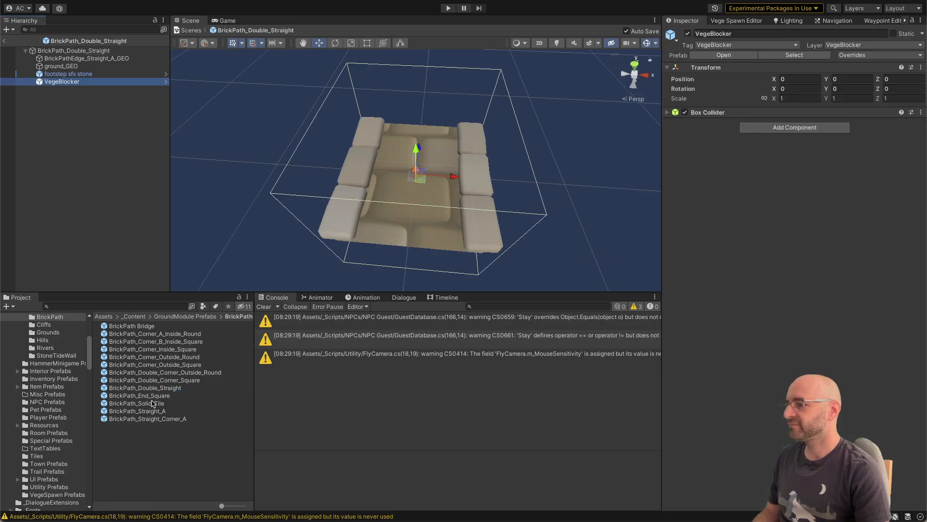
Step: Add the VegeBlocker prefab to the BrickPath_End_Square and BrickPath_Solid_Tile prefabs
left_click(152, 396)
double_click(152, 396)
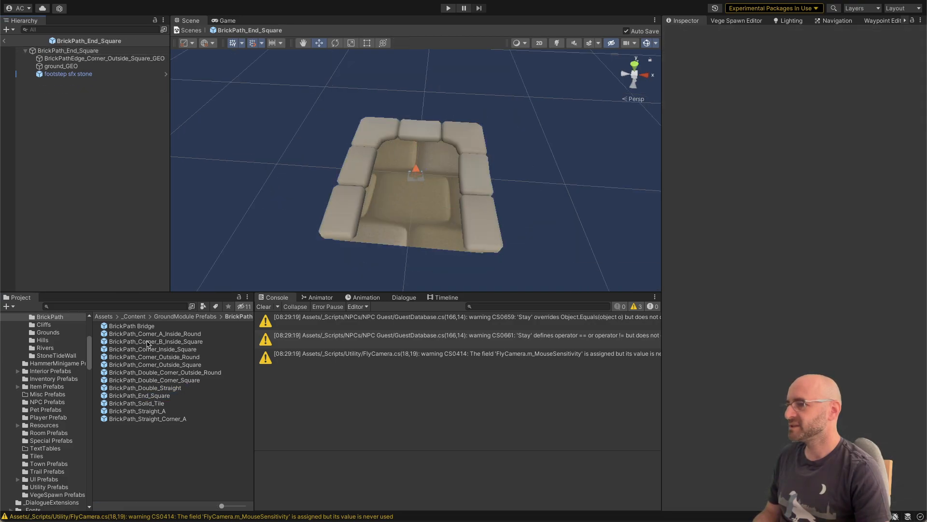
key("ctrl+v")
left_click(137, 404)
double_click(137, 403)
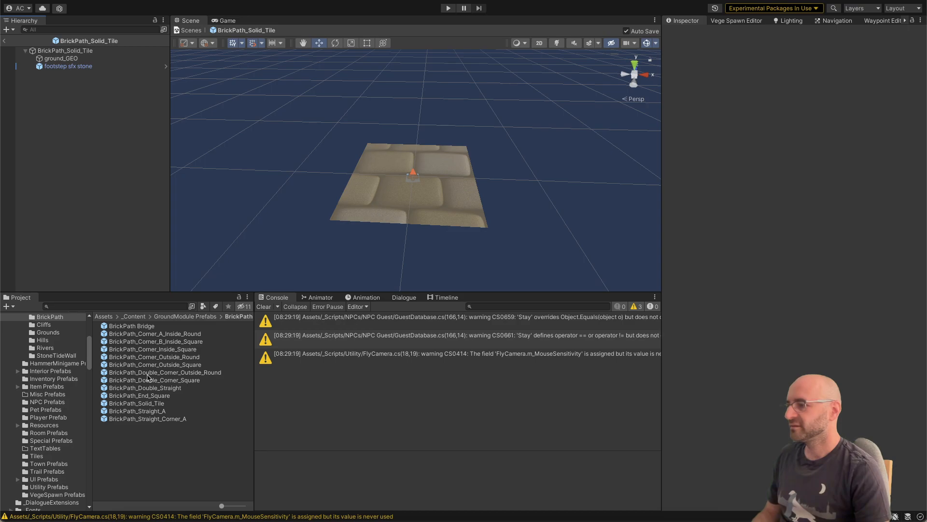
key("ctrl+v")
Step: Add the VegeBlocker prefab to the BrickPath_Straight_A and BrickPath_Straight_Corner_A prefabs and deselect everything
left_click(138, 411)
double_click(137, 411)
key("ctrl+v")
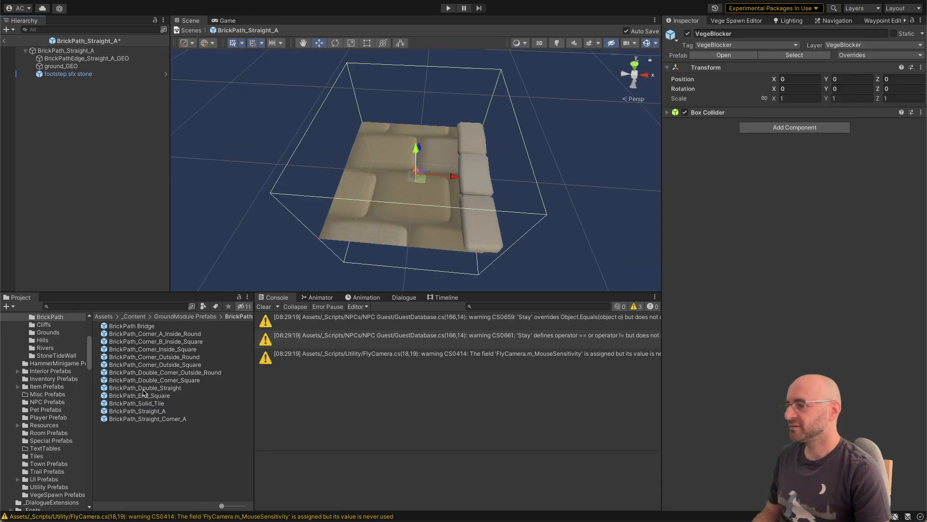
left_click(140, 418)
double_click(140, 419)
key("ctrl+v")
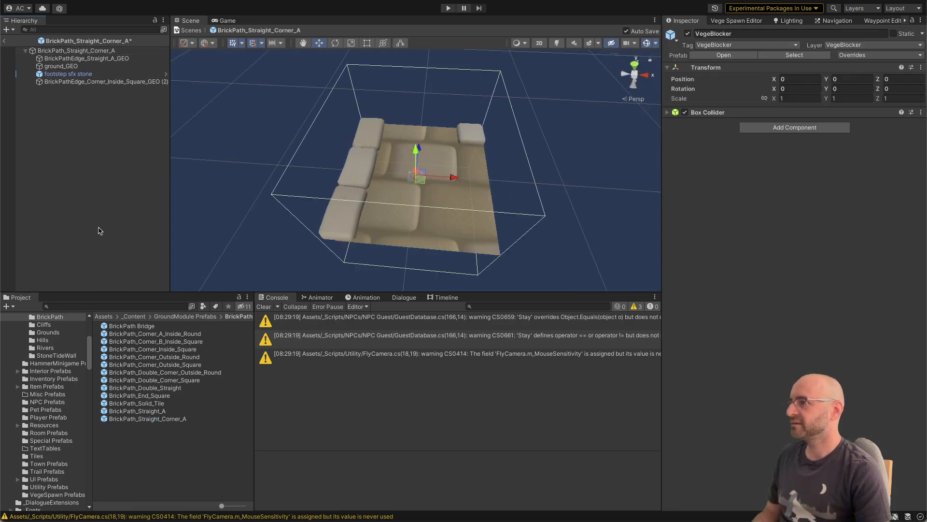
left_click(99, 226)
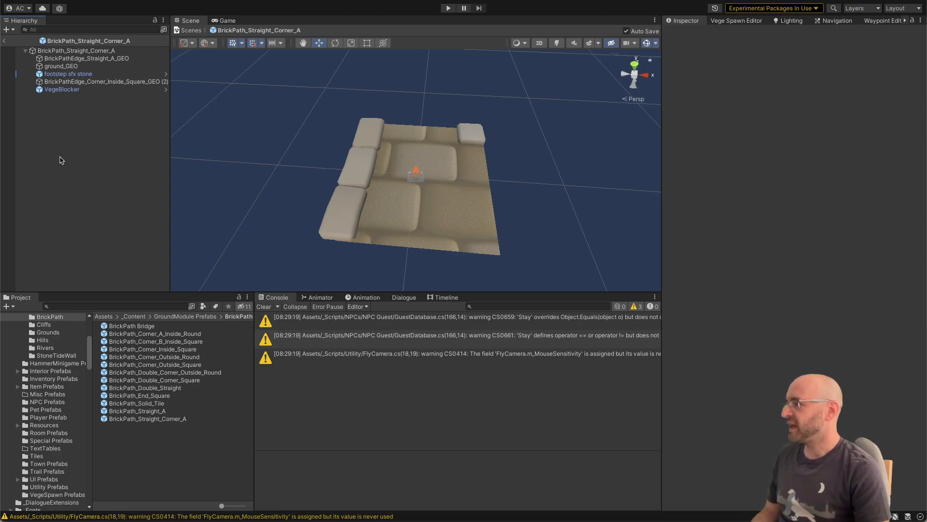
Step: Leave prefab editing to return to Town_Scene and collapse the expanded Terrain and Town Fountain groups in the hierarchy
left_click(5, 40)
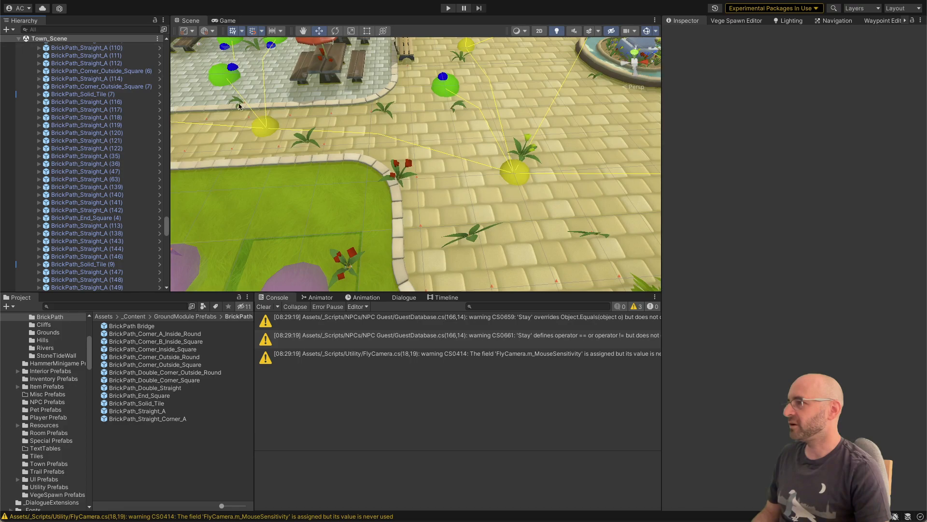
right_click_drag(239, 106, 353, 166)
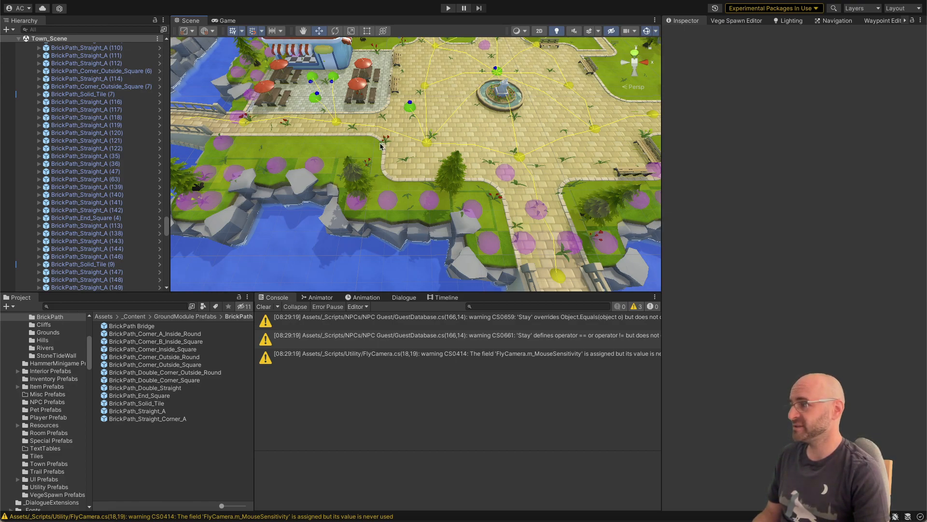
left_click(105, 133)
key("Left")
key("Left")
key("Left")
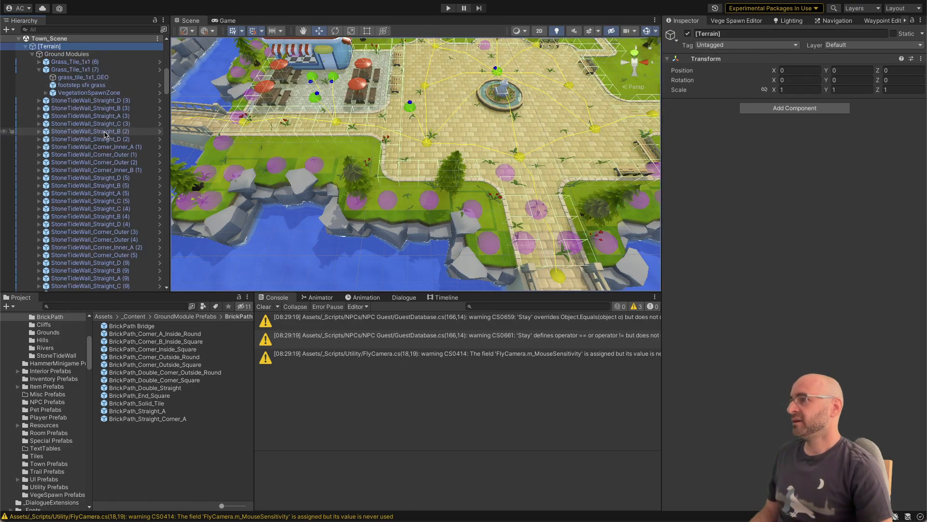
key("Down")
key("Left")
key("Left")
key("Left")
key("Up")
key("Up")
key("Up")
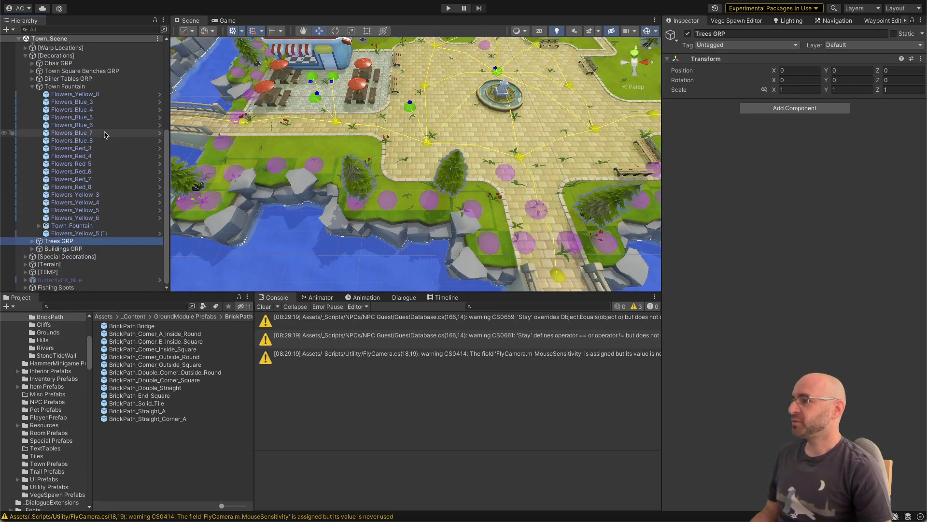
key("Up")
key("Left")
key("Left")
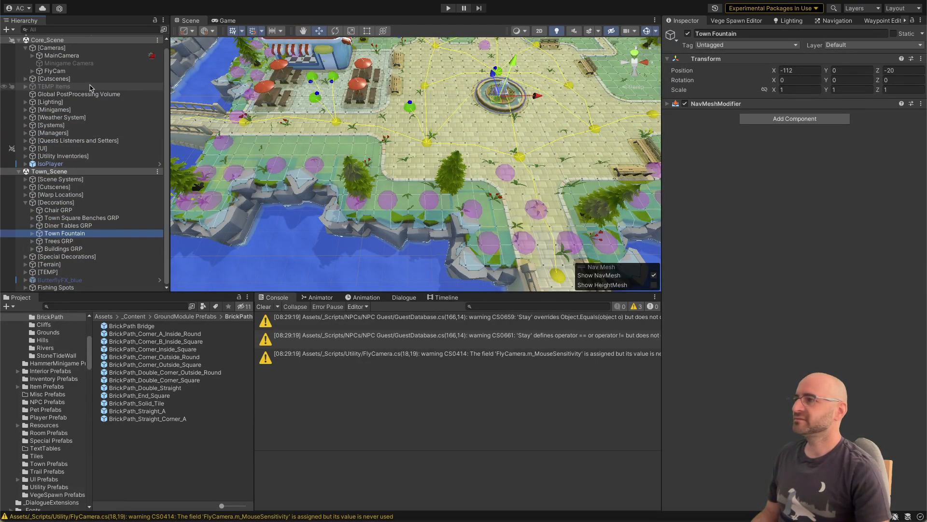
Step: Repopulate all vegetation areas with the Vege Spawn Editor and check where plants land around the town plaza
left_click(741, 21)
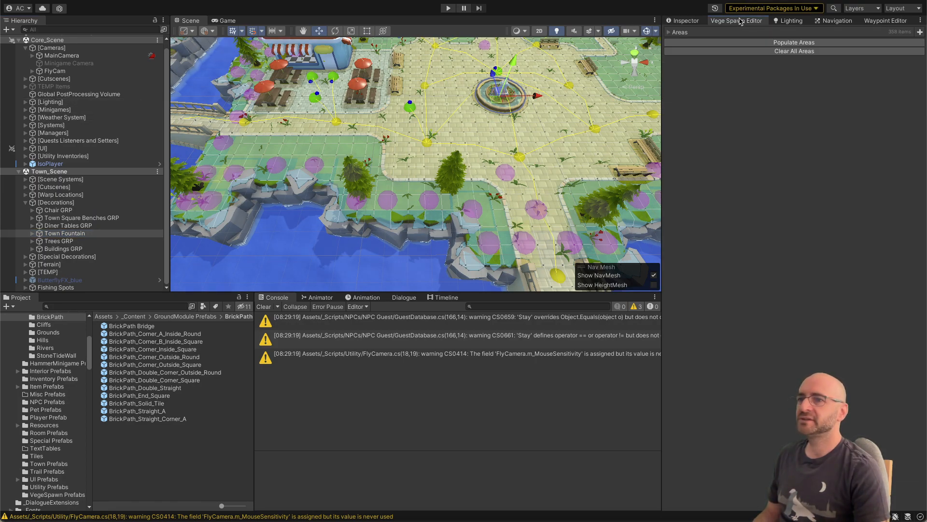
left_click(752, 45)
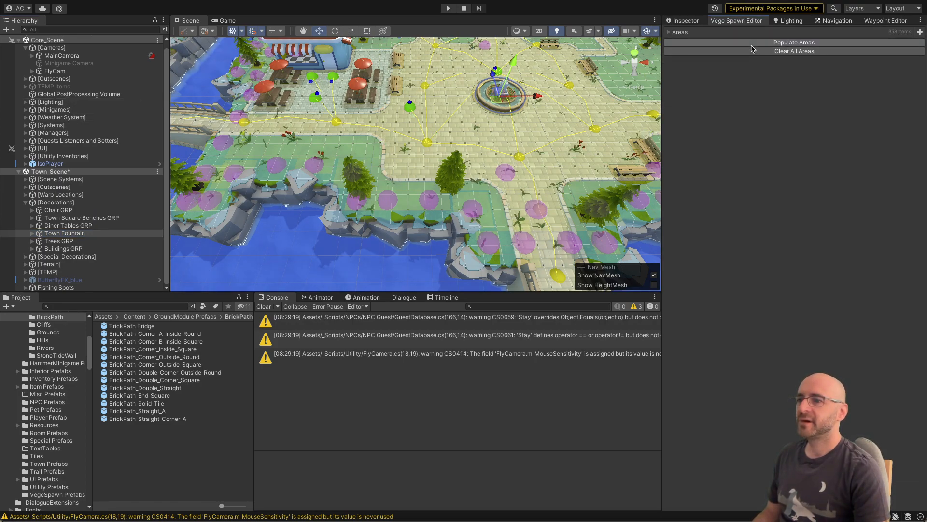
right_click_drag(513, 113, 492, 123)
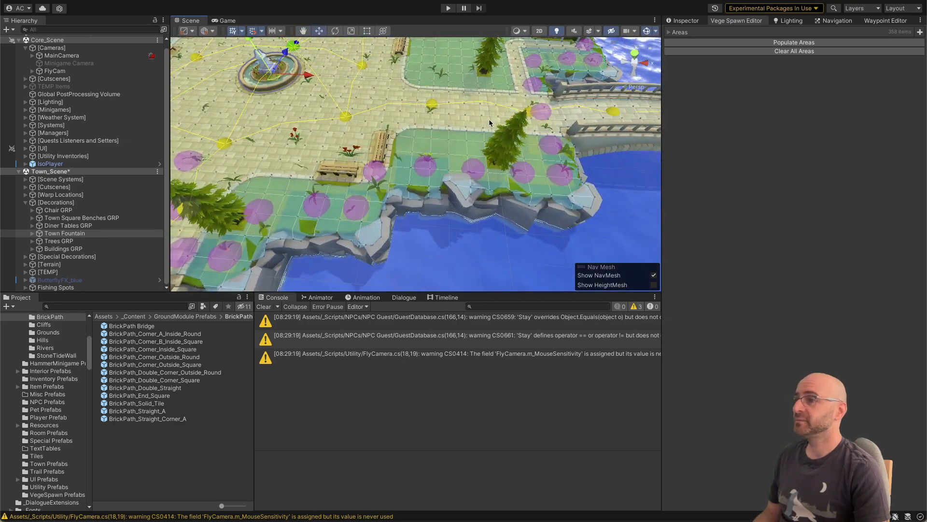
left_click(703, 41)
right_click_drag(530, 82, 362, 156)
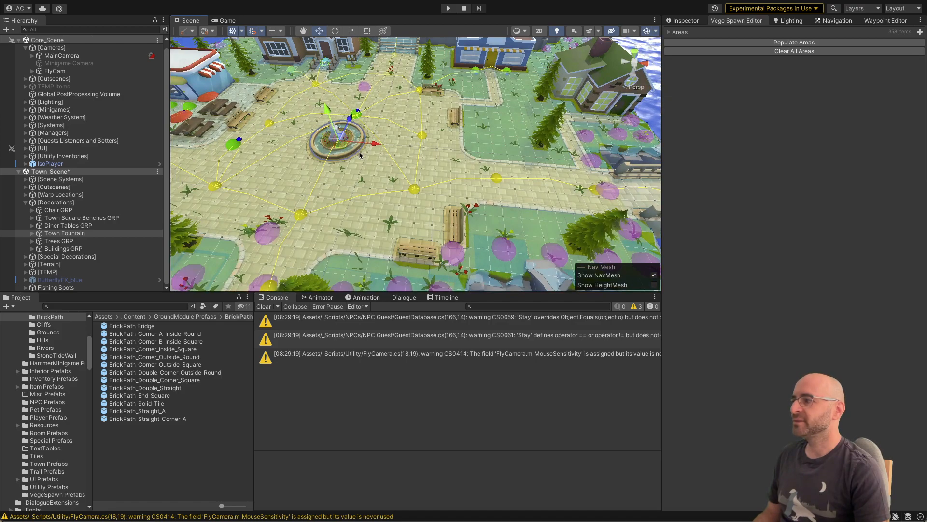
key("a")
right_click_drag(340, 195, 317, 197)
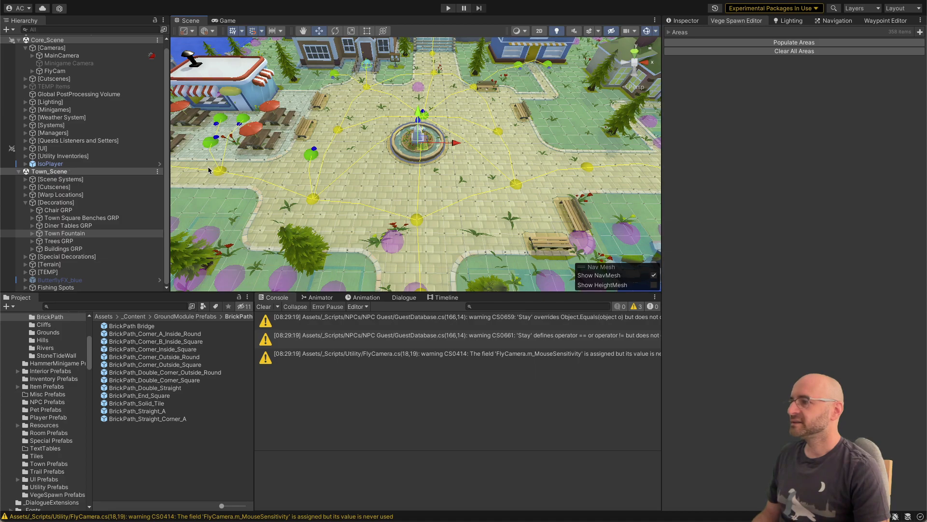
Step: Switch to Visual Studio, remove the negation from the VegeBlocker tag check in VegeSpawnArea's CheckOverlap method, and return to Unity
key("super+Tab")
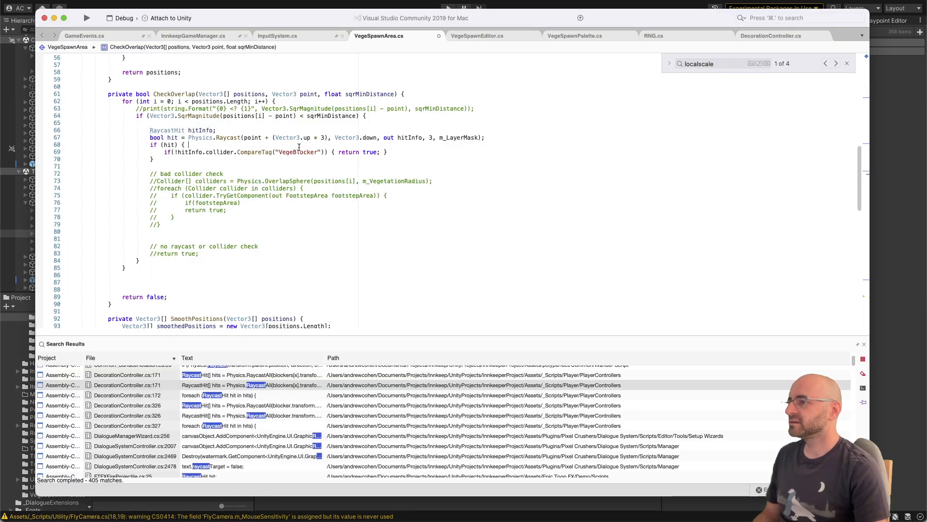
double_click(170, 145)
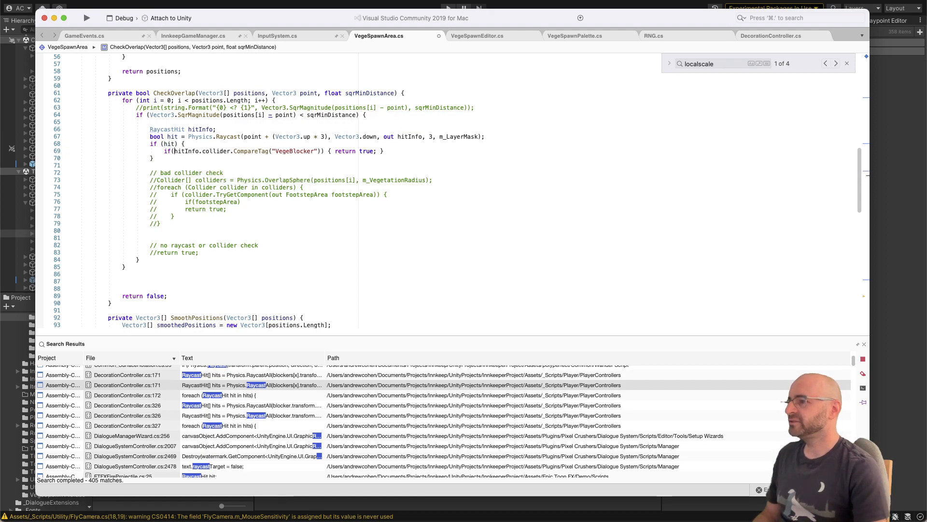
key("super+z")
key("super+Tab")
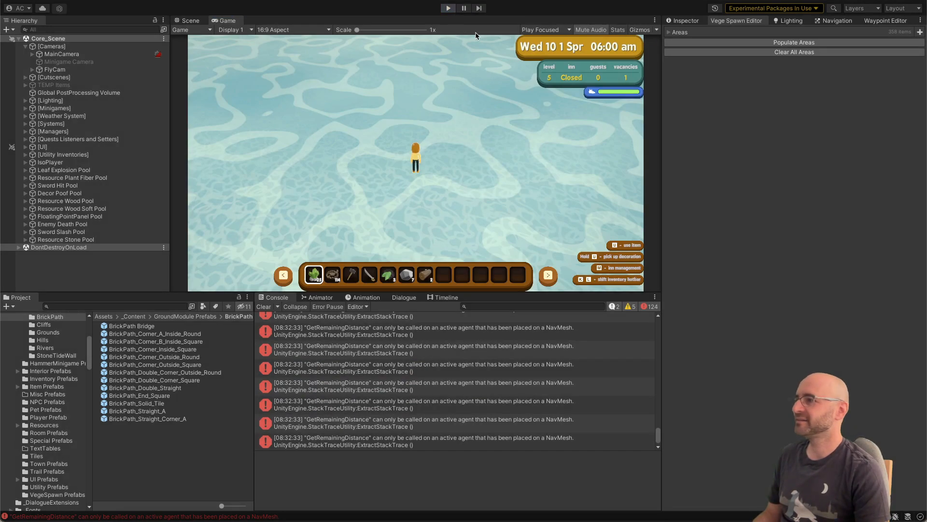
Step: Exit play mode and load Town_Scene back into the hierarchy
key("ctrl+p")
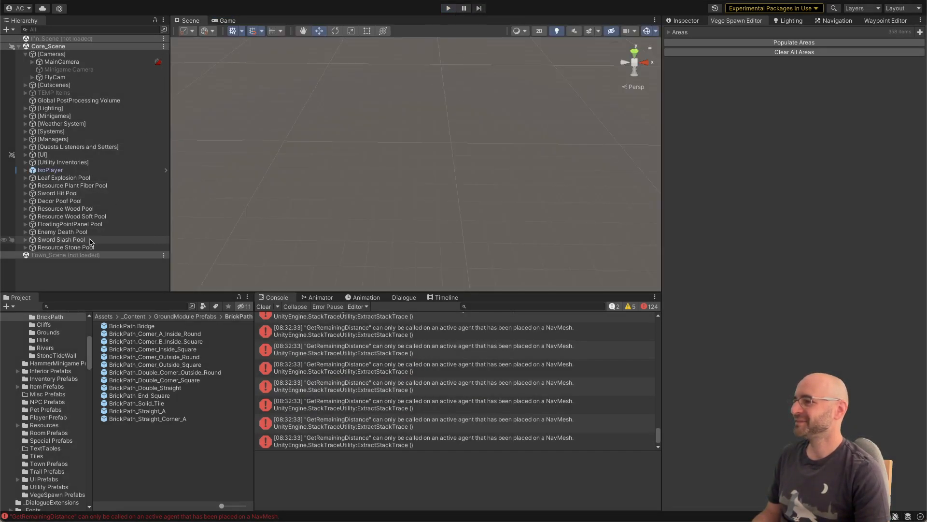
right_click(93, 253)
left_click(99, 258)
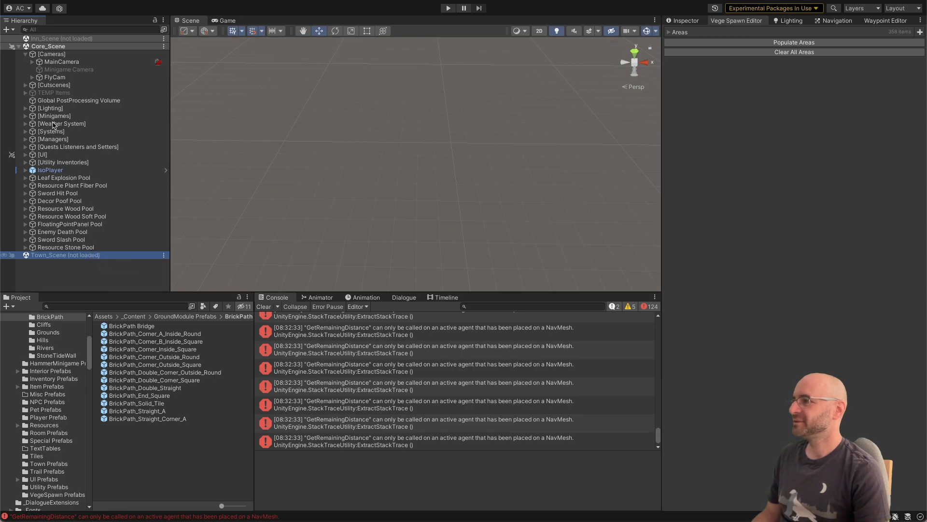
Step: Clear the vegetation areas and the console messages, and populate all areas again
left_click(779, 49)
left_click(776, 43)
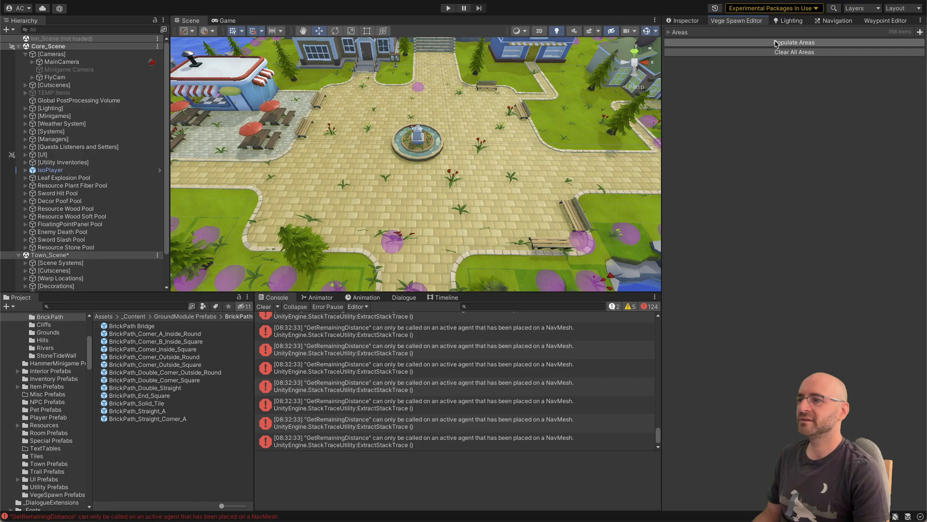
left_click(277, 329)
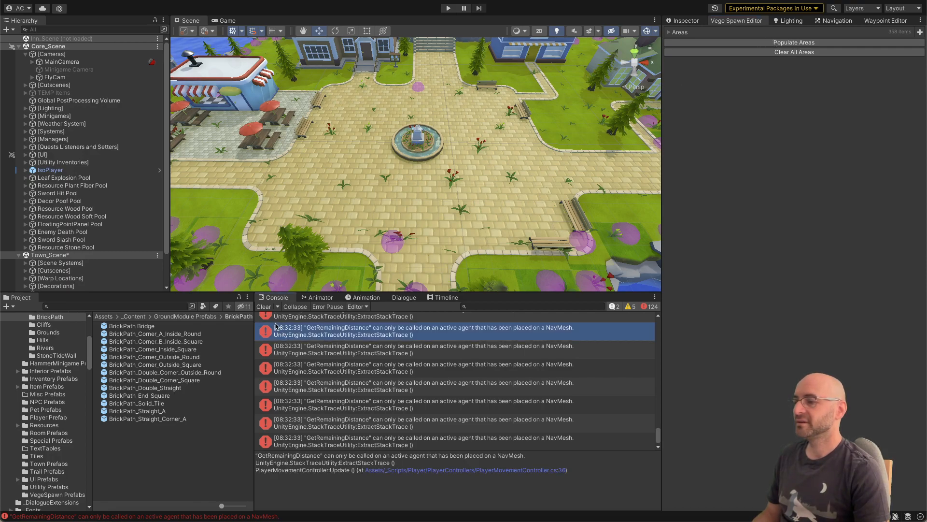
left_click(264, 307)
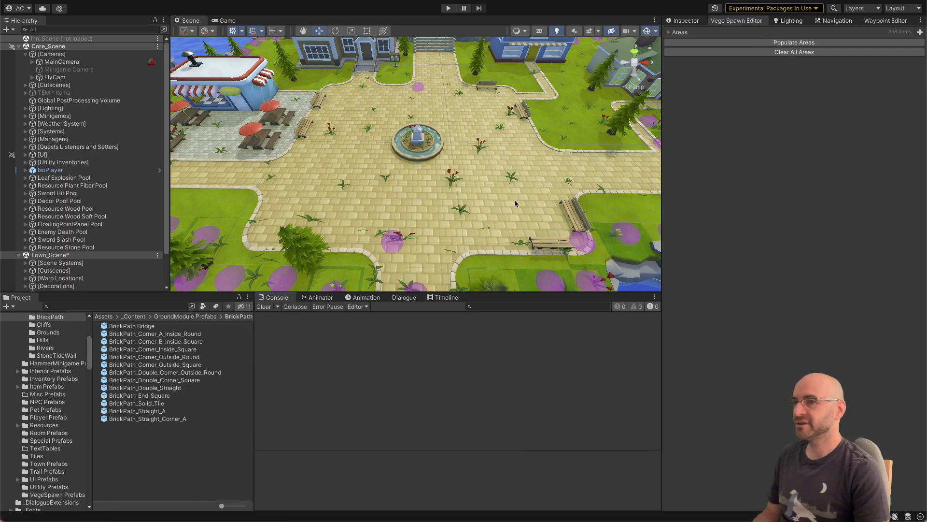
left_click(753, 44)
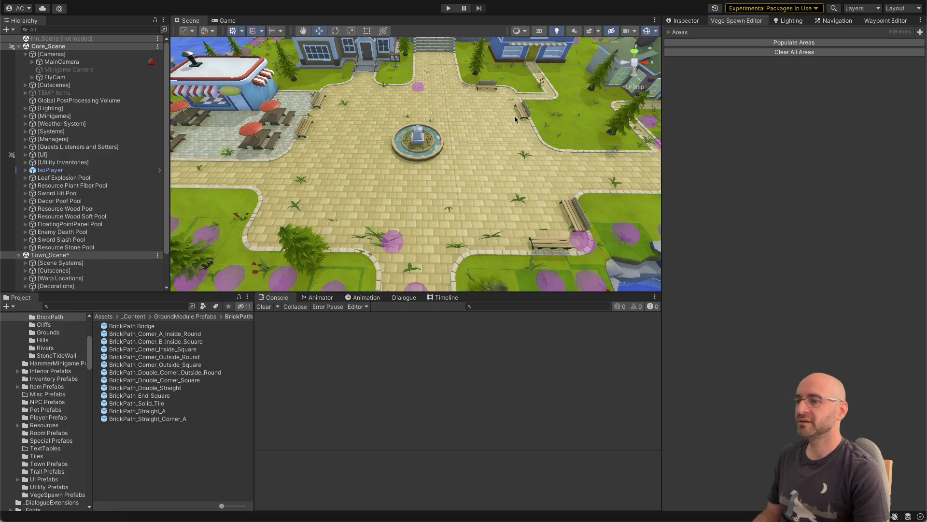
Step: Examine the plaza from above and around the fountain for plants spawned on the brick paths
key("s")
right_click_drag(489, 141, 390, 198)
key("a")
key("w")
key("s")
key("s")
key("s")
key("d")
key("s")
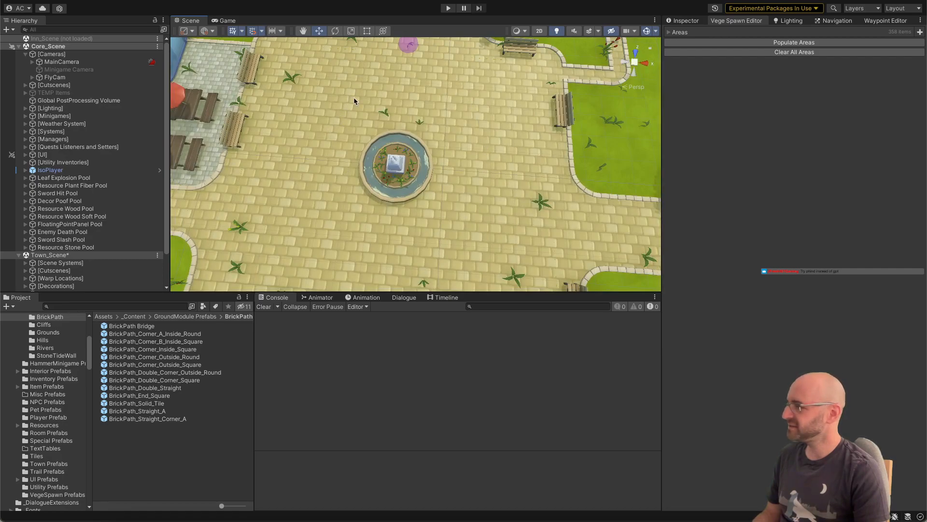
right_click_drag(441, 144, 499, 88)
right_click_drag(451, 156, 276, 207)
left_click(438, 194)
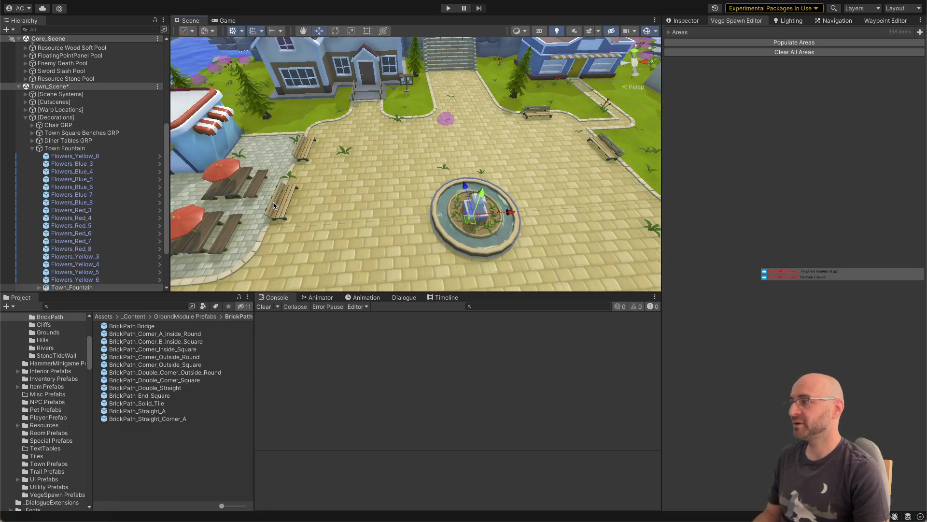
Step: Switch to Visual Studio and change CheckOverlap's raycast to a RaycastHit[] filled by Physics.RaycastAll
key("super+Tab")
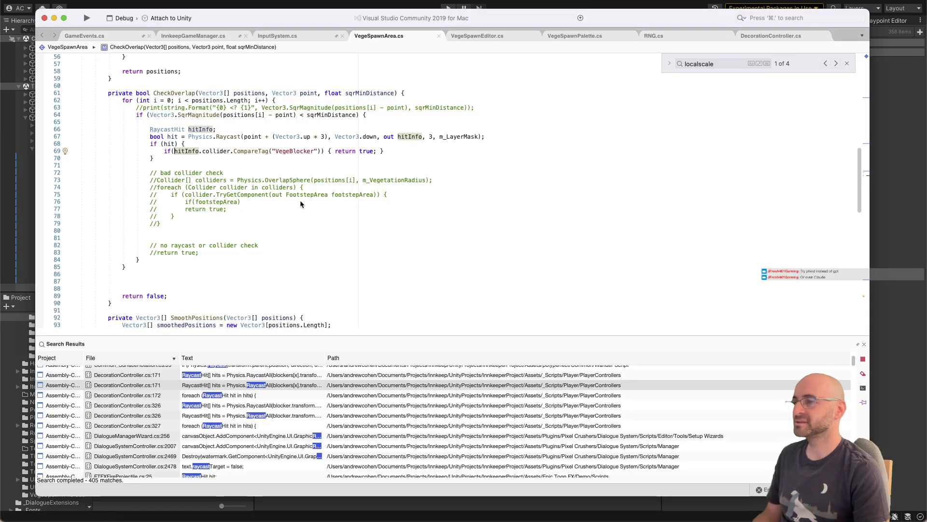
double_click(156, 137)
type("Raycast")
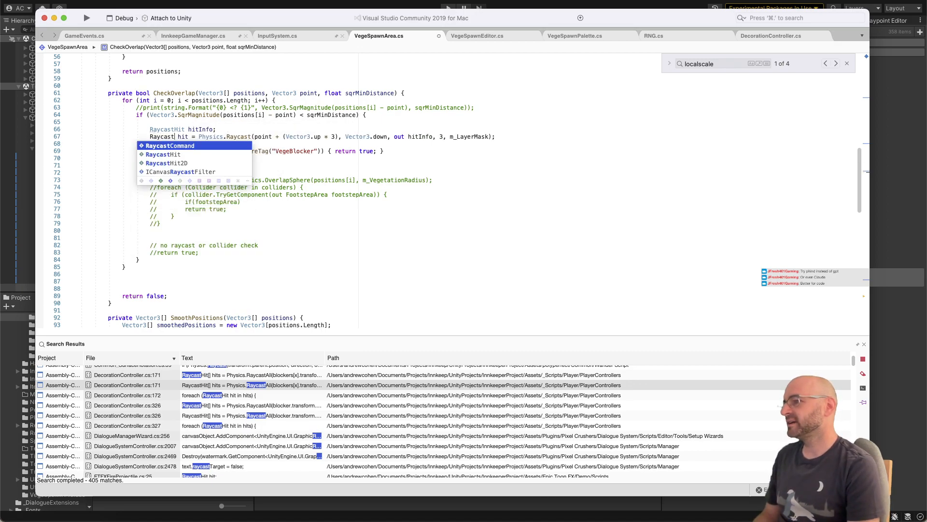
type("Hit[]")
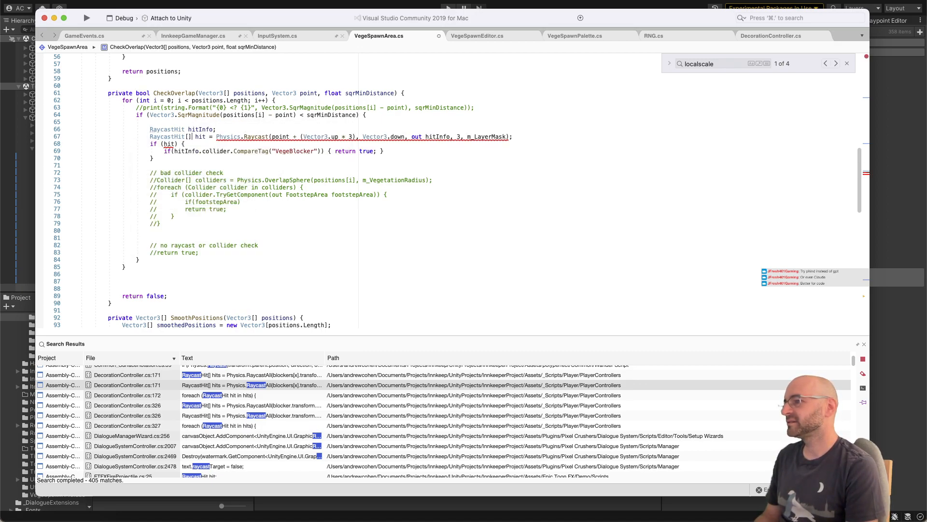
left_click(216, 136)
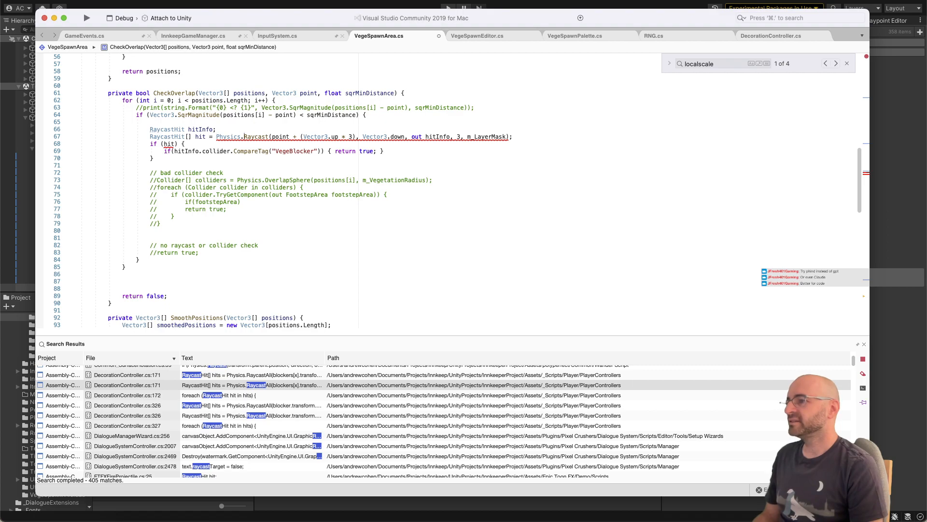
type("All")
key("End")
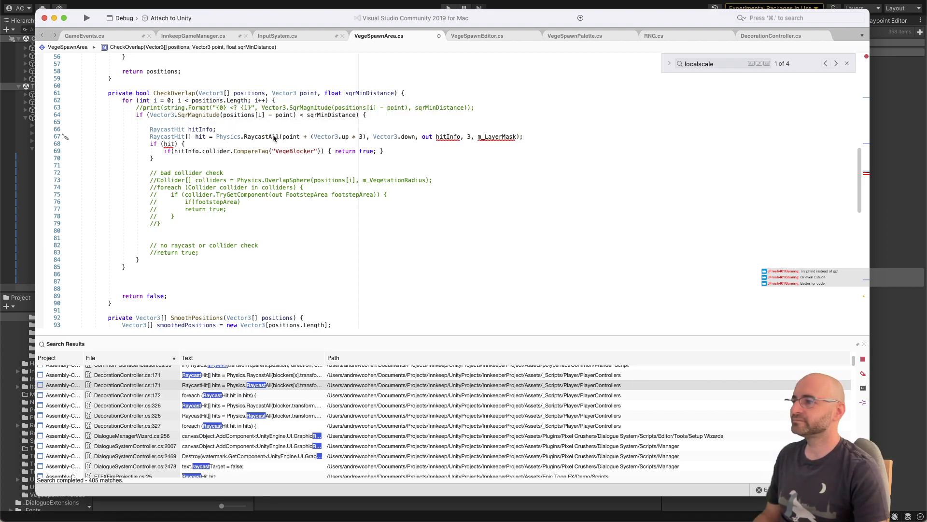
Step: Remove the out hitInfo argument from the RaycastAll call and delete the RaycastHit hitInfo declaration above it
double_click(438, 137)
key("BackSpace")
key("BackSpace")
key("BackSpace")
key("BackSpace")
key("BackSpace")
key("BackSpace")
key("BackSpace")
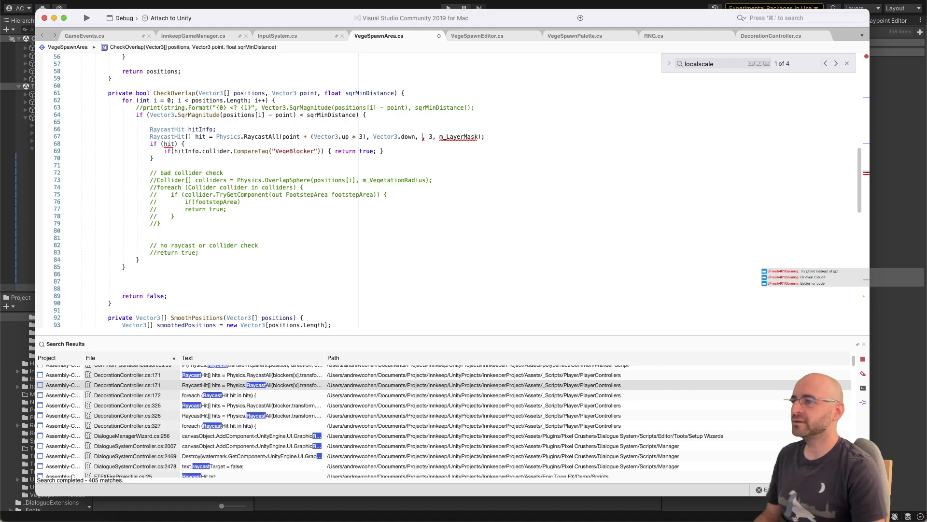
key("Up")
key("shift+super+Left")
key("BackSpace")
key("Down")
key("Down")
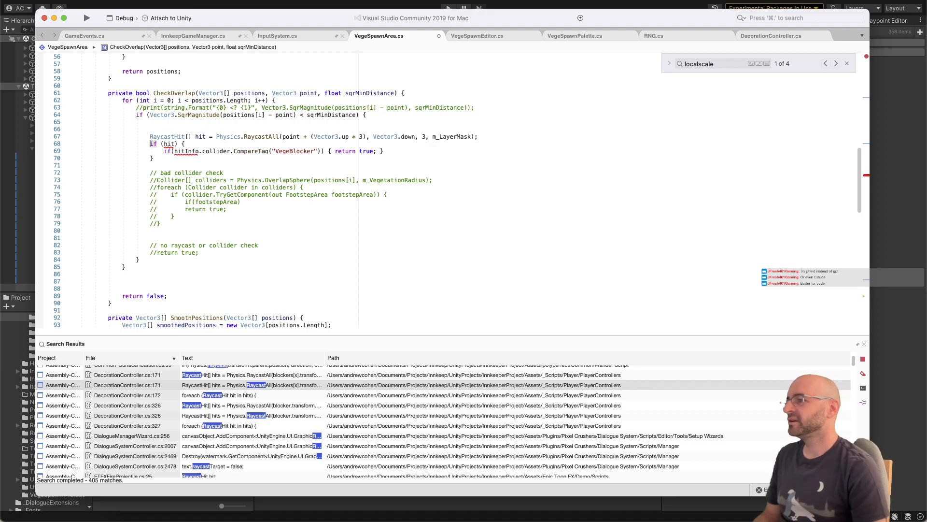
Step: Add a foreach statement with the loop variable RaycastHit hit directly below the RaycastAll line
key("Up")
key("super+Right")
key("Return")
type("foreach")
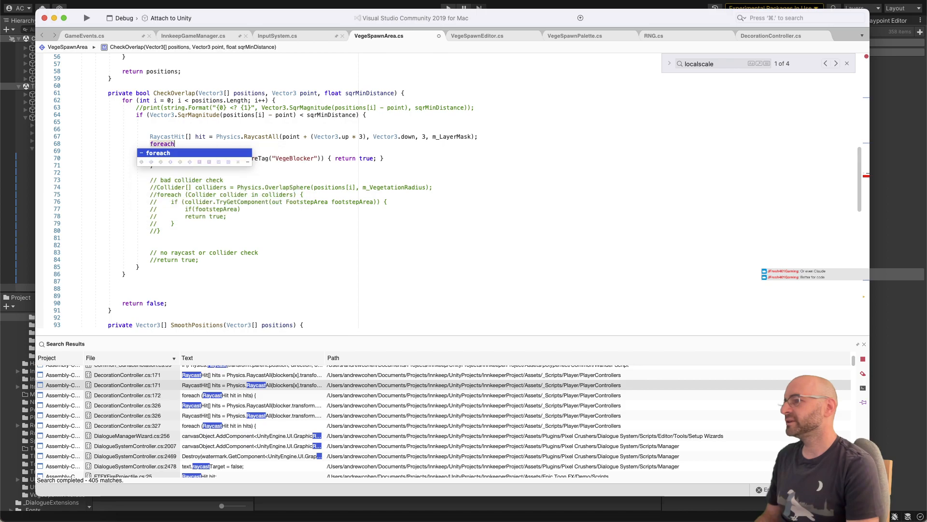
type("(RaycastHit hit in h")
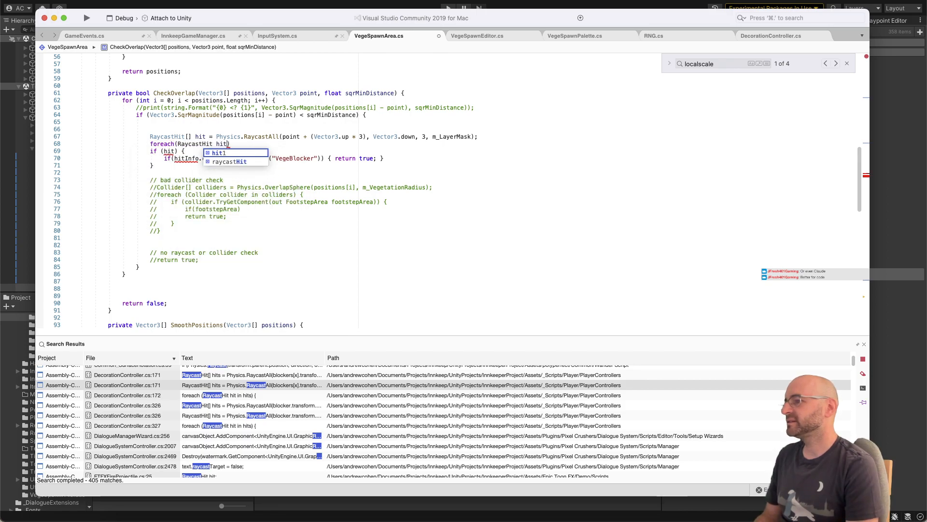
type("ideTriggerProximitySet)")
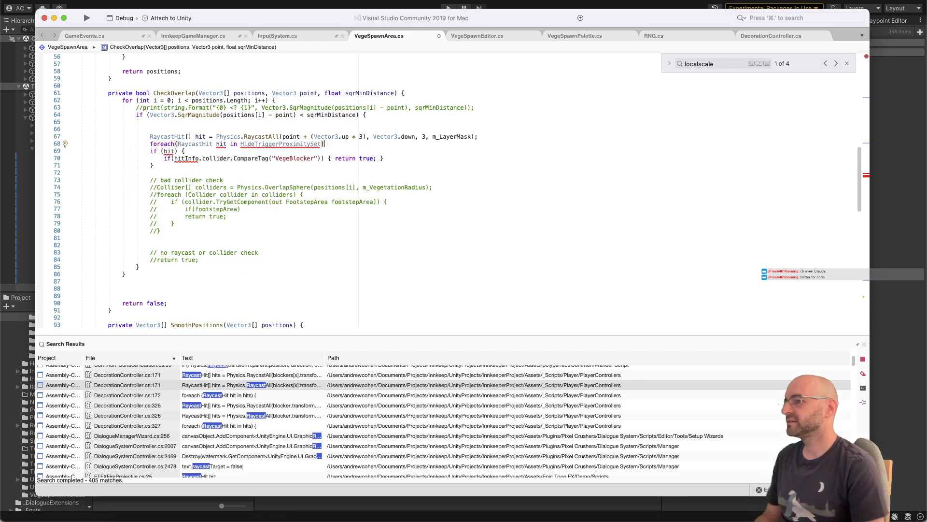
Step: Rename the RaycastHit array to hits, make the foreach iterate over hits, and open the loop body
left_click(315, 137)
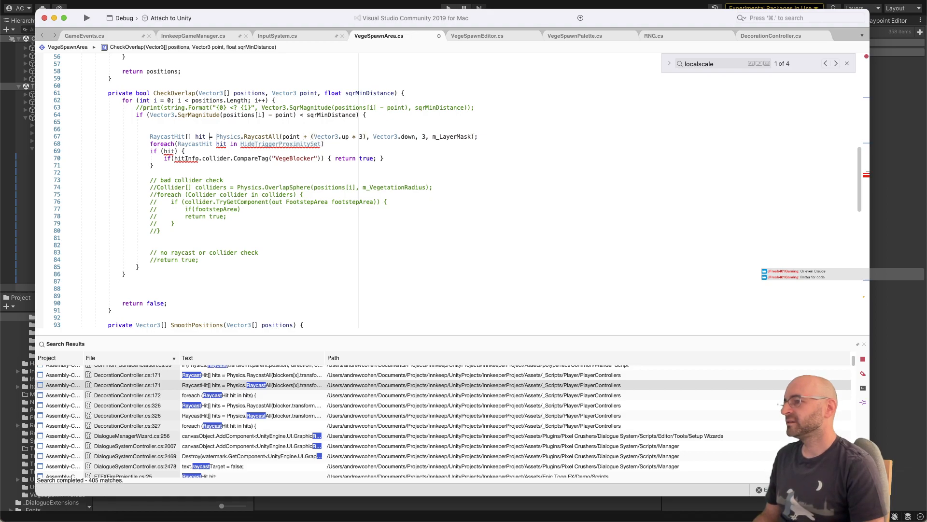
key("Right")
type("s")
key("Down")
key("super+Right")
key("Left")
key("alt+shift+Left")
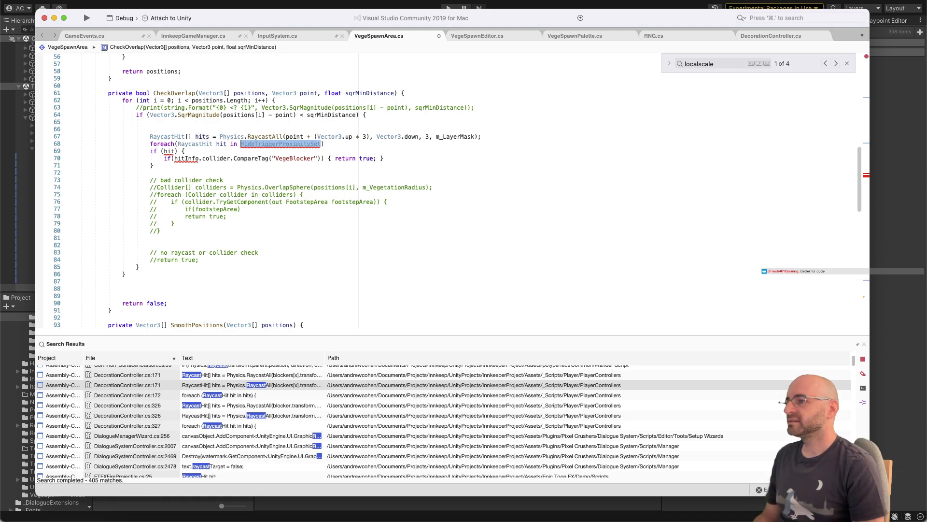
type("hits")
key("Right")
type("{")
key("Return")
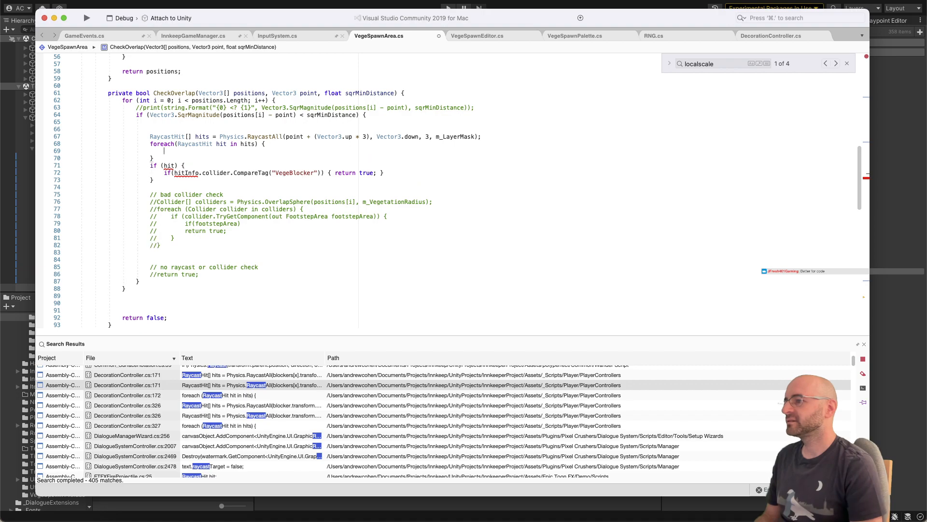
Step: Enclose the existing if (hit) block in the foreach loop by placing the loop's closing brace below it
key("Down")
key("alt+Down")
key("alt+Down")
key("alt+Down")
key("alt+Down")
key("BackSpace")
type("}")
key("Up")
key("super+shift+Left")
key("BackSpace")
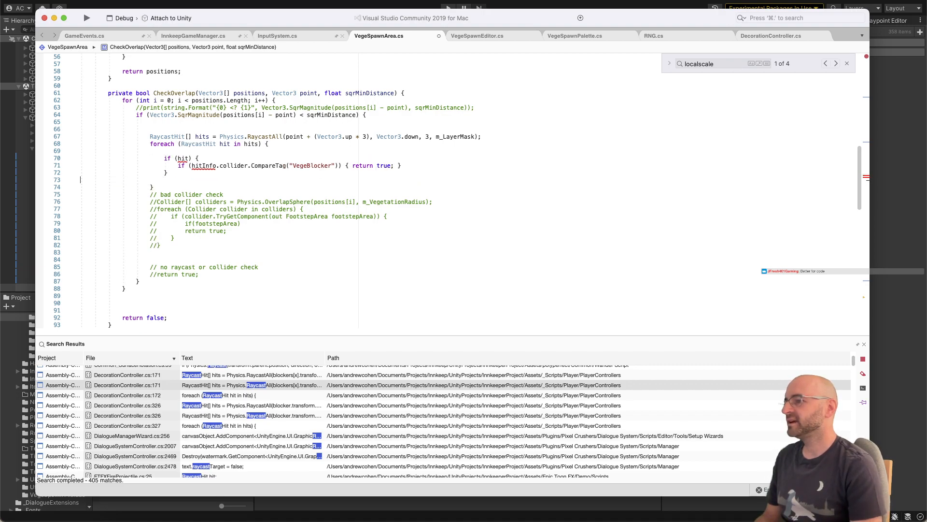
key("BackSpace")
Step: Remove the if (hit) condition and its extra closing brace from inside the foreach loop
key("Up")
key("Up")
key("Up")
key("super+shift+Left")
key("BackSpace")
key("BackSpace")
key("Down")
key("super+shift+Left")
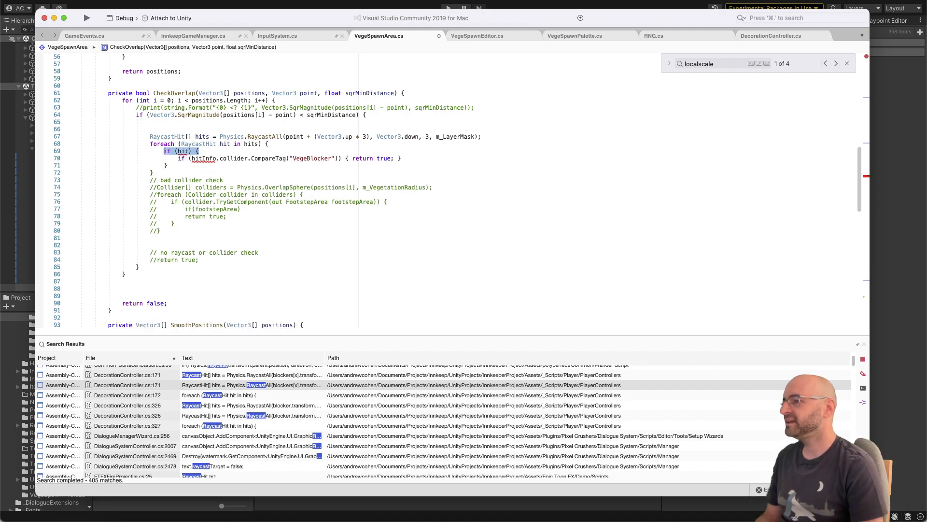
key("BackSpace")
key("Delete")
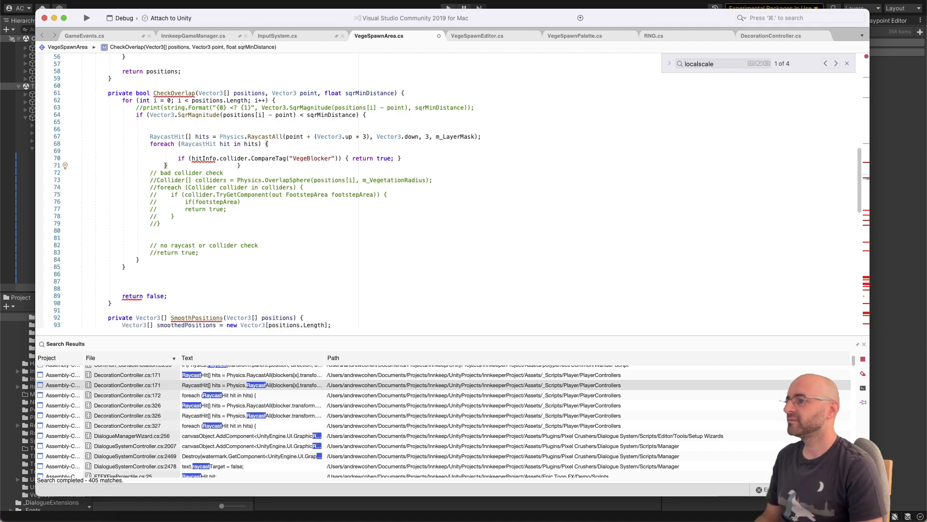
key("BackSpace")
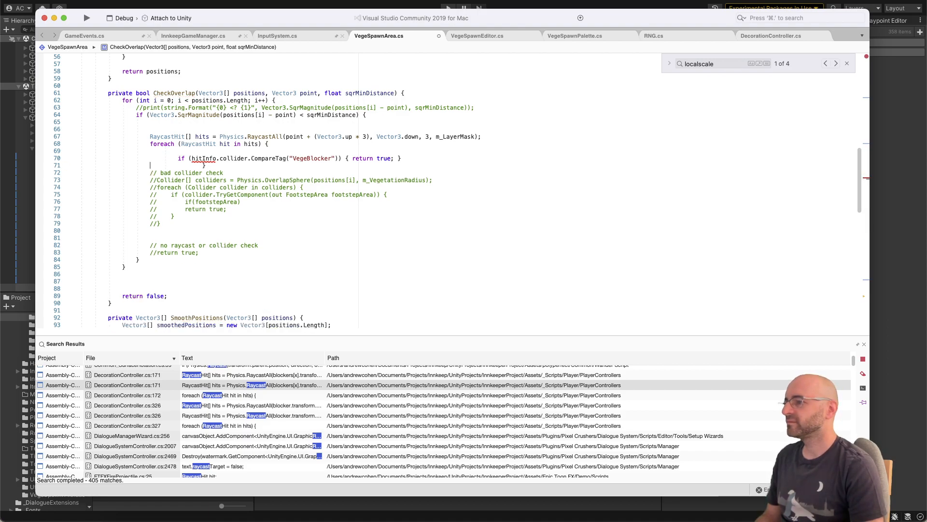
key("Delete")
key("Delete")
key("Delete")
key("Delete")
key("Delete")
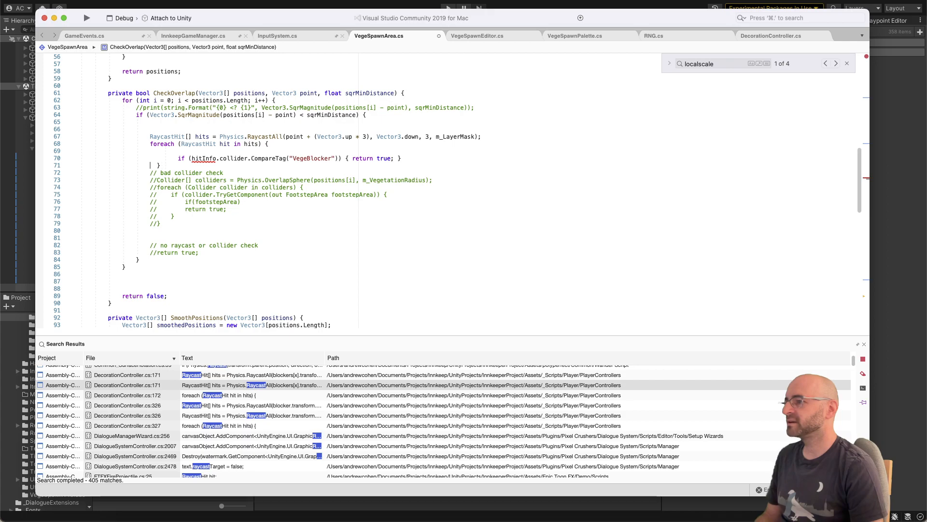
Step: Delete the blank line in the foreach loop and replace hitInfo with hit in the VegeBlocker tag check
key("Up")
key("Up")
key("super+shift+Left")
key("BackSpace")
key("Delete")
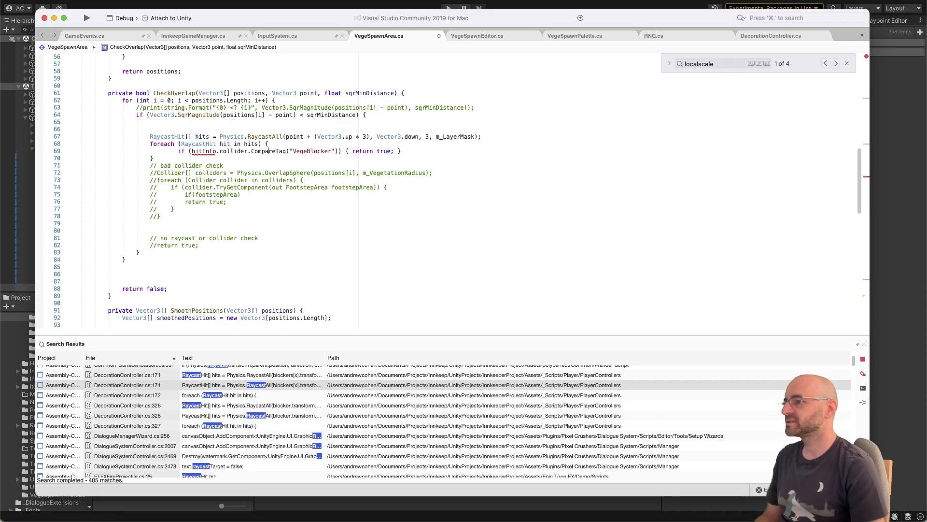
key("alt+shift+Right")
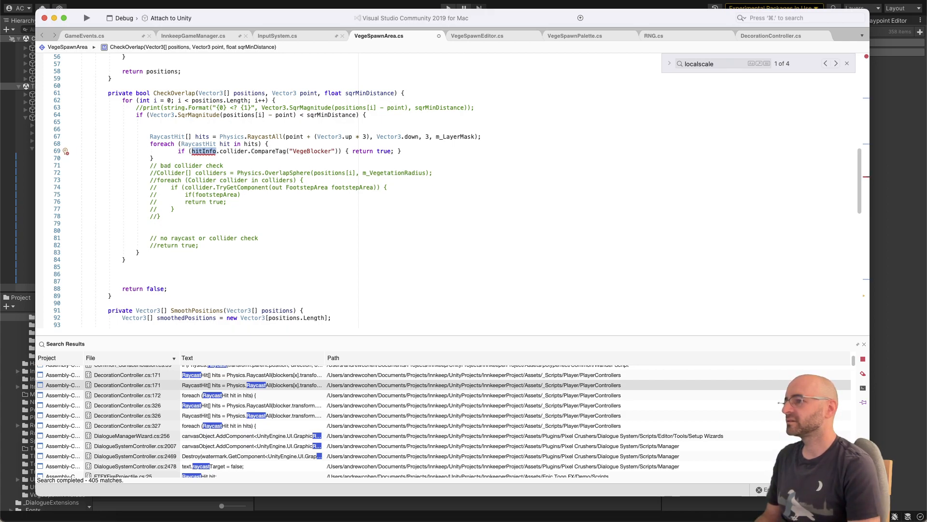
type("hit")
key("super+Right")
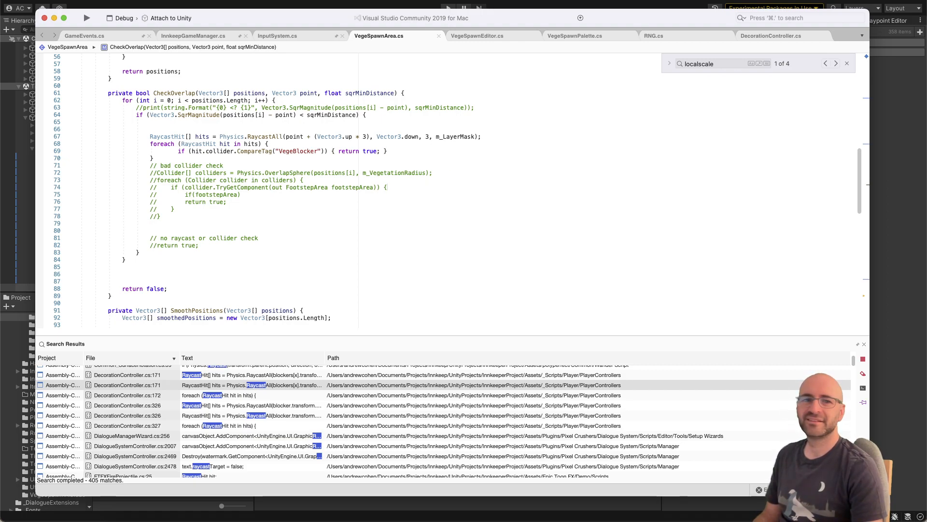
Step: Tidy the blank lines above and below the foreach block and before the "no raycast or collider check" comment
key("super+Tab")
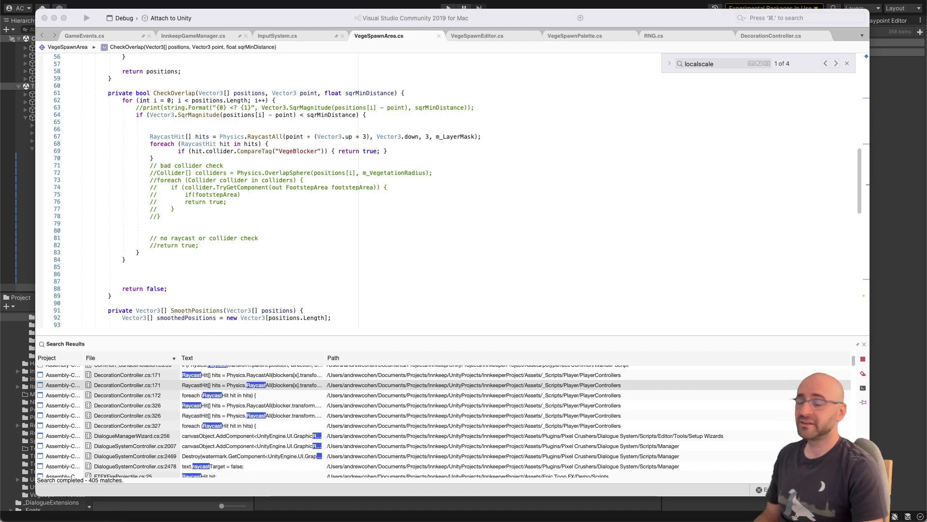
left_click(493, 176)
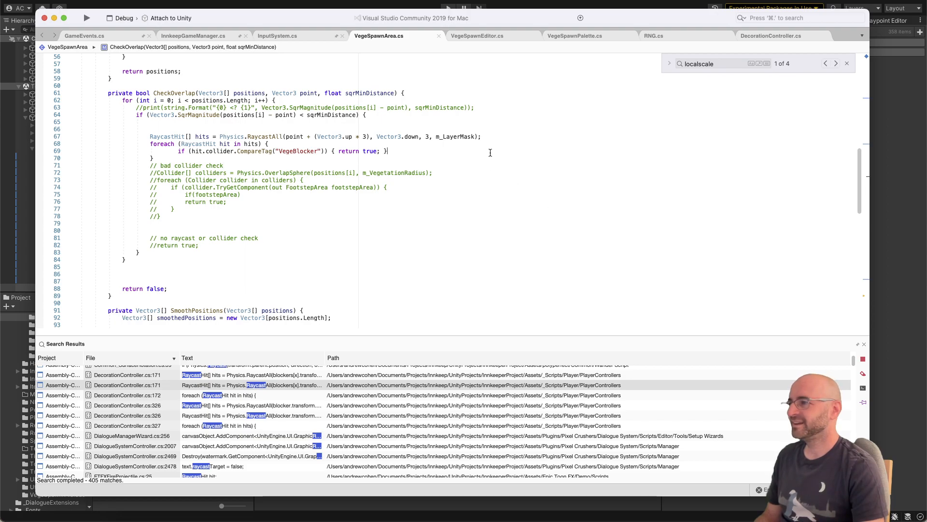
left_click(477, 157)
key("Return")
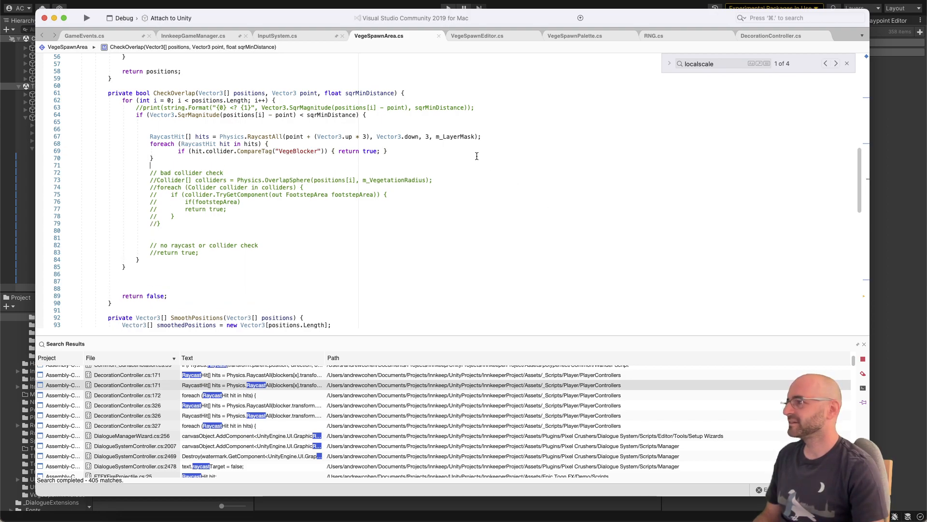
left_click(65, 128)
key("BackSpace")
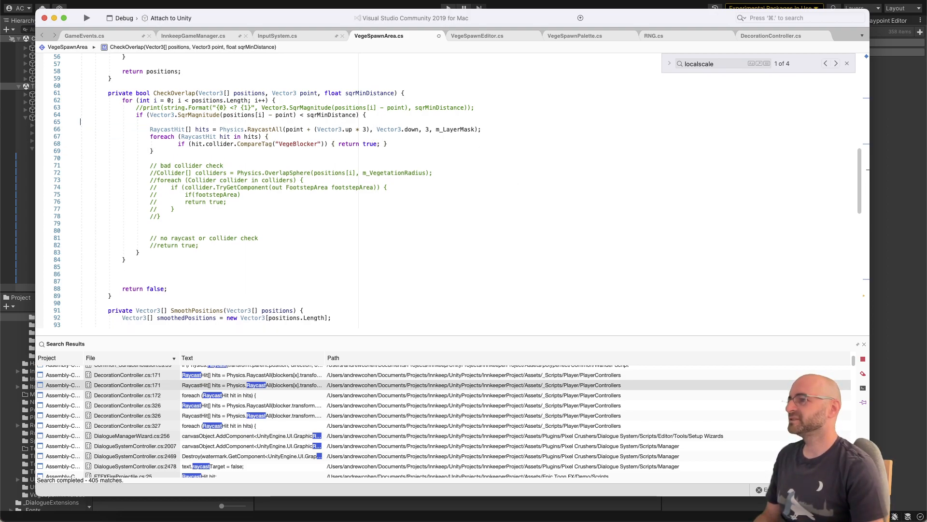
left_click_drag(299, 231, 296, 235)
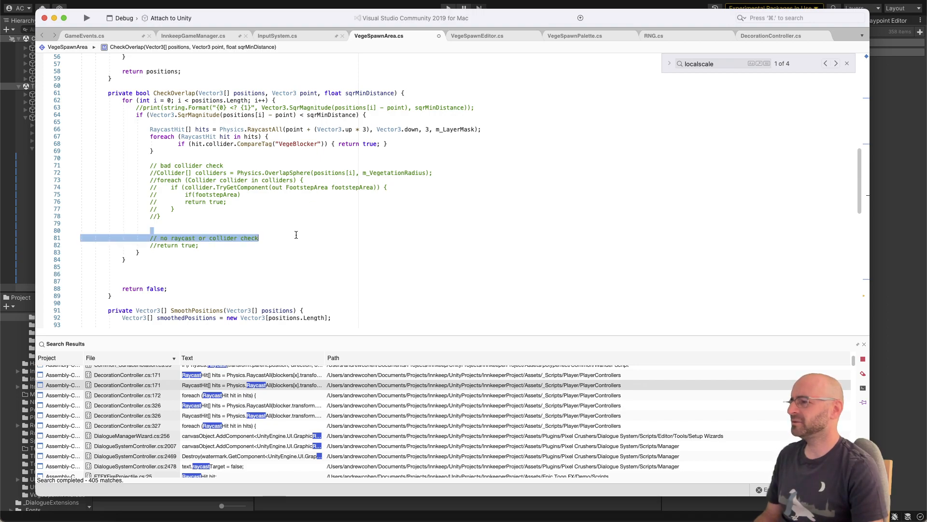
left_click(308, 223)
key("BackSpace")
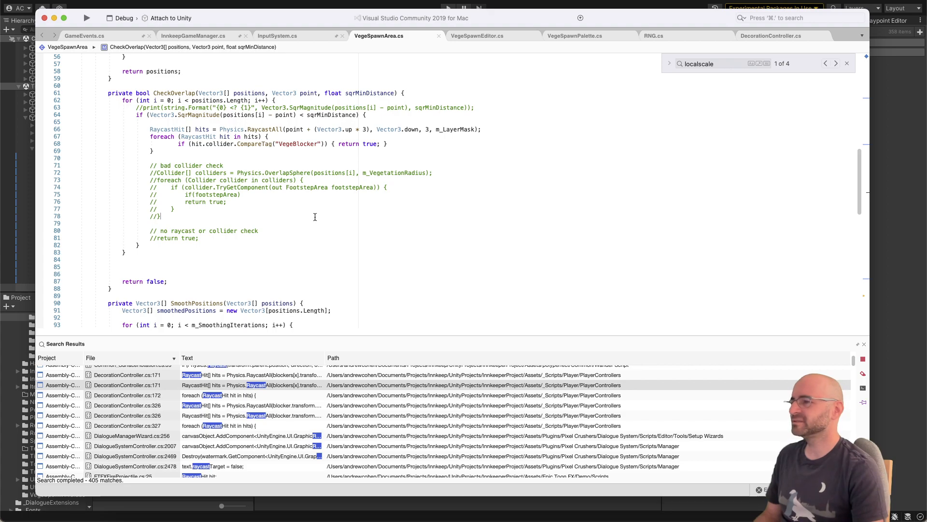
left_click(337, 150)
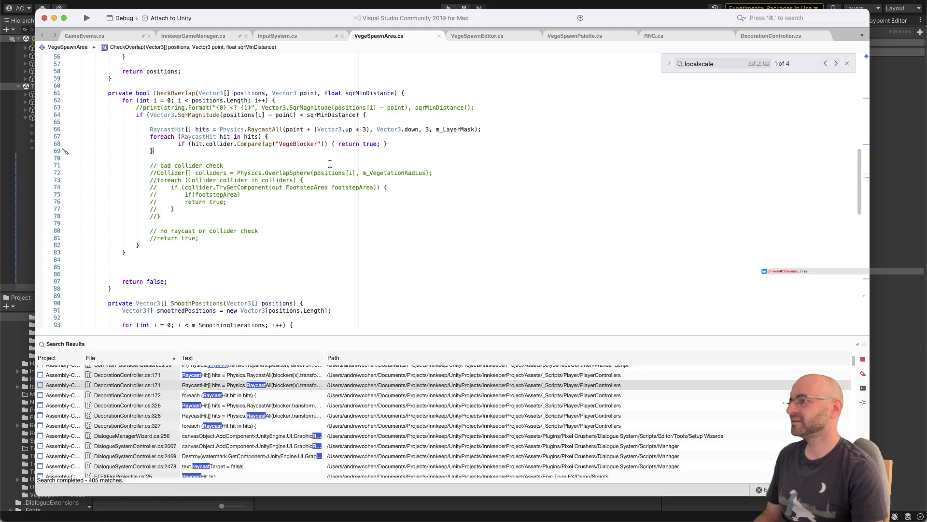
left_click(330, 164)
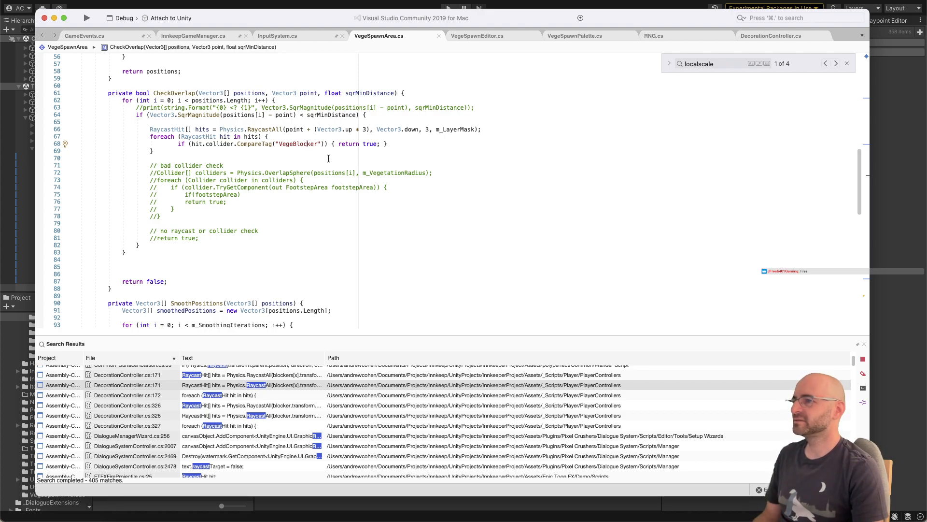
Step: Return to Unity and inspect the Flowers_Yellow_8 plant standing on the brick path near the plaza's curved edge
key("super+Tab")
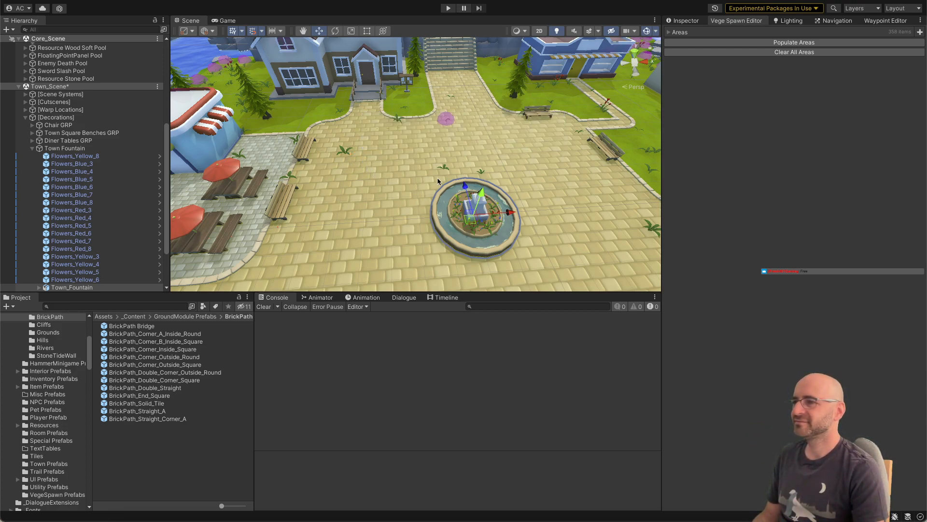
right_click_drag(438, 181, 559, 124)
key("s")
key("w")
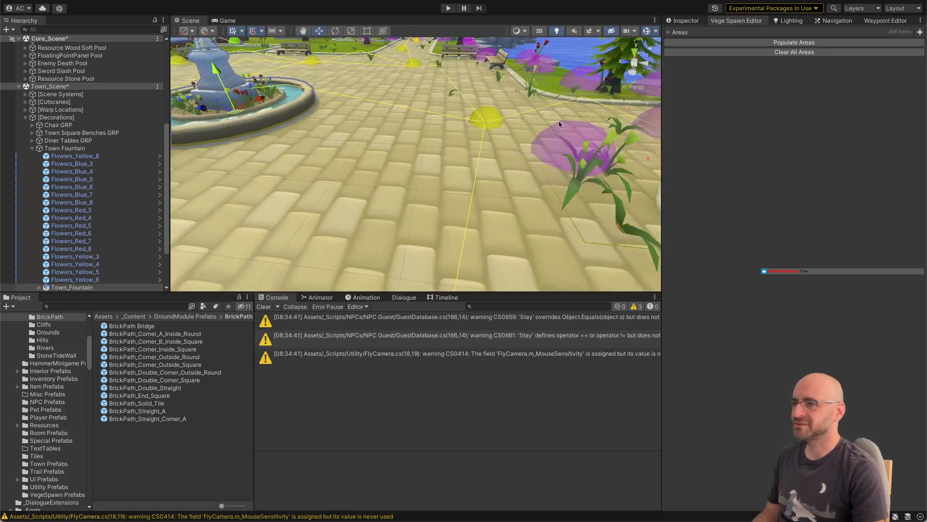
left_click(531, 89)
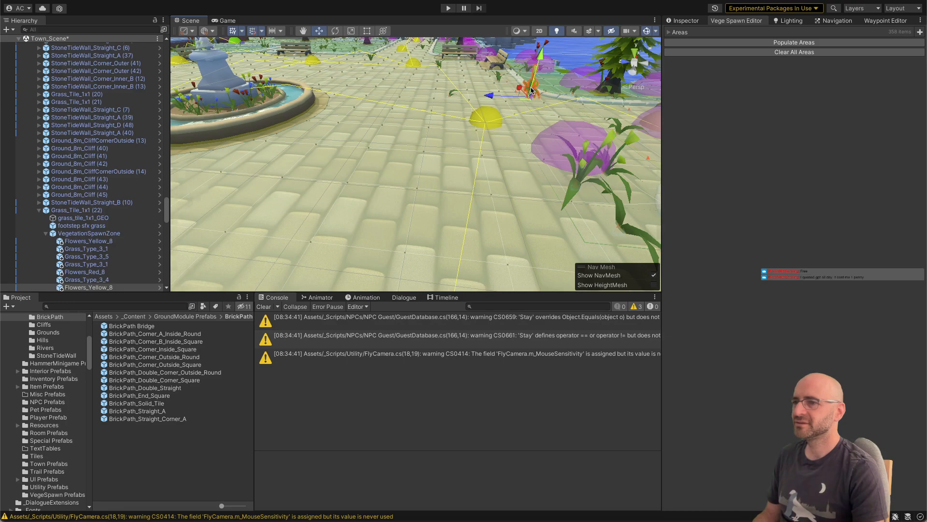
key("f")
left_click(688, 21)
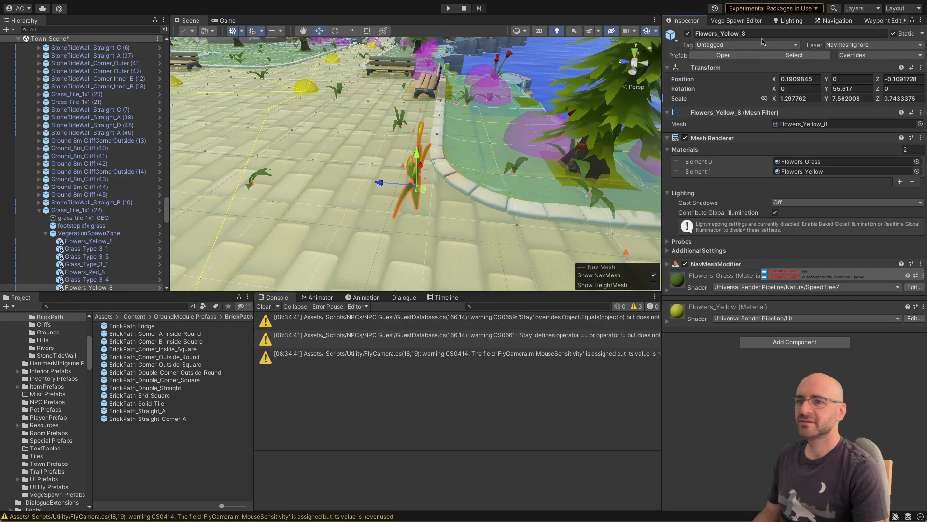
left_click_drag(493, 149, 306, 240, "alt")
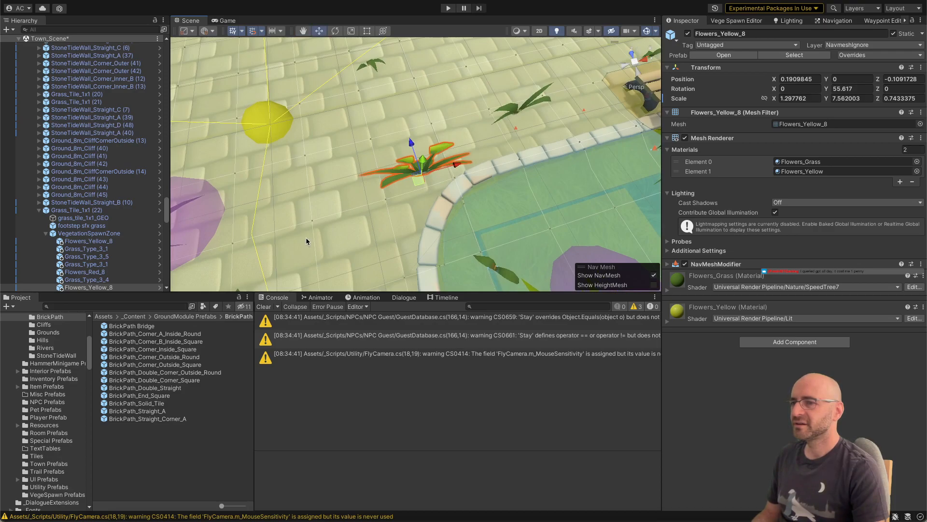
scroll(306, 232, "down", 10)
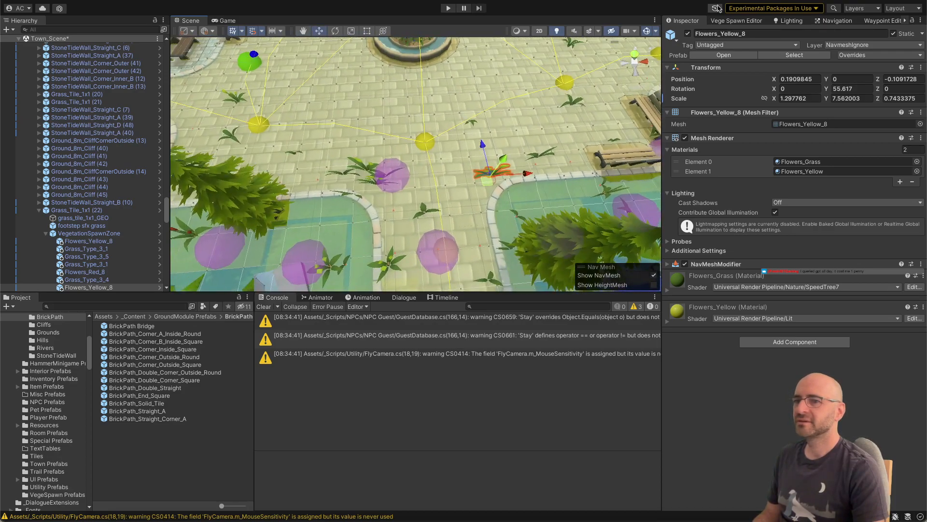
Step: Clear all vegetation areas and repopulate them with the Vege Spawn Editor, checking the plants around the brick plaza
left_click(749, 21)
left_click(823, 52)
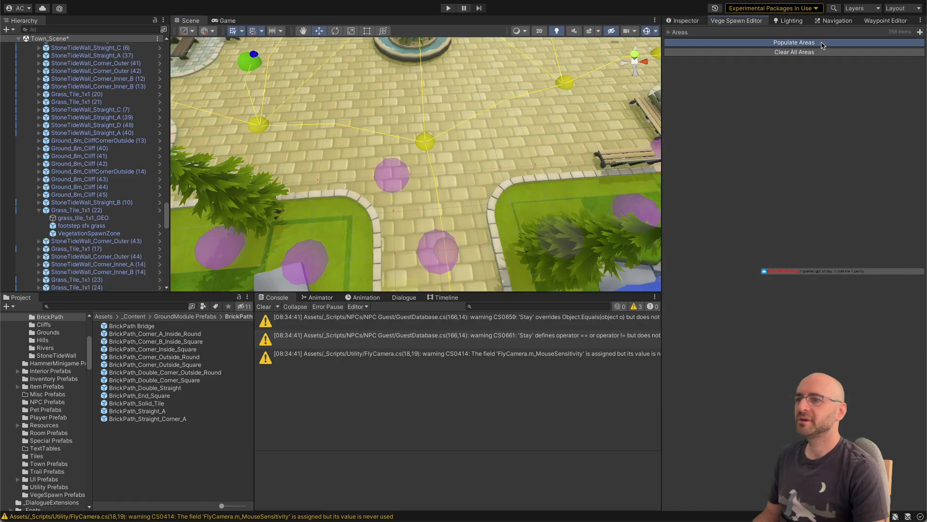
left_click(823, 46)
key("e")
right_click_drag(520, 107, 504, 159)
Step: In VegeSpawnArea.cs, add print(hit.collider); at the start of the foreach loop and align the VegeBlocker tag check beneath it
key("super+Tab")
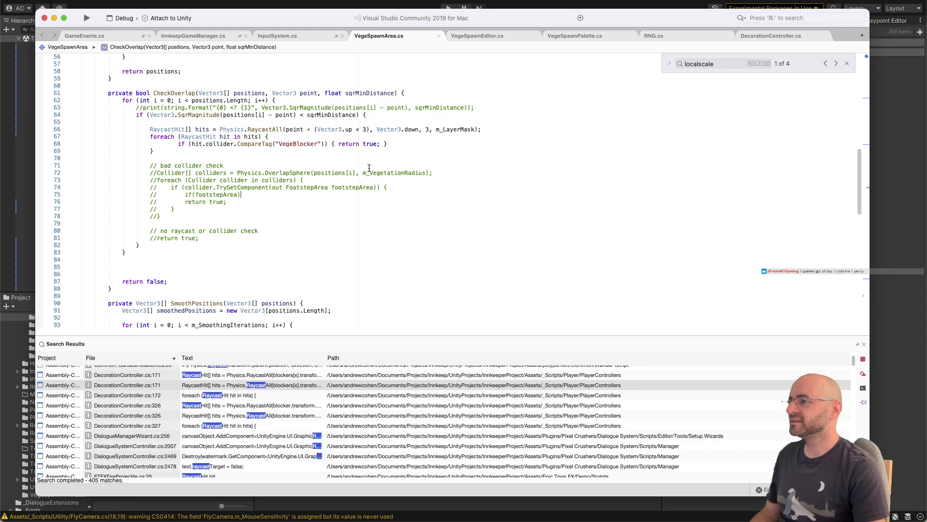
key("Return")
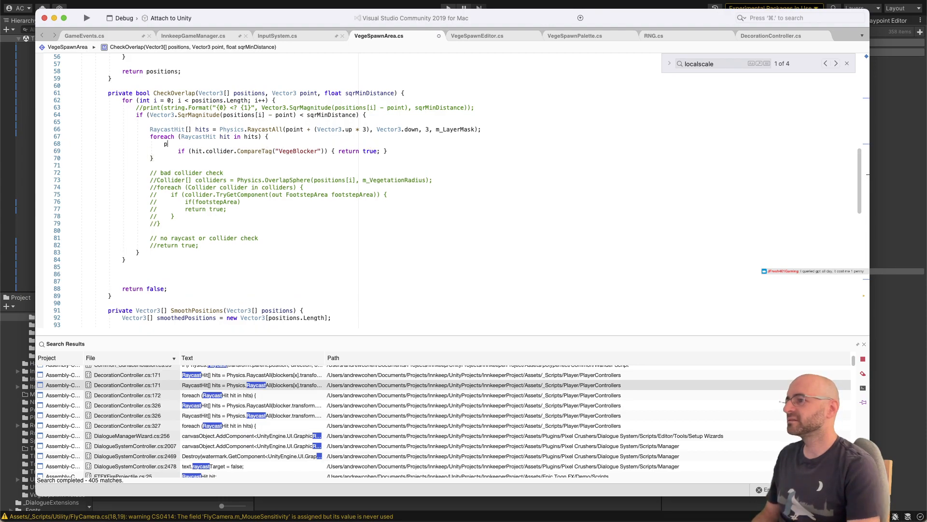
type("print(")
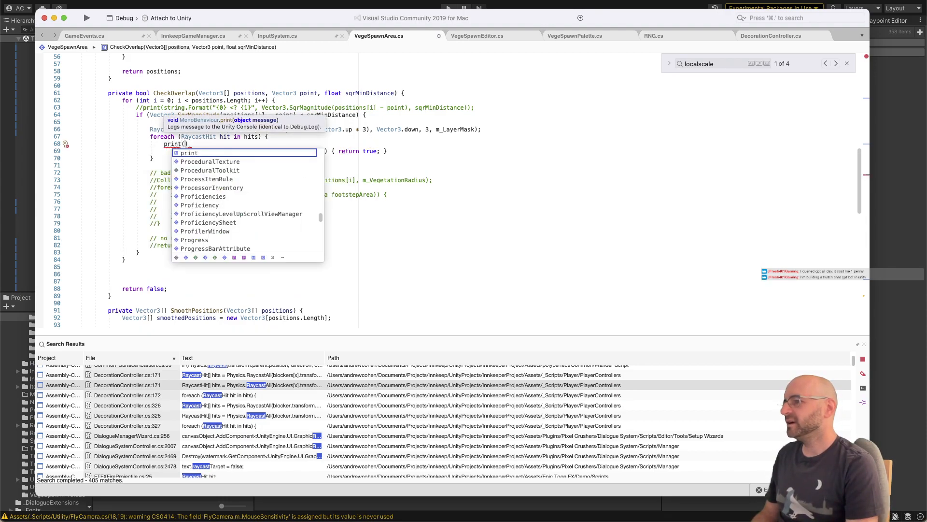
type("hit.collider);")
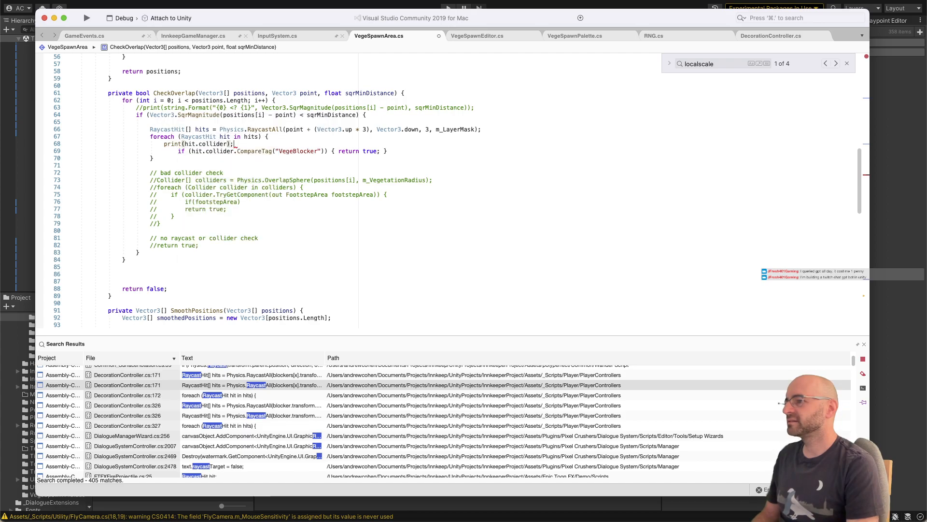
key("Down")
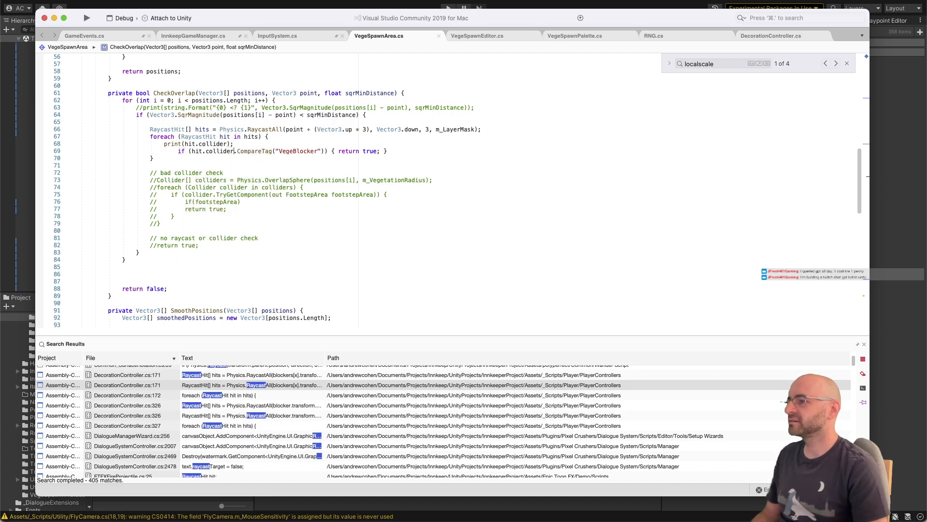
key("BackSpace")
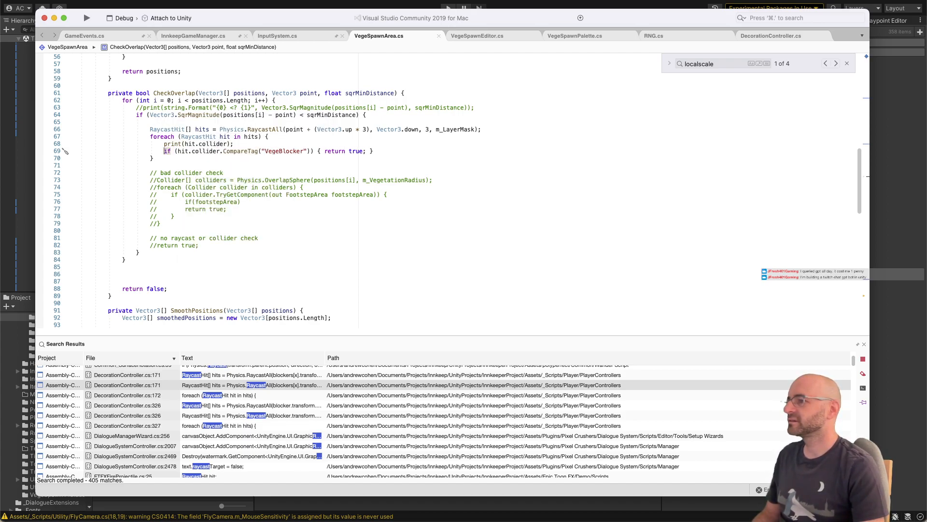
Step: Switch to Unity, run the game briefly in Play mode, and clear the console after stopping it
key("super+Tab")
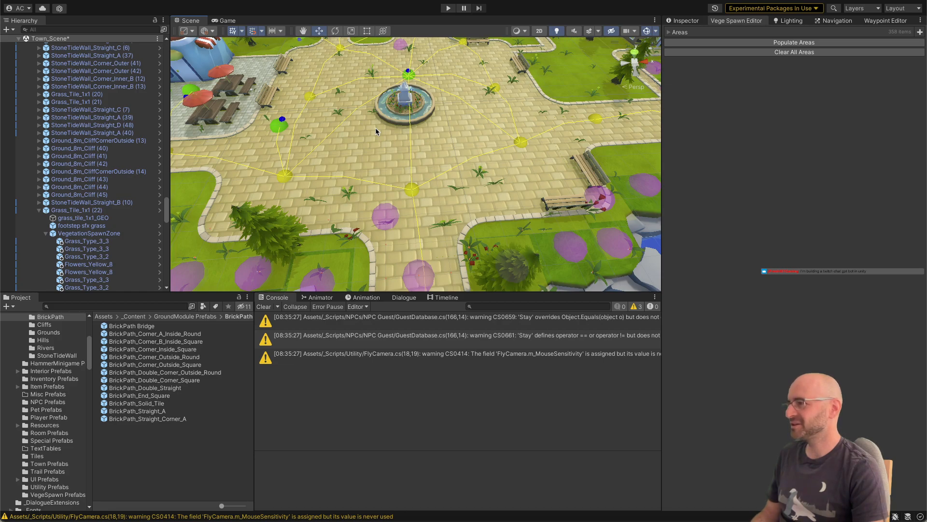
left_click(448, 9)
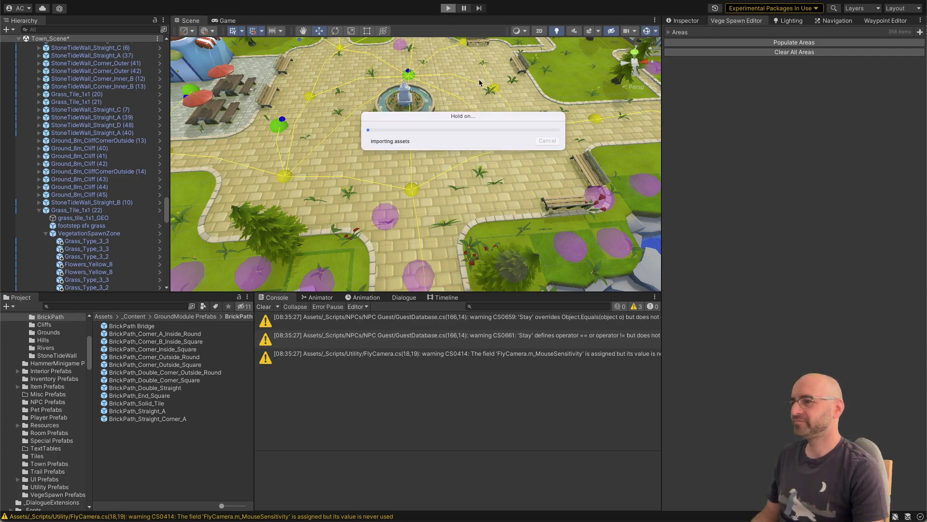
left_click(449, 9)
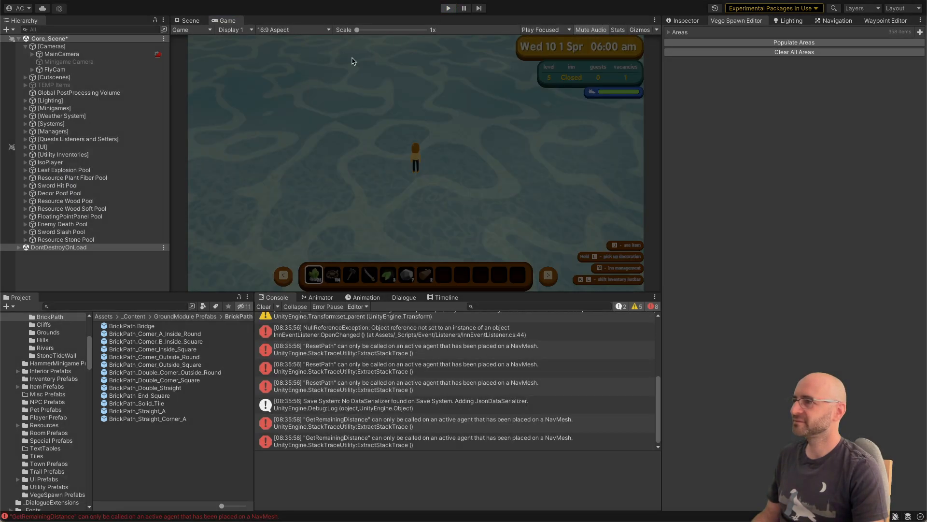
key("ctrl+p")
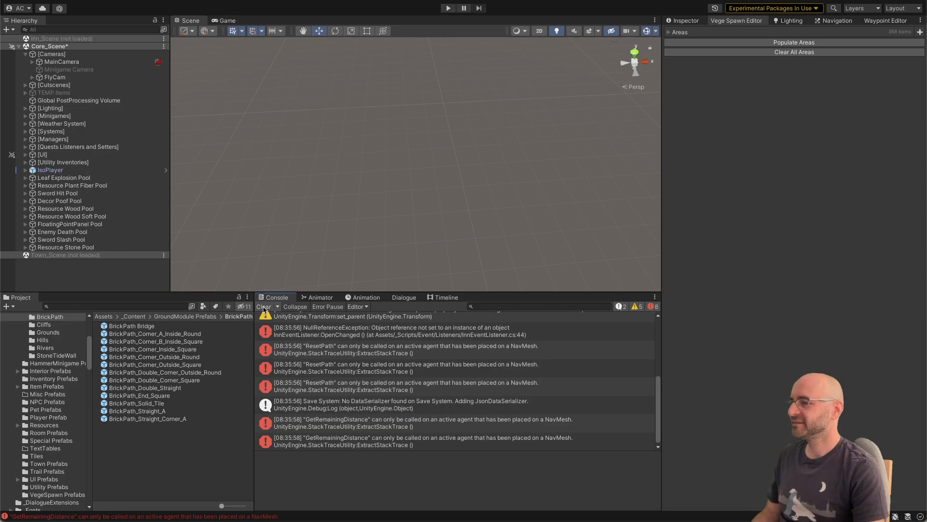
left_click(263, 308)
Step: Load Town_Scene, collapse Core_Scene in the hierarchy, and make Town_Scene the active scene
right_click(82, 255)
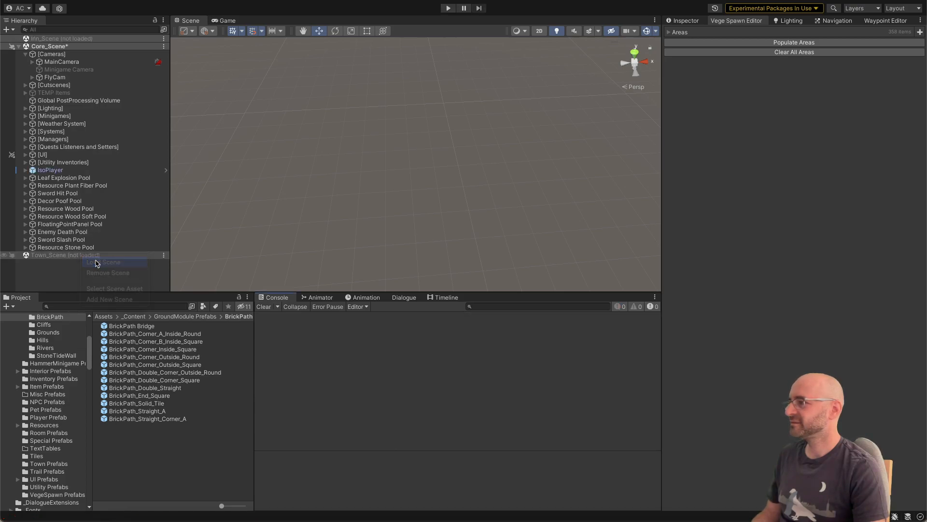
left_click(97, 262)
scroll(93, 212, "down", 2)
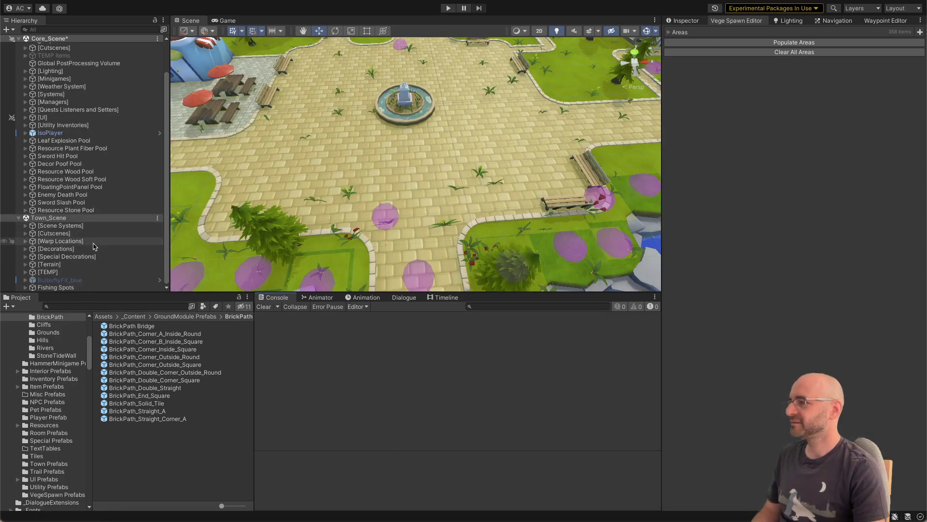
scroll(92, 119, "up", 1)
scroll(90, 136, "down", 1)
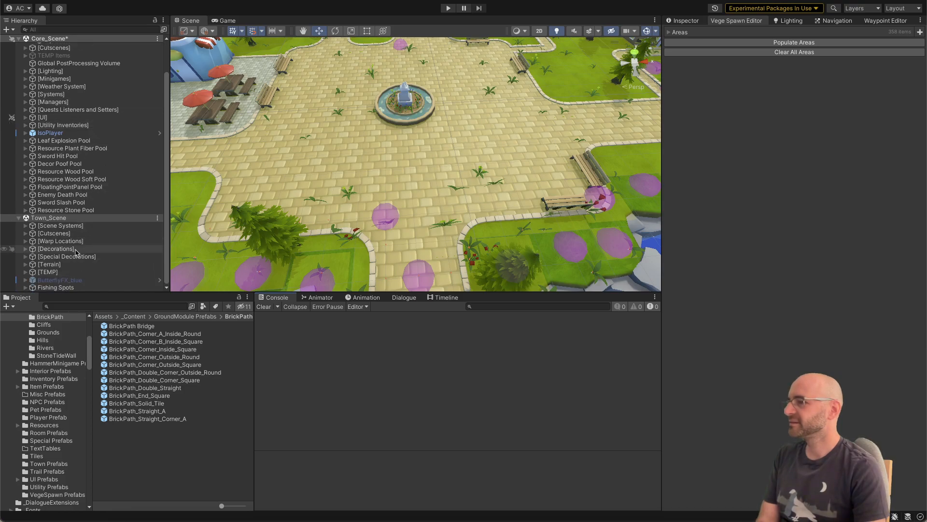
scroll(75, 252, "up", 3)
left_click(20, 47)
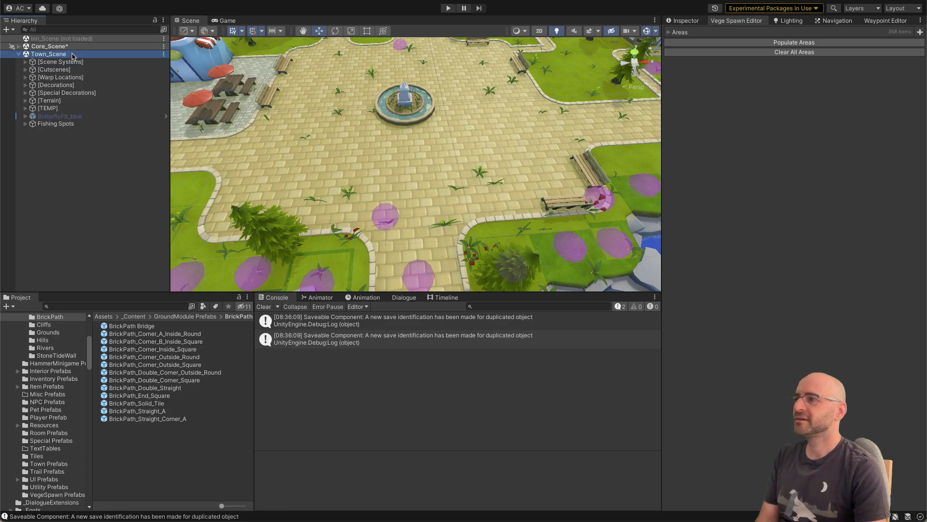
right_click(72, 56)
left_click(83, 59)
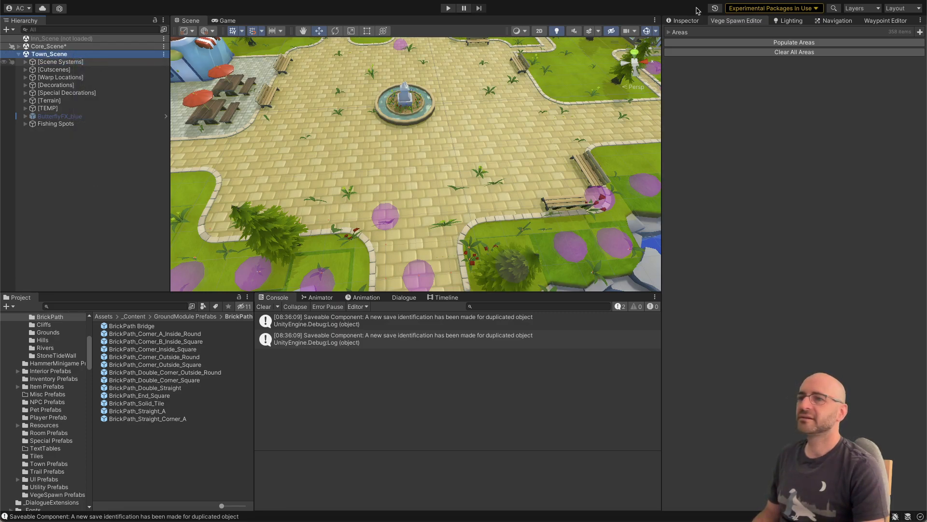
Step: Clear all vegetation areas and populate them again to log the colliders hit by the raycasts
left_click(688, 21)
left_click(720, 21)
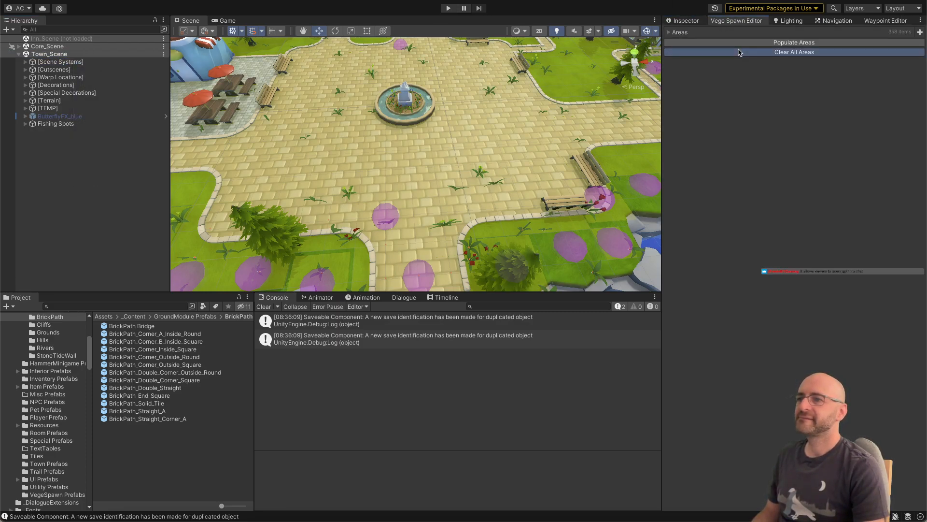
left_click(740, 52)
left_click(738, 43)
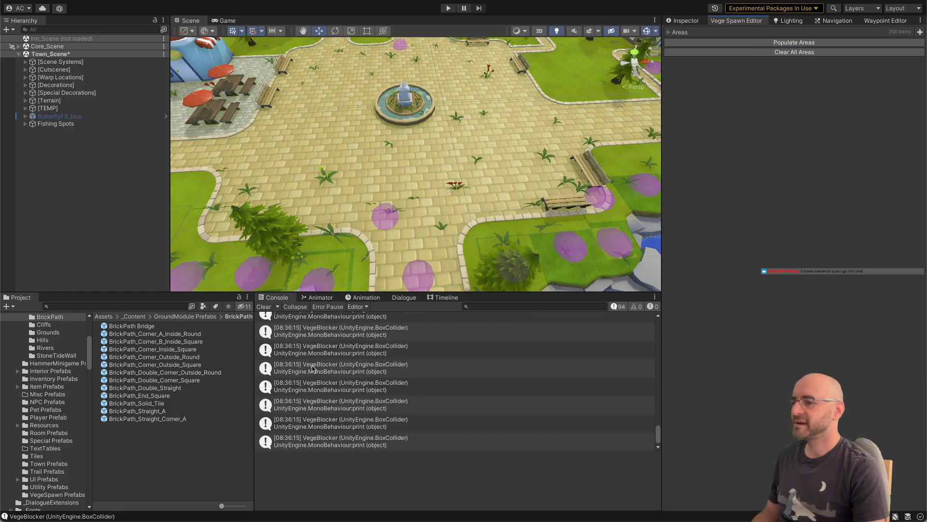
Step: Trace the VegeBlocker console messages to their source code and examine how GenerateScatteredPositions calls CheckOverlap
left_click(329, 367)
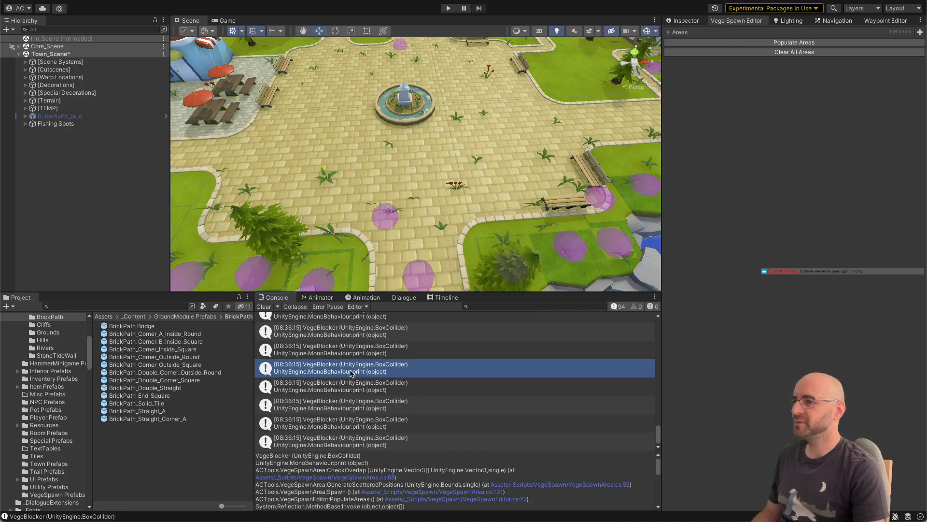
double_click(351, 371)
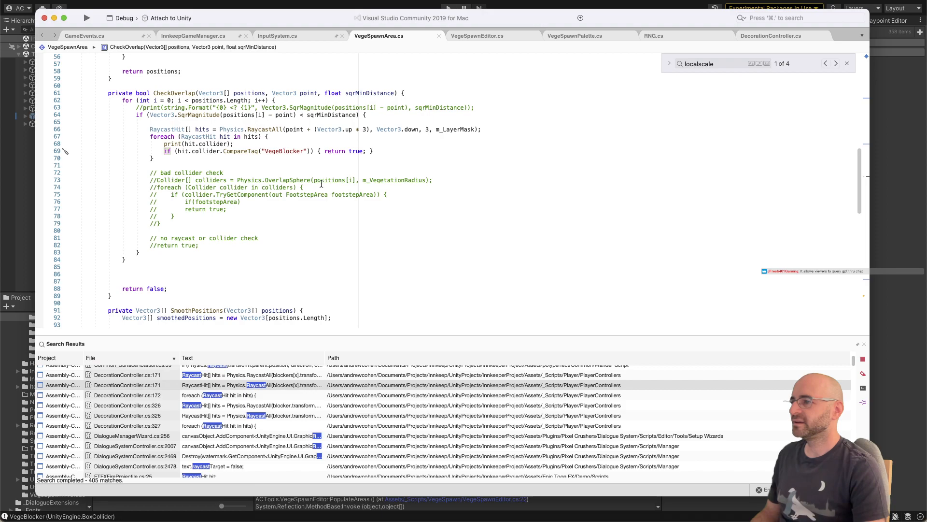
key("super+Tab")
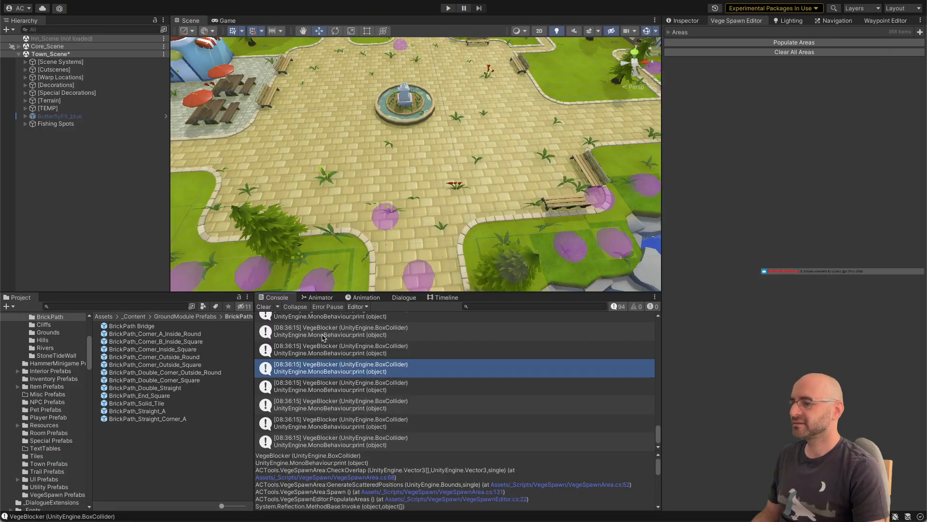
scroll(332, 358, "down", 1)
double_click(333, 361)
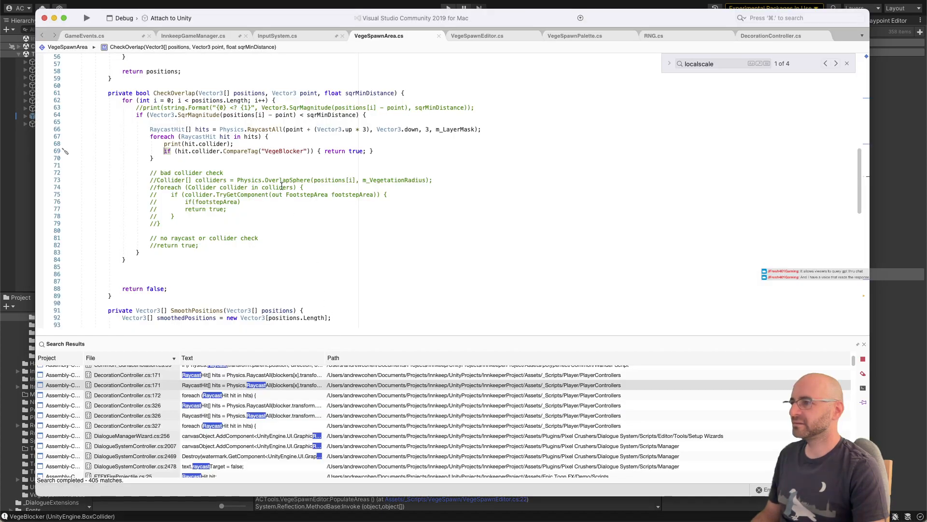
scroll(235, 137, "up", 3)
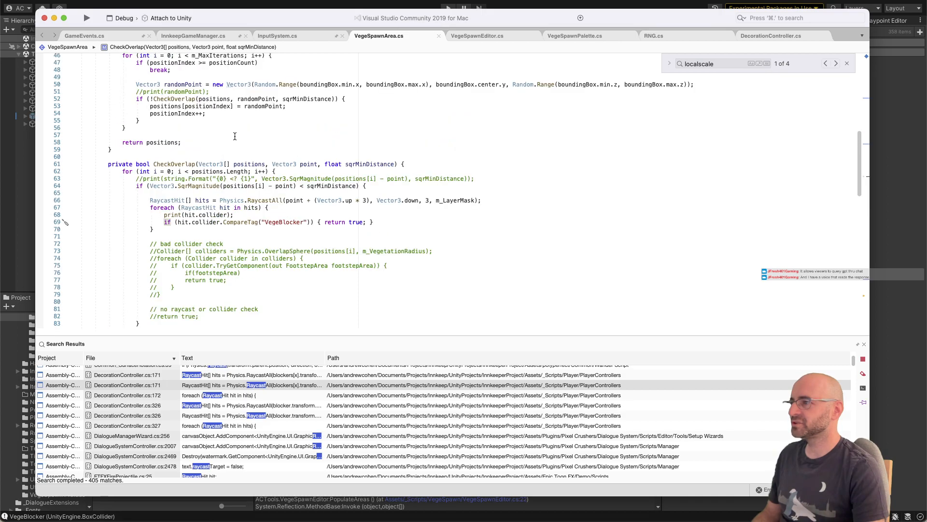
left_click(172, 99)
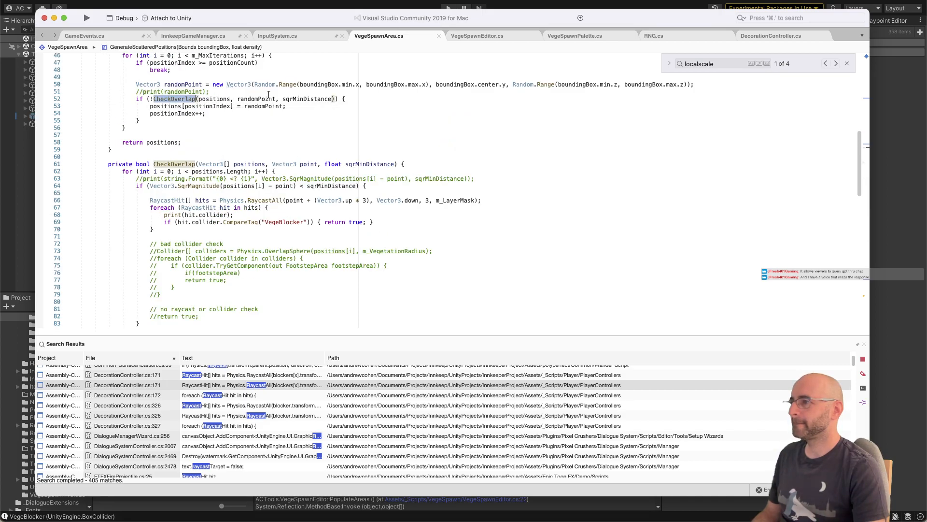
Step: Split the VegeBlocker tag check onto multiple lines, with return true; and the closing brace each on its own line
left_click(311, 222)
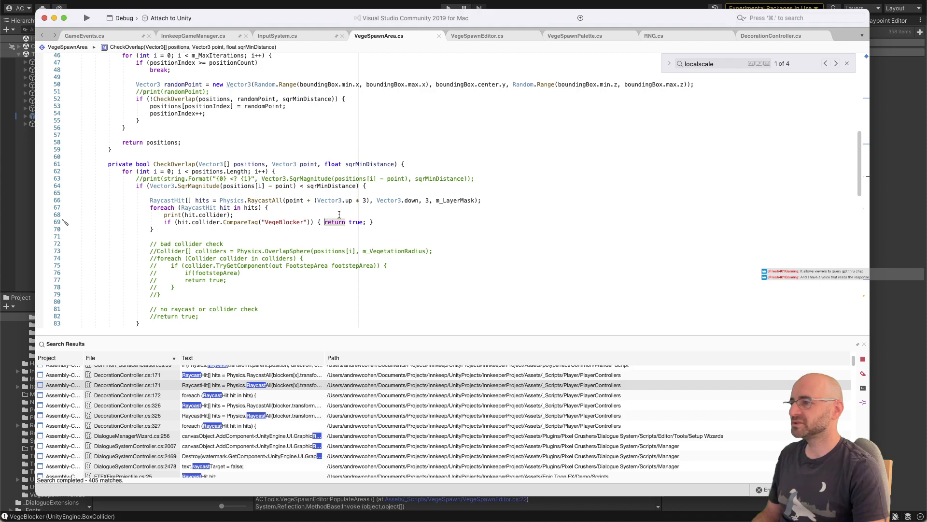
key("Return")
key("super+Right")
key("Left")
key("Return")
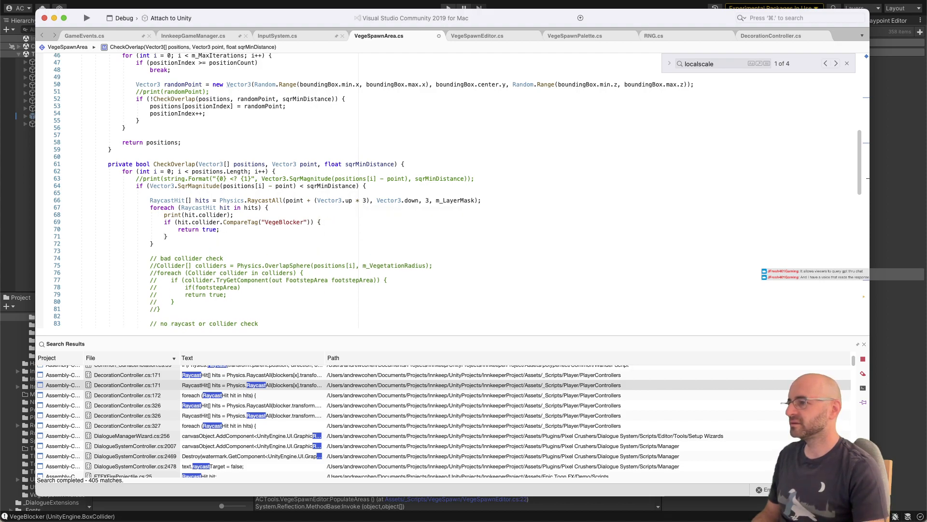
Step: Review the position loop in GenerateScatteredPositions against the raycast and return logic in CheckOverlap
scroll(343, 211, "down", 1)
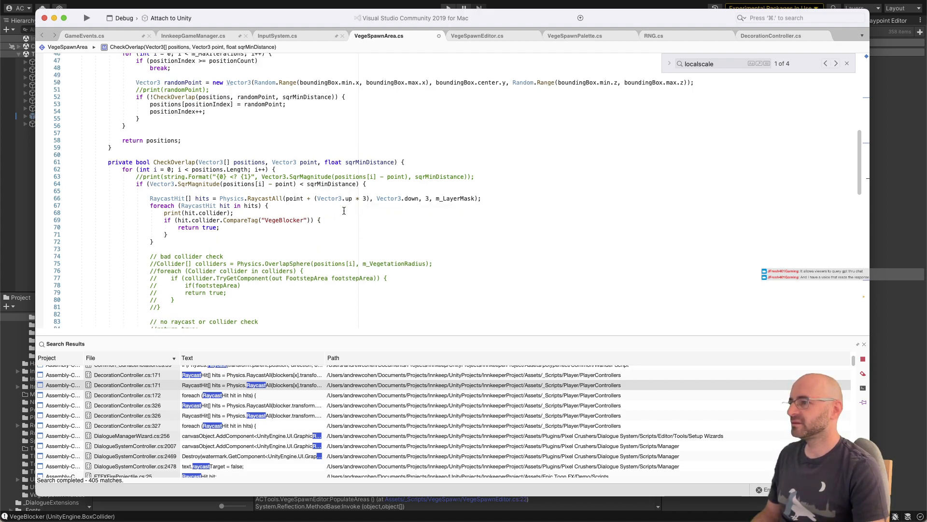
scroll(201, 154, "up", 1)
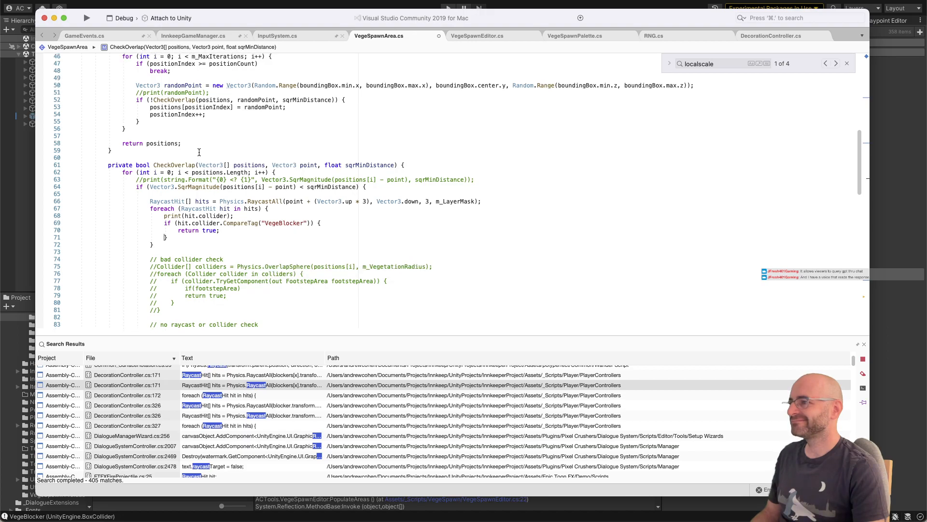
scroll(198, 153, "up", 1)
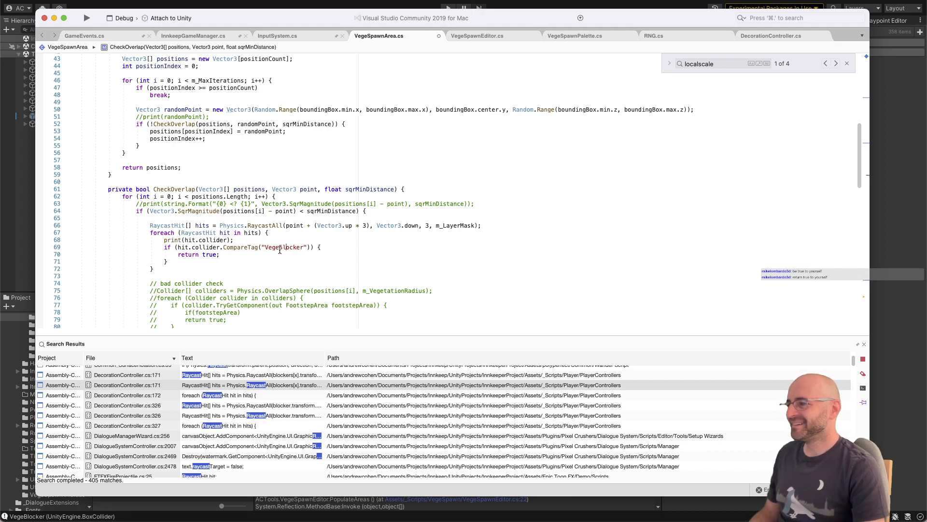
mouse_move(208, 127)
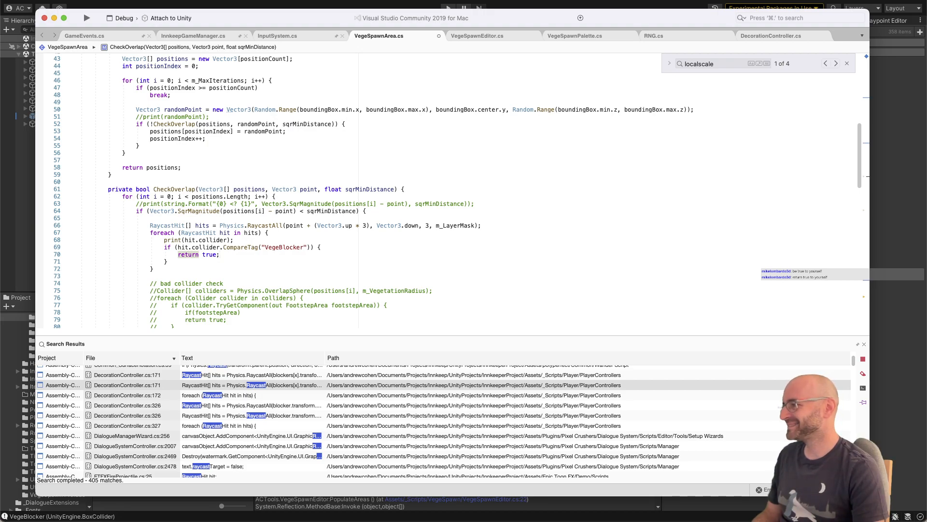
scroll(202, 174, "up", 1)
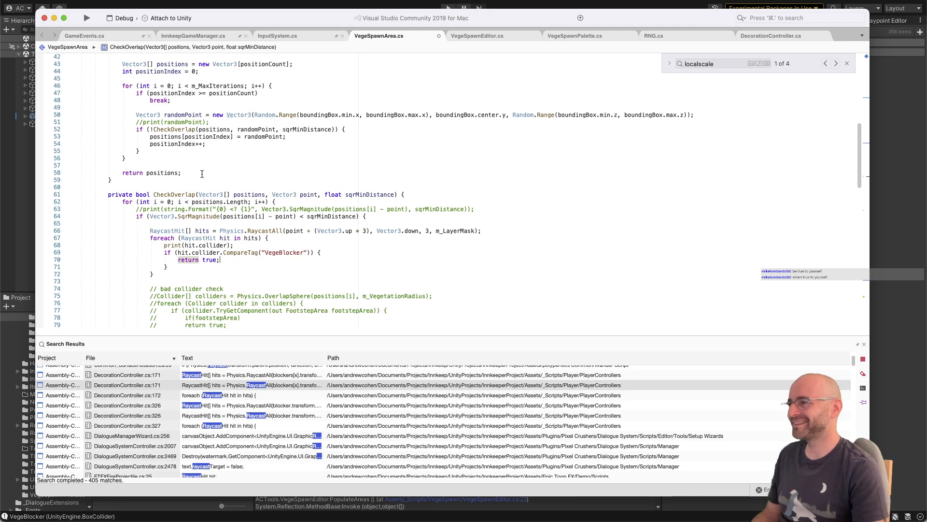
scroll(202, 174, "up", 4)
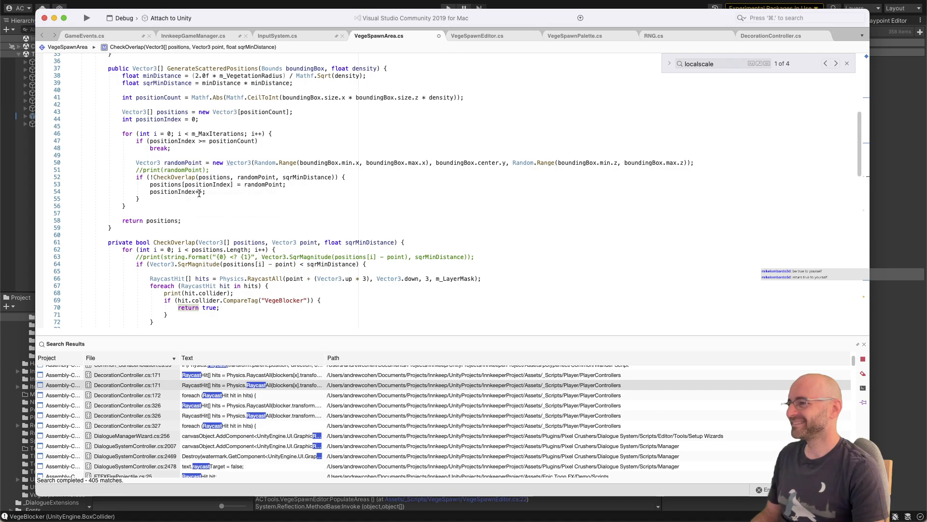
scroll(227, 202, "down", 1)
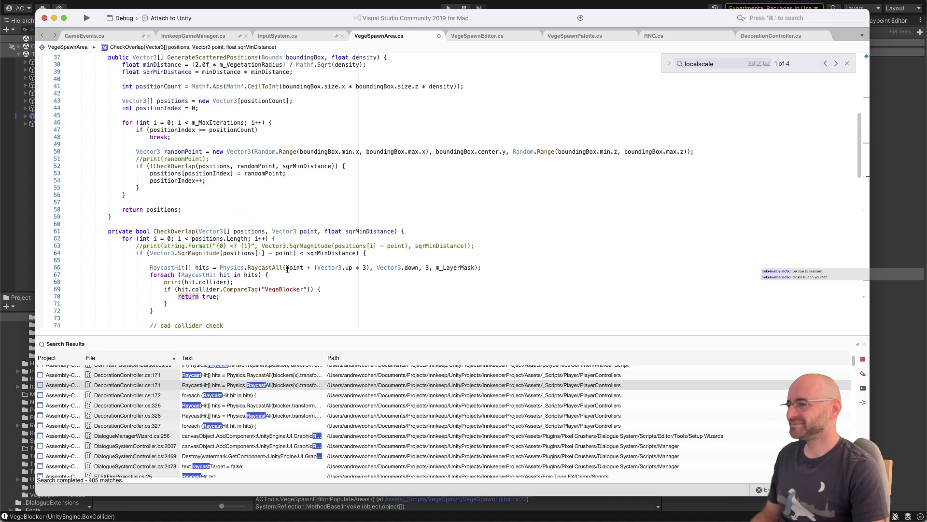
scroll(288, 269, "down", 1)
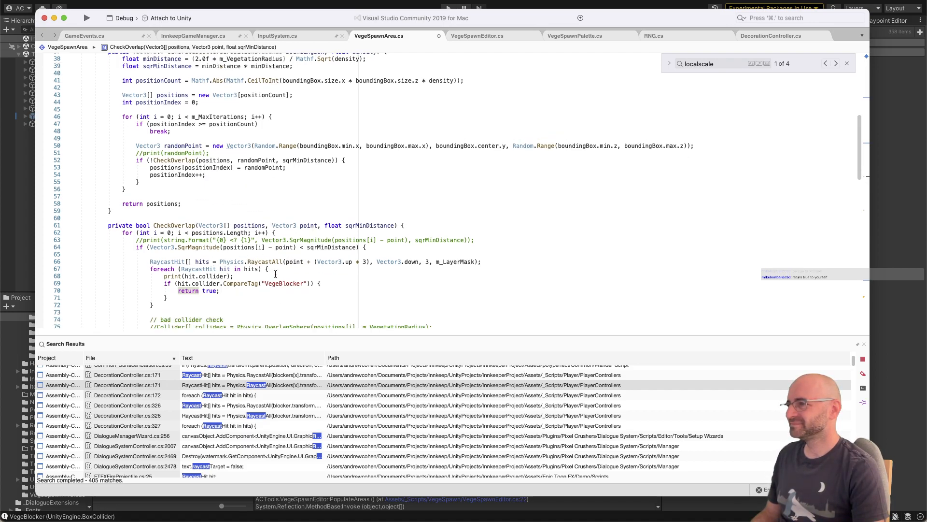
Step: Switch to Unity, save Town_Scene, and open the BrickPath_Corner_A_Inside_Round prefab for editing
key("super+Tab")
scroll(363, 149, "down", 5)
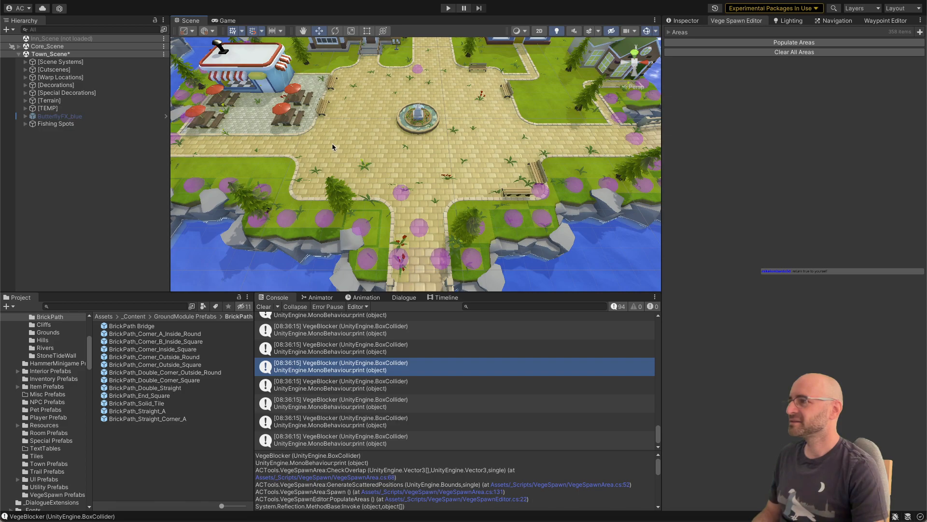
key("ctrl+s")
left_click(388, 132)
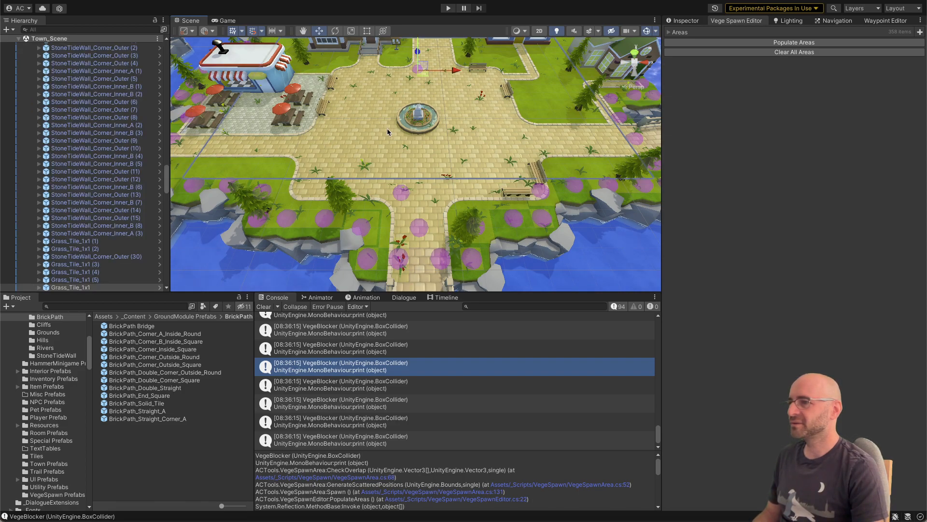
left_click(296, 200)
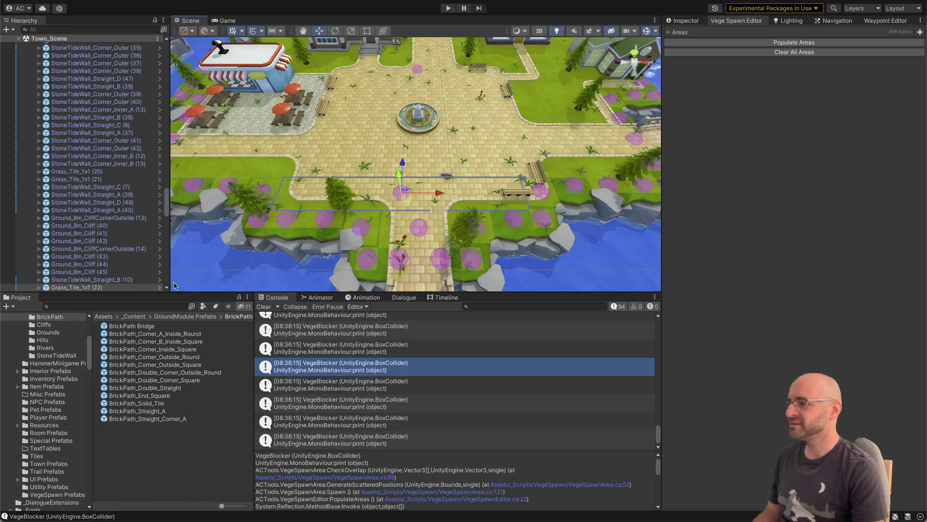
left_click(177, 326)
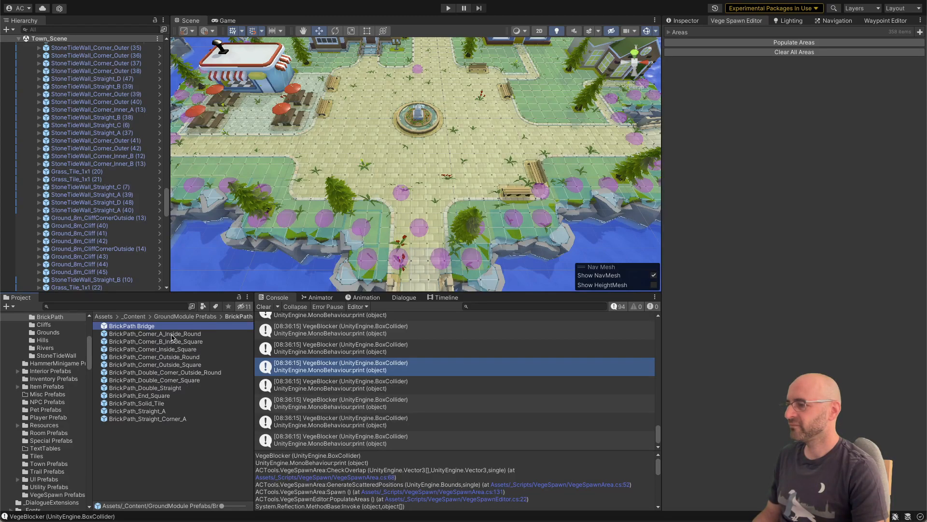
left_click(173, 334)
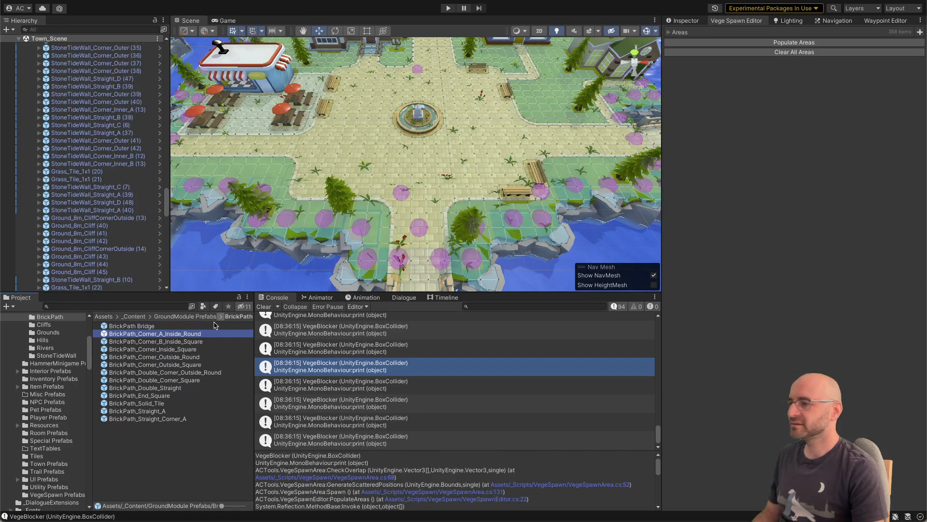
double_click(190, 336)
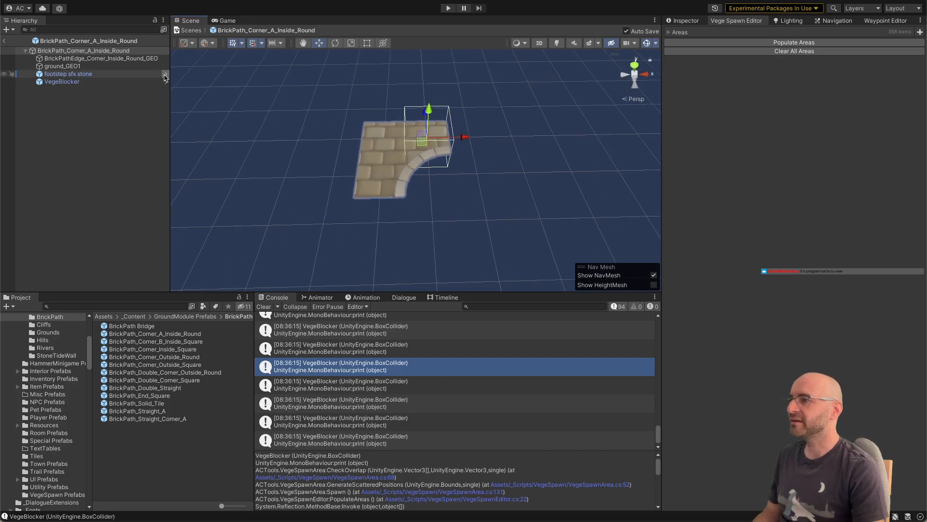
Step: Set the VegeBlocker's X and Z scale to 2 and move it to X -0.5, Z -0.5 over the brick tile
left_click_drag(363, 128, 390, 145, "alt")
scroll(542, 130, "down", 4)
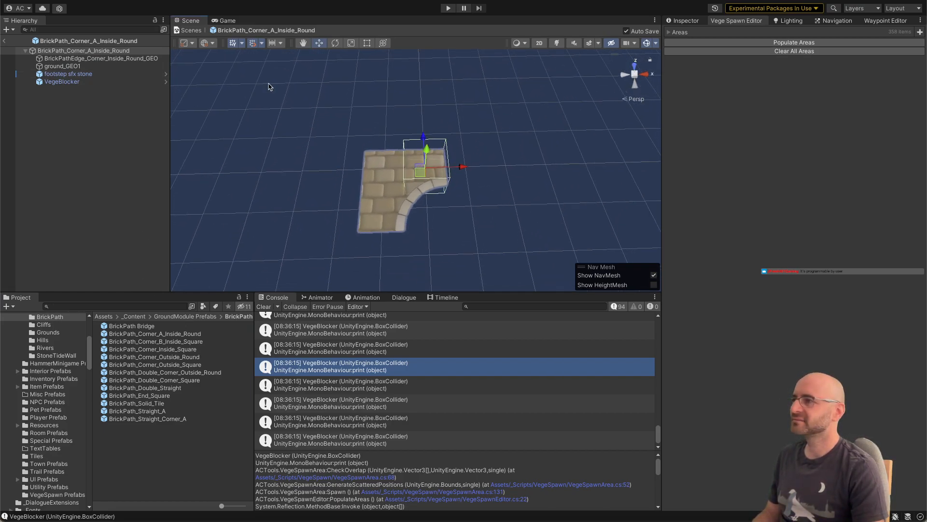
left_click(111, 82)
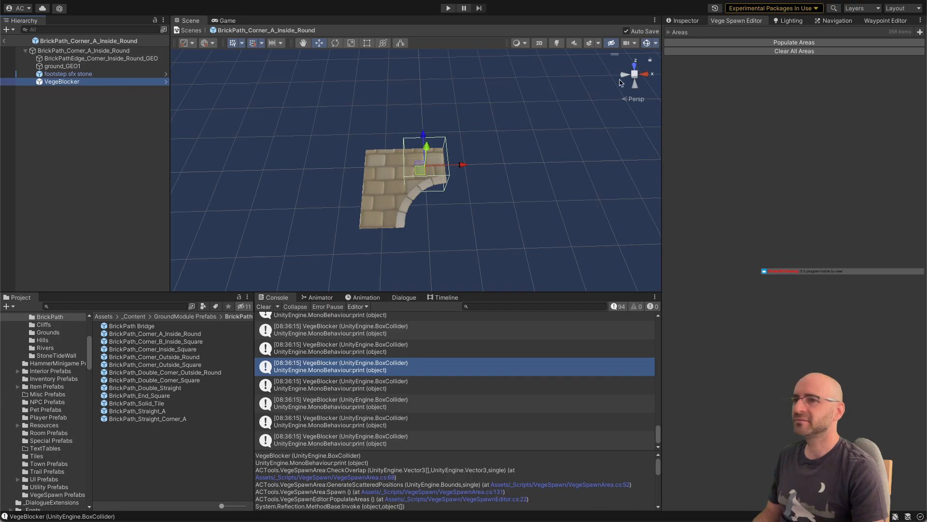
left_click(686, 20)
type("2")
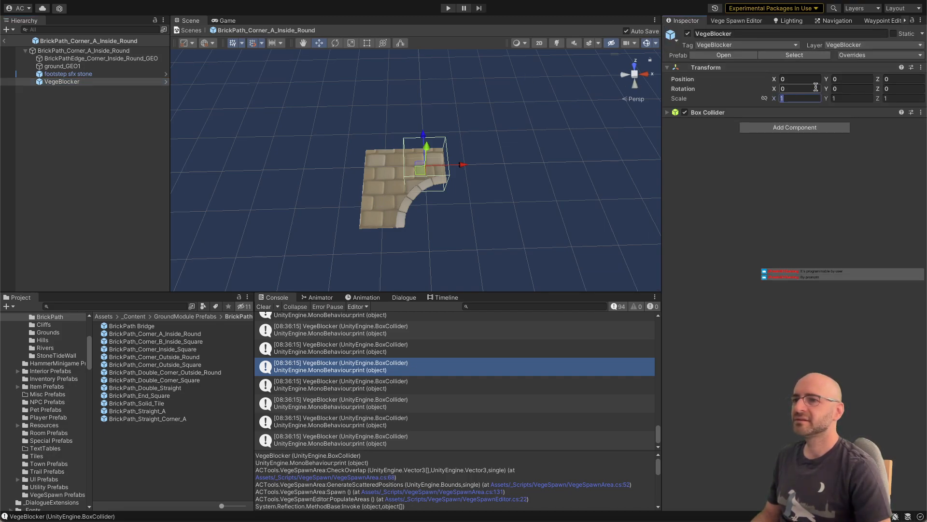
key("Tab")
key("Tab")
type("2")
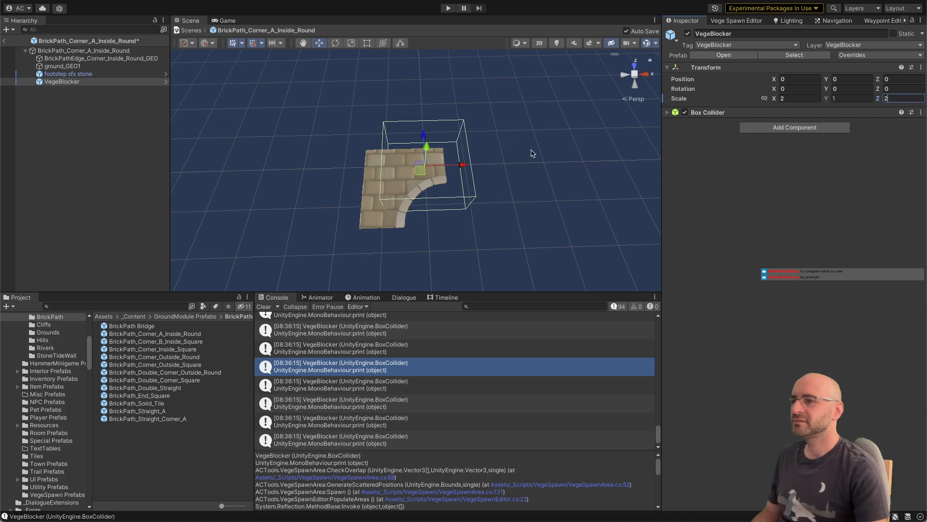
left_click_drag(419, 172, 397, 197)
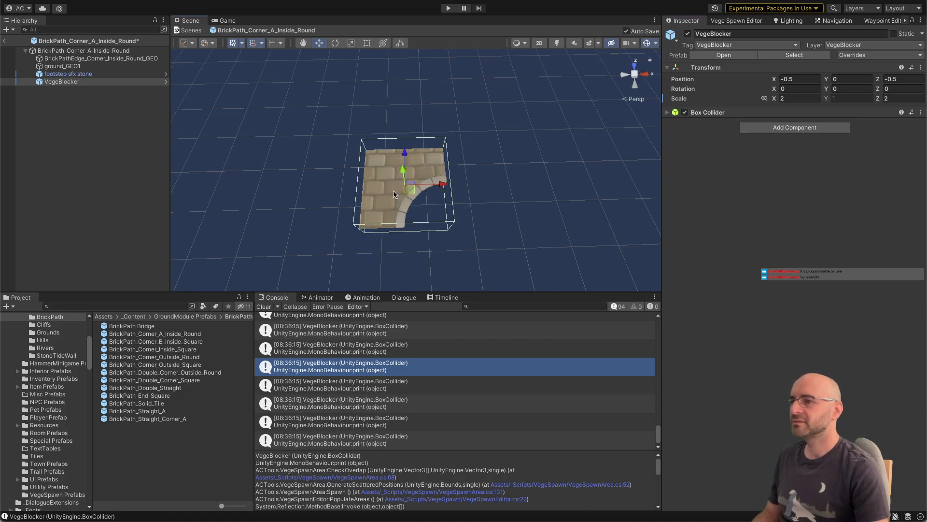
Step: Search the project for "vege spawn" and add the VegetationSpawnZone prefab to the brick corner prefab
left_click(88, 160)
left_click(97, 306)
type("ve")
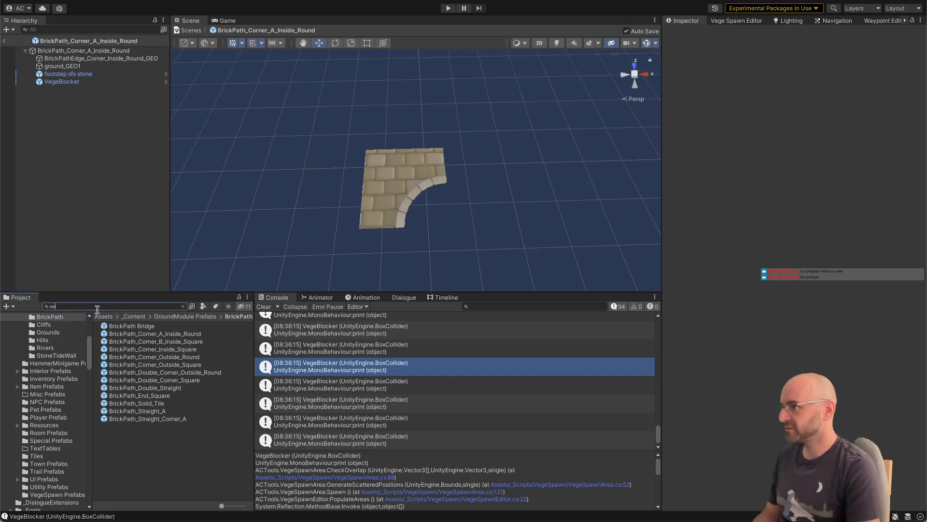
type("gesp")
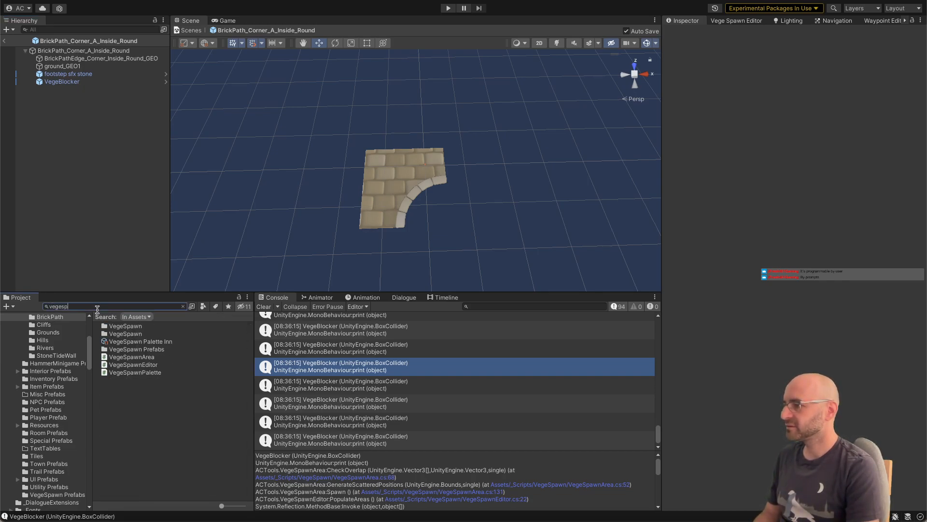
key("BackSpace")
key("BackSpace")
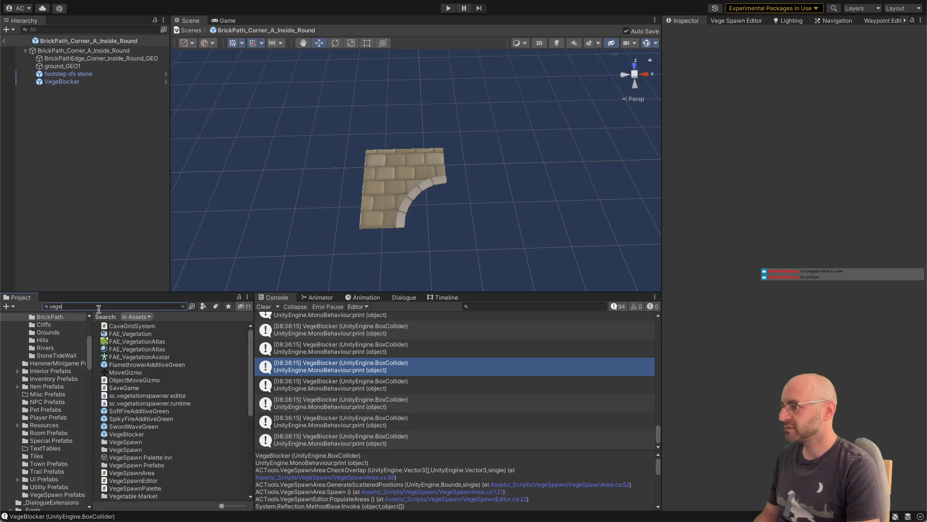
type("spawn")
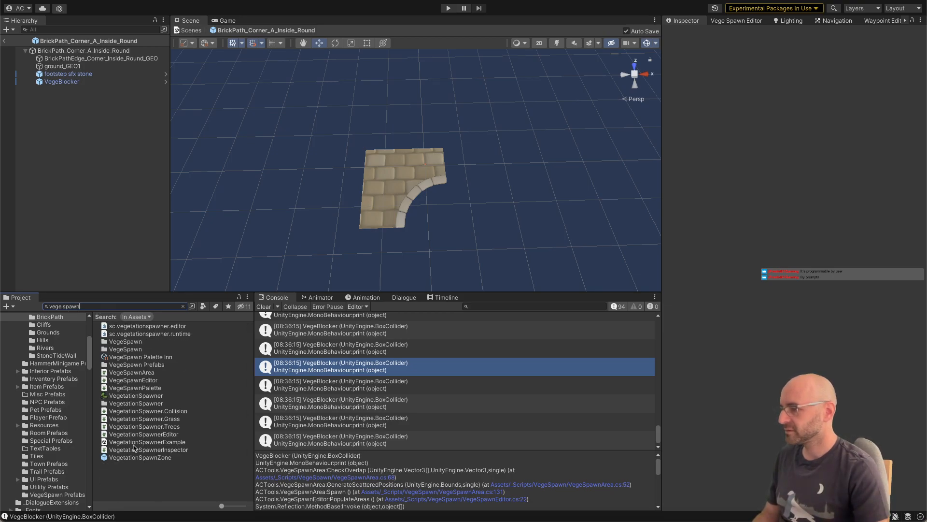
left_click_drag(134, 457, 90, 249)
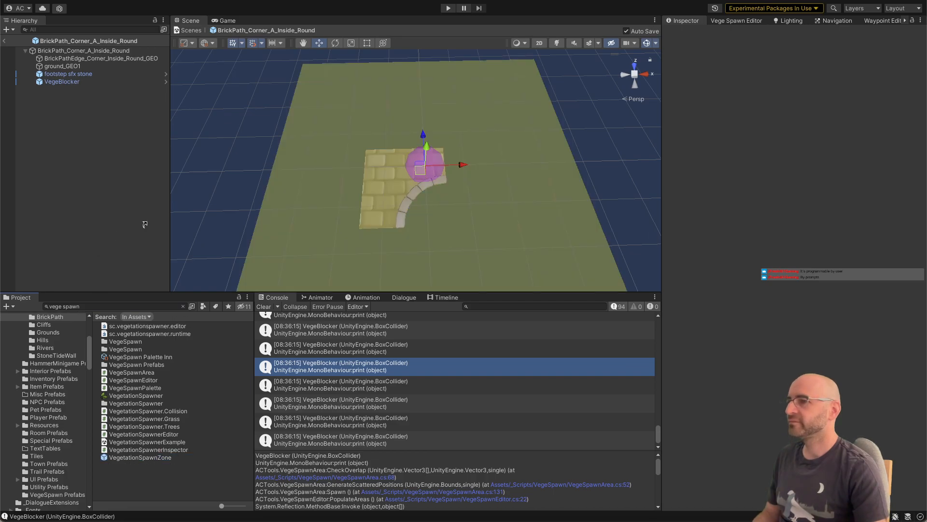
Step: Set the VegetationSpawnZone's spawn area size to 3 on both X and Z
left_click(807, 133)
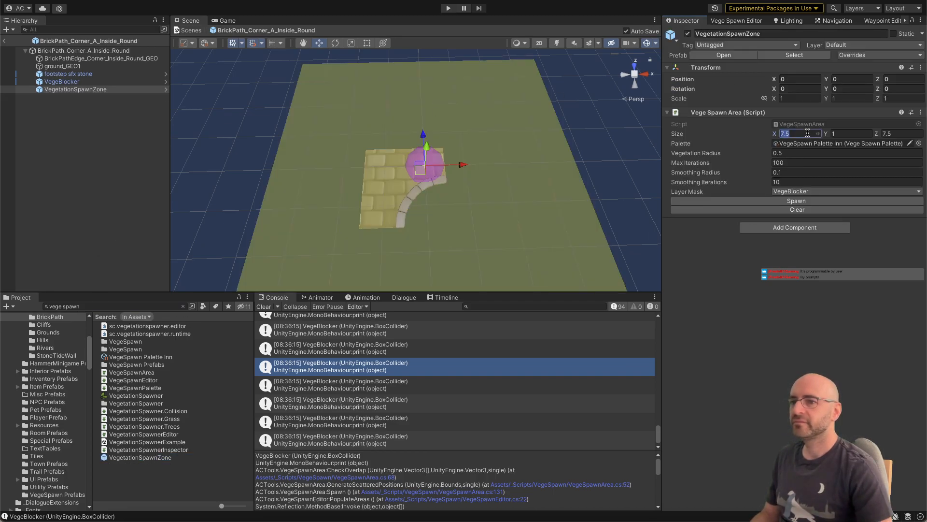
type("3")
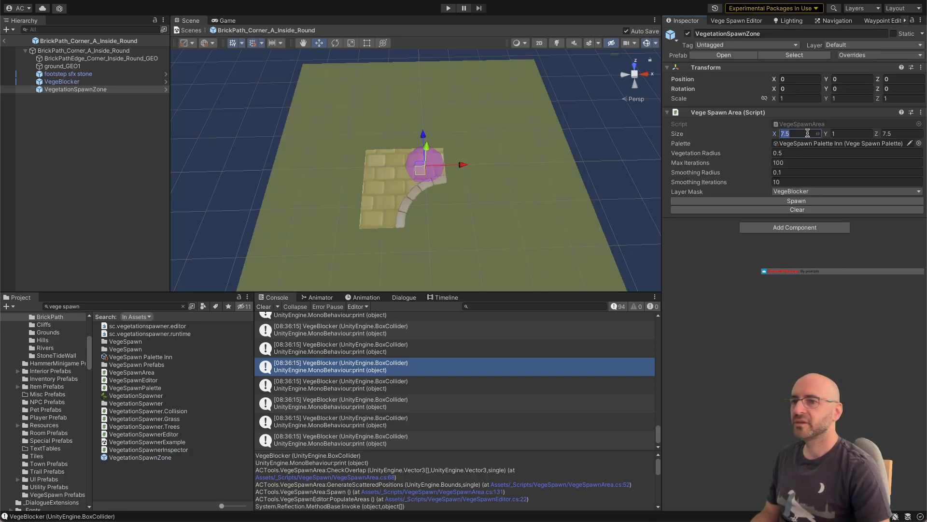
key("Tab")
key("Tab")
type("3")
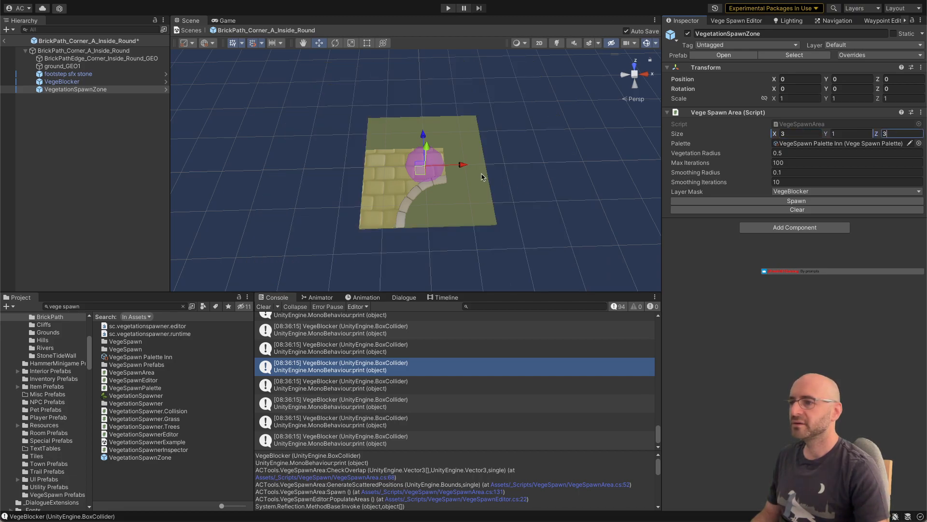
Step: Spawn vegetation in the test zone and inspect from several angles where the plants sit relative to the brick tile
mouse_move(483, 177)
left_mouse_down("alt")
mouse_move(463, 168)
mouse_move(459, 206)
left_mouse_up("alt")
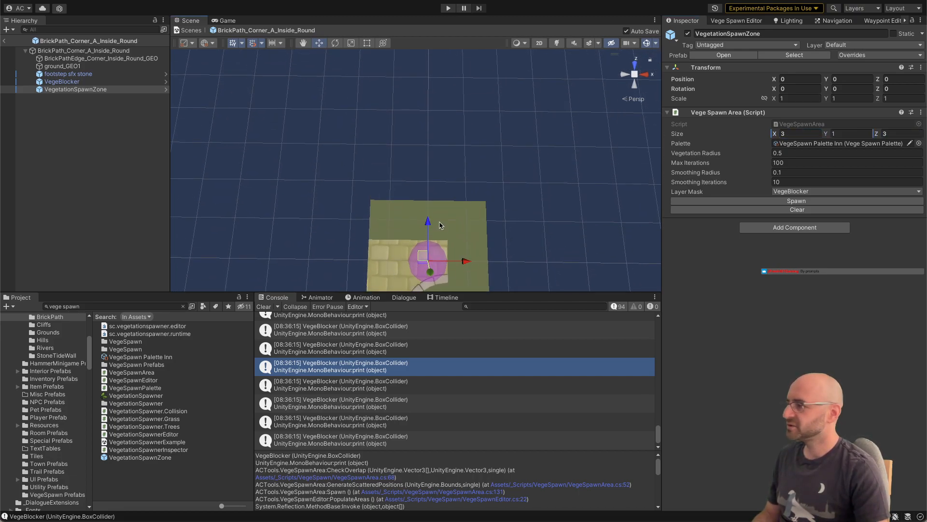
scroll(450, 205, "down", 2)
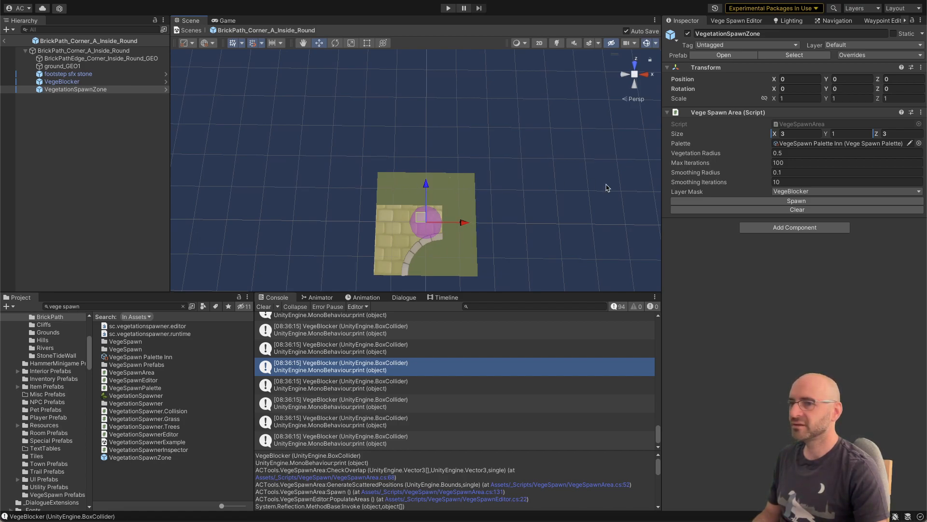
left_click(712, 202)
scroll(514, 175, "up", 3)
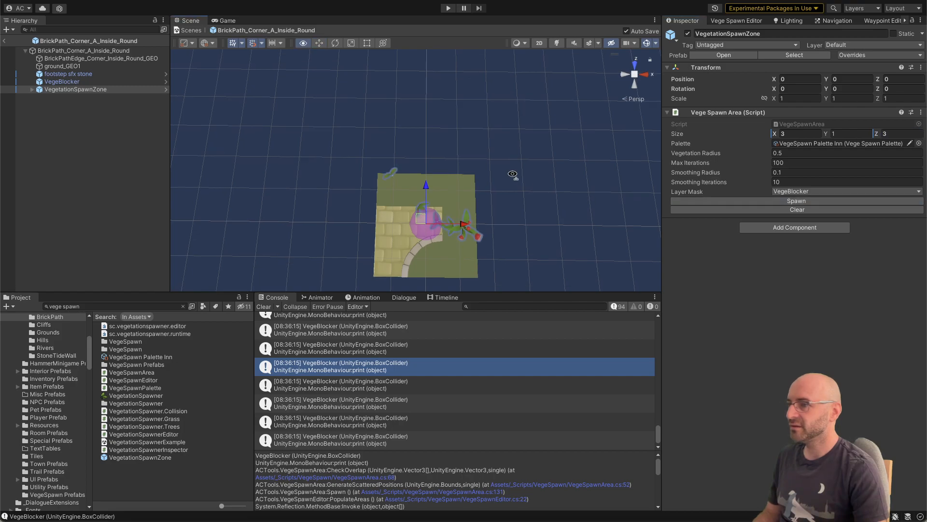
middle_click_drag(512, 256, 515, 171)
left_click_drag(514, 171, 753, 112, "alt")
key("w")
right_click_drag(754, 112, 754, 105)
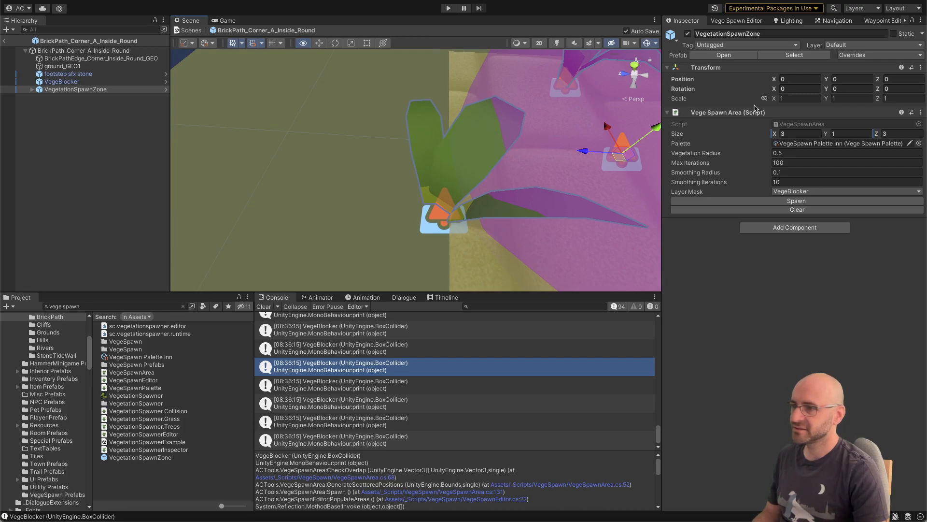
scroll(754, 106, "down", 8)
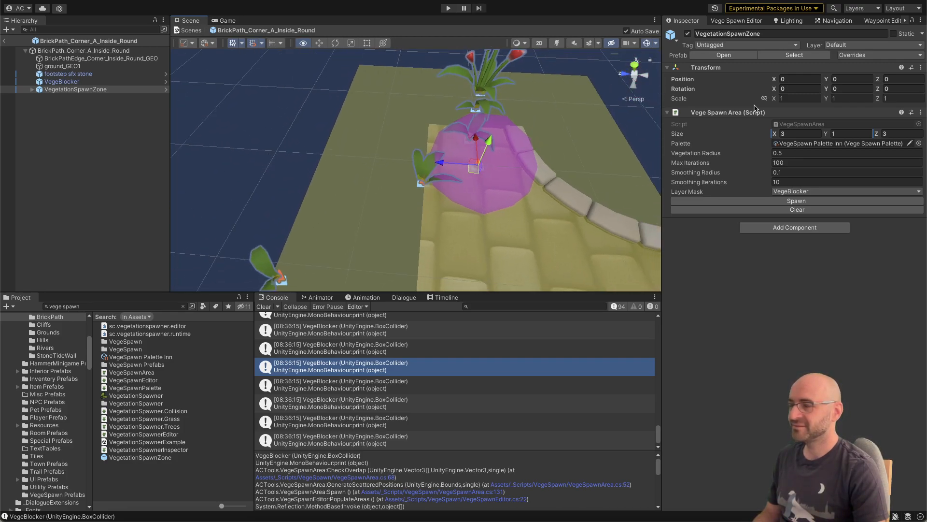
left_click_drag(755, 105, 464, 116, "alt")
middle_click_drag(412, 233, 487, 121)
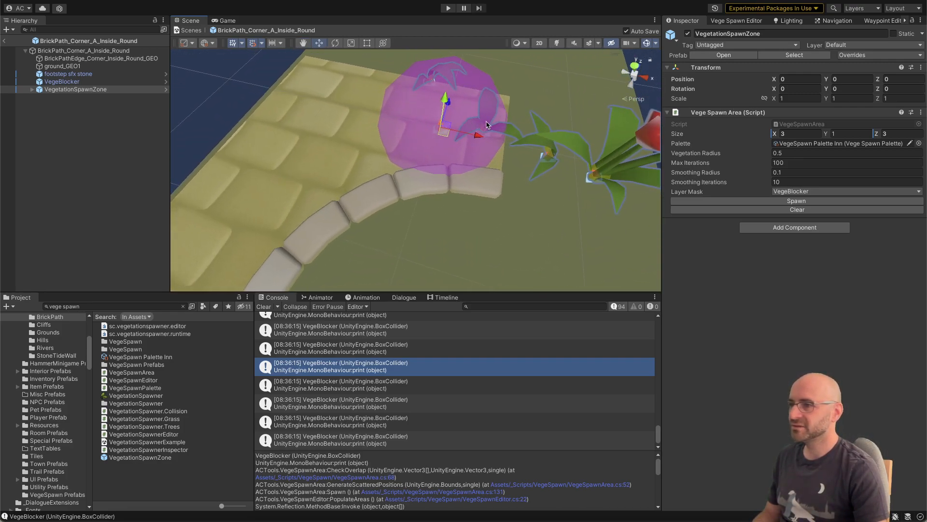
left_click_drag(487, 122, 492, 124, "alt")
scroll(493, 126, "down", 10)
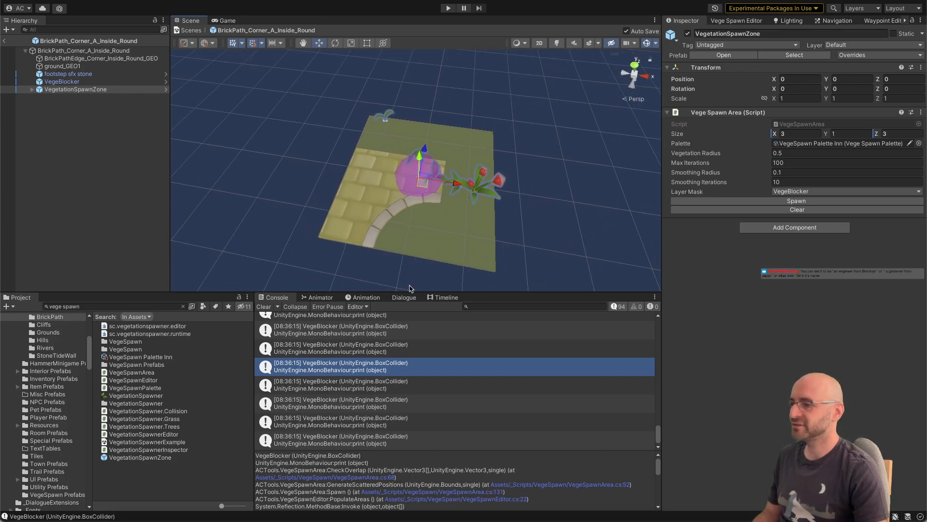
Step: Empty the console and rerun the zone's vegetation spawn from a cleared state, clearing the plants after checking their placement
left_click(264, 307)
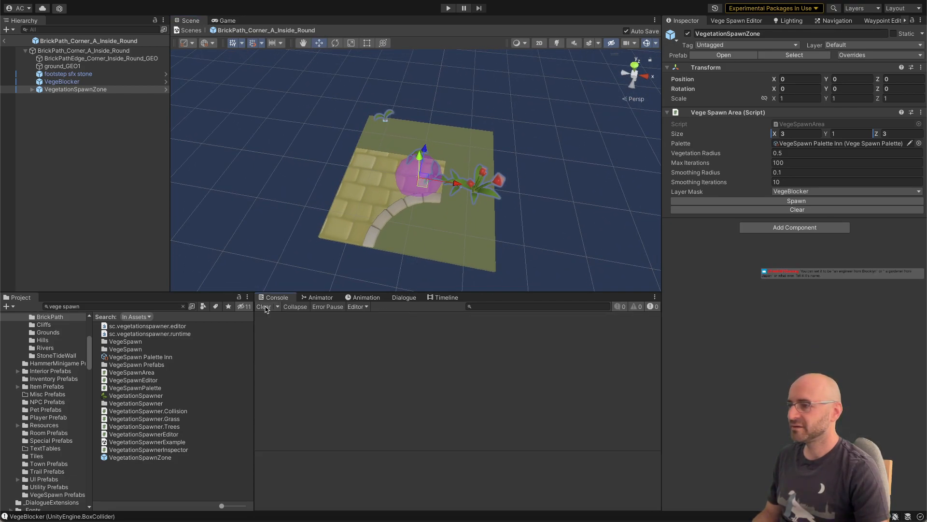
left_click(710, 210)
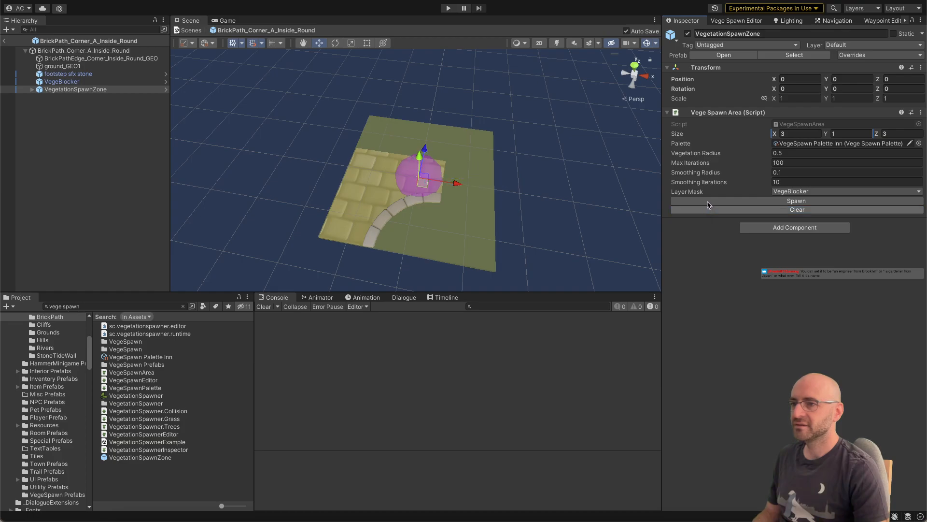
left_click(708, 202)
right_click_drag(411, 229, 431, 238)
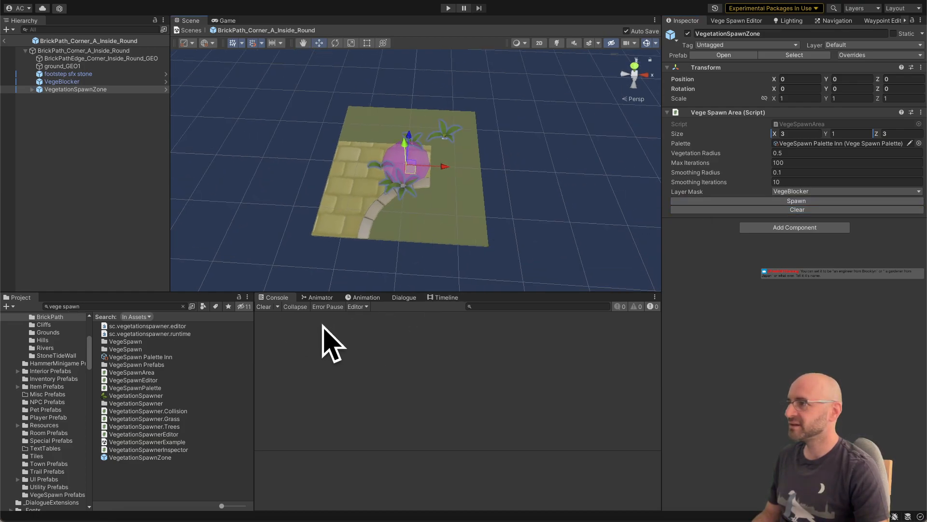
right_click_drag(395, 248, 657, 214)
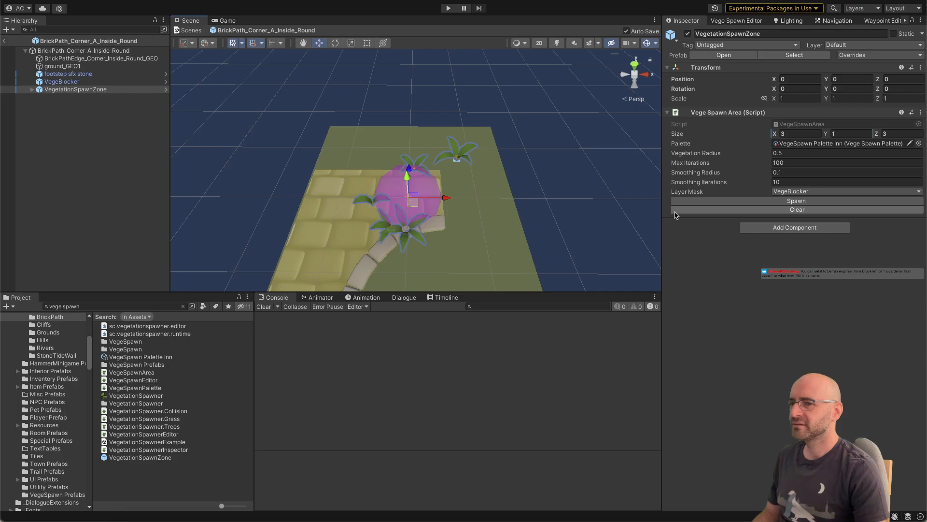
left_click(676, 213)
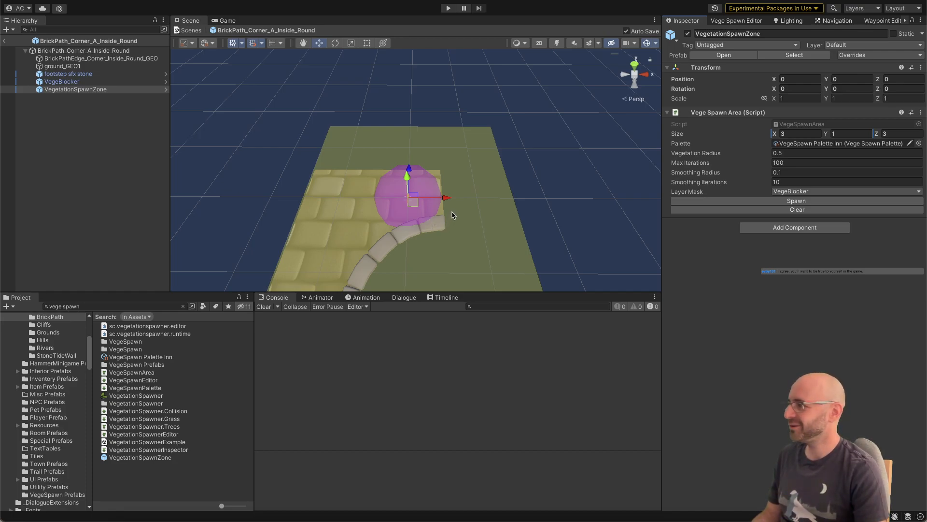
mouse_move(449, 222)
left_mouse_down("alt")
mouse_move(446, 231)
mouse_move(418, 225)
mouse_move(457, 216)
mouse_move(401, 217)
mouse_move(403, 228)
mouse_move(459, 221)
mouse_move(443, 224)
left_mouse_up("alt")
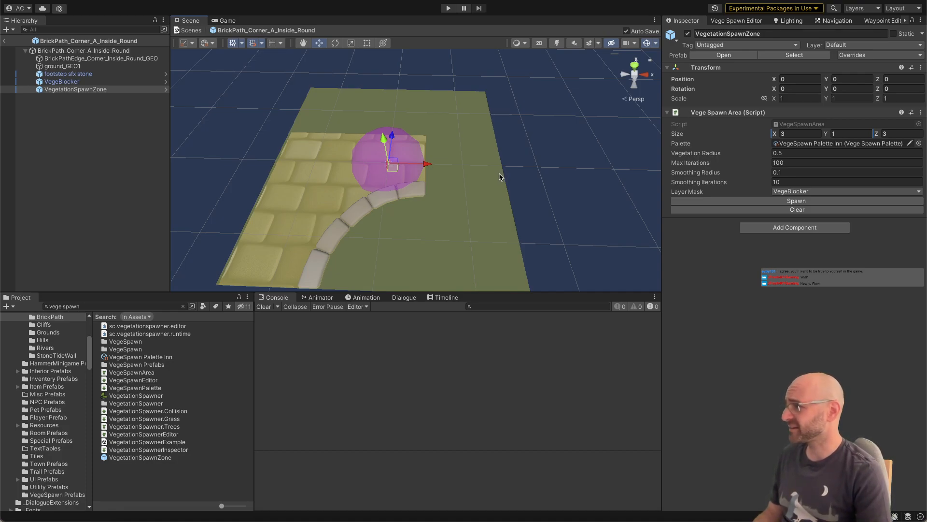
right_click_drag(506, 174, 507, 177)
key("s")
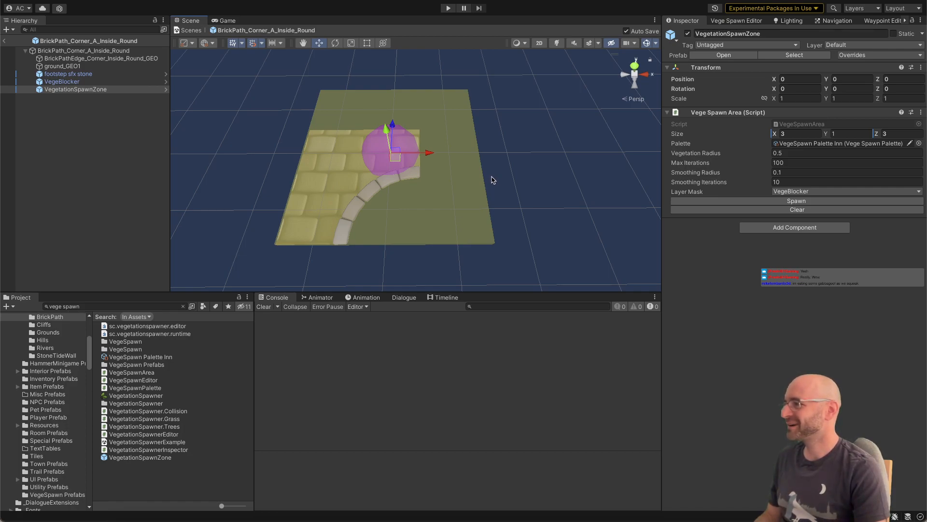
right_click_drag(480, 185, 481, 185)
key("a")
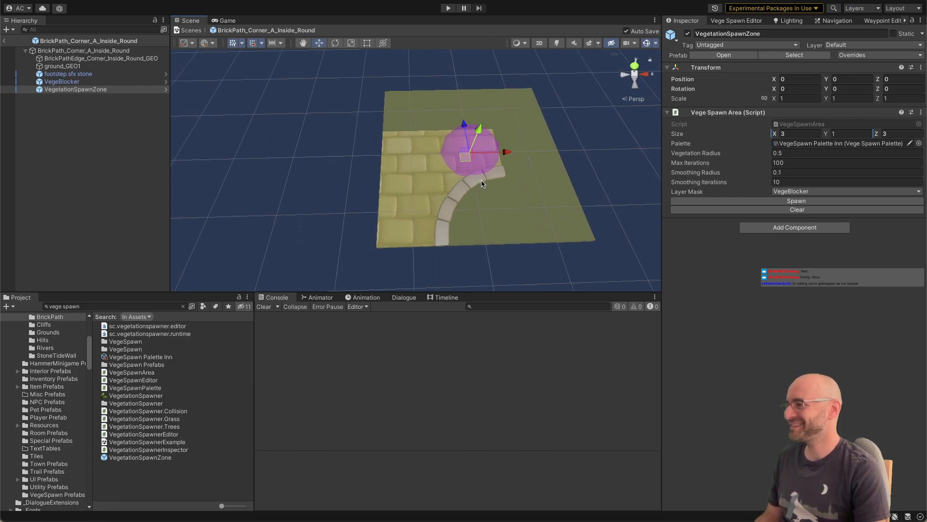
key("d")
right_click_drag(482, 184, 463, 186)
key("e")
key("a")
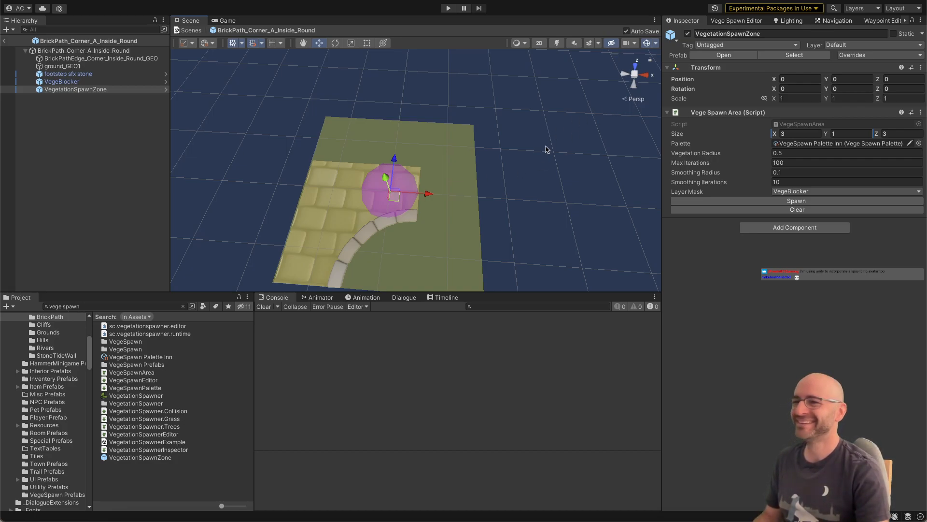
scroll(548, 147, "down", 3)
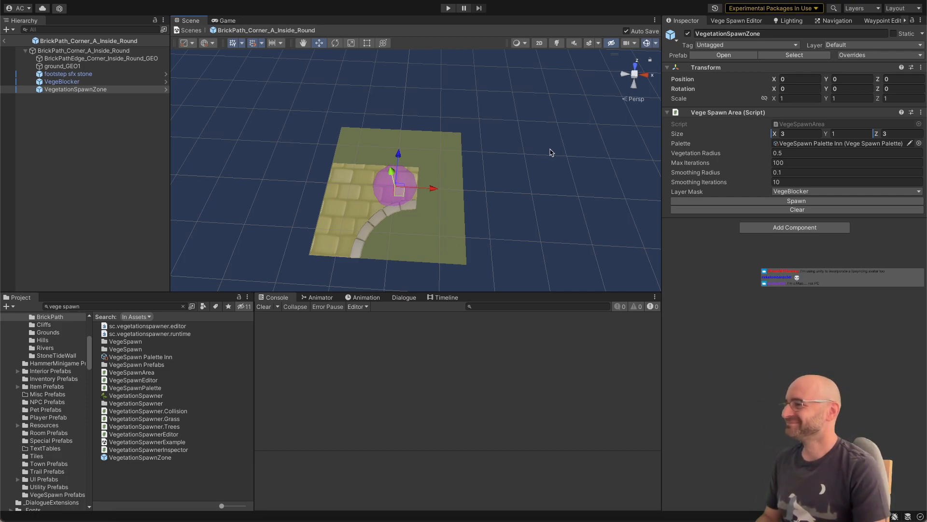
left_click_drag(548, 152, 546, 164, "alt")
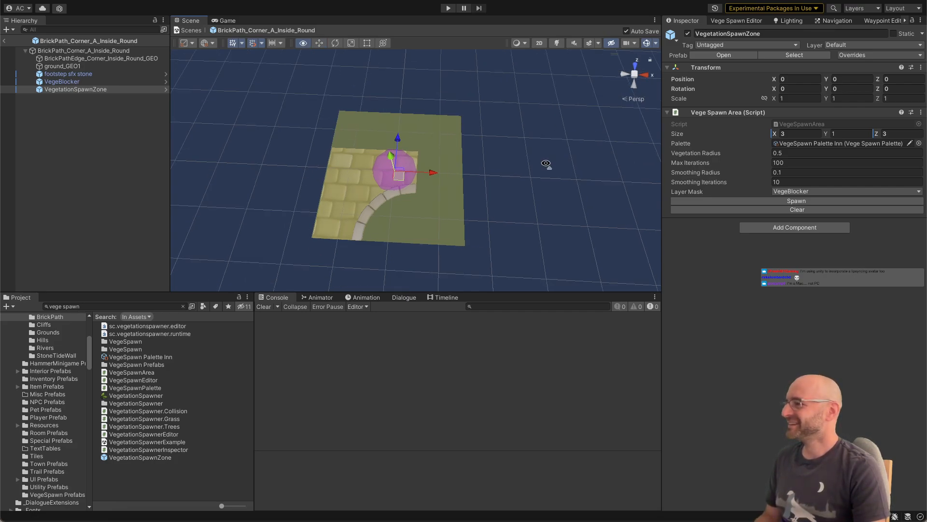
right_click_drag(545, 163, 545, 164)
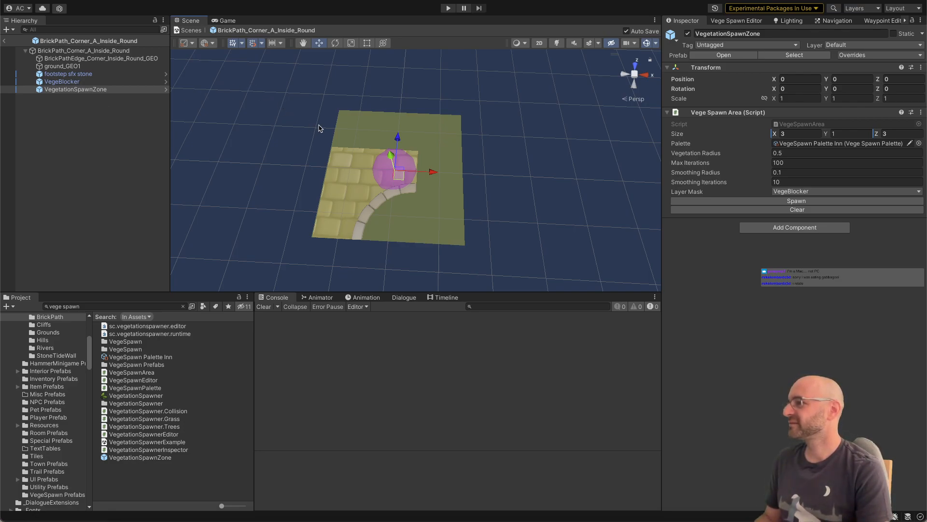
right_click_drag(320, 128, 323, 128)
key("w")
key("s")
key("a")
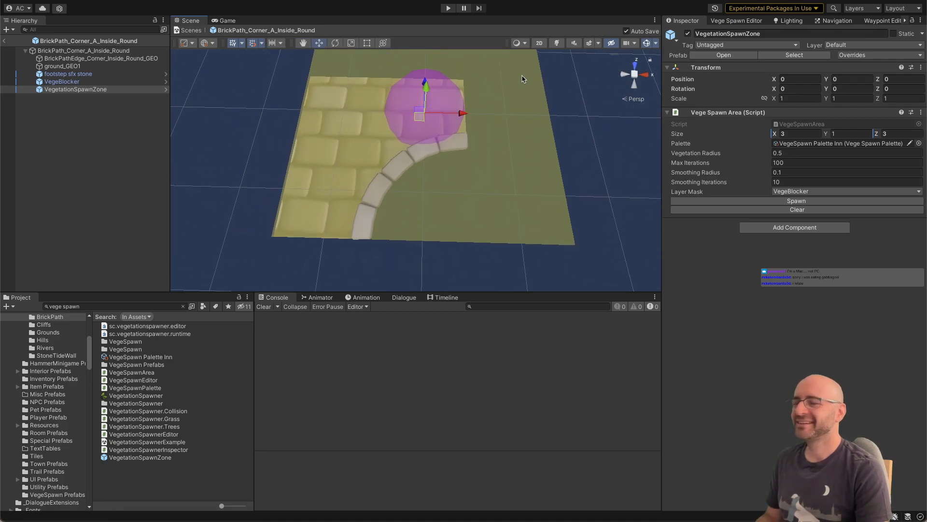
Step: Switch to Visual Studio and insert a new line below the Physics.RaycastAll call in VegeSpawnArea's CheckOverlap method
key("super+Tab")
scroll(292, 215, "down", 5)
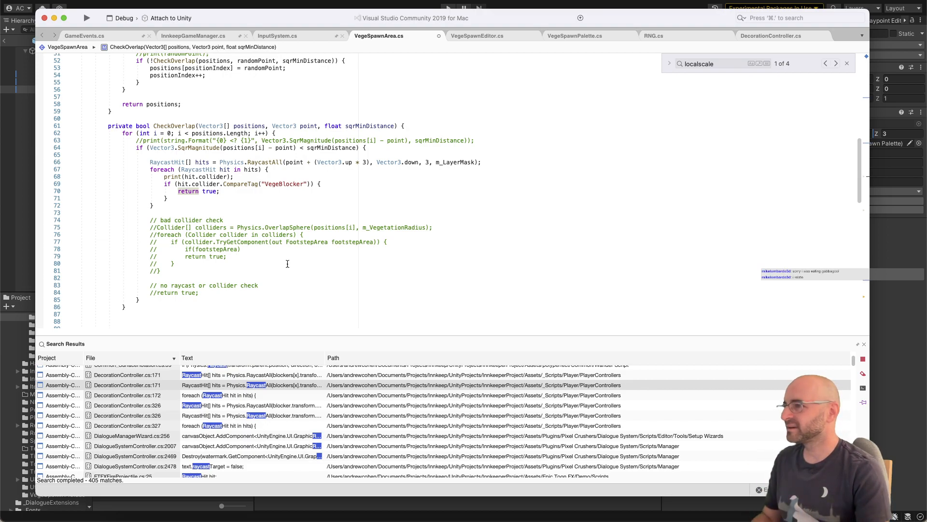
left_click(502, 157)
key("Return")
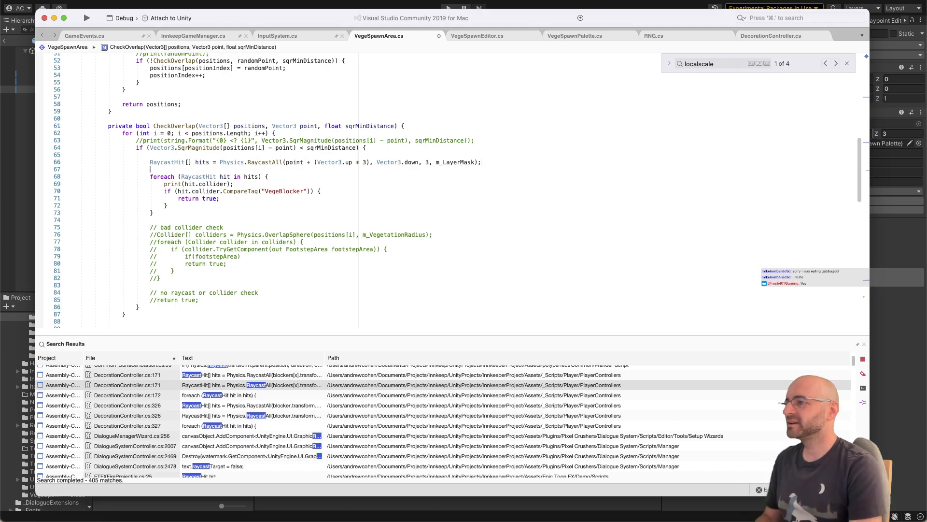
type("debugdr")
key("BackSpace")
key("BackSpace")
key("BackSpace")
key("BackSpace")
key("BackSpace")
key("BackSpace")
key("BackSpace")
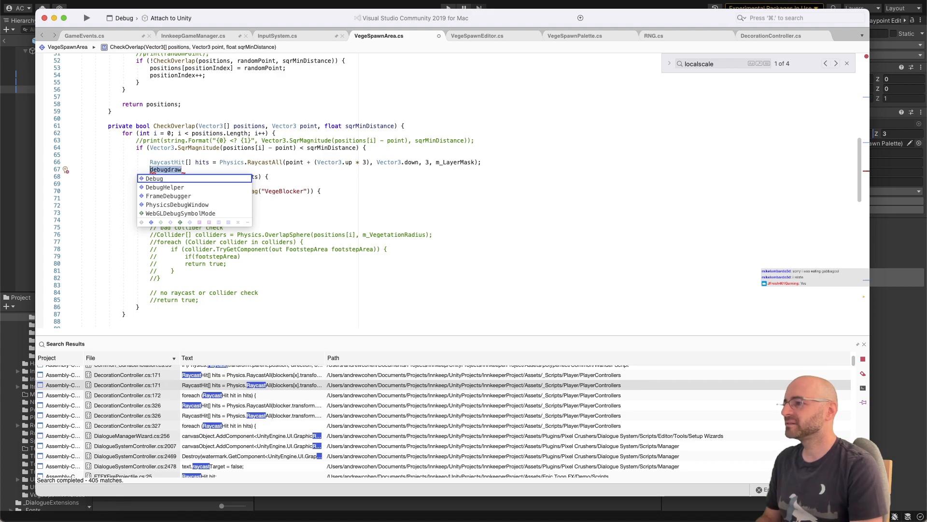
type("drawgizmo")
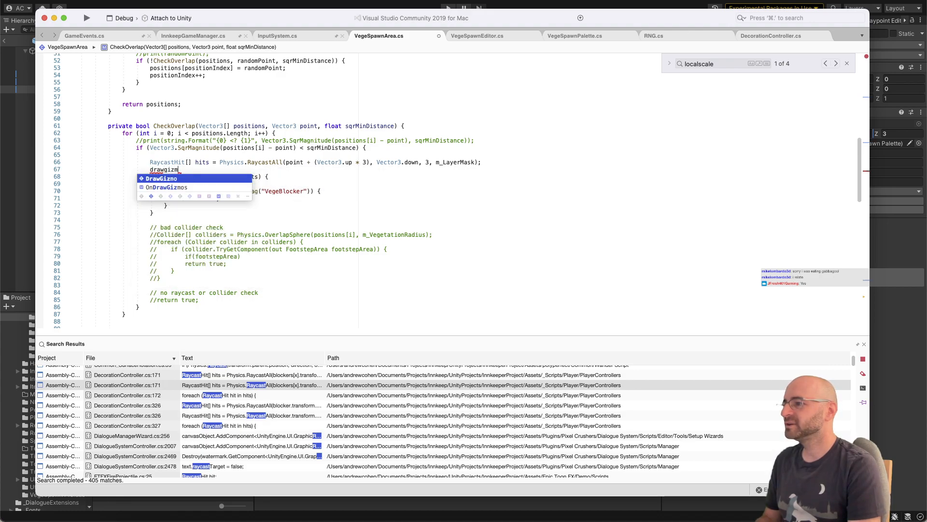
key("Return")
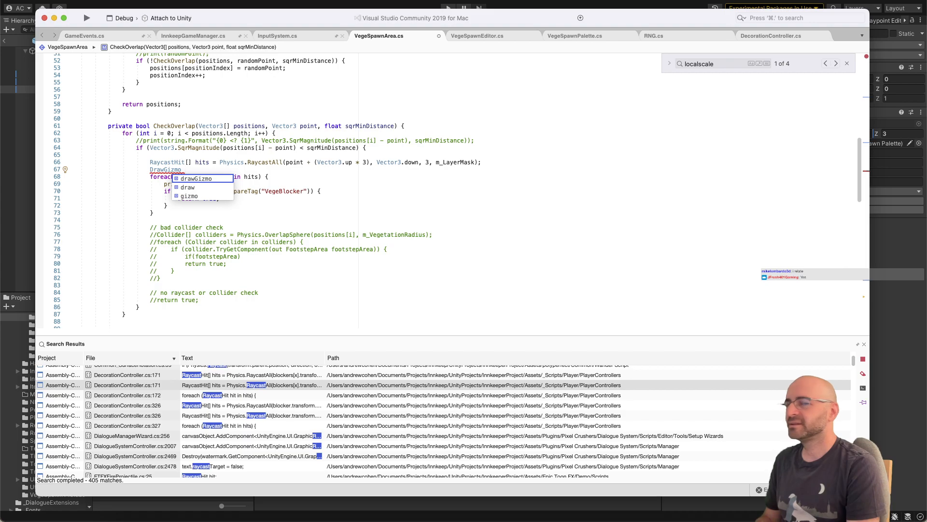
key("super+Tab")
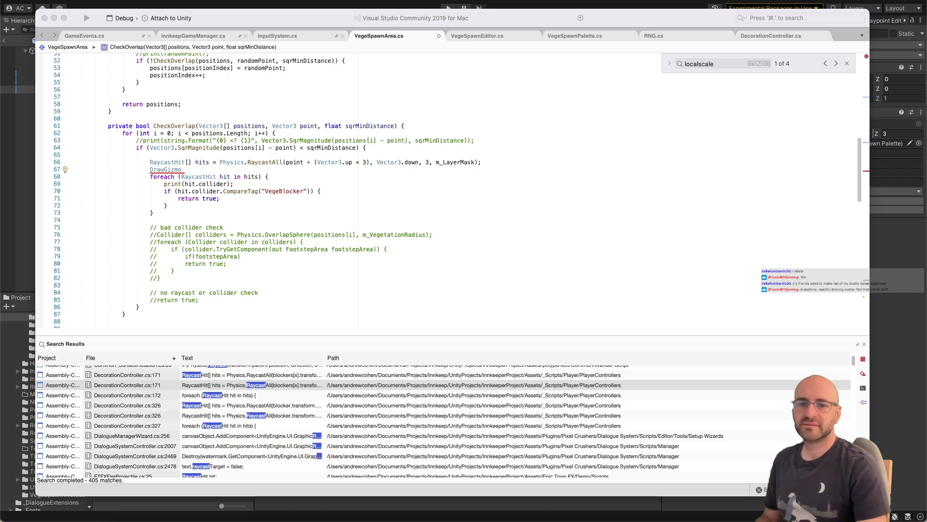
left_click(389, 169)
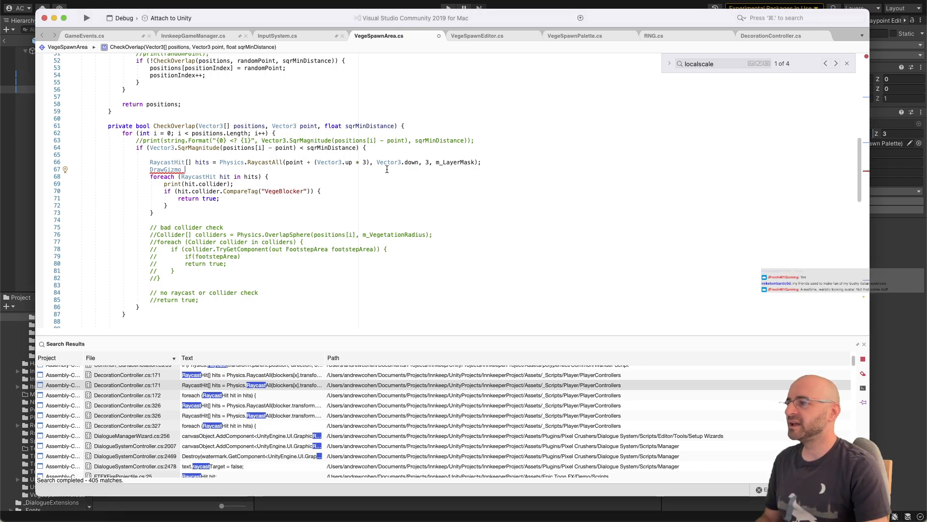
key("alt+BackSpace")
Step: Add Debug.DrawLine(point + Vector3.up * 3, point); on the line after the RaycastAll call and save the script
type("debug.dra")
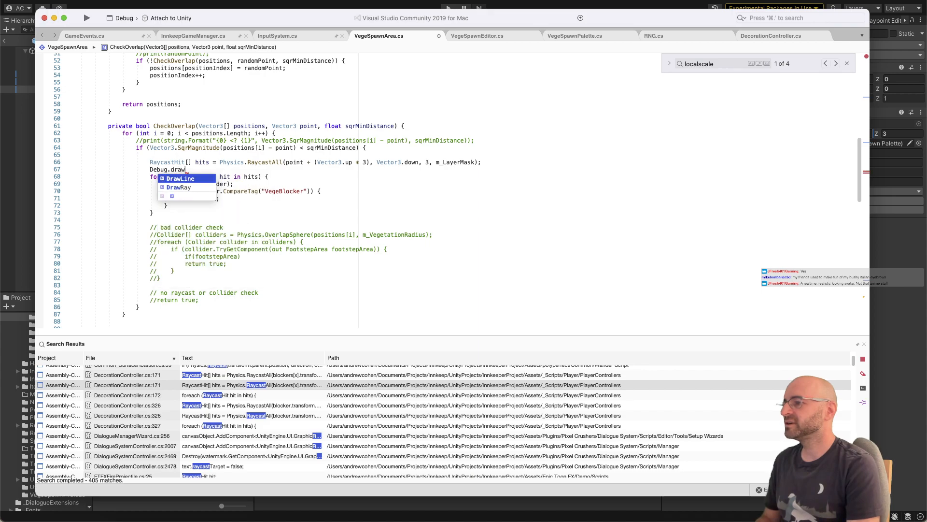
type("wline")
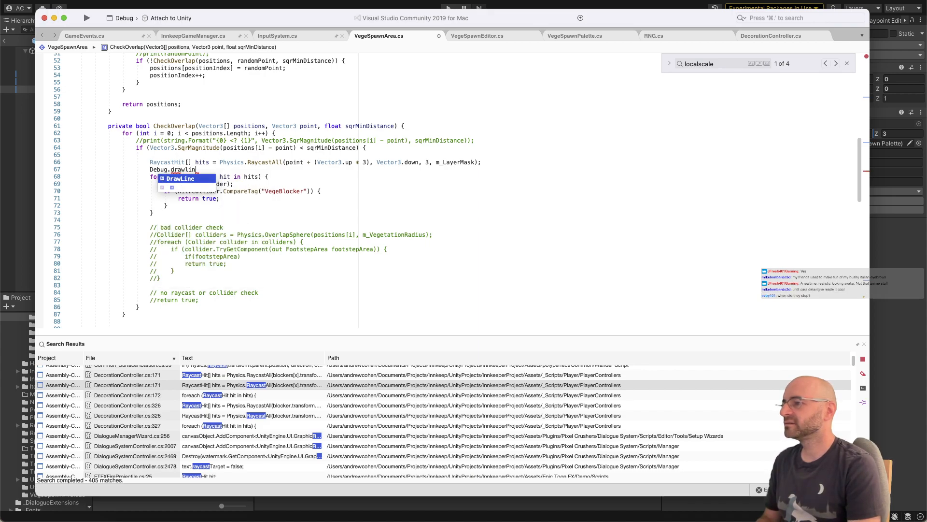
key("Return")
type("(")
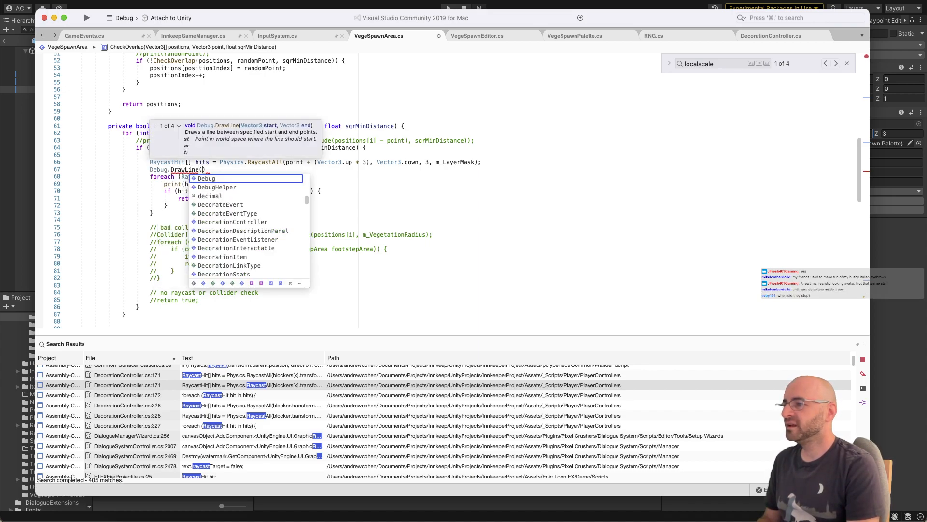
type("point + ")
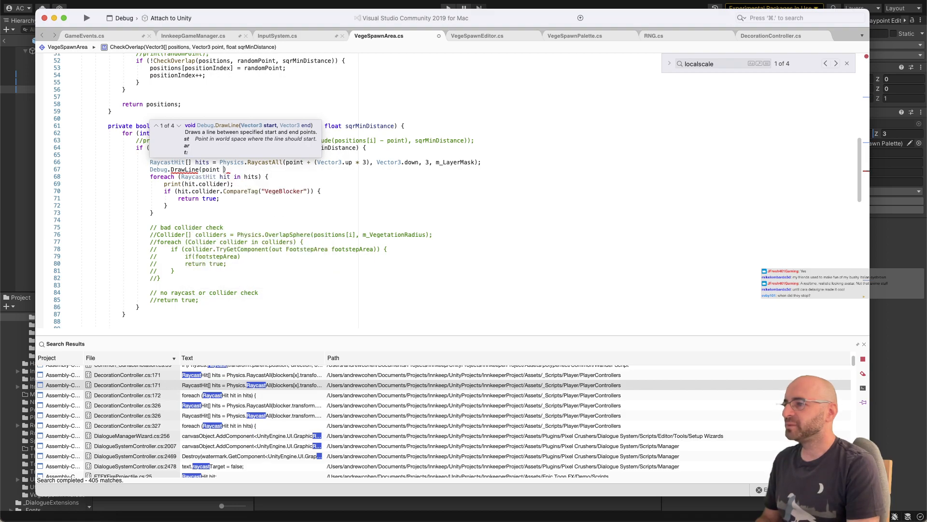
type("Vector3.up")
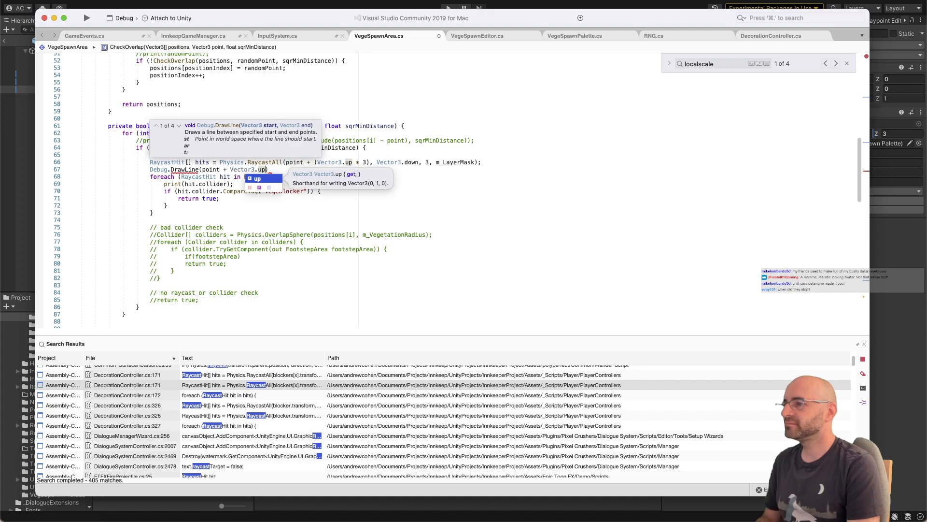
type(" * 3,")
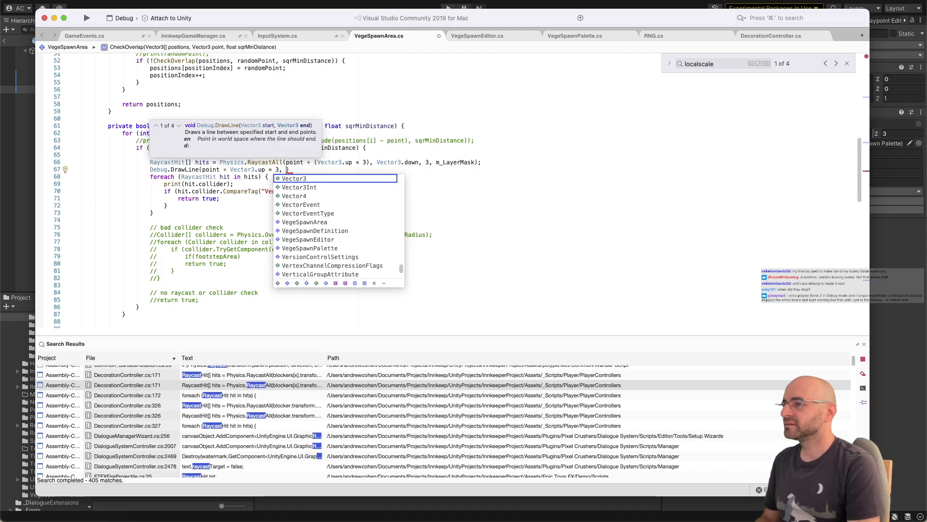
type("point);")
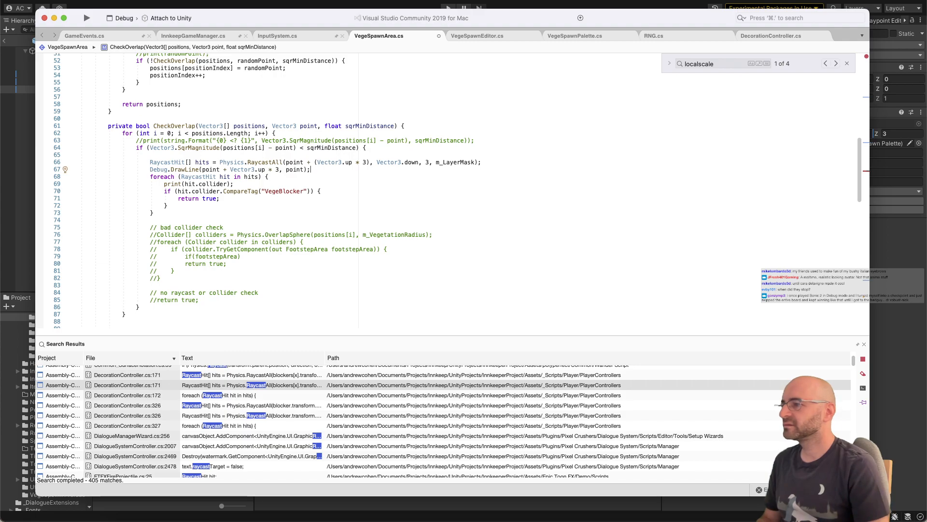
key("super+s")
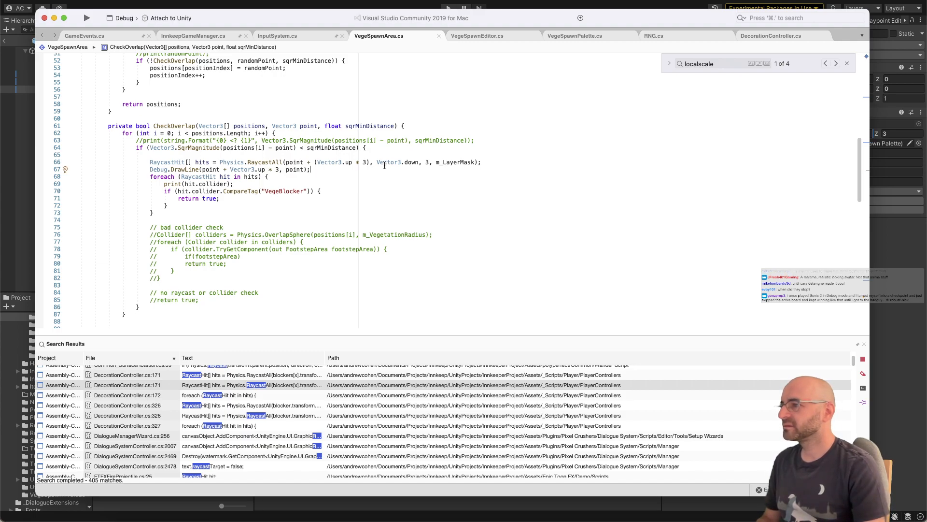
Step: Switch to Unity and spawn the VegetationSpawnZone's vegetation twice, inspecting the tile for debug lines and plant placement
left_click(279, 3)
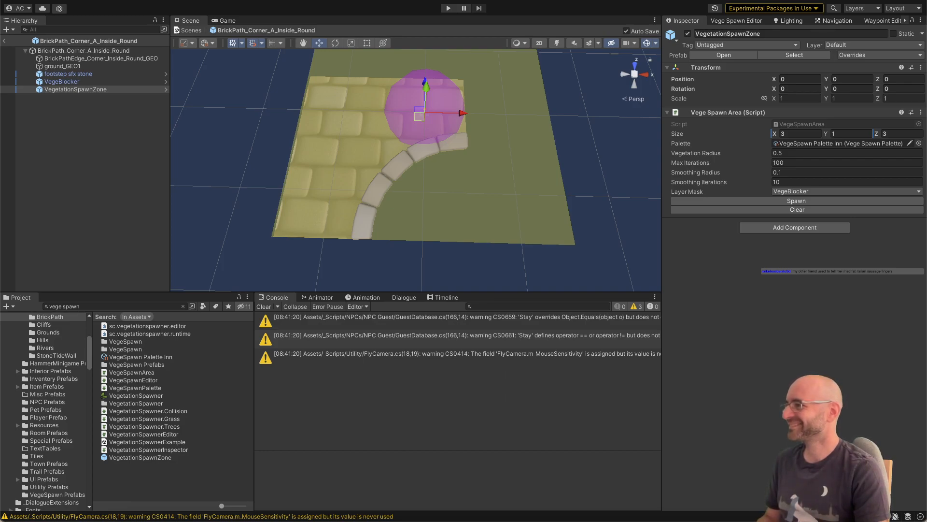
left_click_drag(309, 127, 311, 127, "alt")
scroll(313, 123, "down", 2)
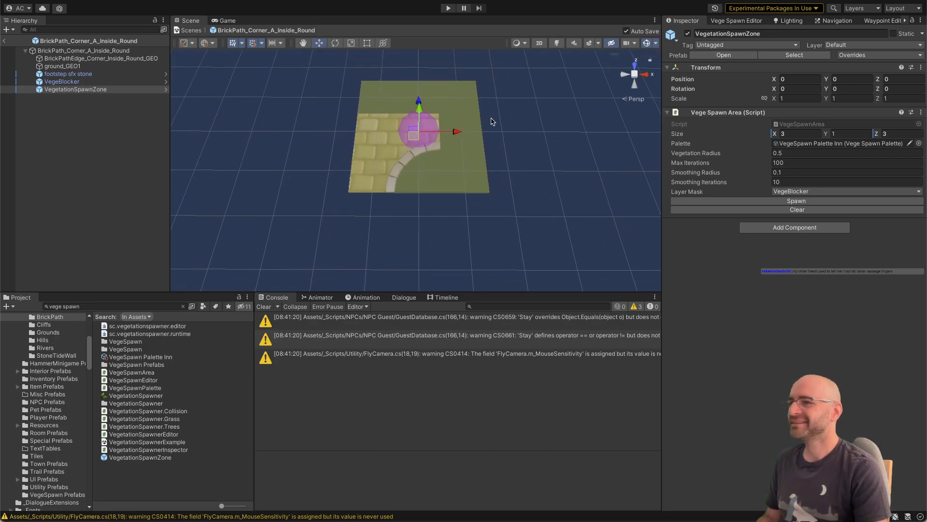
left_click(740, 200)
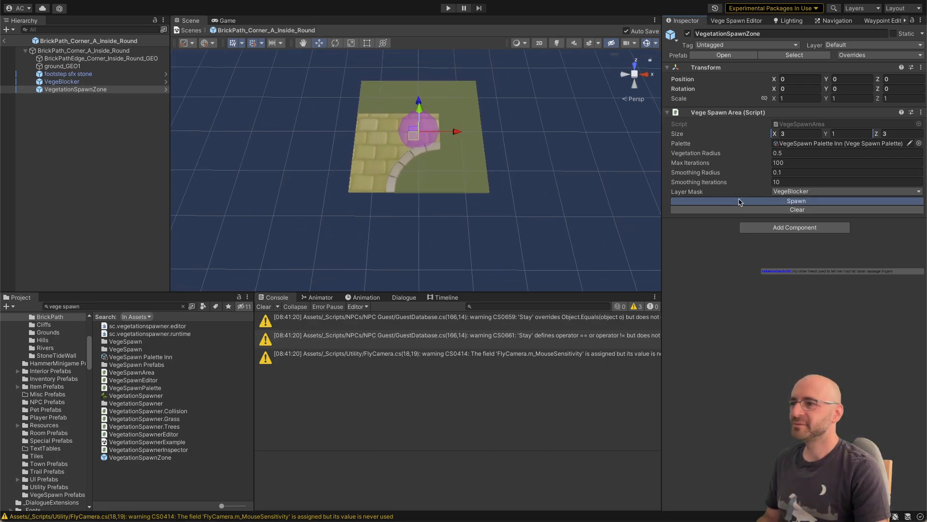
left_click_drag(538, 171, 518, 117, "alt")
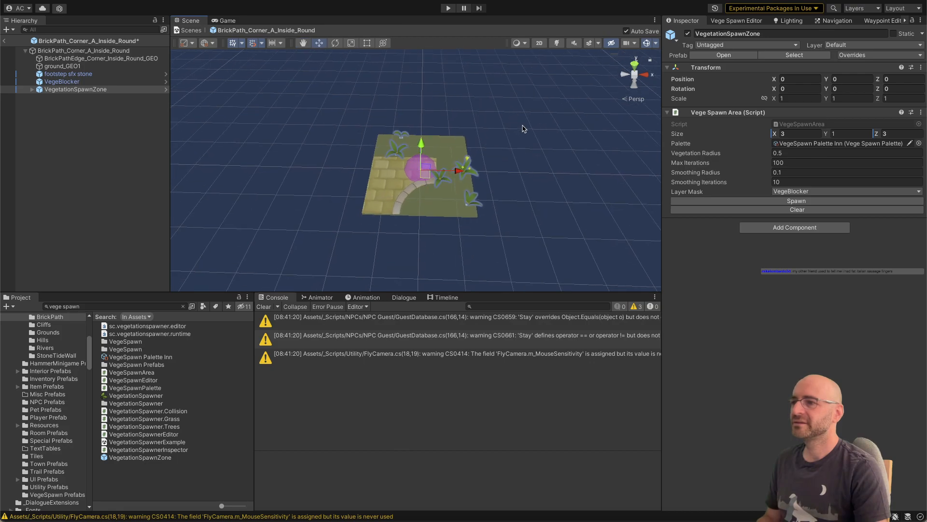
middle_click_drag(524, 128, 549, 170)
left_click(715, 201)
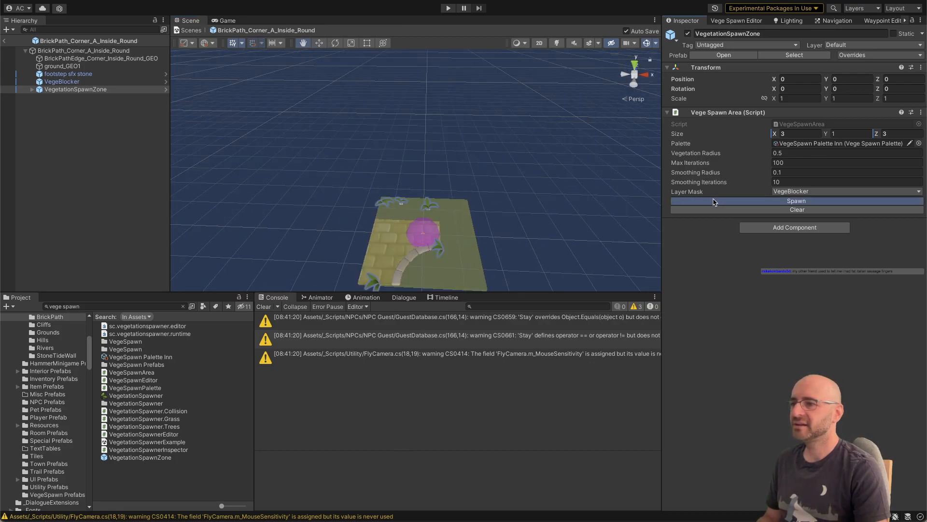
Step: Return to Visual Studio and examine CheckOverlap's raycast, debug line and VegeBlocker tag comparison
key("super+Tab")
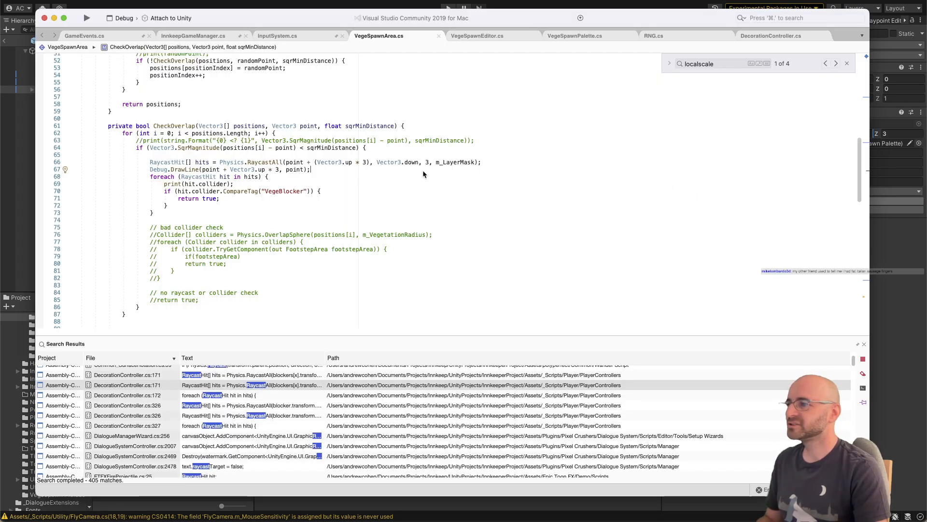
left_click(354, 191)
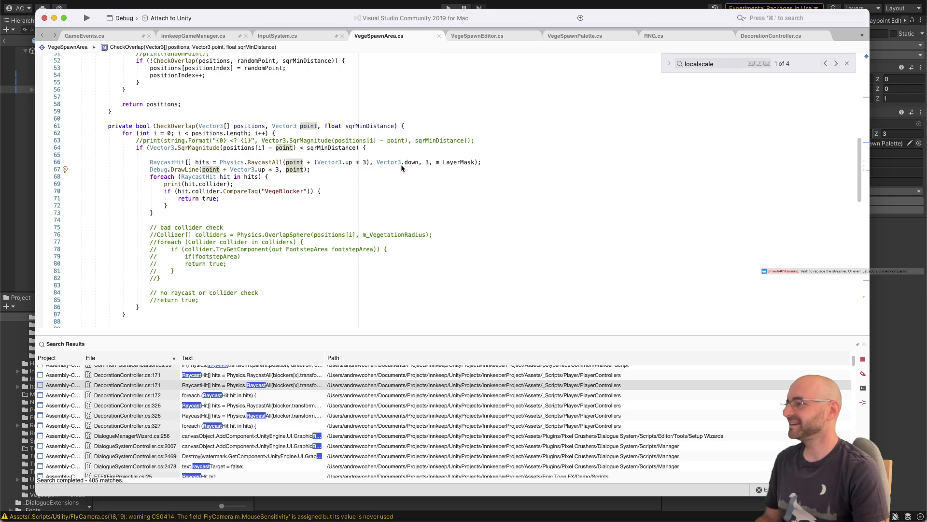
left_click(429, 163)
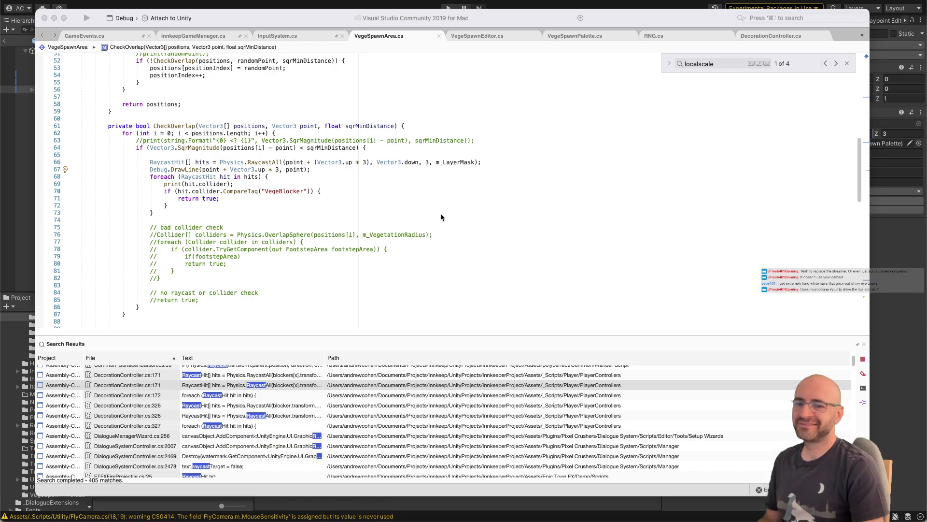
left_click(311, 176)
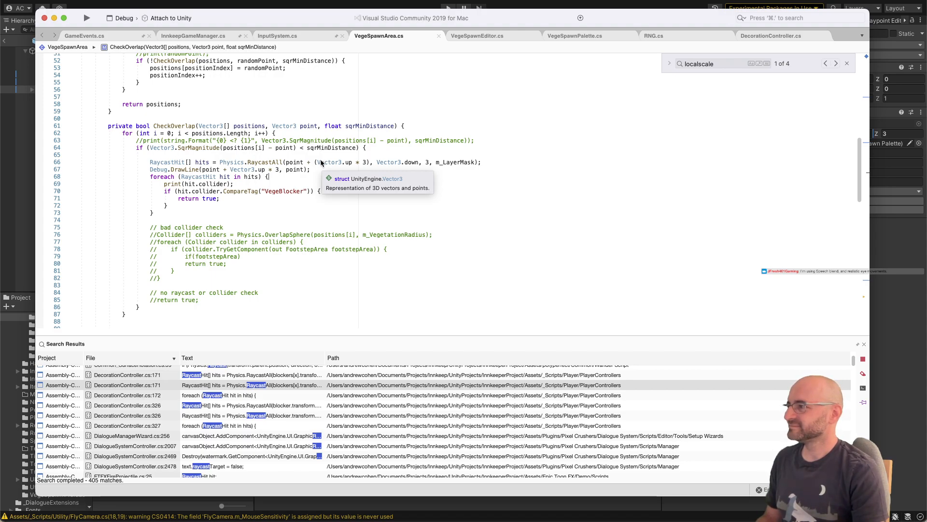
left_click(350, 215)
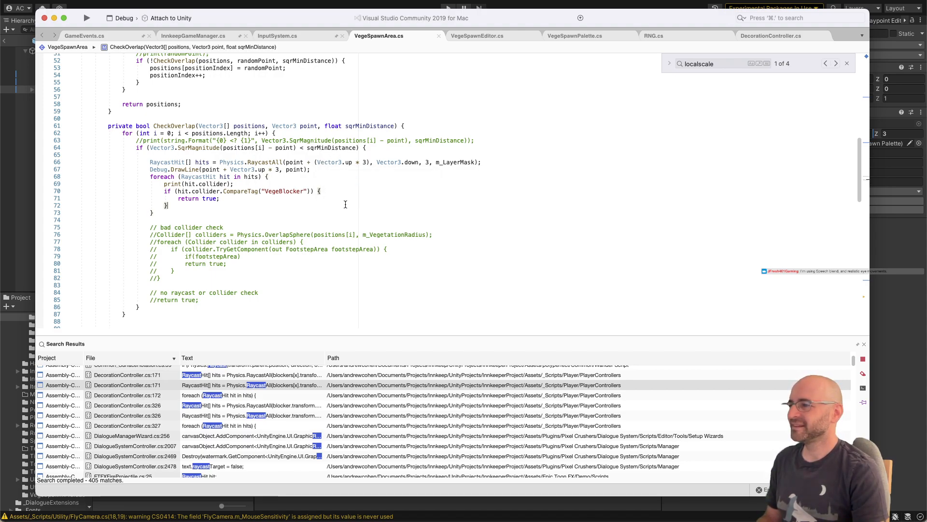
left_click(345, 193)
left_click(344, 182)
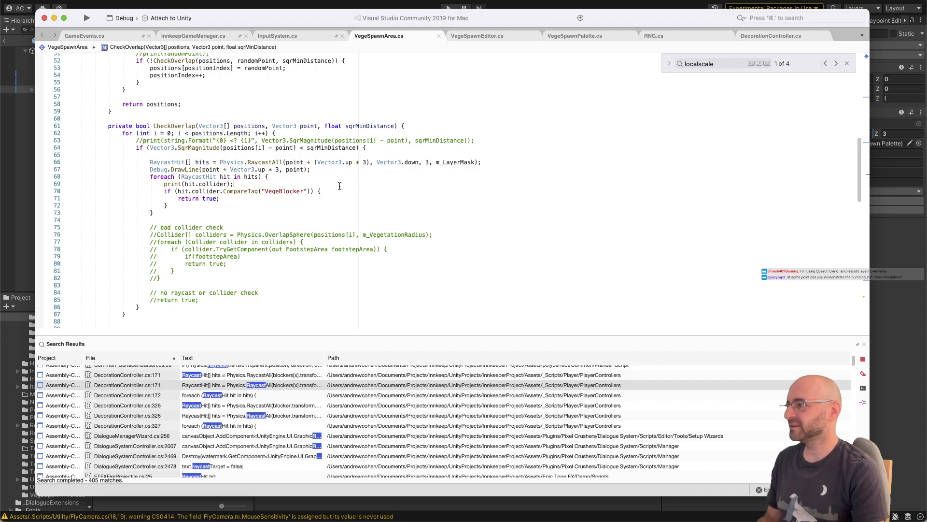
left_click(350, 219)
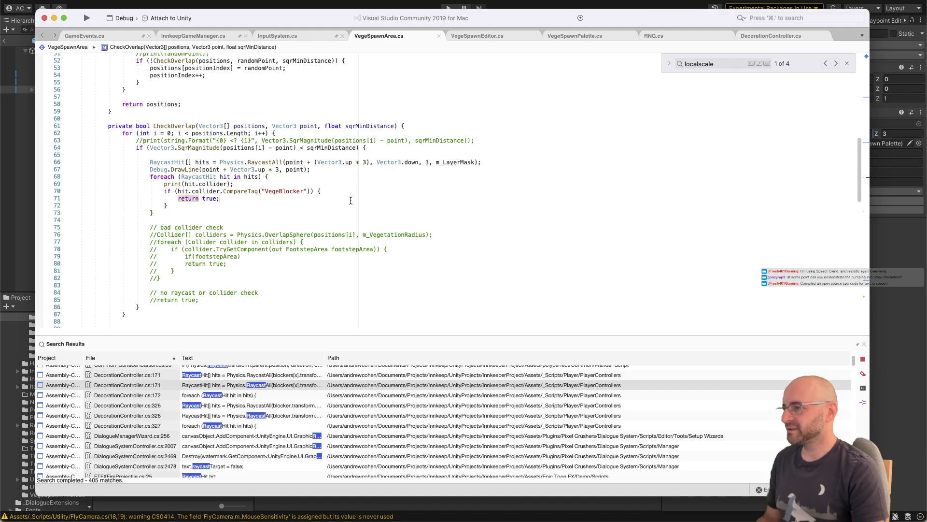
left_click(350, 199)
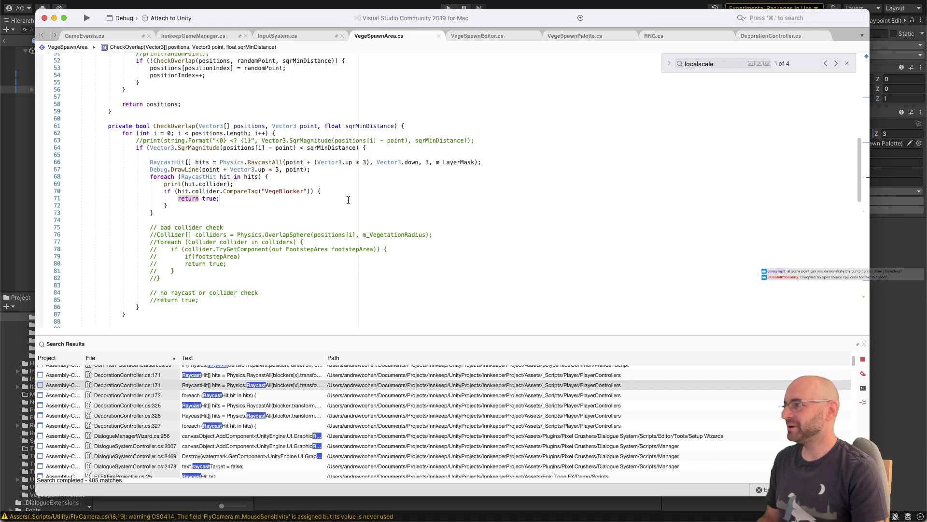
Step: Switch to Unity and deactivate the VegetationSpawnZone object in the brick corner prefab
key("super+Tab")
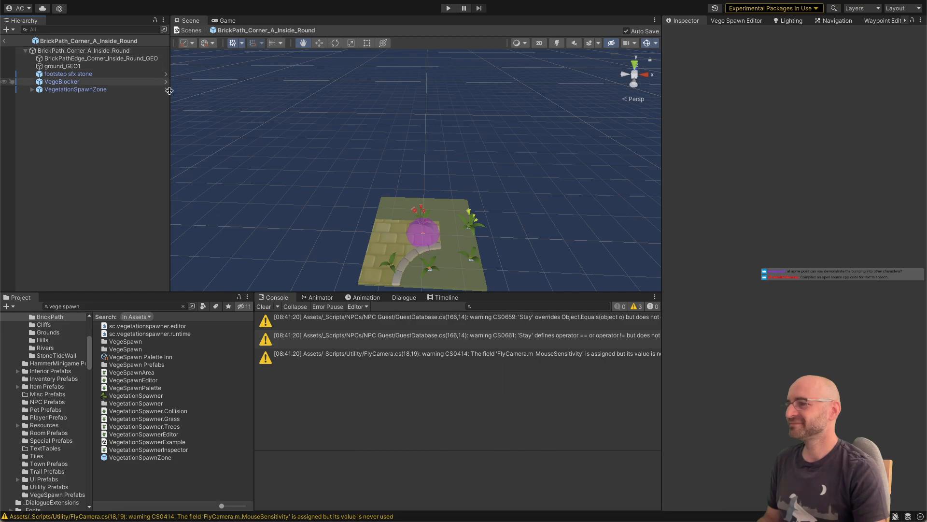
left_click(87, 91)
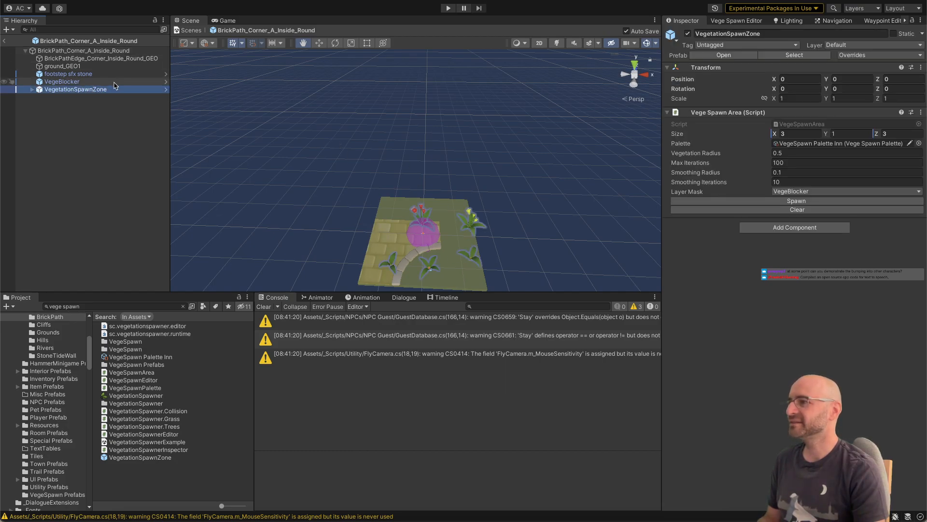
left_click(688, 33)
left_click(118, 162)
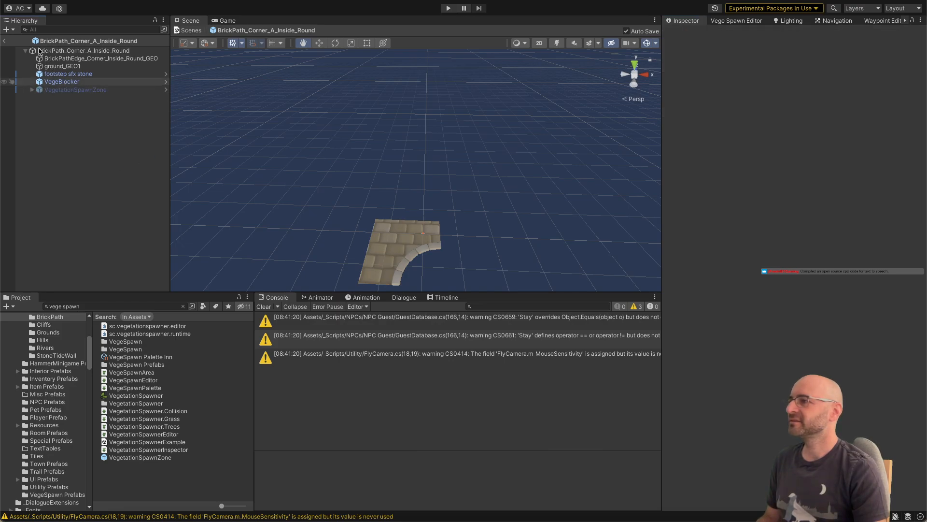
Step: Exit the brick corner prefab, collapse Town_Scene in the hierarchy and search the project assets for "inn"
left_click(4, 40)
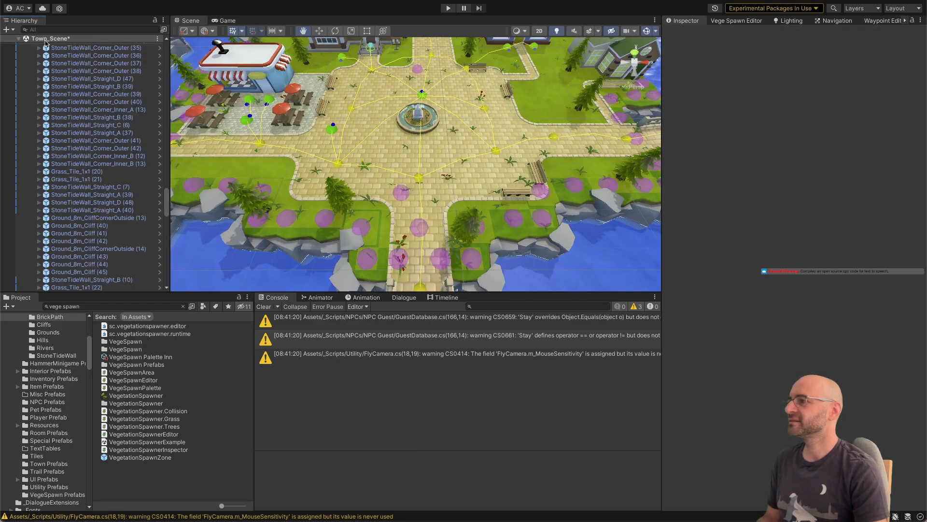
left_click(18, 39)
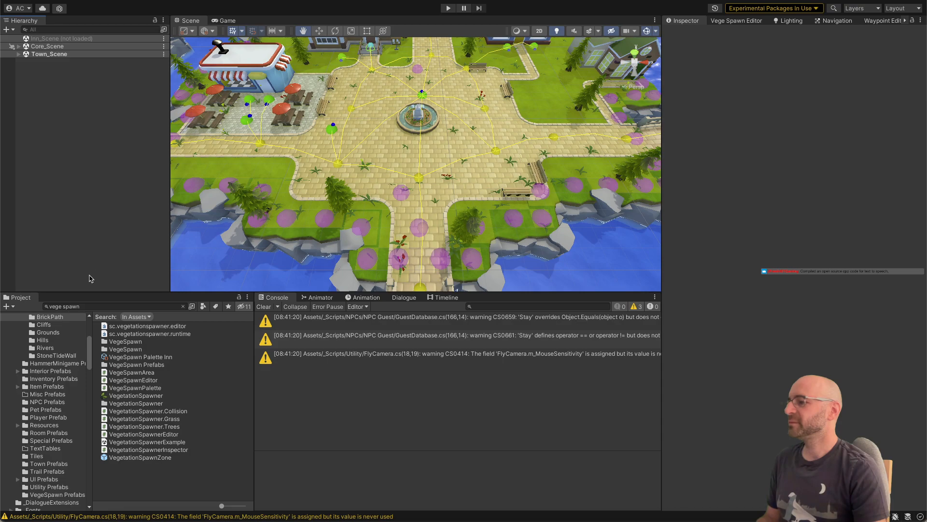
left_click(86, 306)
type("inn")
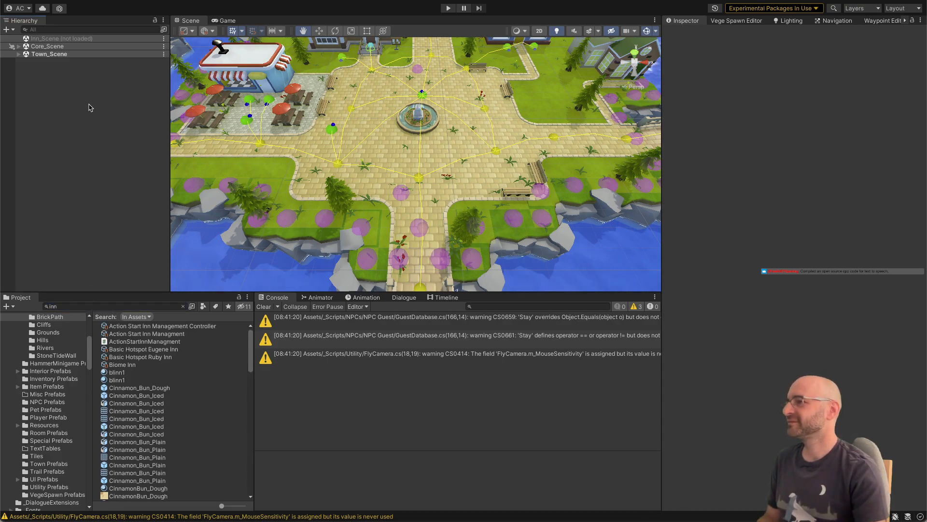
Step: Load Inn_Scene and set it as the active scene
right_click(71, 38)
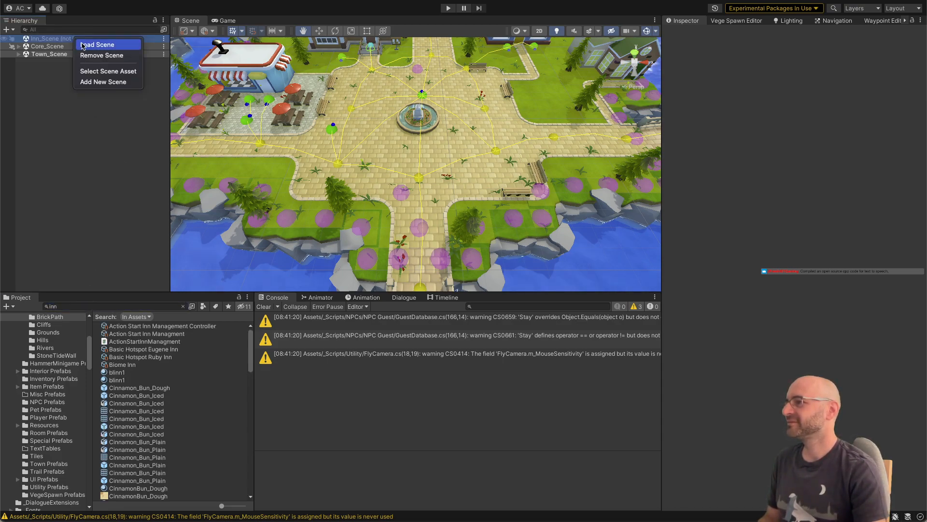
left_click(78, 44)
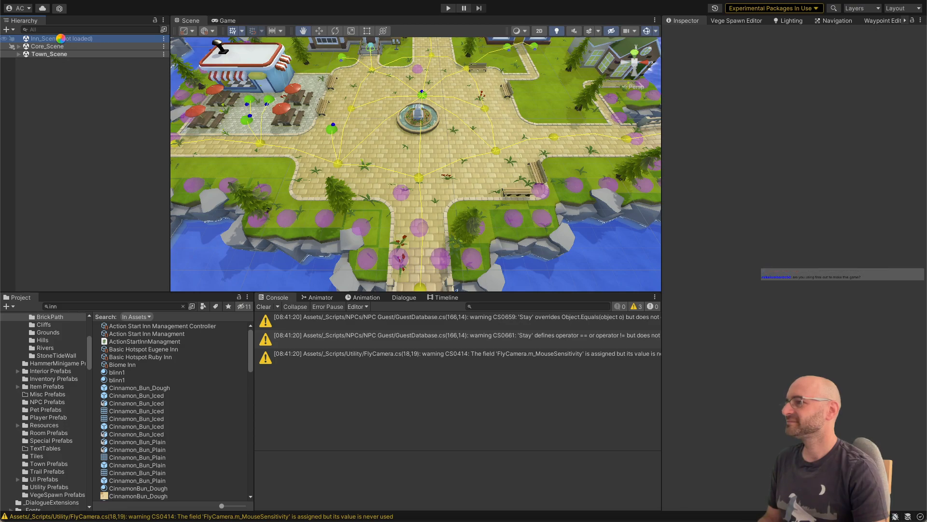
right_click(62, 40)
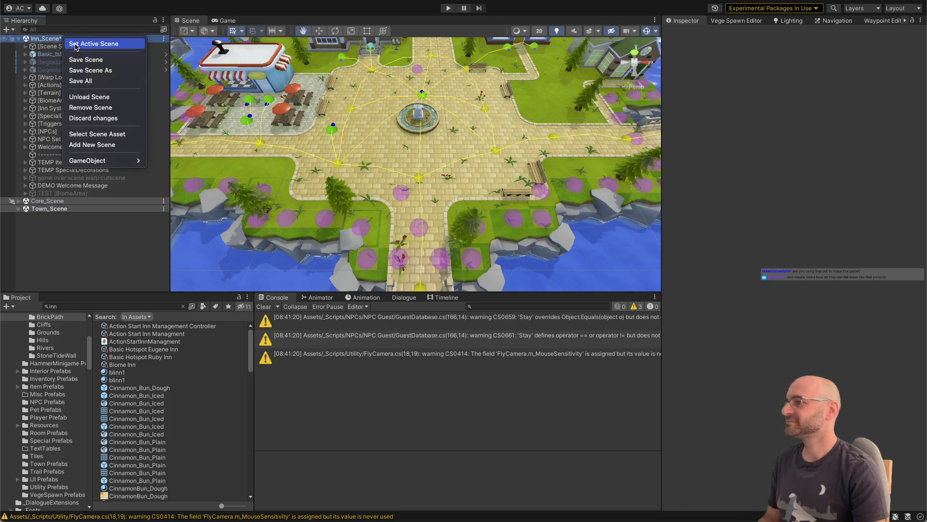
left_click(75, 44)
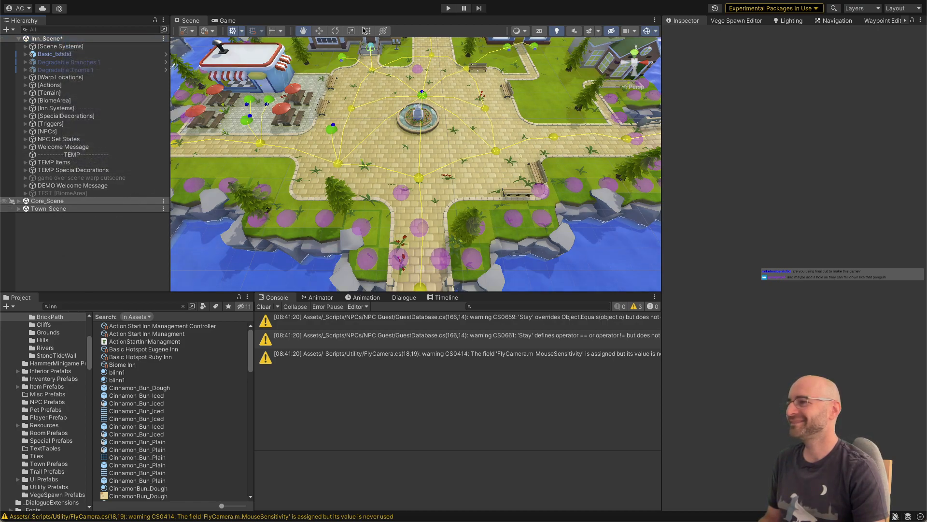
Step: Start Play mode and walk the character back and forth along the inn's dirt path to examine the surrounding vegetation
left_click(448, 8)
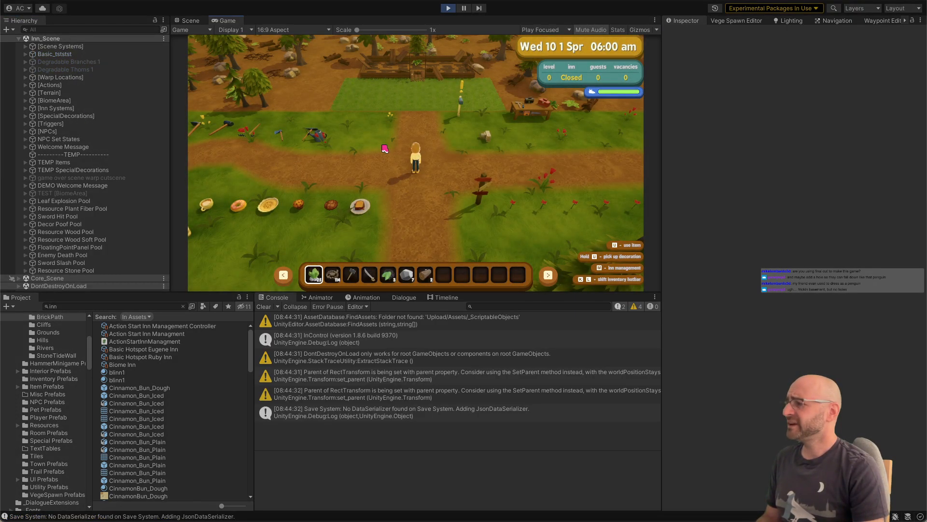
key("d")
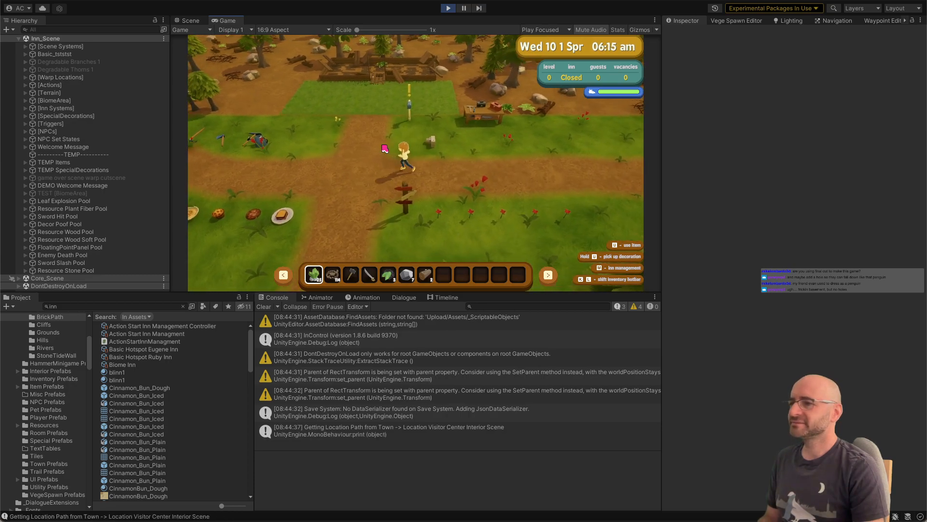
key("a")
key("a")
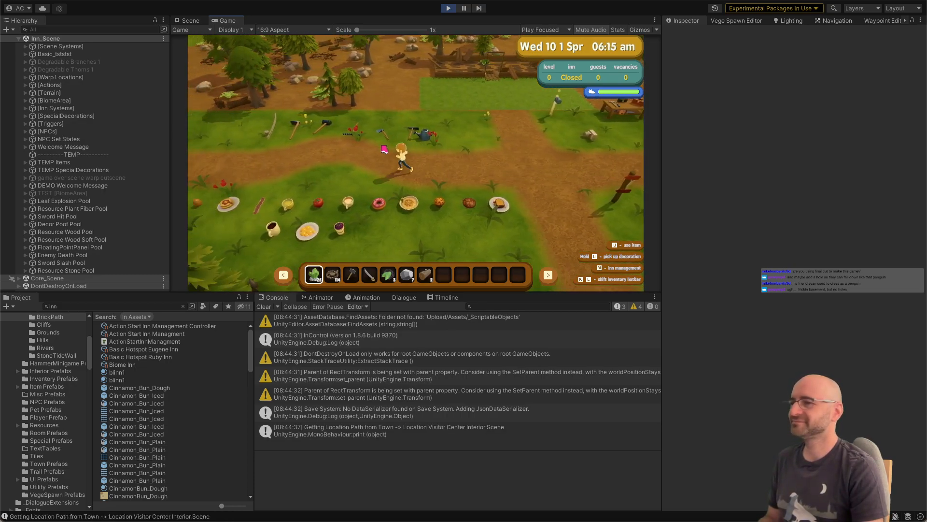
key("a")
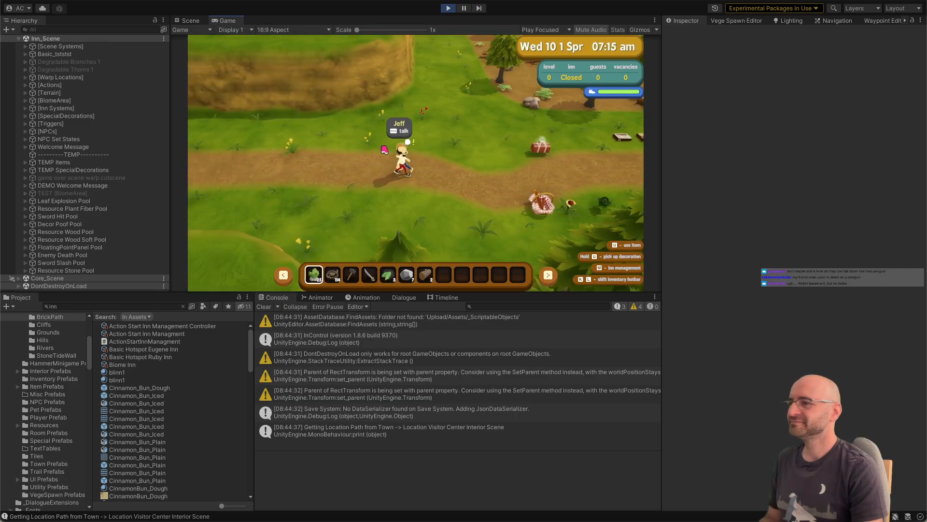
key("d")
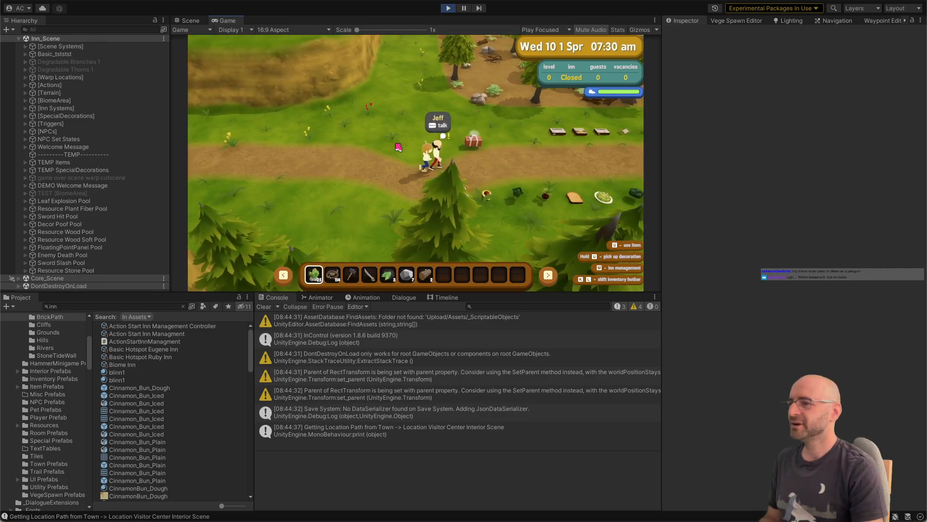
key("d")
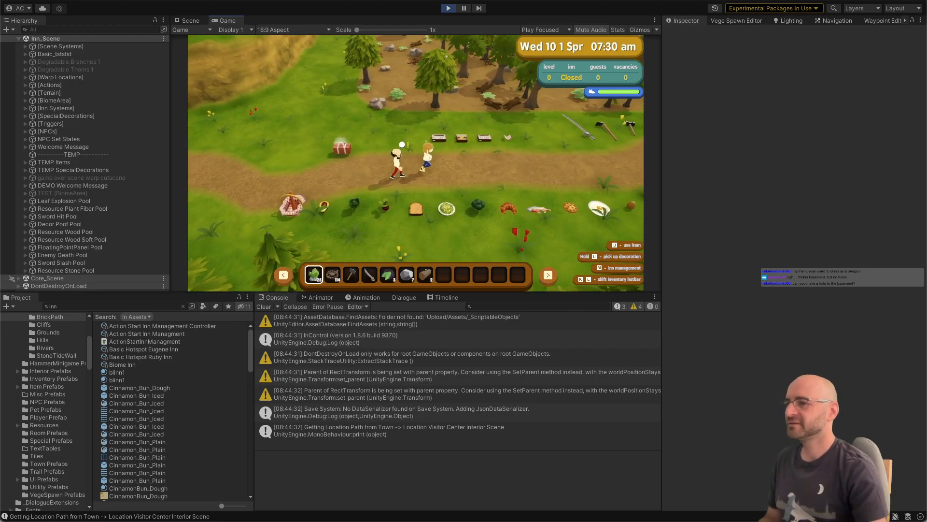
Step: Maximize the Game view and walk the character along the dirt path past the tools and food to the Town area
key("shift+space")
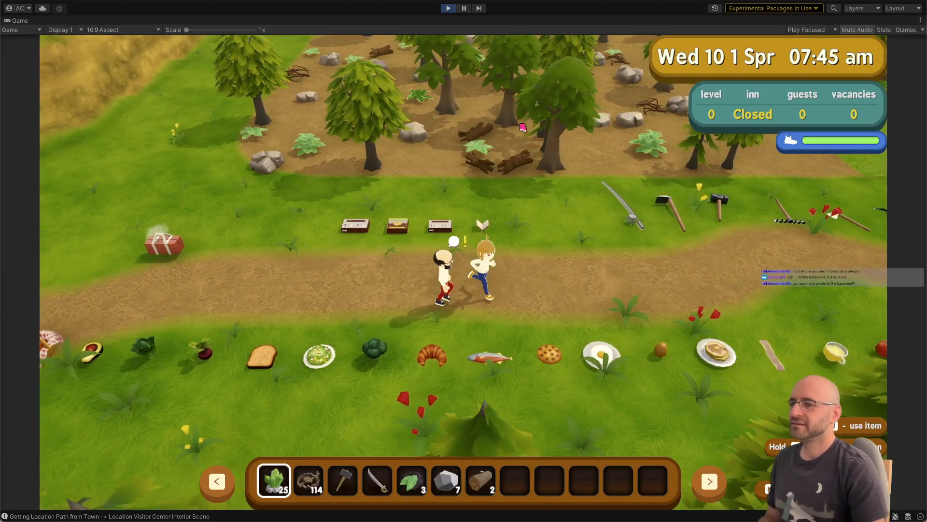
key("d")
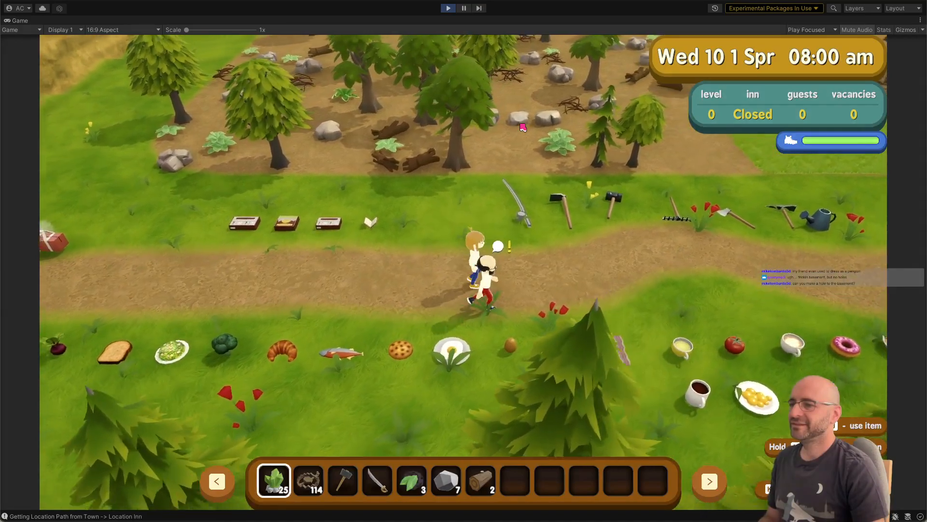
key("d")
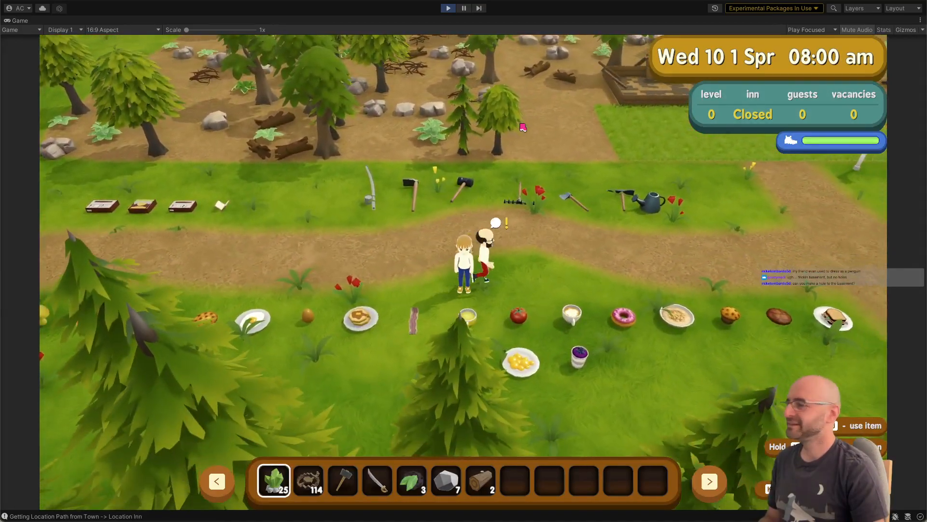
key("d")
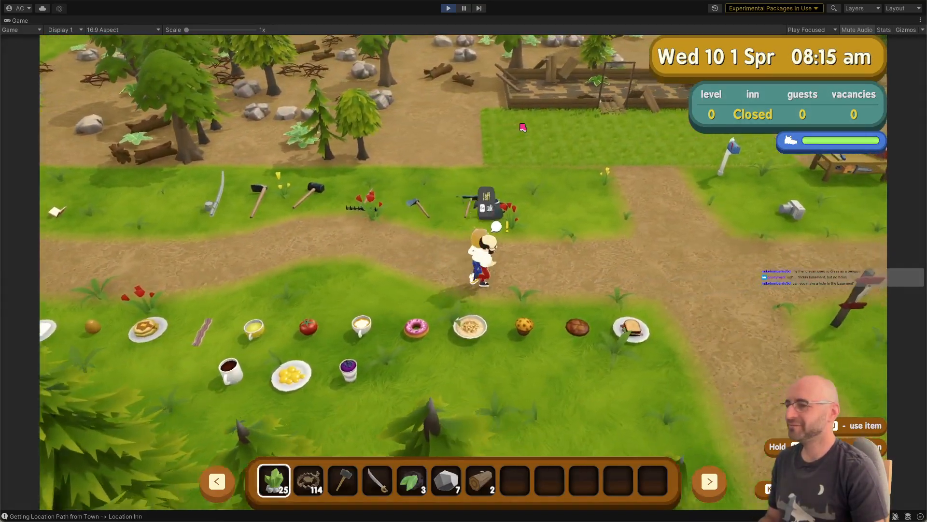
key("a")
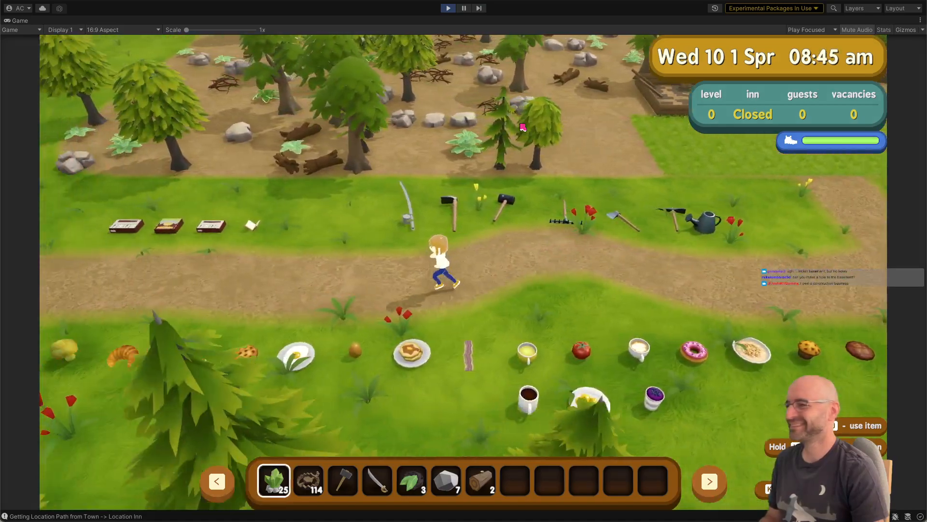
key("a")
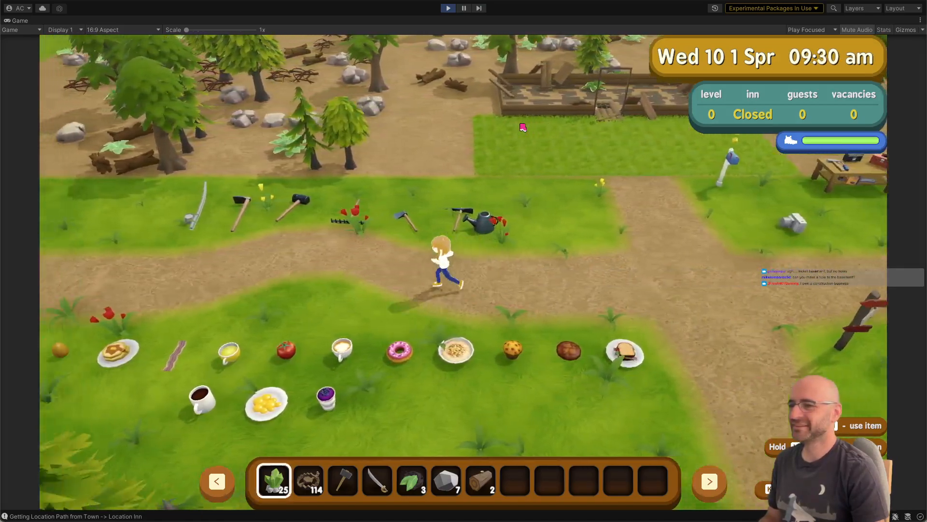
key("a")
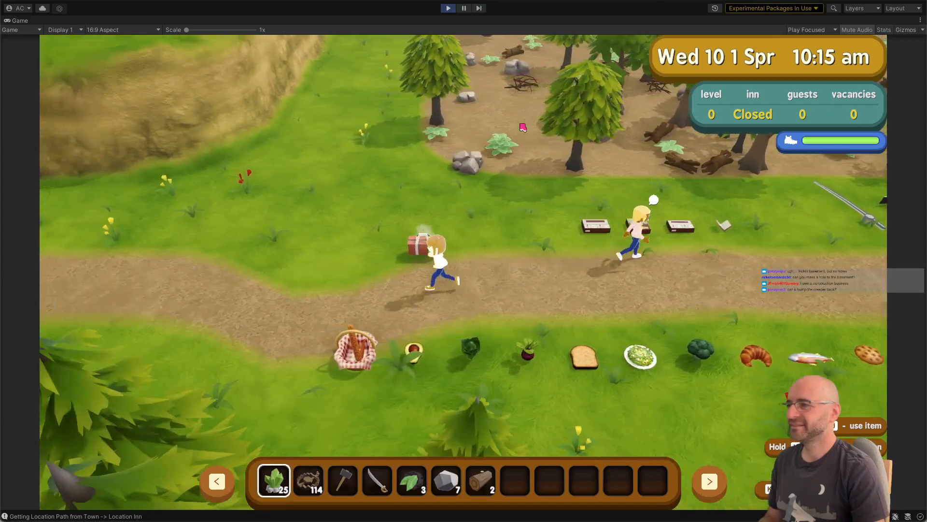
key("a")
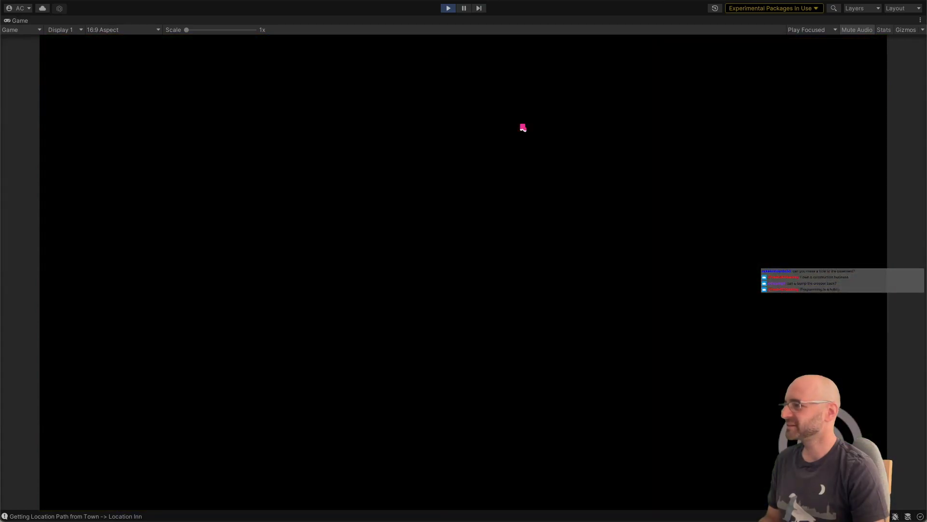
Step: Walk the character over the stone bridge and along the plaza's waterside edge, examining plant placement on the brick paths
key("a")
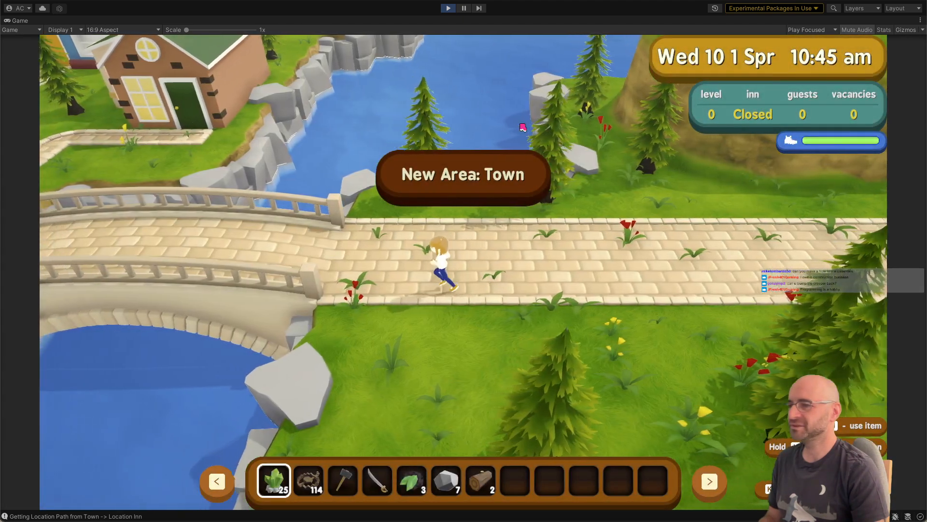
key("a")
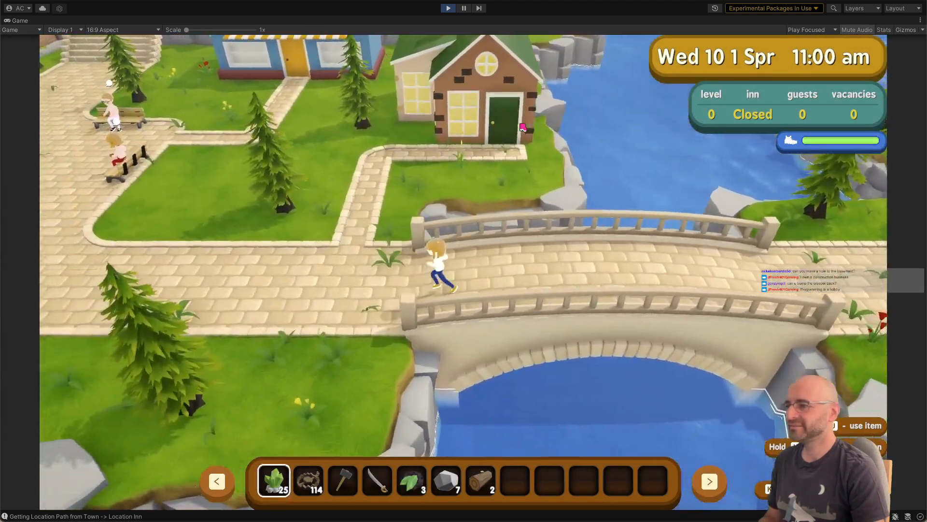
key("a")
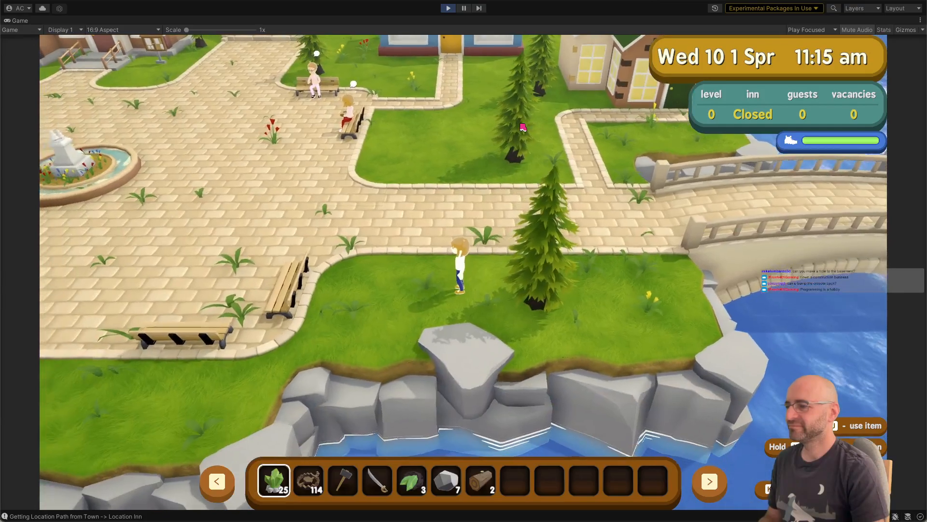
key("a")
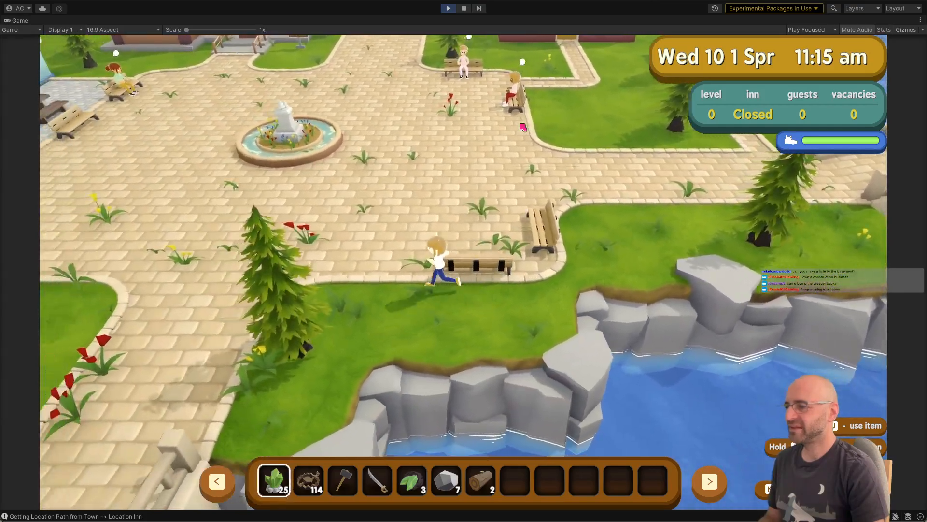
key("a")
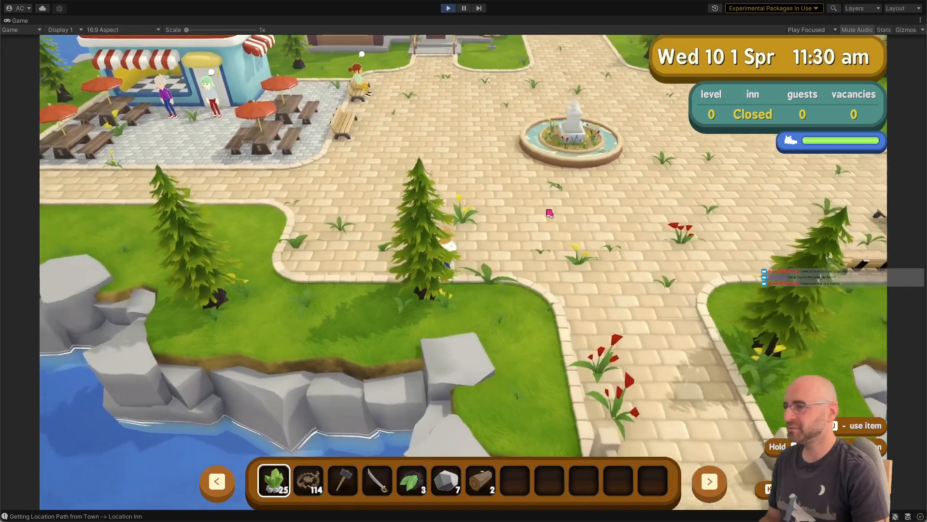
left_click_drag(549, 214, 294, 254)
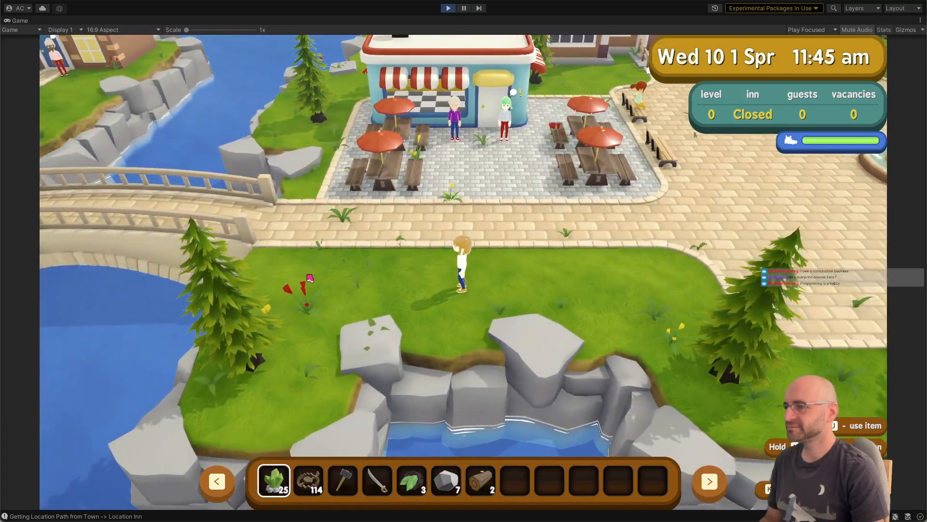
Step: Walk the character into the plaza, dismiss the Town Square discovery notice and continue past the fountain to inspect the brick paving
key("w")
key("d")
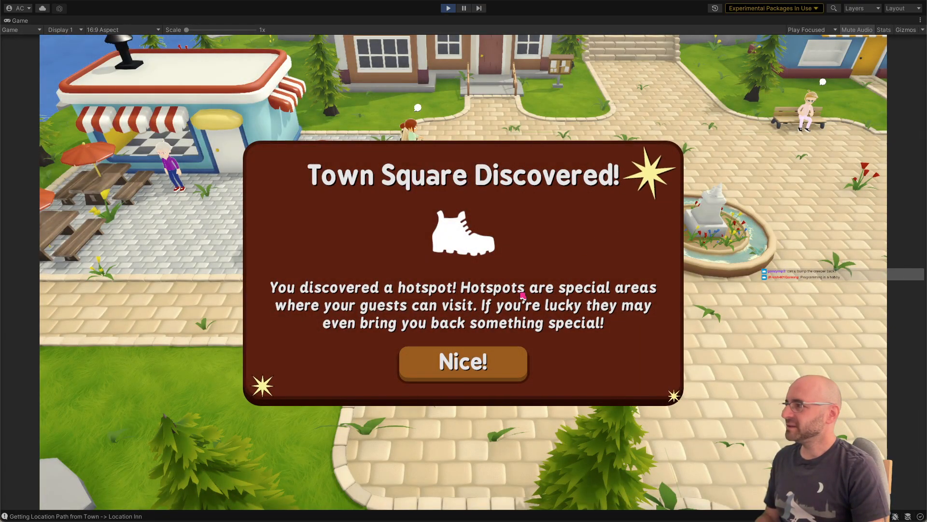
left_click(500, 359)
key("d")
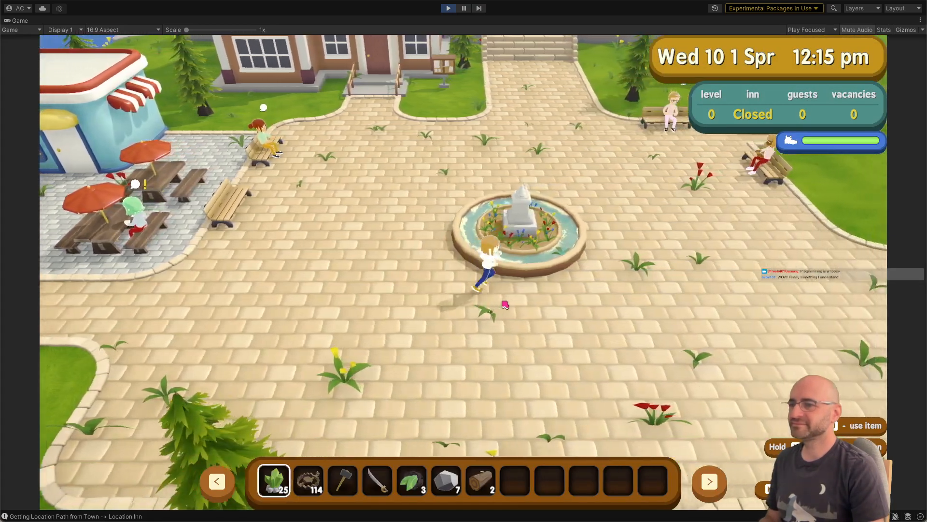
key("d")
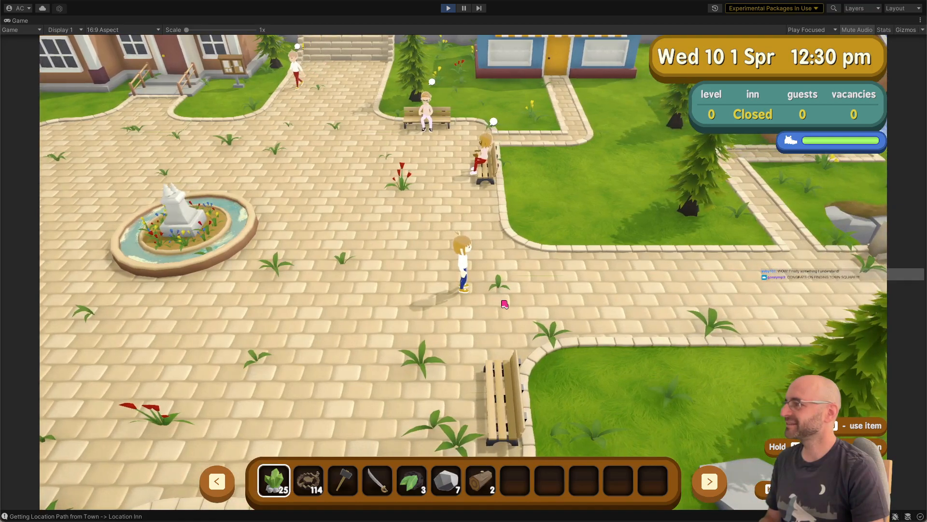
Step: Walk the character around the upper plaza near the benches and back onto the stone bridge, checking for plants on the bricks
key("w")
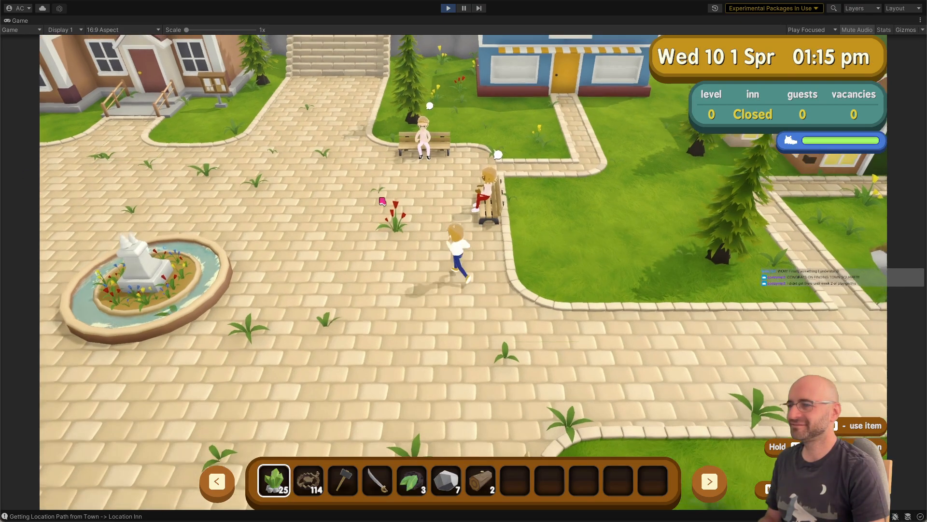
key("a")
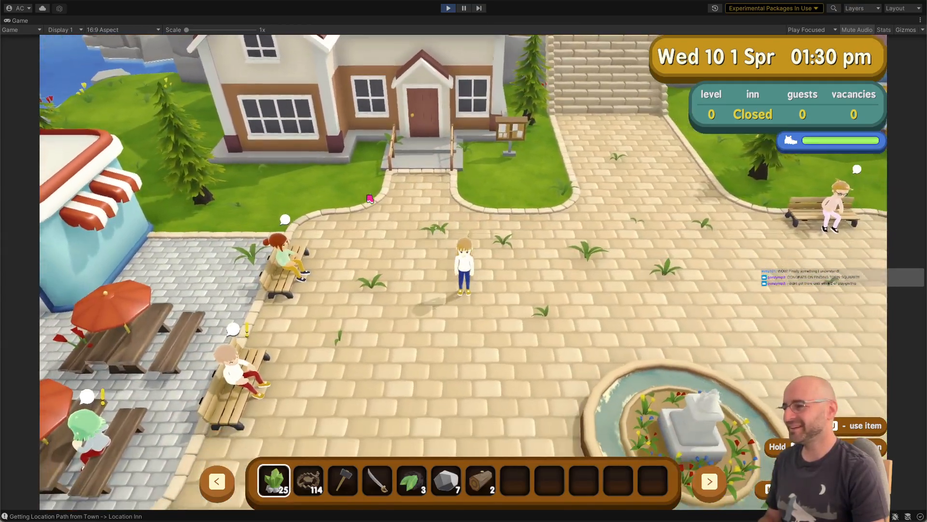
key("d")
key("d")
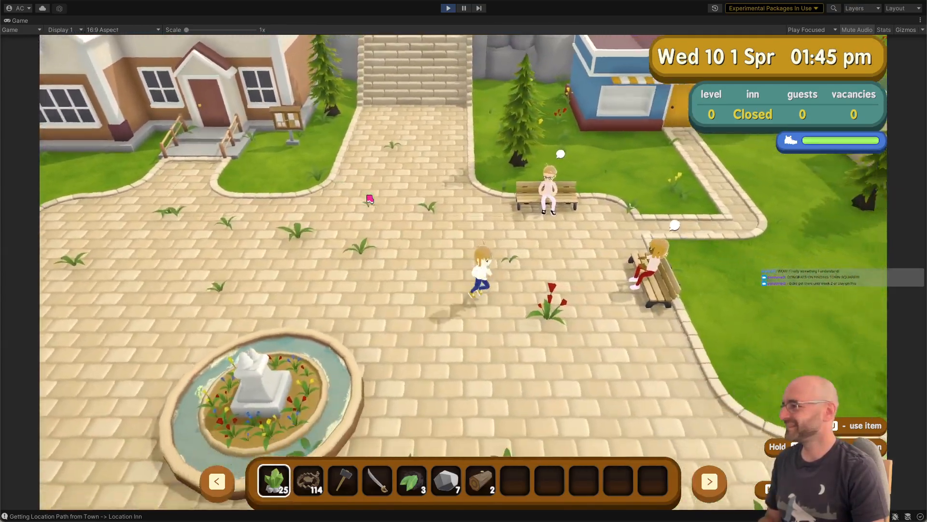
key("s")
key("d")
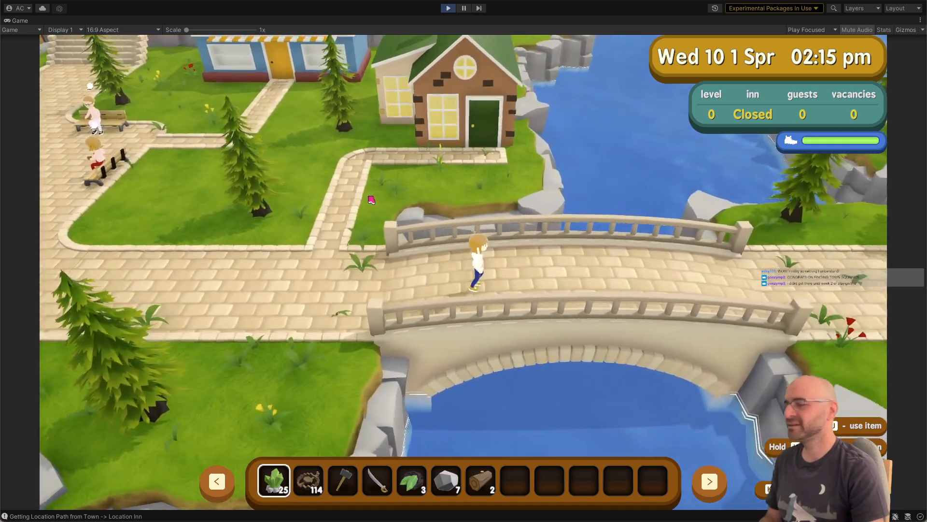
key("d")
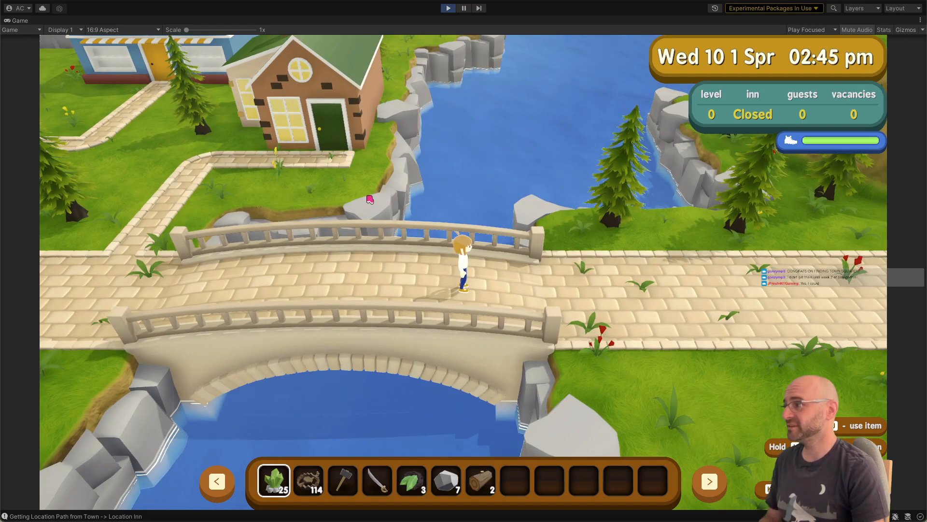
Step: Walk the character off the stone bridge along the brick path to the dirt path beside the picnic basket, checking plant placement
key("d")
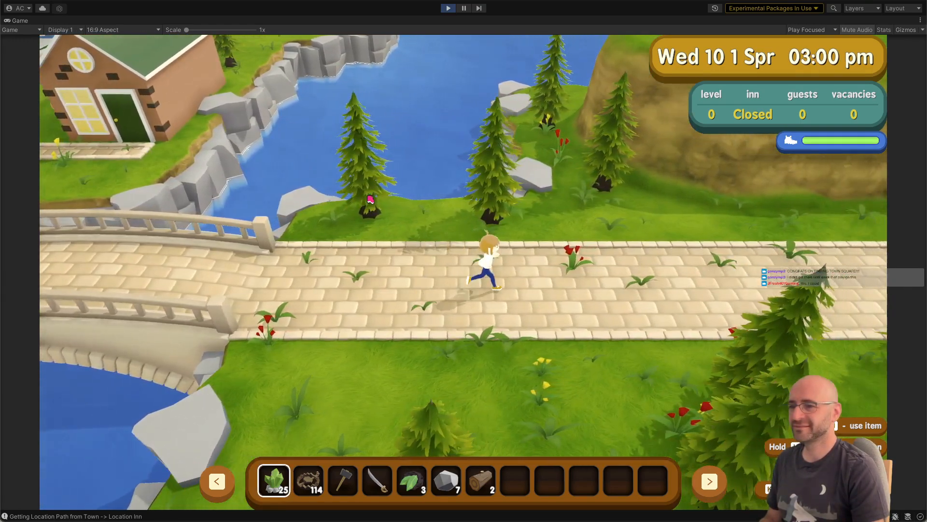
key("d")
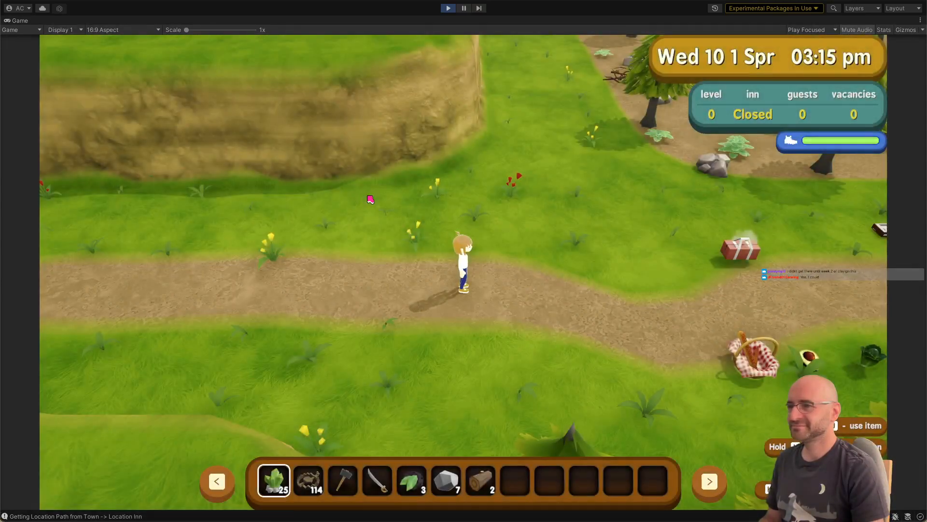
key("d")
key("d")
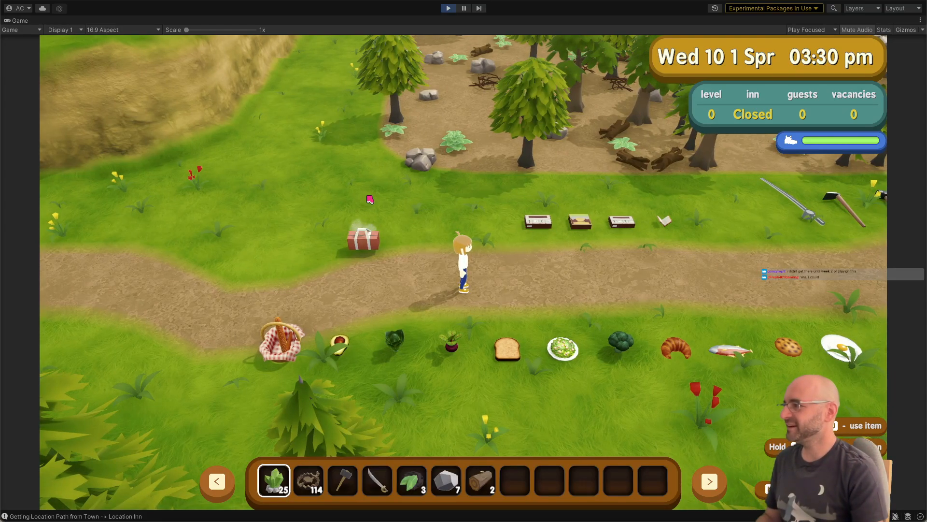
key("d")
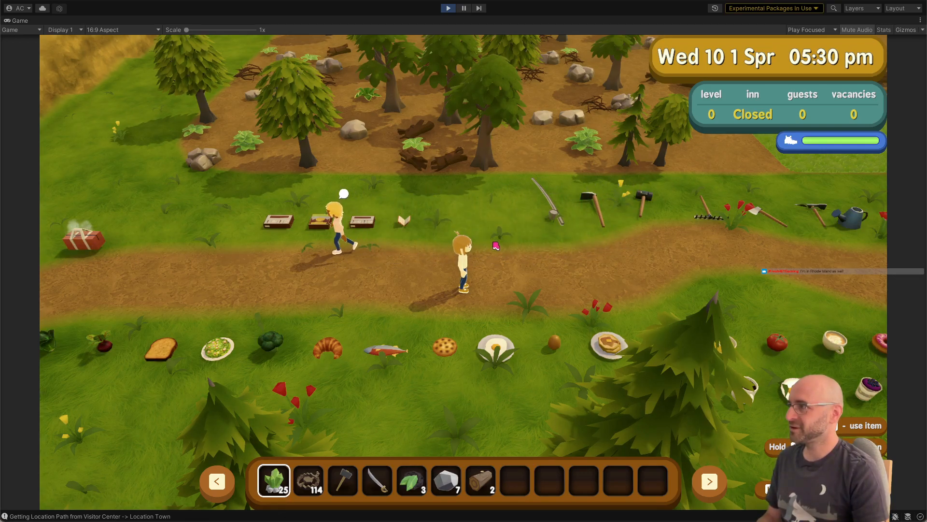
Step: Walk the character along the dirt path past the food, tools and signpost crossroads to the stretch beyond the workbench, inspecting the vegetation
key("d")
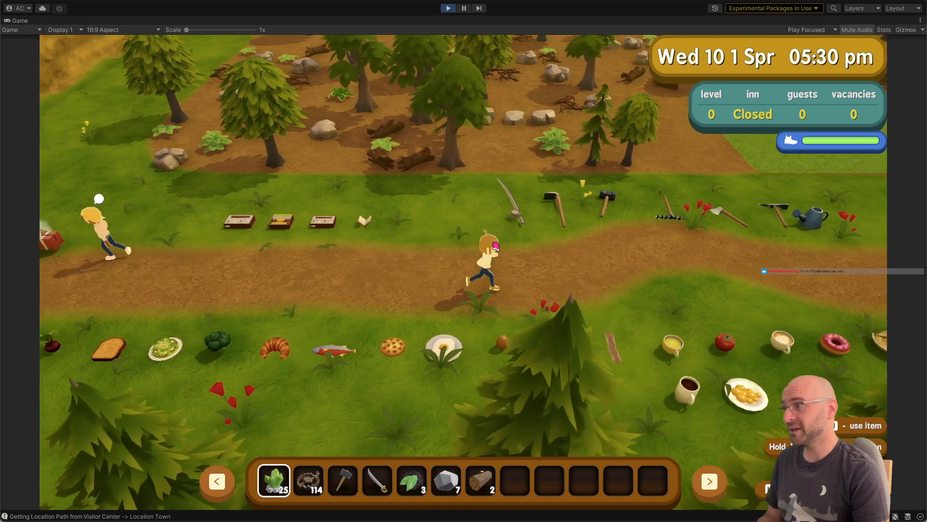
key("d")
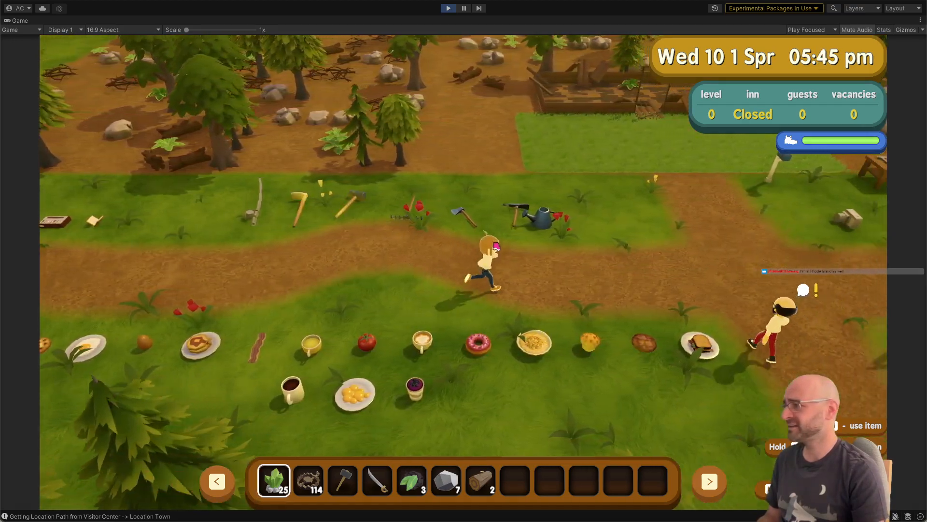
key("d")
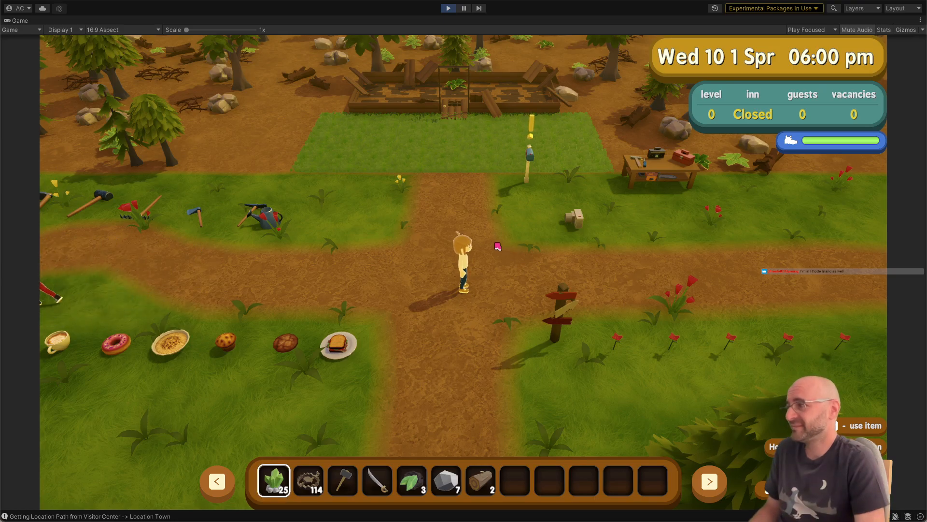
key("d")
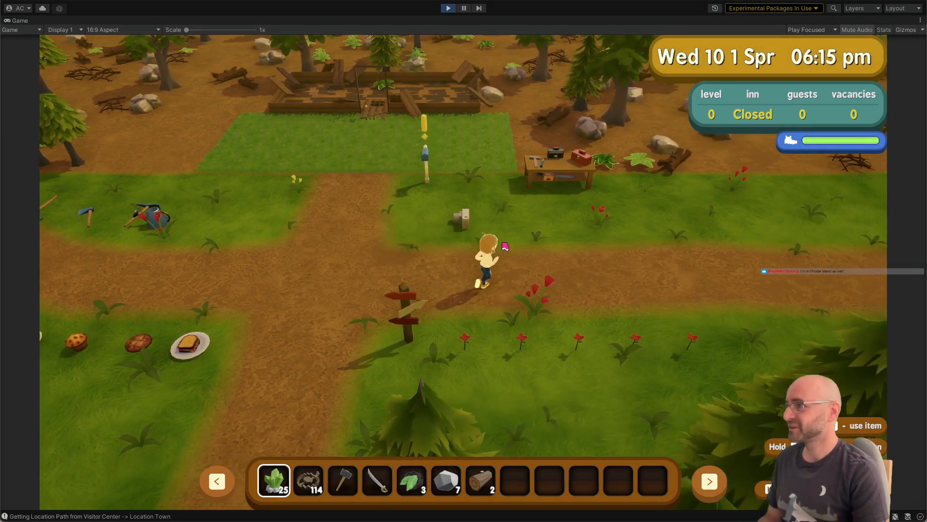
key("d")
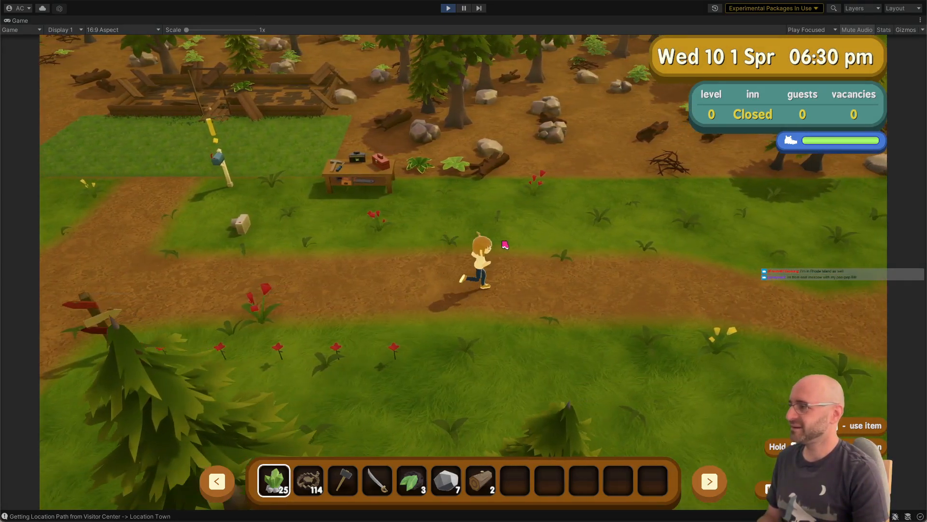
key("d")
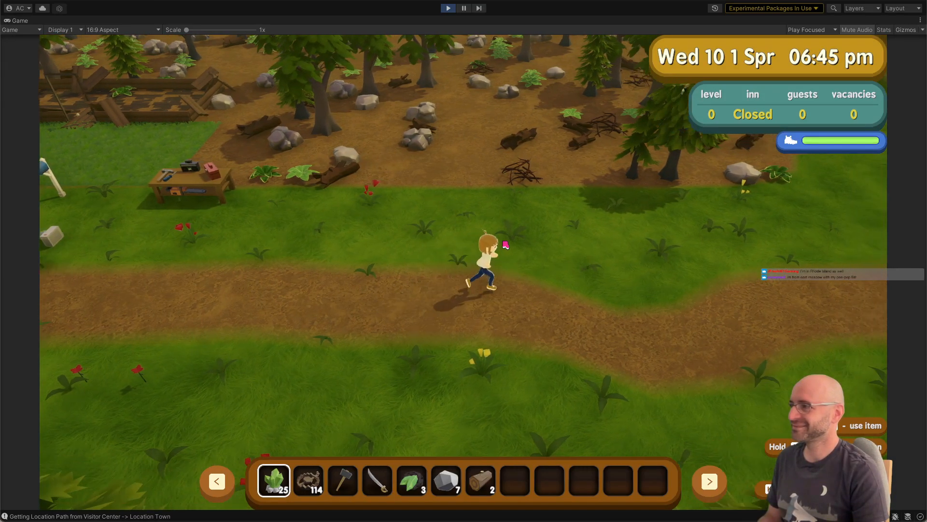
Step: Walk the character back to the signpost crossroads, look around the grass near the ruined building, and end the playtest
key("a")
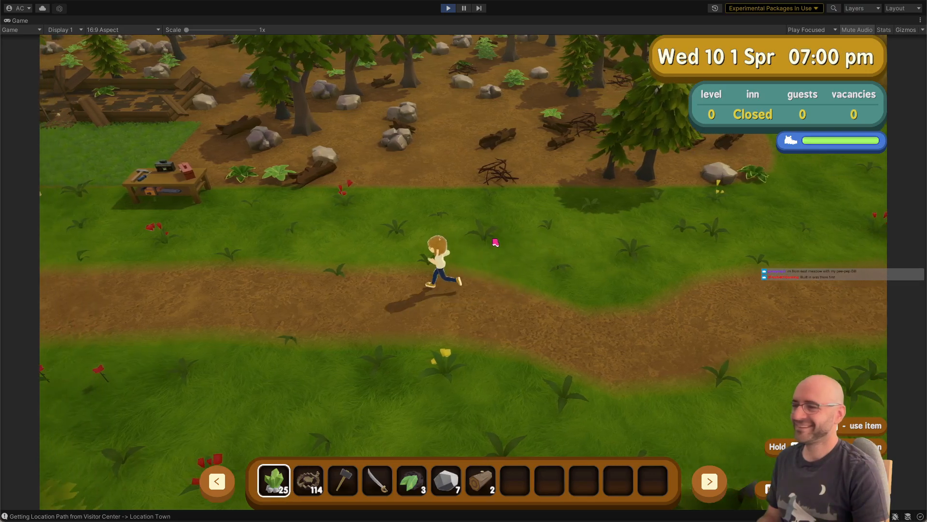
key("a")
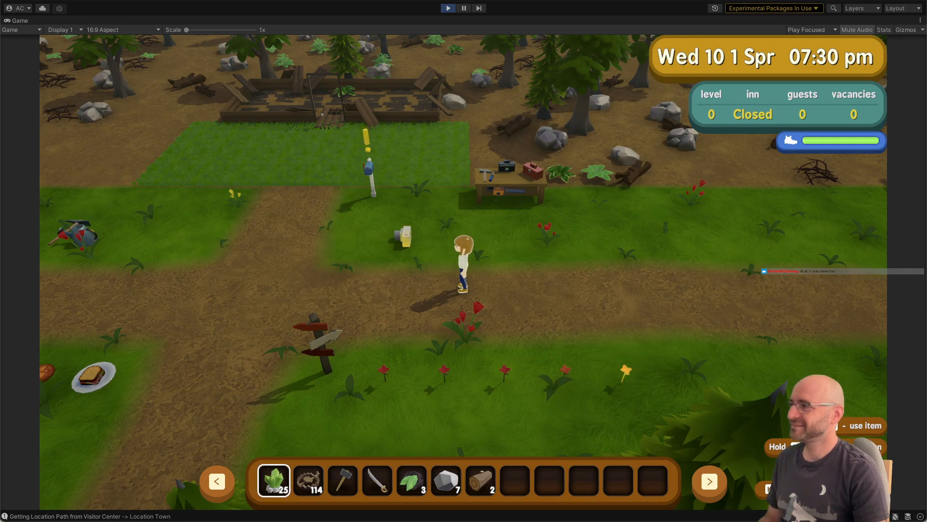
mouse_move(305, 287)
left_mouse_down()
mouse_move(342, 289)
mouse_move(379, 258)
mouse_move(357, 250)
mouse_move(375, 238)
left_mouse_up()
key("d")
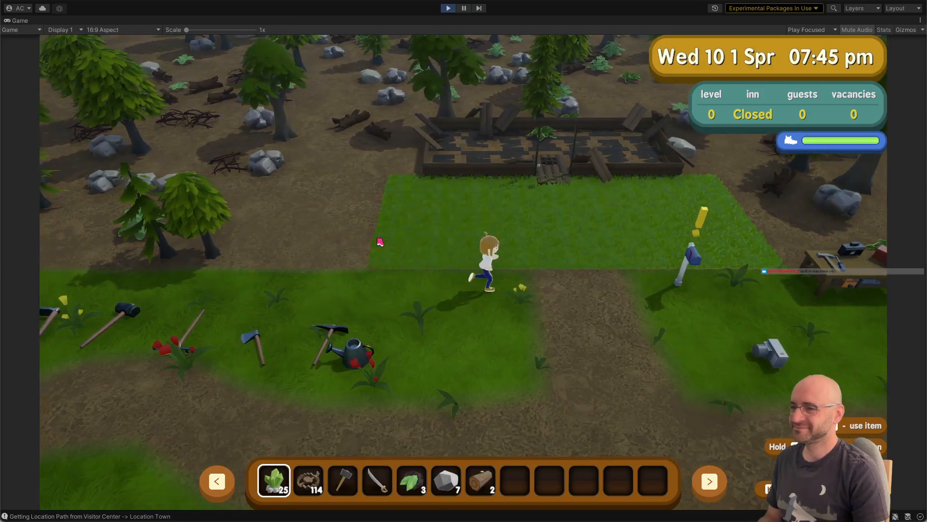
key("s")
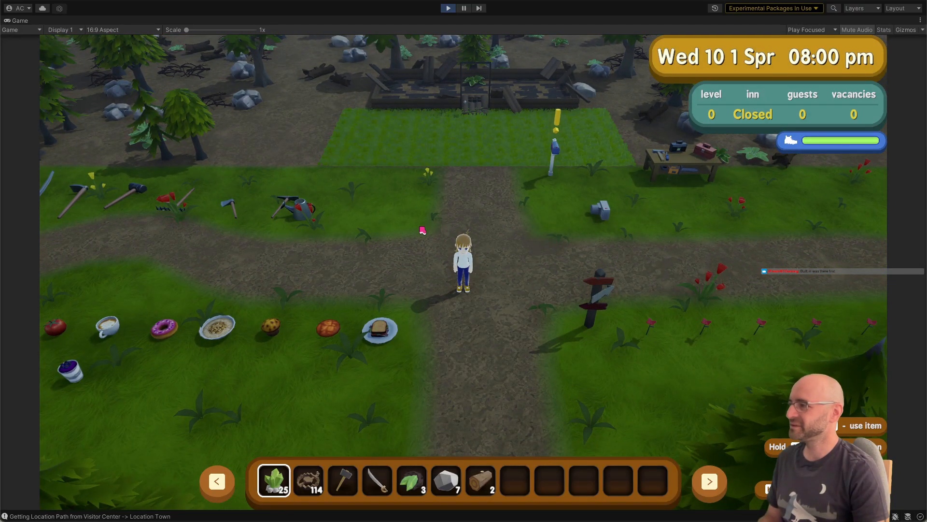
key("d")
key("w")
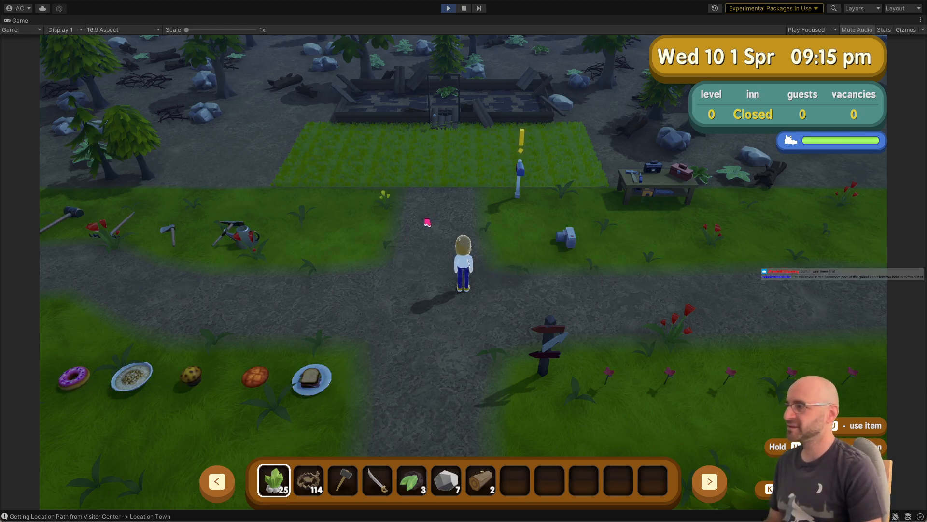
key("s")
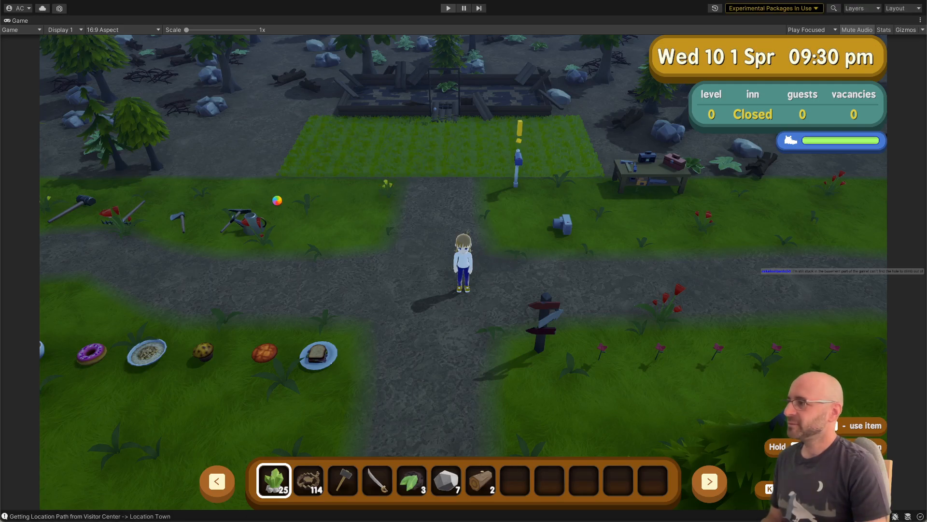
Step: Switch to Visual Studio and highlight the uses of CheckOverlap's point parameter in VegeSpawnArea.cs
key("super+Tab")
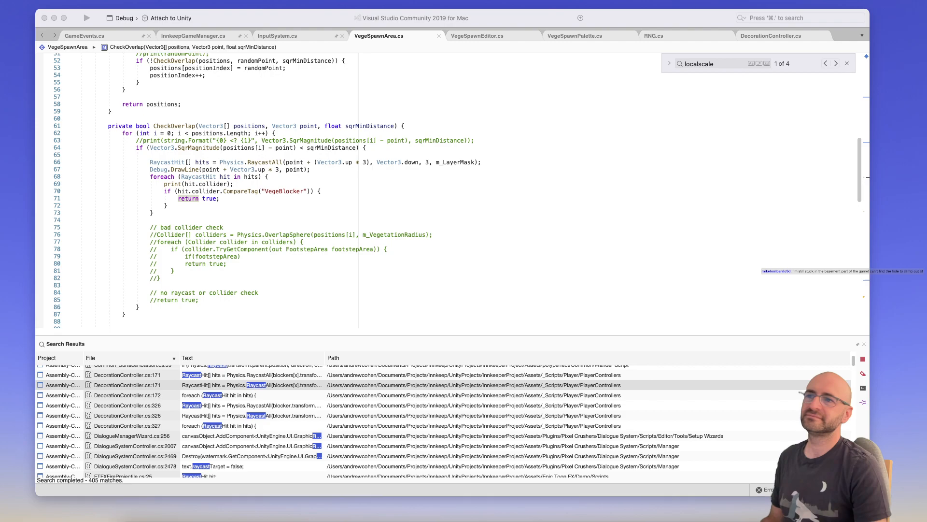
key("super+Tab")
left_click(728, 0)
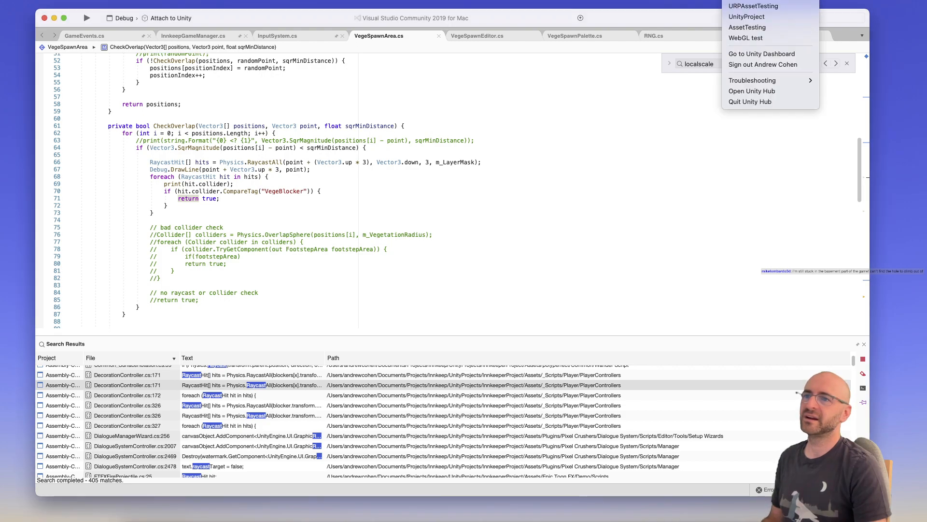
left_click(753, 0)
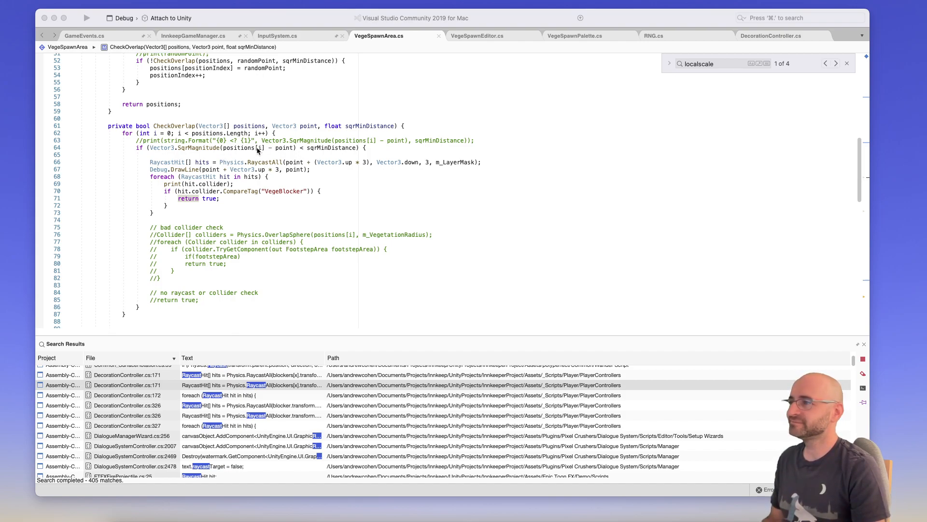
left_click(307, 126)
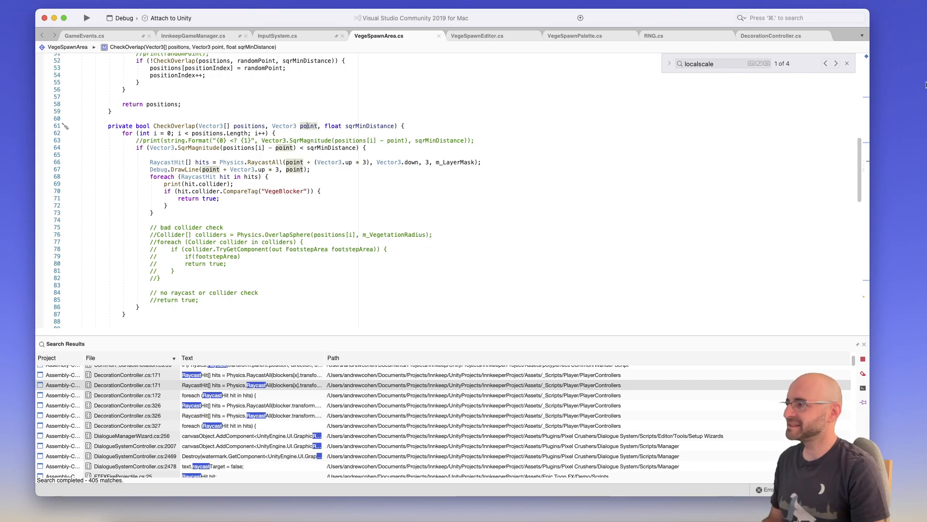
Step: Switch back to the Unity editor and maximize its window
left_click_drag(926, 73, 248, 6)
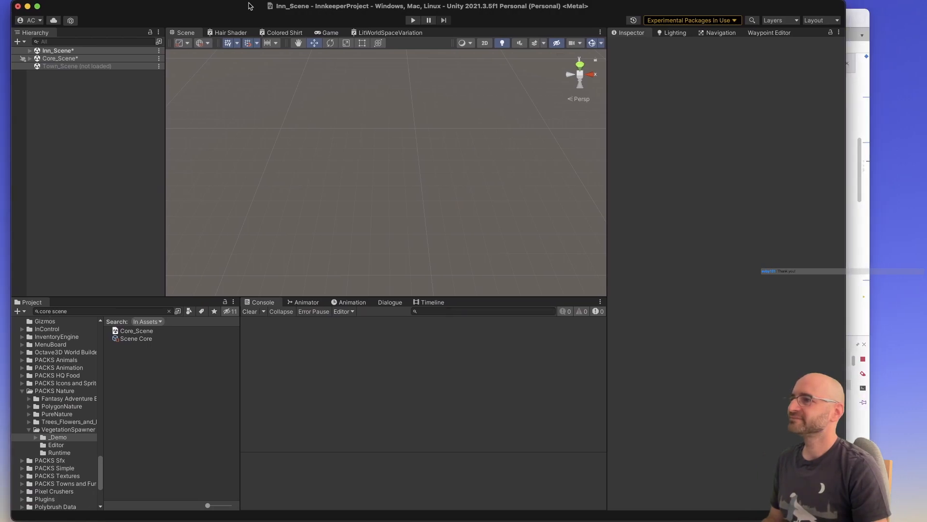
double_click(248, 6)
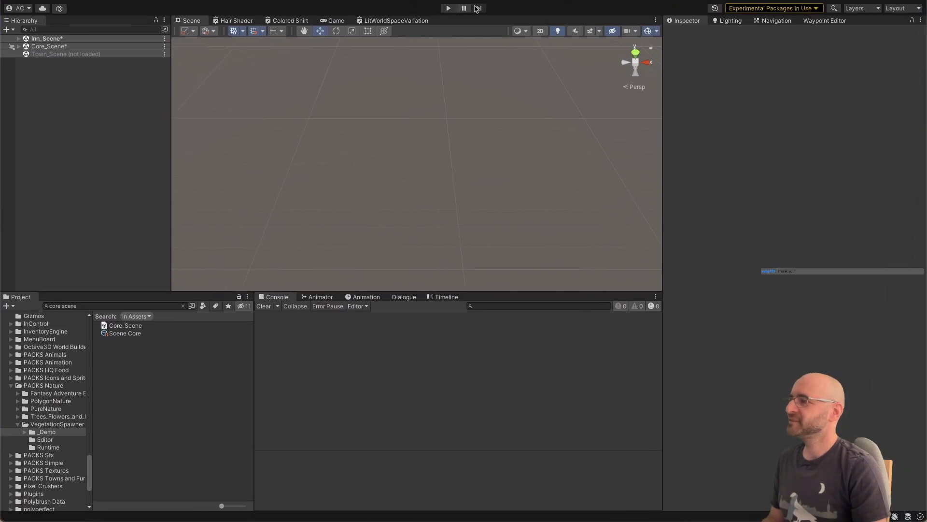
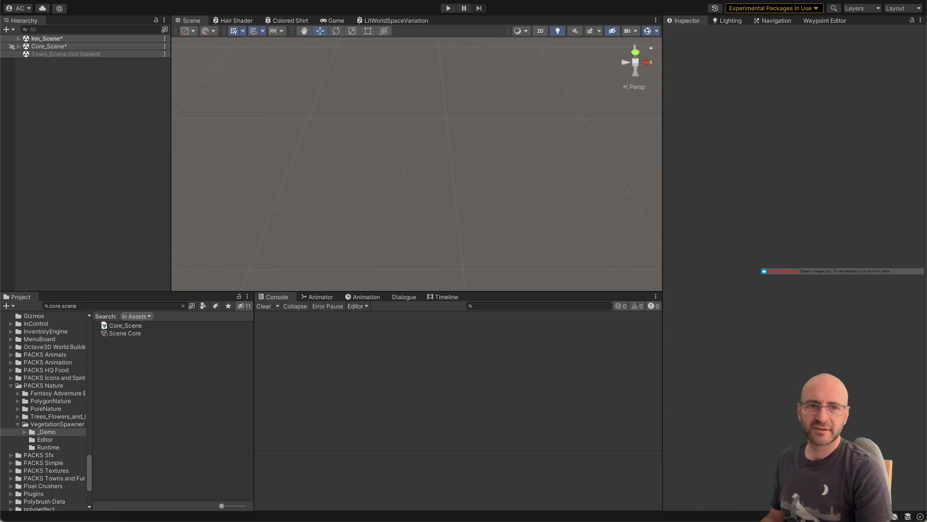
Step: Bring the browser into view, reload the Alpine Lake Steam store page and look through its game description
left_click_drag(924, 140, 551, 22)
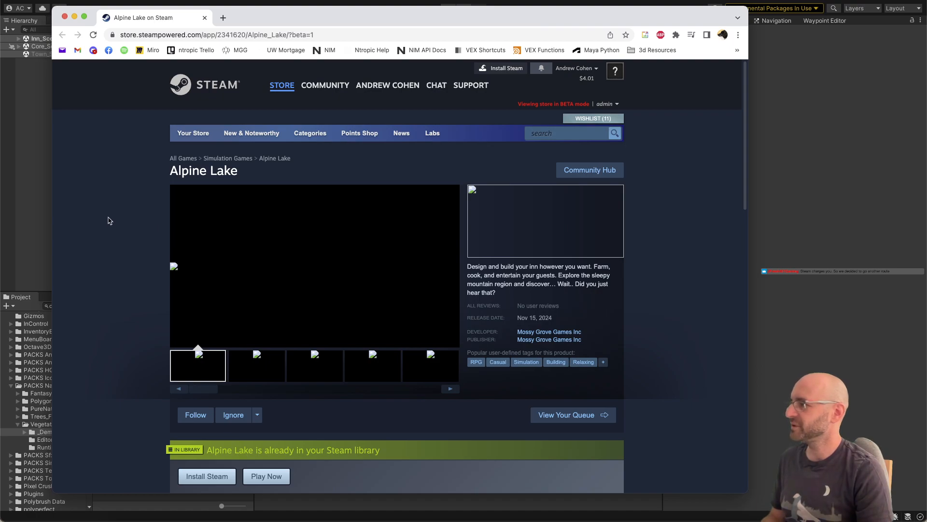
key("super+r")
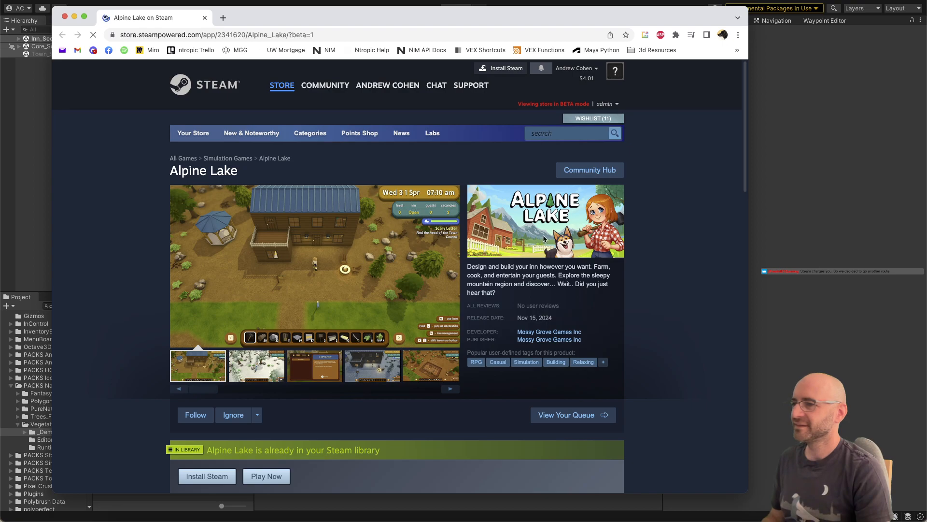
scroll(564, 219, "down", 1)
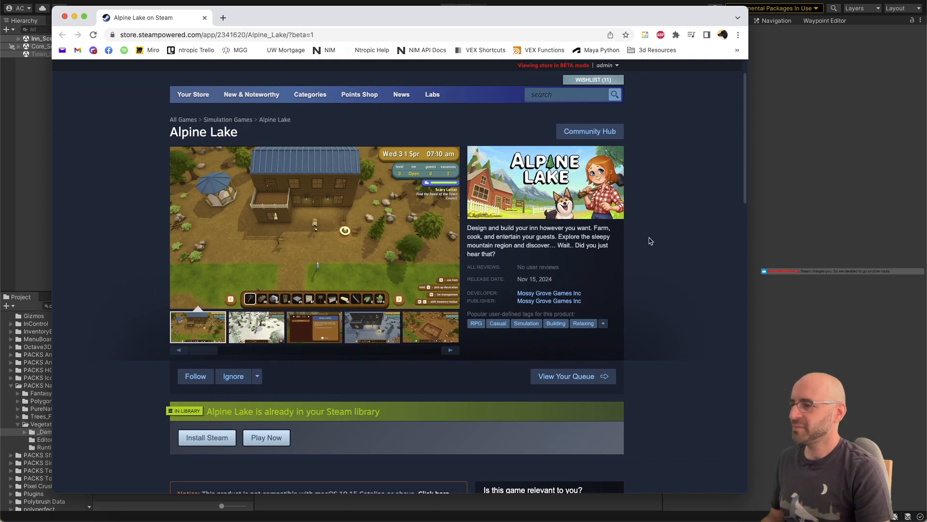
scroll(645, 232, "down", 10)
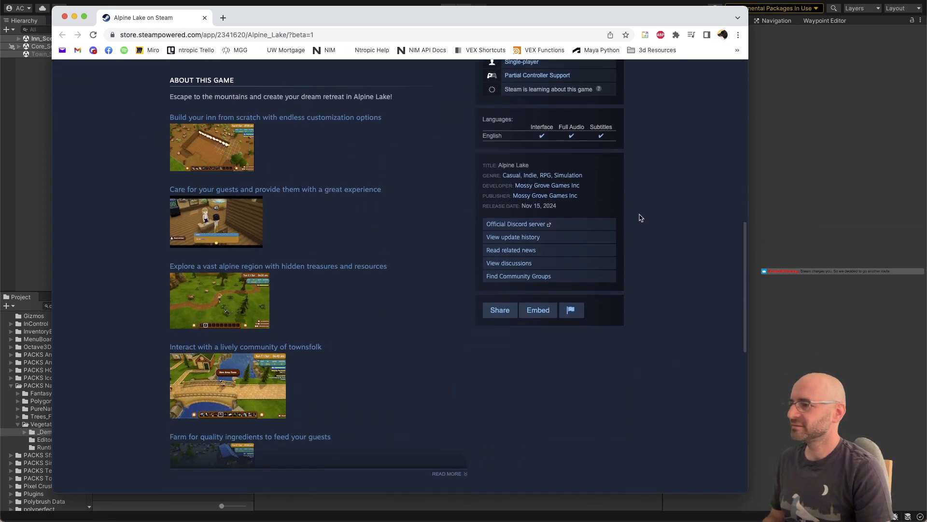
scroll(580, 237, "down", 5)
scroll(266, 290, "up", 7)
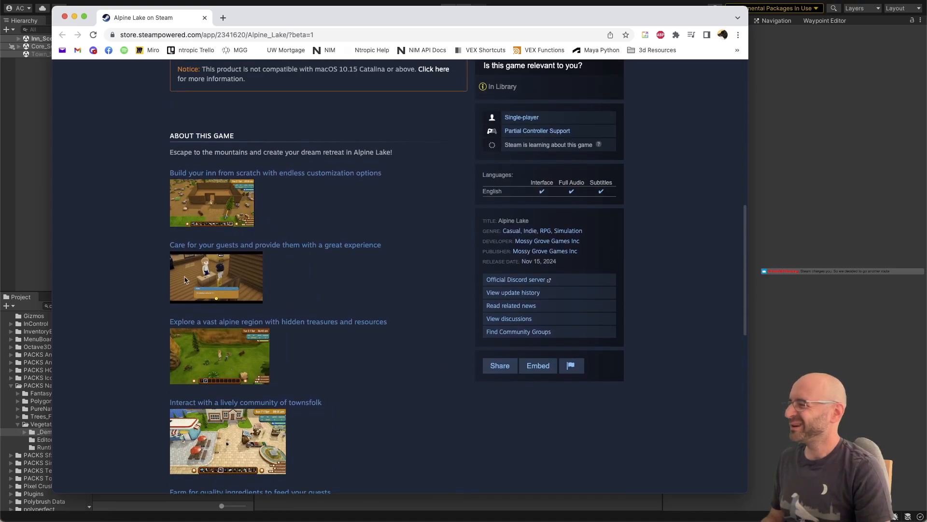
scroll(271, 256, "up", 1)
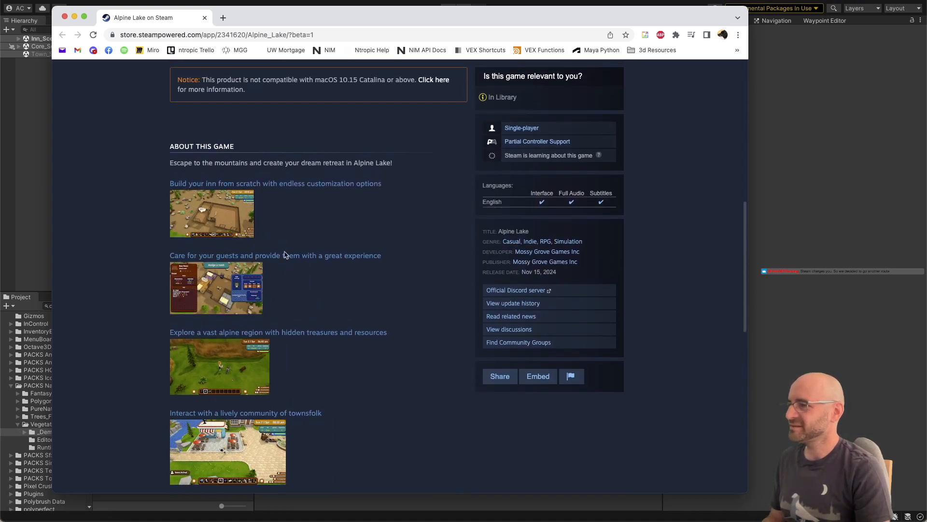
scroll(269, 231, "up", 10)
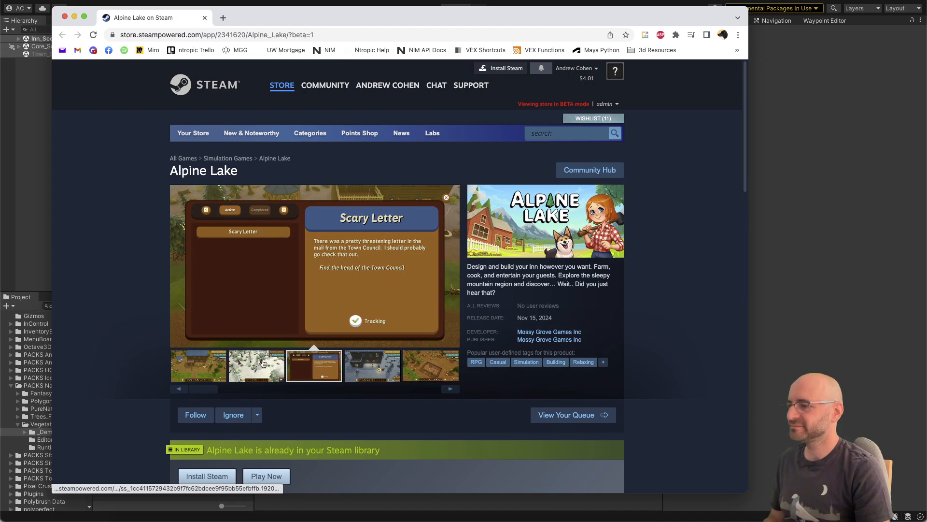
Step: Look through the Alpine Lake screenshots on the store page and move the browser window away to return to Unity
left_click(264, 363)
left_click(324, 374)
left_click(377, 369)
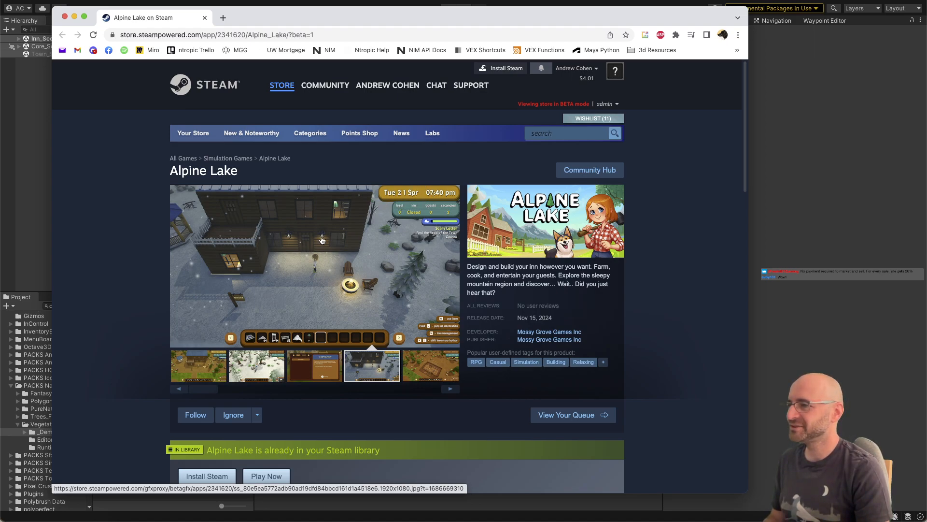
left_click(208, 371)
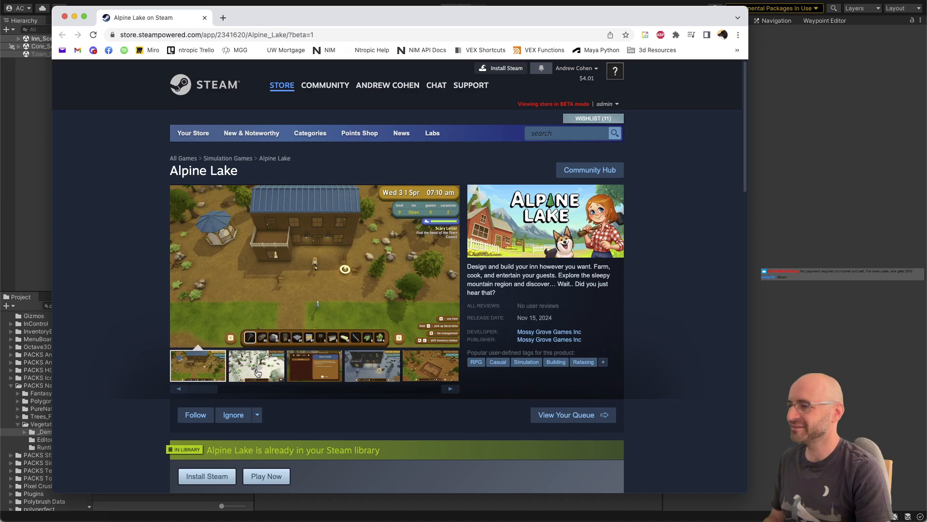
left_click(257, 373)
left_click(314, 367)
left_click(372, 367)
left_click(430, 367)
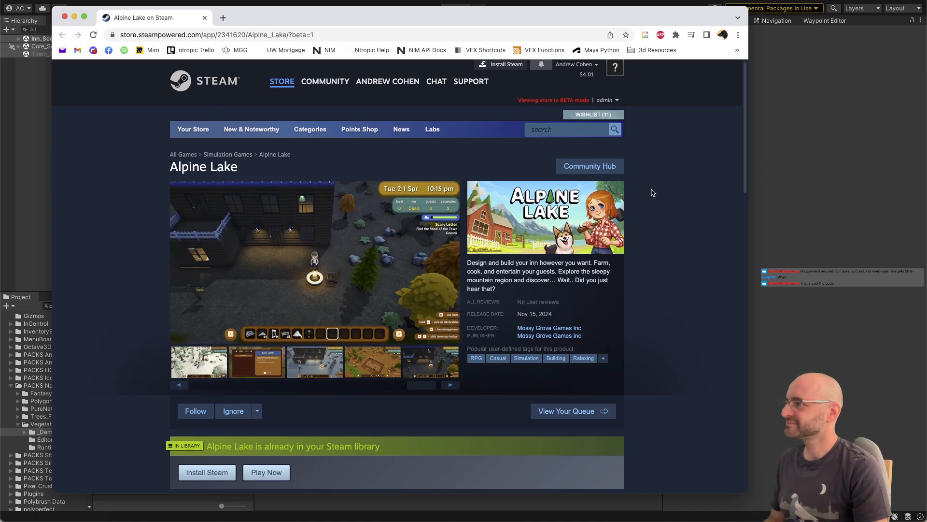
scroll(652, 192, "down", 1)
scroll(652, 192, "down", 1)
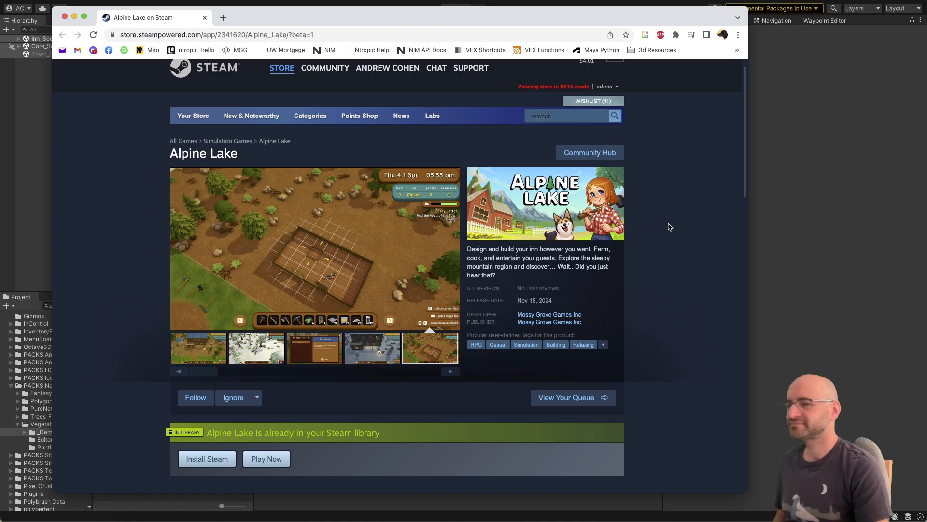
mouse_move(293, 71)
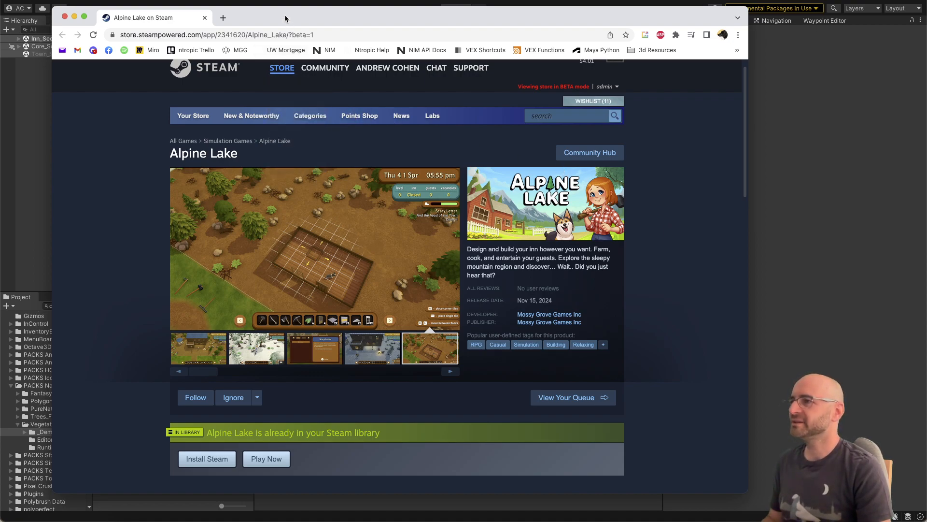
left_click_drag(285, 17, 926, 12)
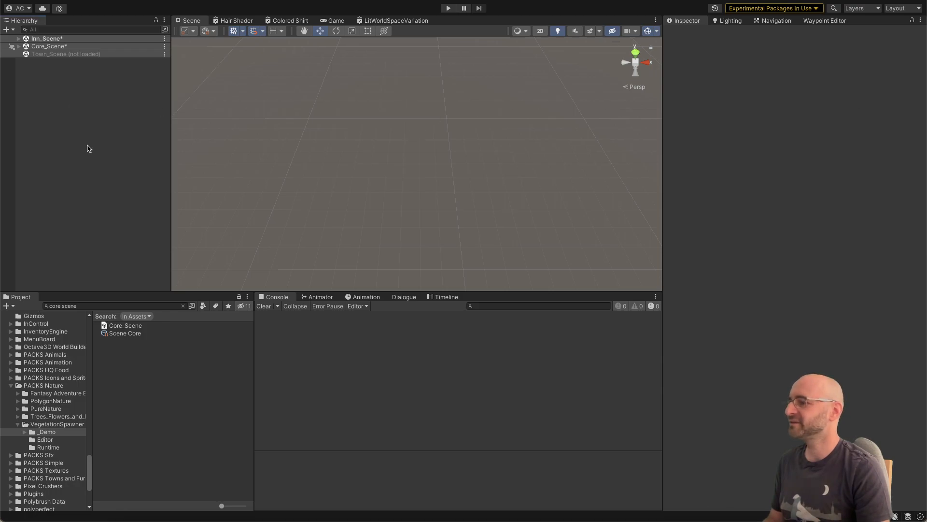
Step: Load Town_Scene and select its [Terrain] object
right_click(74, 55)
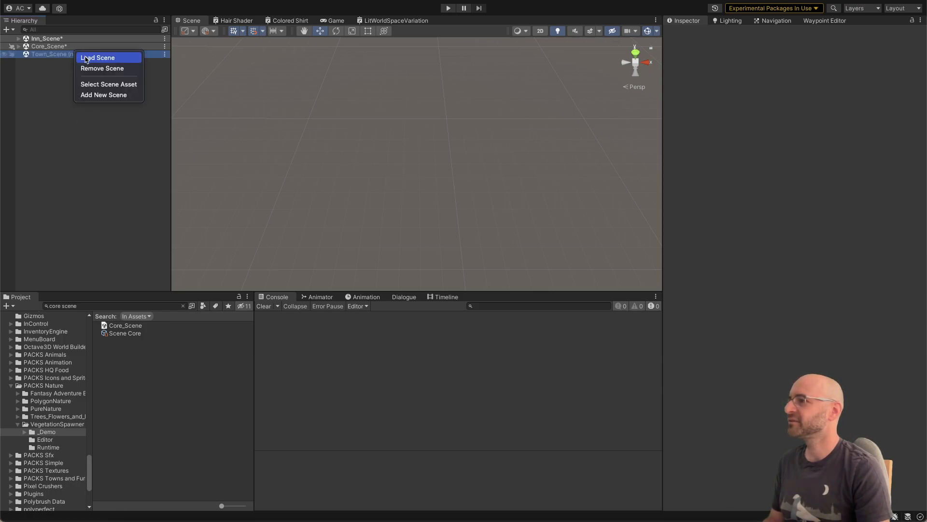
left_click(86, 58)
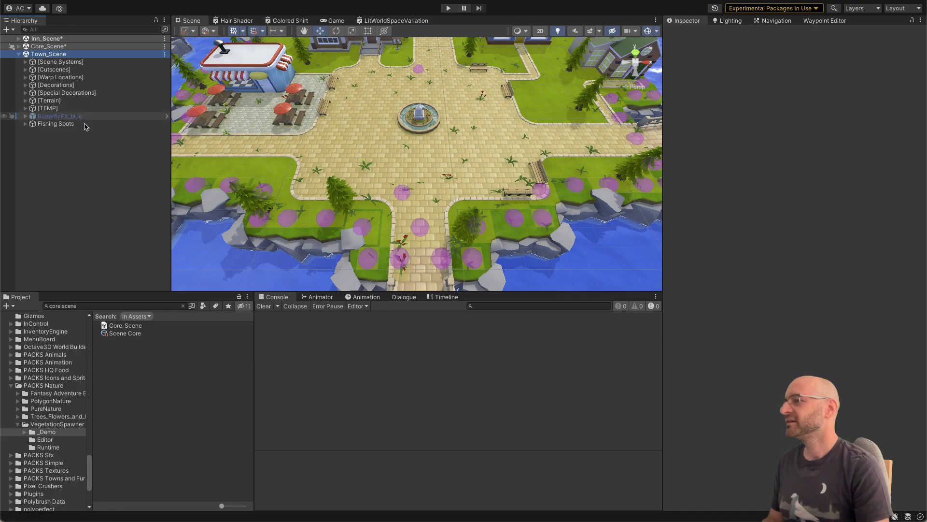
left_click(72, 101)
right_click_drag(334, 193, 323, 187)
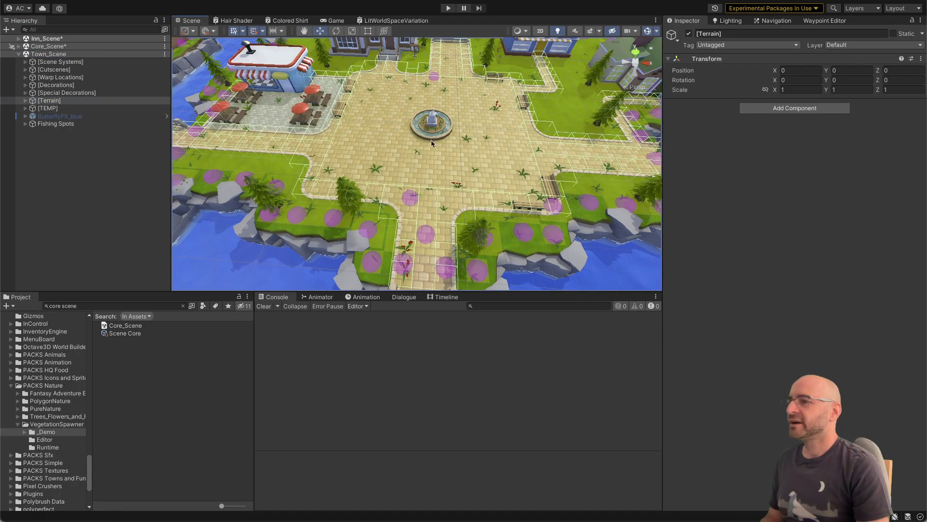
Step: Select the whole rounded inside-corner brick path object, BrickPath_Corner_Inside_Round (3), at the edge of the town plaza
left_click(305, 196)
left_click(311, 163)
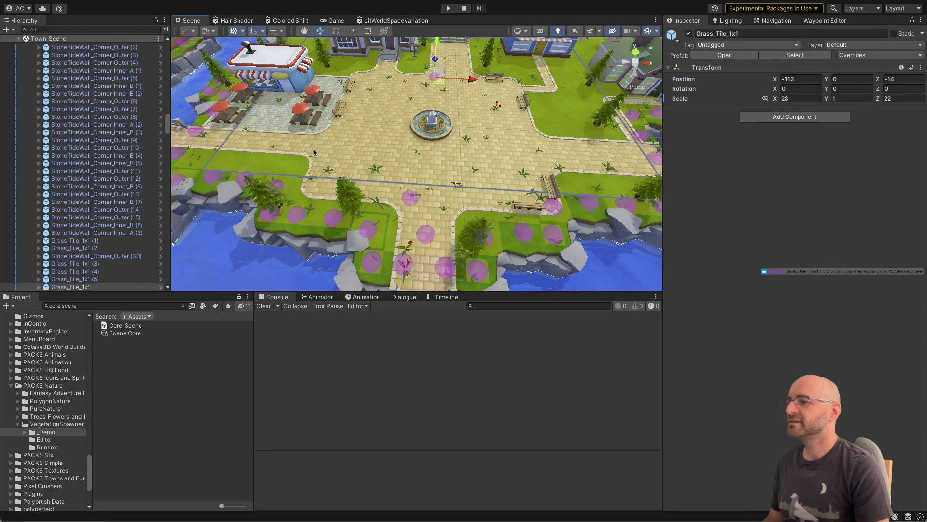
left_click(314, 153)
left_click(314, 154)
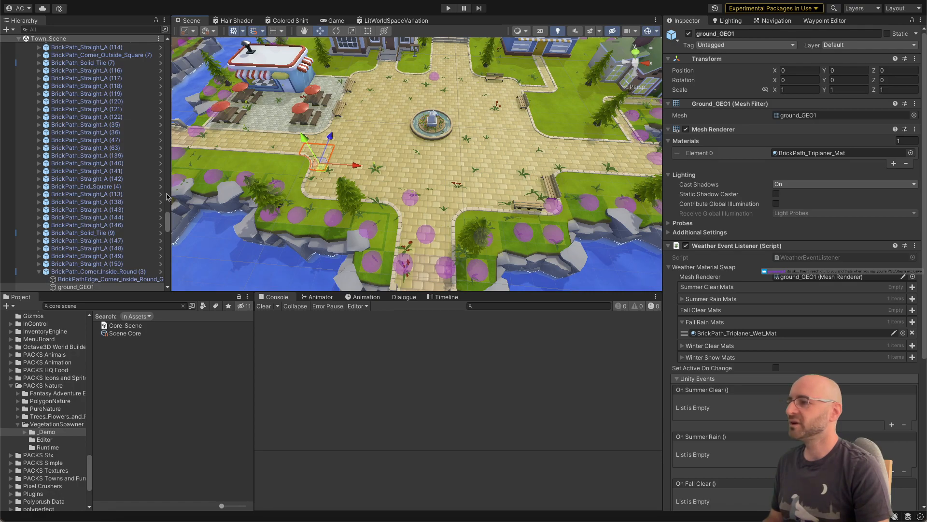
left_click(96, 272)
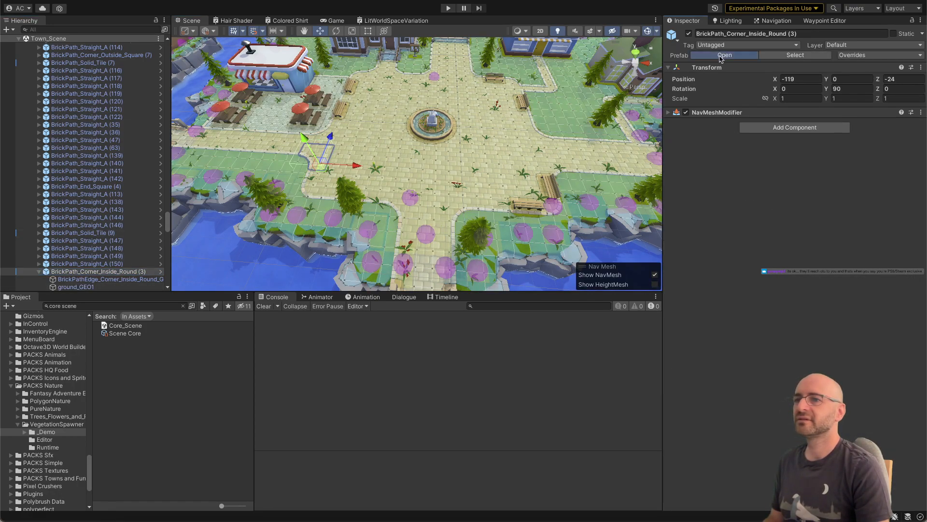
Step: Locate the selected corner's BrickPath_Corner_A_Inside_Round prefab asset in the project and open it in isolation instead of in scene context
left_click(721, 56)
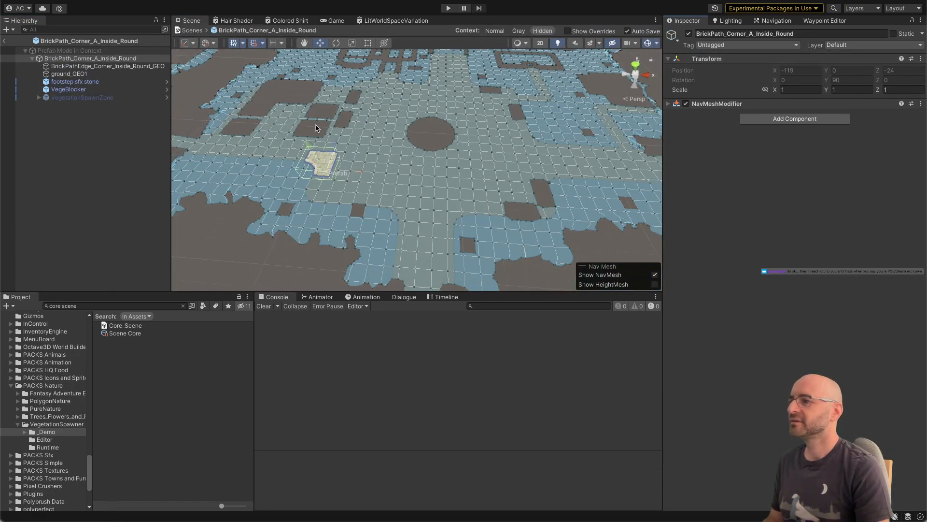
left_click(5, 41)
left_click(795, 55)
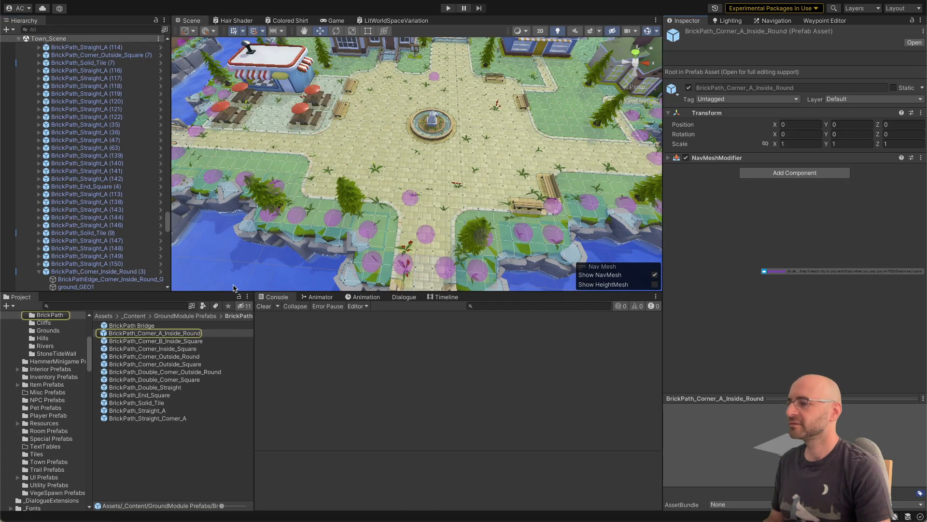
double_click(183, 334)
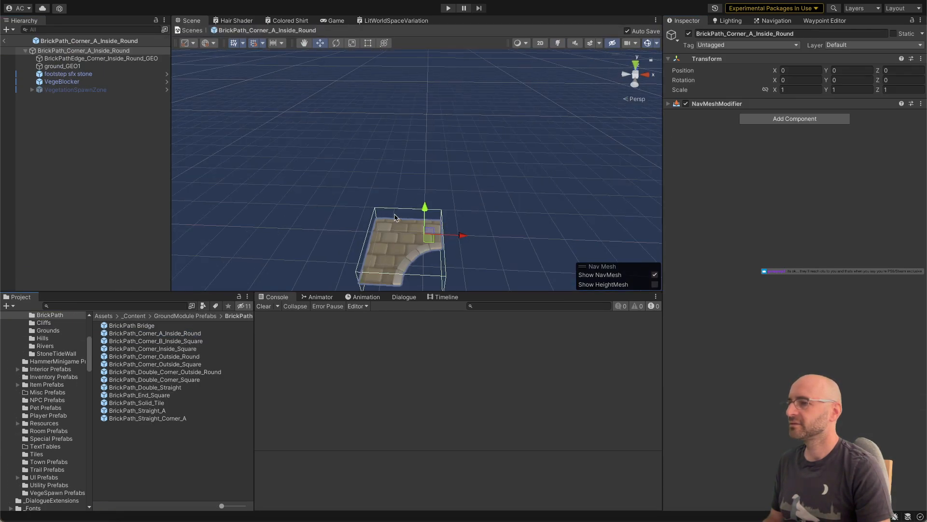
Step: Activate the prefab's VegetationSpawnZone object and regenerate its vegetation
left_click_drag(397, 217, 379, 211, "alt")
left_click(75, 90)
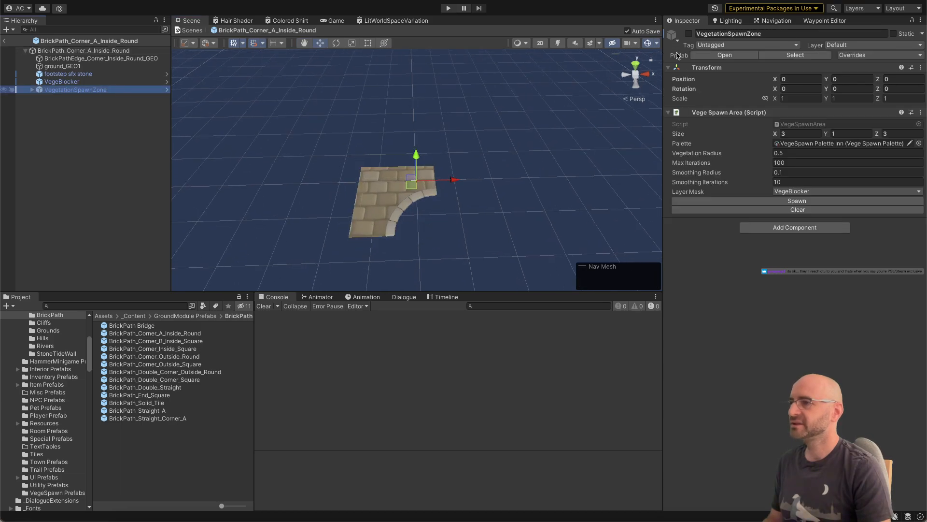
left_click(688, 34)
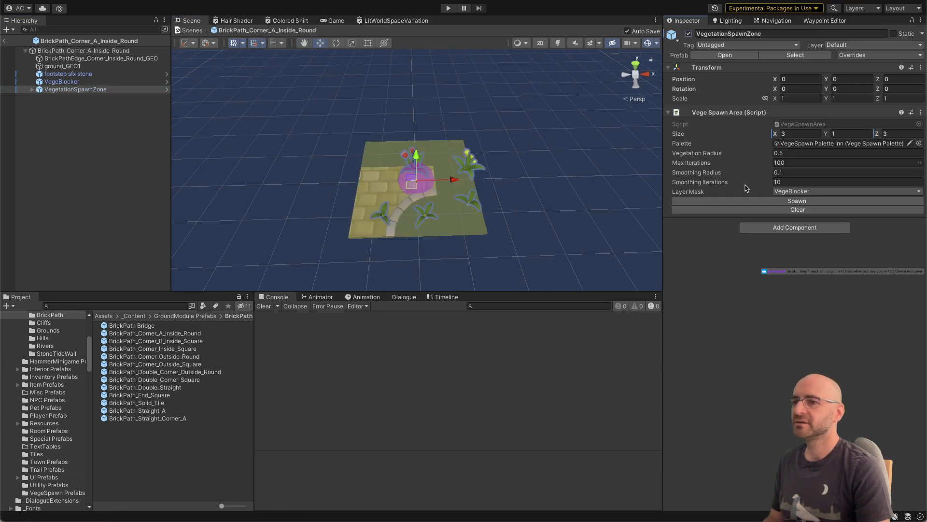
left_click(751, 209)
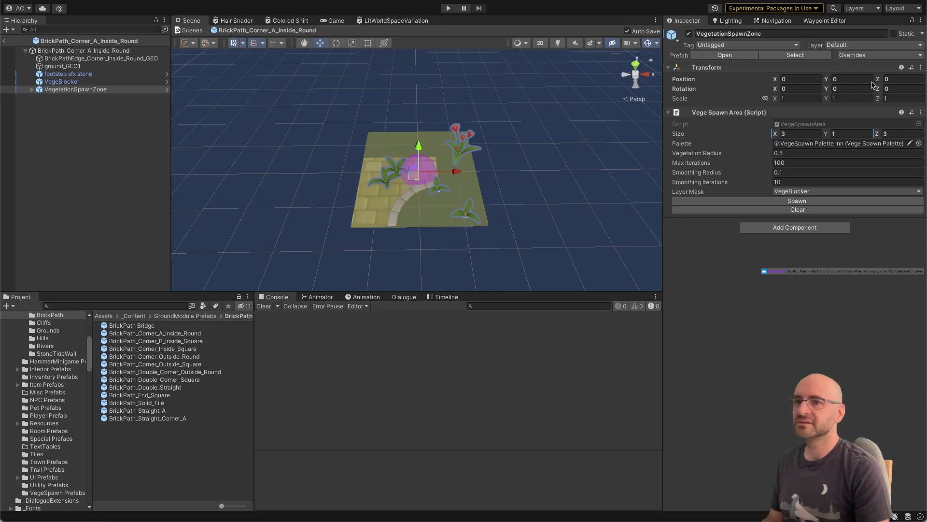
Step: Show the spawn area's Points list in the Inspector's Debug mode and select VegeBlocker to compare its box collider with the plants
left_click(920, 22)
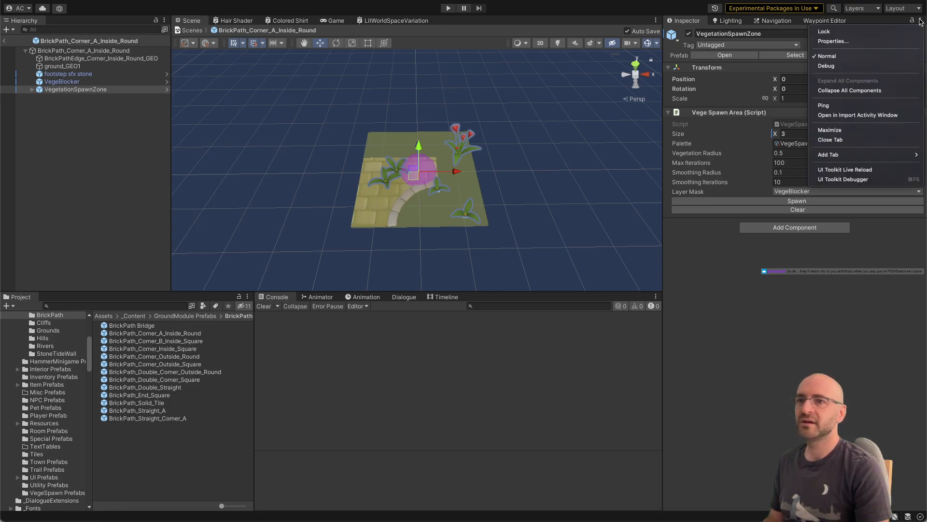
left_click(836, 66)
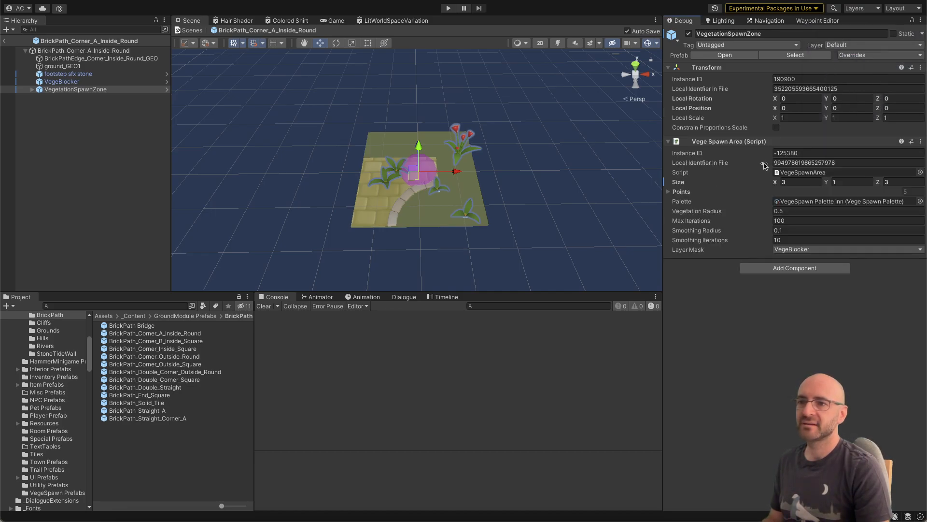
left_click(668, 192)
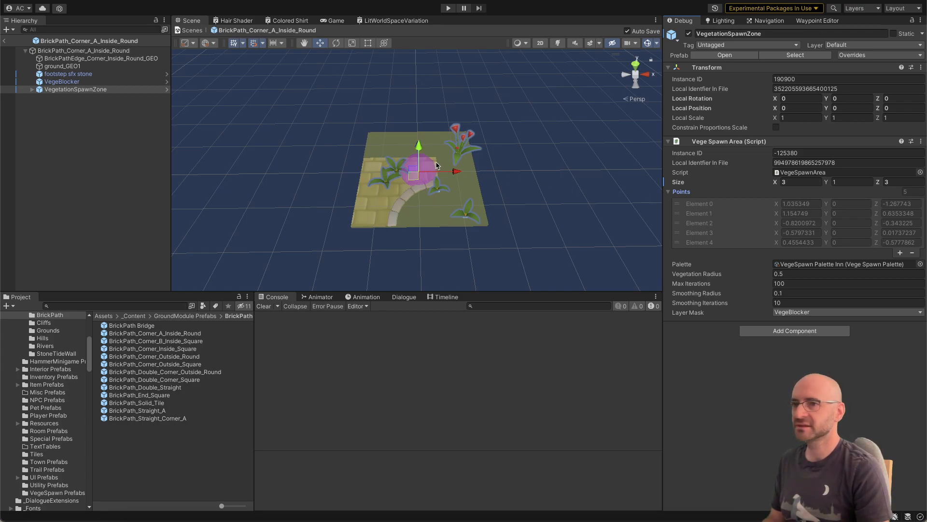
left_click(93, 82)
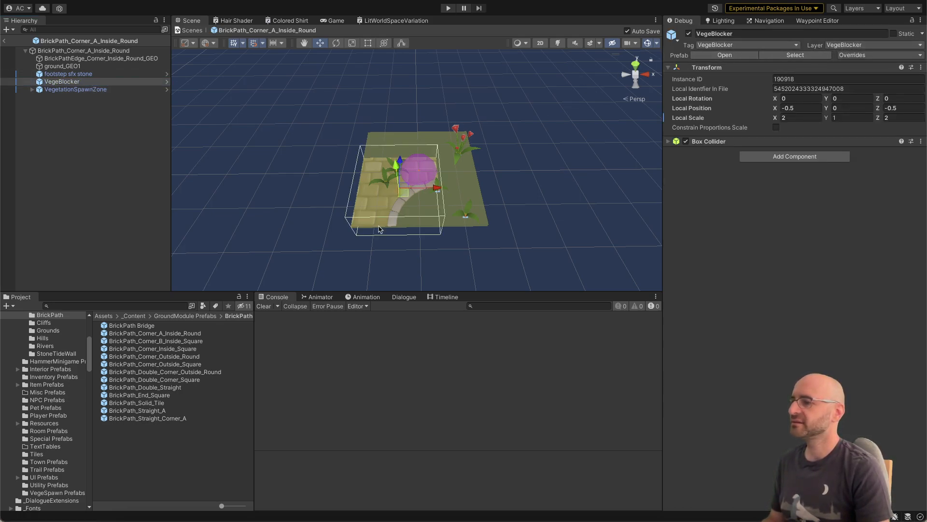
Step: Switch to Visual Studio and start a print(string.Format("{0} {1}", …)) statement directly below the RaycastAll call in CheckOverlap
key("super+Tab")
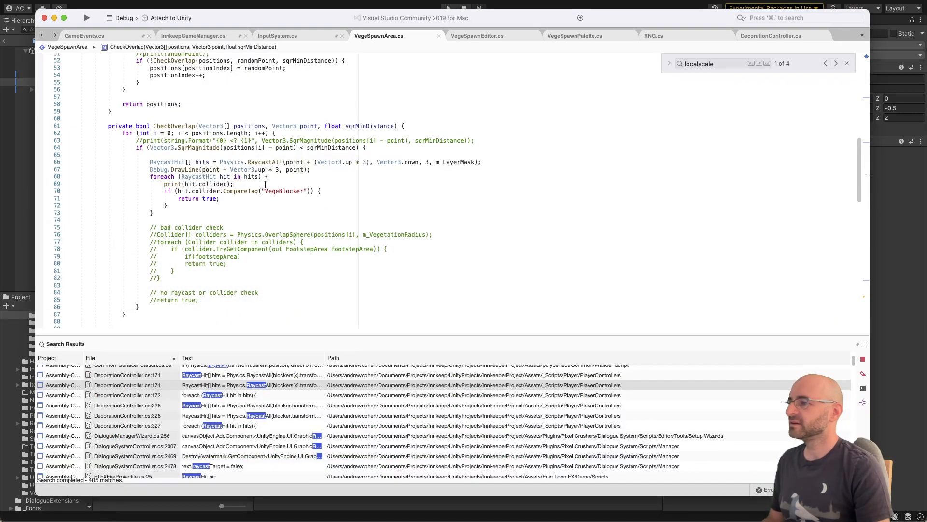
left_click(238, 184)
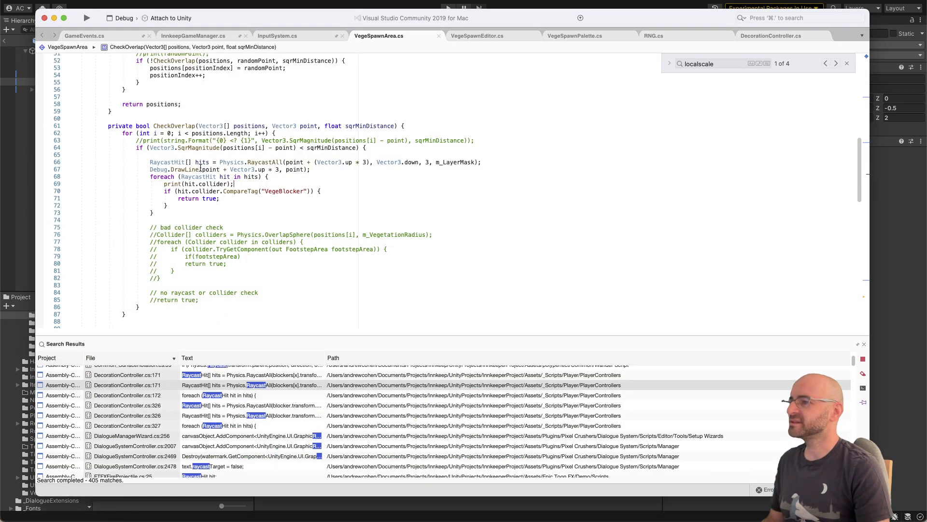
left_click(278, 163)
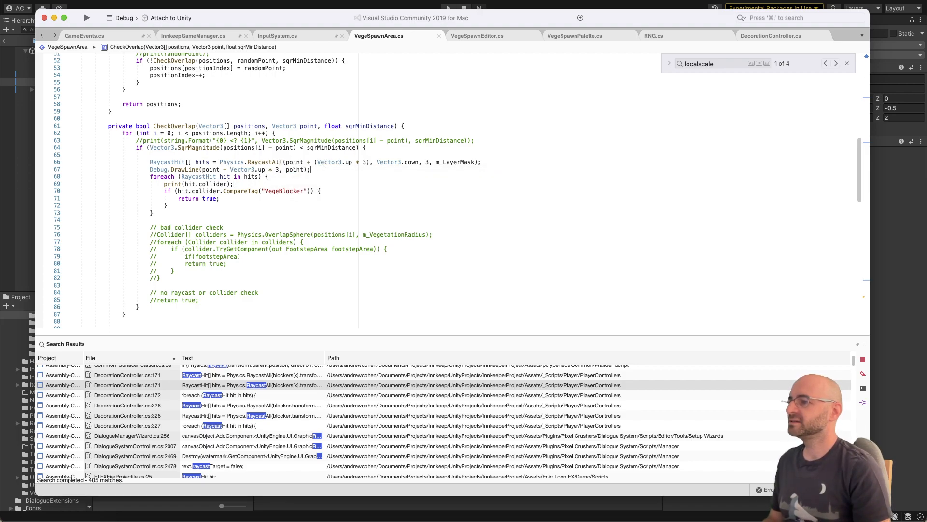
key("super+Right")
key("Return")
type("print(")
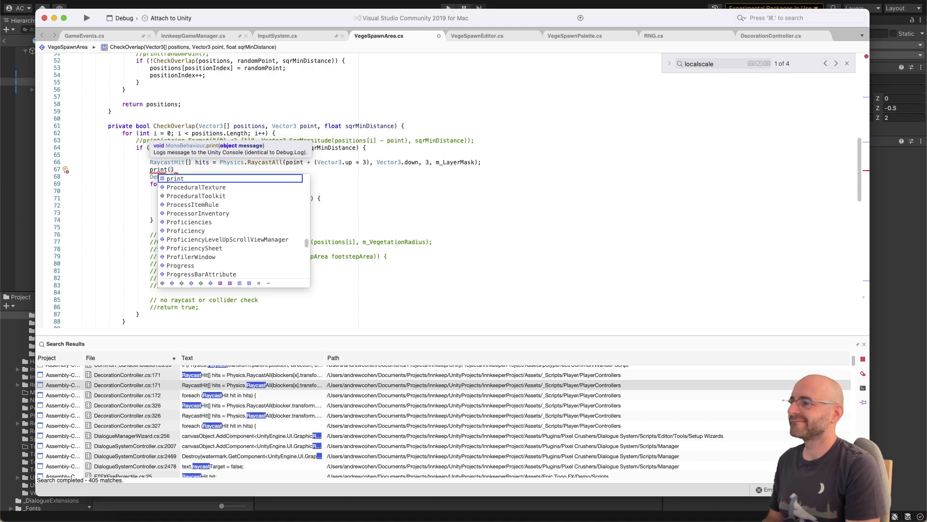
type("ParticleSystemTriggerEventType.fo")
key("alt+shift+Left")
key("alt+shift+Left")
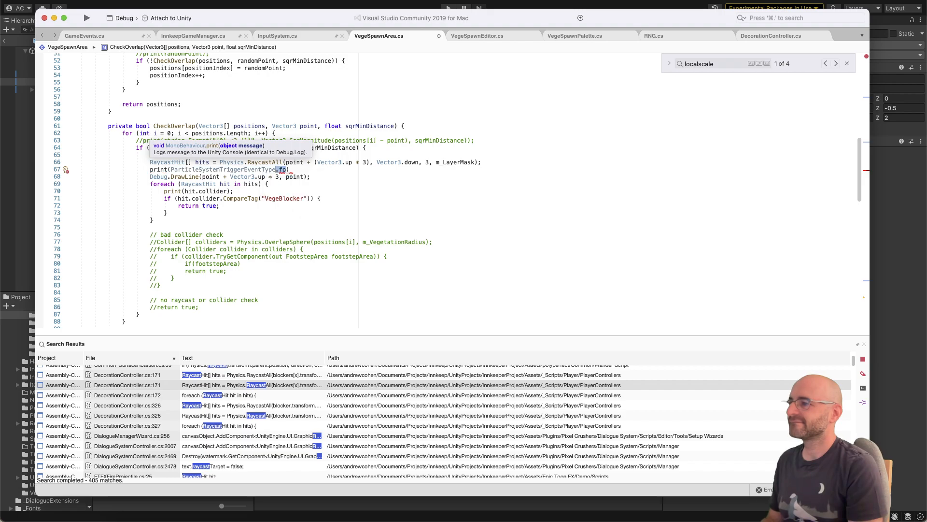
key("alt+shift+Left")
type("string.Format")
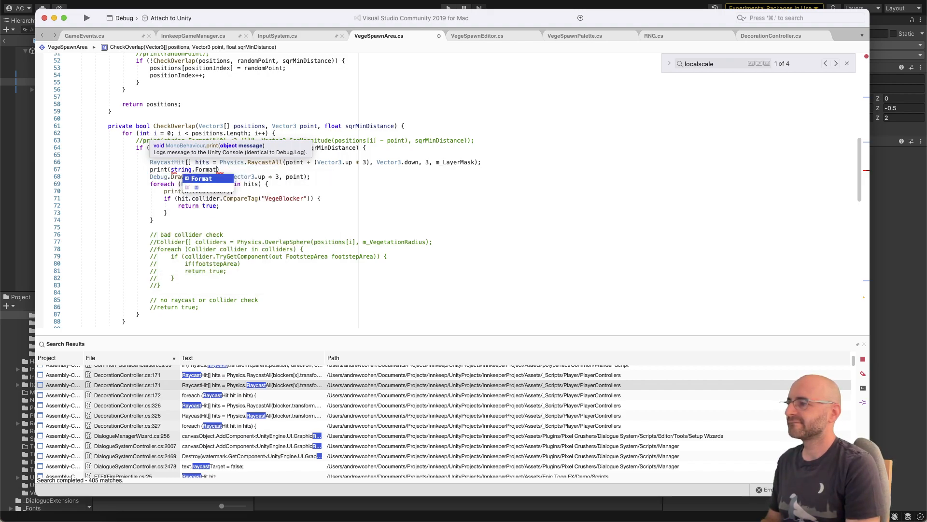
type("(\"{0}")
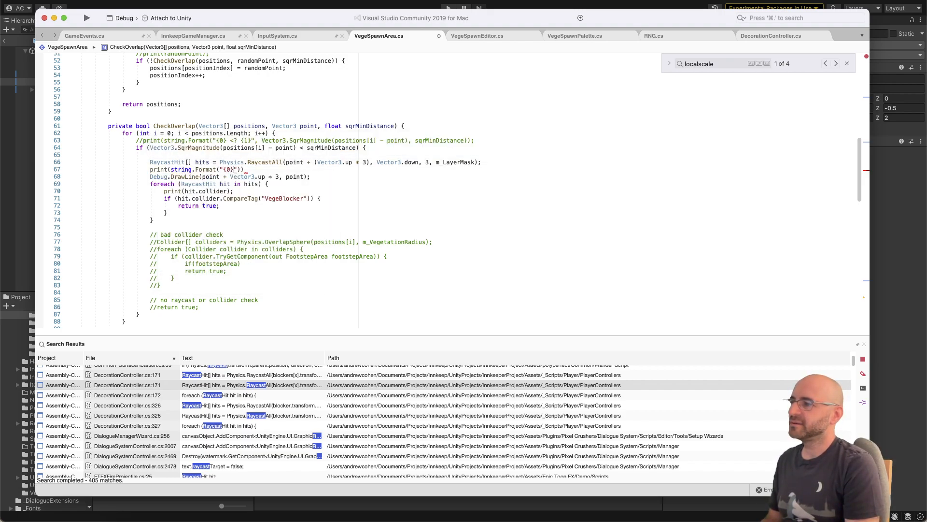
type("    {1}\", po")
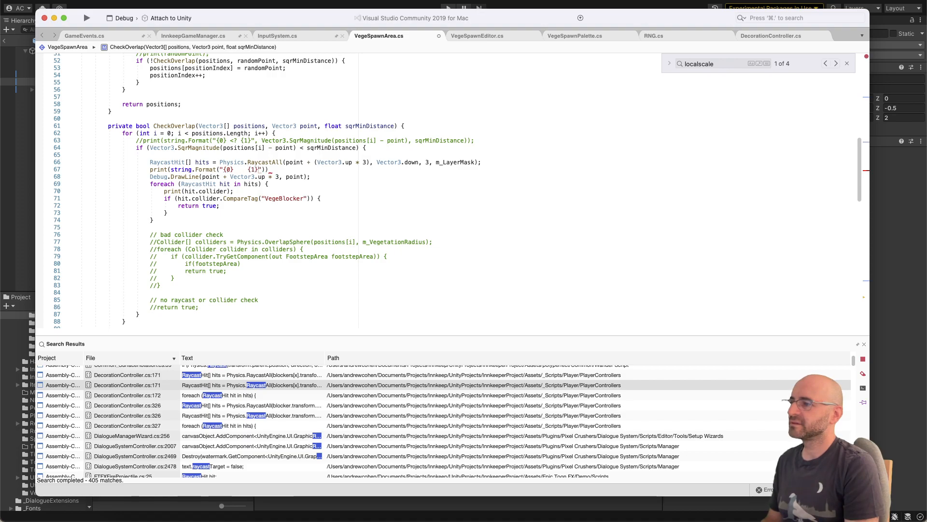
type("i")
Step: Complete the print statement with the raycast's origin and direction, point + (Vector3.up * 3) and Vector3.down, copied from the RaycastAll call
key("Return")
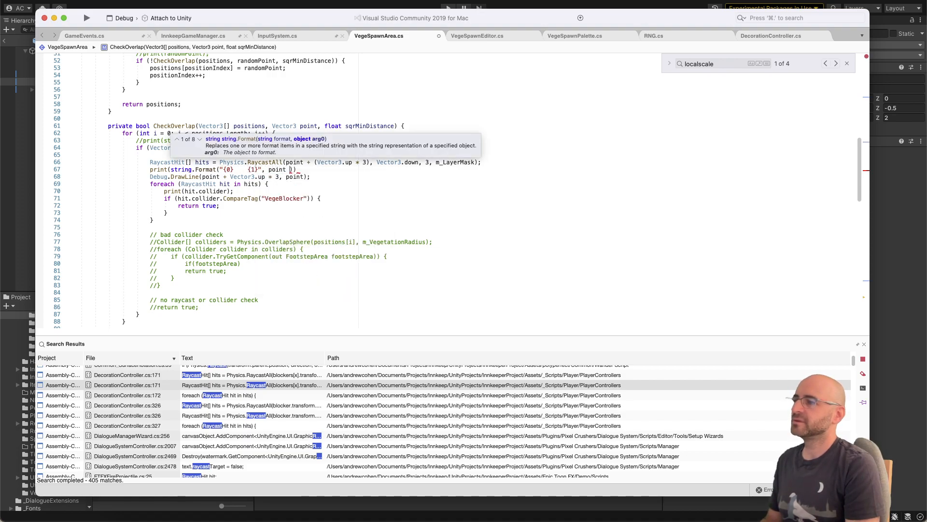
key("BackSpace")
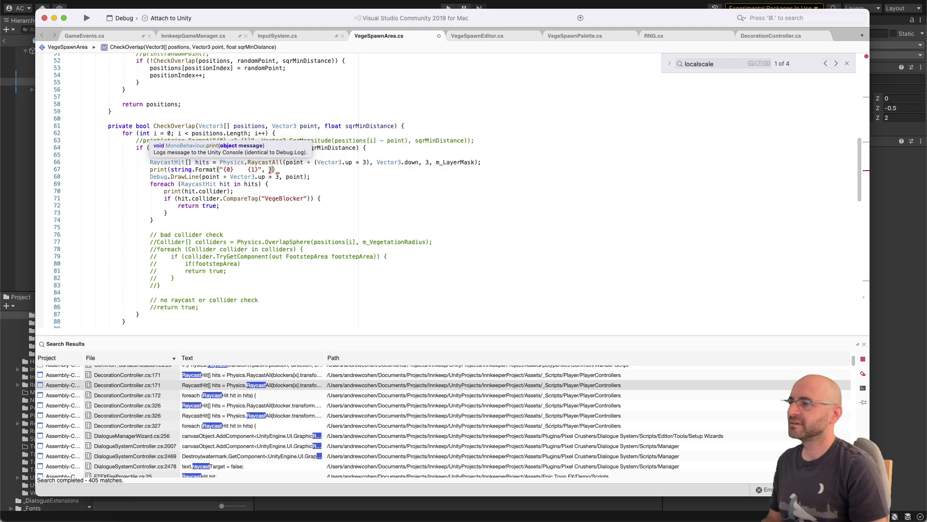
key("alt+Down")
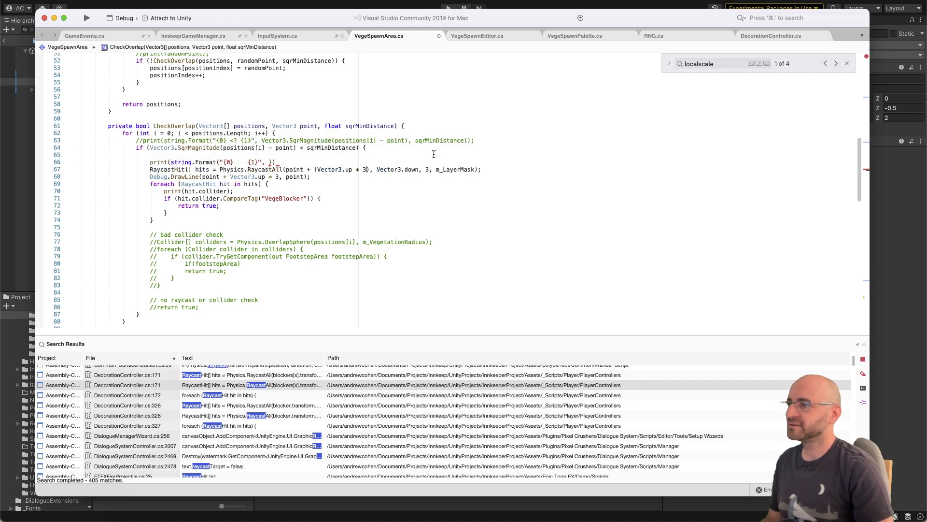
key("alt+Up")
key("alt+Left")
key("alt+Left")
key("alt+Left")
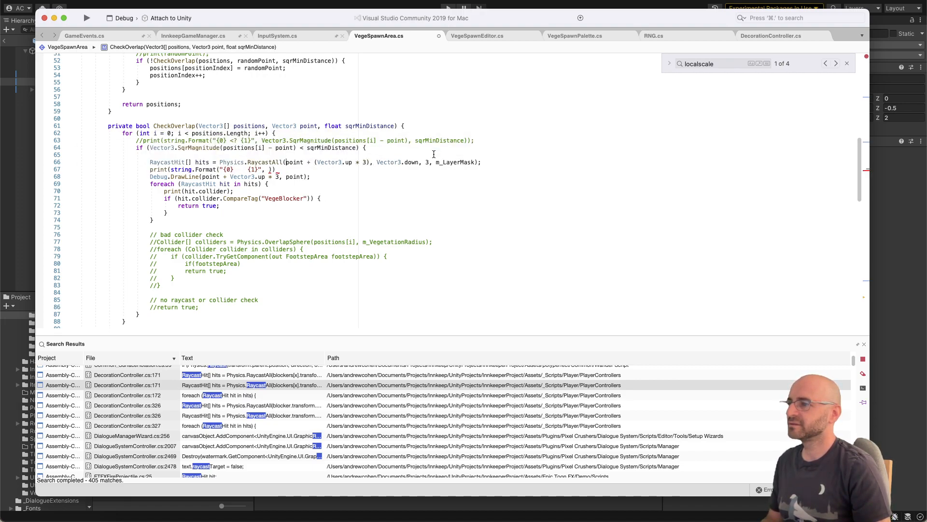
key("shift+End")
key("alt+shift+Left")
key("alt+shift+Left")
key("alt+shift+Left")
key("alt+shift+Left")
key("alt+shift+Left")
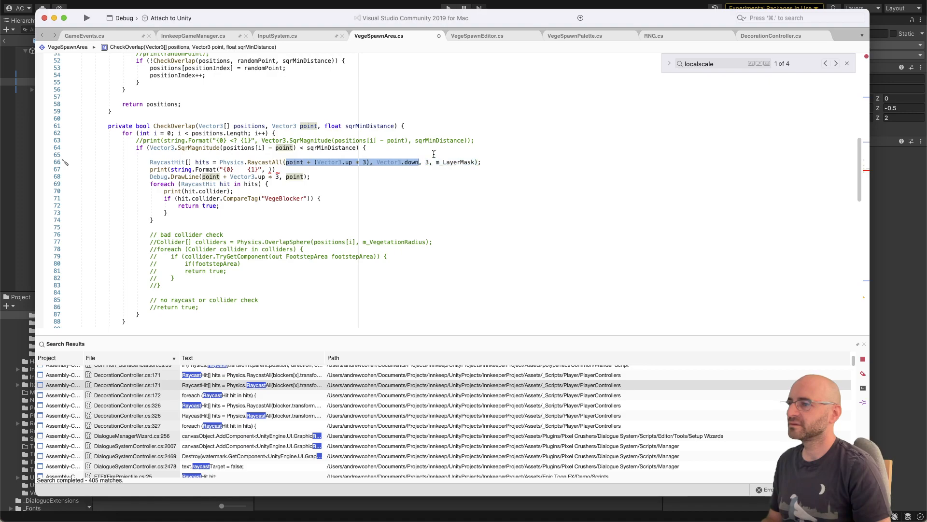
key("super+c")
key("Down")
key("Left")
key("super+v")
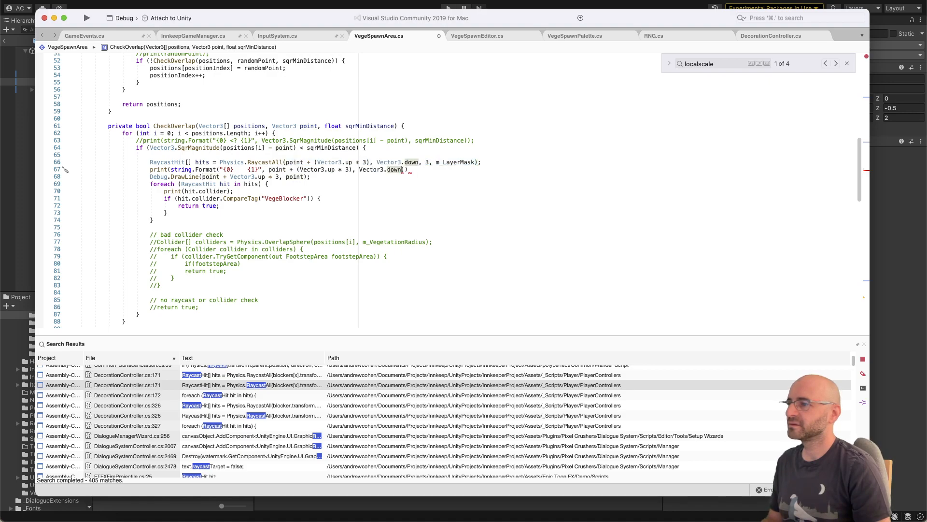
type(");")
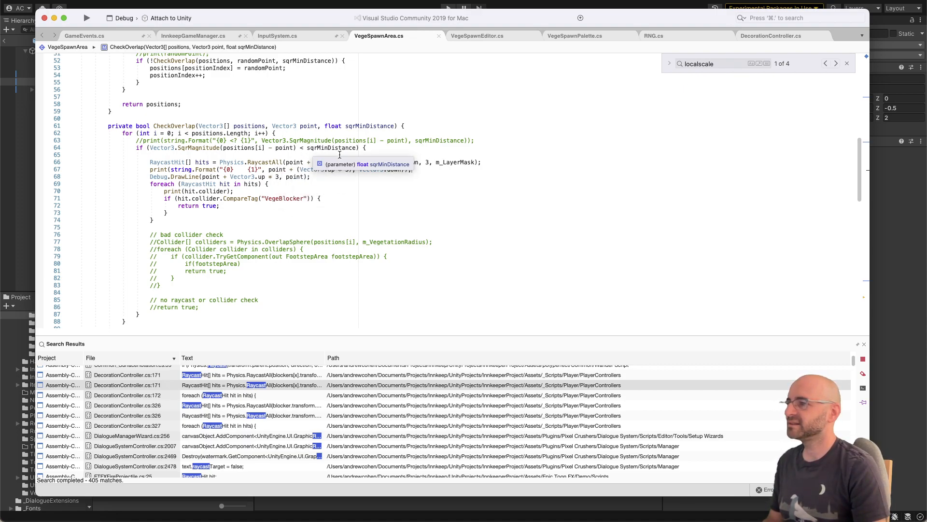
Step: Move the RaycastAll call, its debug lines and the foreach hit loop out of the SqrMagnitude if block, directly above it
key("super+Tab")
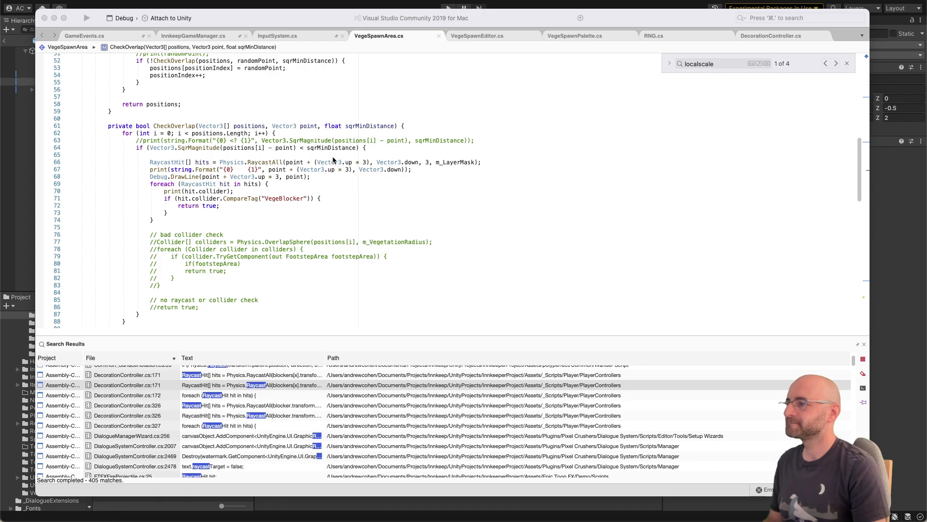
left_click(275, 156)
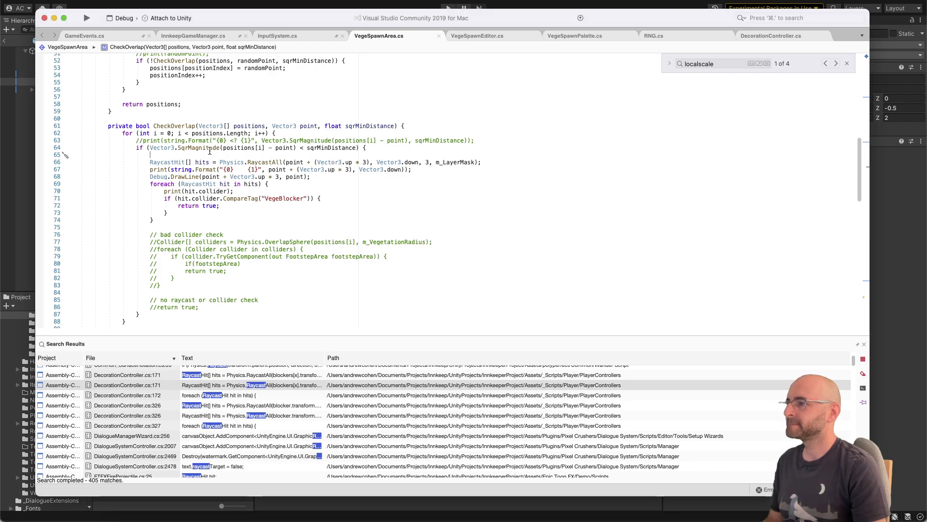
mouse_move(178, 147)
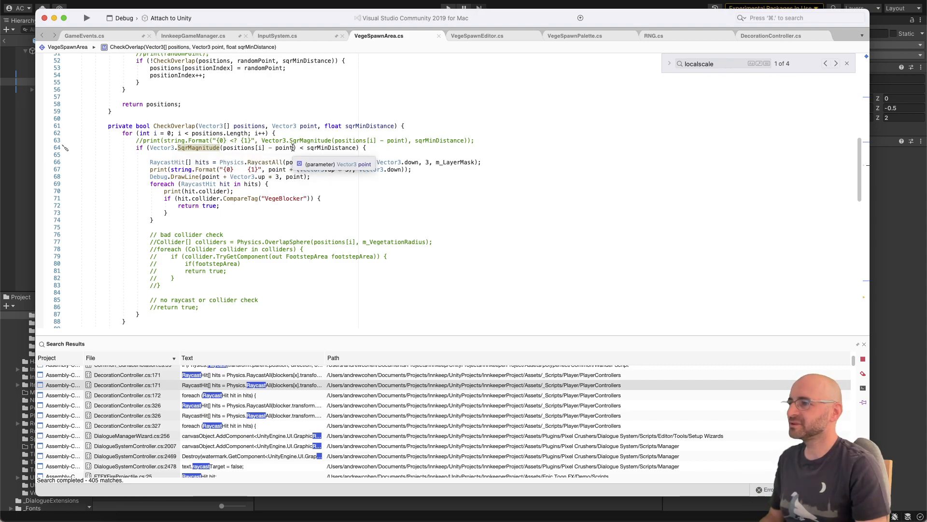
left_click(314, 147)
left_click(209, 148)
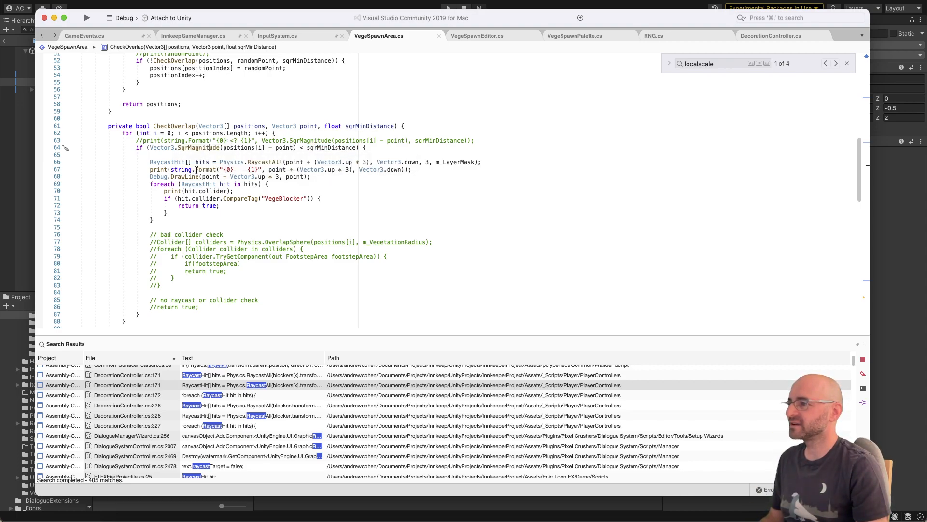
left_click(176, 214)
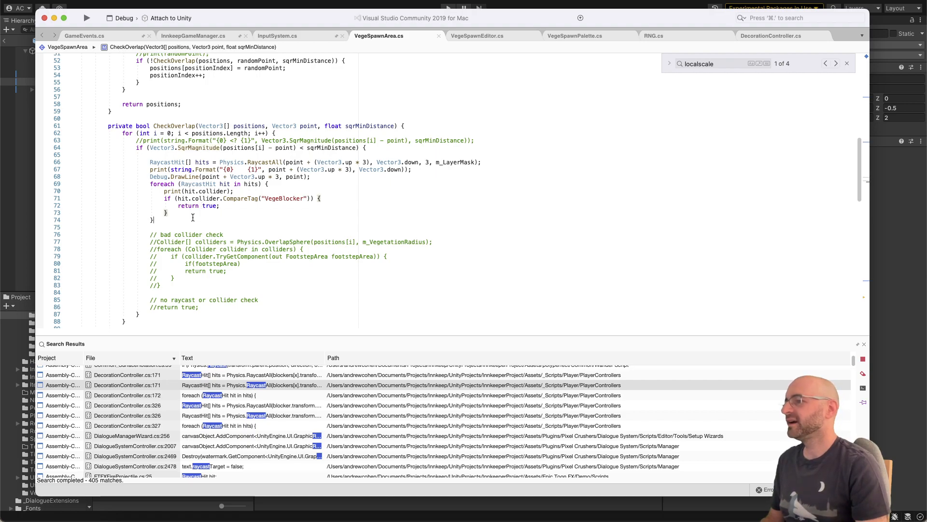
key("shift+Up")
key("shift+Up")
key("shift+Up")
key("shift+Up")
key("shift+Up")
key("shift+Up")
key("shift+Up")
key("shift+Up")
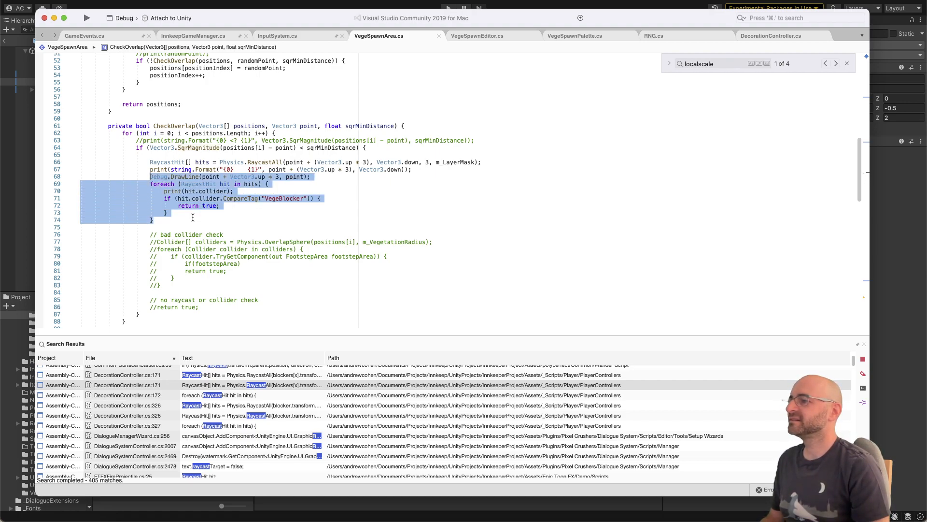
key("alt+Up")
key("alt+Up")
key("alt+Up")
key("alt+Down")
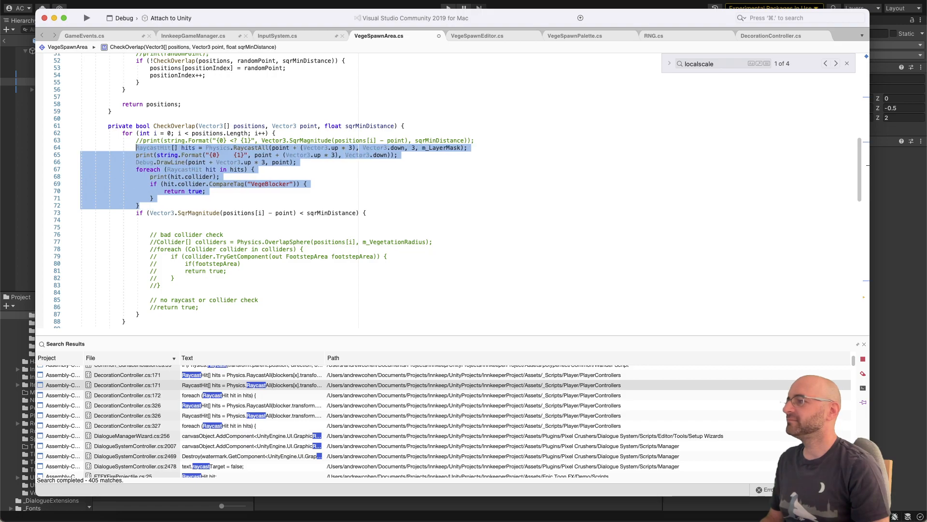
Step: Remove the extra blank line left at the start of the SqrMagnitude if block
left_click(150, 220)
key("Down")
key("shift+super+Left")
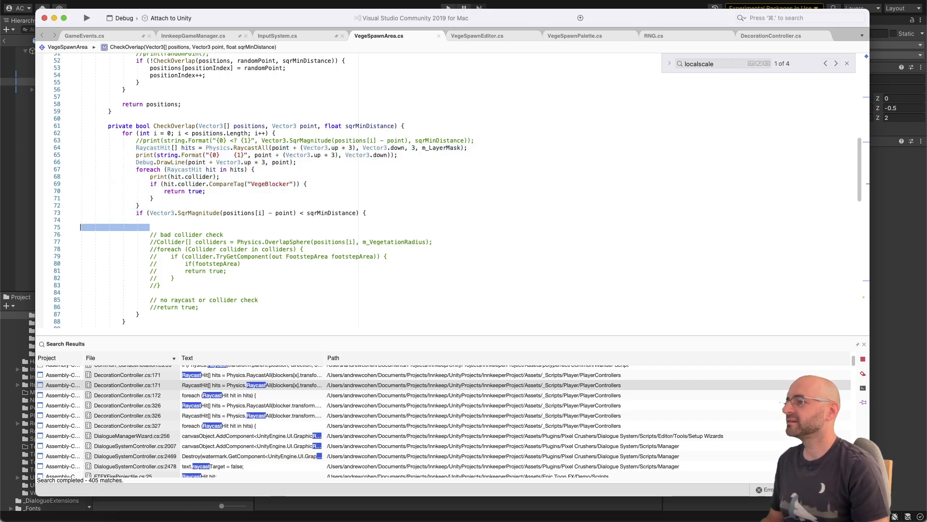
key("BackSpace")
key("BackSpace")
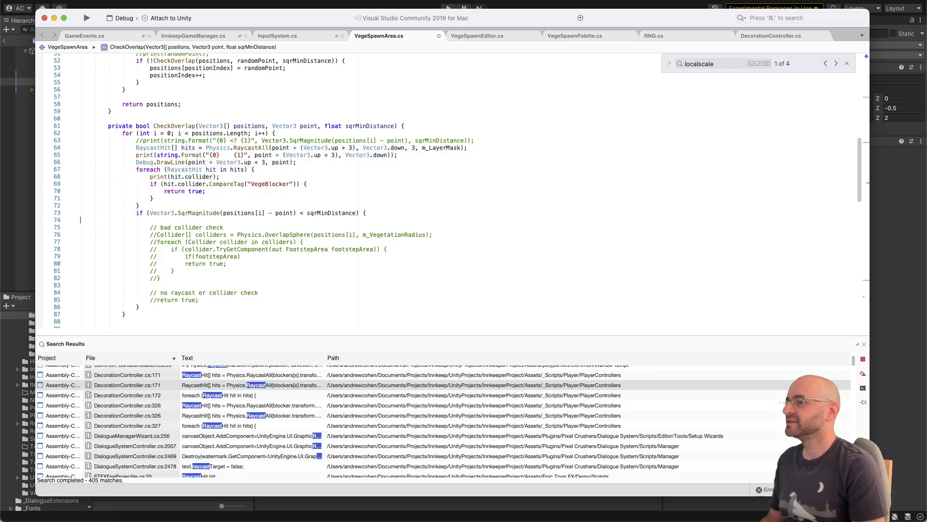
Step: Uncomment the return true statement under the "no raycast or collider check" comment
double_click(188, 192)
left_click(190, 288)
key("Delete")
key("Delete")
key("Up")
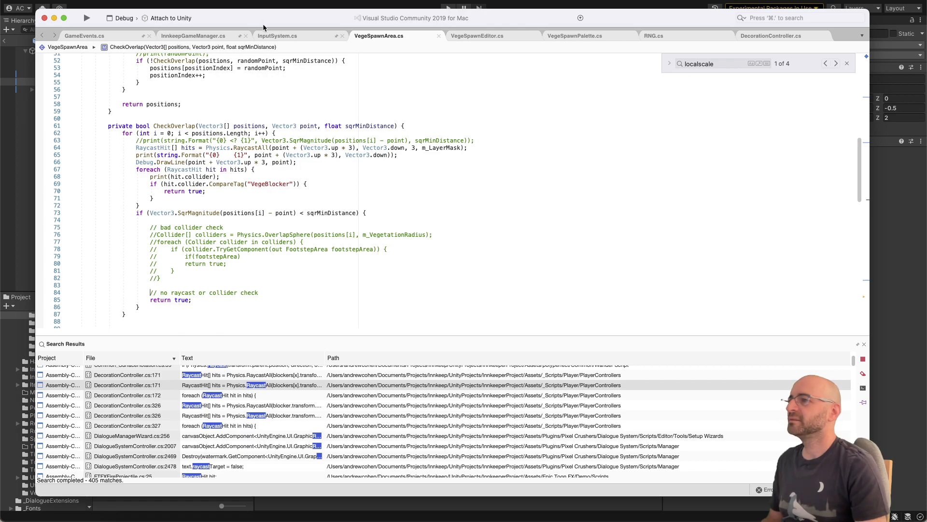
Step: Back in Unity, show VegetationSpawnZone in the Inspector's Normal mode and spawn its vegetation, viewing the result from above
left_click(269, 6)
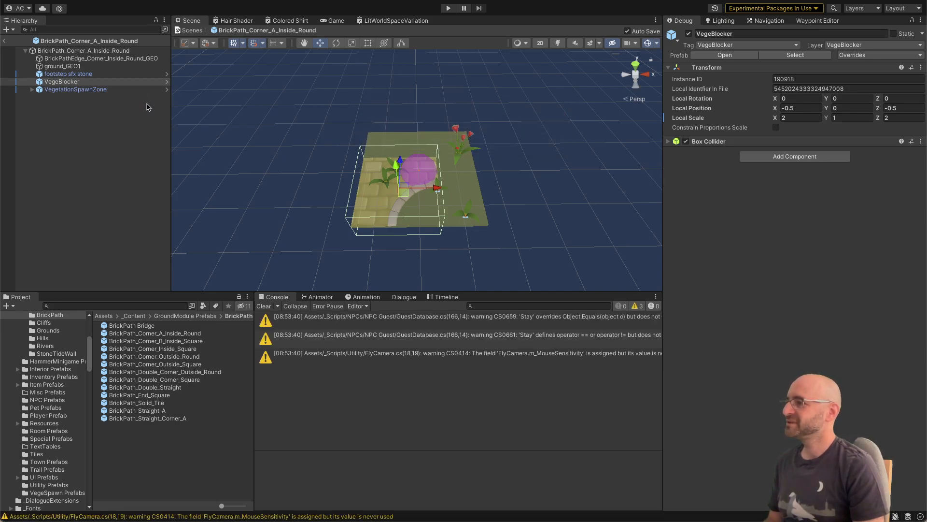
left_click(121, 90)
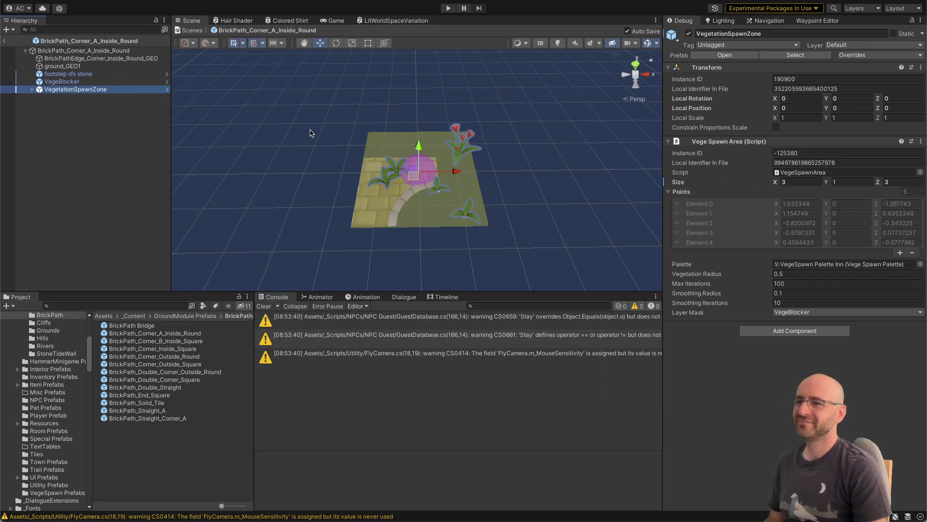
left_click(921, 20)
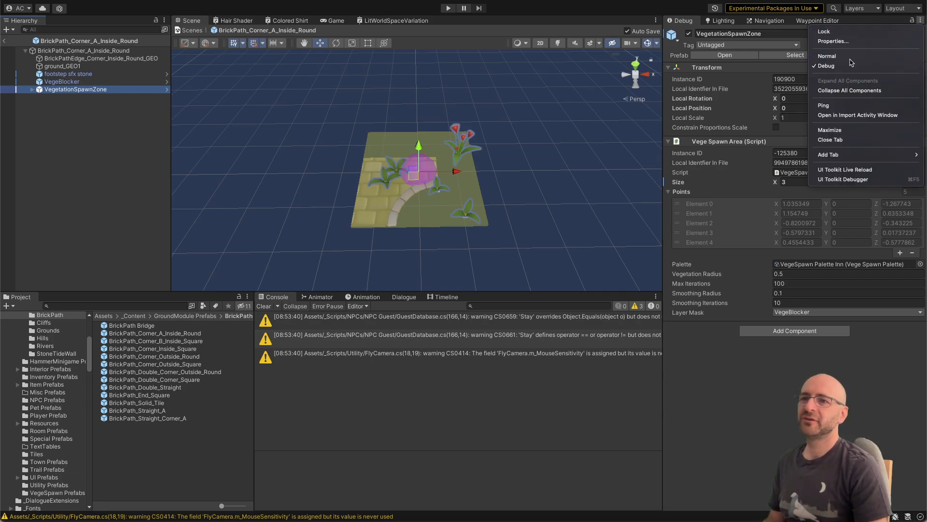
left_click(827, 65)
left_click(790, 201)
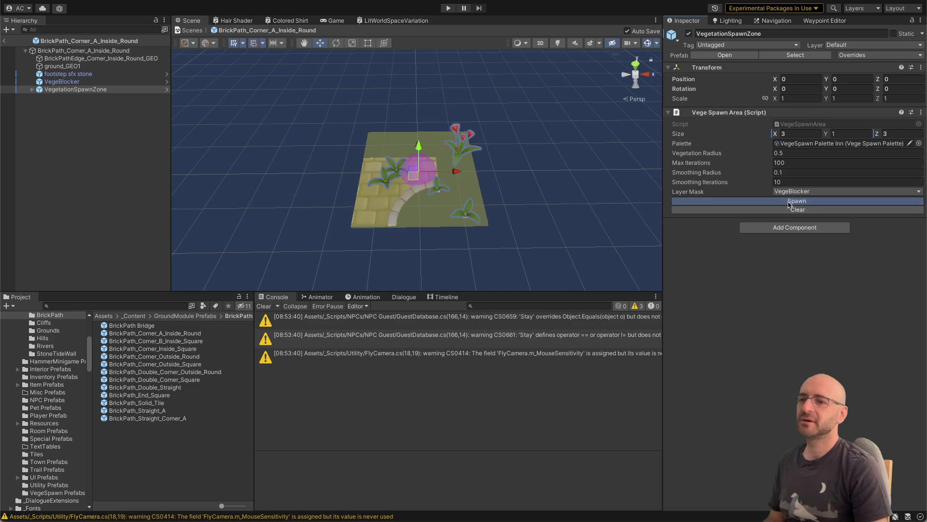
right_click_drag(471, 192, 475, 232)
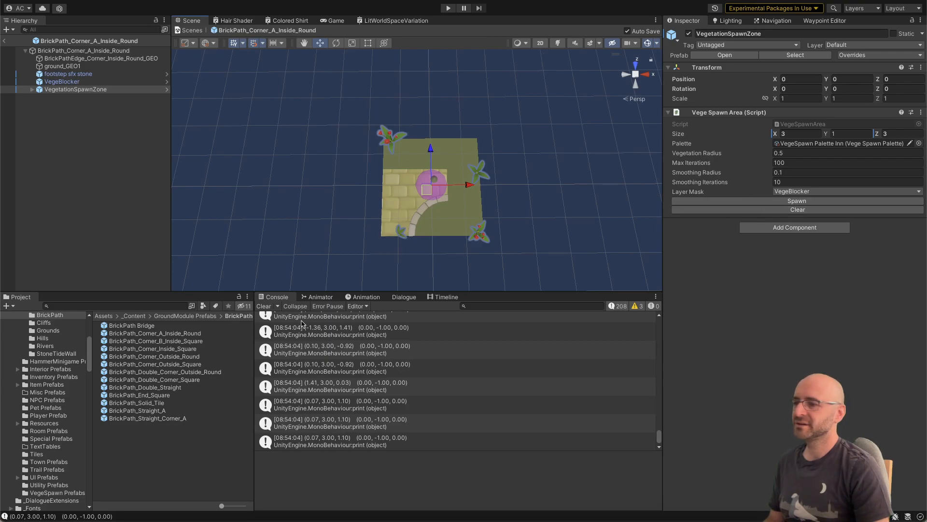
Step: Clear the console log and spawn the zone's vegetation two more times
scroll(306, 330, "up", 3)
left_click(265, 305)
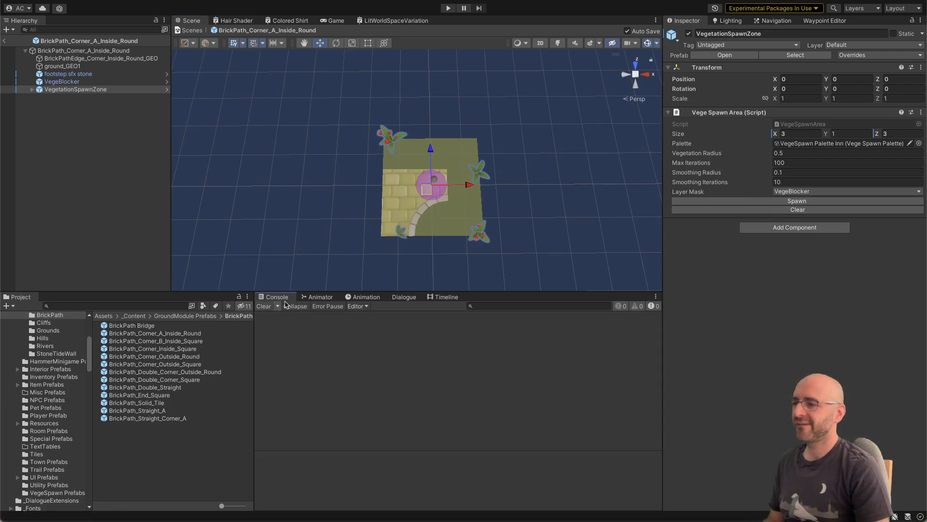
left_click(718, 201)
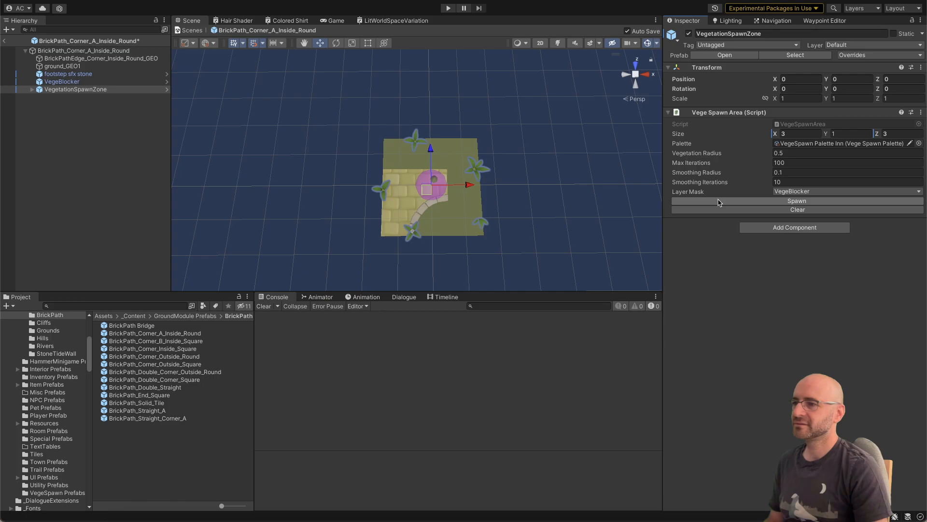
left_click(718, 201)
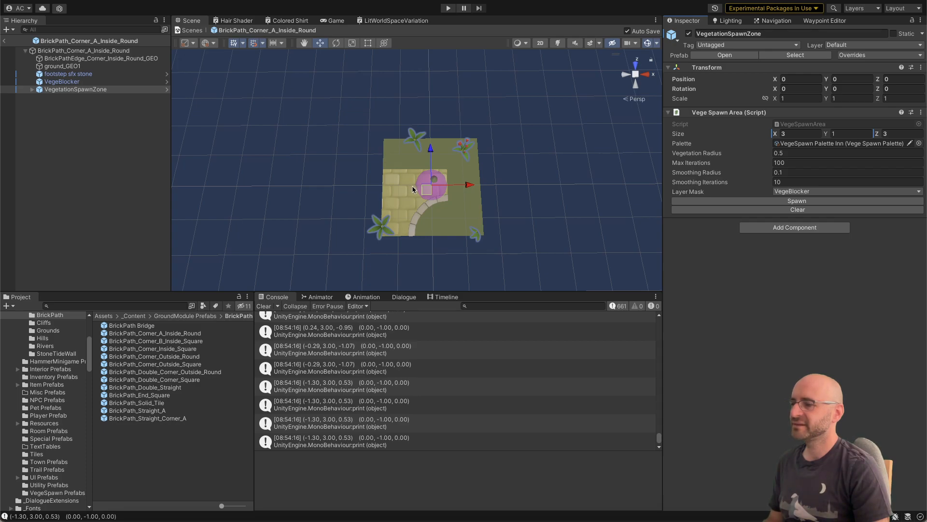
Step: Open the script line in VegeSpawnArea.cs that logged the (-1.25, 3.00, 0.04) raycast entry
scroll(351, 328, "up", 3)
left_click(349, 324)
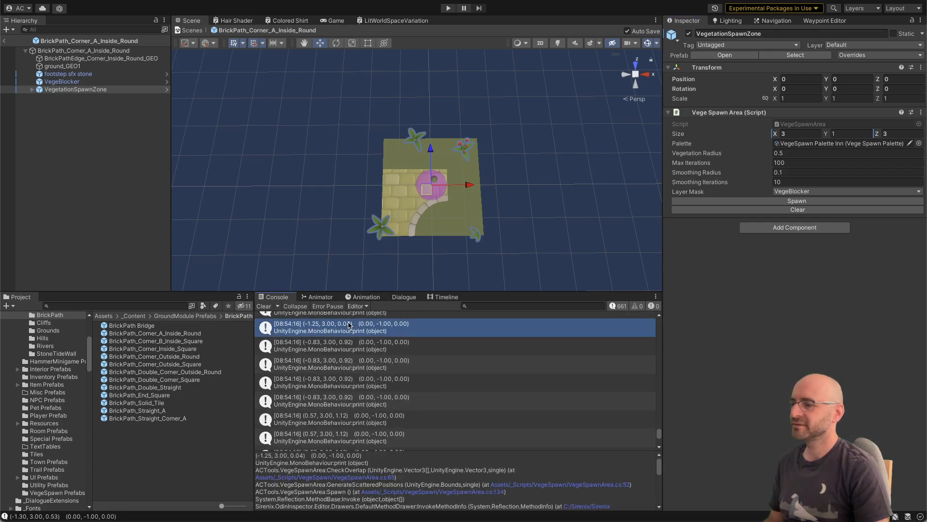
double_click(348, 324)
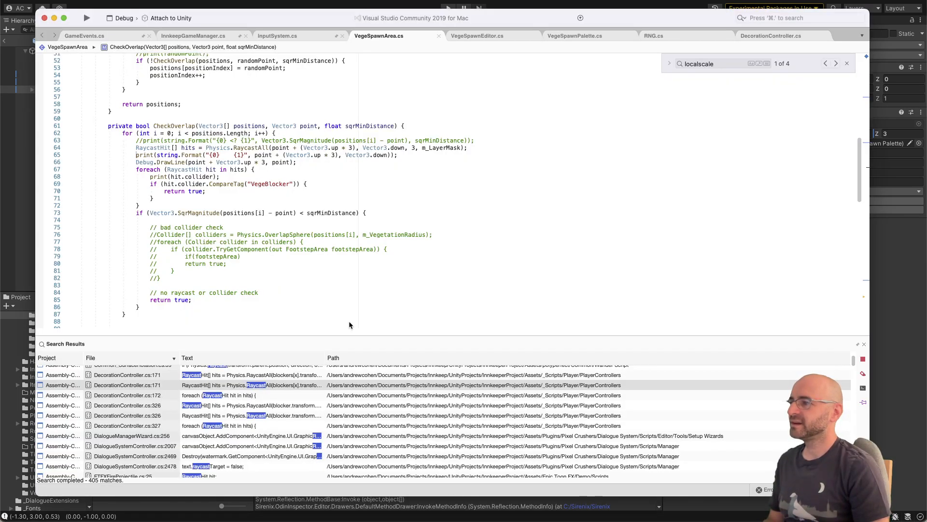
Step: Comment out the formatted raycast print and the Debug.DrawLine call in CheckOverlap, and review where CheckOverlap is called
key("super+slash")
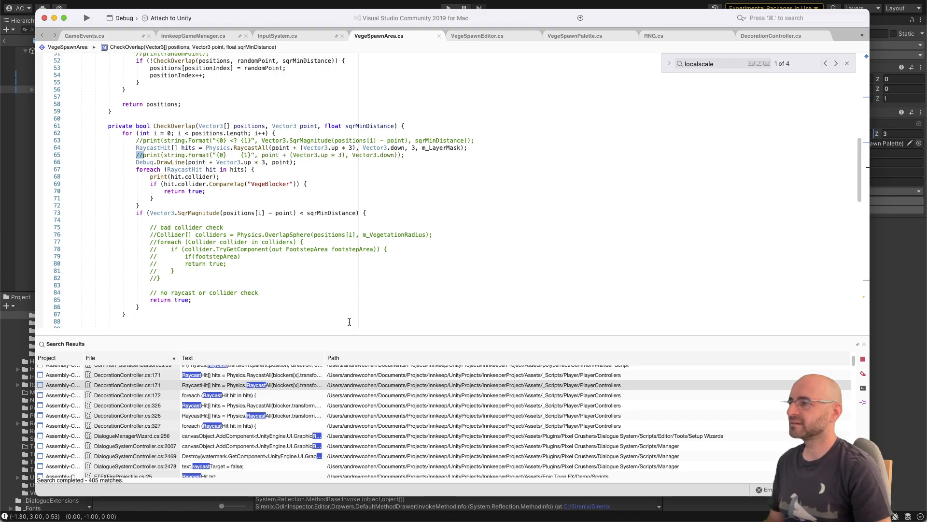
key("super+slash")
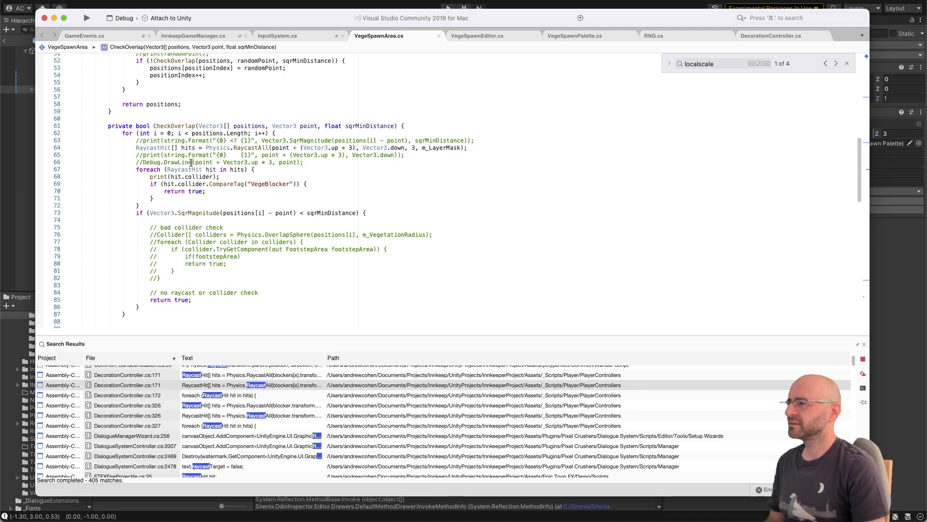
double_click(211, 170)
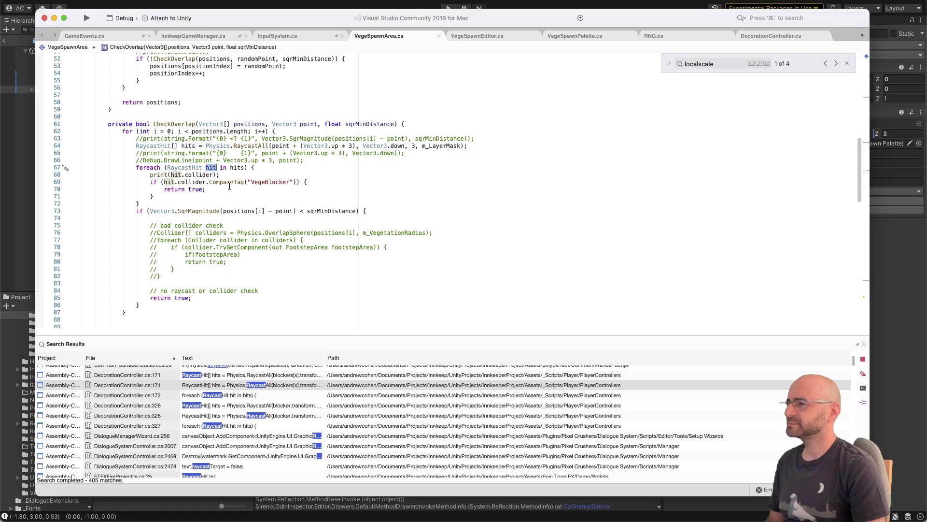
left_click(173, 124)
scroll(173, 139, "up", 5)
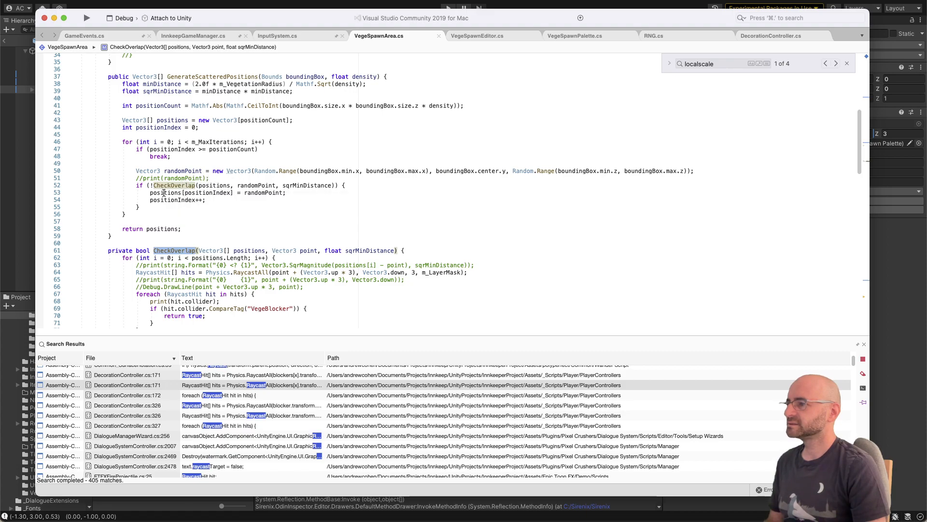
scroll(164, 191, "down", 1)
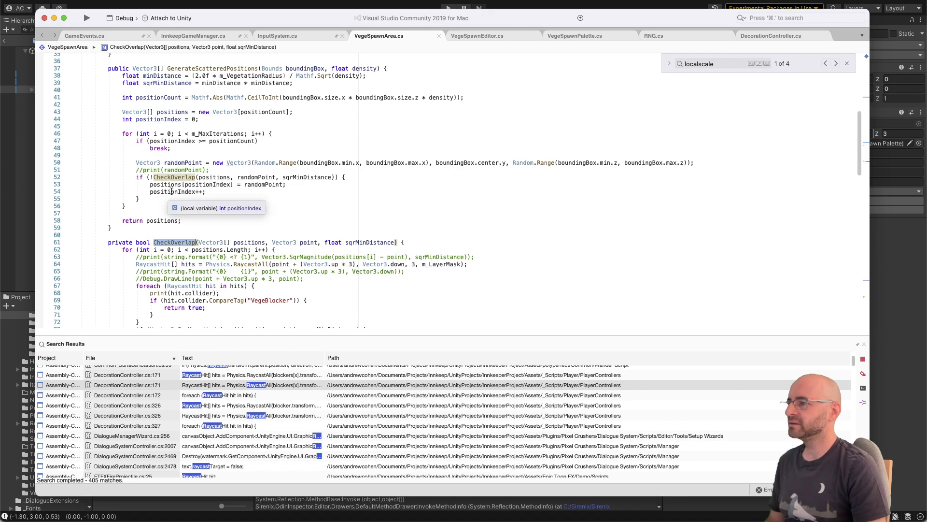
scroll(169, 192, "down", 4)
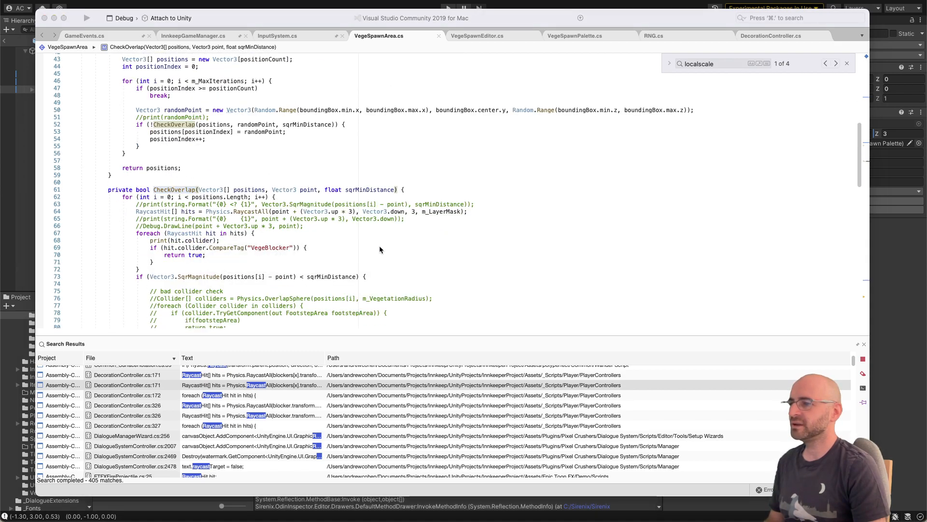
Step: Switch to Unity and respawn the zone's vegetation twice, clear the console, and spawn once more
key("super+Tab")
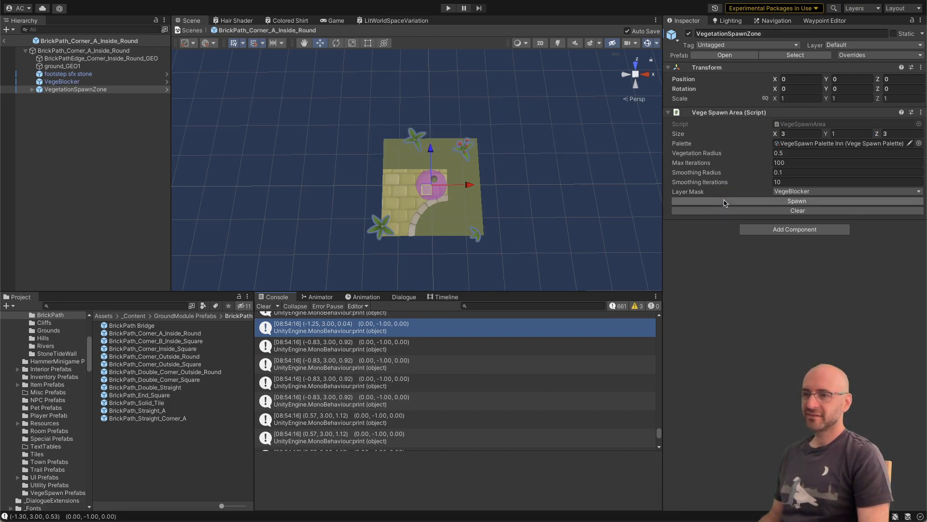
left_click(723, 201)
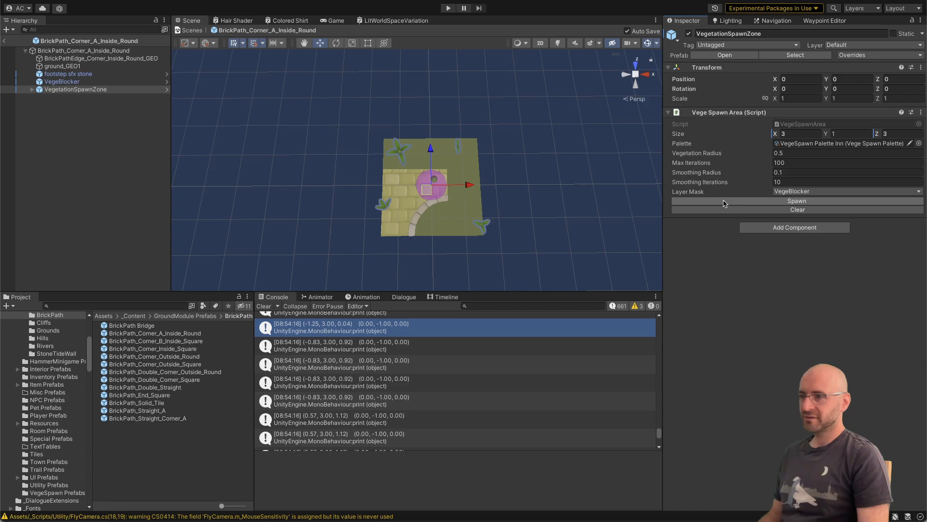
left_click(724, 201)
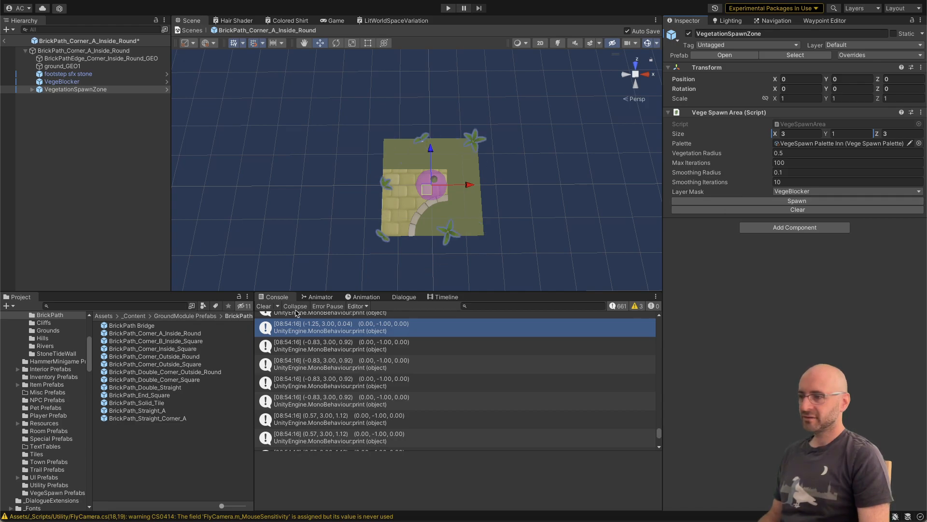
left_click(264, 306)
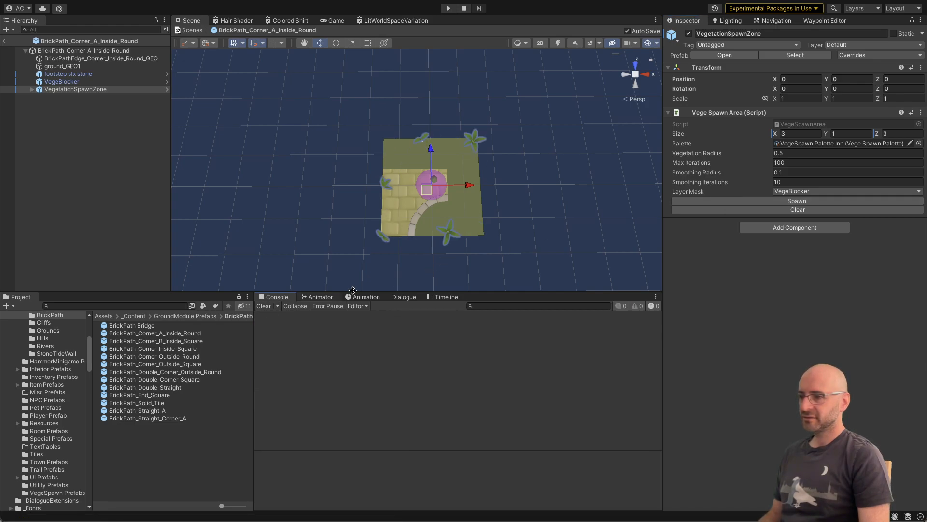
left_click(684, 201)
Step: Scale VegeBlocker up uniformly to about 4.3 in X and Z, and set its Y scale to 0.1
left_click(422, 209)
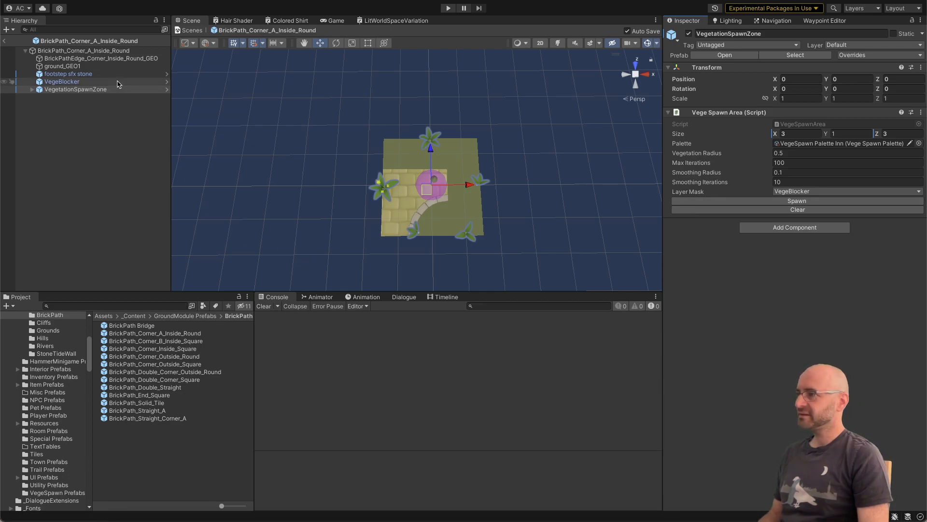
key("r")
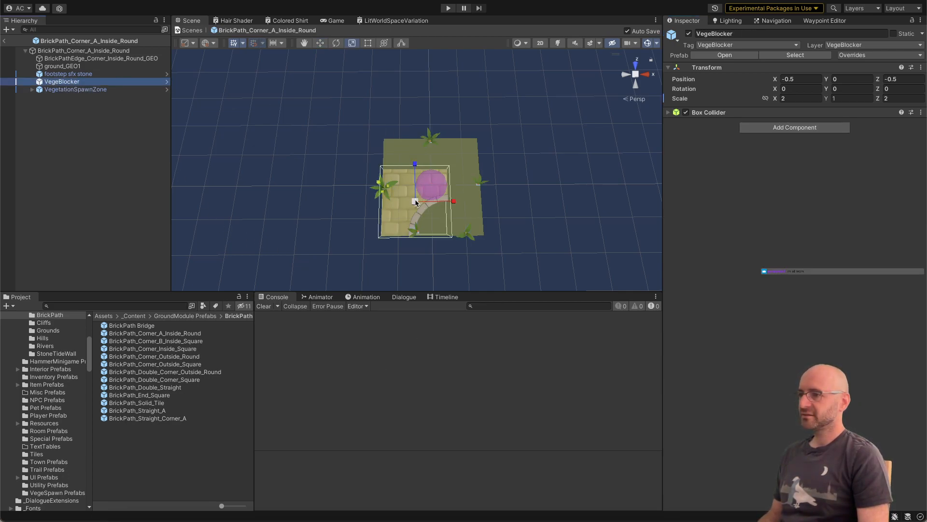
left_click_drag(415, 201, 458, 184)
left_click_drag(444, 129, 438, 136, "alt")
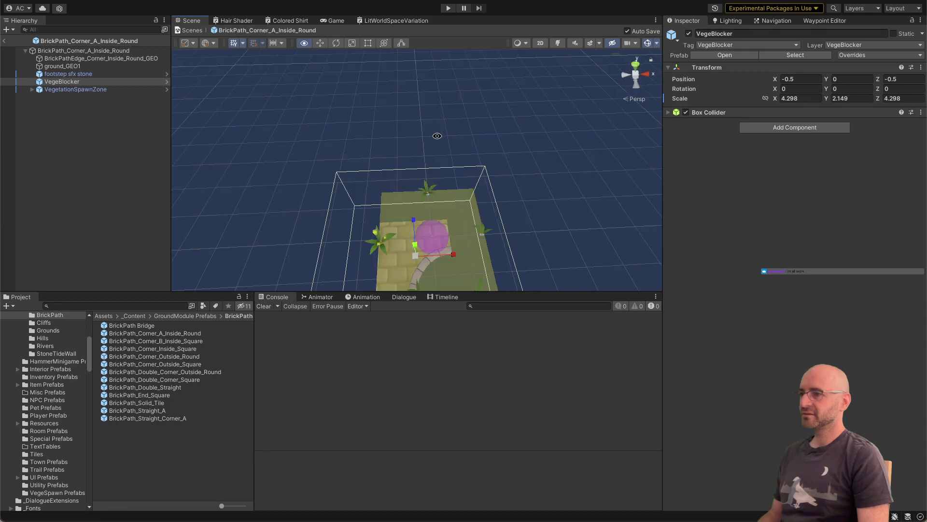
left_click(853, 98)
type("0.1")
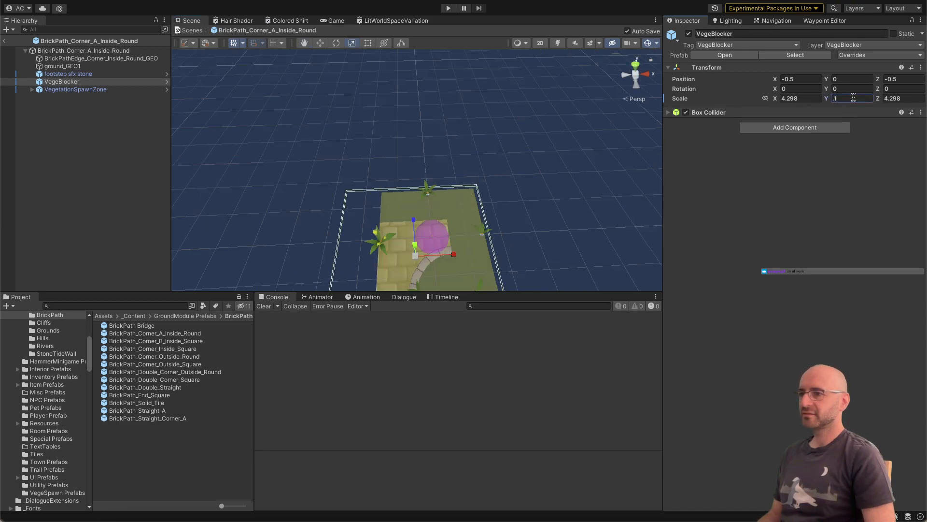
left_click_drag(453, 159, 442, 209, "alt")
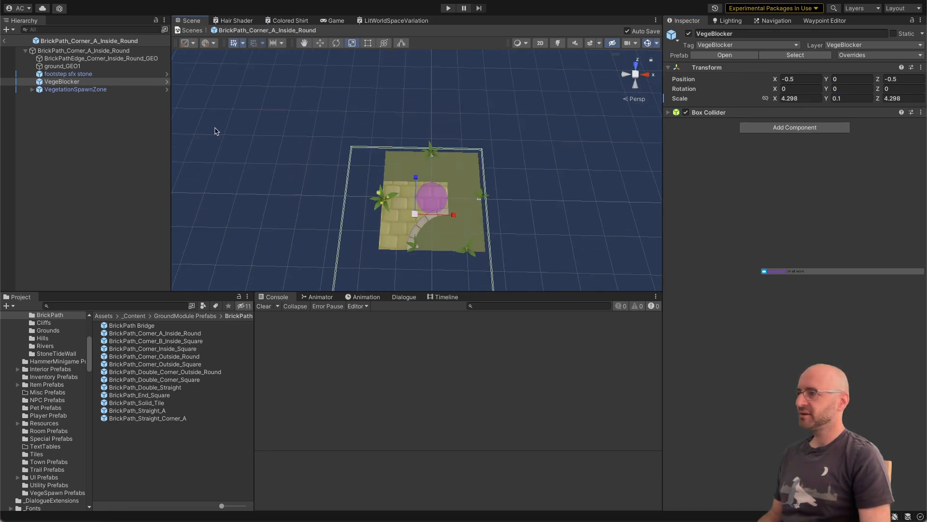
Step: Stretch VegeBlocker vertically in the scene to a Y scale of about 0.3
left_click(102, 90)
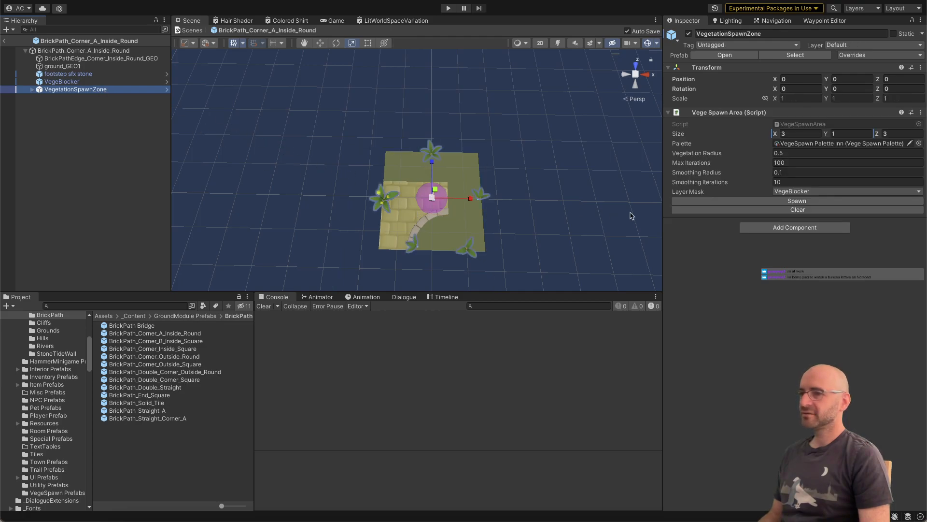
left_click(145, 75)
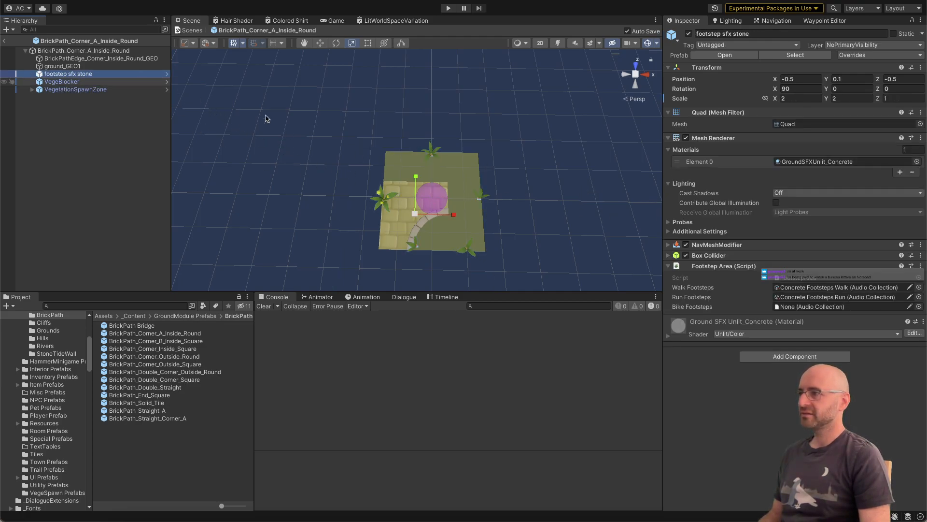
left_click(140, 82)
key("f")
left_click_drag(372, 158, 418, 107, "alt")
key("r")
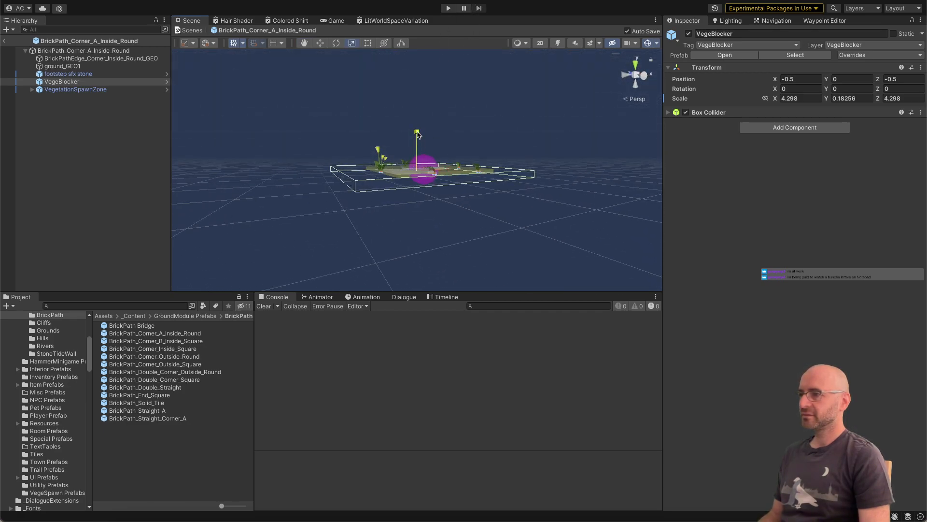
left_click(203, 97)
Step: Check the footstep sfx stone and VegeBlocker objects, and respawn VegetationSpawnZone's vegetation
left_click(120, 73)
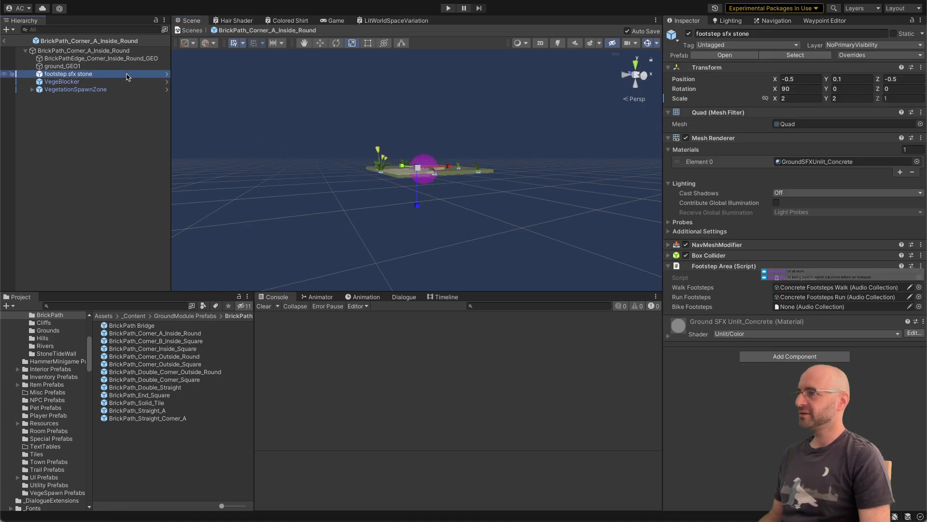
key("Up")
key("Up")
left_click(119, 83)
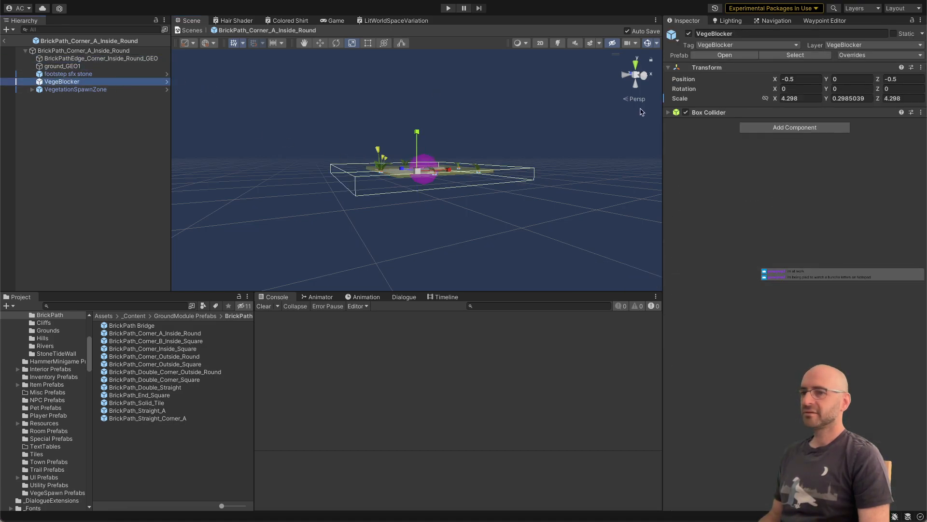
left_click(121, 89)
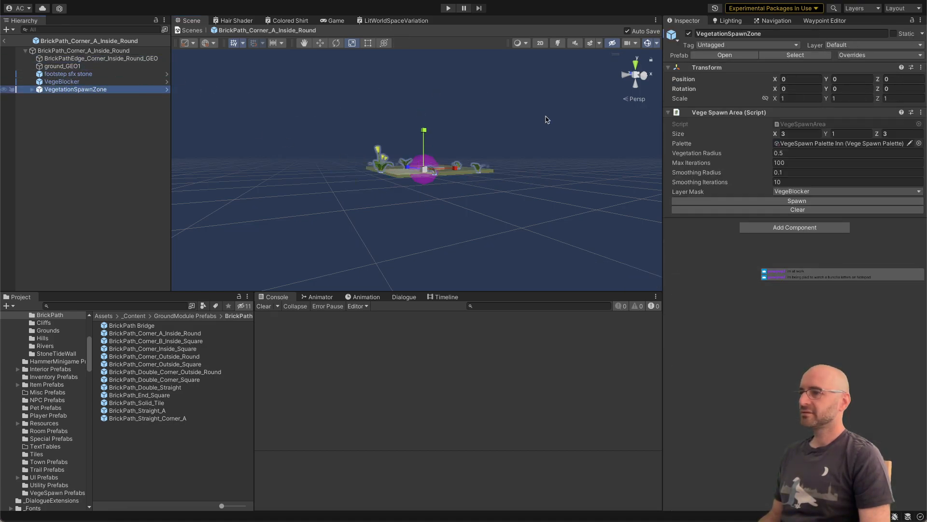
left_click(754, 203)
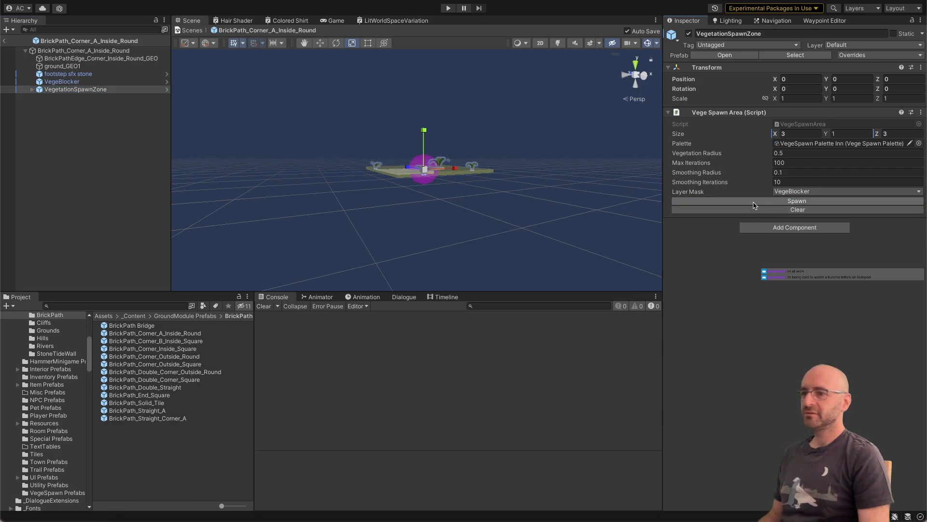
left_click_drag(449, 157, 429, 210, "alt")
Step: Compare the CompareTag("VegeBlocker") check in VegeSpawnArea.cs with the VegeBlocker object's tag, layer and collider in Unity
key("super+Tab")
left_click(411, 237)
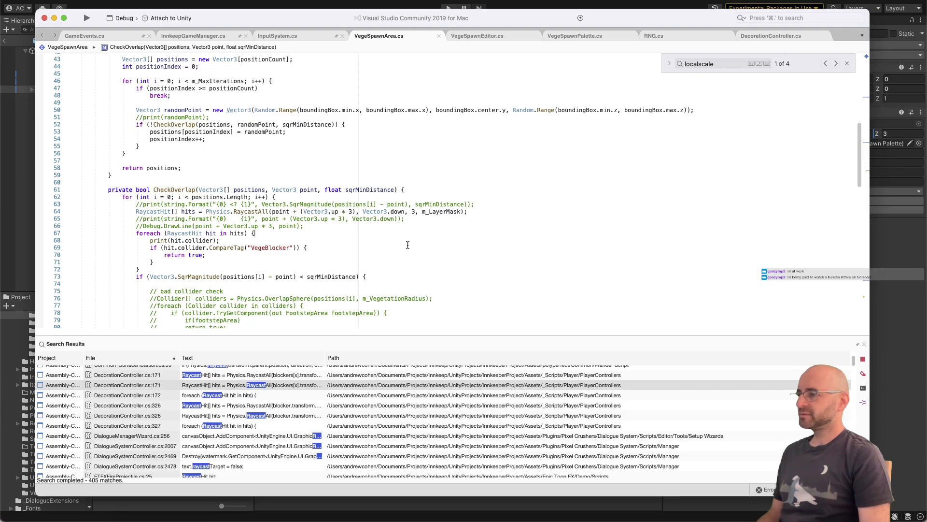
left_click(405, 253)
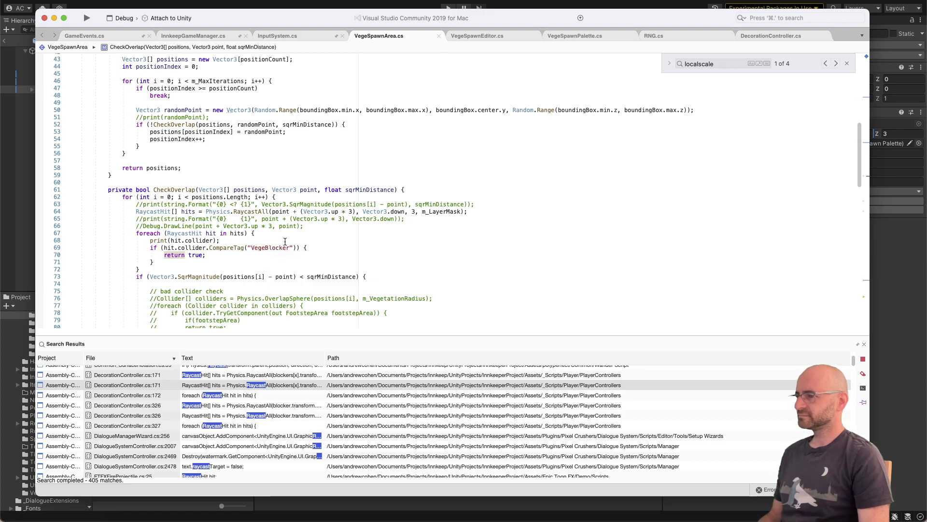
key("super+Tab")
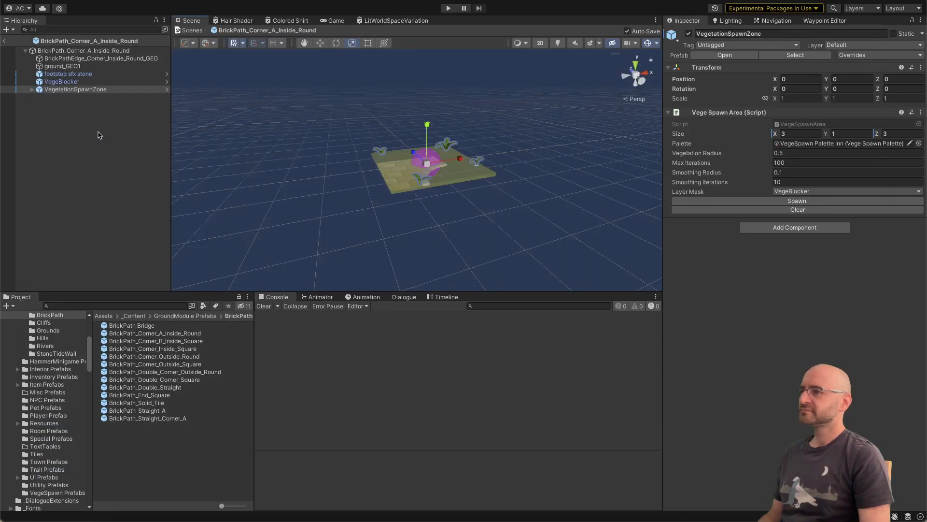
left_click(90, 83)
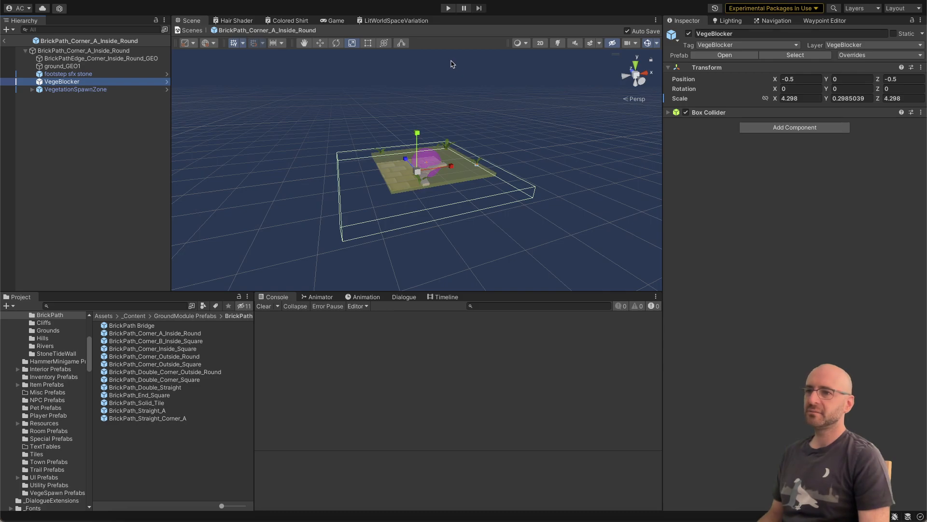
key("super+Tab")
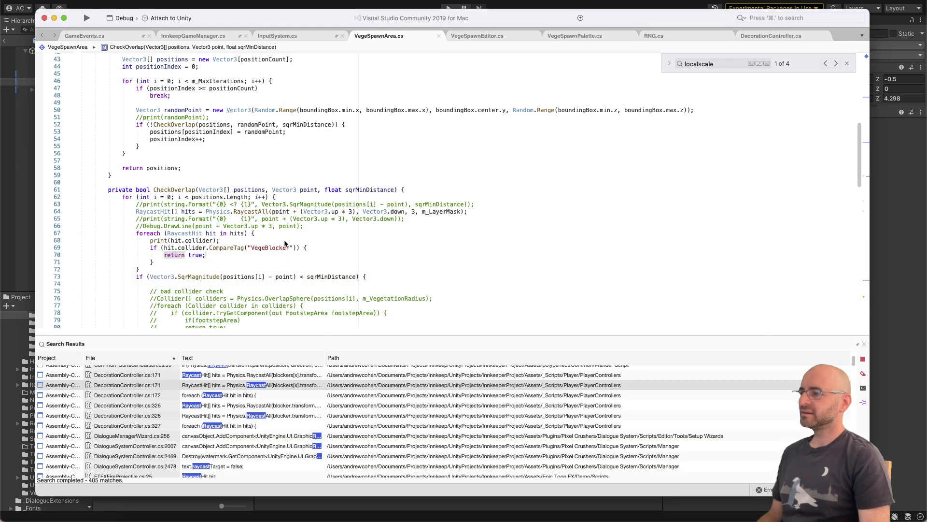
double_click(270, 248)
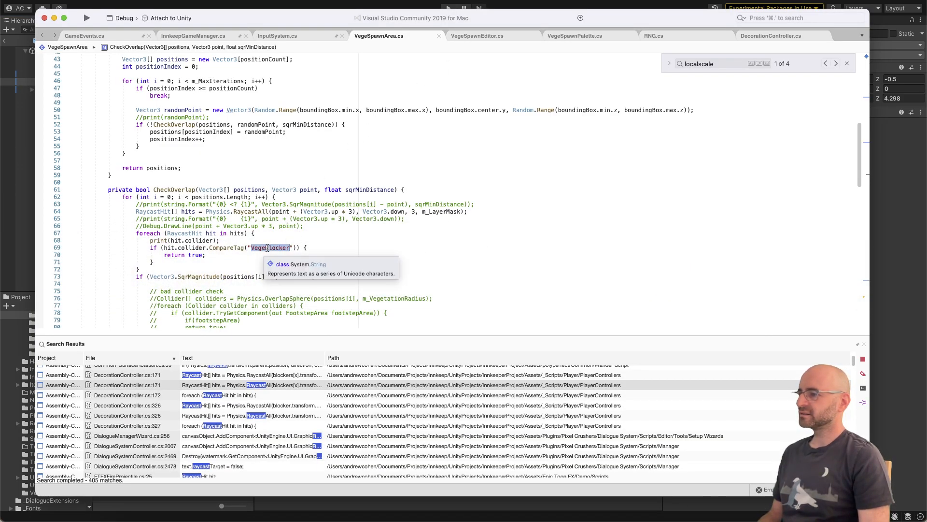
left_click(207, 248)
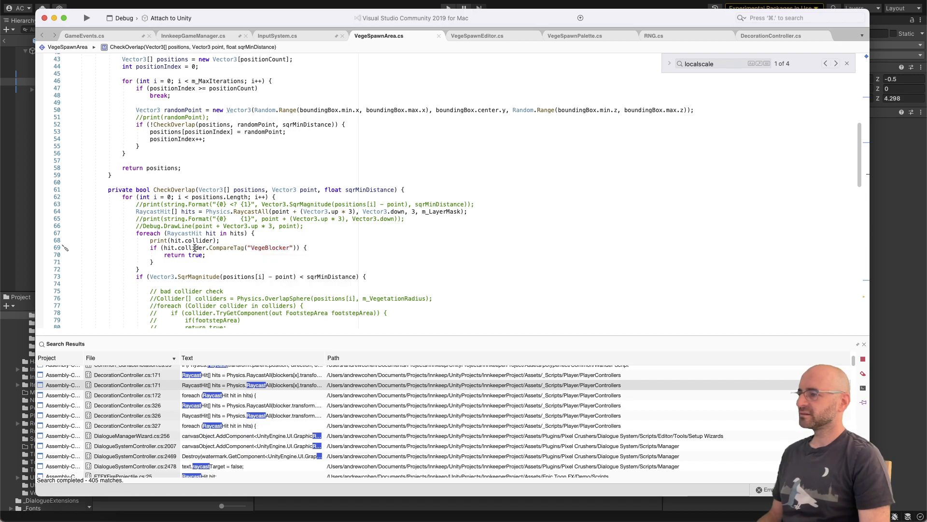
key("super+Tab")
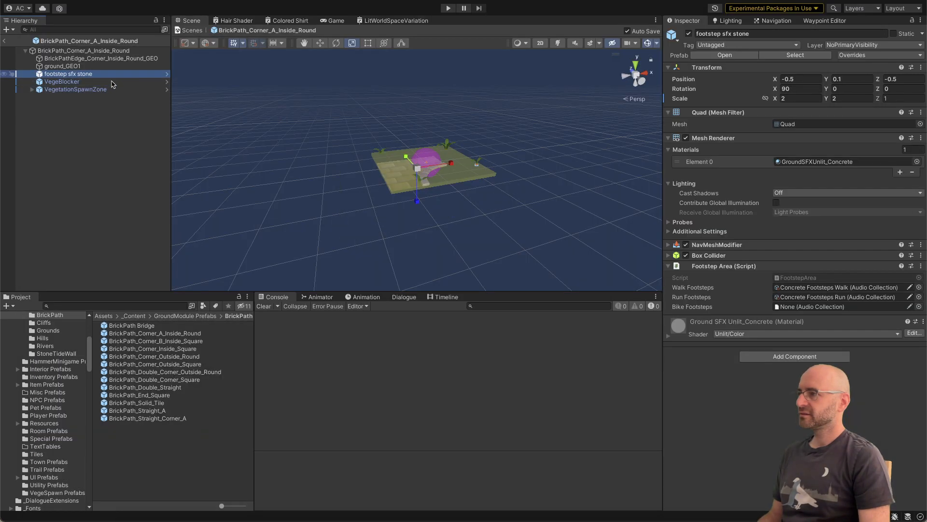
left_click(112, 83)
key("super+Tab")
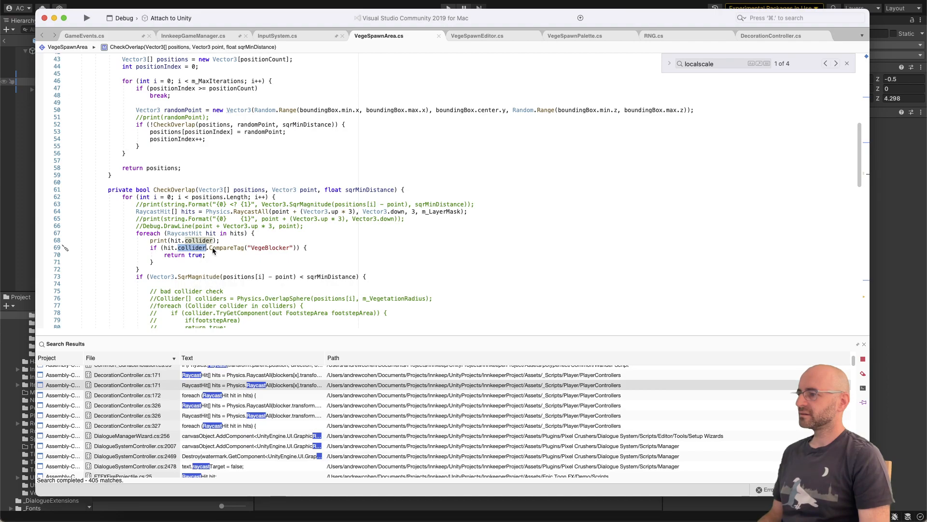
scroll(212, 248, "down", 1)
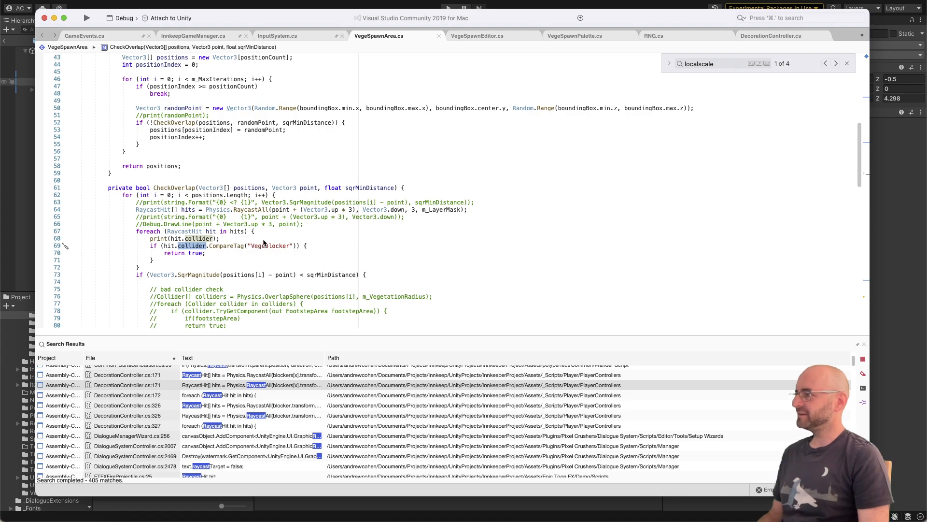
scroll(297, 217, "up", 1)
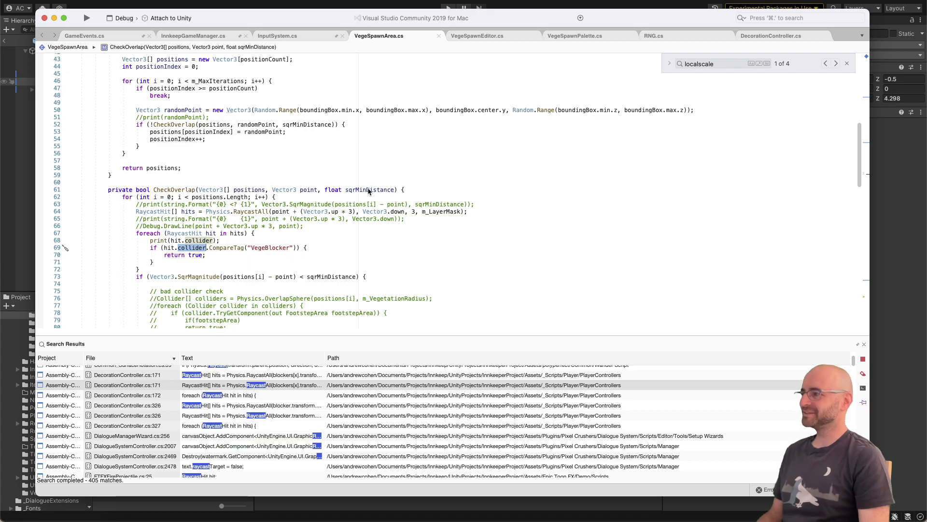
Step: Back in Unity, examine VegeBlocker's collider bounds around the brick path tile from above
key("super+Tab")
scroll(372, 196, "up", 3)
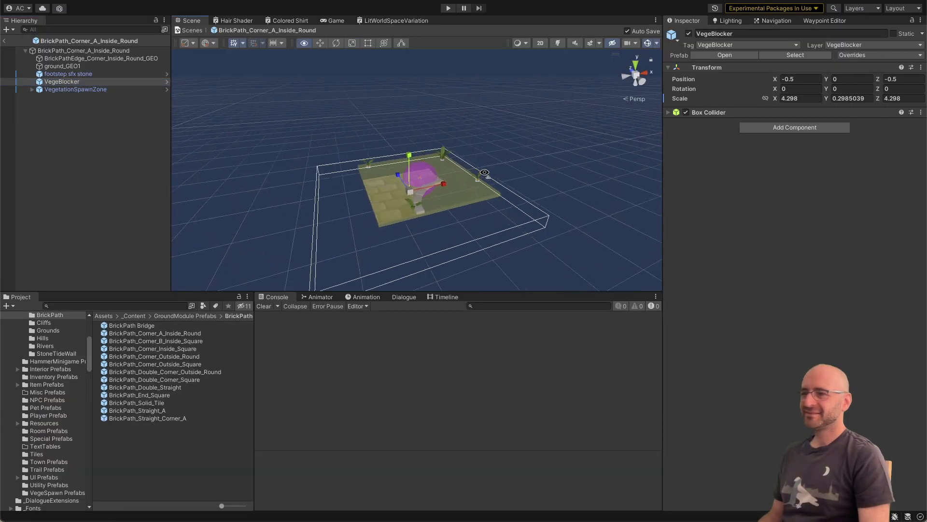
left_click_drag(373, 198, 415, 265, "alt")
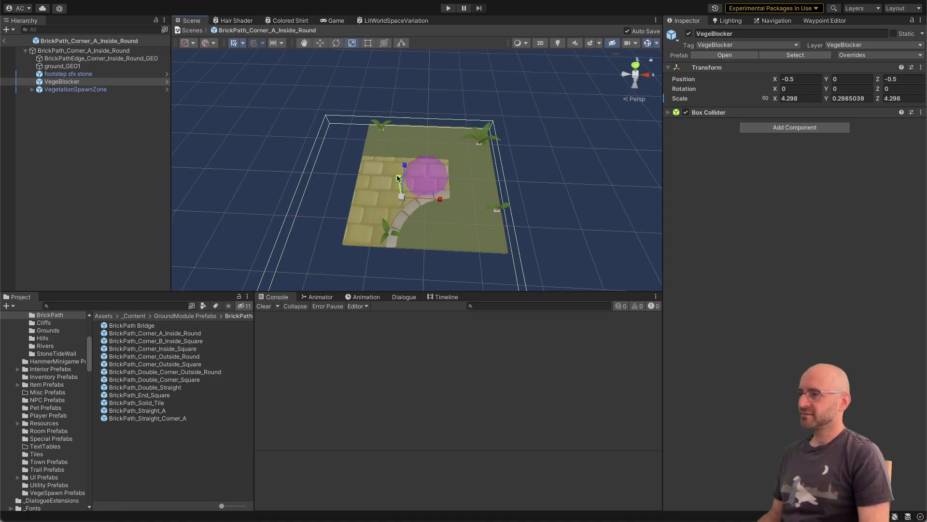
Step: In VegeSpawnArea.cs in Visual Studio, move the commented-out bad collider check block above the SqrMagnitude condition in CheckOverlap
key("super+Tab")
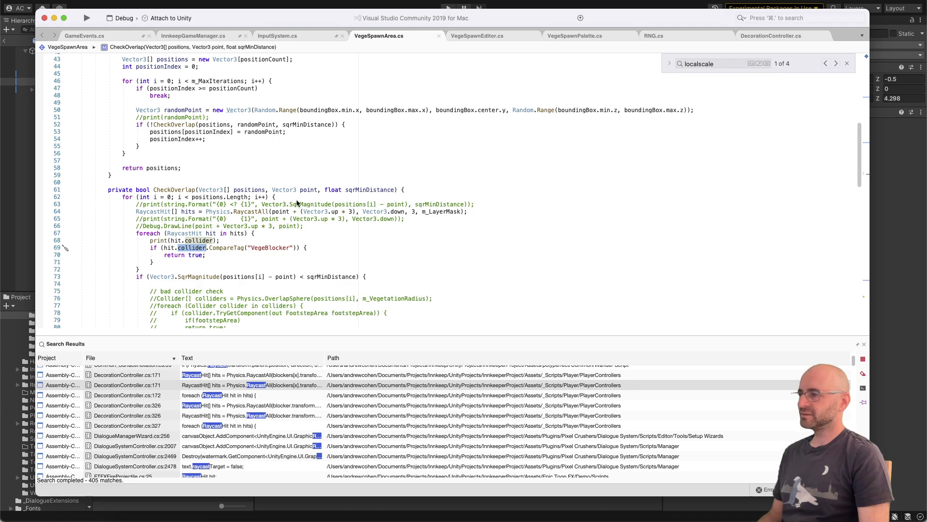
scroll(297, 202, "down", 2)
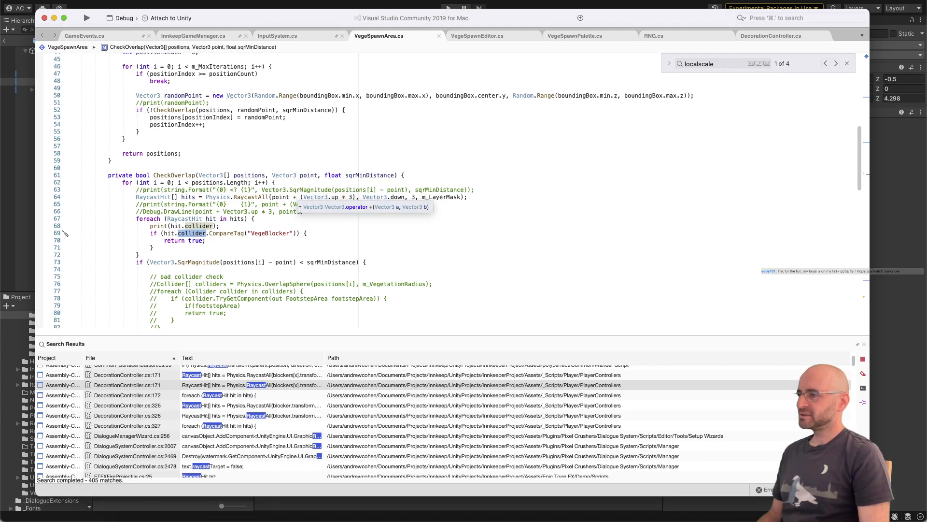
left_click(314, 211)
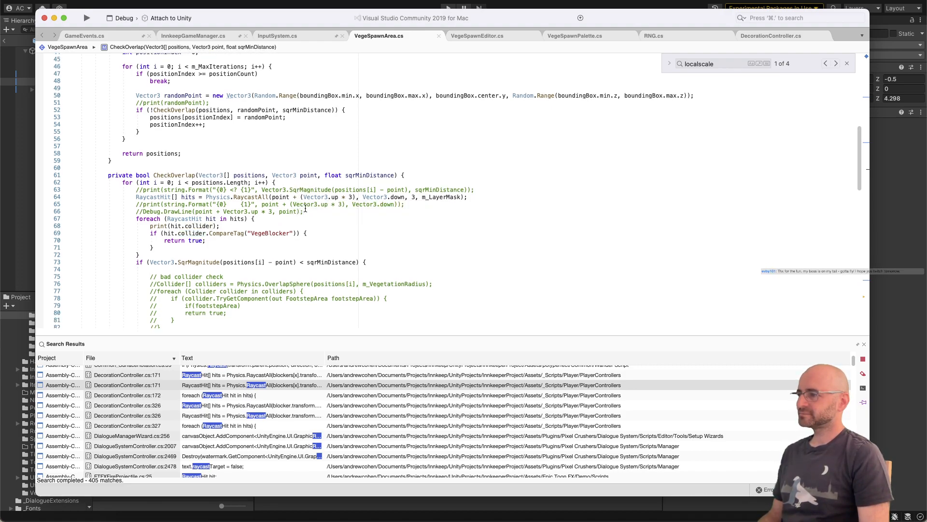
scroll(223, 240, "down", 1)
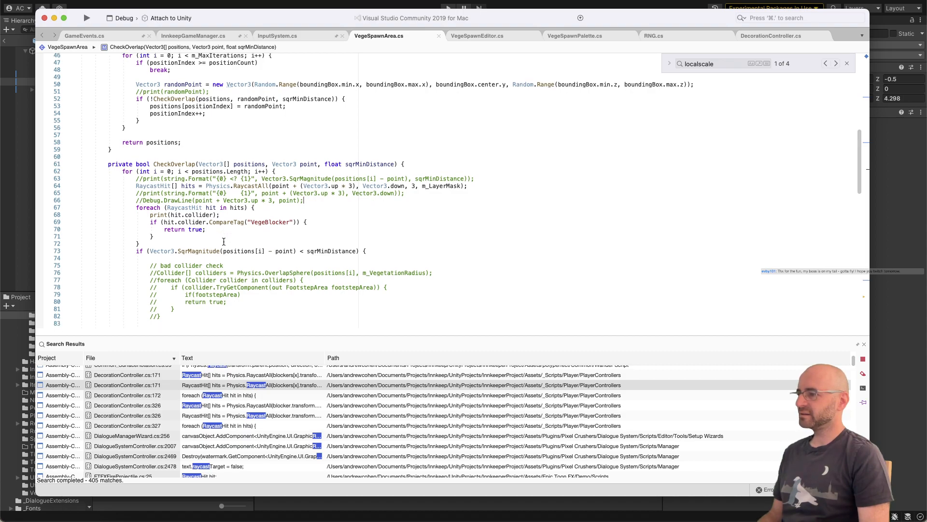
scroll(221, 241, "down", 2)
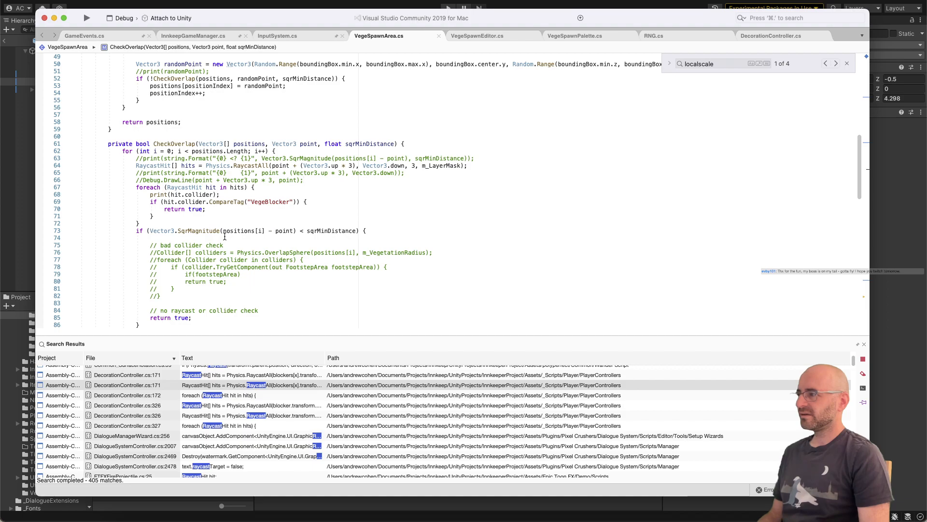
left_click(205, 292)
key("shift+super+Left")
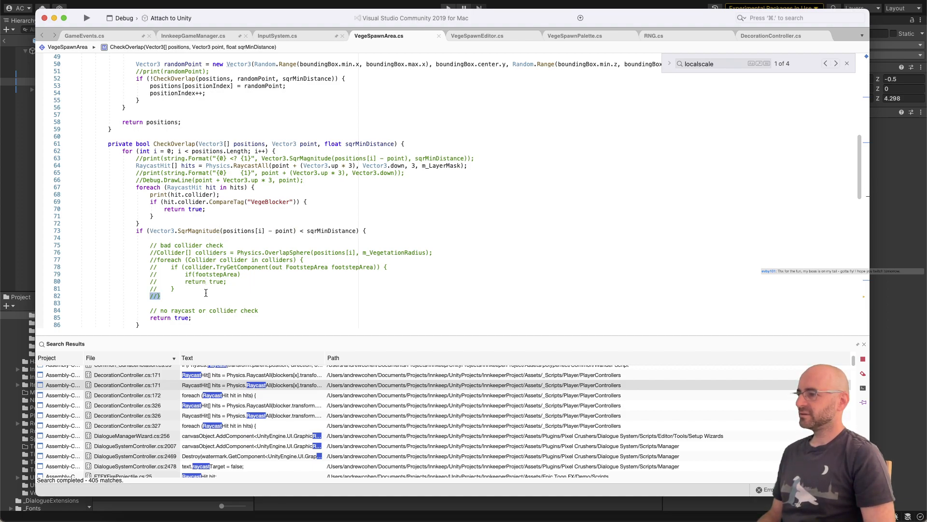
key("shift+Up")
key("shift+Up")
key("shift+Up")
key("shift+Up")
key("shift+Up")
key("shift+Up")
key("shift+Up")
key("alt+Up")
key("alt+Up")
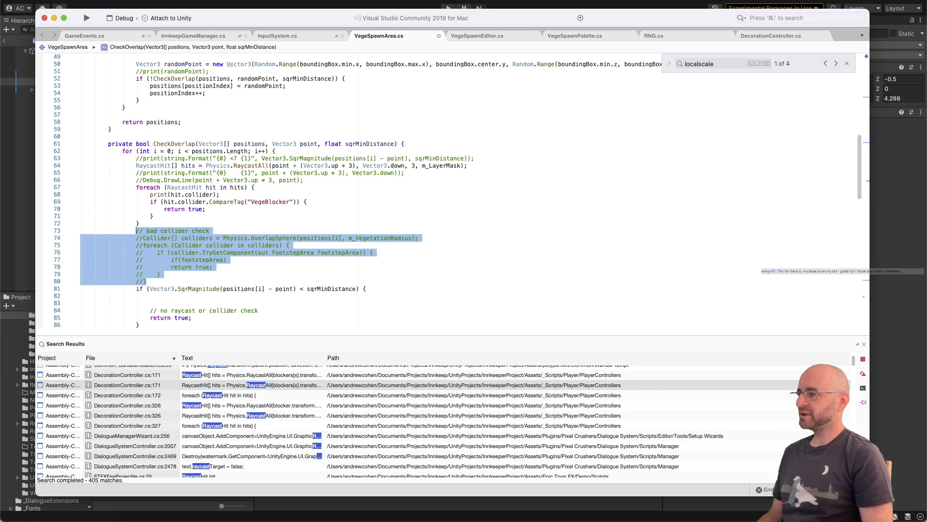
key("Left")
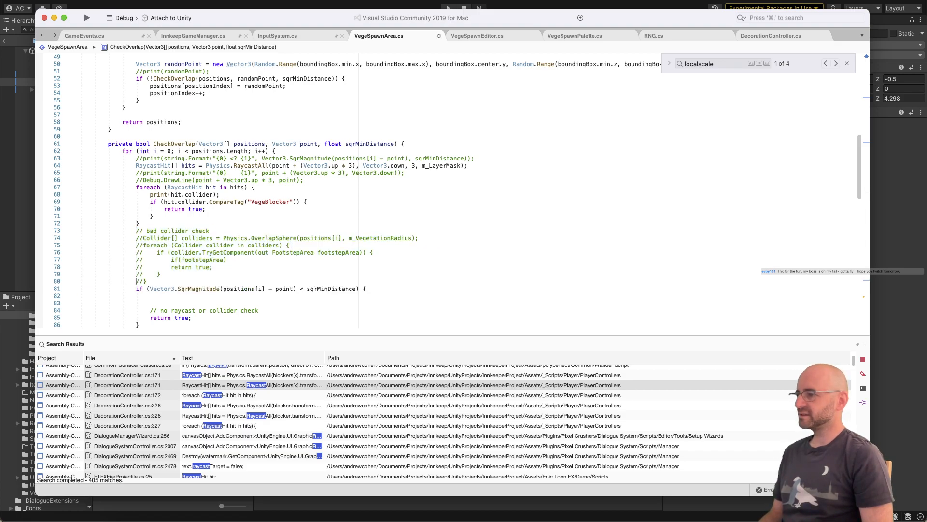
Step: Uncomment the OverlapSphere collider check block and delete its "bad collider check" heading line
key("shift+super+Right")
key("shift+Up")
key("shift+Up")
key("shift+Up")
key("shift+Up")
key("shift+Up")
key("shift+Up")
key("shift+Up")
key("super+/")
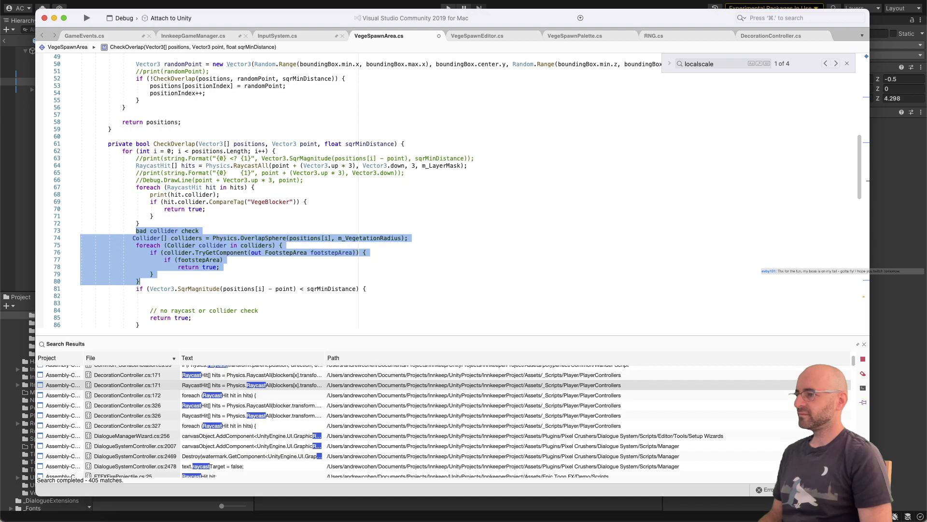
key("Left")
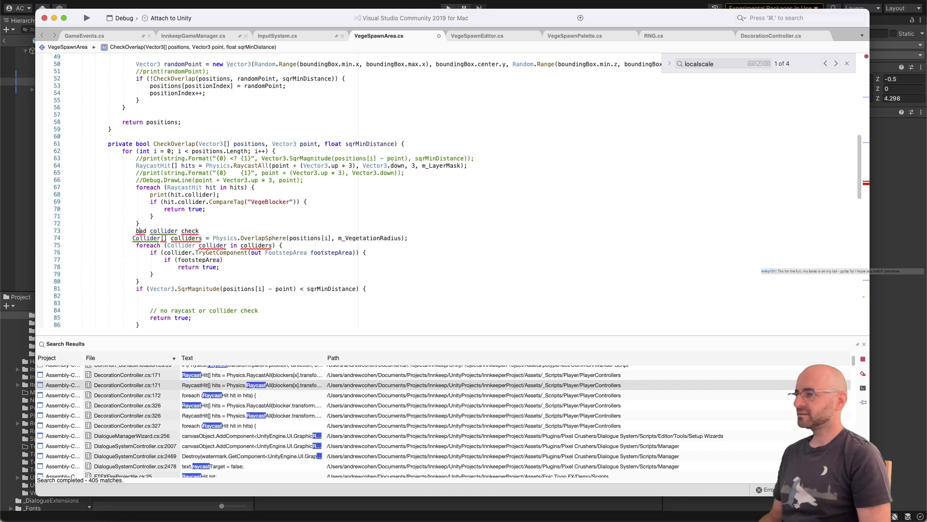
key("shift+super+Right")
key("BackSpace")
key("Down")
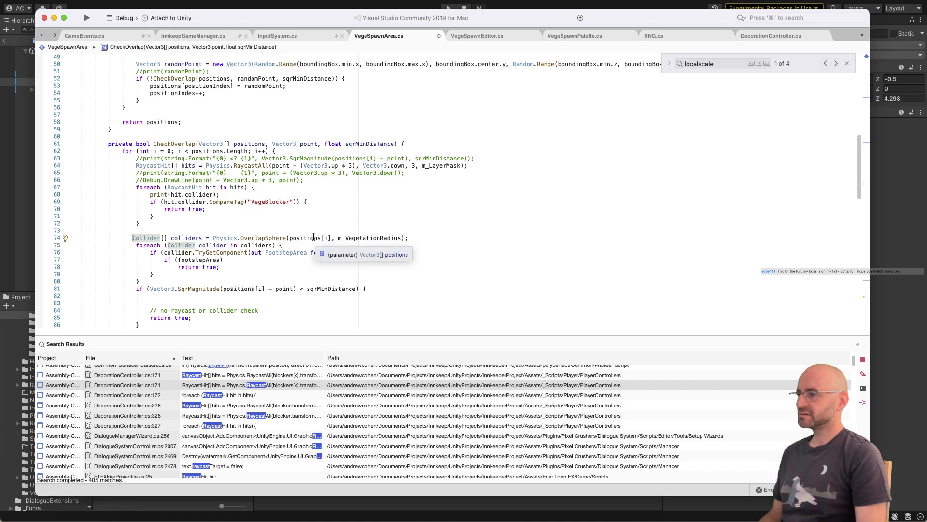
Step: Move the RaycastAll code and its hits loop out above the positions for loop, outdented one level and set off with blank lines
double_click(210, 154)
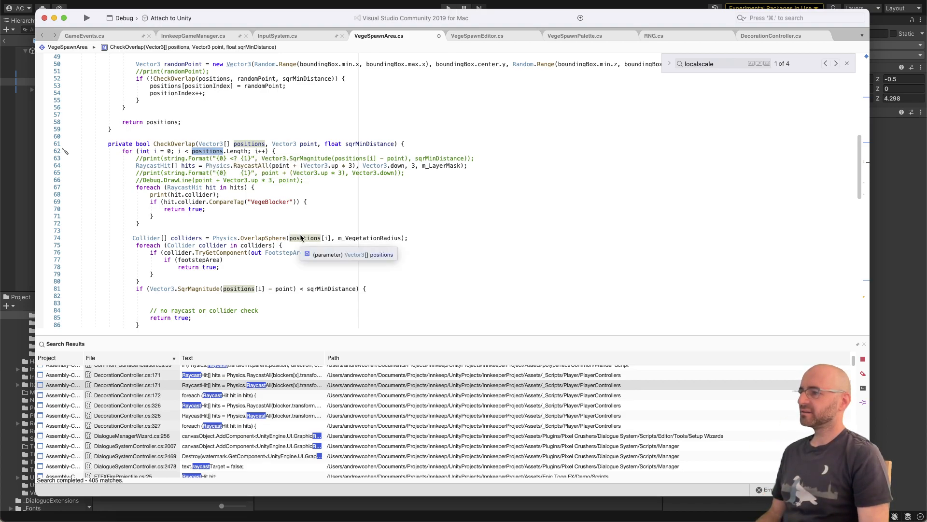
scroll(265, 205, "up", 1)
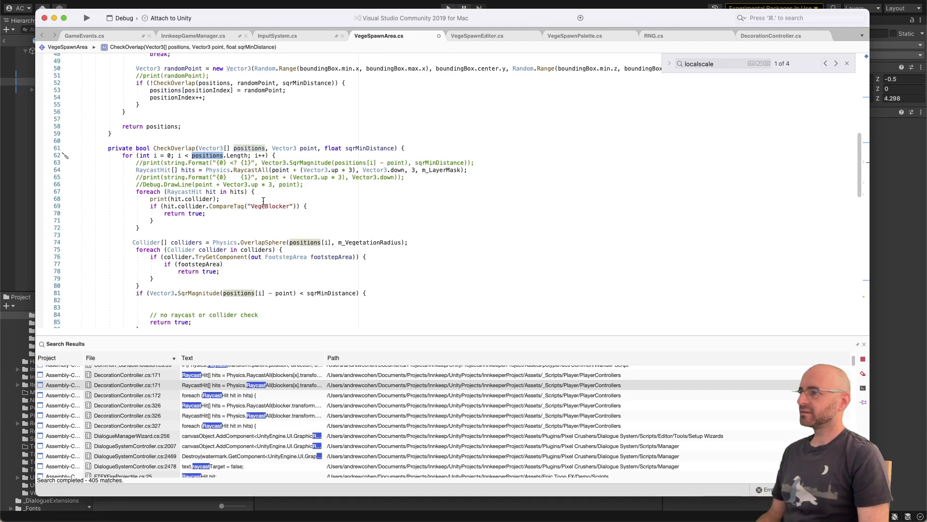
left_click(176, 213)
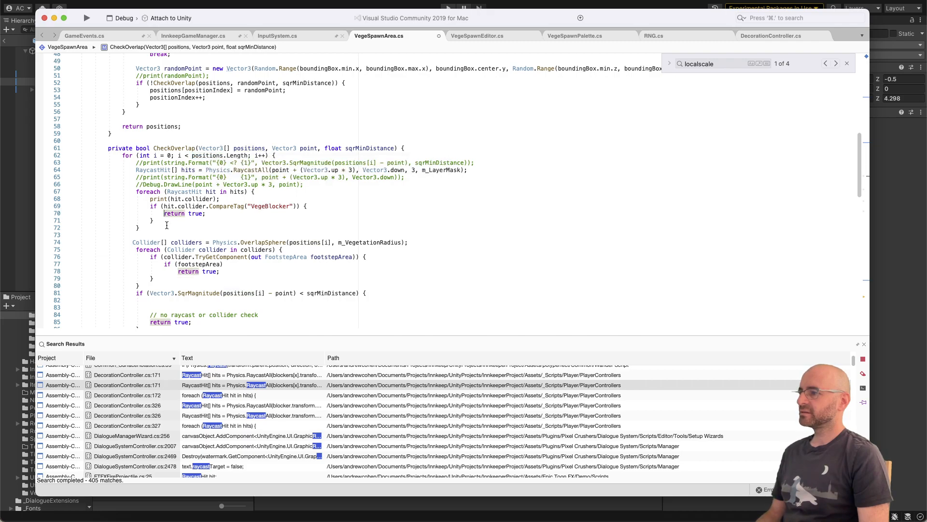
left_click(168, 226)
key("shift+Up")
key("shift+Up")
key("shift+Up")
key("shift+Up")
key("shift+Up")
key("shift+Up")
key("shift+Up")
key("shift+Up")
key("shift+Up")
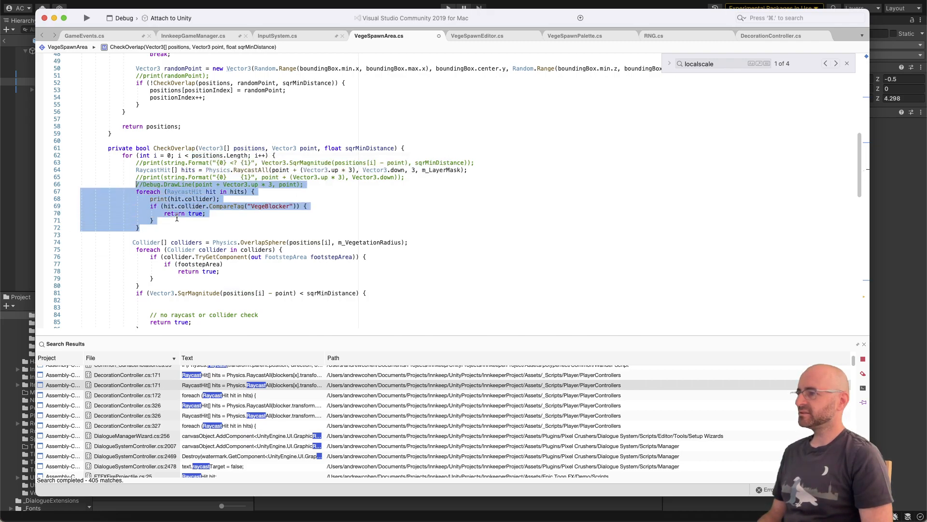
key("alt+Up")
key("shift+Tab")
left_click(177, 217)
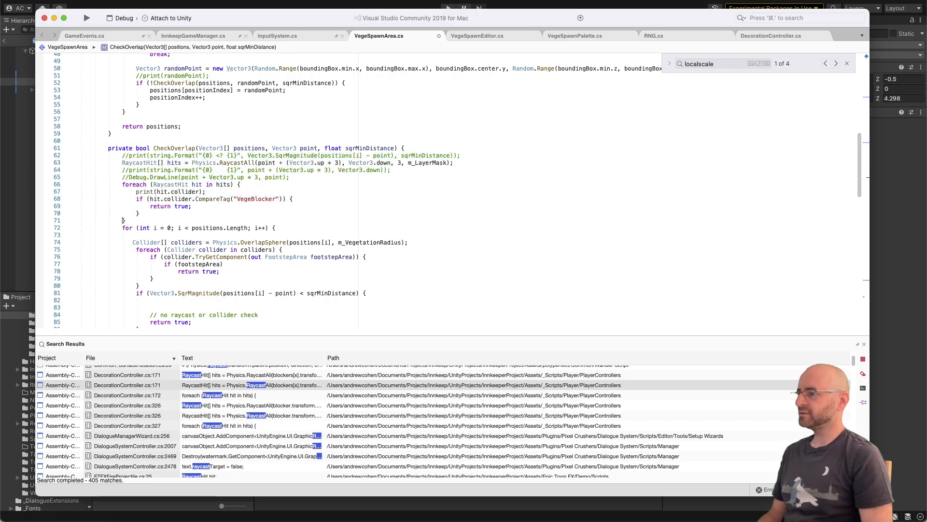
key("Return")
key("Return")
left_click(184, 156)
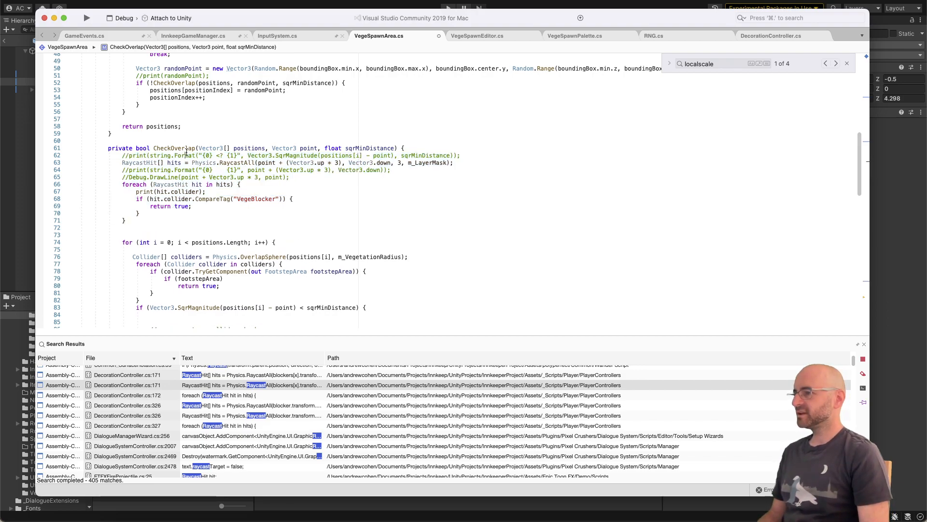
key("super+Left")
key("Return")
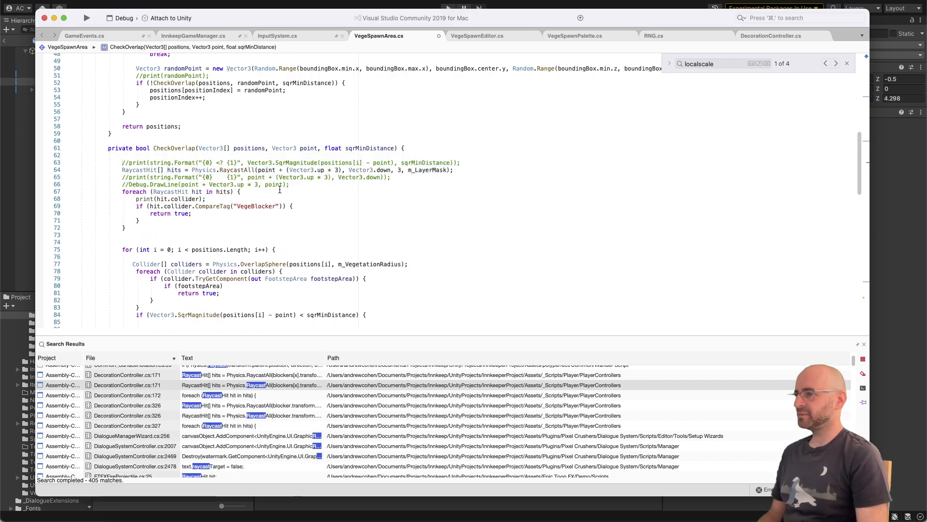
Step: Move the OverlapSphere line and its colliders loop above the positions for loop, outdent them and add blank lines after them
scroll(279, 186, "down", 1)
scroll(241, 211, "down", 1)
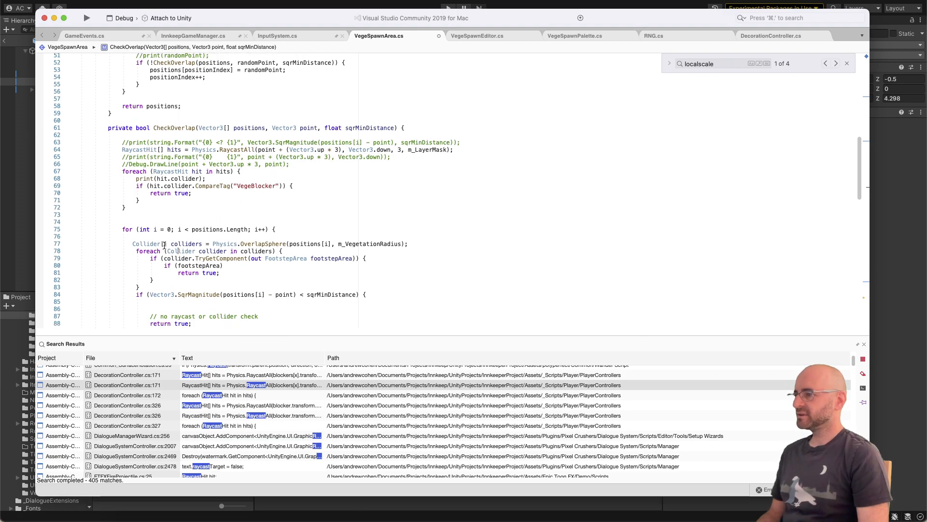
left_click(140, 287)
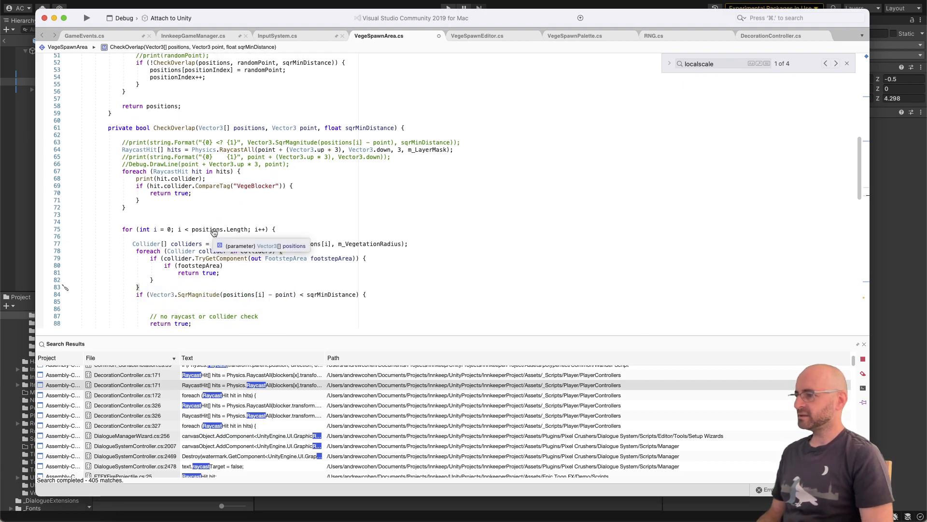
key("shift+Up")
key("shift+Up")
key("shift+Up")
key("shift+Up")
key("shift+Up")
key("shift+Up")
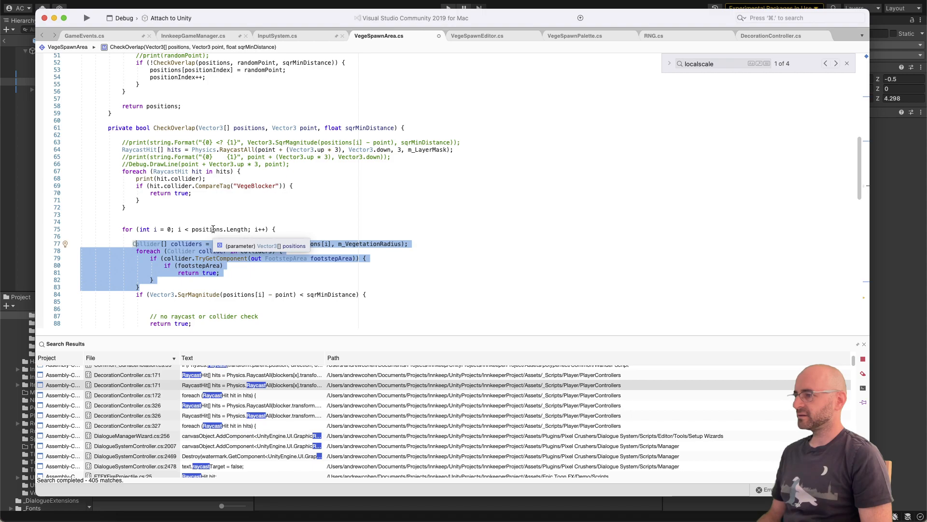
key("alt+Up")
key("alt+Up")
key("shift+Tab")
left_click(122, 236)
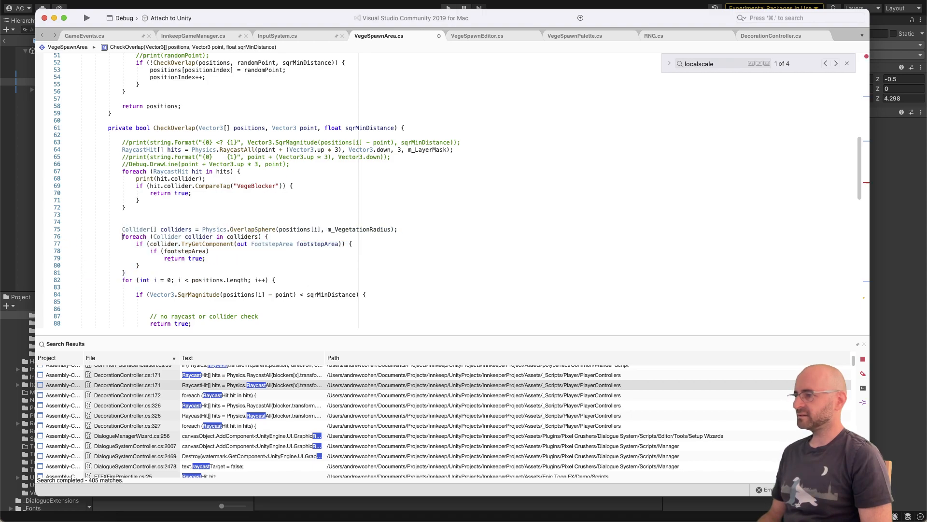
key("Return")
key("Return")
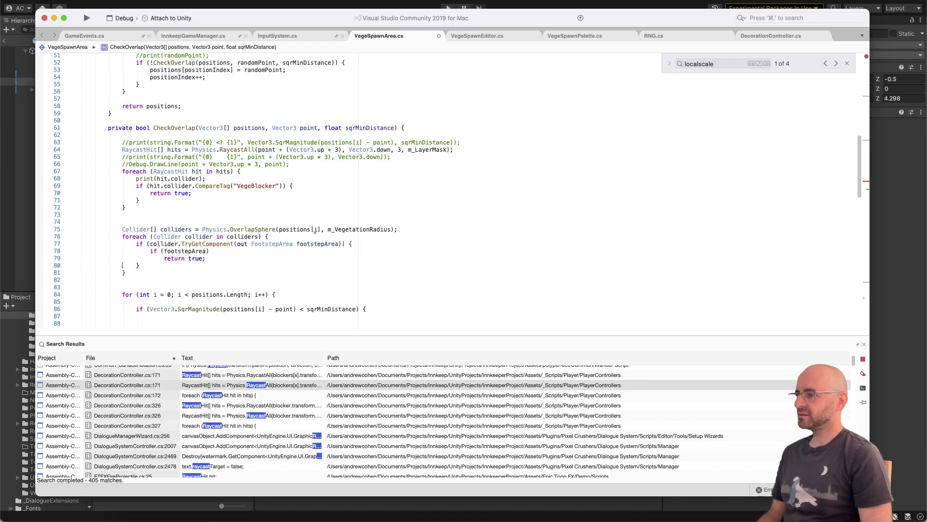
Step: Change the OverlapSphere centre argument from positions[i] to point, keeping m_VegetationRadius as the radius
key("Up")
key("Up")
key("Up")
double_click(255, 229)
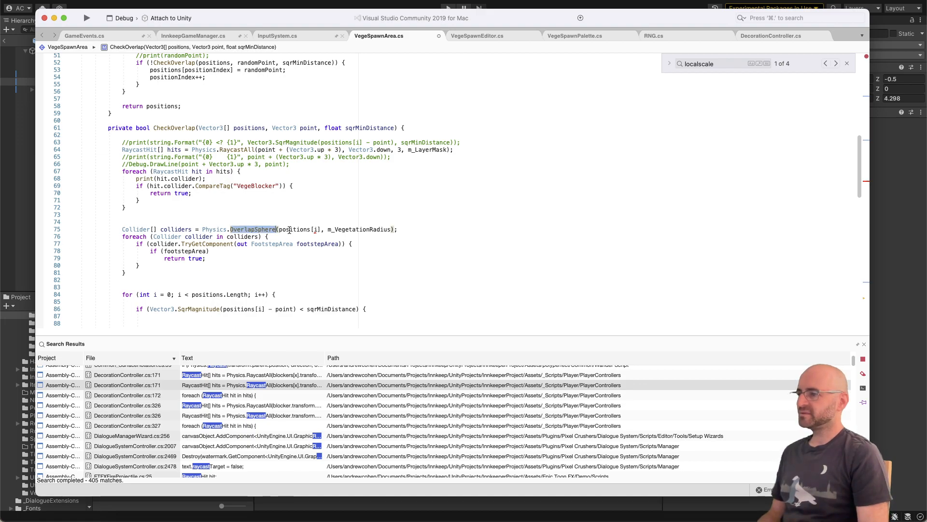
double_click(295, 229)
type("point")
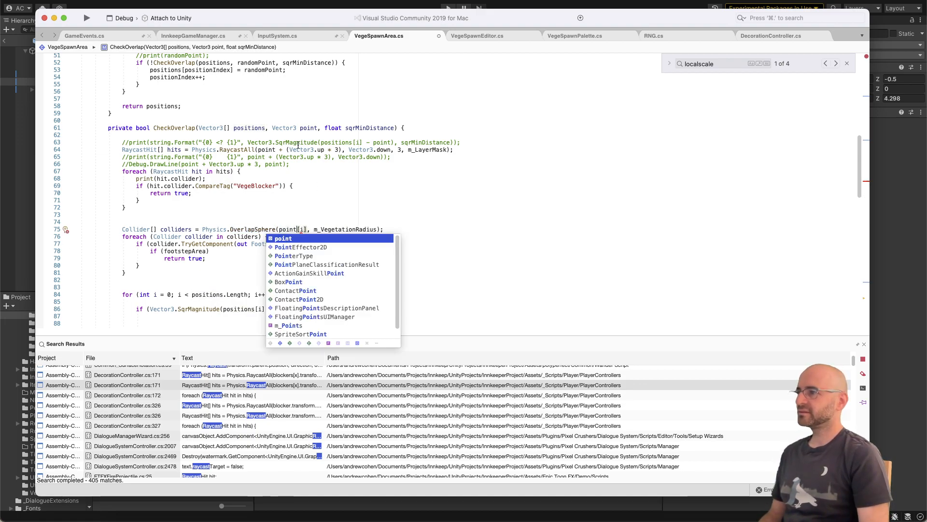
scroll(250, 71, "up", 1)
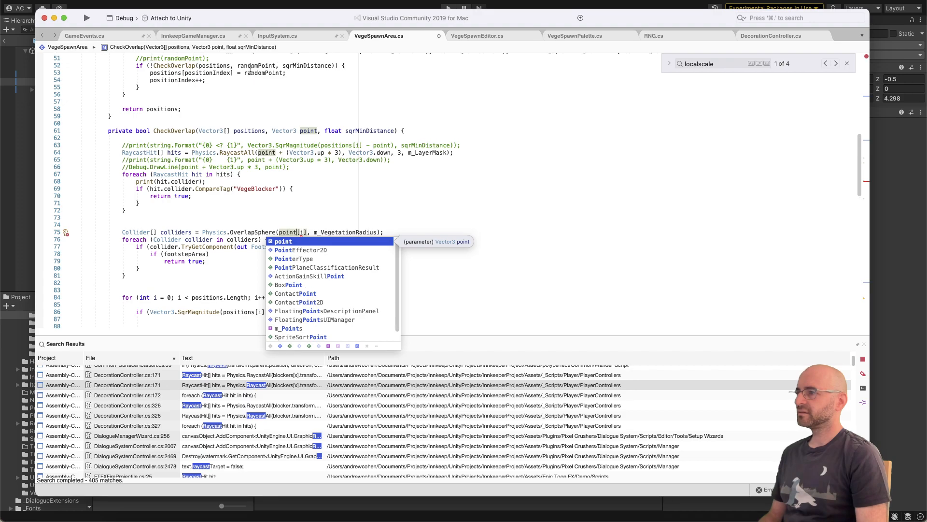
scroll(280, 116, "down", 1)
key("Delete")
key("Delete")
key("Delete")
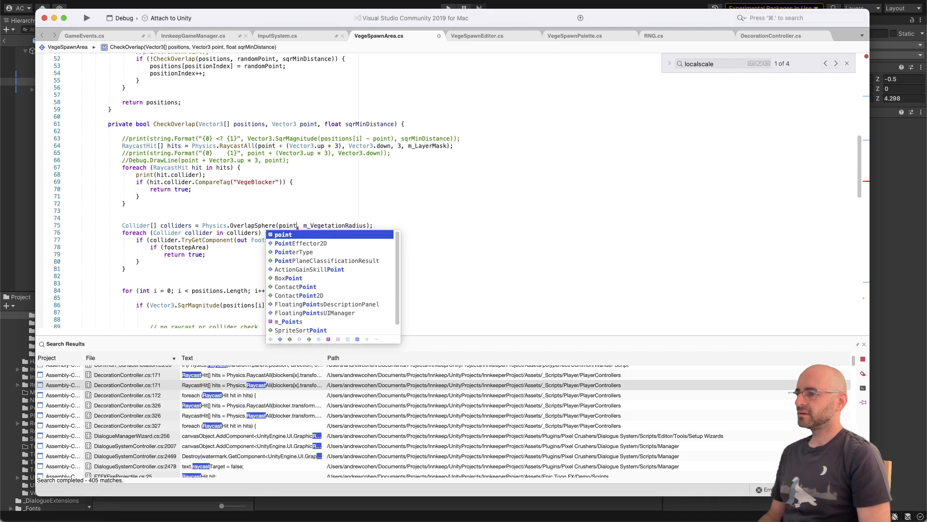
double_click(345, 226)
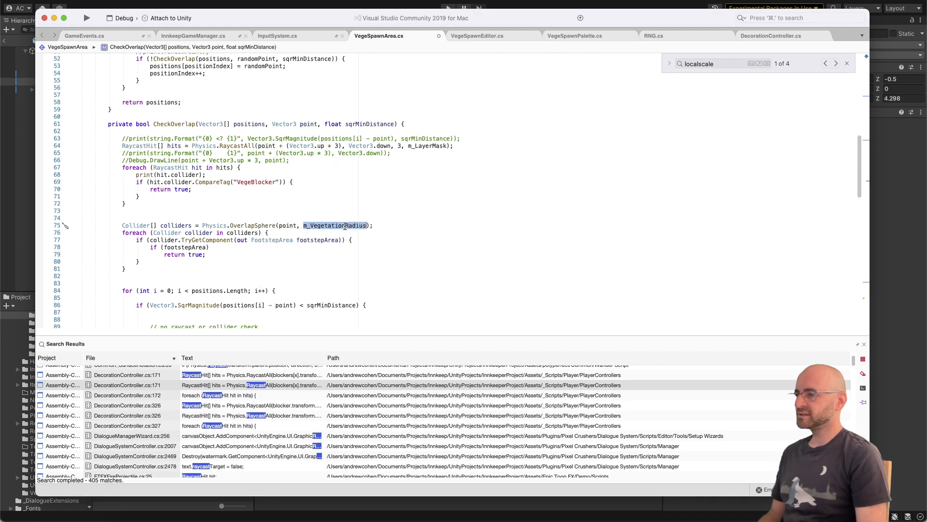
Step: Replace the TryGetComponent FootstepArea condition in the colliders loop with collider.CompareTag("VegeBlocker")
left_click(202, 239)
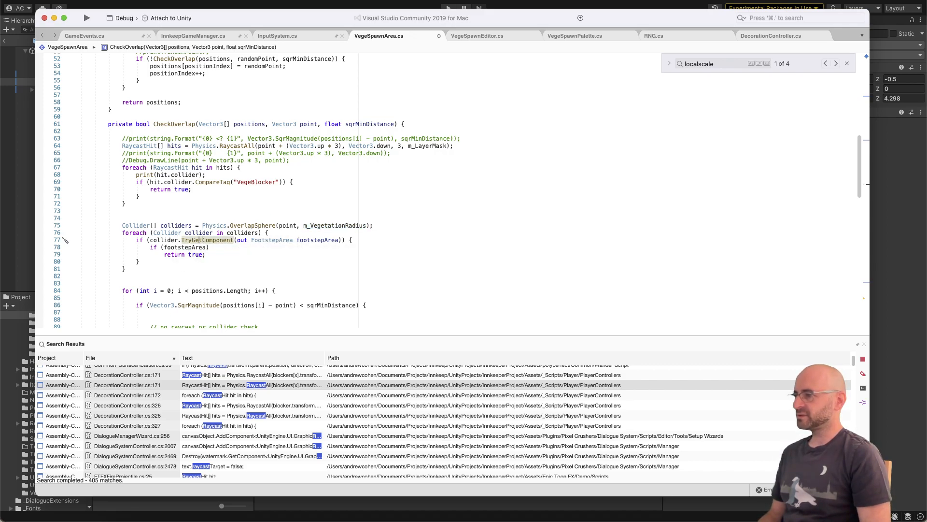
key("alt+shift+Right")
type("CompareTag")
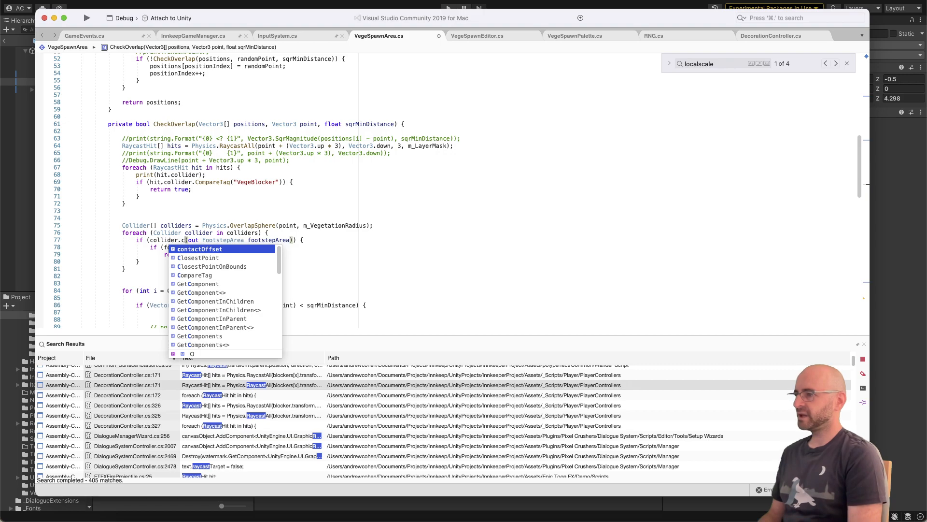
key("Return")
key("Right")
key("shift+End")
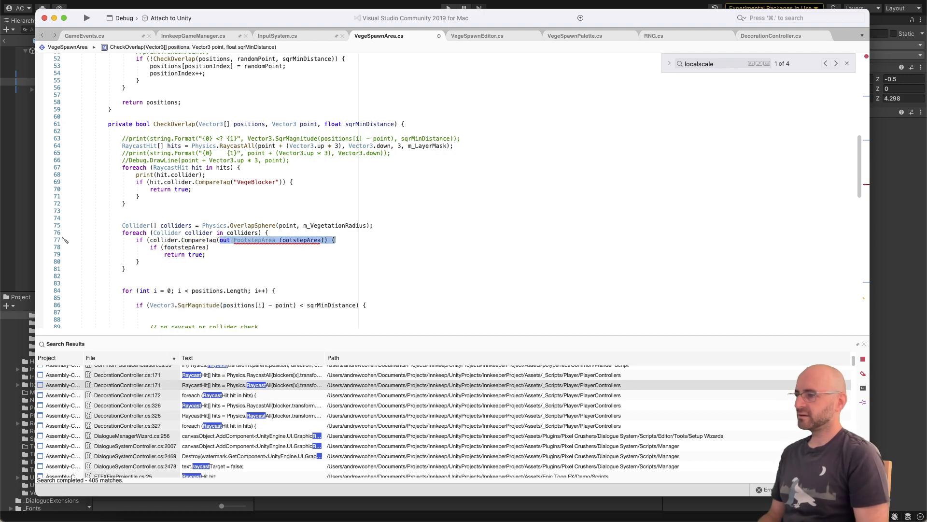
key("shift+Left")
key("shift+Left")
key("shift+Left")
key("shift+Left")
type("\"VegeBlocker")
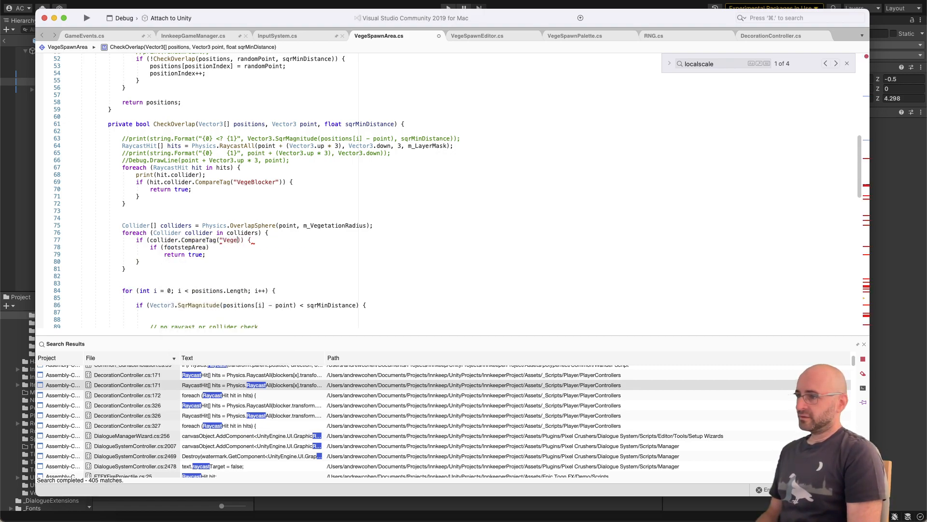
type("\"")
key("End")
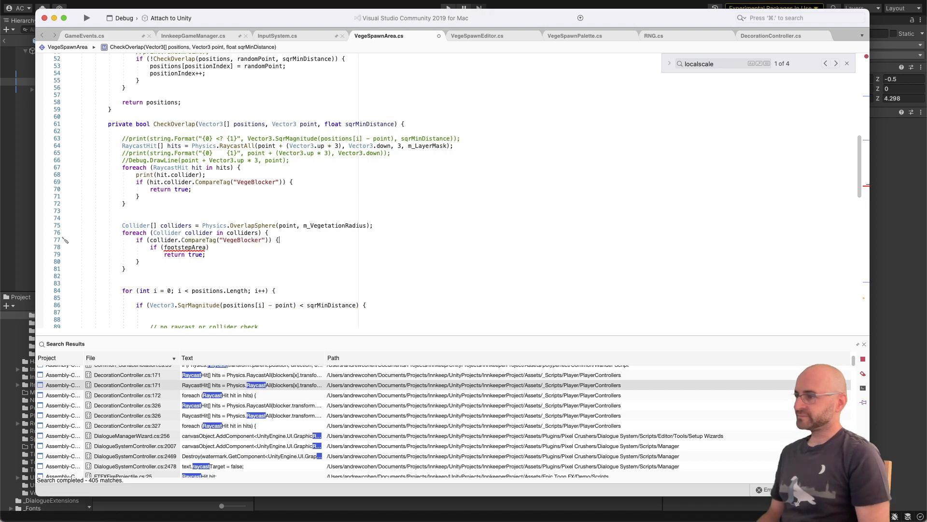
Step: Remove the nested footstepArea condition so return true sits directly inside the CompareTag block, and tidy the empty line
key("shift+super+Left")
key("BackSpace")
key("Down")
key("Right")
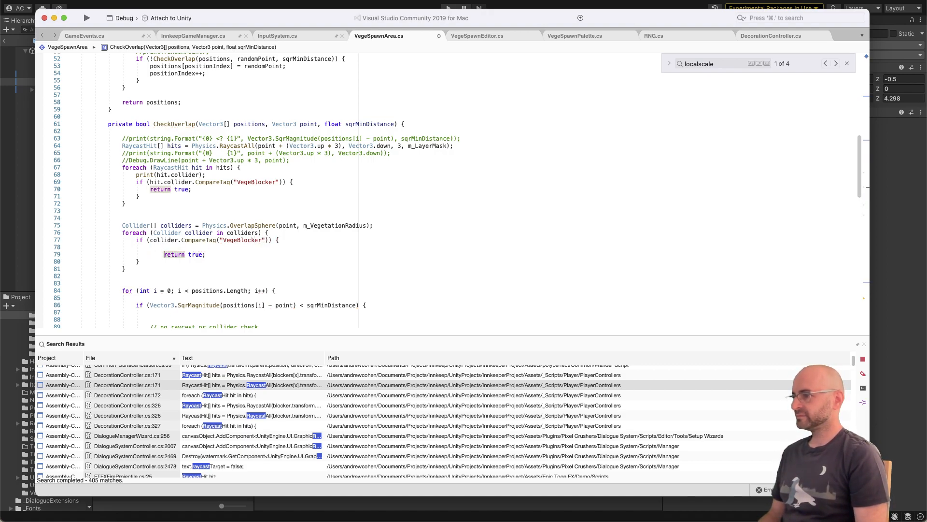
key("BackSpace")
key("Up")
key("BackSpace")
key("BackSpace")
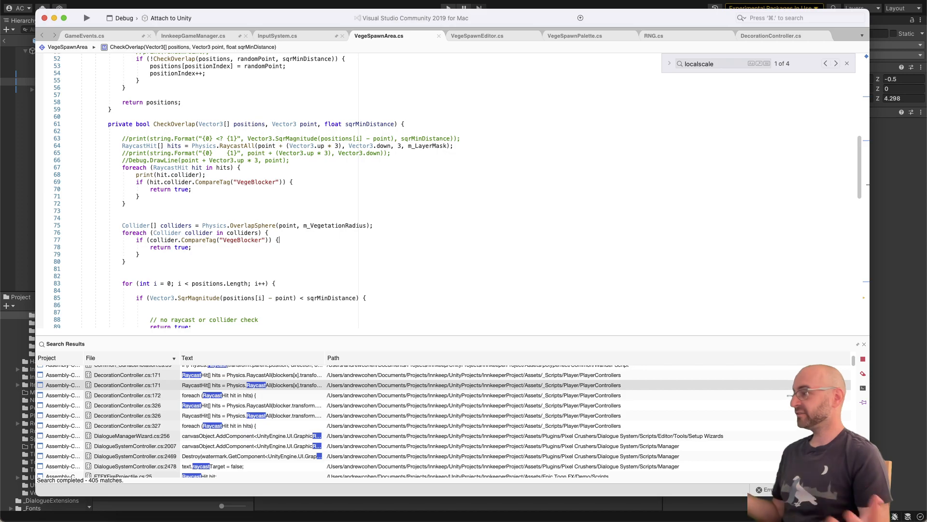
Step: Comment out the old RaycastAll line and its hits loop in CheckOverlap, and save VegeSpawnArea.cs
left_click_drag(125, 203, 65, 167)
key("super+slash")
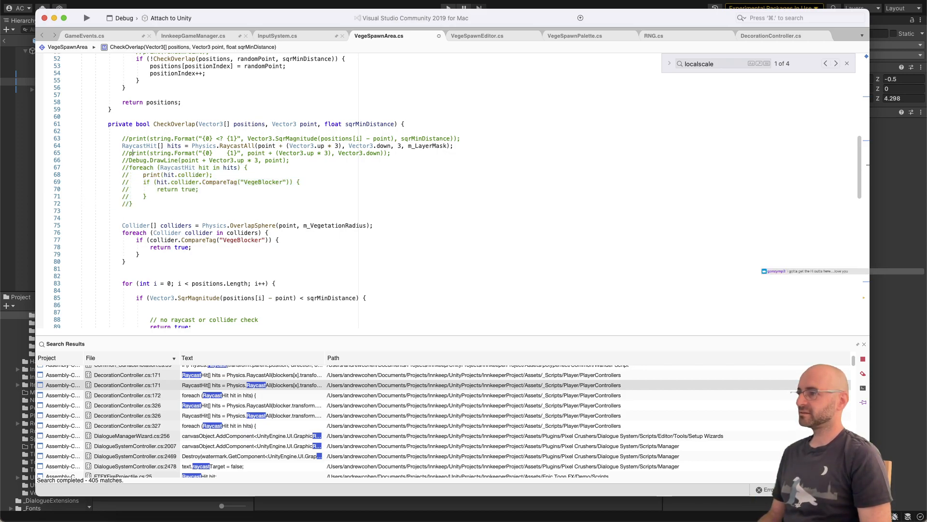
key("super+slash")
key("super+s")
left_click(376, 205)
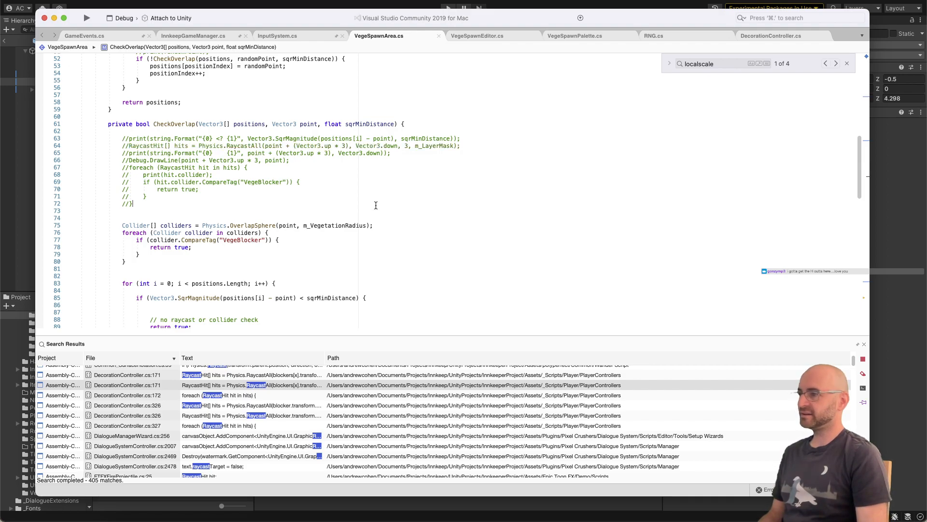
Step: Switch to Unity and respawn the vegetation of VegetationSpawnZone to test the overlap sphere check against the brick path
left_click(263, 7)
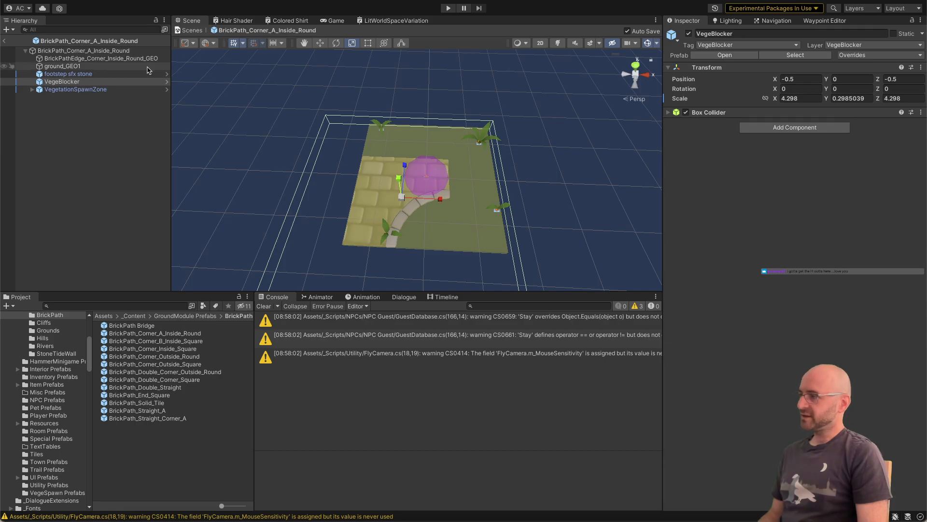
left_click(127, 89)
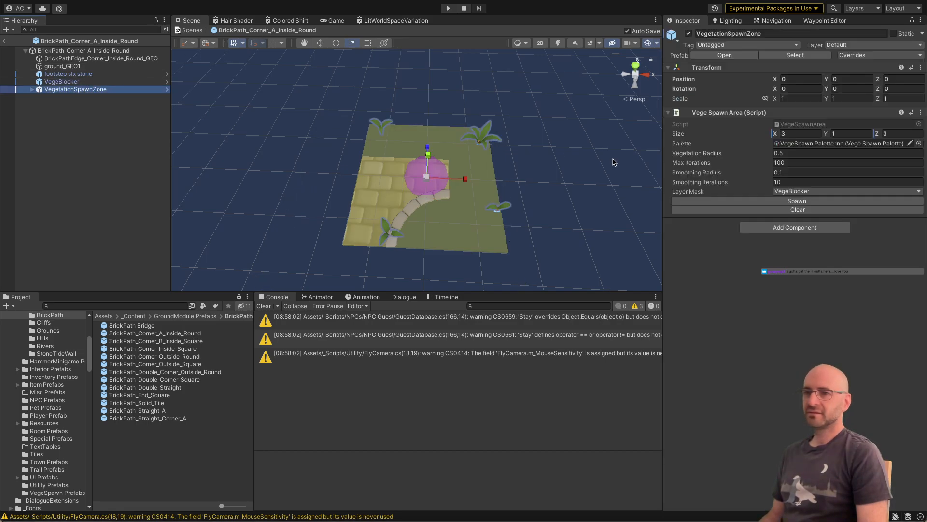
left_click(719, 202)
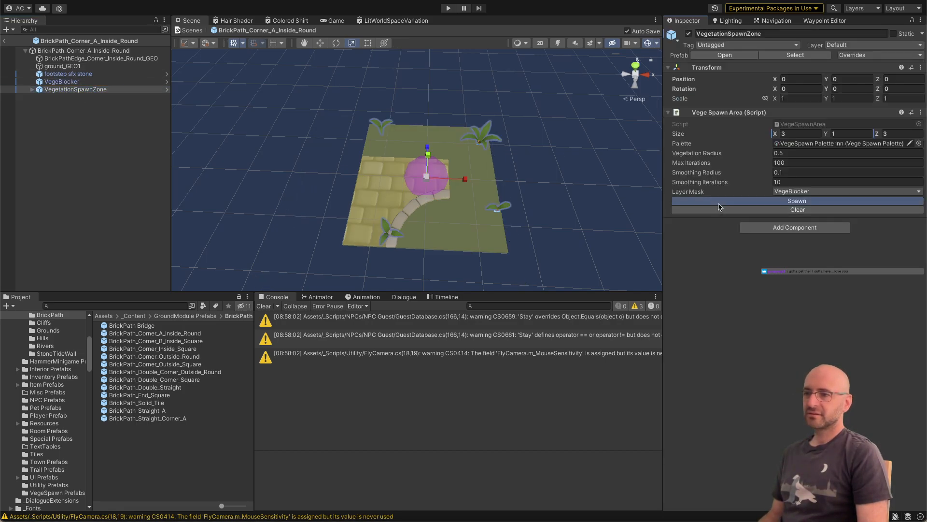
left_click(719, 201)
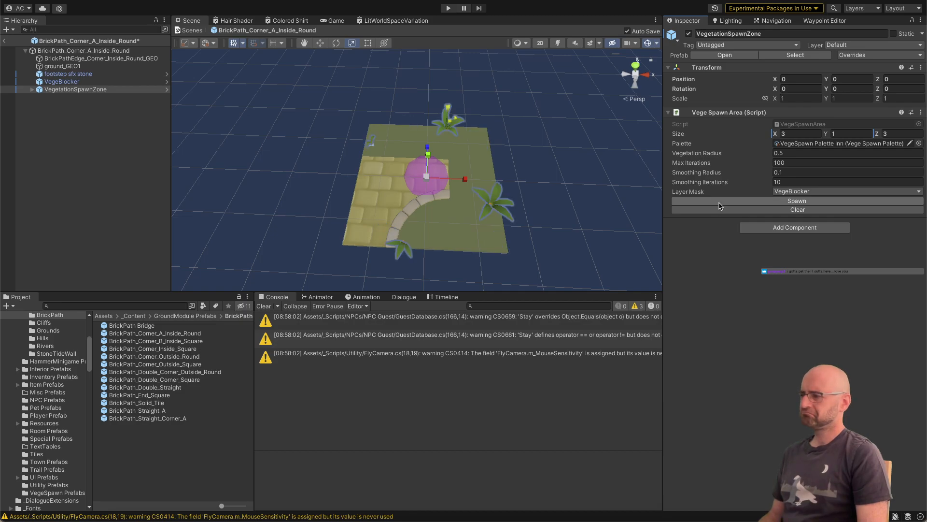
key("super+Tab")
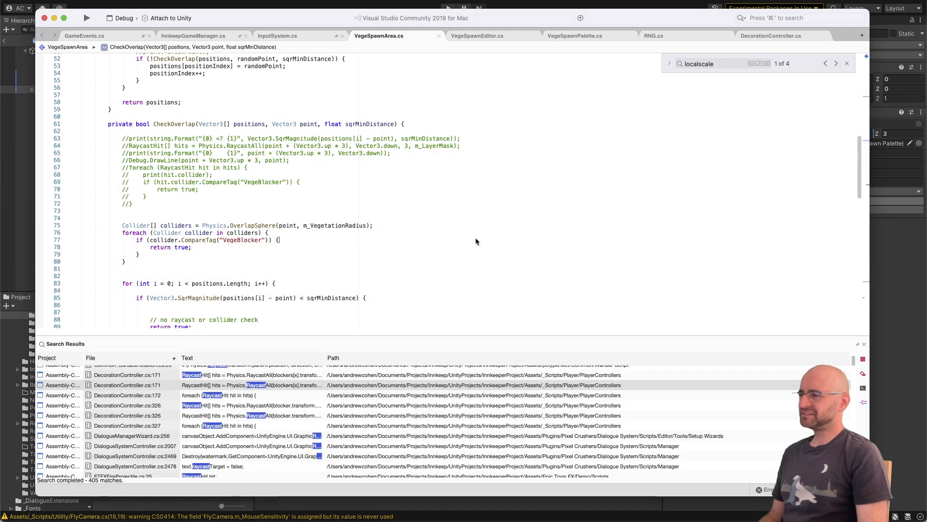
key("super+Tab")
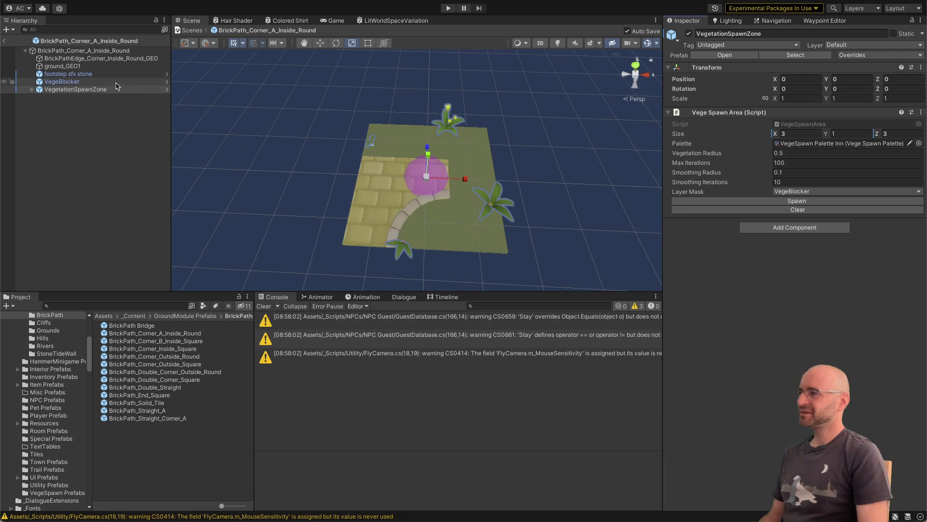
Step: Add a Rigidbody component to VegeBlocker and enable Is Trigger on its Box Collider
left_click(117, 82)
left_click(795, 127)
type("rigid")
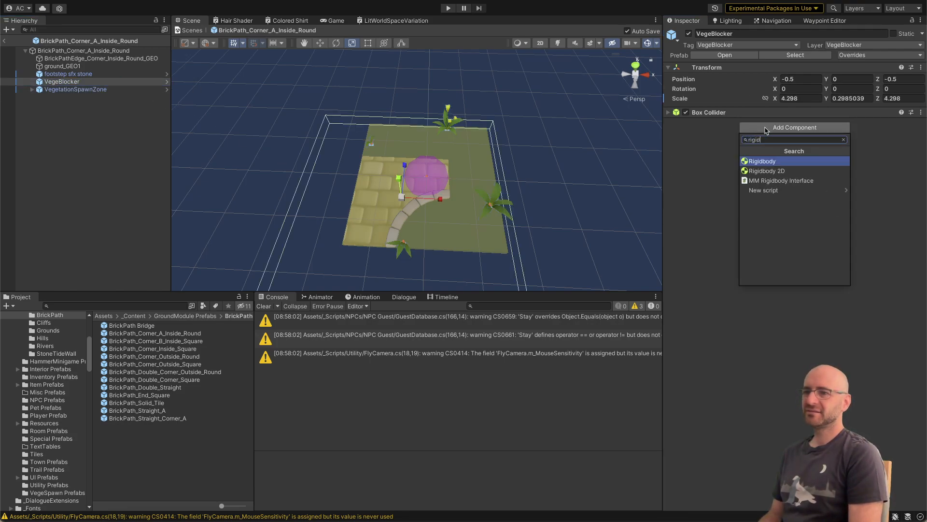
key("Return")
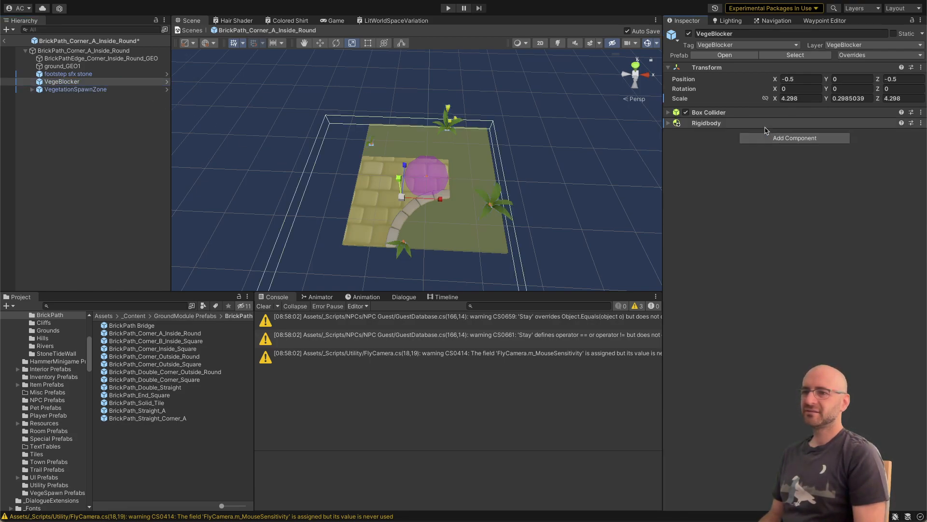
left_click(668, 113)
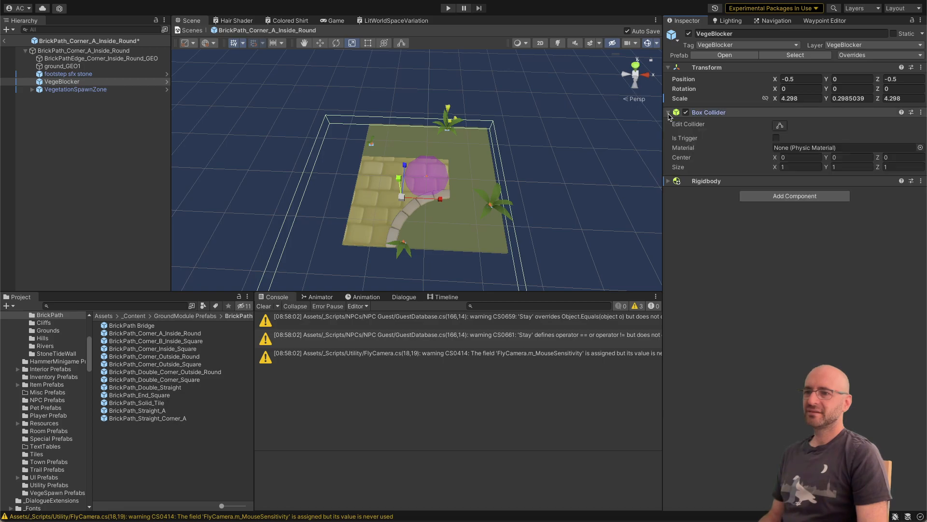
left_click(776, 138)
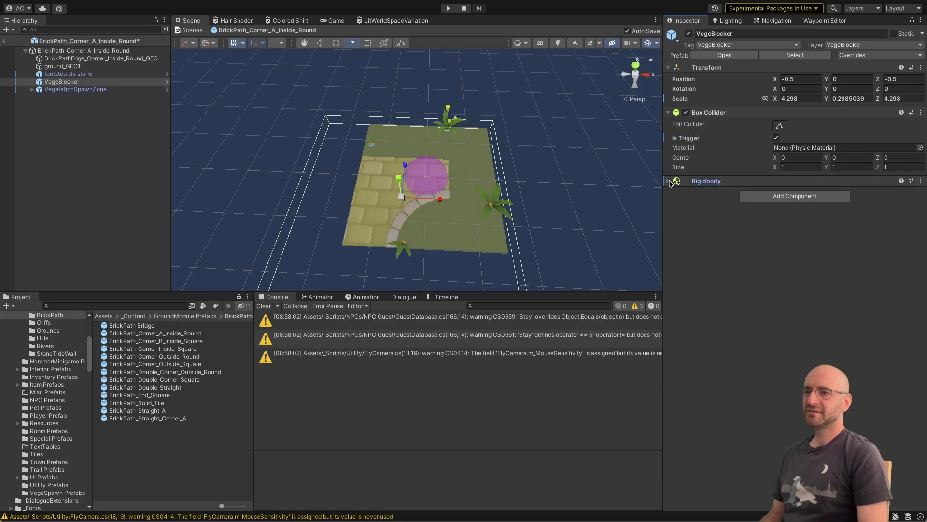
Step: Disable Use Gravity on VegeBlocker's Rigidbody and freeze its position and rotation on the X, Y and Z axes
left_click(675, 182)
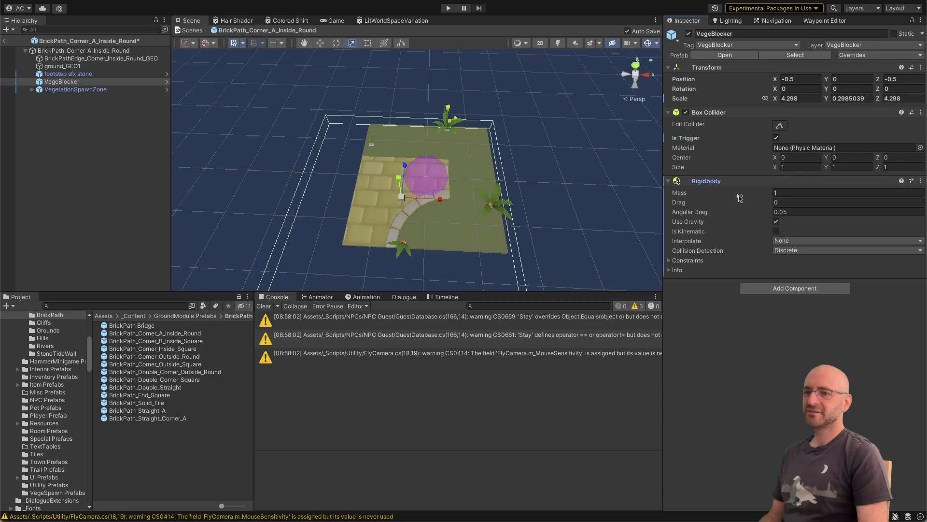
left_click(776, 221)
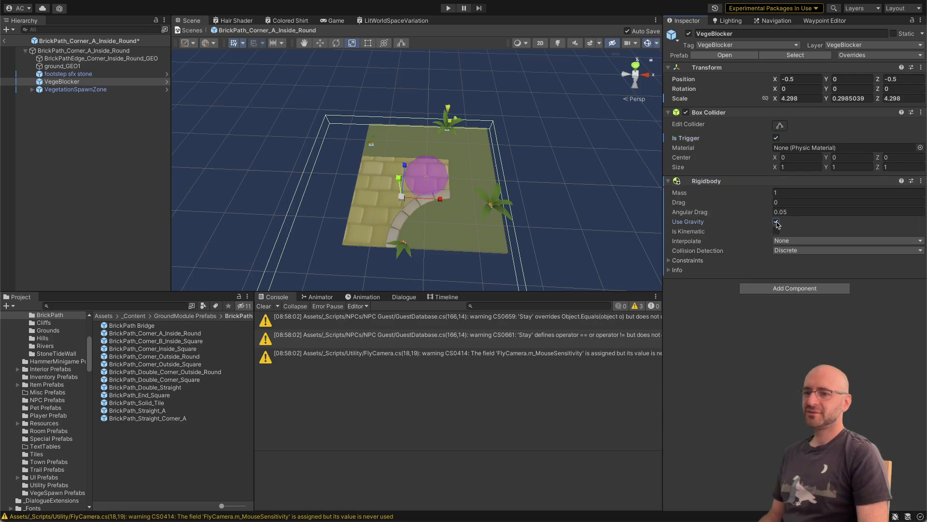
left_click(669, 261)
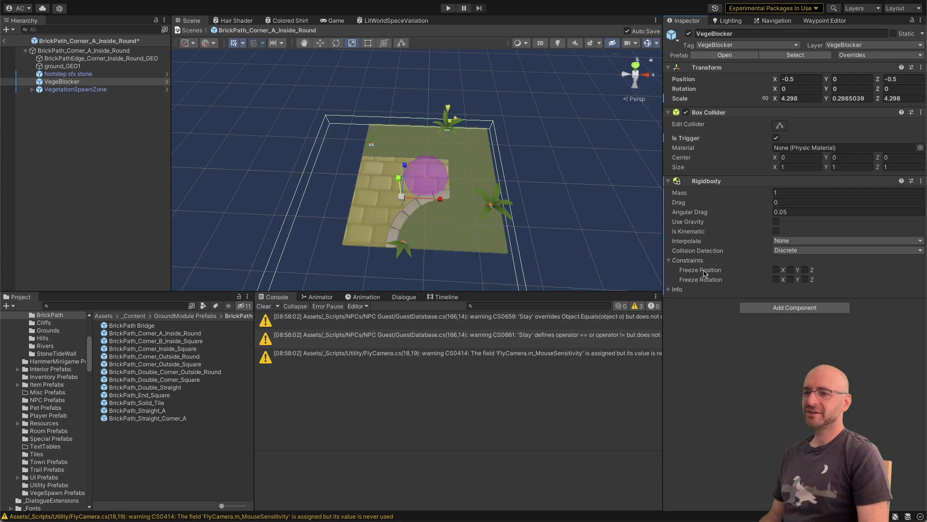
left_click(776, 279)
left_click(791, 269)
left_click(790, 279)
left_click(805, 270)
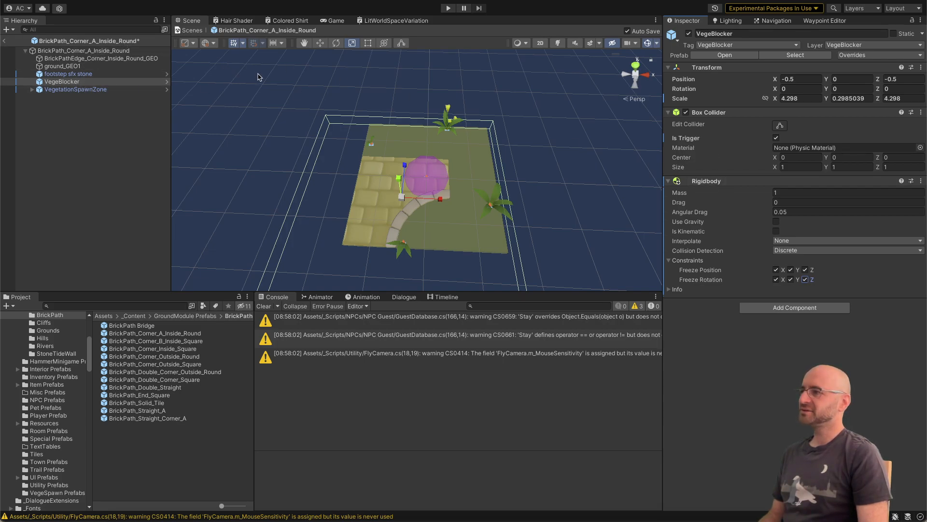
Step: Respawn the vegetation of VegetationSpawnZone to test the blocker with its Rigidbody and trigger collider
key("super+Tab")
key("super+Tab")
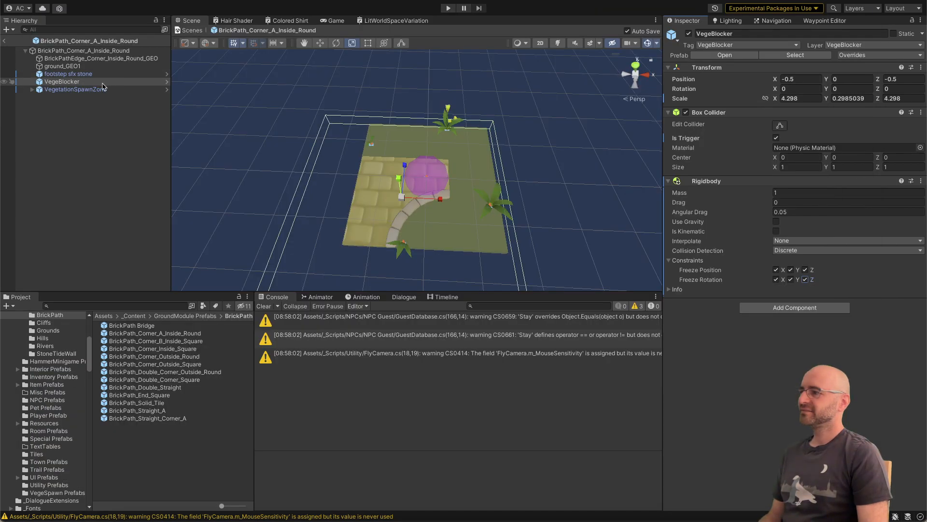
left_click(101, 88)
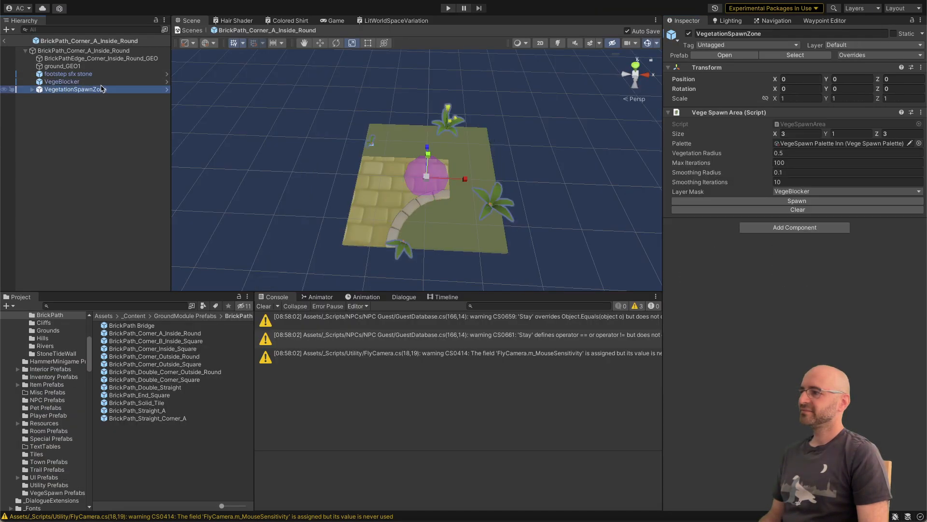
left_click(717, 201)
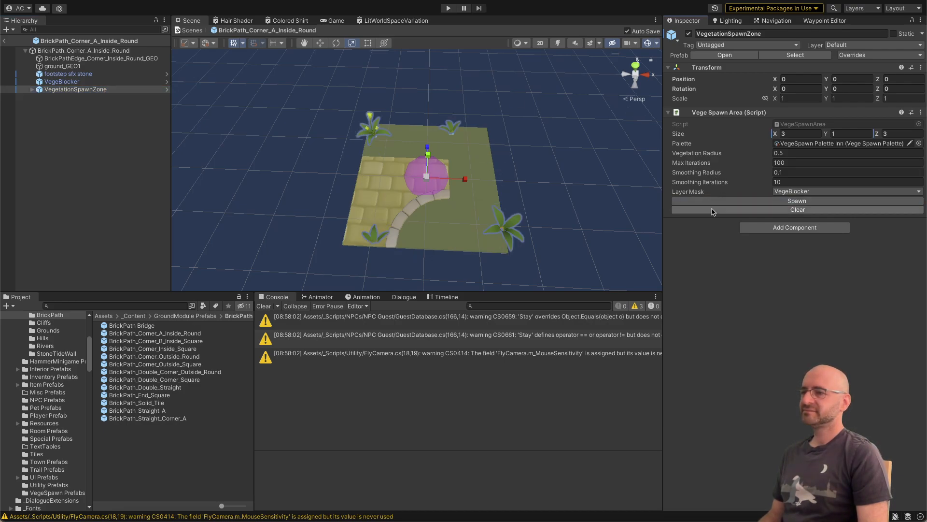
left_click(713, 210)
Step: Switch to Visual Studio and remove the blank lines around the SqrMagnitude condition in CheckOverlap's positions loop
key("super+Tab")
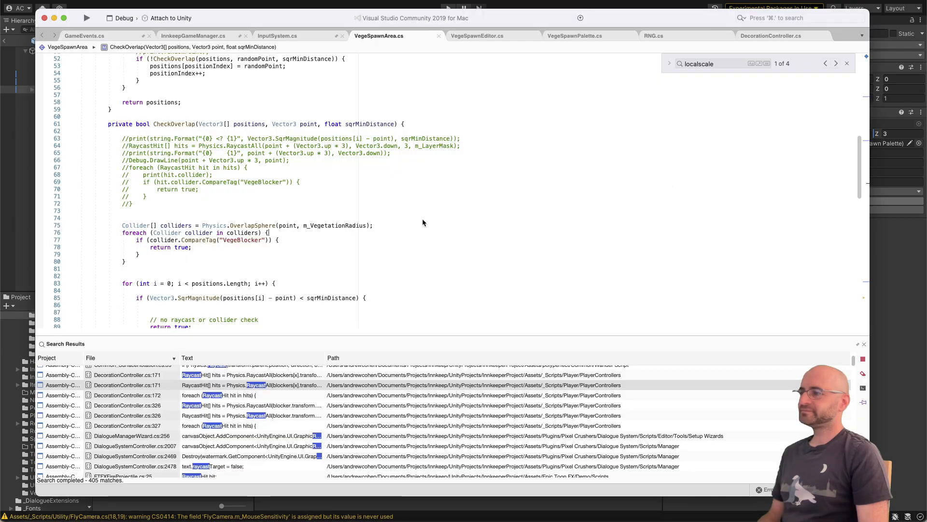
scroll(421, 217, "up", 2)
scroll(409, 209, "down", 6)
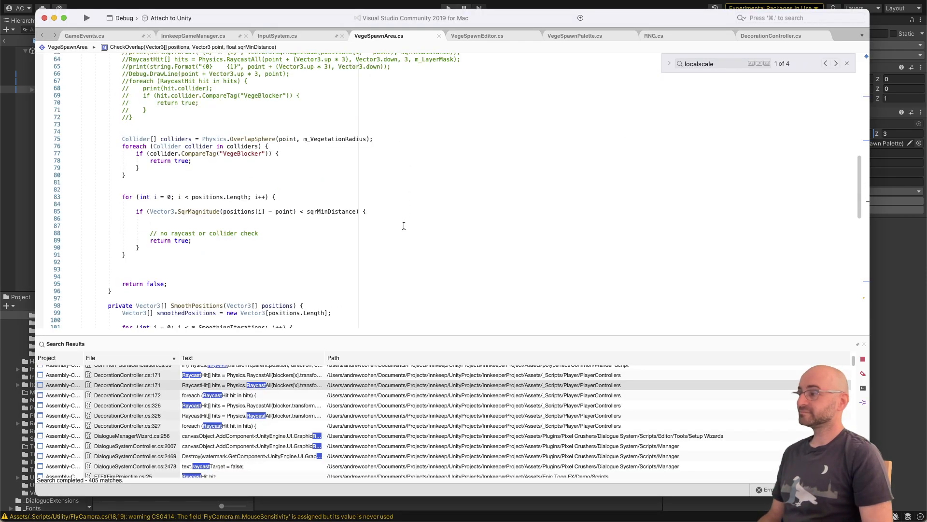
key("BackSpace")
key("BackSpace")
key("Up")
key("shift+super+Left")
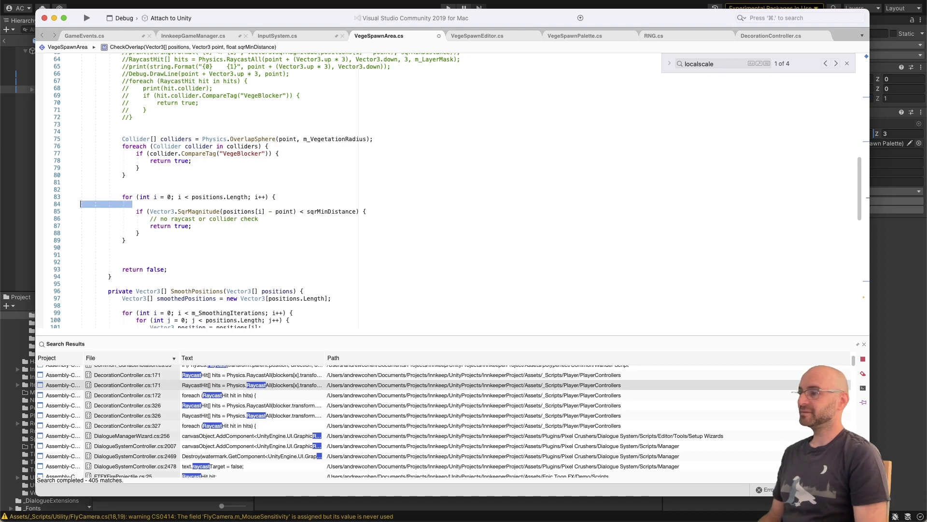
key("BackSpace")
key("BackSpace")
Step: Add a print("hi"); line directly after the OverlapSphere call and save the script
right_click(357, 147)
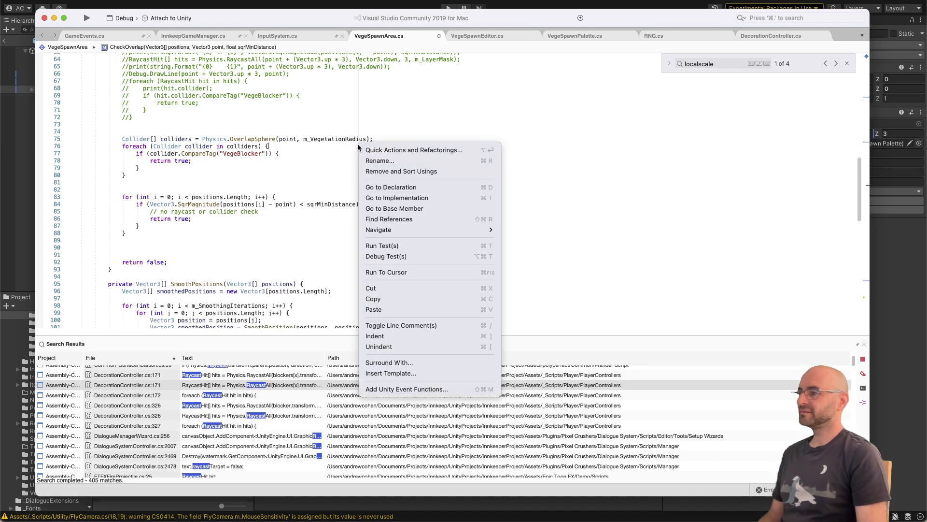
left_click(320, 140)
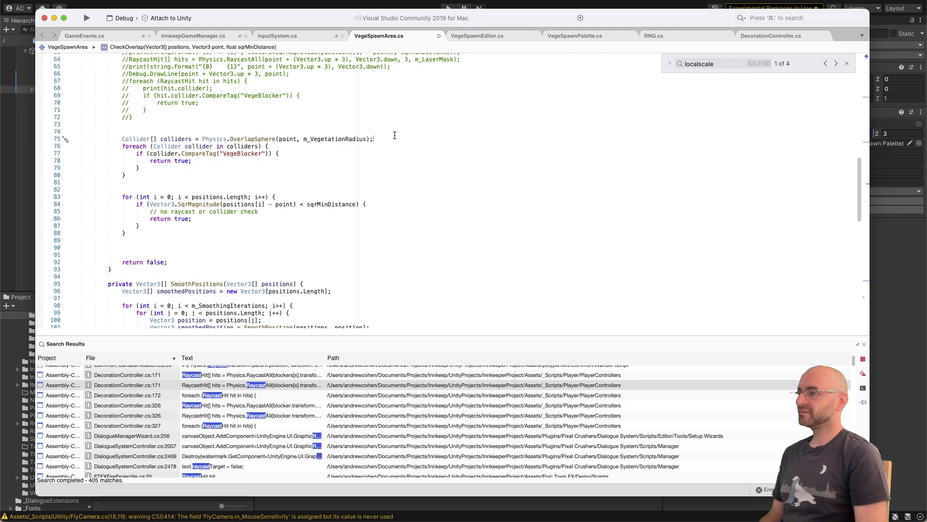
key("Return")
type("print(\"hi\"")
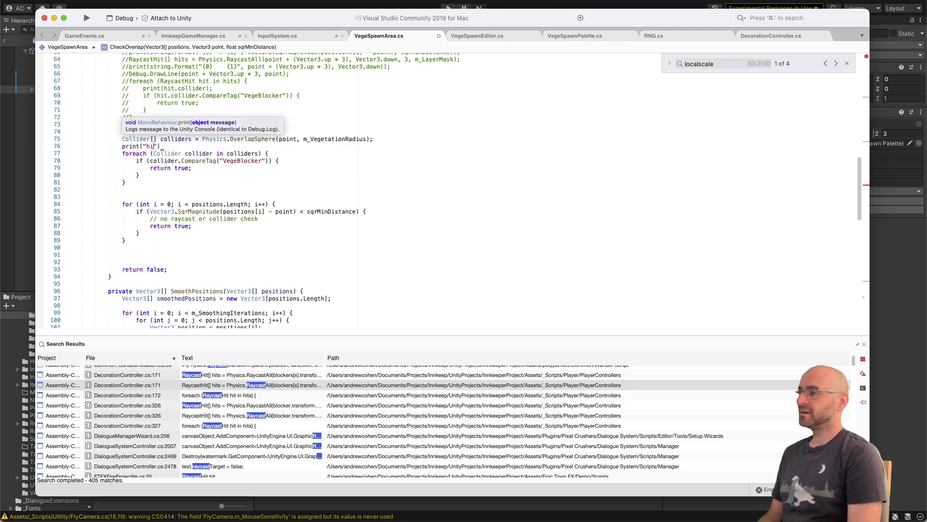
type(");")
key("super+s")
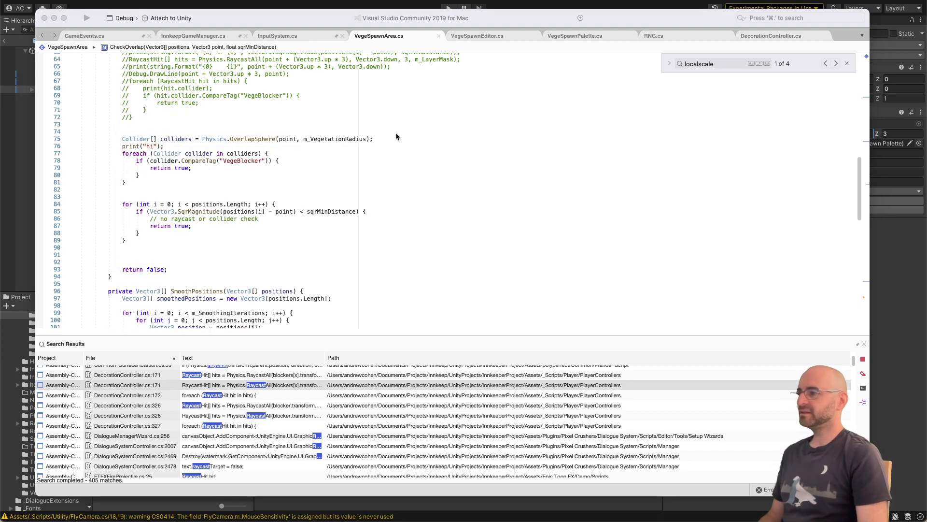
Step: Switch to Unity and respawn the vegetation several times, clearing the console between runs to check the debug output
key("super+Tab")
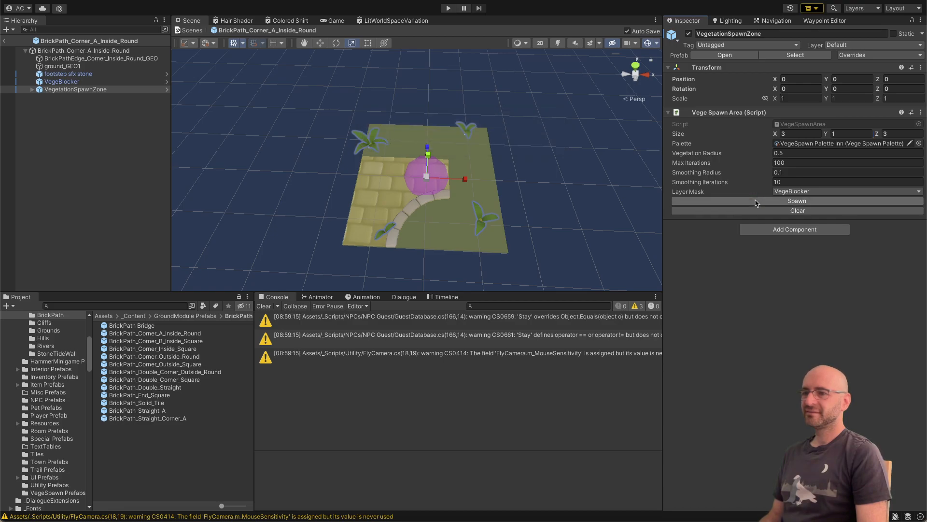
left_click(756, 201)
left_click(756, 201)
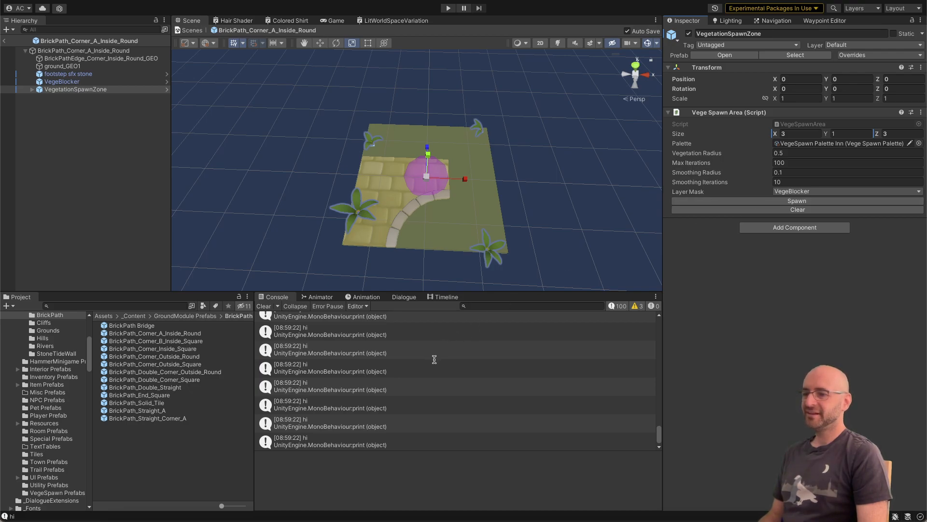
scroll(435, 357, "up", 5)
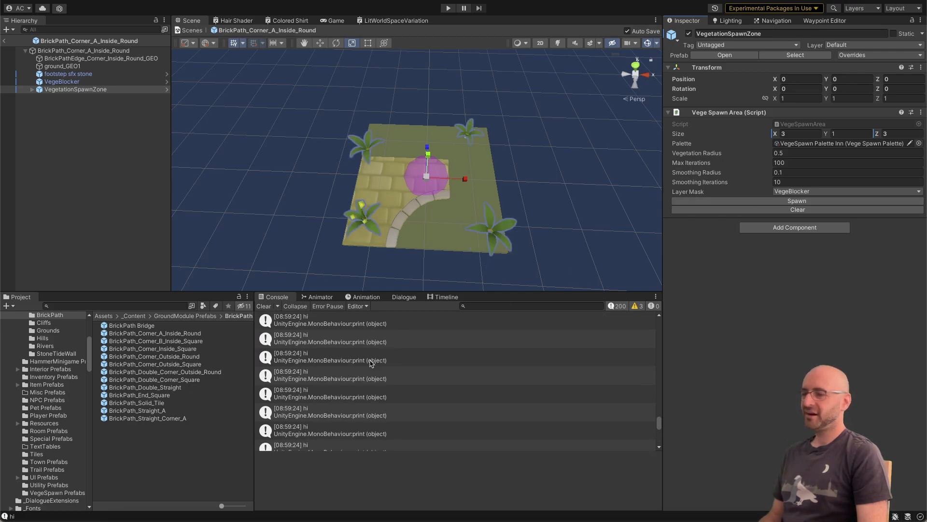
left_click(266, 306)
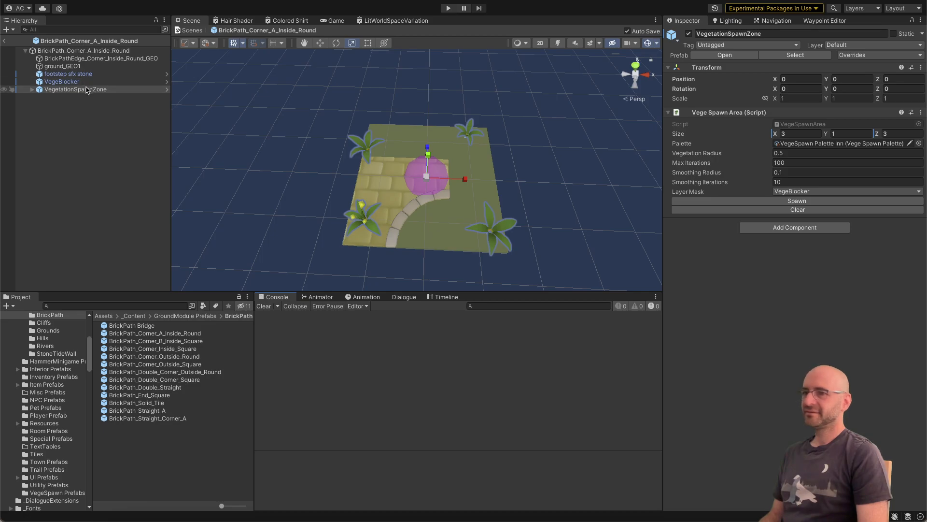
left_click(690, 201)
left_click(689, 201)
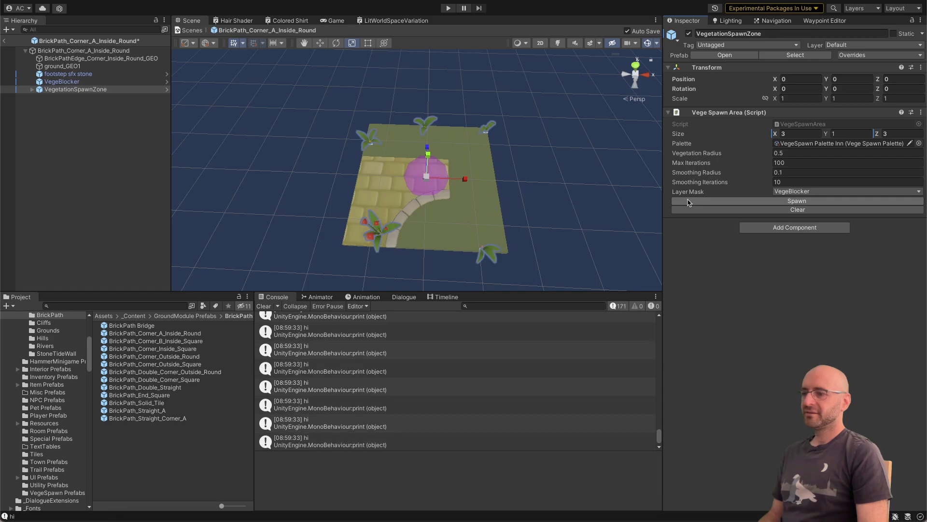
key("super+Tab")
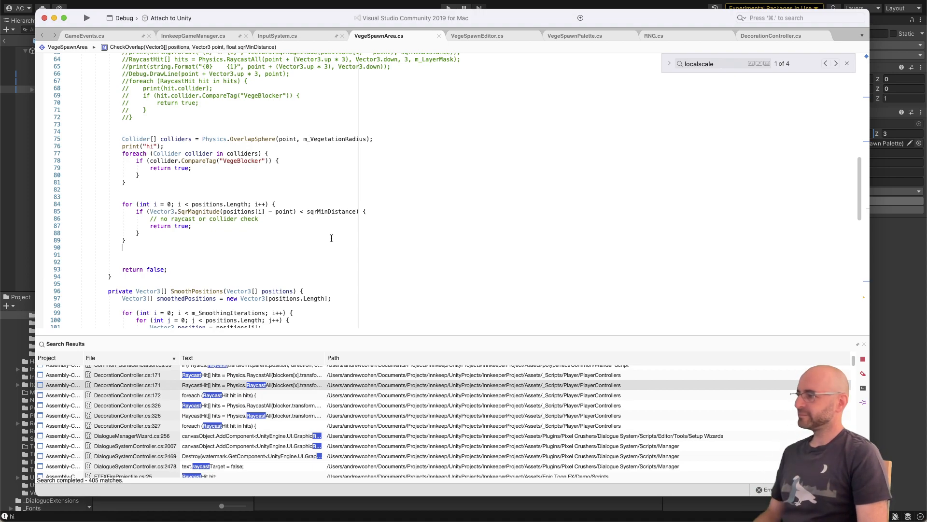
scroll(327, 238, "up", 1)
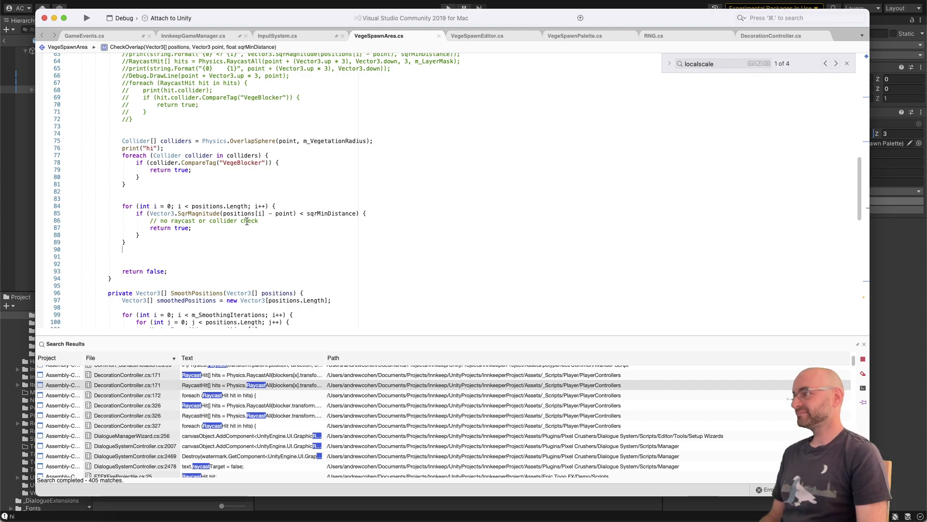
left_click(234, 179)
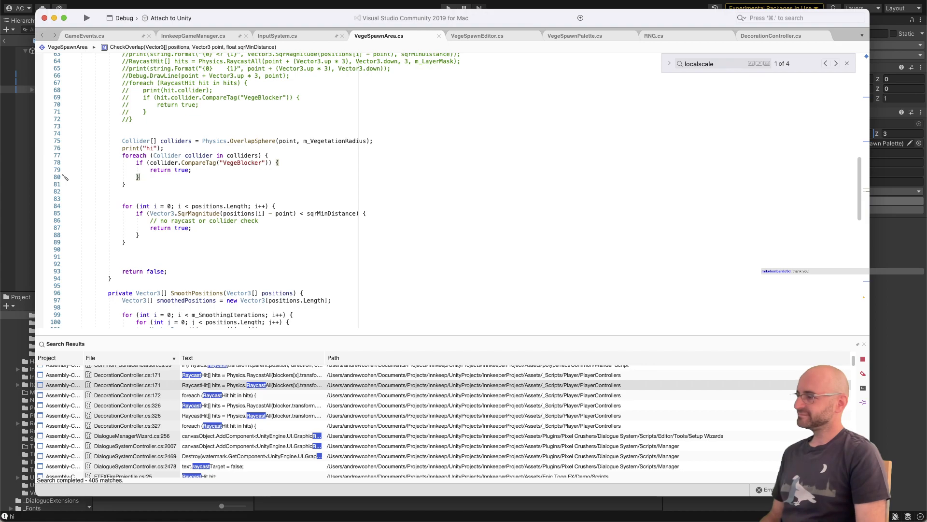
key("super+Tab")
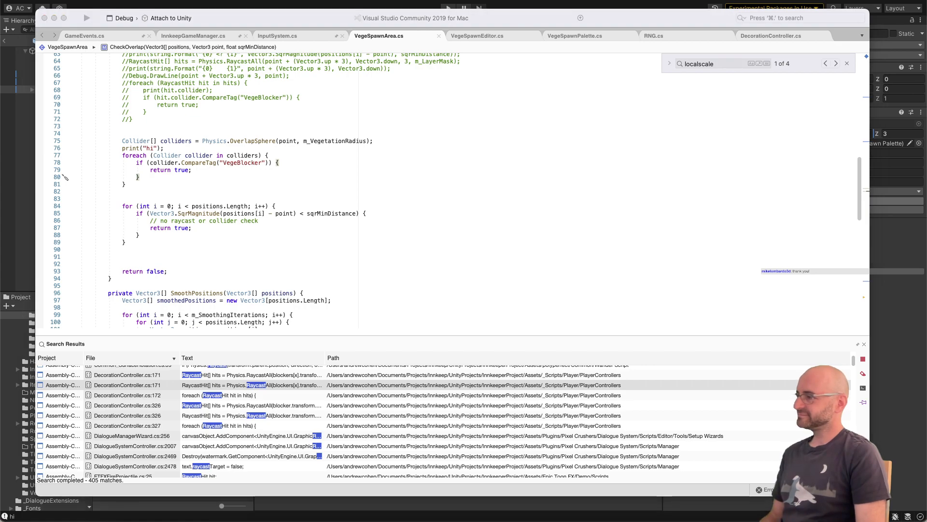